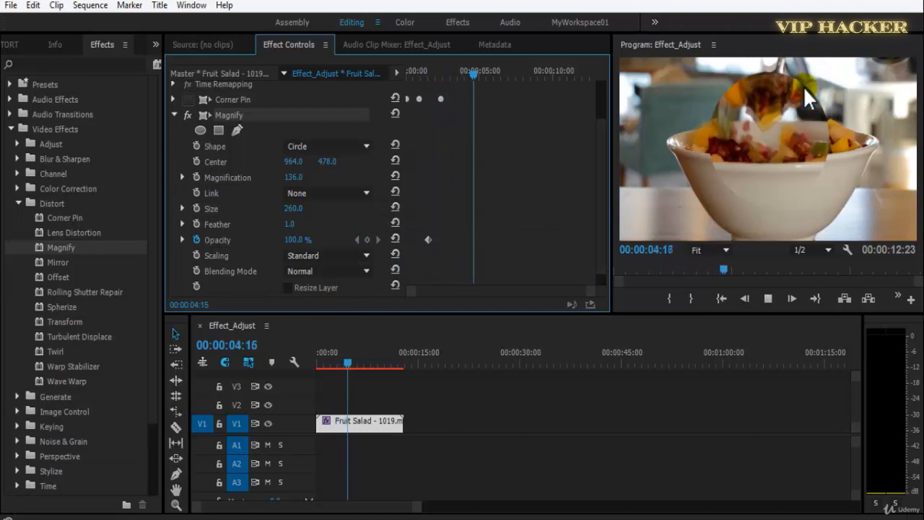
Try the Soft and Scatter scaling options on the Magnify effect and play the sequence from its start.
key(space)
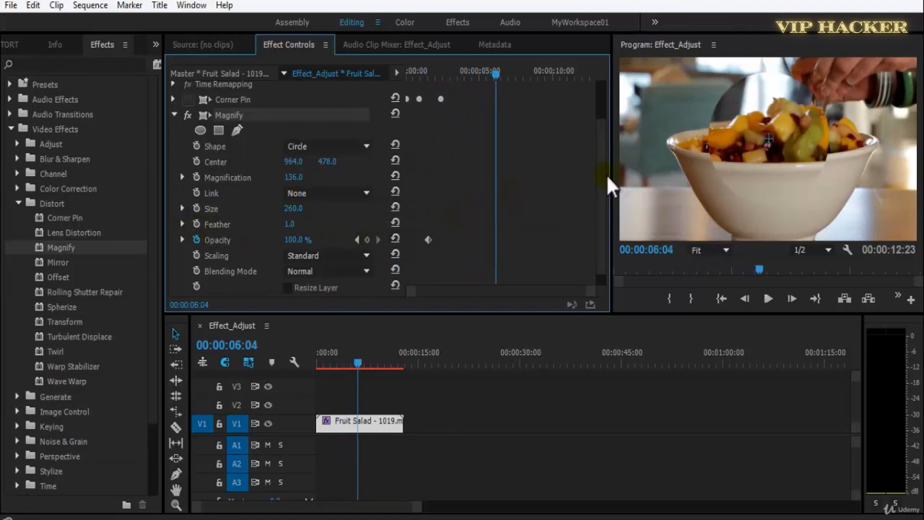
click(303, 254)
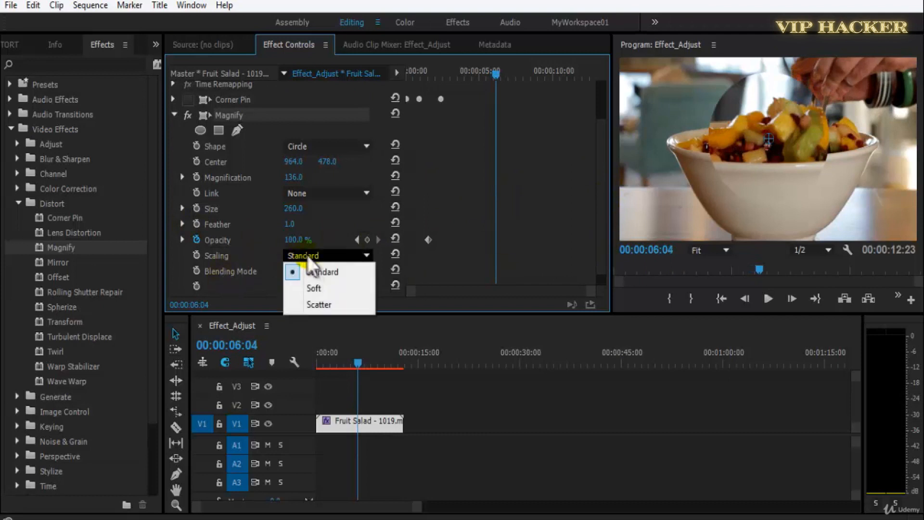
click(325, 290)
click(326, 259)
click(325, 304)
drag(495, 71, 366, 84)
key(space)
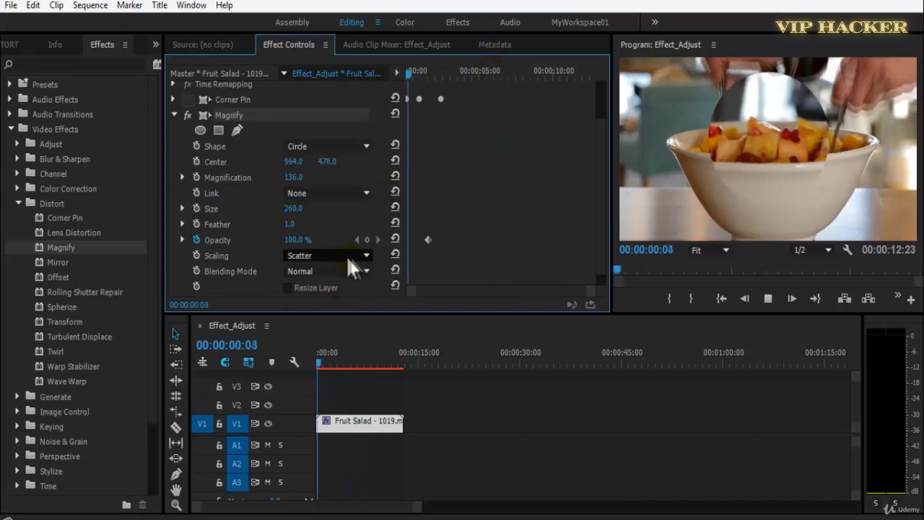
Set the Magnify effect's scaling to Standard and save the project.
click(357, 254)
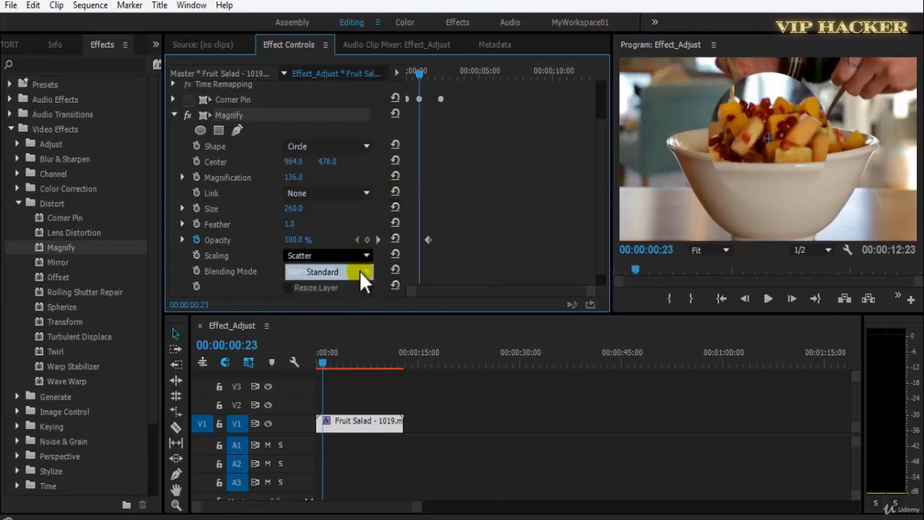
click(359, 270)
key(ctrl+s)
Set the Magnify effect's scaling to Soft and raise its feather to 33.
click(308, 255)
click(324, 287)
drag(291, 223, 306, 227)
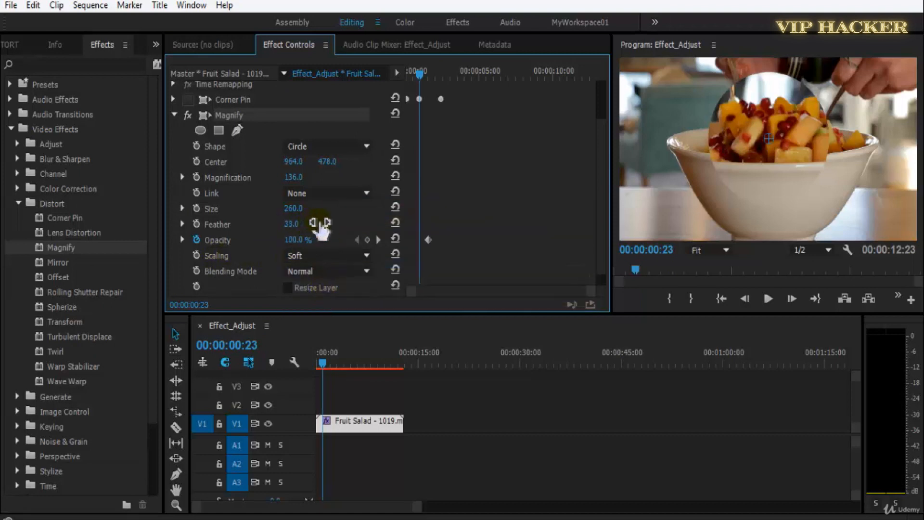
Set the Magnify effect's link to Size To Magnification and its feather to 1.0.
click(310, 193)
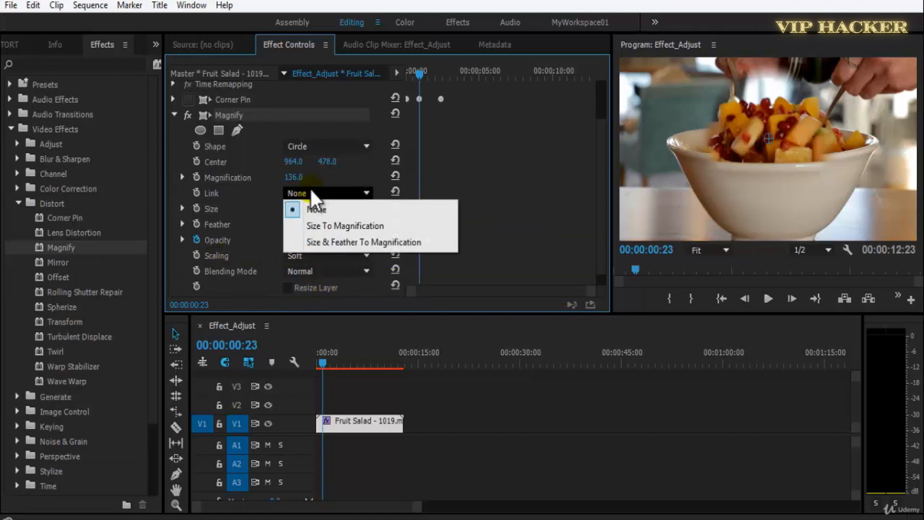
click(360, 227)
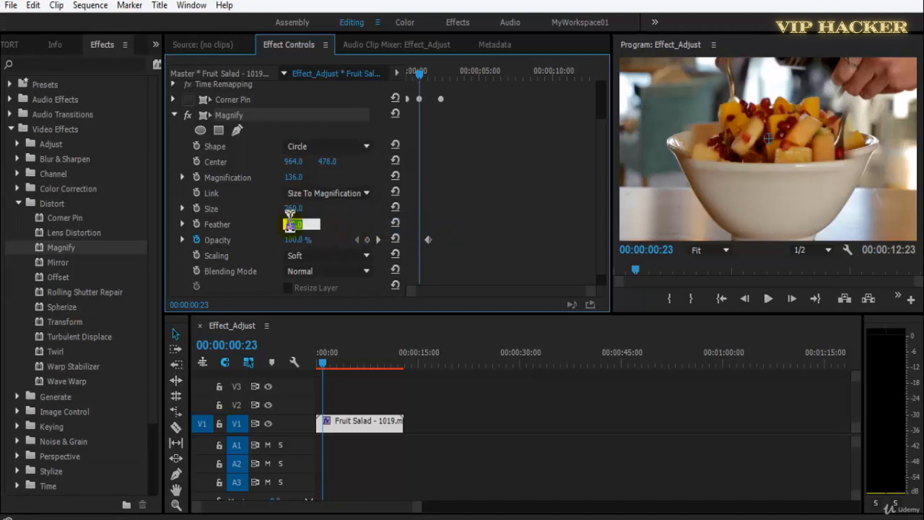
key(Return)
Compare the Standard and Soft scaling options on the linked Magnify effect, ending with Standard.
click(321, 255)
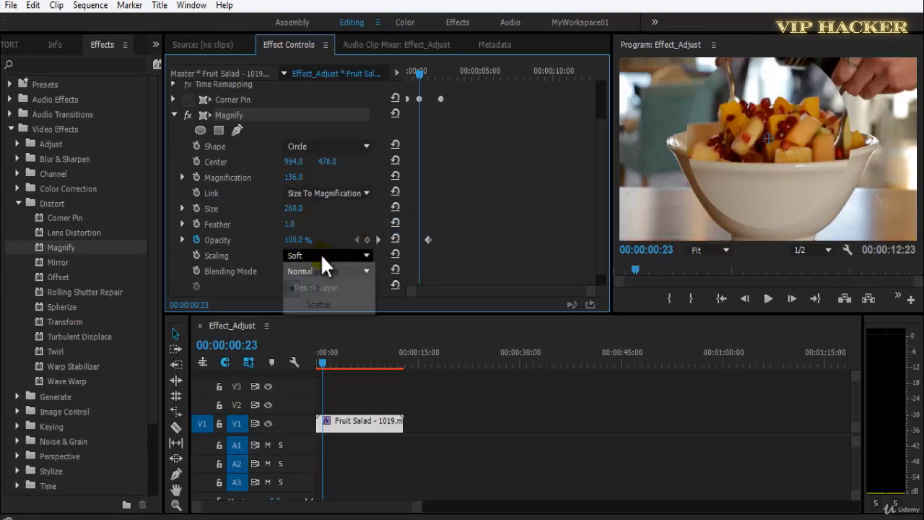
click(331, 274)
click(336, 261)
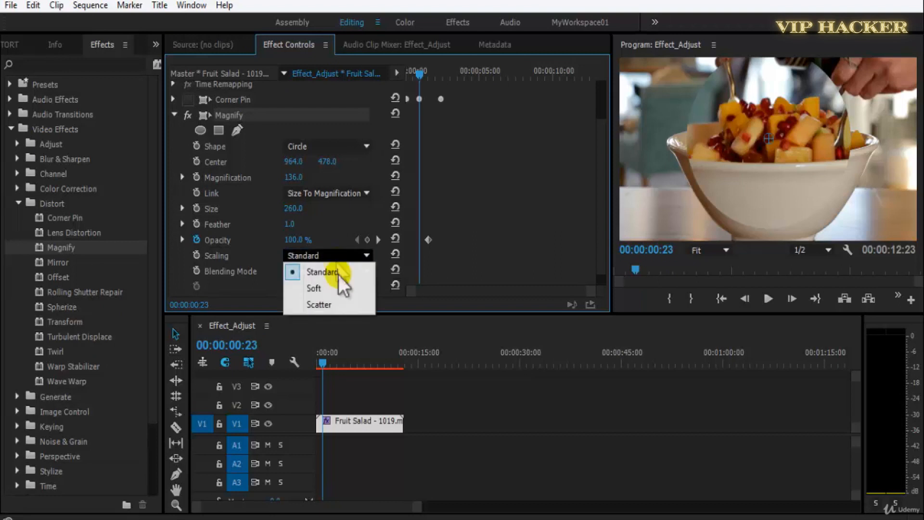
click(342, 302)
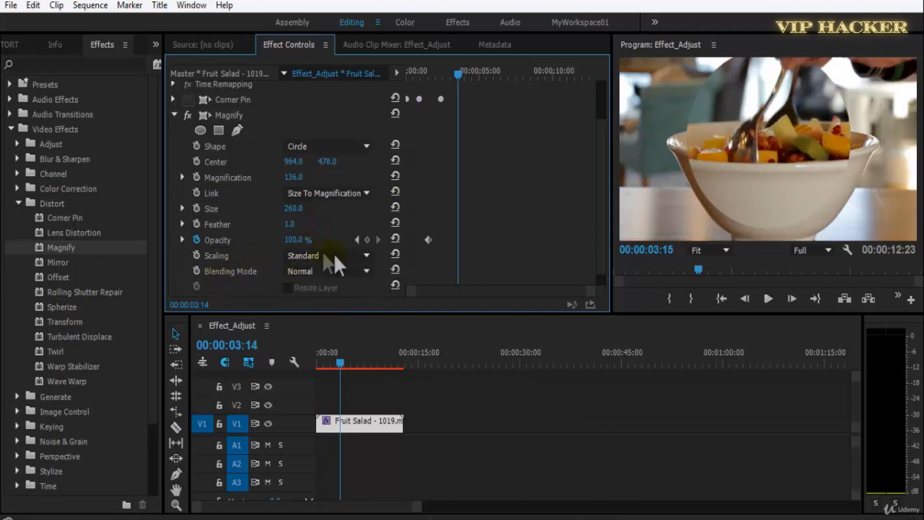
click(336, 256)
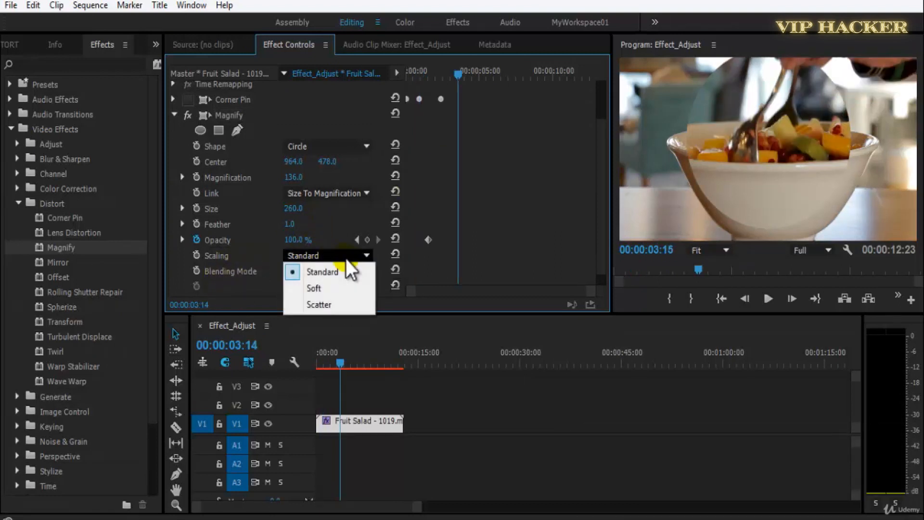
click(361, 269)
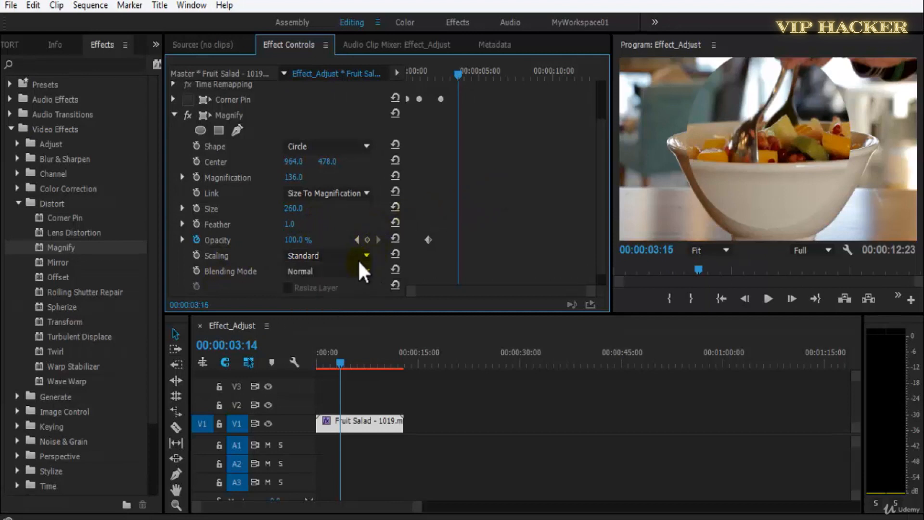
click(365, 256)
click(494, 184)
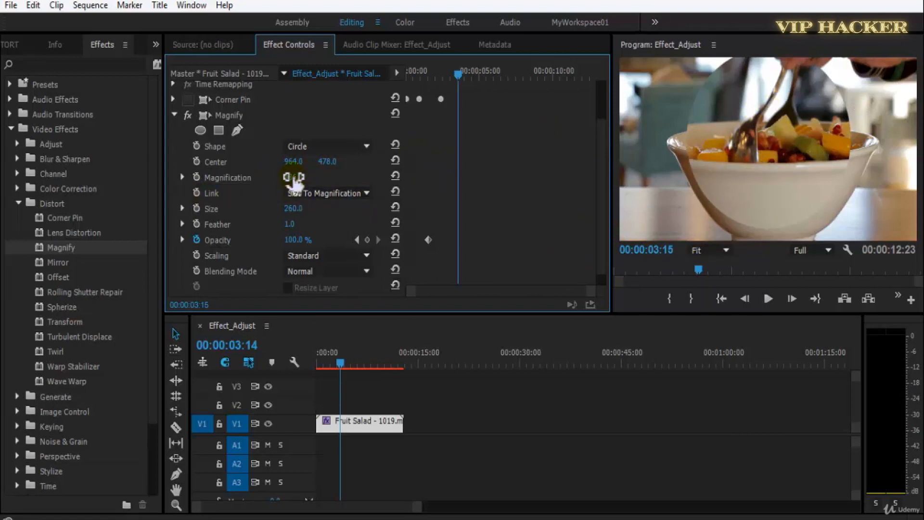
Raise the Magnify effect's magnification to 220 and set its link to None.
drag(304, 177, 322, 185)
click(323, 195)
click(319, 209)
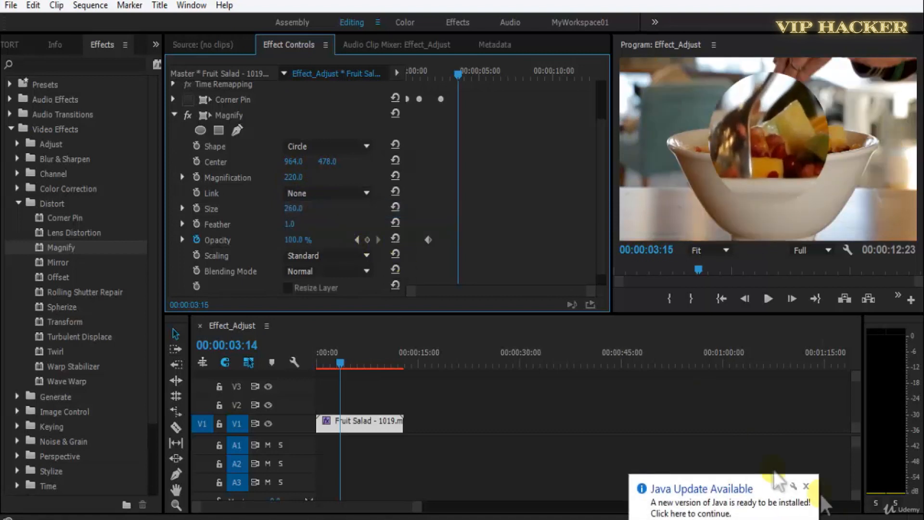
Raise the Magnify effect's magnification to 378 and save the project.
click(806, 487)
drag(297, 178, 398, 179)
key(ctrl+s)
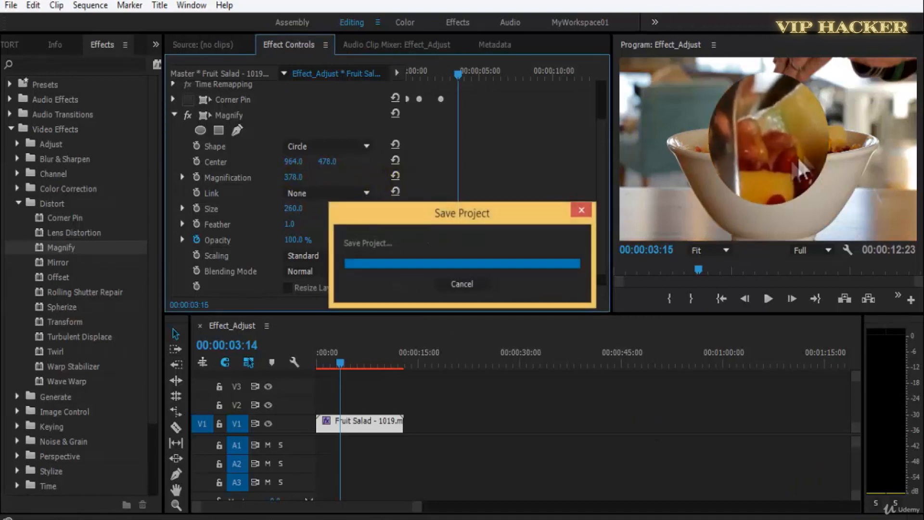
click(908, 426)
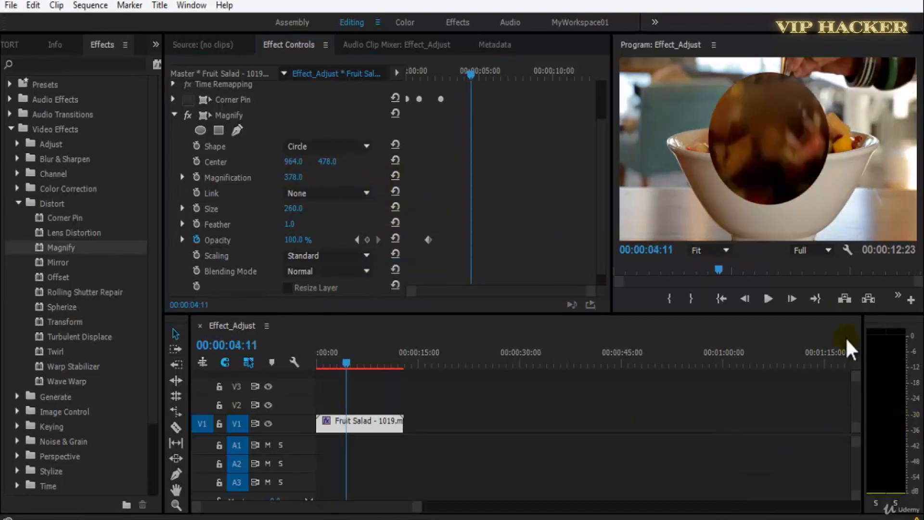
Lower the program preview's playback resolution to 1/2 and set the Magnify effect's scaling to Soft.
click(823, 263)
click(820, 283)
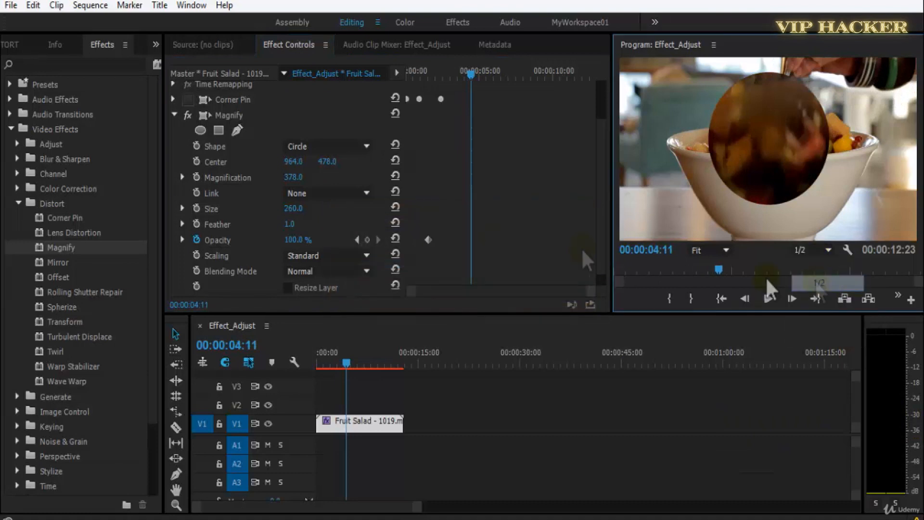
click(332, 259)
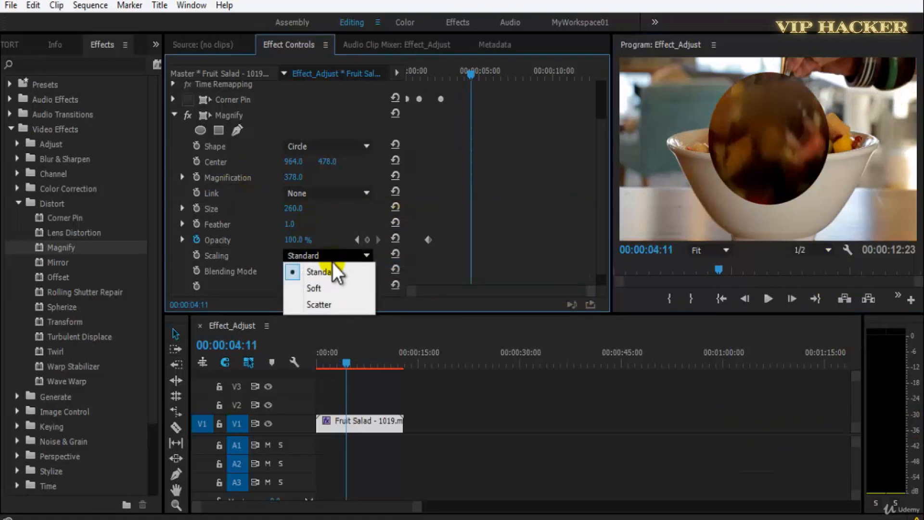
click(340, 291)
click(794, 138)
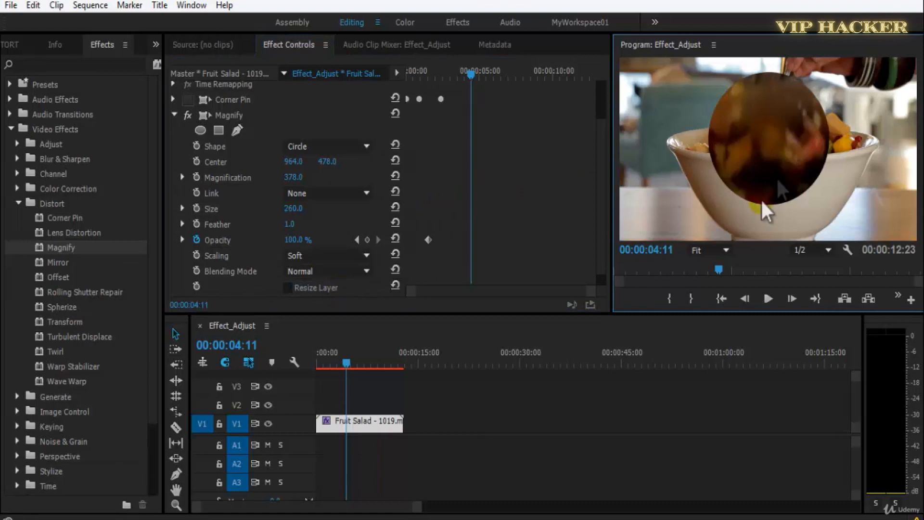
Return the Magnify scaling to Standard and set the preview's playback resolution to Full.
click(350, 257)
click(359, 270)
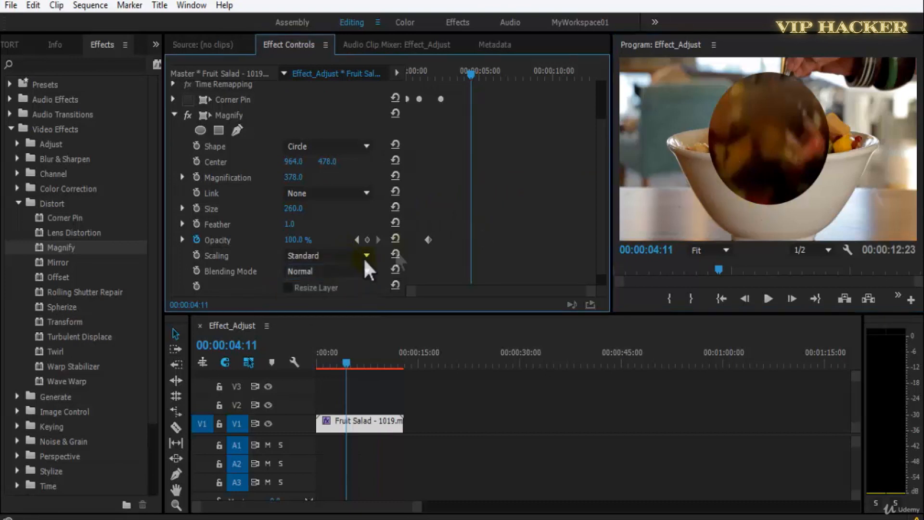
click(824, 251)
click(824, 269)
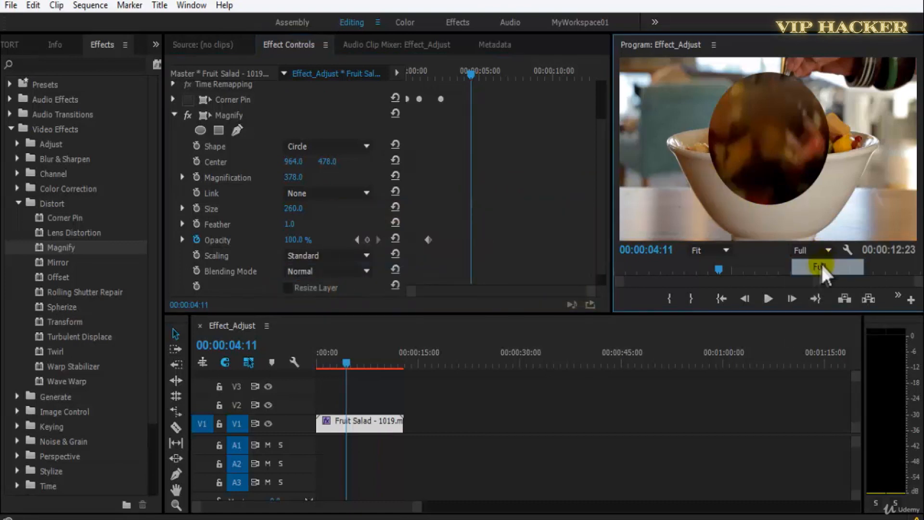
Set the Magnify effect's scaling to Soft and move the playhead to the start of the sequence.
click(337, 258)
click(345, 287)
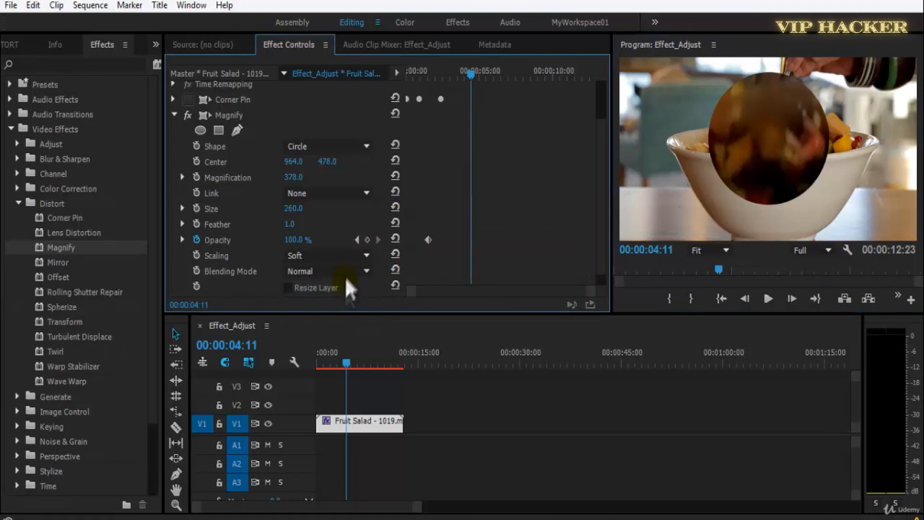
drag(343, 365, 313, 362)
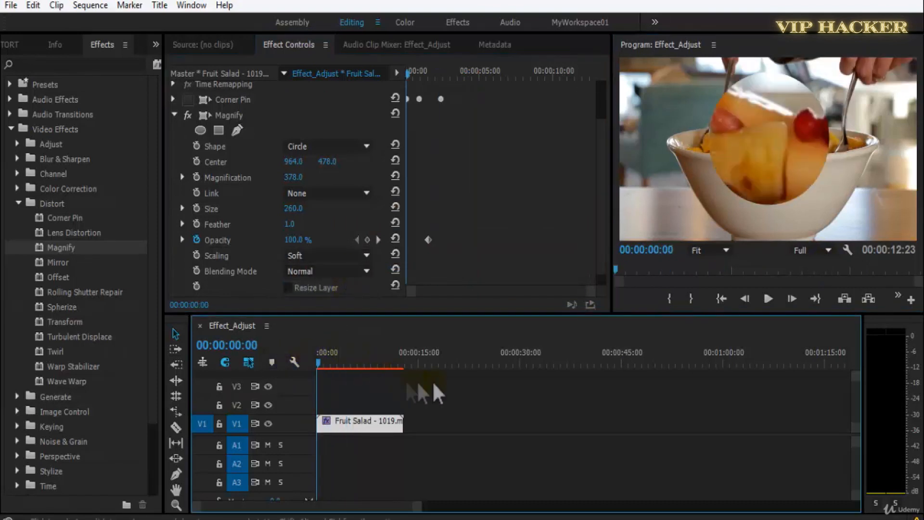
Set the Magnify effect's scaling to Standard and play the clip in a maximized program preview.
click(347, 255)
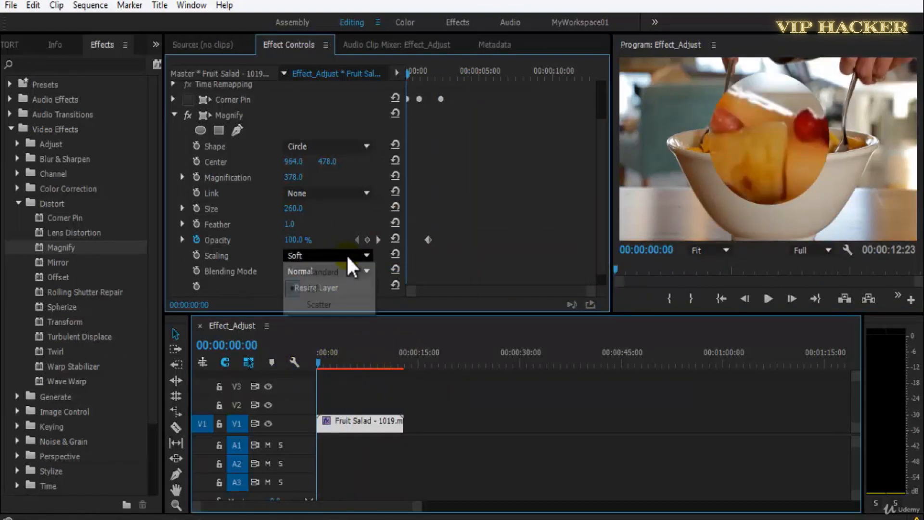
click(354, 271)
key(grave)
key(space)
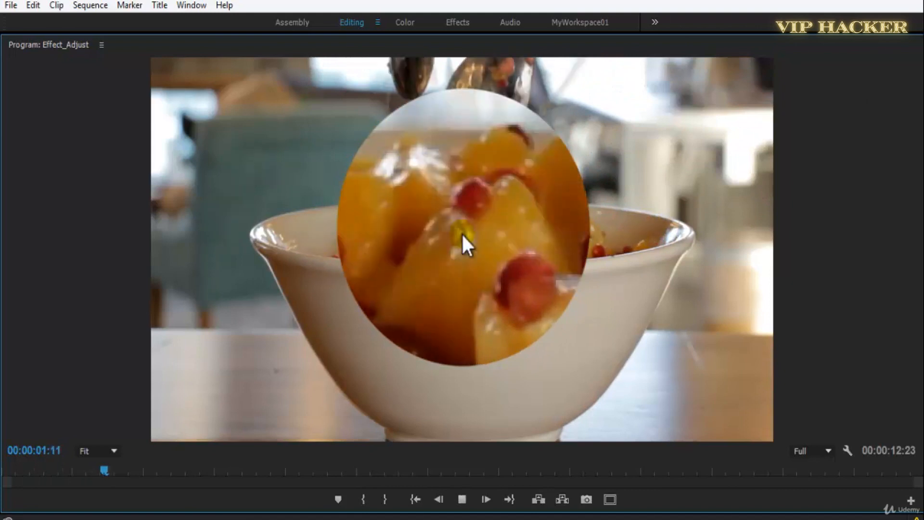
key(space)
key(grave)
Switch the Magnify effect's scaling to Soft and play the clip in the maximized preview for comparison.
click(337, 257)
click(318, 288)
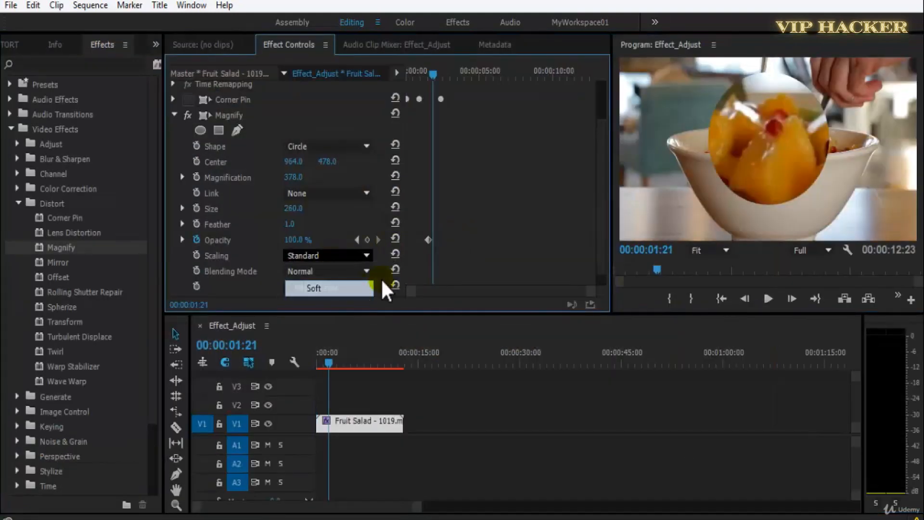
key(grave)
key(space)
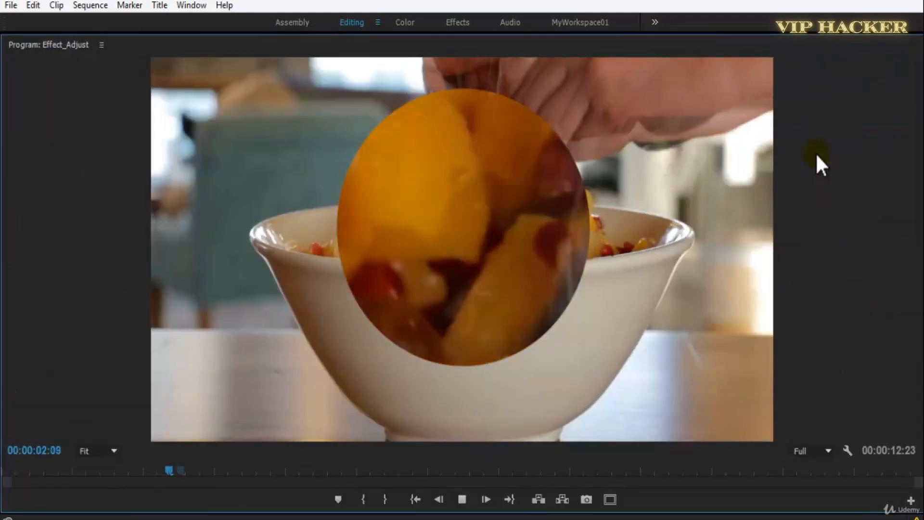
key(space)
key(grave)
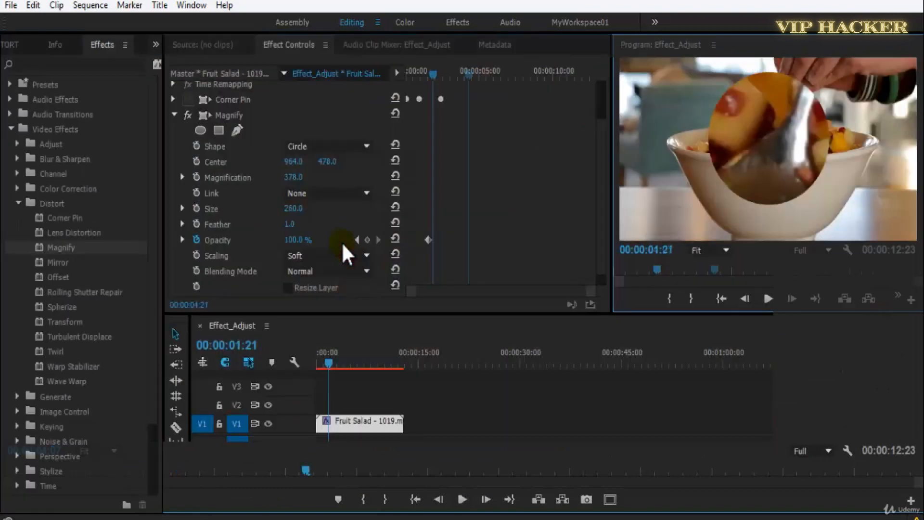
Switch the Magnify effect's scaling to Scatter, play the maximized preview, and return the playhead to 00:00:02:12.
click(337, 255)
click(337, 305)
key(grave)
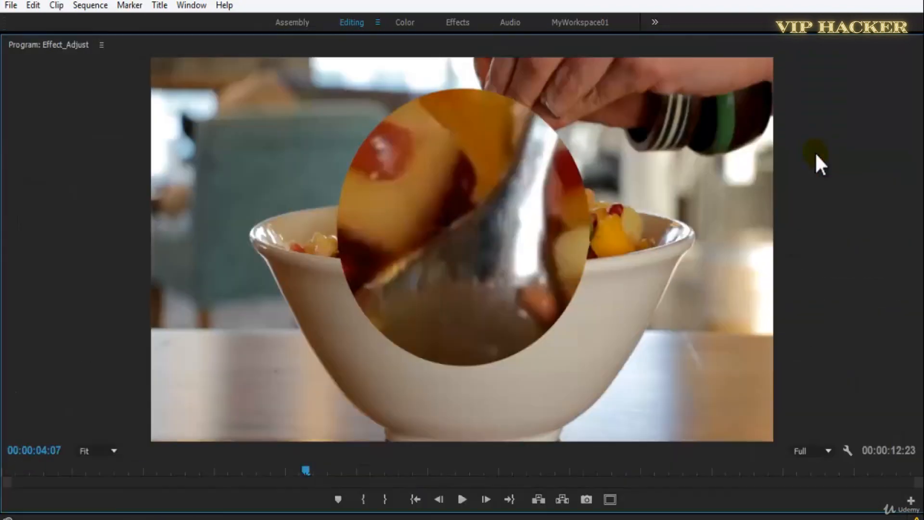
key(space)
key(space)
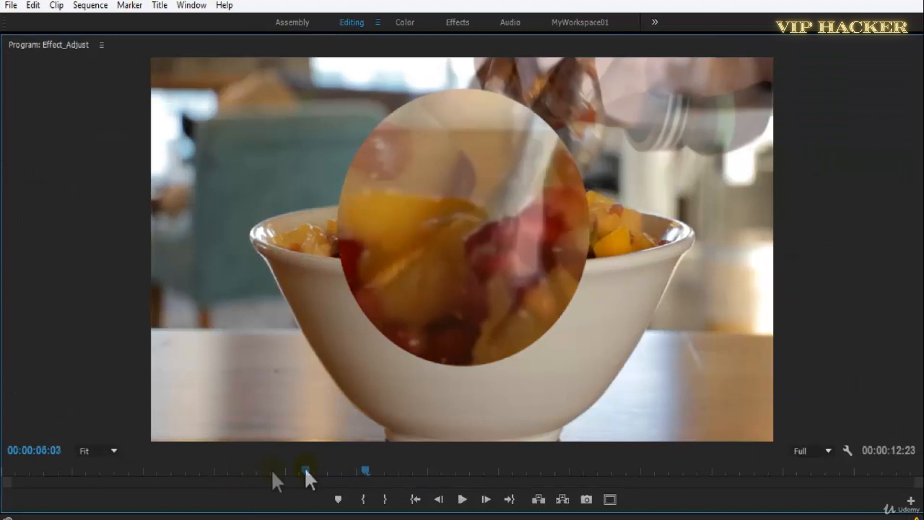
click(178, 469)
key(grave)
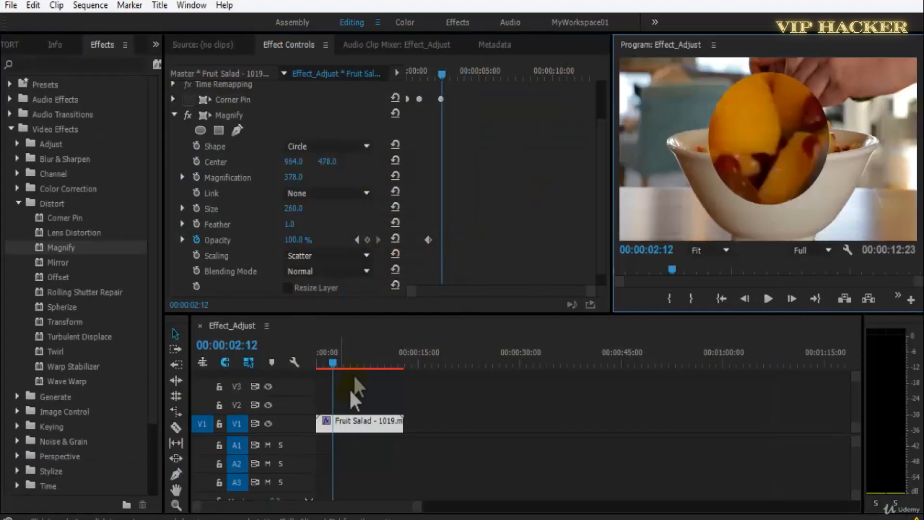
Save the project and reselect the Fruit Salad clip on V1 to show its effect settings.
key(ctrl+s)
click(455, 424)
click(348, 421)
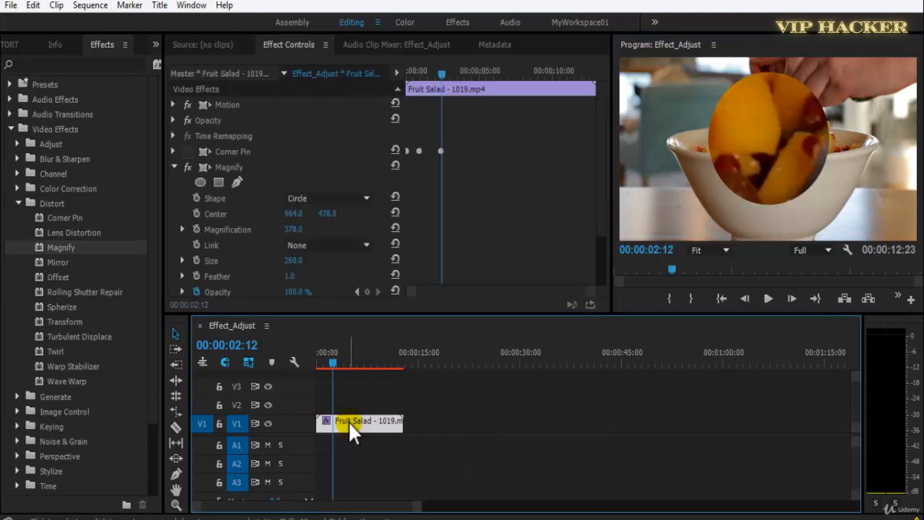
key(ctrl+s)
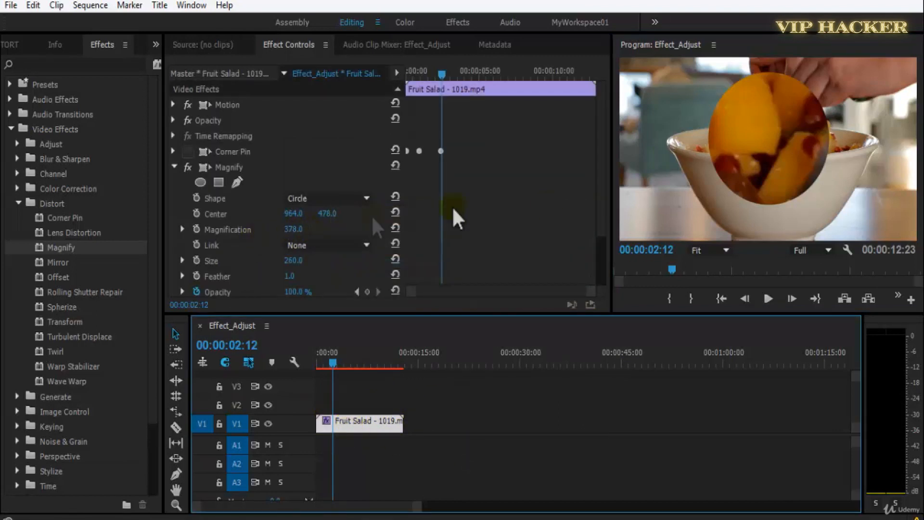
Play the clip briefly, move the playhead to 00:00:00:18, and set the Magnify effect's scaling to Standard.
scroll(600, 195, down, 2)
key(space)
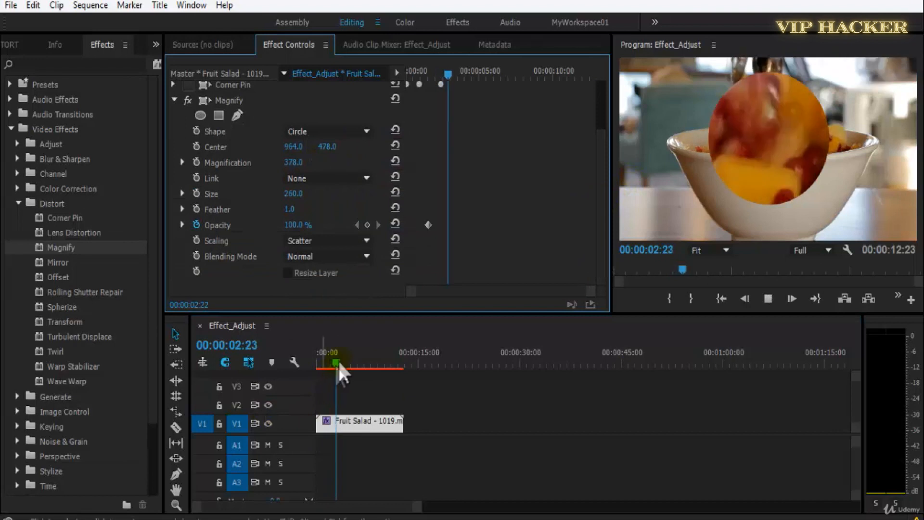
drag(338, 363, 322, 363)
click(324, 241)
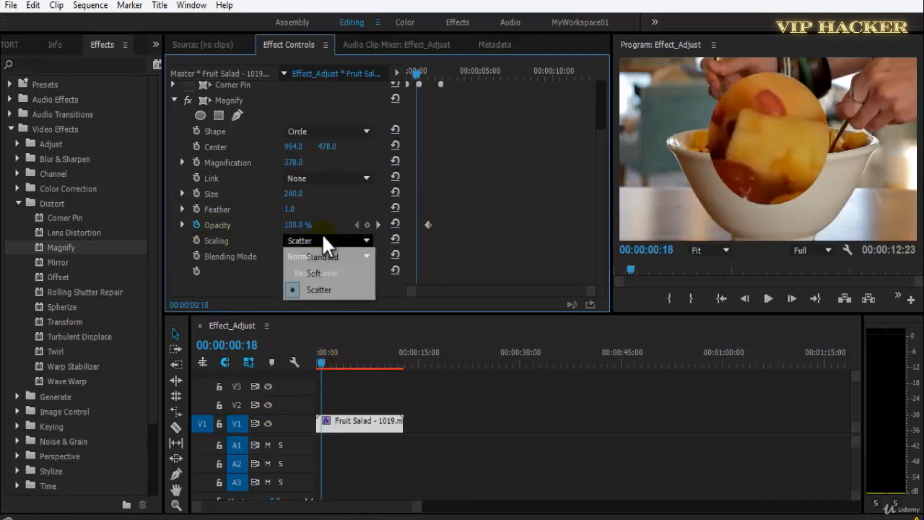
click(337, 257)
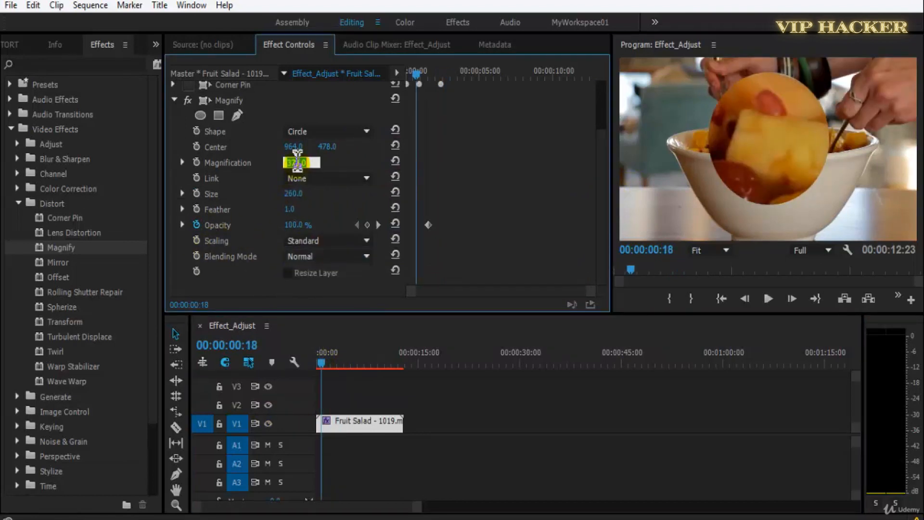
Set the Magnify effect's magnification to 150, raise it to 194, and play the clip to about 00:00:02:00 before saving.
text(150)
key(Return)
key(ctrl+s)
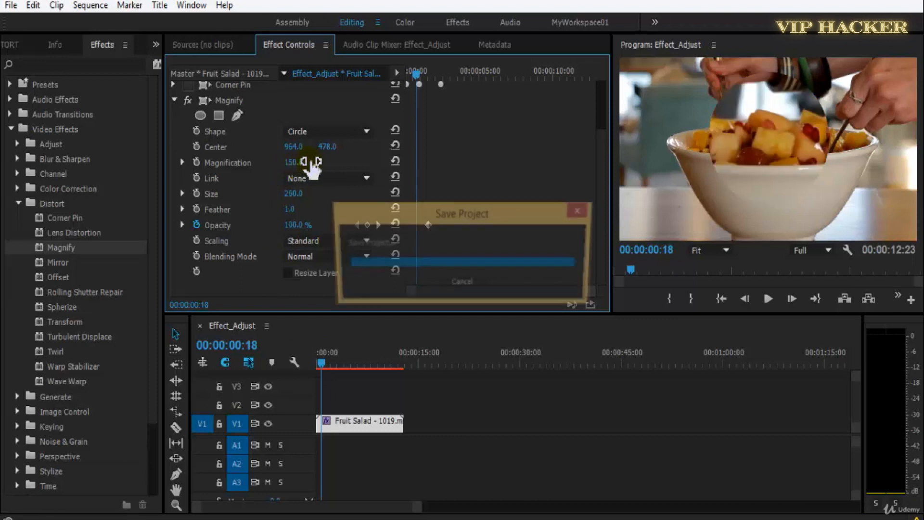
drag(294, 165, 326, 168)
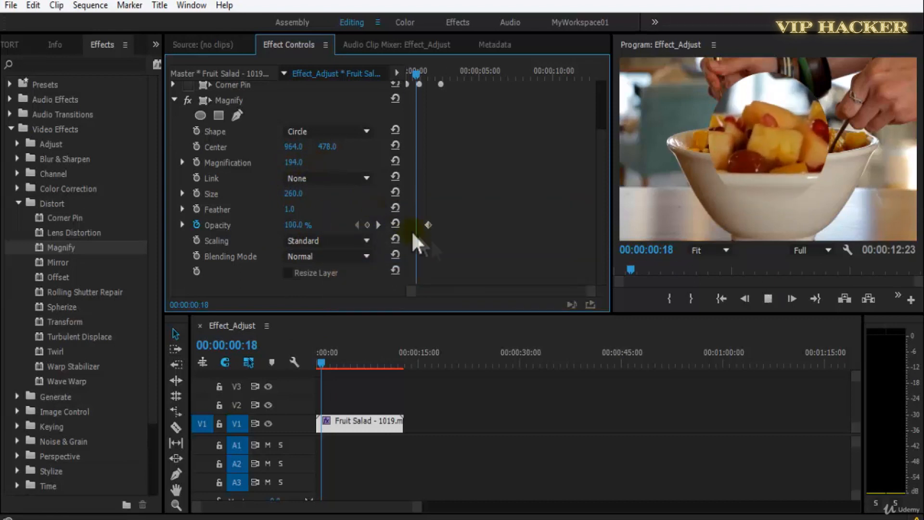
key(ctrl+s)
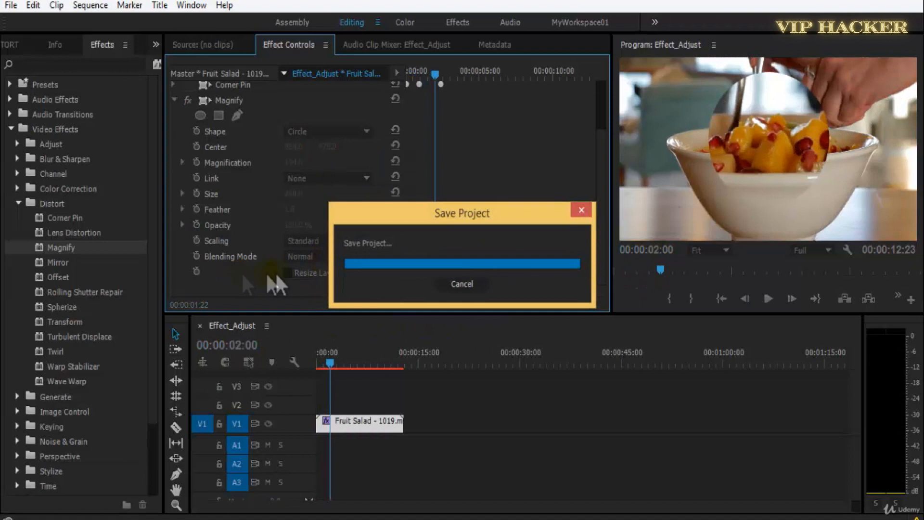
Compare Magnify blending modes, including Overlay, Color Dodge, Exclusion, Luminosity and Hard Light, ending on None, and play the clip with it.
click(299, 257)
click(411, 303)
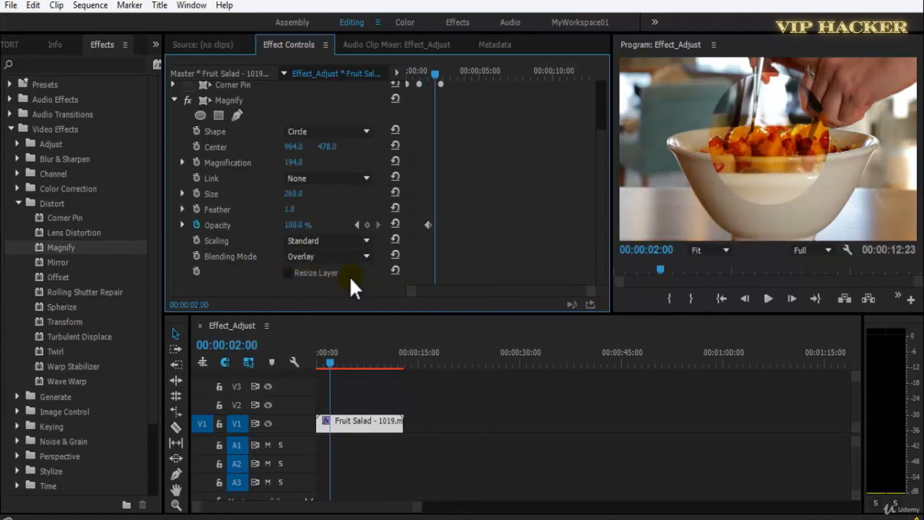
scroll(344, 259, down, 4)
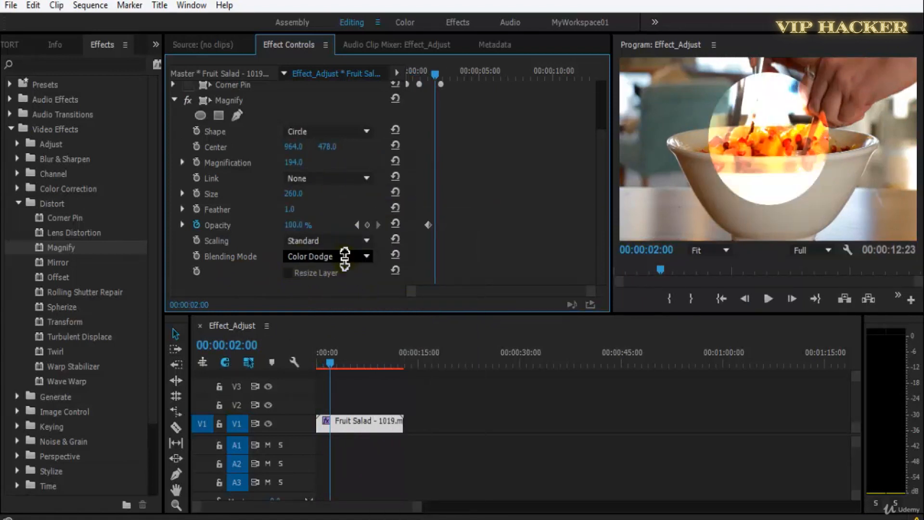
scroll(345, 259, down, 5)
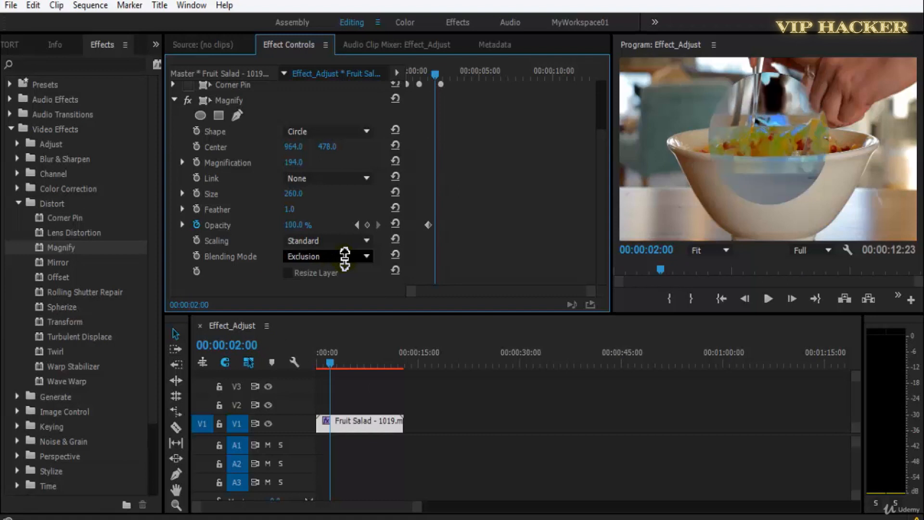
scroll(326, 254, down, 3)
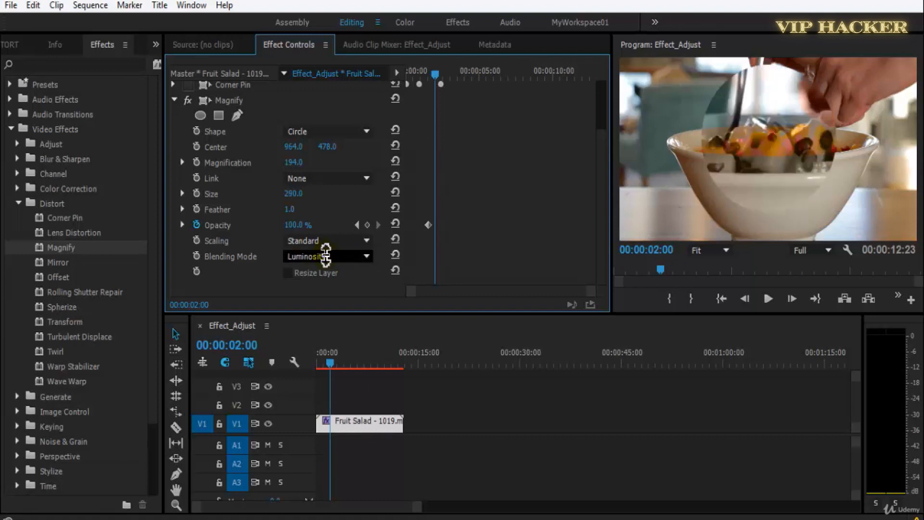
scroll(326, 257, up, 15)
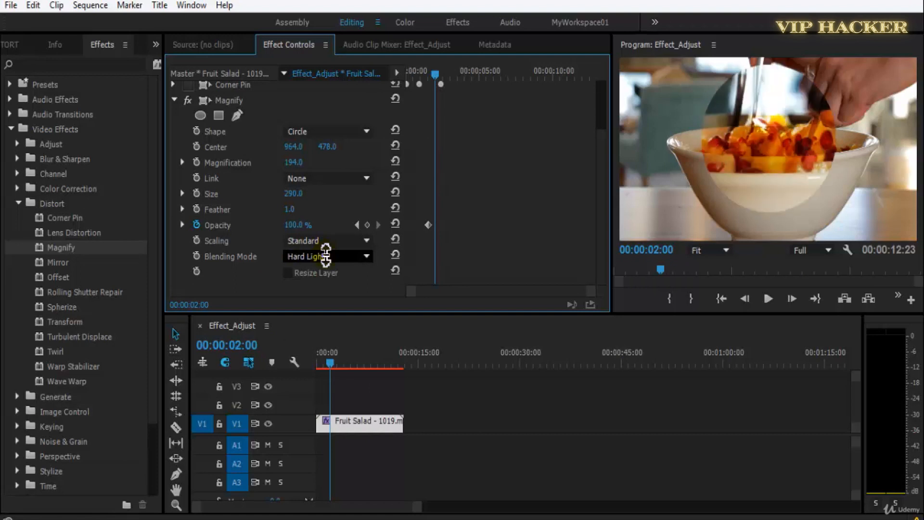
scroll(326, 255, up, 1)
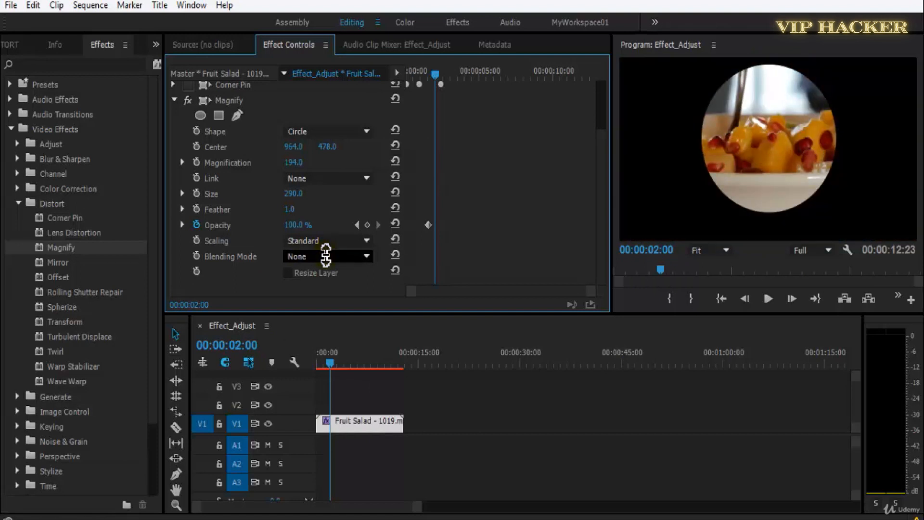
key(space)
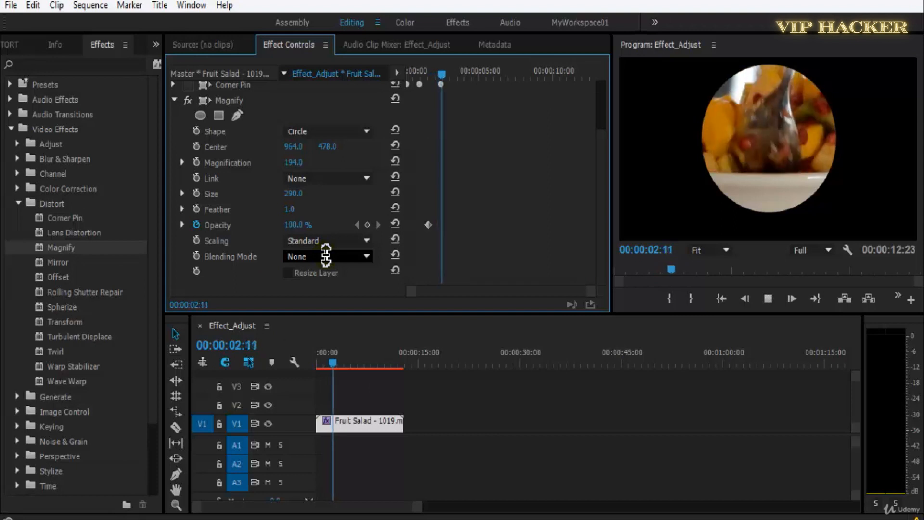
key(space)
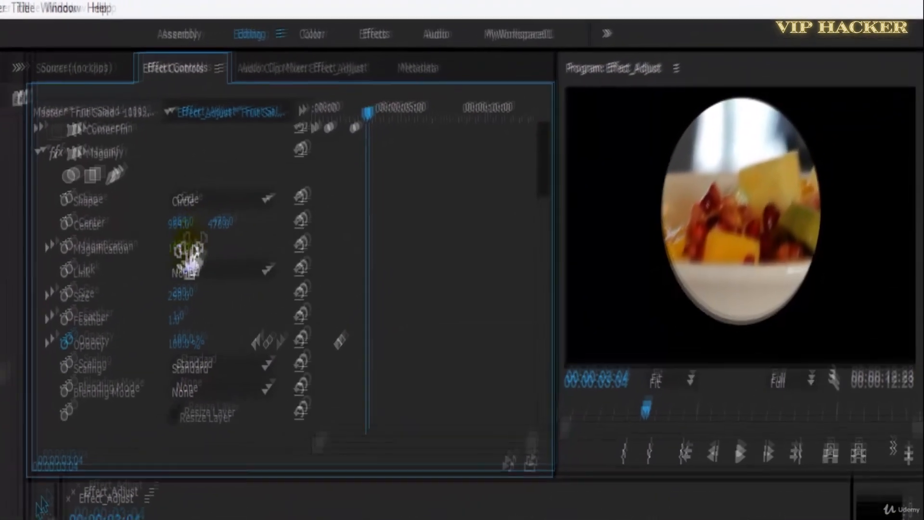
Set the Magnify effect's magnification to about 176 and its size to about 208, with Resize Layer turned off.
drag(293, 162, 265, 164)
drag(124, 268, 148, 267)
mouse_move(165, 313)
mouse_down()
mouse_move(116, 314)
mouse_move(153, 308)
mouse_up()
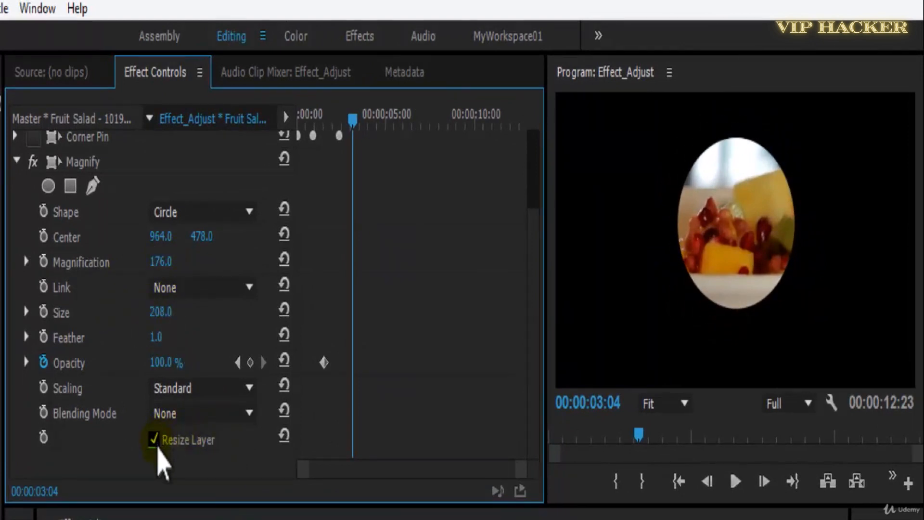
click(156, 442)
Set the Magnify effect's blending mode to Normal, play the clip to about 00:00:05:02, and save the project.
click(174, 415)
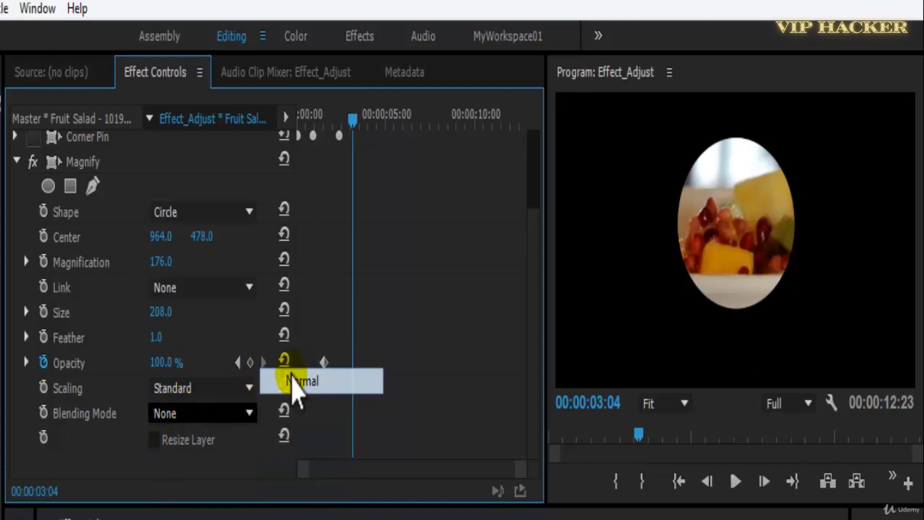
click(297, 378)
key(ctrl+s)
key(space)
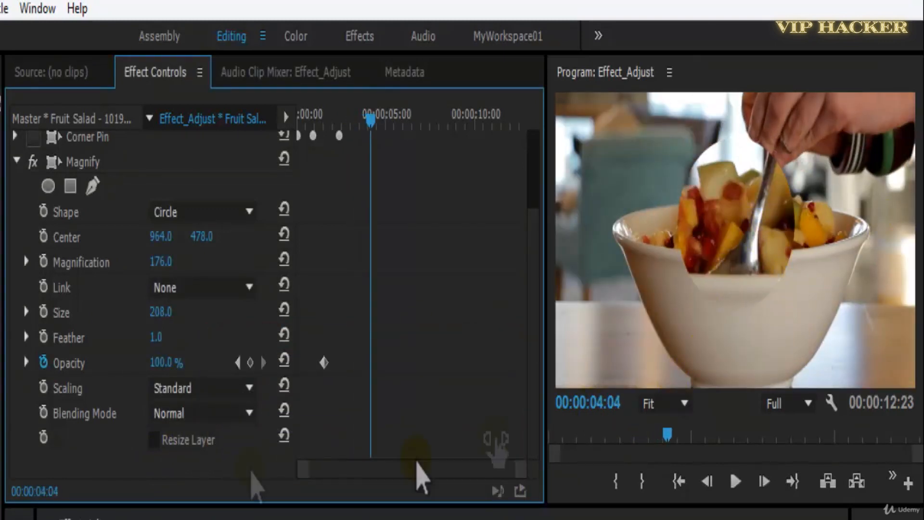
key(ctrl+s)
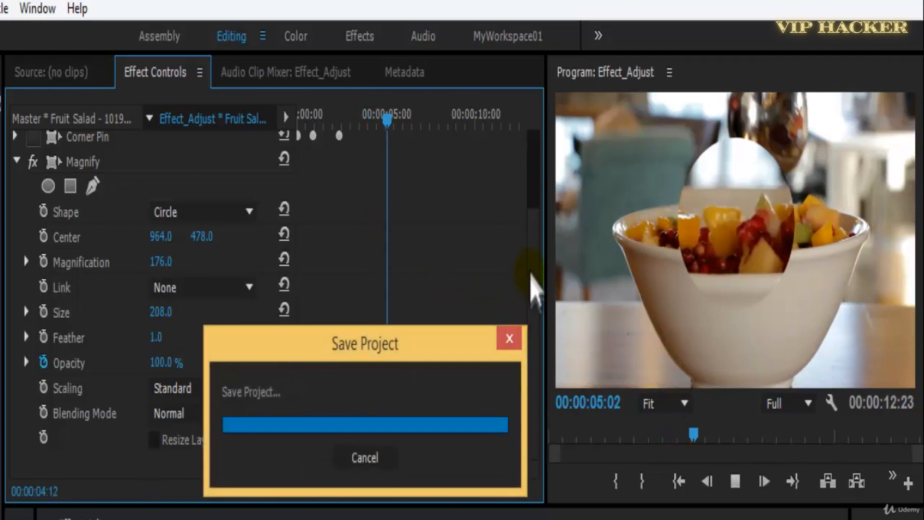
Collapse the Magnify effect's settings and disable the effect on the clip.
scroll(533, 289, up, 1)
scroll(532, 299, down, 1)
click(96, 167)
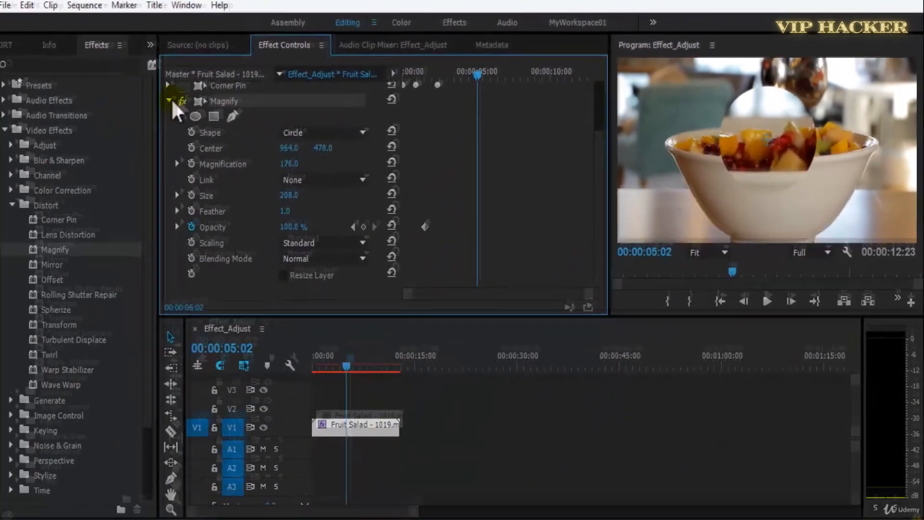
click(16, 161)
click(187, 166)
Apply the Mirror effect from the Distort group to the Fruit Salad clip on V1.
click(43, 248)
click(42, 261)
drag(40, 258, 385, 419)
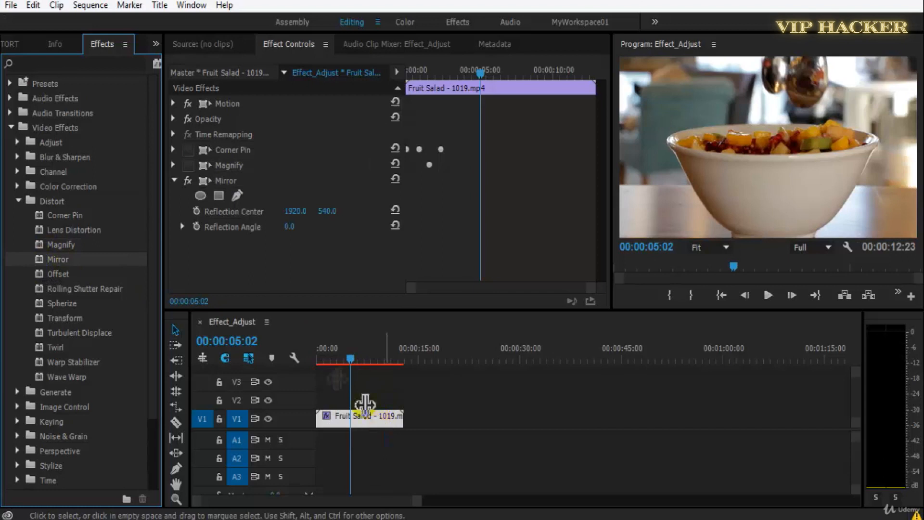
Try a reflection angle of about -38° on the Mirror effect and return it to 0.
click(323, 213)
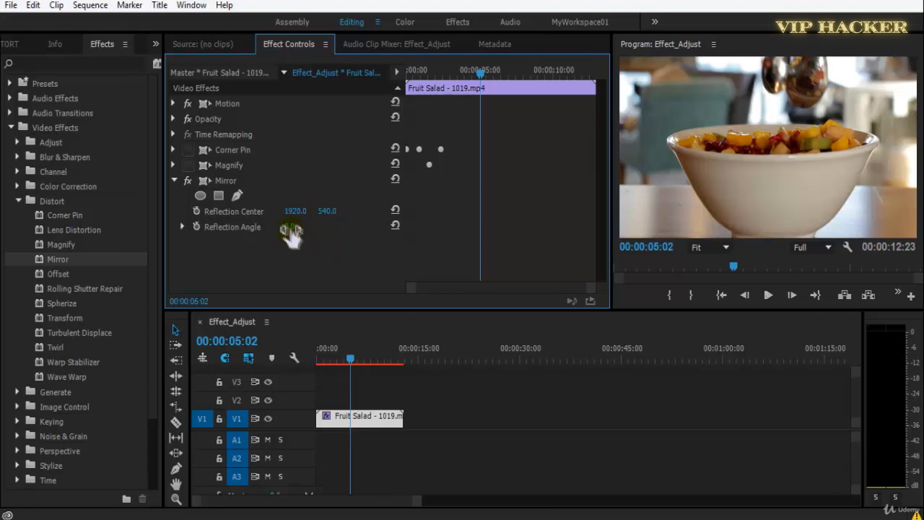
drag(306, 229, 265, 226)
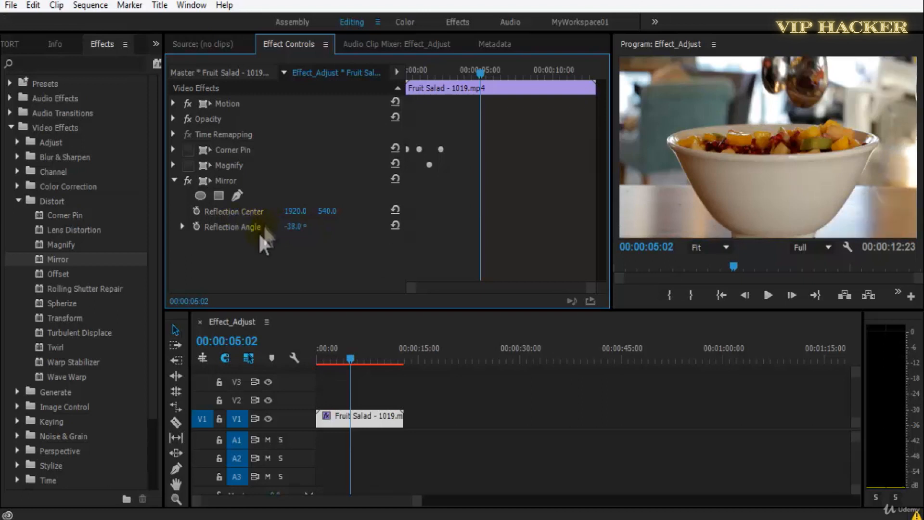
text(0)
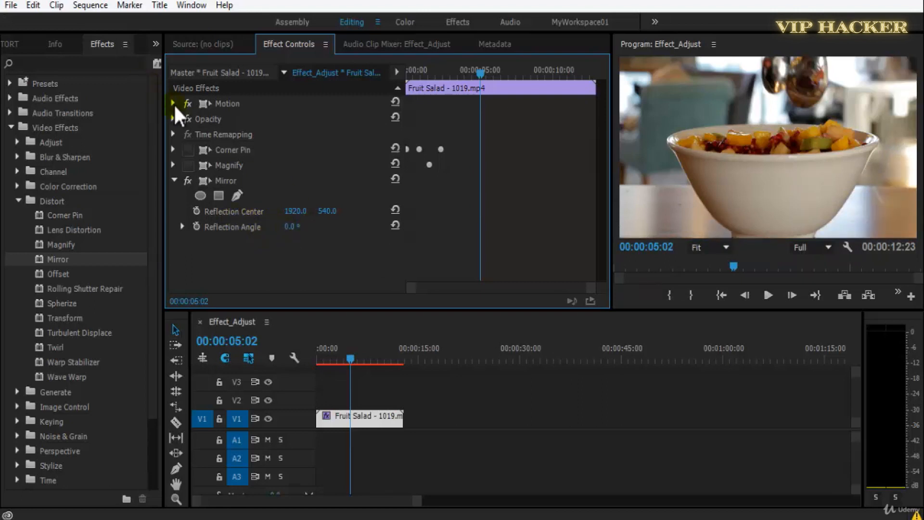
Expand the clip's Motion settings and move the clip up to a vertical position of about 125.
click(173, 103)
drag(332, 118, 162, 102)
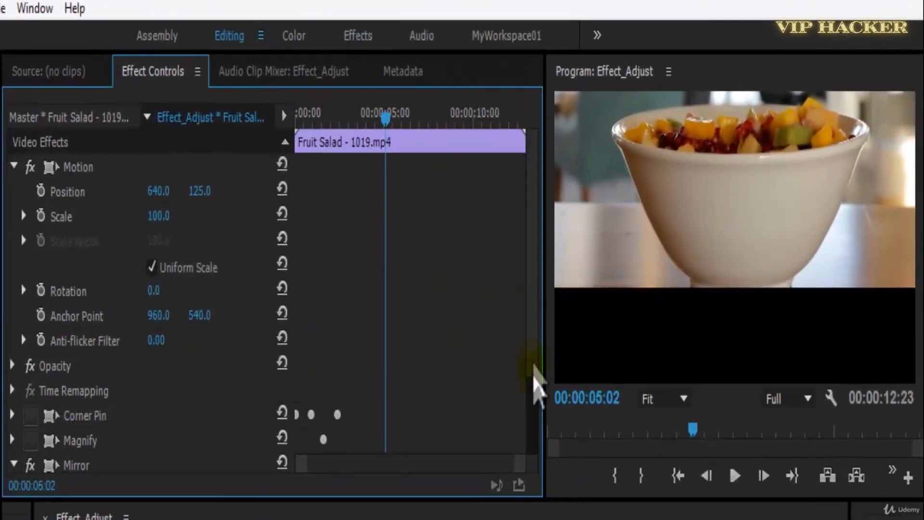
Set the Mirror effect's reflection angle to 90° and the vertical value of its reflection center to about 1046.
scroll(535, 376, down, 3)
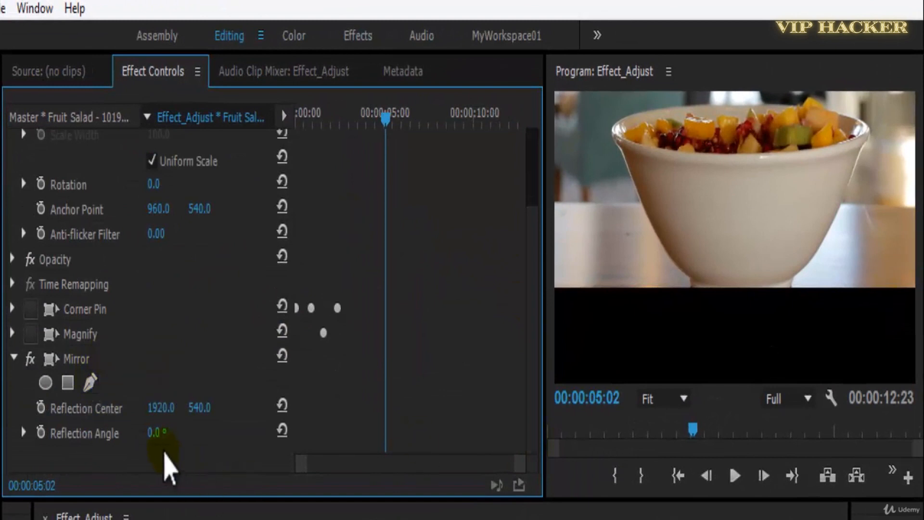
drag(158, 434, 234, 423)
click(158, 433)
text(90)
key(Return)
drag(221, 417, 636, 438)
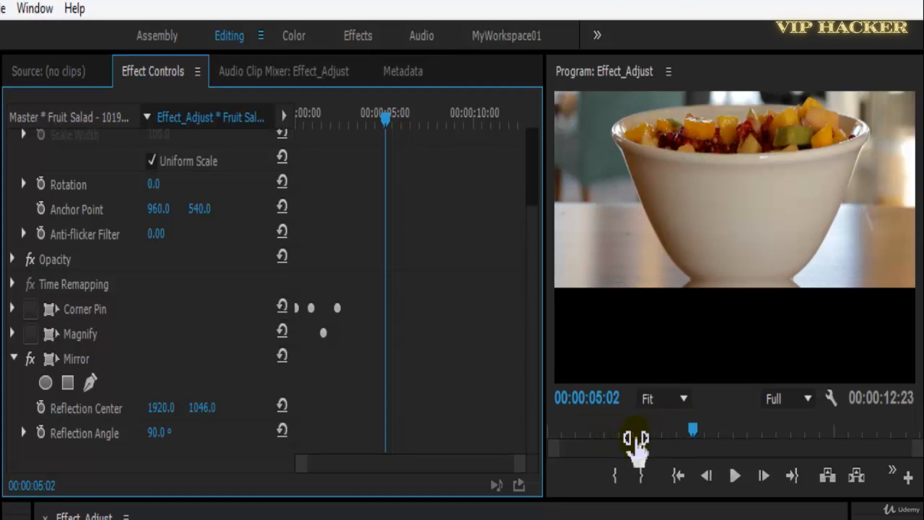
Reset the clip's Motion position to its default.
scroll(533, 378, up, 5)
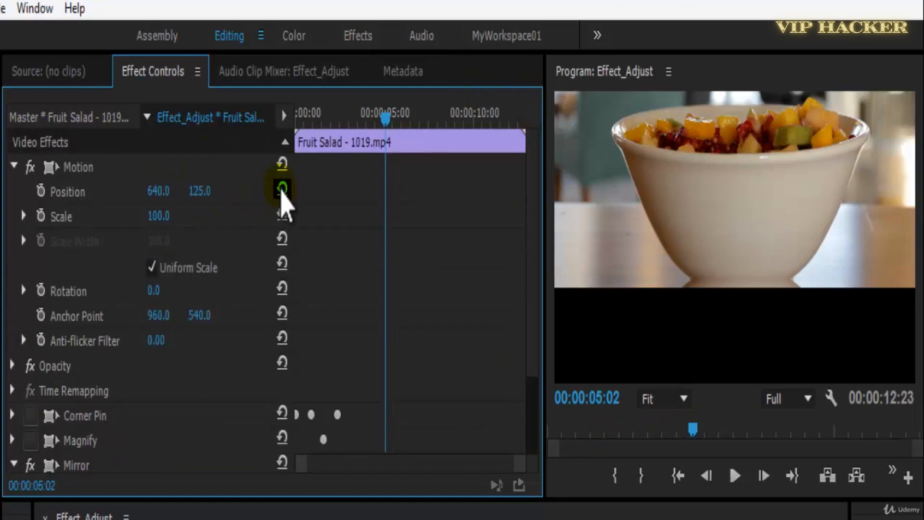
click(282, 189)
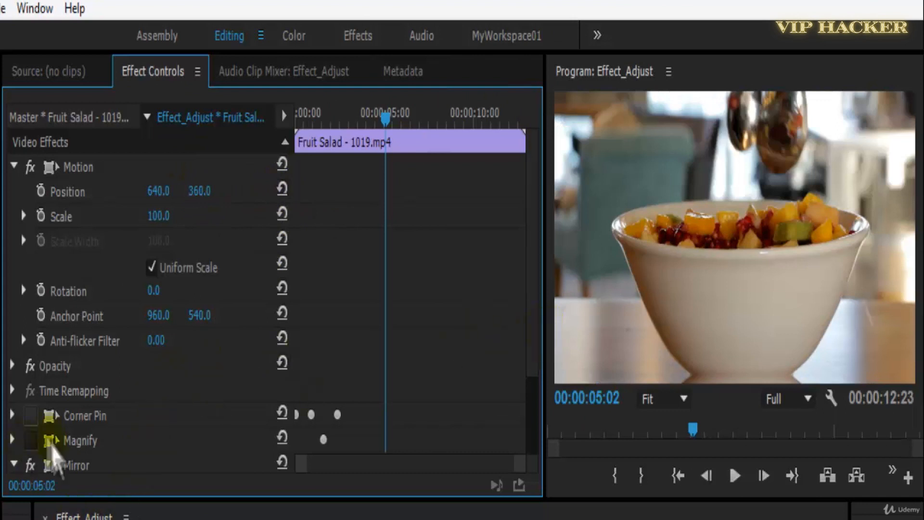
Select the Mirror effect, adjust its reflection center to about 1902.5, 1018.8 in the preview, and save the project.
click(27, 471)
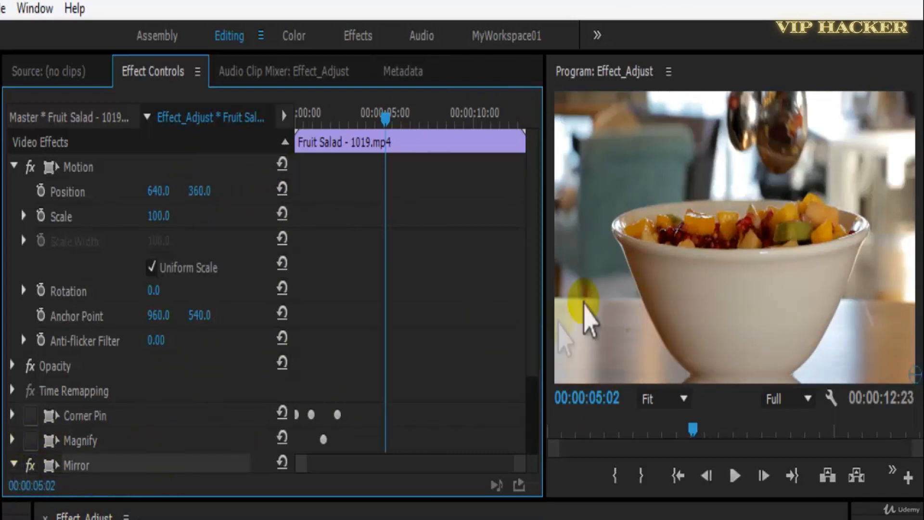
scroll(247, 463, down, 3)
drag(189, 413, 0, 415)
drag(40, 421, 166, 410)
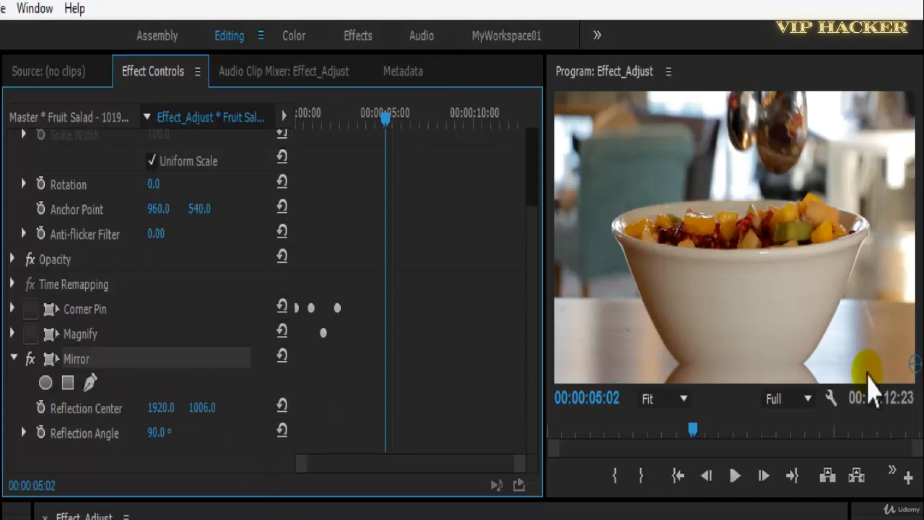
mouse_move(911, 366)
mouse_down()
mouse_move(900, 182)
mouse_move(908, 377)
mouse_move(914, 369)
mouse_up()
click(813, 518)
key(ctrl+s)
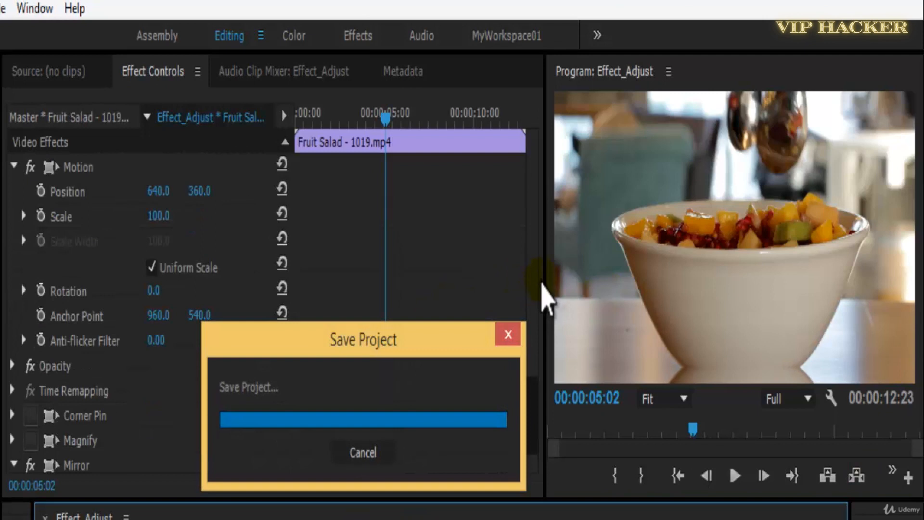
Delete the Mirror effect from the clip to compare the picture without it, and undo the deletion.
scroll(530, 400, down, 3)
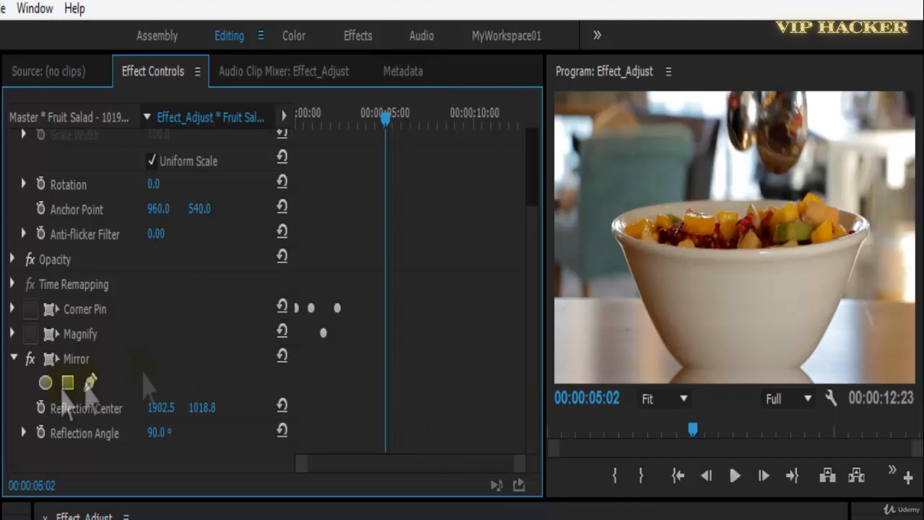
click(90, 363)
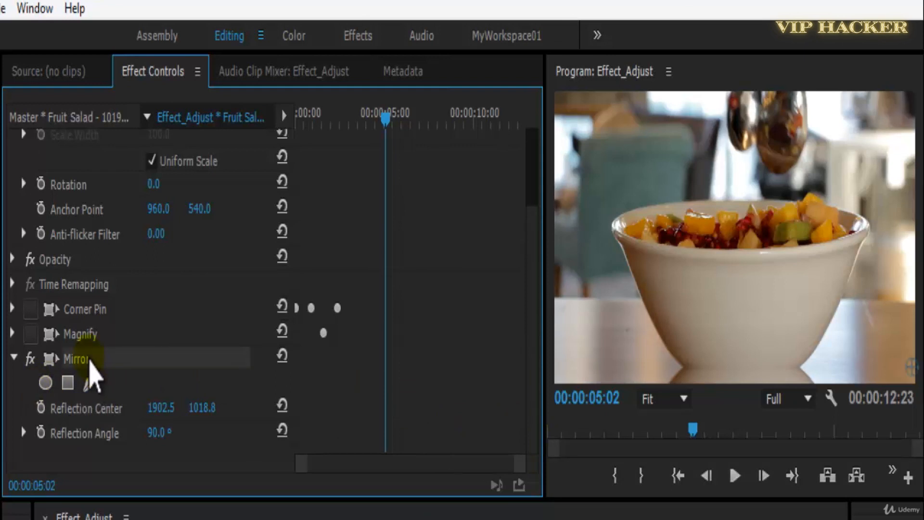
key(Delete)
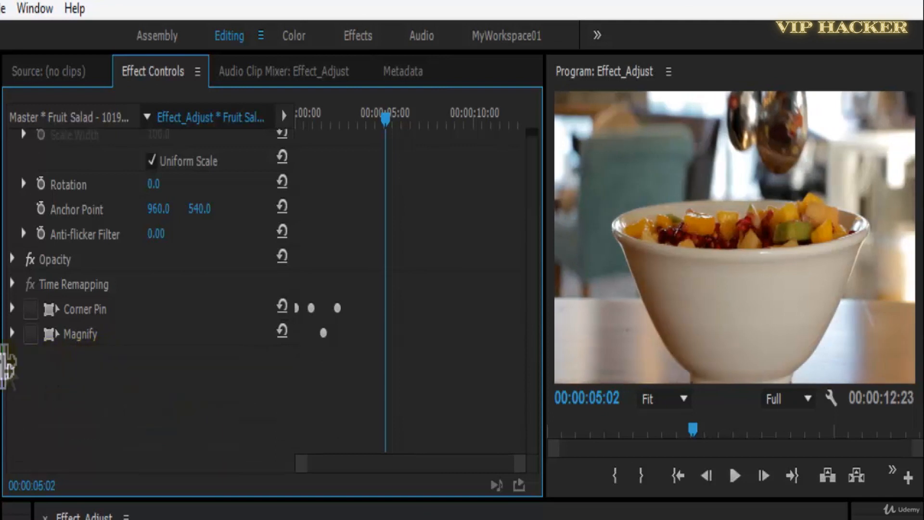
key(ctrl+z)
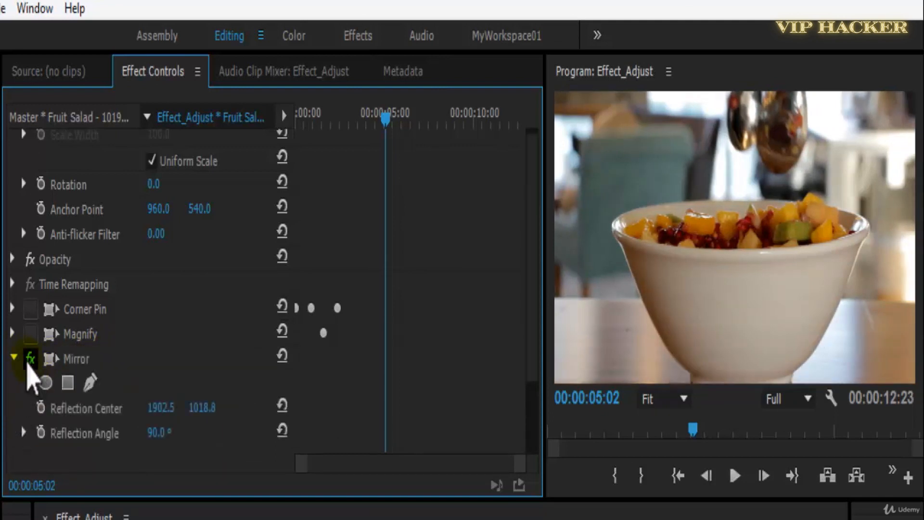
Collapse and disable the Mirror effect, and apply the Offset effect to the Fruit Salad clip with its control point shown.
click(14, 357)
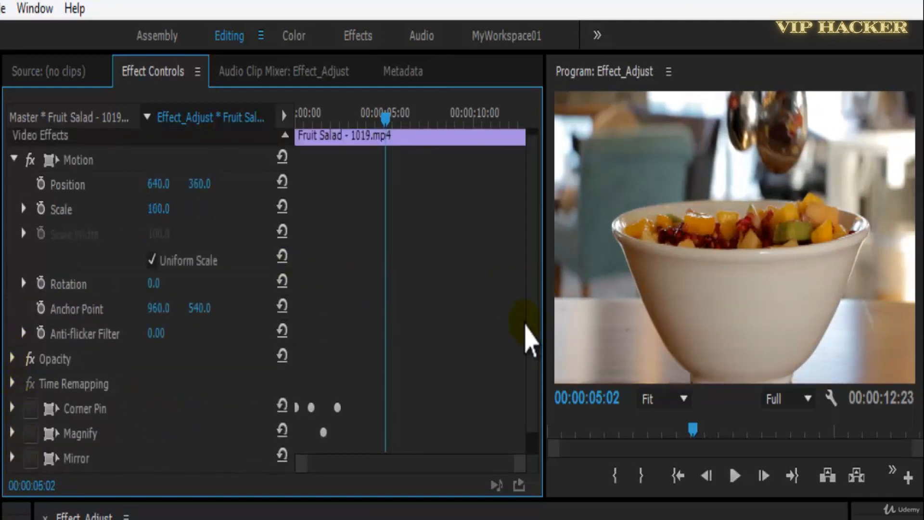
drag(531, 330, 547, 503)
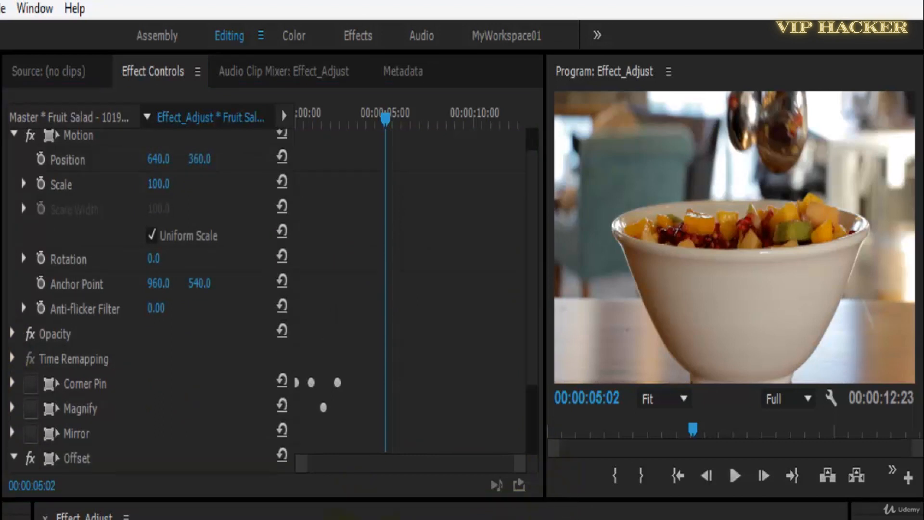
drag(538, 359, 543, 479)
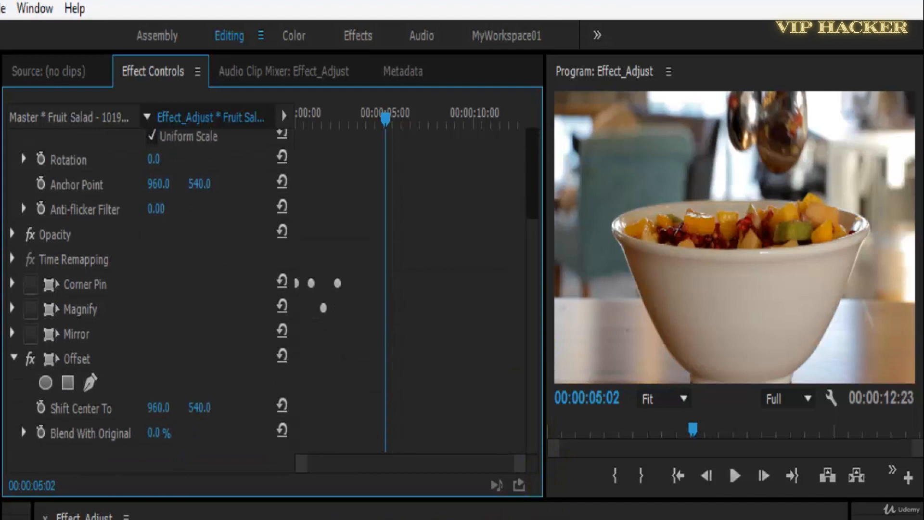
click(80, 362)
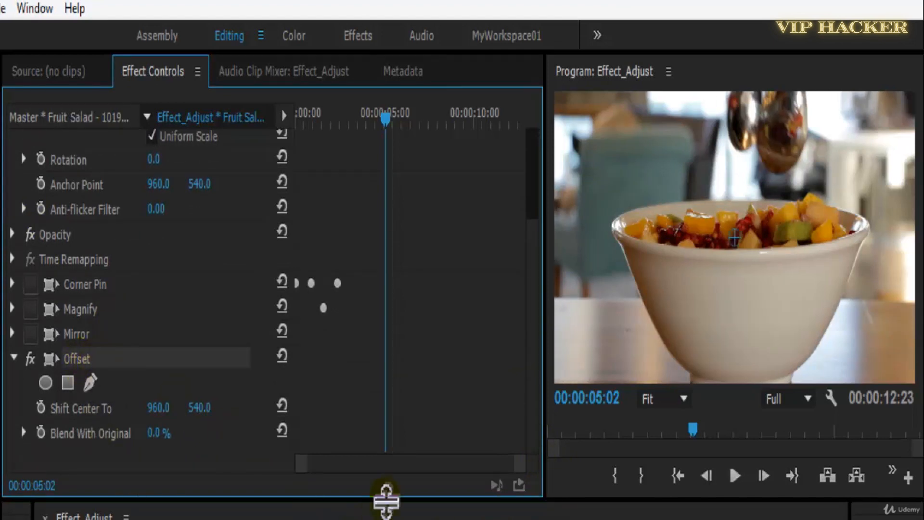
Save the project and shift the last Offset effect's center to about 1964, 771 on the Fruit Salad clip.
key(ctrl+s)
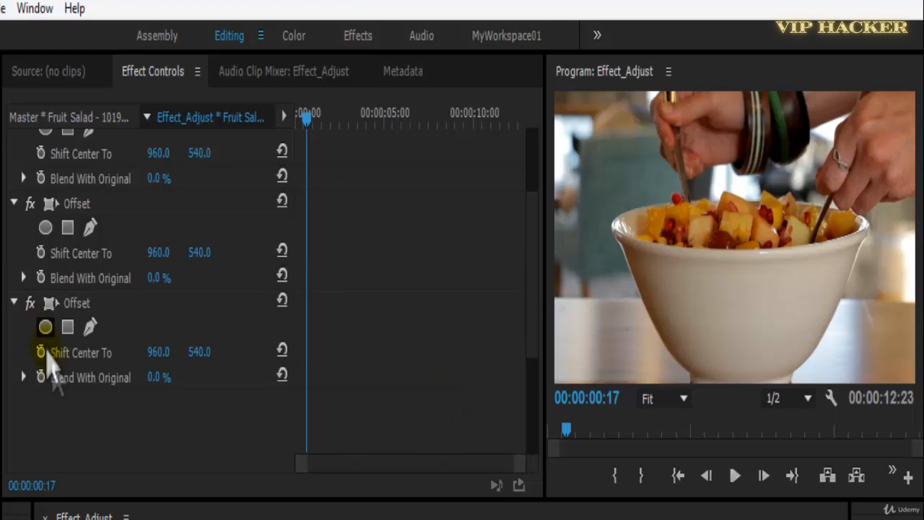
click(157, 353)
drag(161, 353, 356, 385)
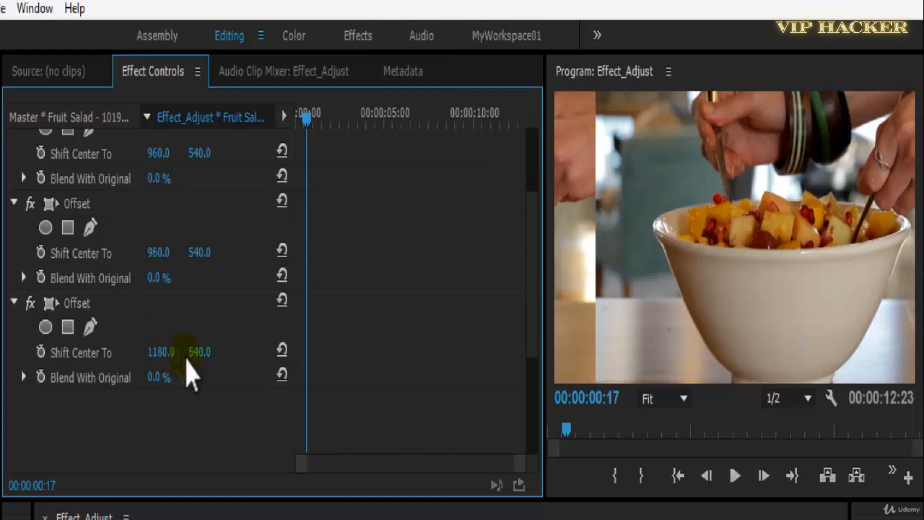
drag(208, 357, 392, 375)
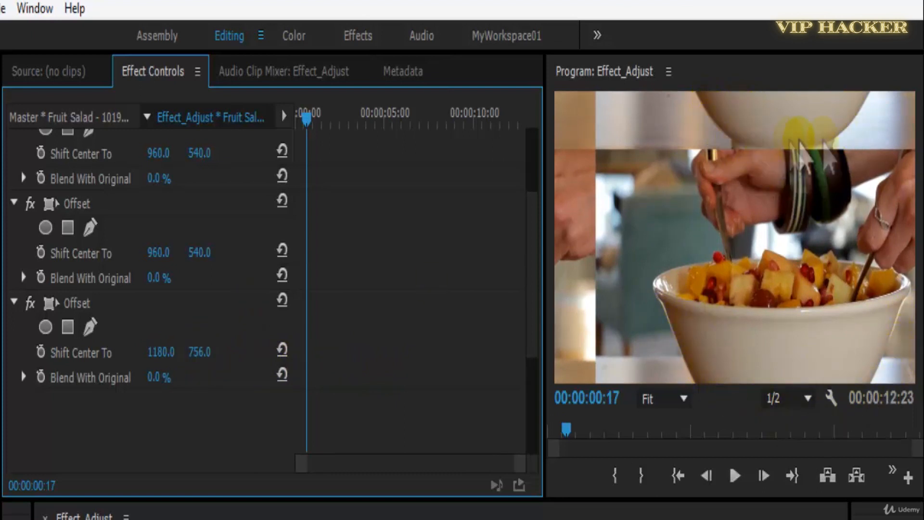
mouse_move(208, 354)
mouse_down()
mouse_move(274, 351)
mouse_move(216, 355)
mouse_up()
drag(159, 356, 475, 329)
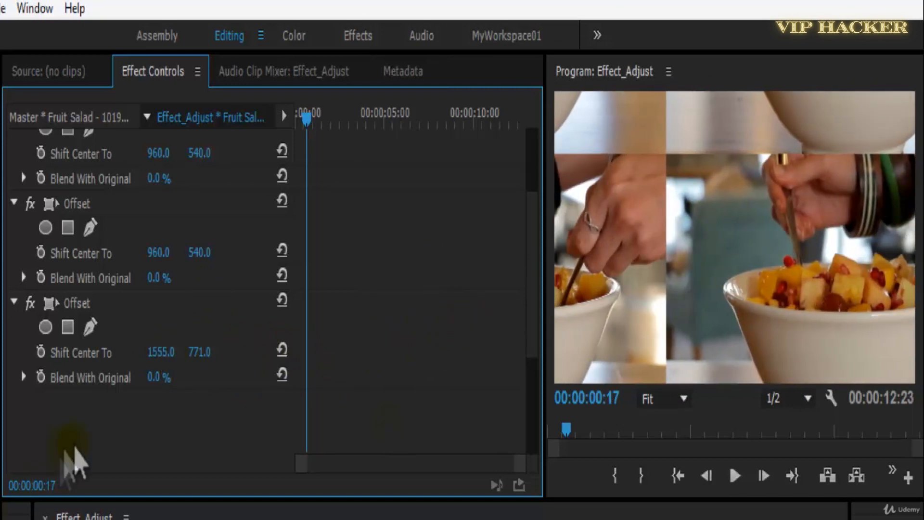
drag(159, 353, 492, 373)
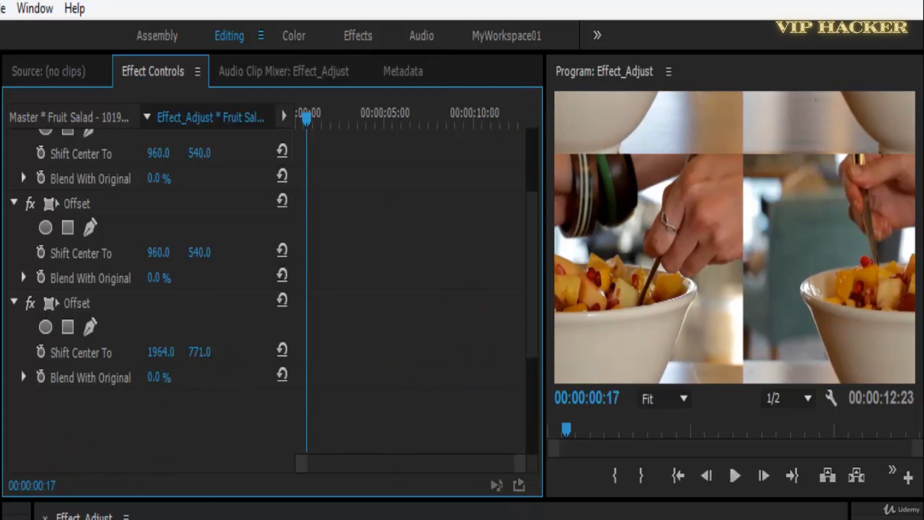
Preview the offset picture in playback and shift the last Offset effect's center to about 2511, 359.
key(equal)
key(space)
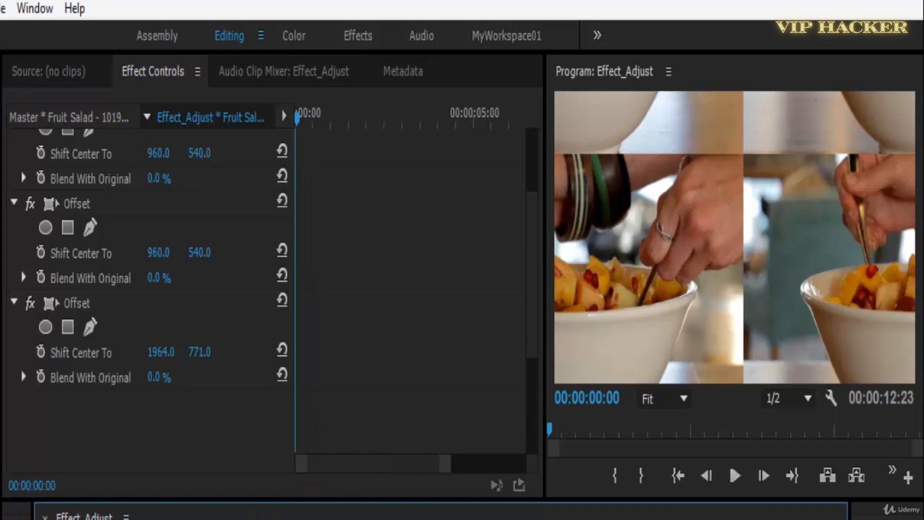
key(space)
drag(200, 351, 2, 377)
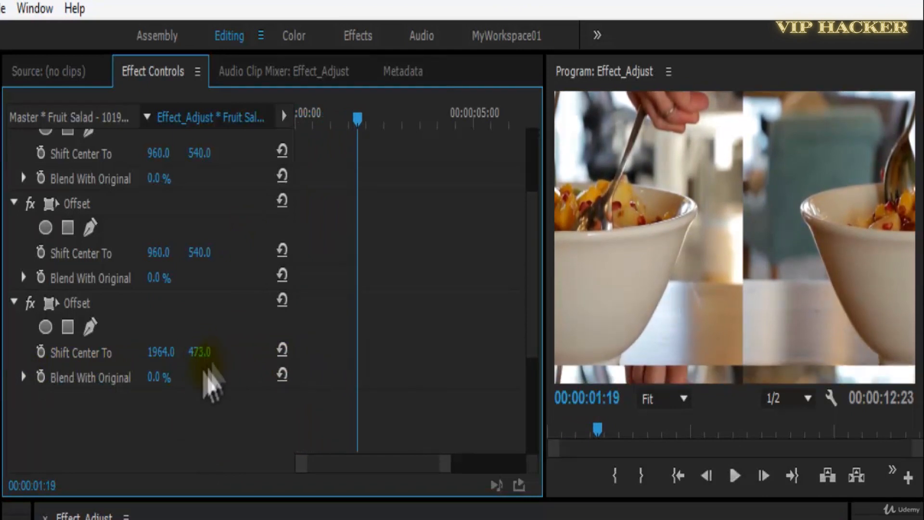
drag(154, 355, 409, 367)
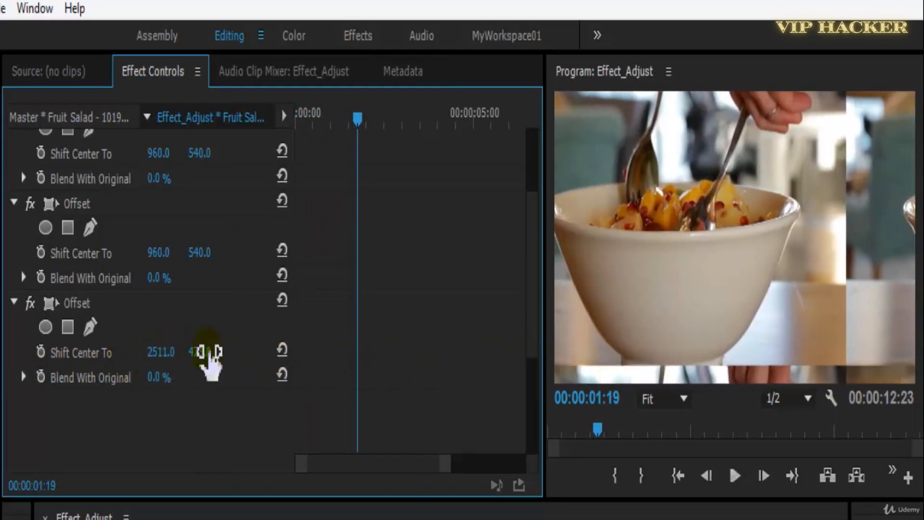
drag(210, 351, 116, 352)
key(space)
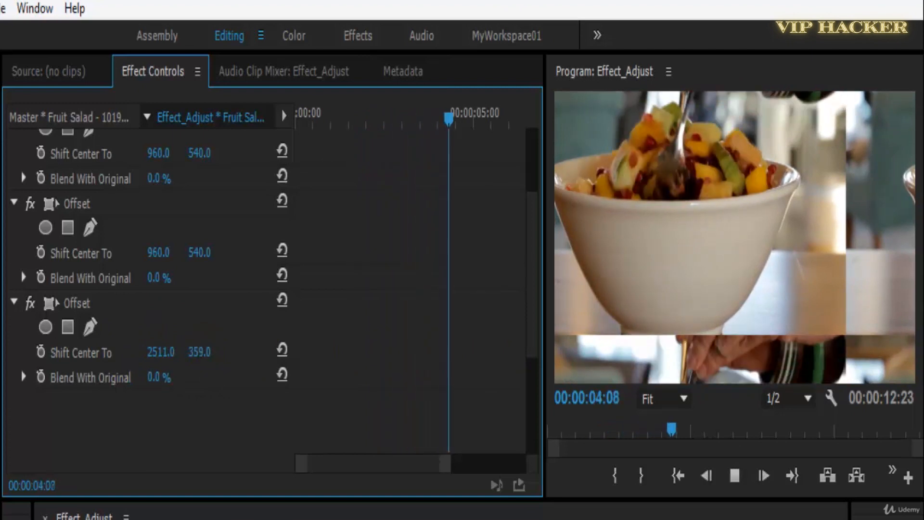
key(space)
Try Blend With Original at 50% and 100% on the last Offset effect, and set it back to 0%.
mouse_move(161, 377)
mouse_down()
mouse_move(207, 390)
mouse_move(215, 381)
mouse_move(164, 390)
mouse_up()
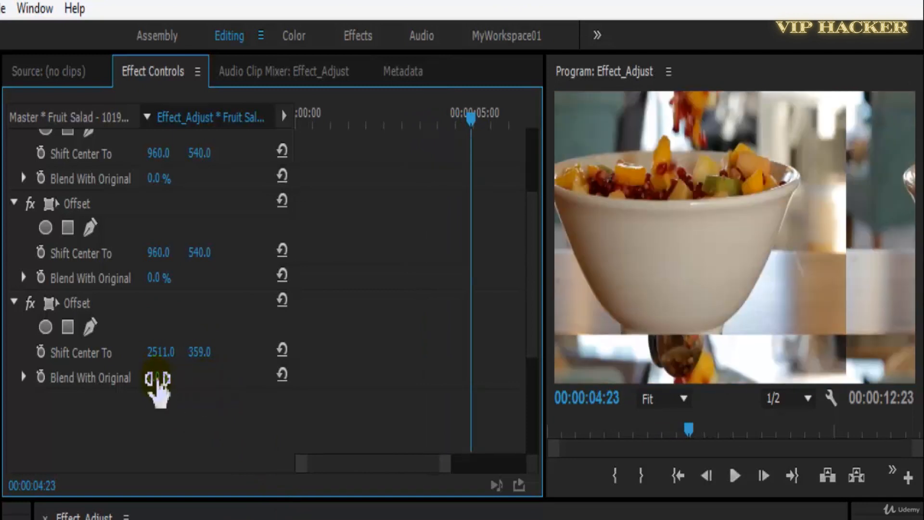
text(50)
key(Return)
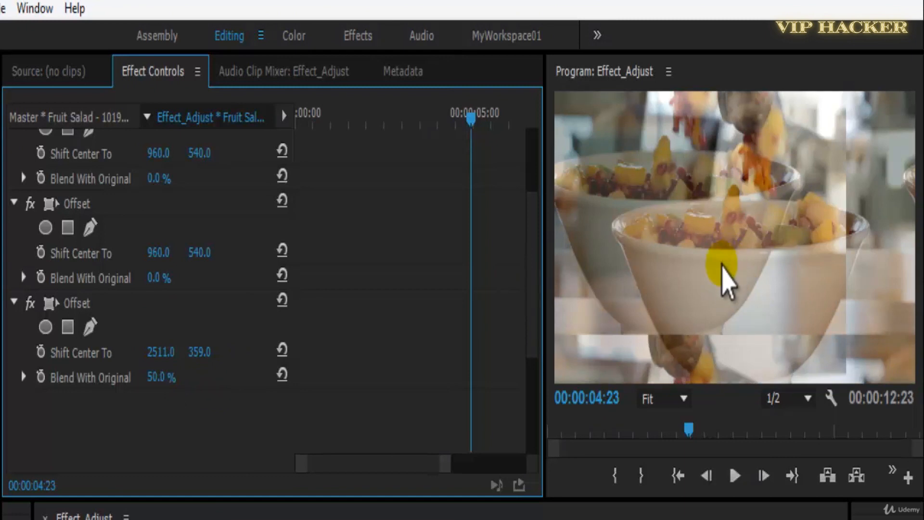
drag(169, 382, 195, 385)
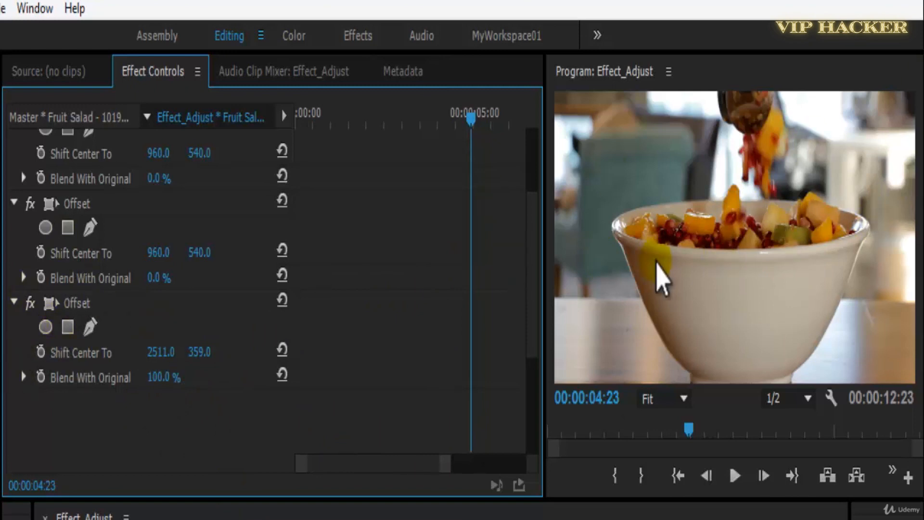
click(163, 377)
text(0)
key(Return)
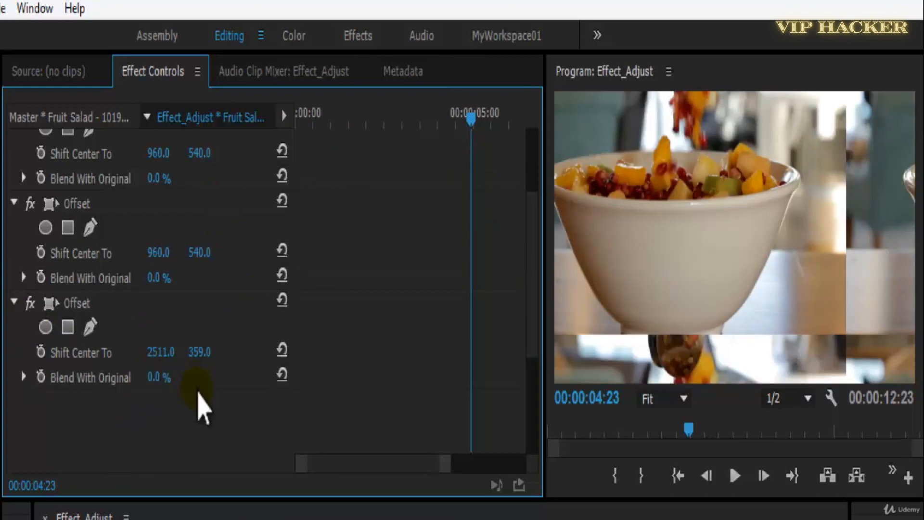
Play the clip, set the last Offset effect's horizontal center to about 2555, and return the playhead to the start.
key(space)
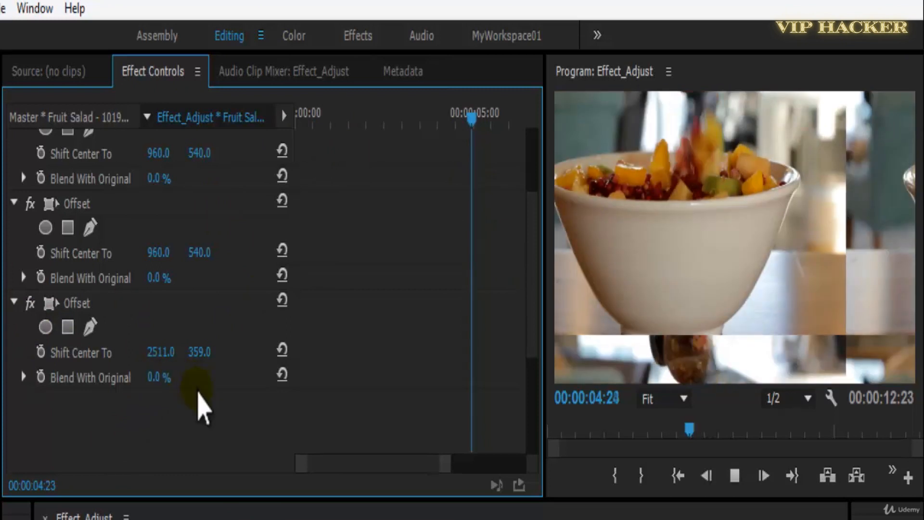
drag(433, 519, 251, 519)
key(space)
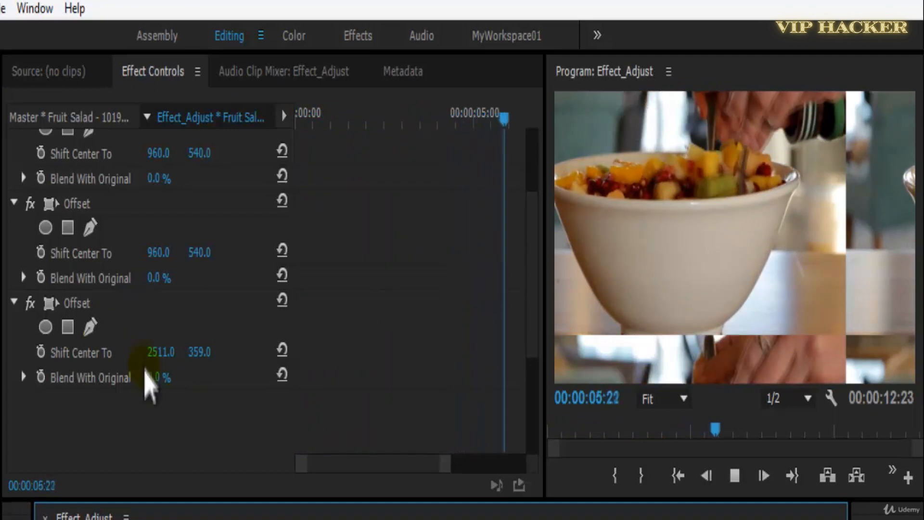
key(space)
drag(162, 359, 244, 340)
drag(372, 124, 224, 130)
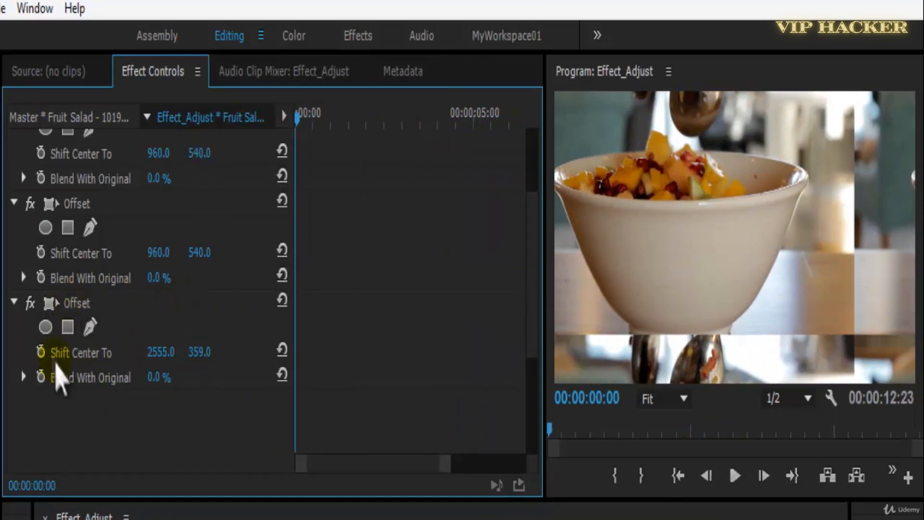
Keyframe the last Offset's Shift Center To from the clip start to the default 960, 540 about one second in, and preview it.
scroll(66, 375, up, 5)
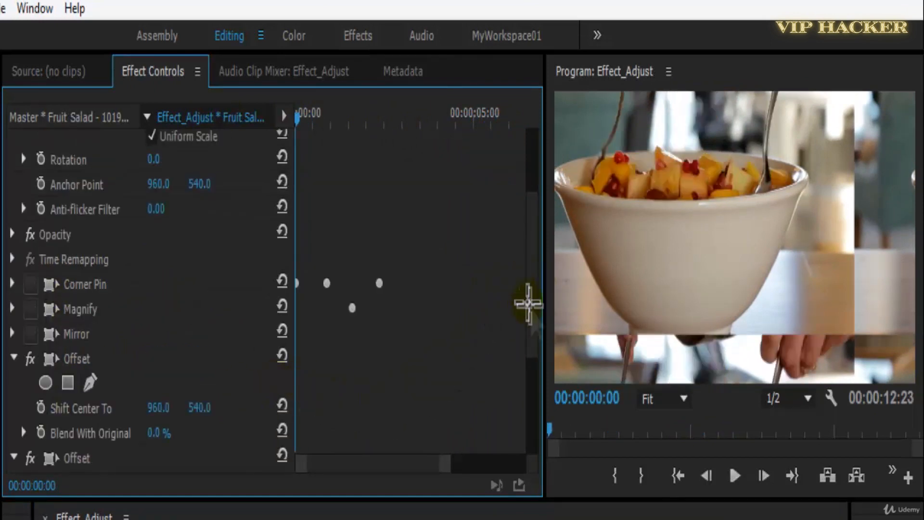
drag(528, 303, 529, 433)
key(space)
key(space)
click(283, 407)
drag(337, 120, 270, 145)
key(space)
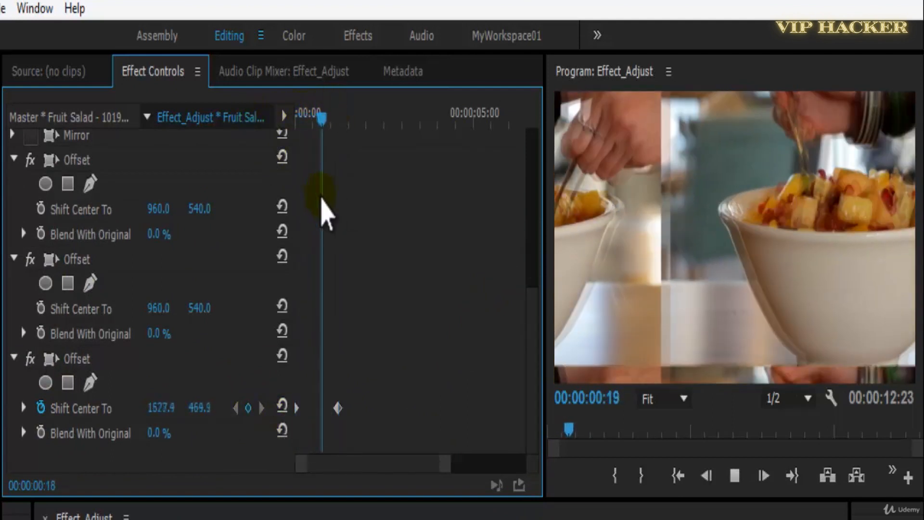
Set the starting Shift Center To keyframe's horizontal value to about 3234 and play the animation.
drag(359, 121, 63, 159)
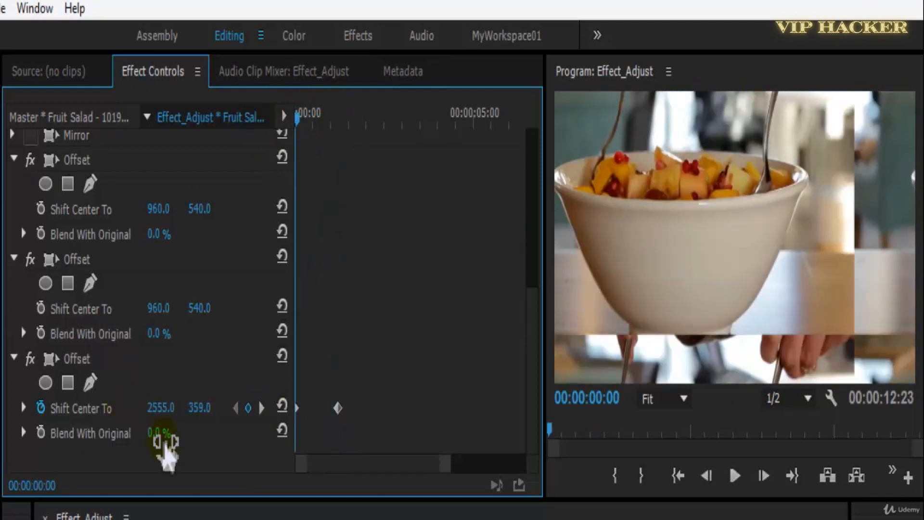
mouse_move(144, 407)
mouse_down()
mouse_move(299, 388)
mouse_move(150, 413)
mouse_up()
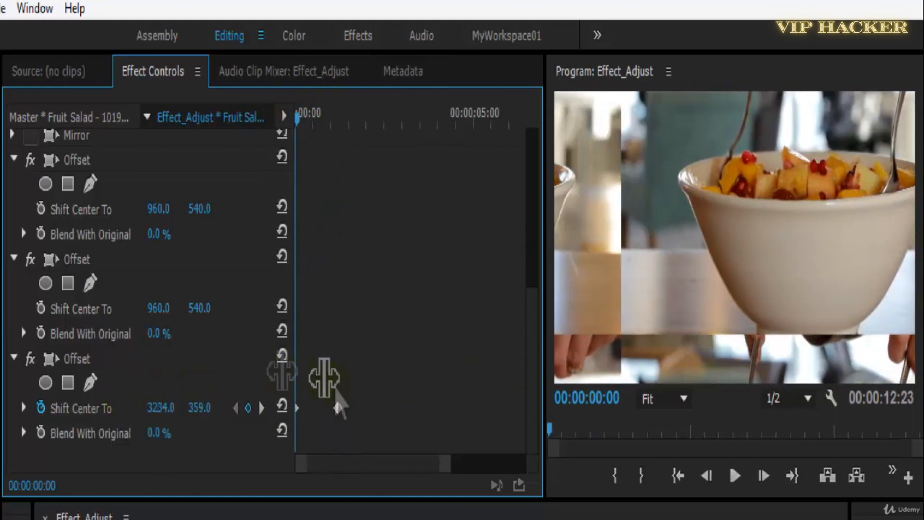
key(space)
drag(358, 119, 226, 138)
Set the starting Shift Center To keyframe's vertical value to about -623 and preview the animation from the start.
drag(201, 408, 1, 388)
key(space)
key(space)
click(235, 409)
drag(201, 408, 95, 365)
key(space)
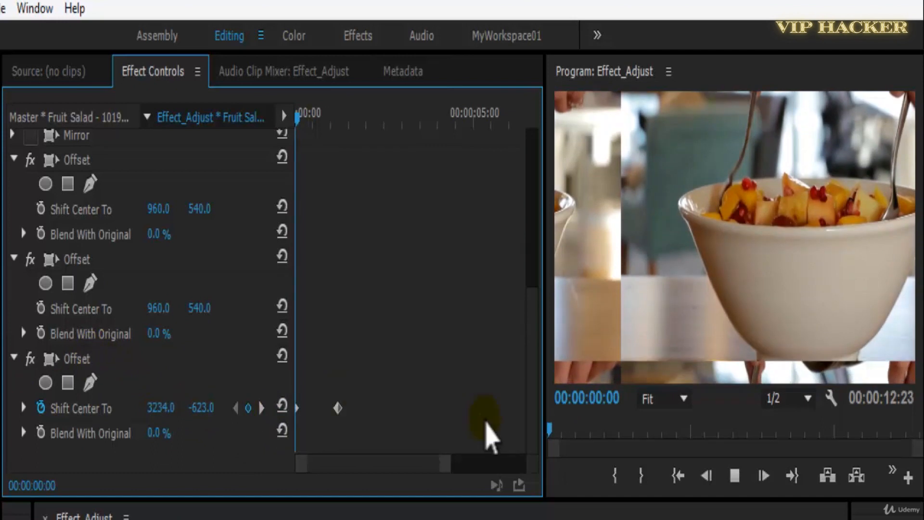
drag(369, 118, 103, 174)
Give the ending Shift Center To keyframe a smooth interpolation, move it slightly earlier, and save the project before replaying the animation.
right_click(342, 409)
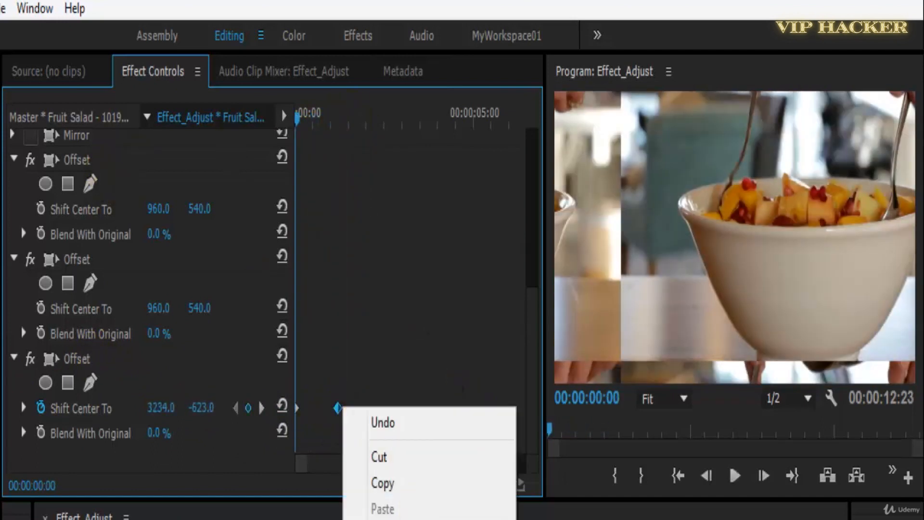
click(380, 325)
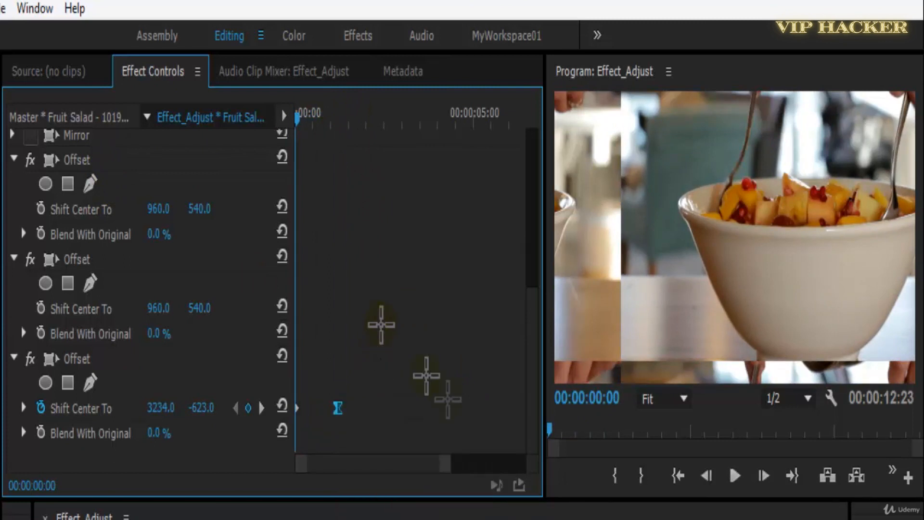
key(space)
mouse_move(338, 408)
mouse_down()
mouse_move(314, 410)
mouse_move(326, 408)
mouse_up()
key(ctrl+s)
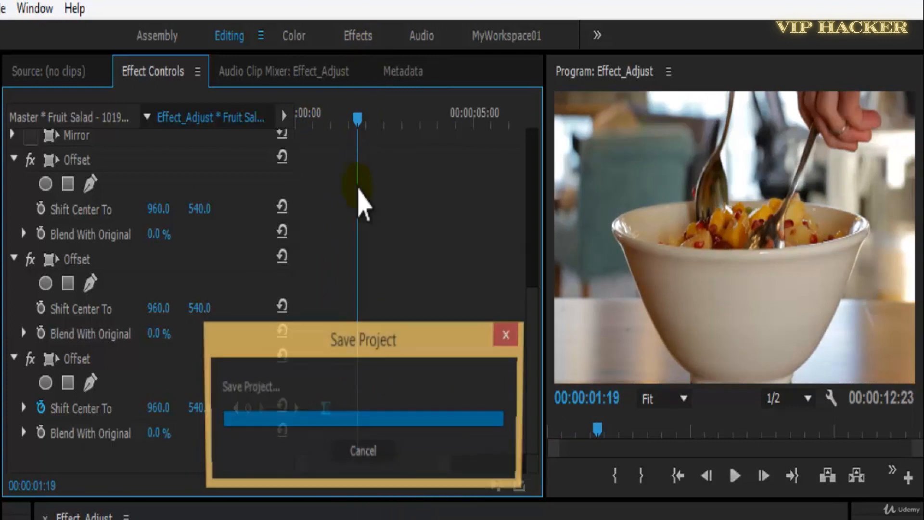
key(Home)
key(space)
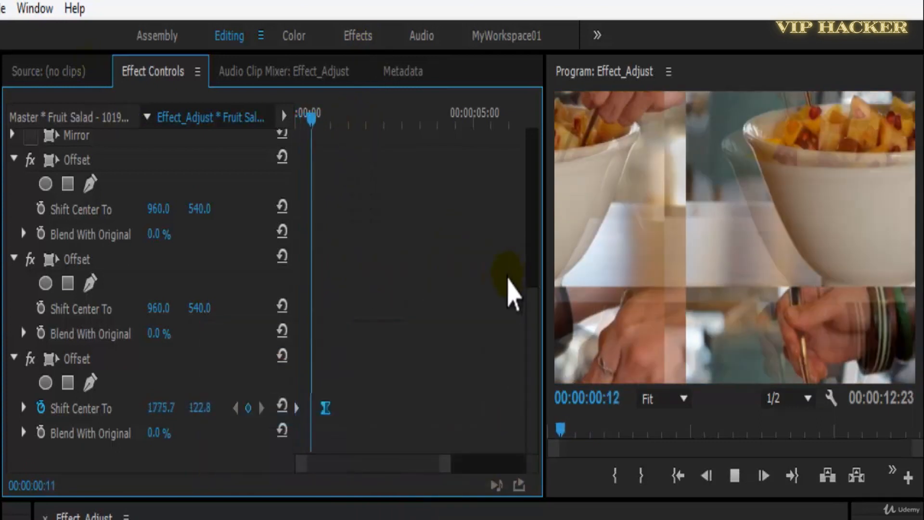
Move the ending Shift Center To keyframe to a little past two seconds and play the slower animation.
drag(346, 118, 266, 303)
click(328, 410)
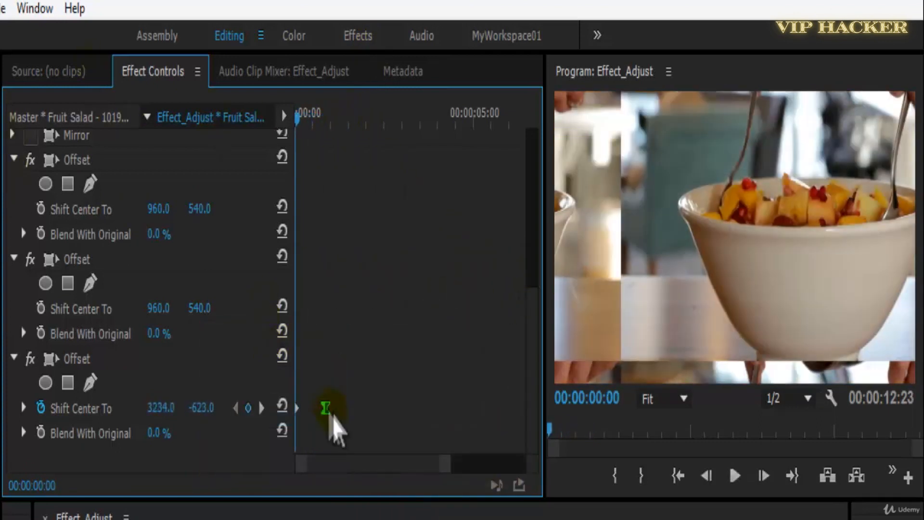
drag(361, 423, 398, 366)
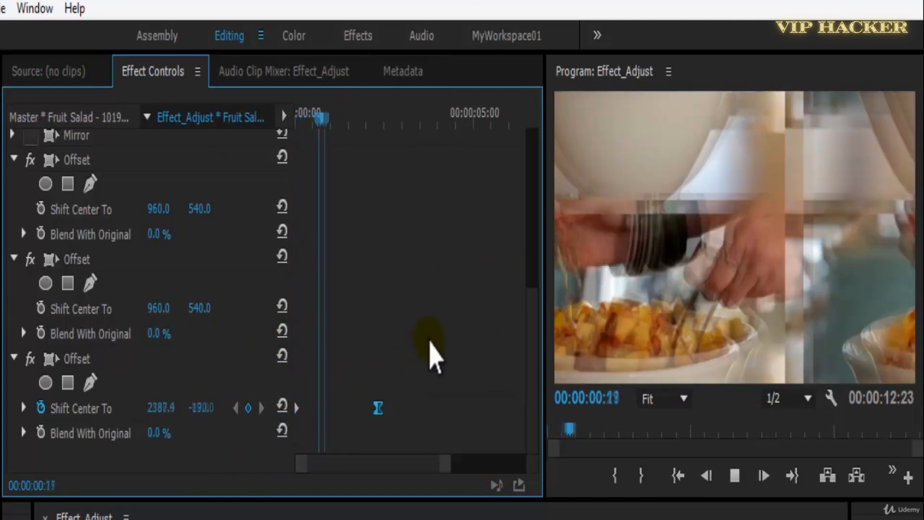
key(space)
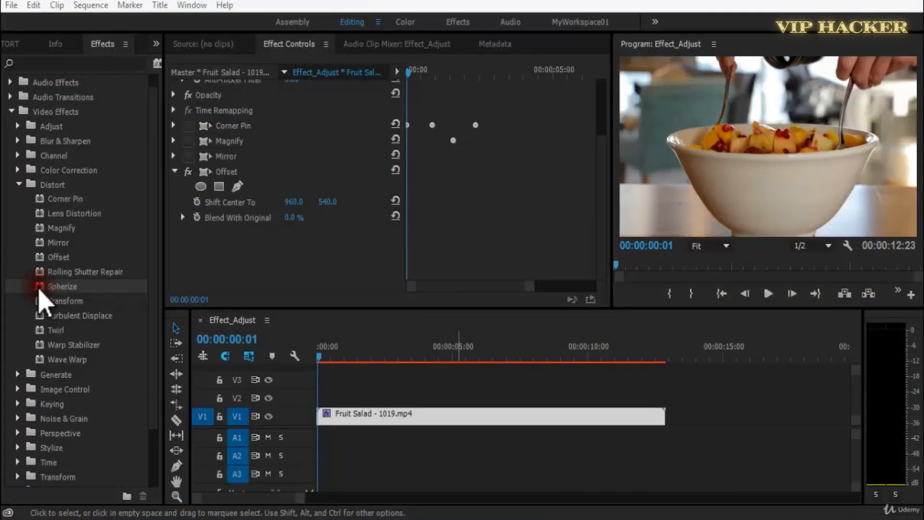
Apply the Spherize distort effect to the Fruit Salad clip, delete its Offset effect, and save the project.
click(39, 288)
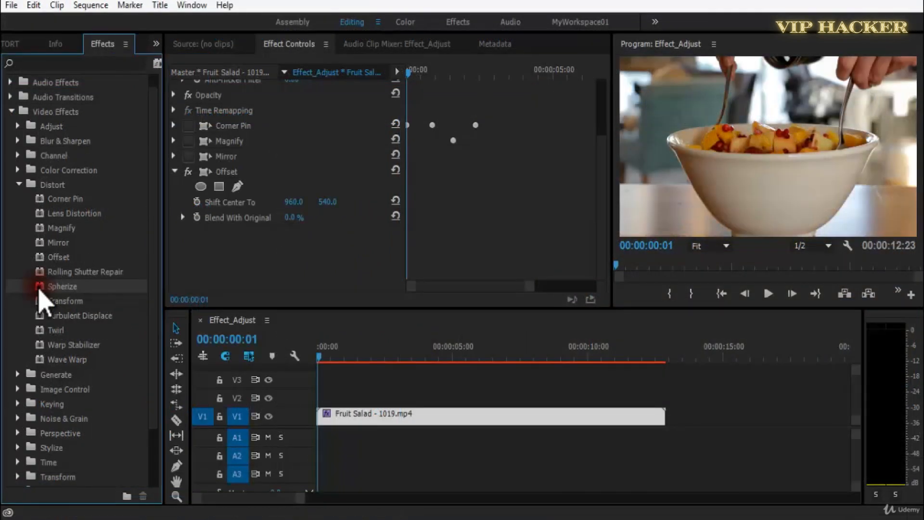
drag(306, 239, 329, 246)
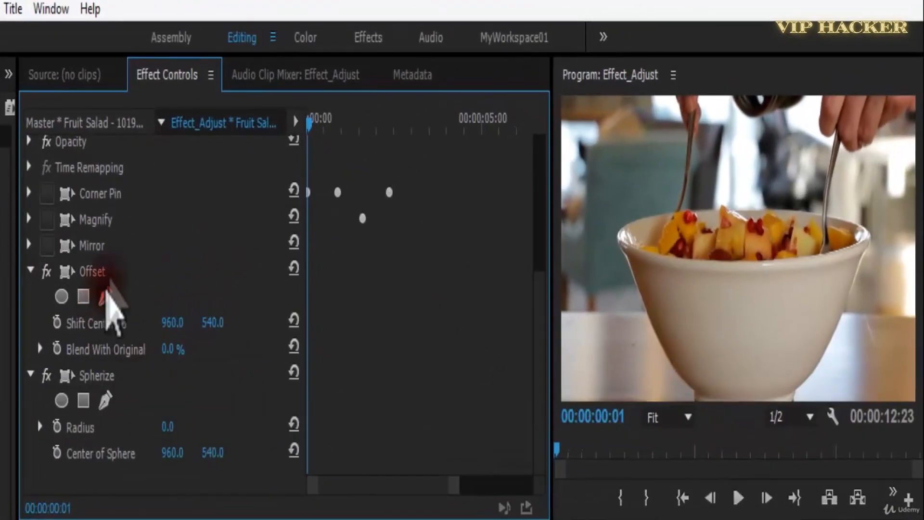
key(Delete)
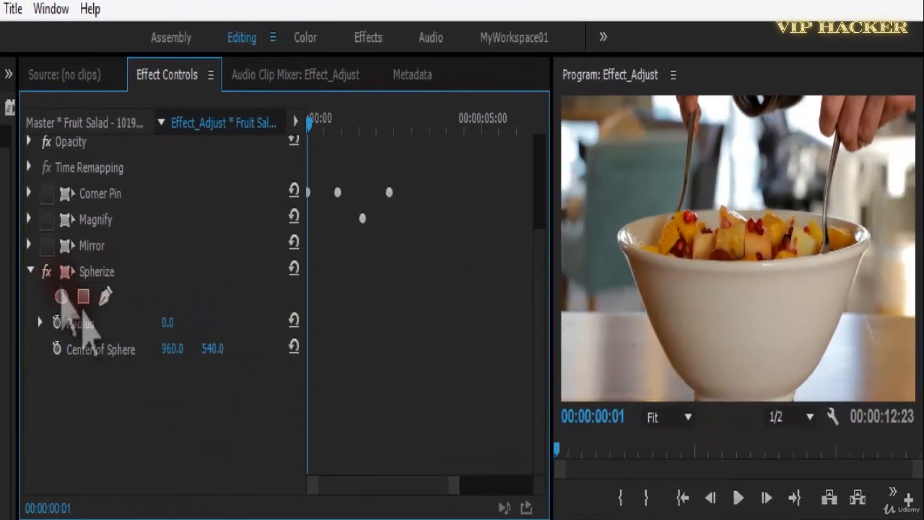
key(ctrl+s)
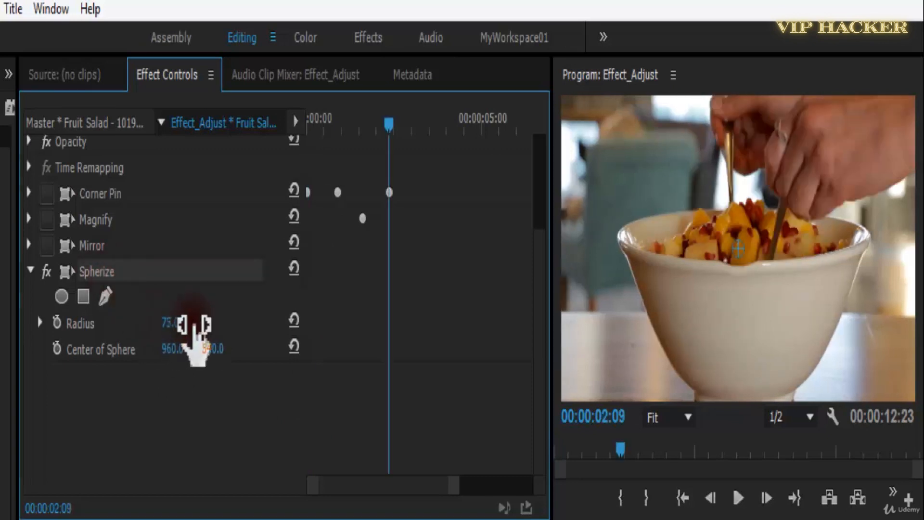
Set the Spherize radius to about 368 and its center to about 205, 526, and return the playhead to the start.
drag(221, 319, 417, 321)
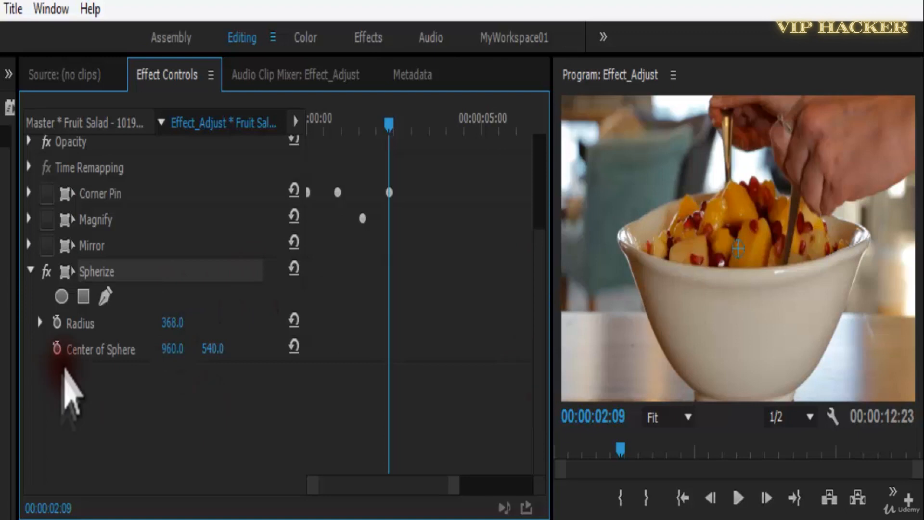
drag(221, 347, 410, 348)
drag(208, 352, 324, 352)
mouse_move(258, 355)
mouse_down()
mouse_move(182, 351)
mouse_move(225, 346)
mouse_move(136, 351)
mouse_move(199, 358)
mouse_up()
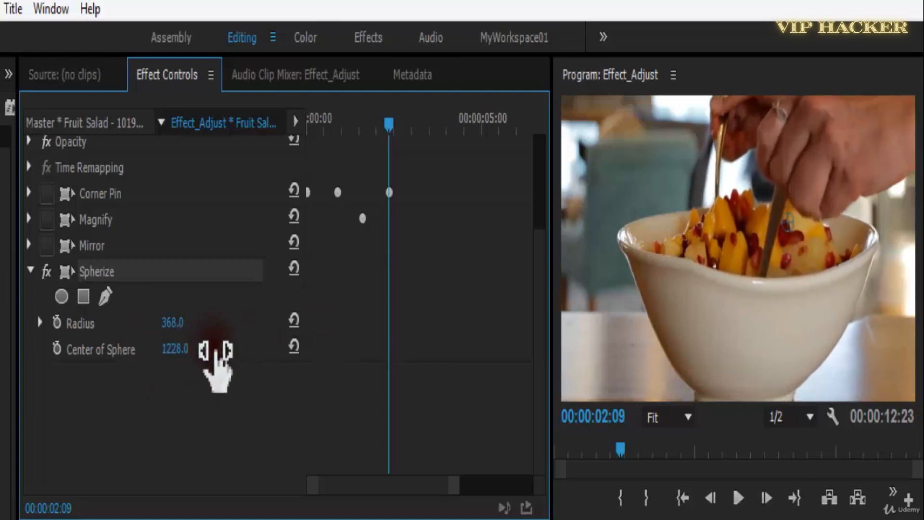
drag(261, 348, 285, 347)
mouse_move(214, 351)
mouse_down()
mouse_move(382, 359)
mouse_move(541, 351)
mouse_move(10, 359)
mouse_move(117, 371)
mouse_move(186, 351)
mouse_up()
drag(381, 124, 289, 154)
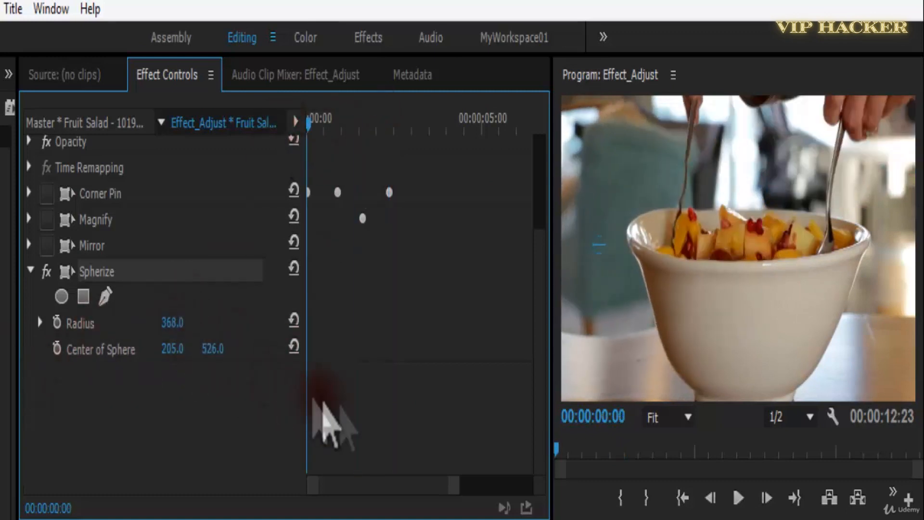
Animate the Spherize Center of Sphere horizontally, with a starting keyframe at the clip's beginning and a value of 2765 at 00:00:01:18.
click(57, 349)
scroll(190, 383, up, 4)
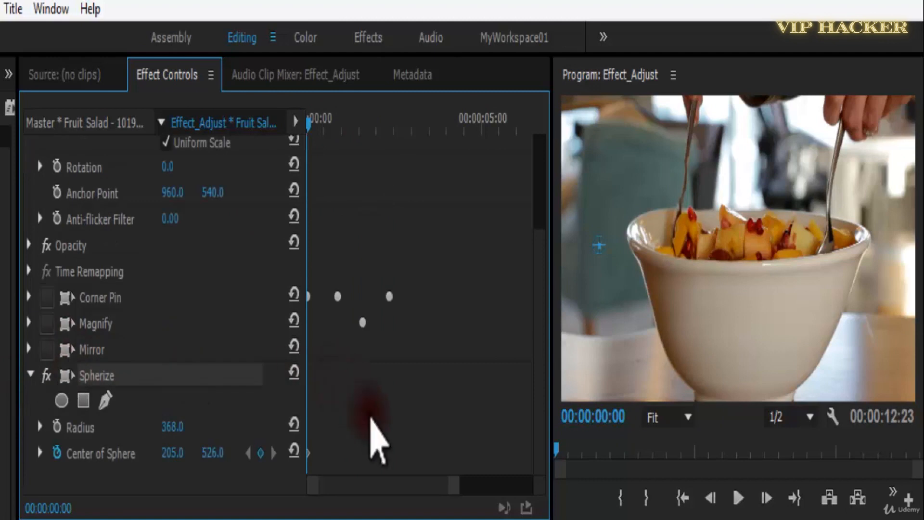
key(space)
click(250, 453)
drag(171, 455, 454, 429)
drag(881, 342, 717, 409)
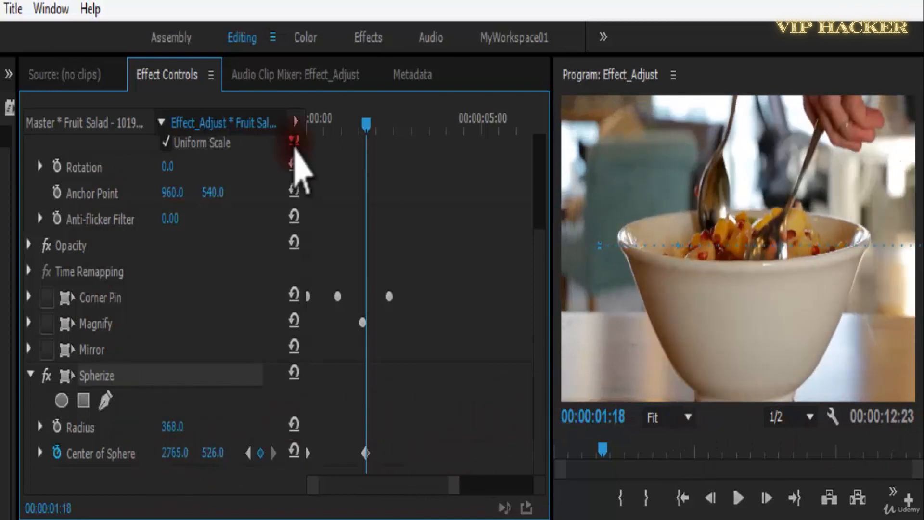
Play the Spherize animation from the beginning and save the project.
key(Home)
key(space)
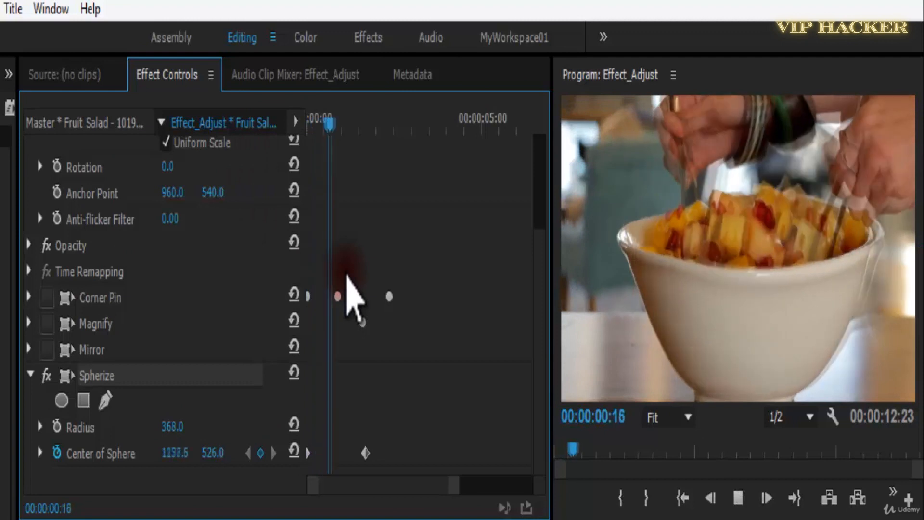
drag(366, 124, 281, 148)
key(ctrl+s)
key(space)
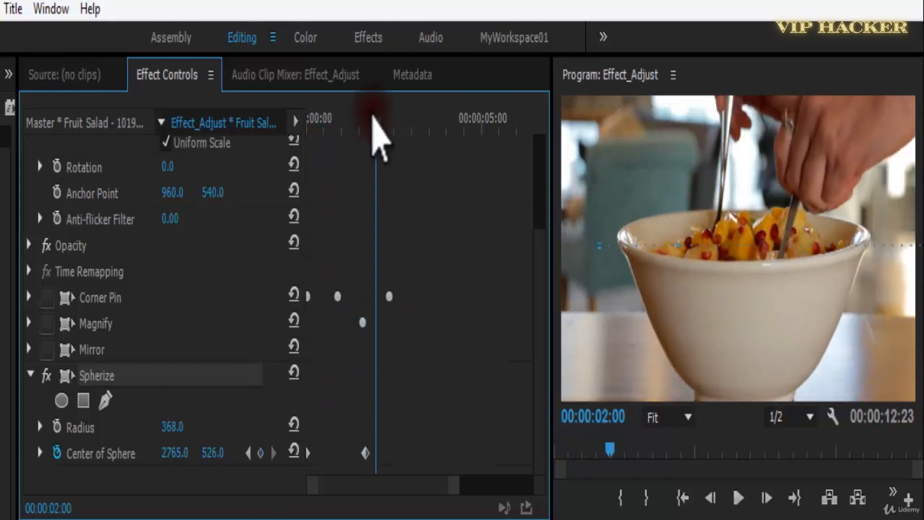
Replay the opening of the clip several times to examine how the sphere distortion travels across the bowl.
drag(377, 126, 237, 165)
key(space)
key(space)
drag(326, 126, 292, 127)
key(space)
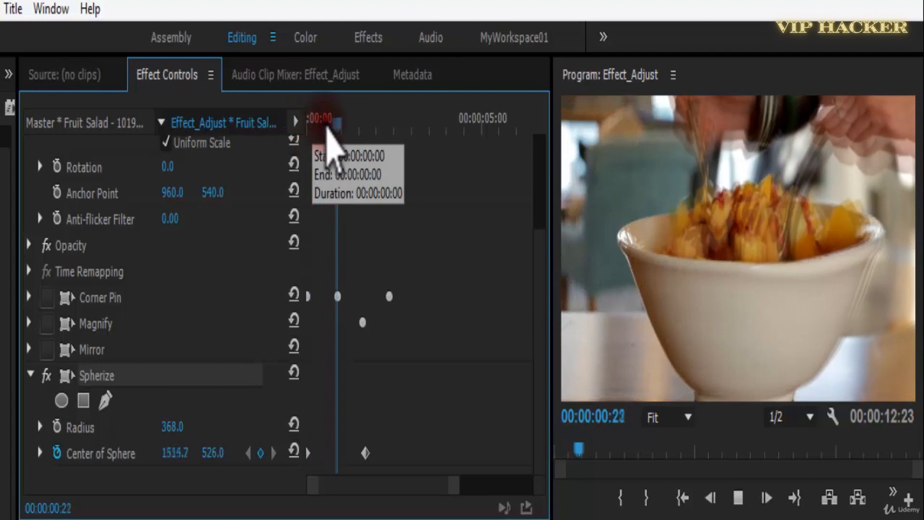
key(space)
drag(350, 126, 298, 130)
key(space)
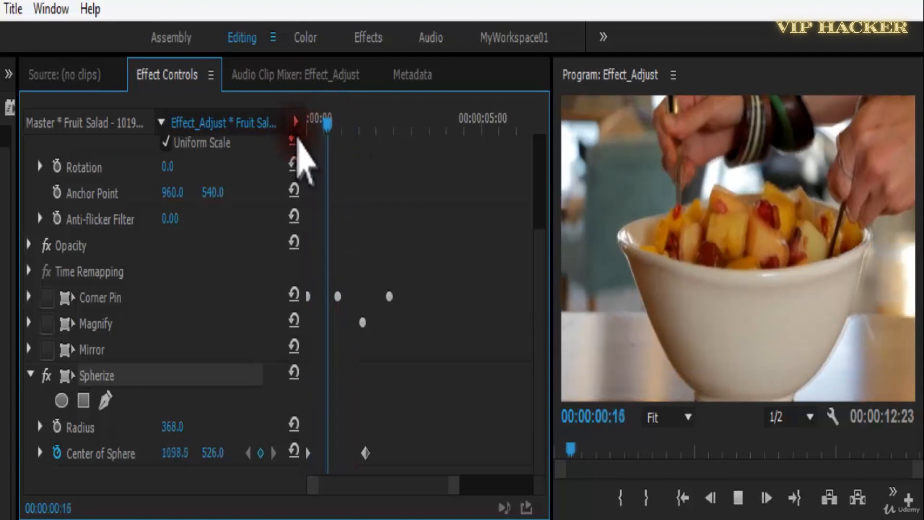
key(space)
click(329, 129)
Give the ending Center of Sphere keyframe a smooth interpolation and replay the animation from the beginning.
right_click(365, 452)
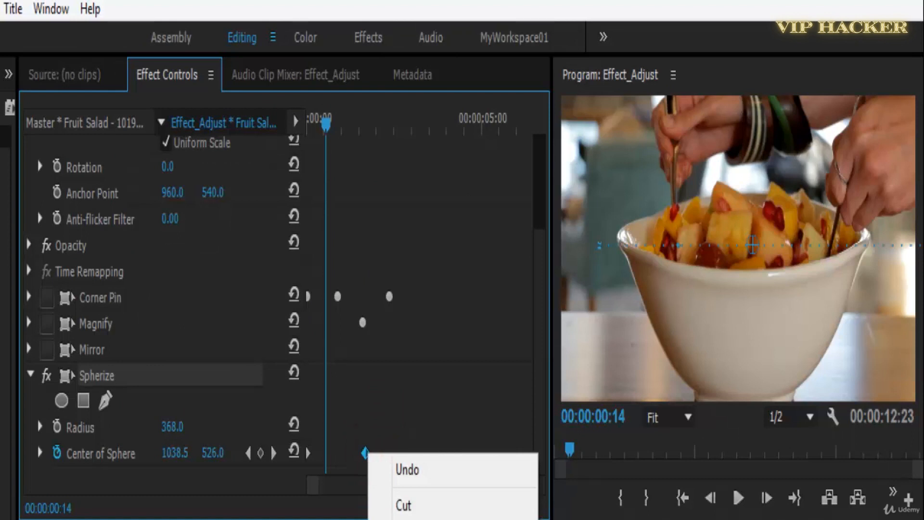
click(602, 519)
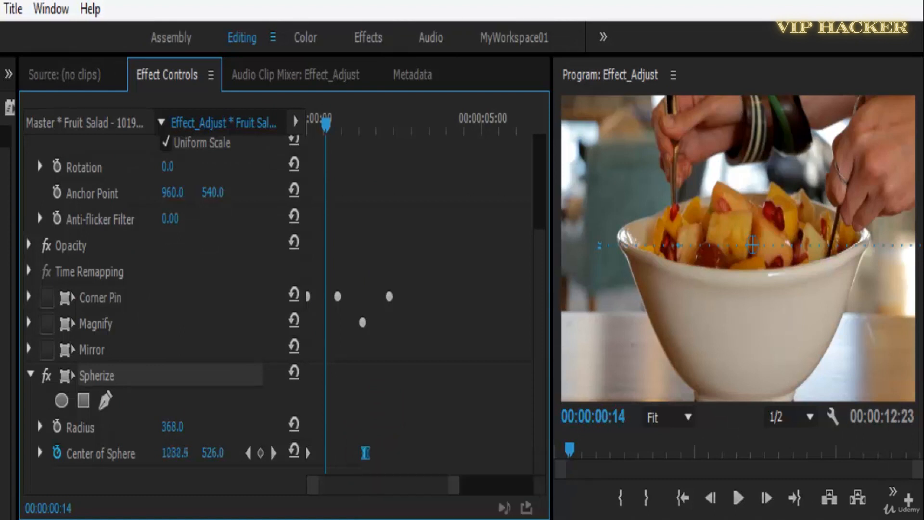
drag(325, 123, 304, 126)
click(452, 315)
key(space)
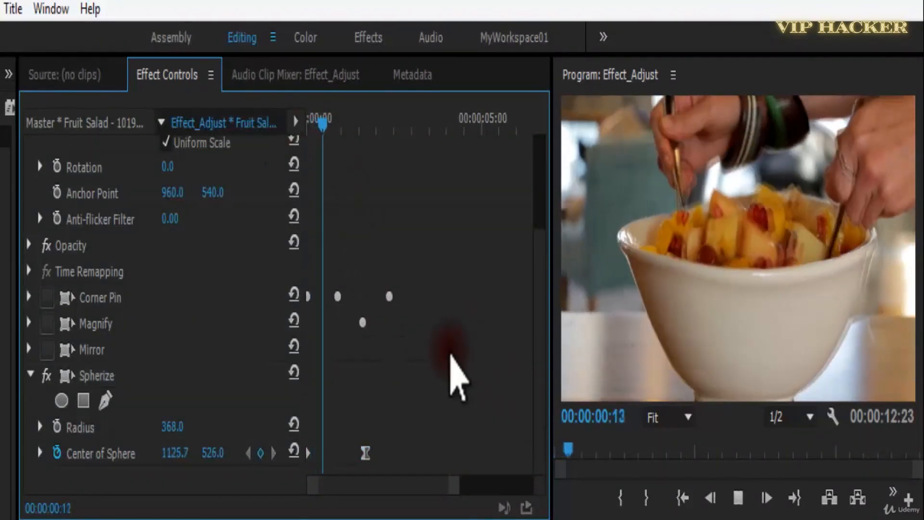
key(space)
drag(375, 124, 201, 118)
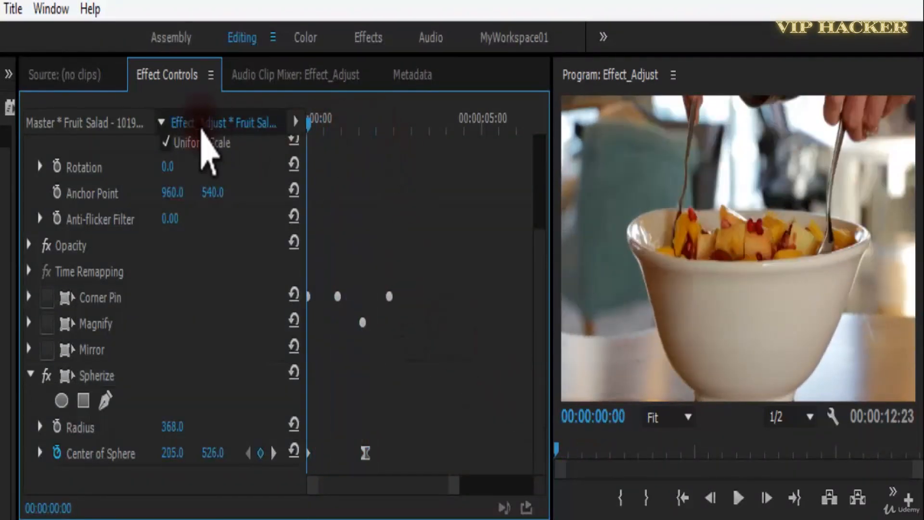
key(space)
drag(343, 126, 318, 131)
click(308, 131)
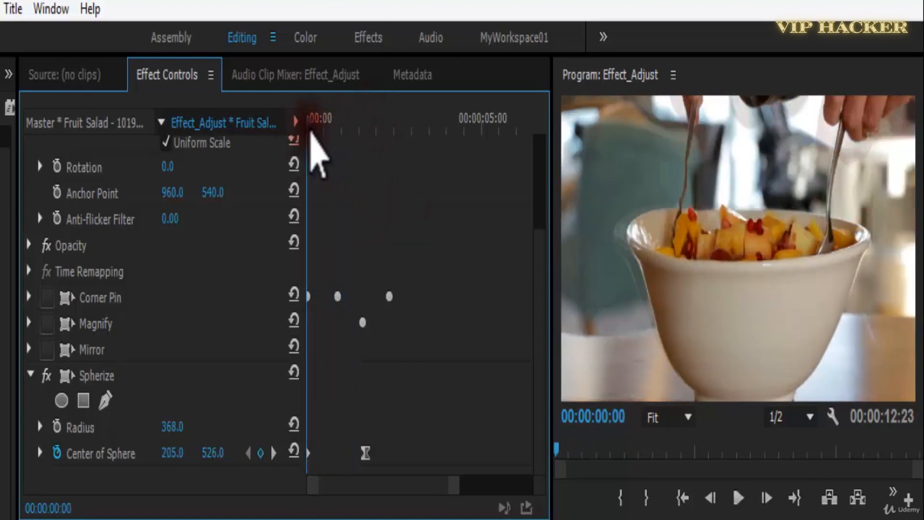
Set the sphere's vertical center to 35 at the starting keyframe and to 1753 at the 00:00:01:18 keyframe.
drag(260, 450, 405, 487)
key(space)
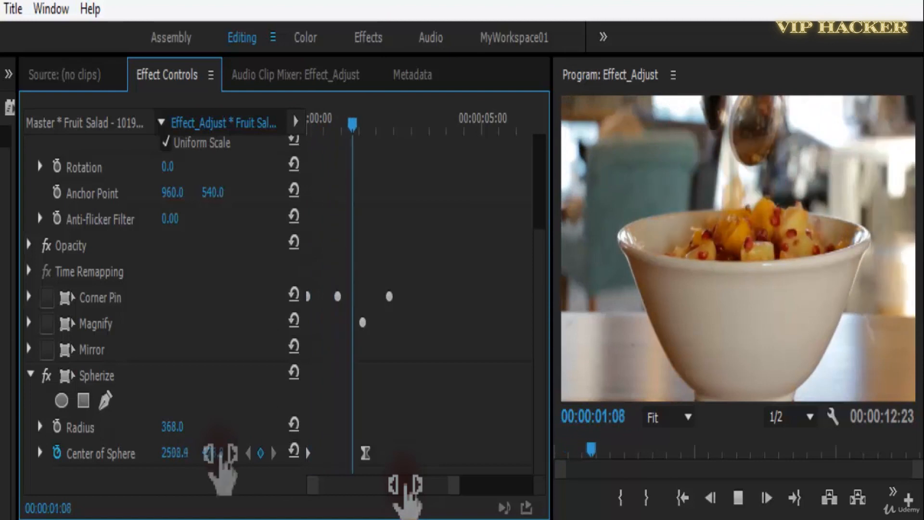
key(space)
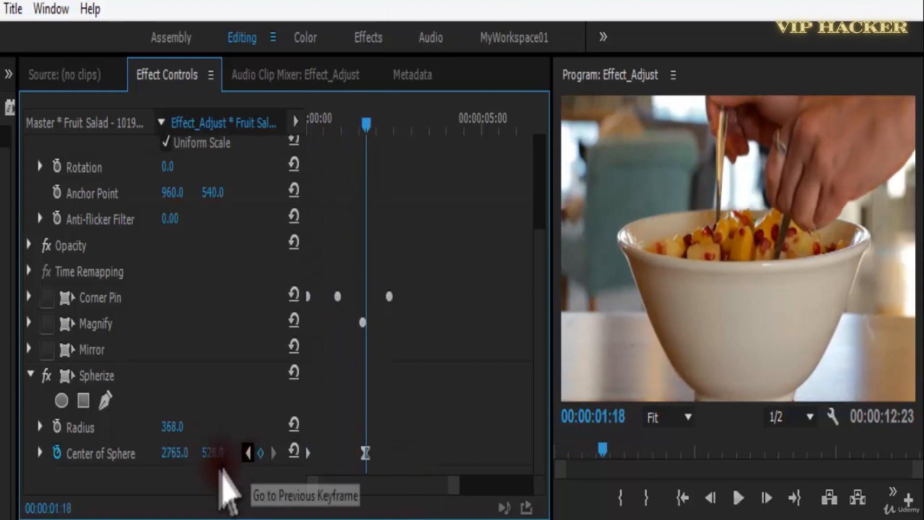
click(248, 452)
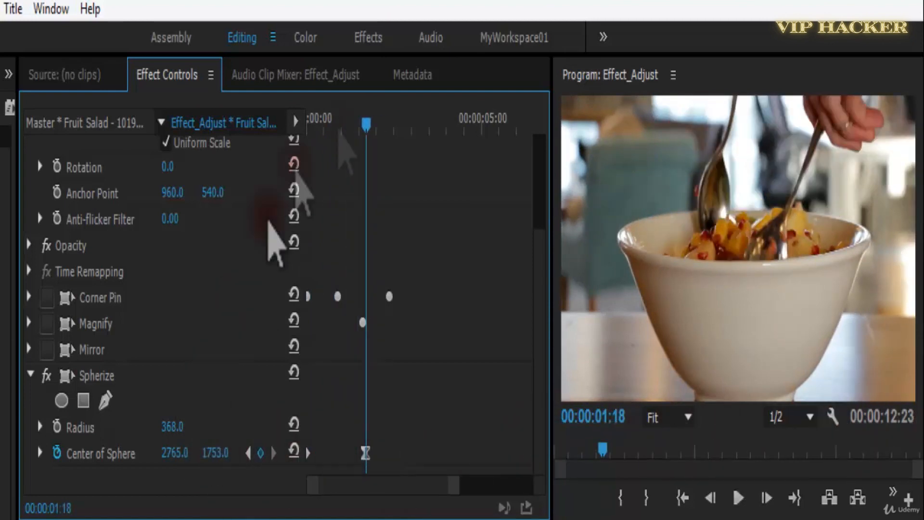
Play the diagonal sphere movement from the beginning and return the playhead to the start.
drag(378, 121, 268, 161)
key(space)
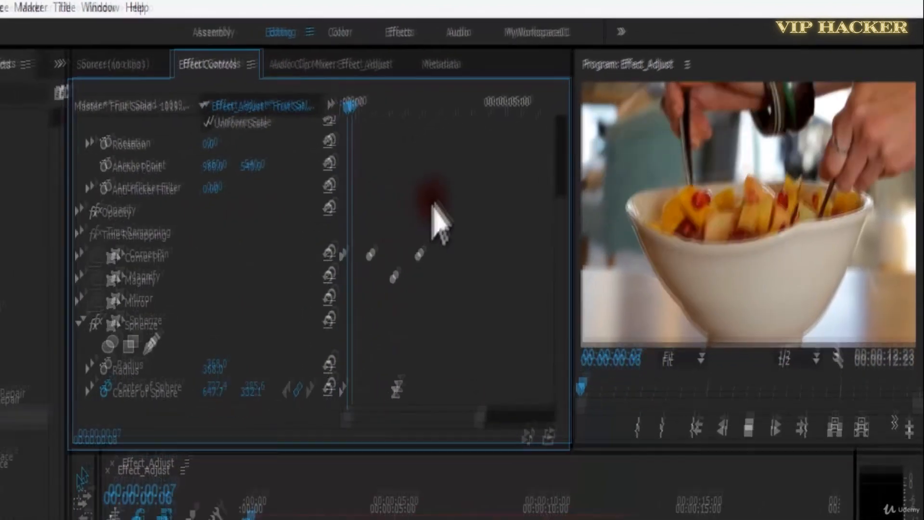
key(space)
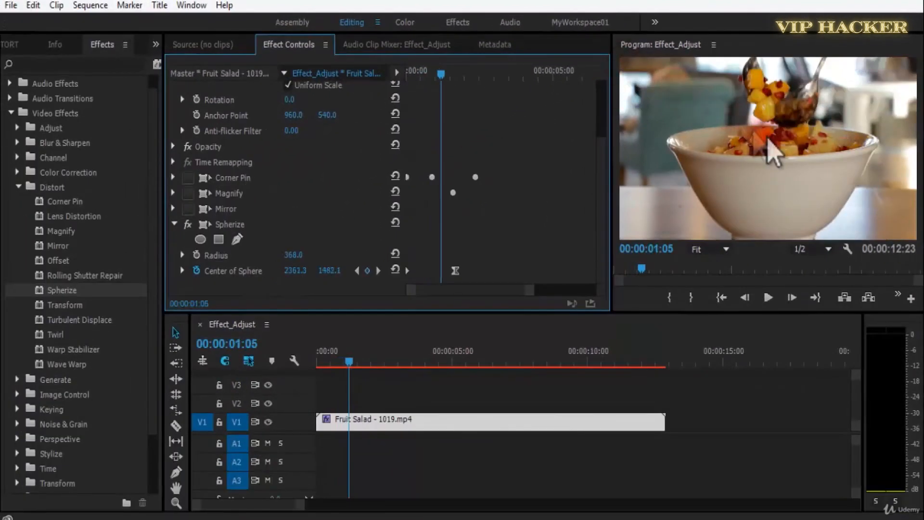
drag(345, 362, 172, 370)
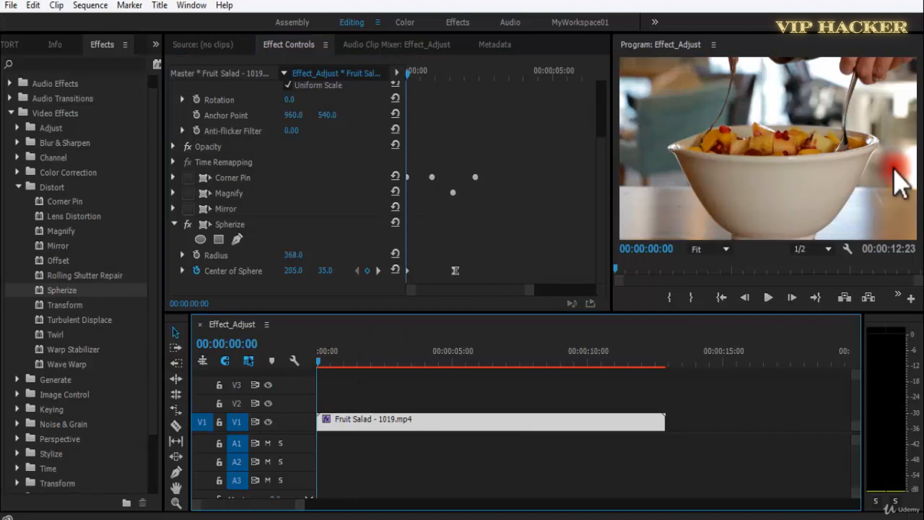
Enlarge the program monitor and replay the sphere animation from the start at full playback resolution.
key(grave)
key(space)
key(space)
drag(72, 470, 1, 480)
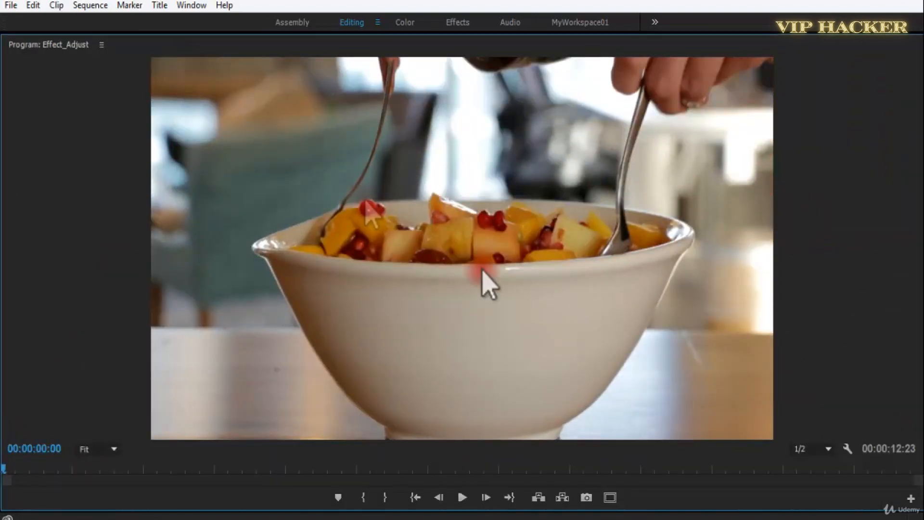
key(space)
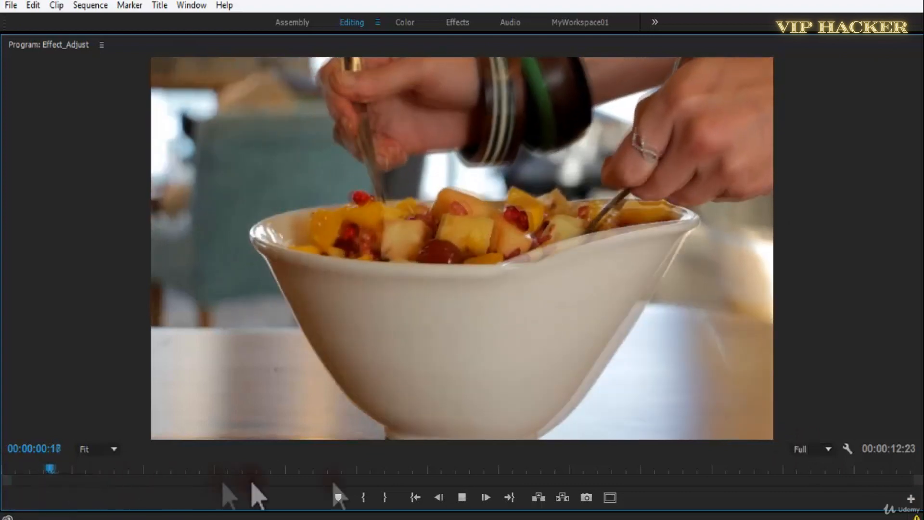
key(space)
Set the playback resolution to 1/2, save the project, and return the playhead to the start in the normal panel layout.
click(819, 448)
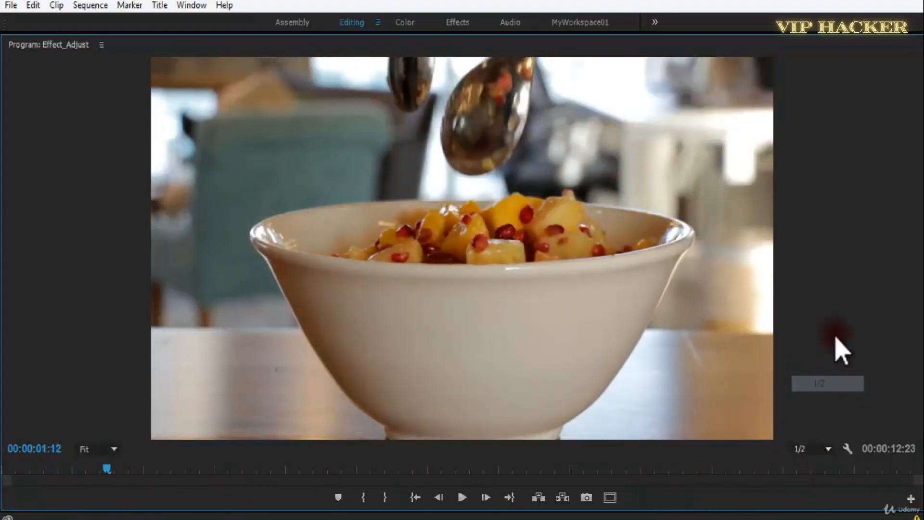
key(ctrl+s)
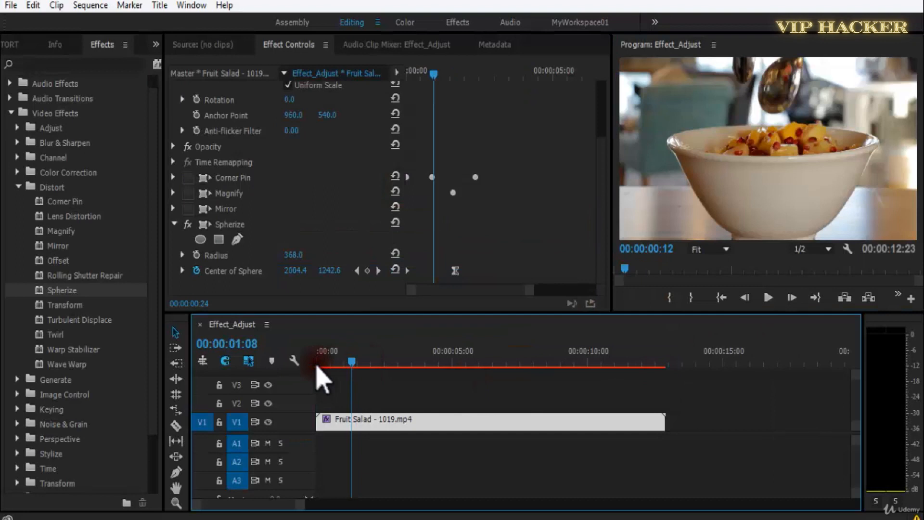
click(317, 369)
Delete the Spherize effect from the Fruit Salad clip and apply the Transform distort effect instead.
click(240, 230)
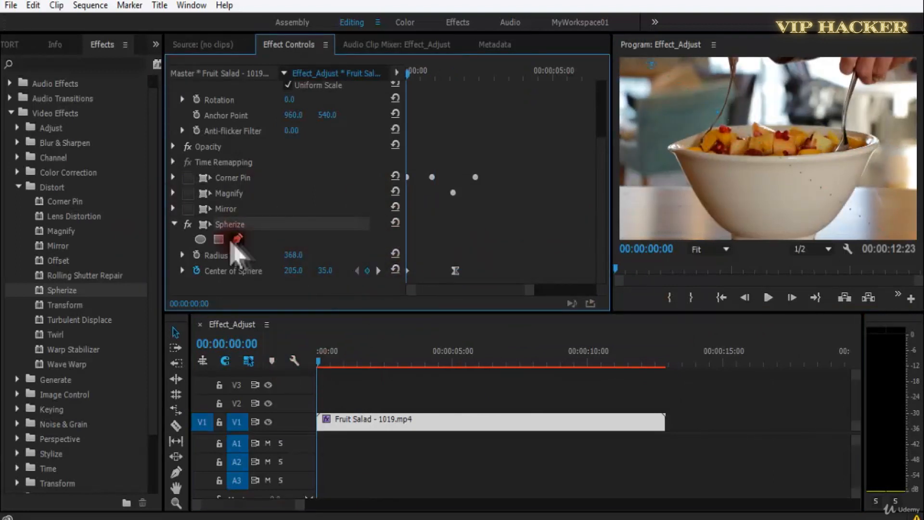
key(Delete)
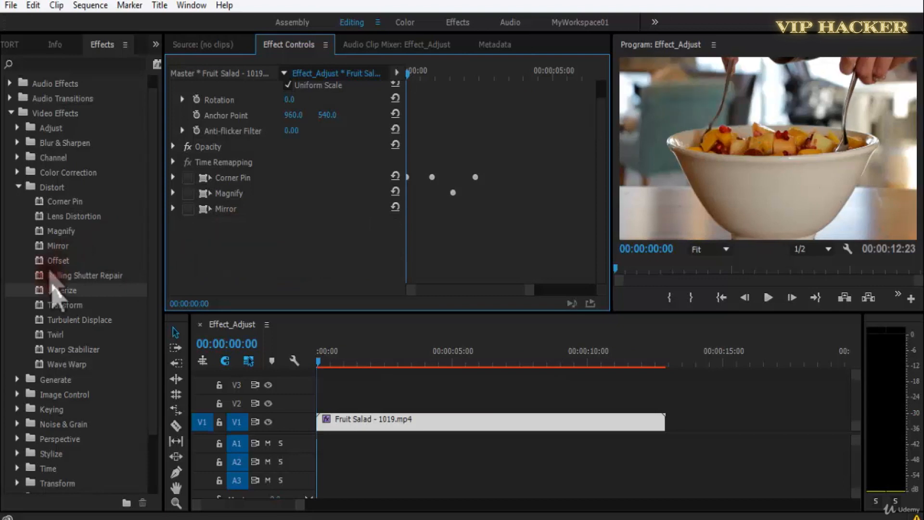
drag(66, 305, 343, 235)
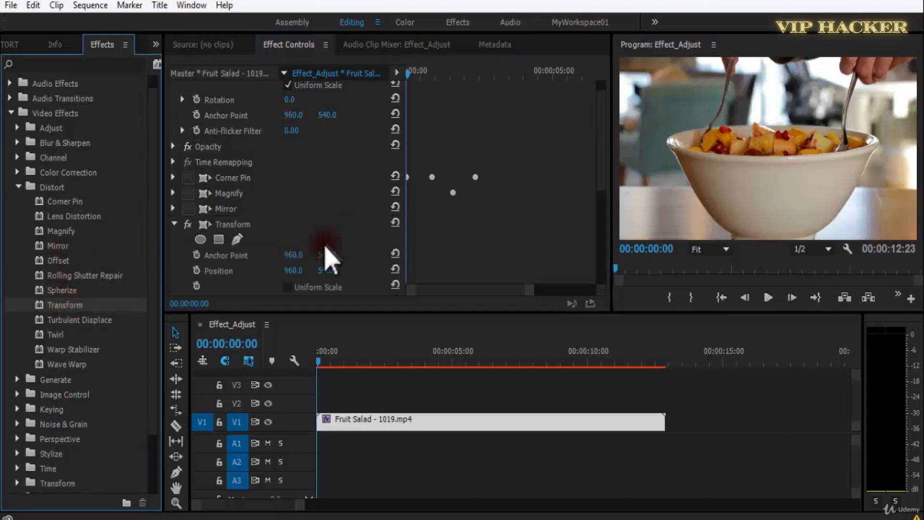
drag(601, 216, 609, 264)
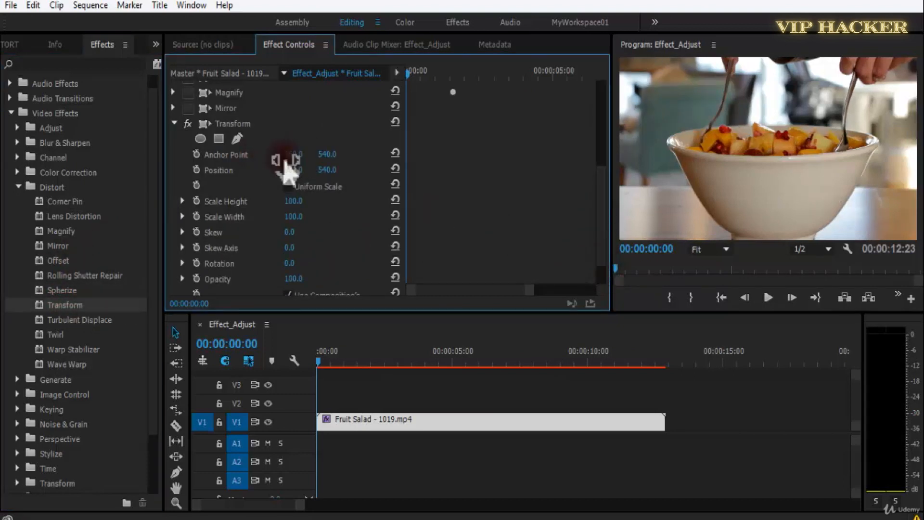
Try a vertical anchor point of 779 and a horizontal position of 1266 in the Transform effect, undoing each change.
drag(299, 159, 484, 164)
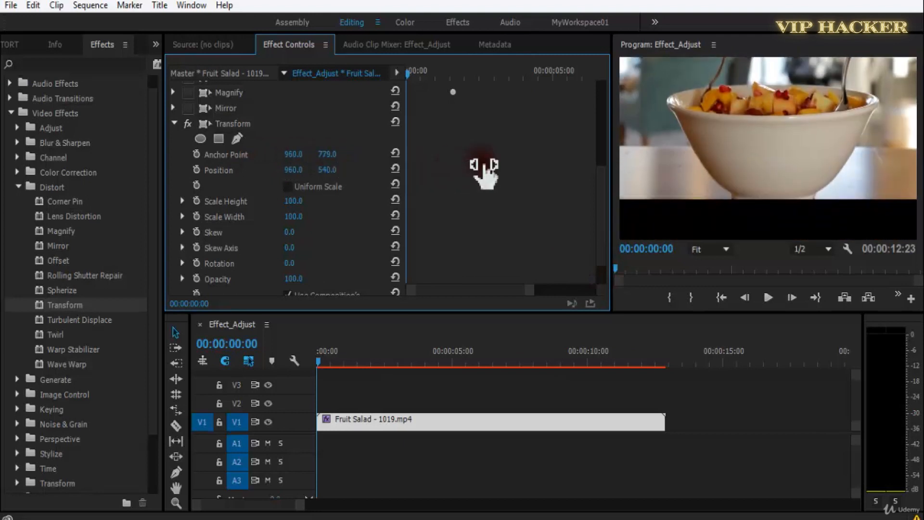
key(ctrl+z)
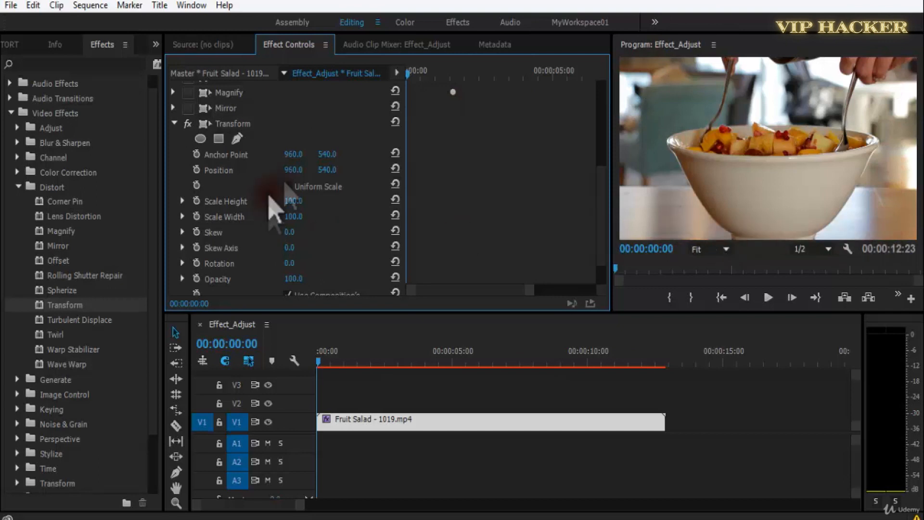
drag(315, 172, 503, 172)
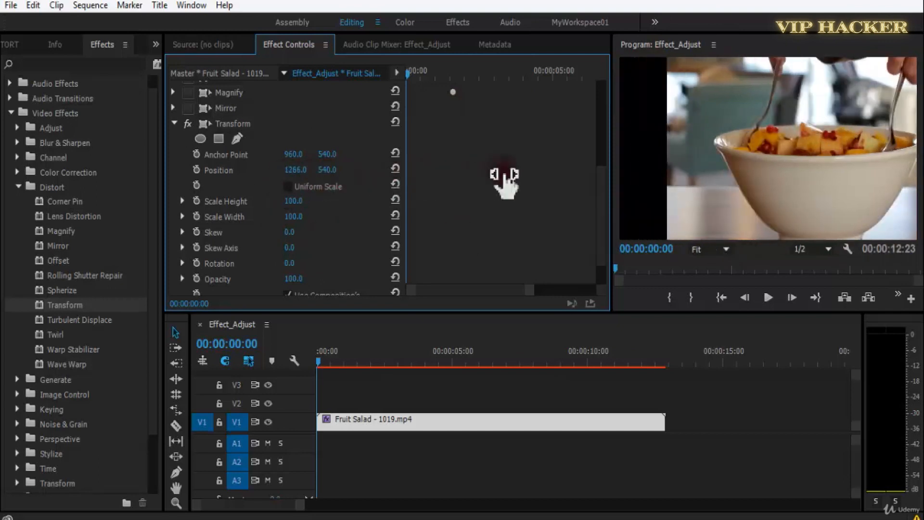
key(ctrl+z)
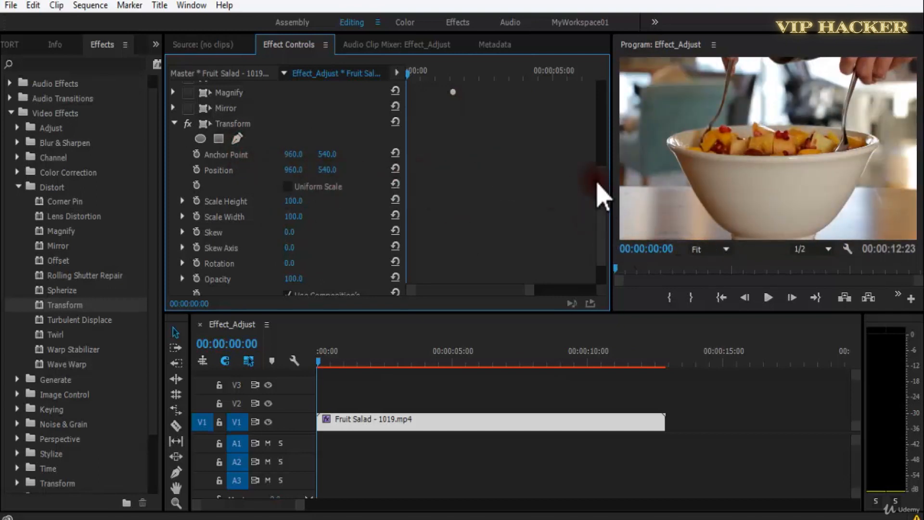
Try changing the Transform effect's Scale Height and setting its Scale Width to 167, undoing each change.
scroll(602, 195, up, 5)
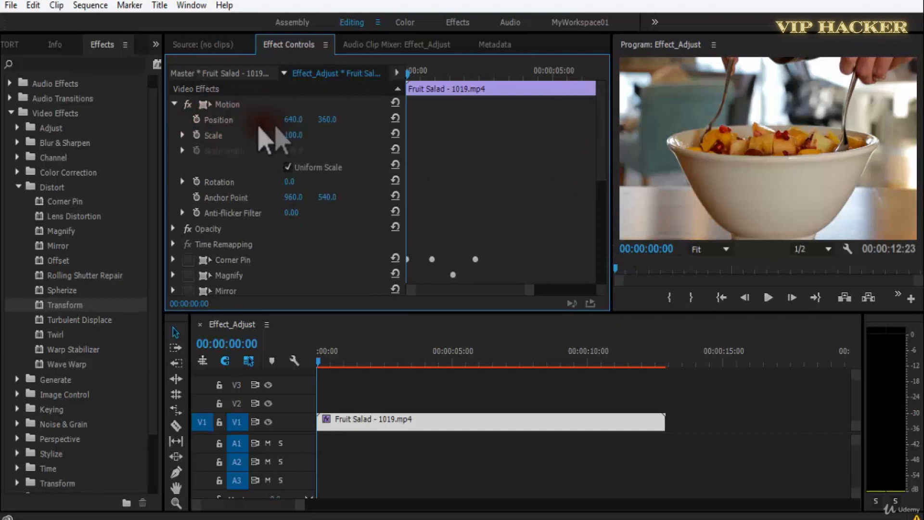
drag(602, 165, 591, 265)
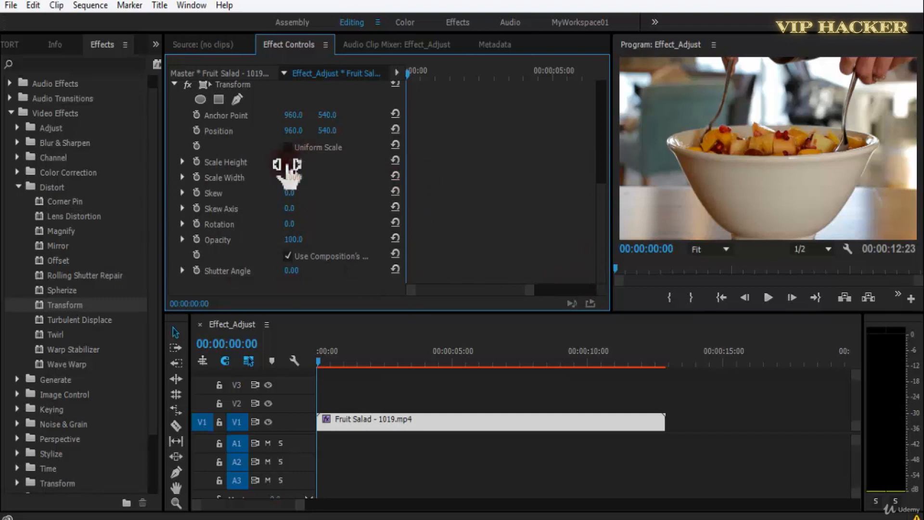
drag(313, 164, 340, 166)
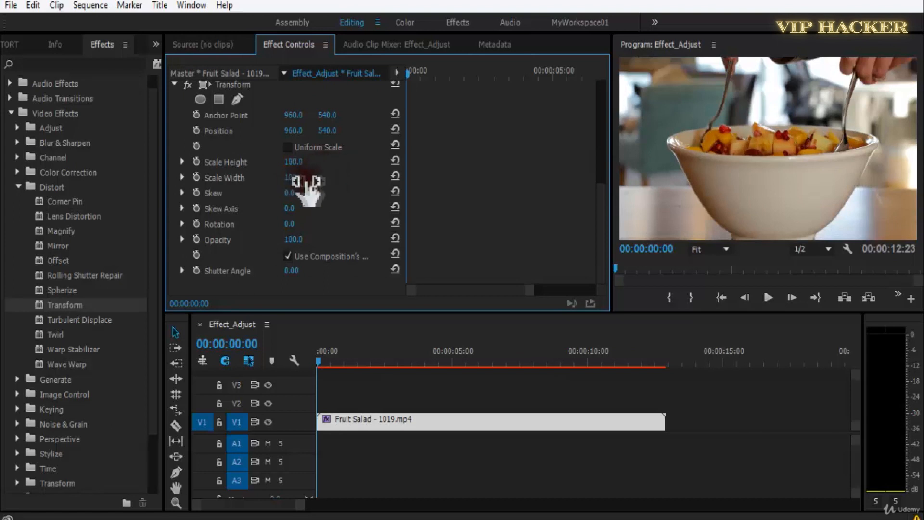
drag(308, 185, 342, 181)
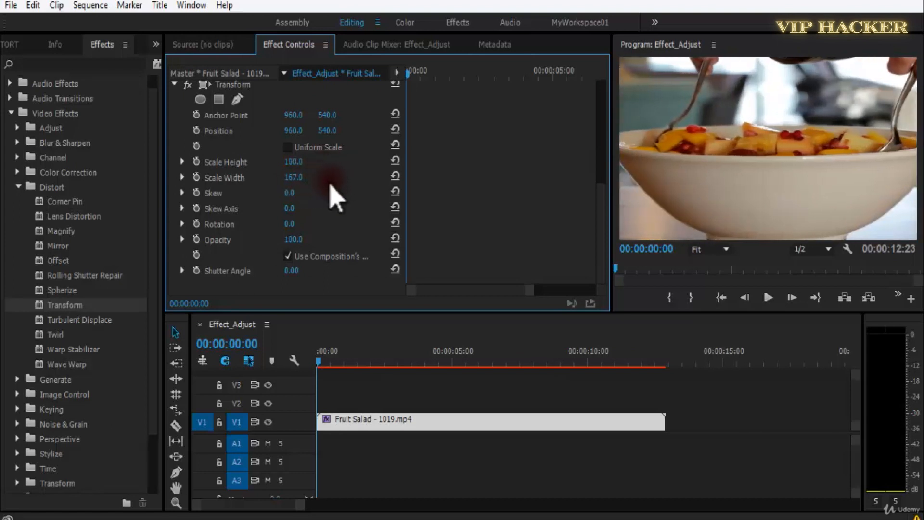
key(ctrl+z)
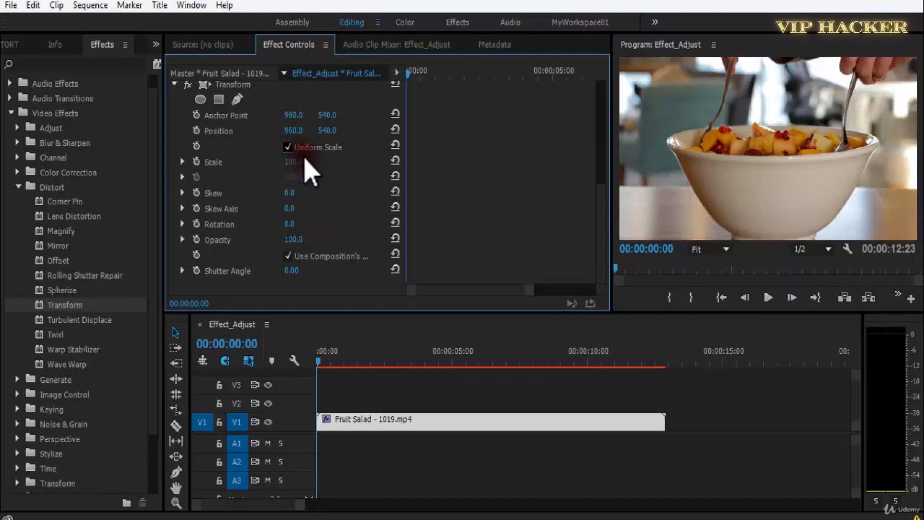
Try scaling the clip with Transform's Uniform Scale enabled, undo the scaling, and disable Uniform Scale.
drag(296, 166, 323, 165)
key(ctrl+z)
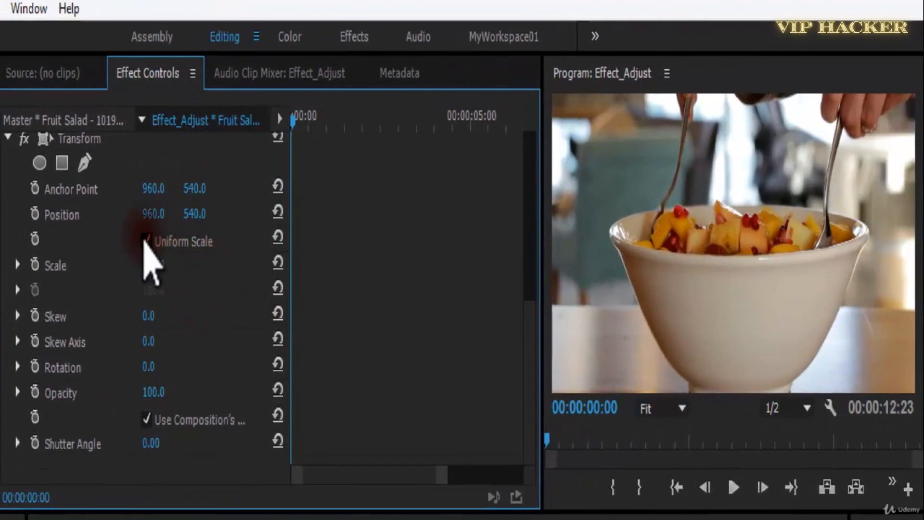
click(145, 241)
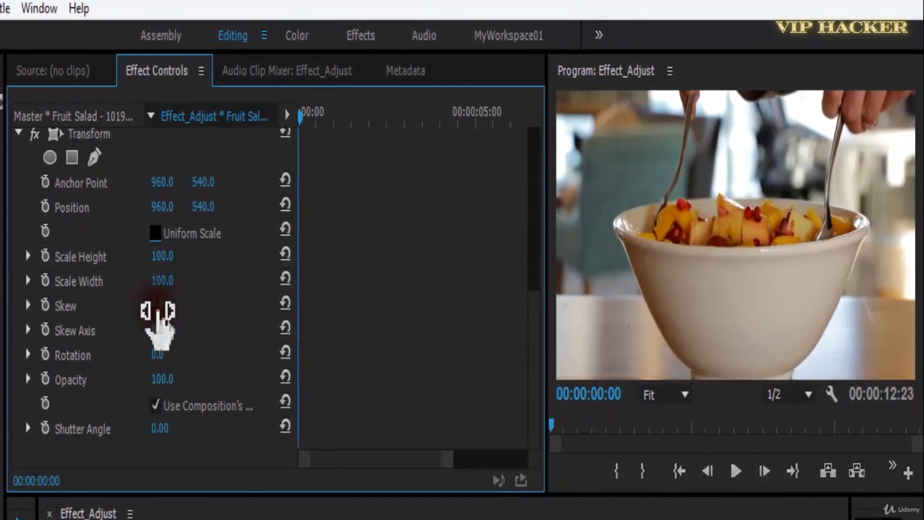
Try a Skew of 42 and a Skew Axis of 1x103° in the Transform effect, and save the project.
drag(168, 310, 191, 305)
drag(167, 335, 484, 306)
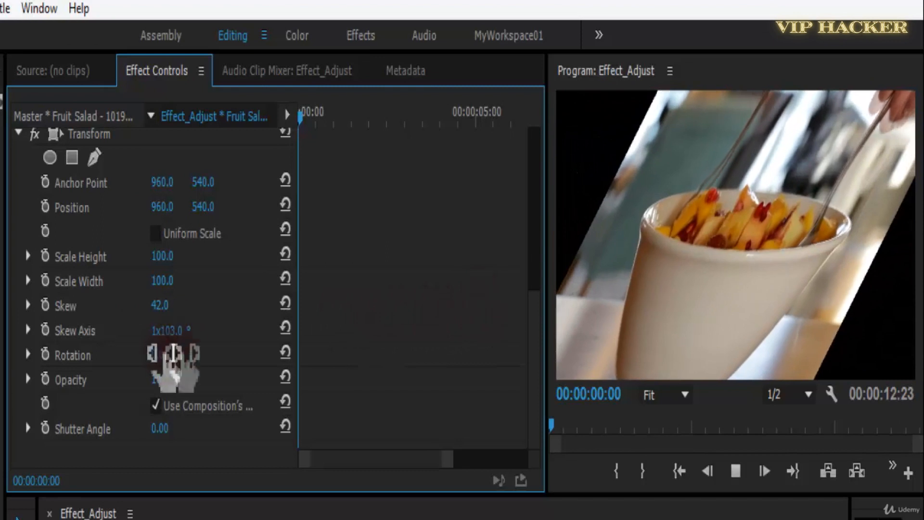
click(203, 519)
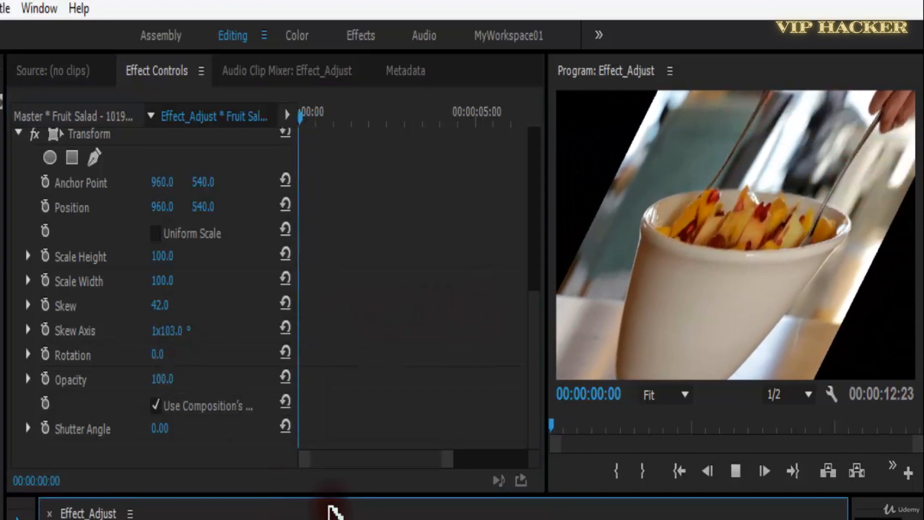
key(ctrl+s)
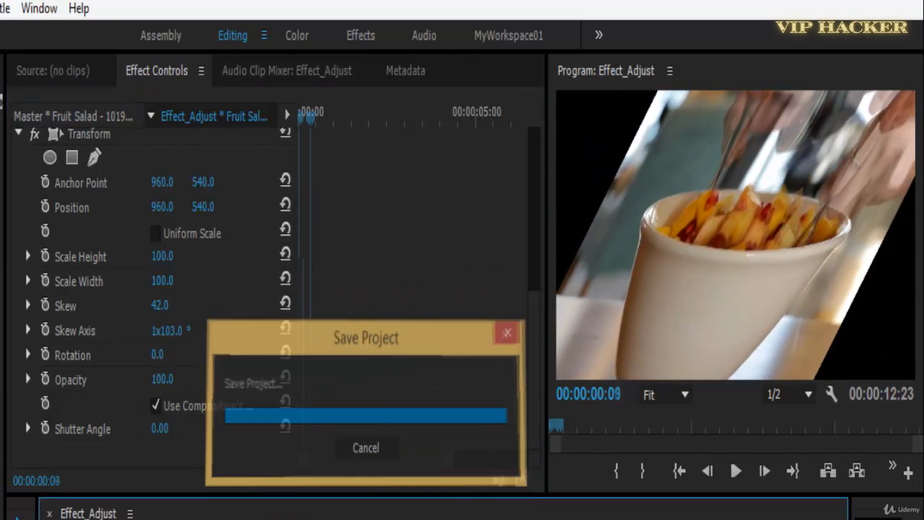
Set the Transform effect's Skew to 55 and Skew Axis to 1x80°, and play the clip from near its start.
drag(179, 326, 151, 313)
key(space)
drag(350, 124, 303, 126)
key(space)
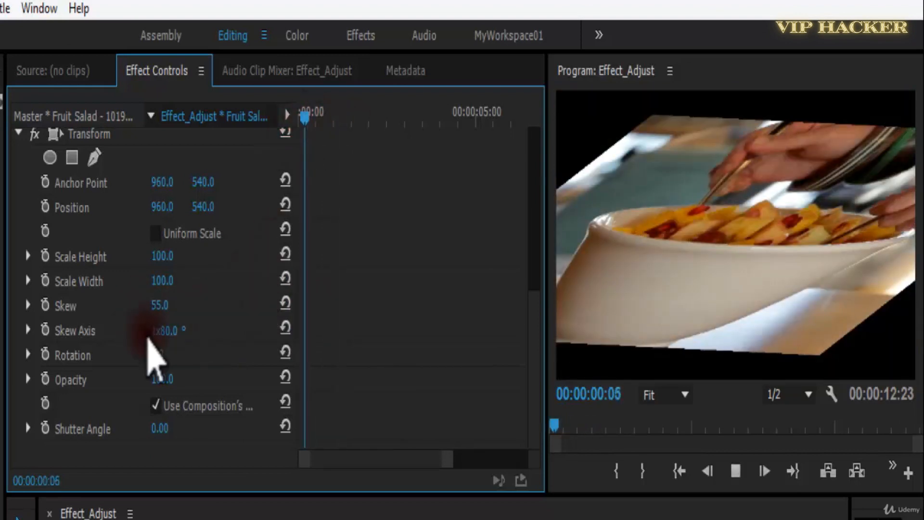
key(space)
Animate Skew with a keyframe of 55 near the clip's start and a reset value of 0 at 00:00:01:00.
click(44, 305)
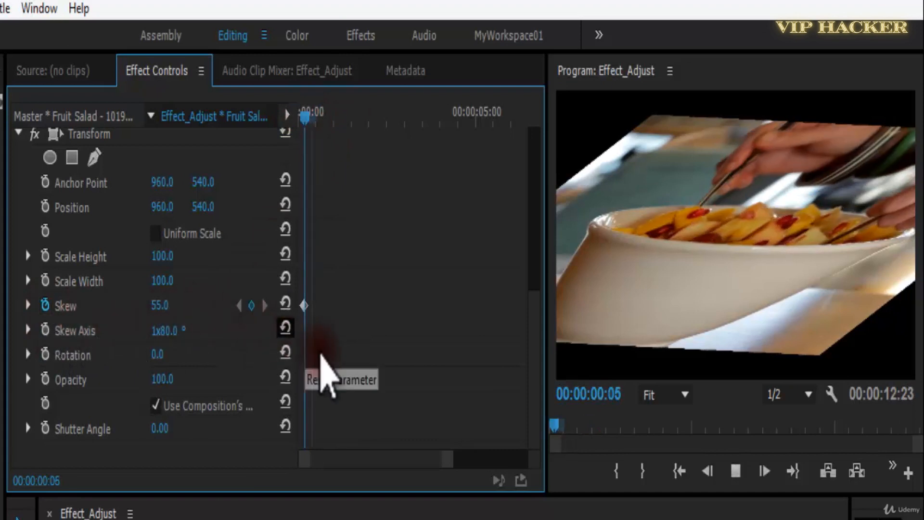
key(space)
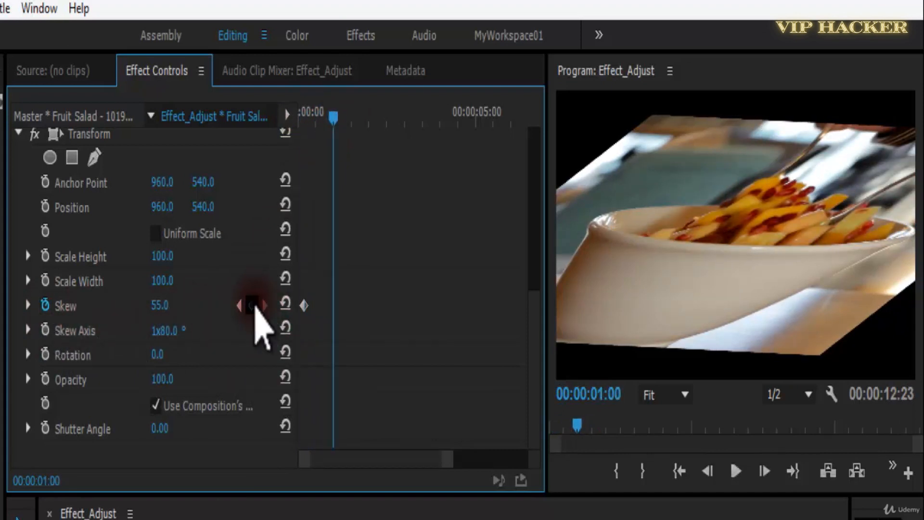
click(284, 305)
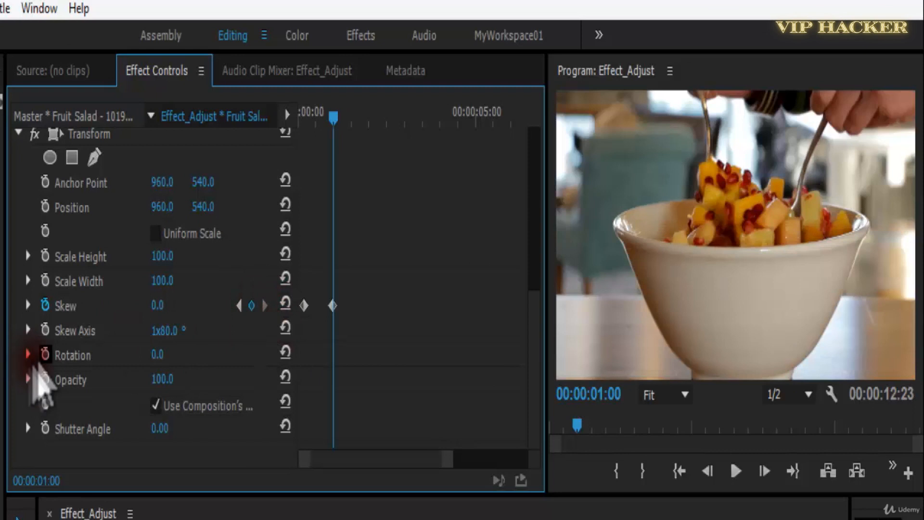
Animate Skew Axis from 1x80° at the first Skew keyframe to 0° at 00:00:01:00, and play the result.
click(45, 329)
click(239, 306)
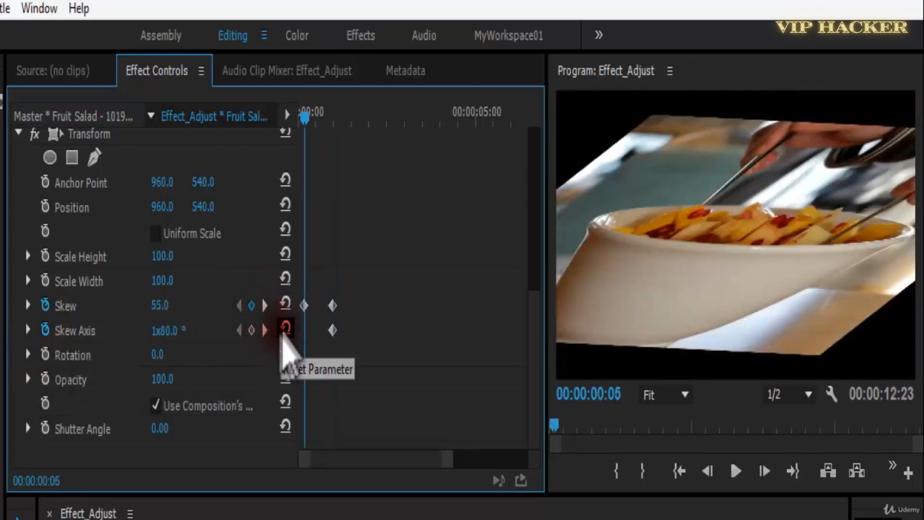
click(265, 330)
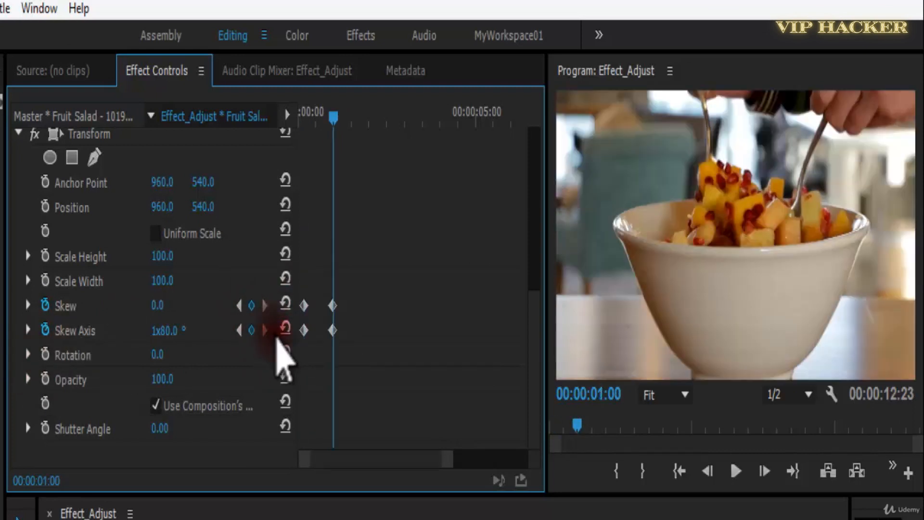
click(289, 329)
drag(337, 115, 294, 135)
key(space)
key(space)
scroll(337, 145, up, 1)
Animate Rotation from 323° at the first Skew Axis keyframe to 0° at 00:00:01:00.
drag(334, 115, 322, 120)
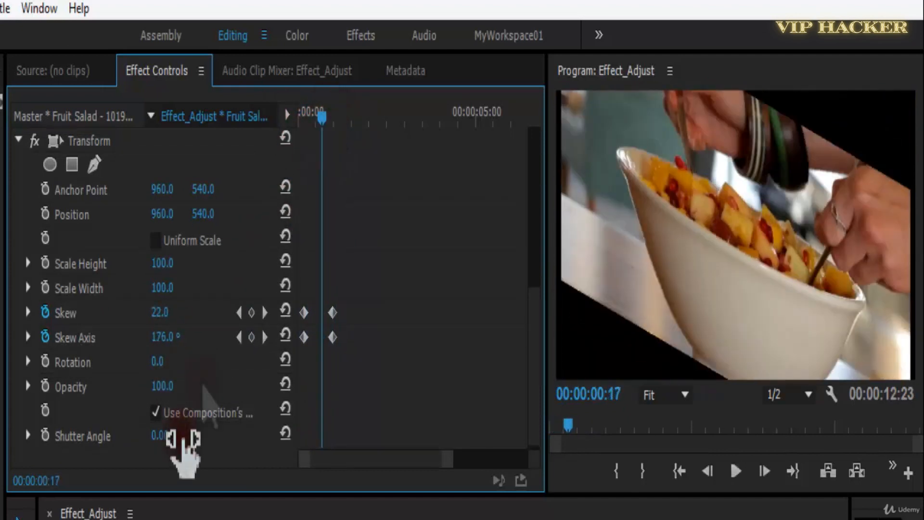
drag(163, 362, 431, 332)
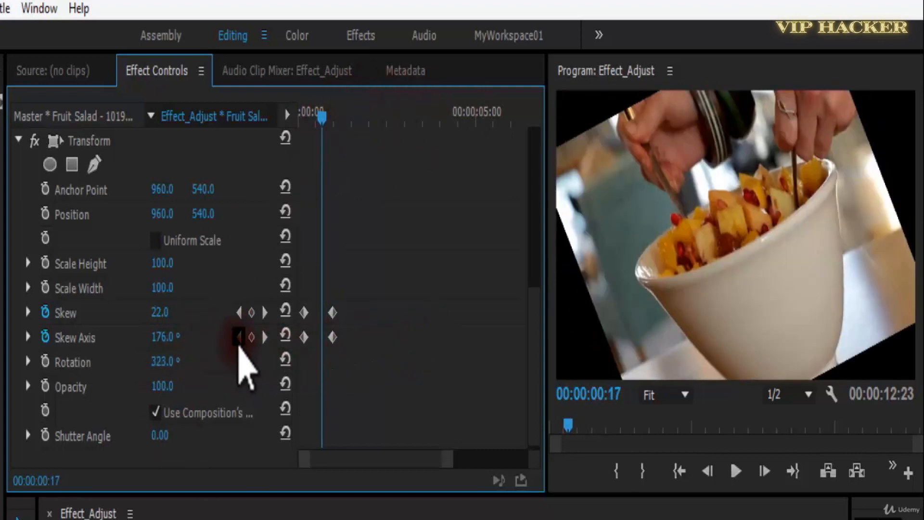
click(238, 337)
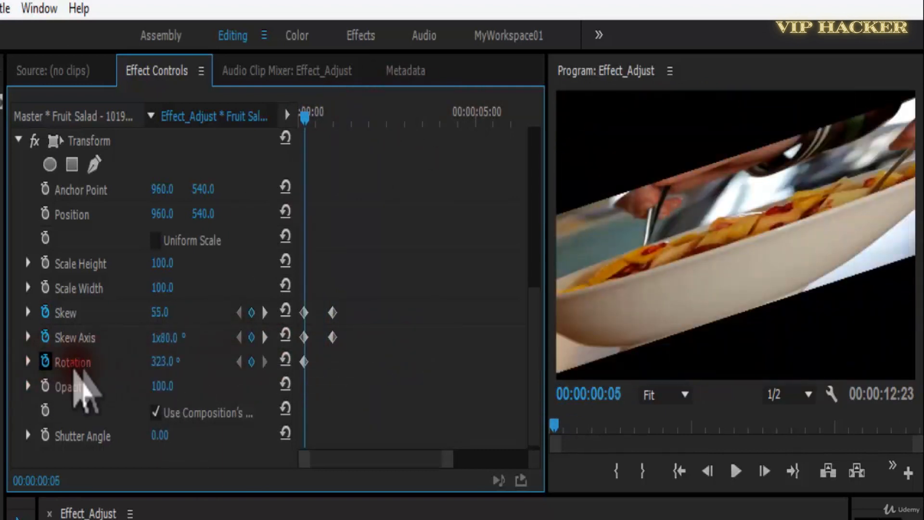
click(264, 337)
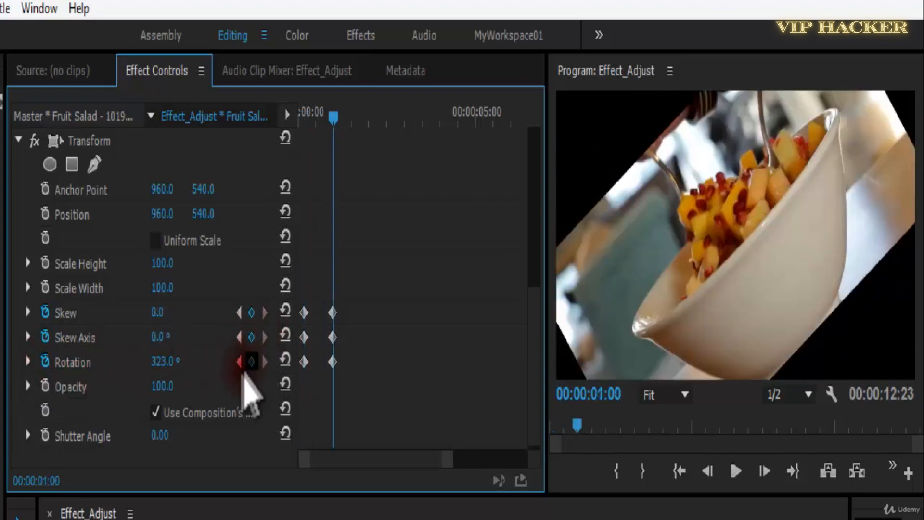
text(0)
key(Return)
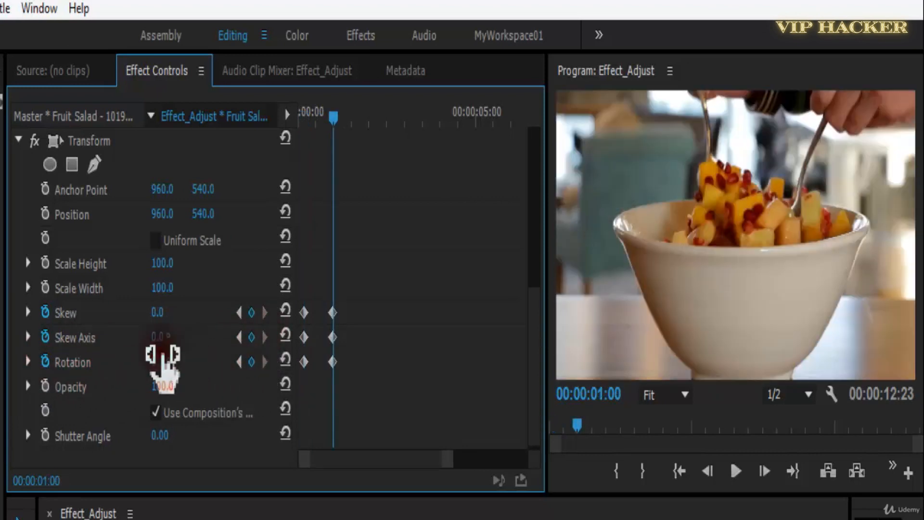
Play the skew and rotation animation from the start twice, and examine the frame at 00:00:00:18.
drag(335, 116, 297, 121)
key(space)
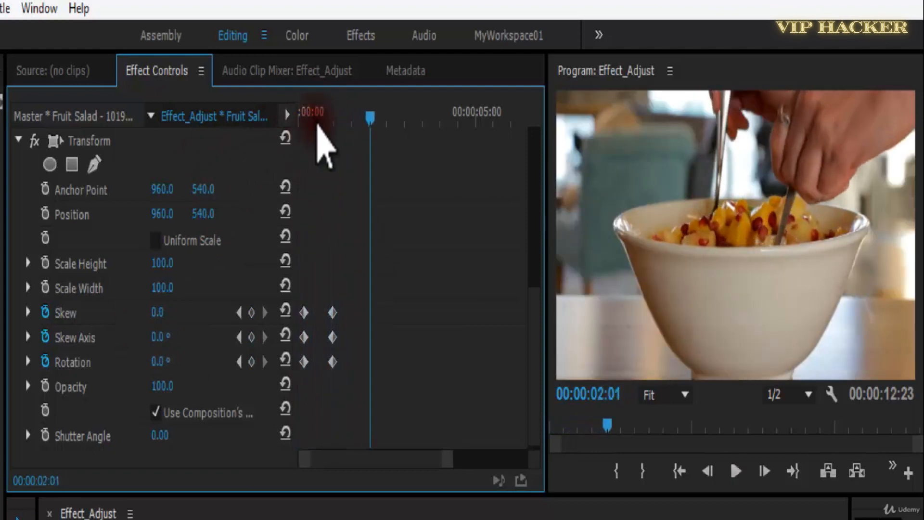
click(301, 115)
key(space)
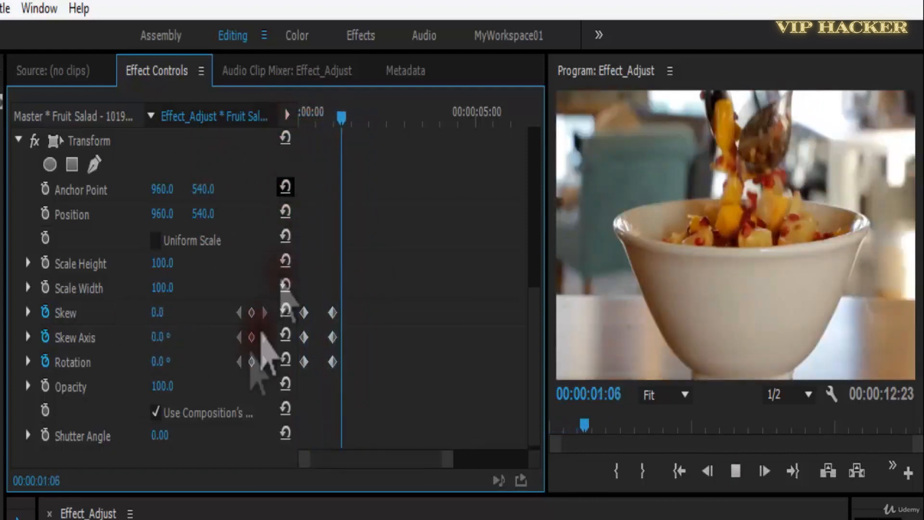
click(308, 115)
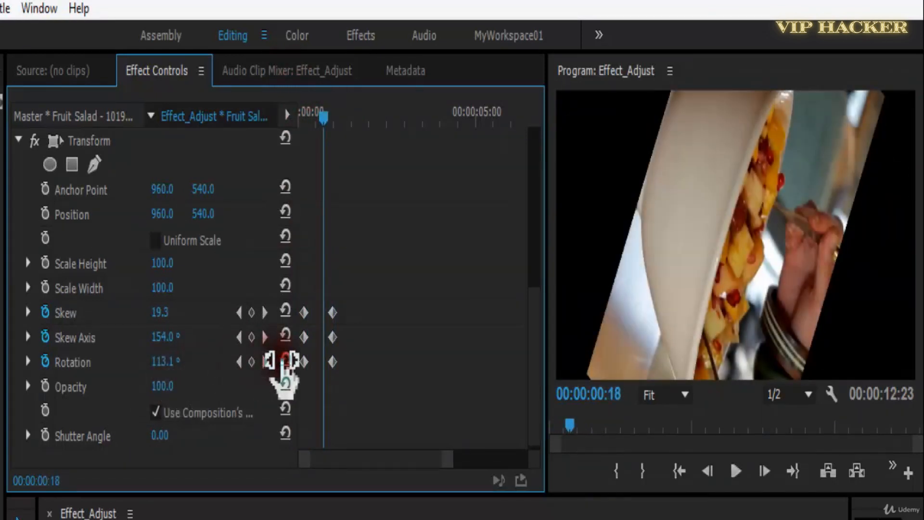
Set the Transform effect's Shutter Angle to 183, play the animation from the start, and save the project.
key(ctrl+s)
drag(155, 437, 414, 419)
key(space)
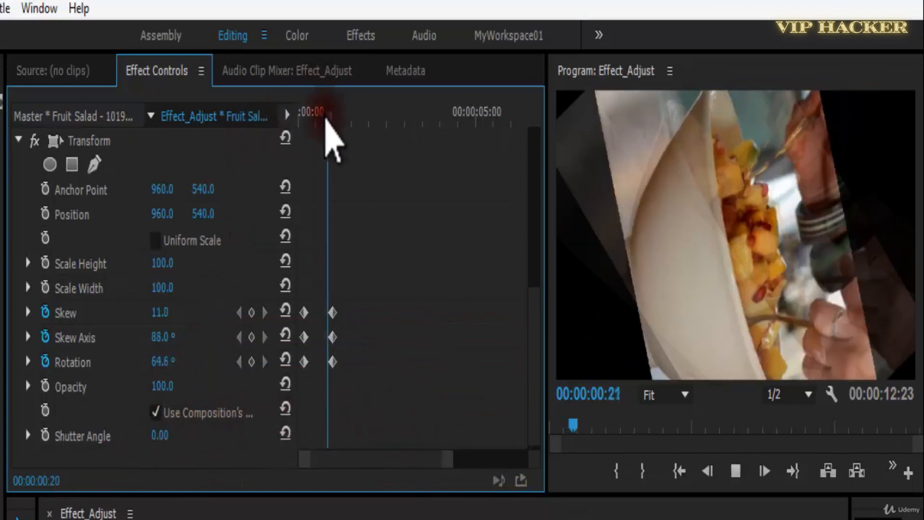
click(300, 117)
drag(219, 447, 309, 413)
key(space)
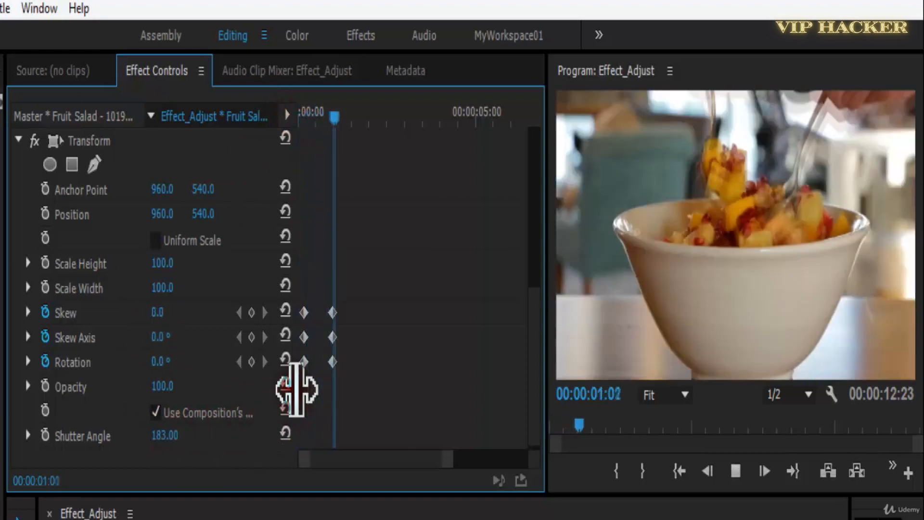
key(ctrl+s)
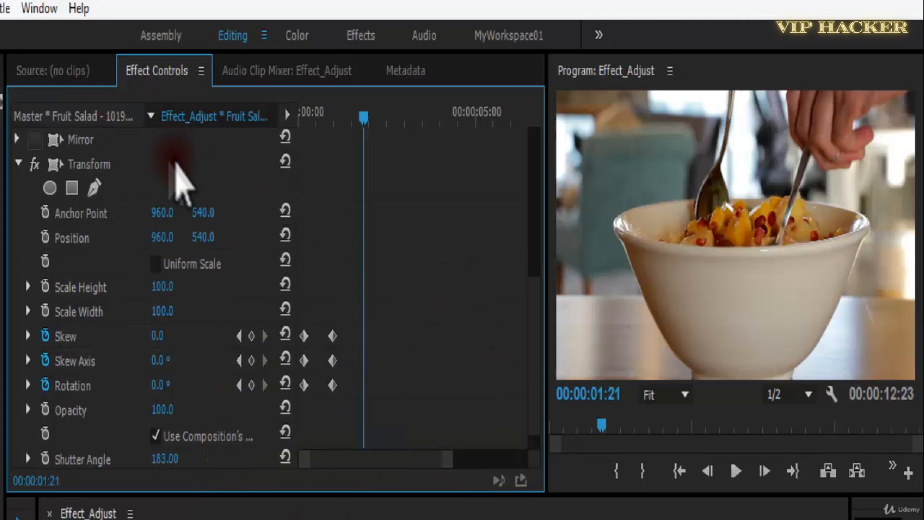
Delete the Transform effect from the Fruit Salad clip and apply the Turbulent Displace effect instead.
click(103, 166)
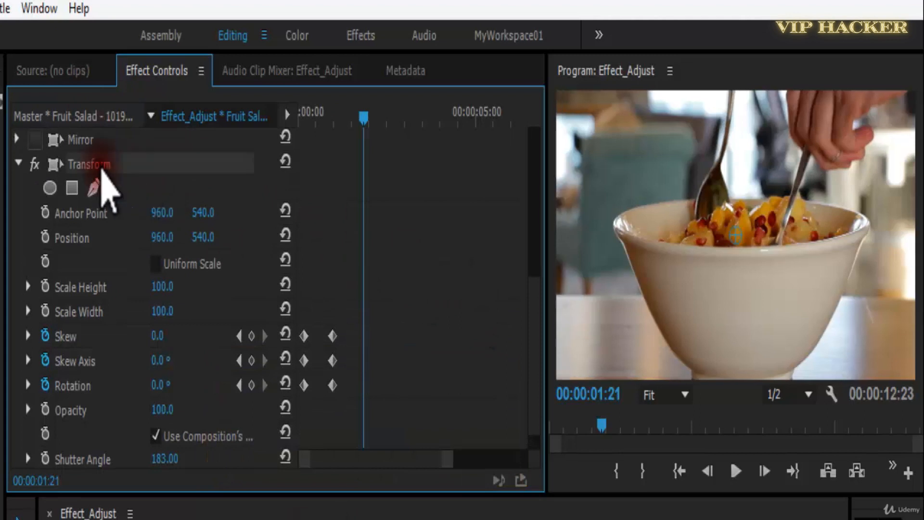
click(18, 163)
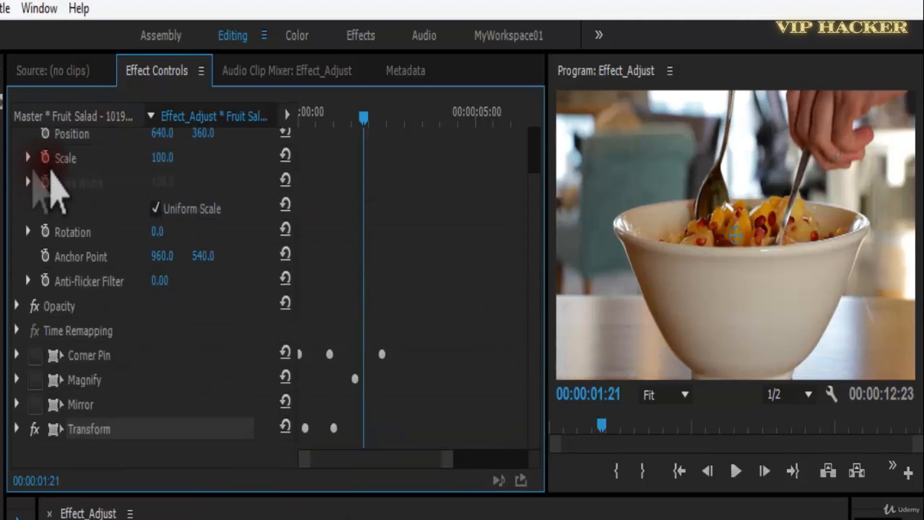
key(Delete)
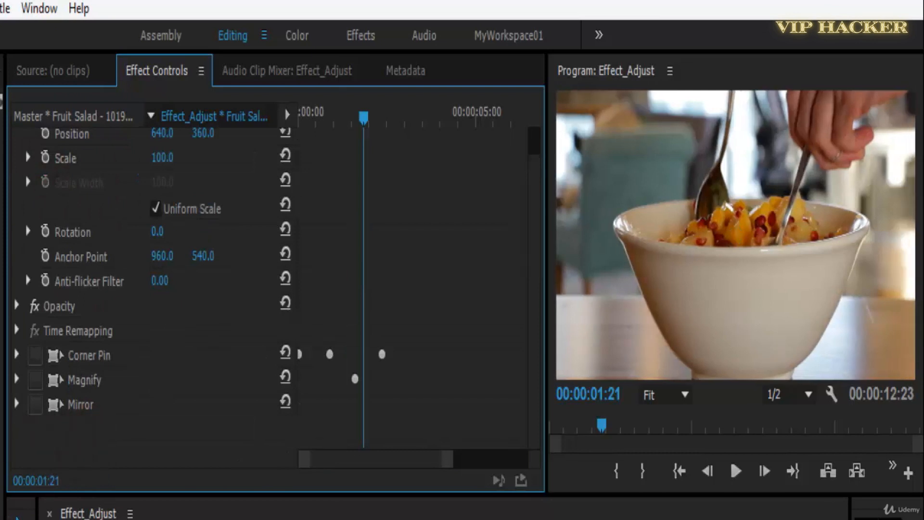
click(1, 289)
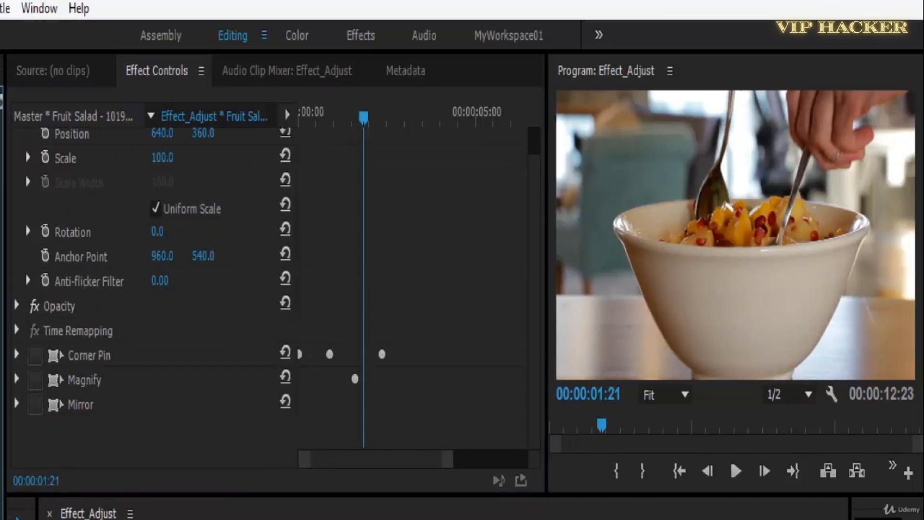
drag(2, 289, 379, 459)
drag(534, 255, 541, 380)
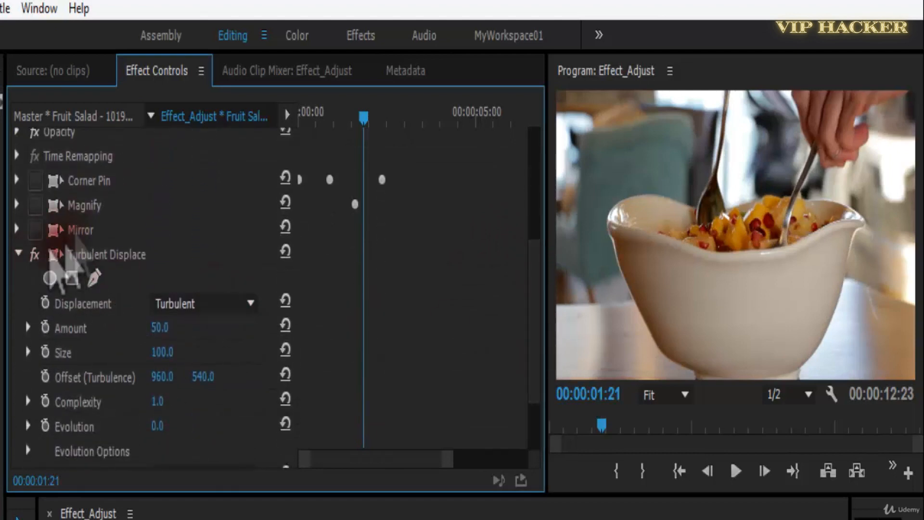
Toggle Turbulent Displace for comparison, and set its Amount to 160 while previewing the clip.
click(34, 255)
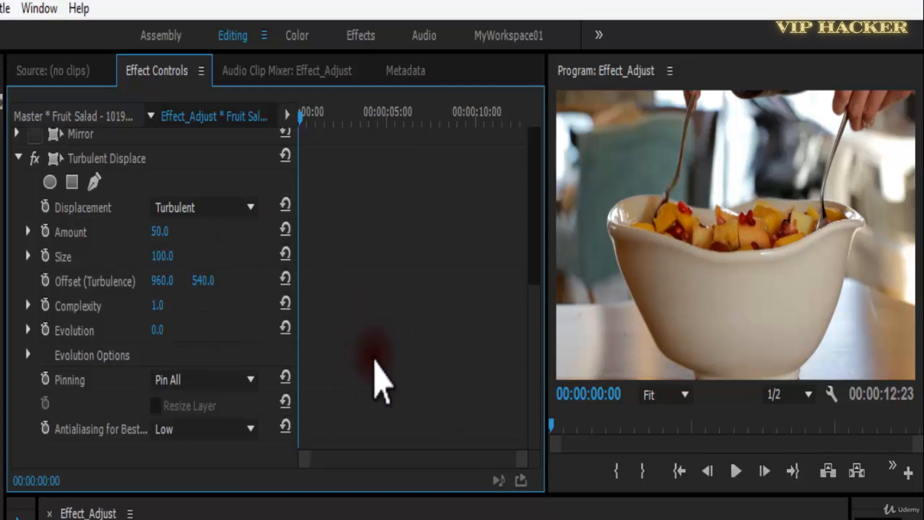
click(73, 183)
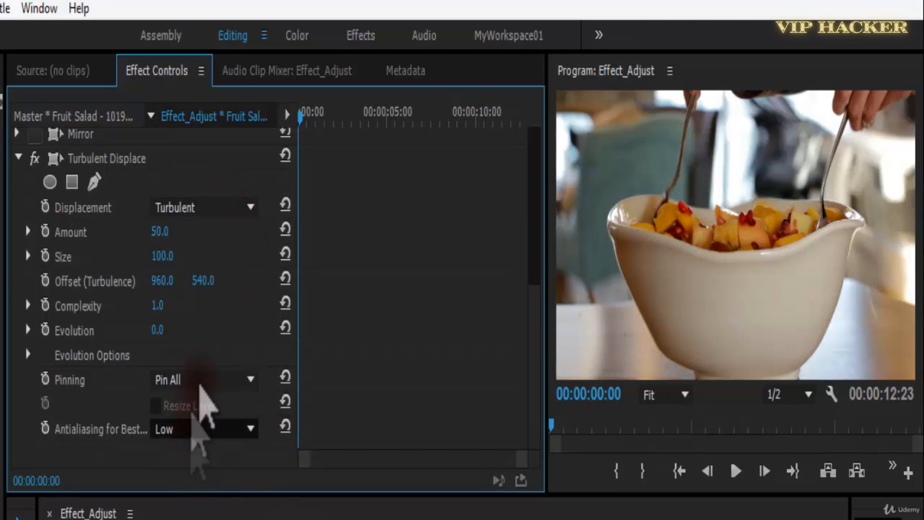
drag(167, 238, 256, 244)
key(space)
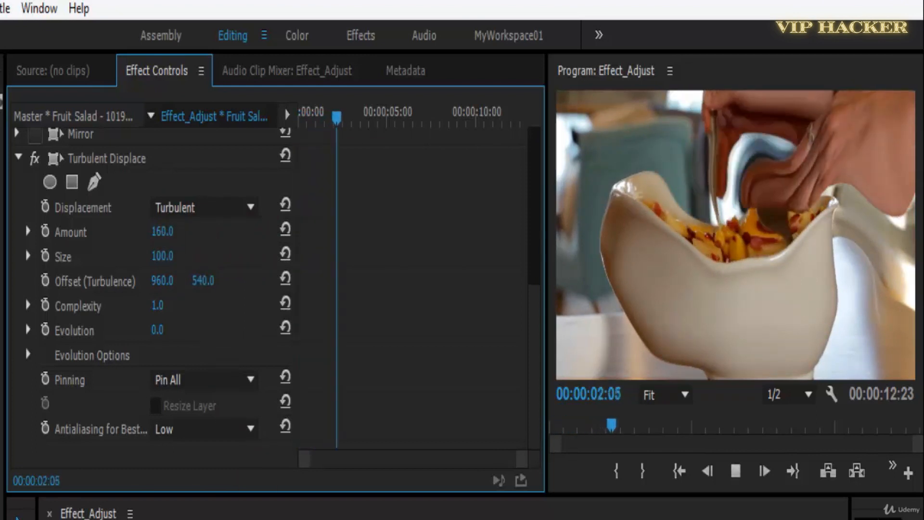
key(space)
Try a very small Turbulent Displace Size, set it to 144, and save the project after previewing.
drag(162, 259, 48, 272)
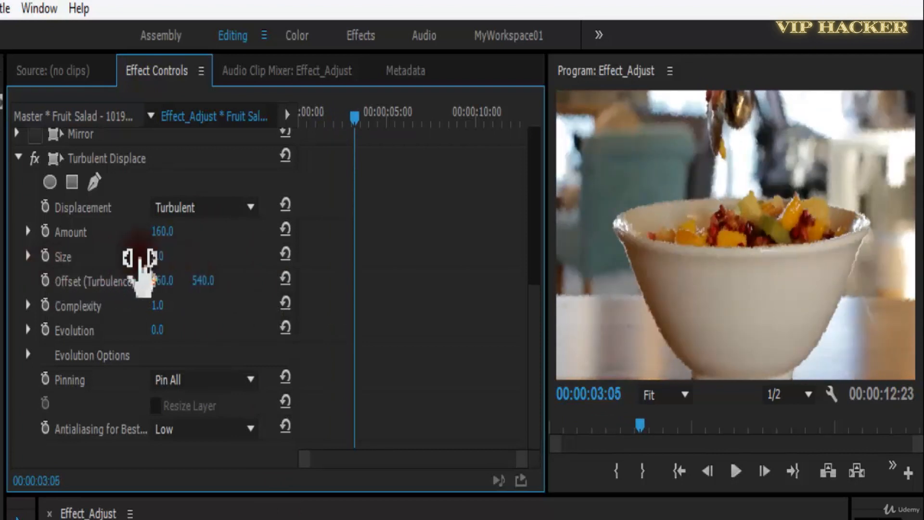
drag(144, 268, 233, 252)
key(space)
key(ctrl+s)
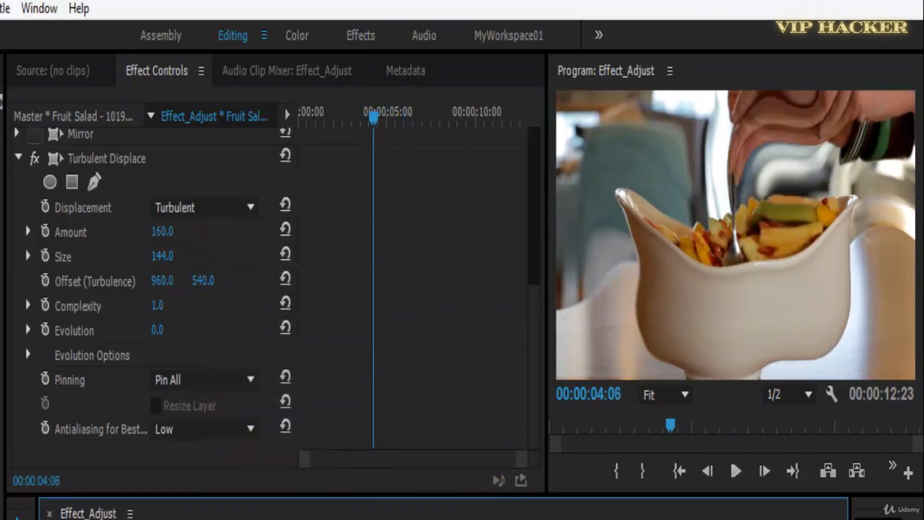
Play the displaced clip several times from near its start, stop at 00:00:01:04, and save the project.
key(space)
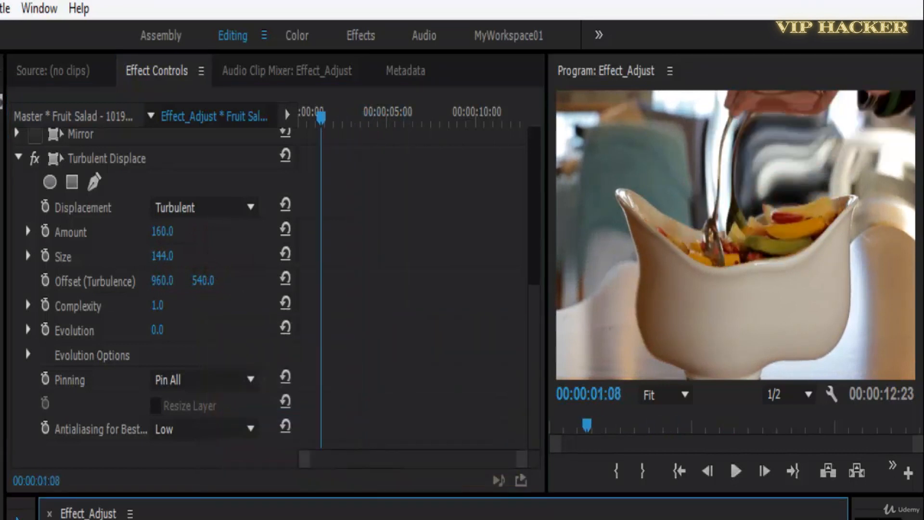
key(space)
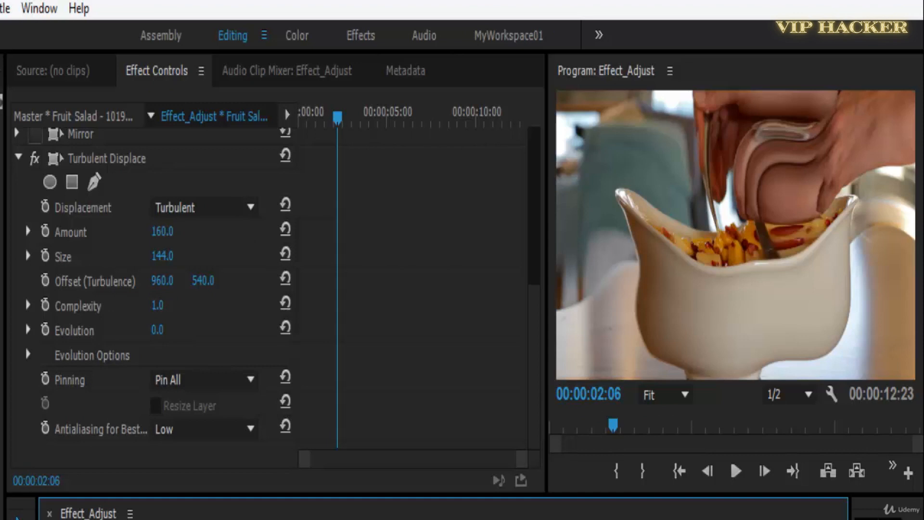
key(space)
key(space)
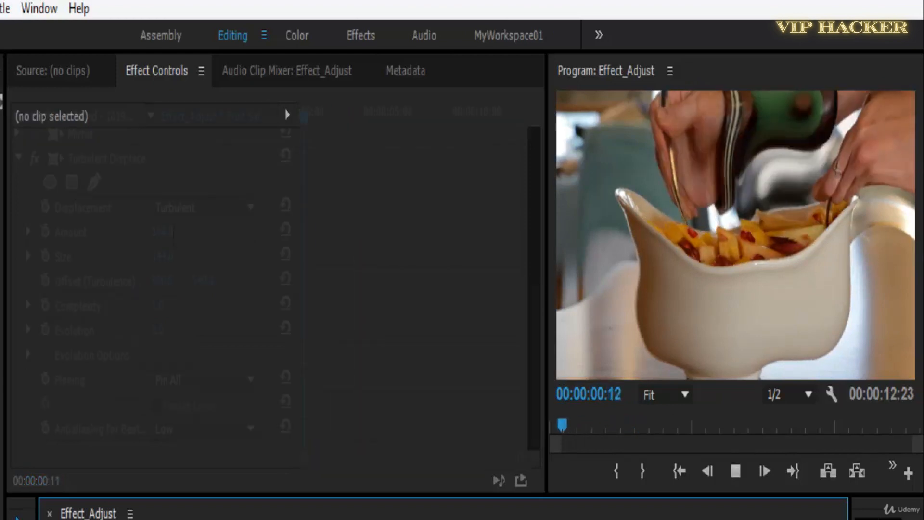
key(space)
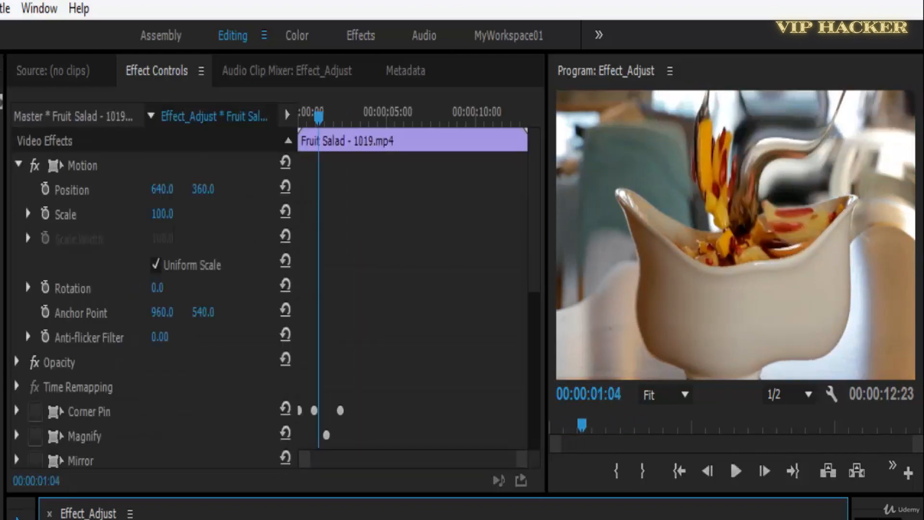
key(ctrl+s)
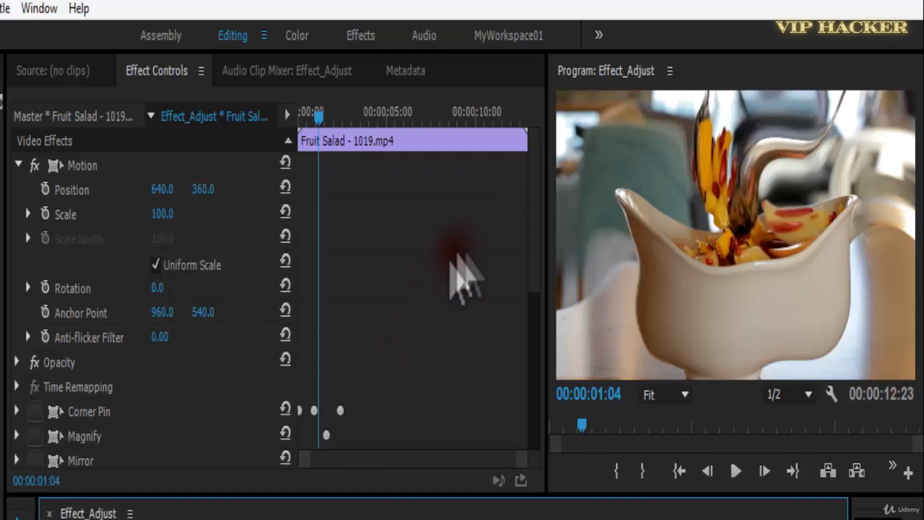
Place fire-1045906_1280.jpg on track V2 above the Fruit Salad clip at the sequence start, and save the project.
drag(536, 264, 537, 459)
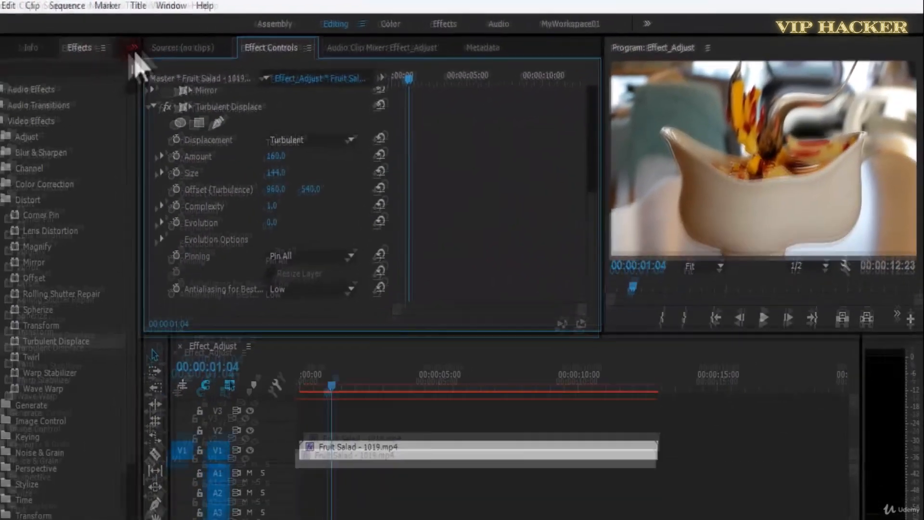
click(133, 46)
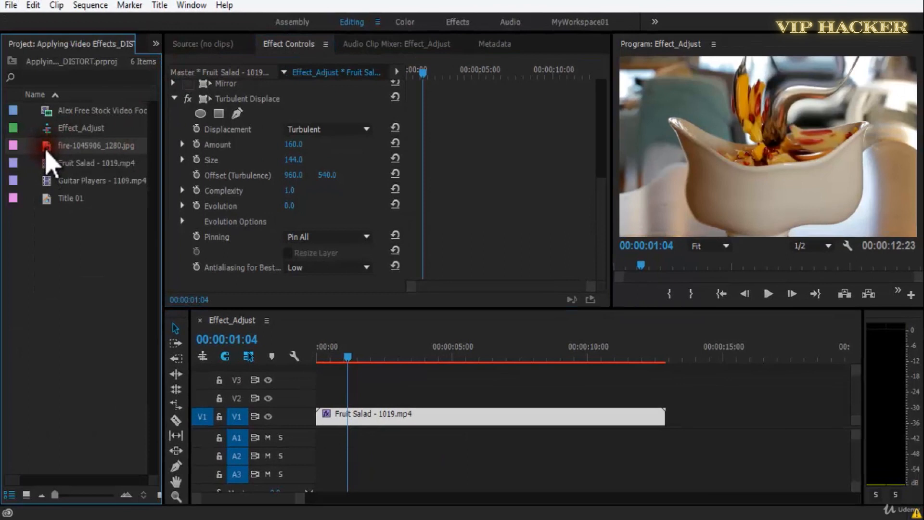
drag(112, 178, 337, 399)
click(369, 401)
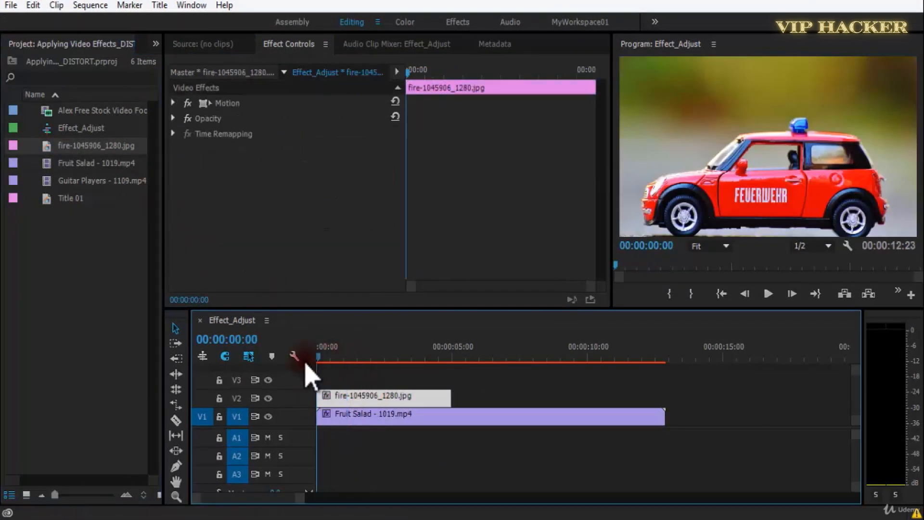
key(ctrl+s)
Apply the Turbulent Displace effect to the fire-1045906_1280.jpg clip and scale the image to frame size.
click(156, 44)
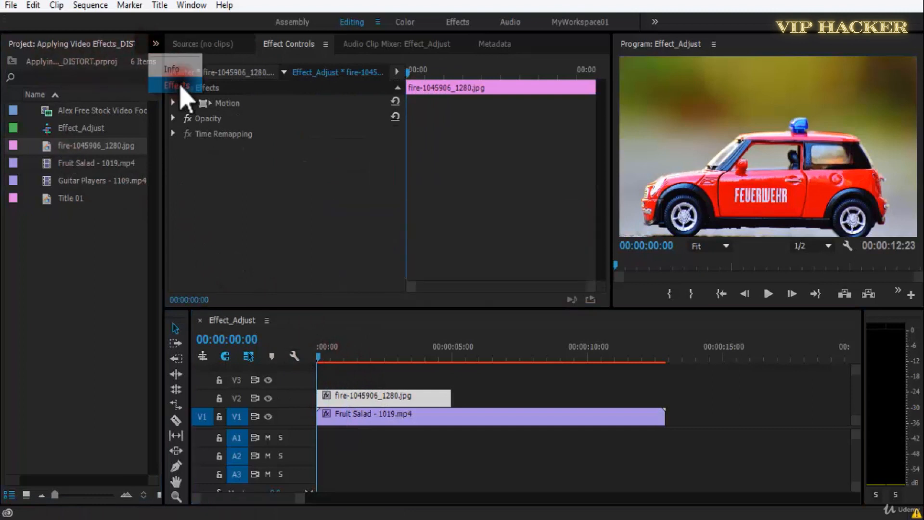
click(178, 86)
drag(353, 391, 352, 394)
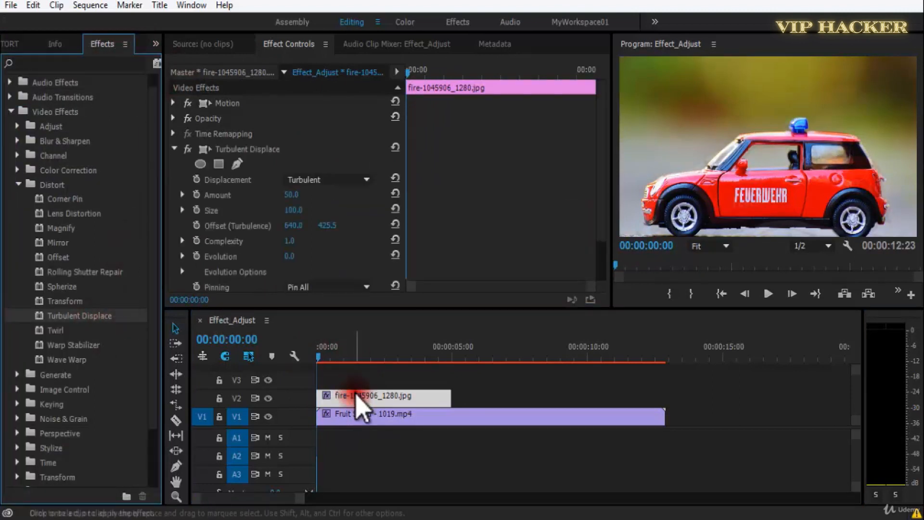
right_click(428, 409)
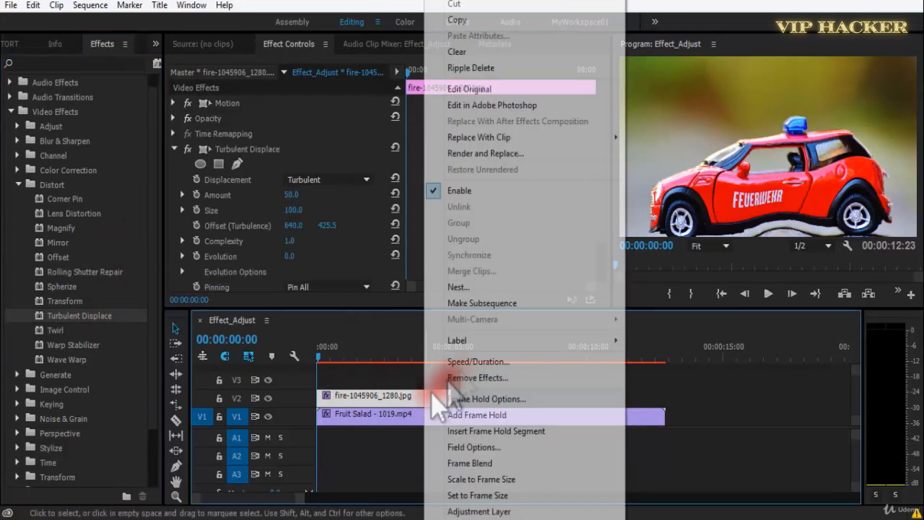
click(499, 480)
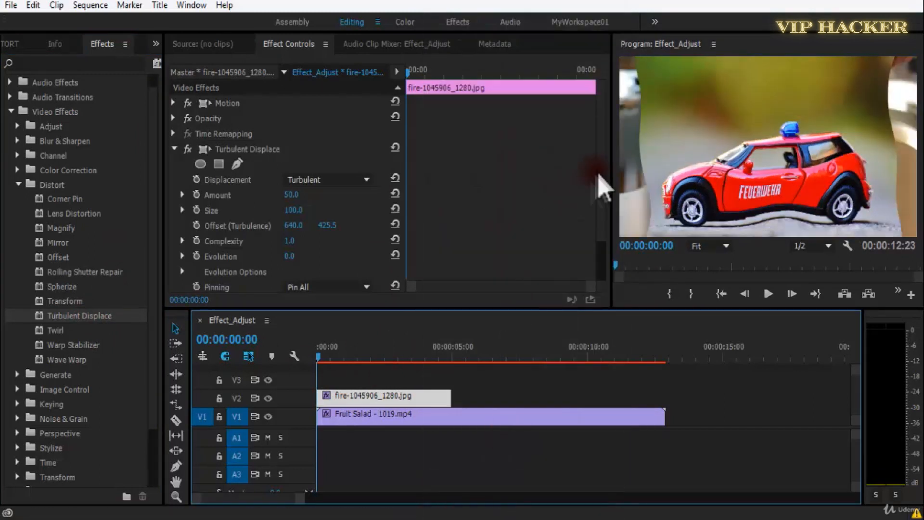
Switch off Turbulent Displace on the car image and hide the output of track V1.
scroll(597, 202, down, 3)
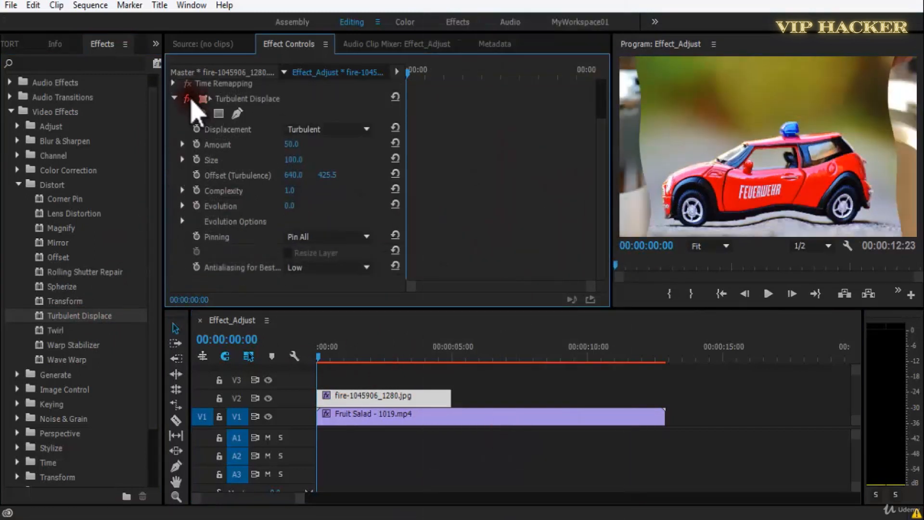
click(191, 100)
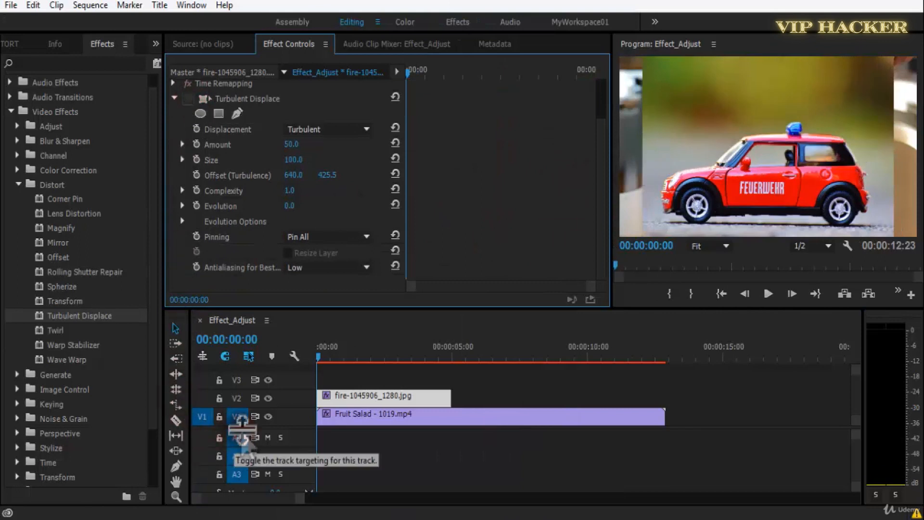
click(268, 417)
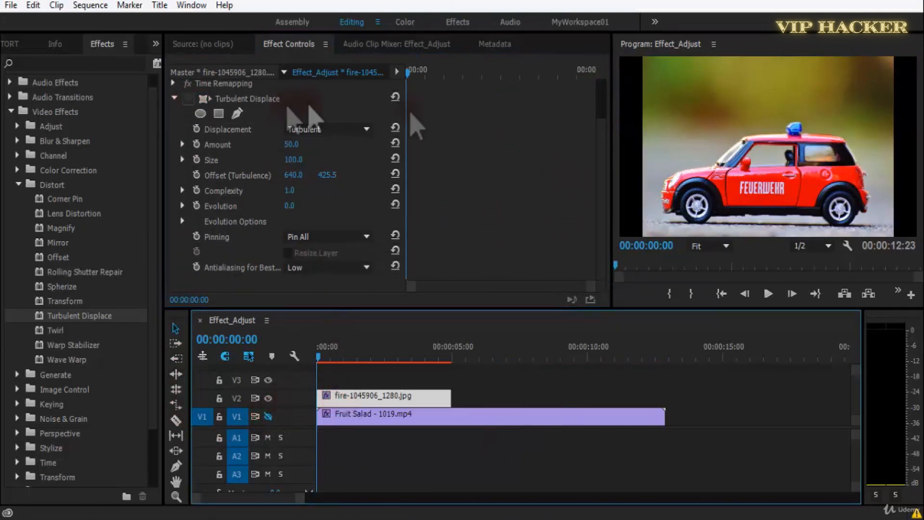
Set the car image's Motion Scale to 123 so it fills the frame.
drag(604, 157, 603, 75)
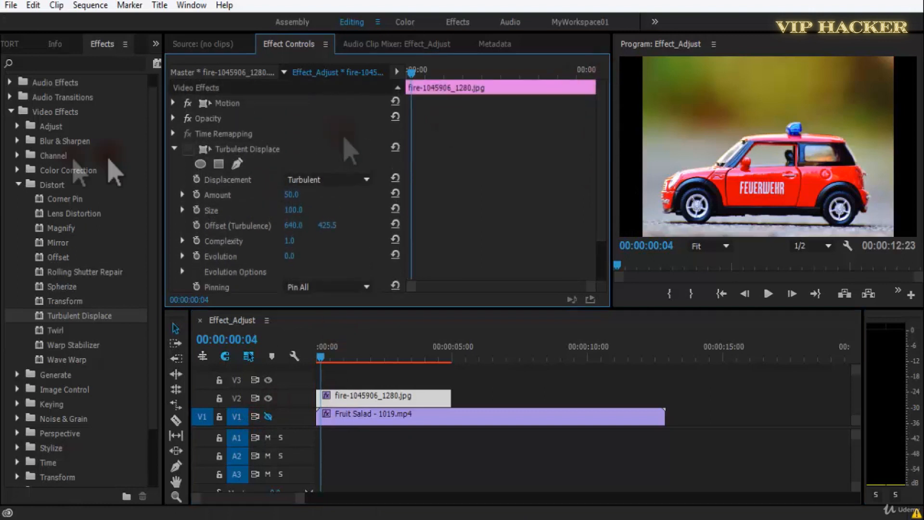
click(173, 103)
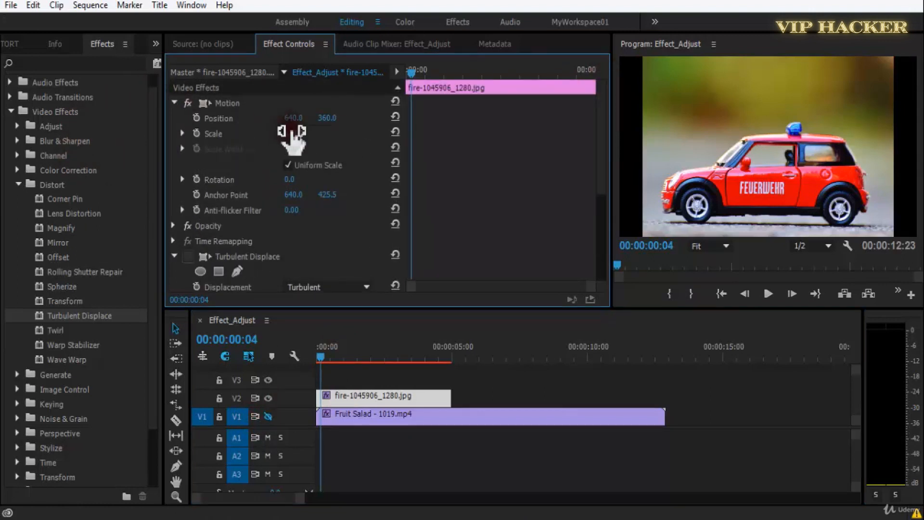
mouse_move(302, 132)
mouse_down()
mouse_move(345, 134)
mouse_move(310, 136)
mouse_up()
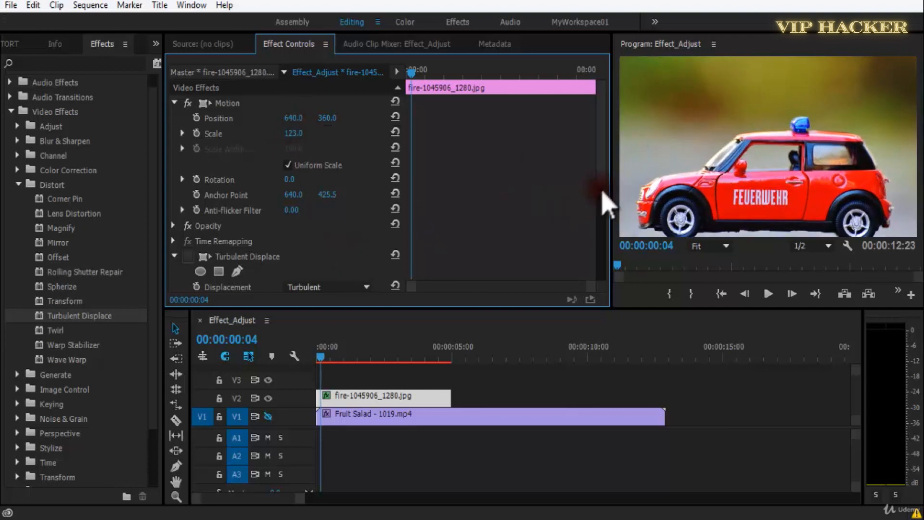
Toggle Turbulent Displace for comparison, leave it enabled, and preview the car image before returning to its start and saving.
drag(601, 192, 599, 253)
click(189, 125)
click(190, 125)
click(188, 125)
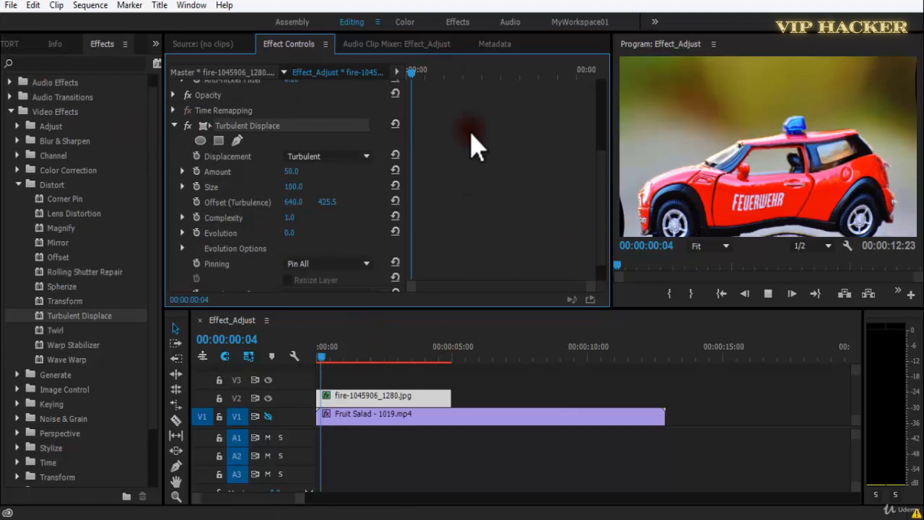
key(space)
drag(461, 72, 408, 73)
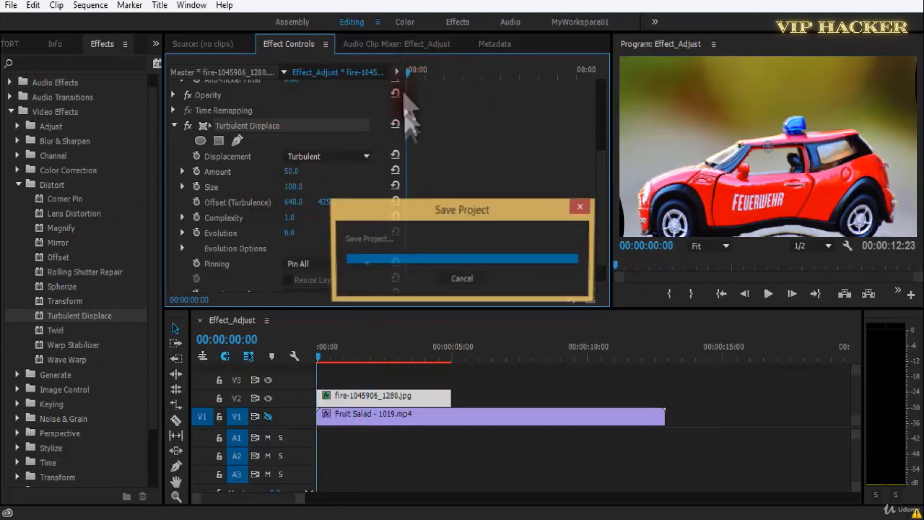
Set the Turbulent Displace Amount to 199 and start keyframing Amount and Size at the clip's start.
drag(283, 174, 391, 164)
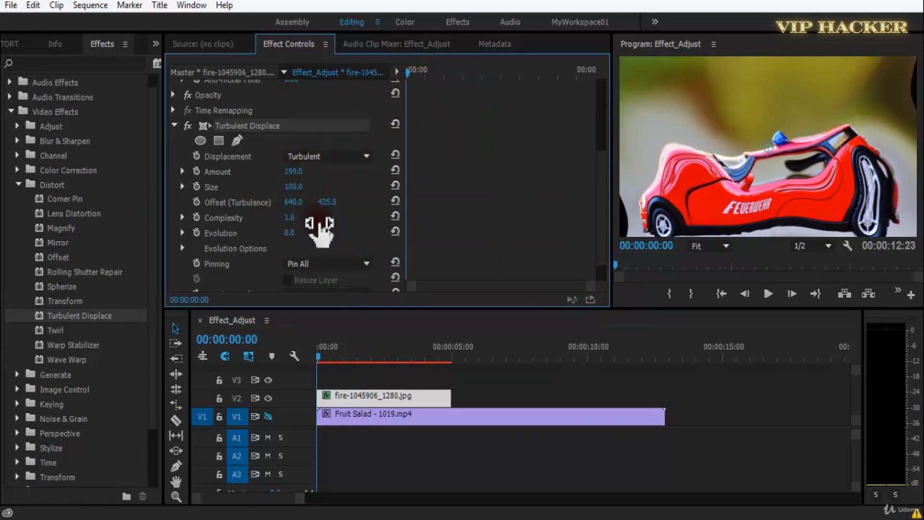
click(196, 172)
click(196, 187)
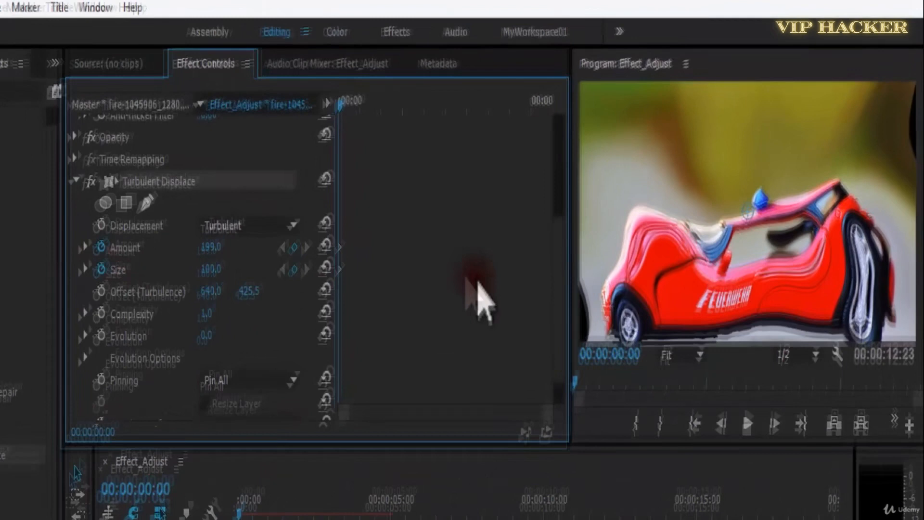
Add Amount and Size keyframes at 00:00:01:07 and return to the start of the sequence.
key(space)
click(252, 290)
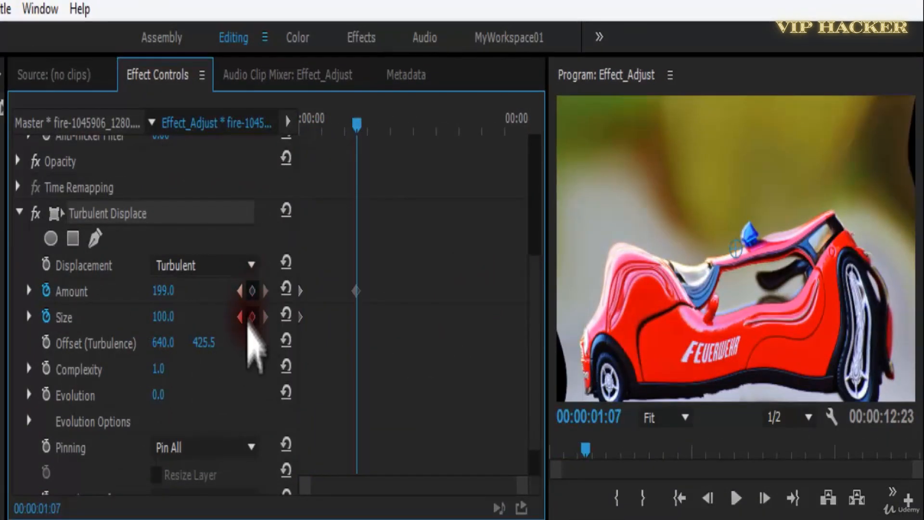
click(251, 317)
key(Home)
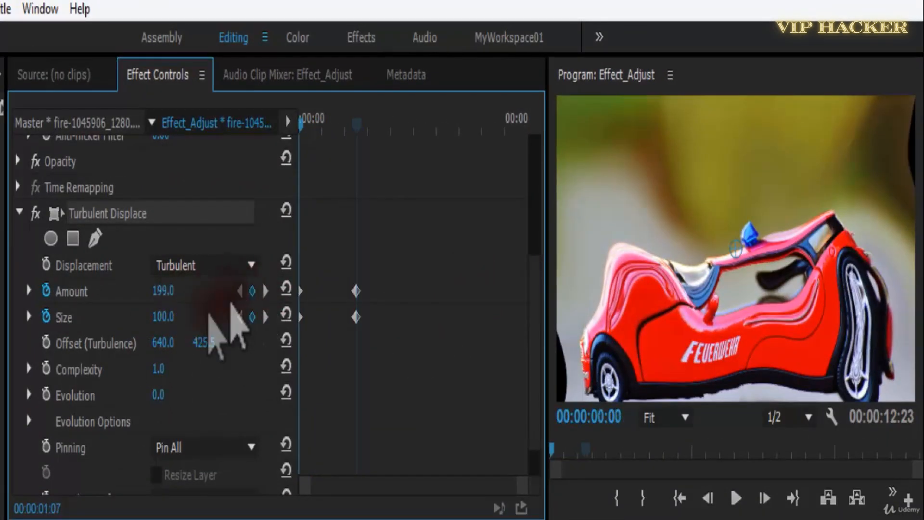
Set Amount to 125 at the first keyframe, Amount 298 and Size 236 at the second, and play the animation.
drag(163, 292, 120, 306)
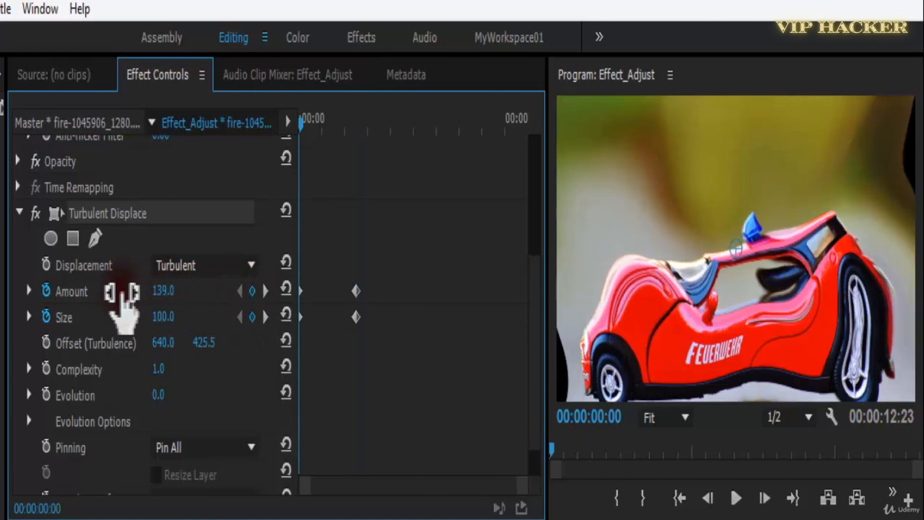
click(265, 317)
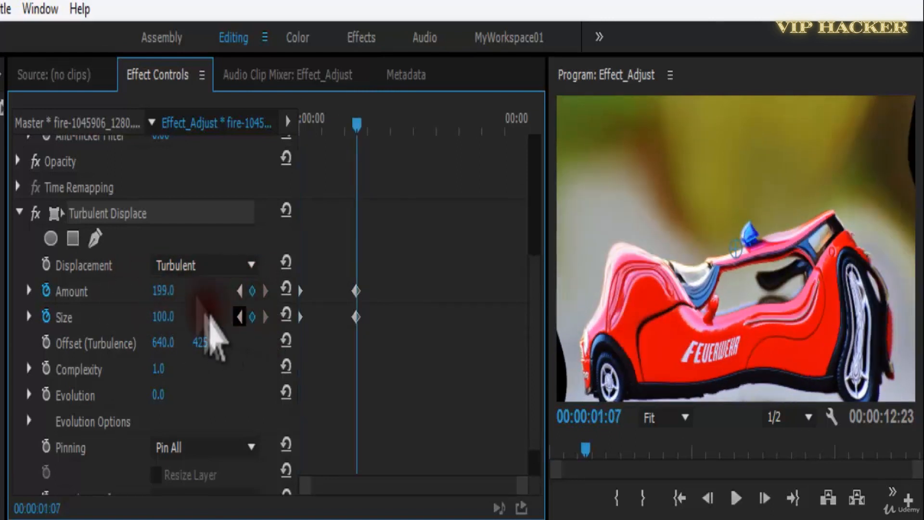
drag(169, 291, 280, 291)
drag(161, 318, 268, 318)
drag(327, 135, 297, 137)
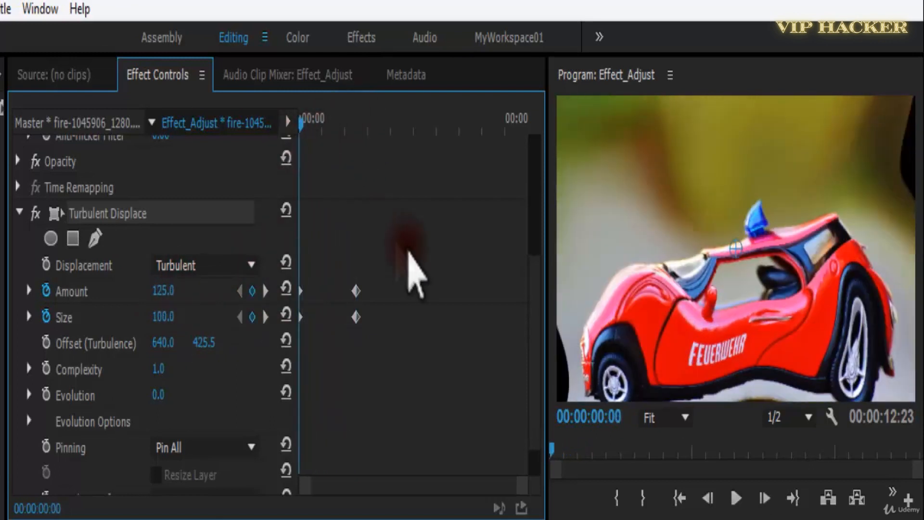
key(space)
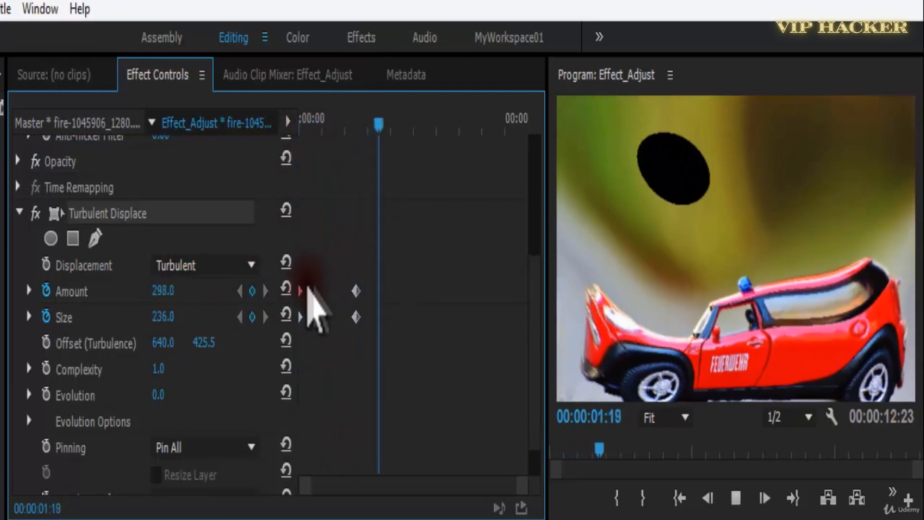
Try a much smaller Size at the first keyframe, preview the animation, and set that keyframe's Size to 93.
drag(320, 138, 269, 140)
drag(150, 322, 193, 327)
key(space)
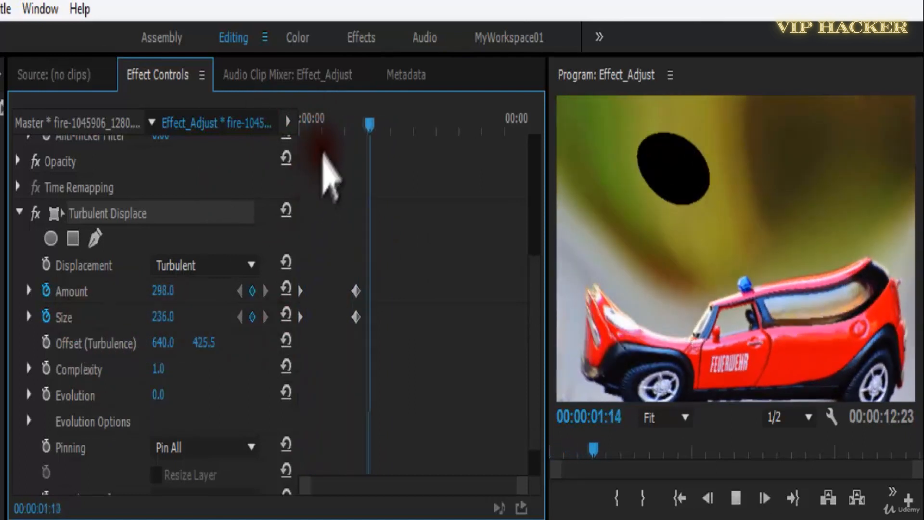
drag(339, 126, 302, 139)
key(space)
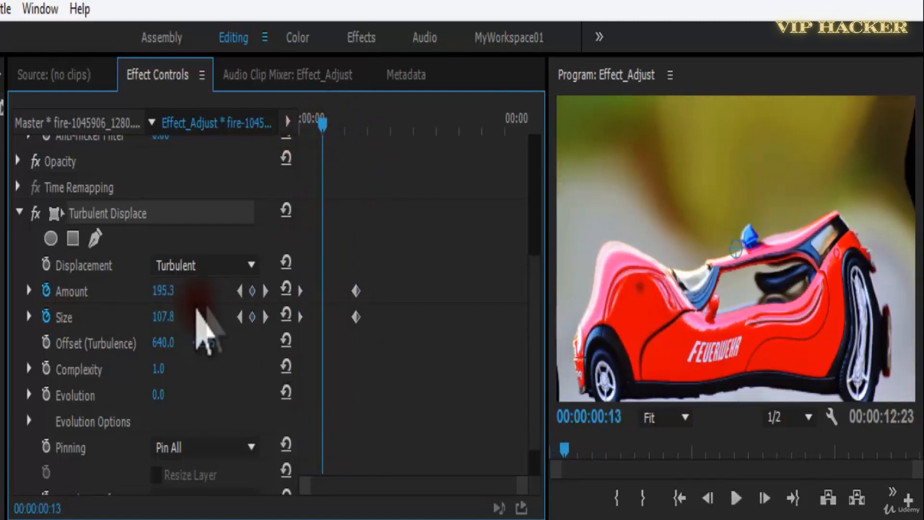
click(240, 318)
drag(161, 322, 192, 316)
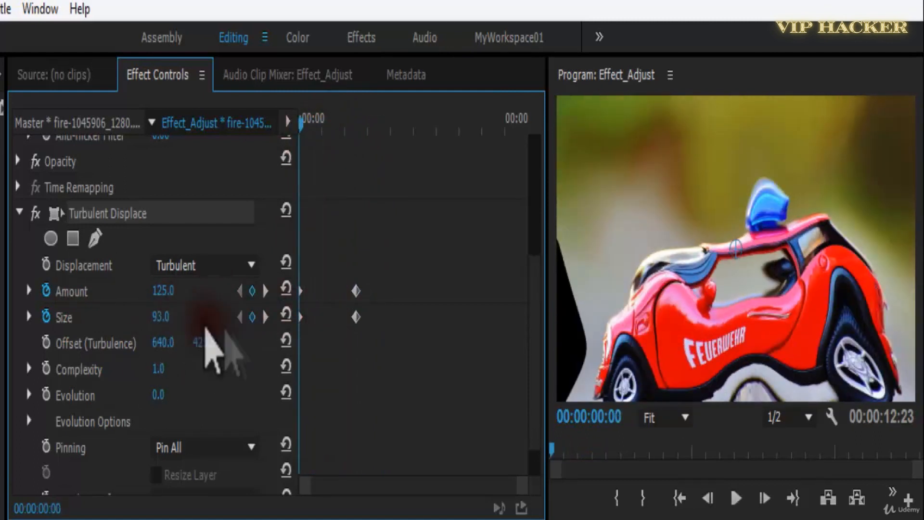
Set the second keyframe's Amount to 197 and play the animation from the start.
click(265, 317)
drag(145, 295, 86, 300)
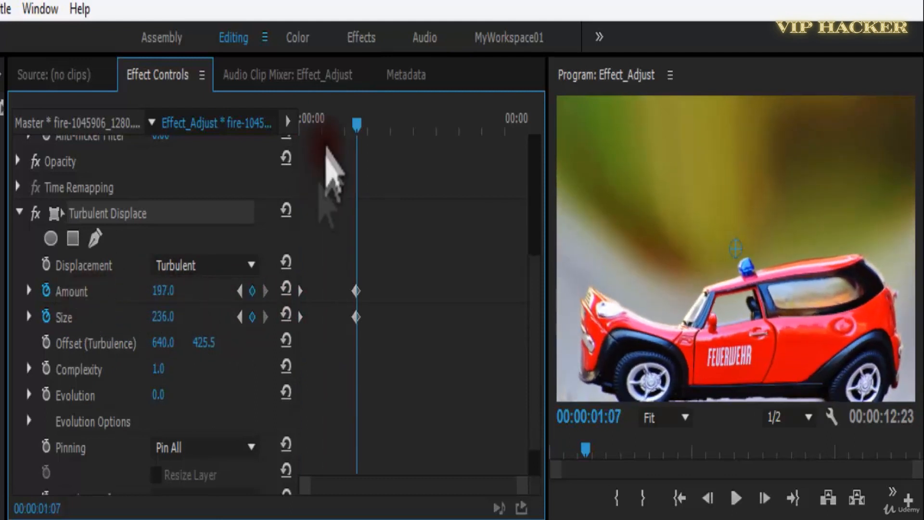
drag(348, 126, 287, 140)
key(space)
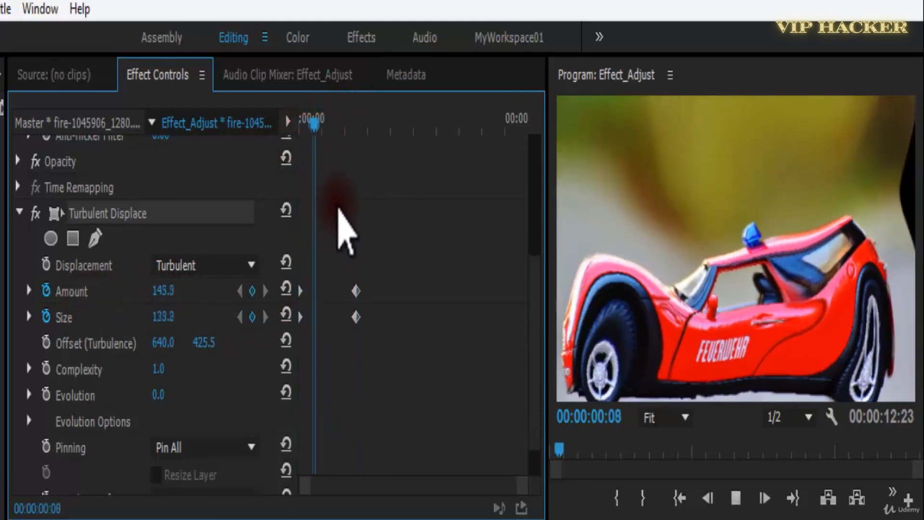
Try several horizontal turbulence offsets, reposition the offset point to 733.9, 499.7, and preview the animation.
drag(167, 342, 241, 343)
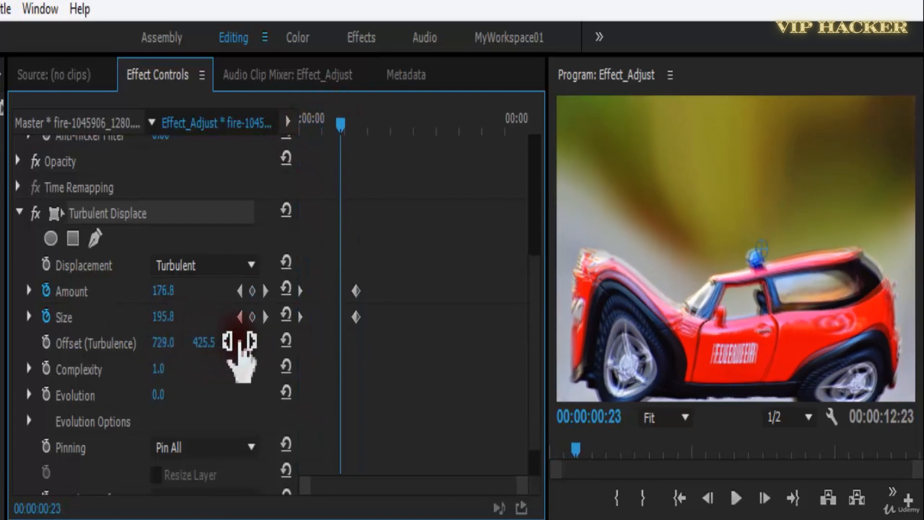
drag(123, 349, 423, 348)
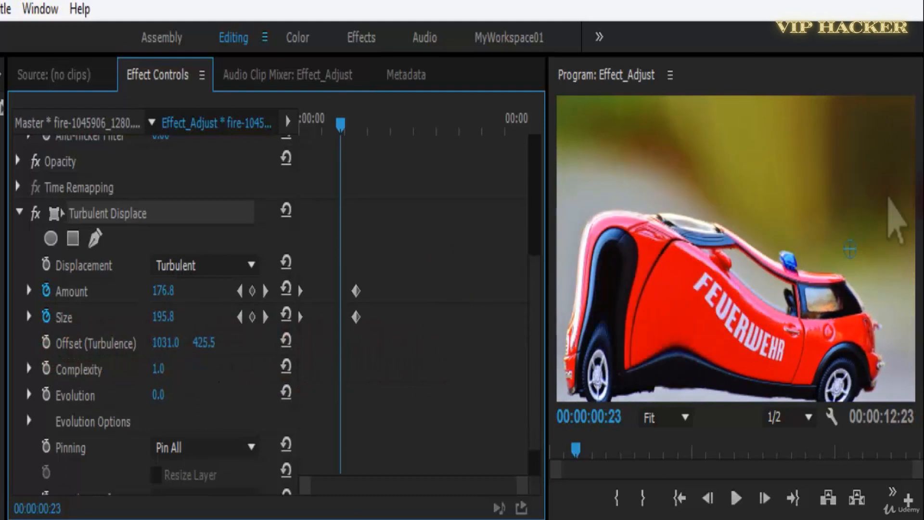
drag(850, 249, 763, 282)
key(space)
key(space)
drag(362, 127, 302, 131)
Try a Complexity of 10 and undo it, then set Complexity to 4.4 and Evolution to 100°.
drag(155, 374, 322, 378)
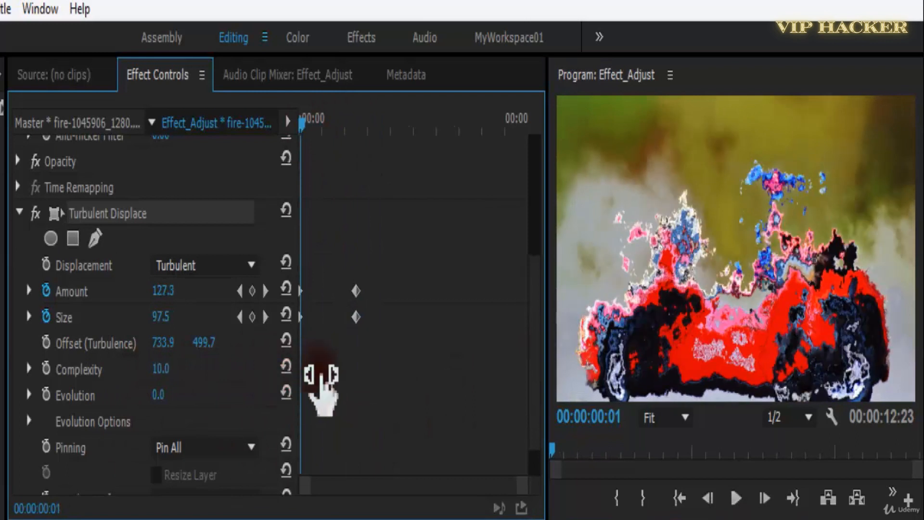
key(ctrl+z)
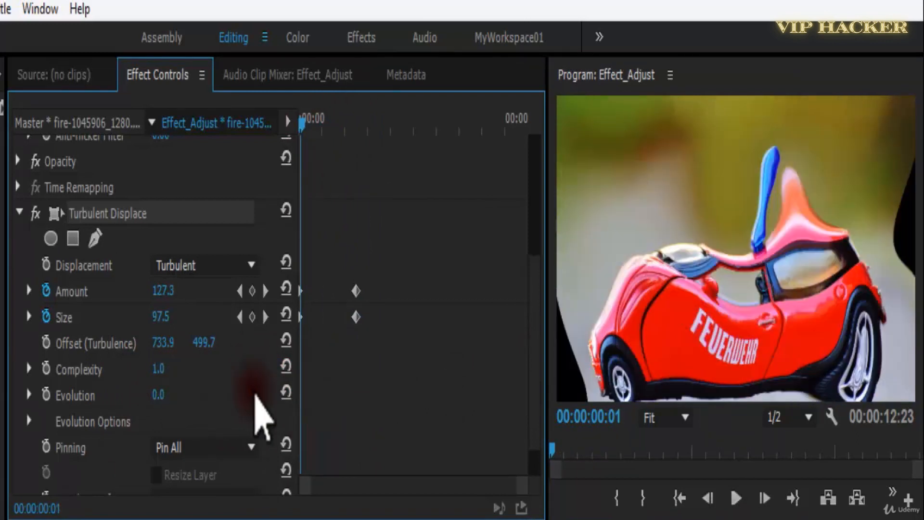
drag(169, 401, 186, 368)
mouse_move(176, 398)
mouse_down()
mouse_move(192, 398)
mouse_move(185, 393)
mouse_up()
Play the animated turbulence on the car image, return to the start, and play it again.
key(space)
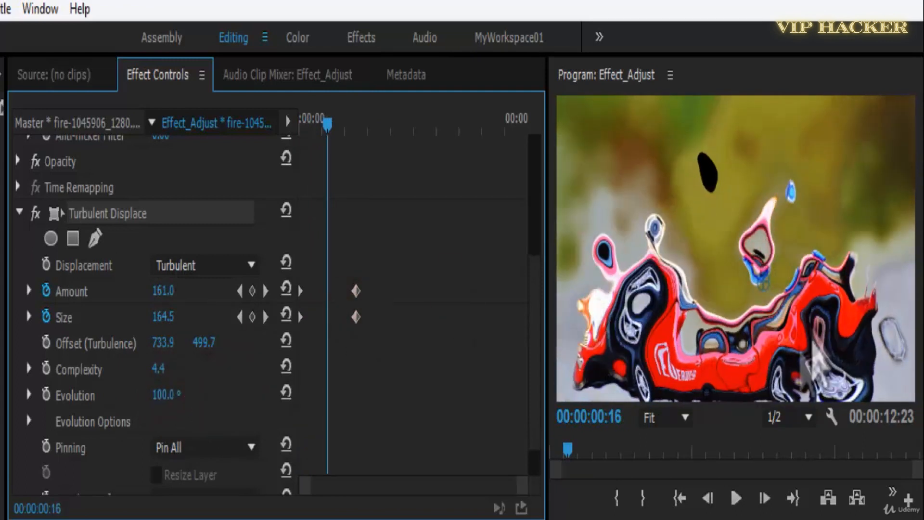
key(space)
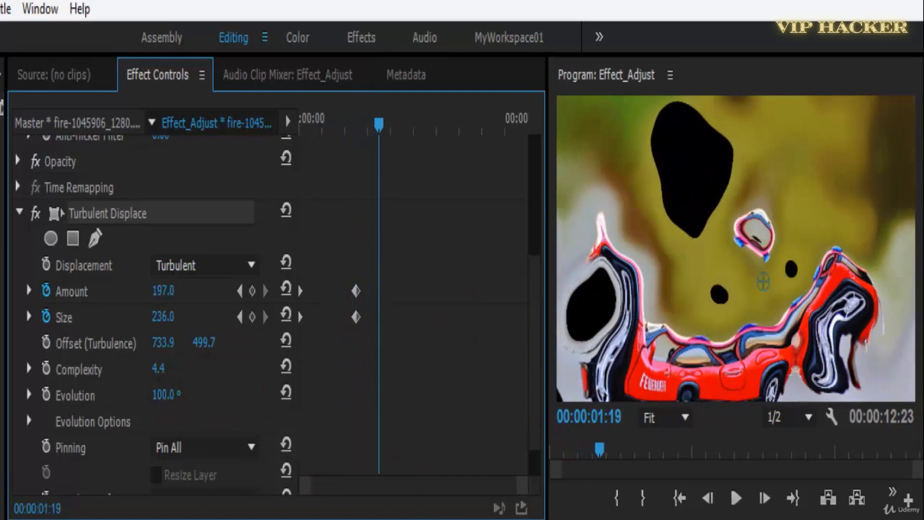
key(Home)
key(space)
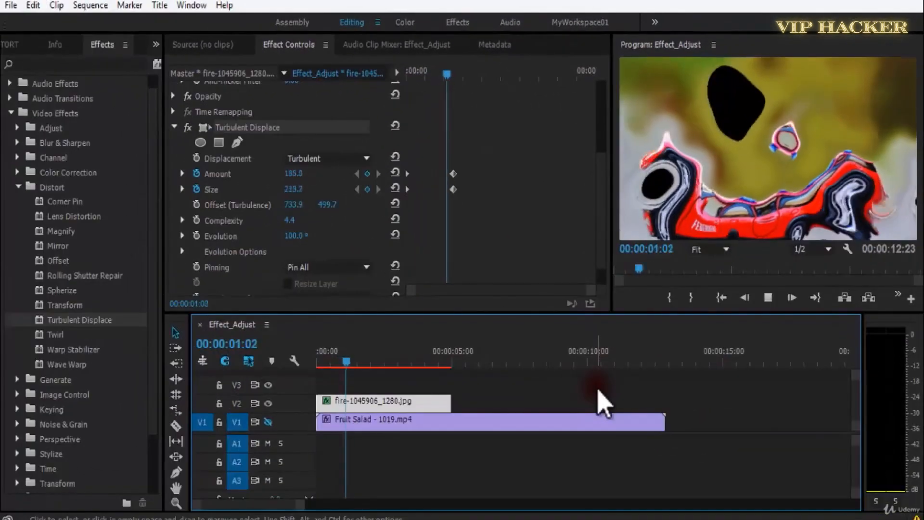
Replay the car image's turbulence animation from the start, then scrub back toward its beginning.
key(Home)
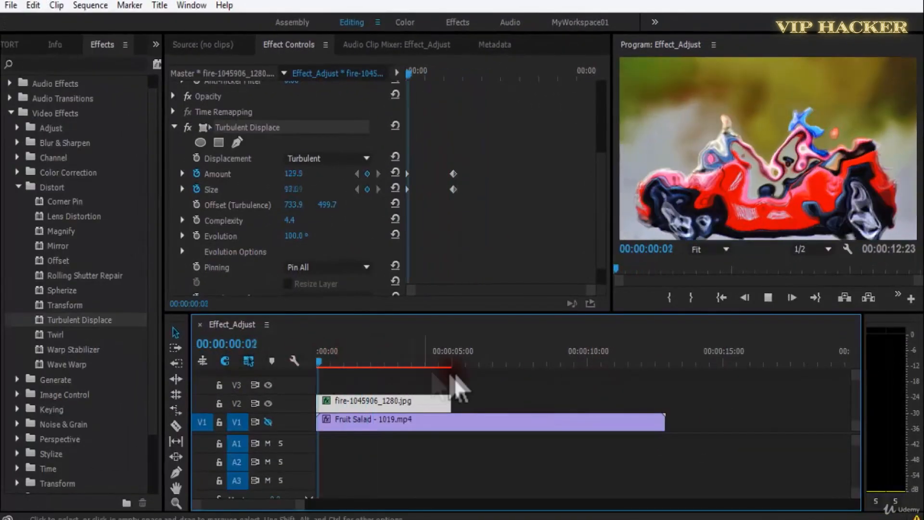
key(space)
drag(361, 359, 324, 367)
Add the royalty-free Dead Sea footage to the project, preview it in the Source monitor, and mark its out point at 00:00:13:20.
click(14, 44)
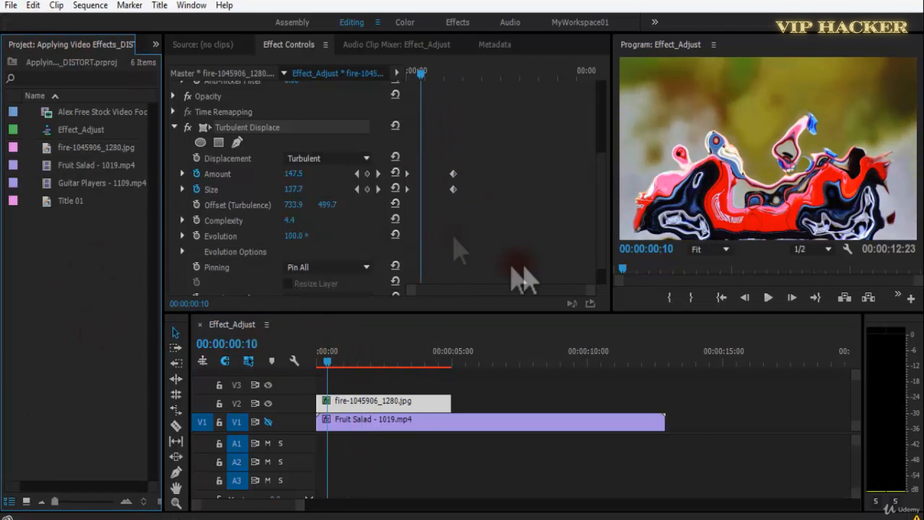
drag(537, 159, 51, 204)
double_click(49, 202)
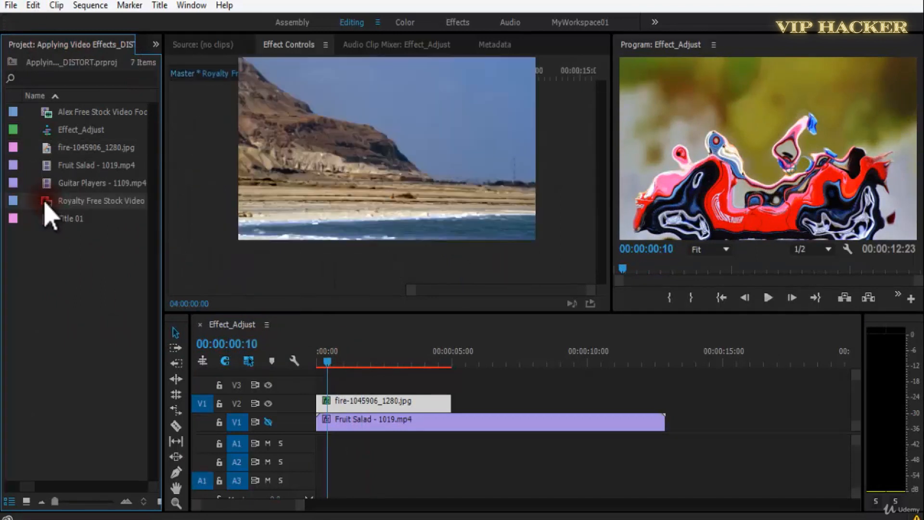
key(space)
drag(235, 278, 470, 283)
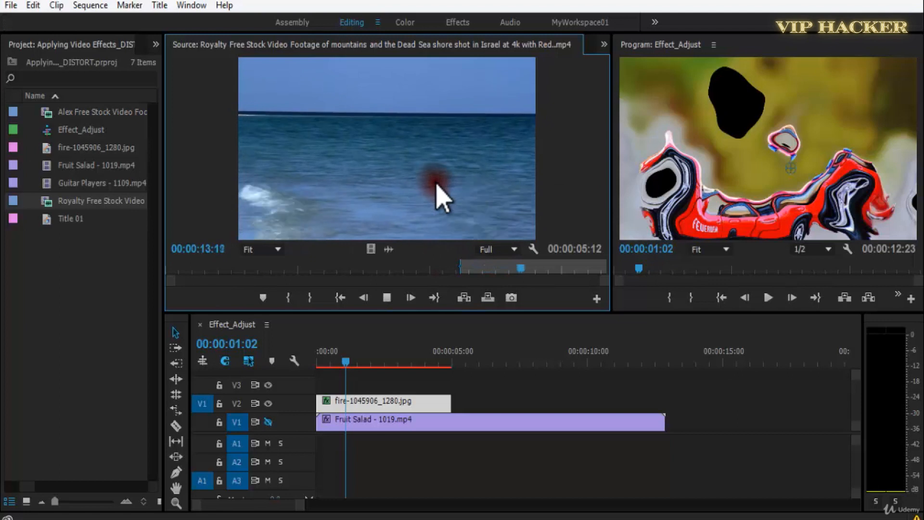
key(alt)
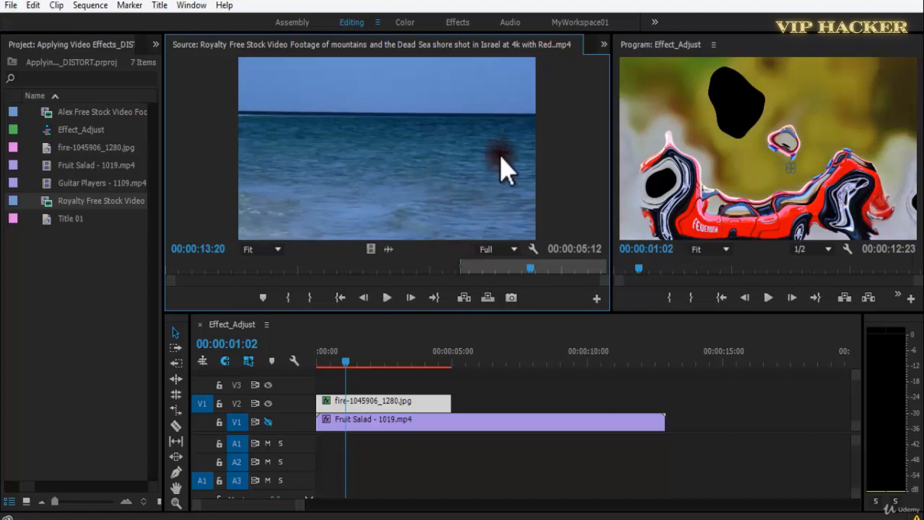
Replace the car image on track V2 with the Dead Sea footage, keeping its effects.
right_click(371, 399)
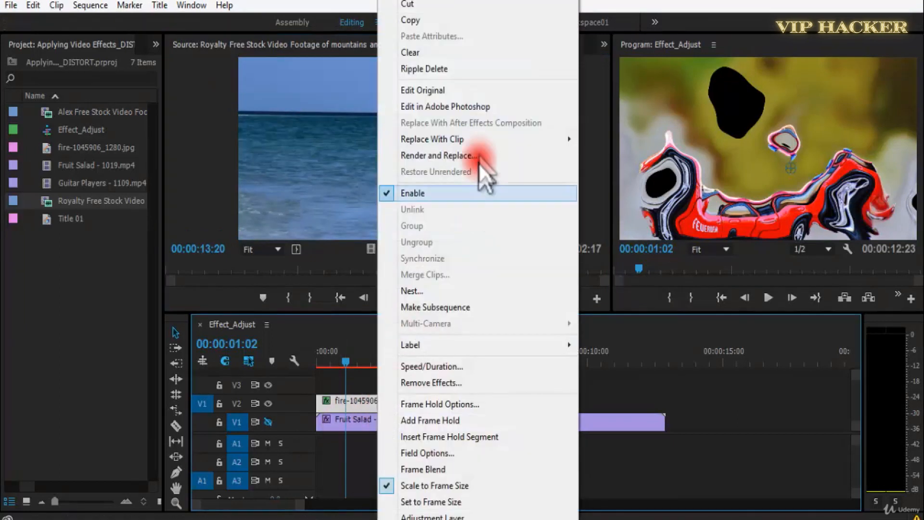
mouse_move(512, 138)
click(618, 172)
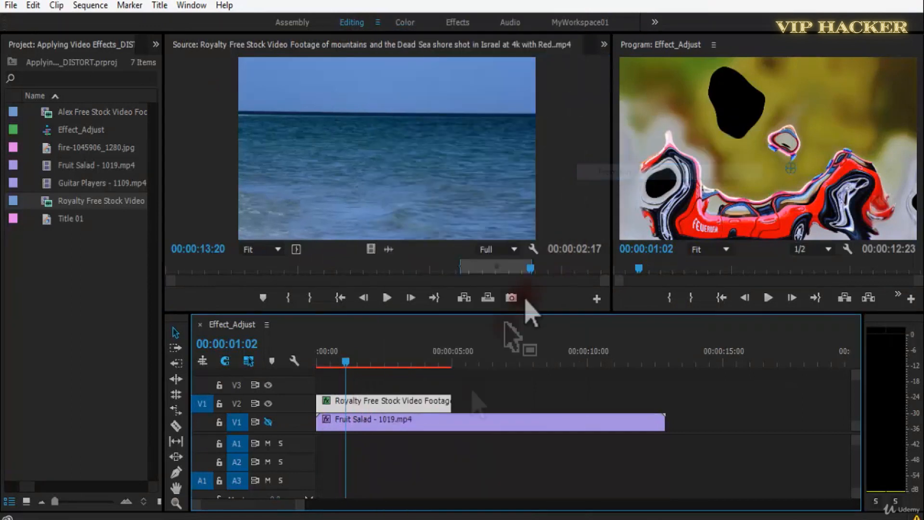
Play the displaced sea footage from the start of the sequence and return to its first frame.
drag(345, 362, 259, 375)
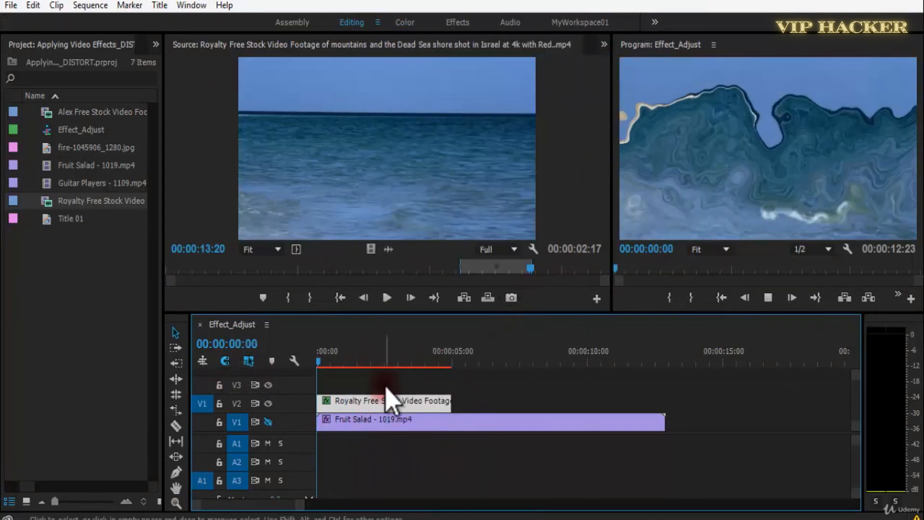
key(space)
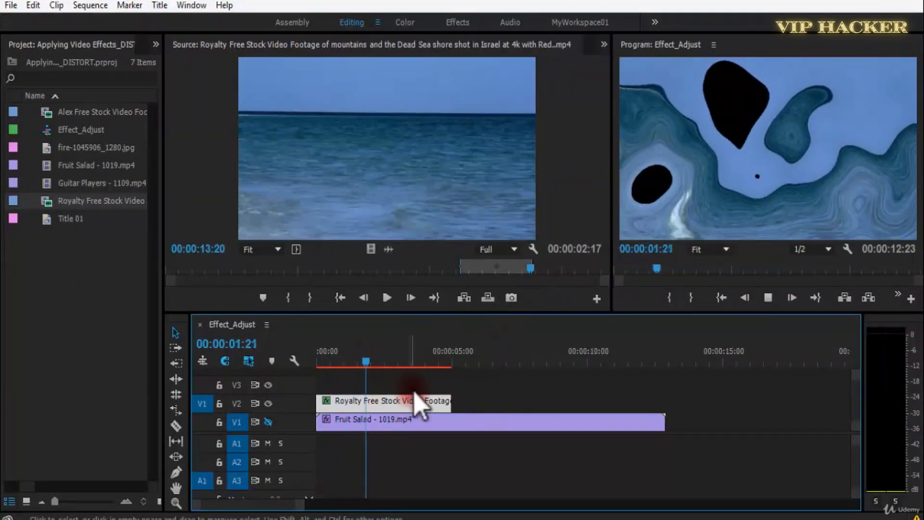
click(380, 373)
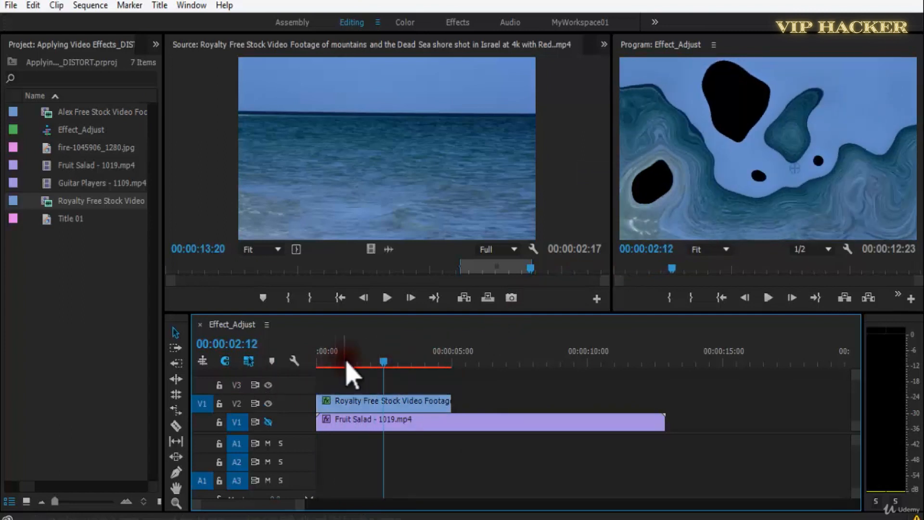
drag(346, 361, 269, 368)
Show the Turbulent Displace settings of the V2 sea clip and preview its keyframed animation.
click(362, 403)
click(610, 45)
click(634, 70)
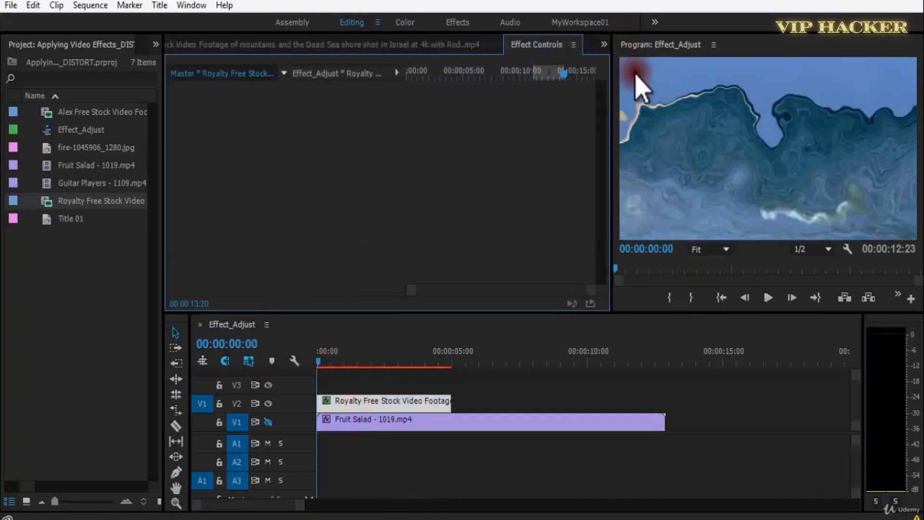
click(416, 400)
scroll(606, 182, down, 5)
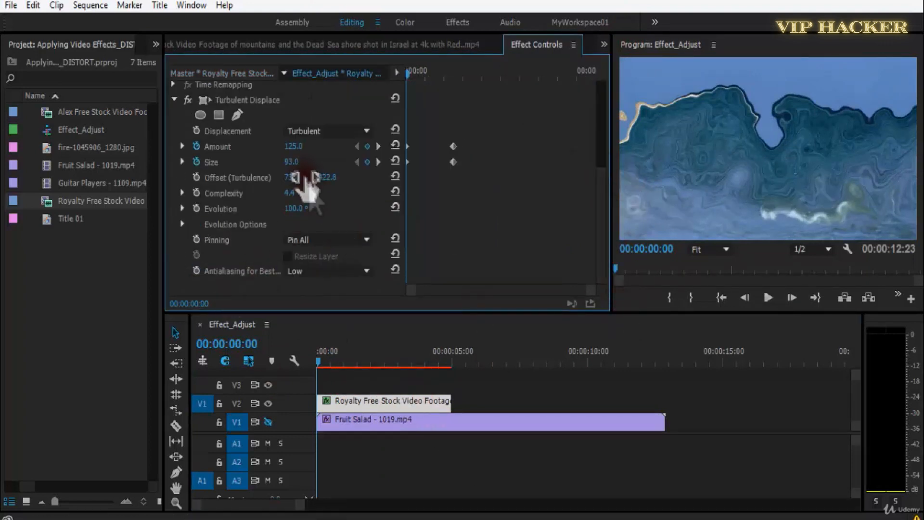
key(space)
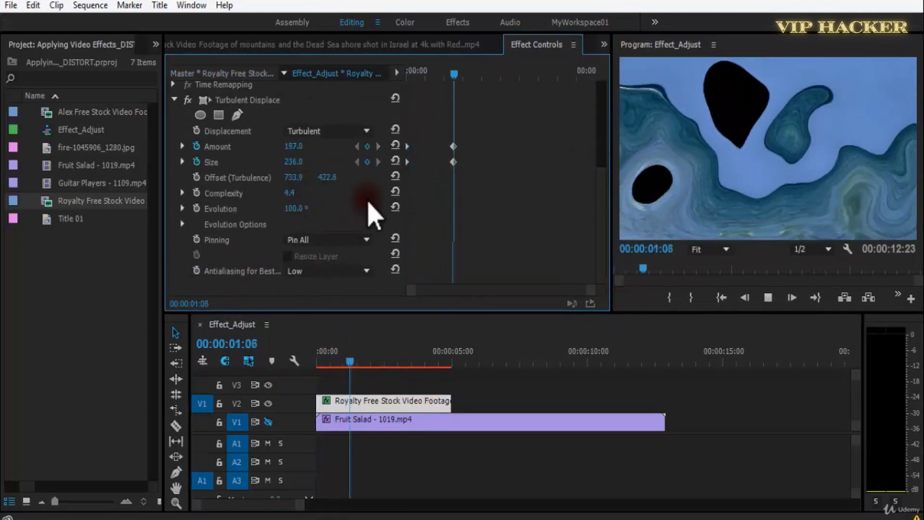
click(418, 70)
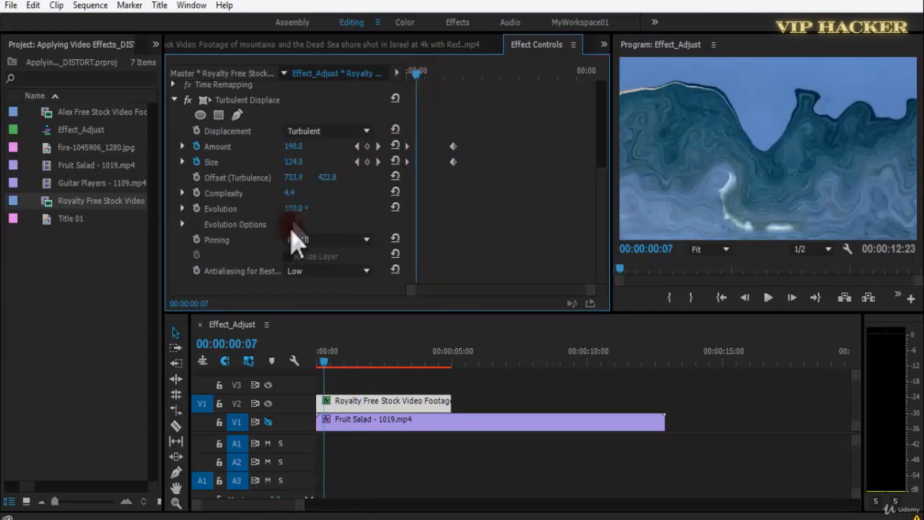
Set the displacement's Evolution to 159°, Complexity to 10 and Offset to 724.9, 521.8, with playback resolution at Full.
drag(313, 209, 218, 219)
drag(309, 208, 393, 214)
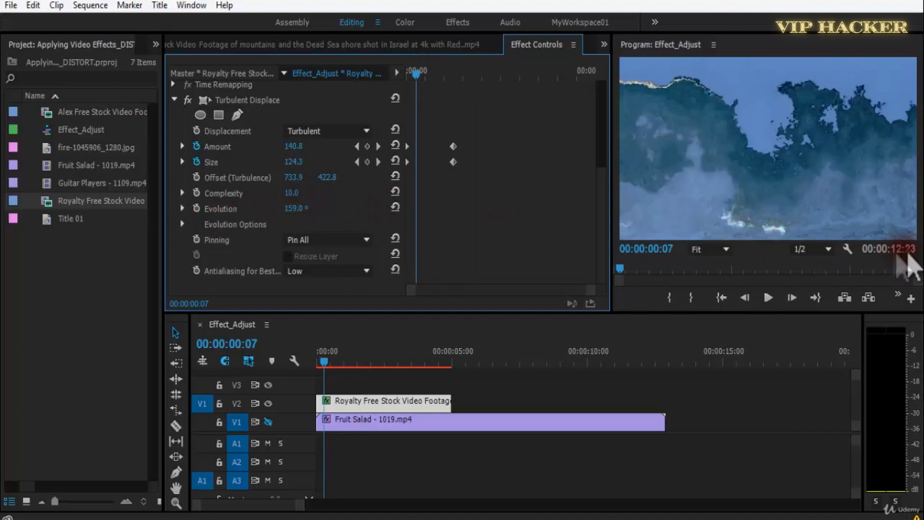
click(828, 249)
click(826, 264)
drag(299, 195, 362, 191)
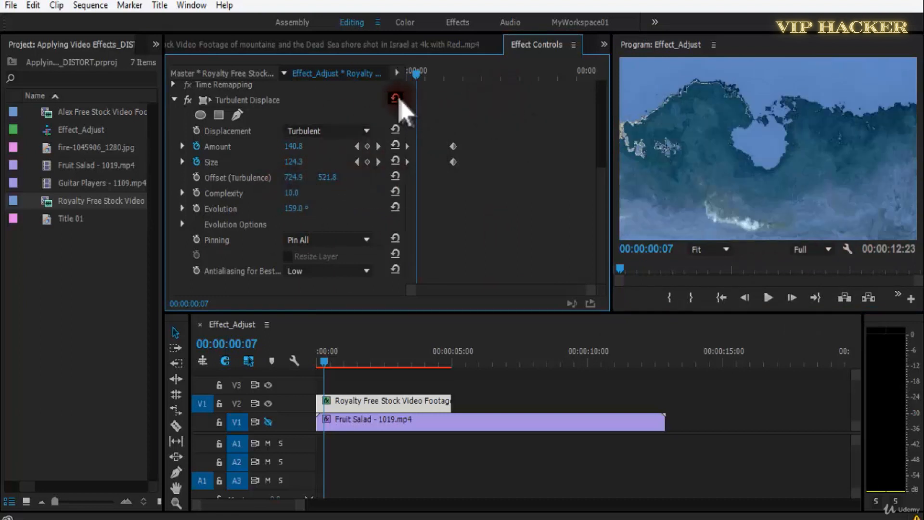
Reset and delete Turbulent Displace on the V2 sea clip, then apply a fresh Turbulent Displace to it.
click(250, 100)
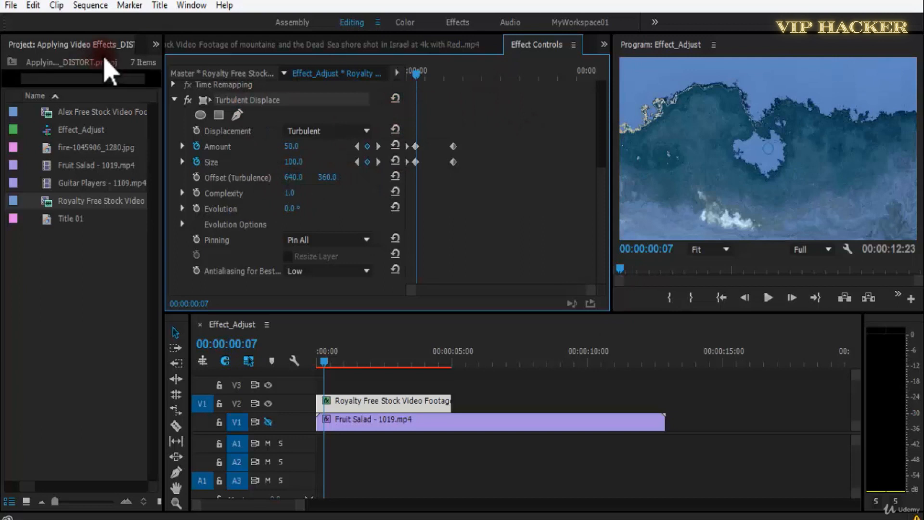
key(Delete)
click(156, 44)
click(145, 79)
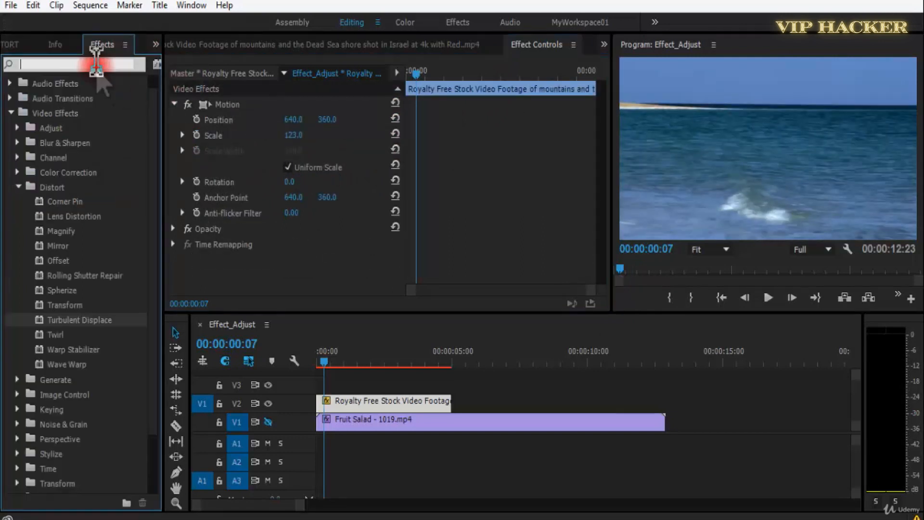
click(90, 321)
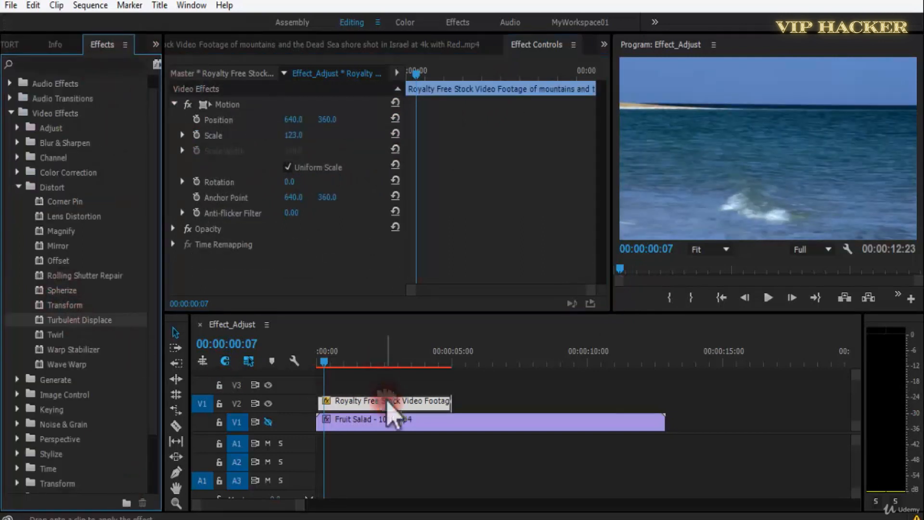
drag(388, 403, 387, 402)
drag(602, 163, 627, 281)
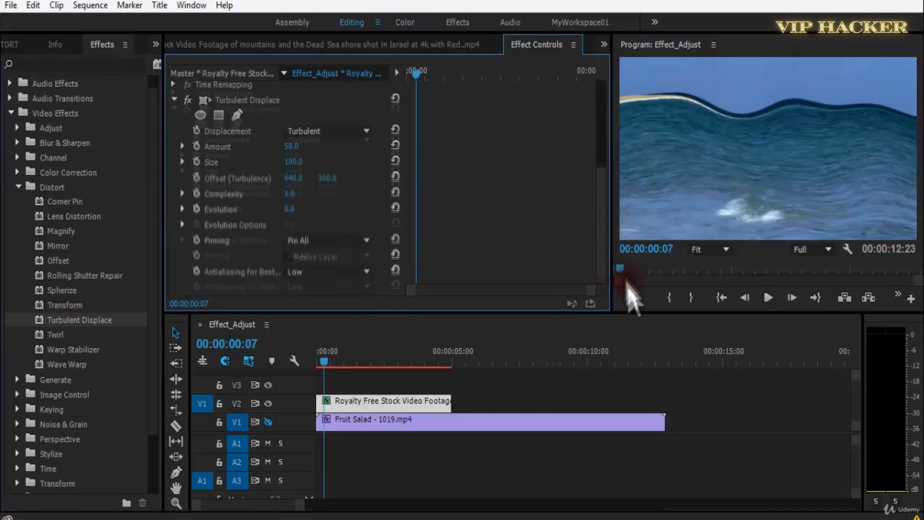
Set Amount to 267, Size to 177, Offset to 1533, 360, Complexity to 5.3 and Evolution to 64°, previewing the clip.
drag(309, 144, 388, 201)
key(space)
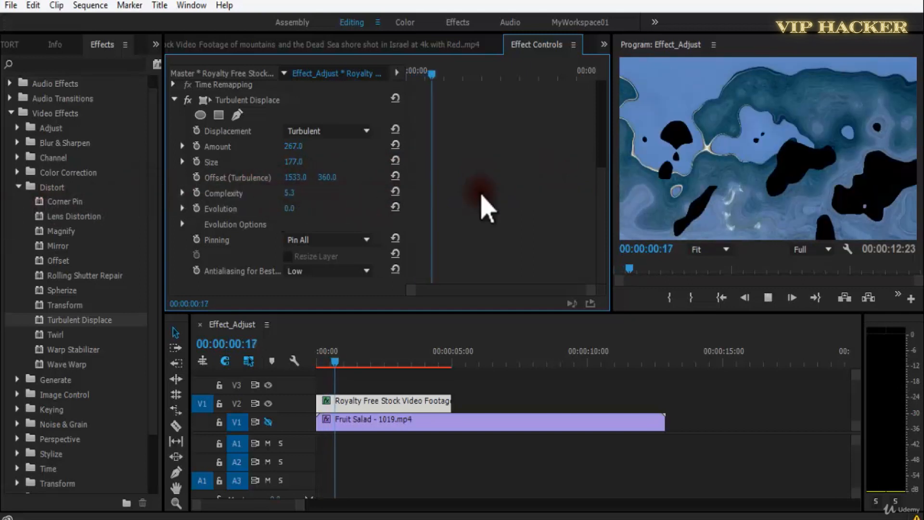
key(space)
drag(289, 208, 309, 211)
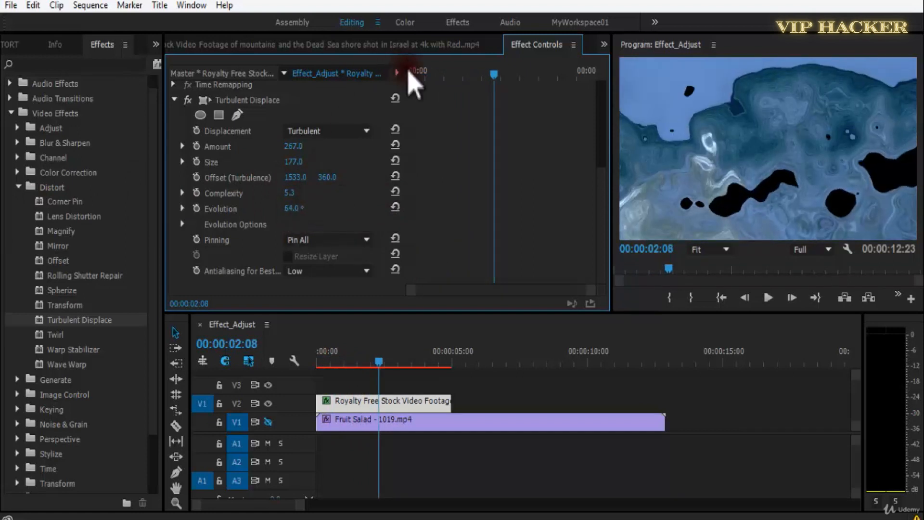
Keyframe Size, Offset, Complexity and Evolution from the clip's start, set the offset to 1533, 509, and save the project.
drag(416, 82, 409, 82)
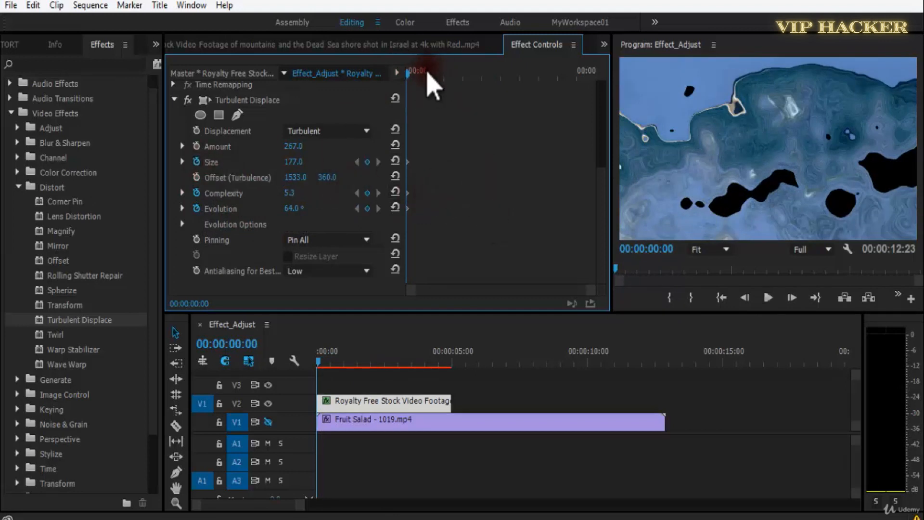
drag(427, 73, 432, 80)
drag(440, 76, 393, 77)
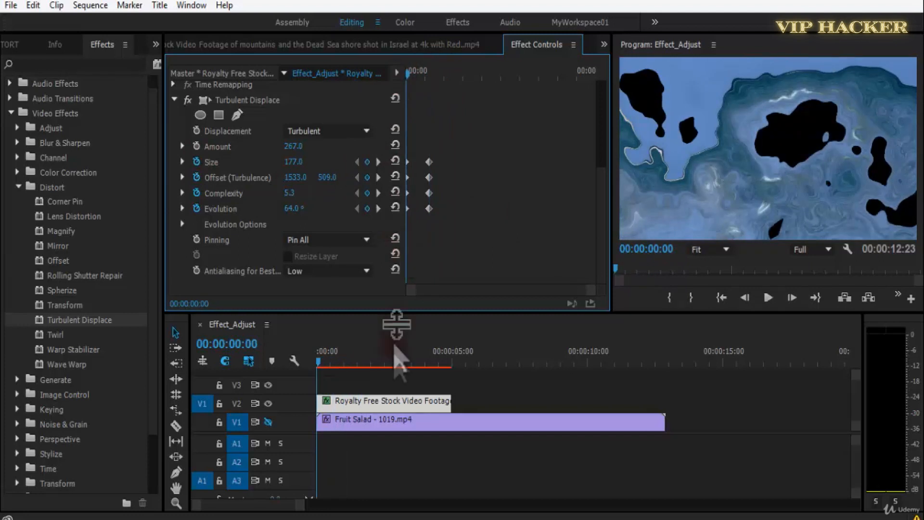
key(ctrl+s)
Delete the sea clip from track V2 and turn track V1's output back on.
click(391, 402)
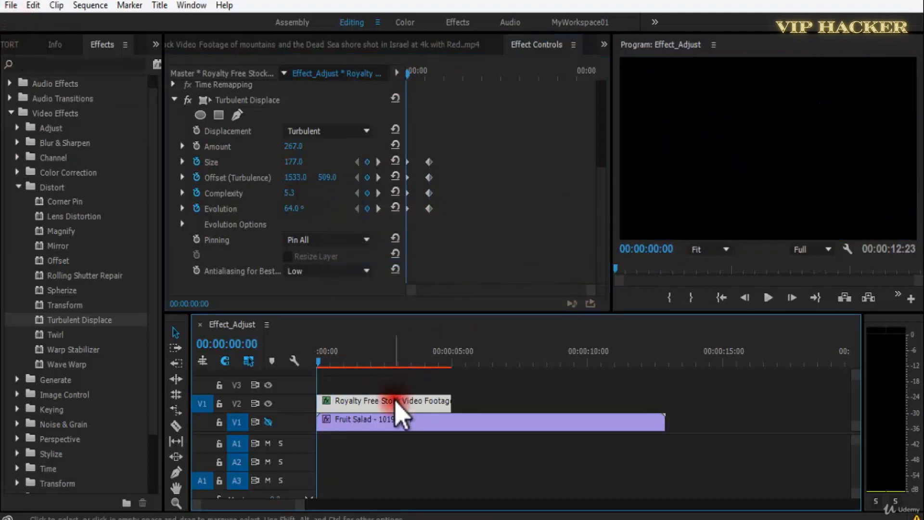
key(Delete)
click(71, 322)
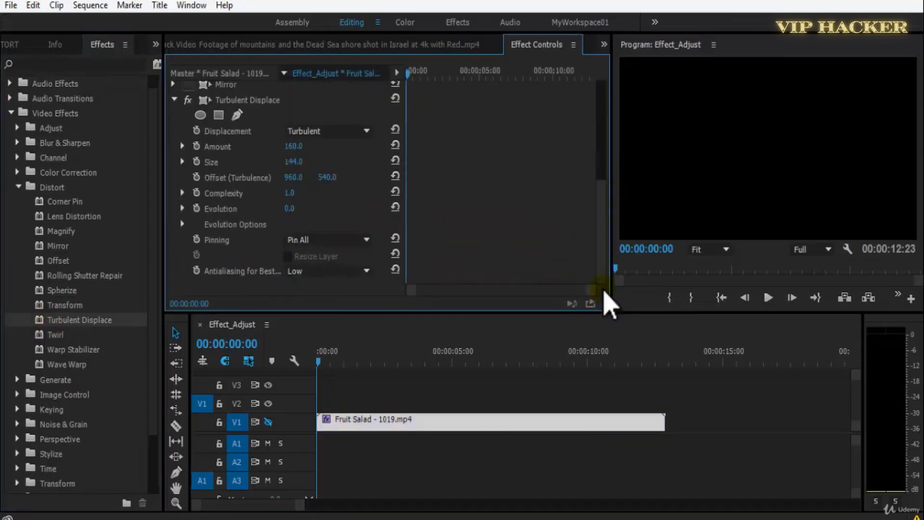
click(268, 422)
Remove Turbulent Displace from the Fruit Salad clip and apply the Twirl effect instead.
click(247, 101)
key(Delete)
drag(50, 342, 368, 435)
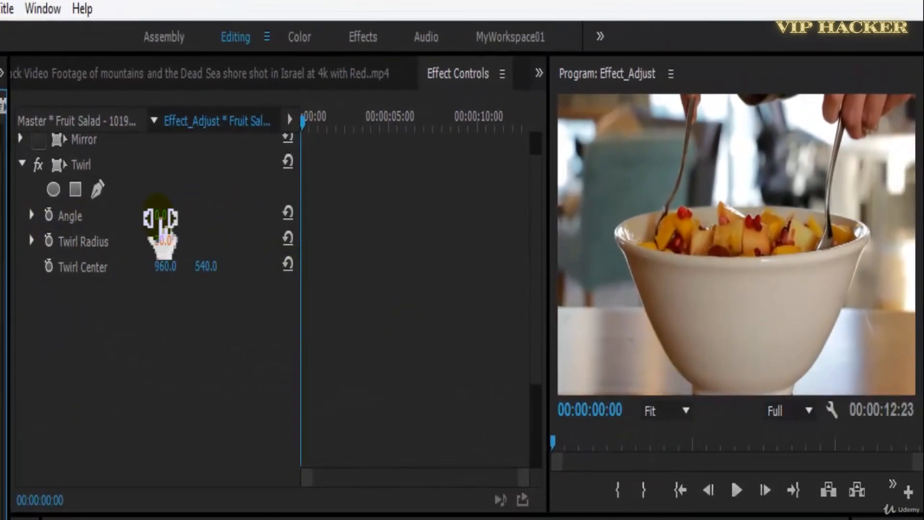
Try larger Twirl angles such as 133°, then set Twirl Radius to 10, Twirl Center to 1448, 540 and Angle to 47°.
drag(160, 222, 214, 216)
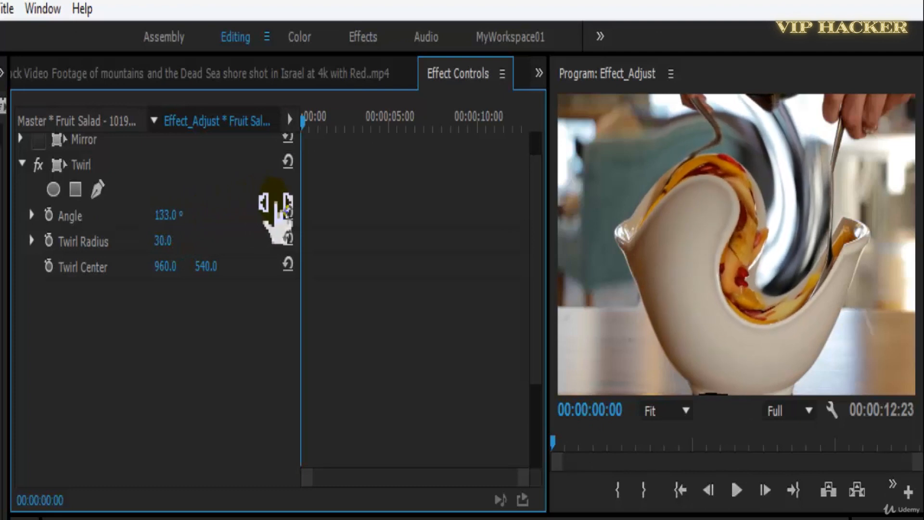
drag(337, 202, 415, 271)
drag(173, 270, 199, 294)
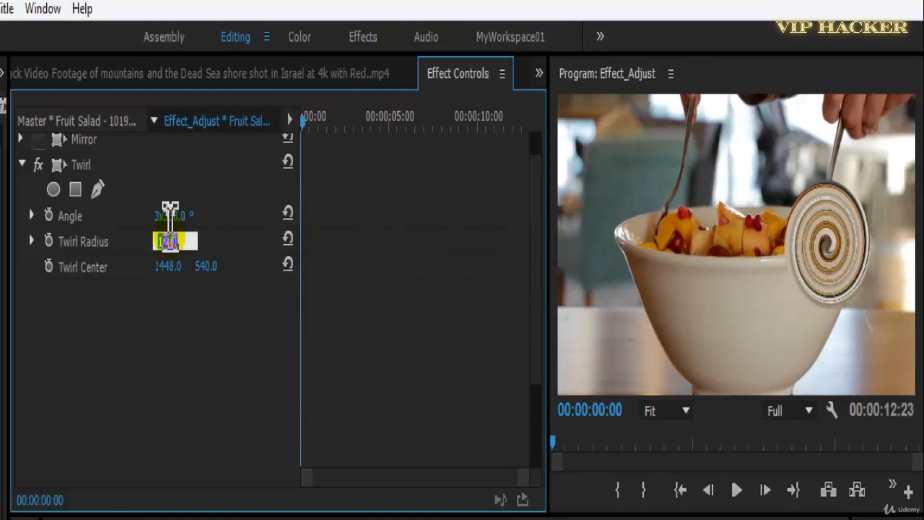
key(Return)
drag(175, 220, 142, 228)
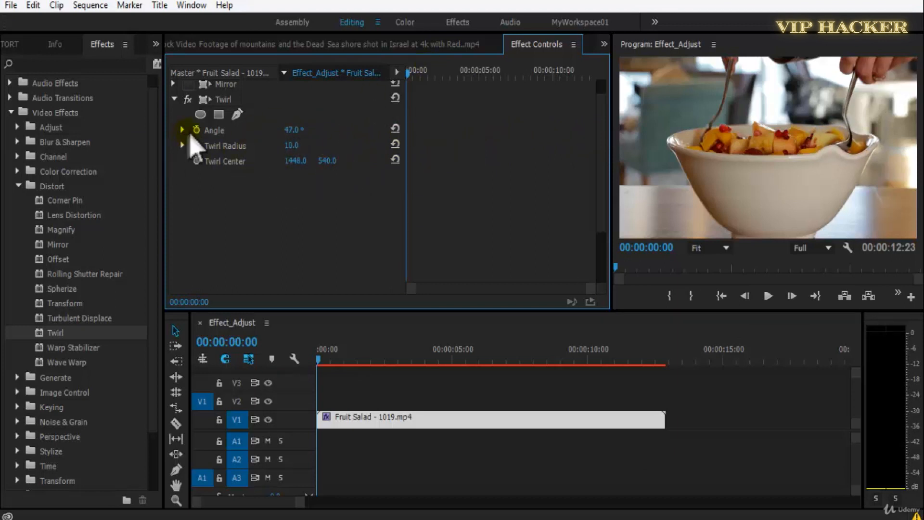
Keyframe the Twirl Angle at the clip's start and at 00:00:01:13.
scroll(337, 193, up, 3)
key(space)
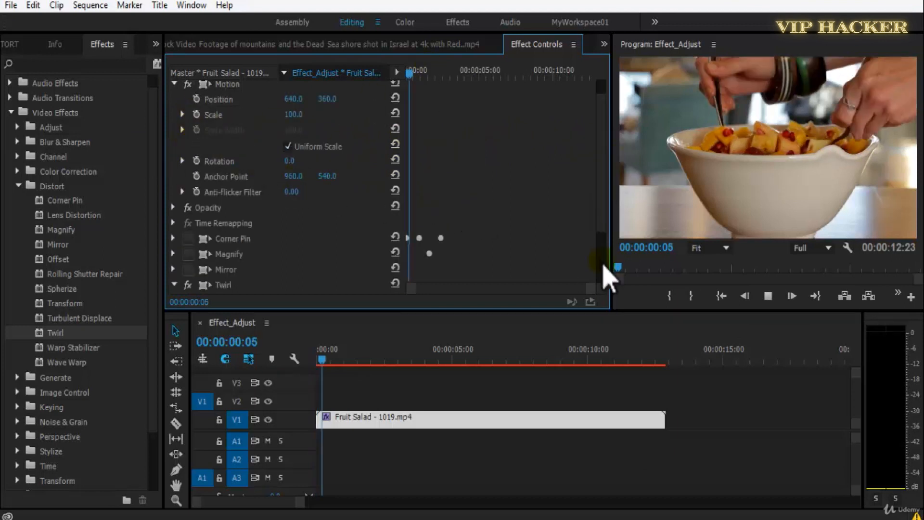
click(367, 238)
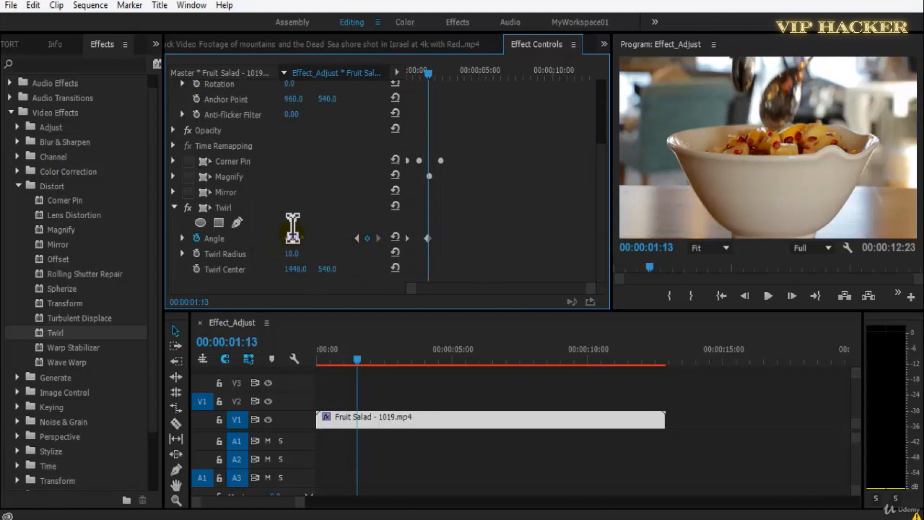
Lower the first Twirl keyframe's Angle to a negative value and play the animation from the start.
key(Home)
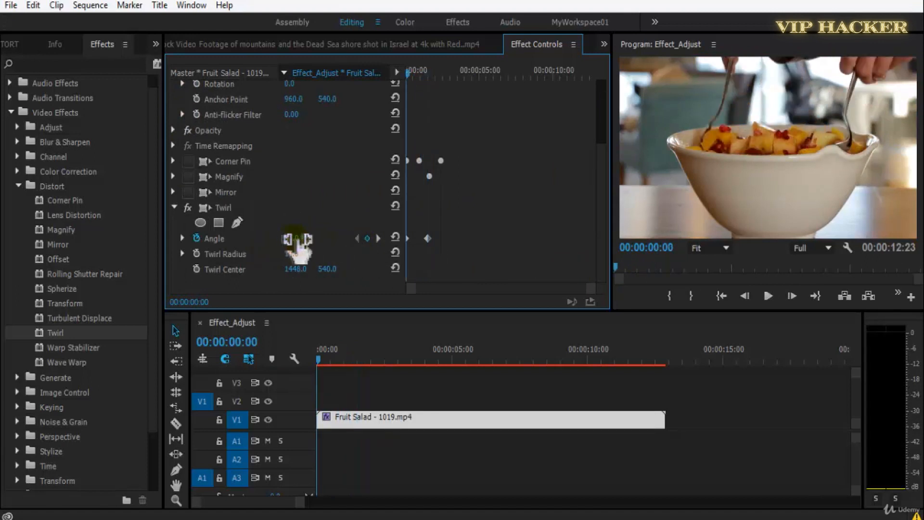
drag(266, 251, 54, 270)
key(space)
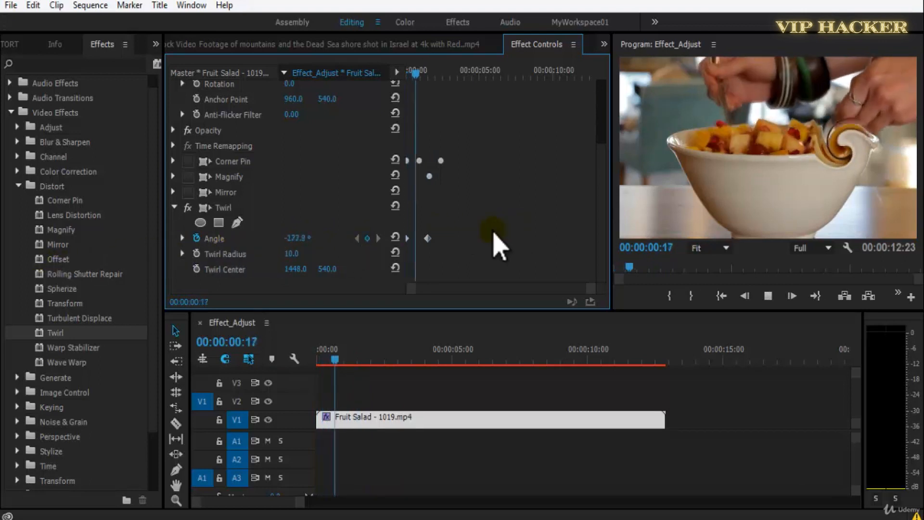
key(space)
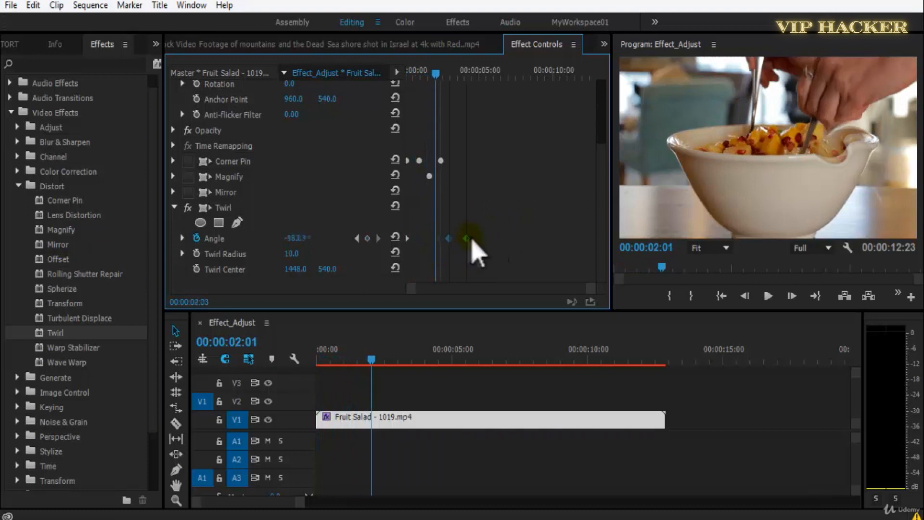
Set the Twirl Radius to 25 on the Fruit Salad clip and play the animation from the start.
key(Home)
key(space)
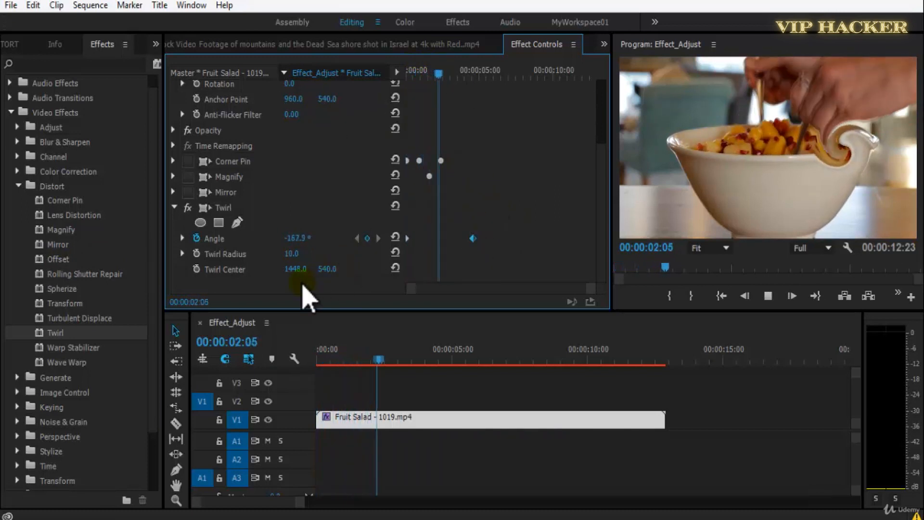
key(space)
drag(296, 256, 310, 264)
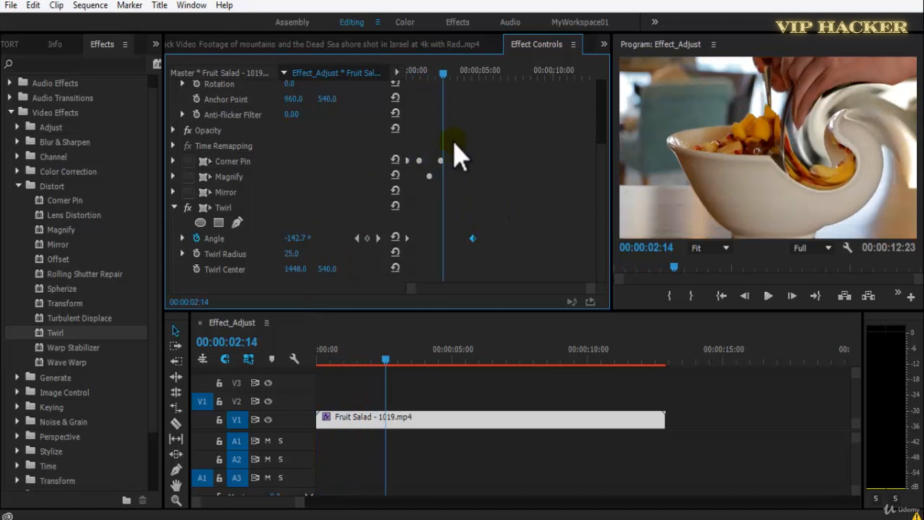
key(space)
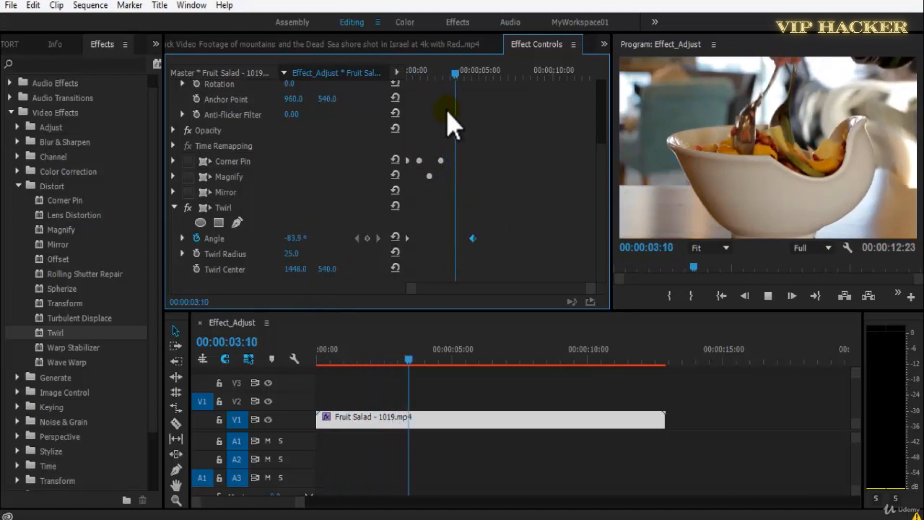
key(Home)
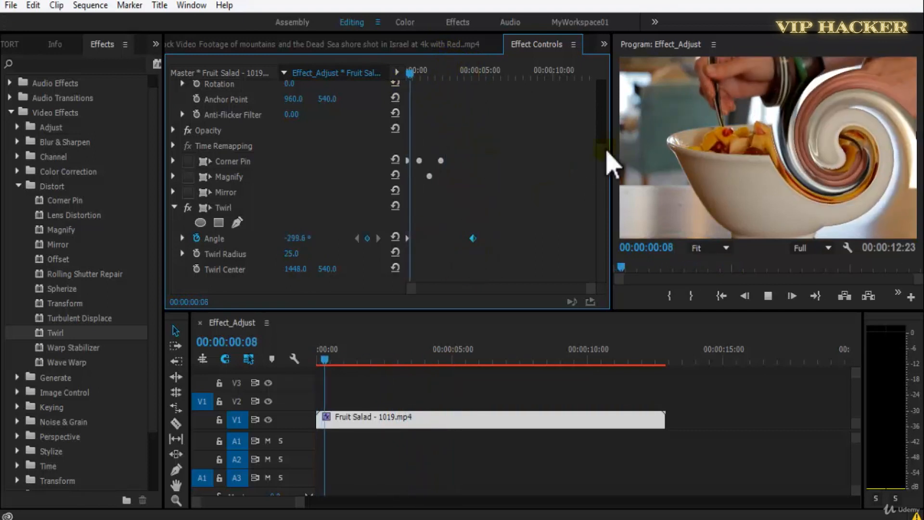
key(space)
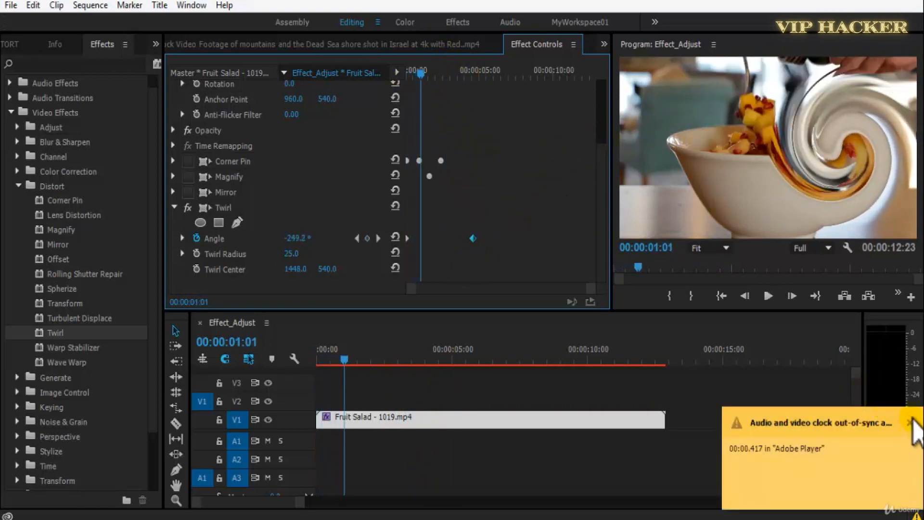
Dismiss the out-of-sync notification, set the program playback resolution to 1/2 and resume playing the Twirl animation.
click(909, 423)
click(826, 248)
click(824, 284)
click(518, 203)
key(space)
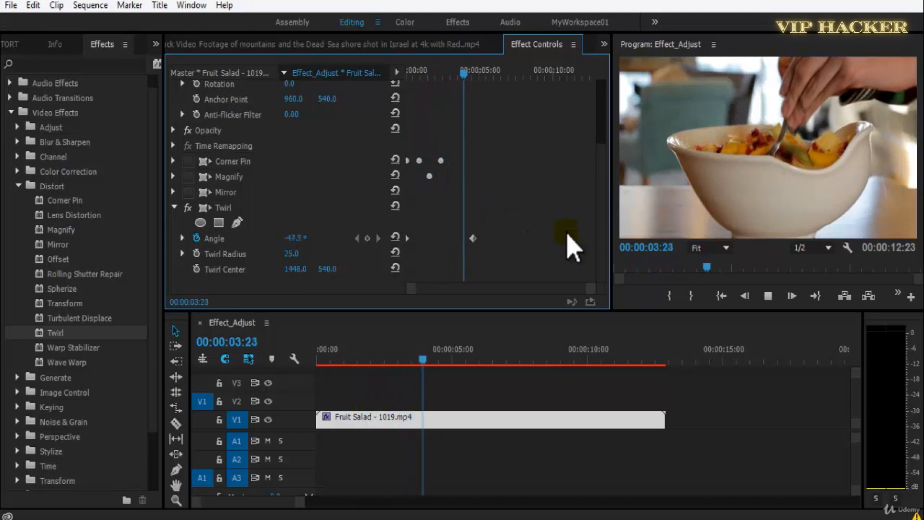
Remove Twirl from the Fruit Salad clip and apply the Warp Stabilizer effect instead.
click(225, 207)
key(Delete)
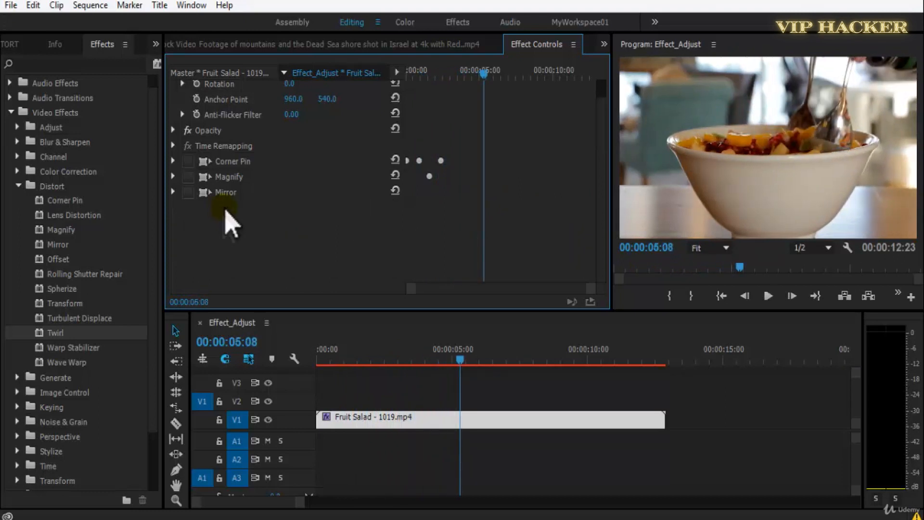
drag(105, 350, 384, 417)
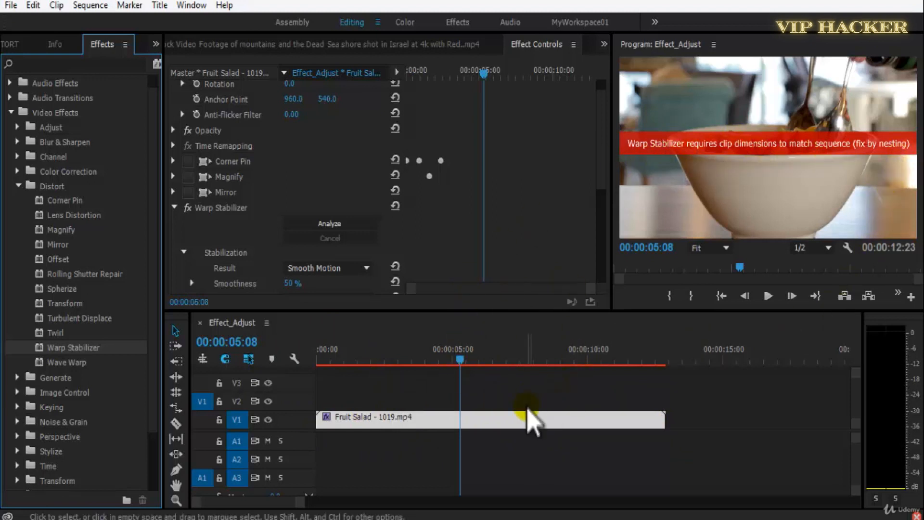
Check the properties of the Effect_Adjust sequence and the Fruit Salad source clip.
click(13, 44)
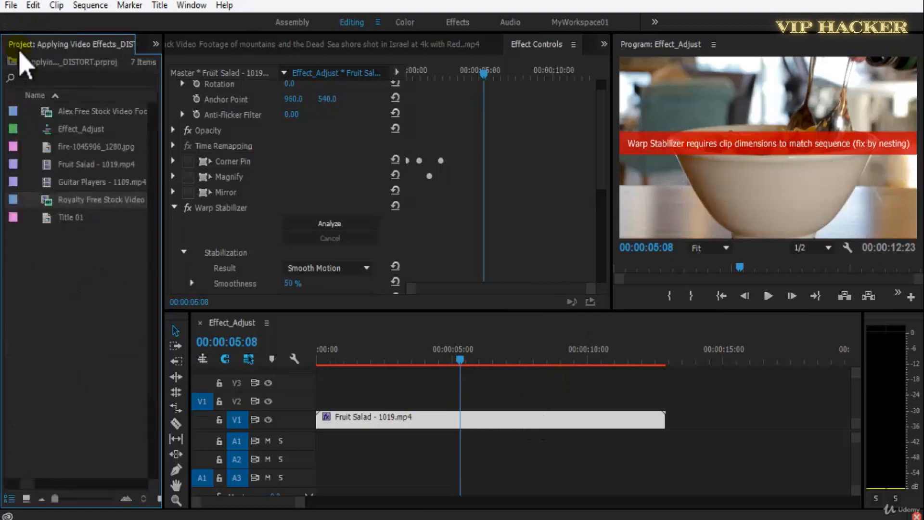
right_click(51, 129)
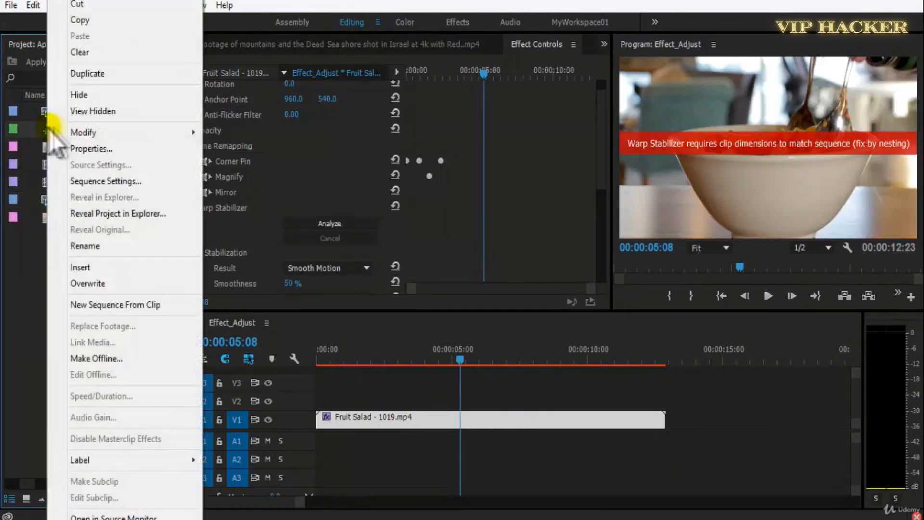
click(106, 151)
drag(271, 180, 295, 180)
click(660, 123)
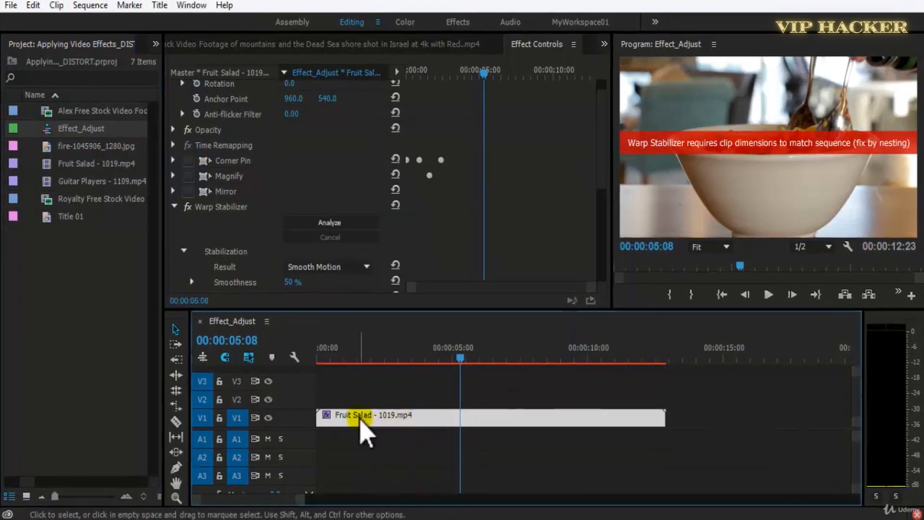
right_click(48, 165)
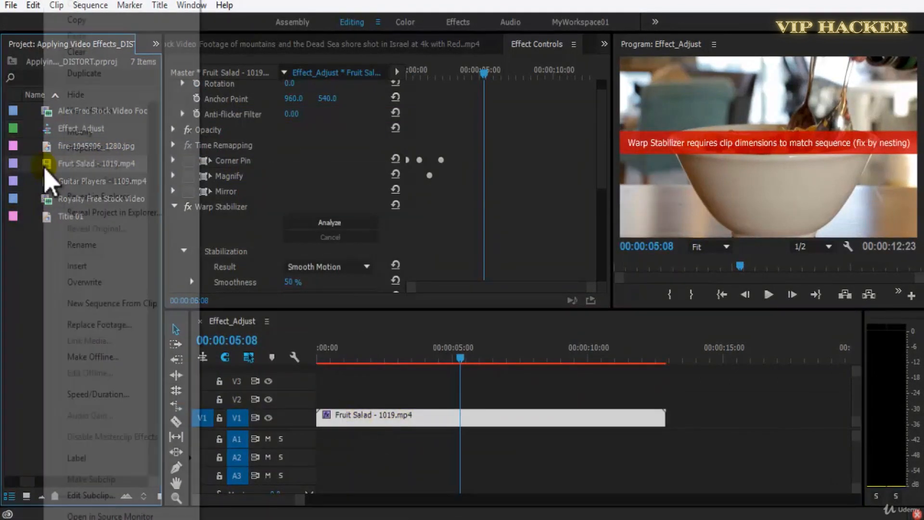
click(76, 149)
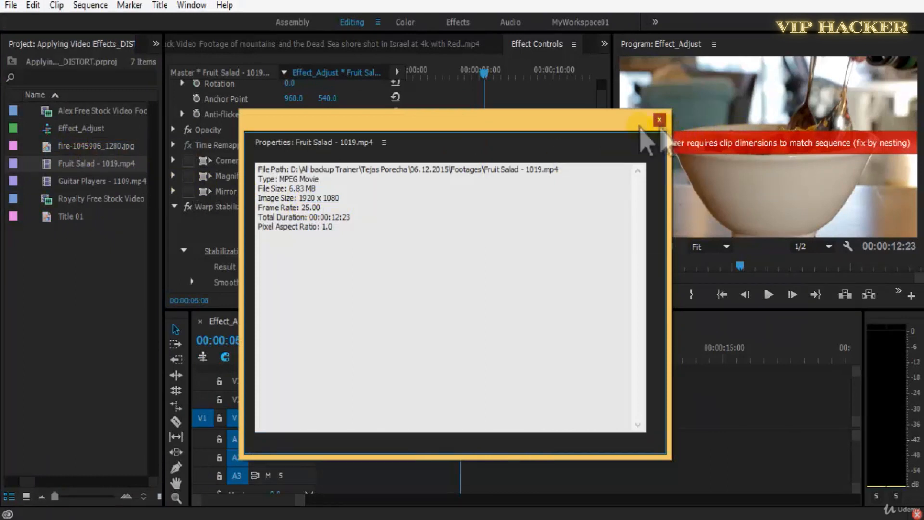
click(660, 120)
Check the image size in the properties of the Guitar Players - 1109.mp4 clip.
right_click(67, 181)
click(86, 147)
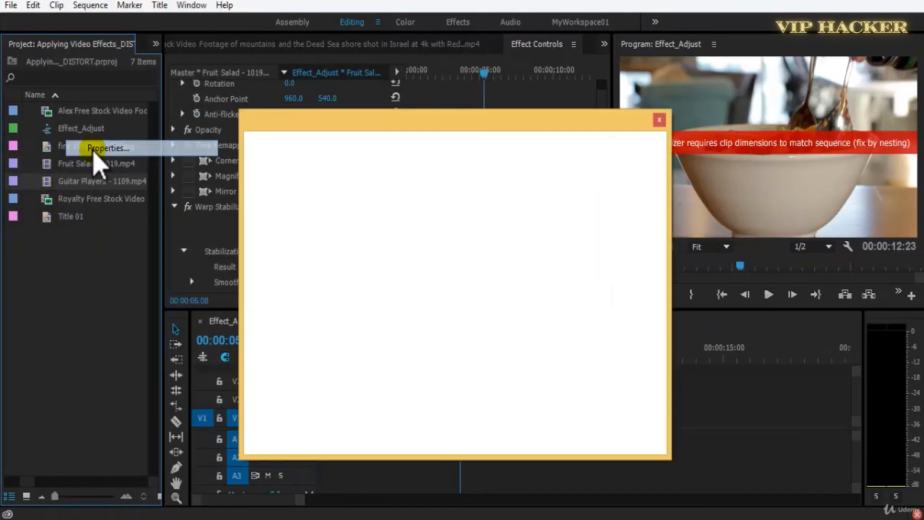
drag(301, 207, 335, 198)
click(341, 197)
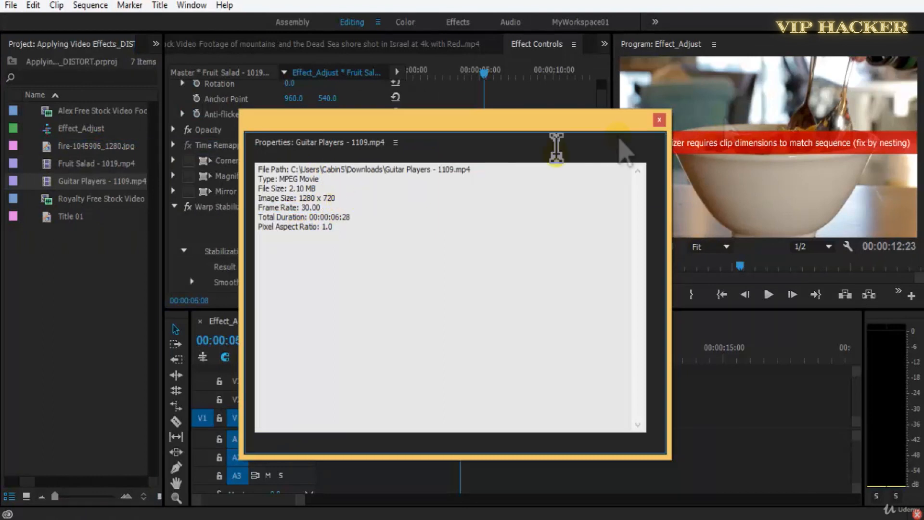
click(659, 120)
Replace the Fruit Salad clip with Guitar Players - 1109.mp4 at the start of V1, changing the sequence settings to match.
click(357, 418)
key(Delete)
drag(58, 183, 320, 433)
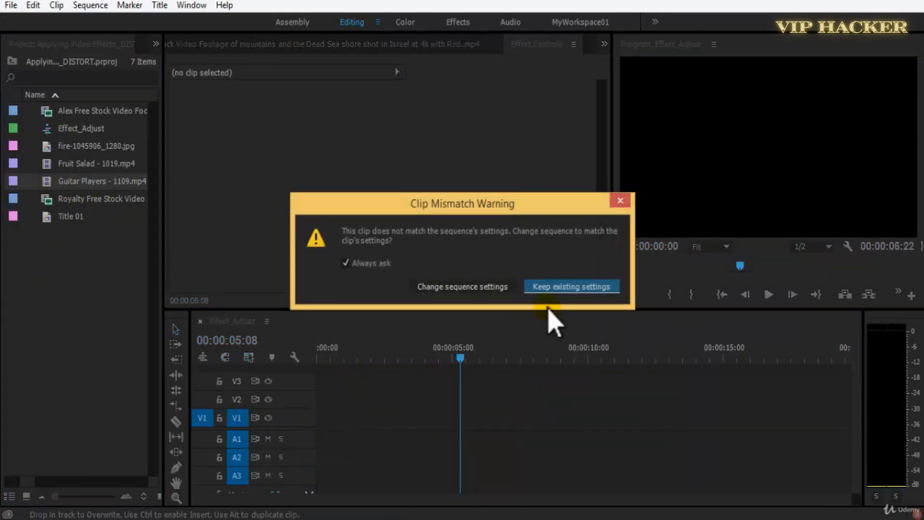
click(484, 287)
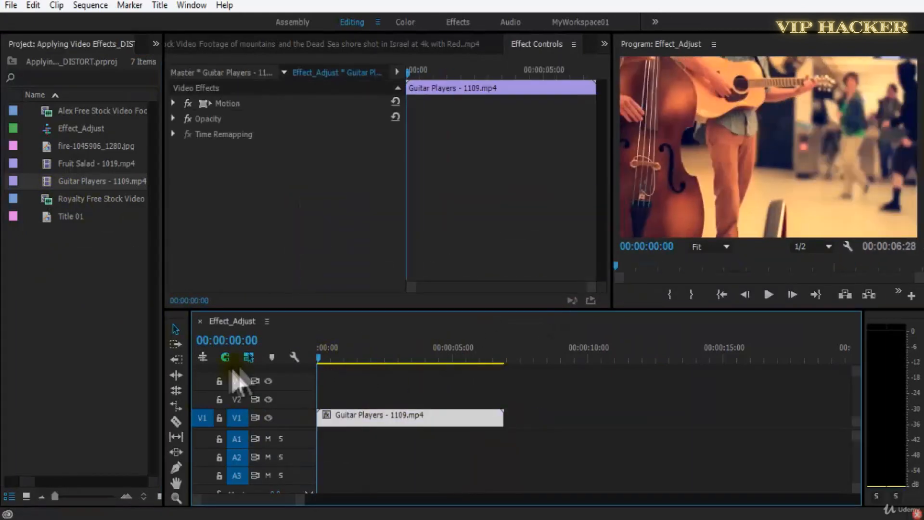
Apply the Warp Stabilizer effect from the Distort group to the Guitar Players clip.
click(155, 44)
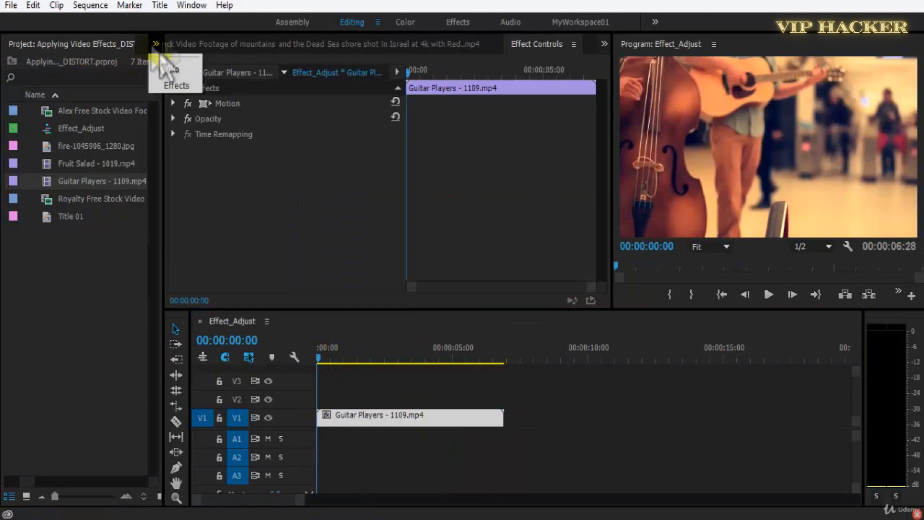
click(177, 86)
drag(89, 352, 342, 431)
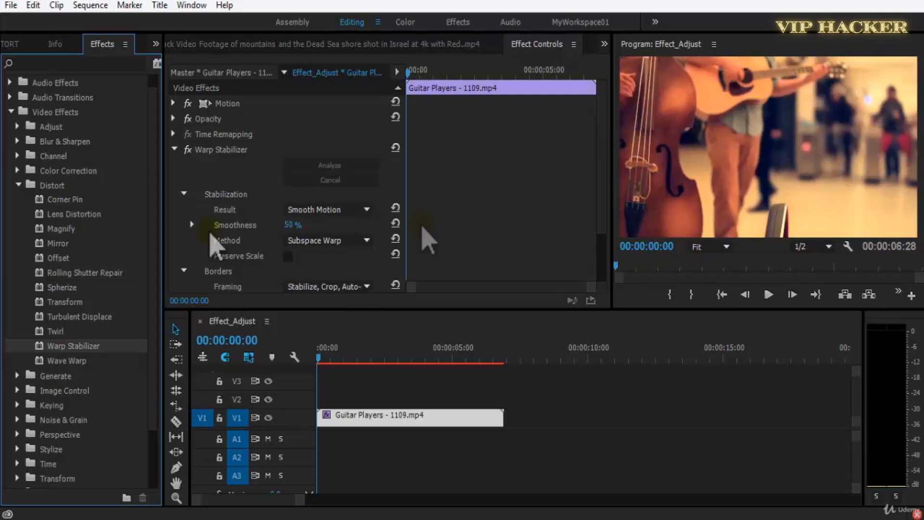
Play the Guitar Players clip with Warp Stabilizer applied and save the project.
key(space)
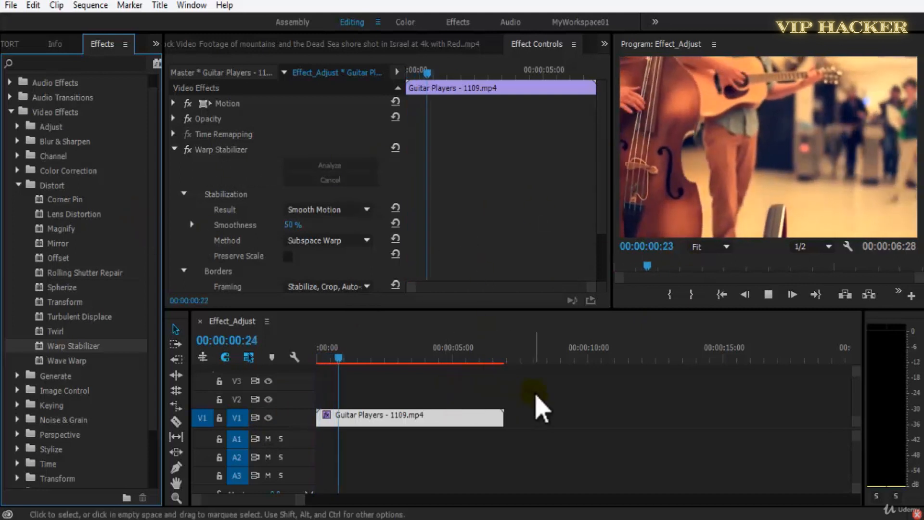
key(ctrl+s)
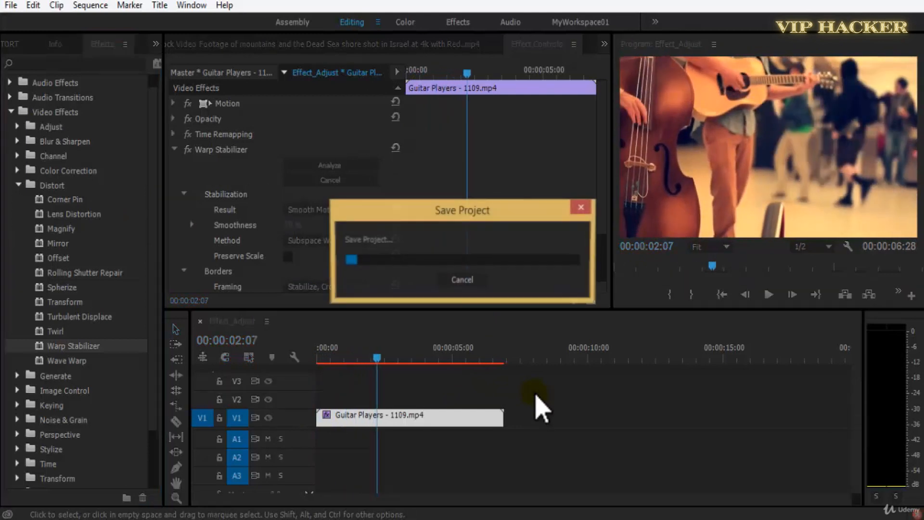
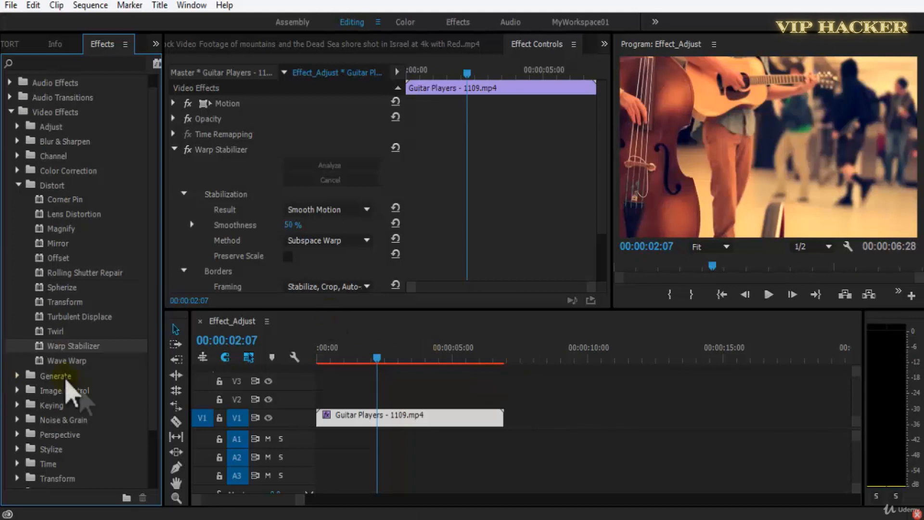
Play the Guitar Players clip again from near its beginning and look through the Warp Stabilizer settings.
drag(377, 358, 320, 356)
key(space)
key(space)
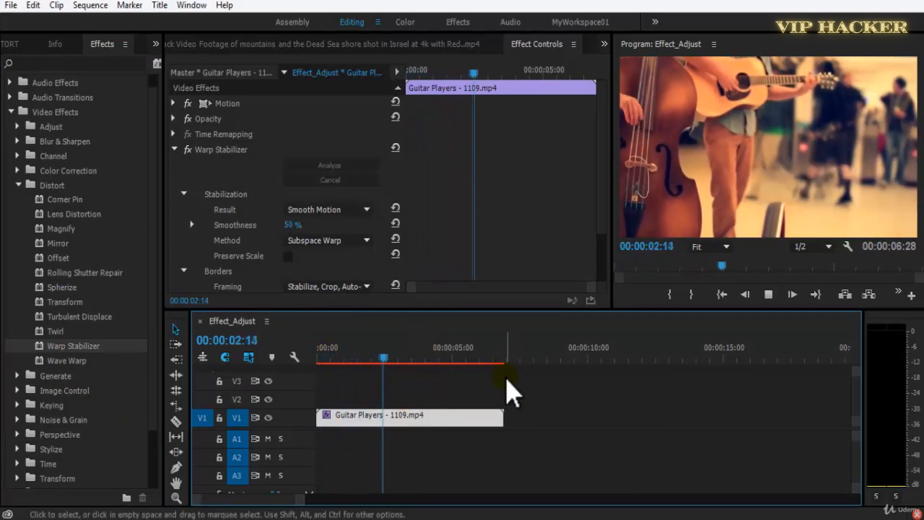
key(space)
scroll(604, 226, down, 3)
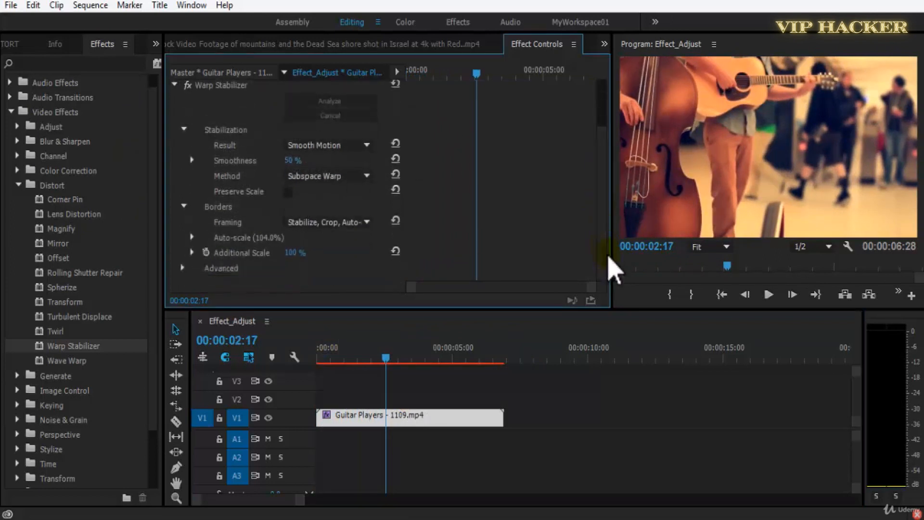
scroll(601, 212, up, 3)
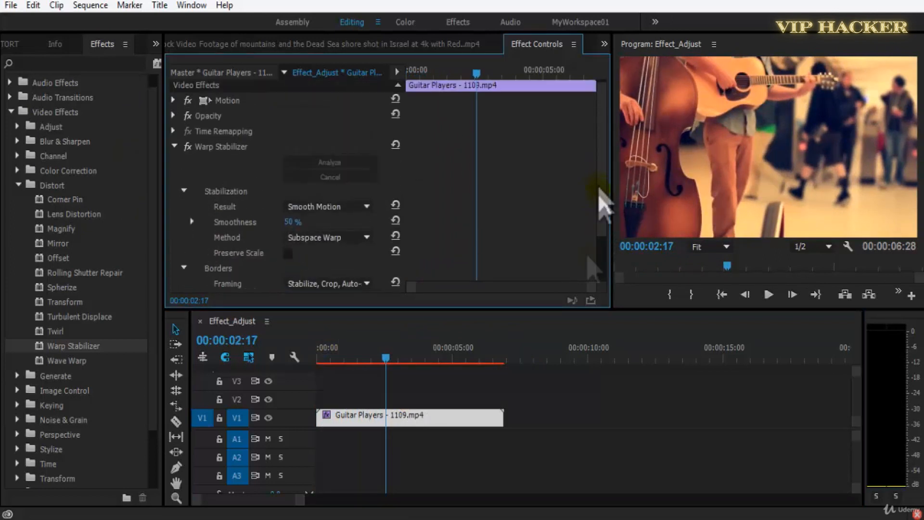
click(346, 362)
key(space)
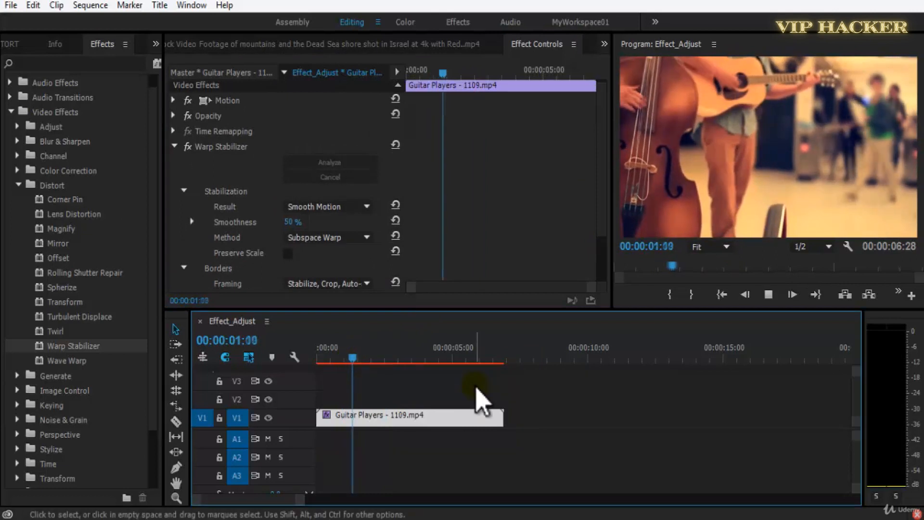
key(space)
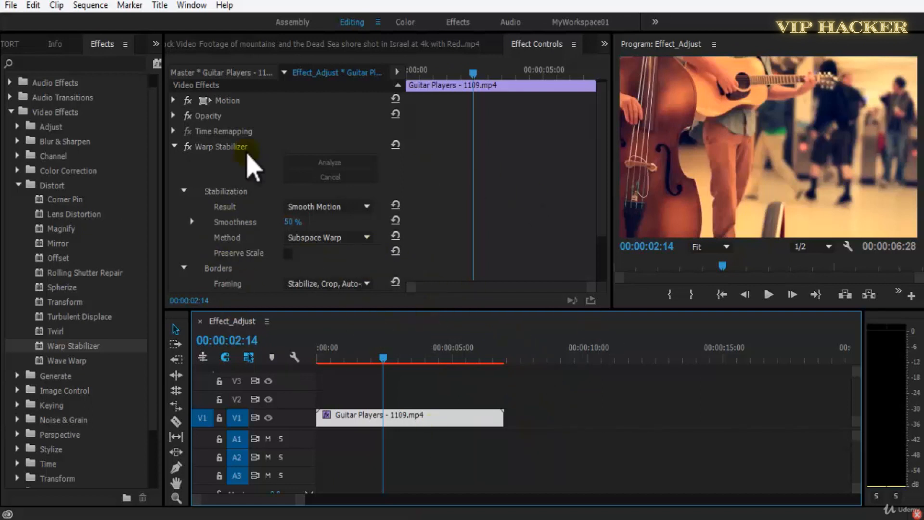
Remove Warp Stabilizer from the Guitar Players clip and apply the Wave Warp effect from the Distort group instead.
click(252, 148)
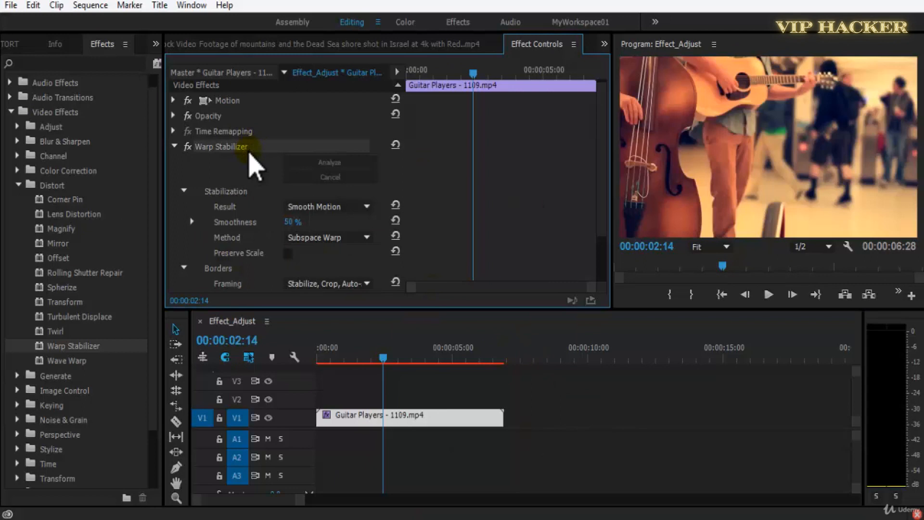
key(Delete)
click(74, 362)
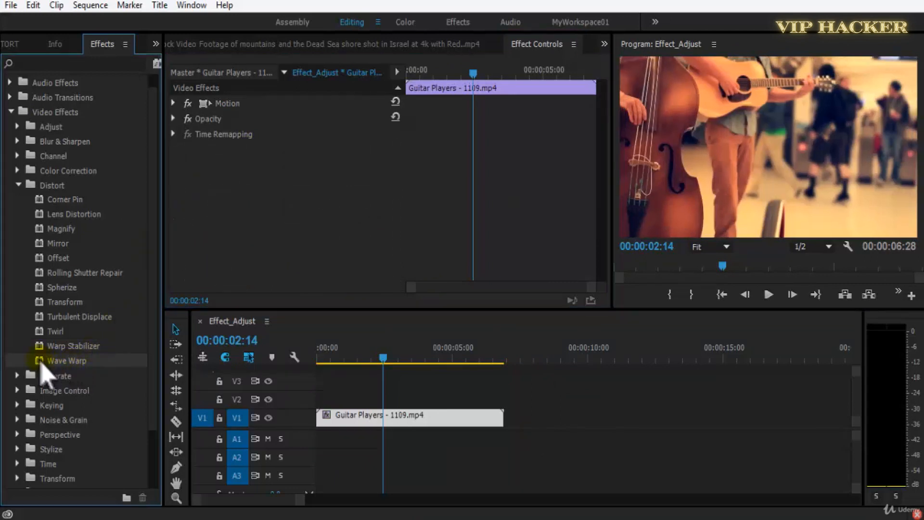
drag(41, 366, 438, 423)
click(600, 193)
drag(600, 191, 613, 259)
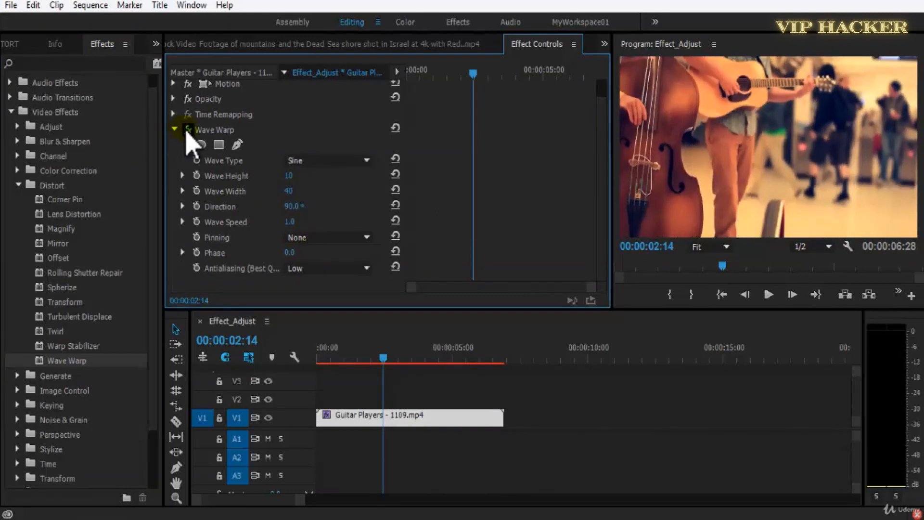
Play the Guitar Players clip, restarting from the beginning, to preview the default Wave Warp effect.
key(space)
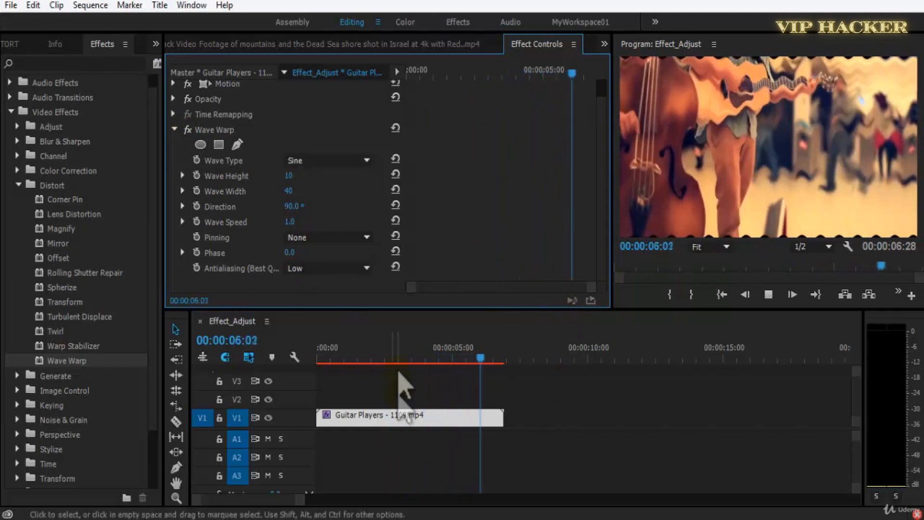
drag(373, 358, 299, 365)
key(space)
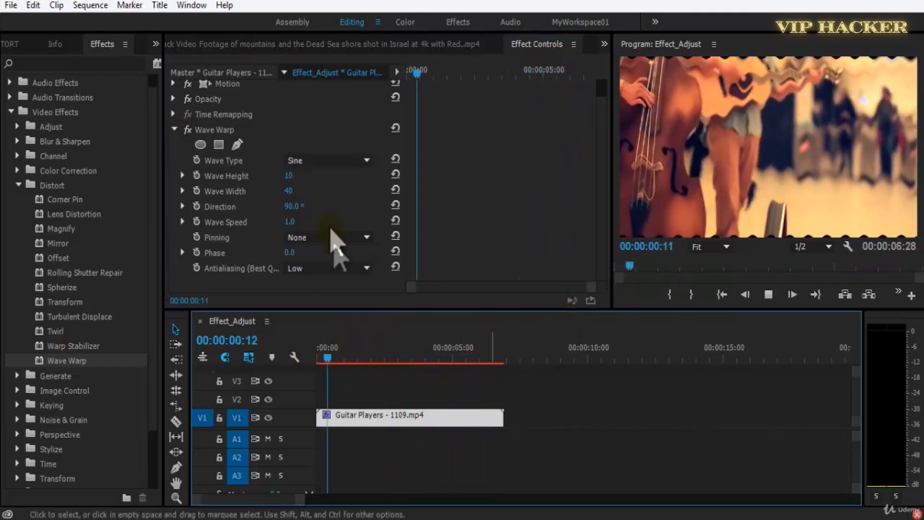
key(space)
Try Wave Warp with a Wave Height of 50, and try the Square and Triangle wave types.
drag(292, 179, 303, 177)
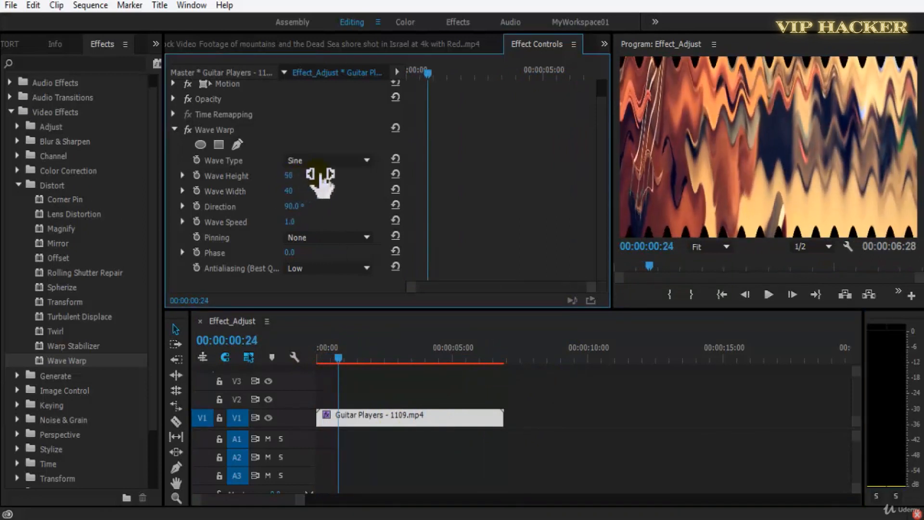
key(space)
click(321, 163)
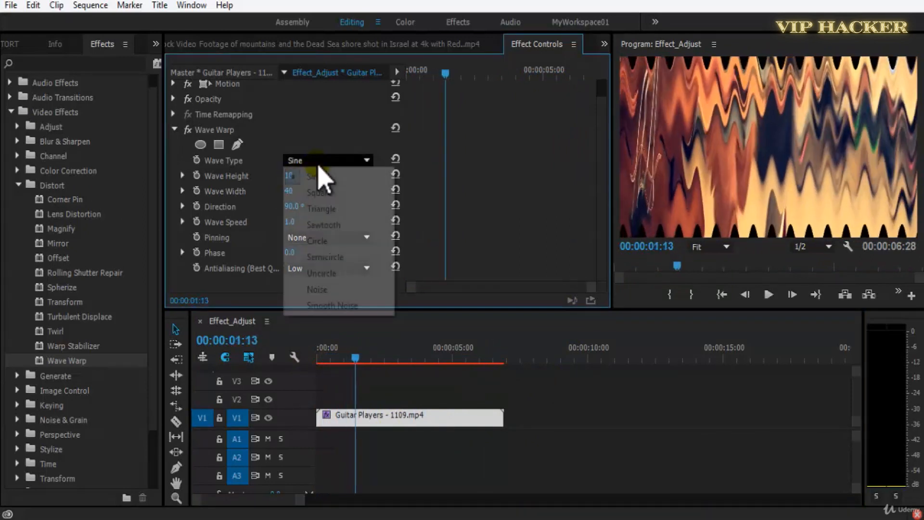
click(334, 194)
click(337, 160)
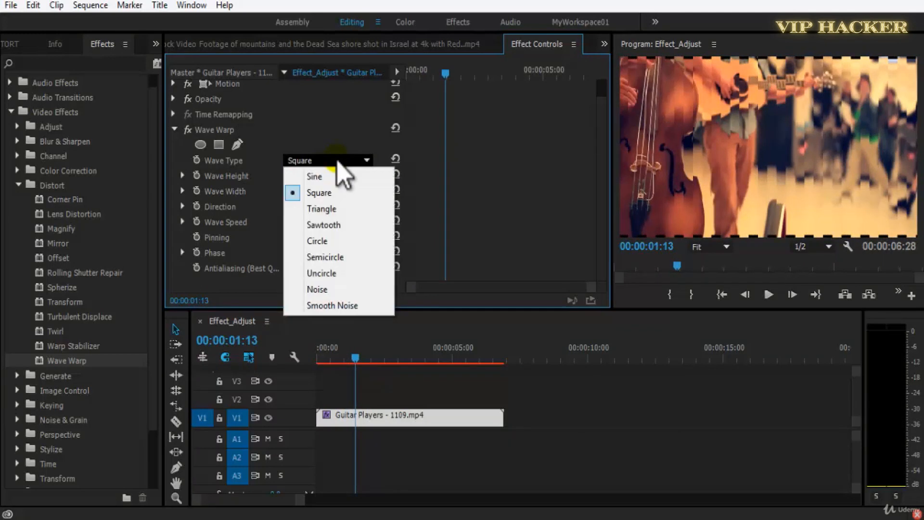
click(343, 209)
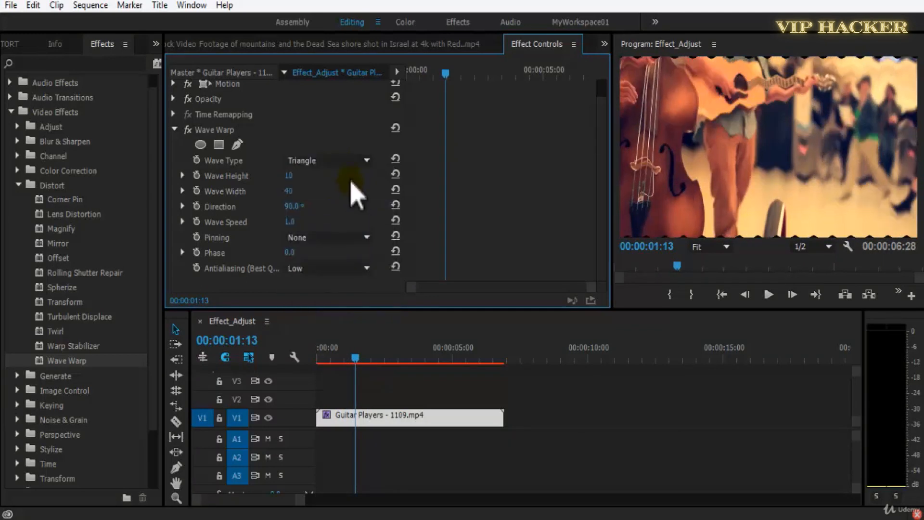
Try the Sawtooth and Circle wave types of Wave Warp, playing the clip with each.
click(357, 164)
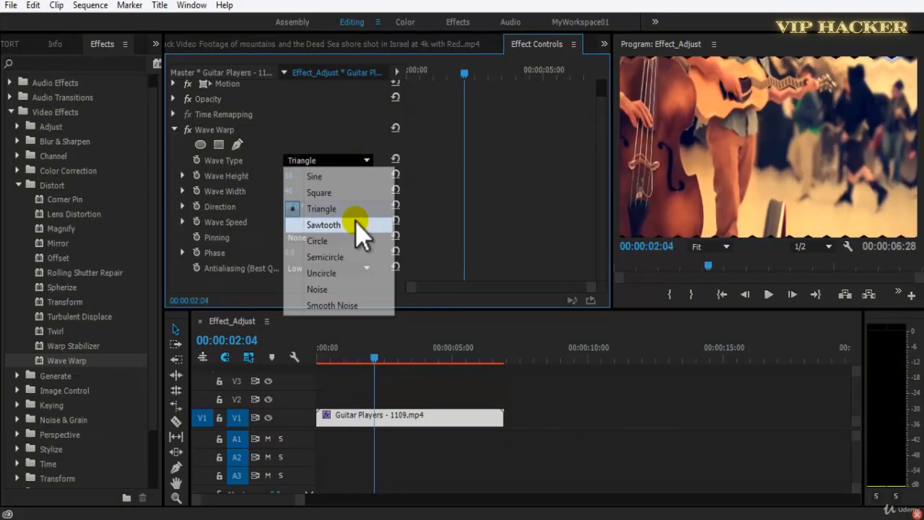
click(362, 224)
key(space)
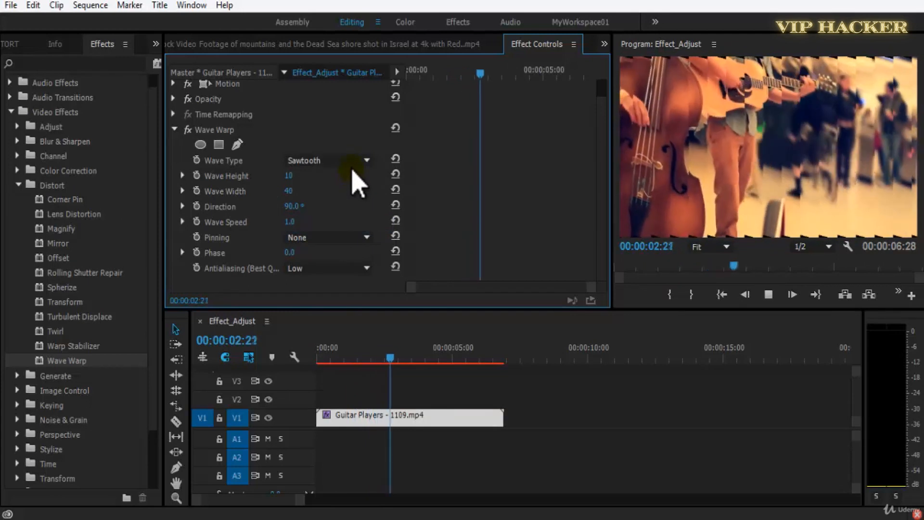
key(space)
click(352, 167)
click(355, 242)
key(space)
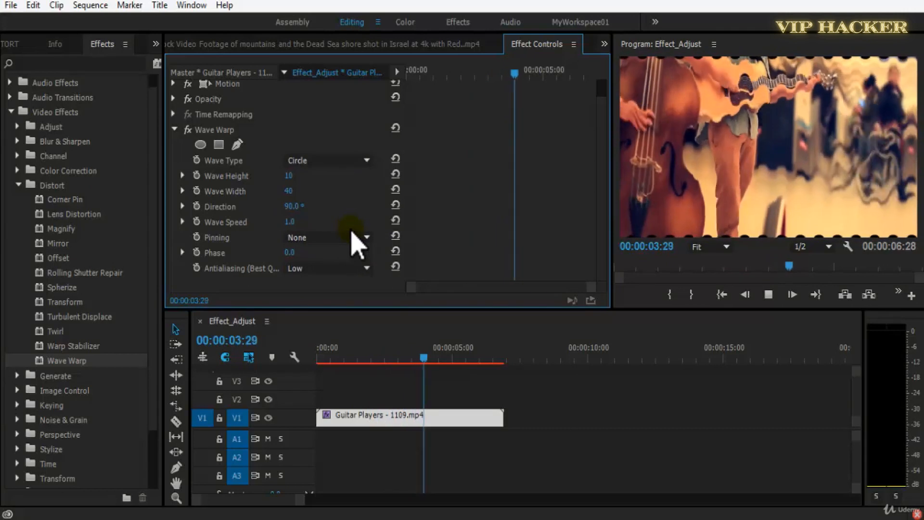
key(space)
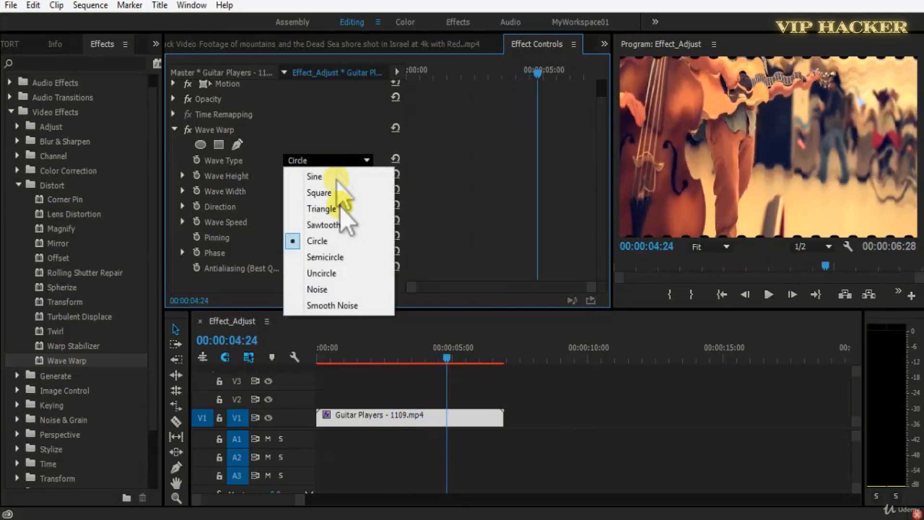
Try the Semicircle, Uncircle, Noise and Smooth Noise wave types of Wave Warp on the clip.
click(341, 257)
click(337, 159)
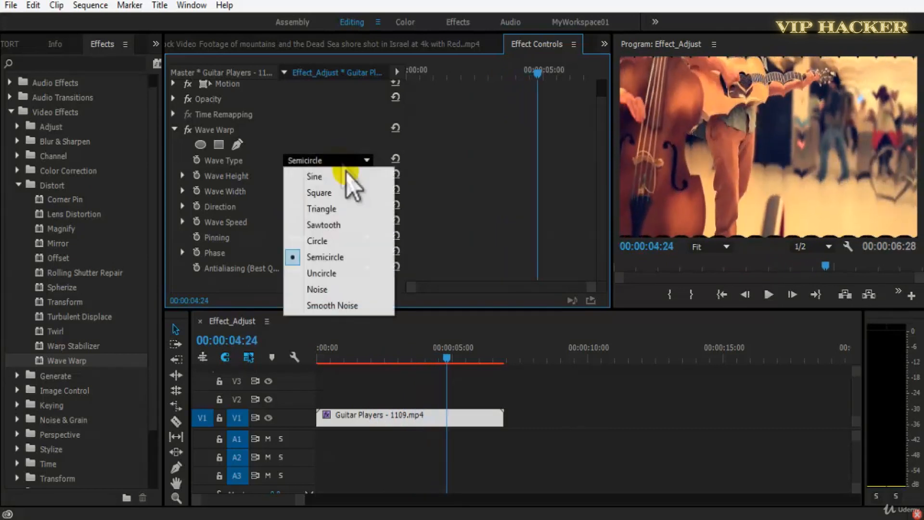
click(362, 269)
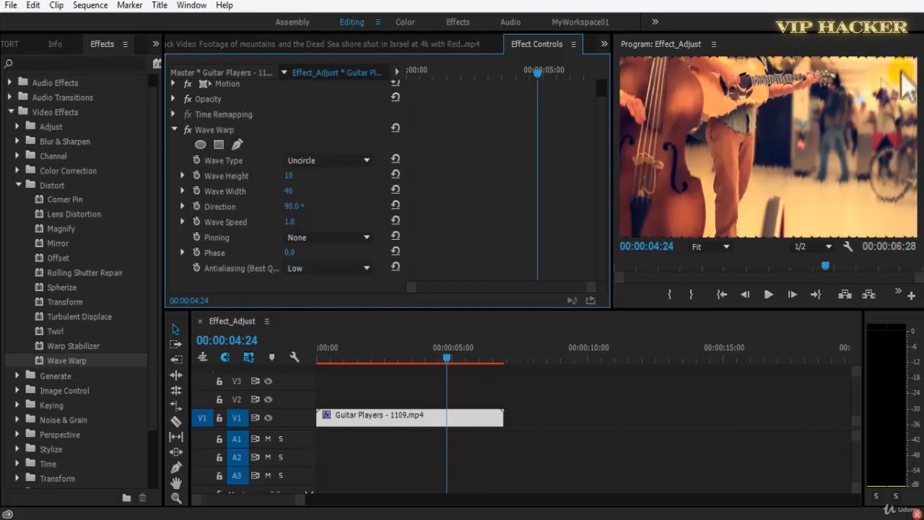
click(358, 161)
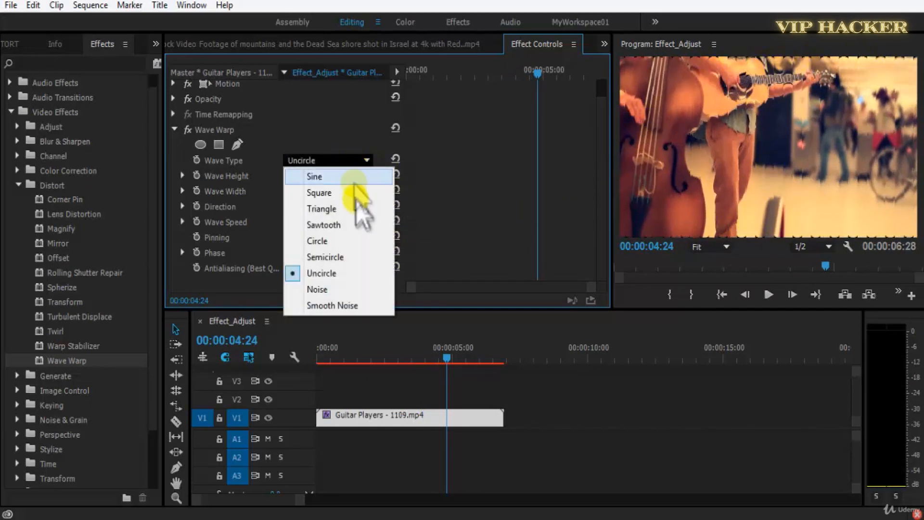
click(366, 290)
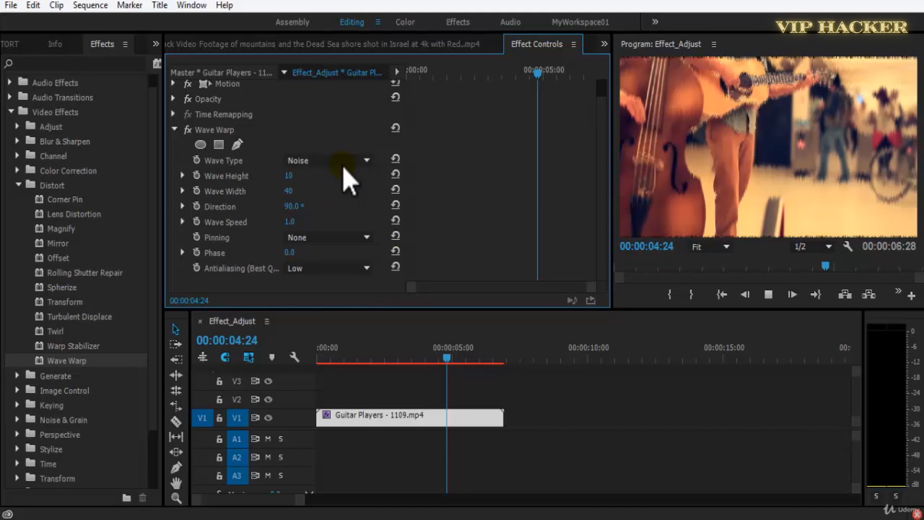
click(344, 162)
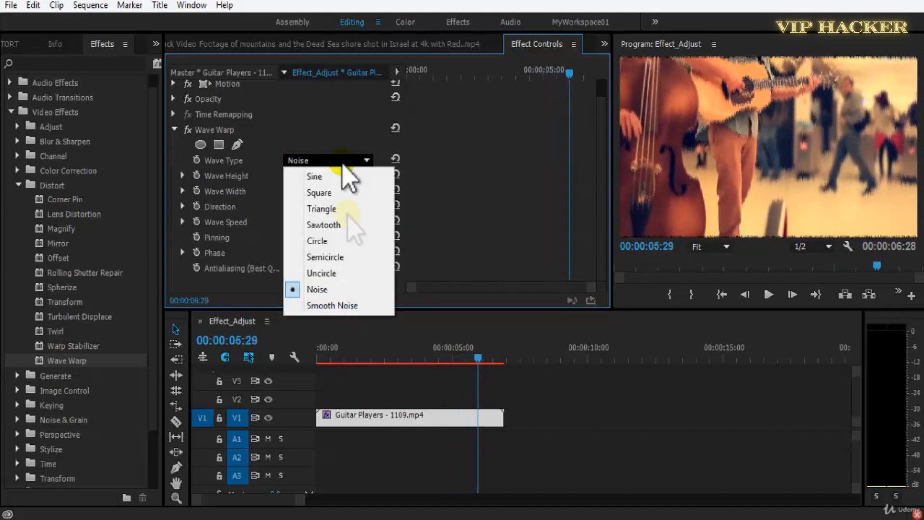
click(345, 306)
key(space)
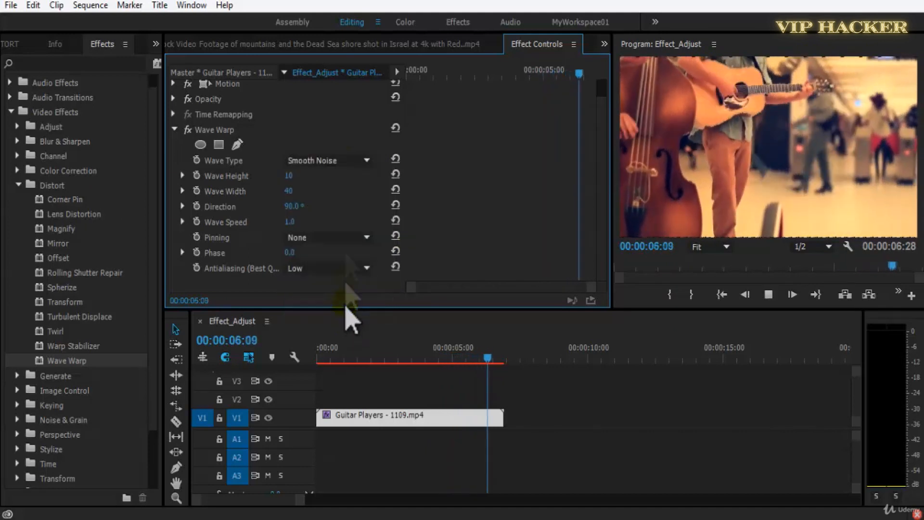
Set Wave Warp to the Circle type with Wave Height 22 and Wave Width 164, and play the clip from its start.
click(344, 161)
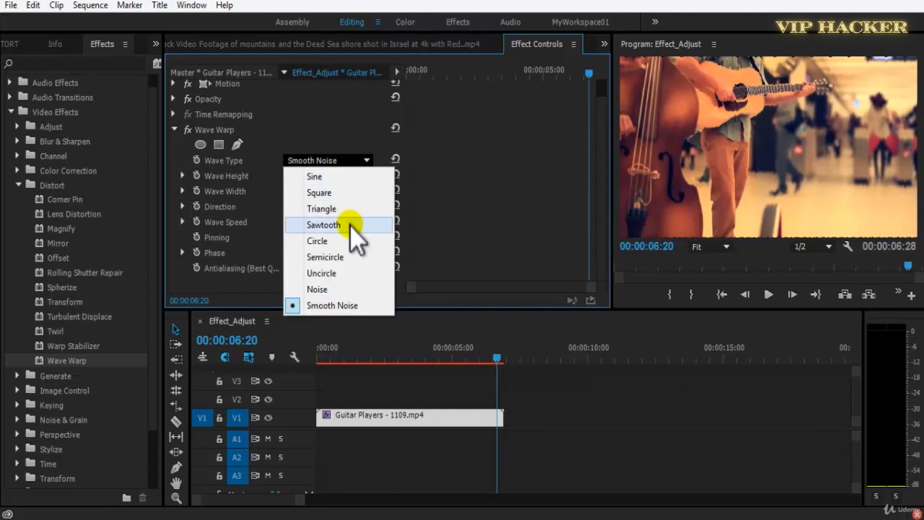
click(351, 241)
click(308, 357)
drag(289, 176, 308, 176)
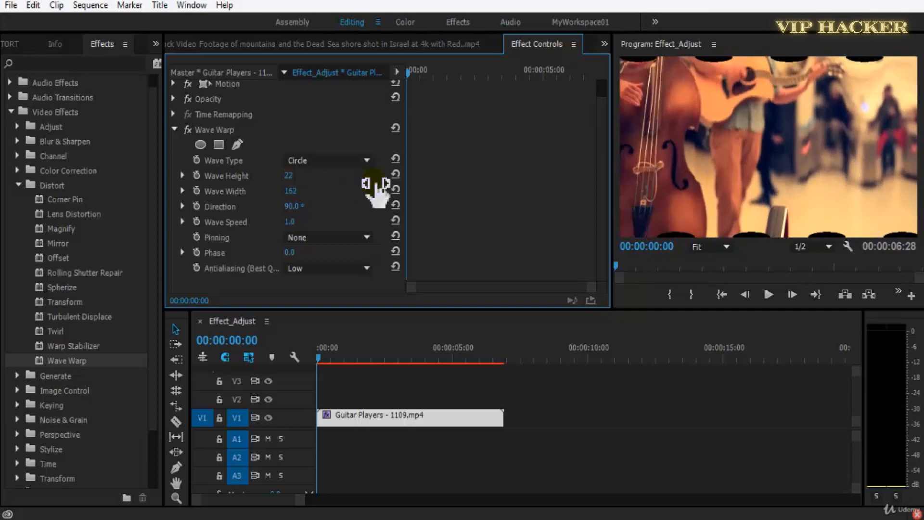
key(space)
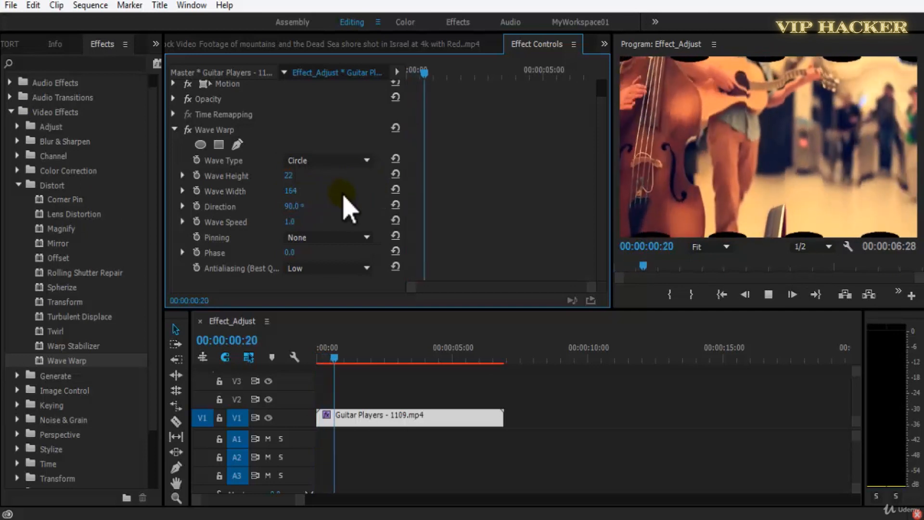
Set the Wave Warp Direction to 120° and Wave Speed to 0.5, previewing the clip between changes.
key(space)
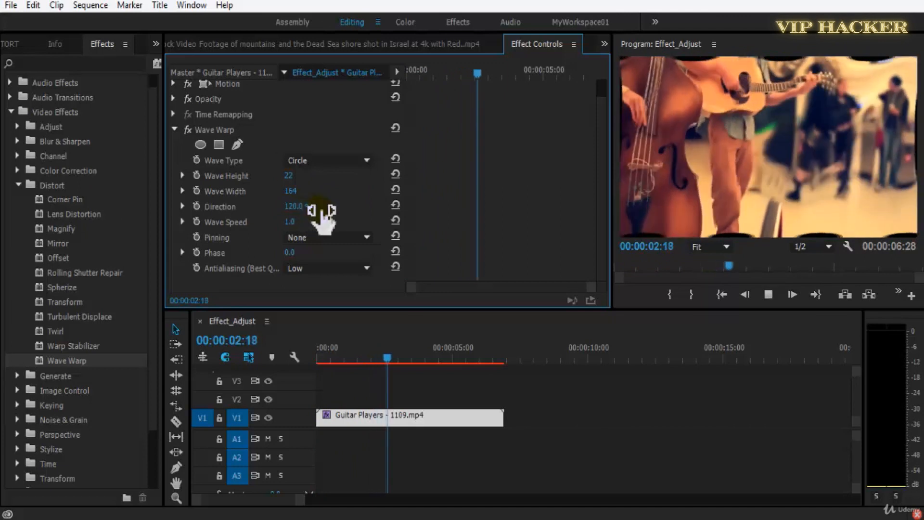
key(space)
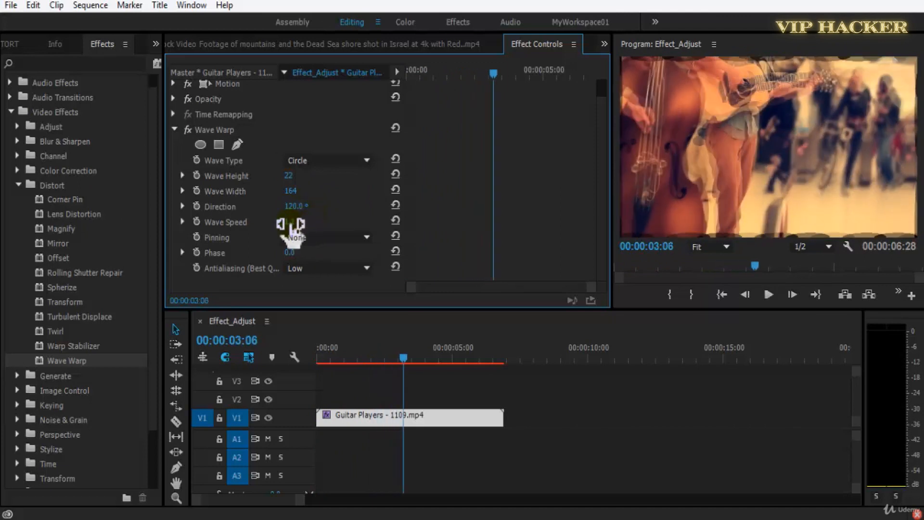
key(space)
key(space)
key(space)
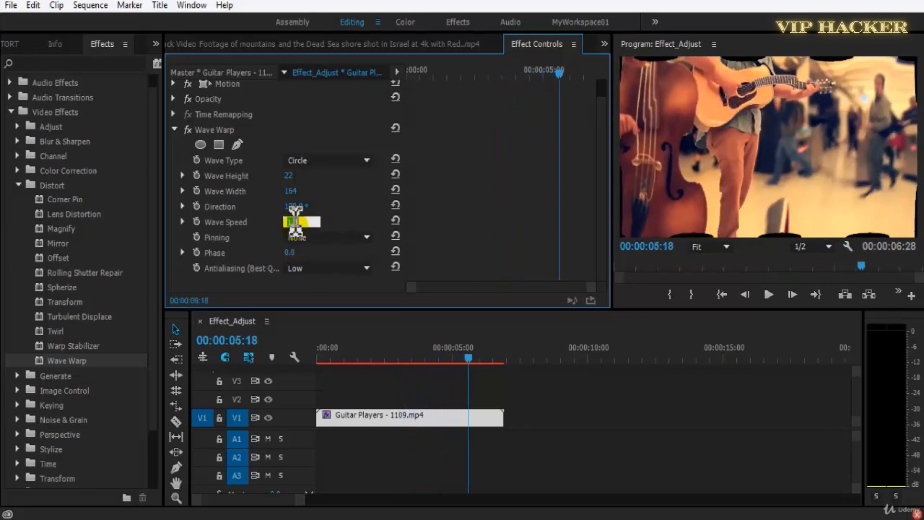
key(Return)
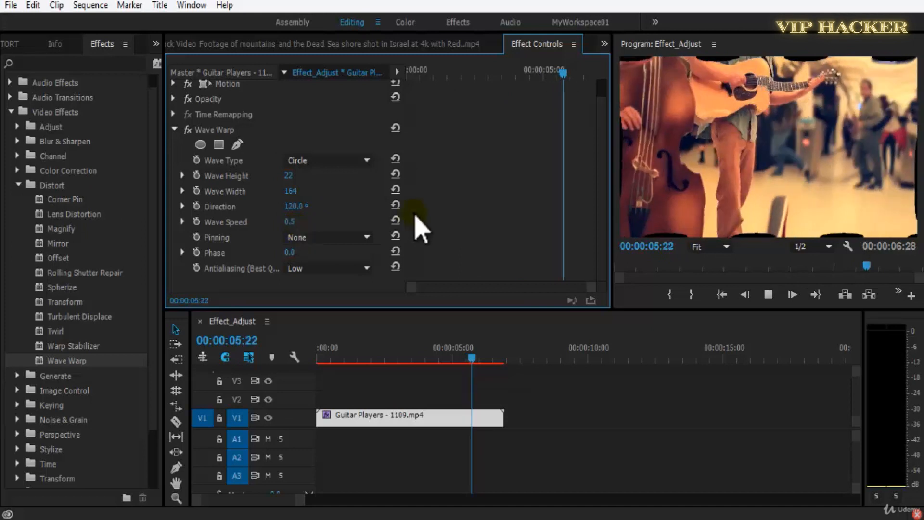
Try the All Edges, Center and Left Edge pinning options of Wave Warp on the clip.
click(343, 236)
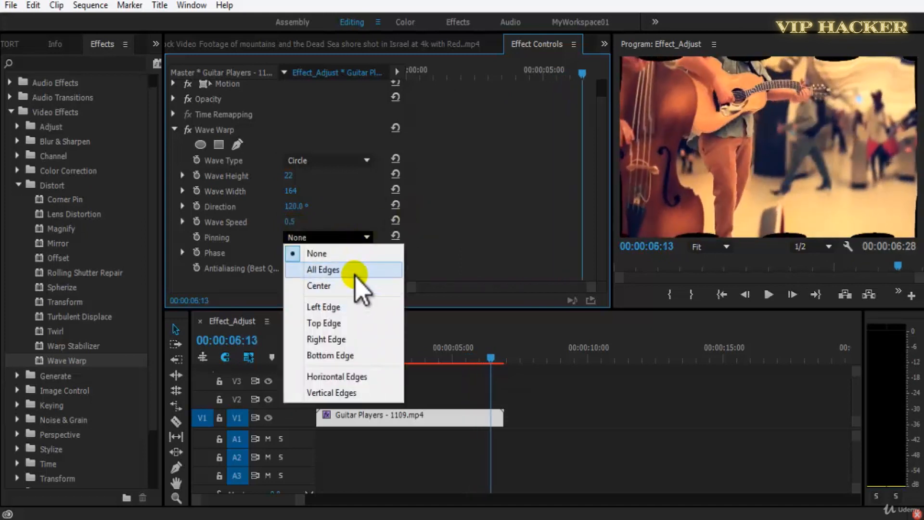
click(355, 271)
click(348, 242)
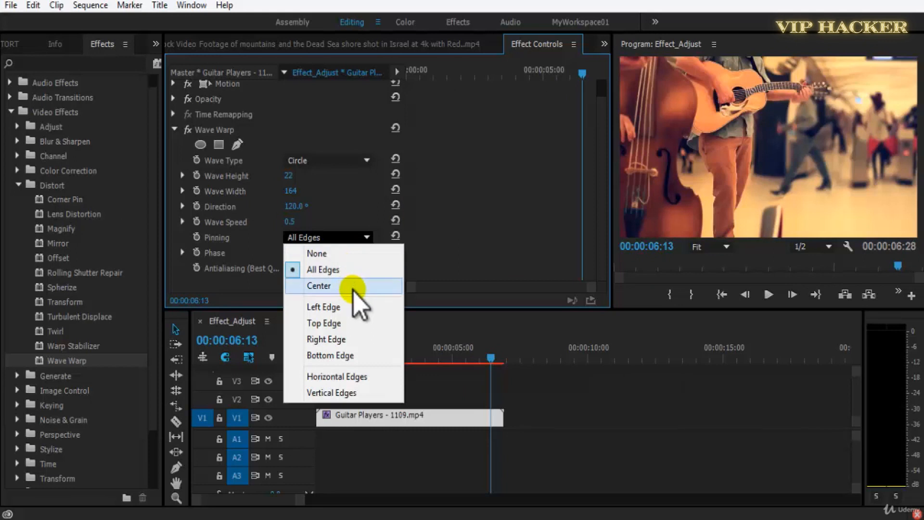
click(355, 286)
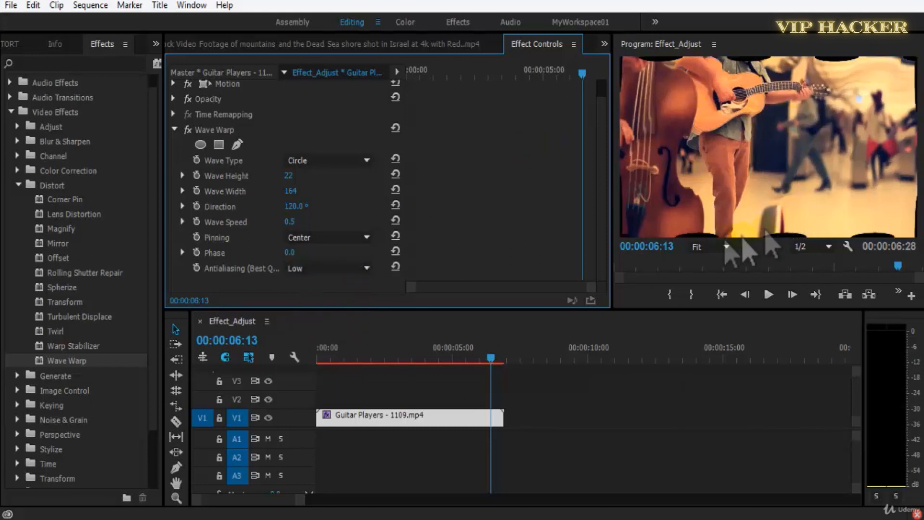
click(350, 242)
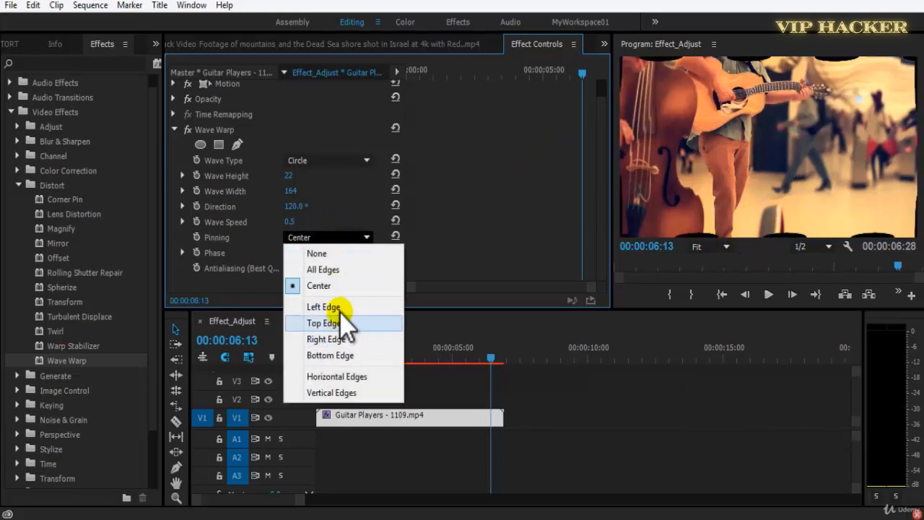
click(353, 306)
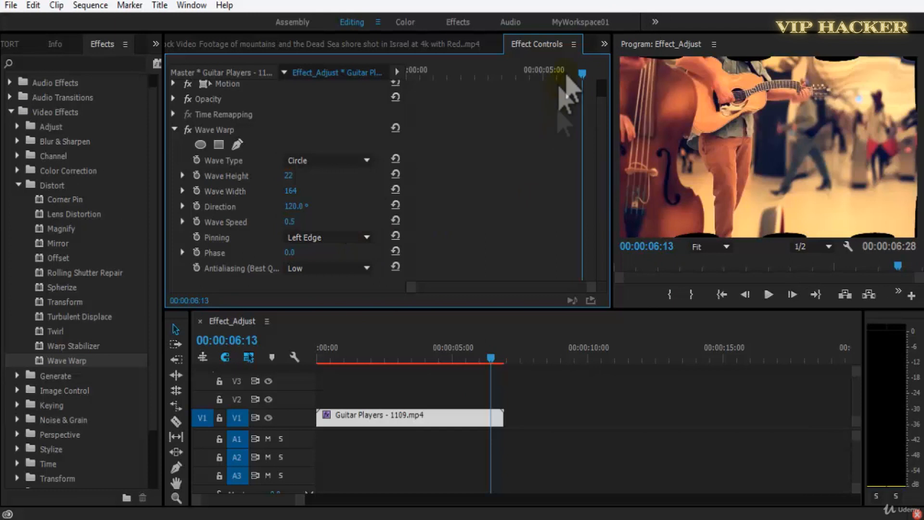
Try the Top Edge, Right Edge and Bottom Edge pinning of Wave Warp, playing the clip with Bottom Edge.
click(335, 240)
click(344, 323)
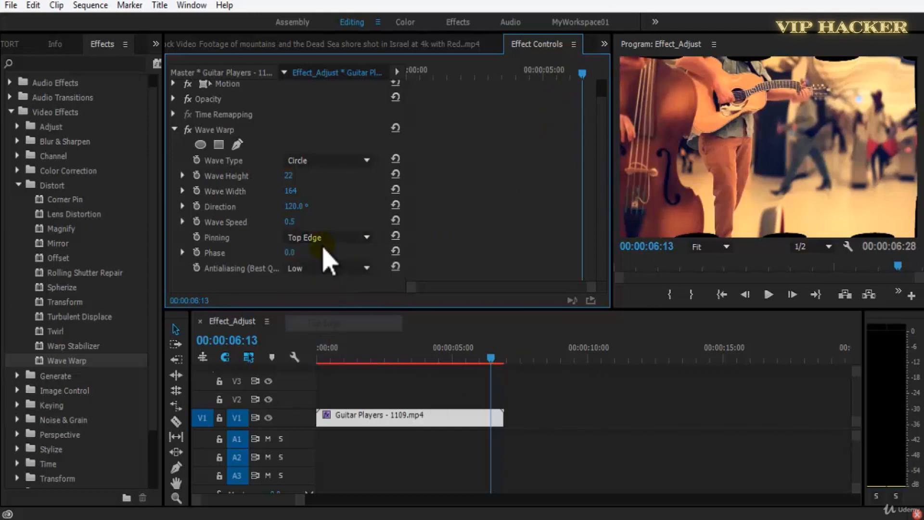
click(336, 239)
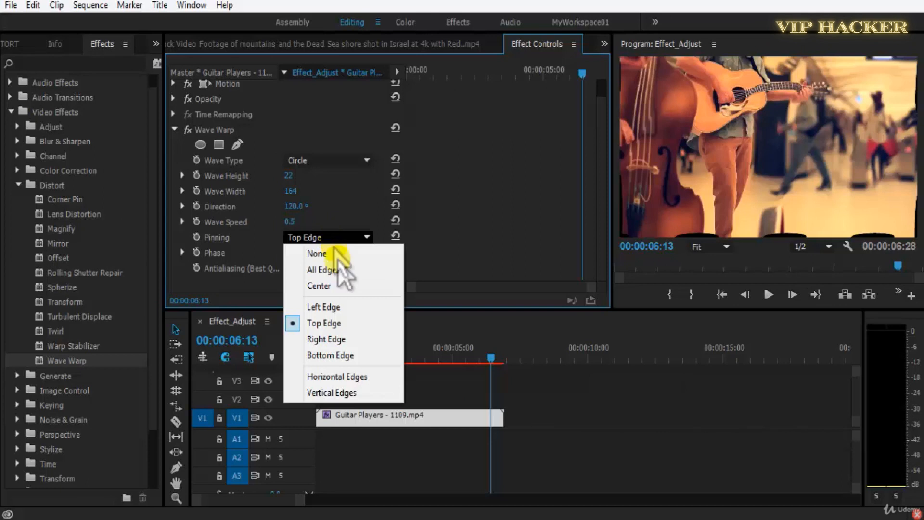
click(355, 340)
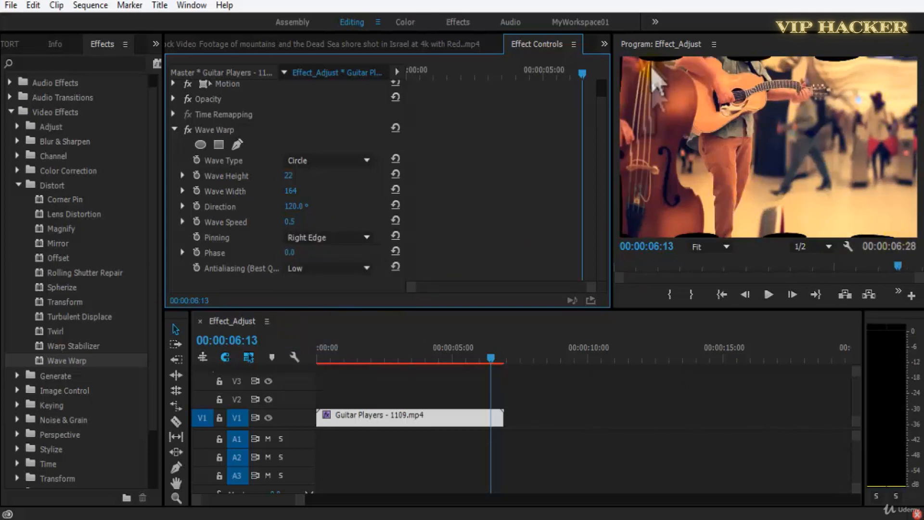
click(331, 238)
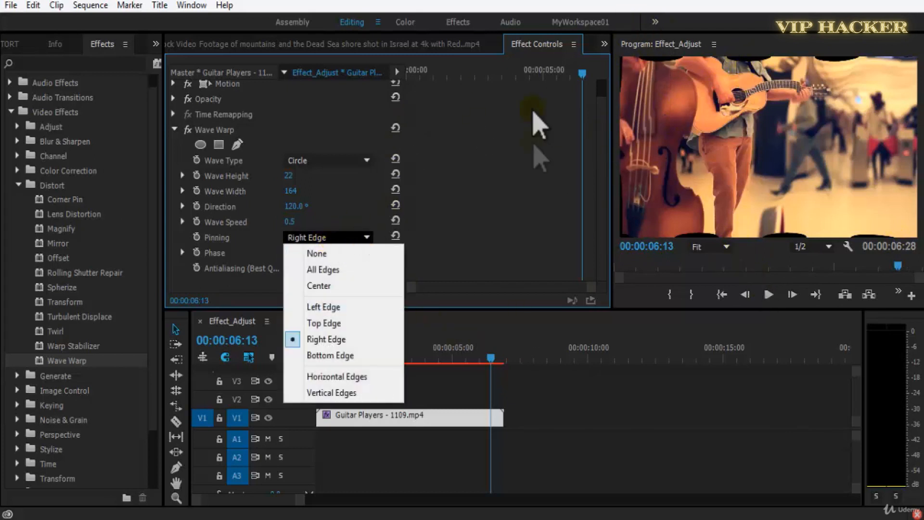
click(348, 355)
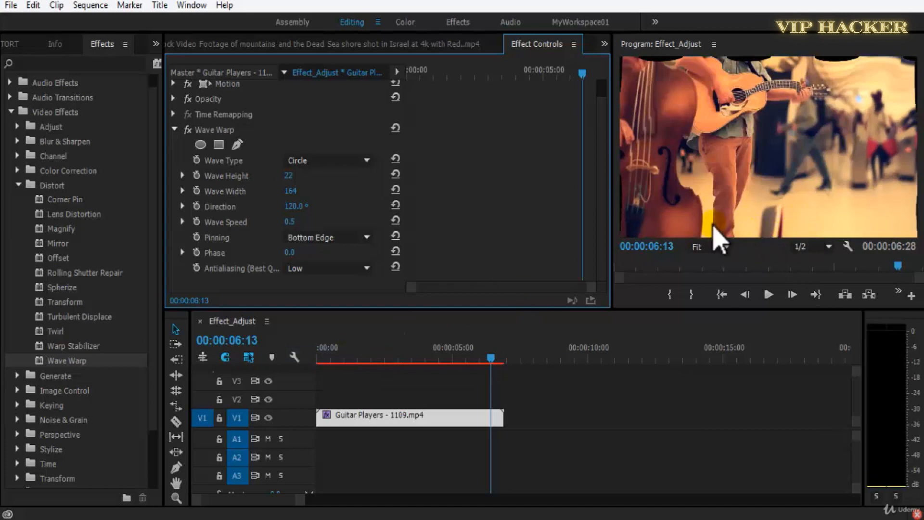
key(space)
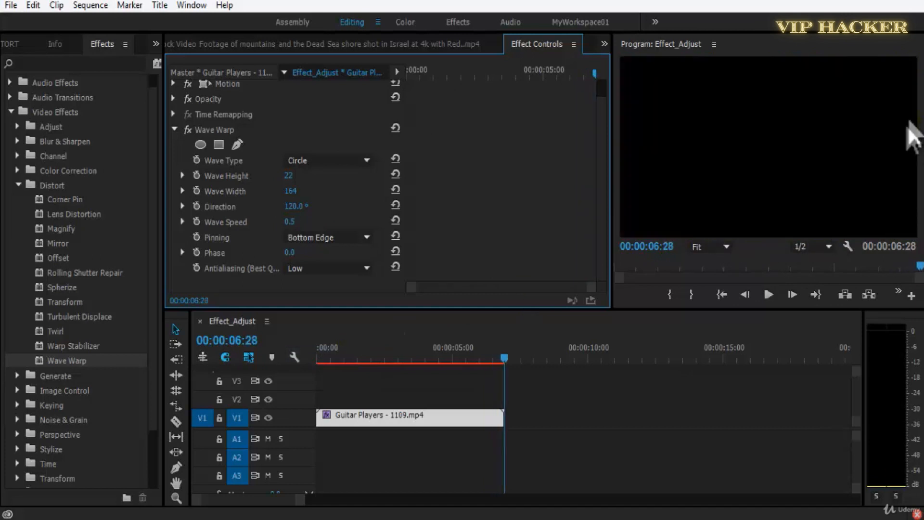
click(322, 358)
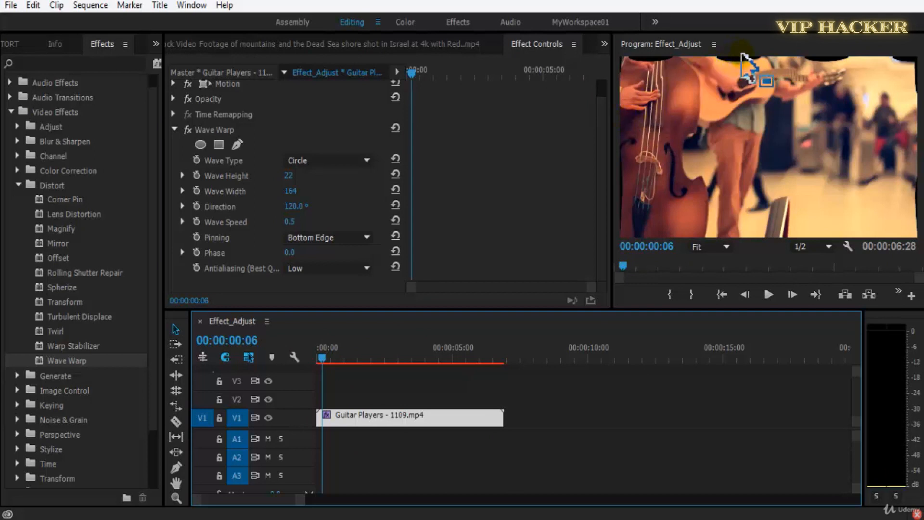
key(space)
Try Horizontal Edges pinning during playback, and set the Wave Warp Pinning to Vertical Edges.
click(323, 238)
click(345, 377)
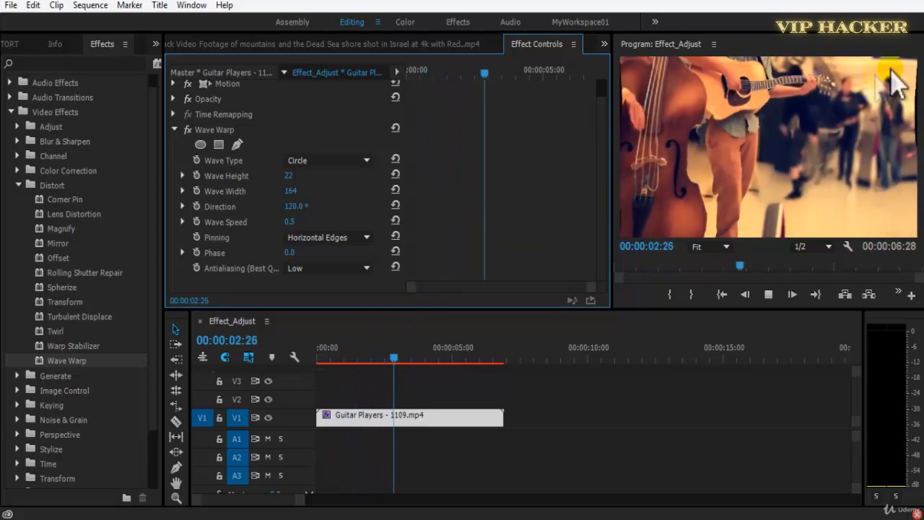
key(space)
click(356, 238)
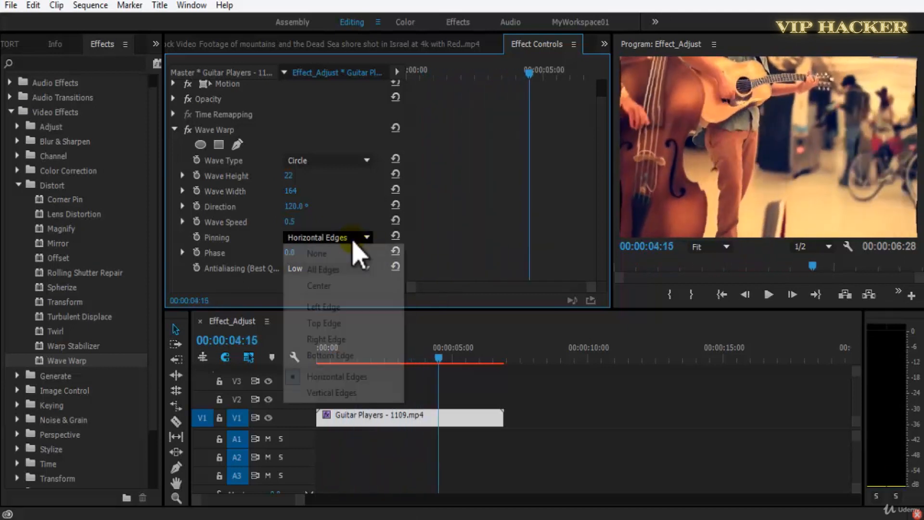
click(388, 392)
key(space)
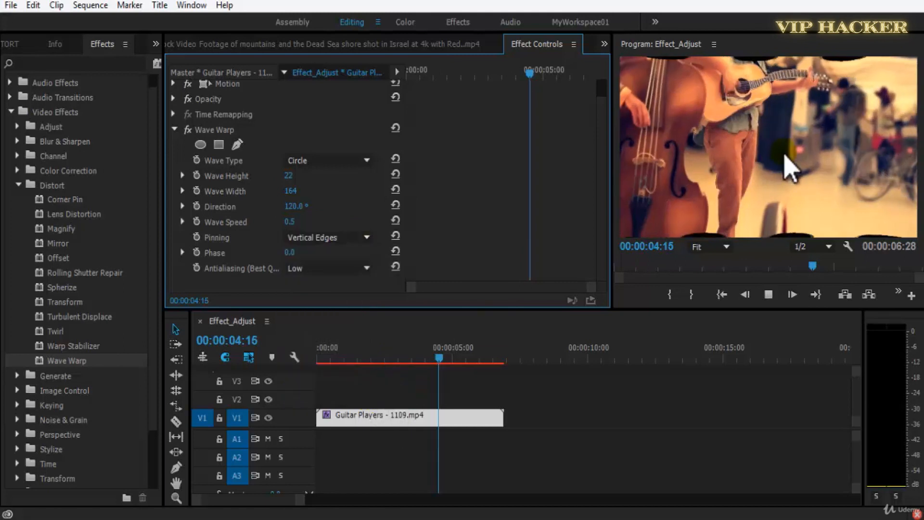
Set the Wave Warp Phase to 93° and Antialiasing to Medium, playing the clip after each change.
click(335, 355)
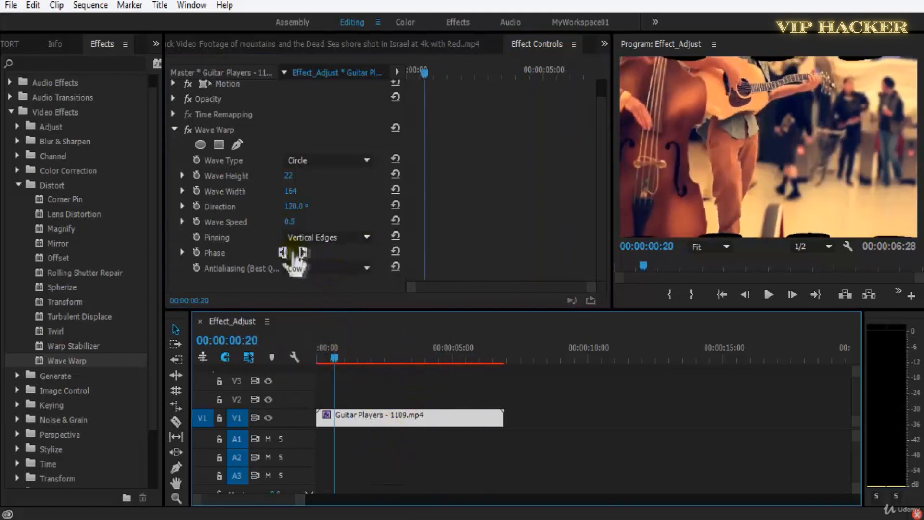
key(space)
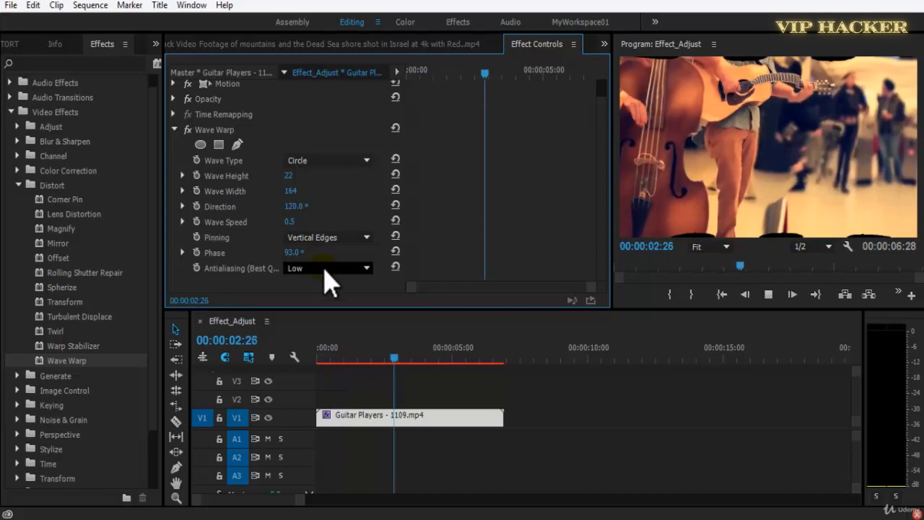
click(326, 269)
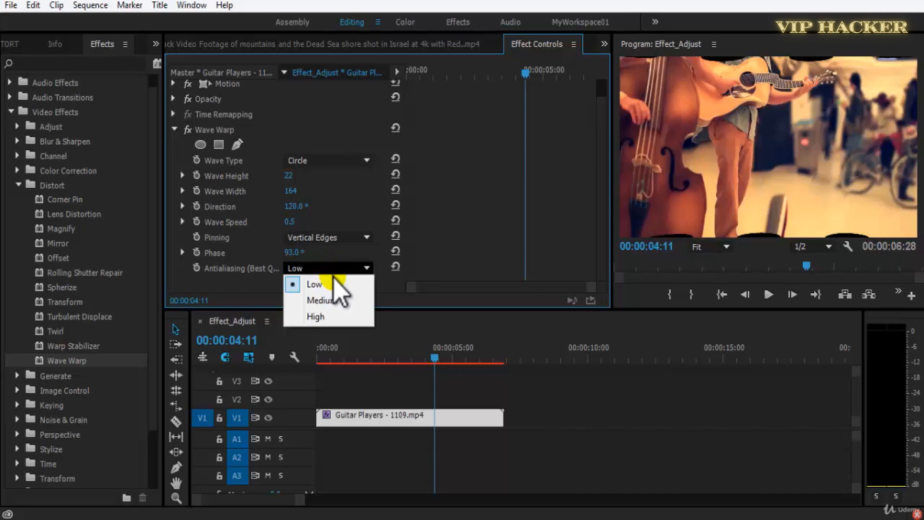
click(343, 300)
key(space)
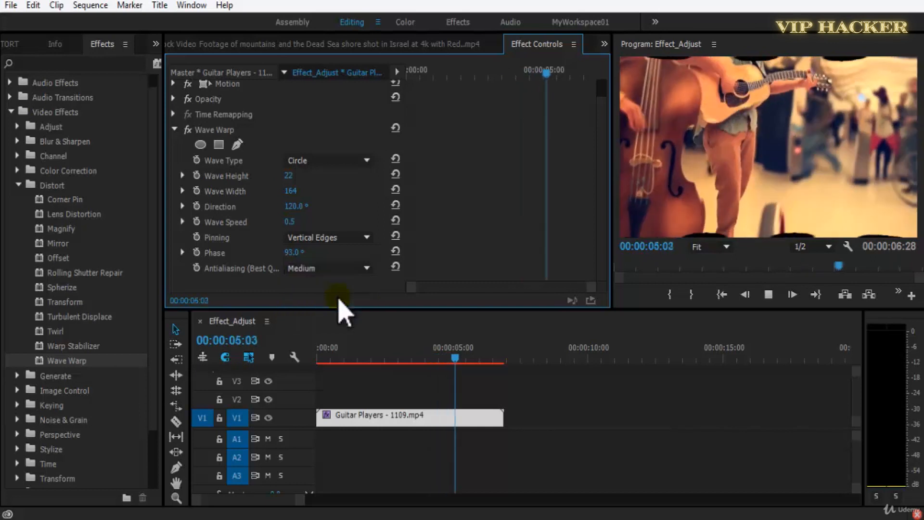
key(space)
Set the Wave Warp Antialiasing to High and preview the clip.
click(323, 272)
click(320, 316)
key(space)
key(space)
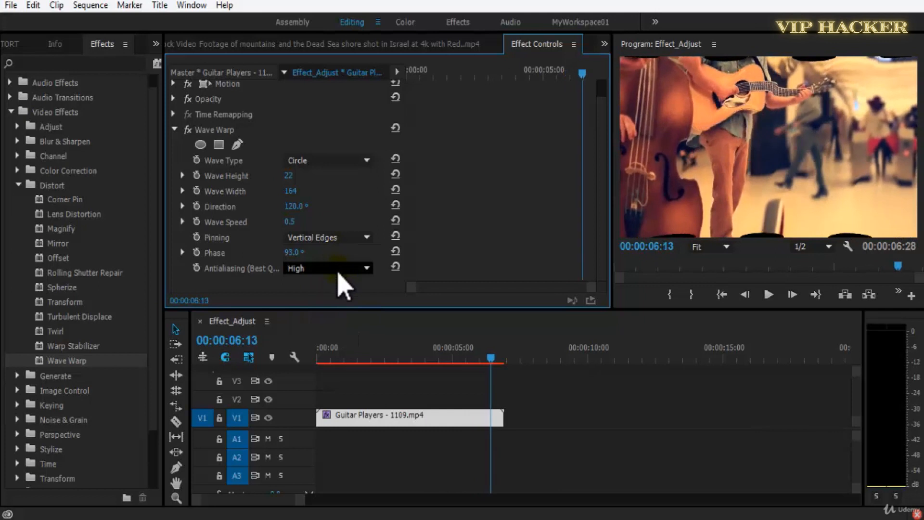
click(340, 273)
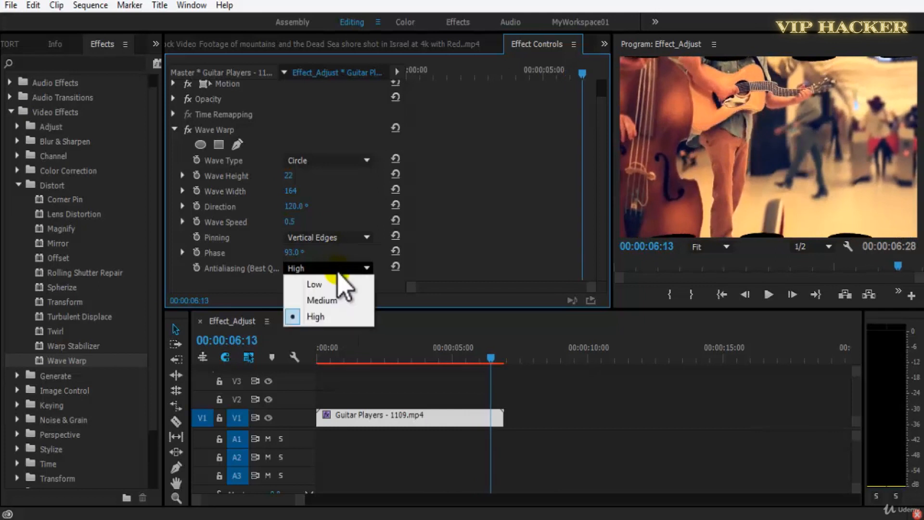
click(337, 315)
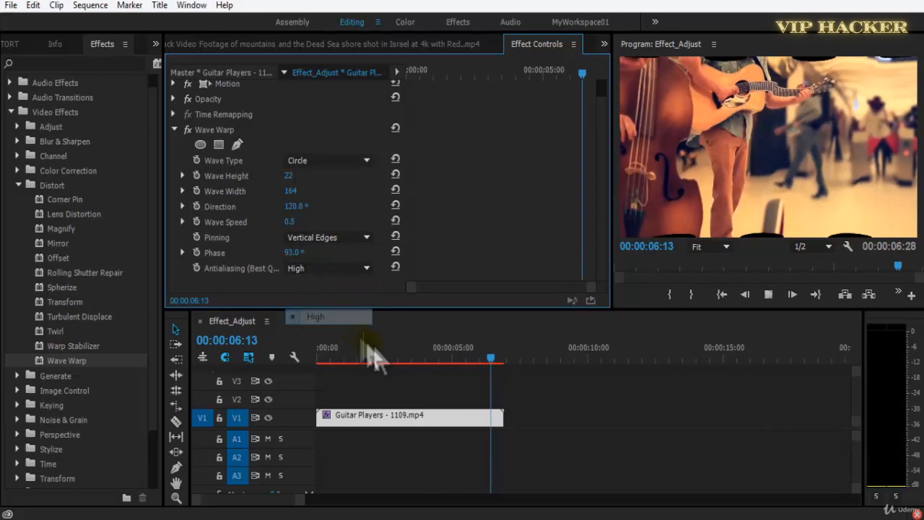
key(space)
Increase the Wave Height of Wave Warp and play the clip from near its start.
click(377, 359)
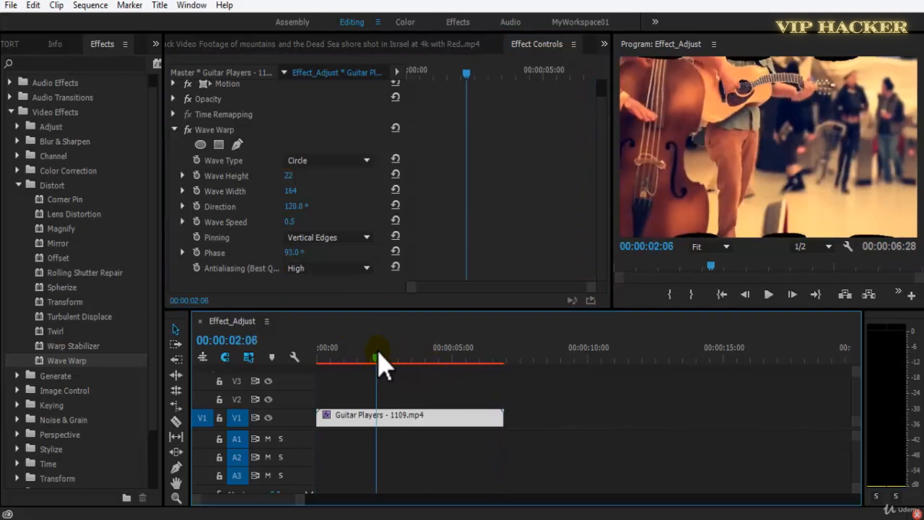
drag(377, 355, 350, 358)
mouse_move(290, 176)
mouse_down()
mouse_move(334, 174)
mouse_move(275, 181)
mouse_up()
key(space)
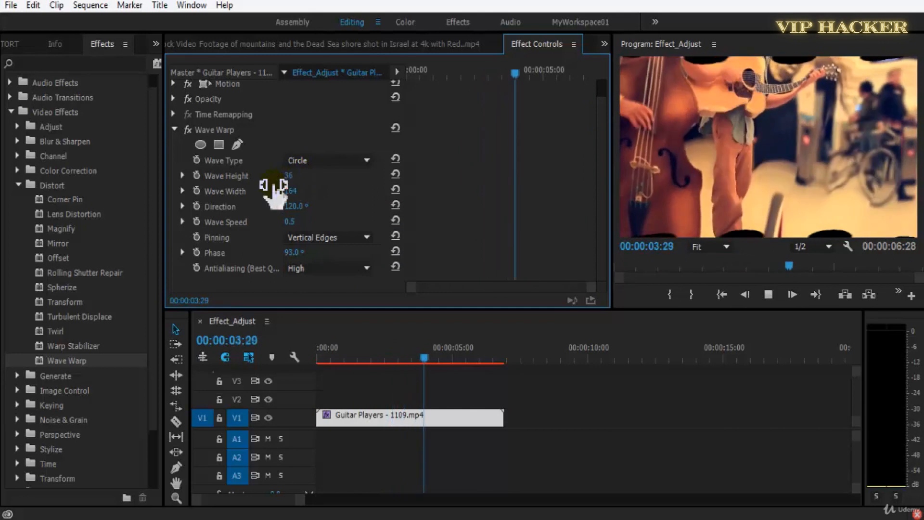
key(space)
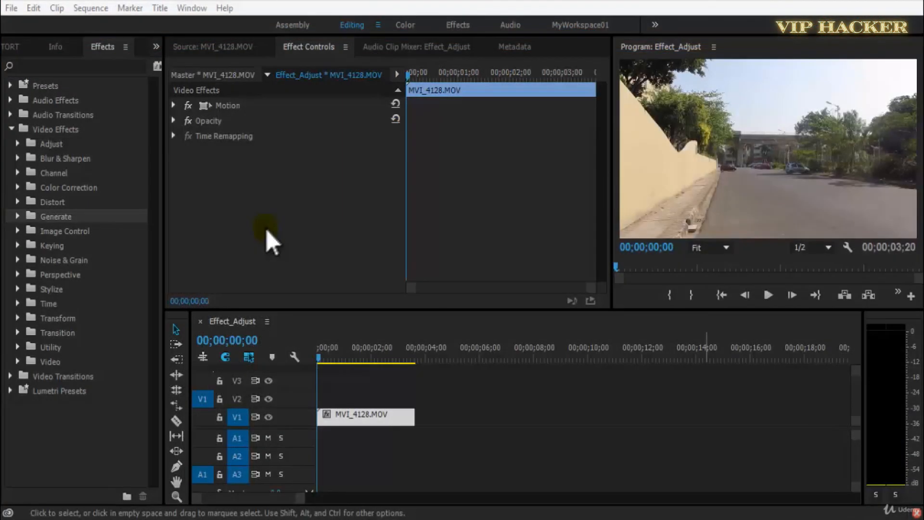
Apply the 4-Color Gradient effect from the Generate group to the MVI_4128.MOV clip.
click(19, 216)
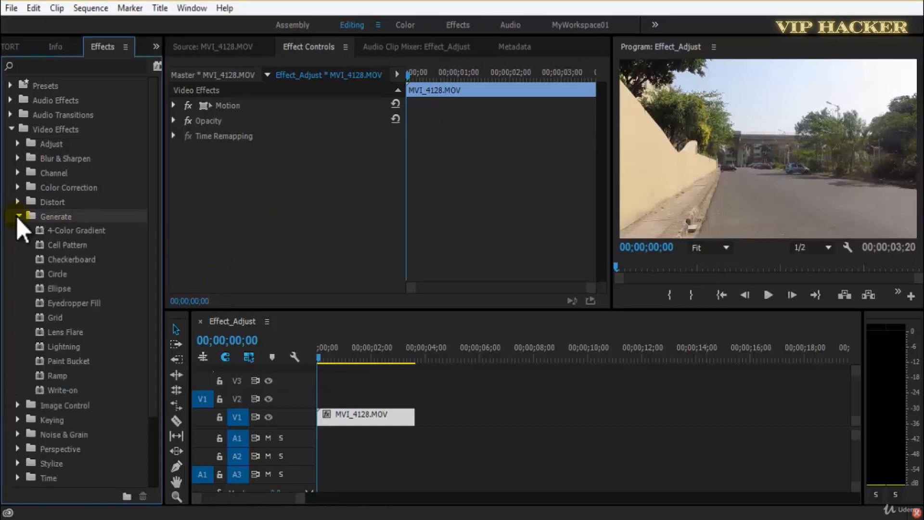
click(63, 234)
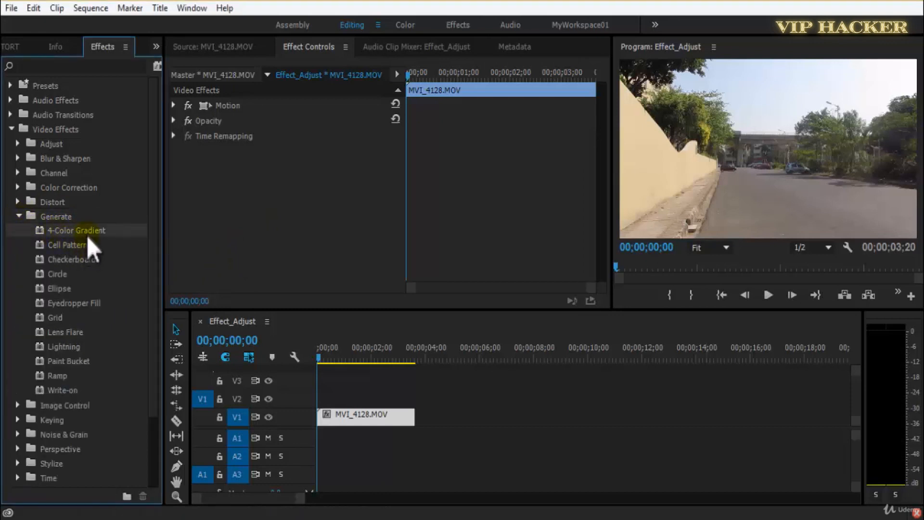
drag(88, 235, 238, 208)
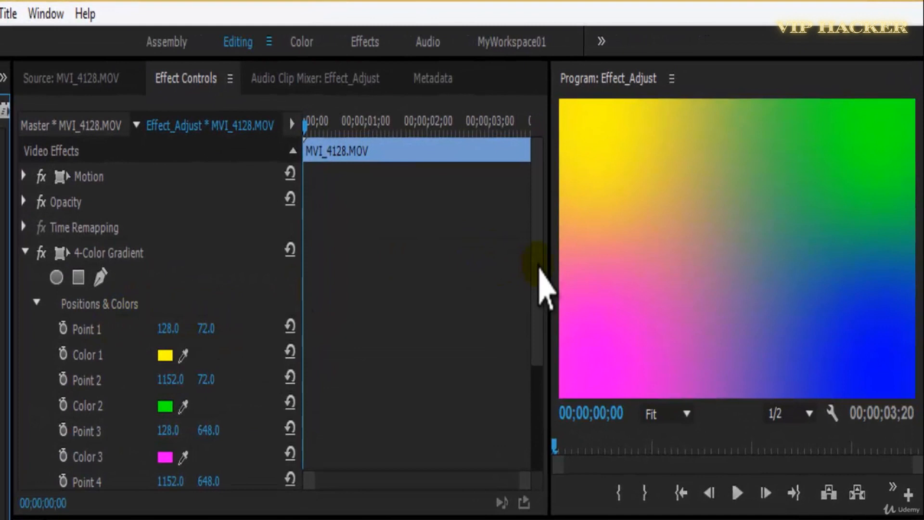
Move Point 1 of the 4-Color Gradient to 566, 248.
drag(540, 268, 539, 315)
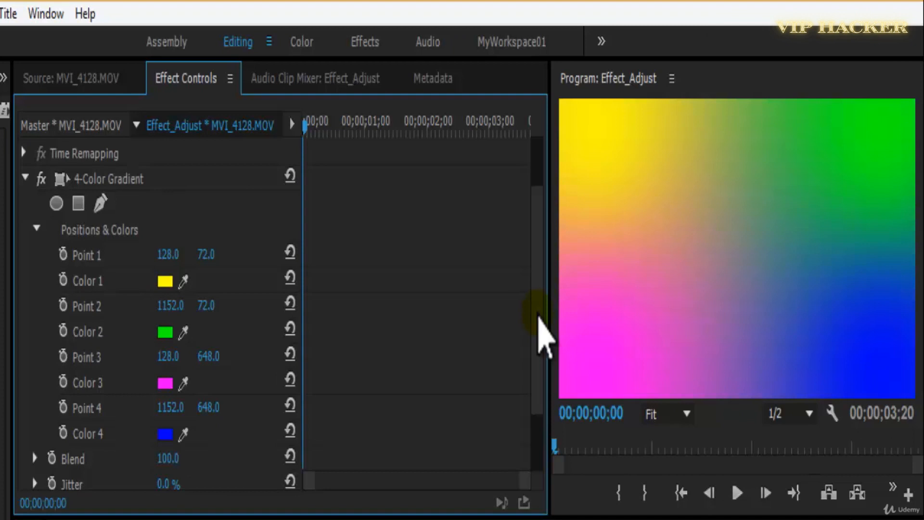
mouse_move(539, 315)
mouse_down()
mouse_move(534, 370)
mouse_move(539, 332)
mouse_up()
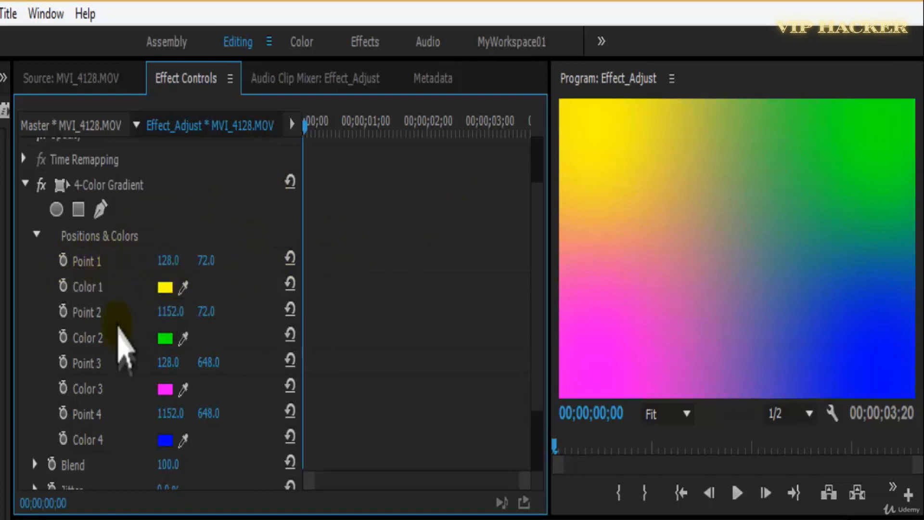
drag(166, 260, 566, 245)
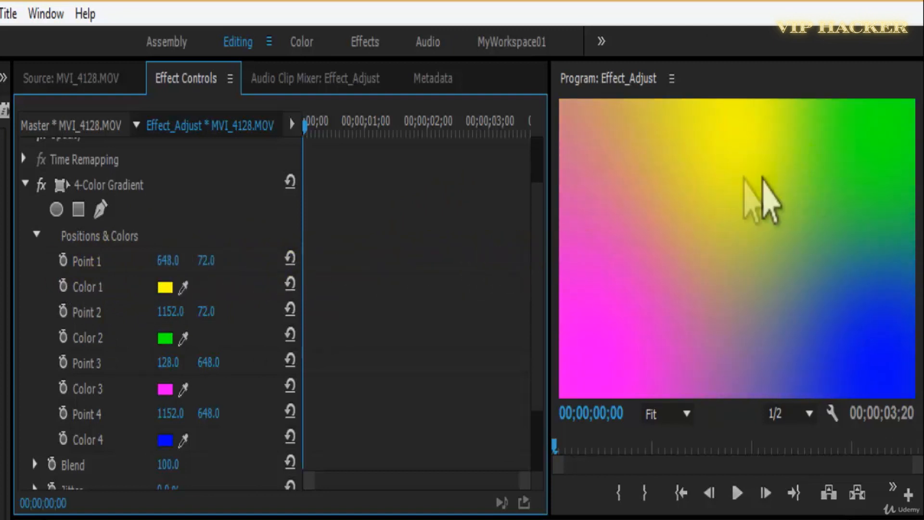
drag(208, 263, 357, 291)
drag(173, 260, 110, 294)
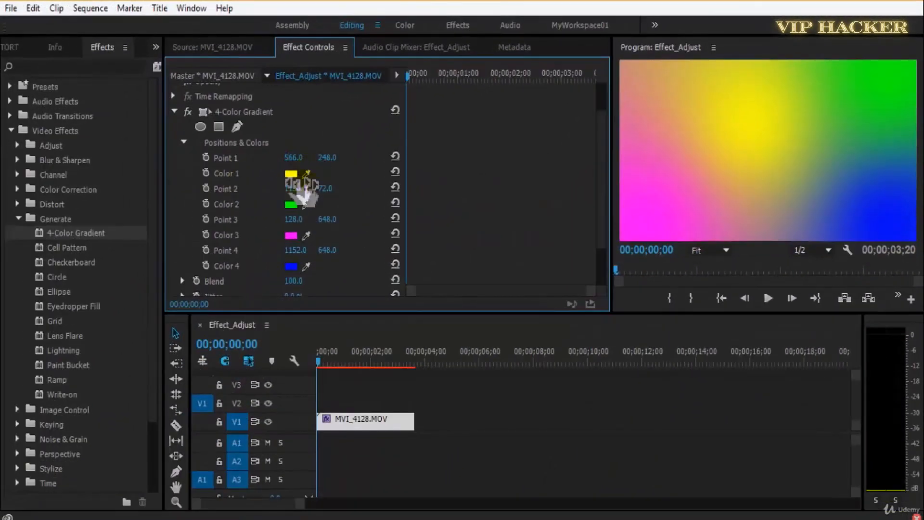
Change Color 1 of the 4-Color Gradient to light blue, 00D2FF.
click(292, 175)
drag(499, 165, 413, 147)
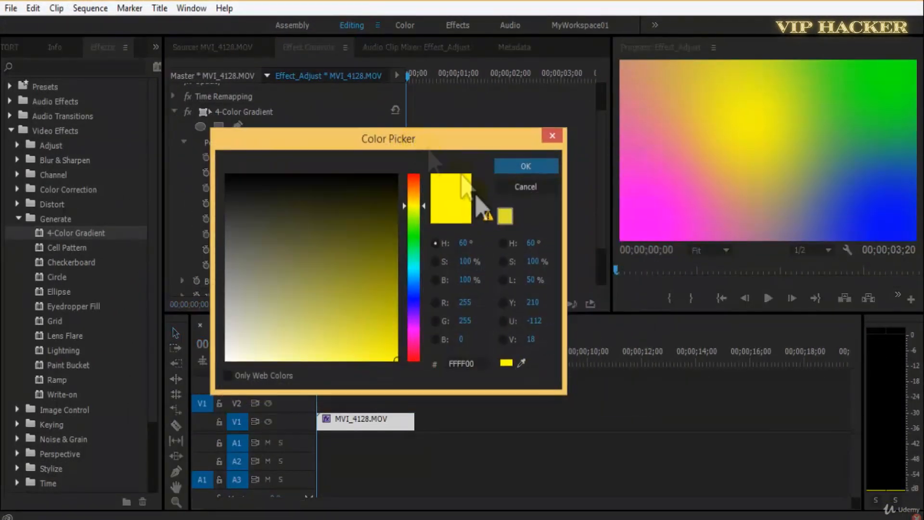
click(407, 279)
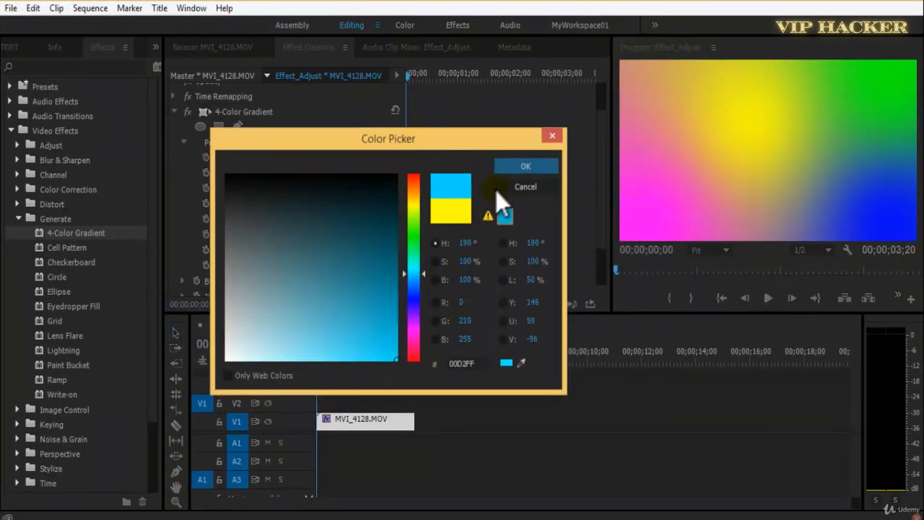
click(520, 172)
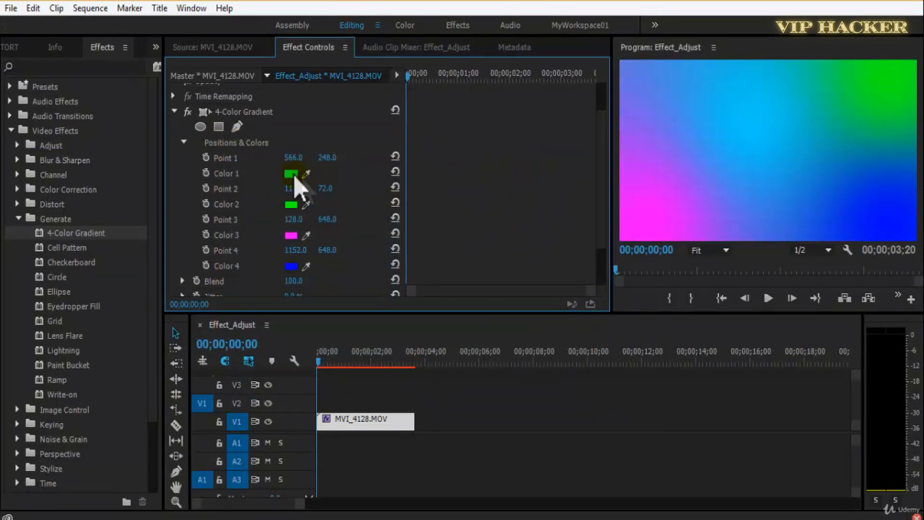
Set Color 1 of the 4-Color Gradient to orange, FF6C00, and move Point 1 horizontally to 468.
click(292, 174)
drag(506, 250, 503, 206)
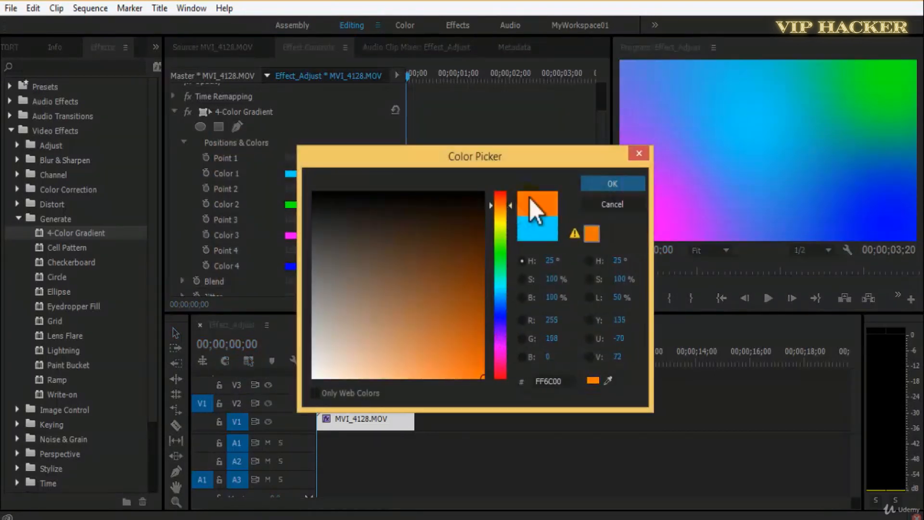
click(612, 185)
drag(294, 160, 228, 169)
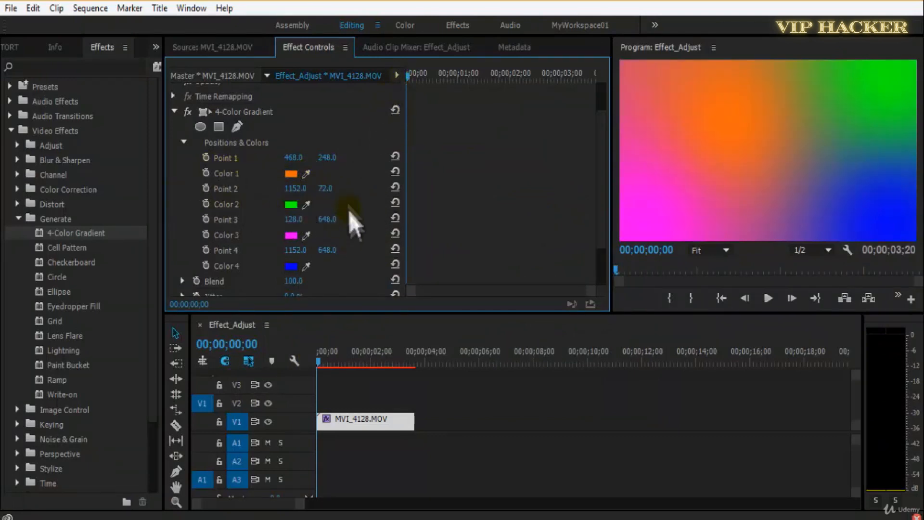
Set Color 2 of the 4-Color Gradient to green, 00FF18, and Color 4 to light blue.
click(292, 205)
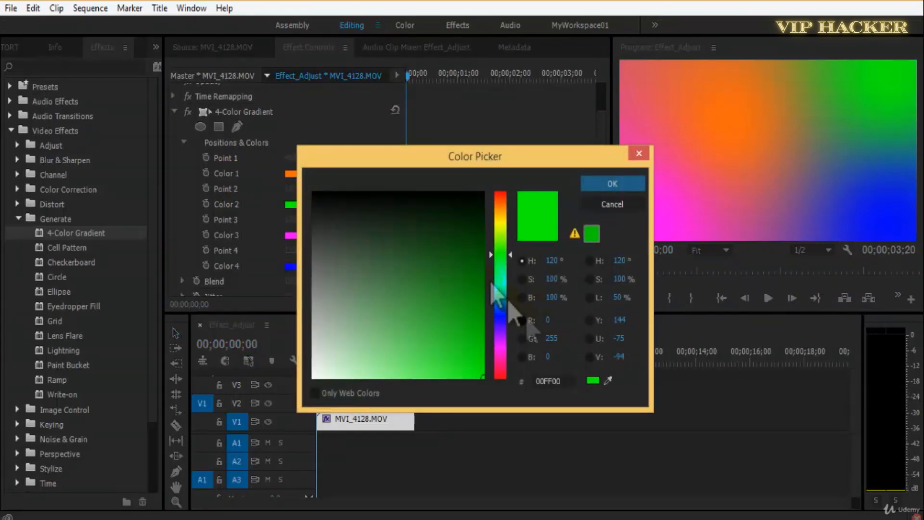
drag(499, 255, 499, 259)
click(591, 187)
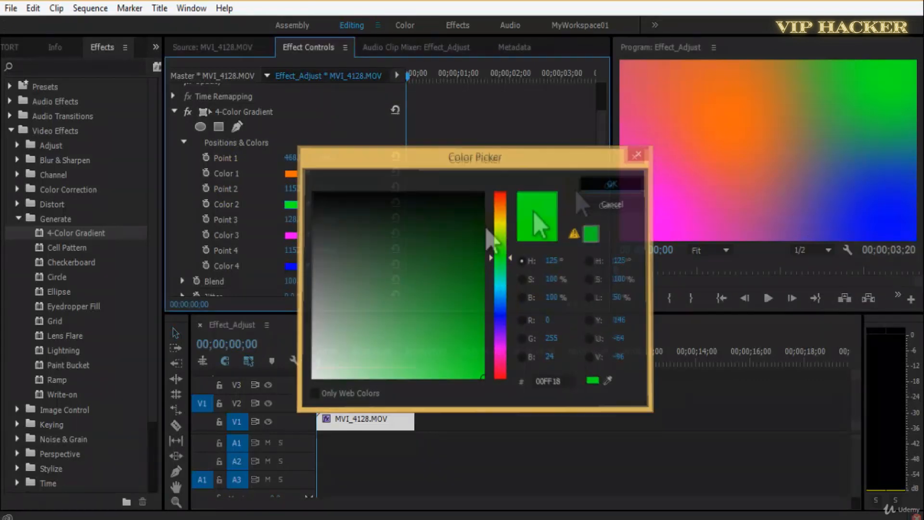
click(292, 263)
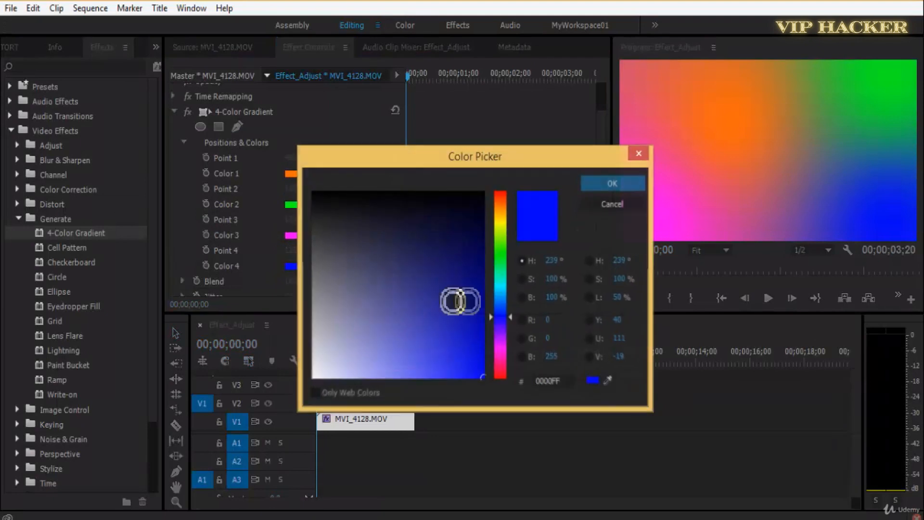
click(499, 296)
click(612, 183)
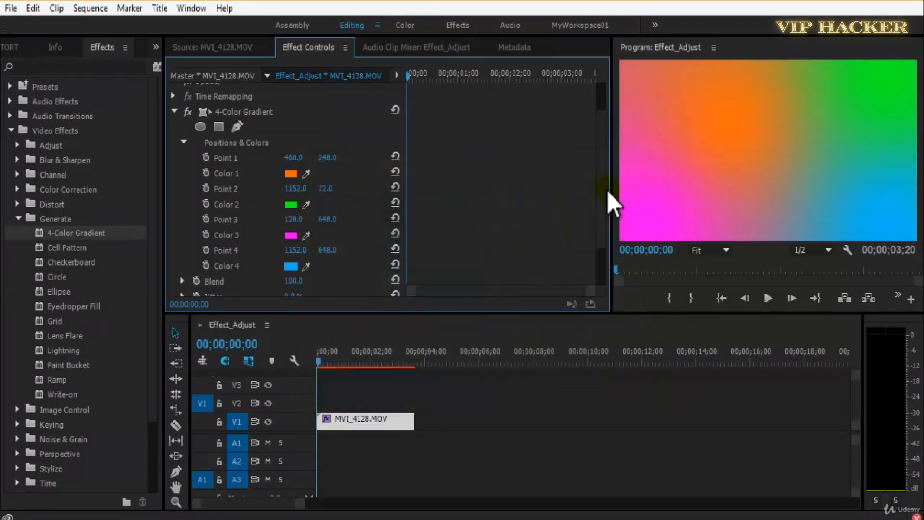
Move Point 1 horizontally to 119 and enable keyframing for Colors 1 to 4 at the clip's start.
drag(294, 157, 58, 200)
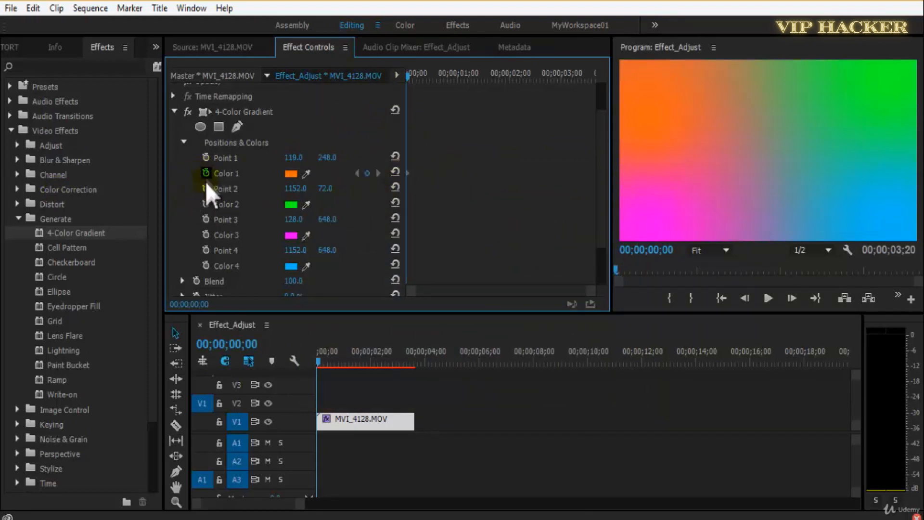
click(206, 204)
click(206, 235)
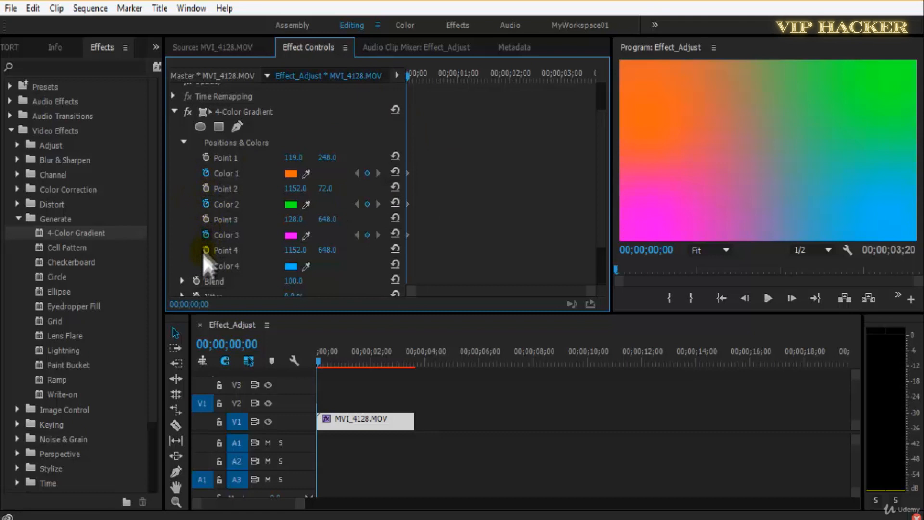
click(206, 266)
Play the clip up to 00;00;00;23 and add keyframes for all four gradient colors there.
key(space)
key(space)
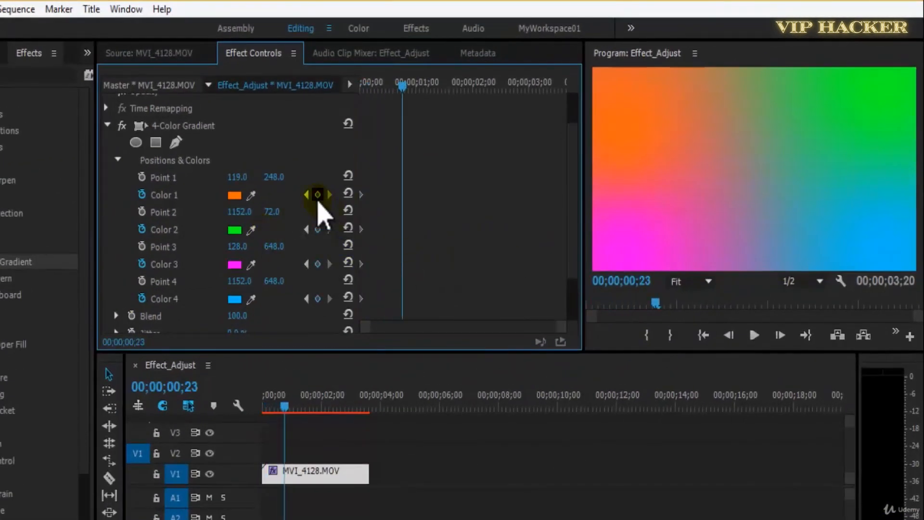
click(318, 194)
click(318, 229)
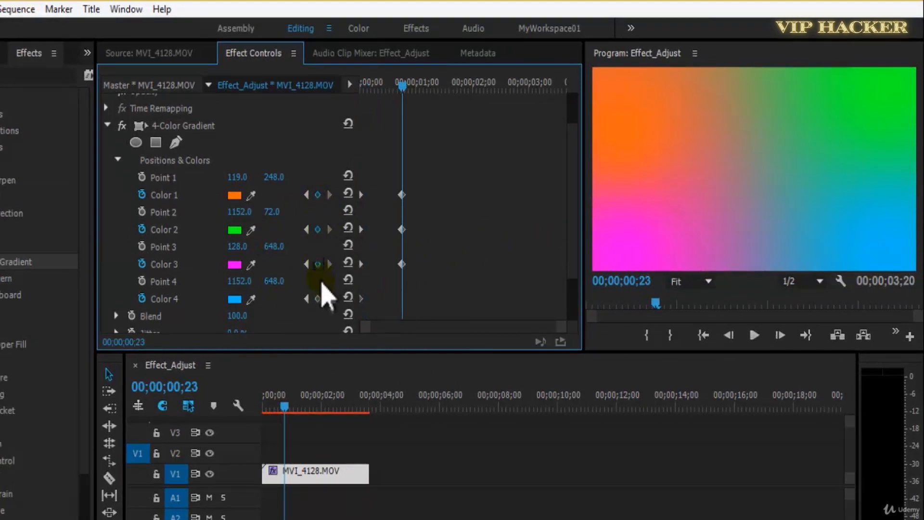
At 00;00;00;23, set Color 1 to green, 00FF0C, and Color 2 to blue, 0054FF.
click(234, 195)
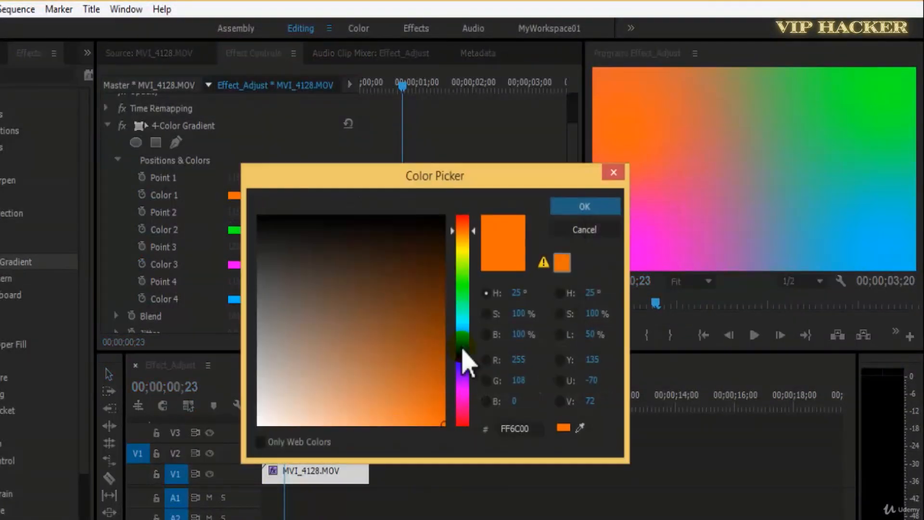
drag(465, 300, 464, 287)
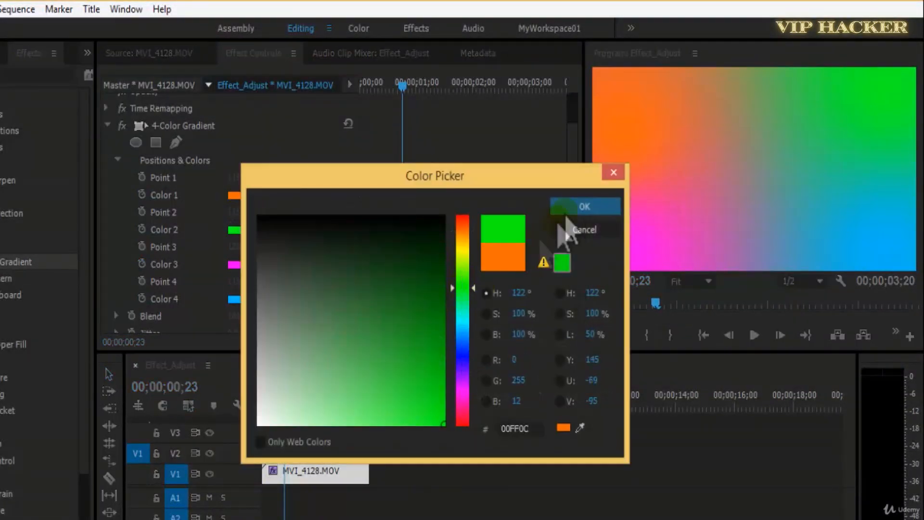
click(583, 209)
click(235, 230)
drag(464, 403, 463, 345)
click(580, 214)
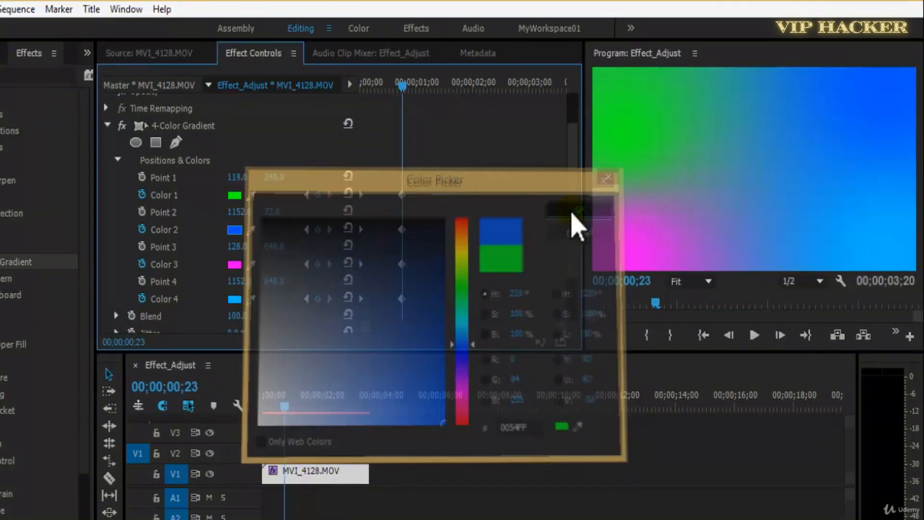
At 00;00;00;23, set Color 3 to orange, FF6600, and Color 4 to magenta, F600FF.
click(237, 267)
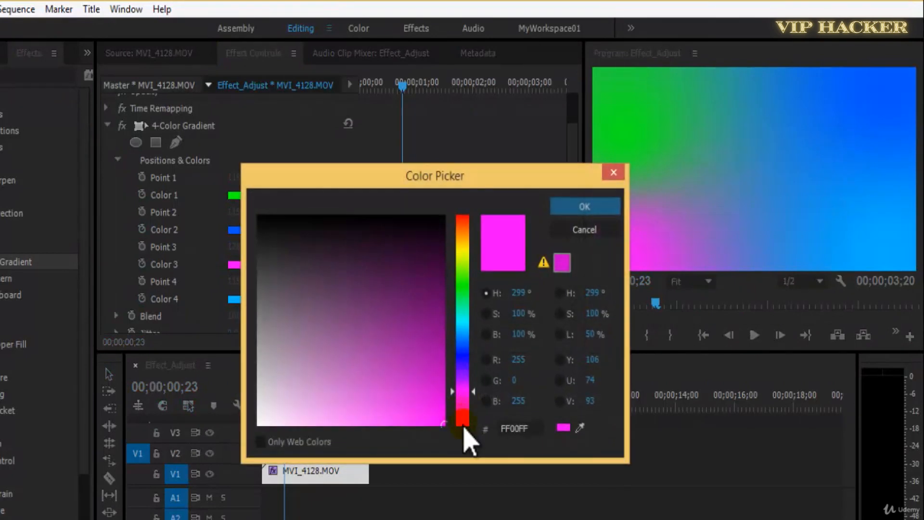
click(464, 424)
click(559, 209)
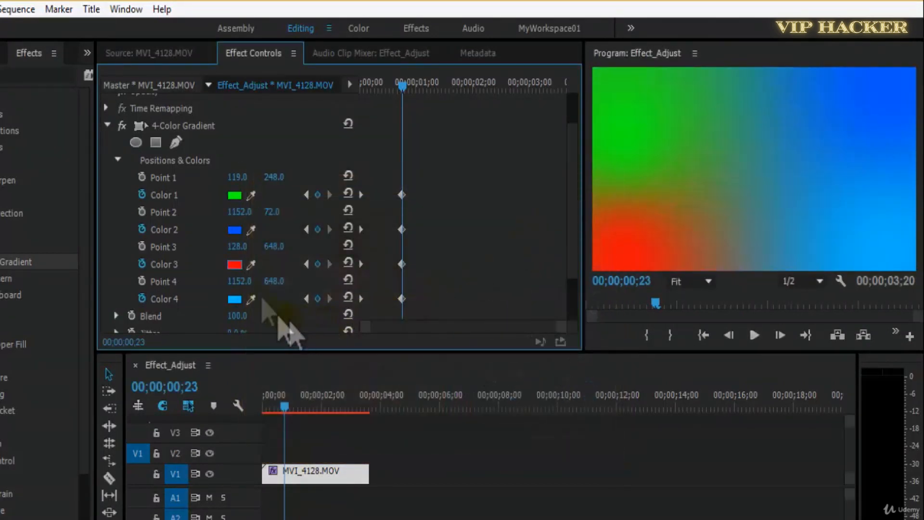
click(235, 266)
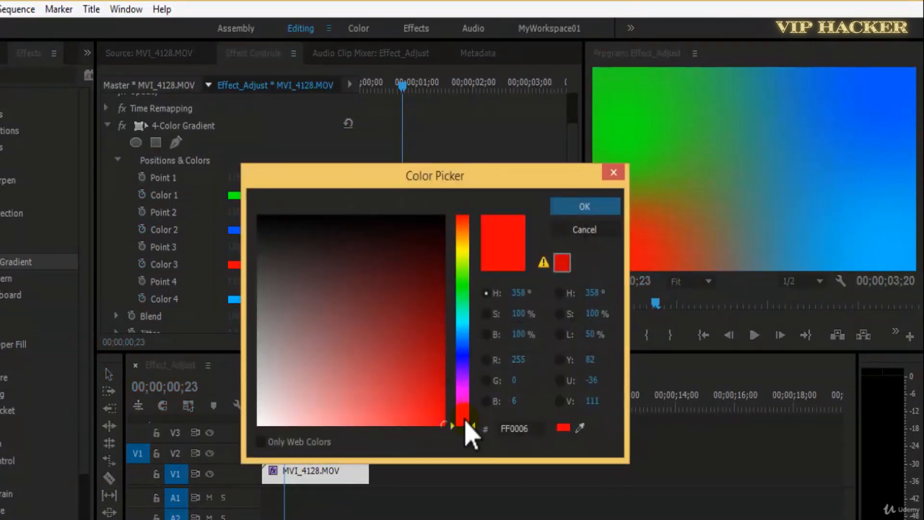
drag(475, 405, 502, 217)
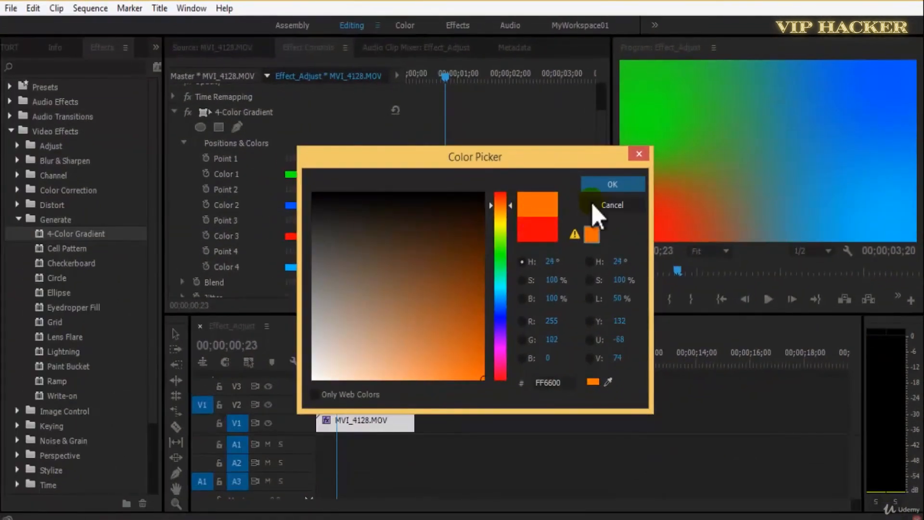
click(611, 185)
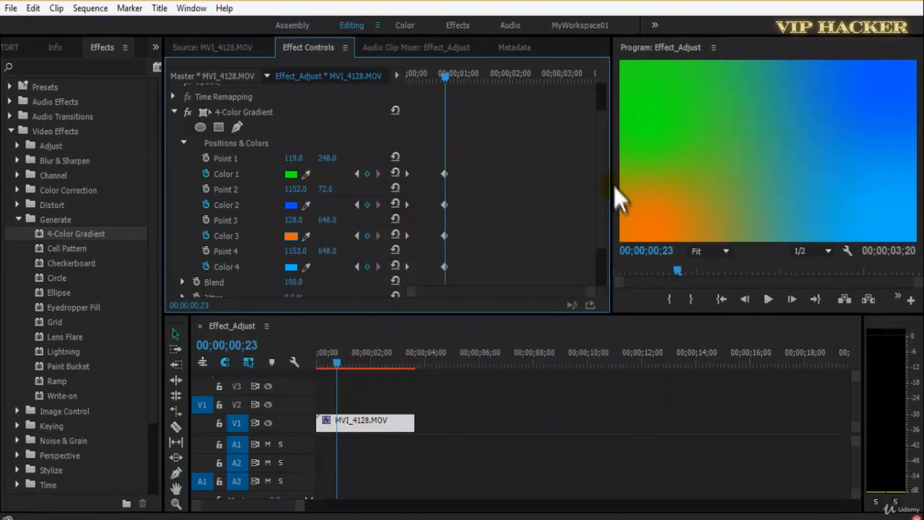
click(292, 267)
drag(501, 316, 501, 349)
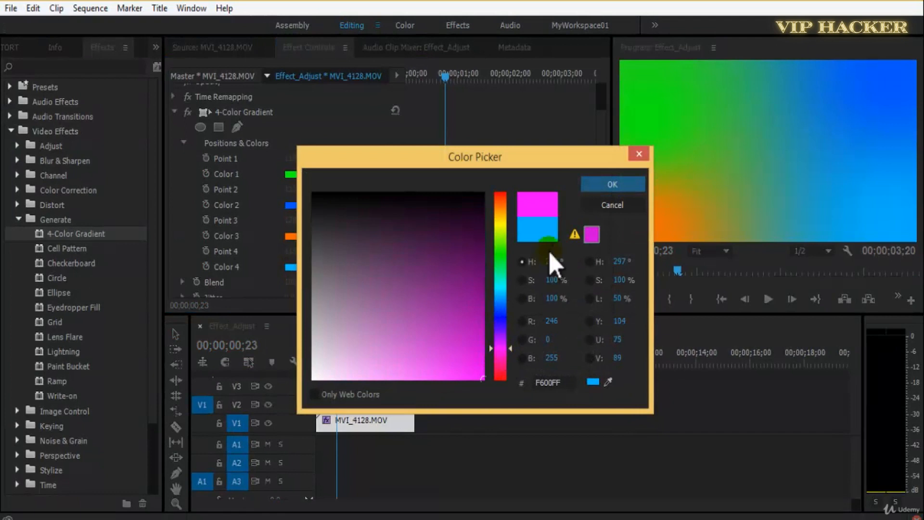
click(612, 185)
Play the color animation from the start and delay the second set of color keyframes to just past two seconds.
drag(433, 75, 406, 95)
key(space)
drag(470, 75, 364, 100)
drag(495, 148, 459, 255)
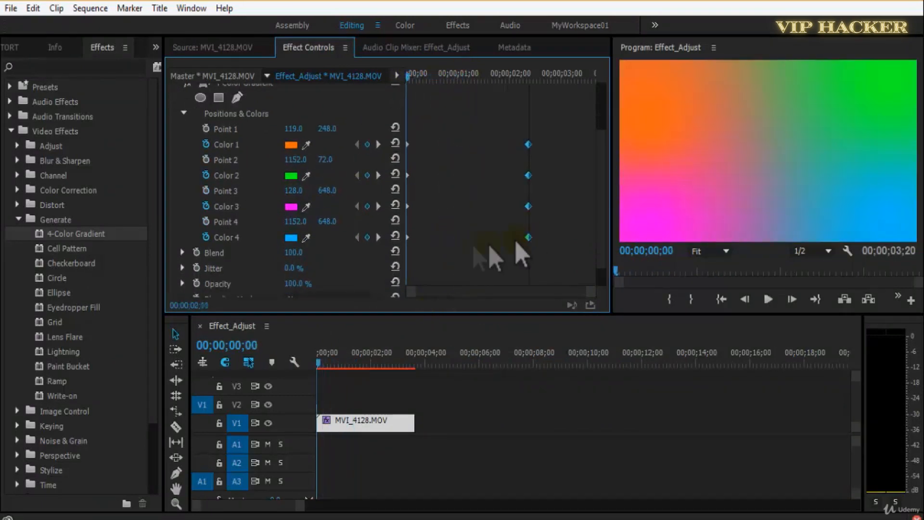
Play the retimed color animation repeatedly from the clip's start and save the project.
key(space)
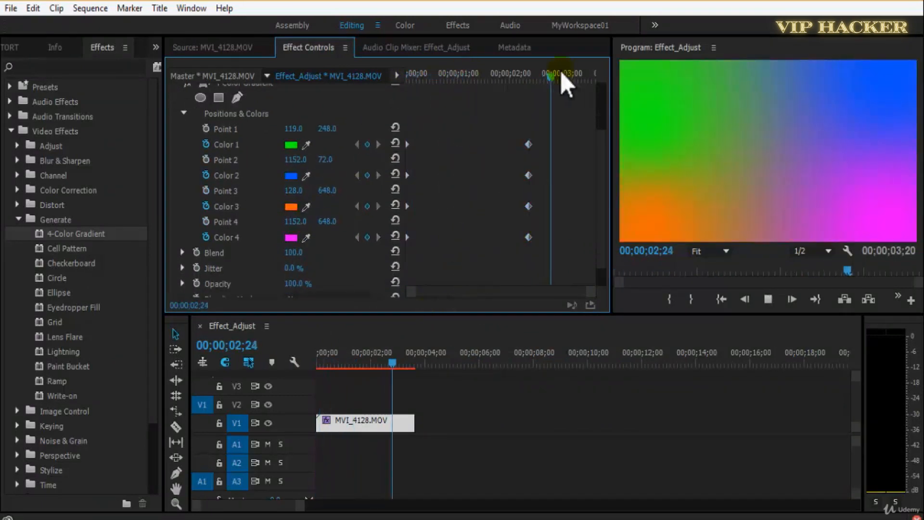
drag(561, 72, 293, 104)
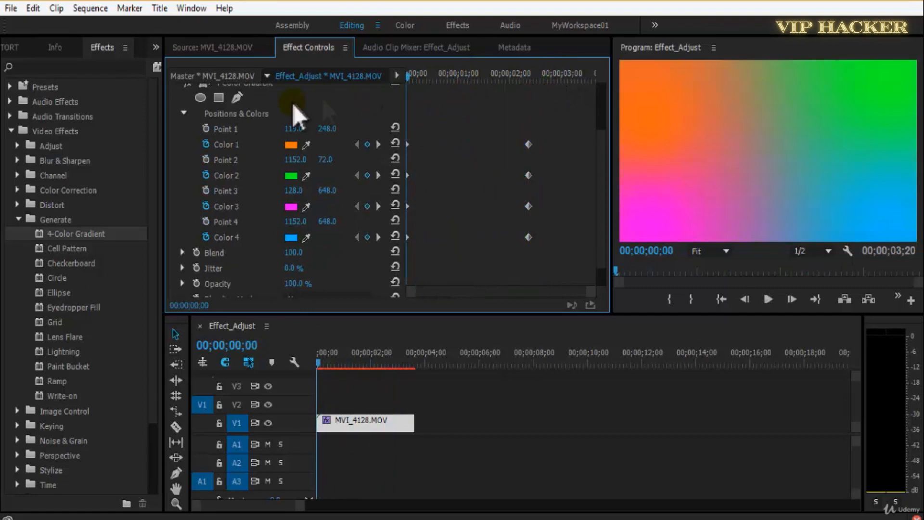
key(ctrl+s)
key(space)
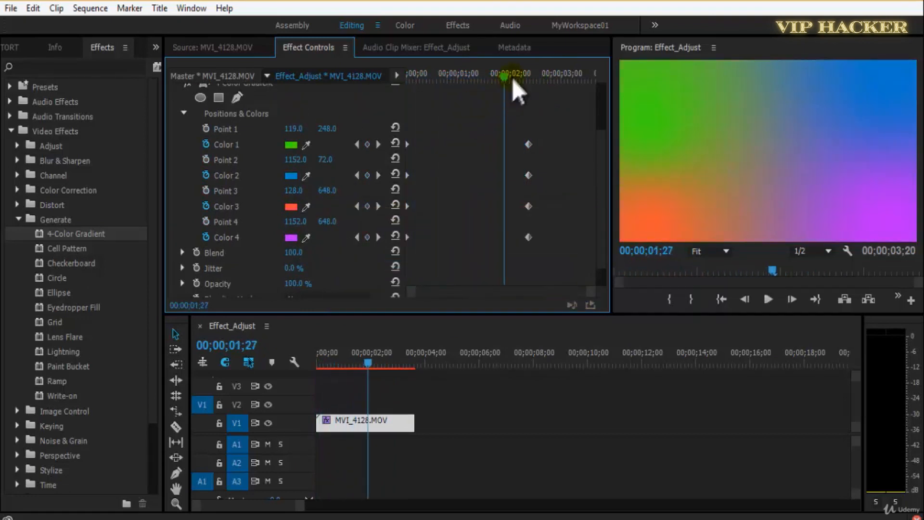
drag(512, 79, 339, 99)
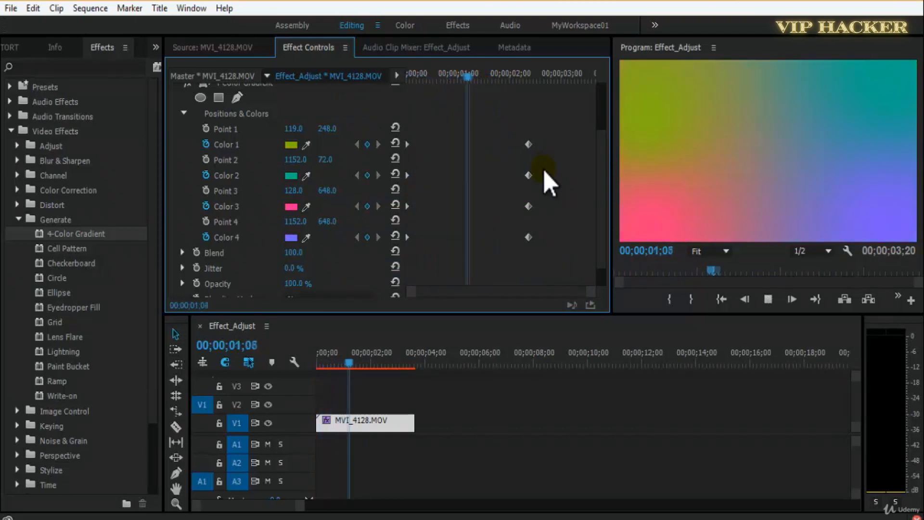
key(space)
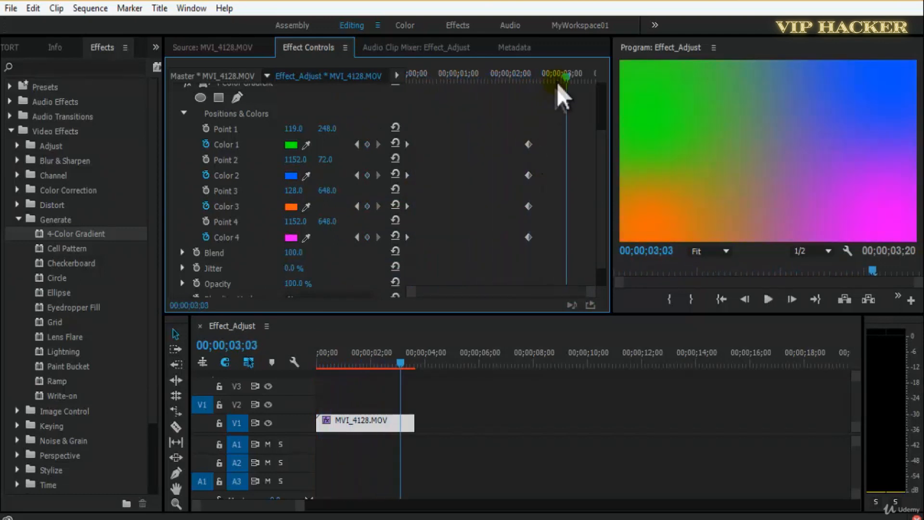
Shift the second color keyframes earlier and add a third set at 00;00;03;03 with Color 1 in purple.
drag(510, 111, 556, 263)
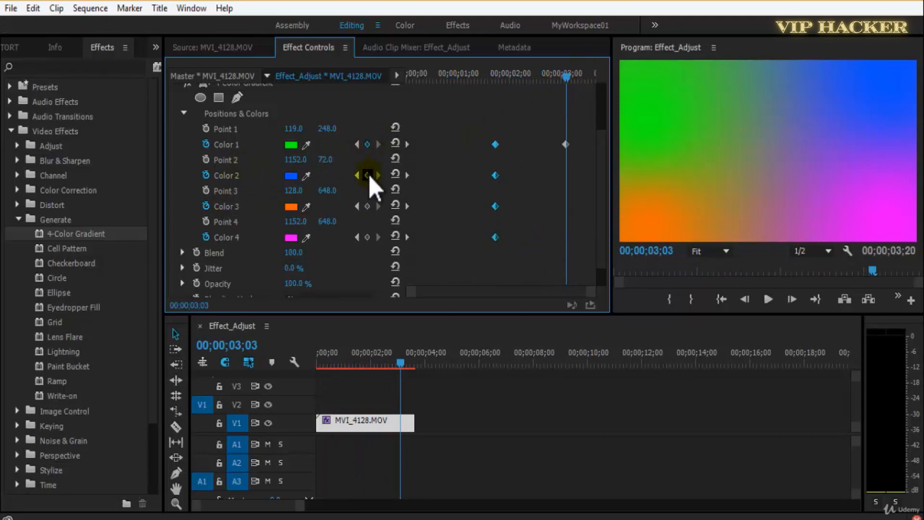
click(292, 147)
click(501, 304)
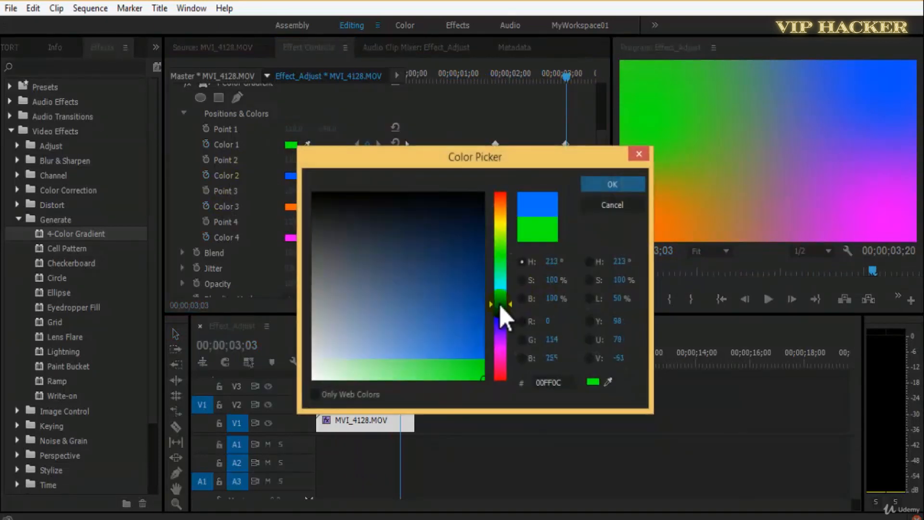
click(503, 343)
click(622, 186)
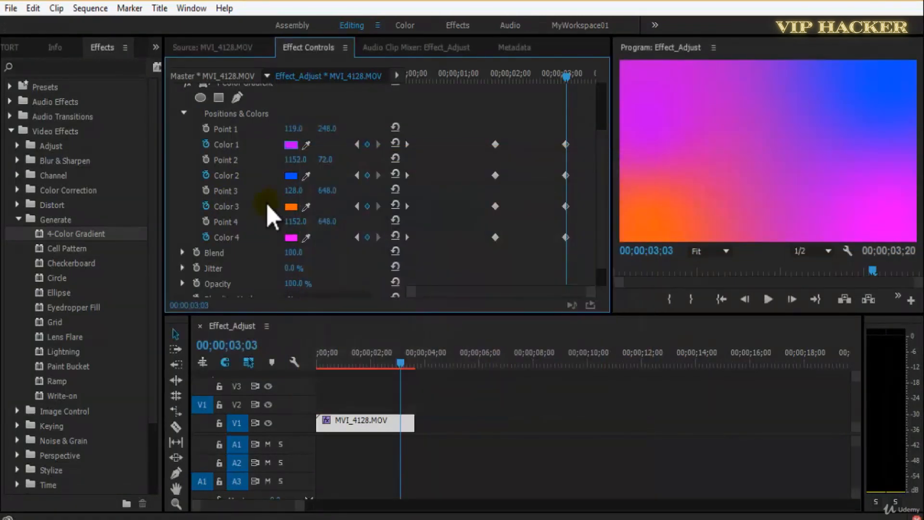
Change Color 2 to yellow, FFD800, at the 00;00;03;03 keyframe.
click(290, 175)
click(500, 307)
click(499, 221)
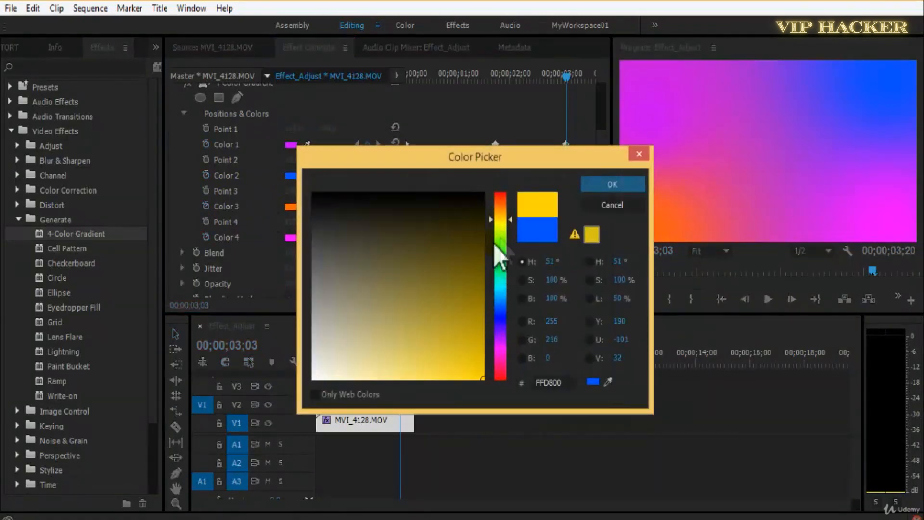
click(596, 190)
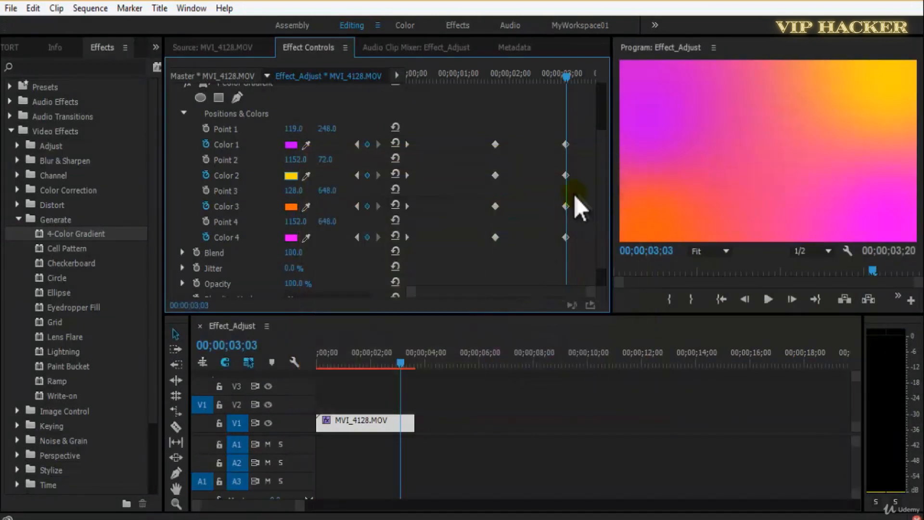
Change Color 3 to green, 24FF00, at the 00;00;03;03 keyframe.
click(294, 209)
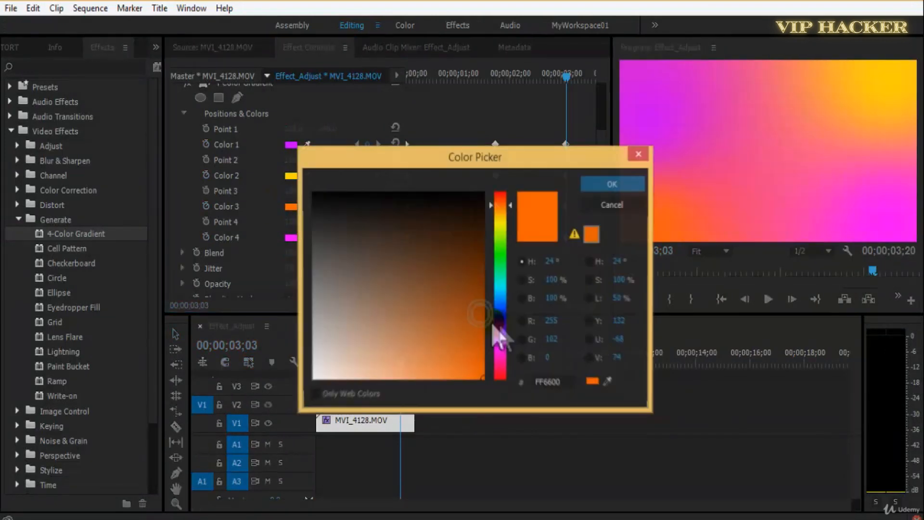
click(501, 365)
click(503, 226)
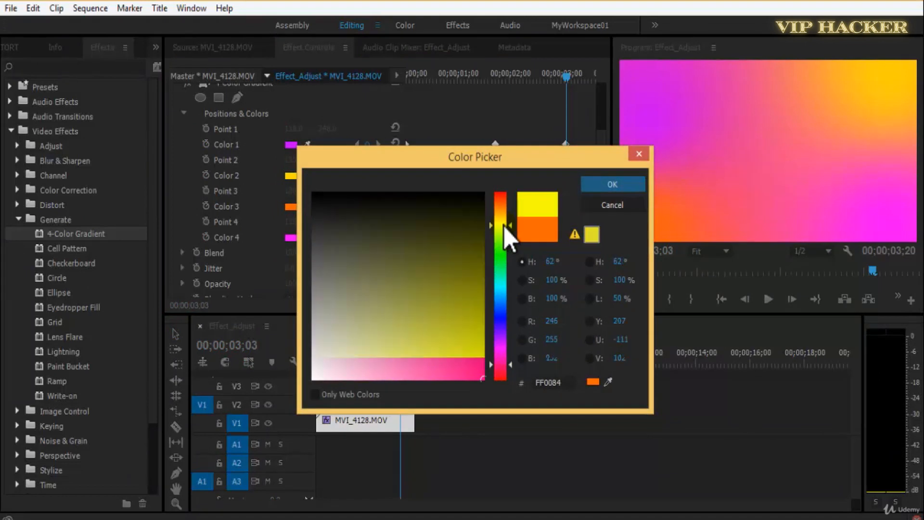
click(504, 252)
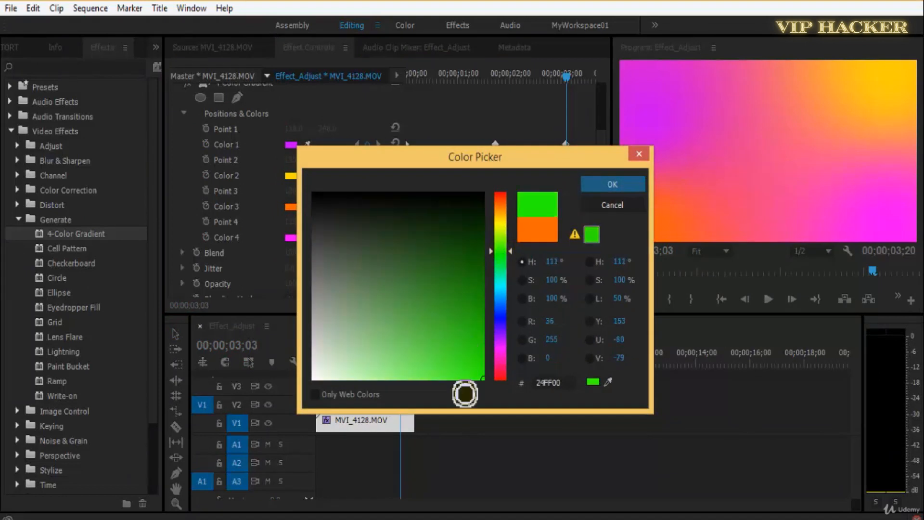
click(634, 184)
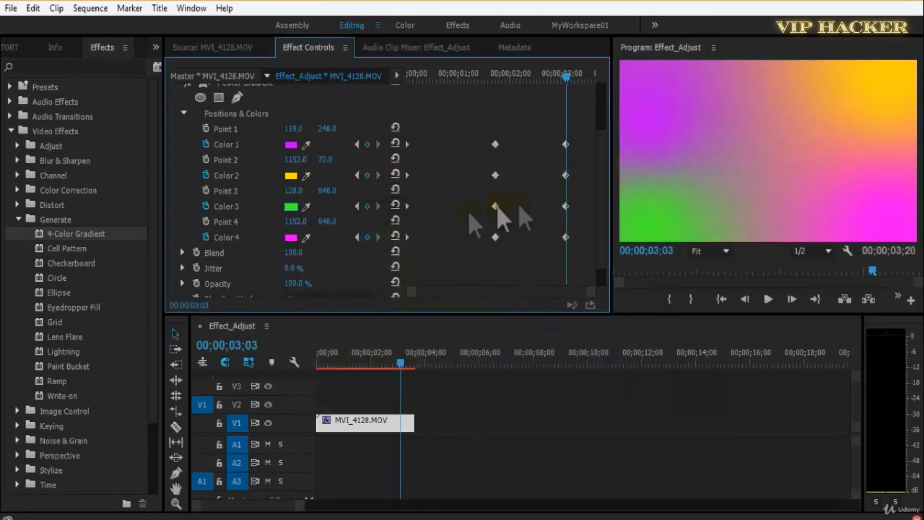
Change Color 4 to light blue at the 00;00;03;03 keyframe and play the color animation from the start.
click(292, 239)
click(500, 348)
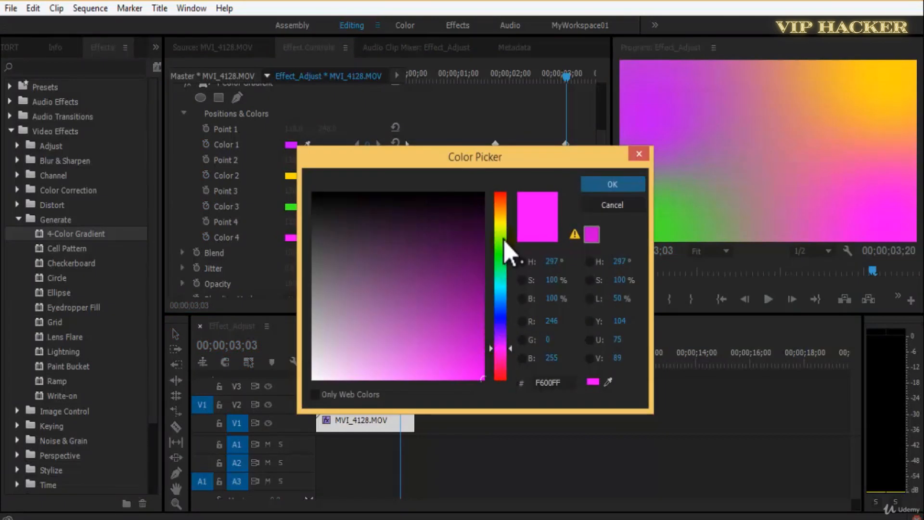
drag(504, 239, 509, 293)
click(608, 189)
drag(516, 79, 405, 80)
key(space)
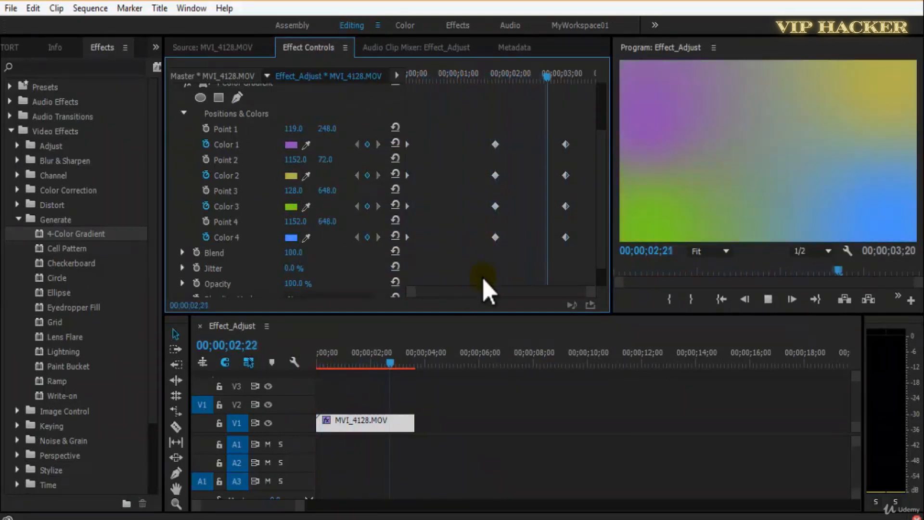
Shift the second and third sets of color keyframes earlier, to about 00;00;01;07 and 00;00;02;04.
click(495, 76)
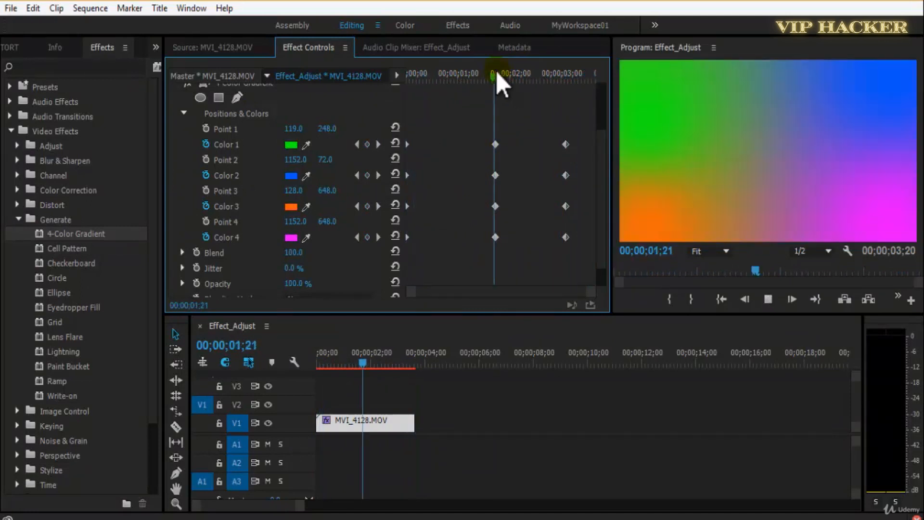
click(475, 105)
drag(474, 105, 510, 262)
drag(478, 143, 502, 248)
drag(544, 121, 505, 245)
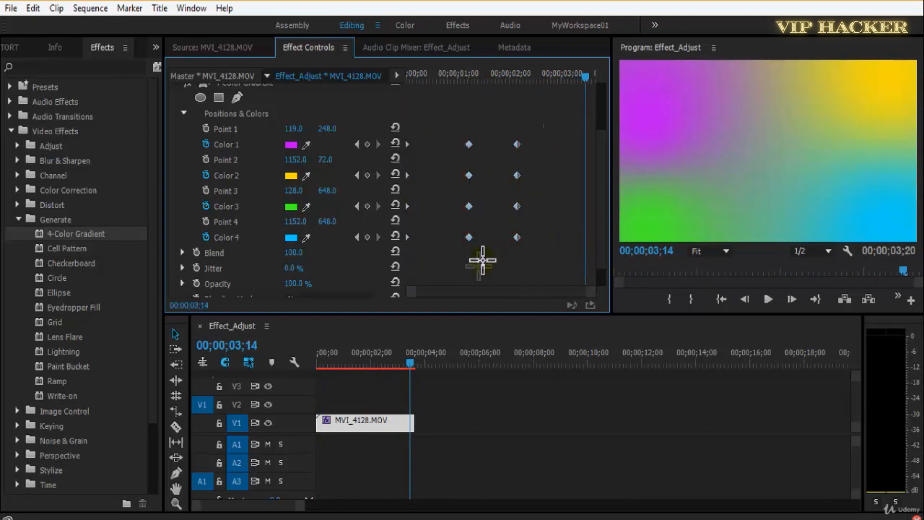
Examine the interpolation options of the second color keyframes, keeping them on Linear, and return the playhead to the start.
right_click(469, 239)
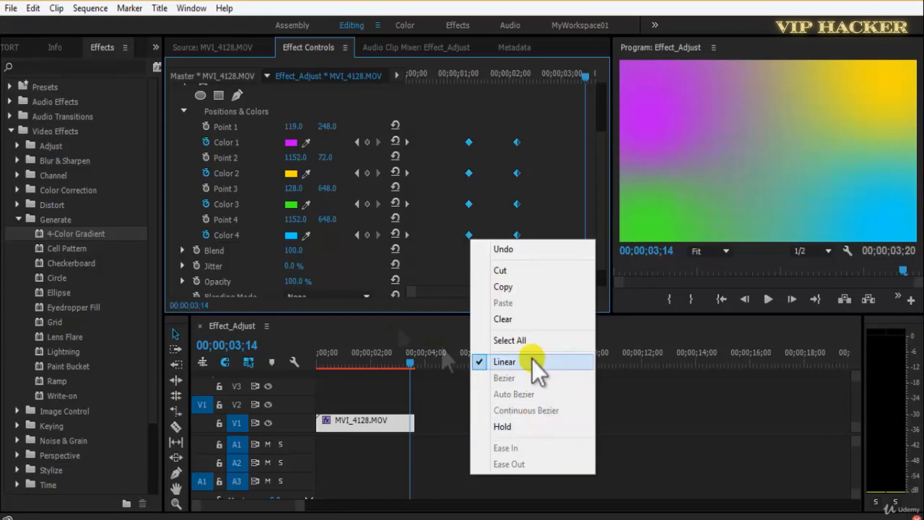
click(532, 362)
drag(463, 120, 487, 244)
right_click(473, 237)
click(453, 204)
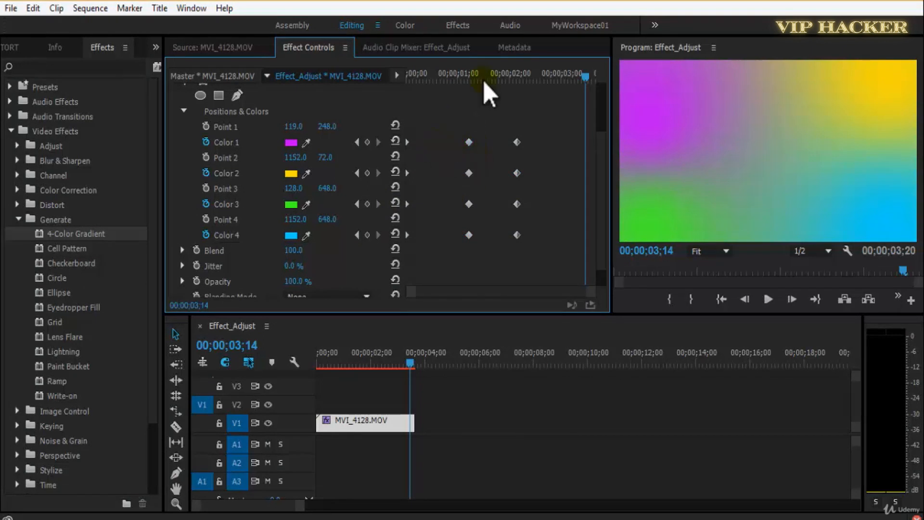
drag(483, 81, 224, 117)
right_click(468, 142)
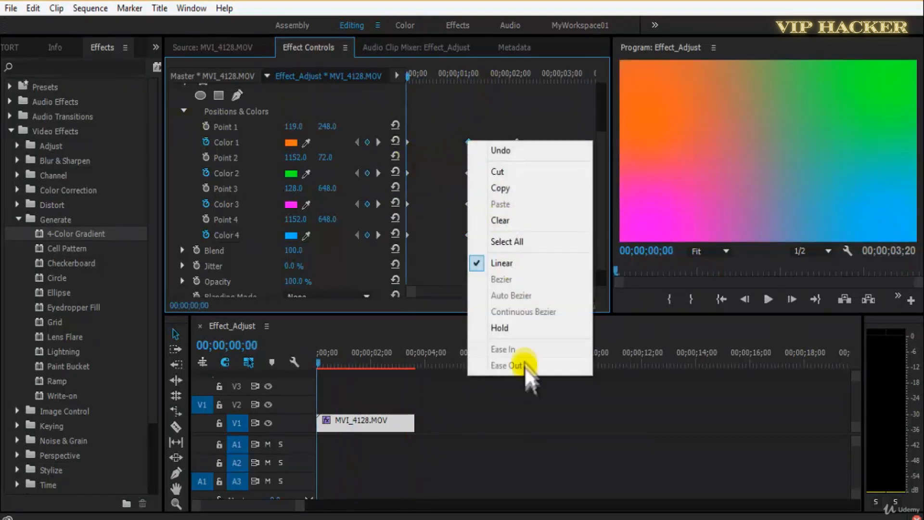
click(465, 124)
right_click(470, 144)
click(472, 115)
Play the retimed 4-Color Gradient animation from the start twice.
drag(480, 131, 401, 163)
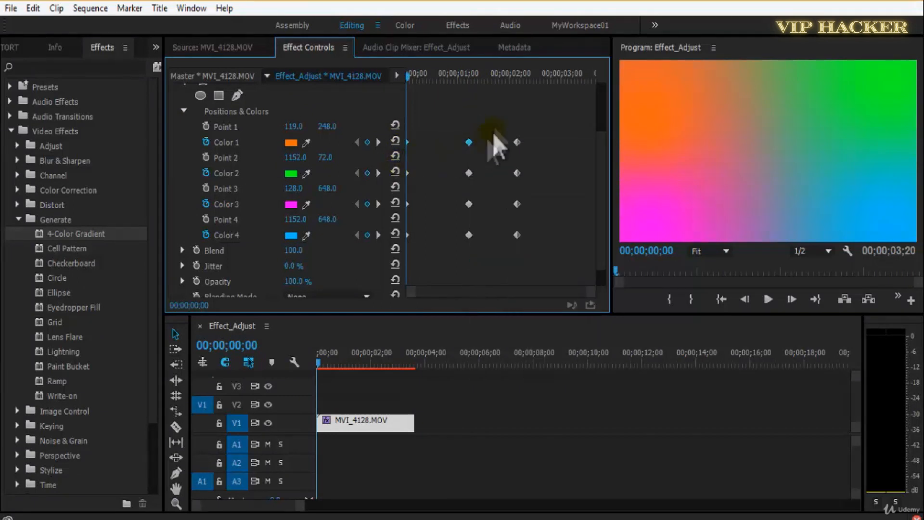
key(space)
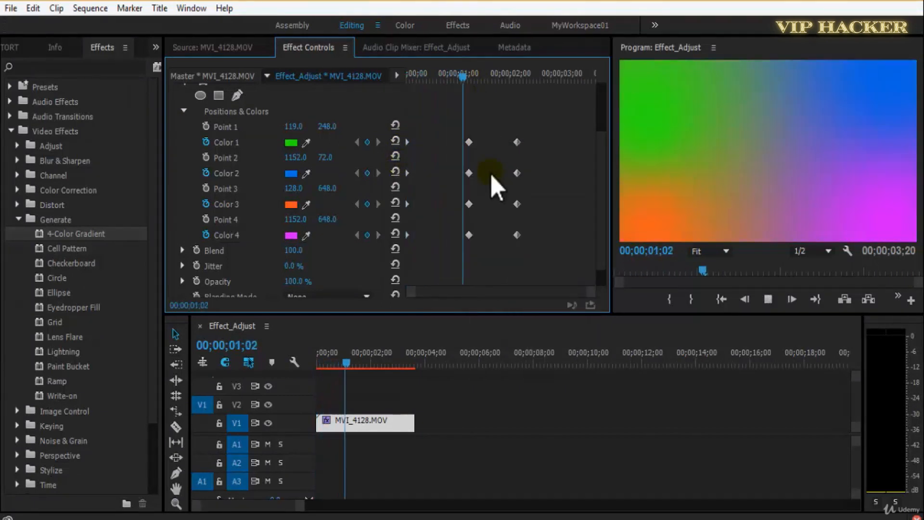
drag(467, 68, 392, 76)
key(space)
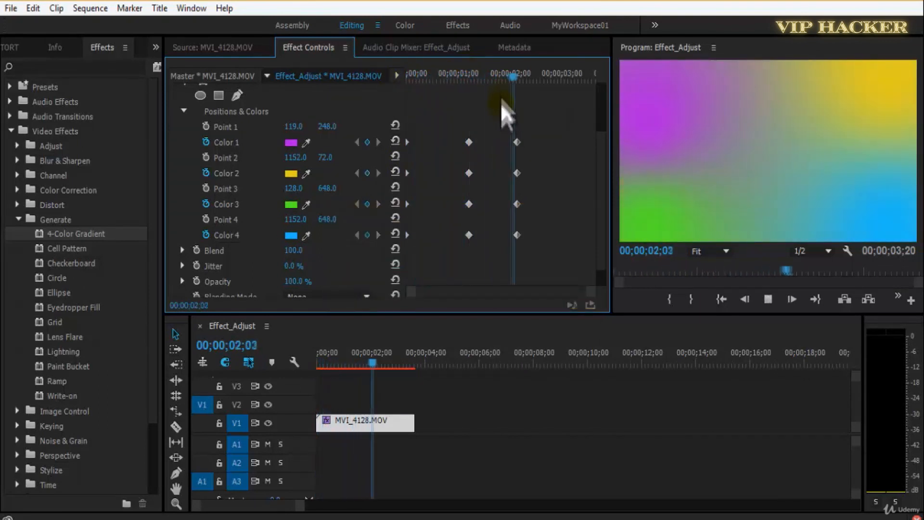
Add a Color 1 keyframe at 00;00;01;22 in blue, 1E41D0.
mouse_move(501, 77)
mouse_down()
mouse_move(479, 83)
mouse_move(509, 88)
mouse_move(495, 89)
mouse_up()
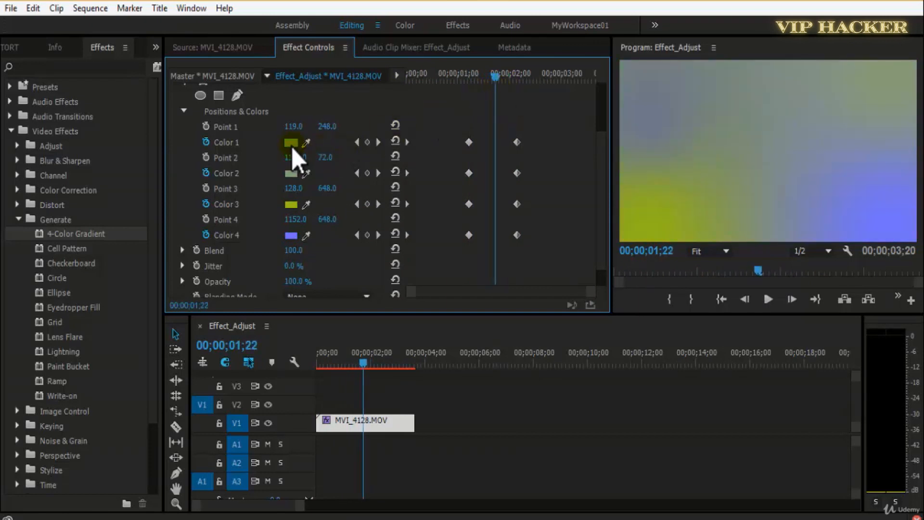
click(291, 142)
click(458, 344)
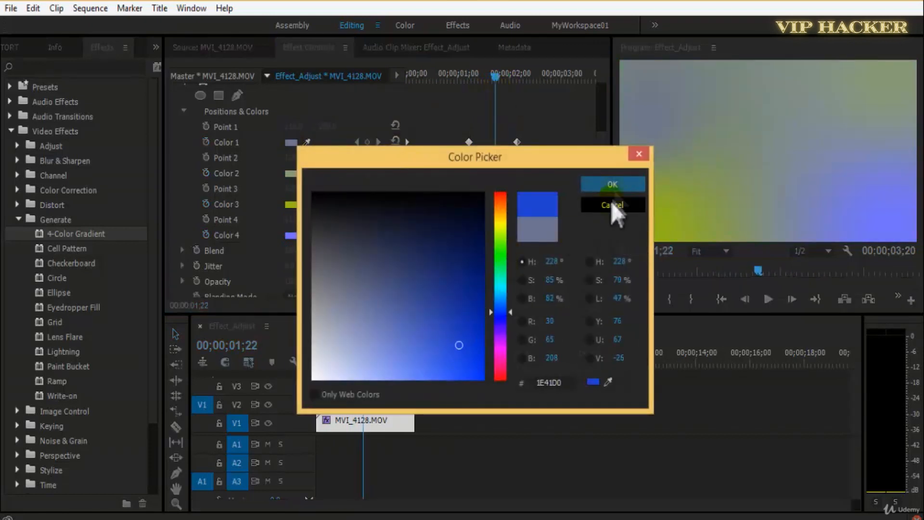
click(609, 184)
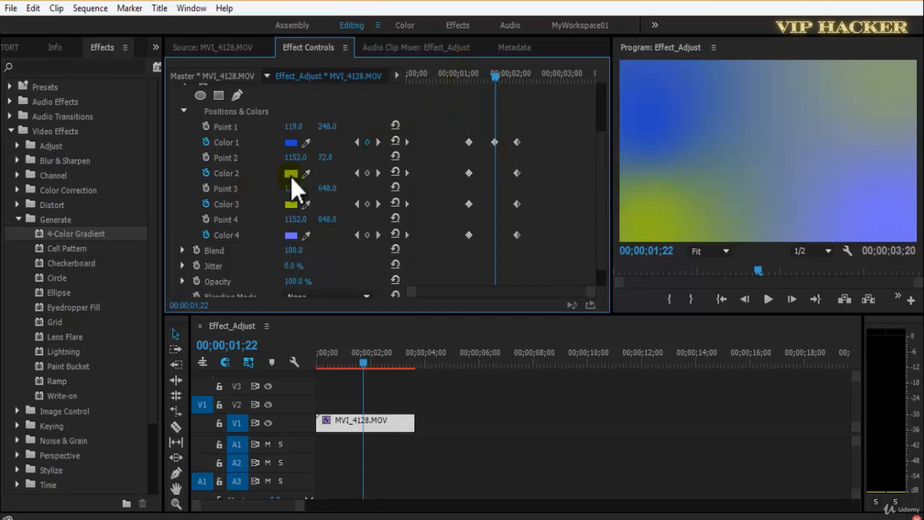
Add a Color 2 keyframe at 00;00;01;22 in green.
click(291, 174)
drag(495, 340, 496, 239)
click(611, 185)
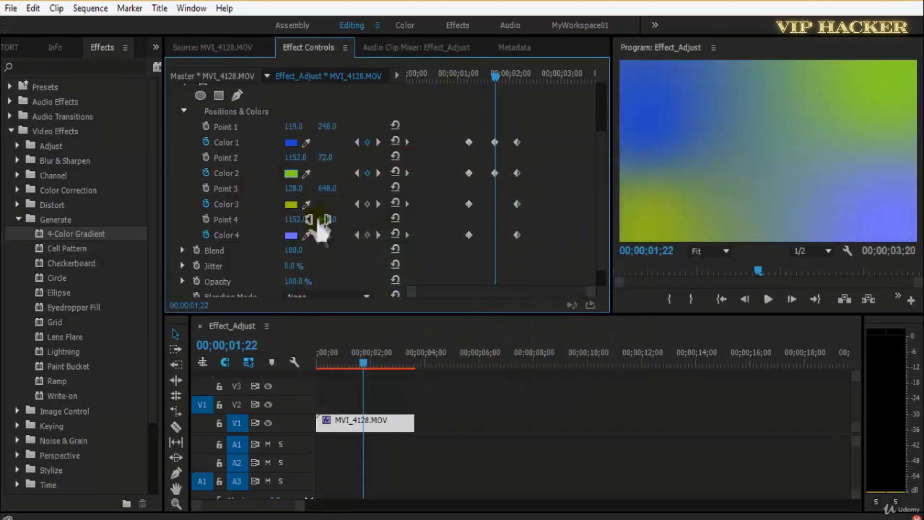
Play the animation with the added color keyframes from the start and save the project.
click(471, 73)
key(space)
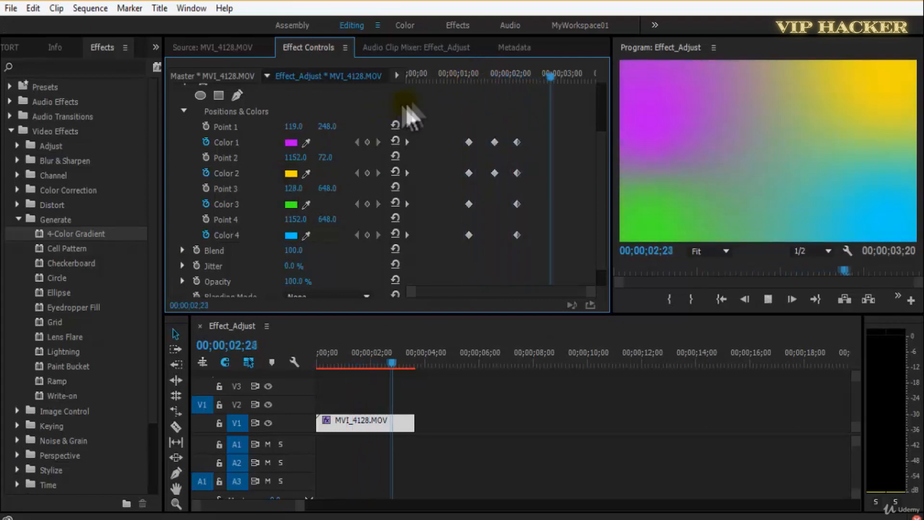
click(437, 76)
drag(388, 89, 355, 101)
key(ctrl+s)
key(space)
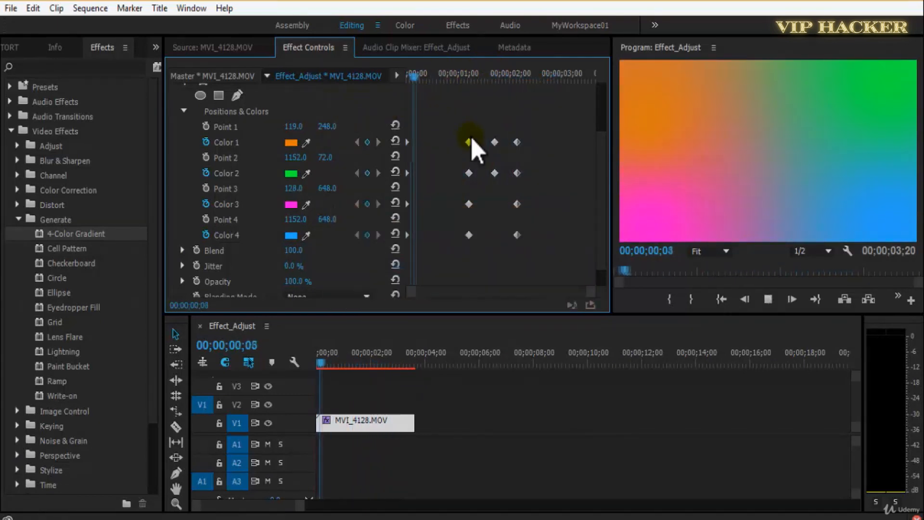
key(space)
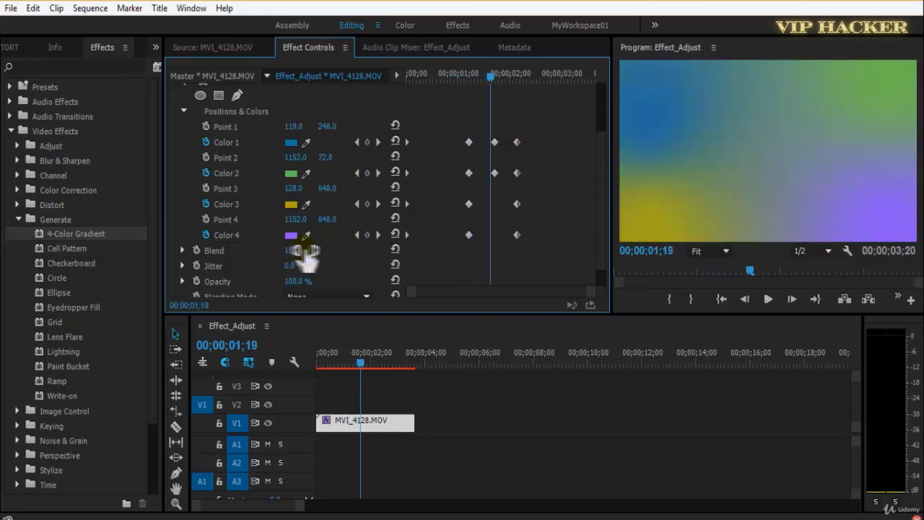
Try lowering the gradient's Blend to 5.0 near the start of the clip and play the animation.
drag(322, 253, 200, 269)
drag(301, 255, 390, 253)
click(442, 77)
drag(442, 82, 413, 79)
drag(291, 250, 166, 253)
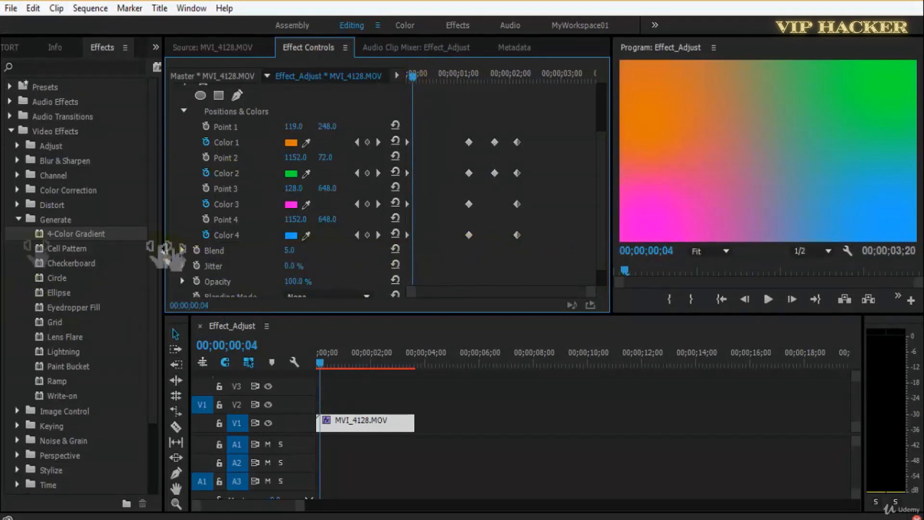
key(space)
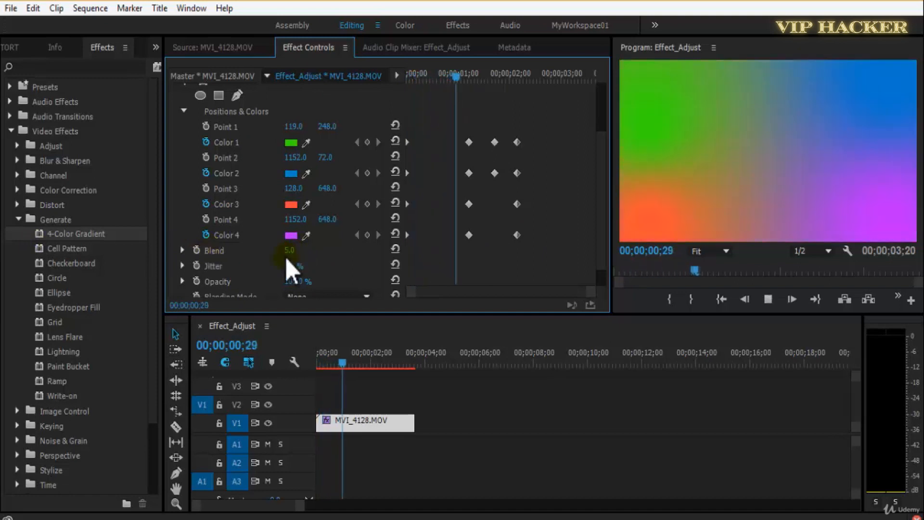
Stop playback and set the gradient's Blend to 150.
key(space)
drag(286, 251, 302, 252)
click(302, 251)
text(150)
key(Return)
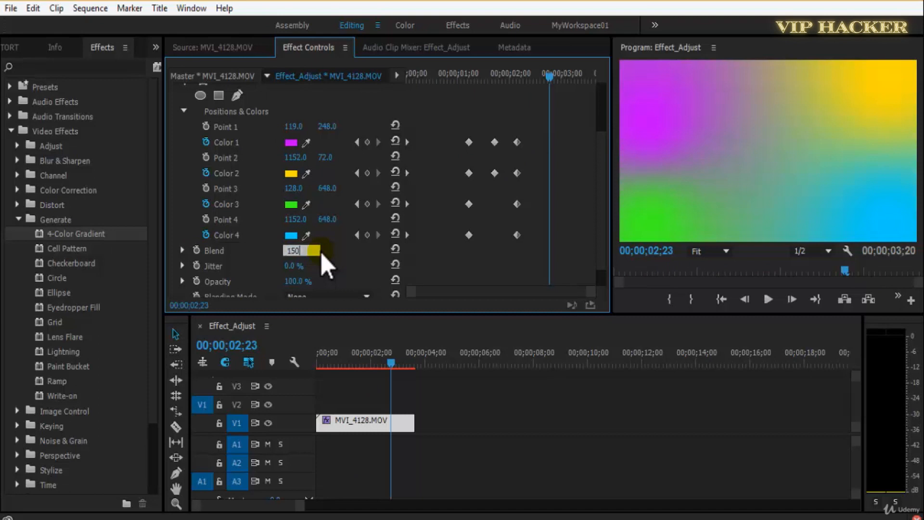
Try raising the gradient's Jitter to 88% and scrub through the clip in the maximized Program monitor.
drag(297, 266, 361, 267)
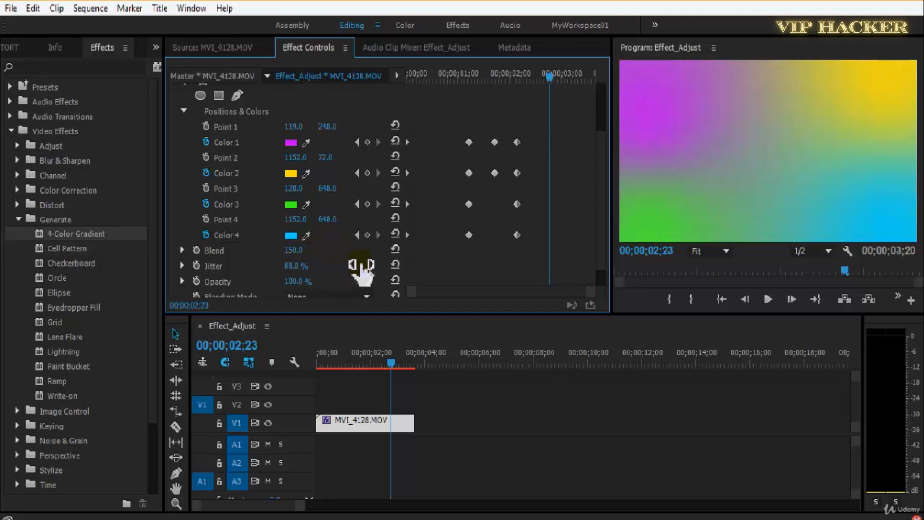
key(grave)
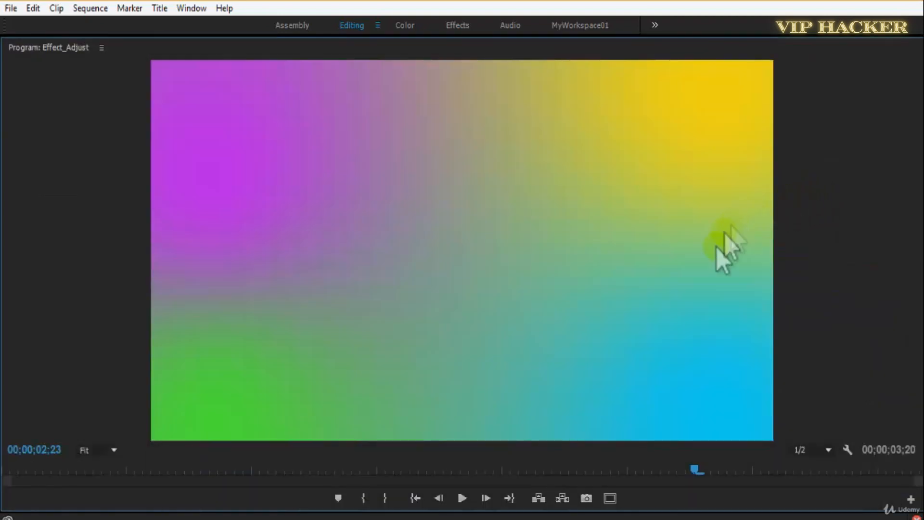
drag(503, 472, 38, 485)
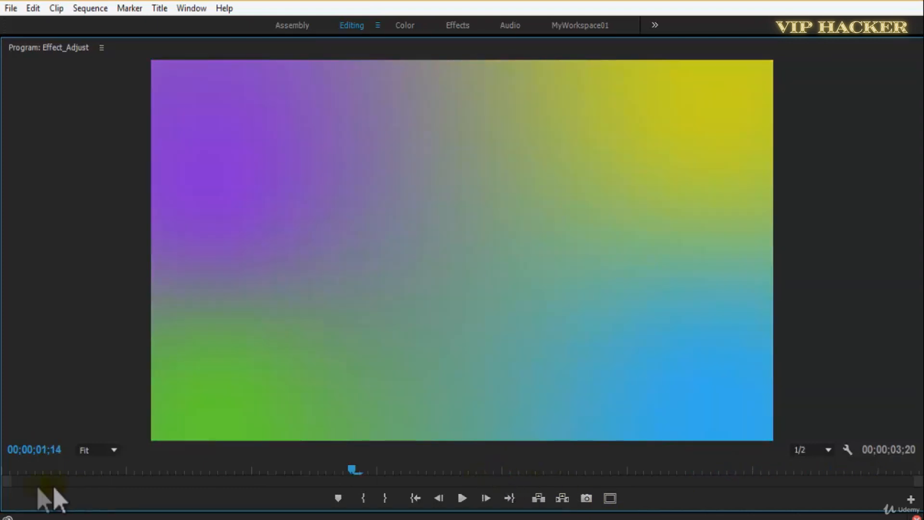
key(grave)
key(grave)
Set the Program monitor's playback resolution to Full and save the project.
click(821, 457)
click(827, 373)
key(ctrl+s)
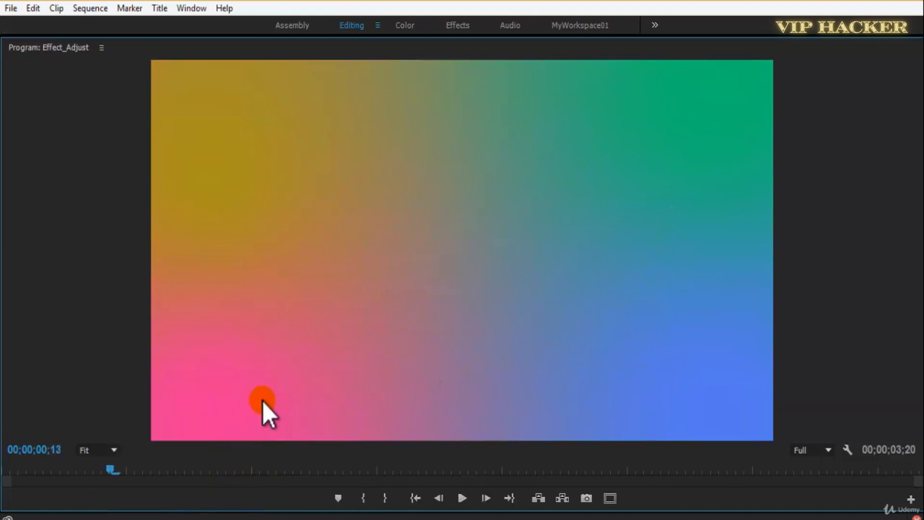
Play the jittered gradient in the maximized Program monitor, restore the panel layout and set Jitter back to 0%.
key(grave)
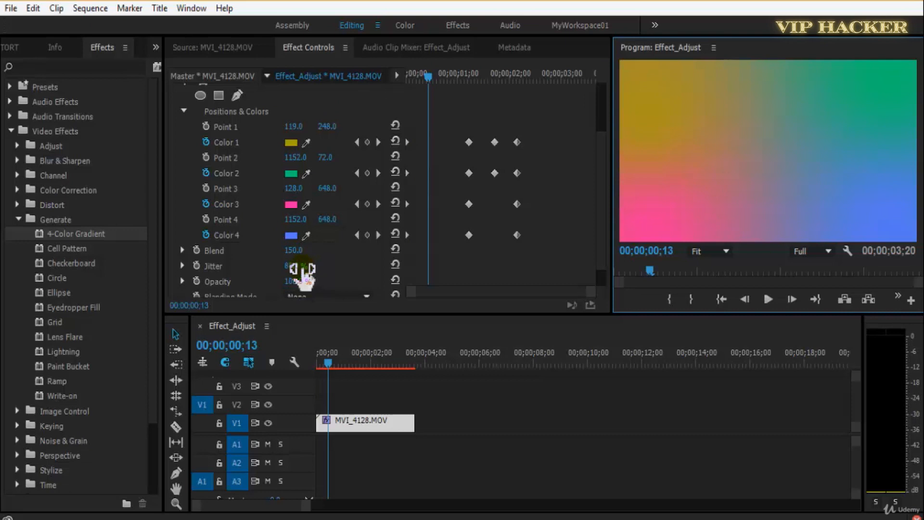
key(grave)
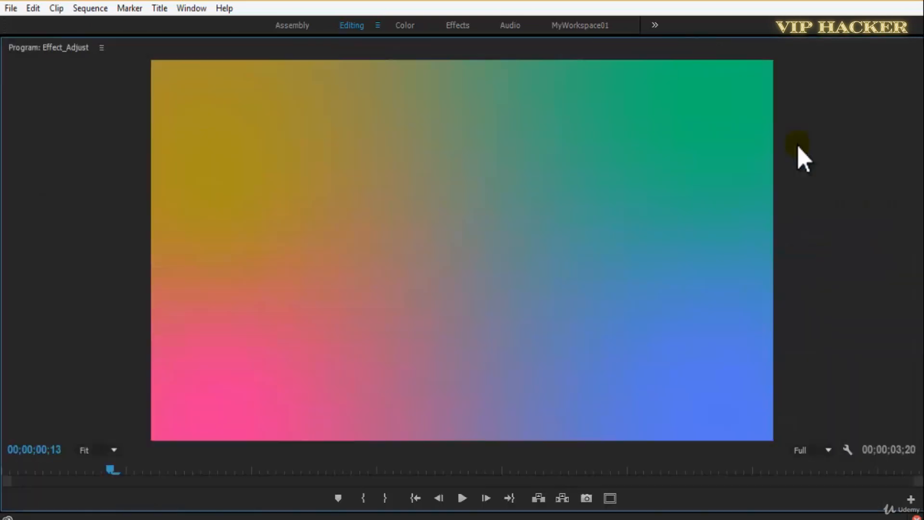
key(space)
key(space)
key(grave)
click(299, 266)
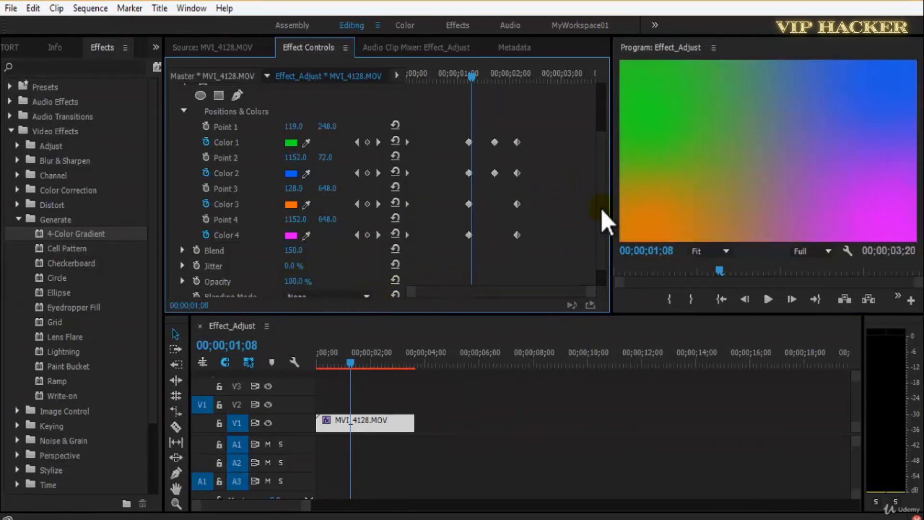
Set the 4-Color Gradient's blending mode to Normal and return the playhead to the start of the clip.
scroll(601, 208, down, 1)
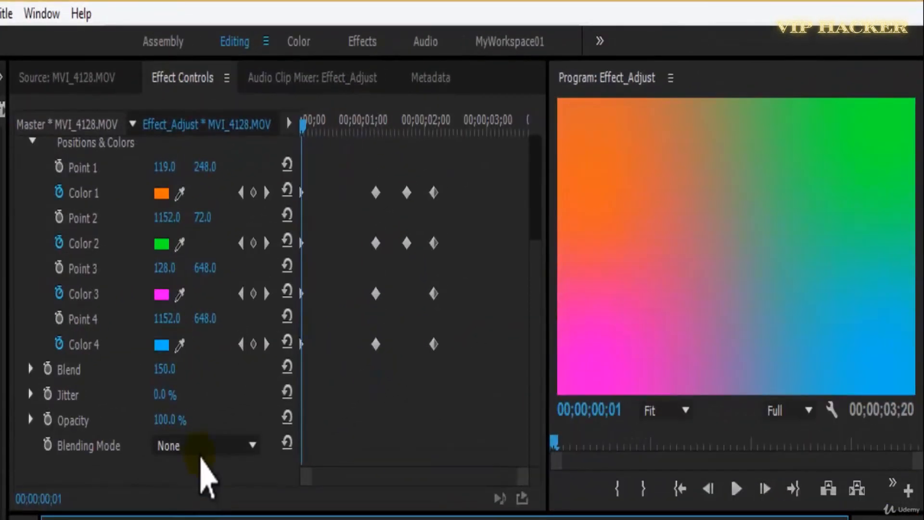
click(201, 449)
click(201, 448)
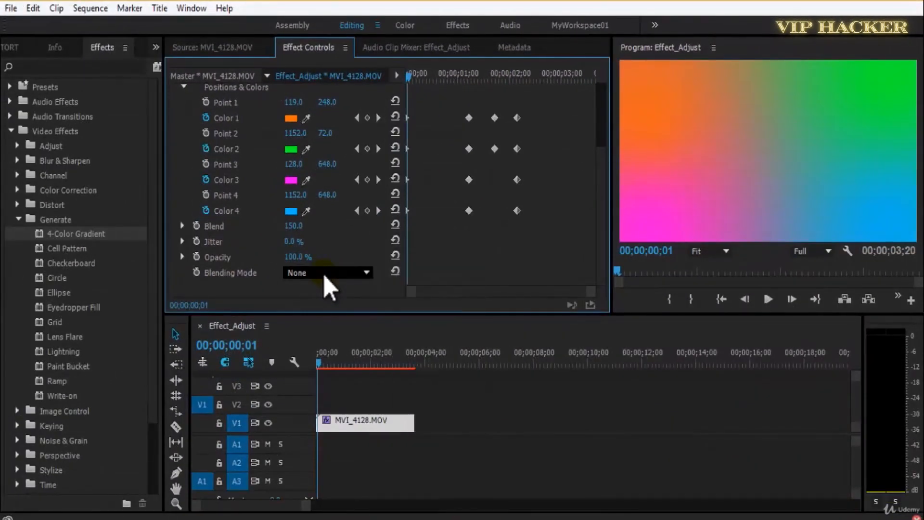
key(End)
click(325, 276)
click(409, 237)
drag(357, 356, 318, 364)
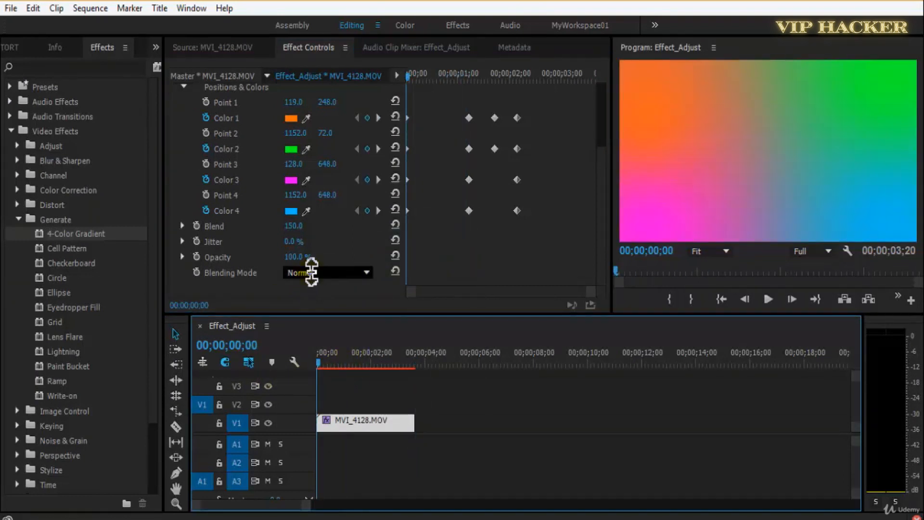
Try the gradient's blending modes over the clip one after another, including Add, Screen, Overlay and Hard Light.
scroll(311, 273, down, 1)
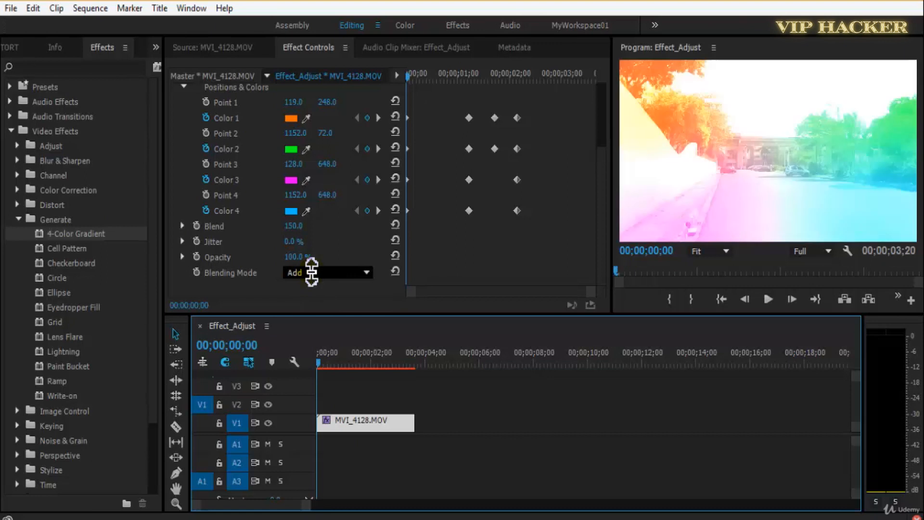
scroll(311, 272, down, 1)
scroll(312, 273, down, 1)
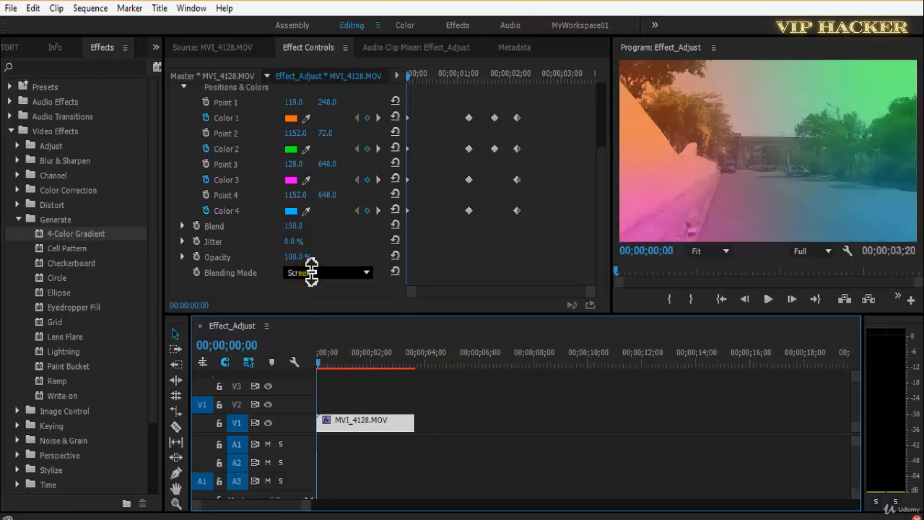
scroll(312, 272, down, 1)
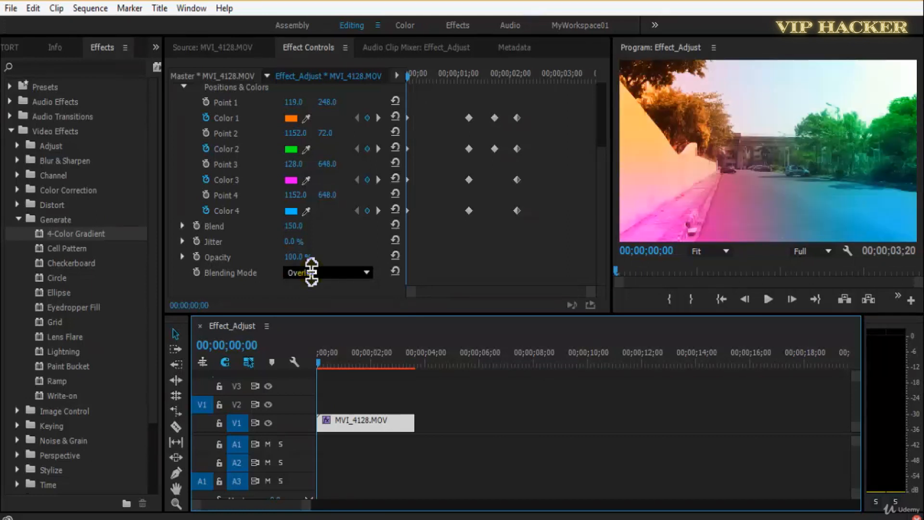
scroll(320, 279, down, 1)
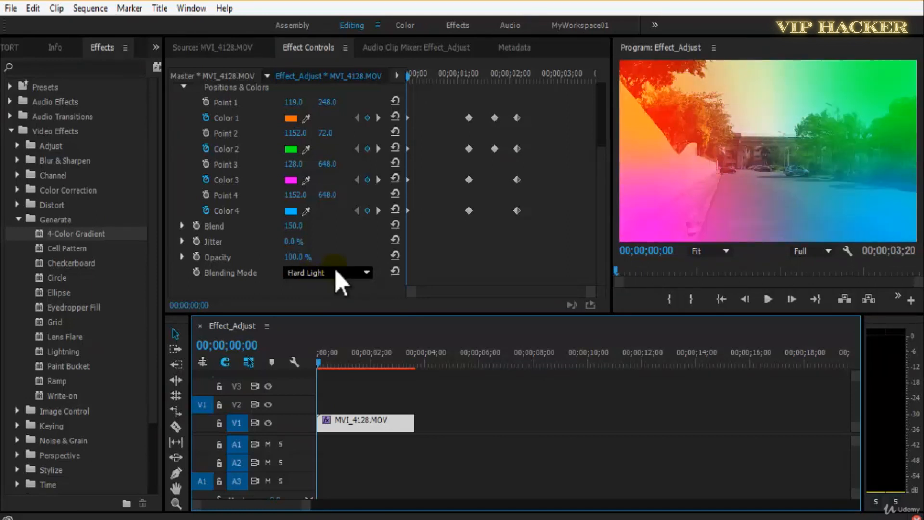
Step through the remaining blending modes, including Lighten and Saturation, up to Luminosity.
scroll(341, 280, down, 1)
scroll(349, 269, down, 1)
scroll(350, 270, down, 1)
scroll(349, 270, down, 1)
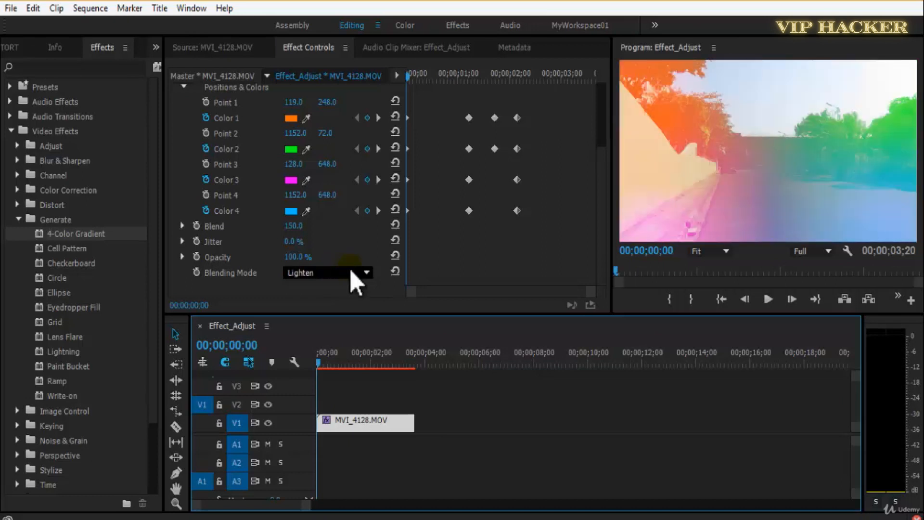
scroll(351, 270, down, 1)
scroll(351, 271, down, 1)
scroll(350, 270, down, 1)
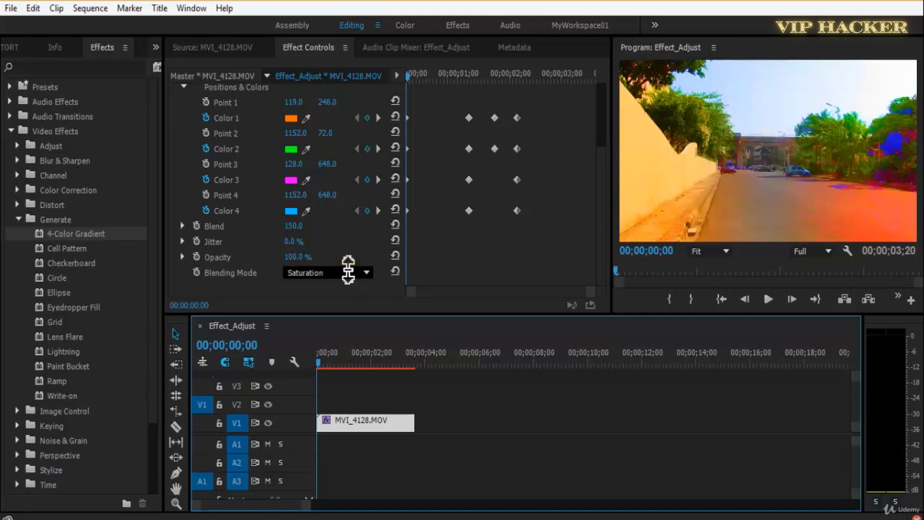
scroll(352, 272, down, 1)
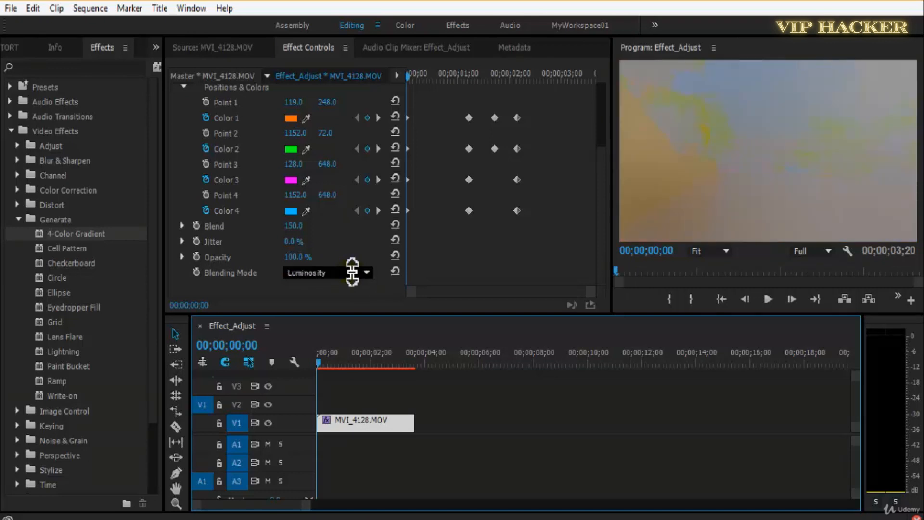
Set the 4-Color Gradient's blending mode to Overlay and its opacity to 70%, and save the project.
click(353, 273)
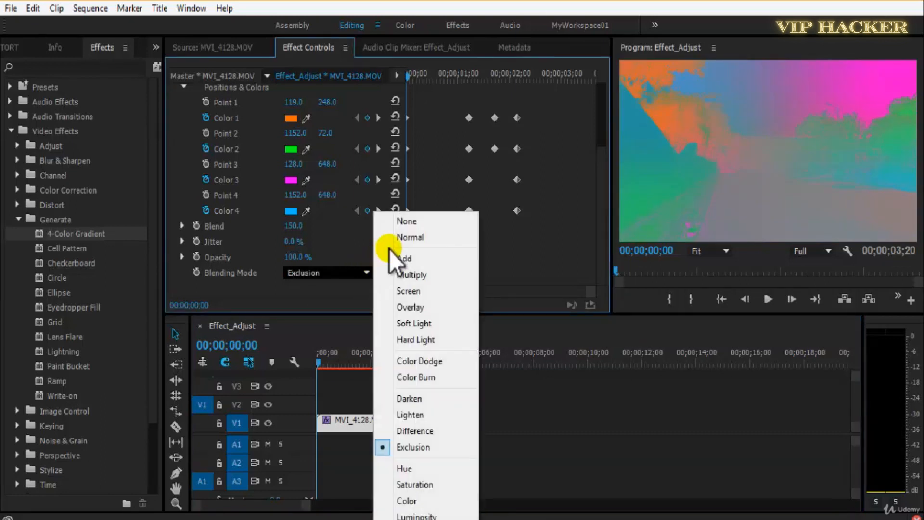
click(408, 291)
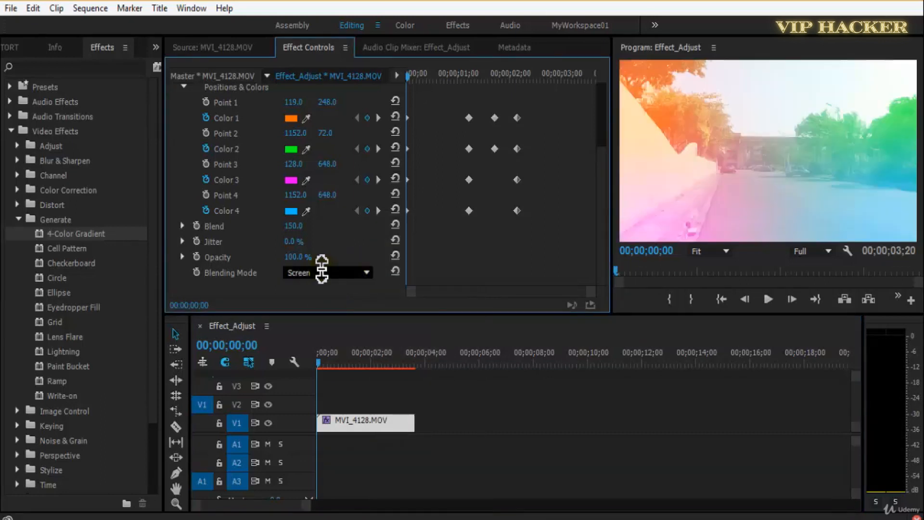
scroll(327, 272, down, 3)
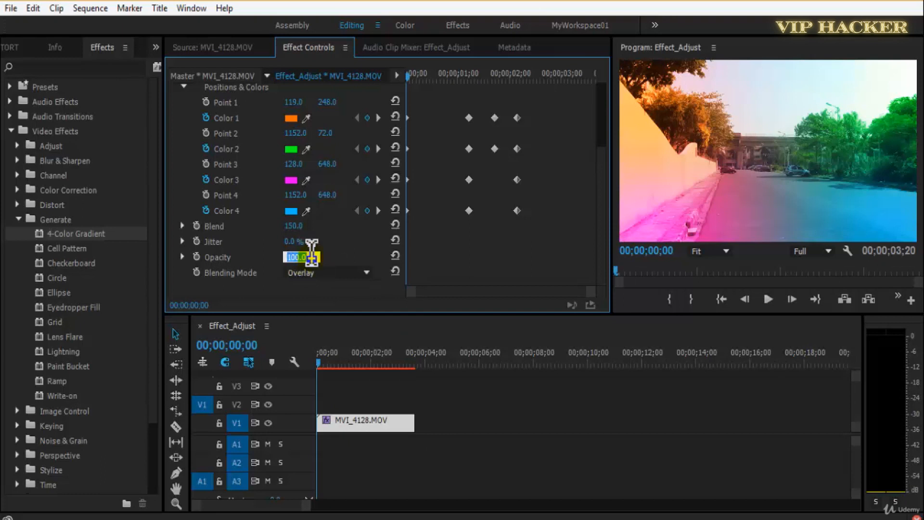
key(ctrl+s)
Play the Overlay gradient over the clip several times, moving the playhead back between runs and saving the project.
drag(446, 404, 480, 432)
key(space)
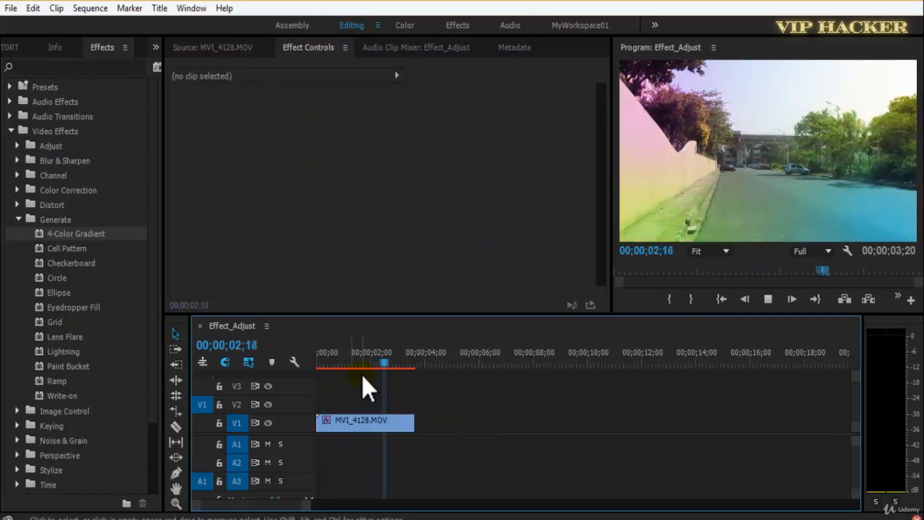
drag(361, 364, 283, 359)
key(space)
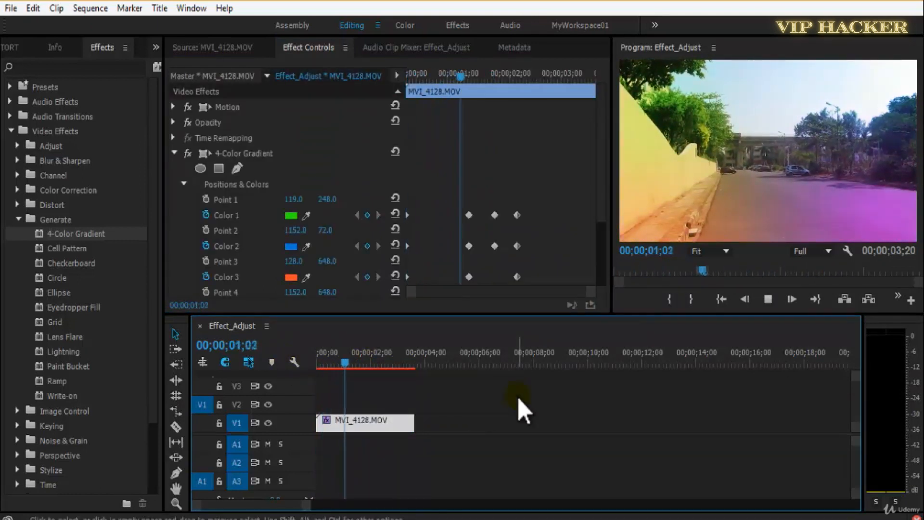
drag(394, 371, 331, 366)
key(ctrl+s)
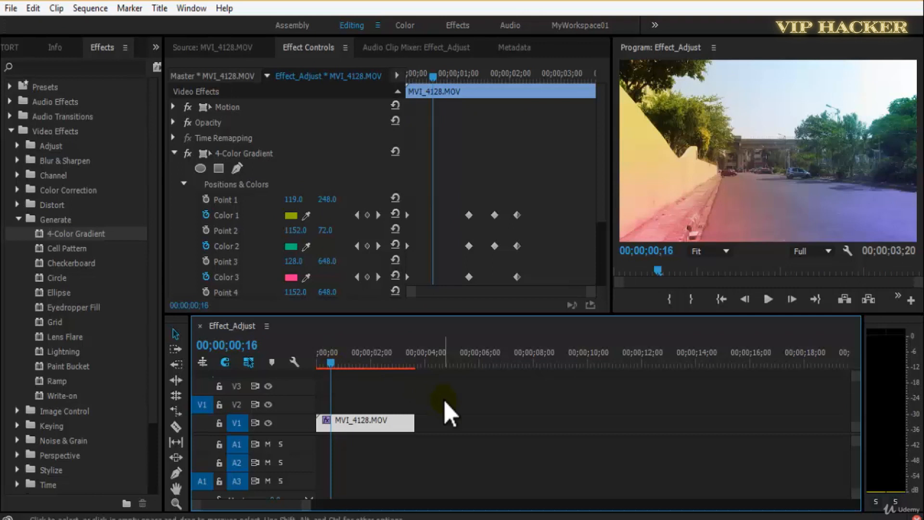
key(ctrl+s)
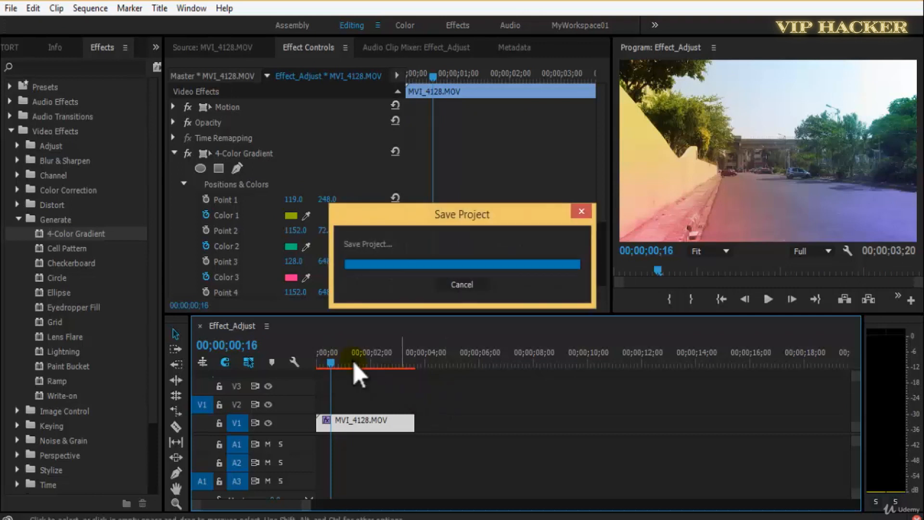
key(space)
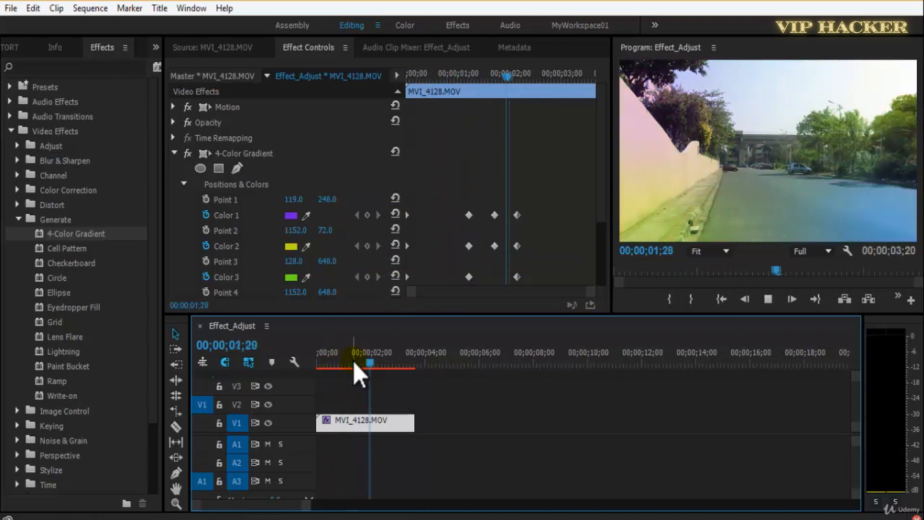
drag(362, 362, 342, 363)
Try the Multiply, Screen and Add blending modes on the gradient, raising its opacity to 100%.
scroll(294, 263, down, 3)
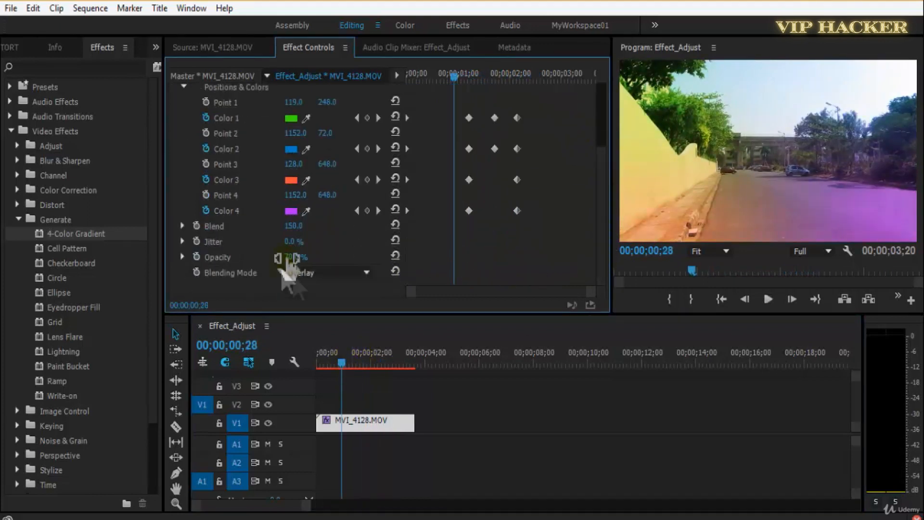
click(308, 272)
click(420, 277)
key(space)
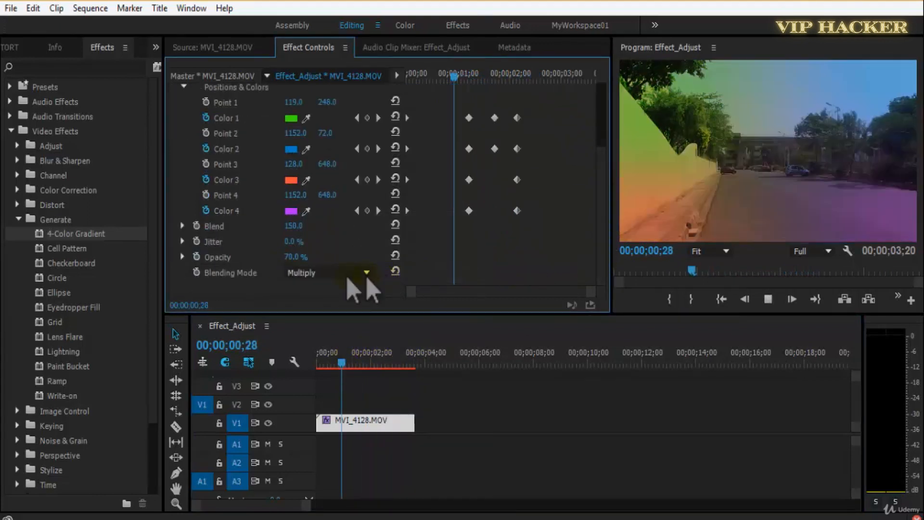
drag(295, 256, 397, 251)
click(311, 277)
click(408, 290)
click(313, 276)
click(419, 253)
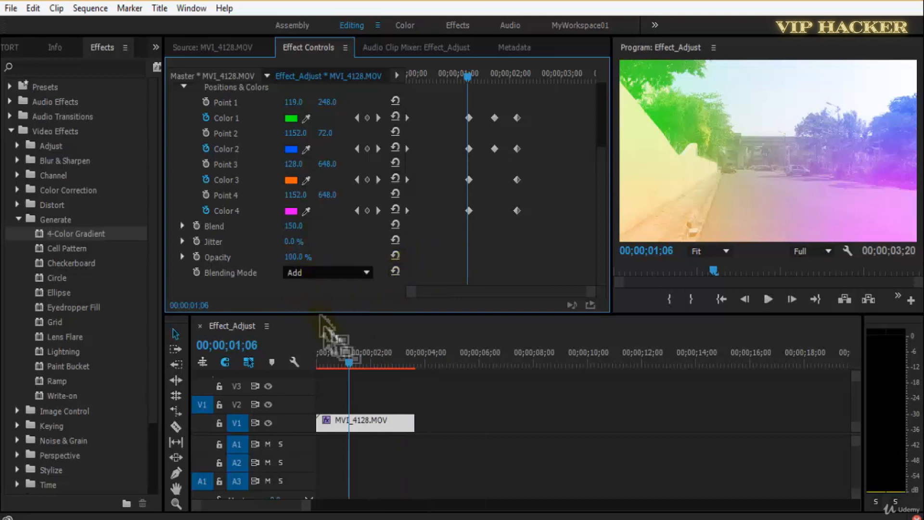
Return the playhead to the start of the clip and set the Program monitor's playback resolution to 1/2.
drag(350, 365, 318, 365)
click(813, 251)
click(819, 285)
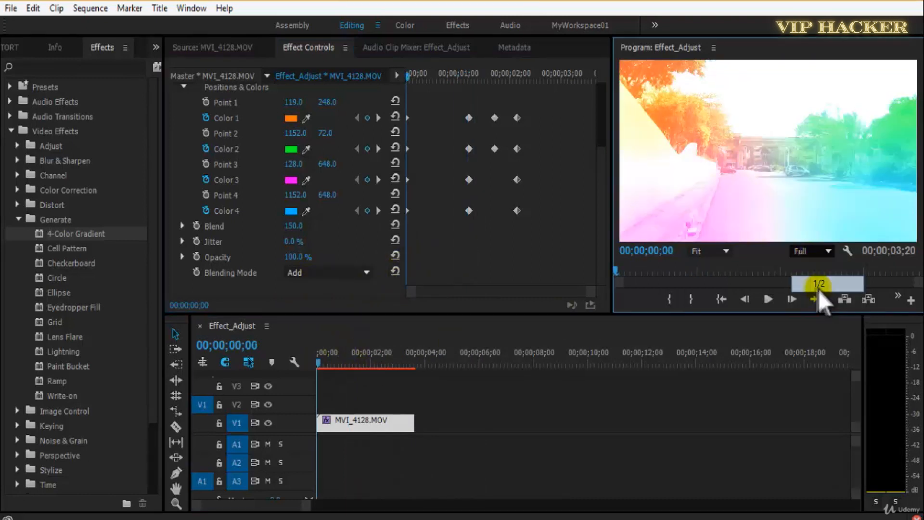
Try the Normal, Lighten and Exclusion blending modes on the gradient, playing the clip with Lighten.
click(337, 273)
click(414, 236)
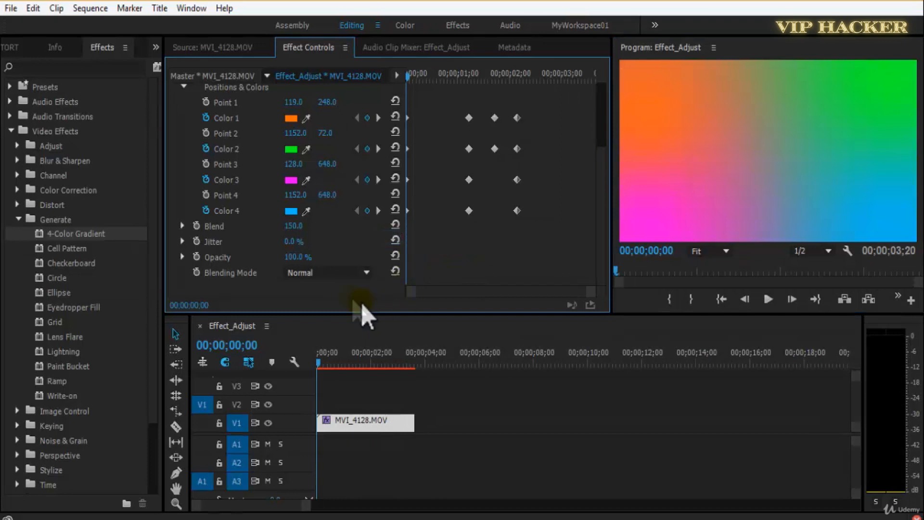
click(342, 274)
click(436, 417)
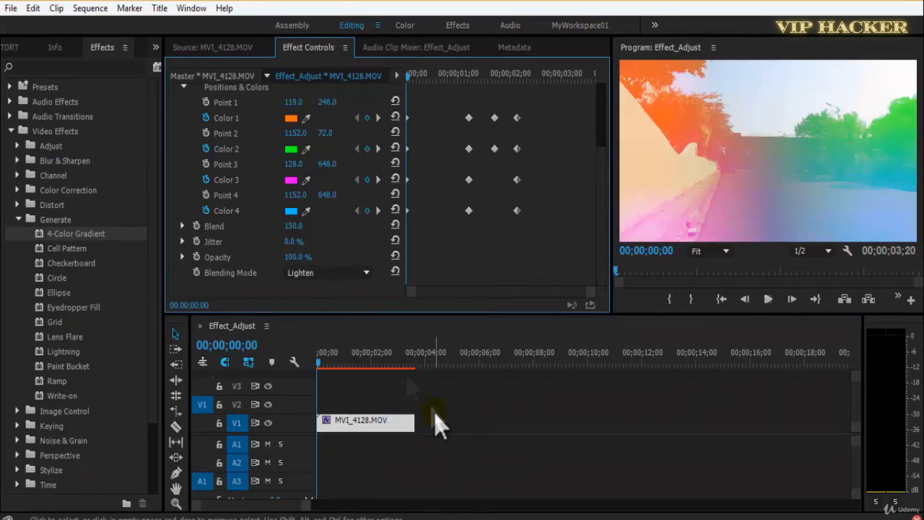
key(space)
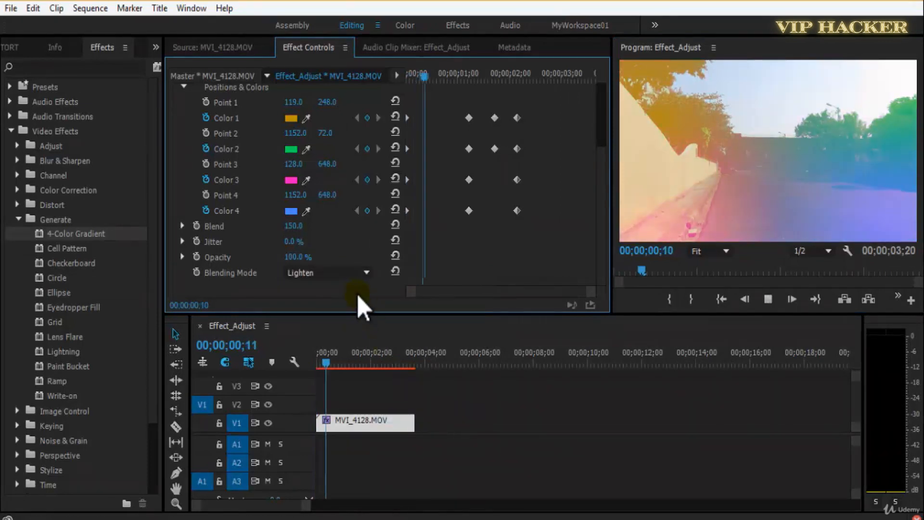
click(331, 274)
click(434, 444)
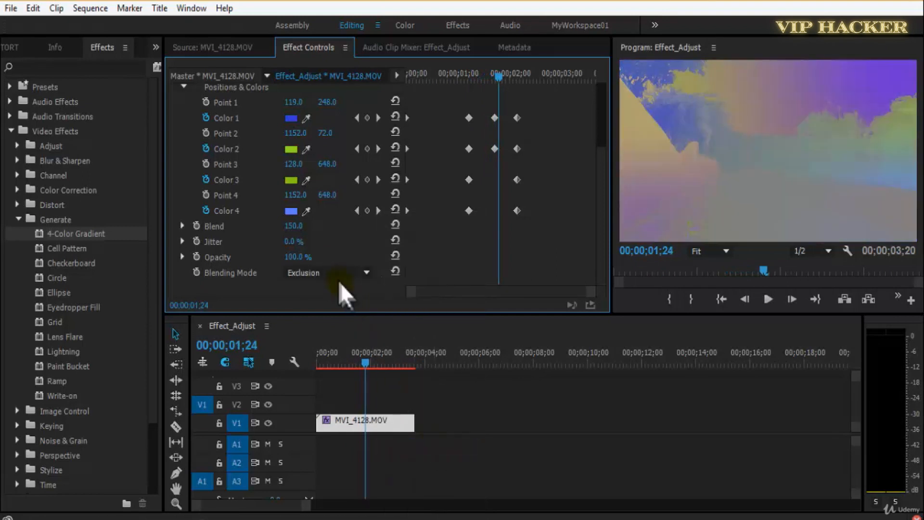
Set the gradient's blending mode to Multiply and save the project.
click(341, 276)
click(413, 269)
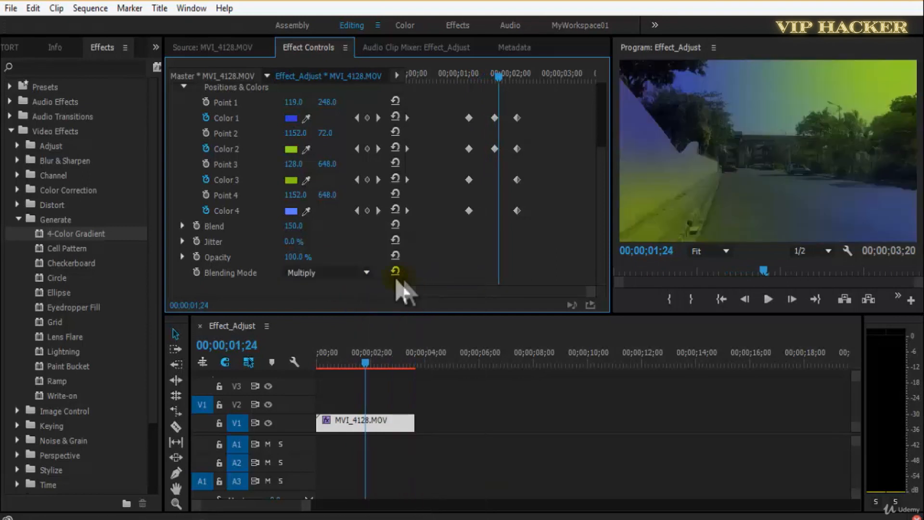
key(ctrl+s)
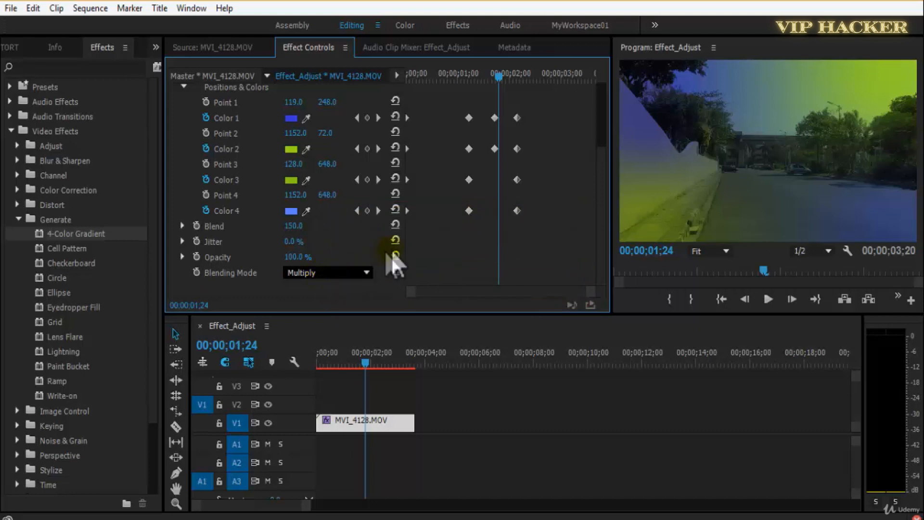
Return the playhead to the start, add an elliptical mask to the 4-Color Gradient and invert it.
drag(606, 258, 604, 188)
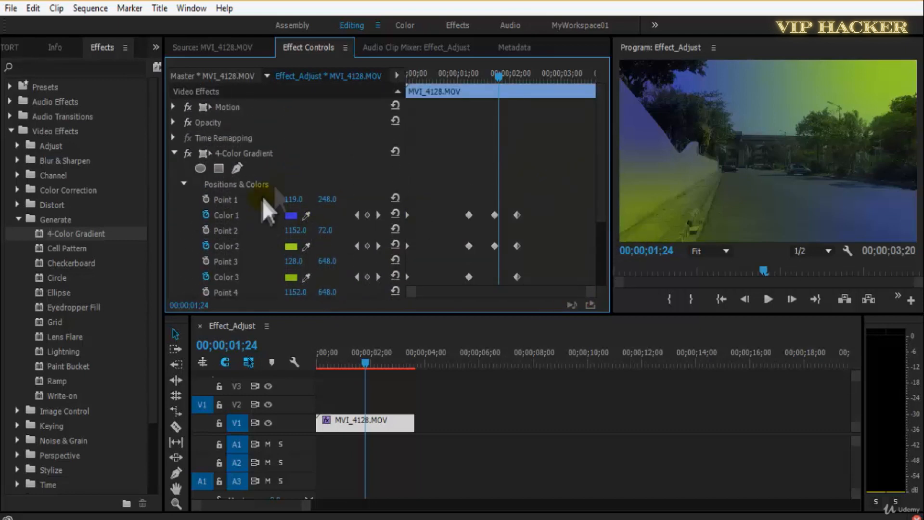
click(323, 361)
drag(604, 187, 604, 231)
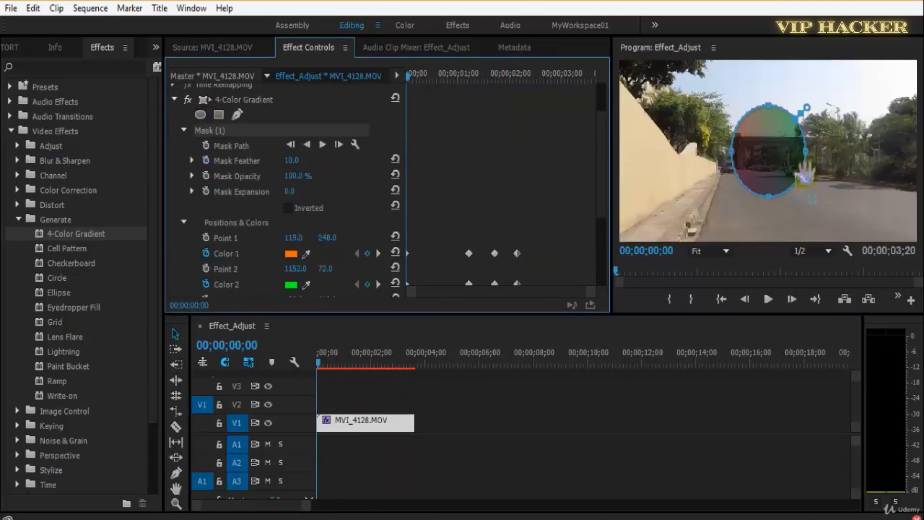
click(778, 154)
click(287, 208)
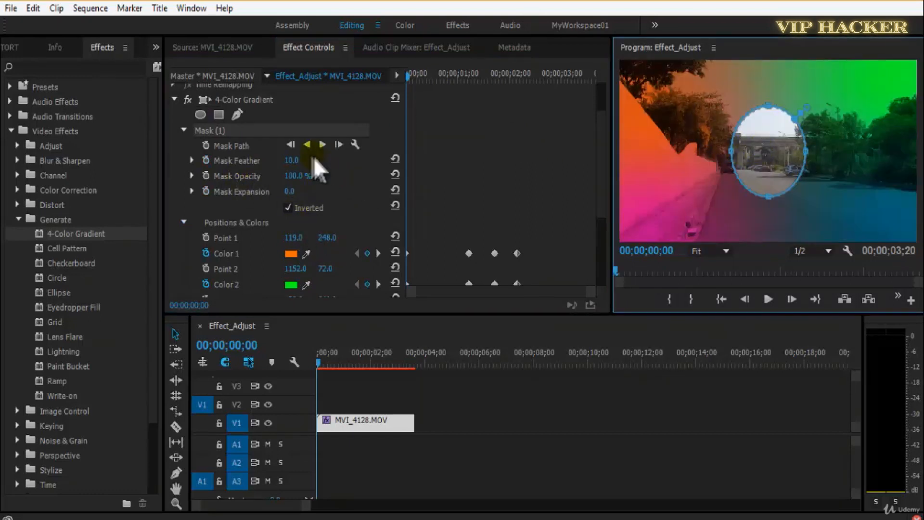
Enlarge the elliptical mask on all sides to cover most of the frame and set Mask Feather to 94.
drag(860, 145, 893, 151)
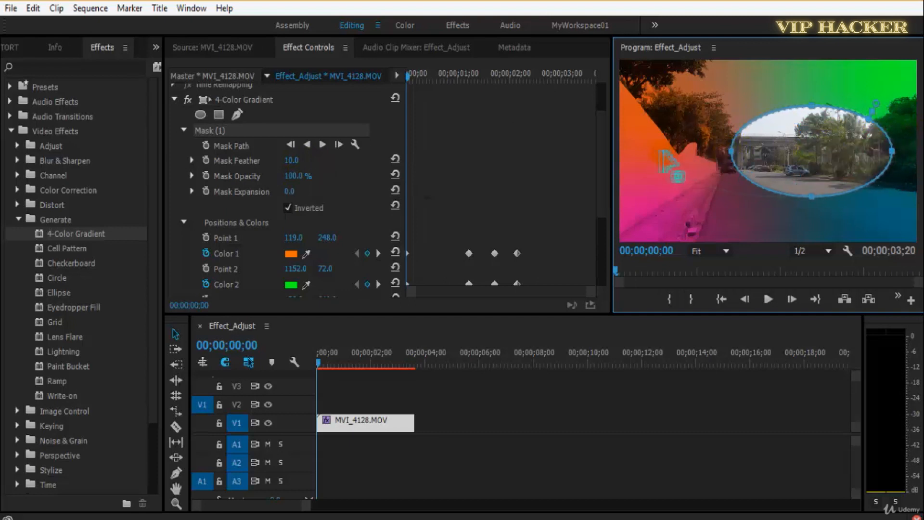
drag(660, 152, 648, 152)
drag(771, 107, 770, 72)
drag(770, 198, 780, 264)
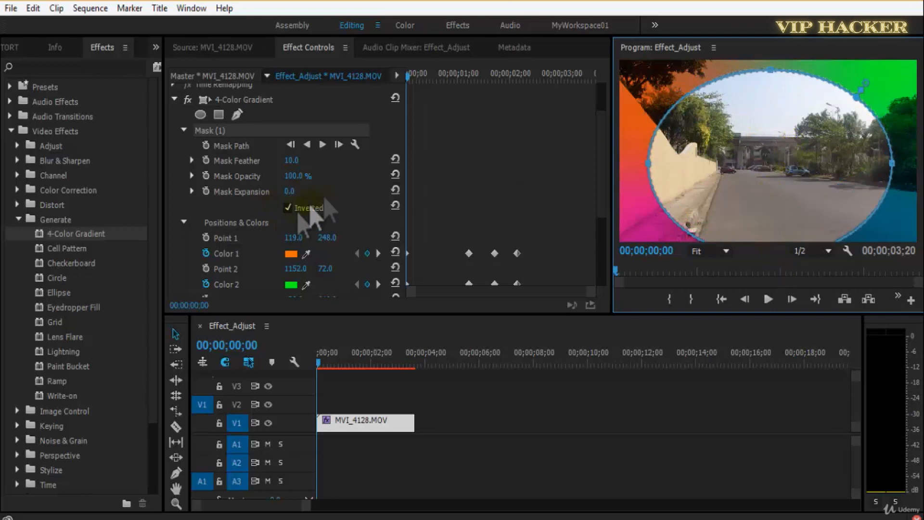
drag(293, 165, 347, 166)
Play the masked gradient from the start of the clip, save the project and replay it with the clip selected.
click(521, 469)
key(space)
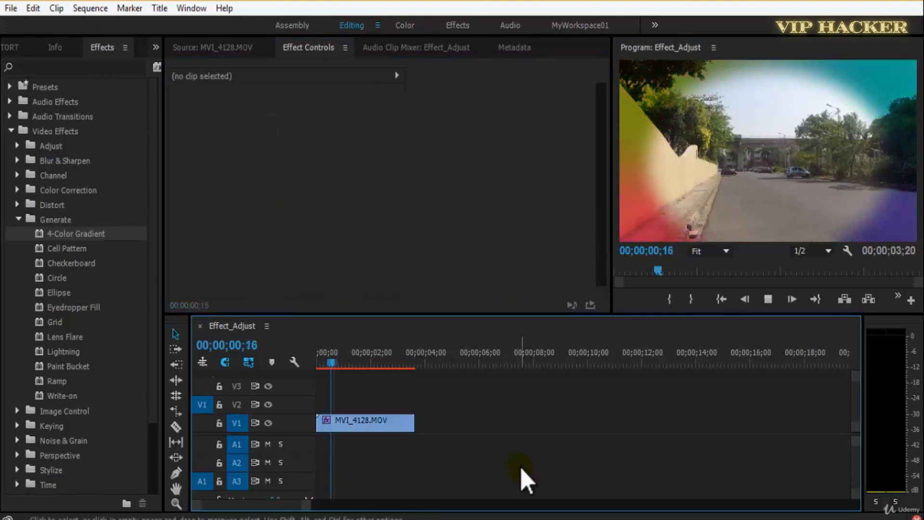
click(386, 418)
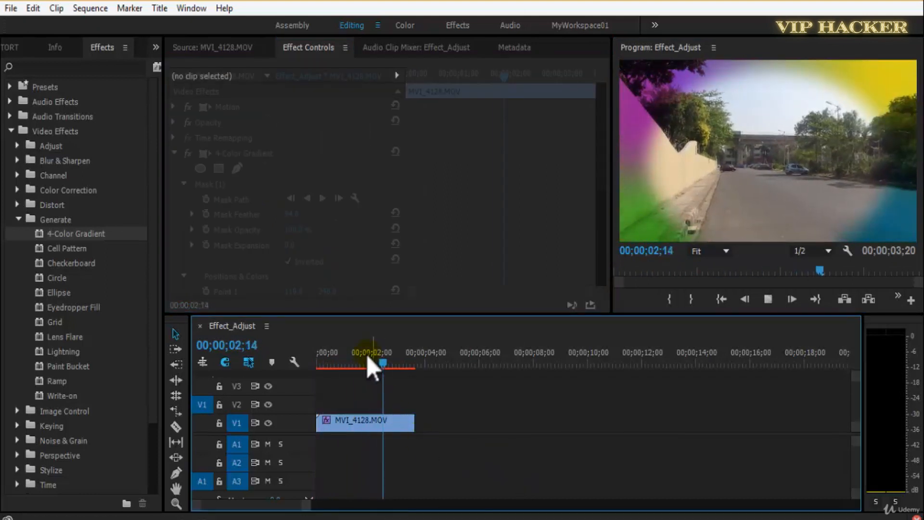
drag(364, 356, 290, 364)
key(ctrl+s)
key(space)
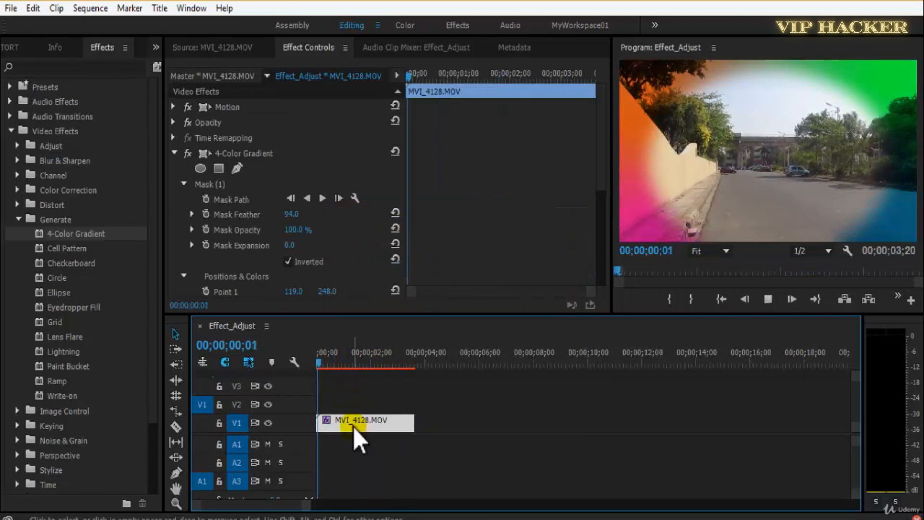
Set Mask Feather to 132, save the project and replay the clip from the start.
drag(291, 213, 320, 217)
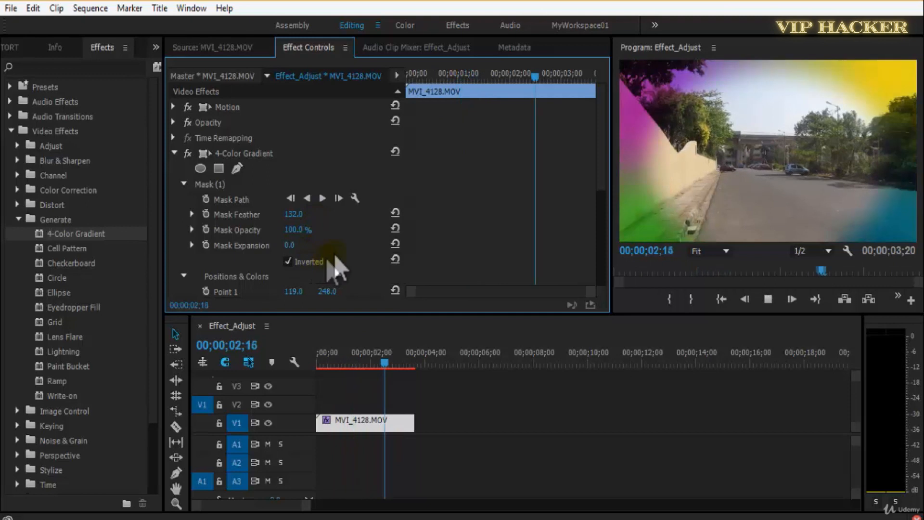
key(space)
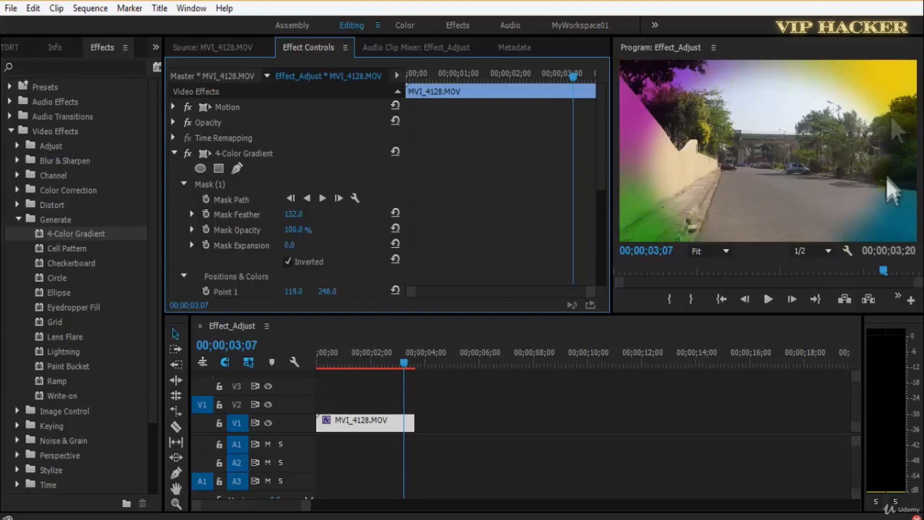
key(ctrl+s)
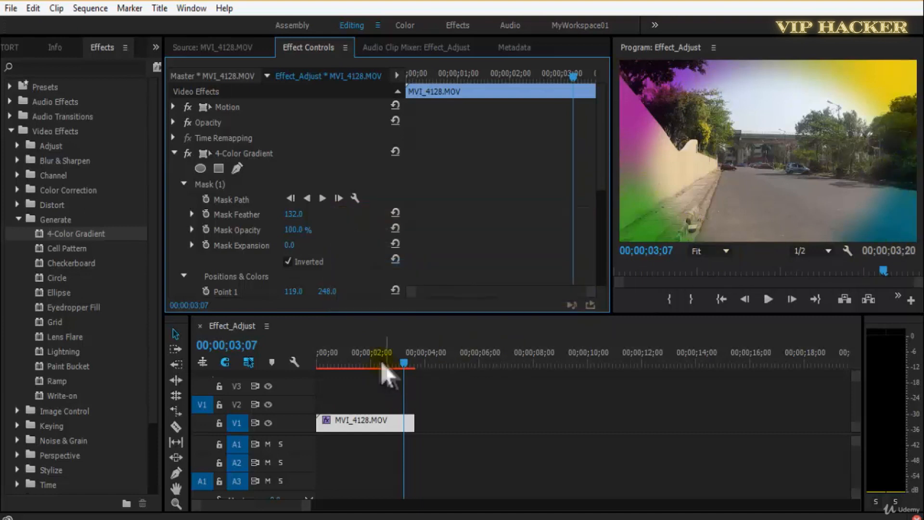
drag(381, 360, 316, 354)
key(space)
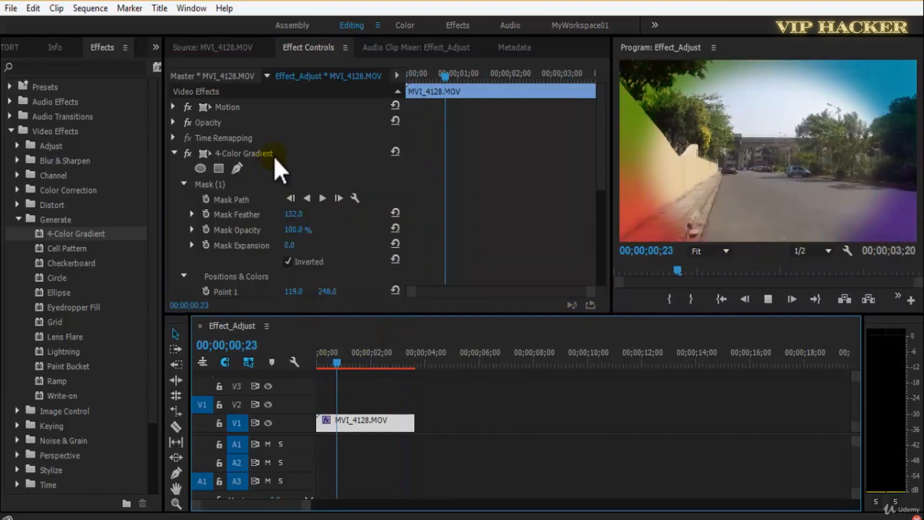
key(space)
Replace the clip's 4-Color Gradient with the Cell Pattern effect from the Generate group.
click(260, 156)
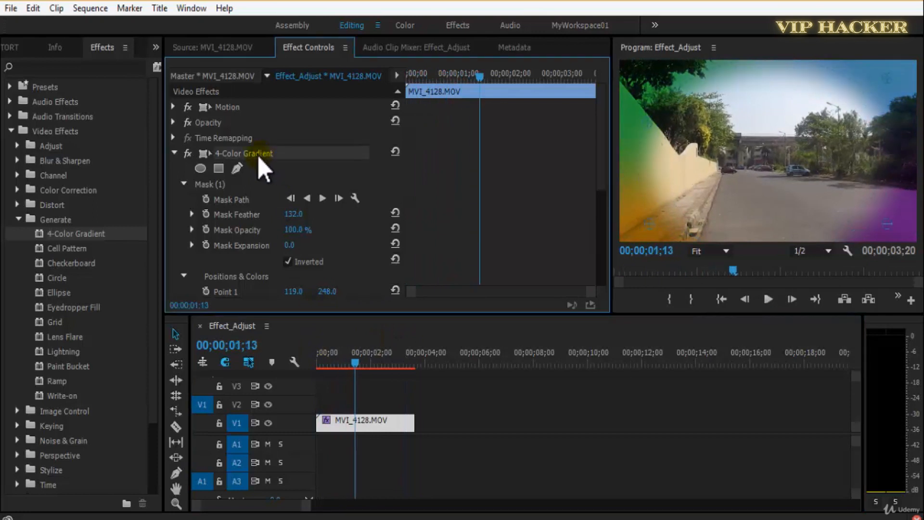
key(Delete)
drag(74, 249, 292, 189)
Return the playhead to the start, save the project and briefly play the clip with the Cell Pattern effect.
drag(363, 359, 269, 368)
key(ctrl+s)
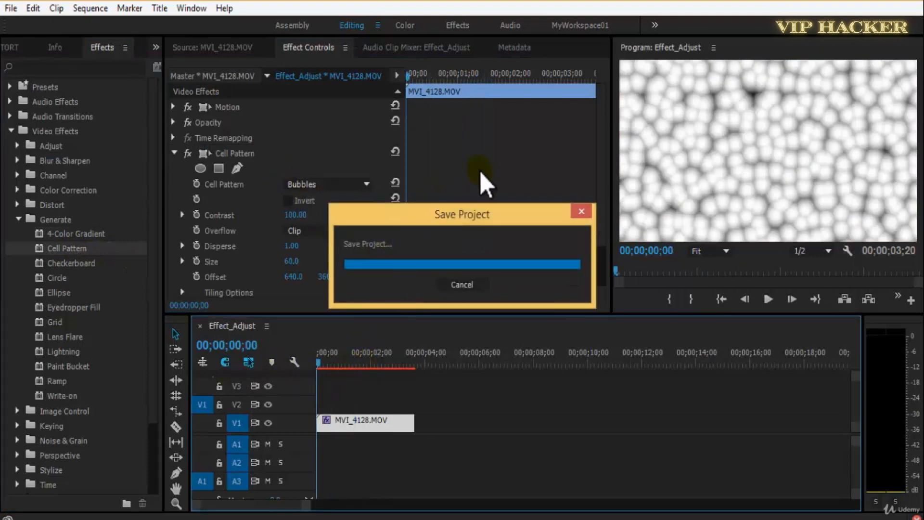
key(space)
key(space)
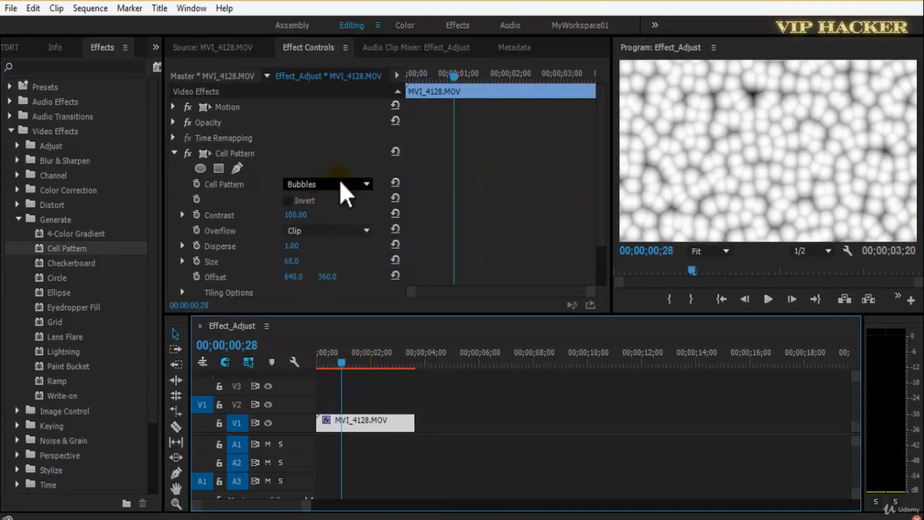
Review the available cell pattern types without changing from Bubbles, and try a different Contrast before undoing it.
click(345, 188)
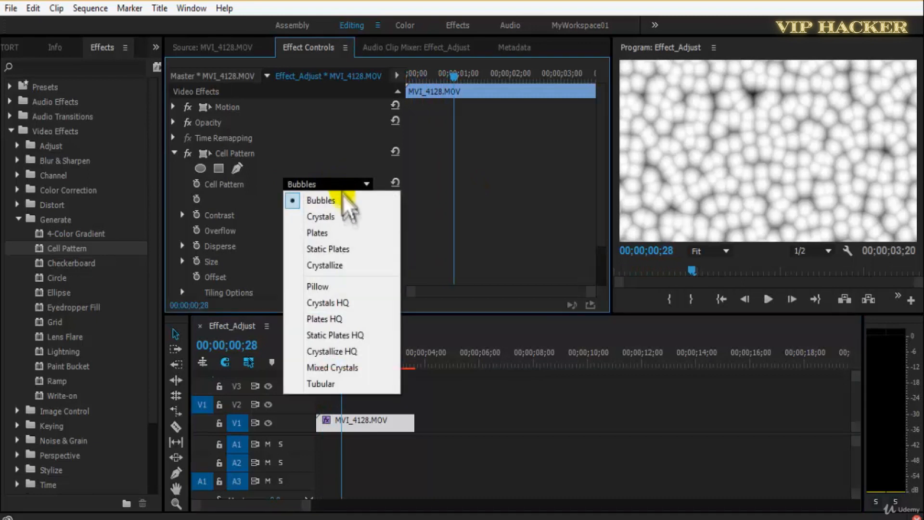
click(406, 198)
drag(323, 221, 381, 215)
key(ctrl+z)
Try Soft Clamp and Wrap Back as the Cell Pattern Overflow mode and return it to Clip.
click(308, 231)
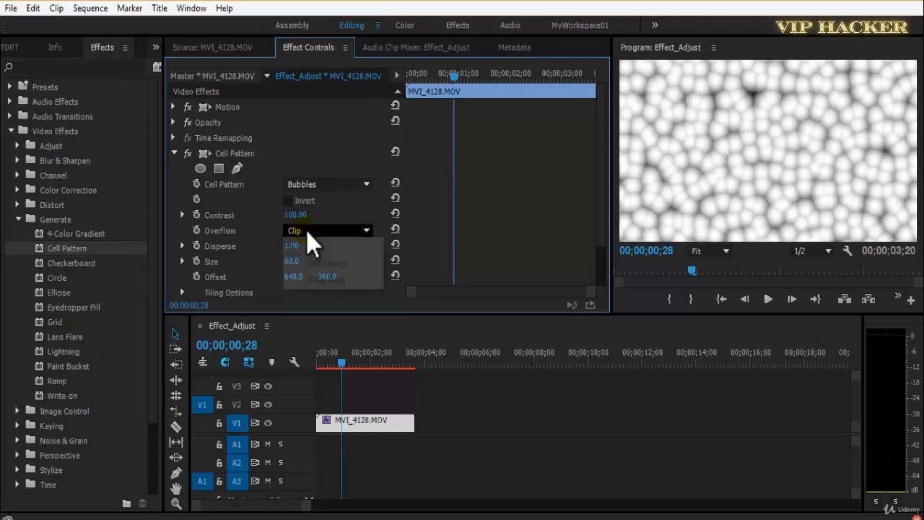
click(320, 263)
click(328, 236)
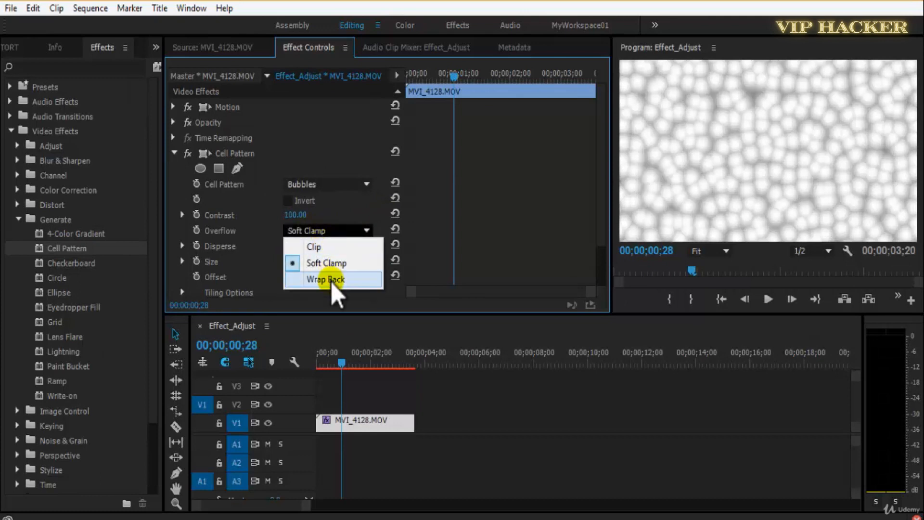
click(332, 279)
click(335, 235)
click(313, 246)
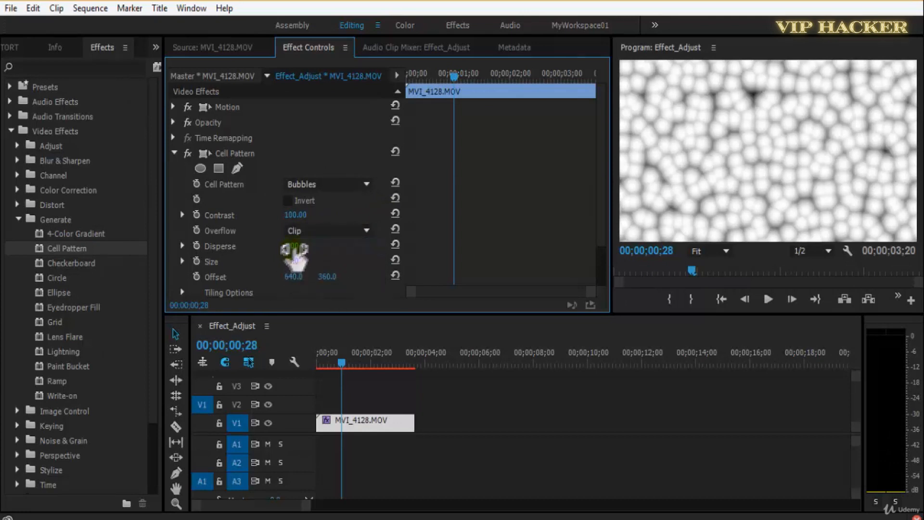
Keyframe Disperse at 0.00 at 00;00;00;28 and at 1.50 at the clip start, and play the animation.
drag(345, 255, 332, 274)
click(197, 246)
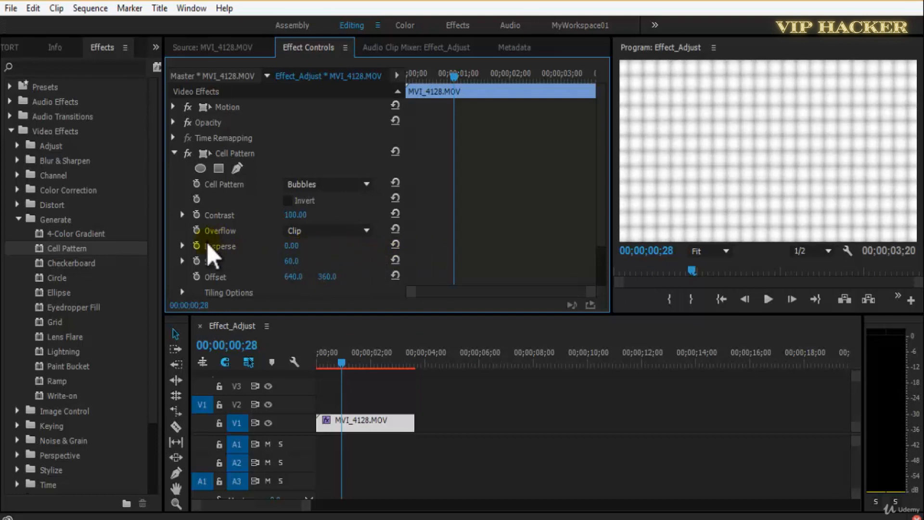
drag(454, 75, 408, 76)
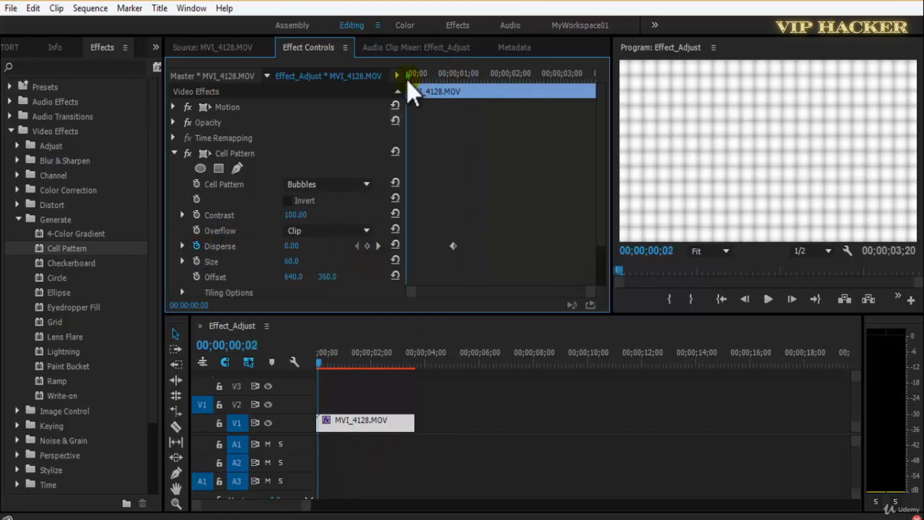
drag(319, 253, 323, 253)
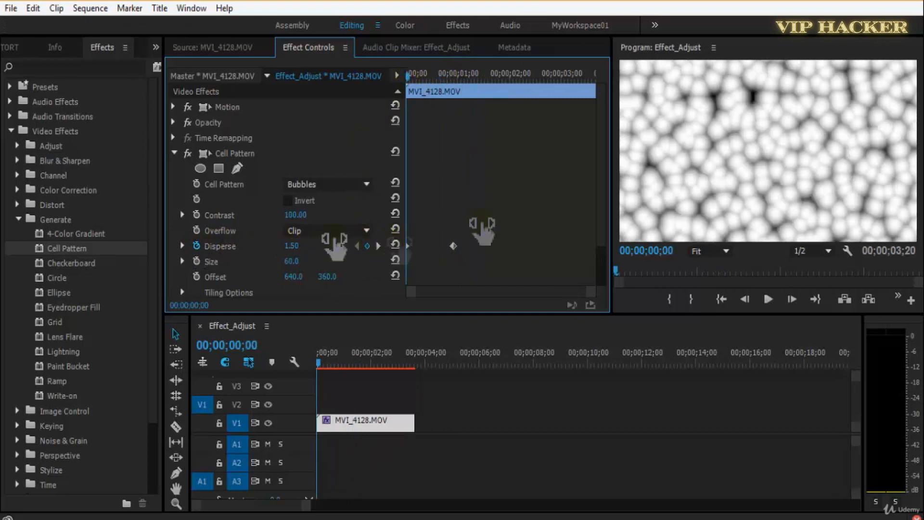
key(space)
key(space)
Set the cell Size to 44 and return the playhead to the start of the clip.
mouse_move(315, 260)
mouse_down()
mouse_move(378, 255)
mouse_move(289, 270)
mouse_move(312, 268)
mouse_up()
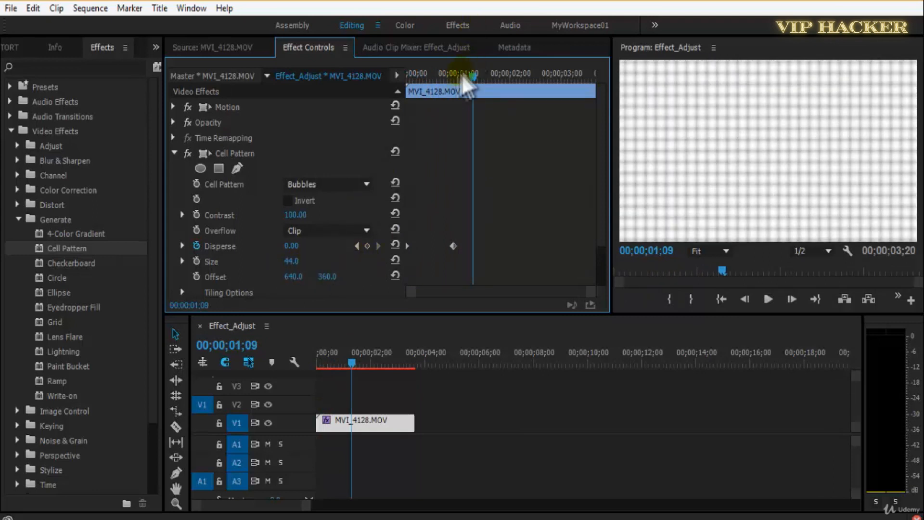
drag(463, 77, 343, 99)
mouse_move(292, 261)
mouse_down()
mouse_move(394, 254)
mouse_move(294, 276)
mouse_up()
drag(294, 277, 313, 265)
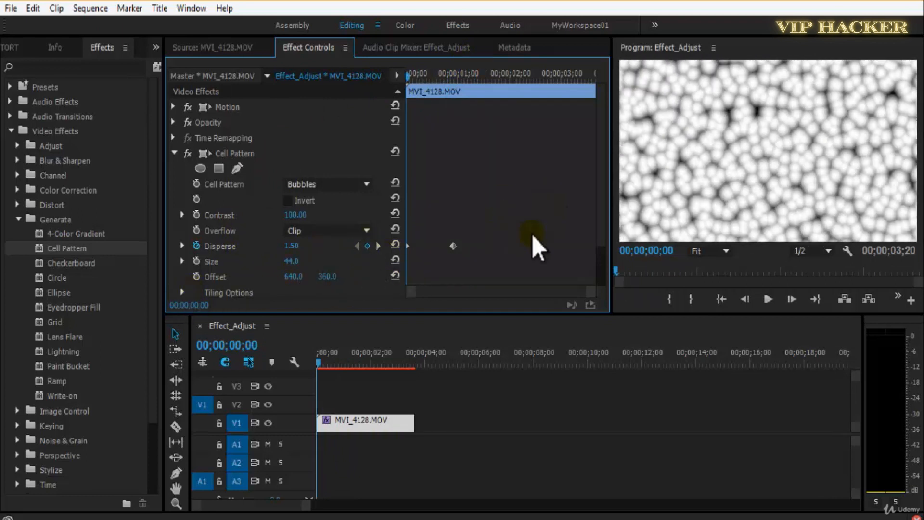
Enable tiling with 142 horizontal and 102 vertical cells, and play the clip before returning to its start.
scroll(338, 258, down, 2)
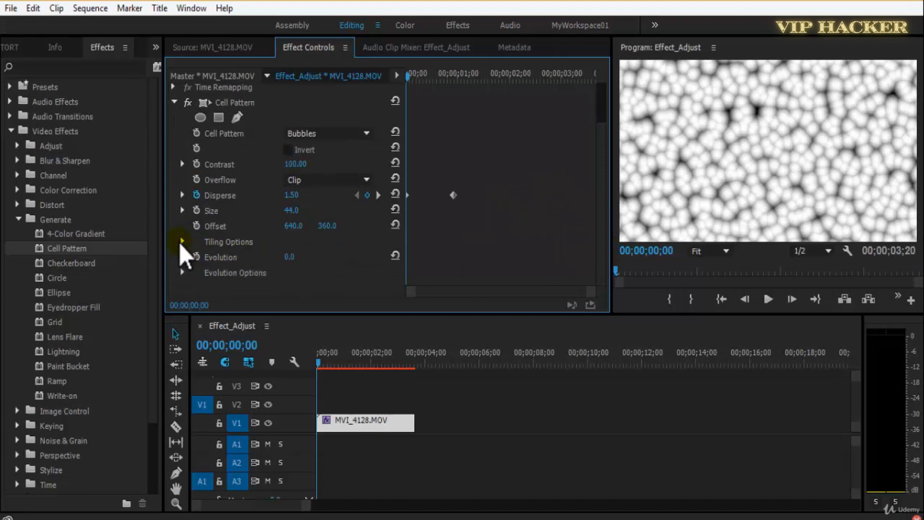
click(182, 242)
click(288, 259)
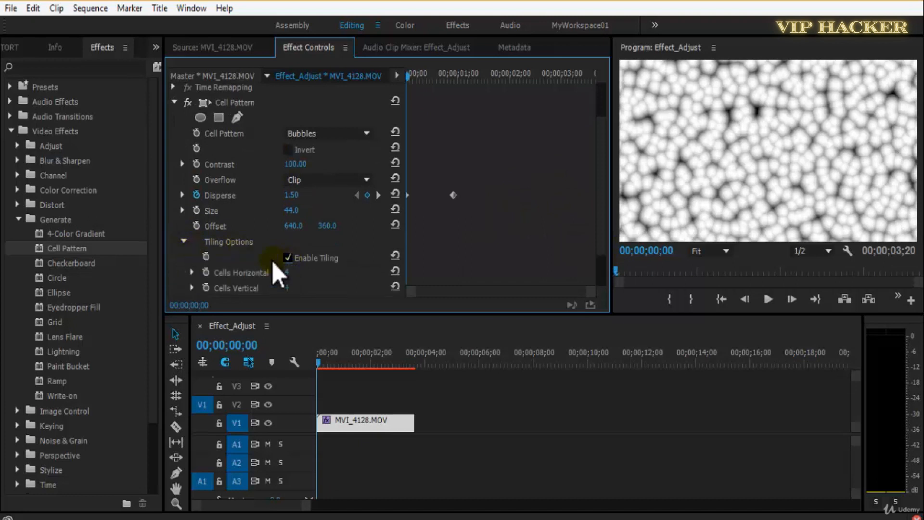
drag(319, 274, 355, 288)
key(space)
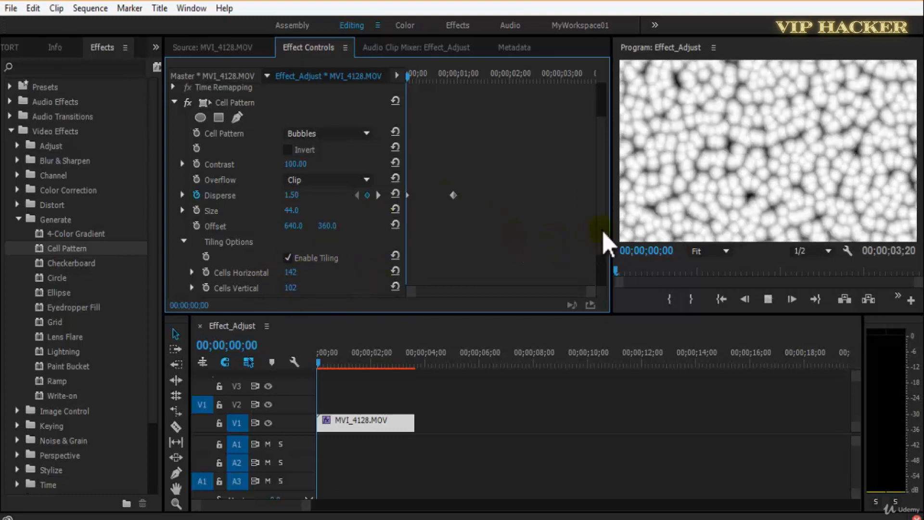
scroll(602, 255, down, 2)
key(space)
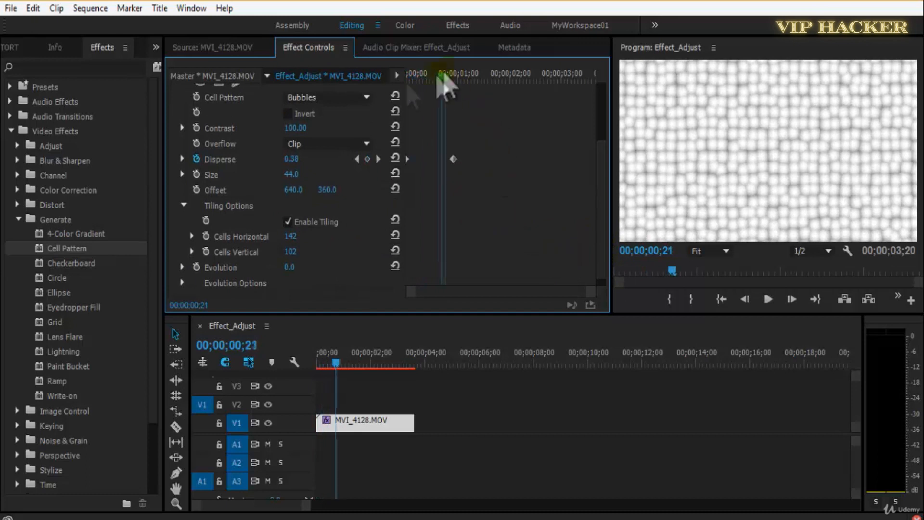
drag(442, 75, 395, 92)
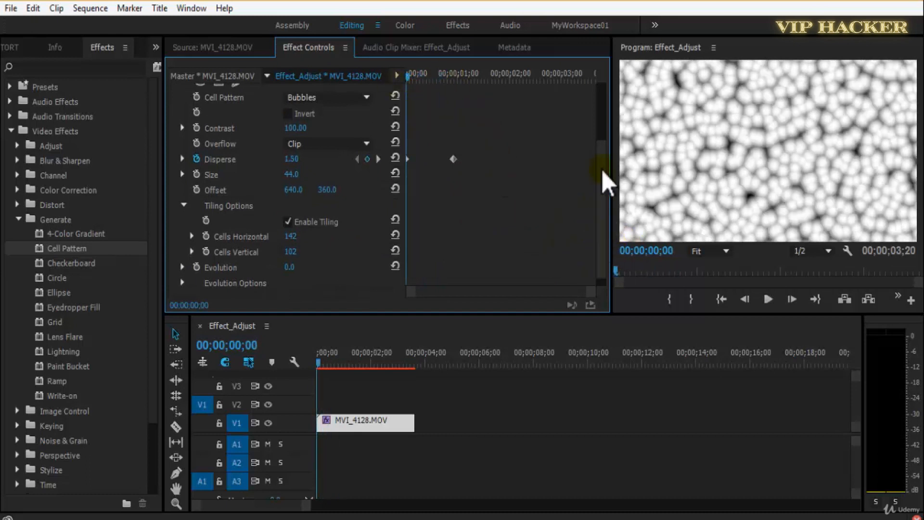
Set the Cell Pattern Evolution to 283° and play the clip to check the movement.
scroll(602, 170, up, 2)
scroll(599, 244, down, 3)
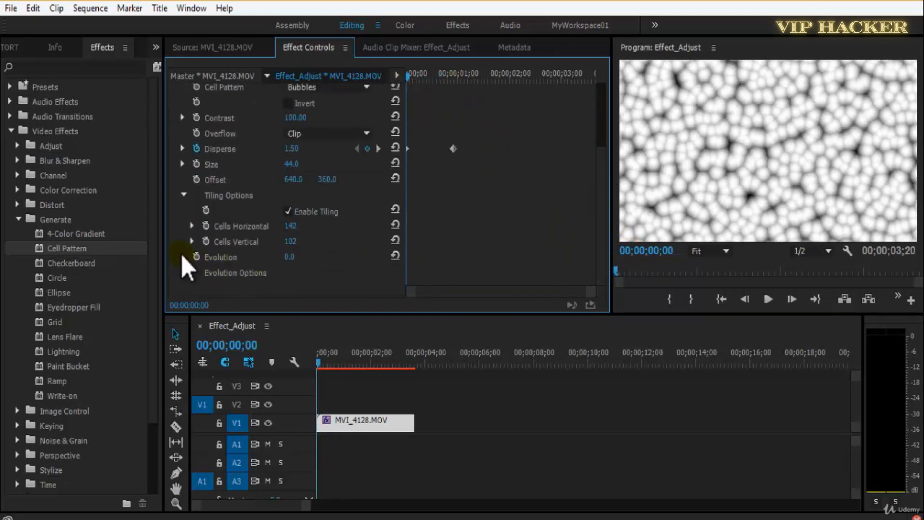
scroll(608, 227, down, 1)
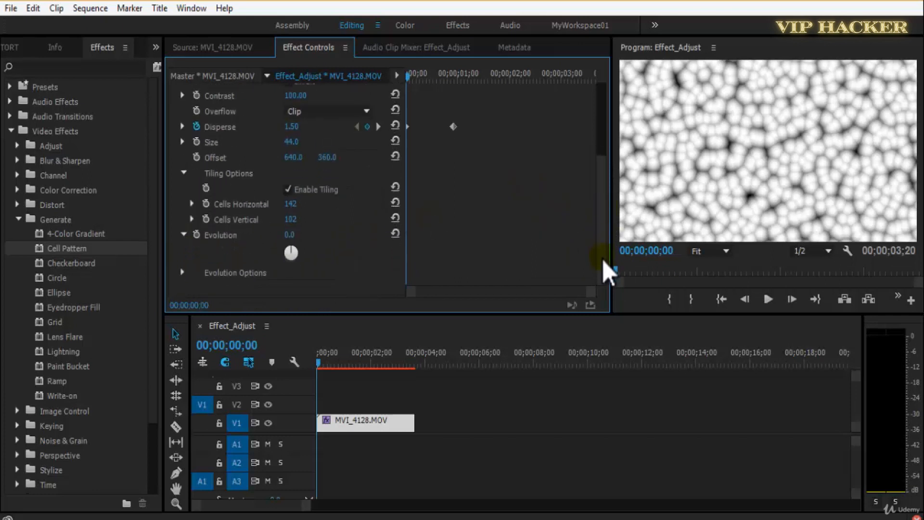
drag(297, 233, 483, 232)
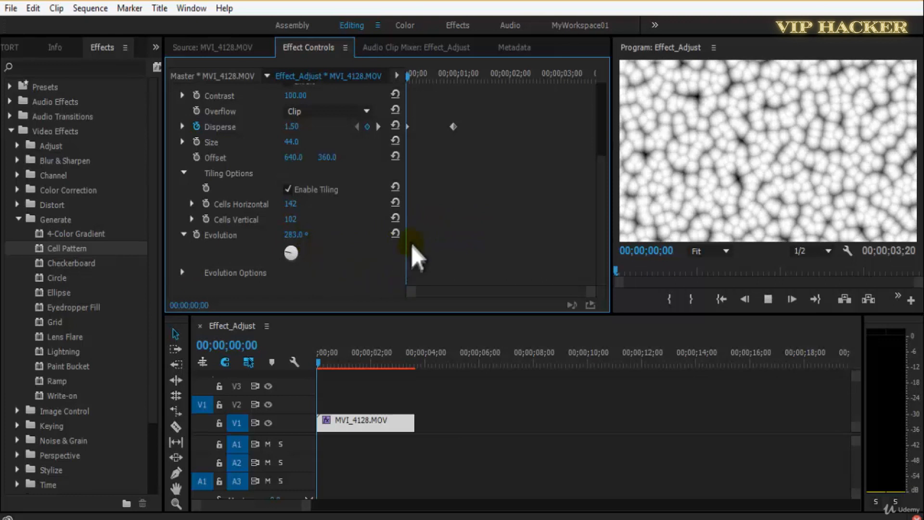
key(space)
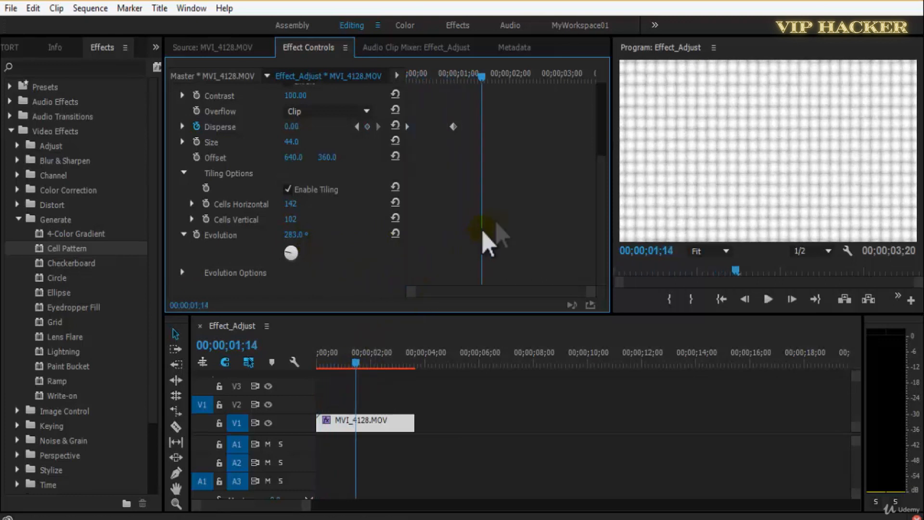
scroll(518, 206, up, 5)
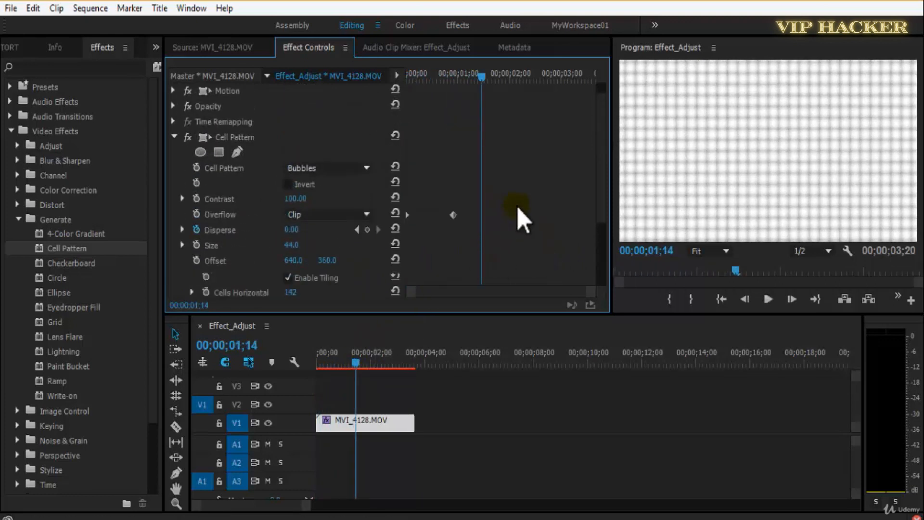
Reset the Cell Pattern effect to its defaults and delete its existing Disperse keyframes.
click(329, 186)
click(340, 213)
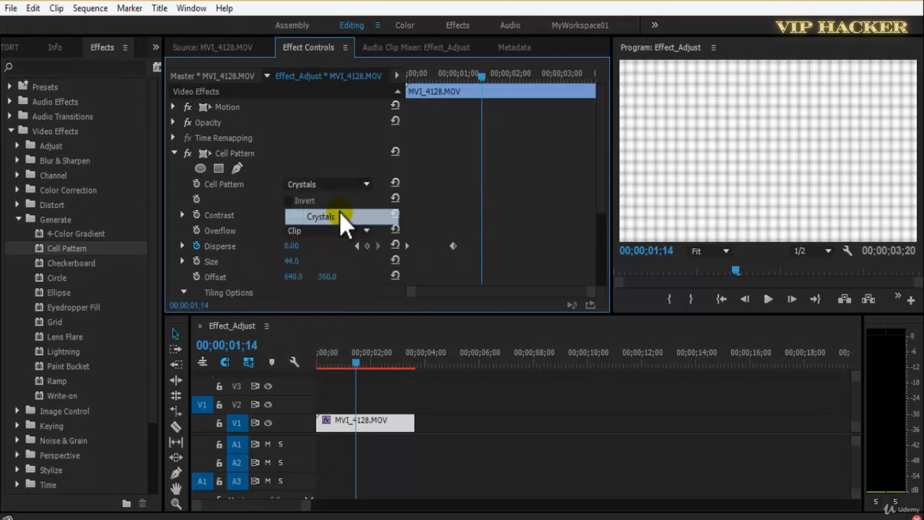
click(396, 152)
drag(552, 210, 297, 308)
key(Delete)
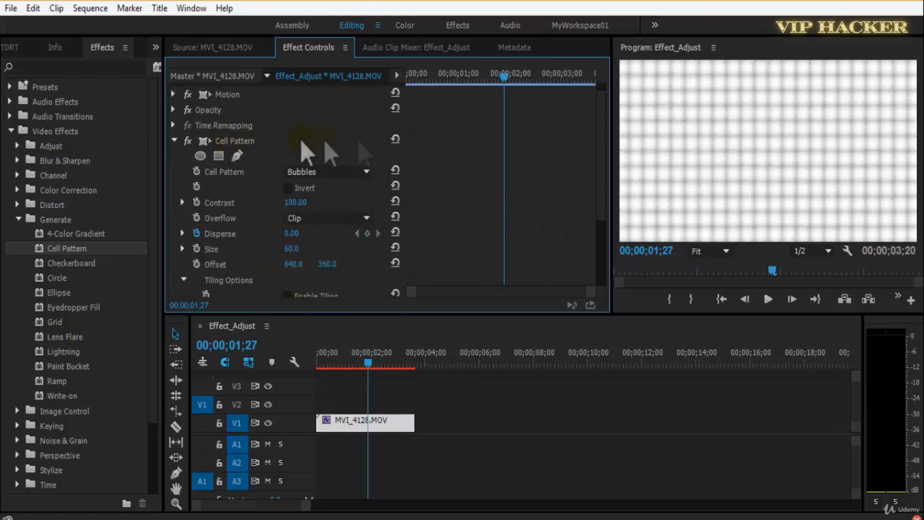
click(396, 139)
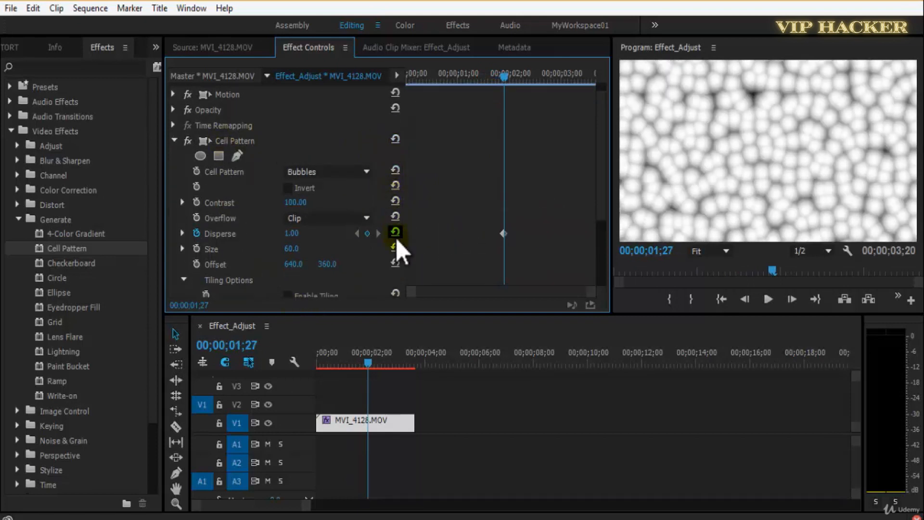
Switch the cell pattern to Crystals and preview it at several points up to 00;00;00;14.
click(318, 172)
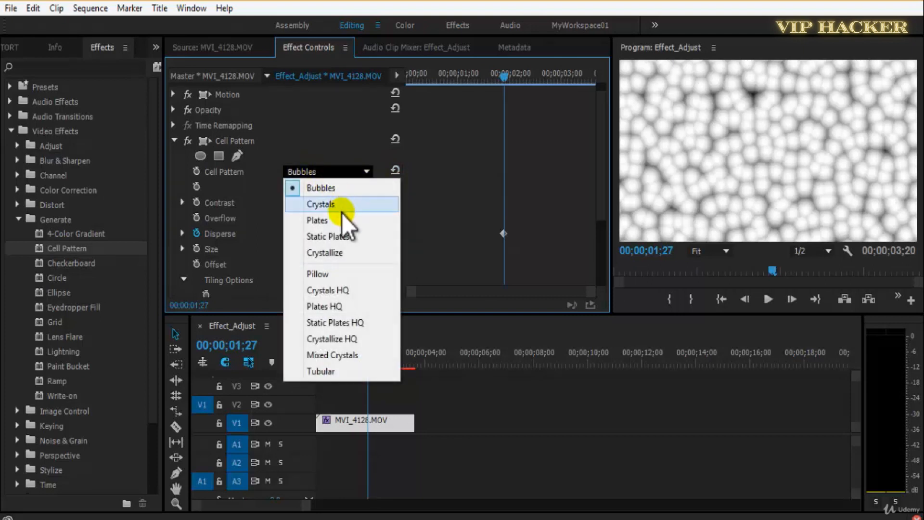
click(342, 211)
key(space)
click(450, 79)
click(430, 79)
Switch the cell pattern to Plates and briefly play the clip.
click(328, 173)
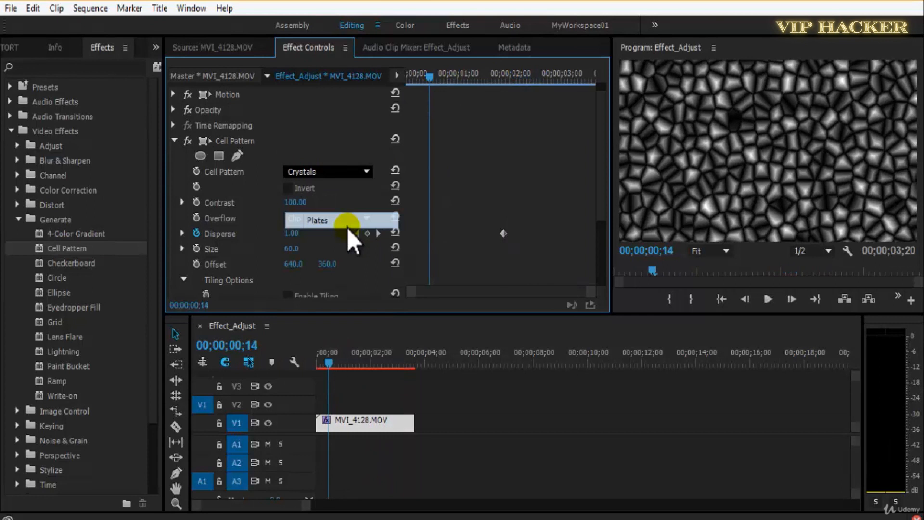
click(347, 224)
key(space)
key(space)
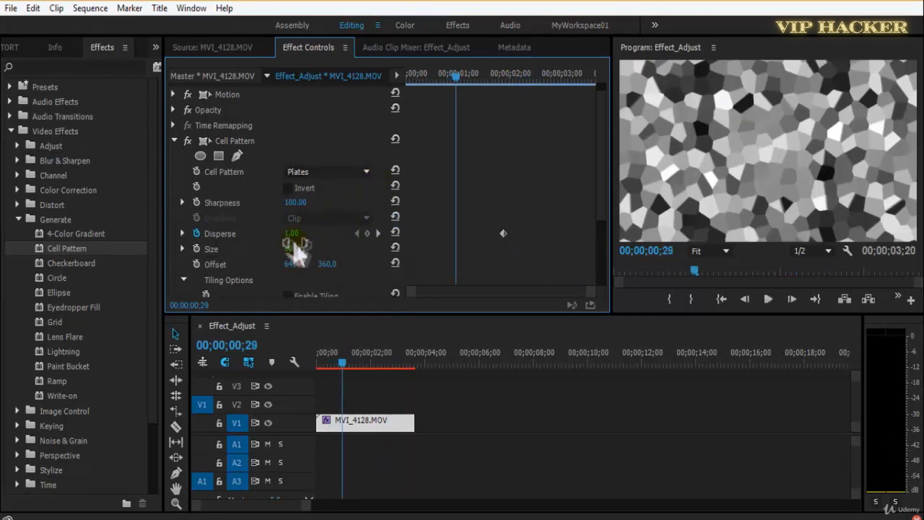
Reduce the plates' Size to 3 and move the playhead to 00;00;00;11.
drag(292, 253, 224, 252)
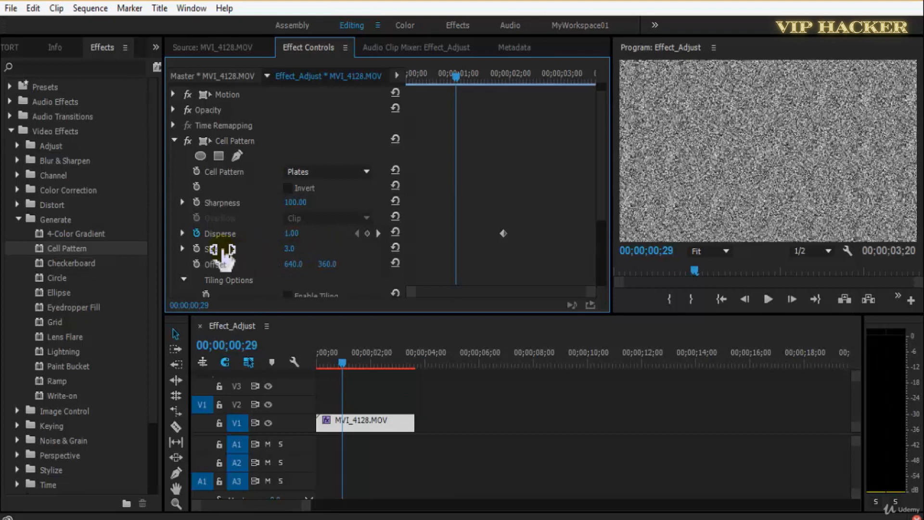
click(444, 80)
drag(292, 265, 453, 234)
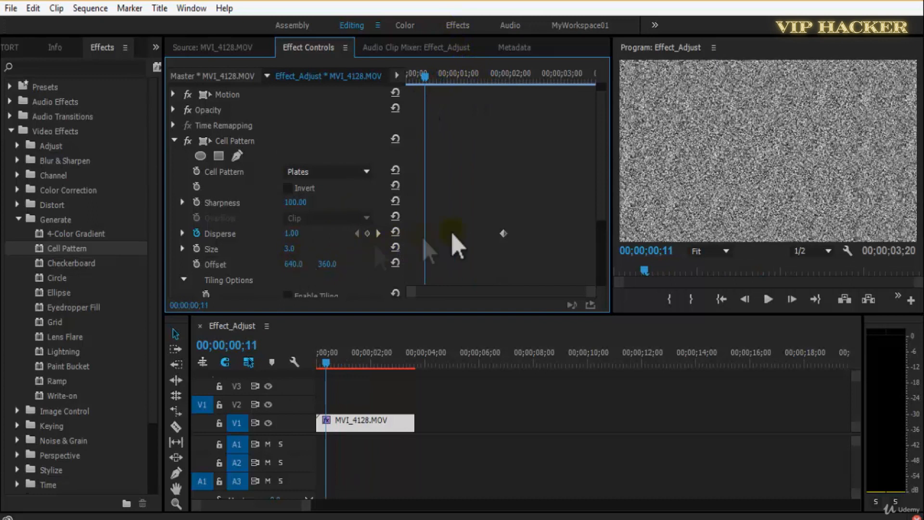
Try enabling tiling on the fine plates pattern and disable it again.
drag(605, 193, 602, 240)
click(287, 219)
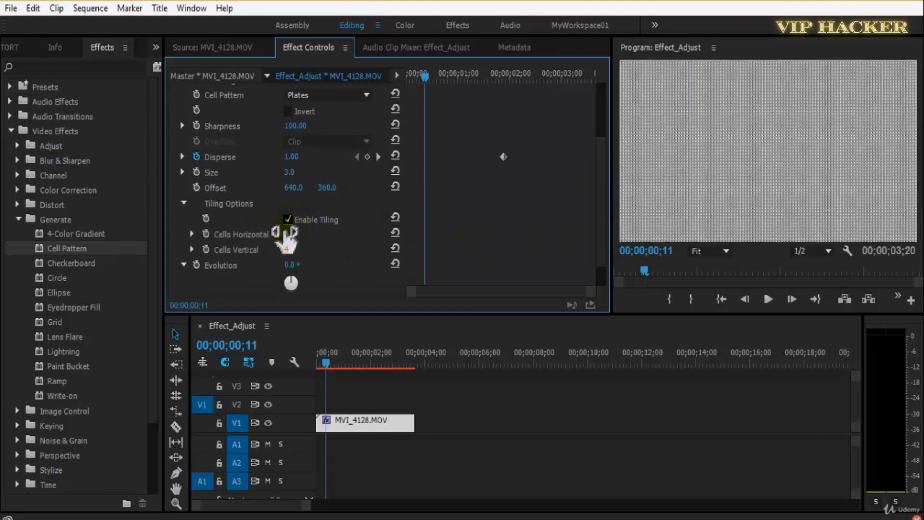
click(289, 220)
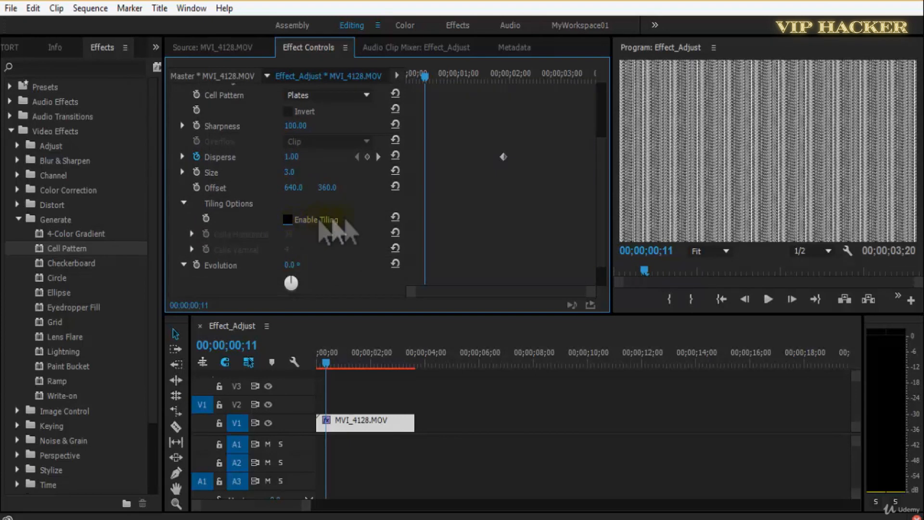
drag(606, 213, 430, 198)
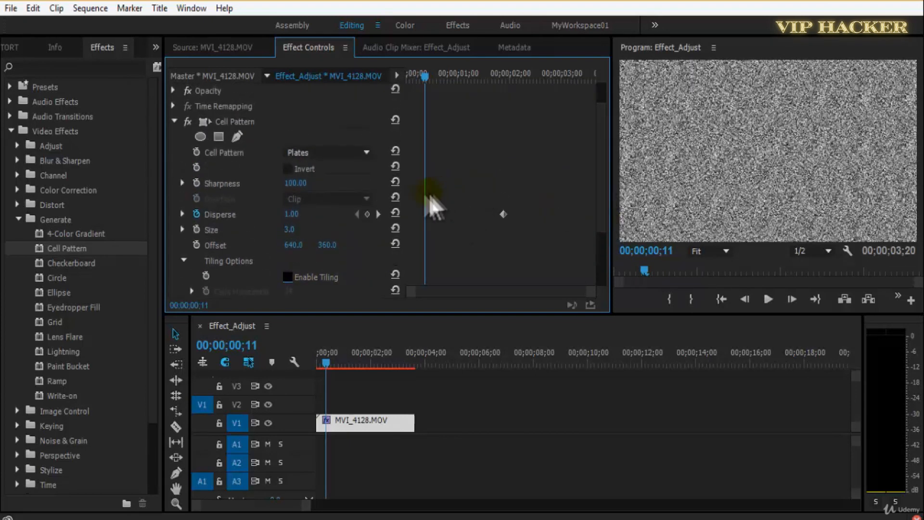
Raise Disperse at 00;00;00;11 as a new keyframe, set Sharpness to 142 and play the result.
drag(292, 214, 499, 219)
key(space)
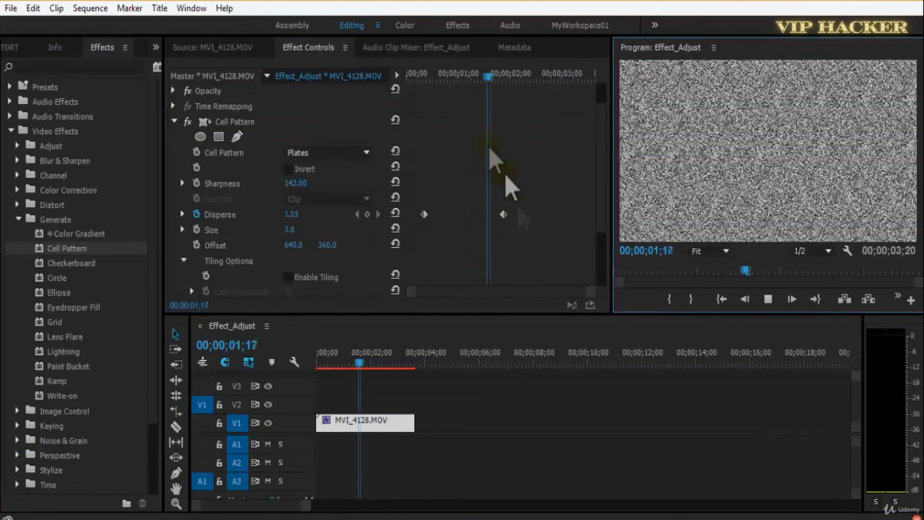
click(442, 80)
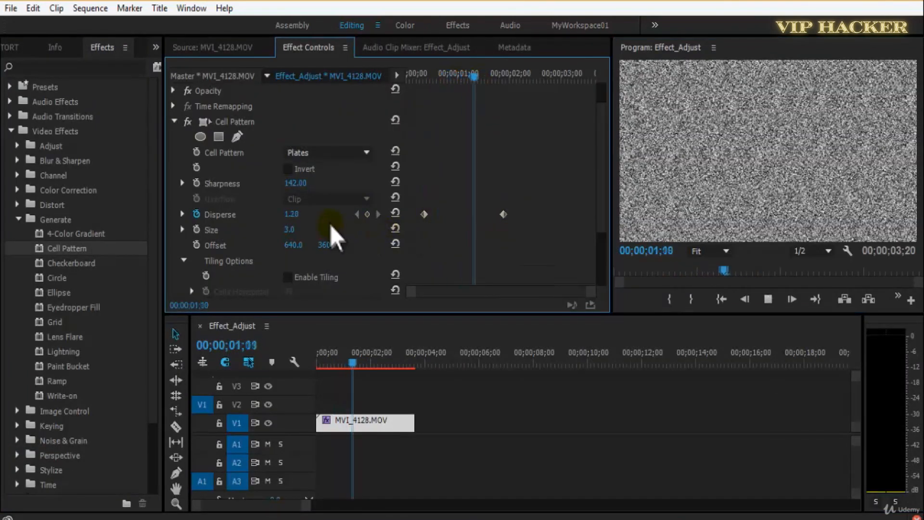
Set the Size to 15, and change the cell pattern to Static Plates with a short playback.
mouse_move(292, 230)
mouse_down()
mouse_move(322, 235)
mouse_move(295, 235)
mouse_up()
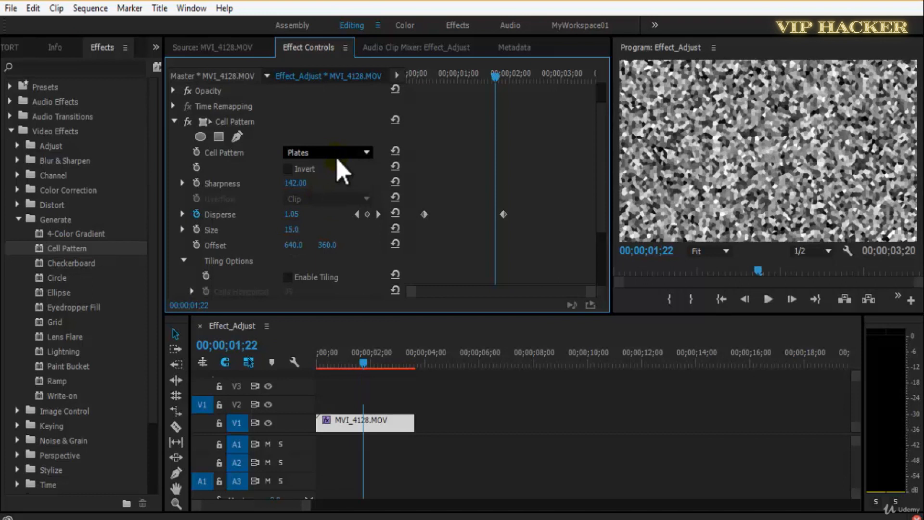
click(337, 159)
click(339, 213)
click(334, 153)
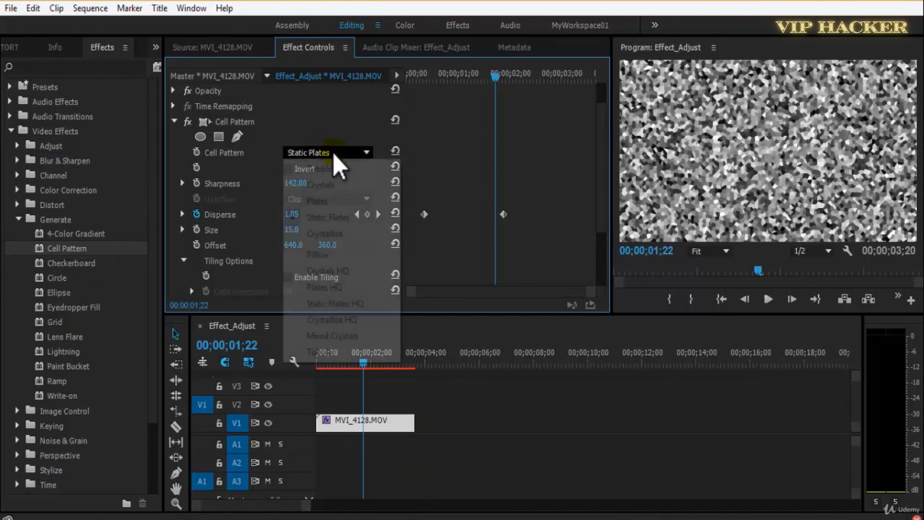
click(504, 215)
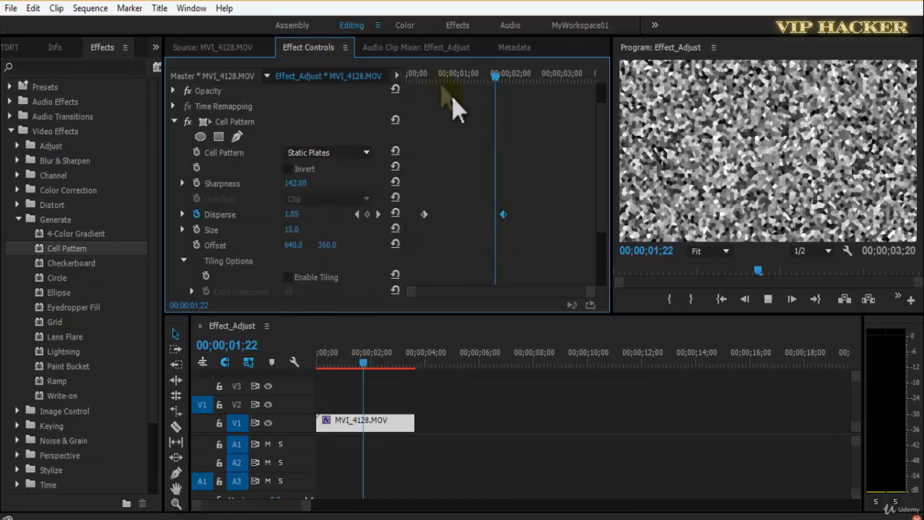
click(460, 73)
key(space)
key(space)
Change the cell pattern to Crystallize.
click(355, 153)
click(367, 234)
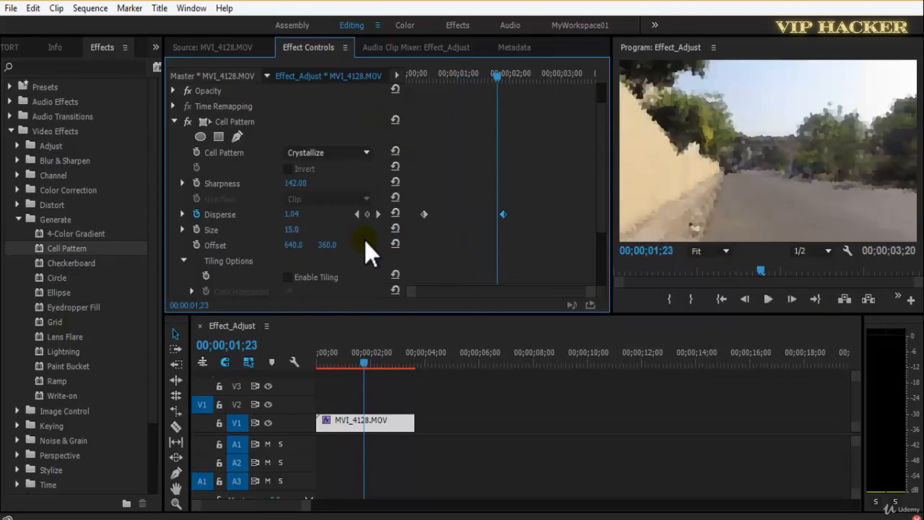
Play the Crystallize pattern, then enable keyframing for Size with a value of 55 near the clip's start.
key(space)
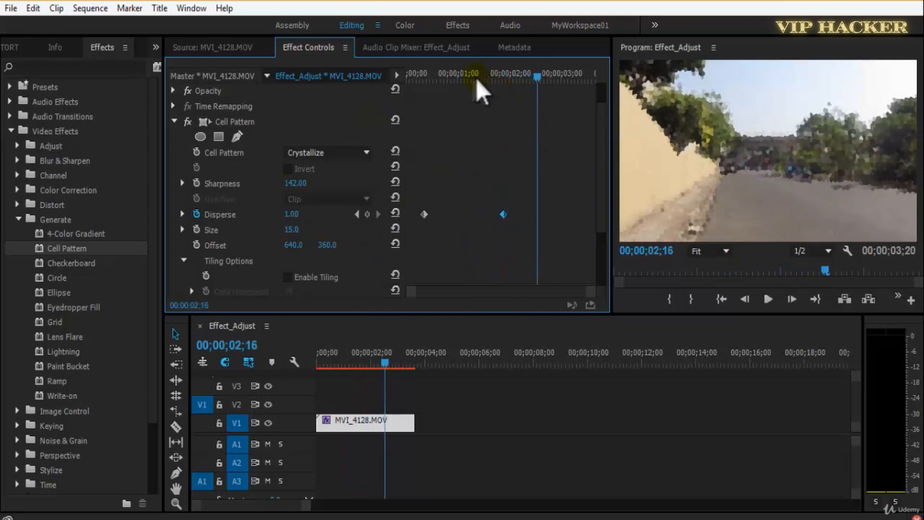
click(425, 74)
key(space)
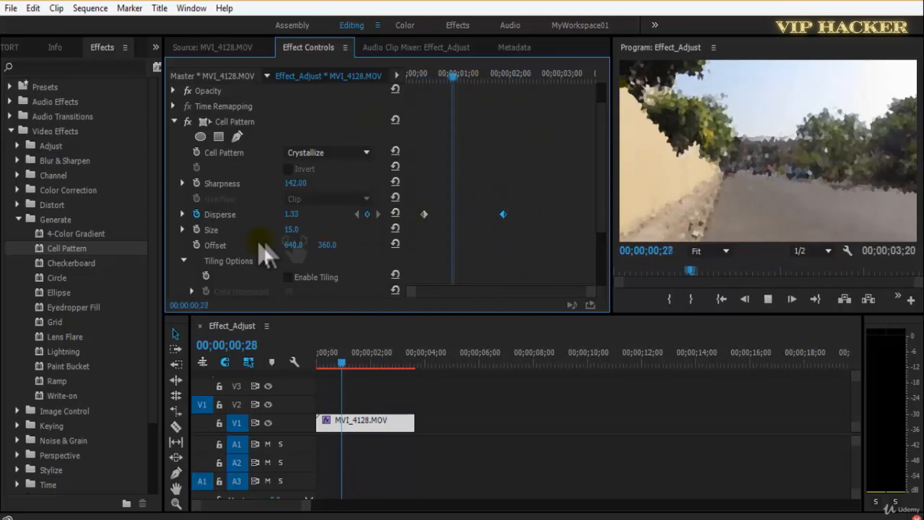
mouse_move(292, 231)
mouse_down()
mouse_move(355, 233)
mouse_move(316, 249)
mouse_move(296, 251)
mouse_move(330, 237)
mouse_move(294, 238)
mouse_up()
click(434, 76)
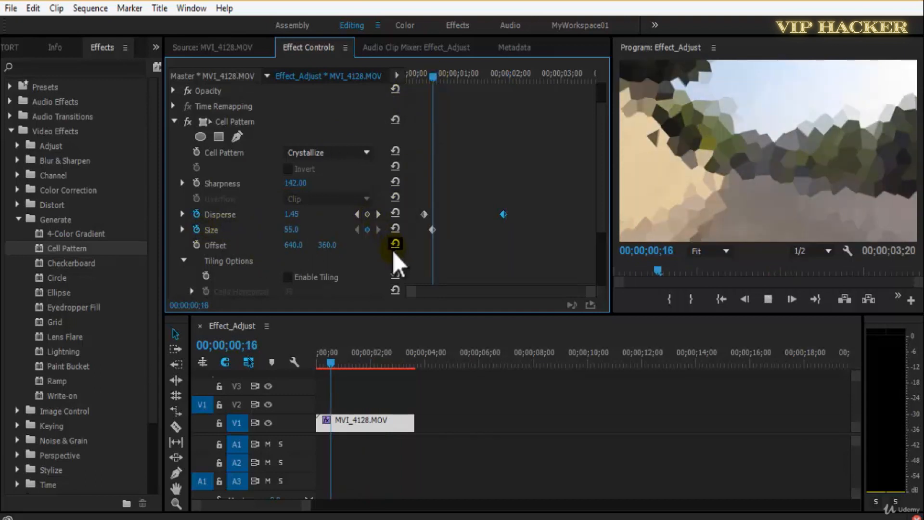
Add a second Size keyframe at 00;00;02;02 and lower its value to 13.
key(space)
click(367, 230)
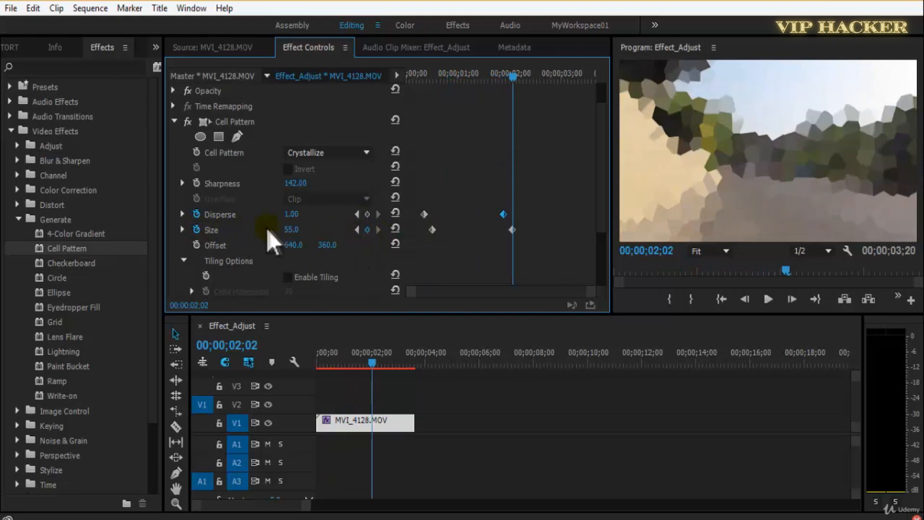
drag(382, 231, 240, 252)
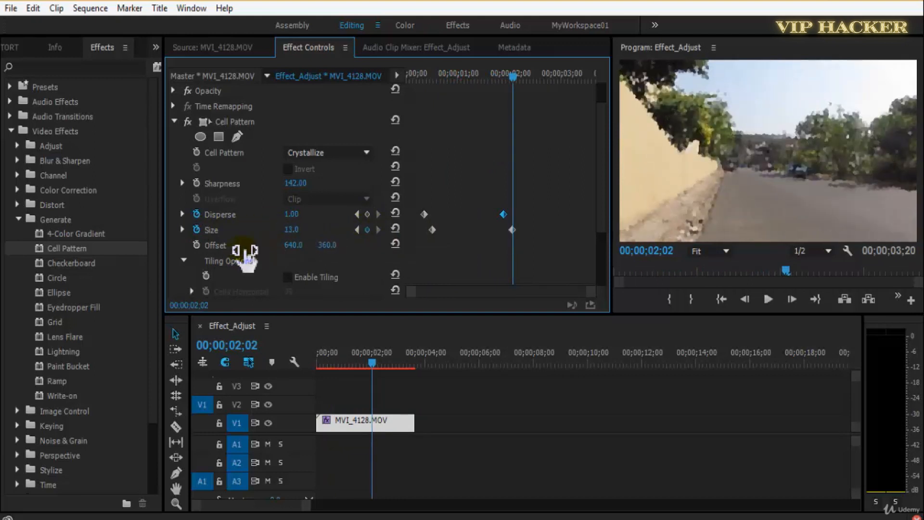
Play back the Crystallize size animation from 00;00;00;09 with the effect settings in view.
click(426, 52)
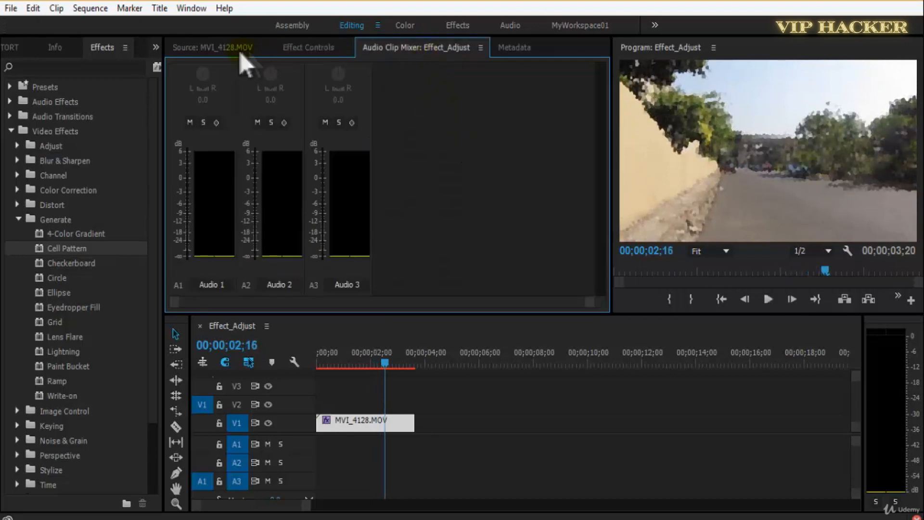
click(241, 48)
click(305, 48)
click(326, 365)
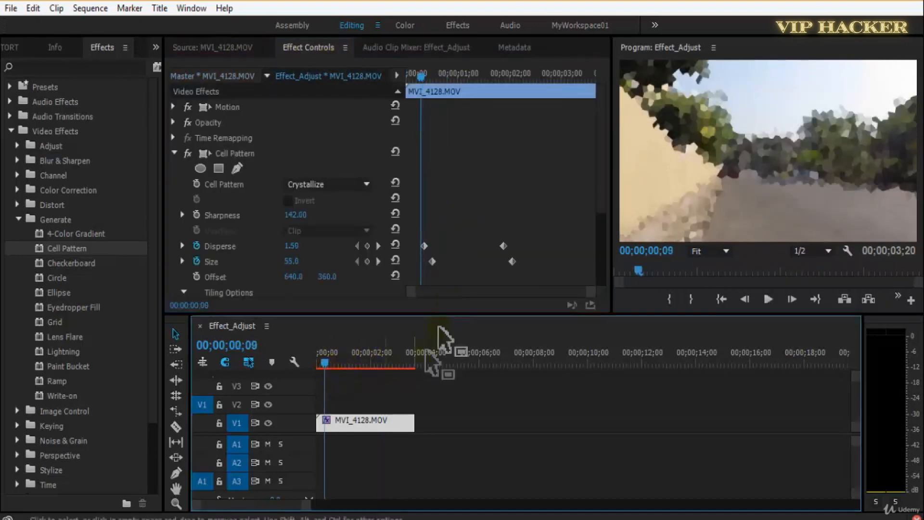
key(space)
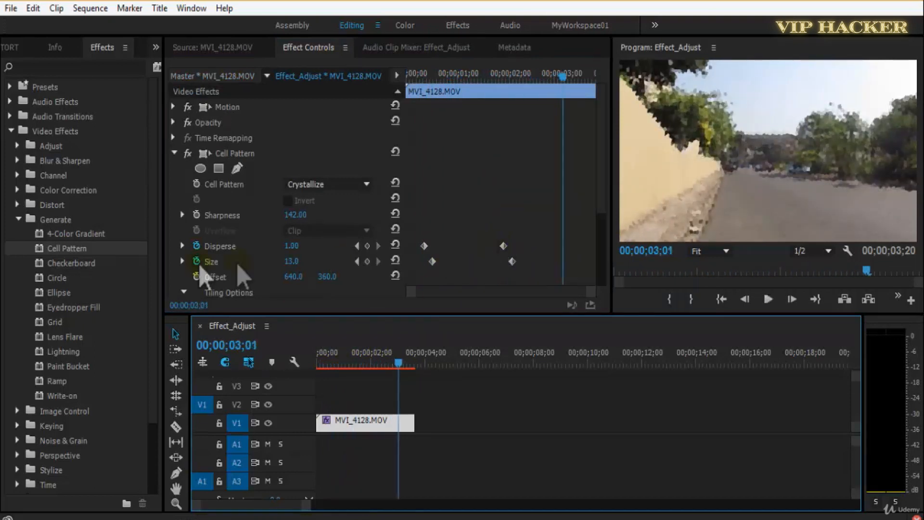
Remove the first Disperse keyframe and play the crystallized clip from the start.
click(357, 246)
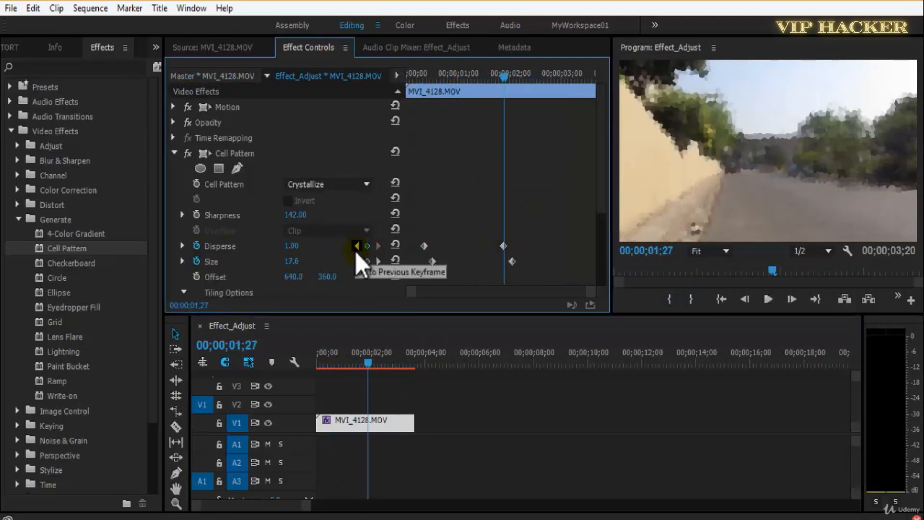
click(357, 246)
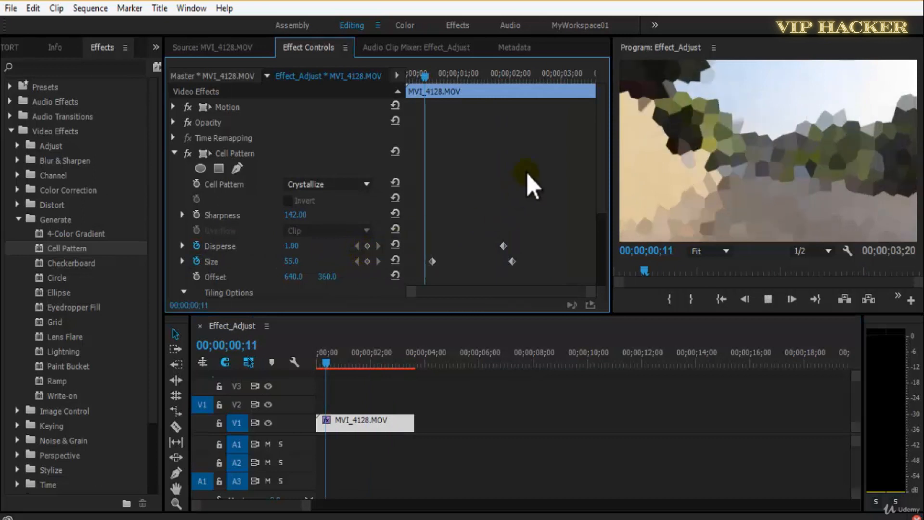
key(space)
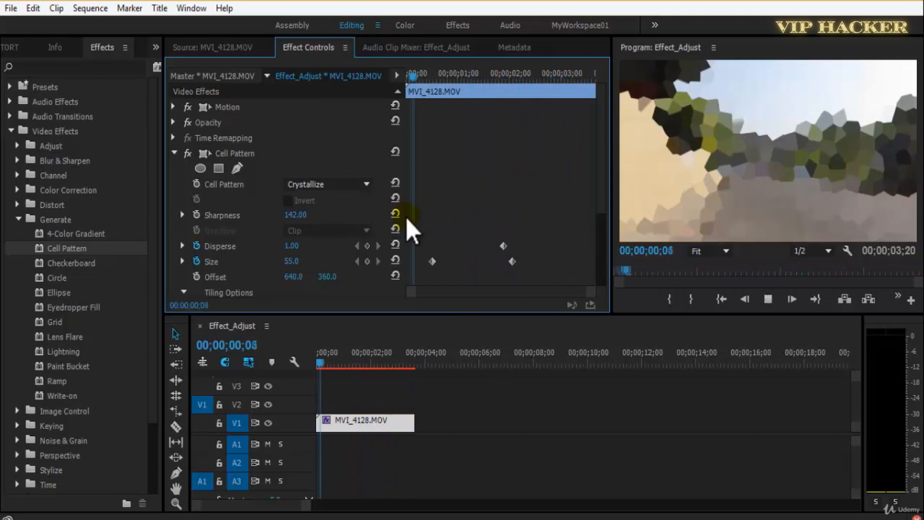
key(space)
Step through the cell patterns, comparing Crystals HQ and Static Plates HQ, and settle on Tubular.
click(340, 183)
click(358, 288)
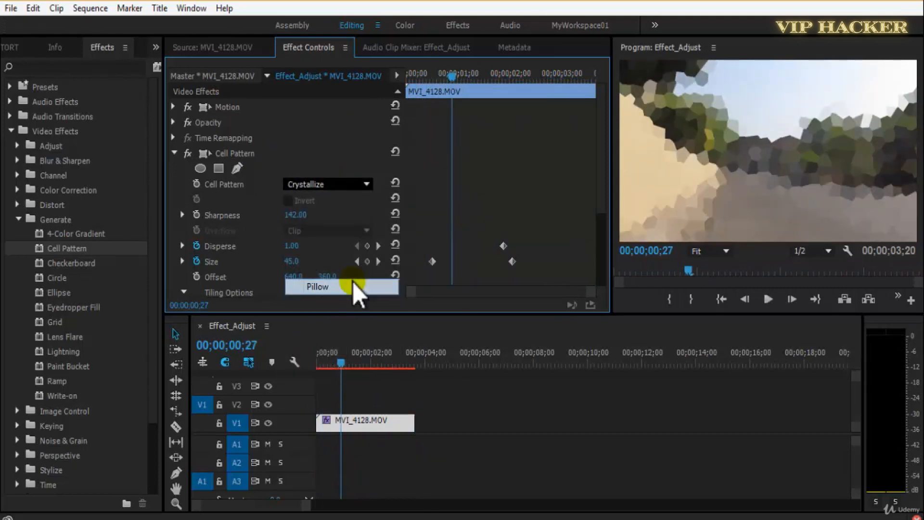
scroll(319, 191, down, 1)
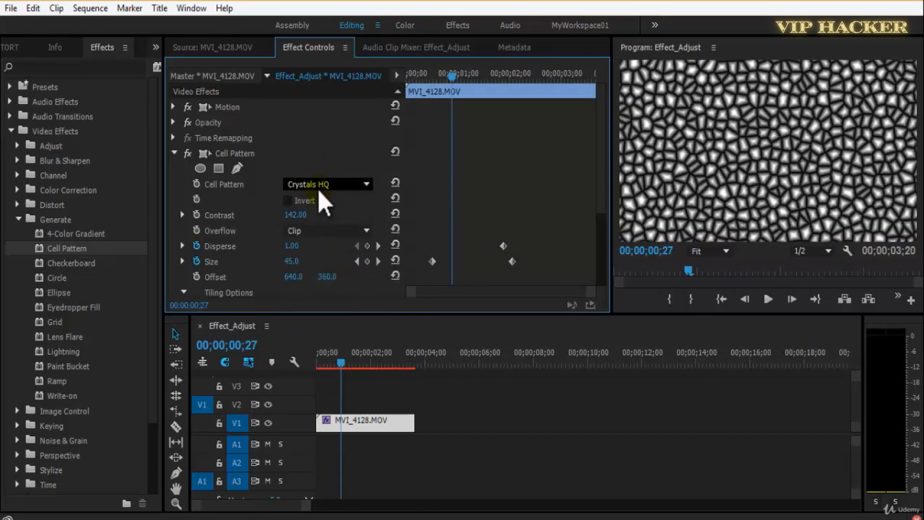
scroll(328, 185, down, 1)
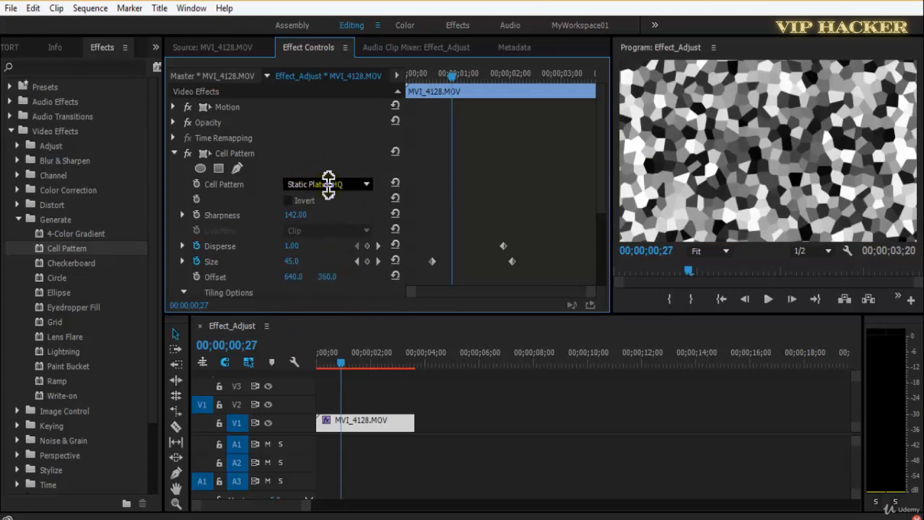
scroll(328, 184, down, 3)
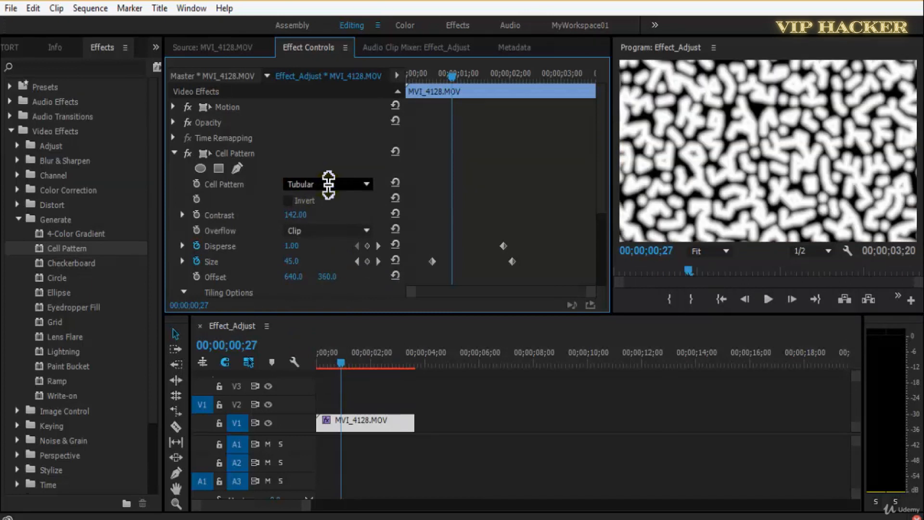
Play the Tubular pattern, set Disperse to 1.50 at 00;00;02;24, and reduce Contrast to 68.
key(space)
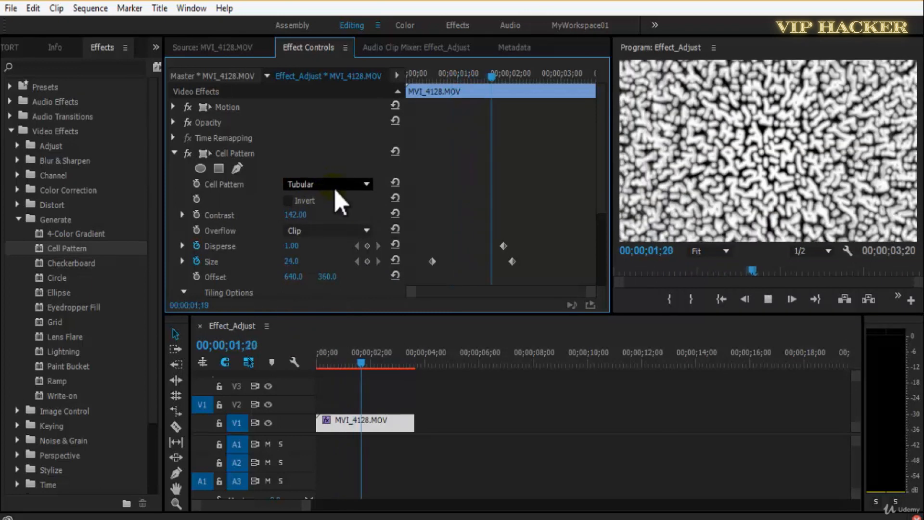
key(space)
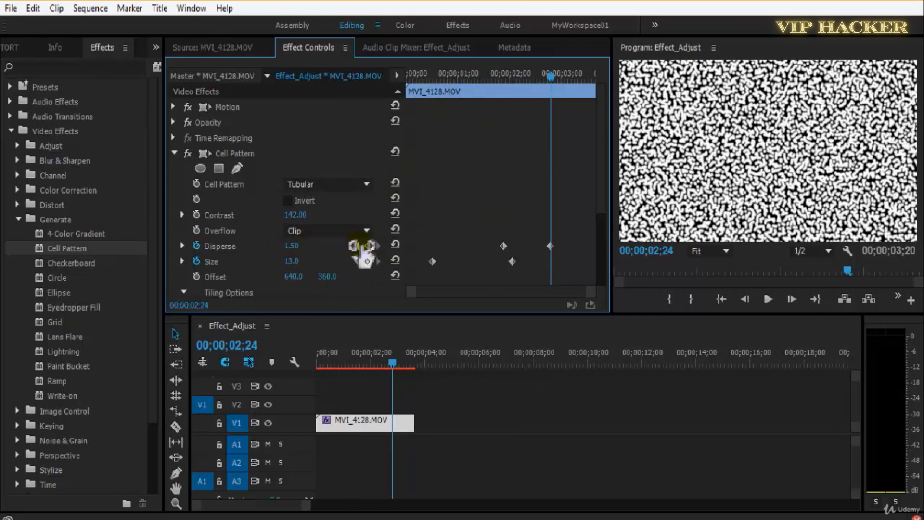
drag(312, 214, 314, 246)
Delete the Cell Pattern effect from the clip and save the project.
click(252, 156)
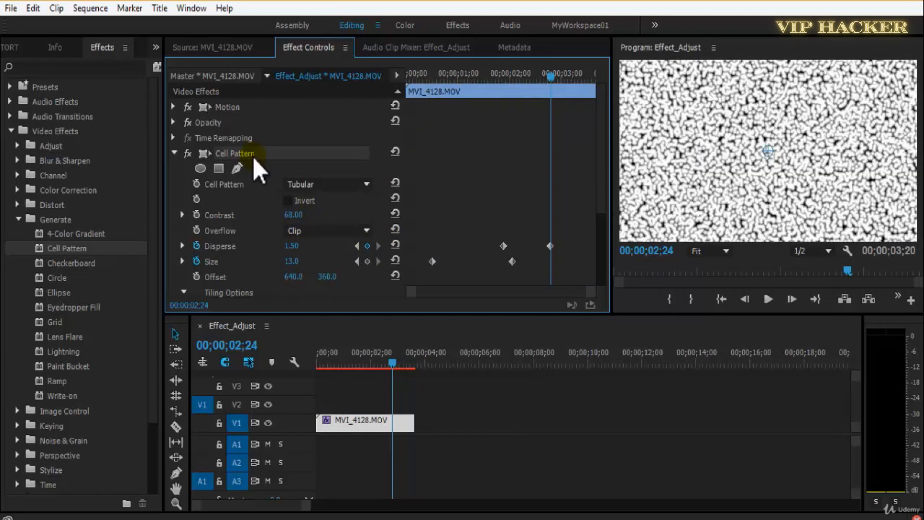
key(Delete)
key(ctrl+s)
Apply the Checkerboard effect to MVI_4128.MOV and play the clip from the start.
drag(79, 264, 337, 418)
drag(549, 77, 175, 116)
key(space)
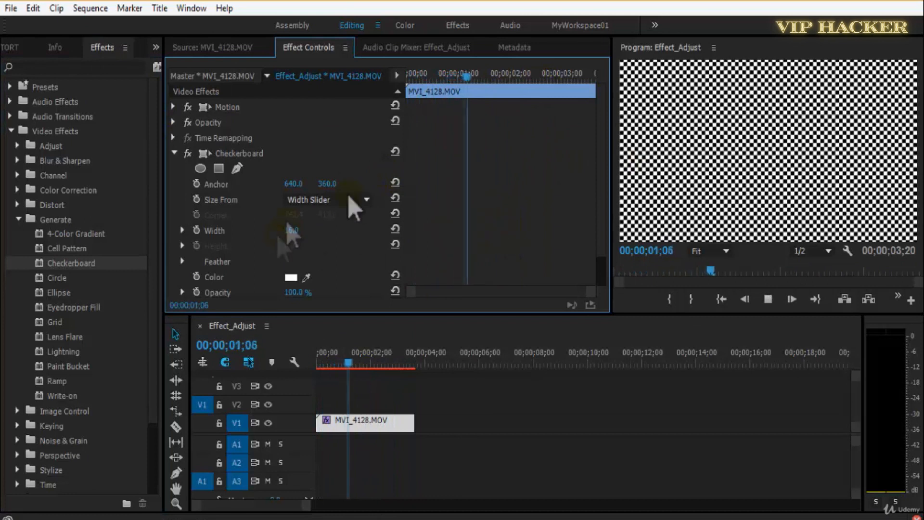
Compare Checkerboard's Corner Point, Width Slider and Width & Height Sliders sizing, choose Corner Point, and play the result.
click(351, 198)
click(359, 215)
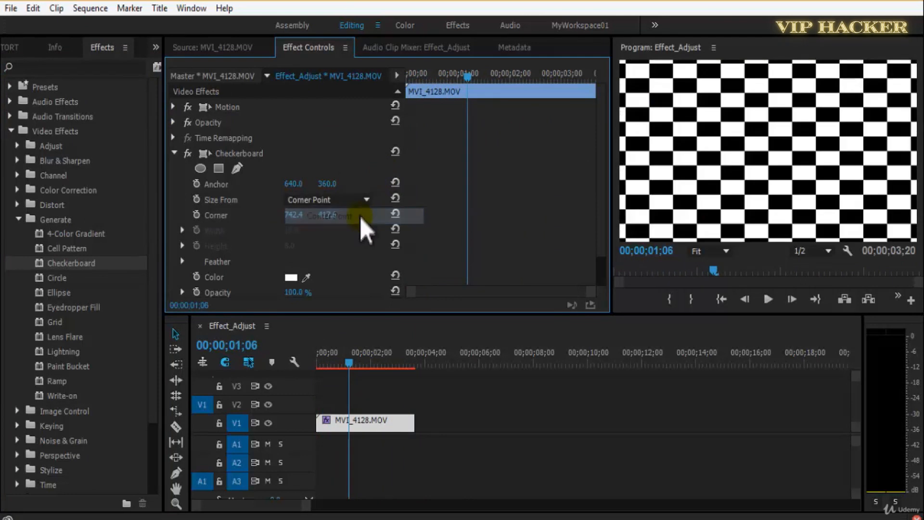
click(356, 199)
click(356, 231)
click(354, 203)
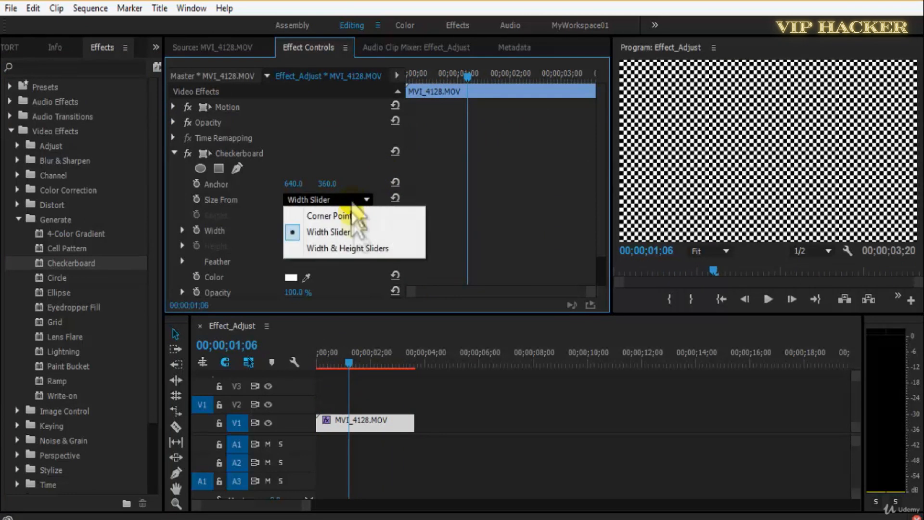
click(360, 250)
click(355, 203)
click(357, 215)
key(space)
Move the checkerboard's Anchor to 690, 374, play the result, and set the Corner's horizontal value to 757.4.
key(space)
mouse_move(300, 184)
mouse_down()
mouse_move(367, 182)
mouse_move(291, 186)
mouse_up()
key(space)
key(space)
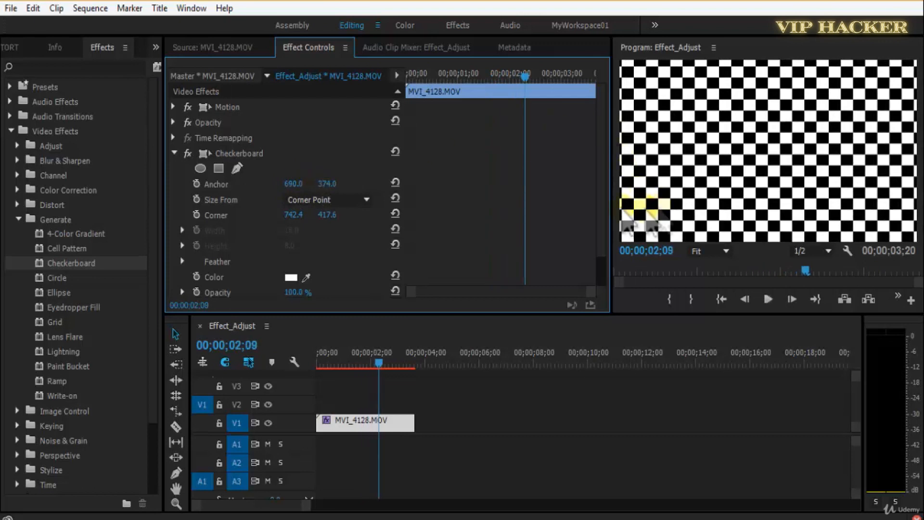
scroll(318, 204, down, 1)
drag(310, 185, 301, 186)
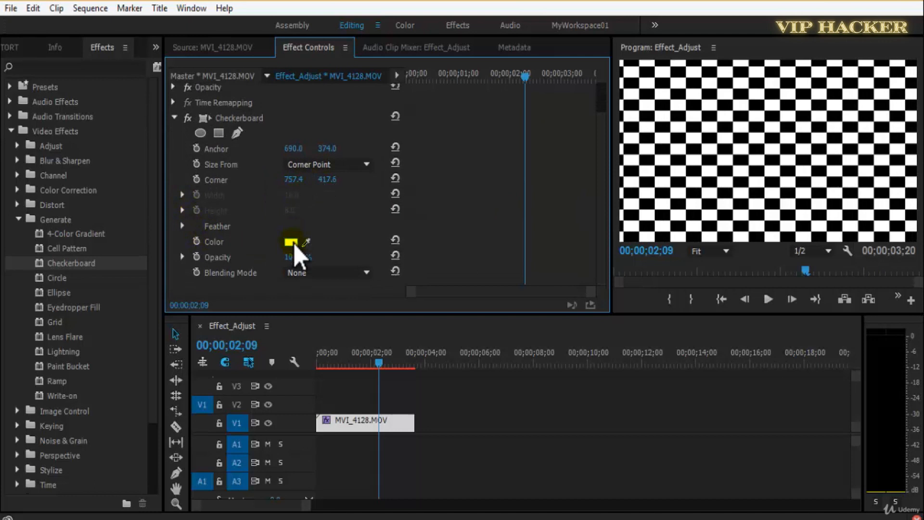
Change the checkerboard color from white to a bright bluish green.
click(292, 242)
drag(499, 237, 500, 270)
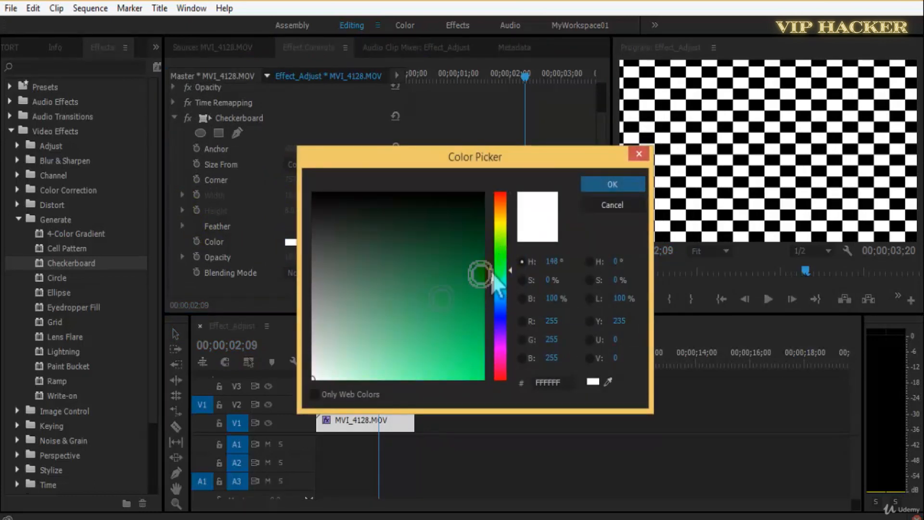
click(469, 379)
click(608, 186)
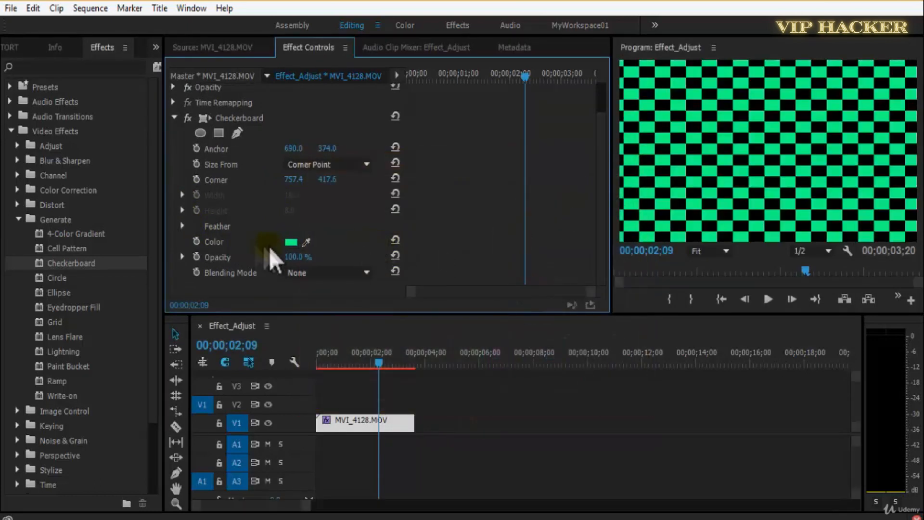
Try red FF1536 as the checkerboard color and play the clip.
click(291, 242)
drag(504, 330, 504, 375)
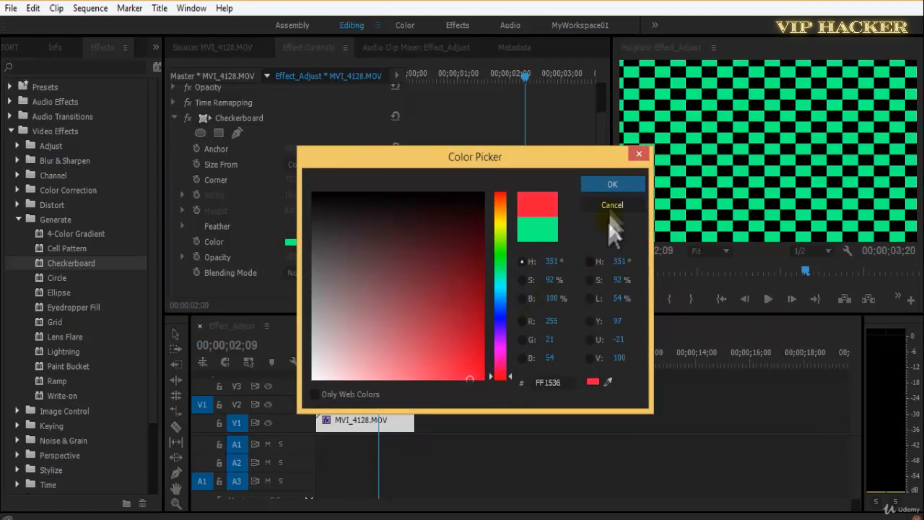
click(611, 185)
key(space)
Return to 00;00;00;02 and set the checkerboard's Blending Mode to Normal, browsing its neighbouring modes.
drag(393, 376, 319, 376)
click(325, 273)
click(419, 237)
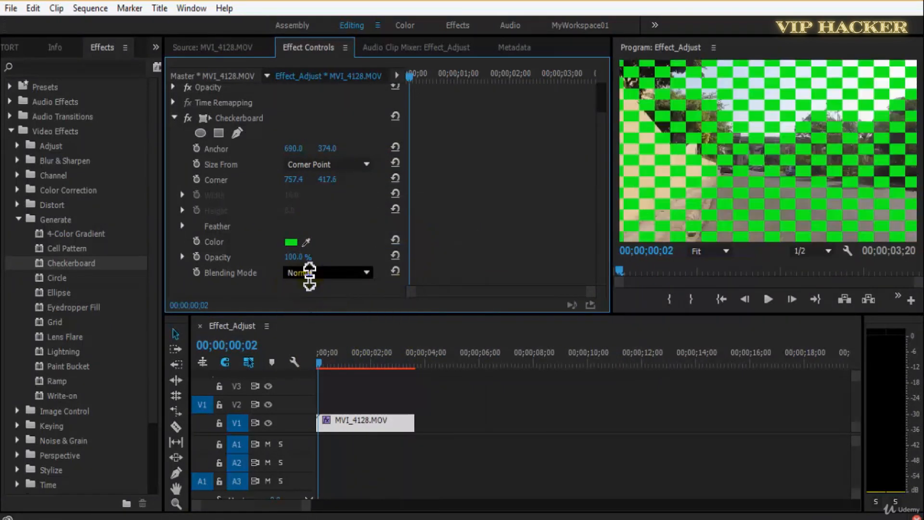
scroll(311, 273, up, 1)
scroll(310, 277, down, 1)
click(754, 106)
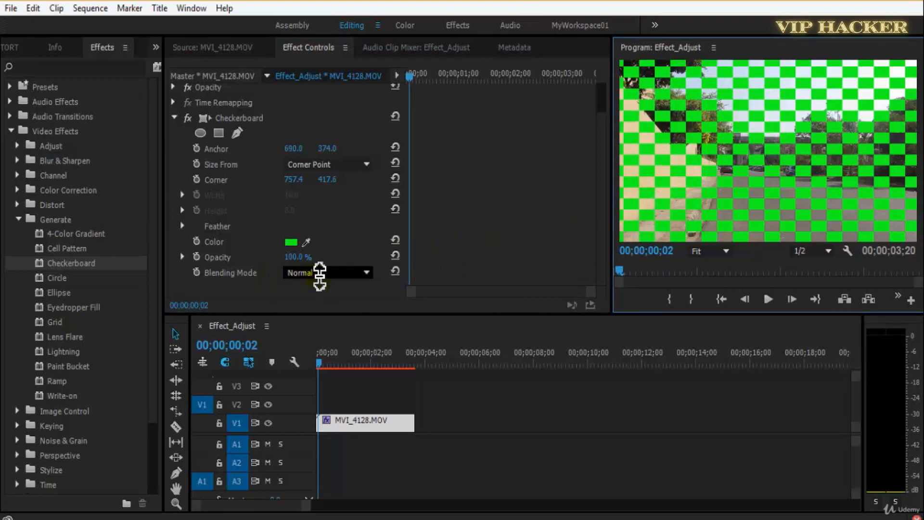
Compare the Stencil Alpha, Multiply, Color Dodge and Difference blending modes, viewing the frame at 00;00;01;18.
scroll(320, 273, down, 2)
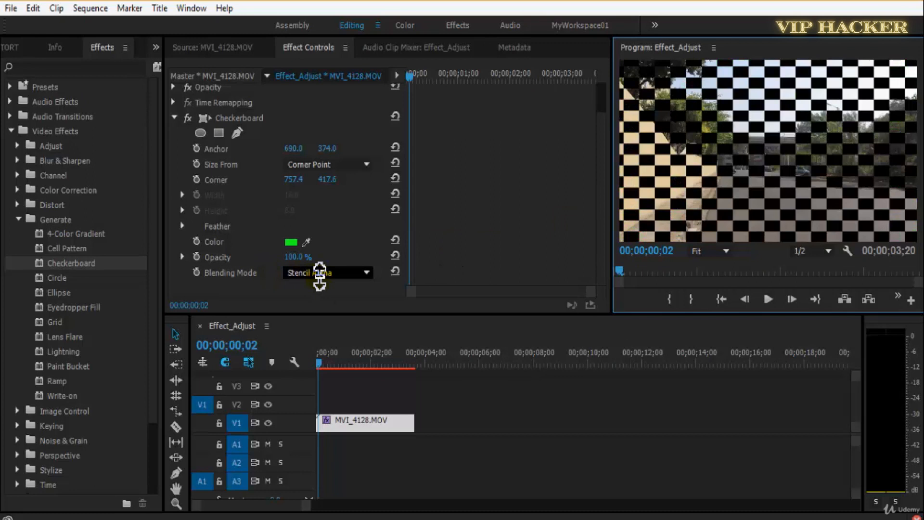
key(End)
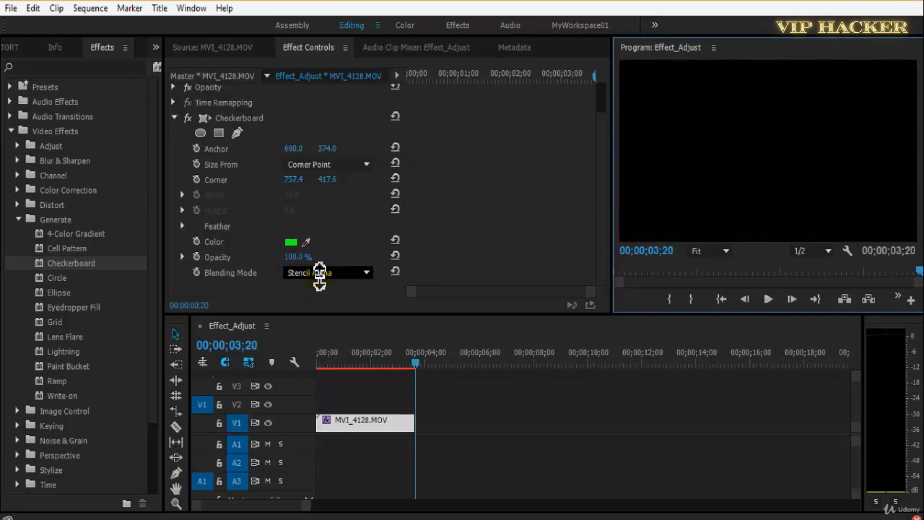
scroll(329, 273, up, 5)
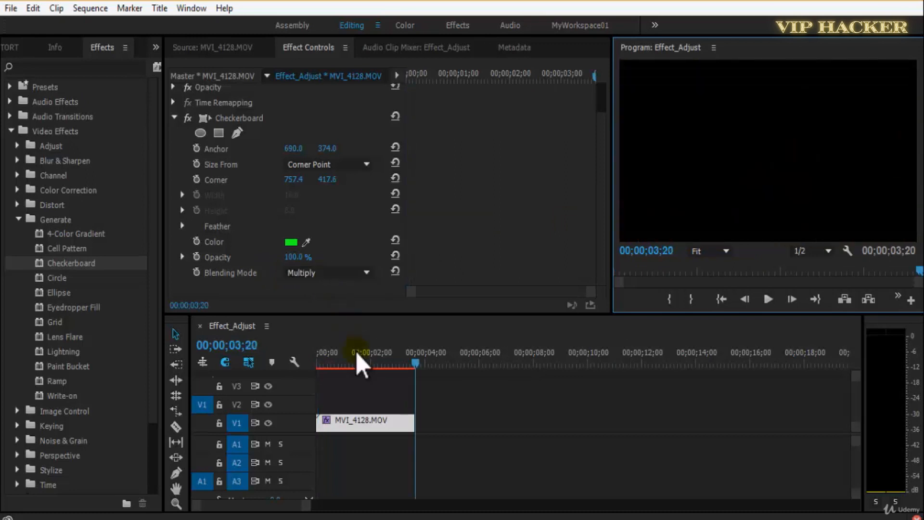
click(360, 357)
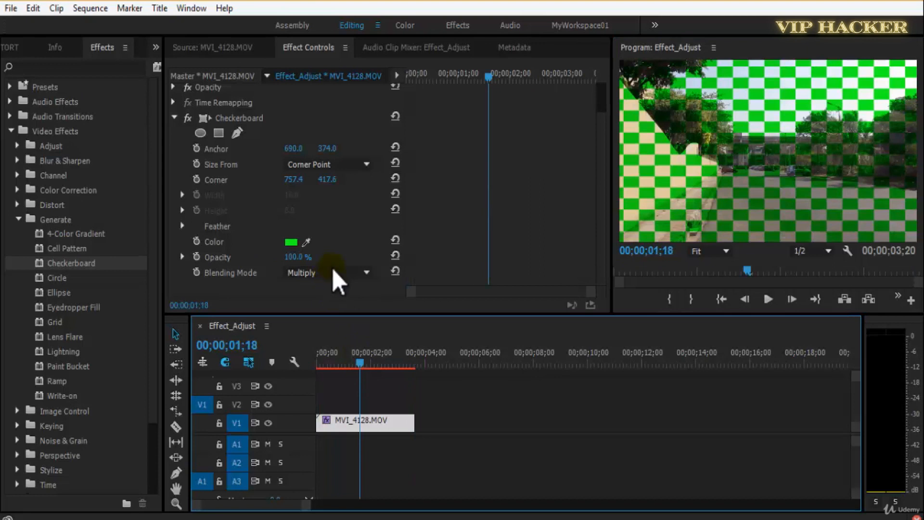
scroll(337, 273, down, 6)
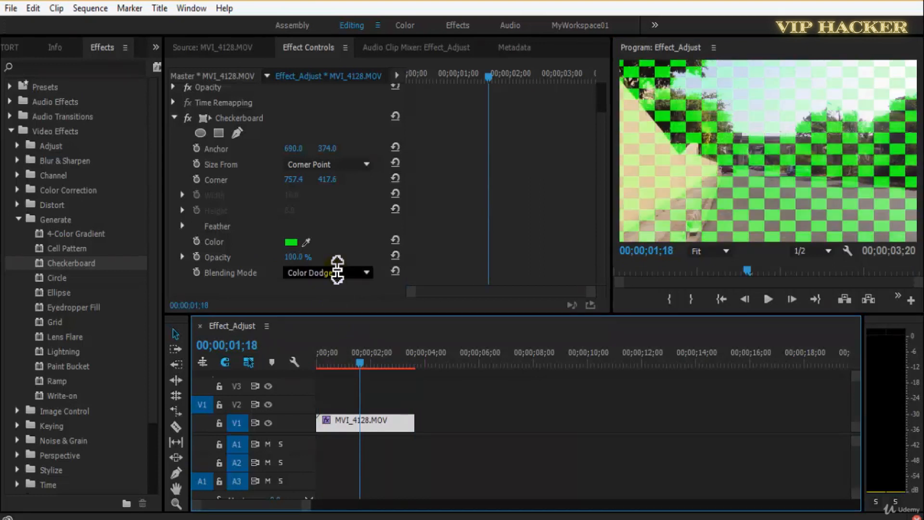
scroll(337, 273, up, 7)
scroll(337, 272, down, 18)
scroll(337, 273, up, 1)
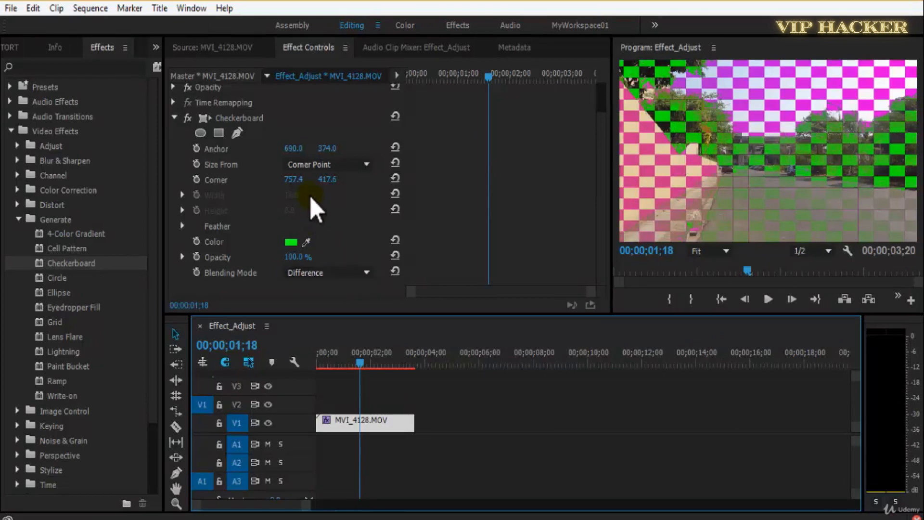
Enlarge the checkerboard squares by setting Corner to 812.4, 511.6, and change the Blending Mode to Saturation.
drag(299, 180, 397, 180)
scroll(327, 272, down, 4)
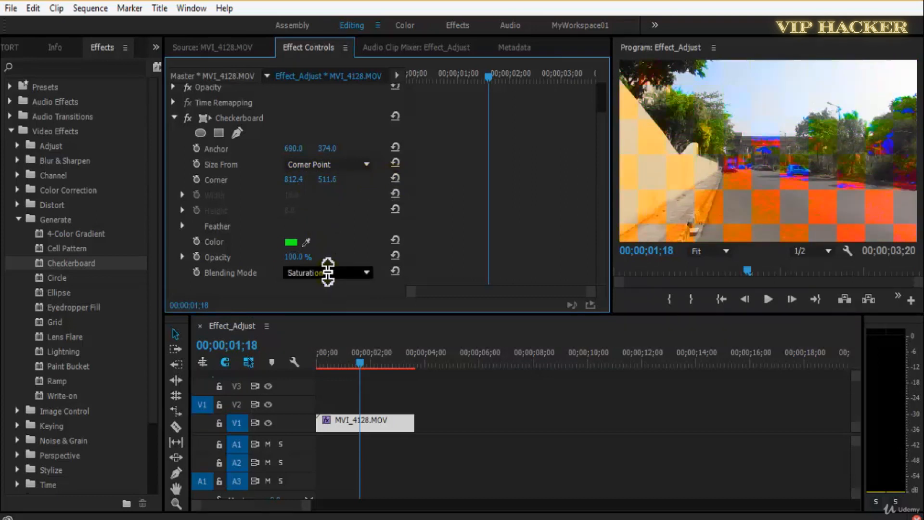
Play the clip while trying the Luminosity and Color blending modes on the checkerboard, ending with Blending Mode set to None.
key(space)
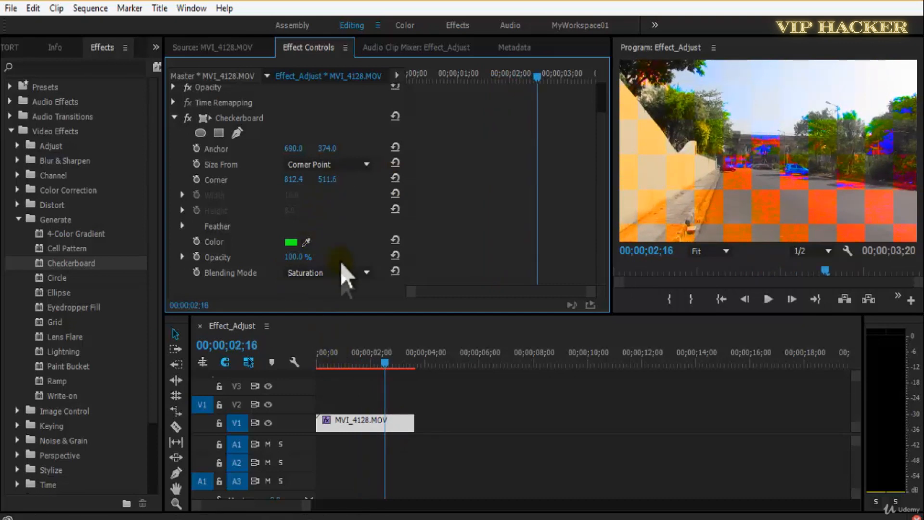
scroll(342, 273, down, 1)
scroll(339, 270, down, 1)
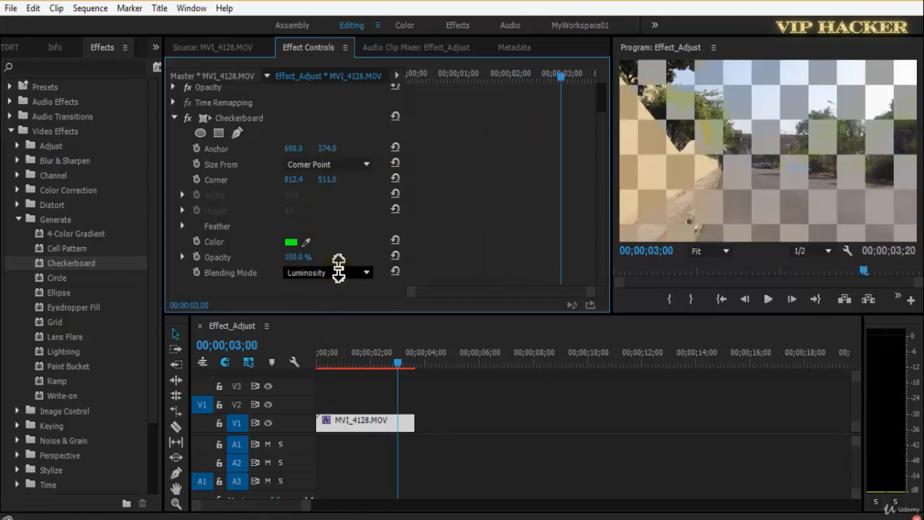
scroll(339, 269, up, 15)
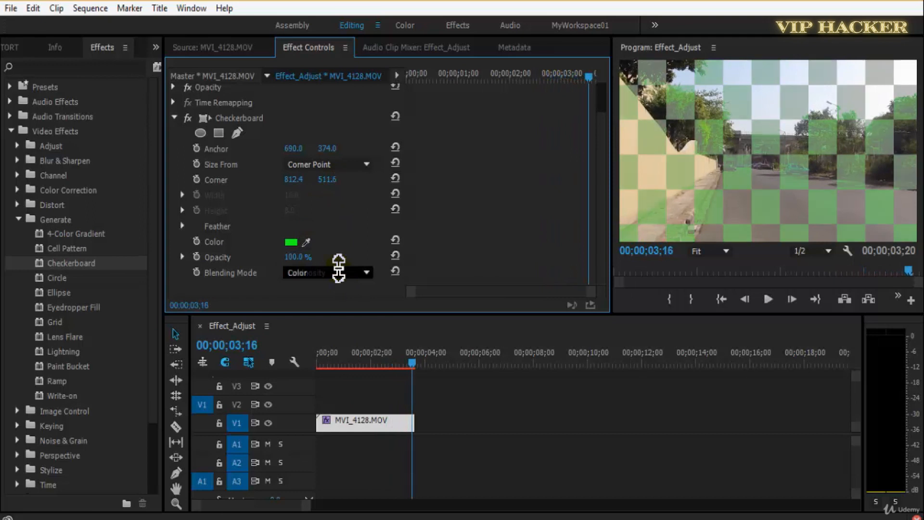
scroll(330, 276, up, 2)
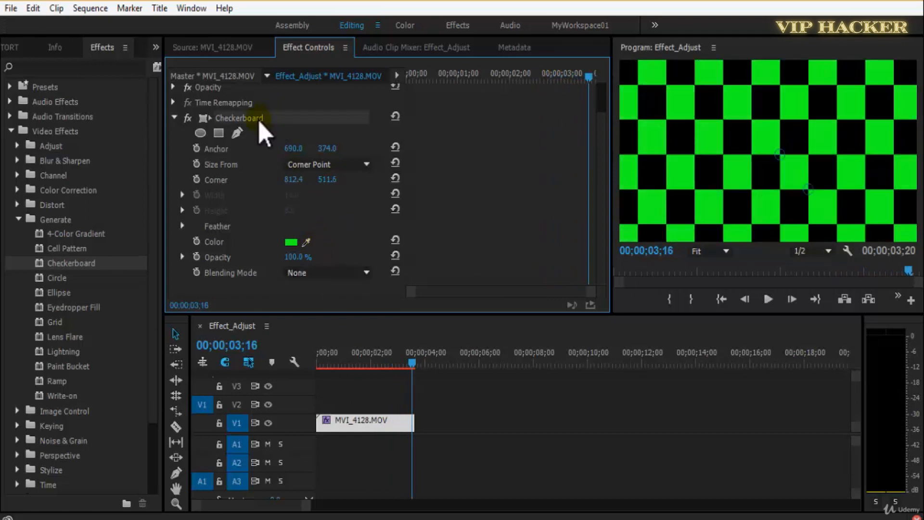
Remove the Checkerboard effect from MVI_4128.MOV and apply the Circle effect from the Generate group instead.
key(Delete)
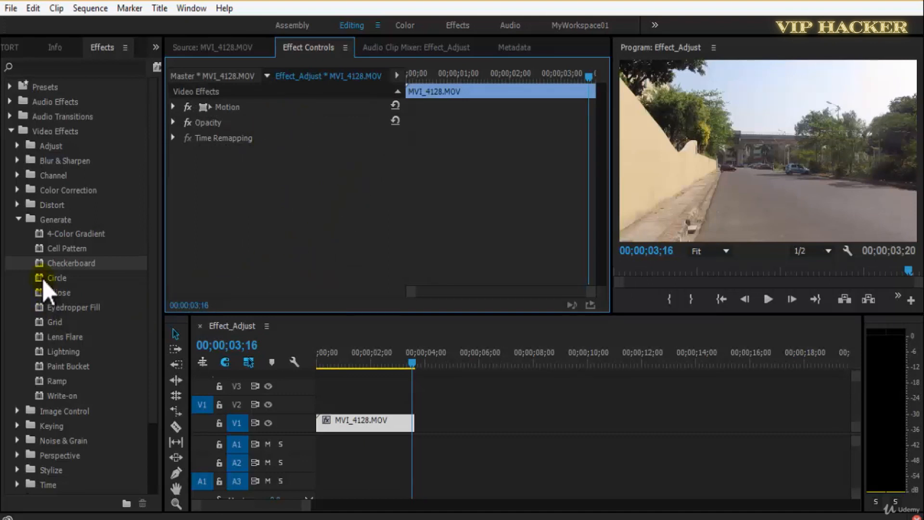
drag(42, 278, 132, 277)
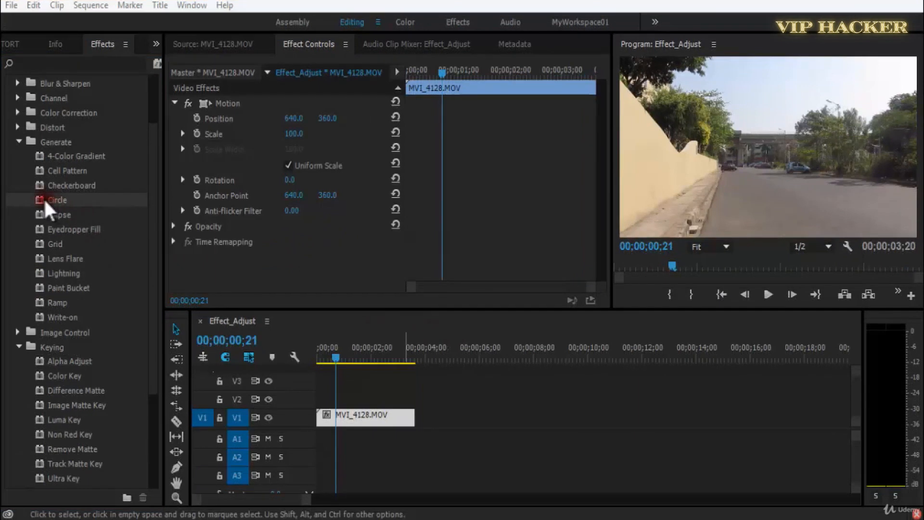
drag(48, 203, 258, 248)
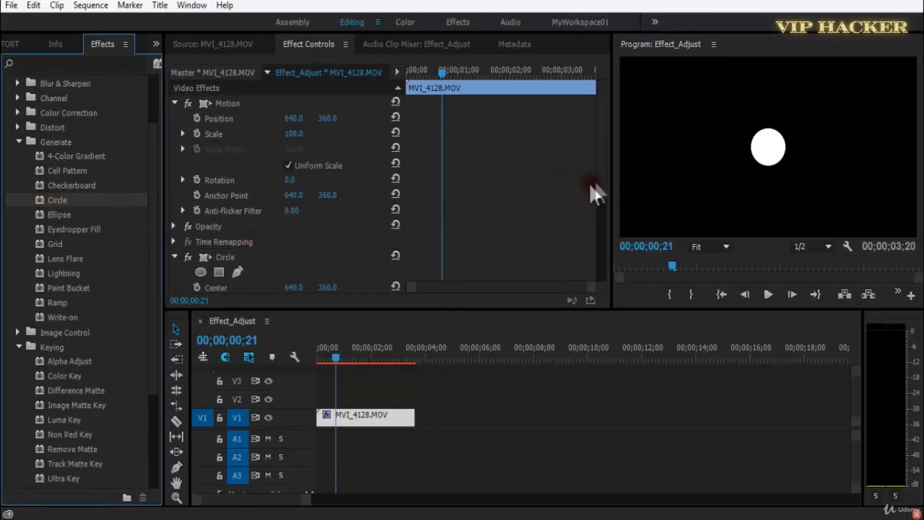
Bring the Circle effect's parameters into view and save the project.
scroll(597, 218, down, 5)
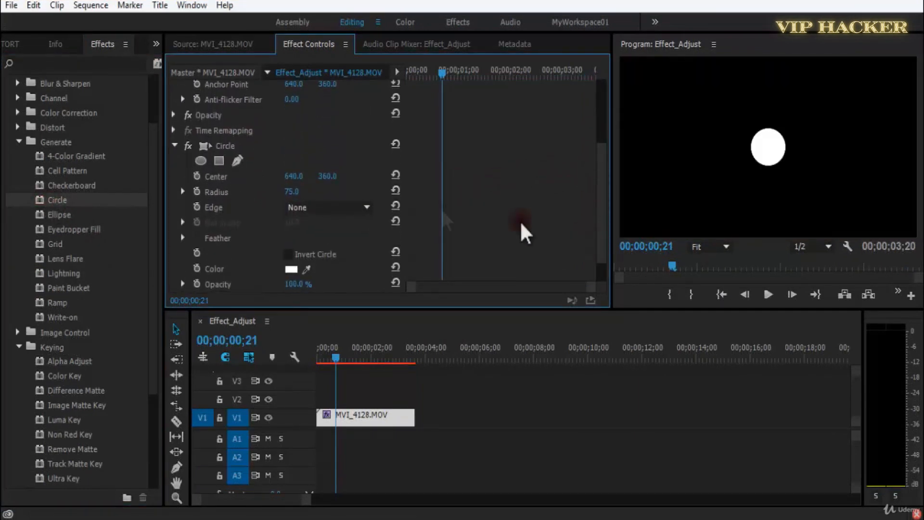
key(ctrl+s)
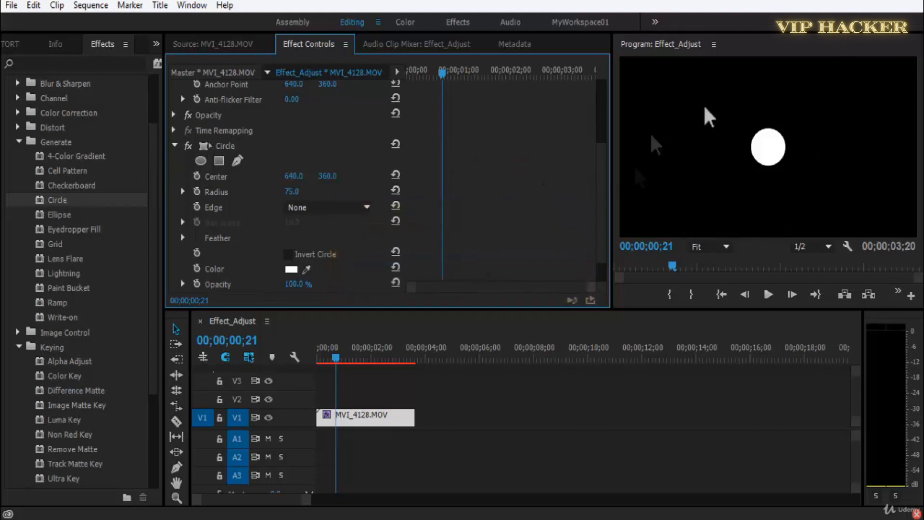
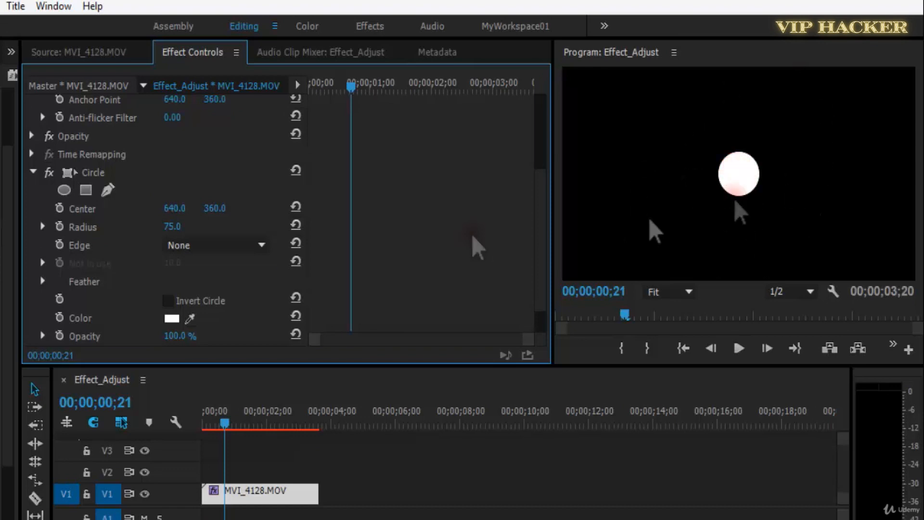
Set the circle's Edge to Edge Radius with a value of 54, and move its Center to 529, 360.
click(251, 245)
click(256, 285)
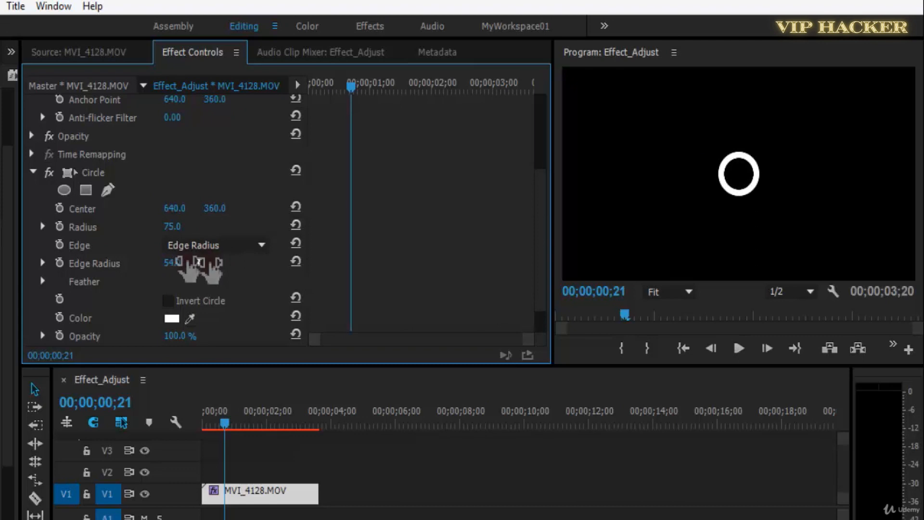
drag(178, 209, 91, 245)
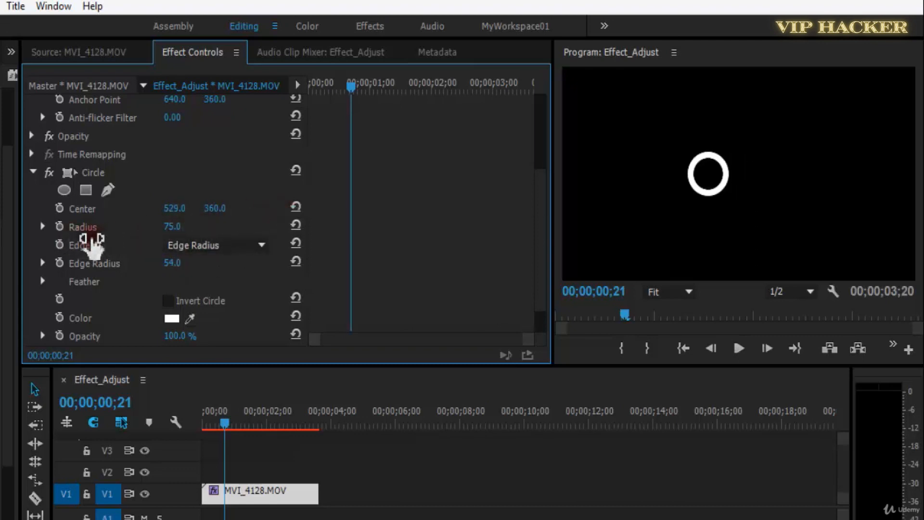
Try toggling Invert Circle on and off several times and varying the circle's Opacity.
scroll(533, 327, down, 1)
click(168, 264)
click(168, 264)
click(168, 264)
click(169, 264)
click(168, 264)
click(168, 264)
mouse_move(182, 301)
mouse_down()
mouse_move(129, 301)
mouse_move(192, 300)
mouse_up()
Set the circle's Blending Mode to Stencil Alpha and play the clip.
click(193, 316)
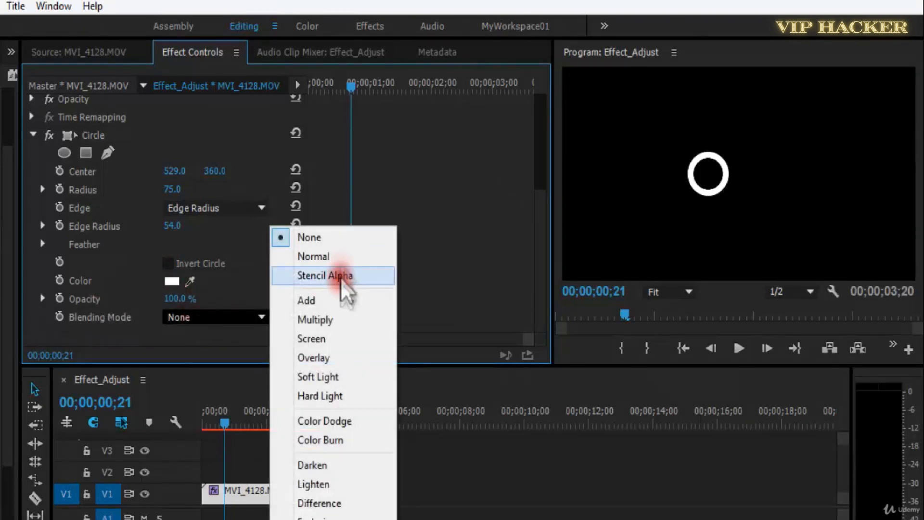
click(336, 259)
scroll(212, 321, down, 1)
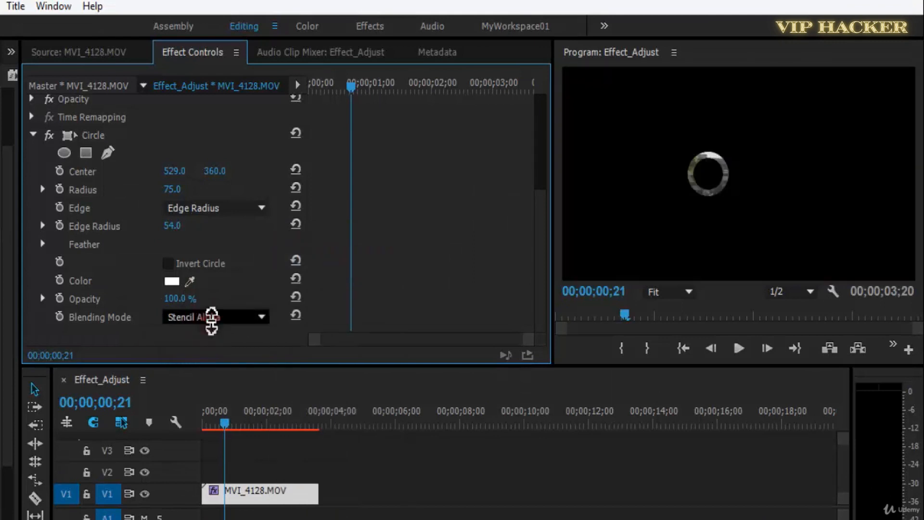
key(space)
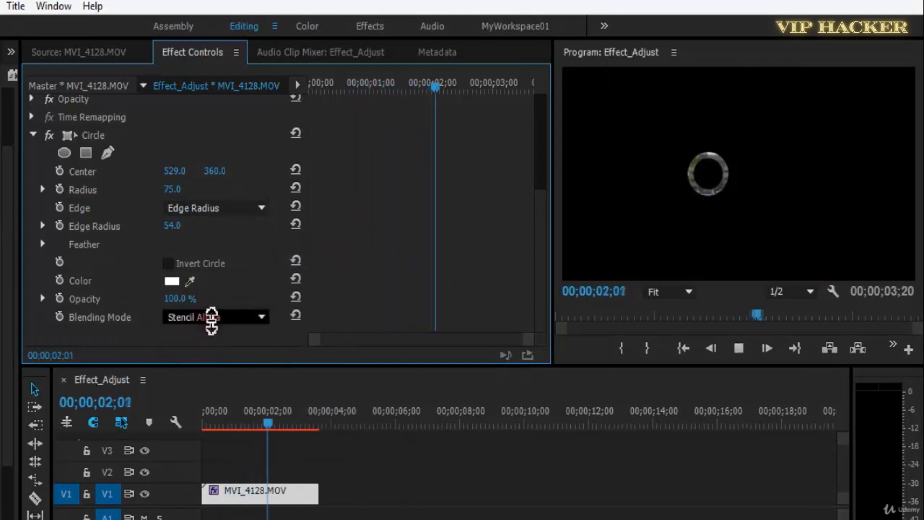
Enlarge the circle's Radius to 232, return the playhead to the clip's start and save the project.
drag(176, 192, 299, 196)
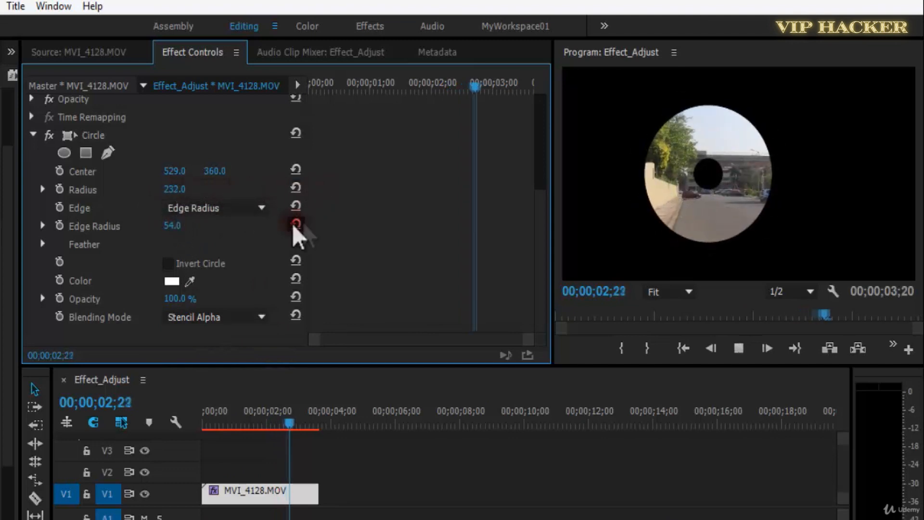
drag(237, 423, 178, 414)
key(ctrl+s)
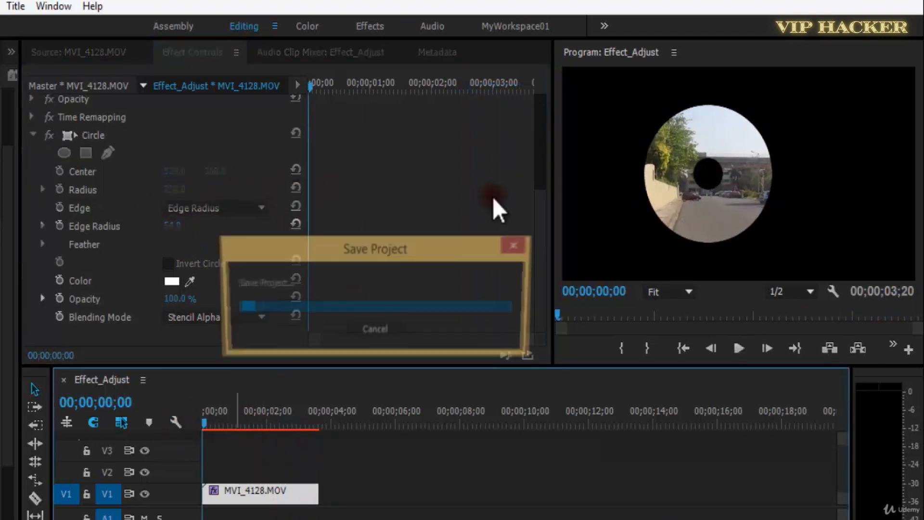
Move the circle's Center to 683, 360 and preview the clip, returning the playhead to the start.
scroll(541, 227, up, 2)
drag(174, 212, 723, 226)
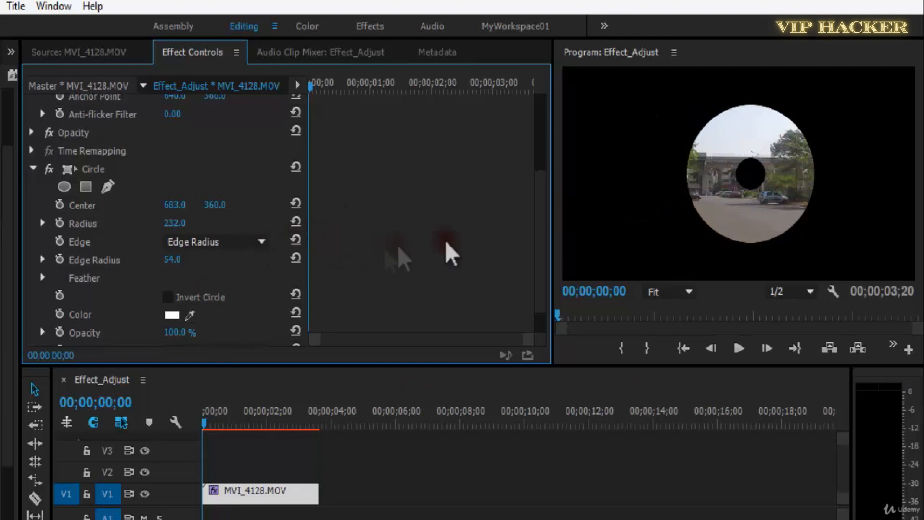
scroll(539, 270, down, 2)
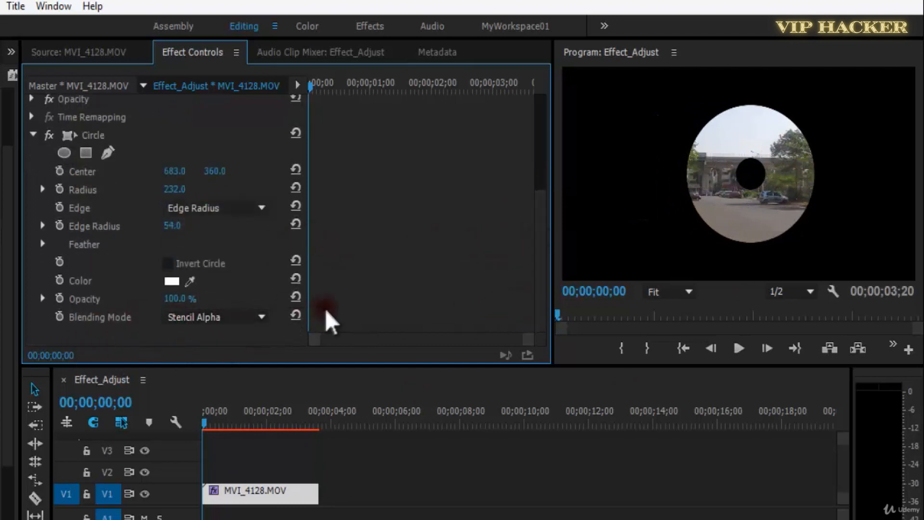
key(space)
key(space)
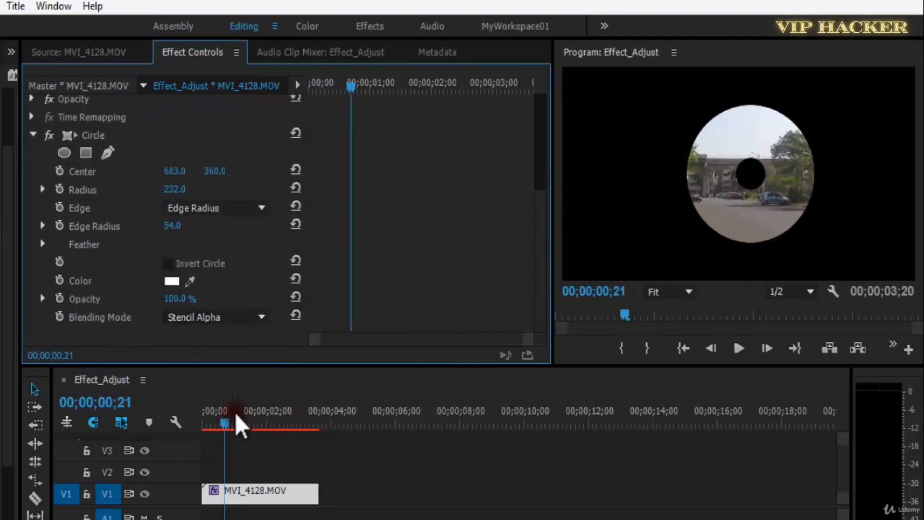
drag(236, 424, 207, 420)
Increase the Edge Radius slightly, and try the Thickness, Thickness * Radius and Thickness & Feather * Radius edge options.
mouse_move(170, 226)
mouse_down()
mouse_move(253, 241)
mouse_move(173, 239)
mouse_up()
click(206, 212)
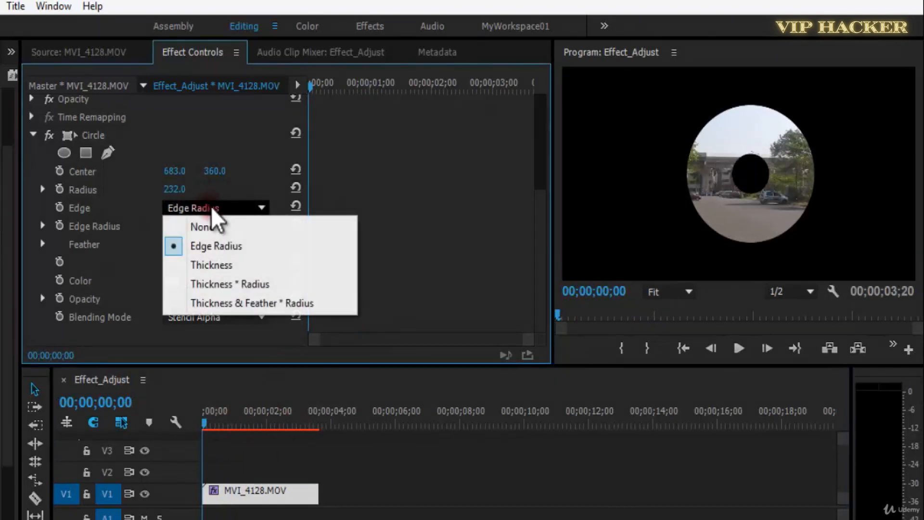
click(236, 264)
click(239, 209)
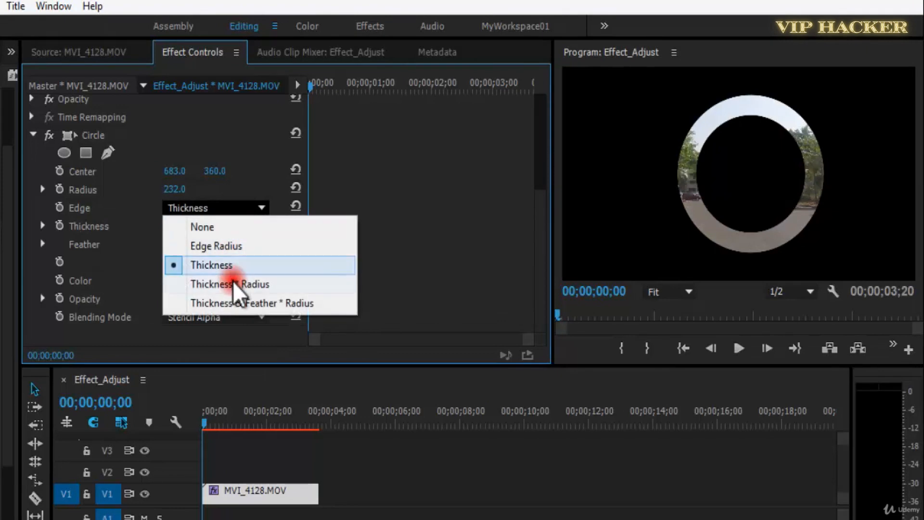
click(243, 284)
click(246, 208)
click(244, 304)
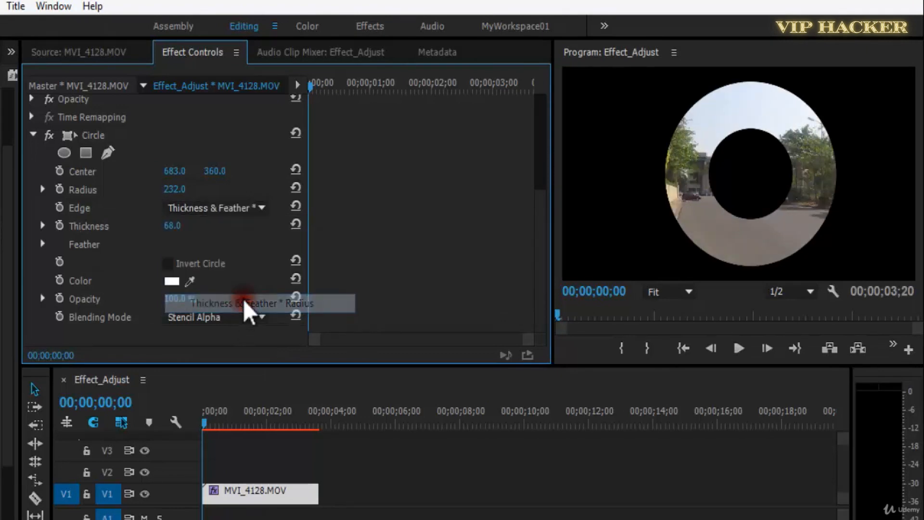
Set the circle's Thickness to 77 and Feather Outer Edge to 35, and switch Edge to None.
drag(166, 235, 7, 268)
click(43, 244)
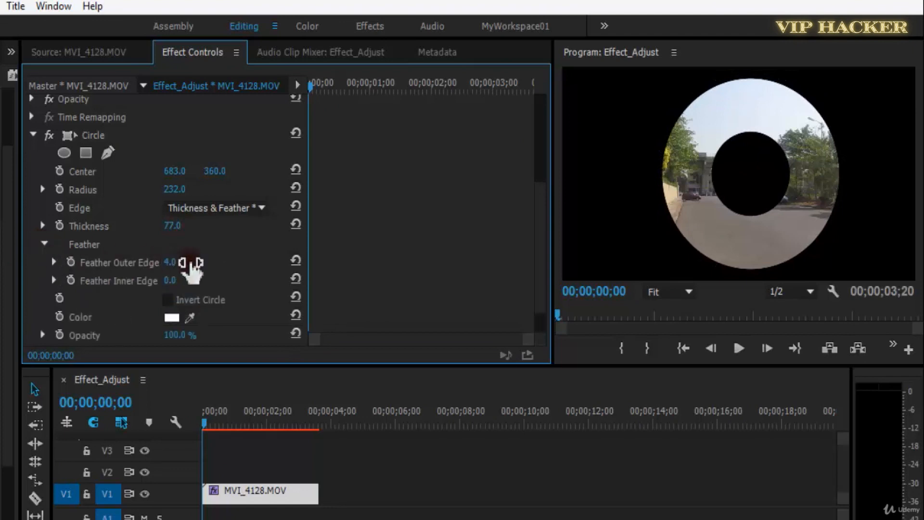
drag(191, 264, 205, 264)
click(226, 208)
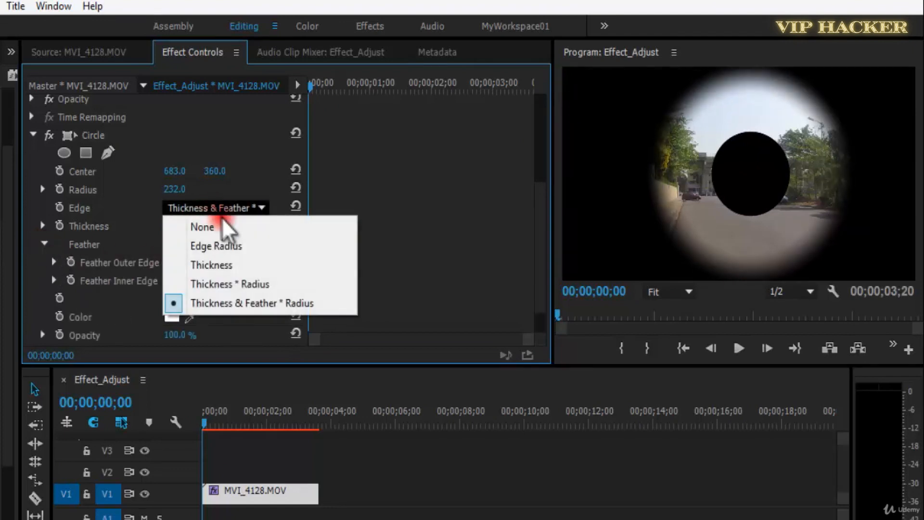
click(226, 225)
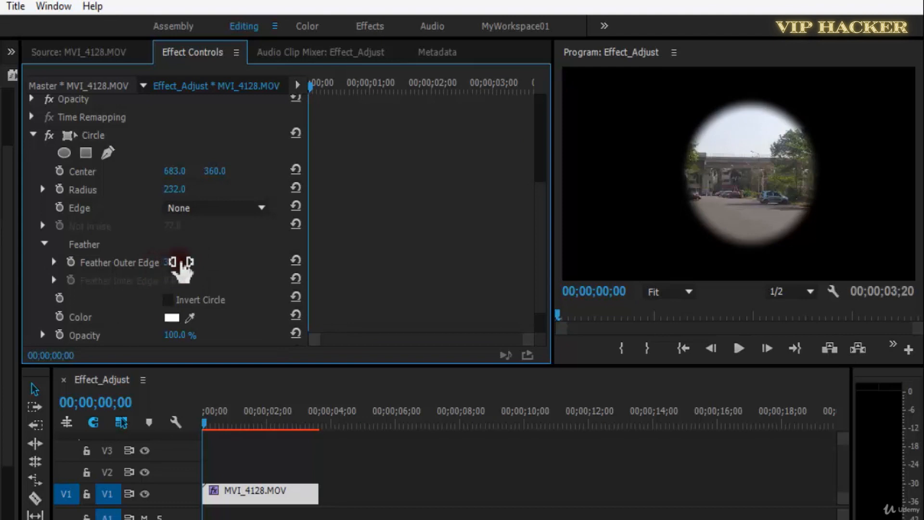
Move the circle's Center to -685, 360 at 00;00;00;13 and turn on Center animation with a keyframe there.
key(space)
drag(175, 170, 35, 233)
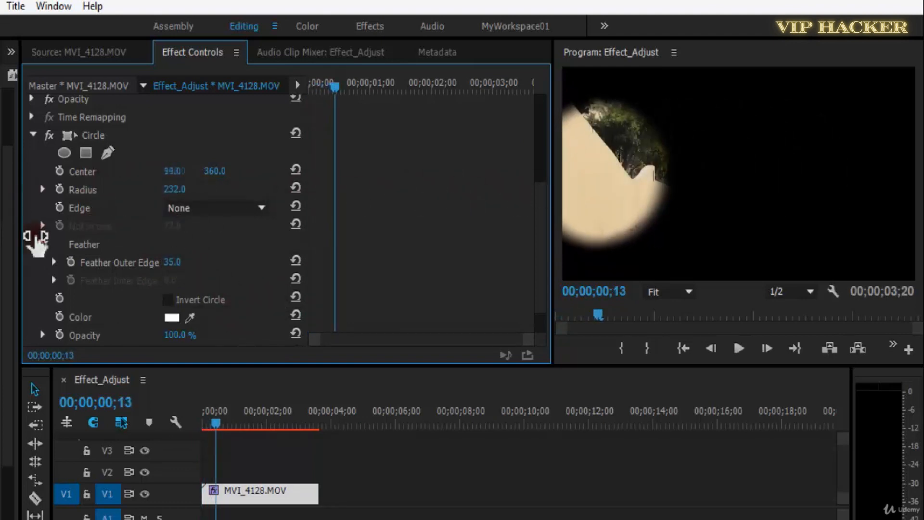
drag(174, 172, 24, 190)
click(59, 171)
Add a second Center keyframe at 00;00;02;05 and set its value to 1708, 360.
key(space)
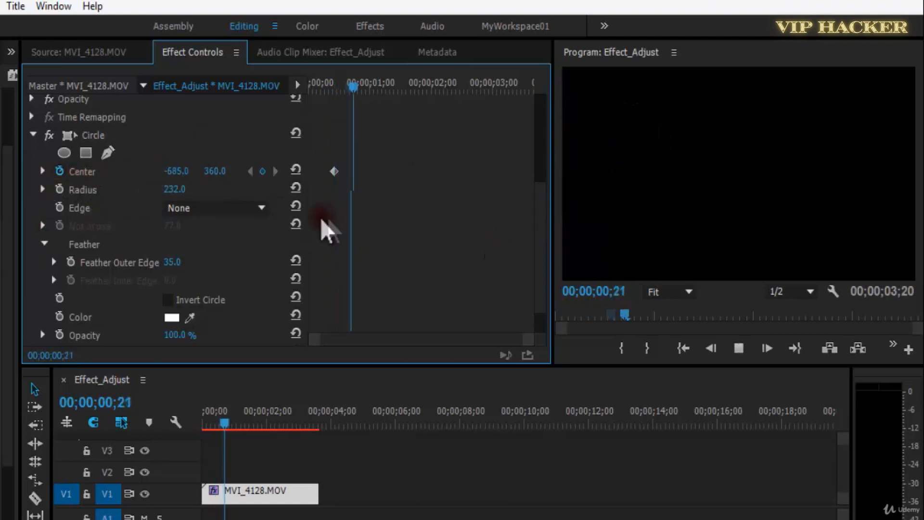
key(space)
click(263, 172)
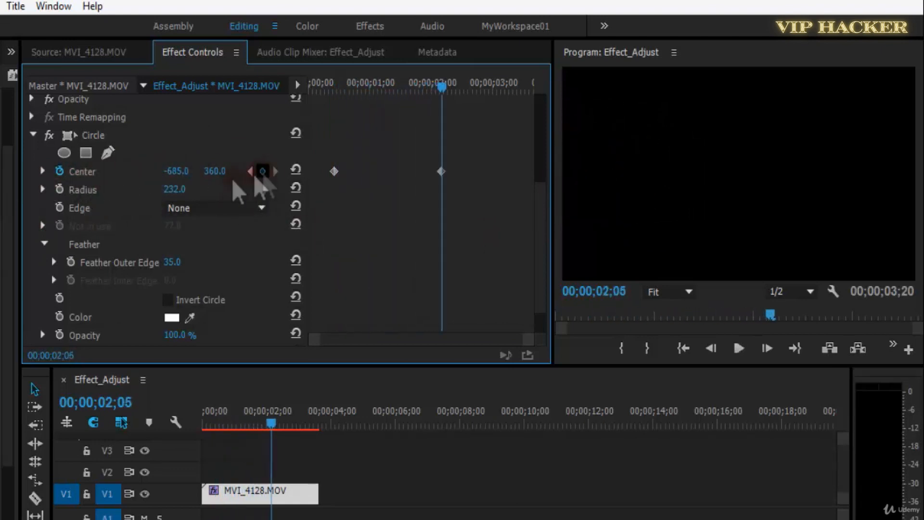
drag(177, 172, 249, 172)
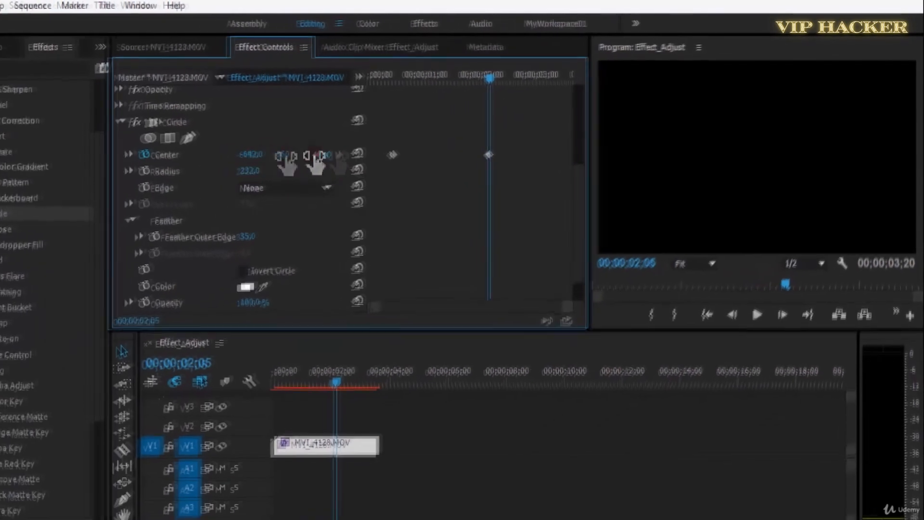
drag(315, 162, 645, 125)
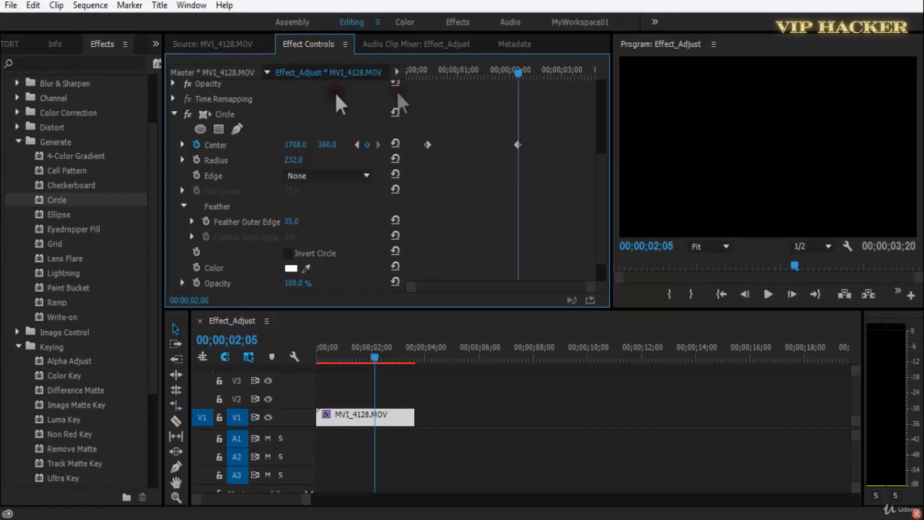
Shift the first Center keyframe close to the clip's start, save the project and preview the circle's movement.
drag(432, 69, 404, 72)
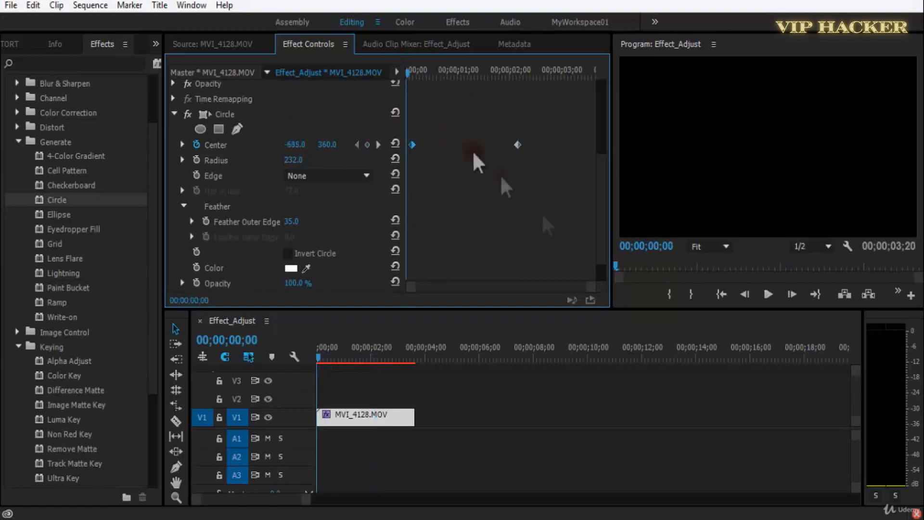
key(ctrl+s)
key(space)
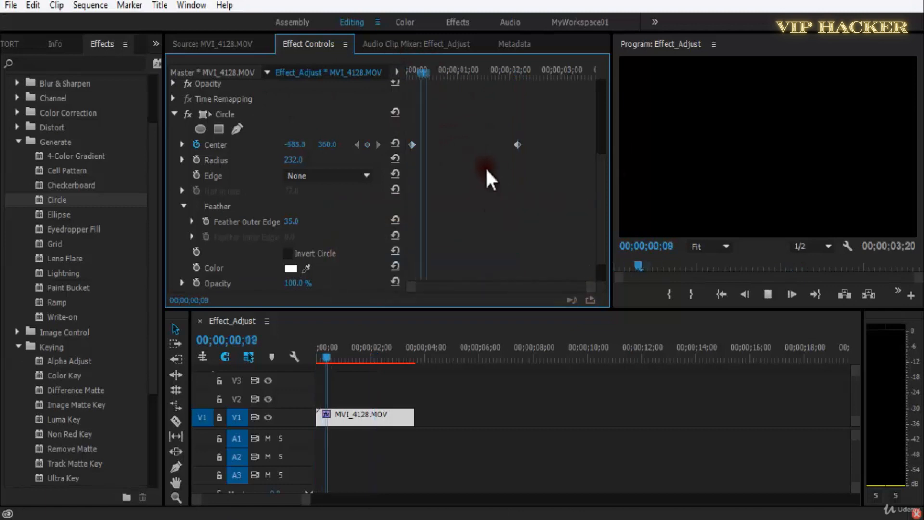
drag(507, 70, 437, 96)
key(space)
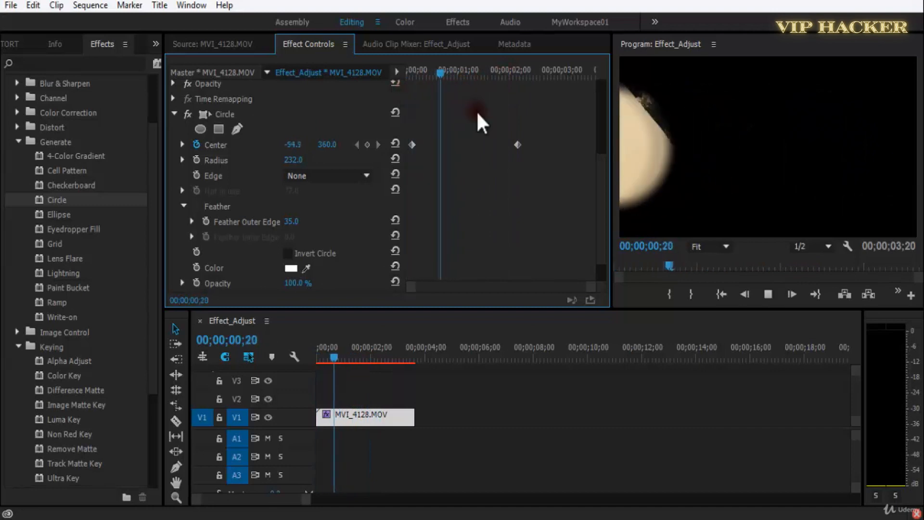
key(space)
Add a Center keyframe at 00;00;01;10 and move the last Center keyframe toward the clip's end.
click(358, 145)
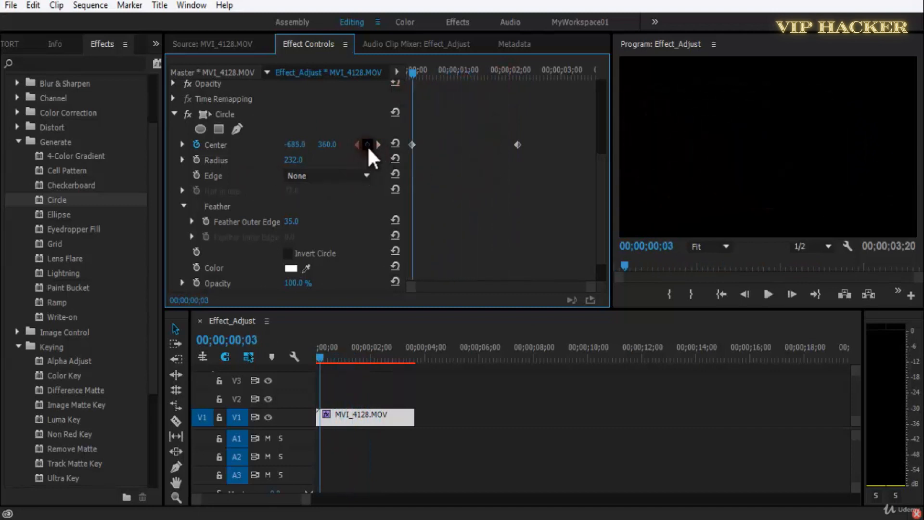
click(444, 72)
drag(448, 76, 477, 81)
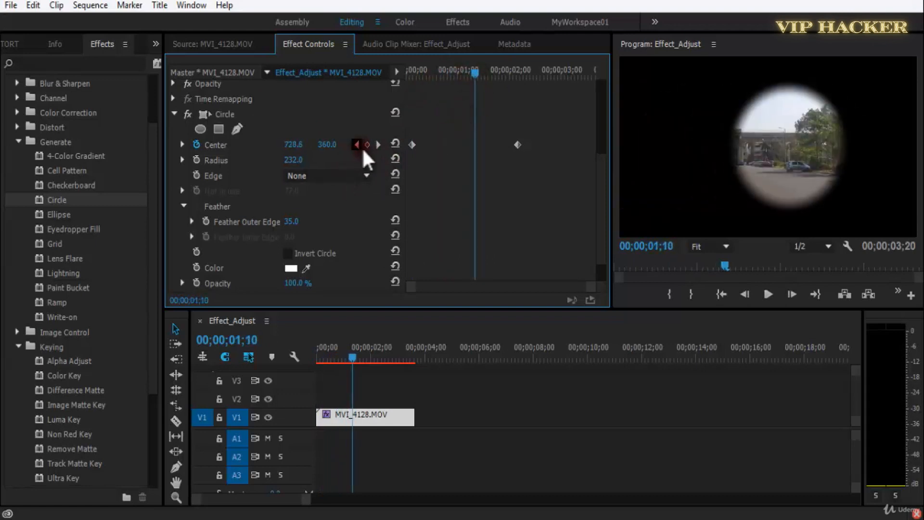
drag(518, 144, 557, 145)
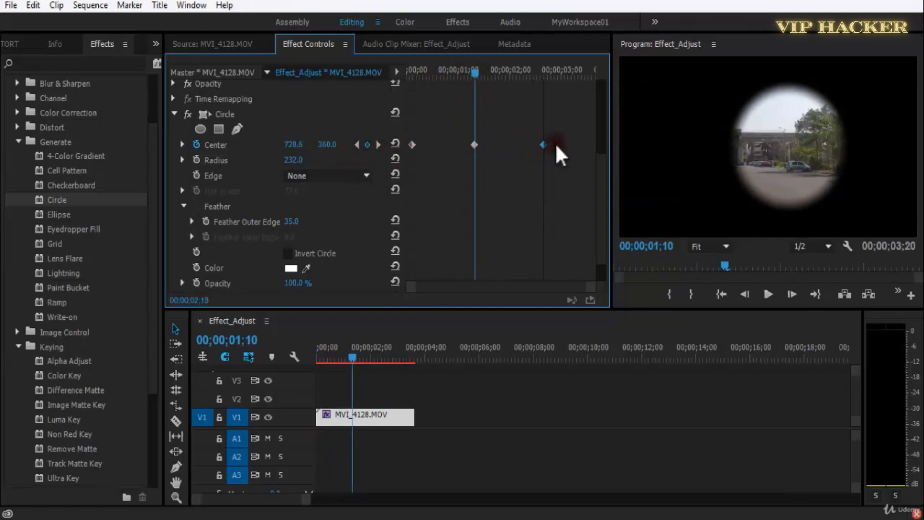
Duplicate the 00;00;01;10 Center keyframe at 00;00;02;06 to hold the circle in place, and preview the animation.
click(475, 144)
drag(476, 144, 524, 144)
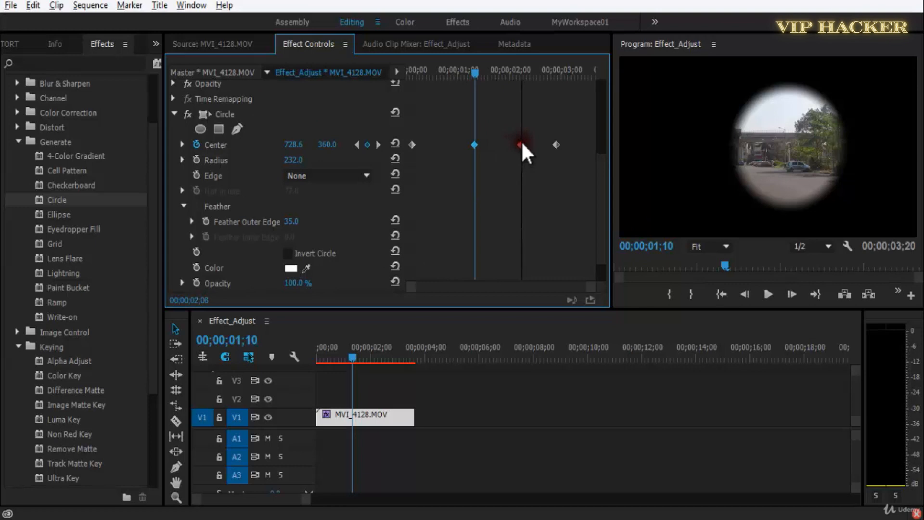
click(549, 185)
key(space)
click(496, 61)
key(space)
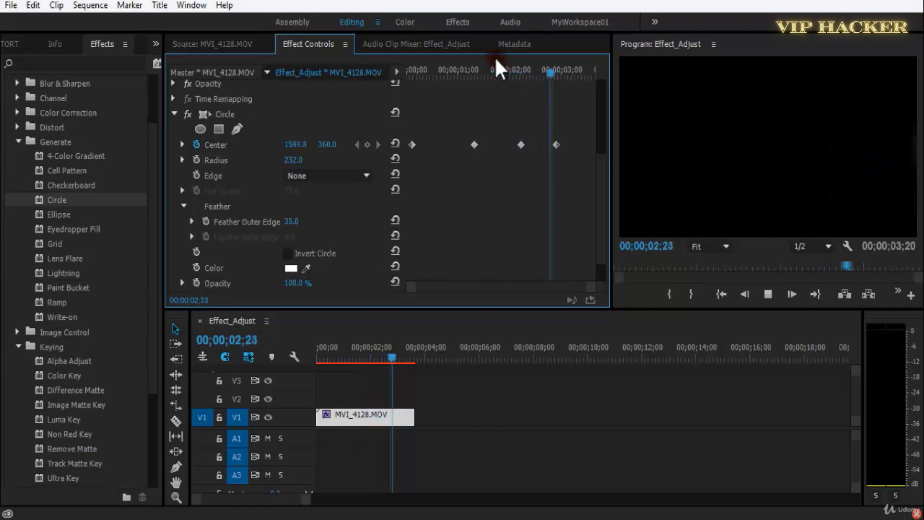
Move the last Center keyframe further toward the clip's end, save the project and replay from the start.
click(560, 144)
drag(565, 70, 115, 117)
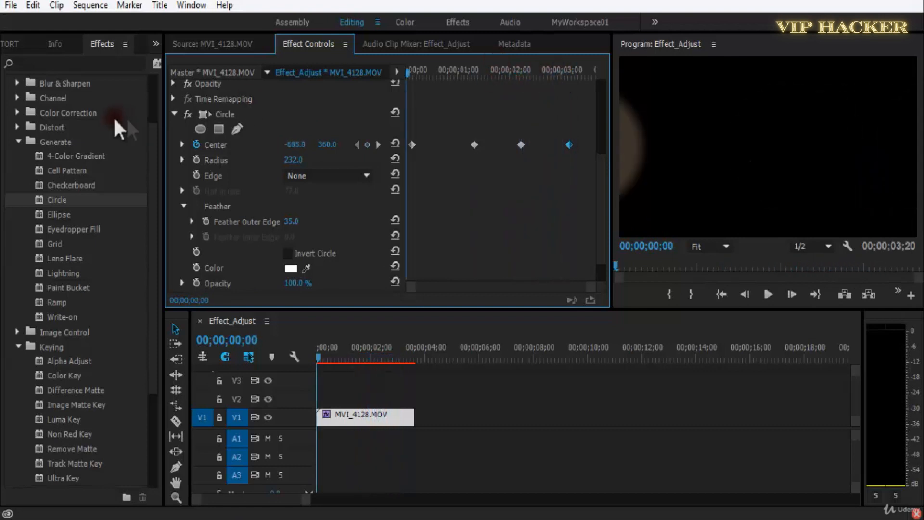
key(ctrl+s)
key(space)
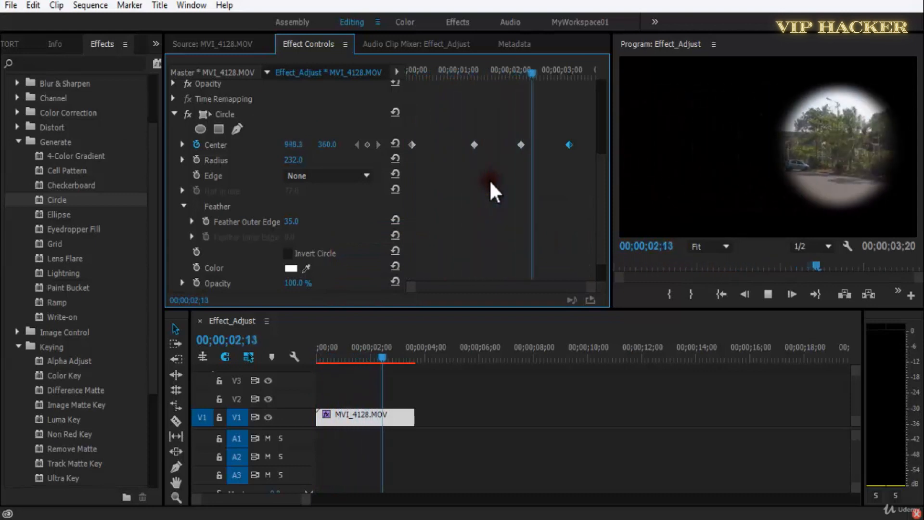
Return the playhead to 00;00;01;10 and set the circle's Blending Mode to Normal.
drag(506, 72, 472, 70)
click(332, 177)
click(492, 208)
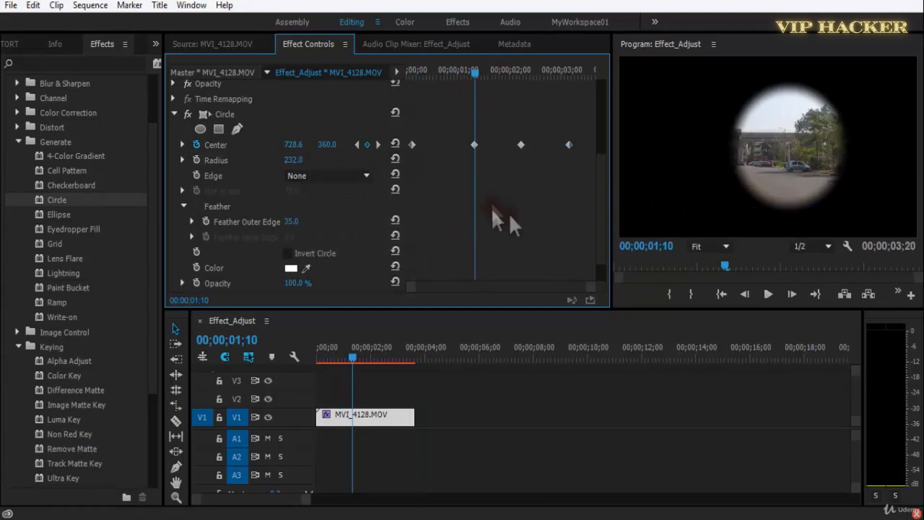
scroll(605, 226, down, 1)
click(318, 268)
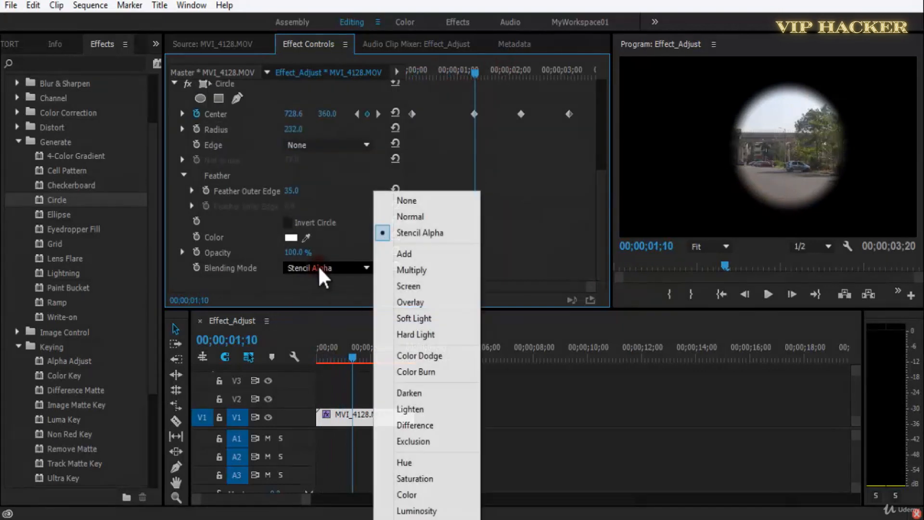
click(406, 216)
Cycle the circle's Blending Mode through Overlay and Color Dodge to Color Burn while previewing the clip.
scroll(328, 271, down, 2)
scroll(336, 268, down, 3)
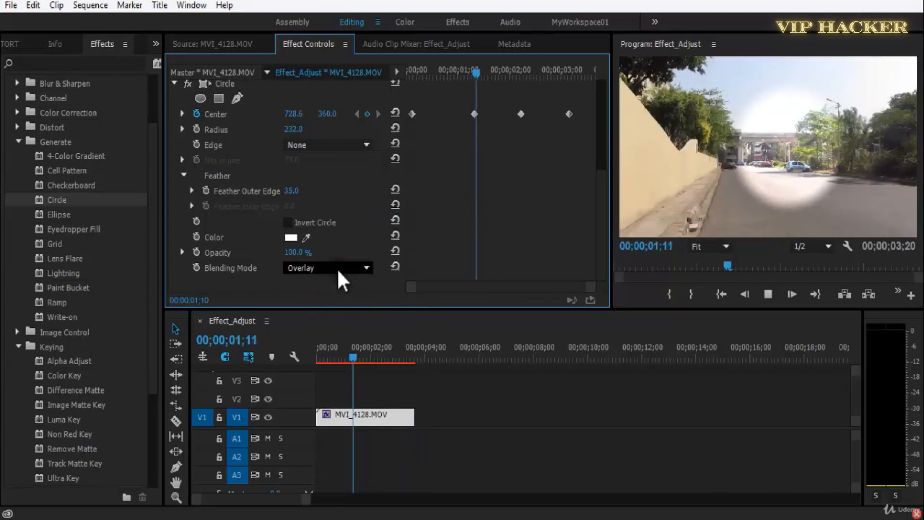
scroll(338, 267, down, 3)
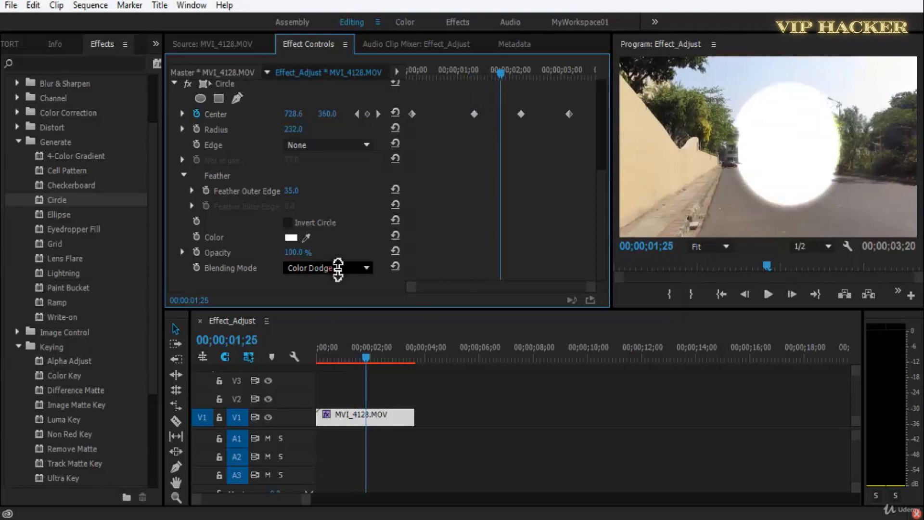
scroll(338, 267, down, 1)
scroll(318, 273, up, 1)
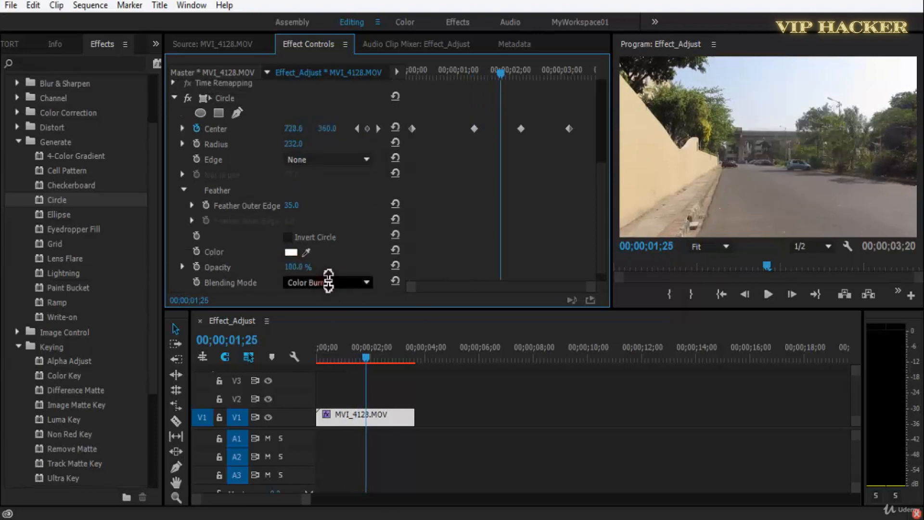
Set the circle's Blending Mode to Hard Light and its Color to bright green (3EFF24).
scroll(329, 278, up, 2)
click(295, 254)
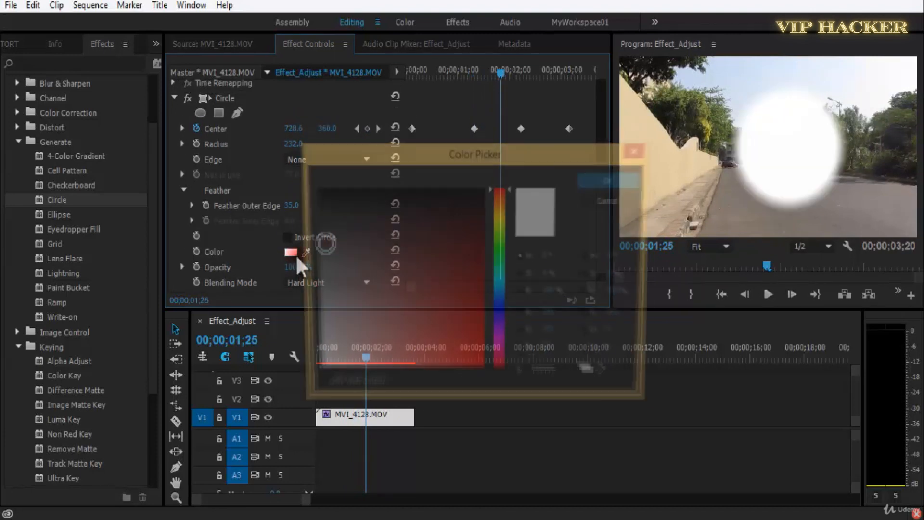
click(501, 256)
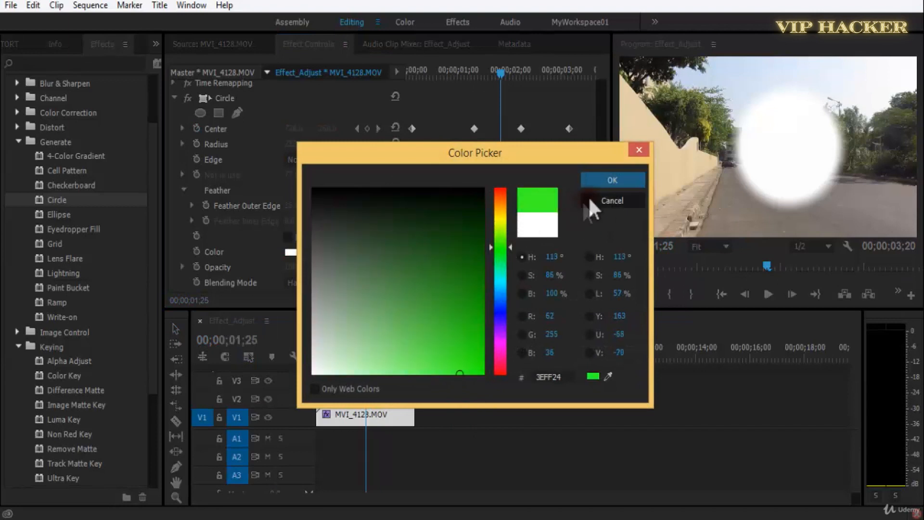
click(595, 180)
drag(598, 210, 598, 277)
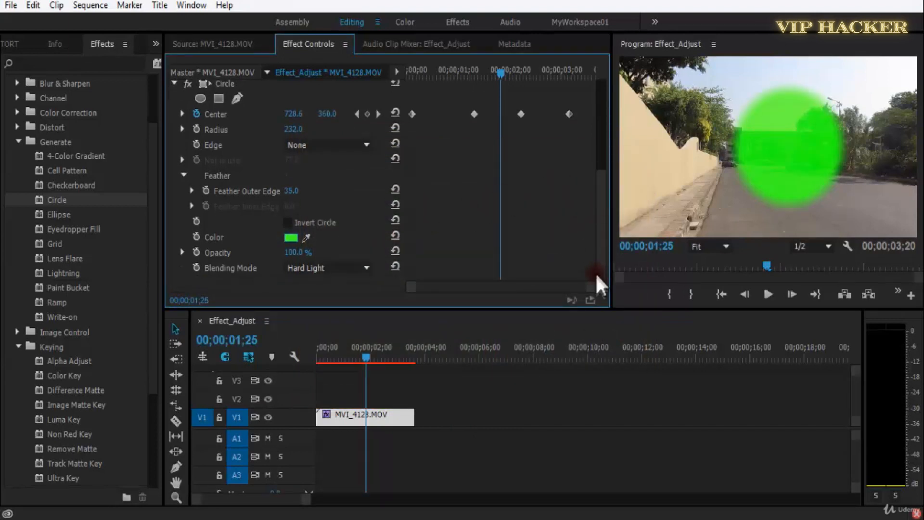
Cycle the green circle's Blending Mode through Color Burn, Exclusion and Stencil Alpha to Multiply, and save the project.
scroll(332, 270, up, 10)
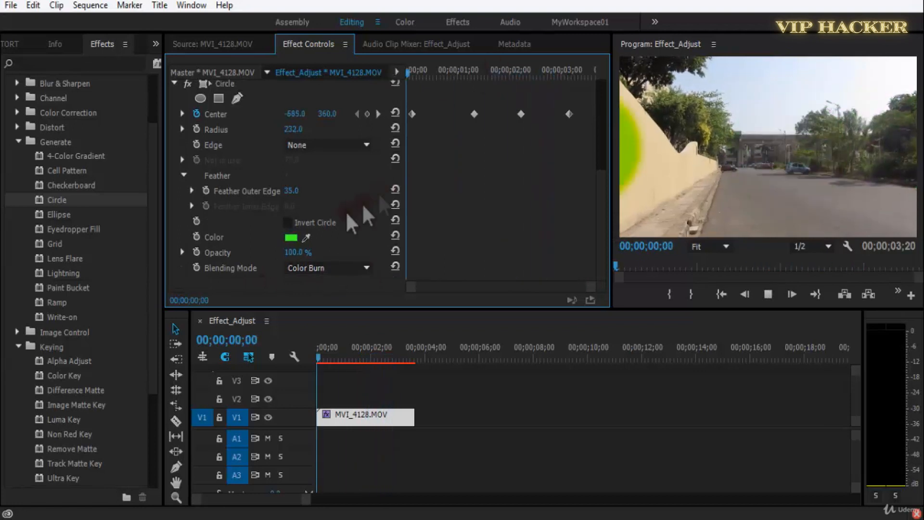
scroll(330, 267, up, 2)
scroll(331, 268, up, 1)
scroll(331, 267, up, 5)
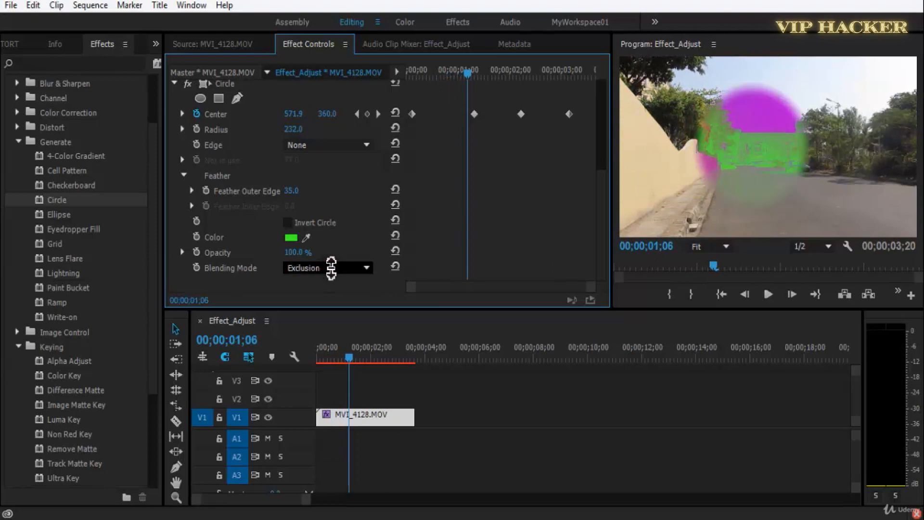
scroll(331, 268, up, 1)
scroll(332, 268, down, 7)
scroll(331, 268, down, 5)
scroll(331, 268, down, 3)
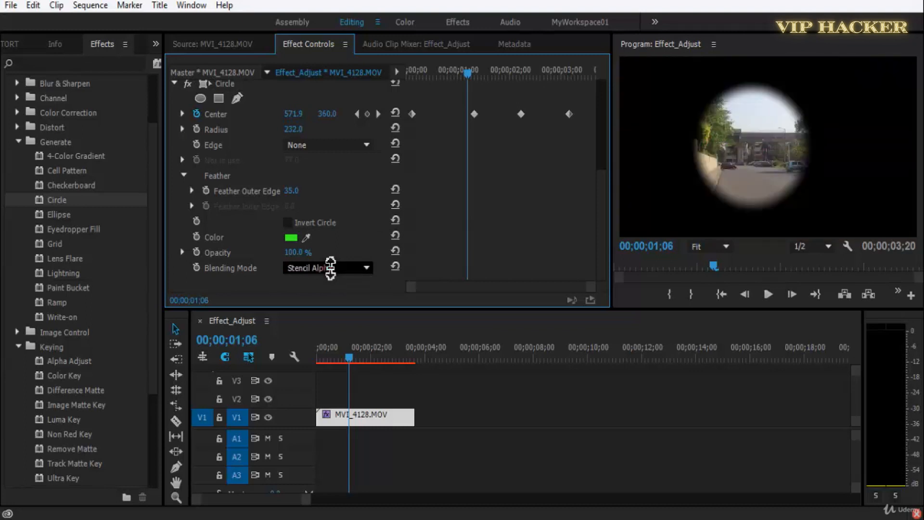
scroll(330, 268, up, 2)
key(ctrl+s)
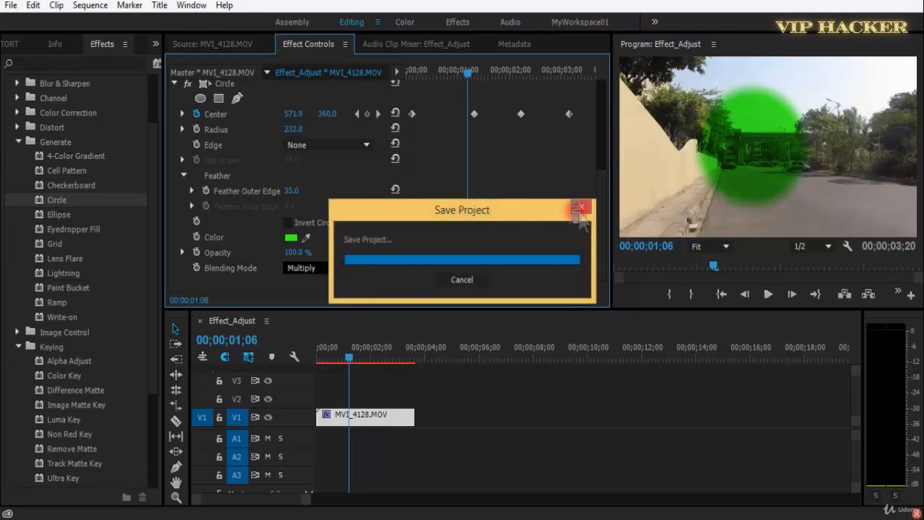
Delete the Circle effect from the clip and apply the Ellipse effect from the Generate group.
drag(601, 224, 601, 131)
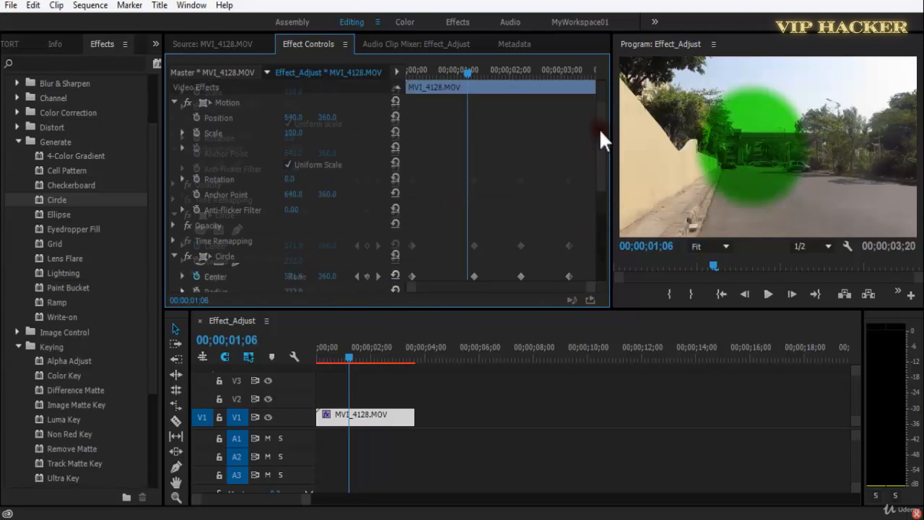
click(229, 257)
key(Delete)
drag(98, 212, 310, 254)
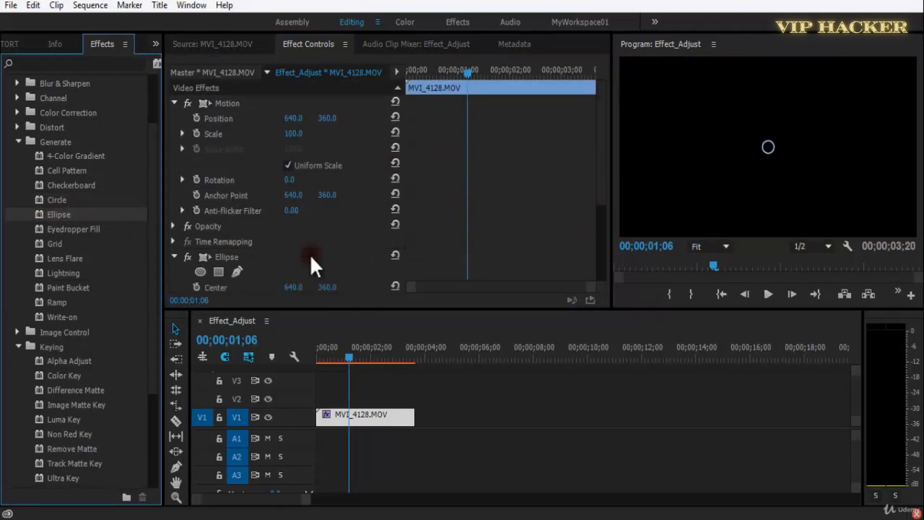
Move the ellipse's Center to about 618.1, 303.2 and raise its Thickness to 322.
drag(595, 201, 560, 254)
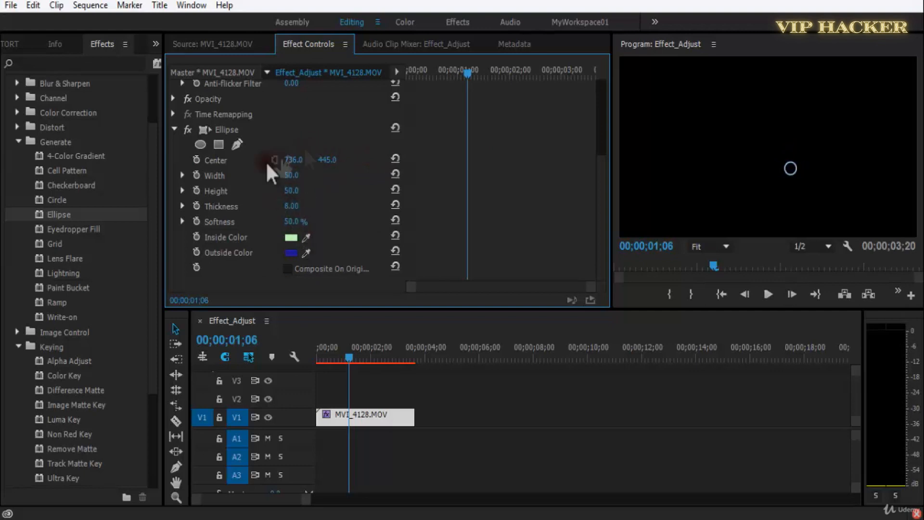
drag(791, 168, 766, 143)
mouse_move(294, 207)
mouse_down()
mouse_move(389, 228)
mouse_move(300, 227)
mouse_move(303, 205)
mouse_up()
Preview the clip with the thick ellipse and move its Center to about 587.1, 357.2.
key(space)
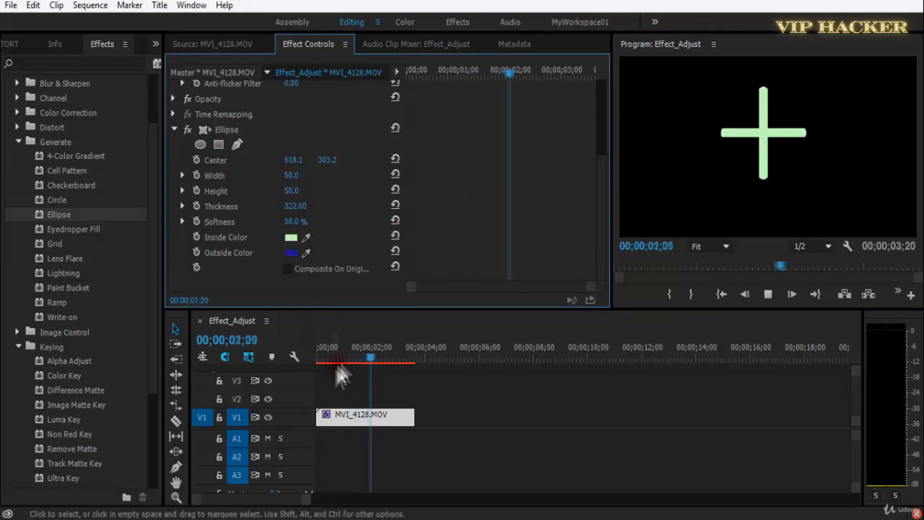
click(352, 356)
drag(353, 356, 286, 356)
key(space)
drag(326, 160, 370, 174)
drag(293, 163, 276, 174)
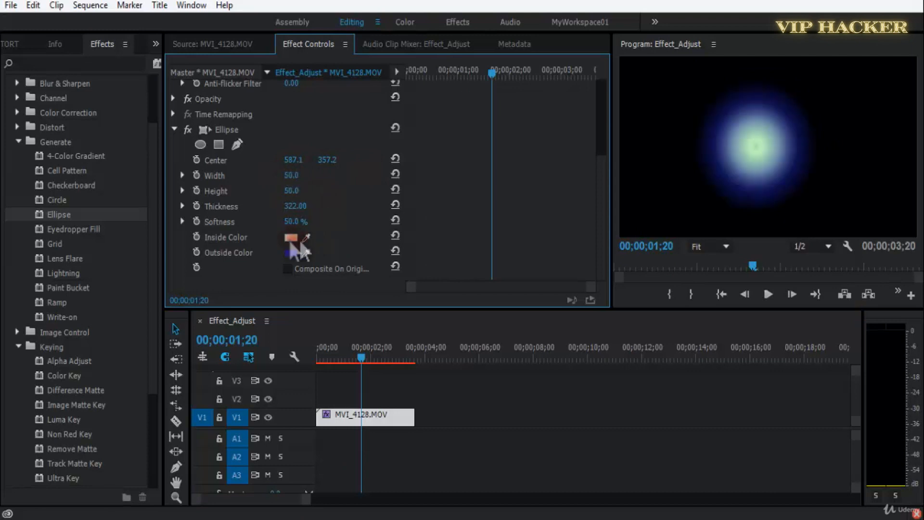
Set the ellipse's Inside Color to a saturated green.
click(291, 237)
drag(479, 316, 482, 374)
click(597, 185)
Set the ellipse's Outside Color to yellow-orange and replay the clip from the start.
click(290, 252)
drag(506, 246, 508, 214)
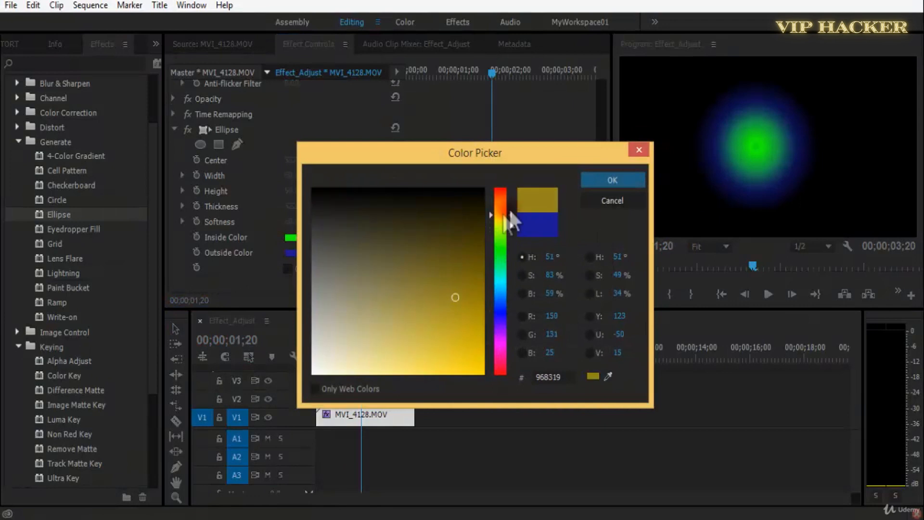
drag(514, 315, 470, 385)
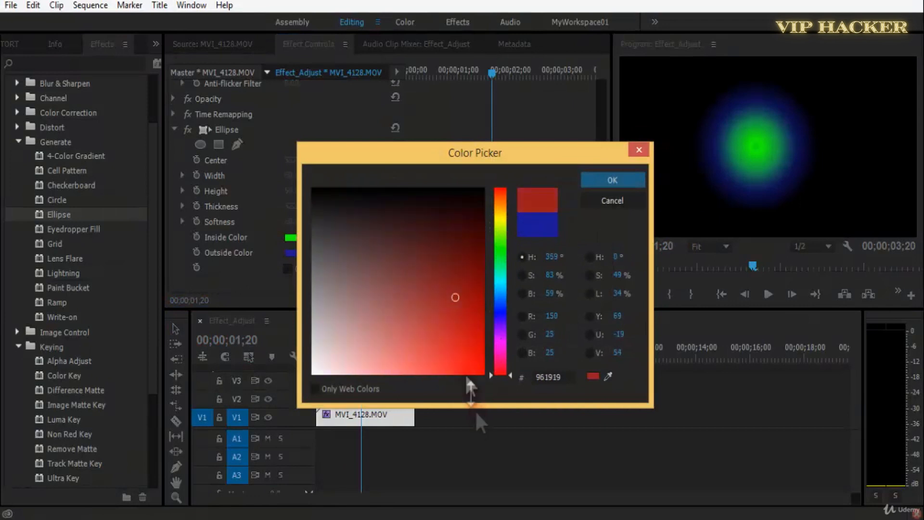
click(498, 210)
click(606, 178)
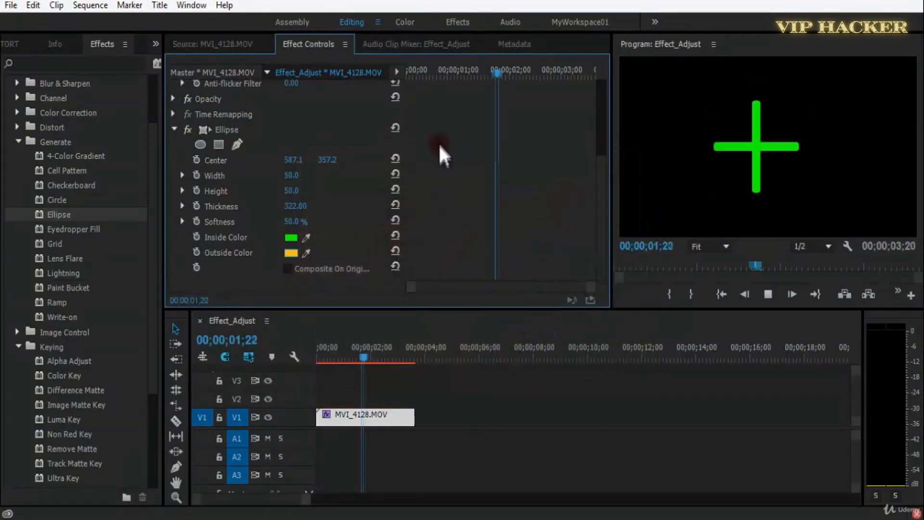
drag(439, 72, 369, 71)
key(space)
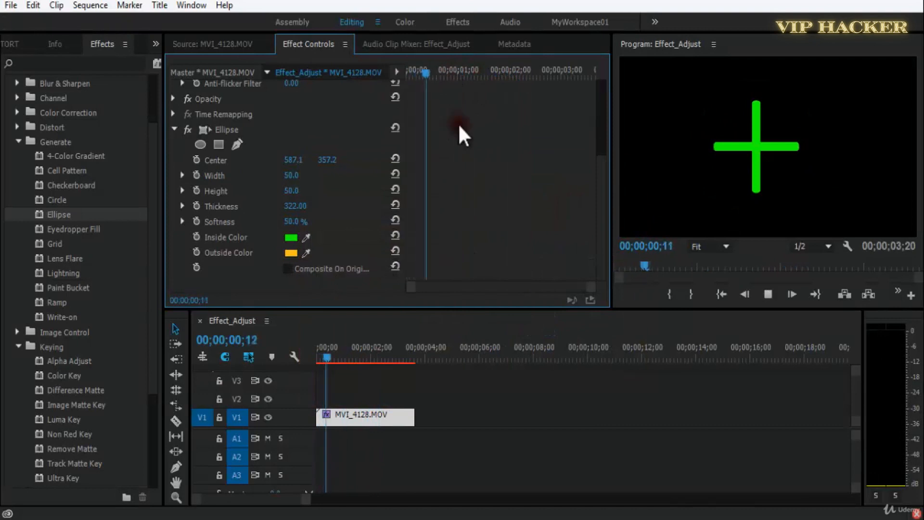
Set the ellipse's Thickness to 181, Width to 333 and Height to 80, preview the clip and save the project.
mouse_move(294, 206)
mouse_down()
mouse_move(275, 208)
mouse_move(264, 227)
mouse_move(288, 220)
mouse_up()
drag(373, 214, 375, 190)
drag(290, 178, 488, 182)
drag(297, 197, 239, 190)
key(space)
drag(570, 77, 392, 87)
key(ctrl+s)
Replace the Ellipse effect on the clip with Eyedropper Fill and scrub through the clip back to the start.
click(227, 129)
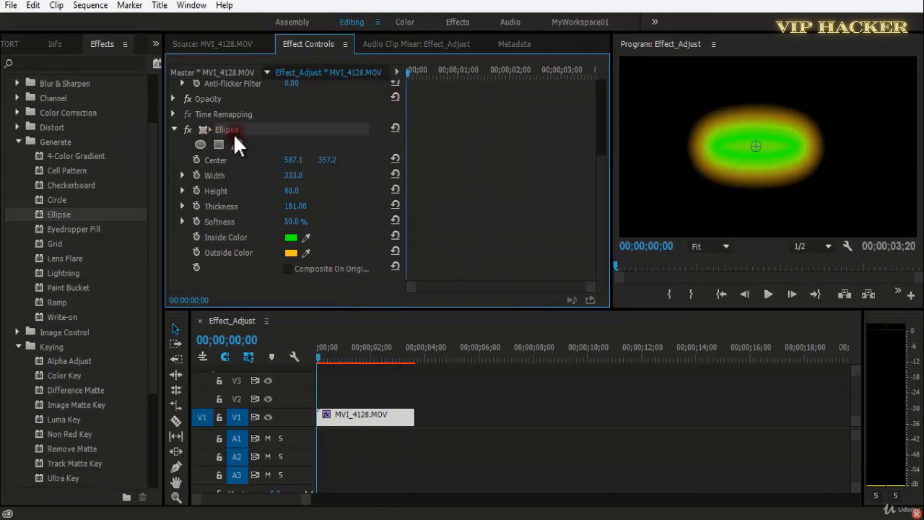
key(Delete)
drag(93, 235, 255, 277)
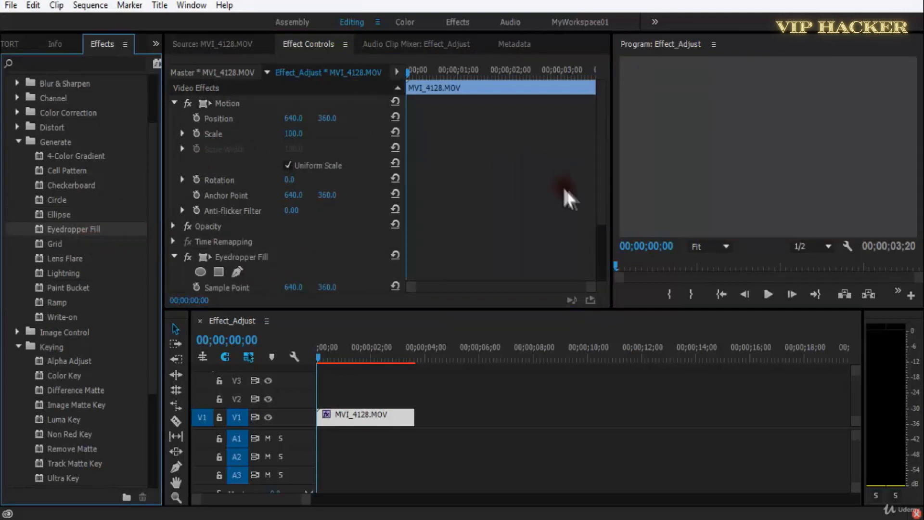
drag(599, 183, 594, 247)
click(528, 158)
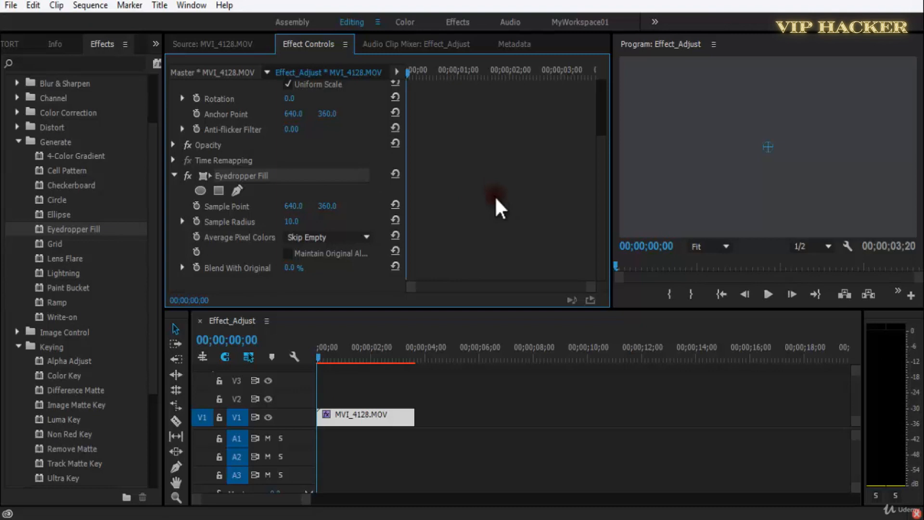
click(356, 359)
drag(356, 358, 311, 362)
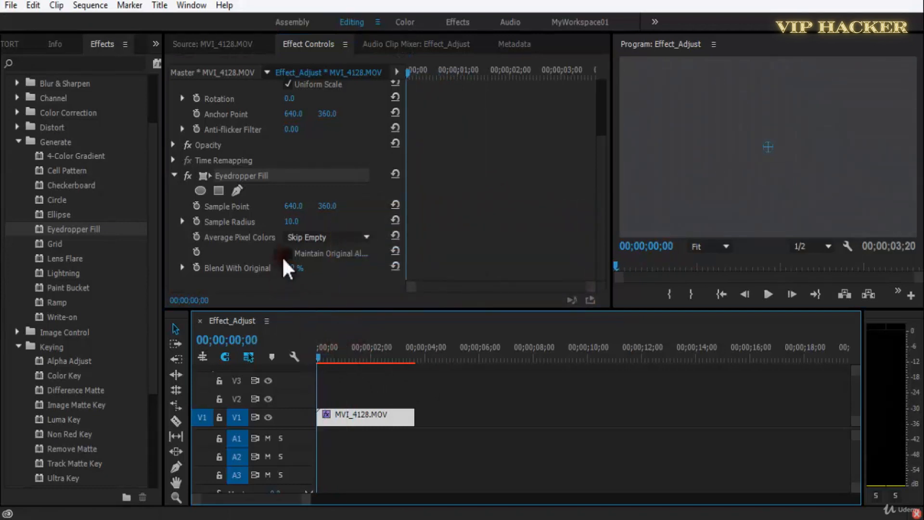
Try the other Average Pixel Colors options of Eyedropper Fill and return the setting to Skip Empty.
click(305, 236)
click(337, 266)
click(336, 238)
click(340, 285)
click(340, 238)
click(342, 302)
click(348, 237)
click(349, 256)
Move the Sample Point horizontally to 727, set Blend With Original to 30% and enable Maintain Original Alpha.
drag(326, 210, 354, 214)
mouse_move(302, 269)
mouse_down()
mouse_move(310, 275)
mouse_move(307, 266)
mouse_up()
click(301, 254)
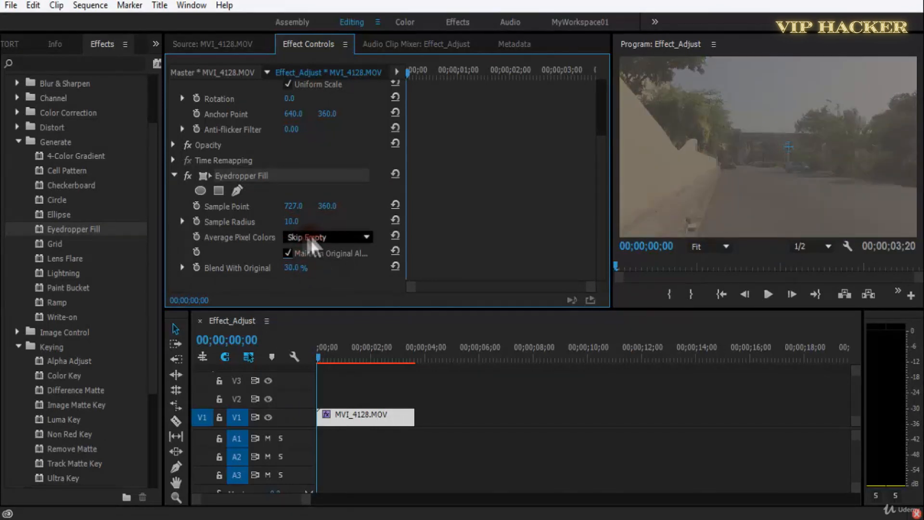
Try different Sample Radius values for Eyedropper Fill and set it to 32.1.
mouse_move(292, 222)
mouse_down()
mouse_move(340, 222)
mouse_move(285, 231)
mouse_move(279, 218)
mouse_up()
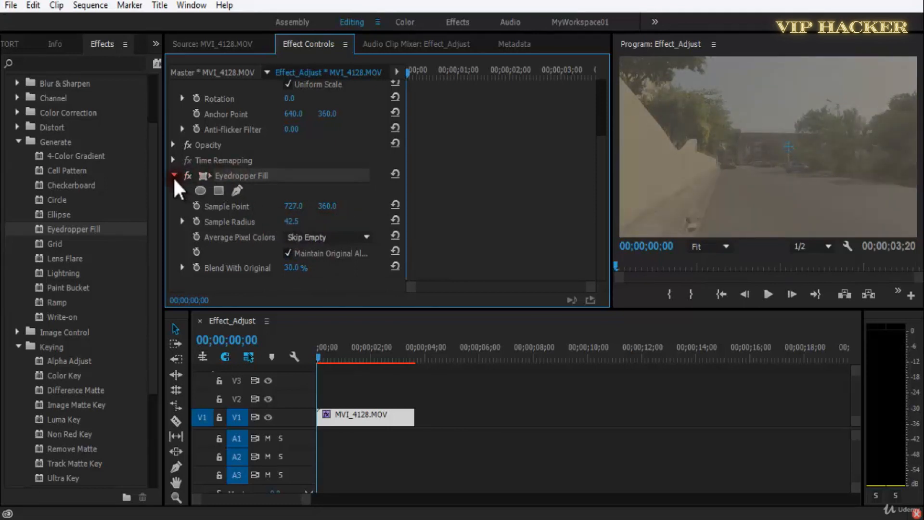
click(183, 222)
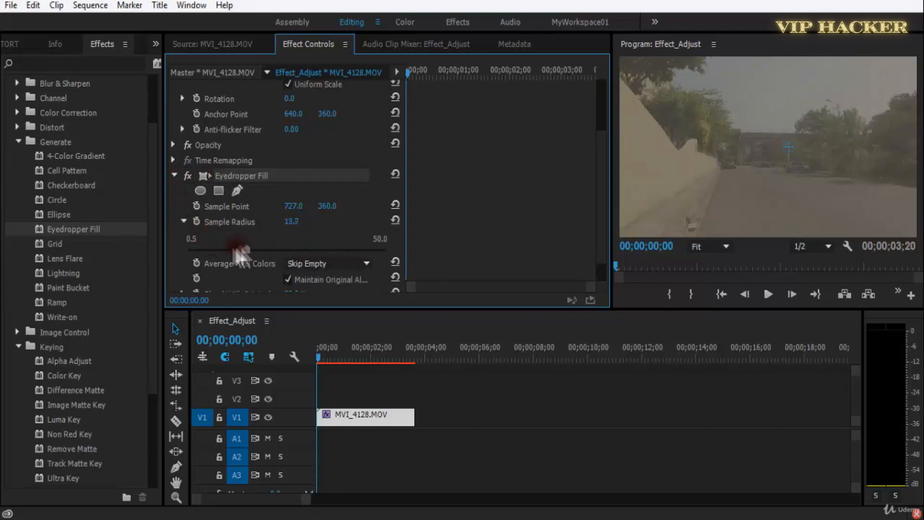
drag(253, 250, 357, 249)
Preview the clip and reposition the Eyedropper Fill Sample Point onto the sky at about 597.7, 166.2.
drag(288, 206, 251, 214)
key(space)
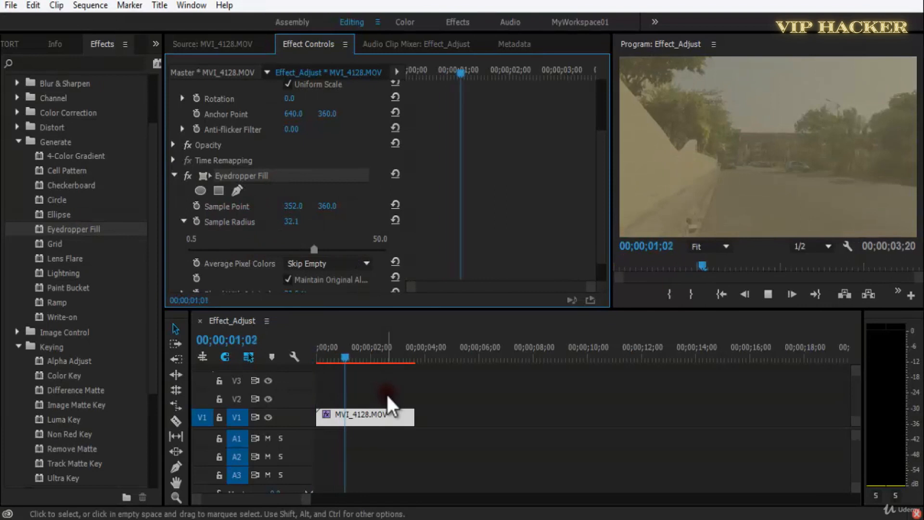
click(320, 361)
click(251, 177)
click(296, 207)
click(776, 188)
drag(706, 138, 759, 113)
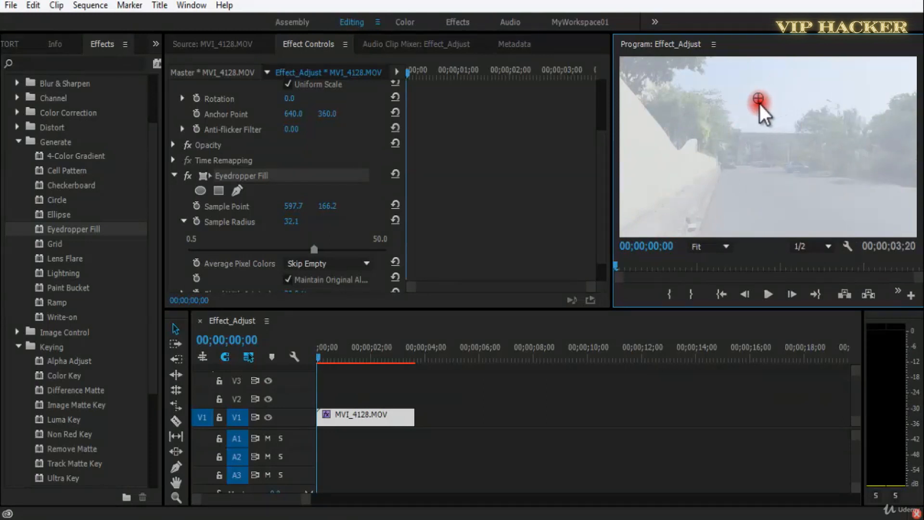
In an enlarged program view, sample the trees on both sides and place the Sample Point at about 469.4, 438.7.
key(grave)
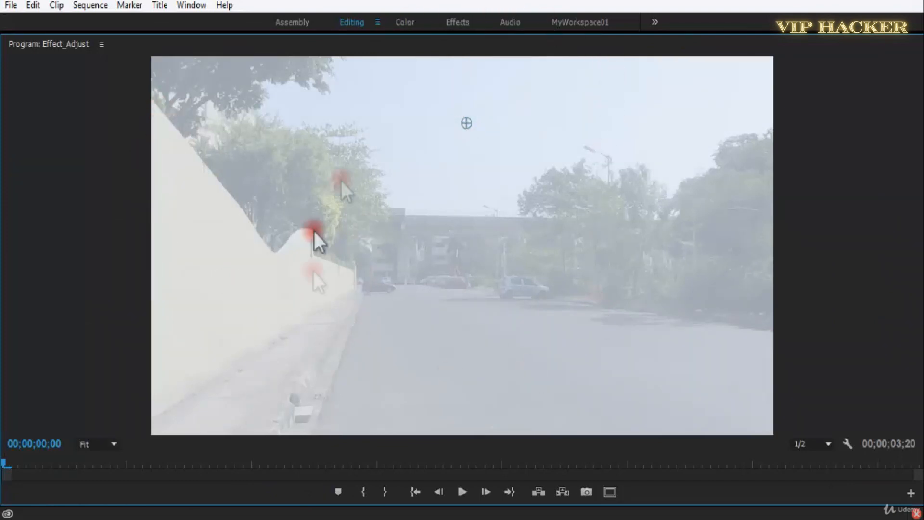
drag(470, 129, 590, 206)
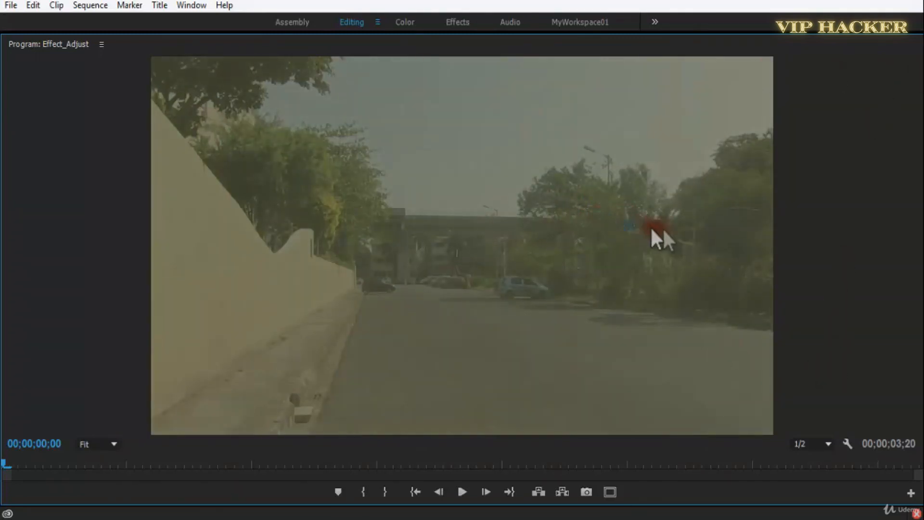
drag(664, 233, 731, 237)
drag(754, 204, 326, 174)
drag(335, 208, 379, 287)
key(grave)
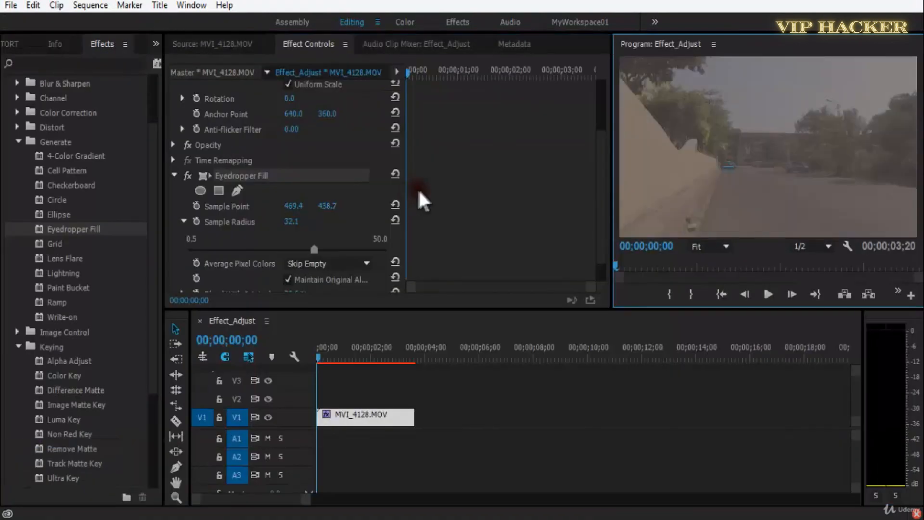
Replace the timeline clip with Fruit Salad - 1019.mp4 from the project bin, keeping its Eyedropper Fill effect.
click(18, 40)
click(48, 165)
right_click(346, 417)
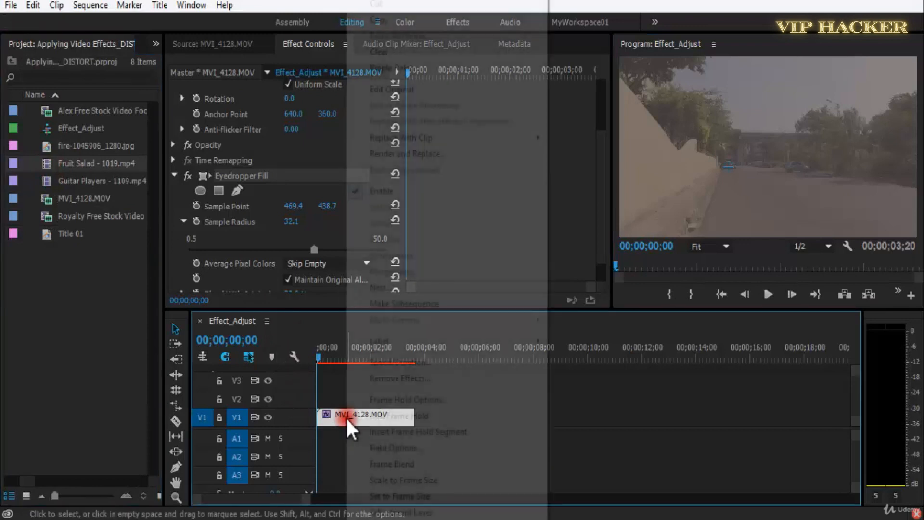
mouse_move(454, 138)
click(590, 170)
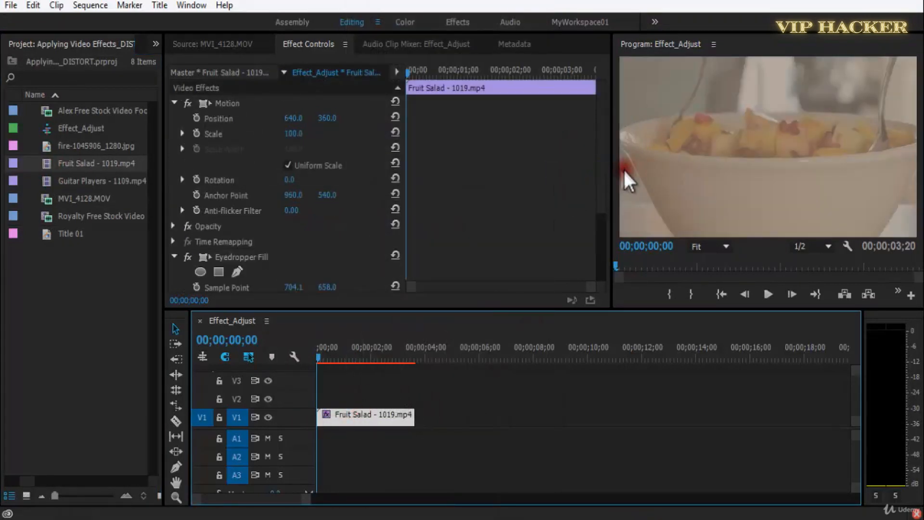
In an enlarged program view, move the Sample Point across the fruit to about 1166.8, 462.7, and save the project.
key(grave)
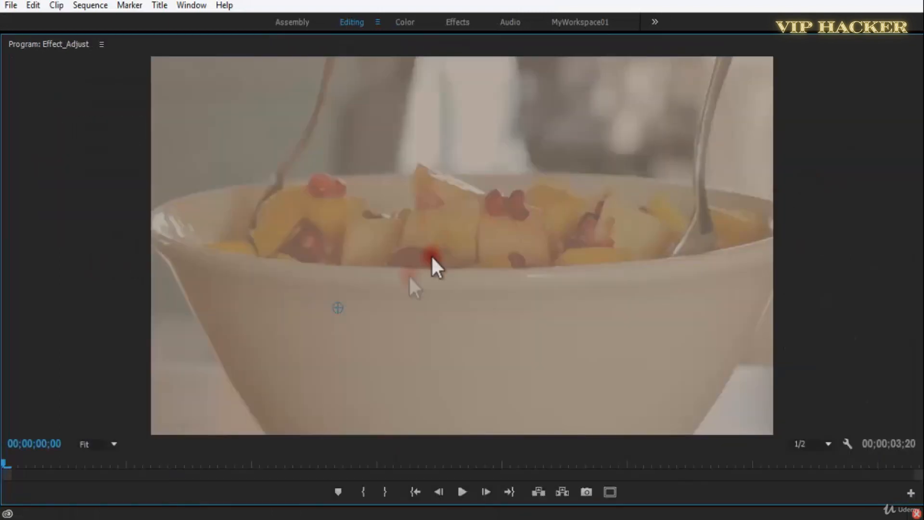
drag(351, 251, 327, 217)
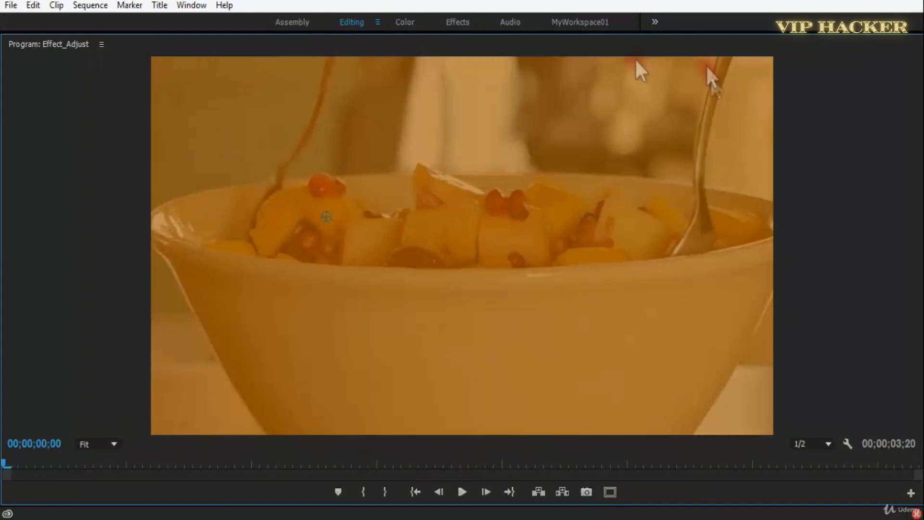
drag(328, 212, 563, 205)
key(grave)
key(ctrl+s)
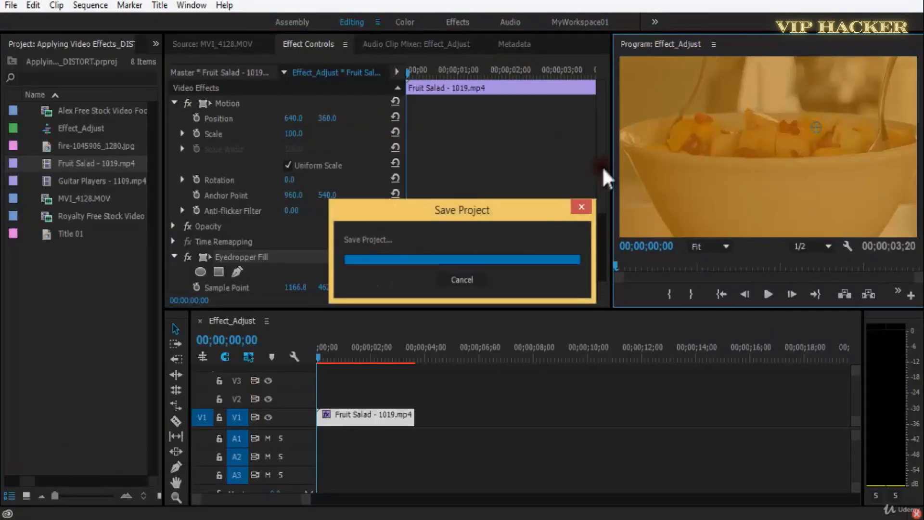
Try Blend With Original at 100% and set it to 33%.
scroll(601, 217, down, 4)
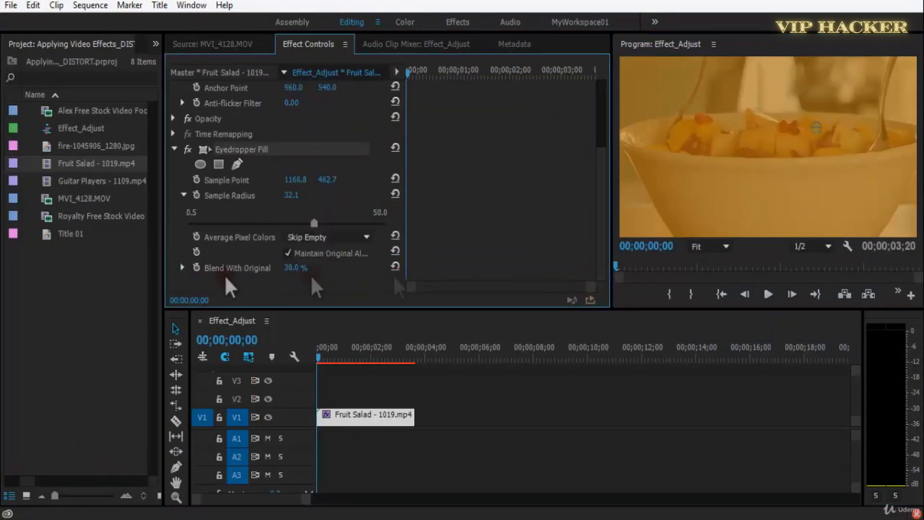
click(322, 239)
drag(292, 269, 319, 274)
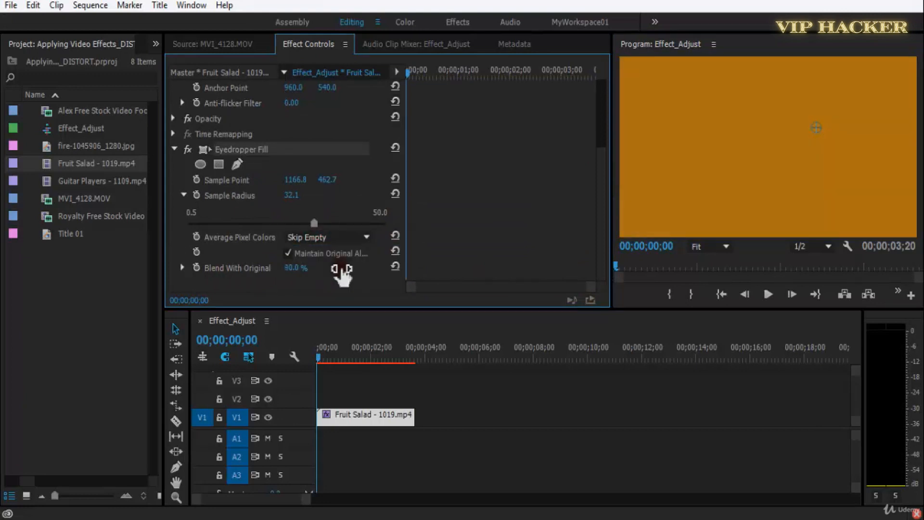
click(317, 267)
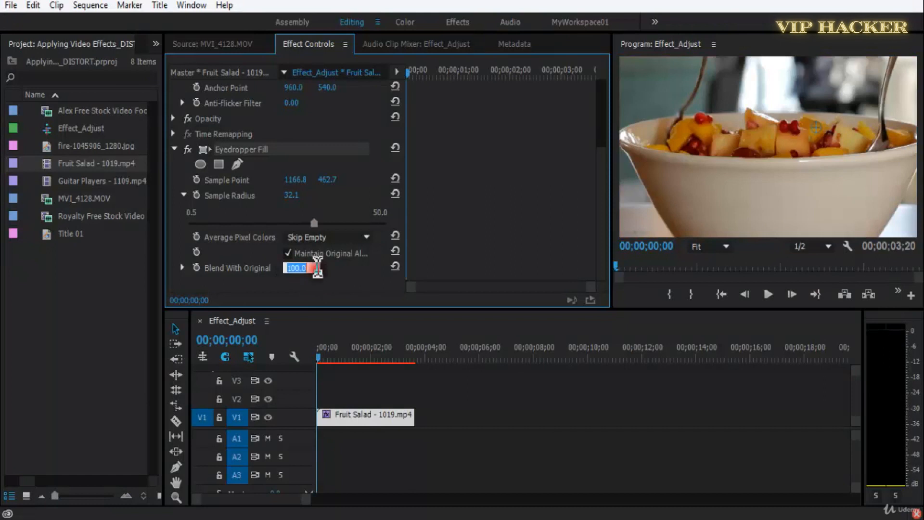
text(33)
key(Return)
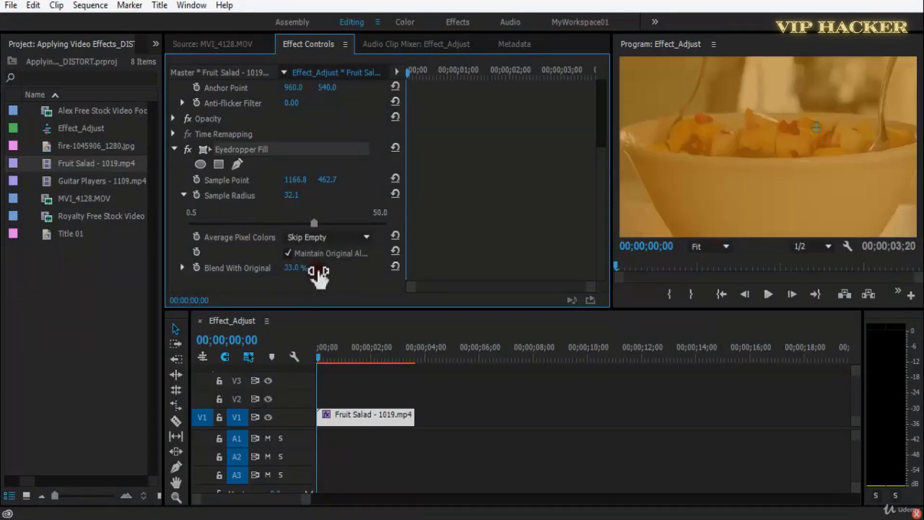
Set the Eyedropper Fill's Sample Radius to 35.5 and save the project.
key(ctrl+s)
drag(318, 227, 324, 230)
key(ctrl+s)
Remove Eyedropper Fill from the Fruit Salad clip, save the project, and apply the Grid effect from the Generate group instead.
click(154, 45)
click(177, 85)
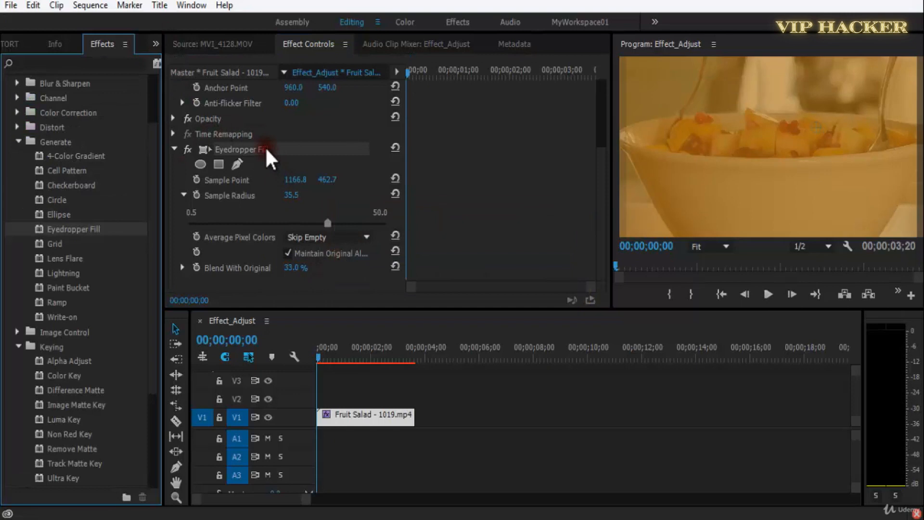
key(Delete)
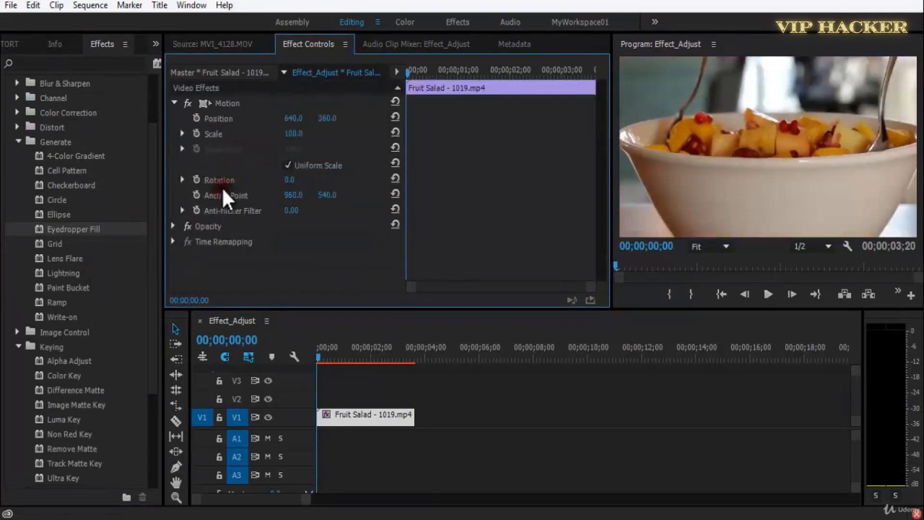
key(ctrl+s)
drag(57, 244, 380, 418)
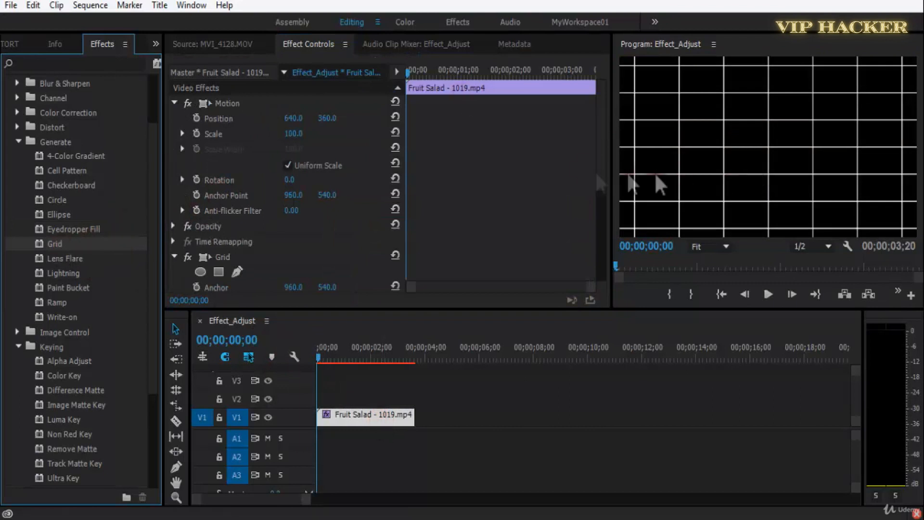
Move the Grid's Anchor to 1048.0, 547.0, briefly play the clip, and save the project.
drag(600, 161, 605, 265)
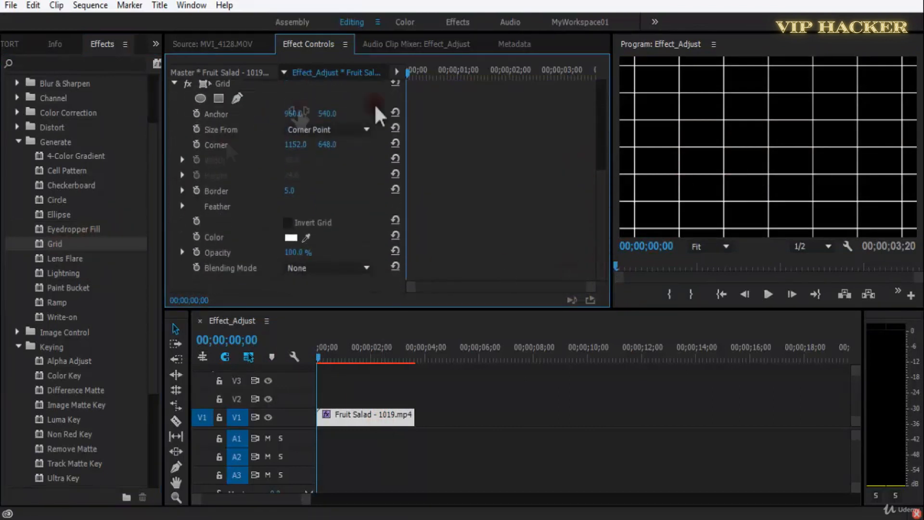
drag(299, 115, 383, 113)
key(space)
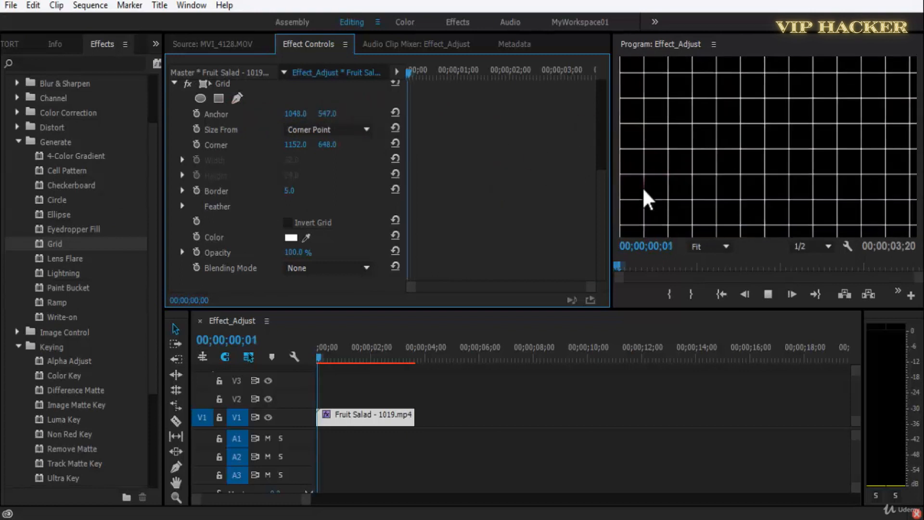
key(space)
key(ctrl+s)
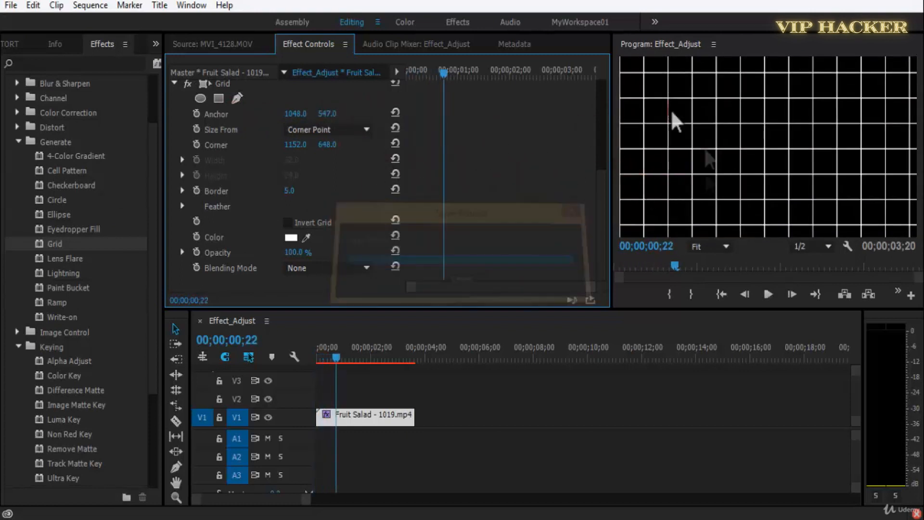
Colour the grid lines green and set the Grid's Blending Mode to Normal, playing the clip to preview them.
click(291, 237)
click(469, 368)
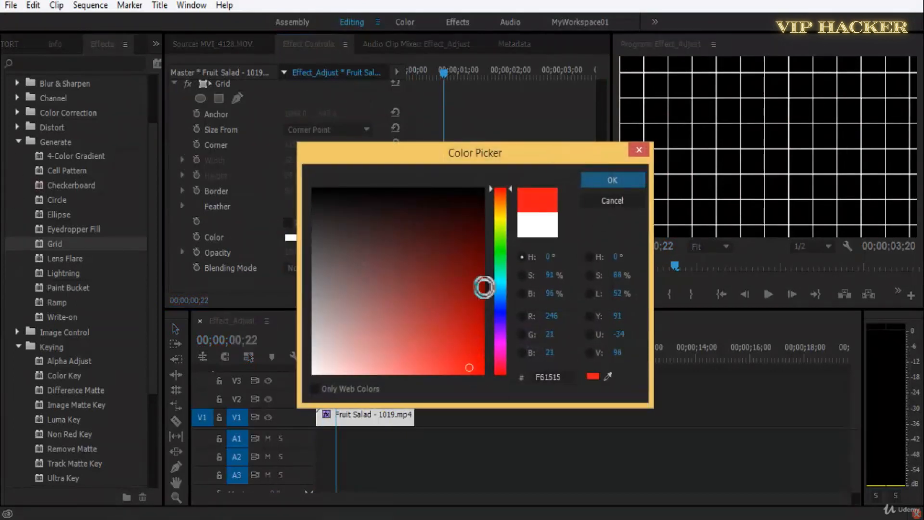
drag(498, 285, 498, 244)
click(619, 180)
key(space)
key(space)
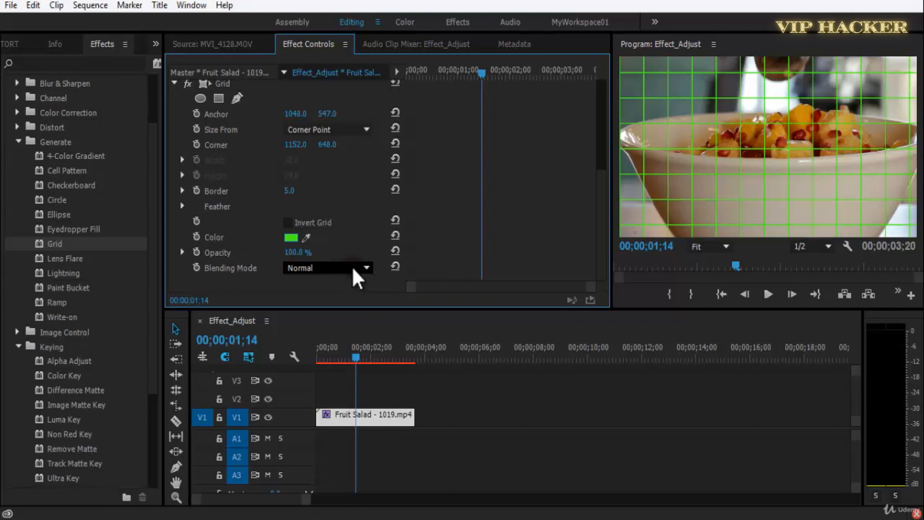
From the clip's start, set the Grid's Blending Mode to Stencil Alpha and preview it with a much thicker Border.
drag(363, 355, 318, 356)
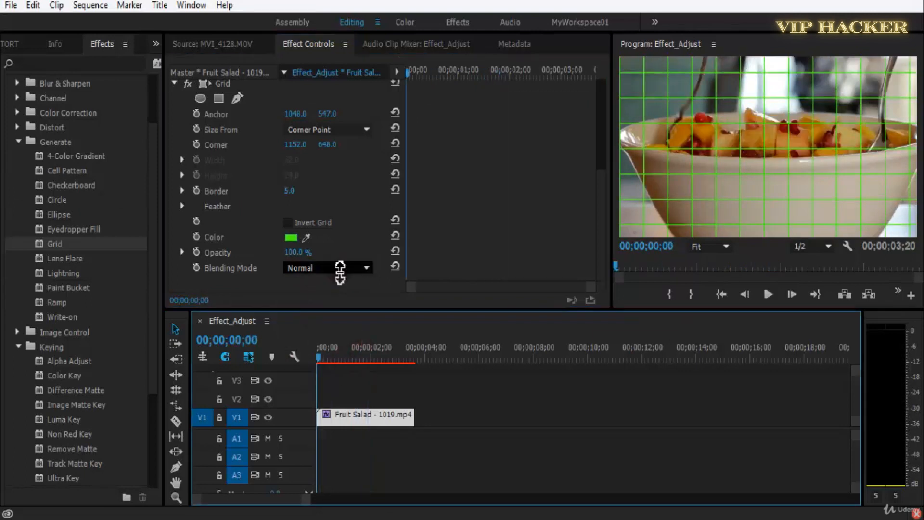
click(340, 273)
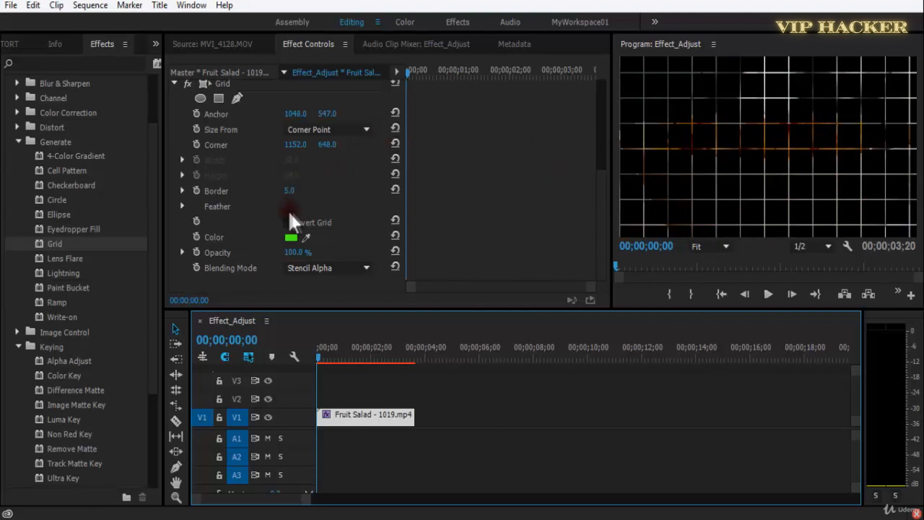
drag(290, 199, 303, 198)
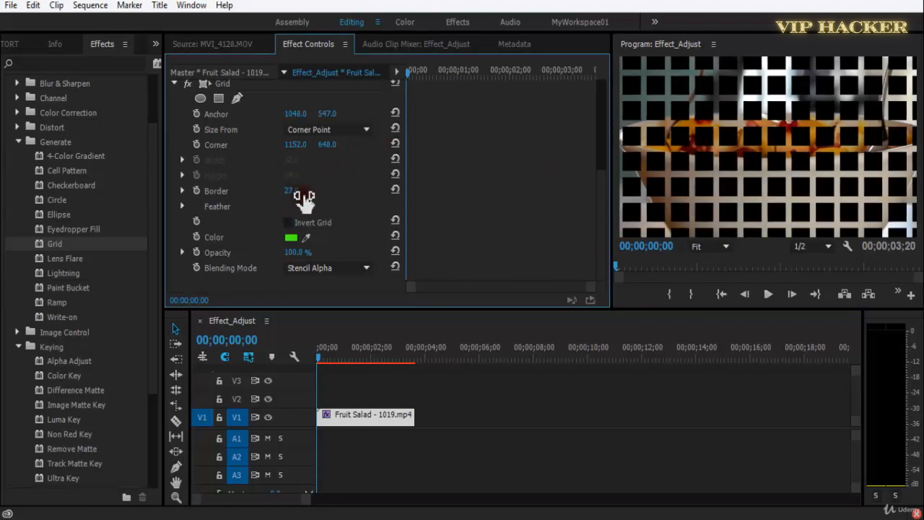
key(space)
key(space)
Set the Grid's Corner to 1152.0, 645.0 and its Border to 15.0, and play the clip.
mouse_move(294, 193)
mouse_down()
mouse_move(334, 192)
mouse_move(295, 193)
mouse_up()
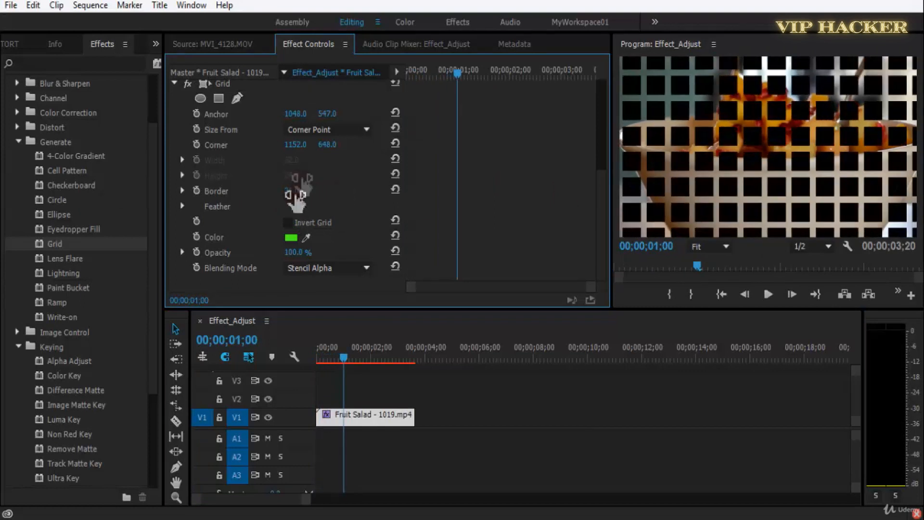
mouse_move(334, 145)
mouse_down()
mouse_move(348, 145)
mouse_move(329, 145)
mouse_up()
mouse_move(294, 192)
mouse_down()
mouse_move(280, 191)
mouse_move(287, 186)
mouse_up()
key(space)
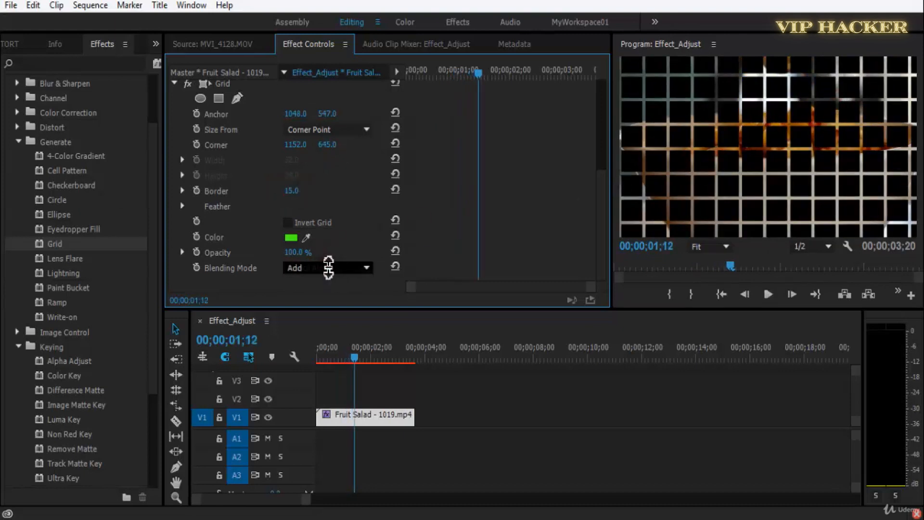
Try the Grid's blending modes, including Add, Overlay, Color Burn, Luminosity and Hard Light, and set Blending Mode to None.
scroll(328, 268, down, 3)
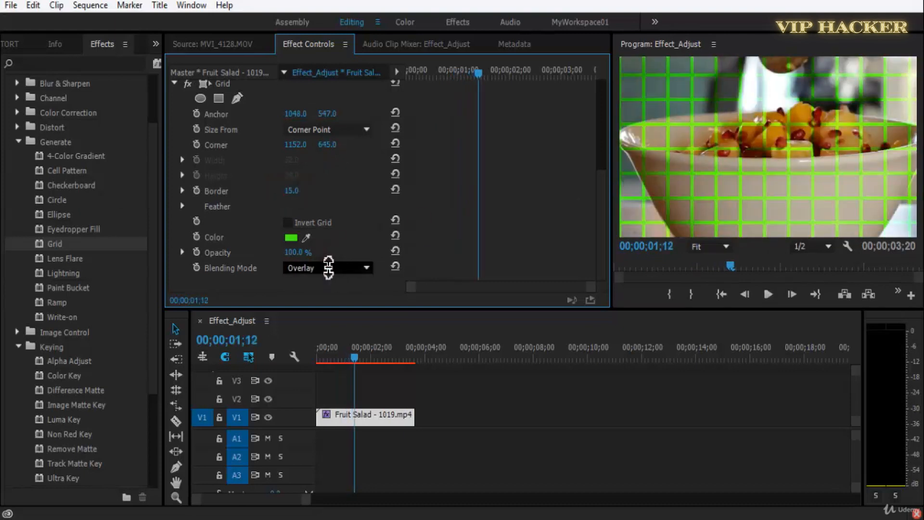
scroll(328, 268, down, 5)
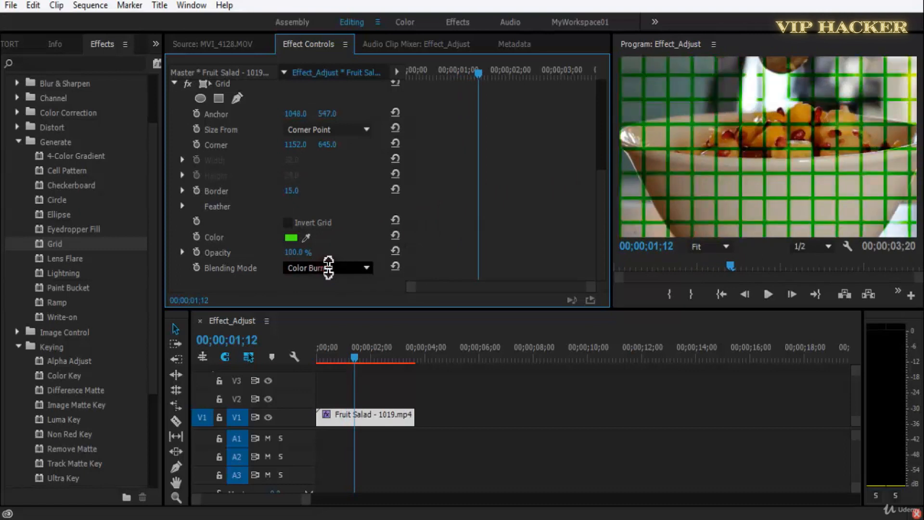
scroll(328, 267, down, 4)
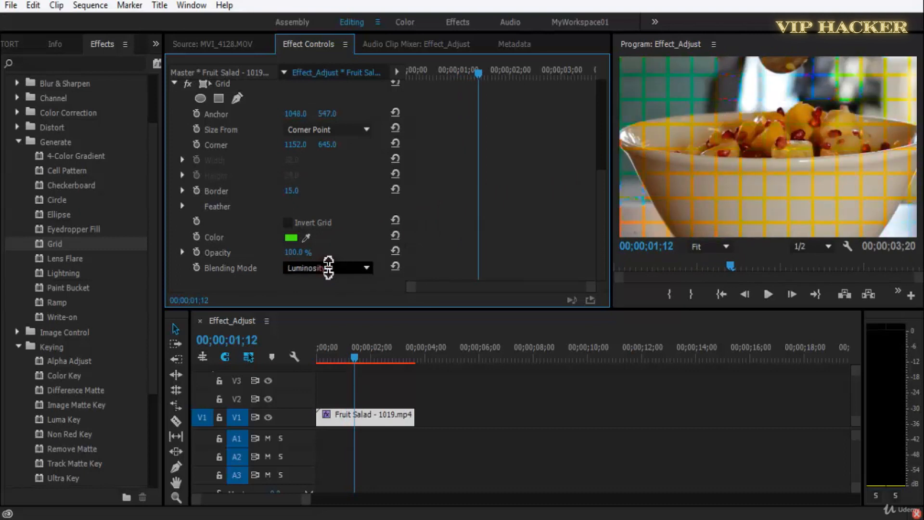
scroll(328, 267, up, 15)
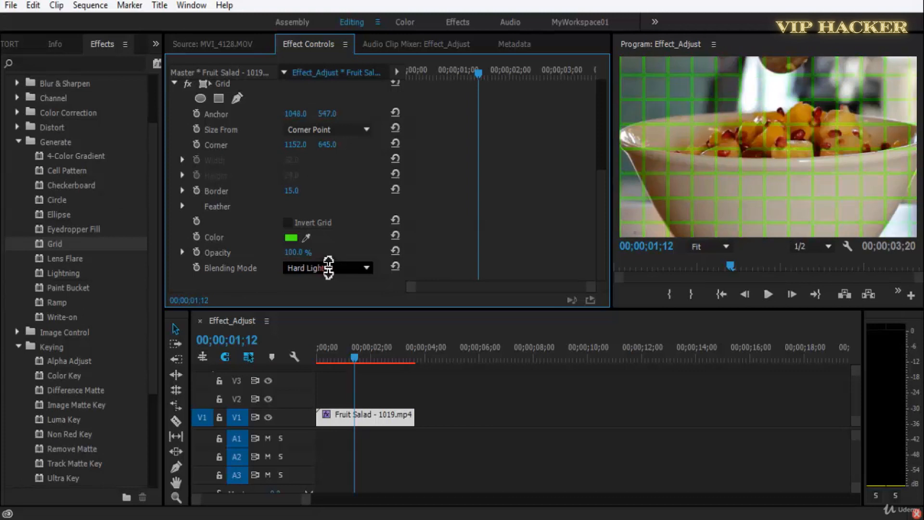
scroll(325, 264, up, 2)
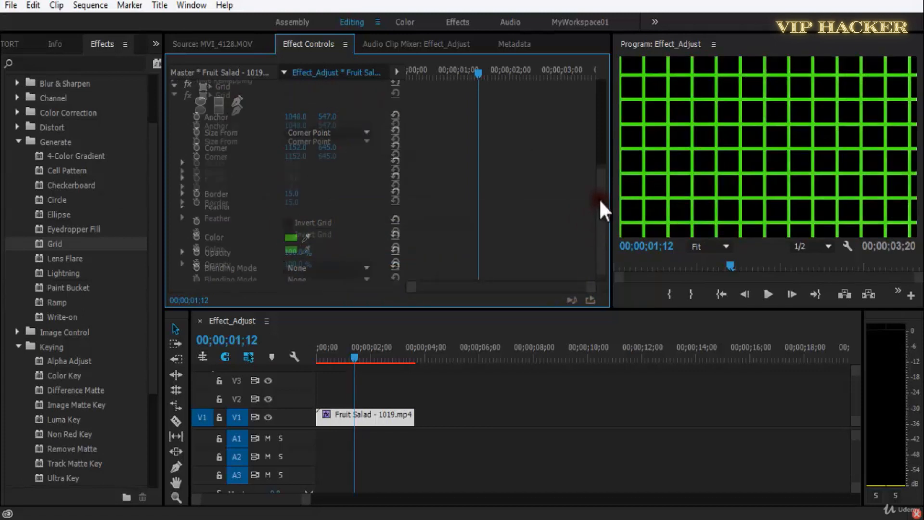
Remove the Grid effect and replace the timeline clip with MVI_4128.MOV from the project bin.
click(228, 121)
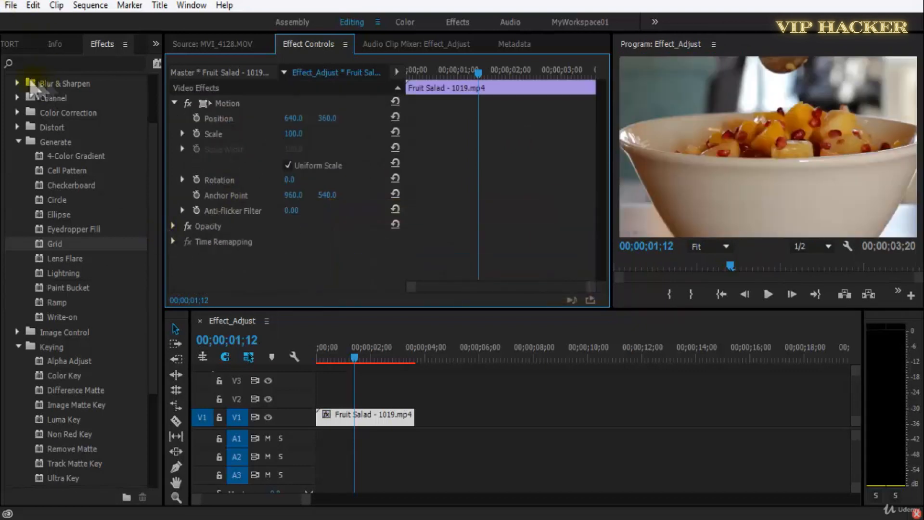
click(9, 44)
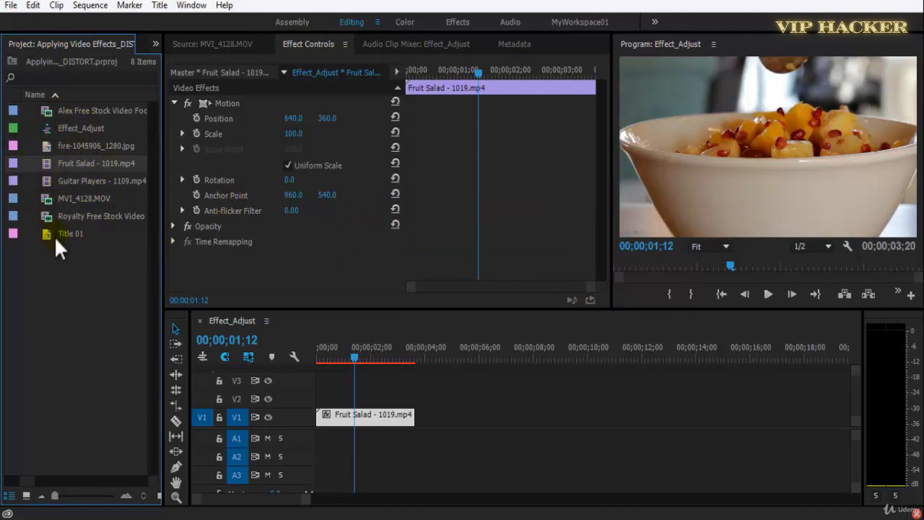
click(48, 204)
click(346, 419)
right_click(345, 418)
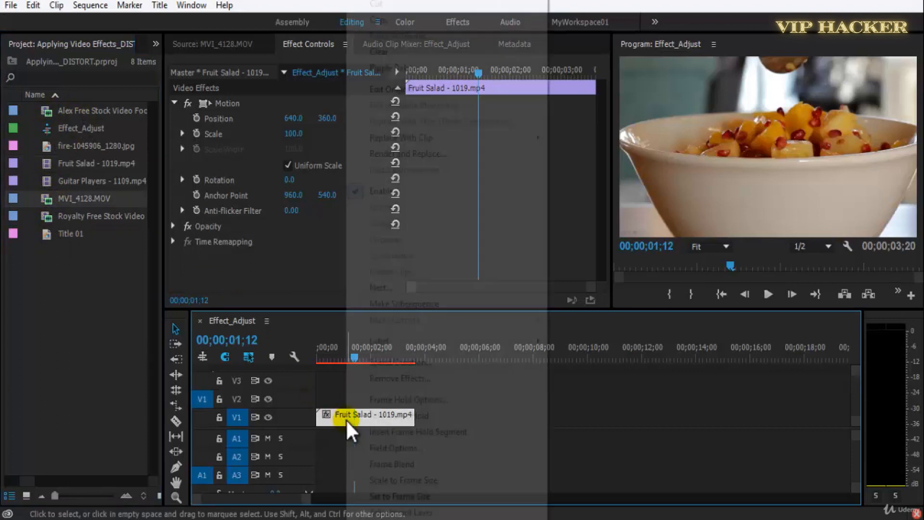
mouse_move(422, 140)
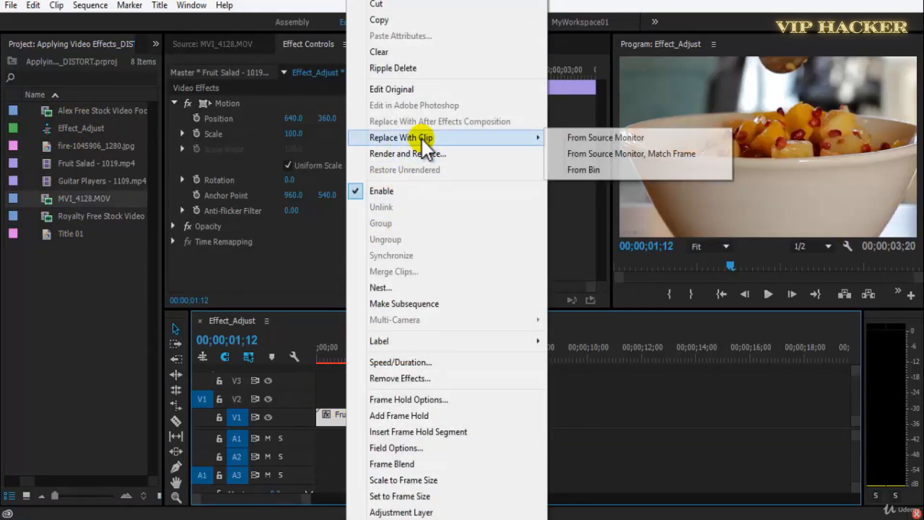
click(589, 168)
Return the playhead to the start, save the project, and apply the Lens Flare effect to the MVI_4128.MOV clip.
click(155, 44)
click(188, 86)
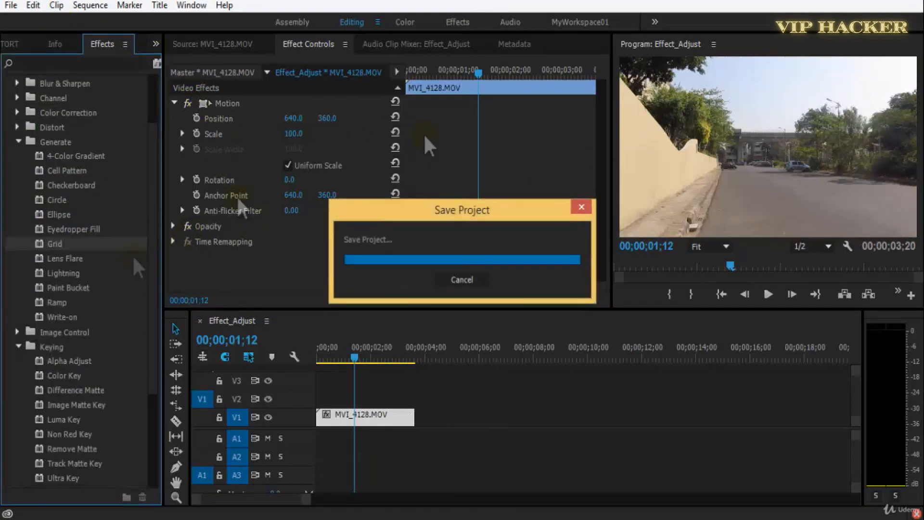
drag(354, 364, 318, 361)
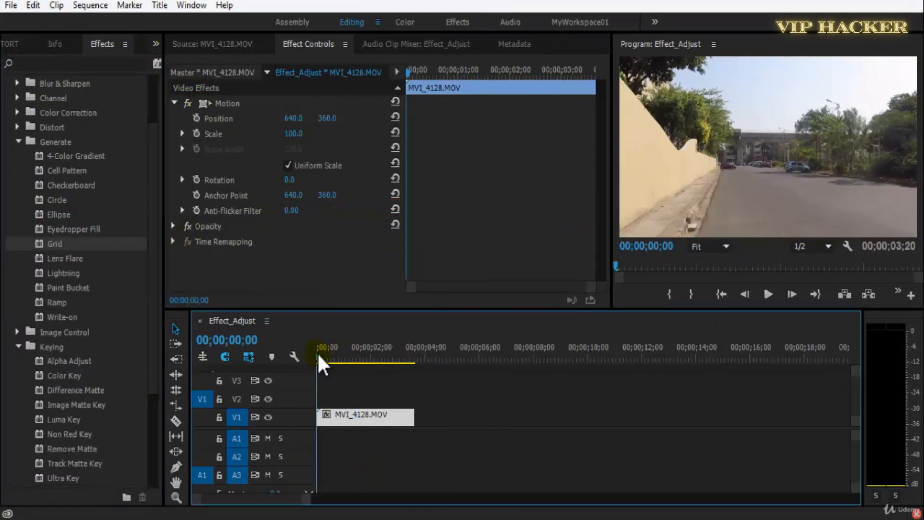
key(ctrl+s)
drag(59, 260, 380, 425)
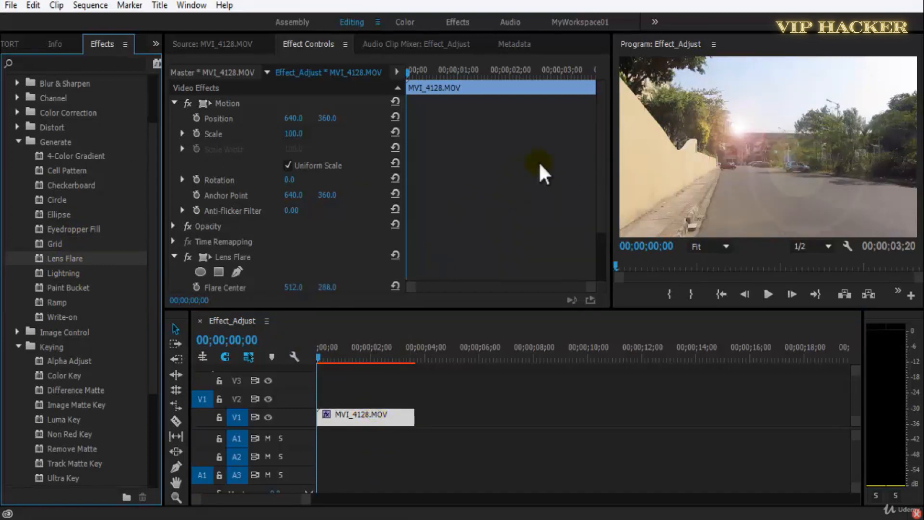
Move the Flare Center to about 119.5, 87.4 over the wall's trees and turn on its keyframing at the clip's start.
click(602, 251)
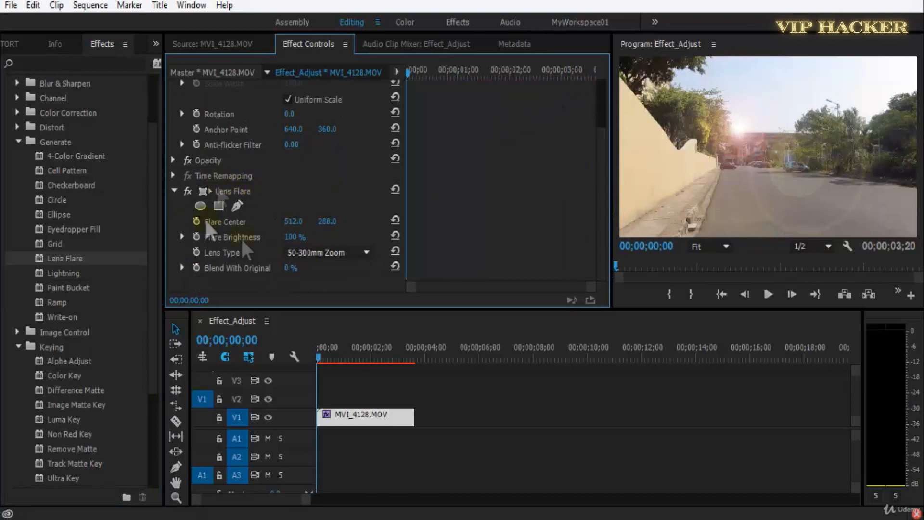
click(235, 194)
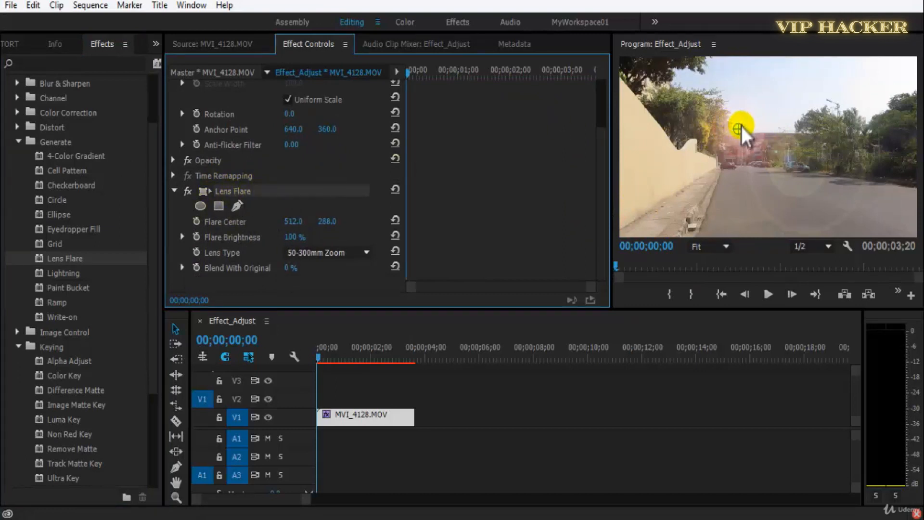
drag(739, 130, 649, 79)
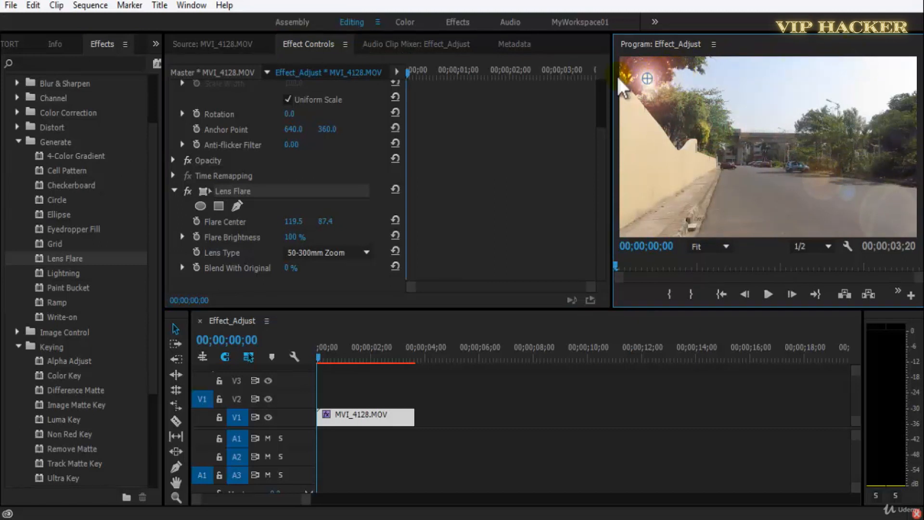
click(196, 223)
Add a Flare Center keyframe at 00;00;01;11 and move the flare across the sky to about 1215.9, 104.9.
key(space)
key(space)
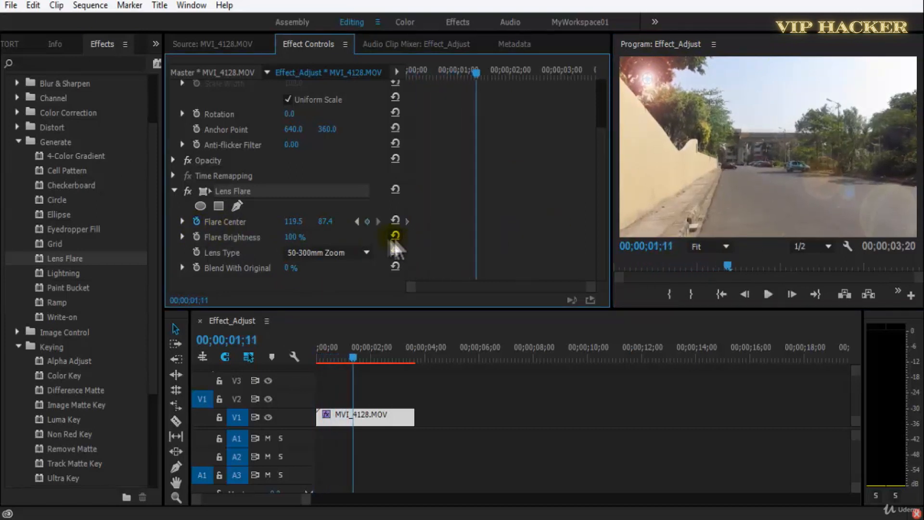
click(367, 222)
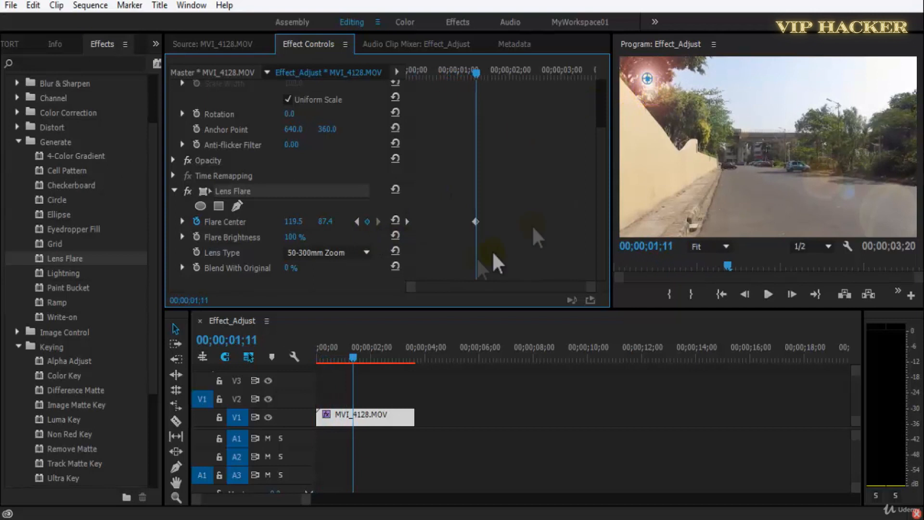
click(649, 79)
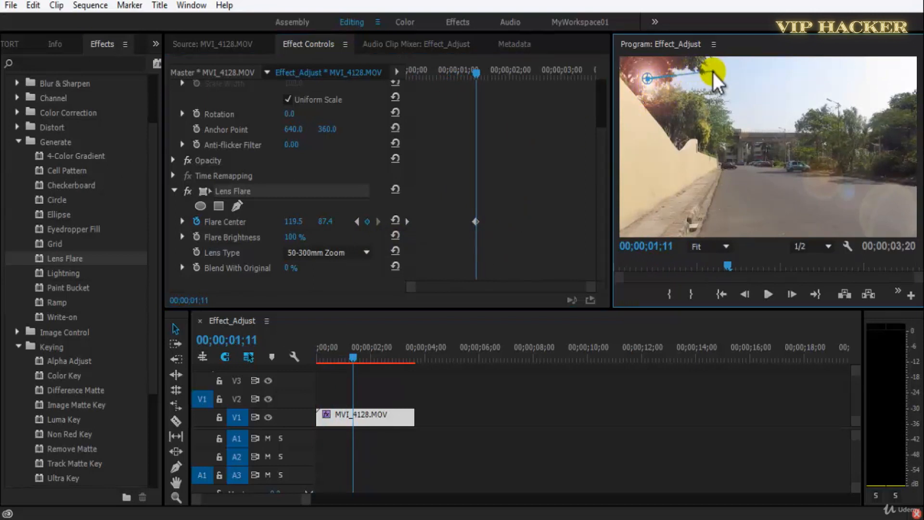
drag(661, 83, 900, 85)
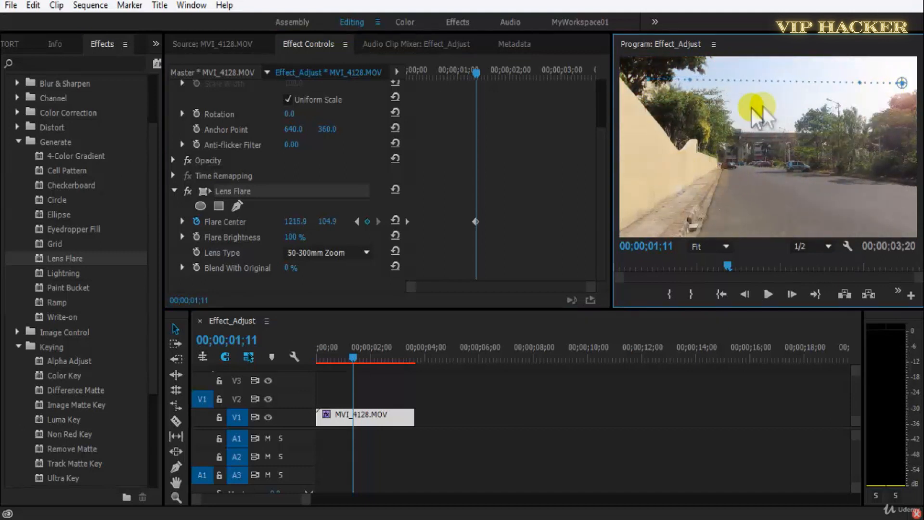
Save the project and play the animated lens flare from the beginning of the sequence.
drag(352, 359, 249, 365)
key(ctrl+s)
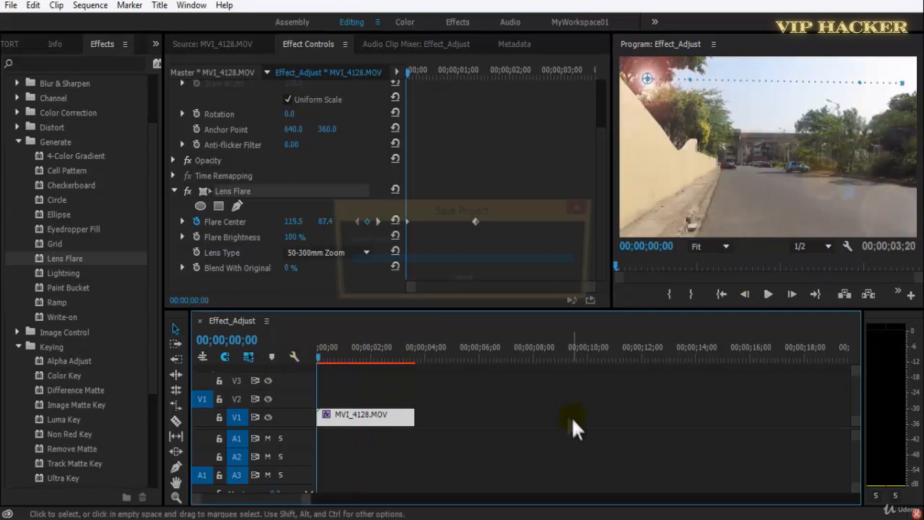
key(space)
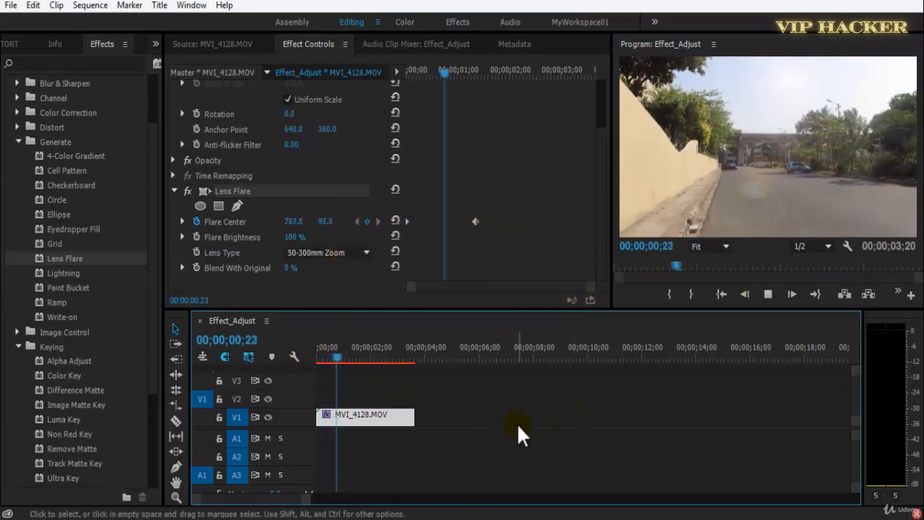
key(space)
key(Home)
key(space)
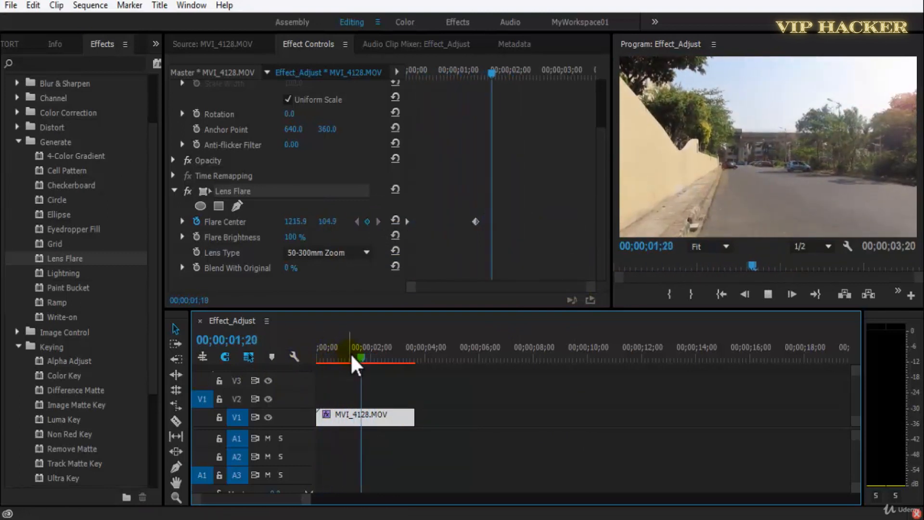
Return the playhead to 00;00;00;04, set the Flare Brightness to 128 %, and turn on its keyframing.
drag(317, 355, 322, 356)
key(ctrl+s)
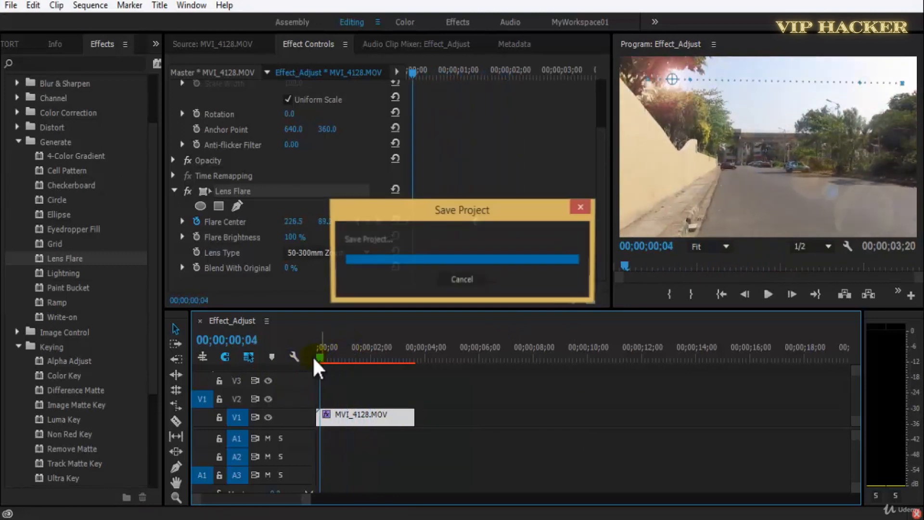
mouse_move(303, 243)
mouse_down()
mouse_move(283, 243)
mouse_move(321, 242)
mouse_move(291, 248)
mouse_move(304, 243)
mouse_up()
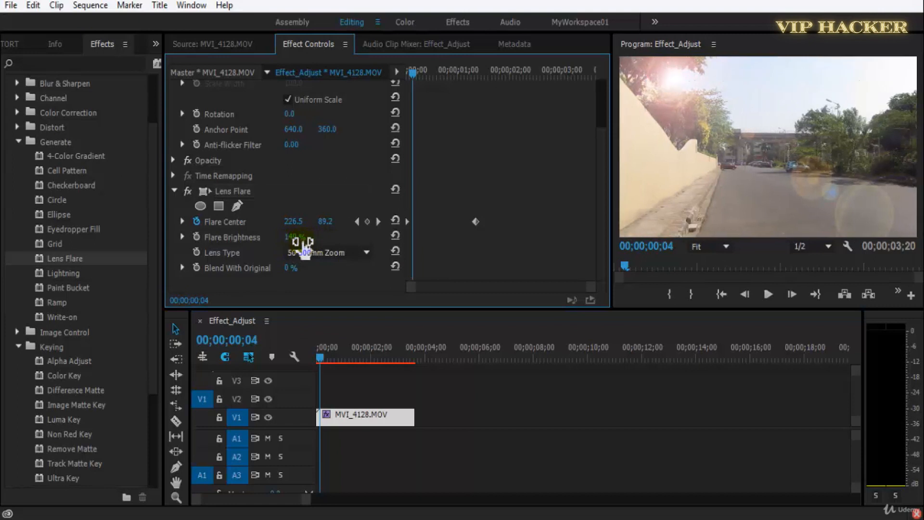
key(Return)
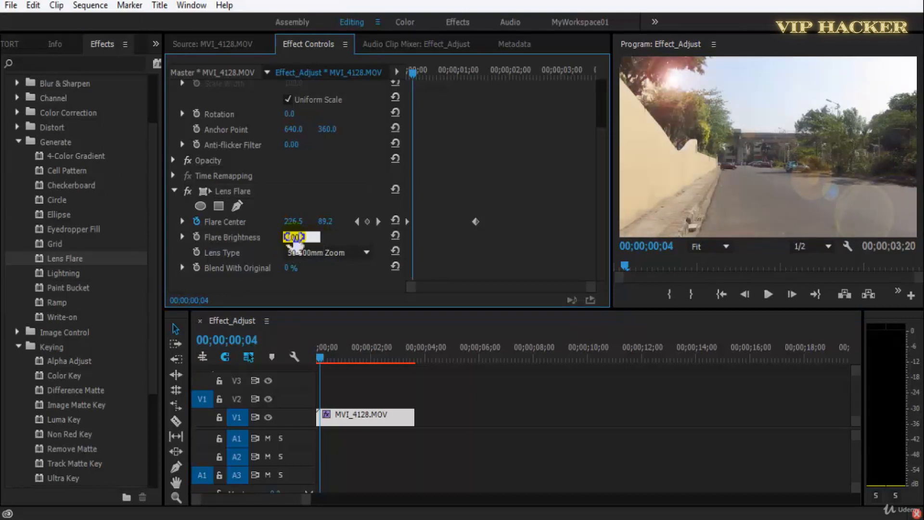
key(ctrl+s)
drag(302, 241, 329, 240)
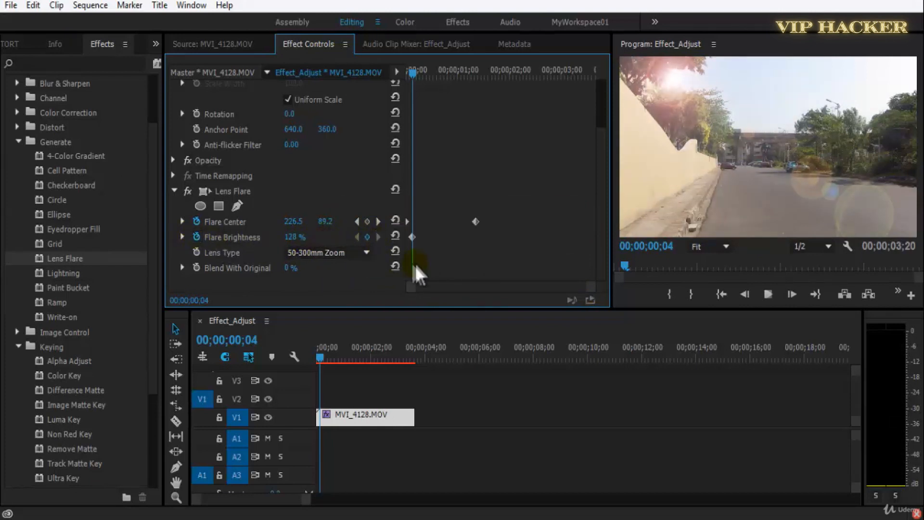
Add a second Flare Brightness keyframe at 00;00;01;07 and set the first brightness keyframe to 145 %.
key(space)
click(366, 237)
click(357, 236)
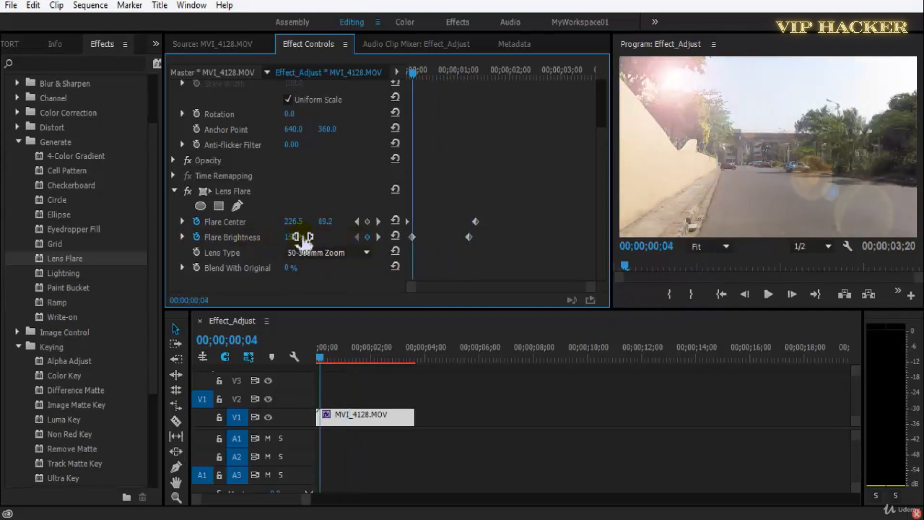
Play the flare animation, set the Flare Brightness at the 00;00;01;07 keyframe to 133 %, and save the project.
key(space)
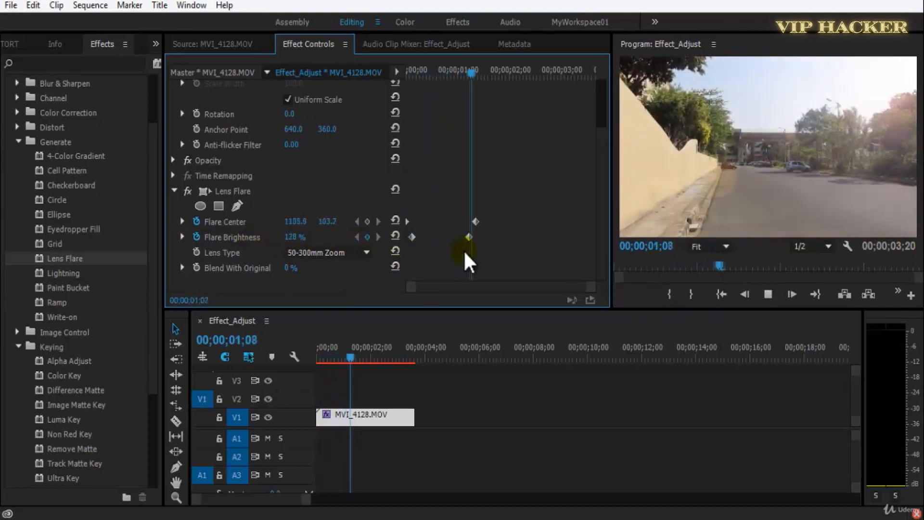
key(space)
click(357, 236)
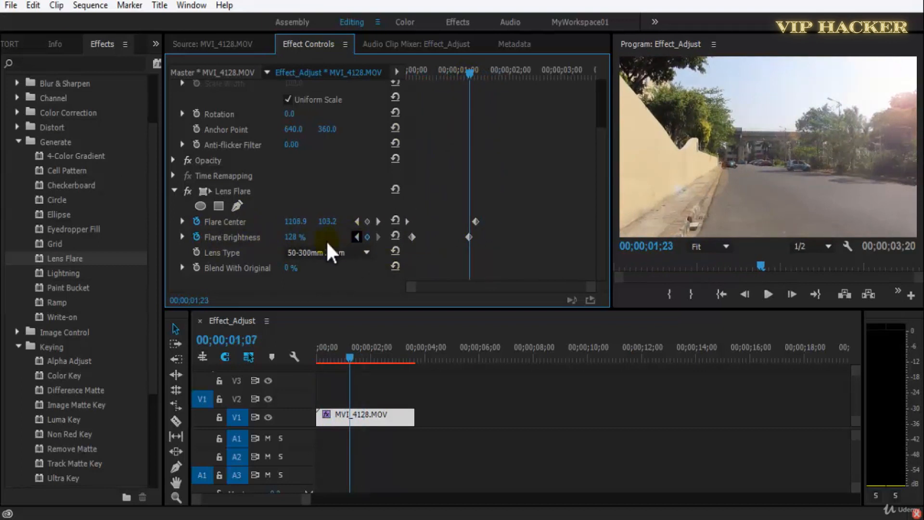
mouse_move(294, 237)
mouse_down()
mouse_move(285, 238)
mouse_move(299, 238)
mouse_up()
key(ctrl+s)
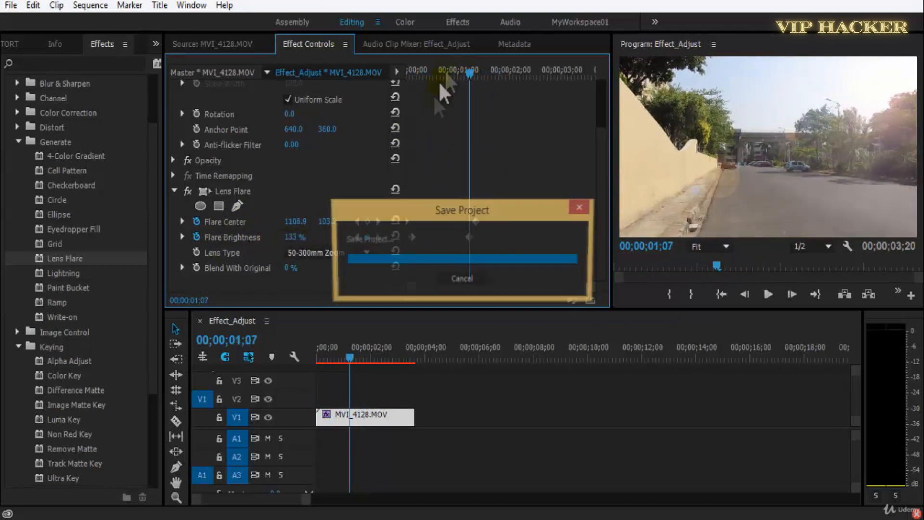
Try the 35mm Prime and 105mm Prime lens types near the clip's start, and return the Lens Type to 50-300mm Zoom.
click(413, 71)
click(415, 71)
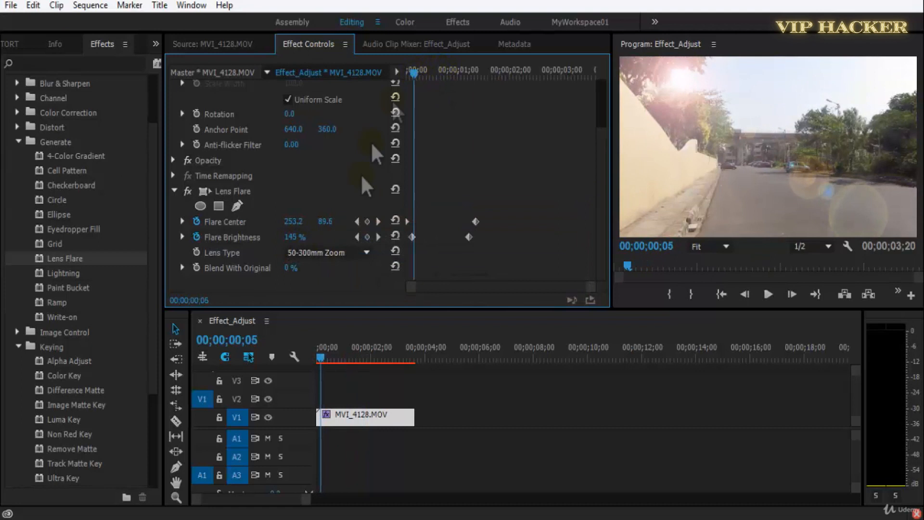
key(ctrl+s)
click(350, 255)
click(351, 285)
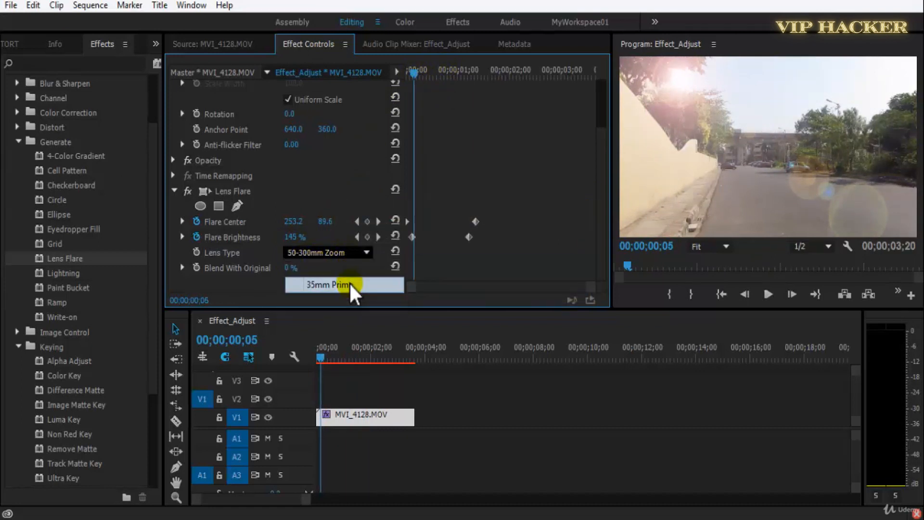
click(348, 256)
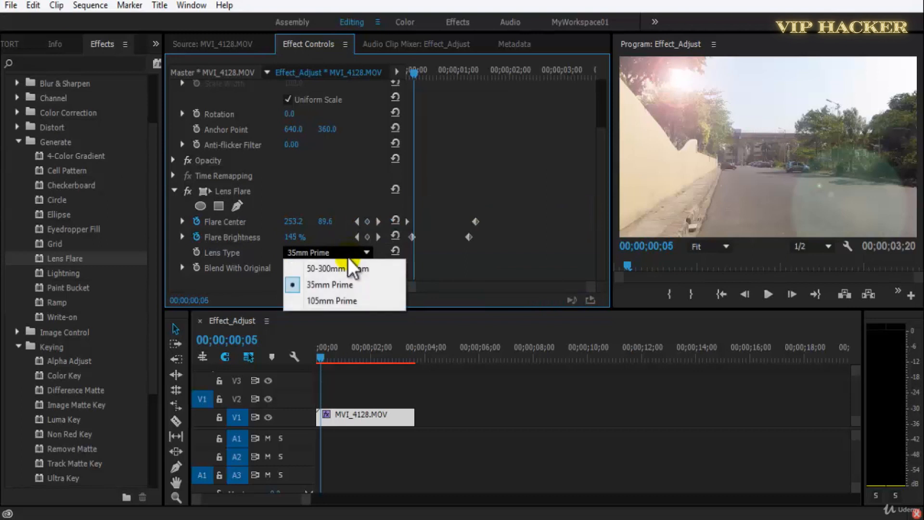
click(352, 300)
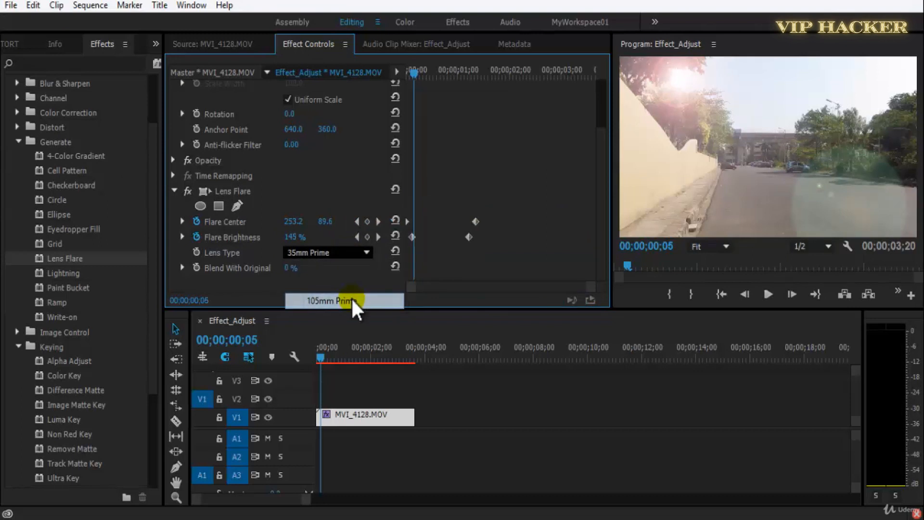
key(space)
click(336, 253)
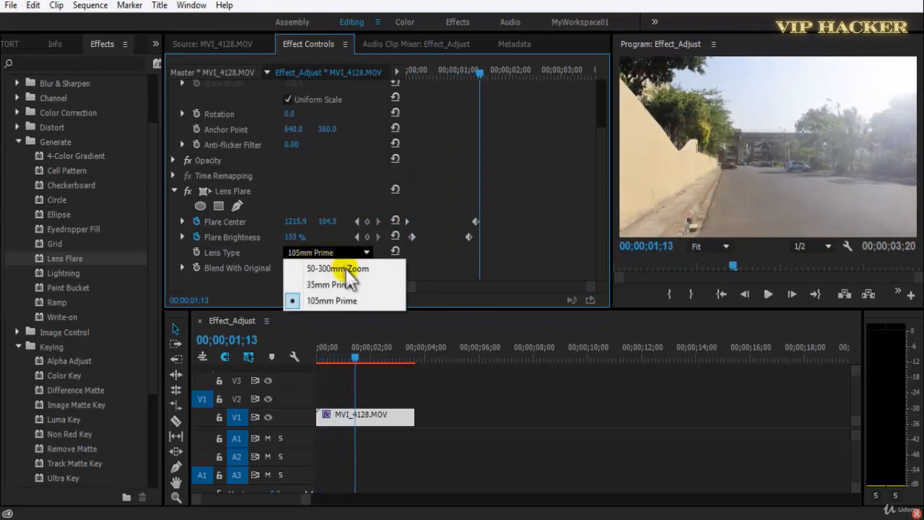
click(347, 269)
key(ctrl+s)
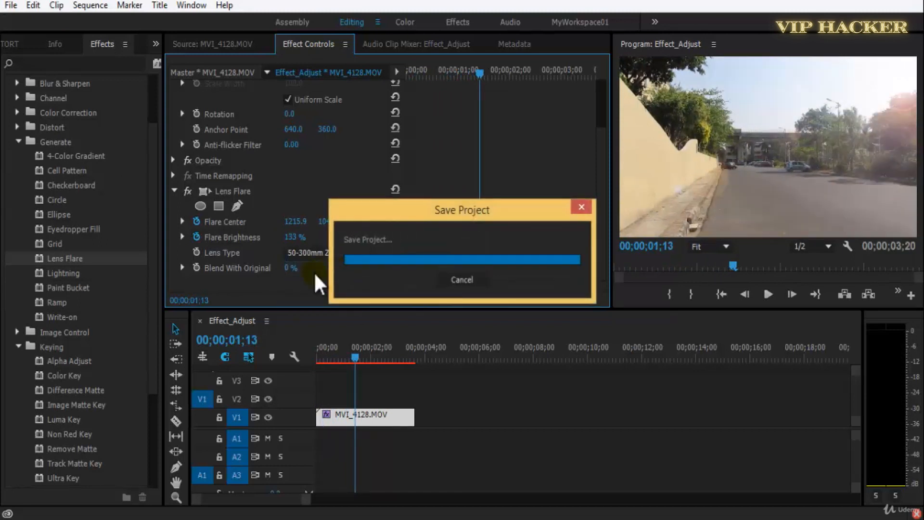
Try different Blend With Original amounts for the flare at 00;00;00;25, return it to 0 %, and save the project.
mouse_move(345, 360)
mouse_down()
mouse_move(324, 363)
mouse_move(344, 364)
mouse_move(336, 368)
mouse_up()
key(ctrl+s)
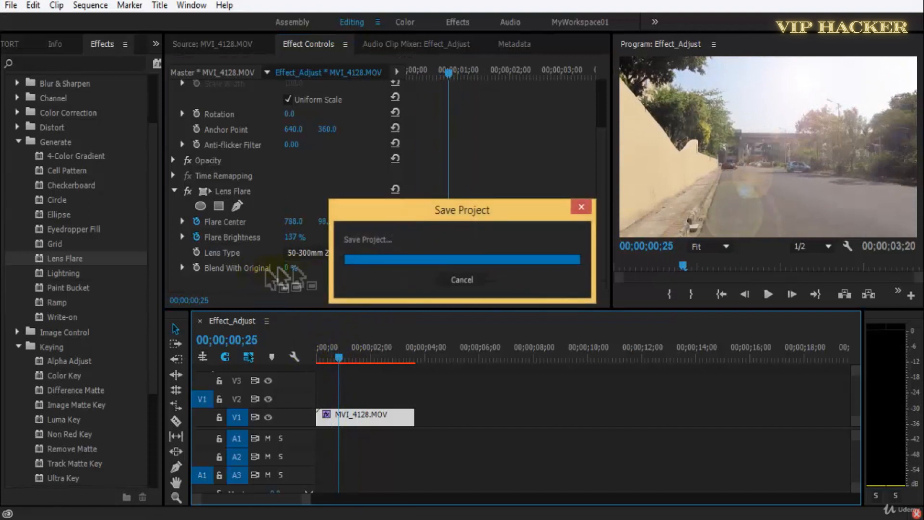
drag(291, 268, 140, 310)
key(ctrl+s)
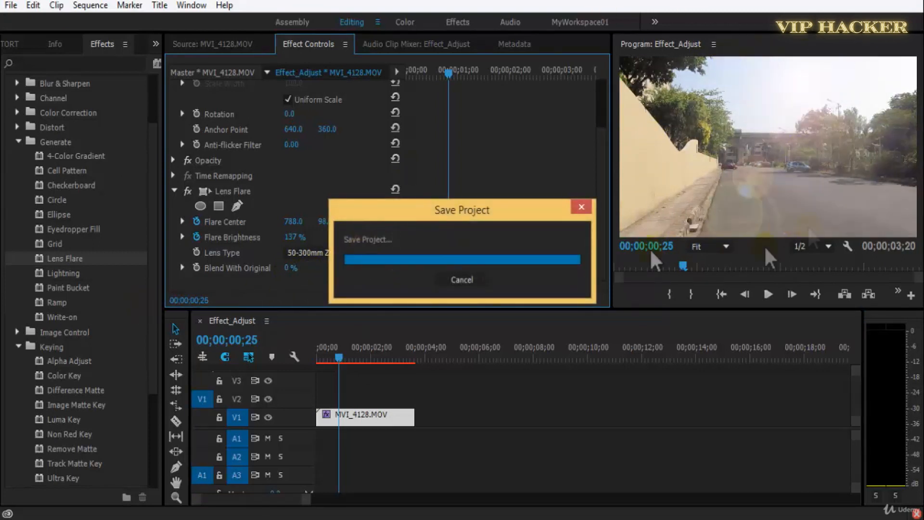
Play the finished lens flare animation from the clip's beginning, return the playhead to the start, and save the project.
drag(448, 75, 399, 80)
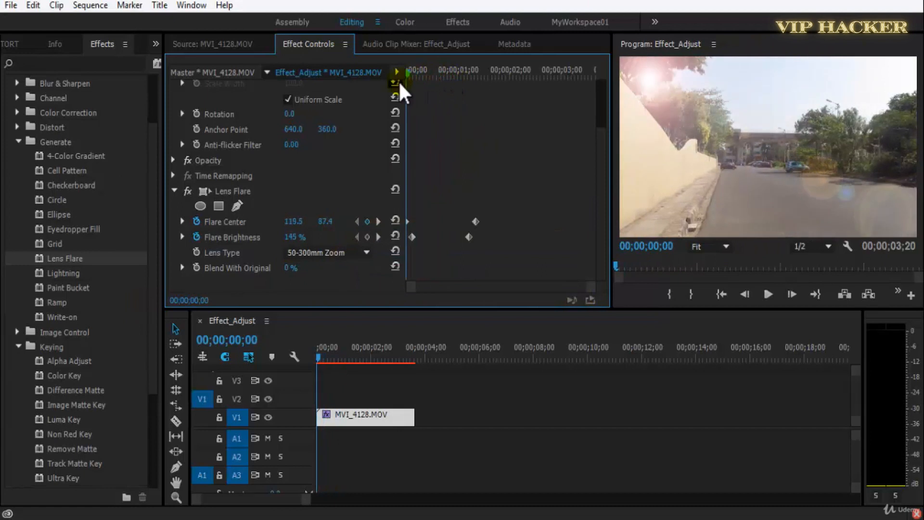
key(space)
click(433, 73)
click(410, 70)
key(ctrl+s)
Delete the Lens Flare effect from the MVI_4128.MOV clip and save the project.
click(252, 191)
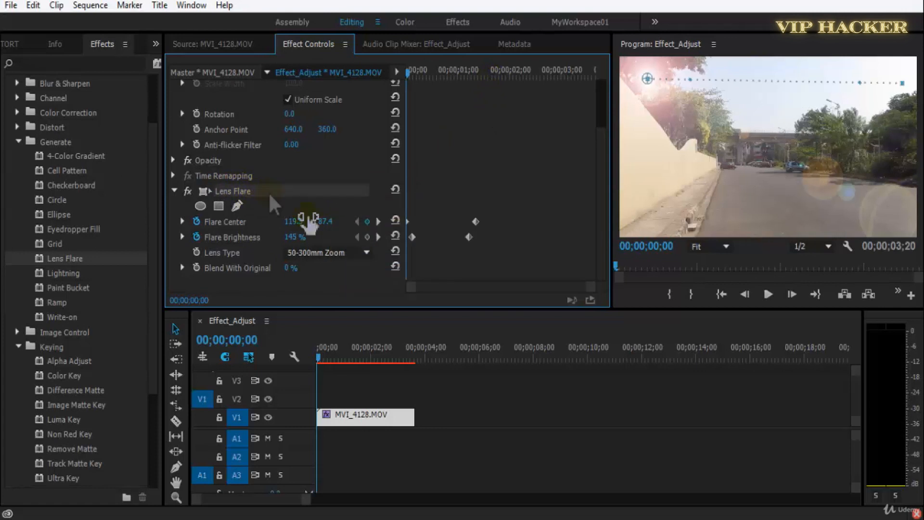
click(487, 432)
click(359, 420)
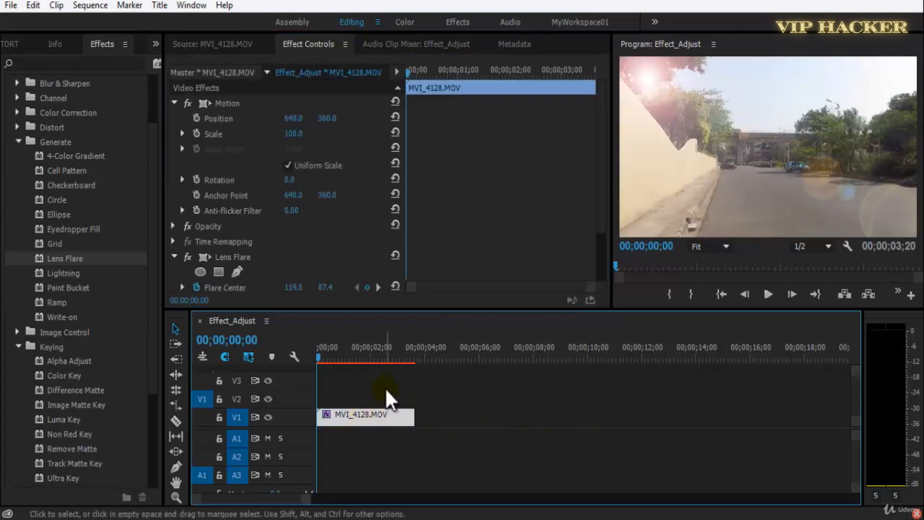
scroll(602, 161, down, 3)
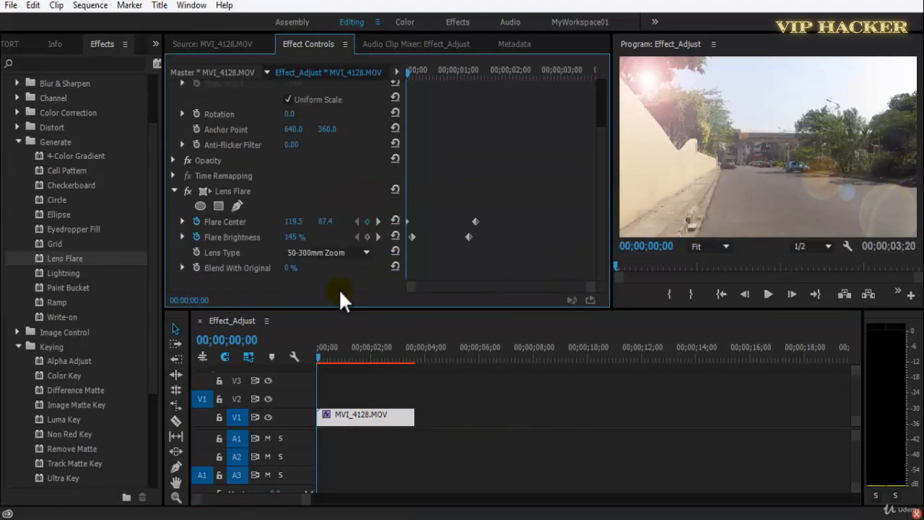
click(249, 192)
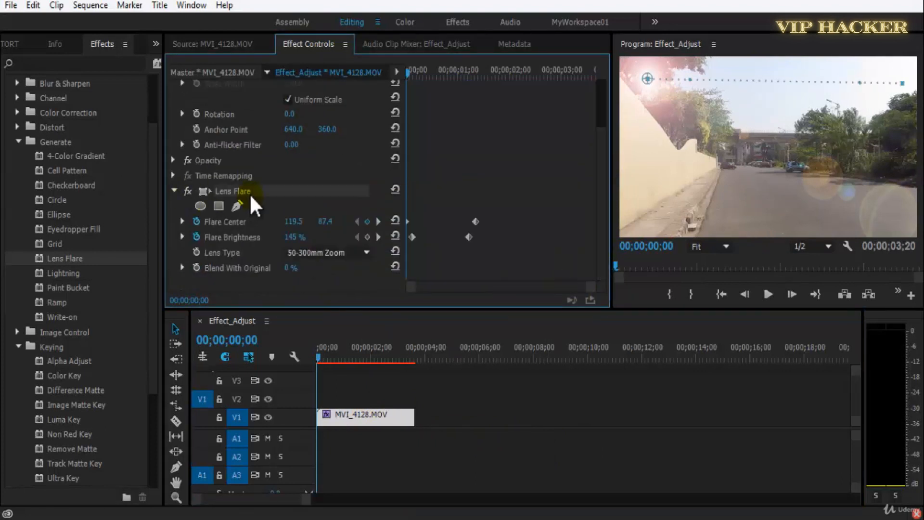
key(Delete)
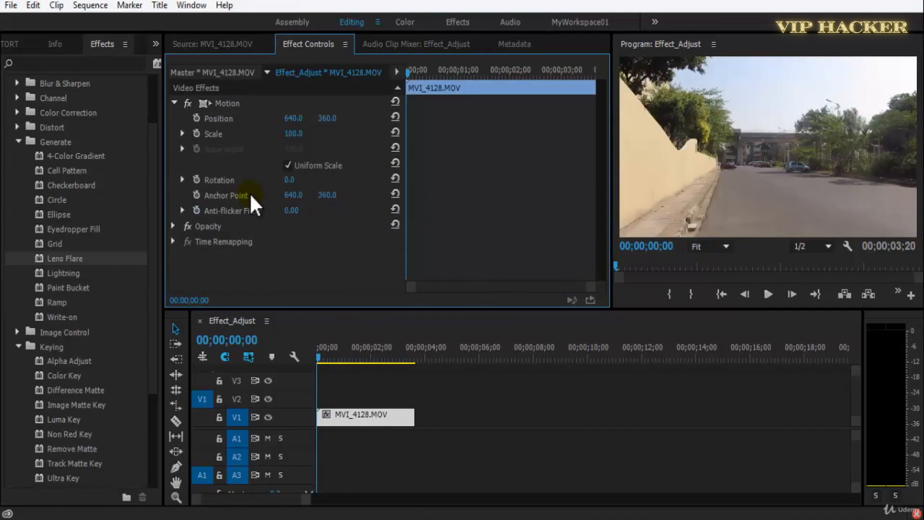
key(ctrl+s)
Apply the Lightning effect from the Generate group to the MVI_4128.MOV clip.
click(44, 273)
drag(86, 288, 273, 265)
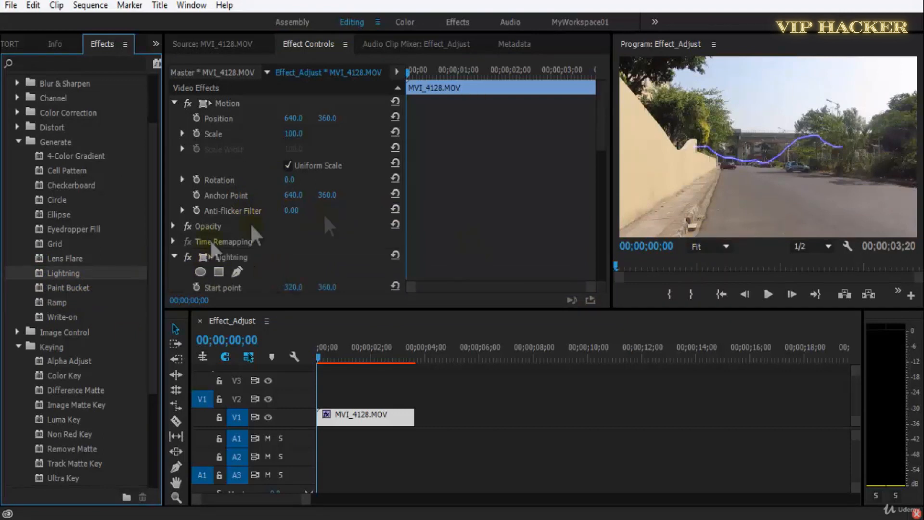
scroll(596, 169, down, 5)
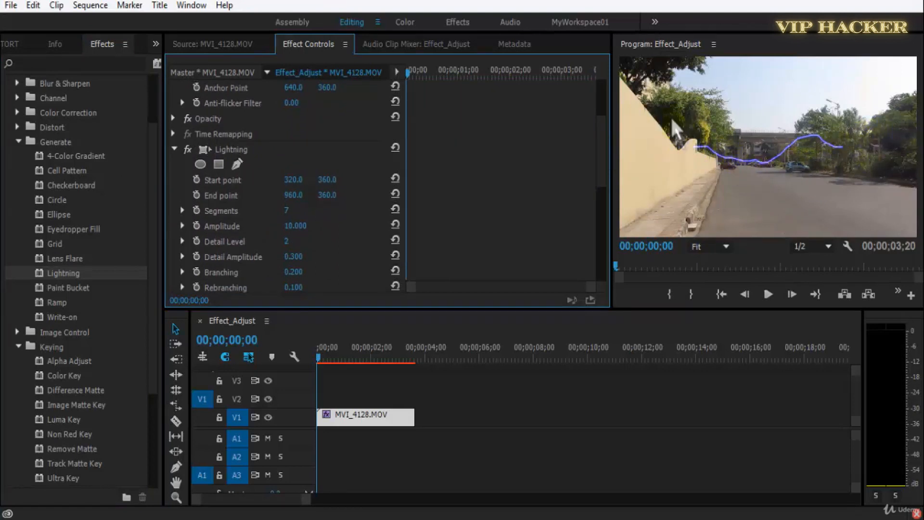
click(787, 118)
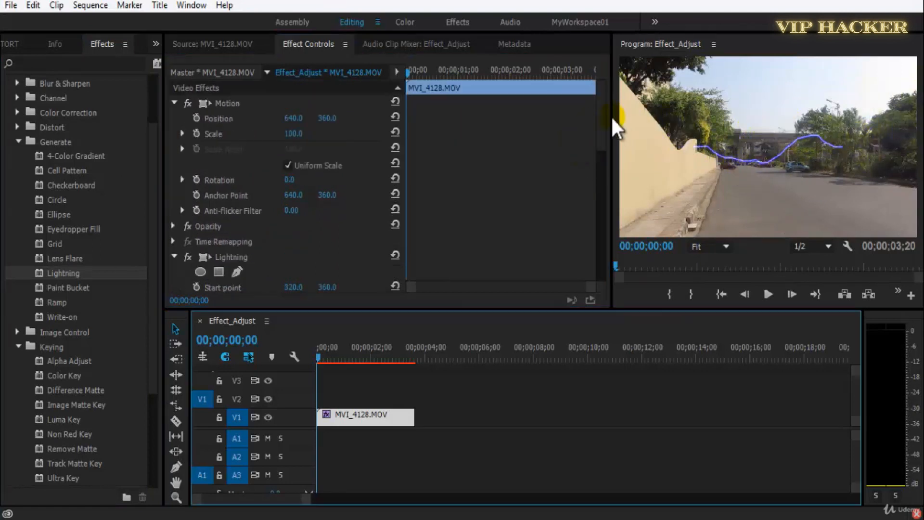
Set the lightning's Start point X to -1.0 at the frame's edge and play the sequence.
scroll(602, 140, down, 5)
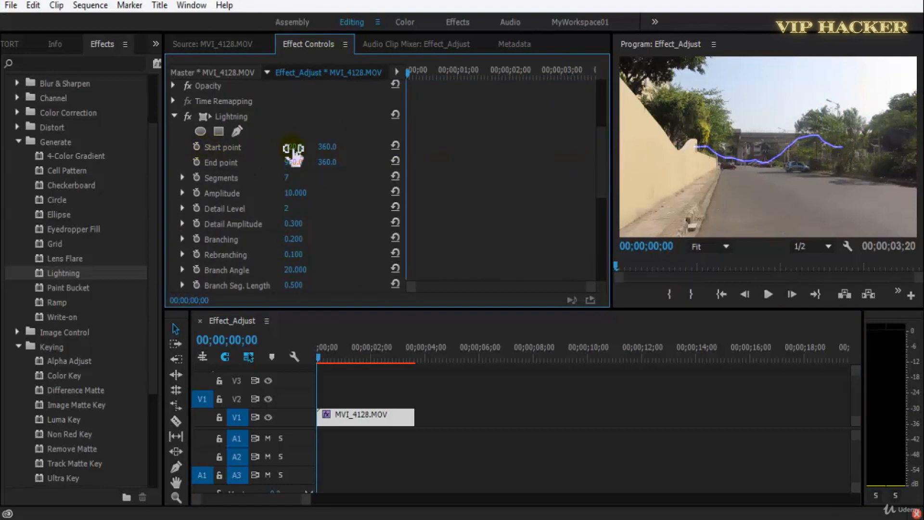
drag(284, 149, 77, 171)
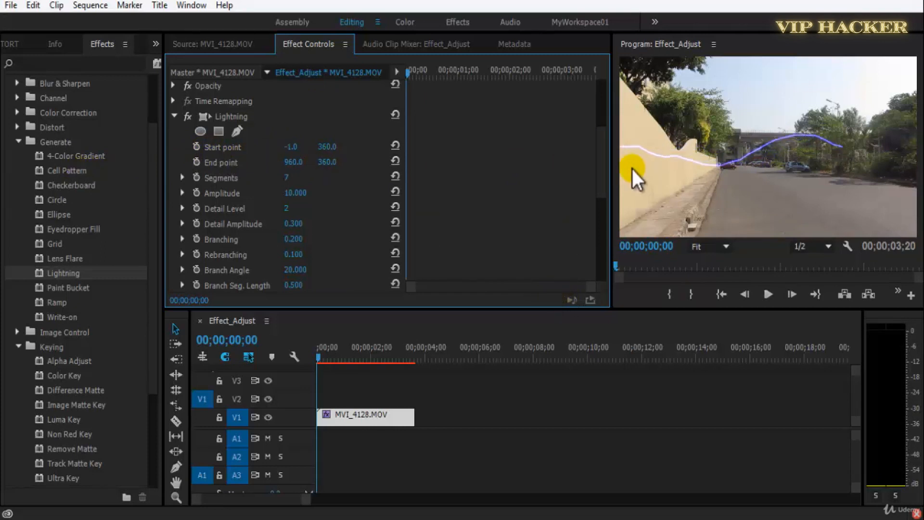
key(space)
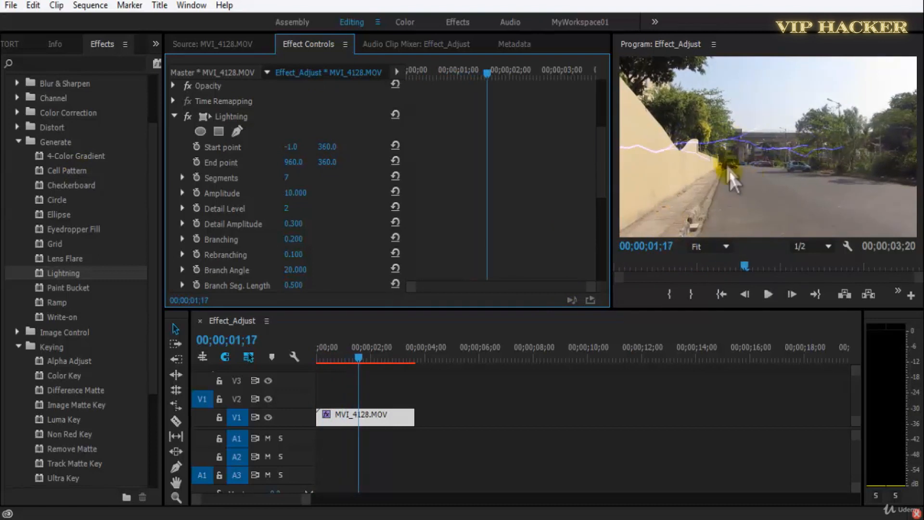
key(space)
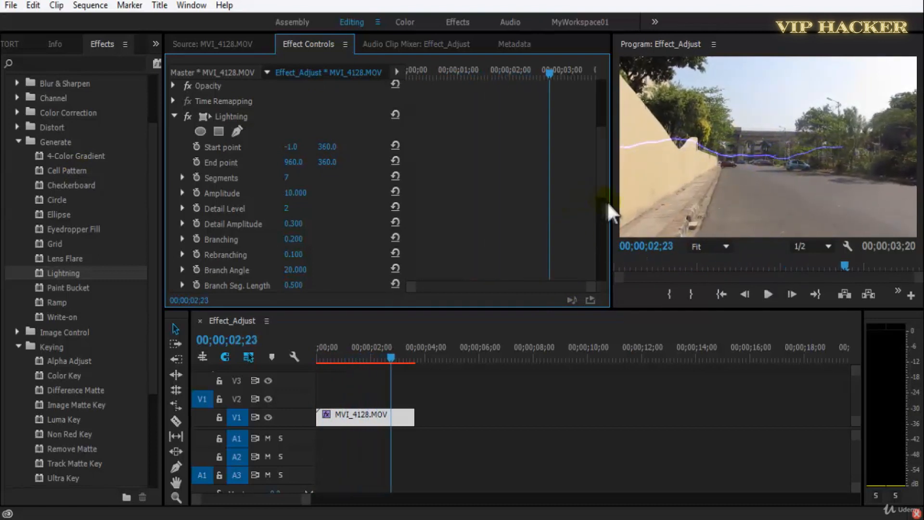
Set the lightning's End point X to 1365.0, undoing a trial change to its Y value.
scroll(598, 187, down, 5)
drag(599, 236, 605, 164)
drag(337, 161, 629, 142)
key(ctrl+z)
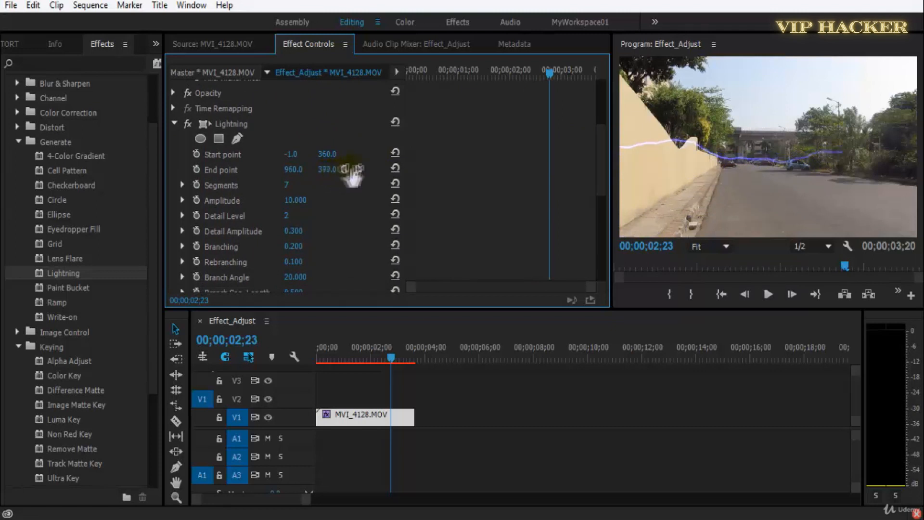
drag(297, 169, 576, 145)
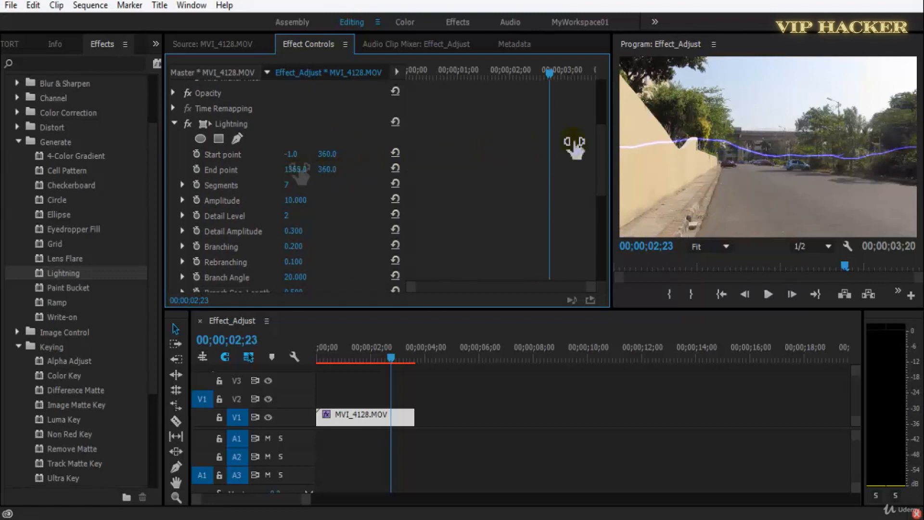
Set the lightning's End point Y to 314.0 and move its Start point to about 46.7, 387.7 over the wall.
drag(292, 154, 247, 140)
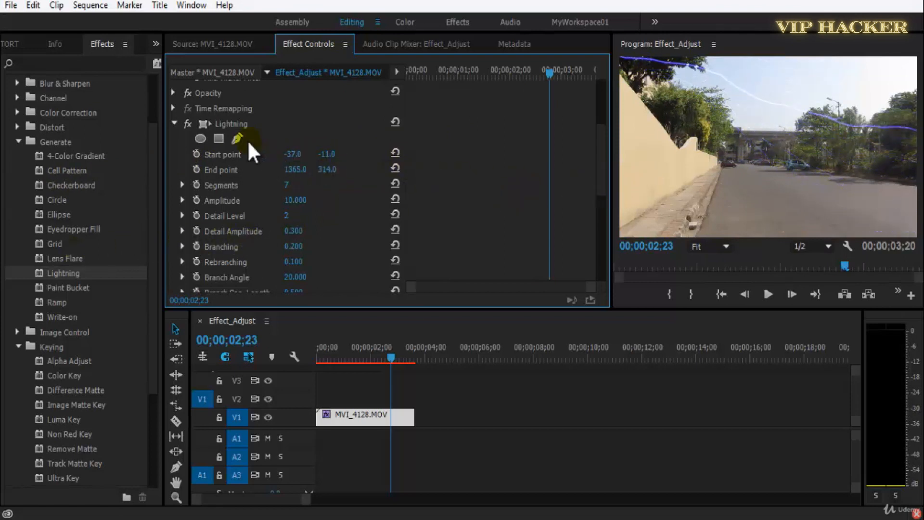
click(230, 125)
drag(621, 54, 631, 154)
Create a black (000000) color matte at 1280 × 720, 29.97fps Drop-Frame and Square Pixels, named Color Matte.
click(154, 44)
click(170, 62)
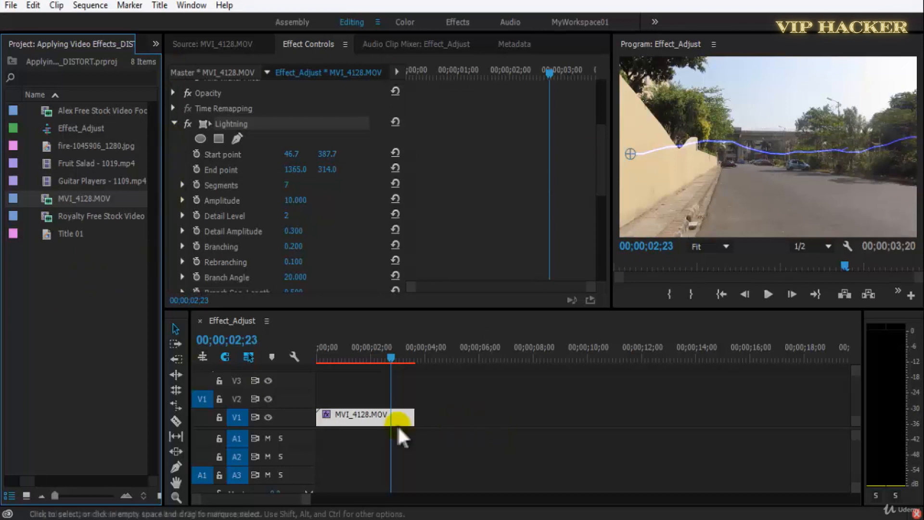
click(453, 415)
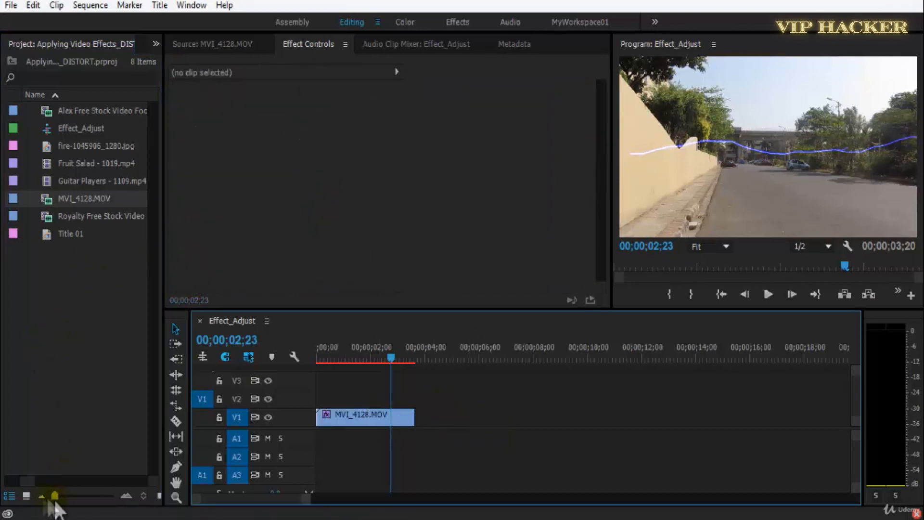
right_click(62, 391)
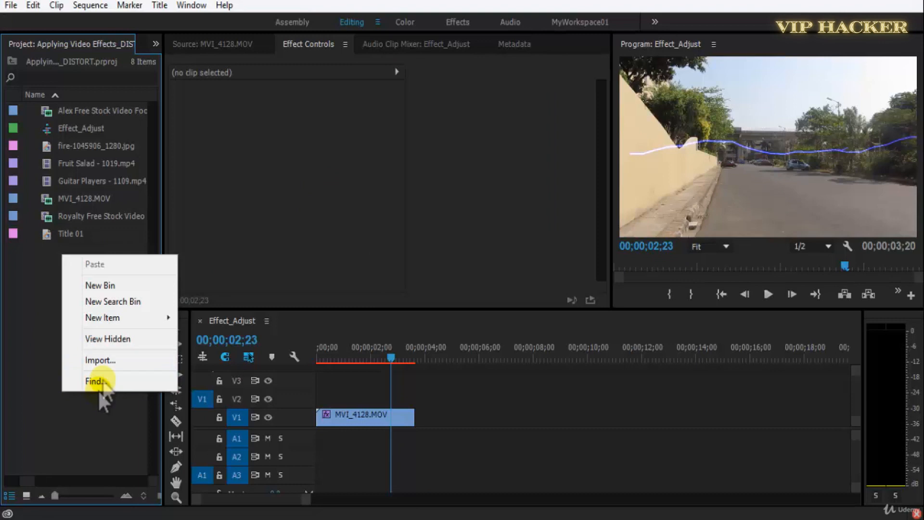
mouse_move(123, 316)
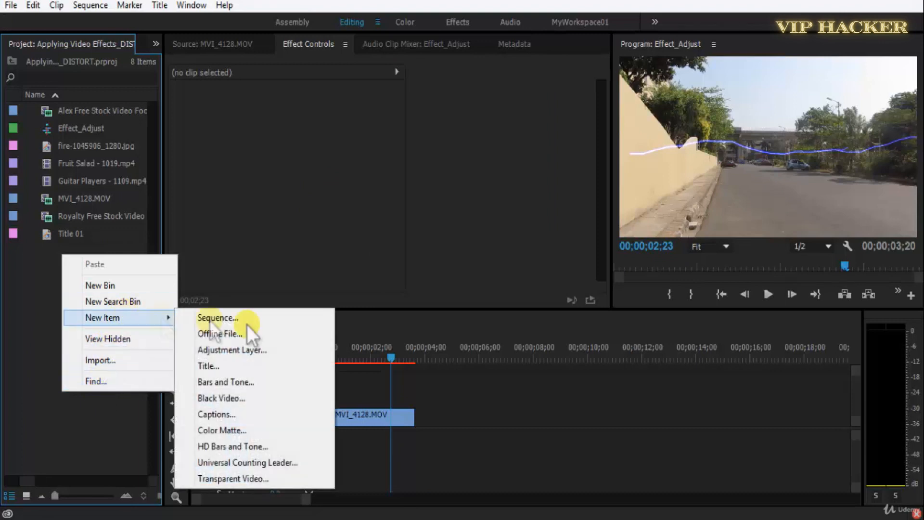
click(244, 430)
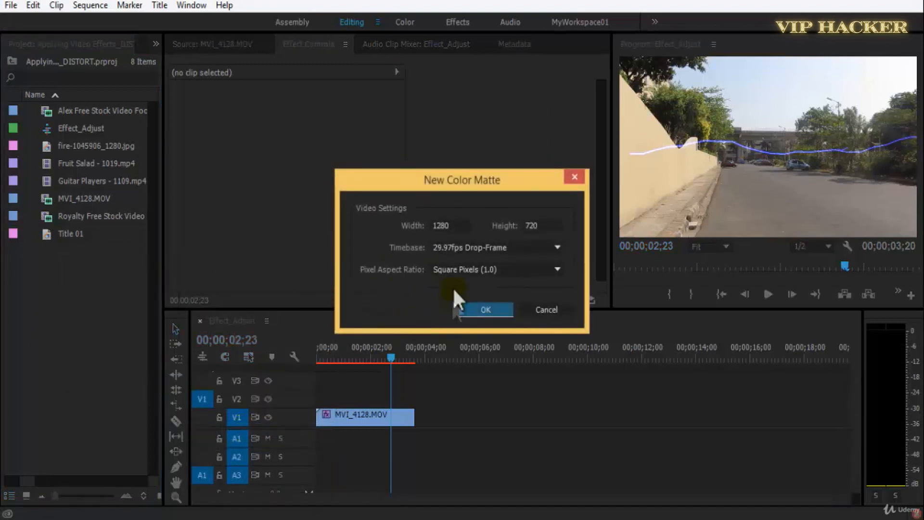
click(487, 308)
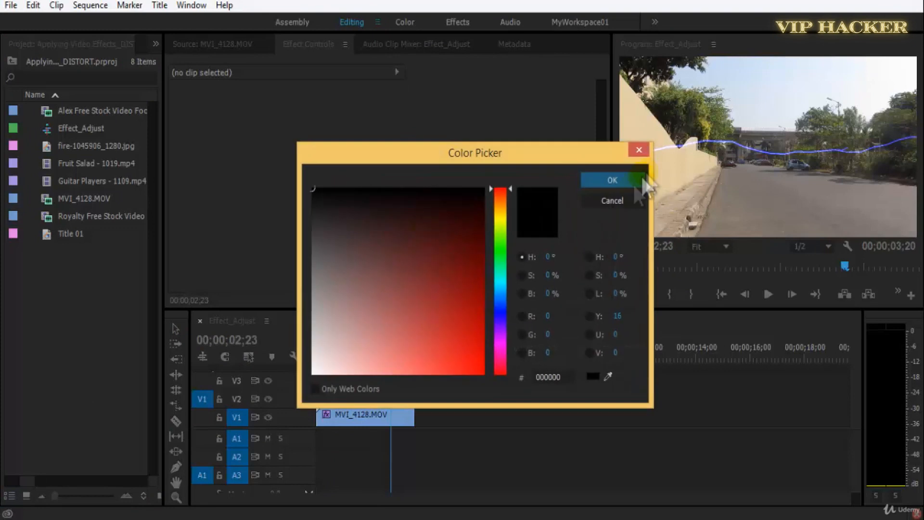
click(631, 186)
click(433, 283)
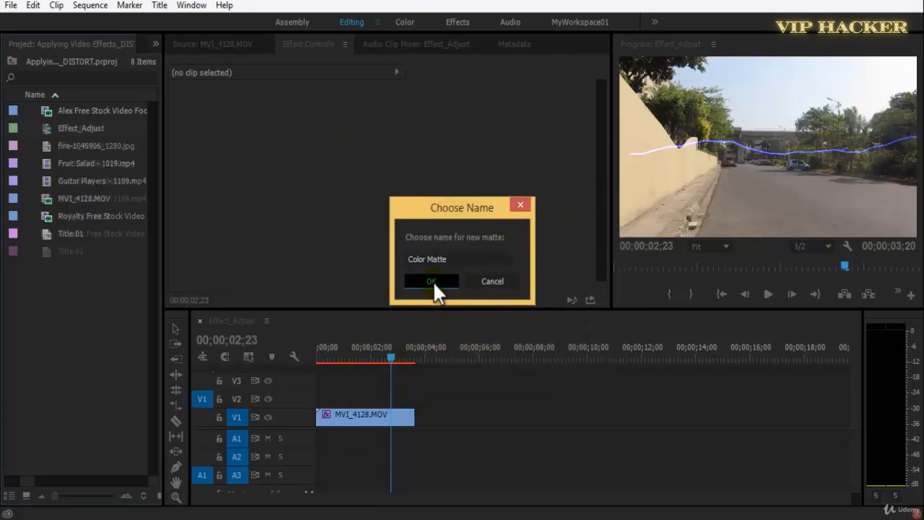
Replace the MVI_4128.MOV clip in the sequence with Color Matte from the bin, preview it, return to the start and save.
right_click(367, 414)
mouse_move(554, 138)
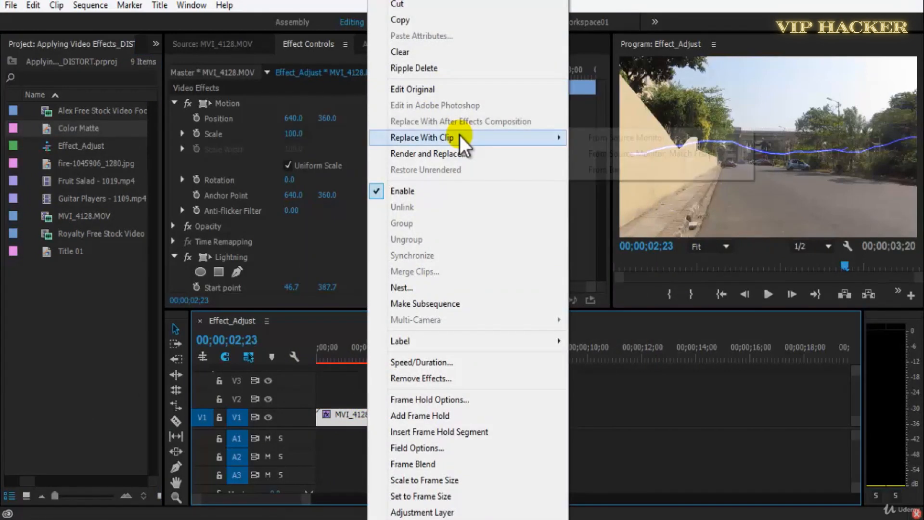
click(669, 171)
key(space)
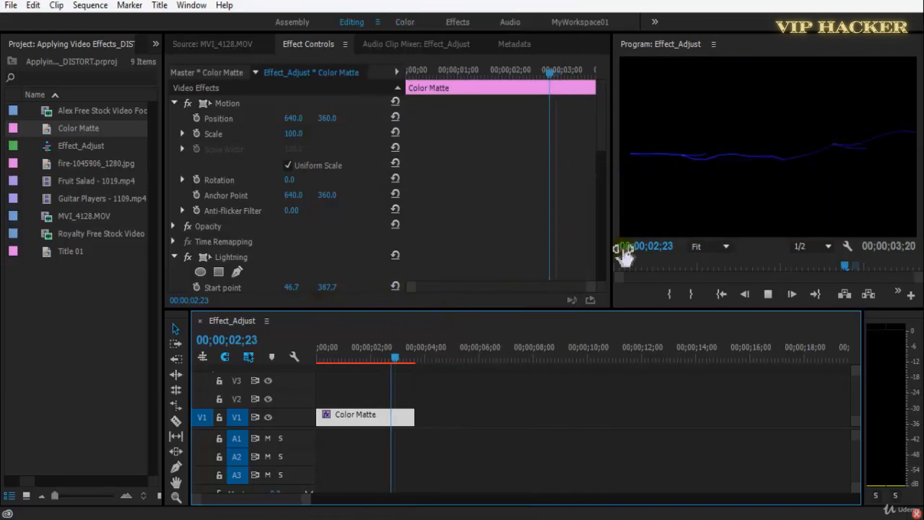
drag(346, 360, 307, 359)
key(ctrl+s)
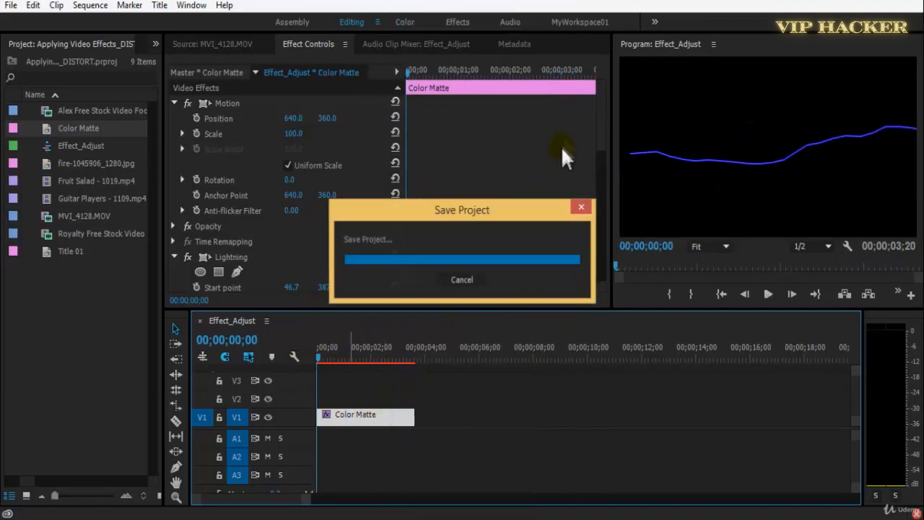
Set the lightning's Start point to -17.3, 238.7 and its End point Y to 134.0, preview the result and save.
drag(599, 137, 596, 175)
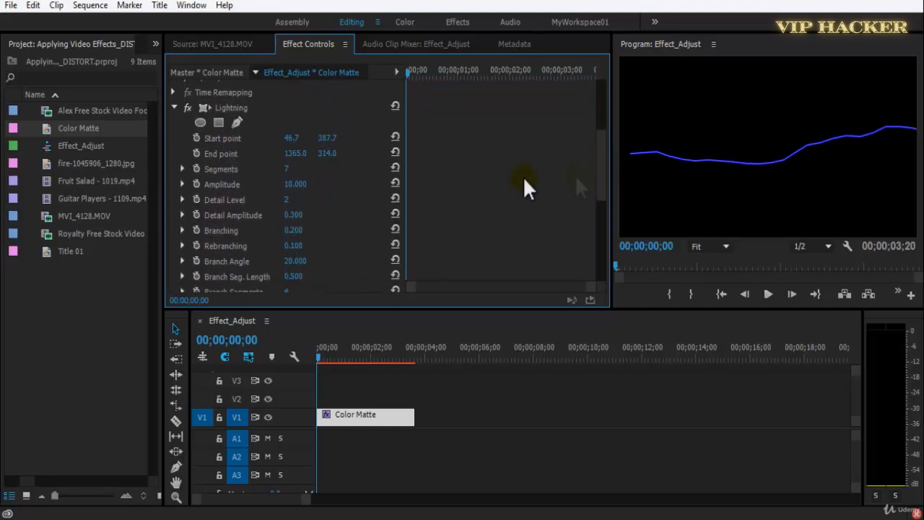
key(space)
key(space)
drag(330, 139, 215, 155)
key(space)
key(space)
drag(305, 155, 212, 149)
key(space)
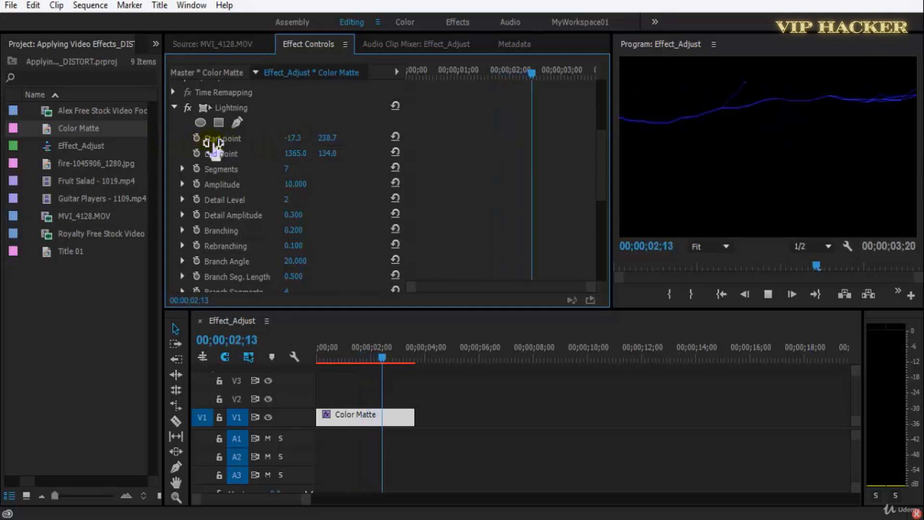
key(space)
key(Home)
key(ctrl+s)
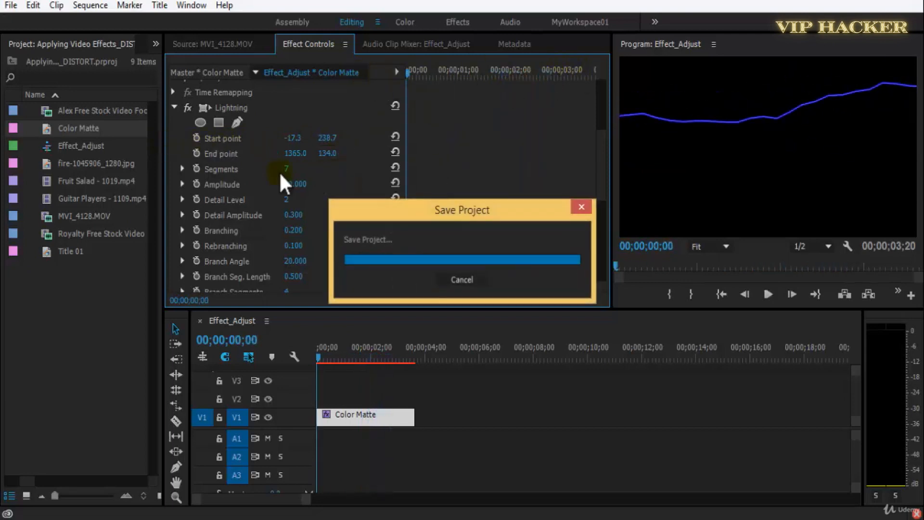
Set the lightning's Segments to 14 and save the project.
drag(295, 170, 321, 170)
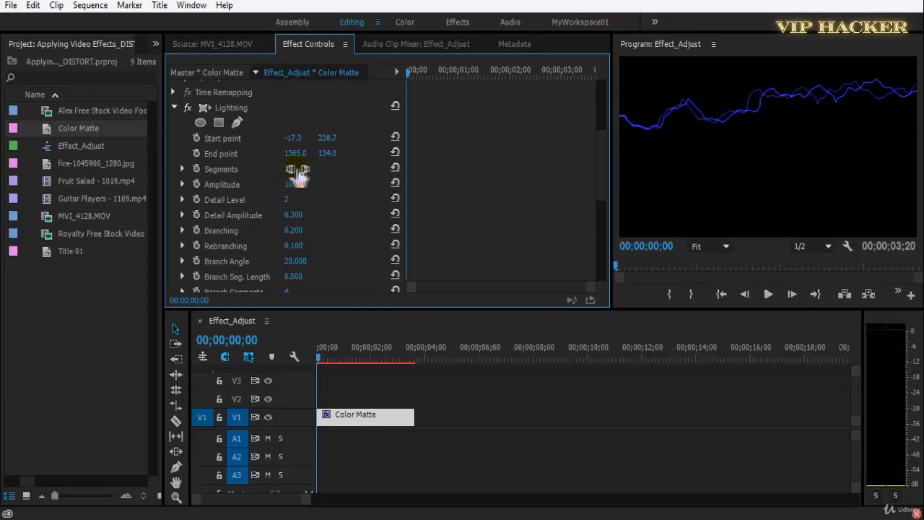
drag(337, 173, 309, 180)
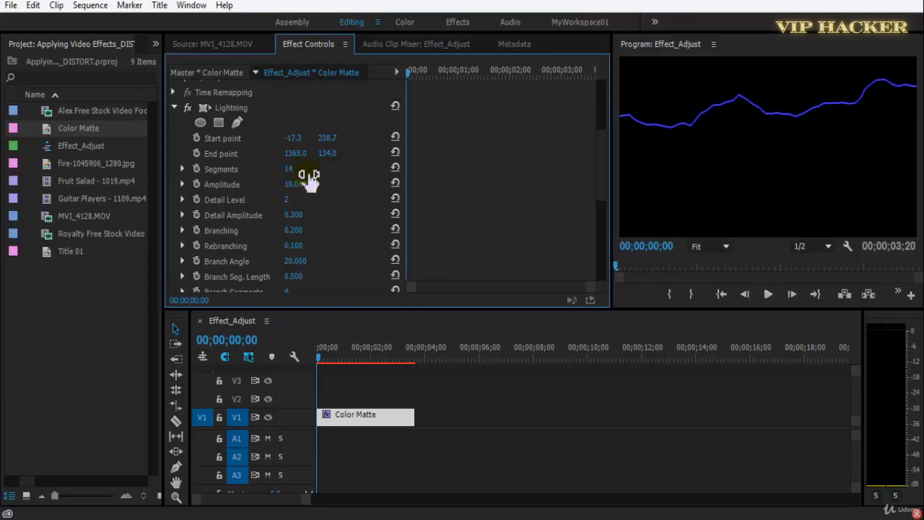
key(ctrl+s)
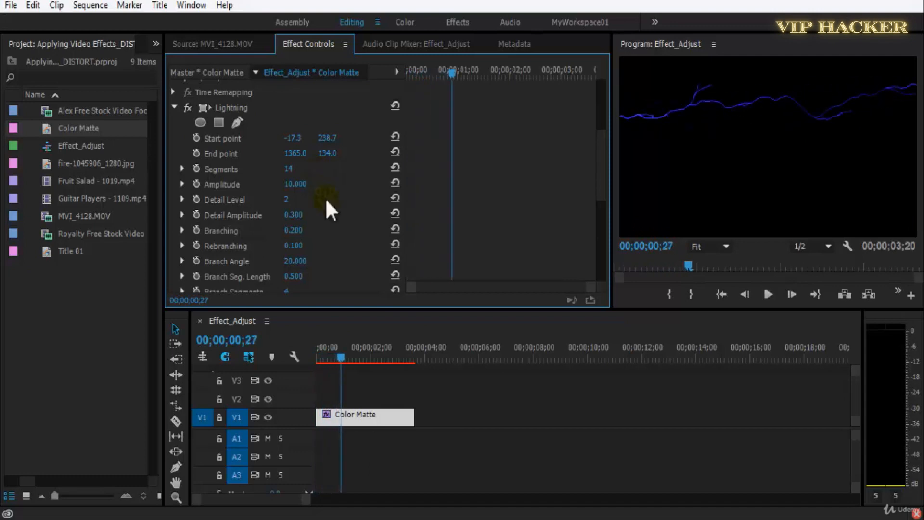
Try different Amplitude values for the lightning, preview the sequence and save.
mouse_move(310, 185)
mouse_down()
mouse_move(286, 192)
mouse_move(313, 188)
mouse_move(301, 186)
mouse_up()
key(space)
key(space)
key(ctrl+s)
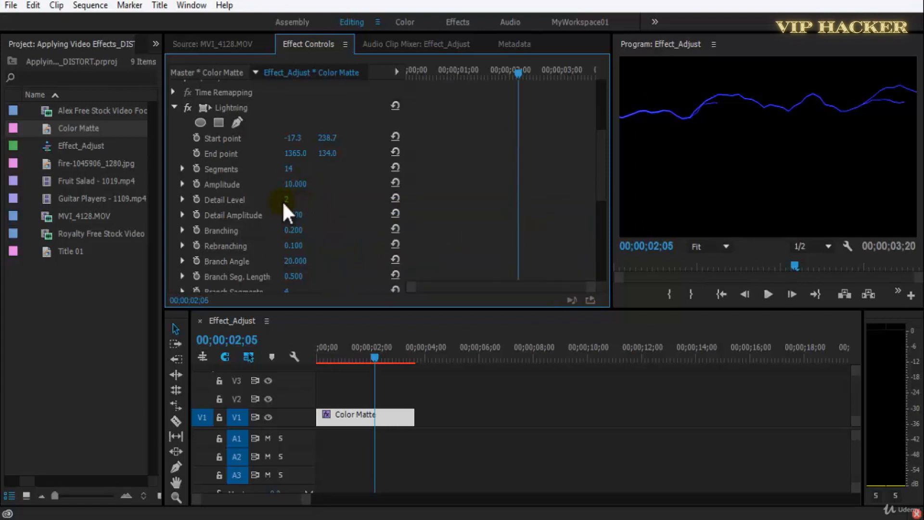
Set the lightning's Detail Level to 7, preview the sequence and save the project.
drag(316, 206, 310, 206)
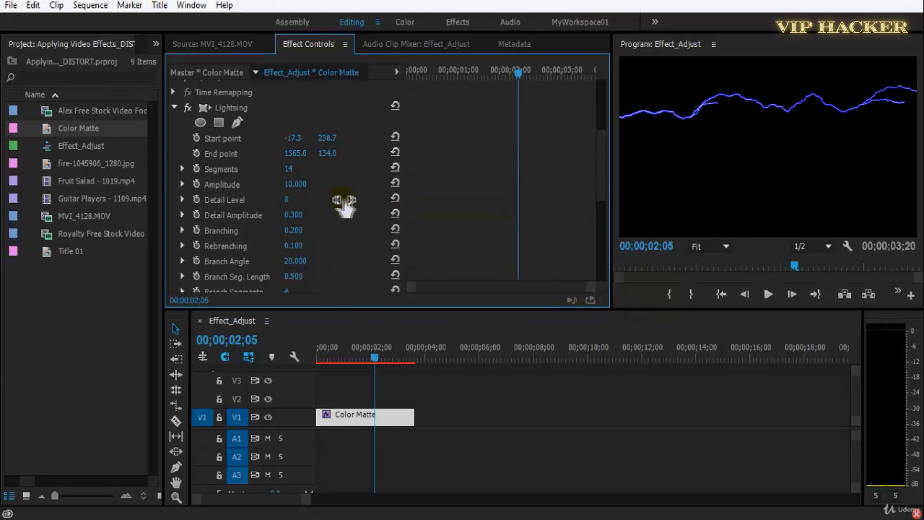
key(space)
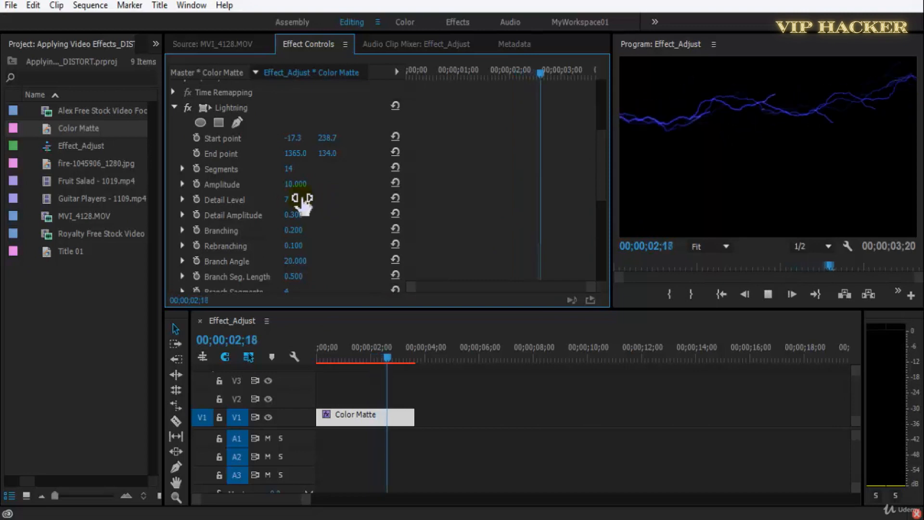
key(space)
key(ctrl+s)
Try other Detail Amplitude values, then set the lightning's Branching to 0.400 and preview it.
drag(296, 215, 320, 219)
key(space)
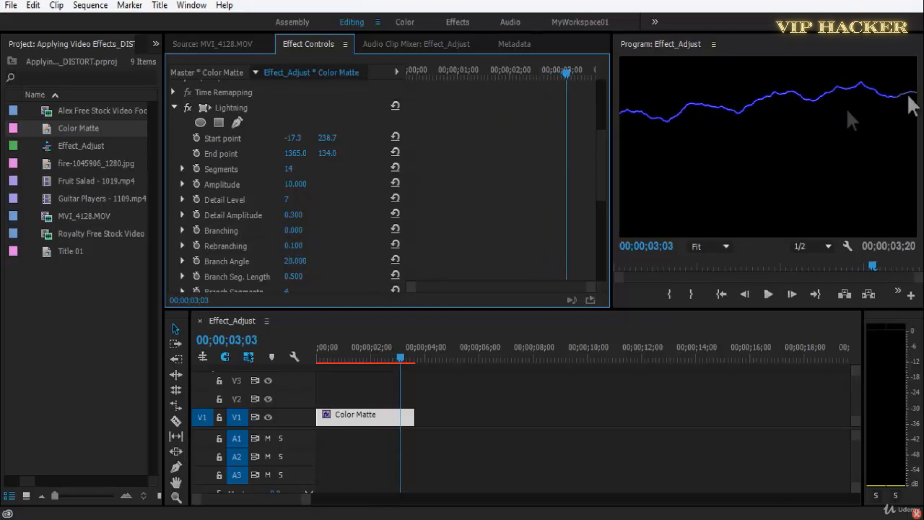
drag(294, 233, 306, 235)
key(space)
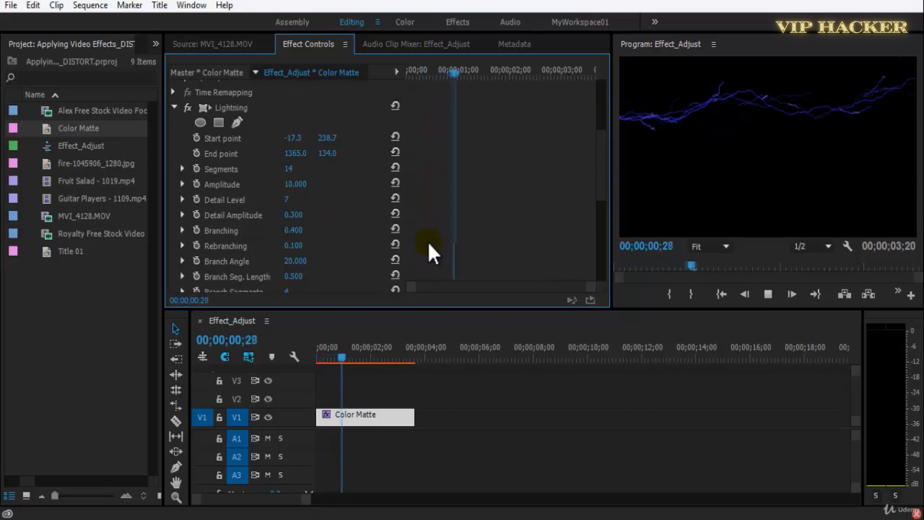
key(space)
Extend the end of the Color Matte clip to about 6 seconds, save the project and play the sequence.
click(414, 415)
mouse_move(462, 411)
mouse_down()
mouse_move(478, 406)
mouse_move(470, 413)
mouse_up()
key(ctrl+s)
key(space)
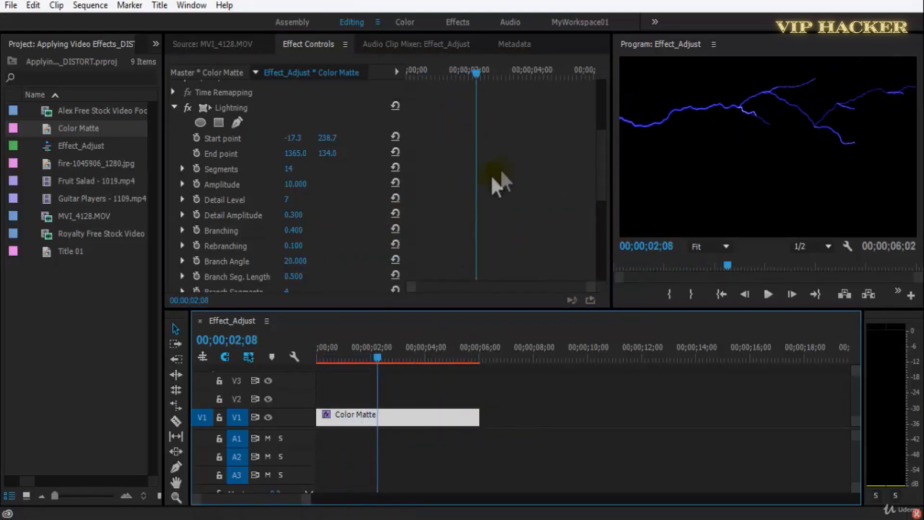
Set the lightning's Branching to 0.300, preview the sequence and save.
click(311, 223)
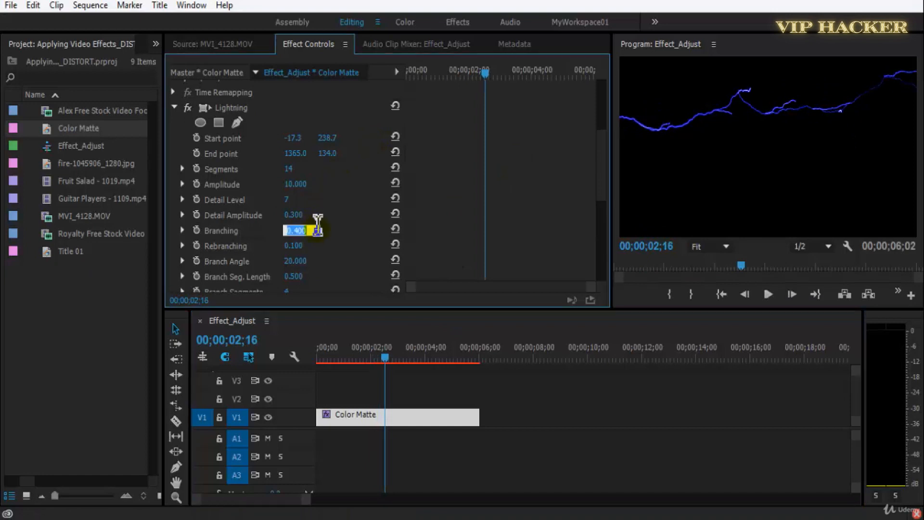
key(Return)
key(space)
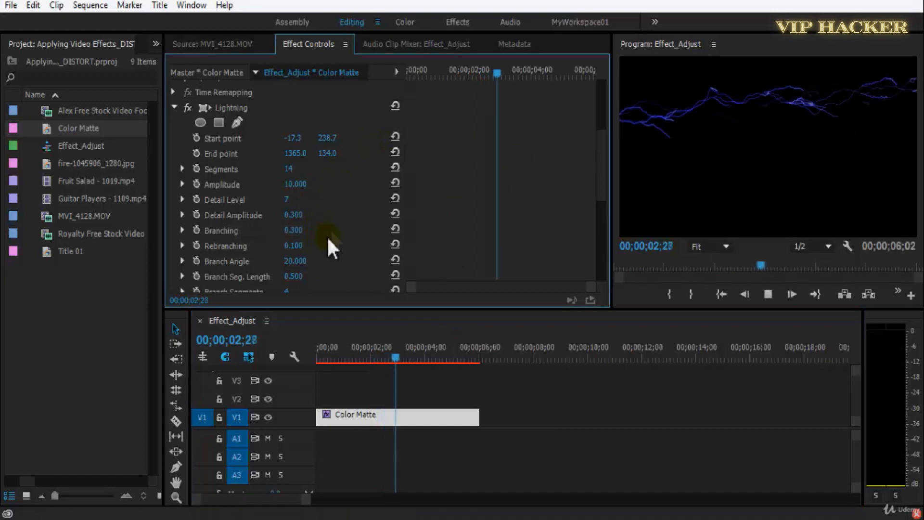
key(ctrl+s)
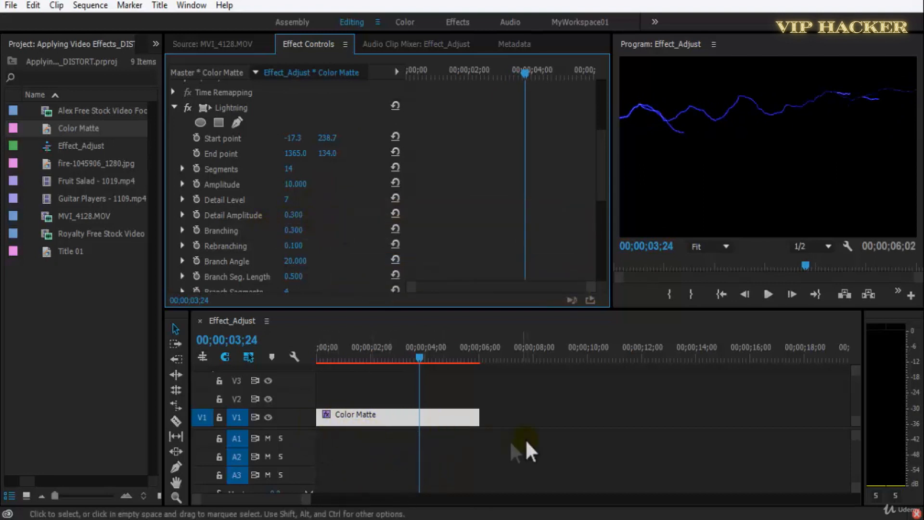
Set the lightning's Rebranching to 0.200 and its Branch Angle to 25.000, undoing the first trial changes.
scroll(603, 168, down, 2)
key(ctrl+s)
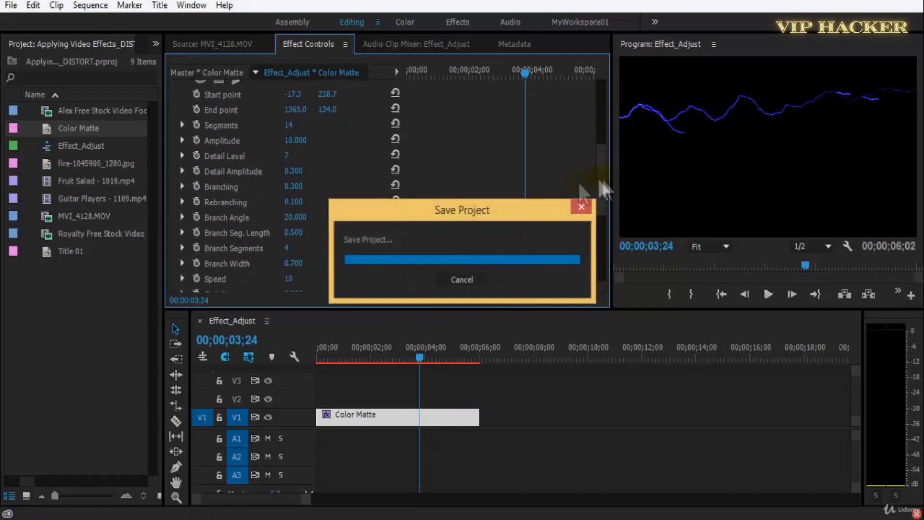
drag(288, 188, 330, 208)
key(ctrl+z)
key(ctrl+z)
drag(306, 221, 304, 207)
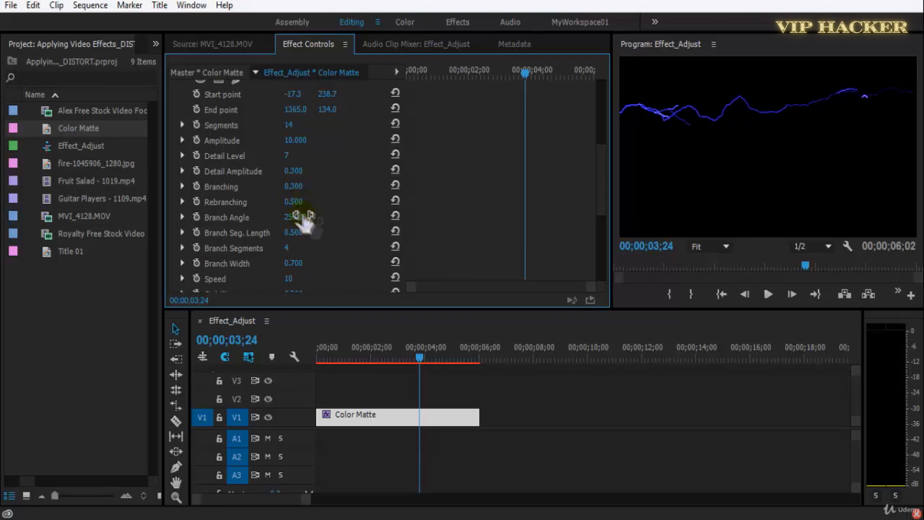
click(306, 204)
text(0.2)
key(Return)
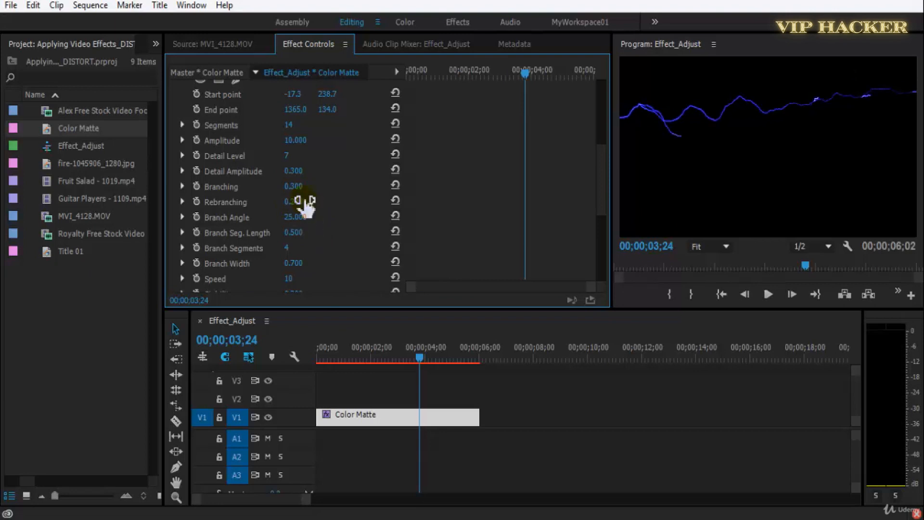
Set the lightning's Branch Angle to 3.000 and preview it with Branch Segments at 31.
drag(303, 218, 314, 238)
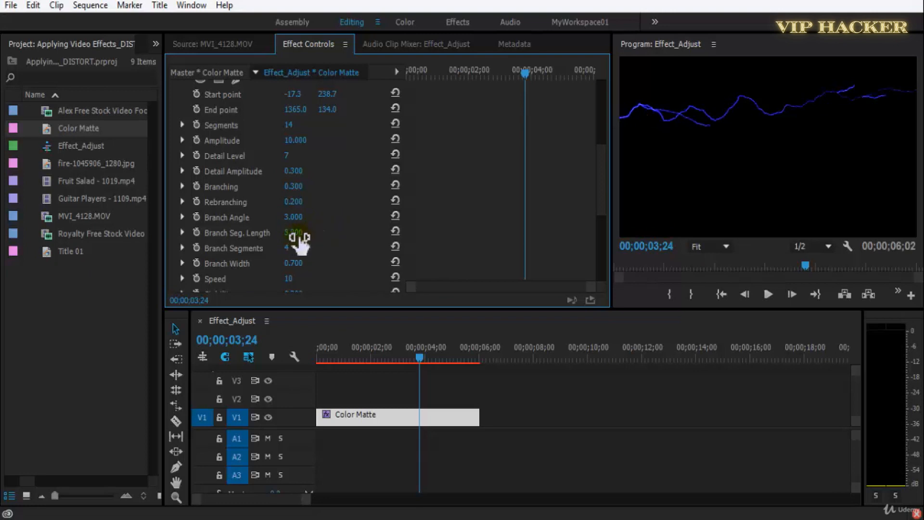
drag(204, 247, 384, 241)
key(space)
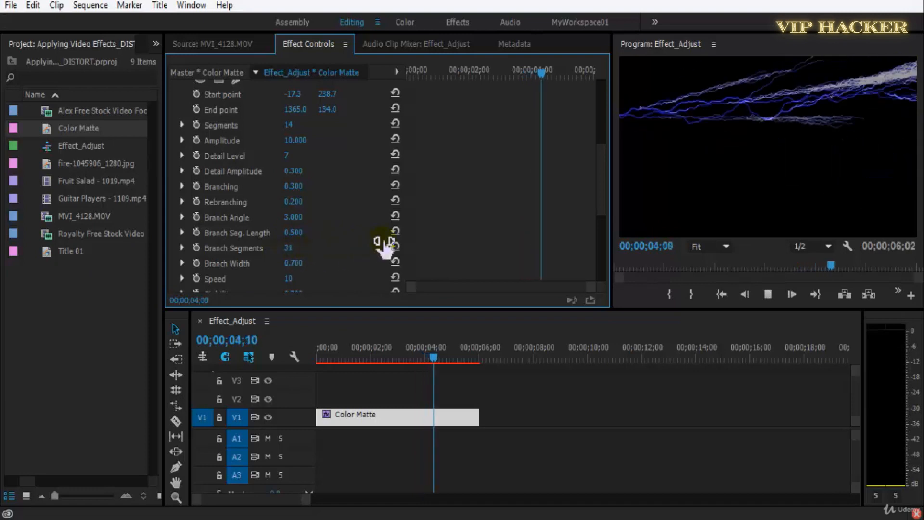
key(space)
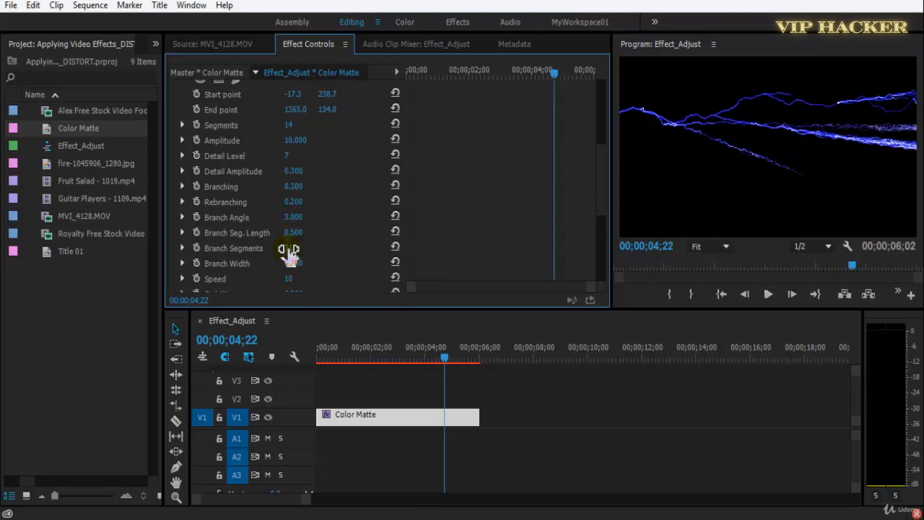
Set the lightning's Branch Segments to 4 and preview the sequence.
click(288, 248)
text(4)
key(Return)
key(space)
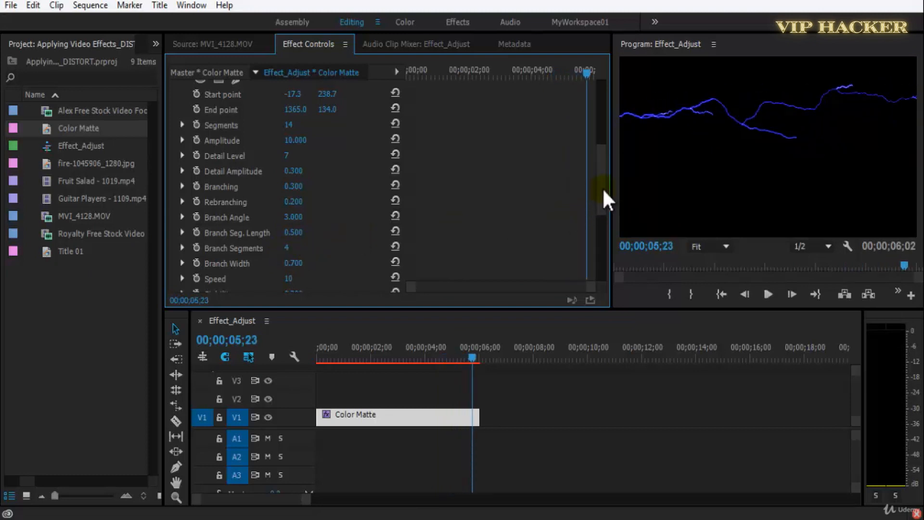
Set the lightning's Speed to 4 and play the sequence from about the 1-second mark.
scroll(602, 193, down, 3)
mouse_move(296, 213)
mouse_down()
mouse_move(389, 202)
mouse_move(297, 245)
mouse_up()
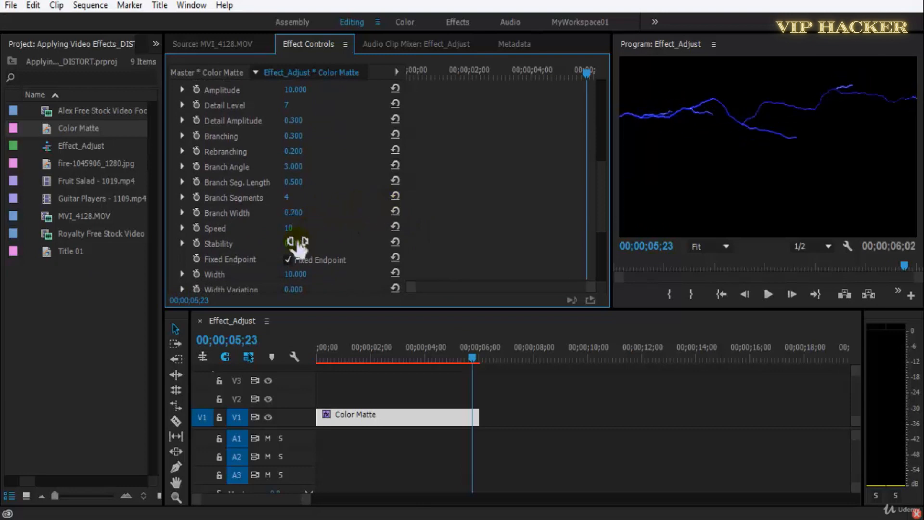
click(302, 222)
text(4)
key(Return)
drag(378, 359, 343, 358)
key(space)
Try the lightning's Stability at 4.500 and preview the sequence.
drag(290, 243, 319, 243)
key(space)
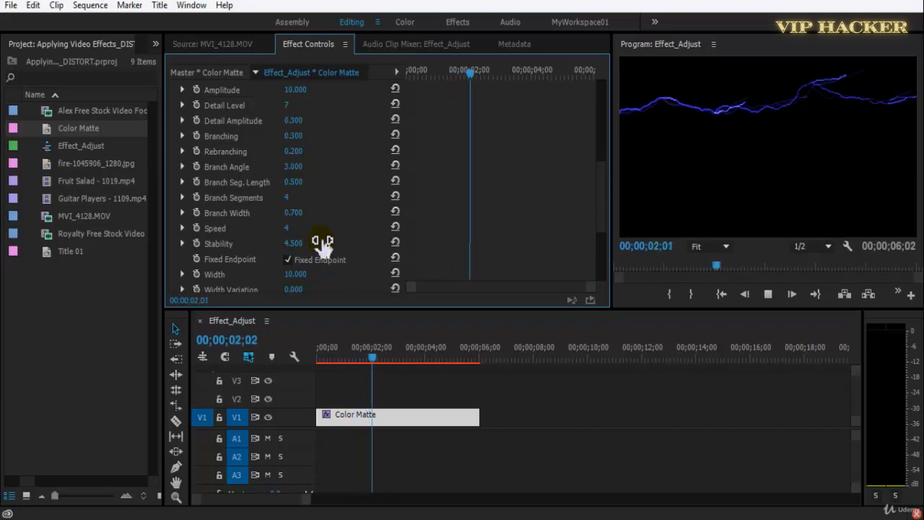
key(space)
drag(600, 229, 601, 259)
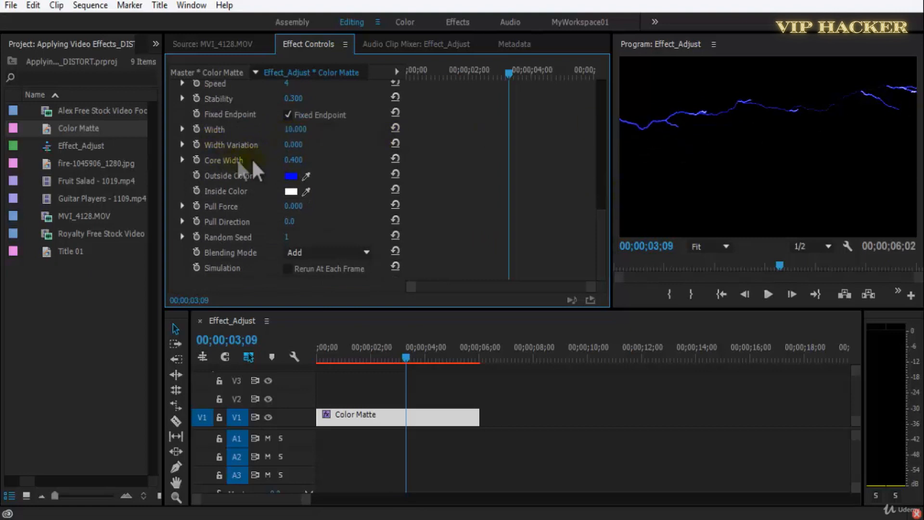
Set the lightning's Width to 12.000 and Width Variation to 0.500, and preview the sequence.
mouse_move(298, 137)
mouse_down()
mouse_move(374, 135)
mouse_move(289, 137)
mouse_up()
text(12)
key(Return)
drag(293, 144, 313, 147)
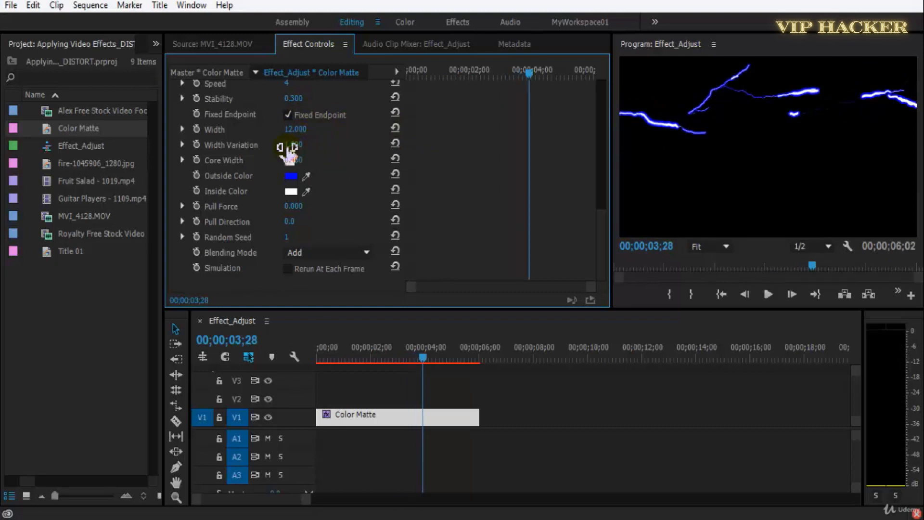
key(Return)
key(space)
Examine the lightning's Outside Color and Inside Color in the colour picker, keeping both as they are.
click(290, 176)
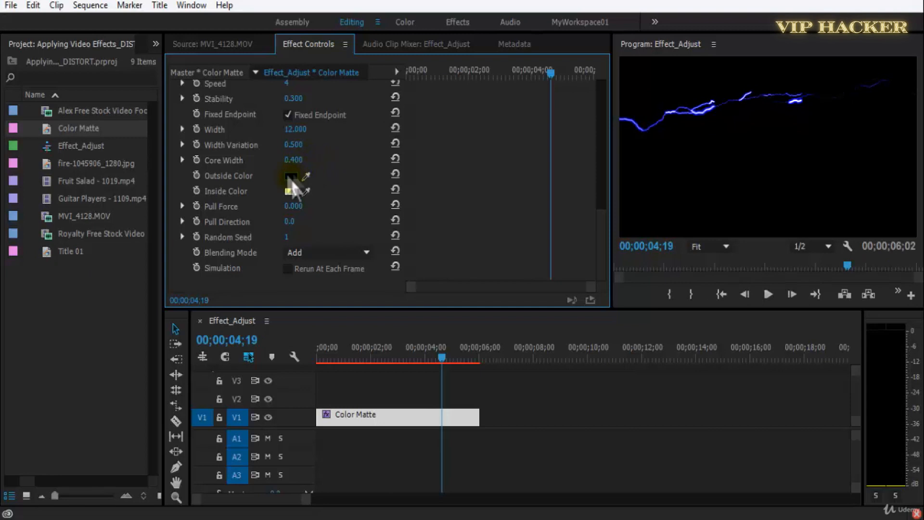
click(291, 177)
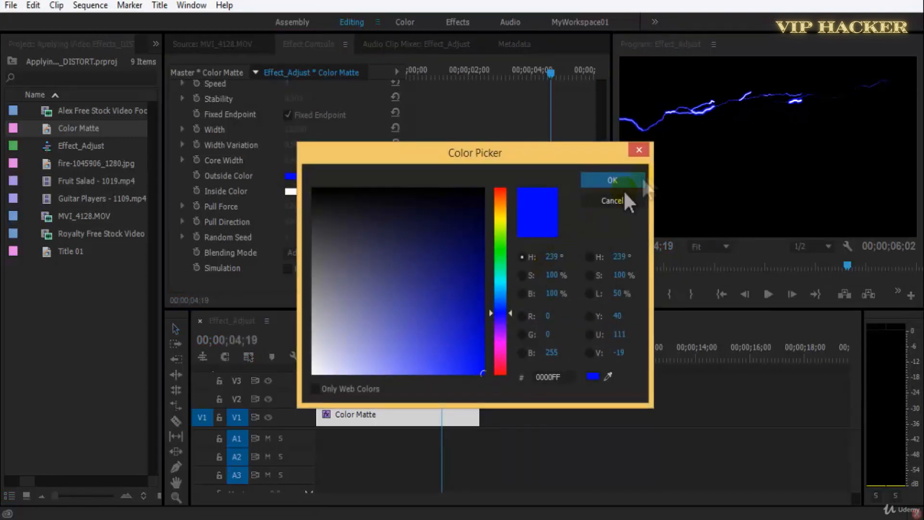
click(640, 180)
click(290, 191)
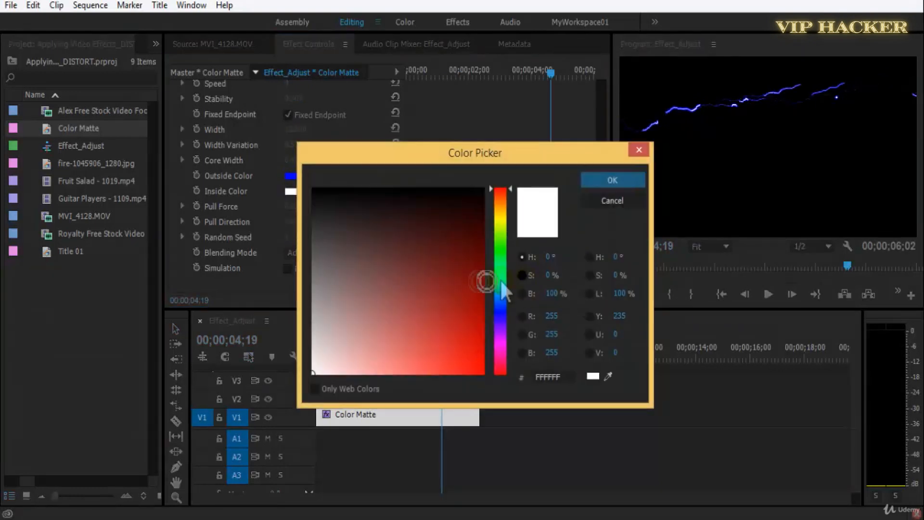
click(602, 182)
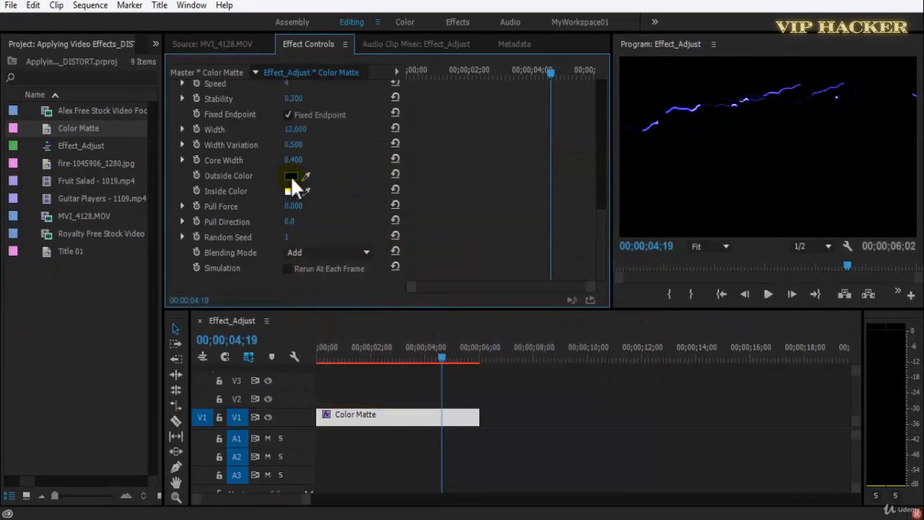
Set the lightning's Outside Color to the lighter blue 004EFF, preview the sequence and save the project.
click(291, 176)
drag(501, 311, 501, 301)
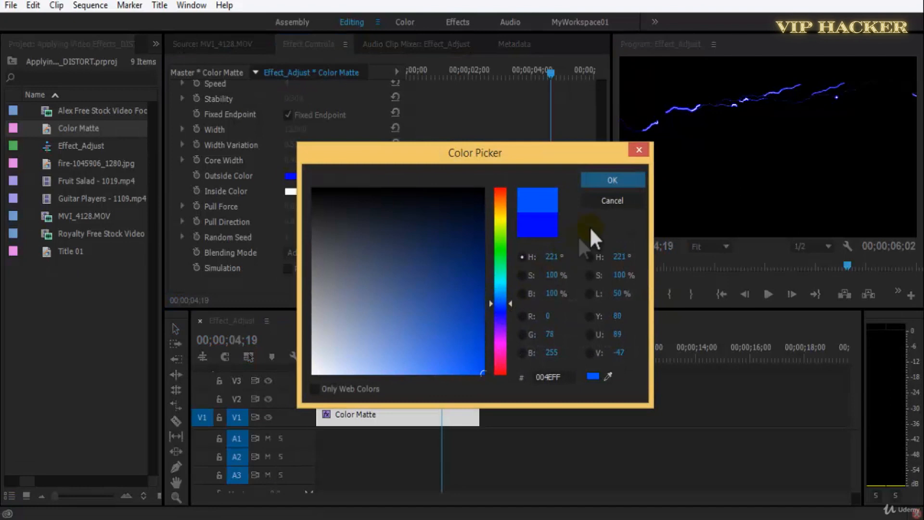
click(616, 183)
key(space)
key(ctrl+s)
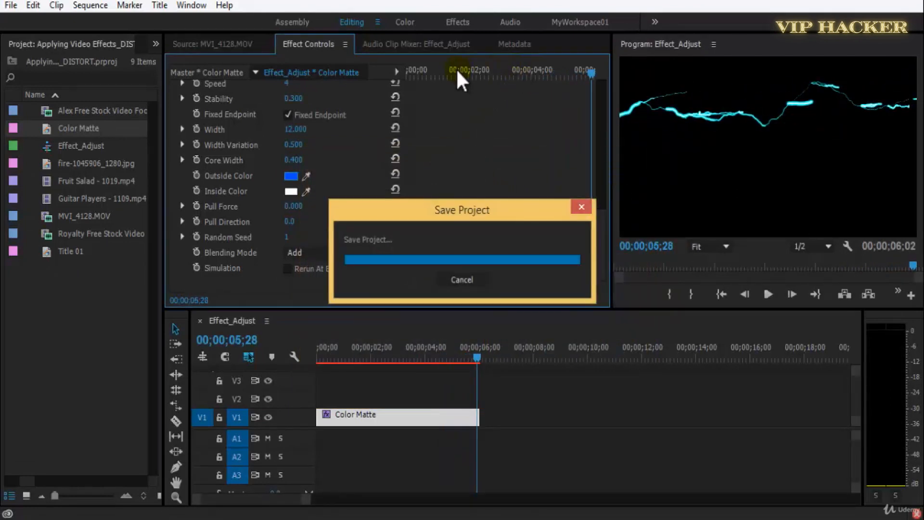
Try the lightning's Pull Force at 114.000 and 96.000, previewing the sequence.
key(Home)
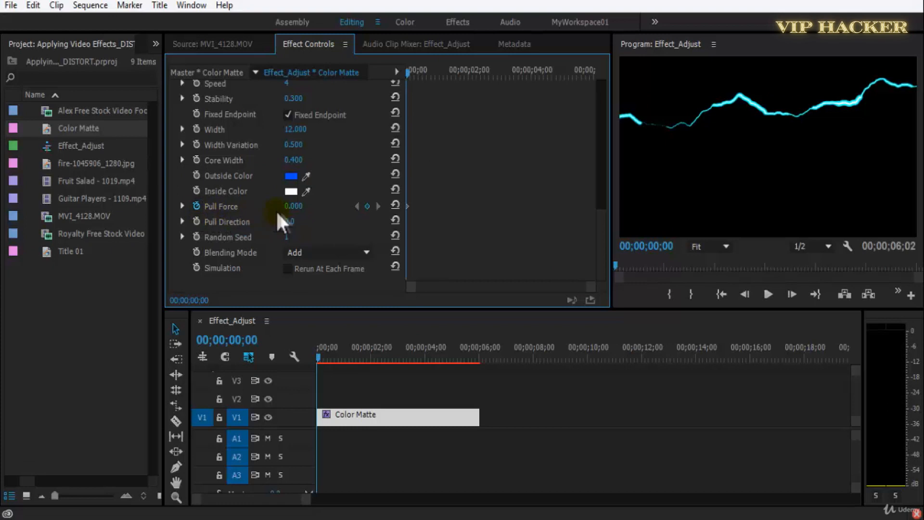
key(space)
mouse_move(290, 208)
mouse_down()
mouse_move(331, 206)
mouse_move(304, 207)
mouse_up()
key(space)
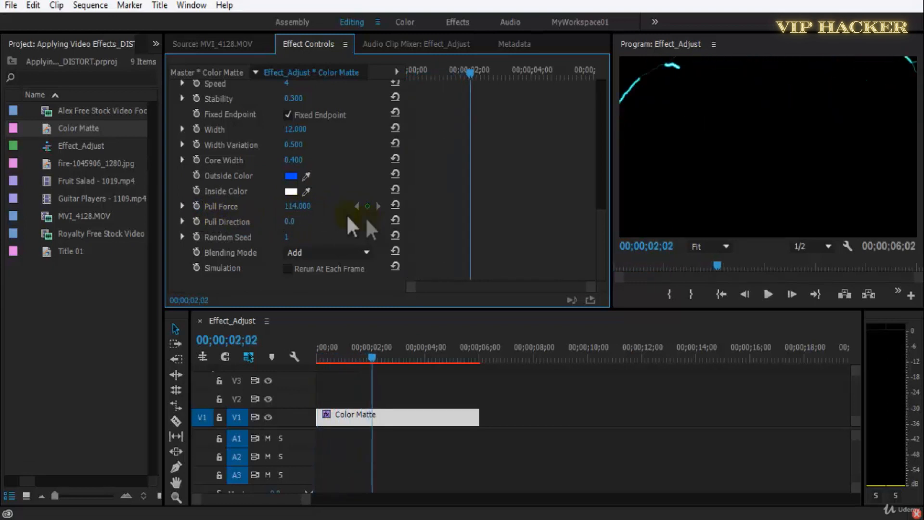
key(space)
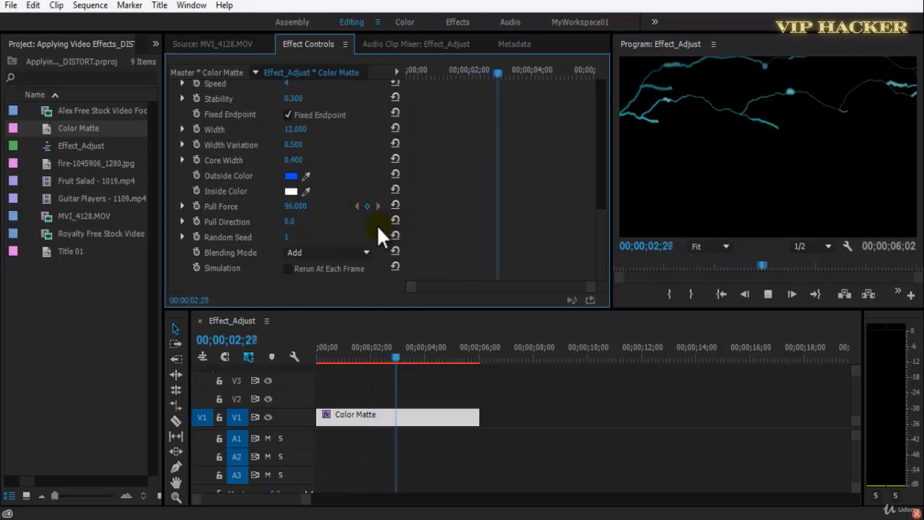
key(ctrl+s)
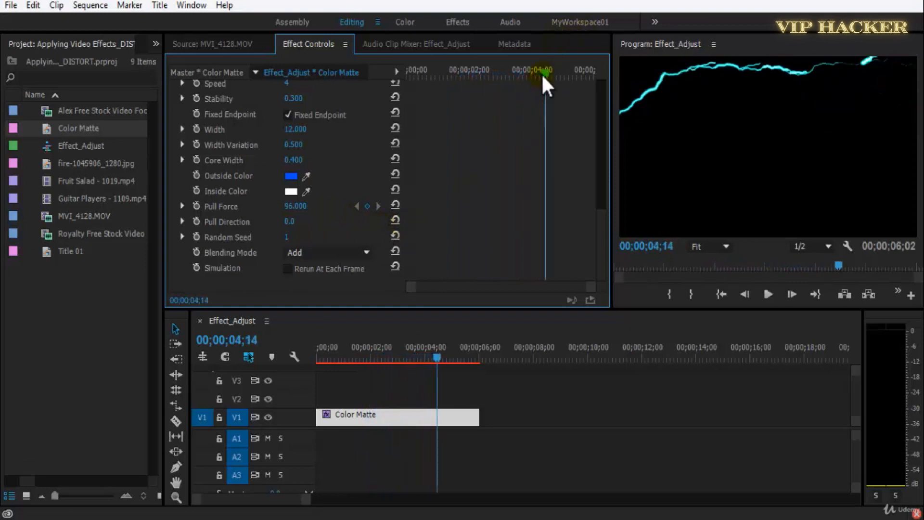
Preview the sequence from its start with the lightning's Pull Force at 0.000, and set the force to 1.000.
key(Home)
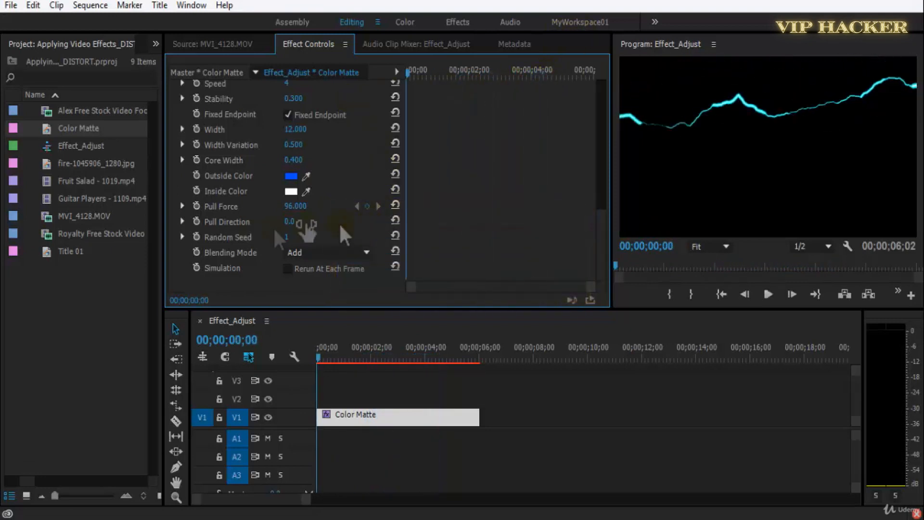
text(0)
key(Return)
key(space)
key(space)
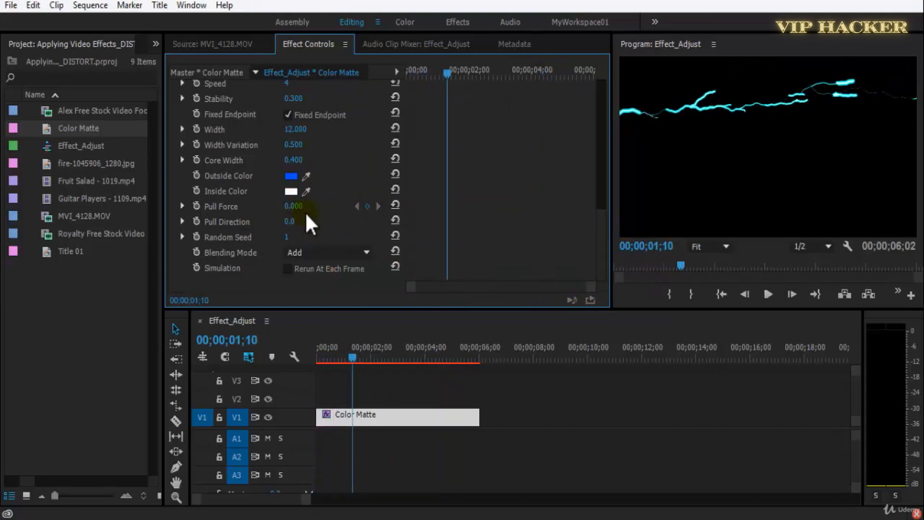
key(Return)
key(space)
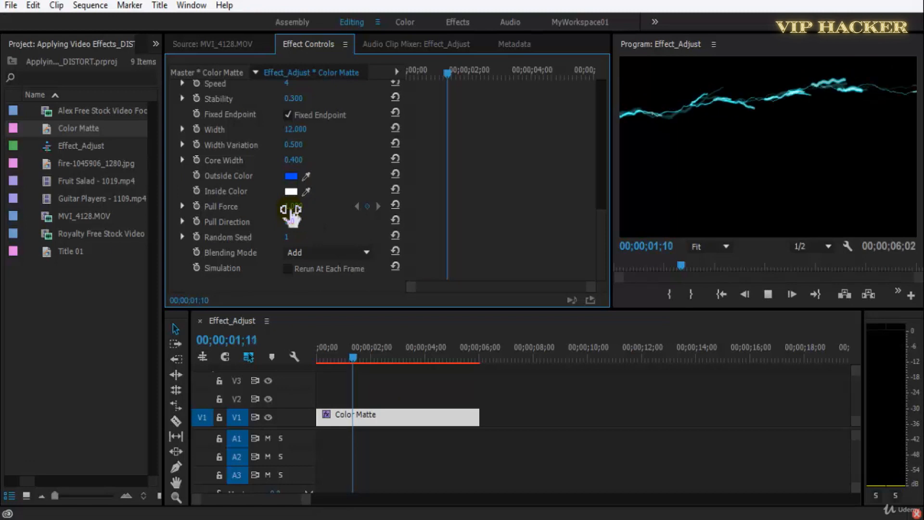
key(space)
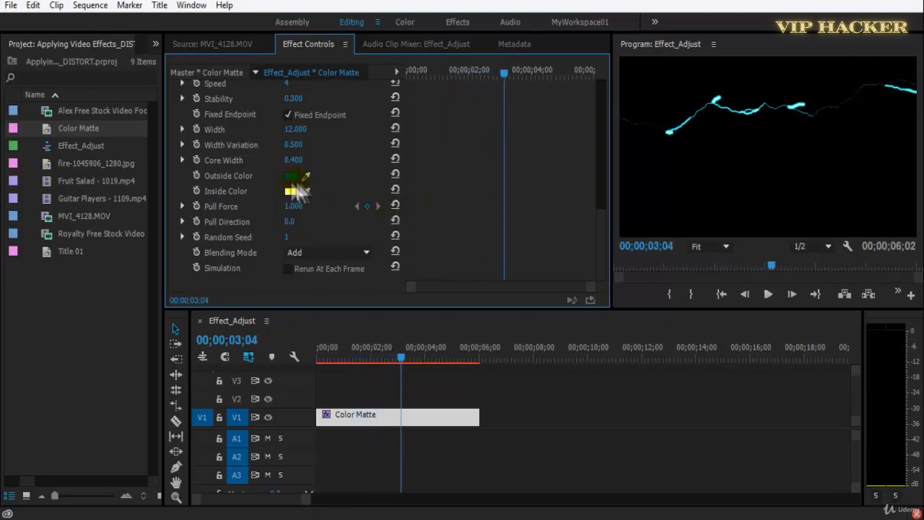
Set the lightning's Outside Color to the dark blue 090468 and preview the sequence.
click(290, 176)
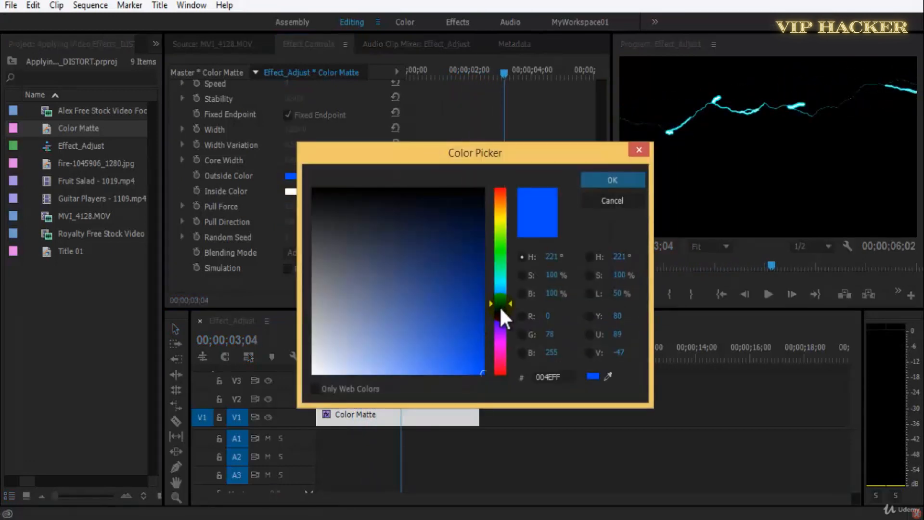
click(595, 182)
key(space)
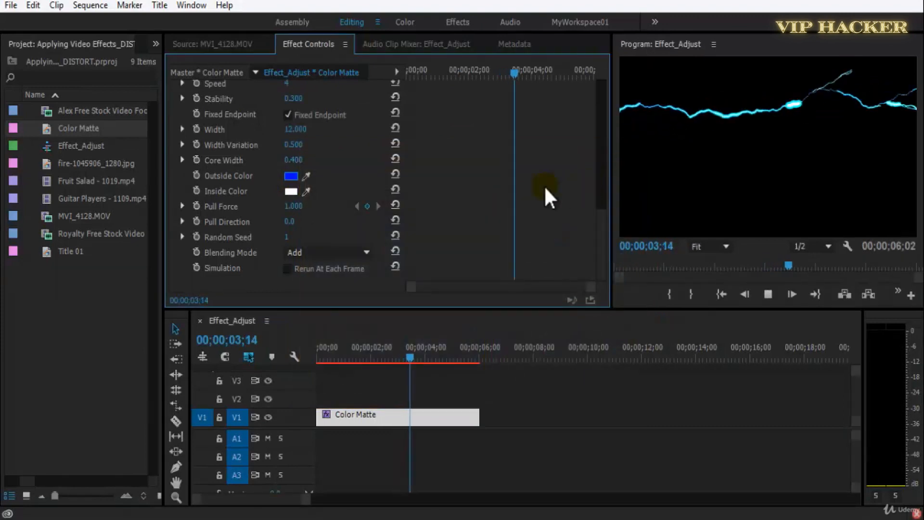
click(292, 176)
click(500, 318)
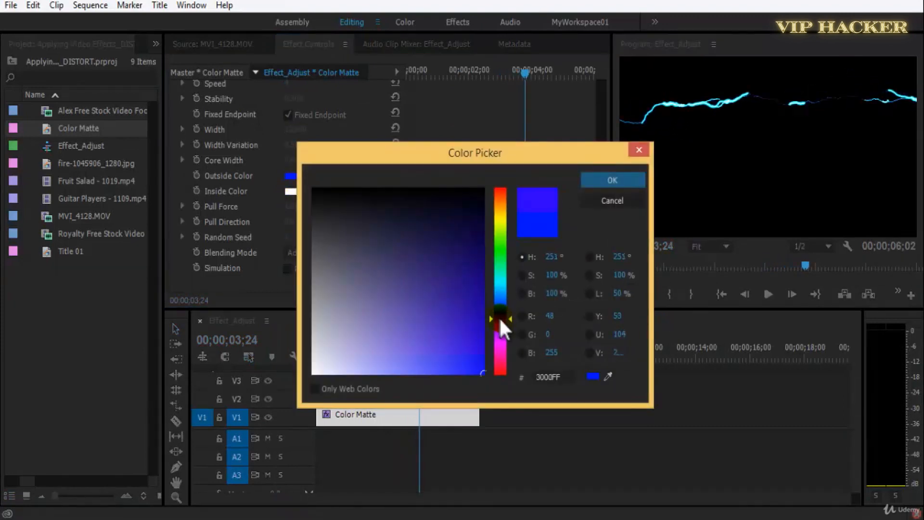
click(477, 264)
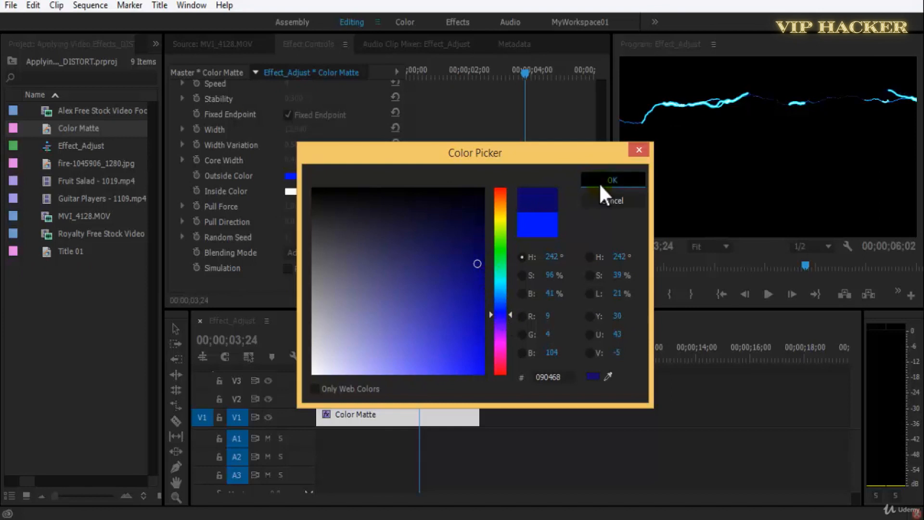
click(602, 182)
key(space)
Set the lightning's Pull Direction to 2x15.0° and Random Seed to 34, previewing the sequence.
key(space)
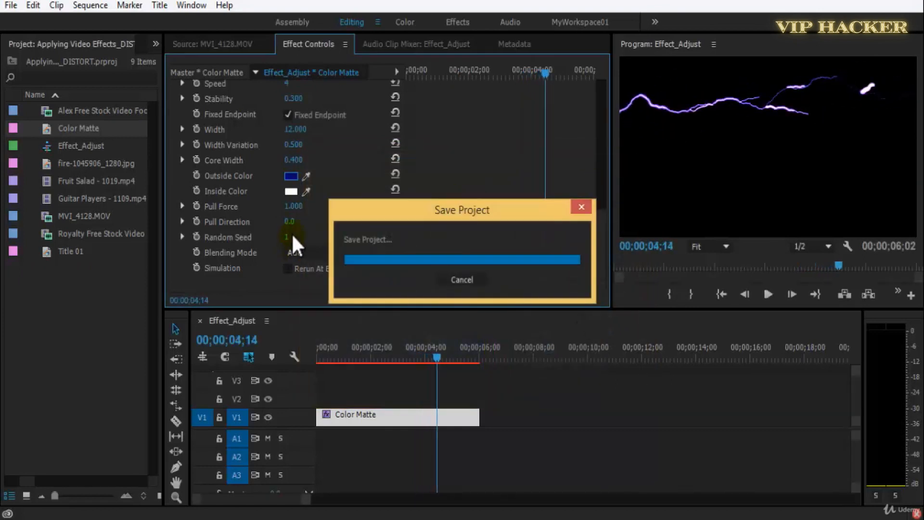
drag(289, 222, 737, 223)
key(space)
key(space)
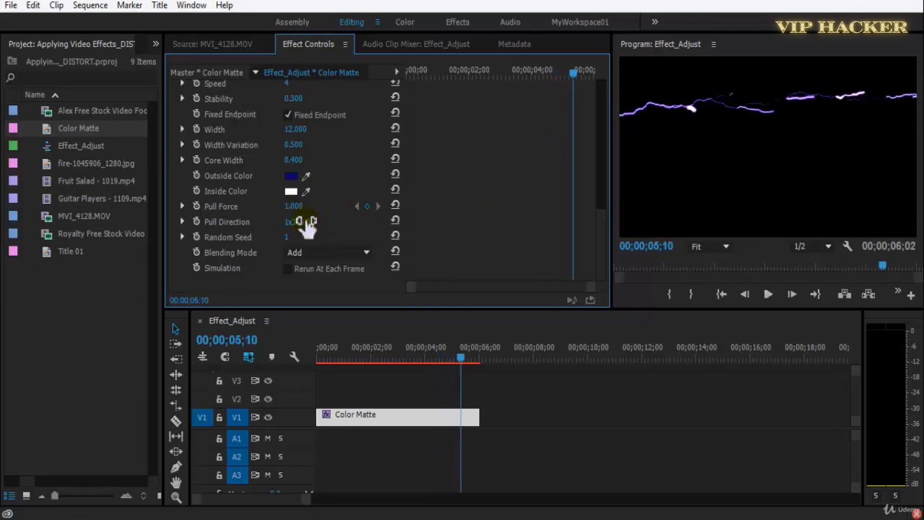
drag(287, 239, 304, 239)
key(space)
key(space)
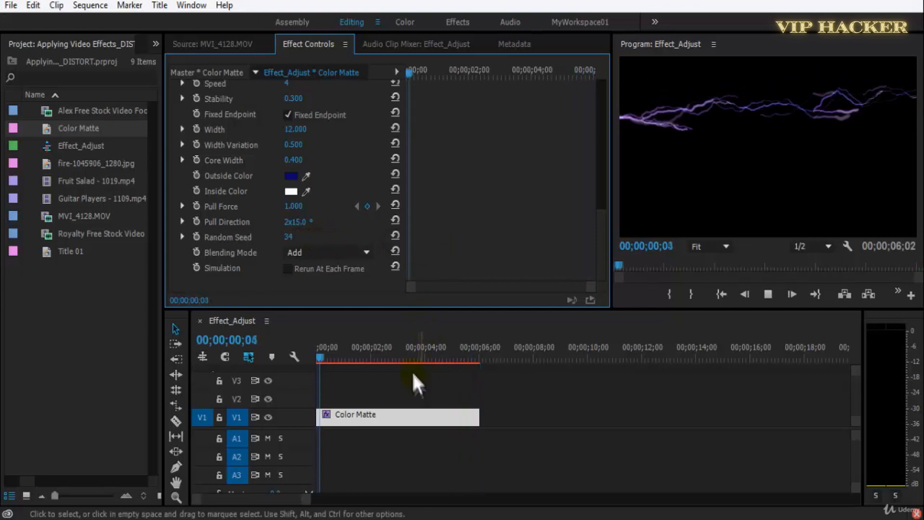
key(space)
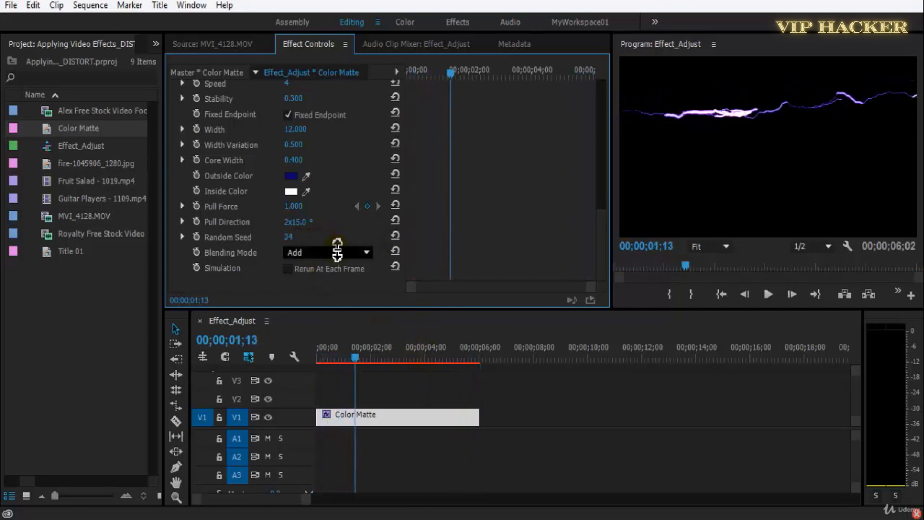
Try the lightning's other Blending Mode options, including Normal, and set the mode to Screen.
scroll(337, 249, down, 1)
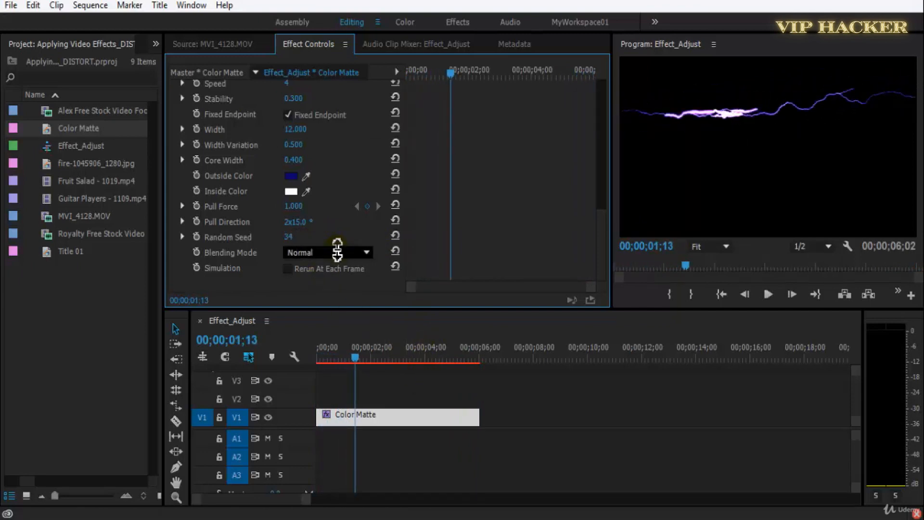
key(space)
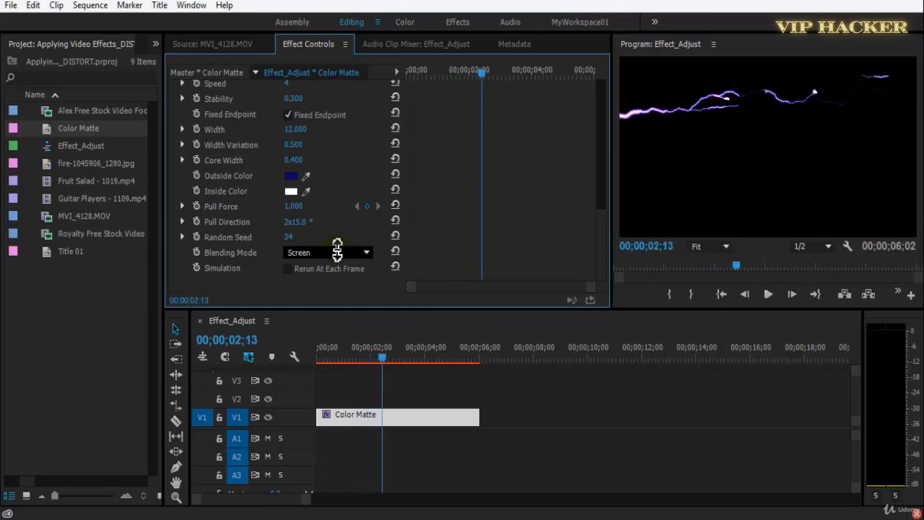
click(336, 253)
click(333, 284)
click(335, 254)
click(333, 301)
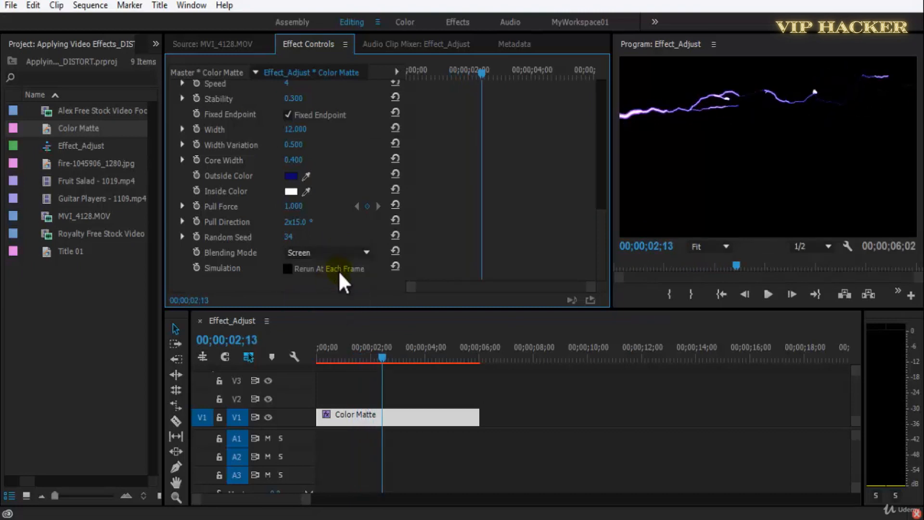
Toggle the lightning's Rerun At Each Frame on and back off, save the project, and preview the sequence from the start.
click(338, 273)
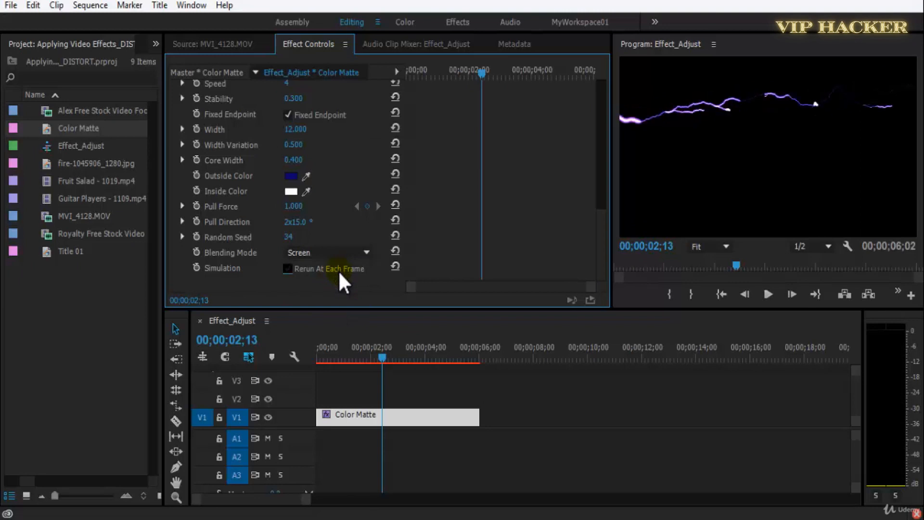
click(328, 270)
drag(339, 357, 291, 365)
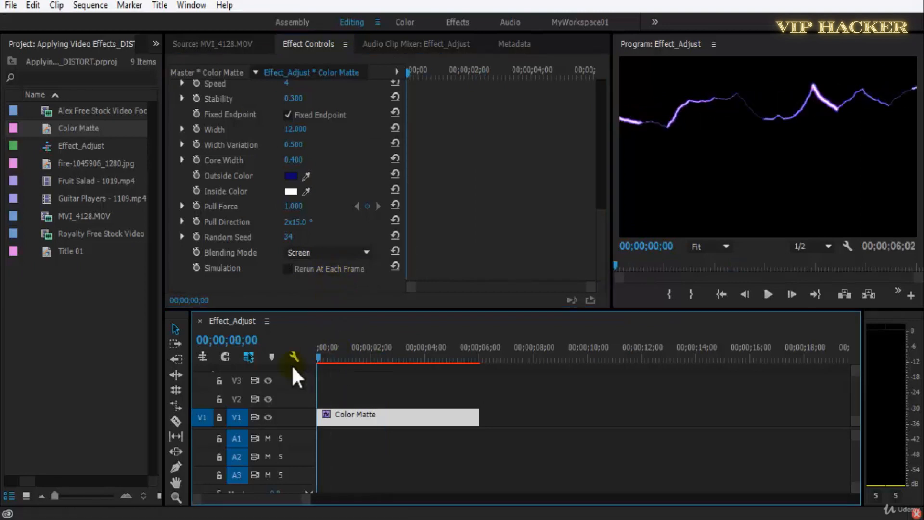
key(ctrl+s)
key(space)
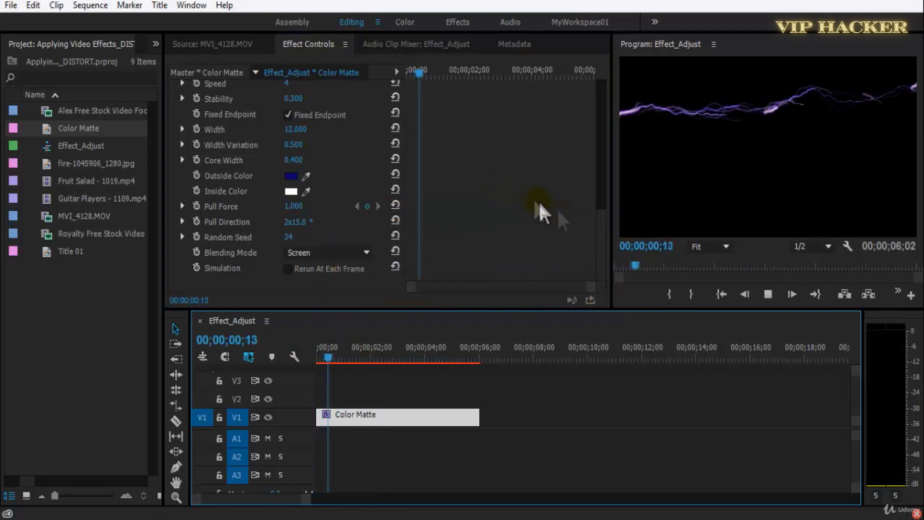
key(space)
drag(599, 238, 598, 126)
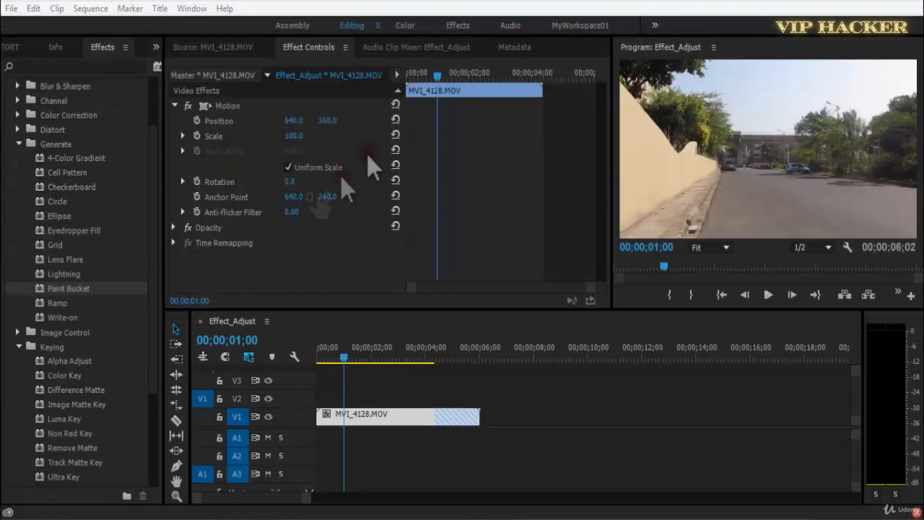
Apply the Paint Bucket effect to the MVI_4128.MOV clip and try its horizontal Fill Point at 885.0 in a preview.
drag(87, 289, 251, 263)
drag(602, 187, 605, 236)
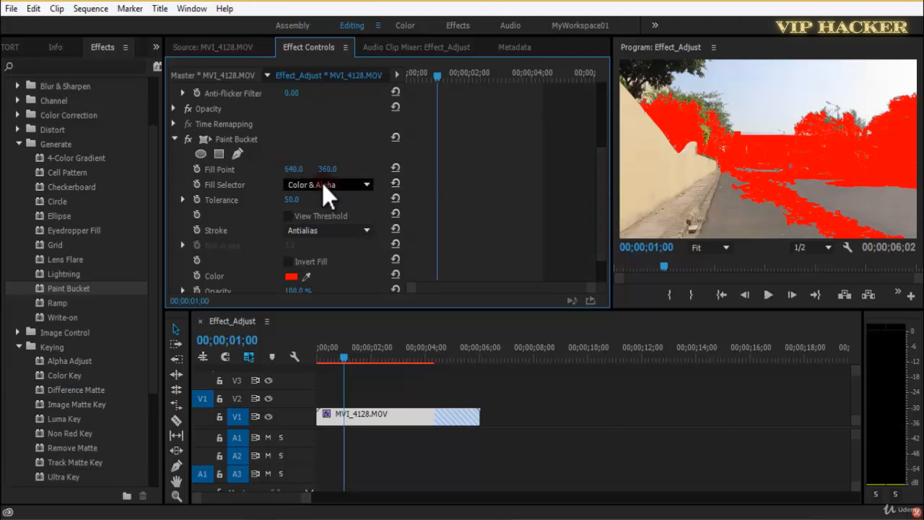
drag(295, 170, 458, 159)
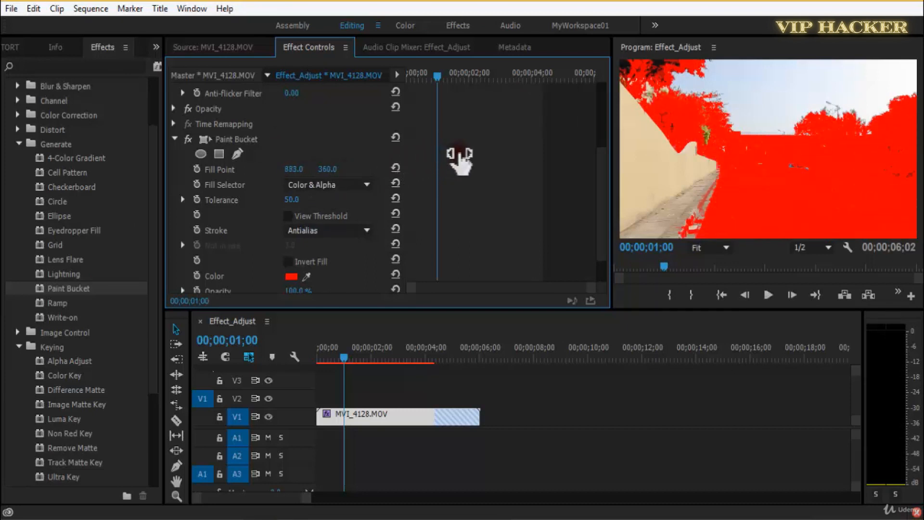
key(space)
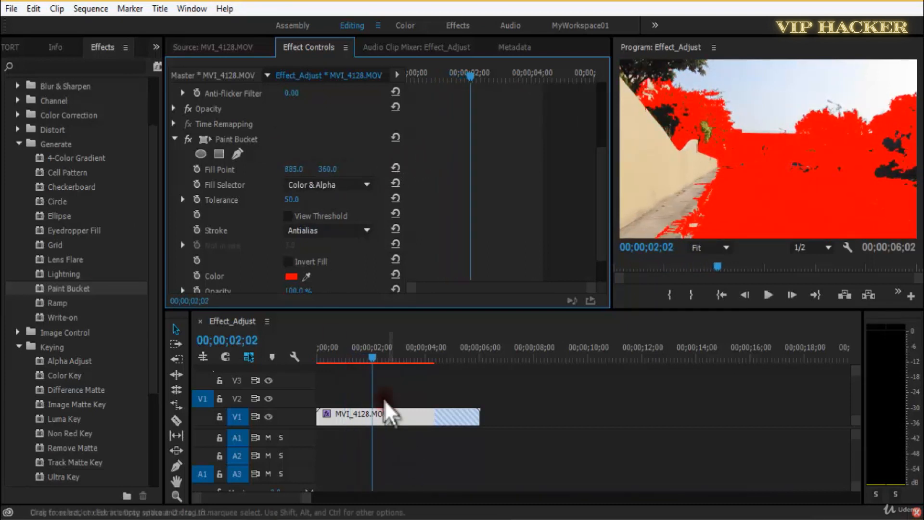
Try Paint Bucket's Fill Selector options Straight Color, Transparency, Opacity and Alpha Channel, and return it to Color & Alpha.
click(347, 185)
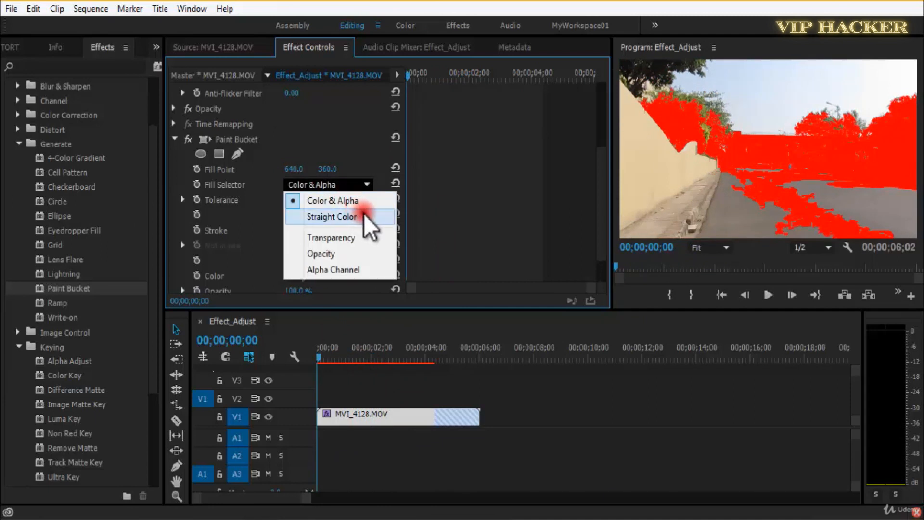
click(369, 220)
click(349, 185)
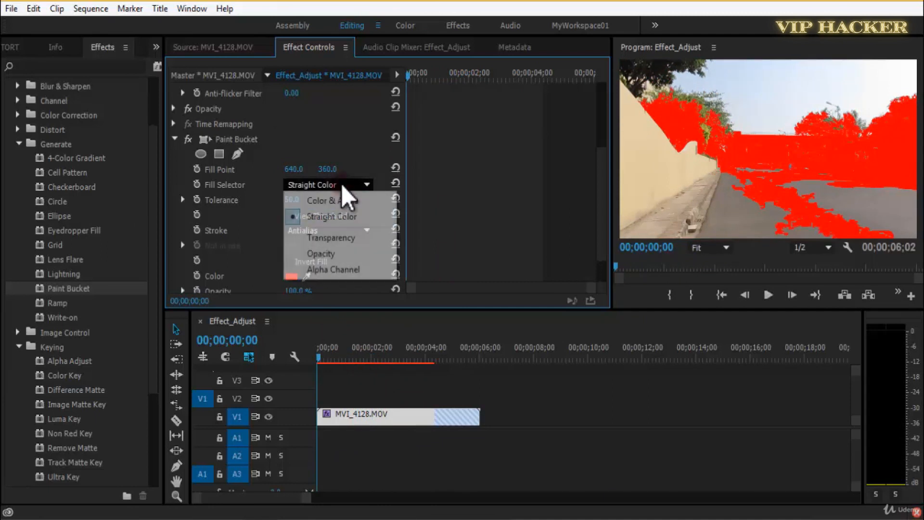
click(332, 237)
click(345, 184)
click(332, 253)
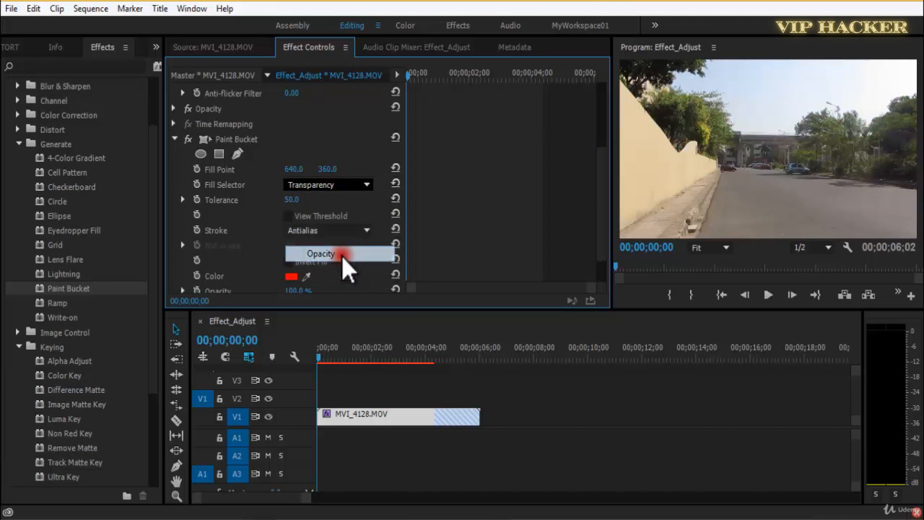
click(350, 186)
click(351, 270)
click(369, 186)
click(357, 218)
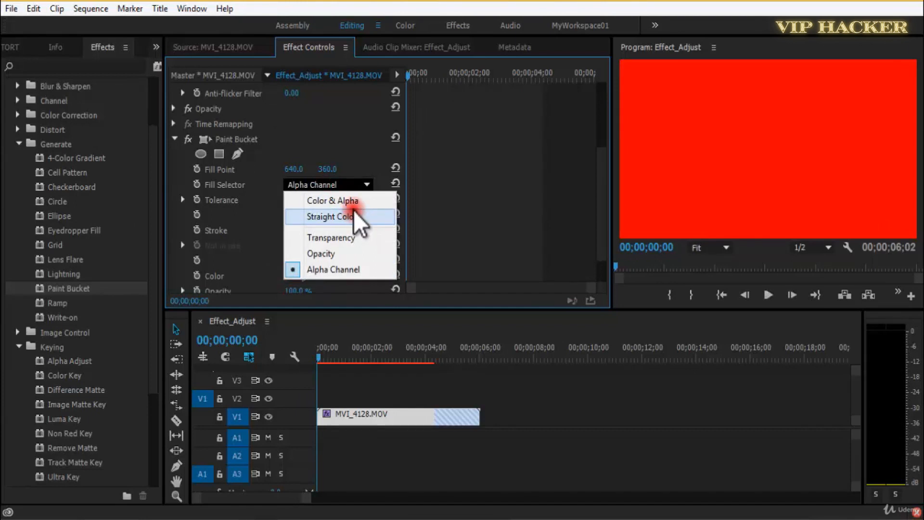
click(354, 187)
click(354, 216)
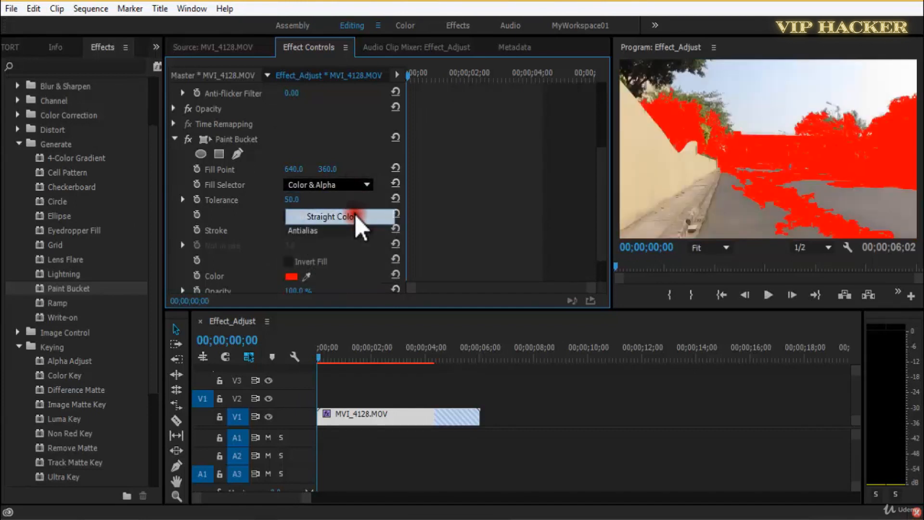
click(356, 186)
click(357, 201)
Set Paint Bucket's horizontal Fill Point to 686.0 with a short preview, and turn on Invert Fill.
mouse_move(284, 171)
mouse_down()
mouse_move(330, 181)
mouse_move(294, 176)
mouse_move(301, 173)
mouse_up()
key(space)
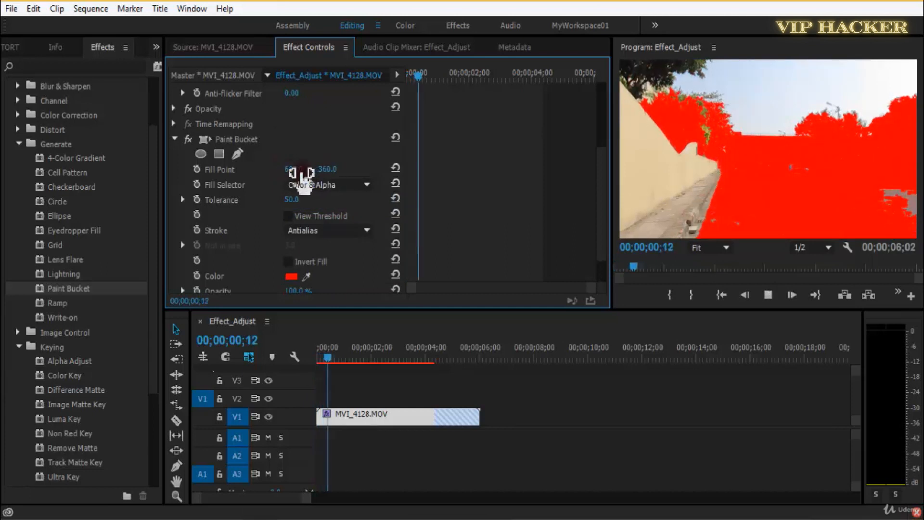
key(space)
click(295, 264)
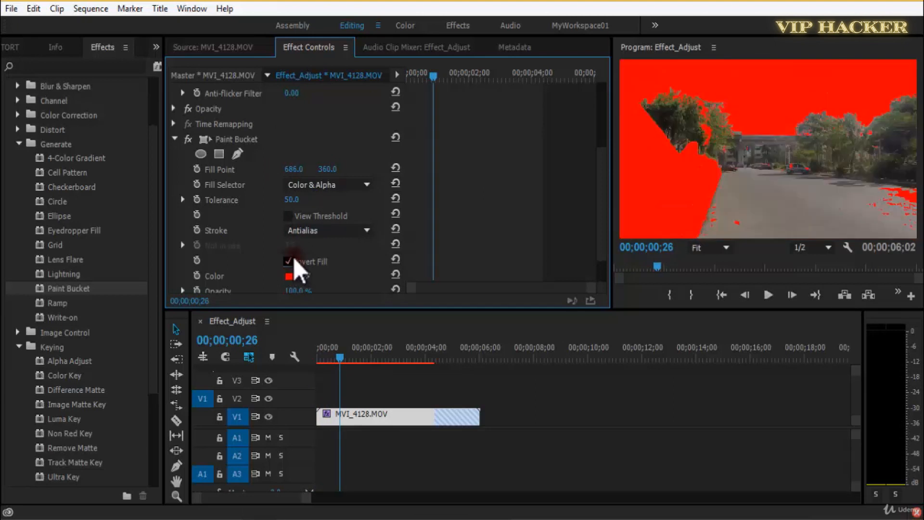
Change the Paint Bucket color to light blue and set Tolerance to 98.0, leaving View Threshold off.
click(291, 277)
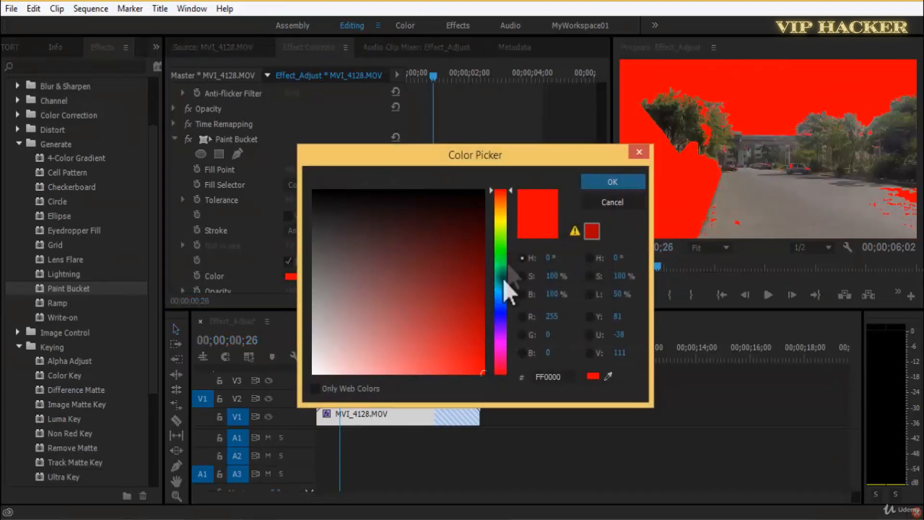
click(503, 291)
click(610, 184)
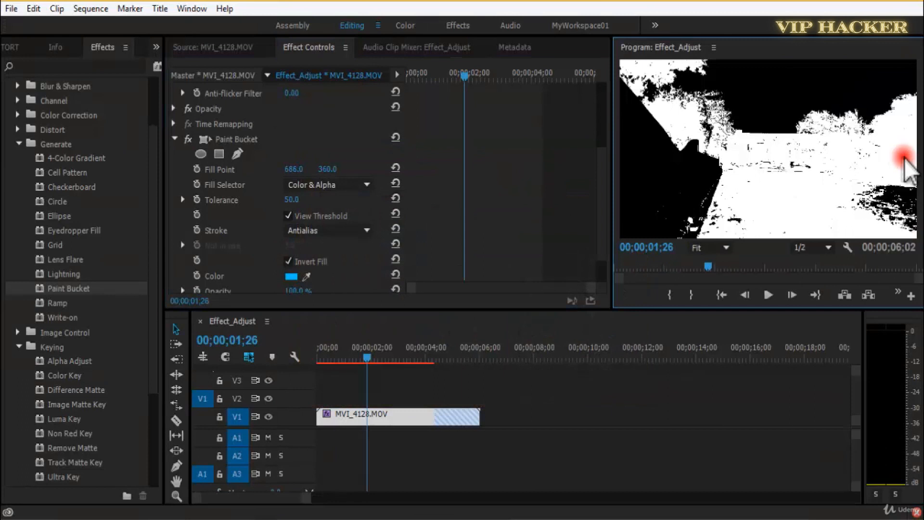
click(288, 216)
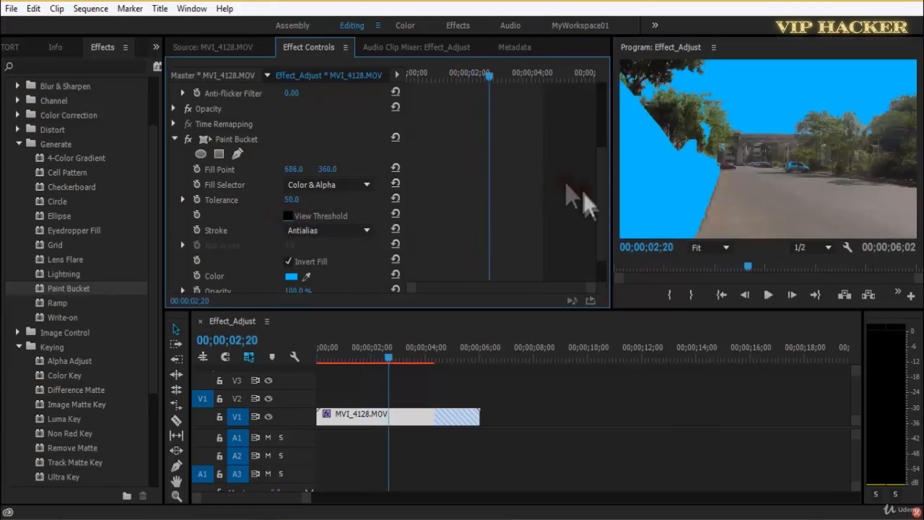
drag(292, 200, 355, 198)
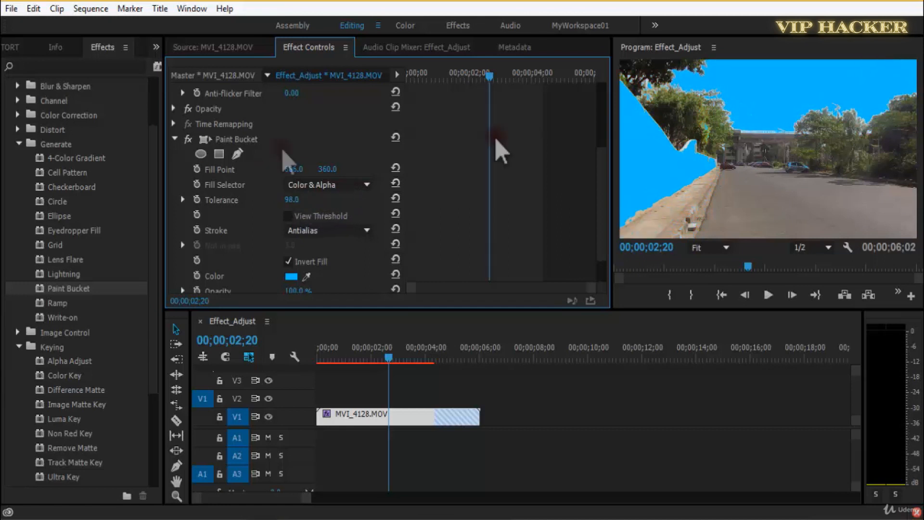
Add a rectangular mask to Paint Bucket, move it to the frame's upper-left corner, and pull its right corners toward the road.
click(219, 154)
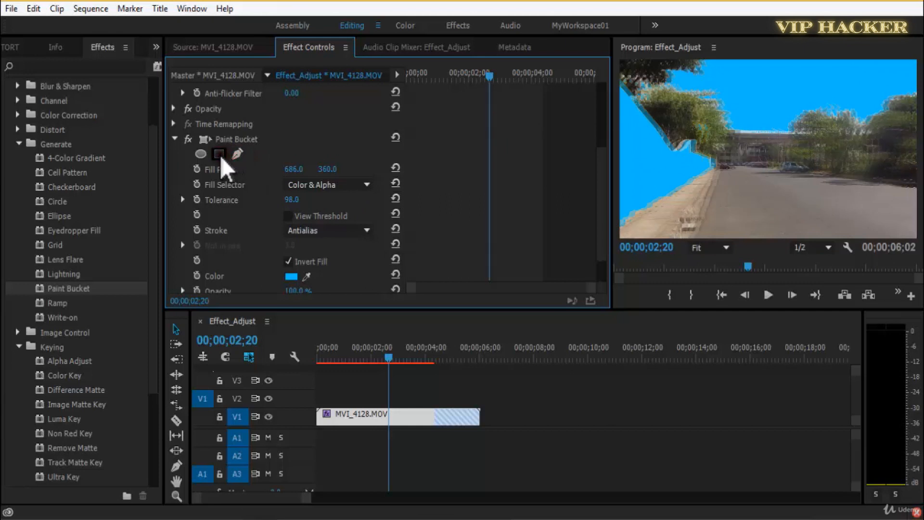
drag(764, 149, 650, 99)
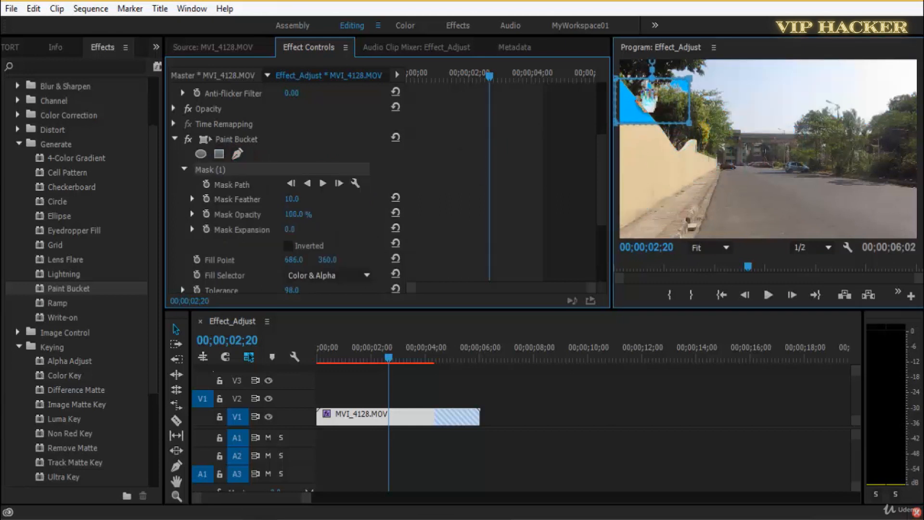
drag(689, 124, 732, 236)
drag(689, 78, 718, 132)
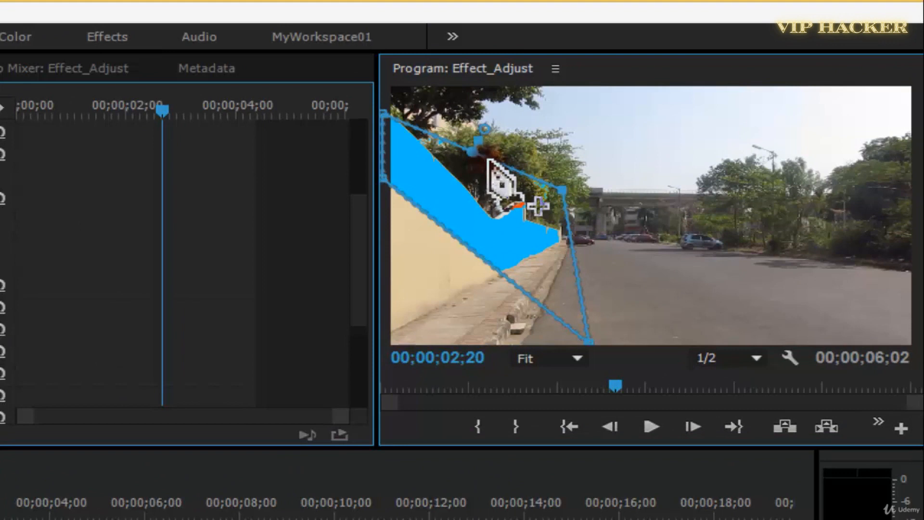
Reshape the mask with extra points so it follows the tree line and covers the wall and the road to the frame edges.
click(503, 164)
drag(506, 155, 442, 68)
drag(567, 208, 921, 198)
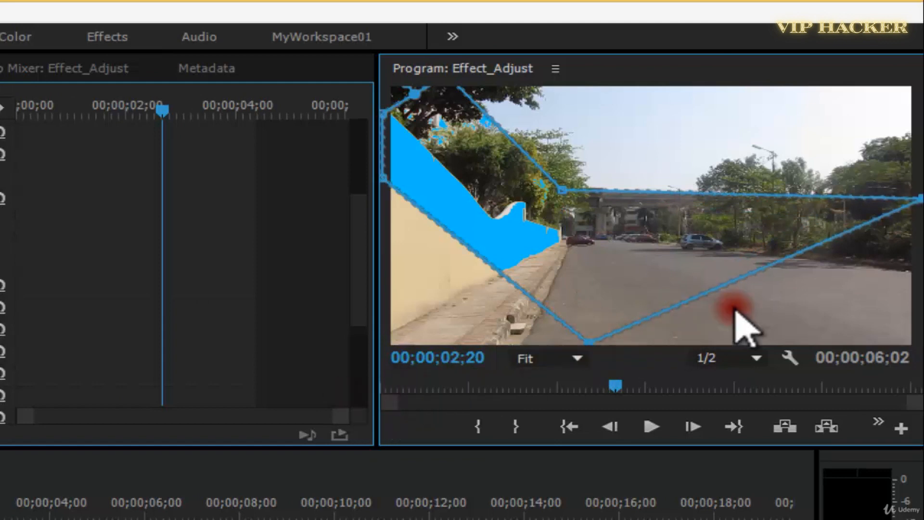
drag(724, 288, 921, 343)
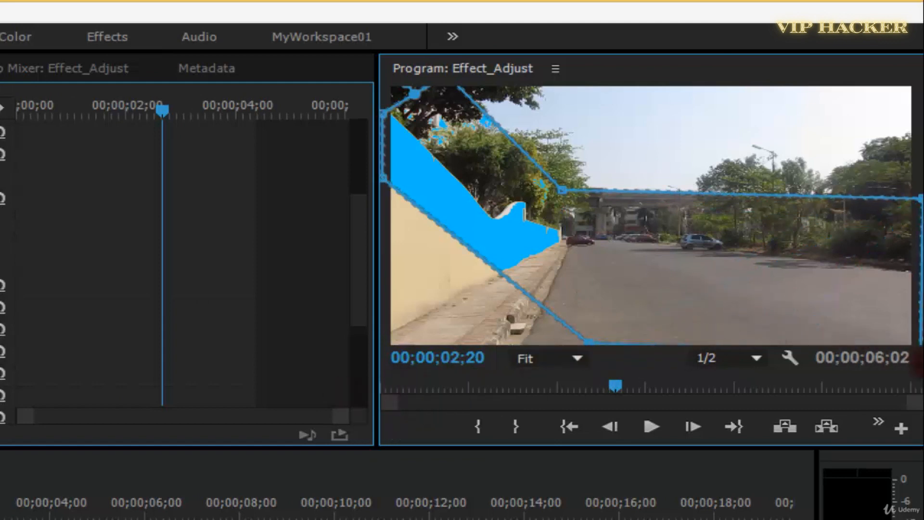
drag(497, 271, 388, 380)
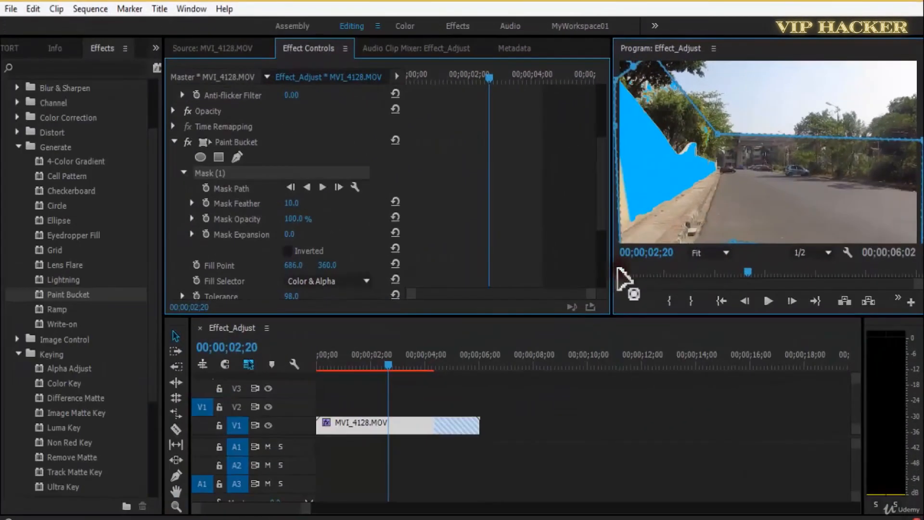
drag(620, 273, 605, 282)
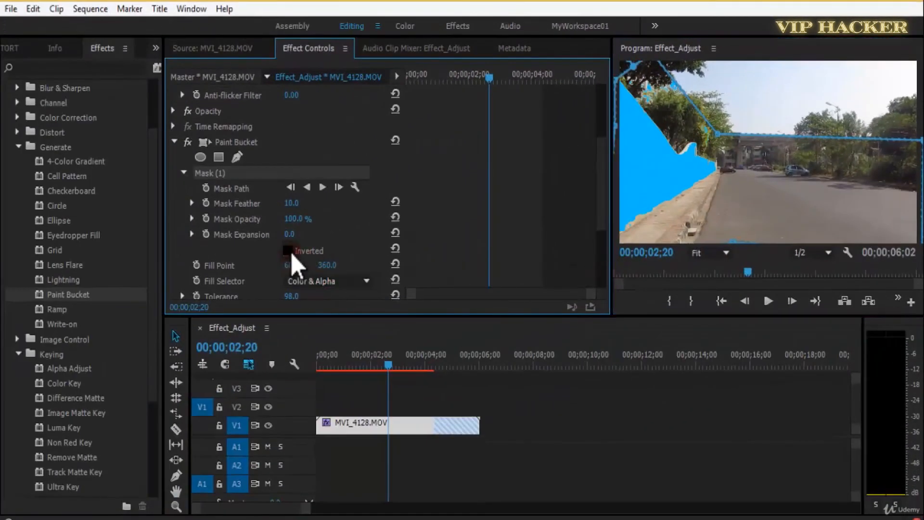
Invert the Paint Bucket mask and set its Mask Feather to 31.0.
click(288, 251)
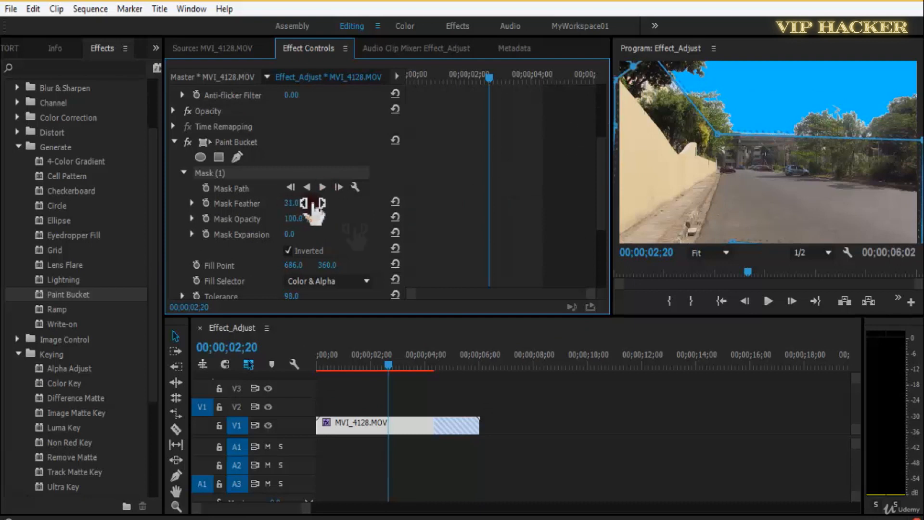
click(588, 385)
drag(387, 364, 258, 391)
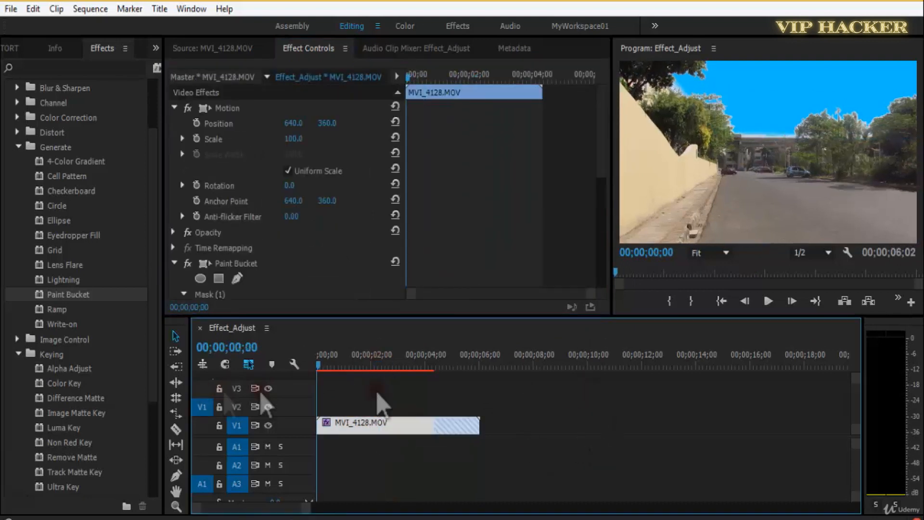
Save the project and preview the masked sky fill from the start of the sequence.
key(ctrl+s)
key(space)
drag(602, 155, 603, 202)
key(space)
scroll(603, 213, down, 2)
key(ctrl+s)
Set Paint Bucket's Stroke to Feather with a Feather Softness of 7.4, preview it, and save the project.
drag(603, 215, 603, 229)
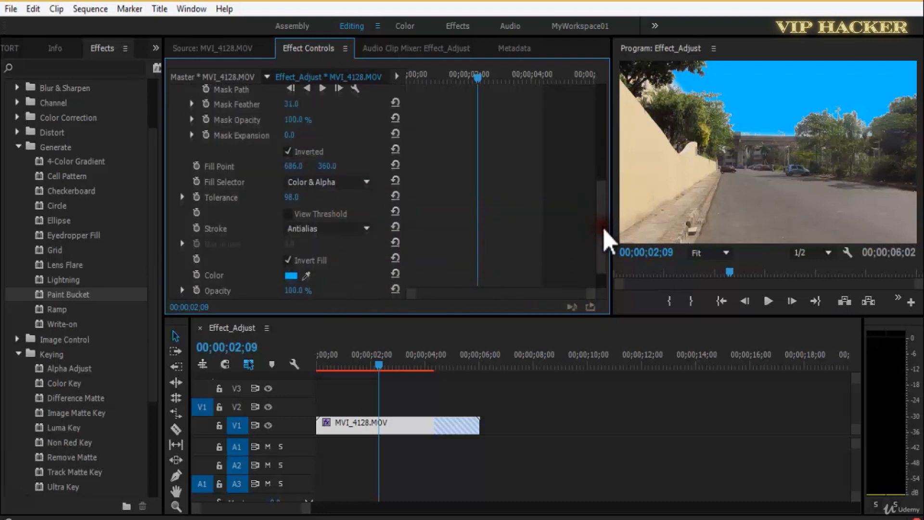
click(335, 233)
click(340, 259)
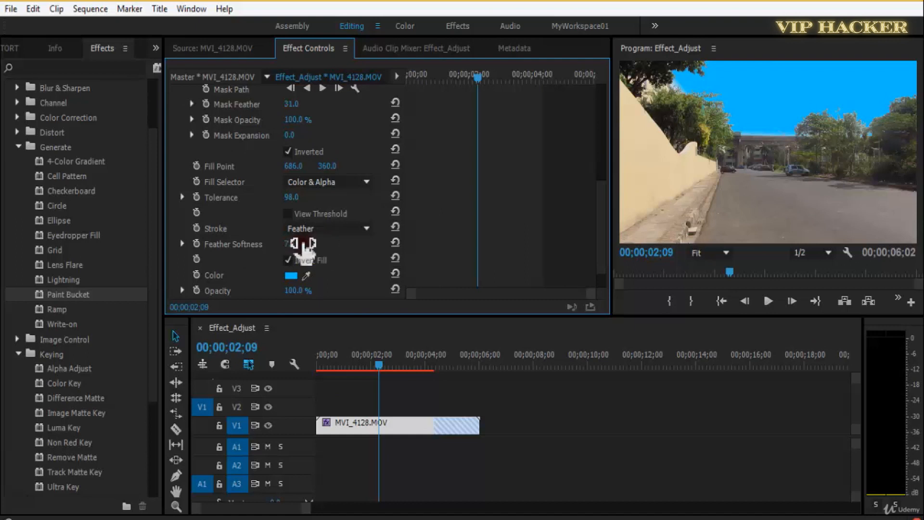
key(space)
key(space)
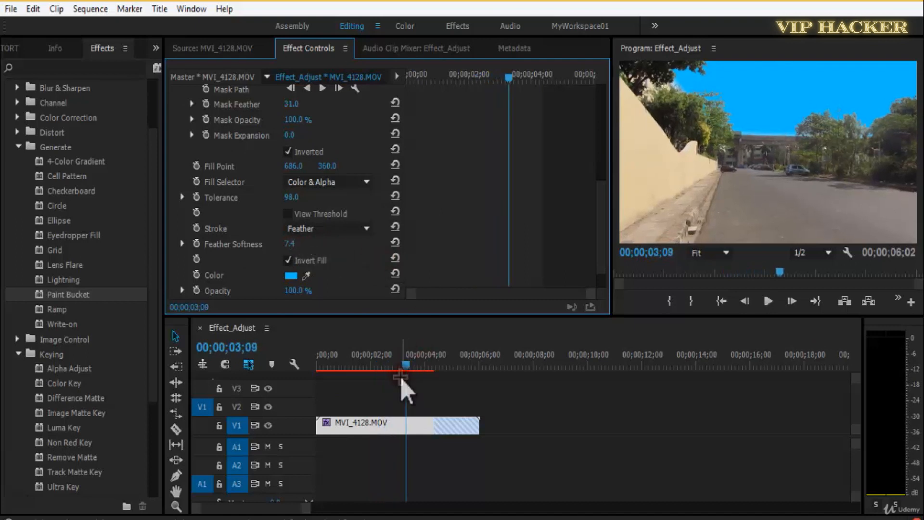
click(400, 377)
click(354, 426)
key(Home)
key(ctrl+s)
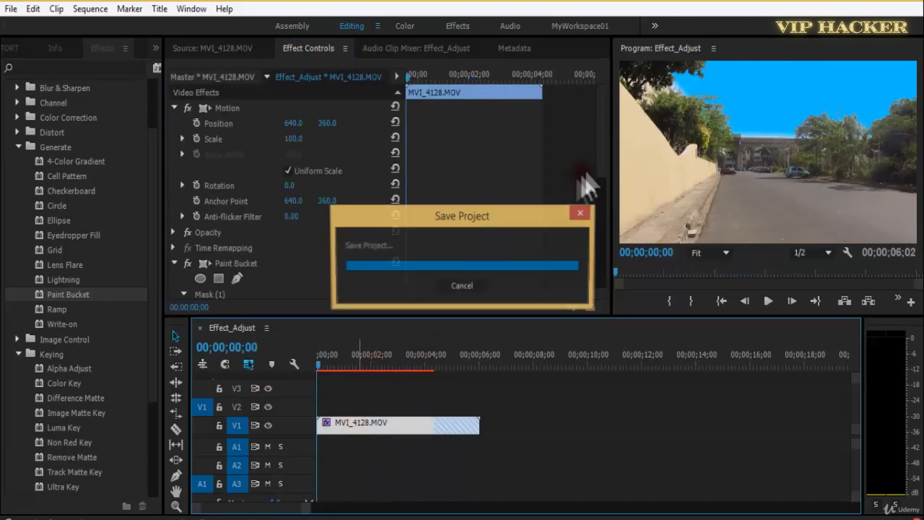
Try Paint Bucket blending modes such as Stencil Alpha and Soft Light, previewing Soft Light from the start.
scroll(593, 242, down, 5)
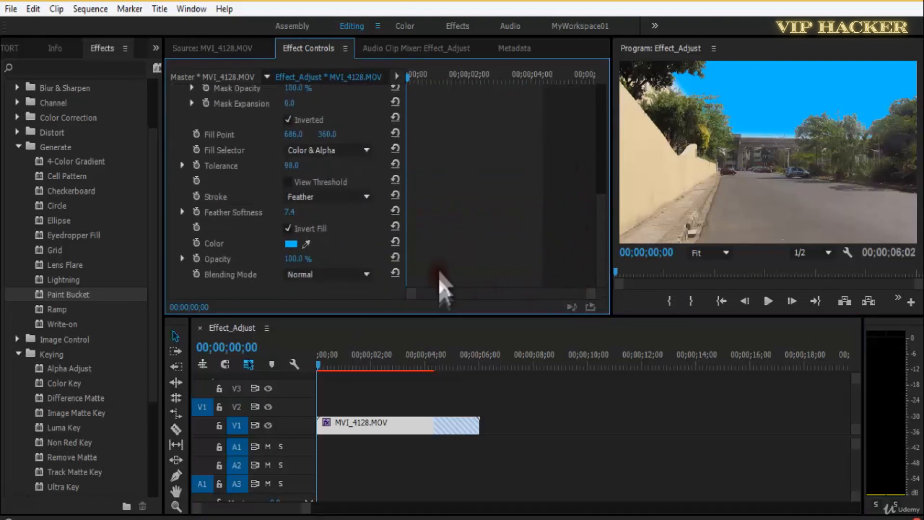
key(space)
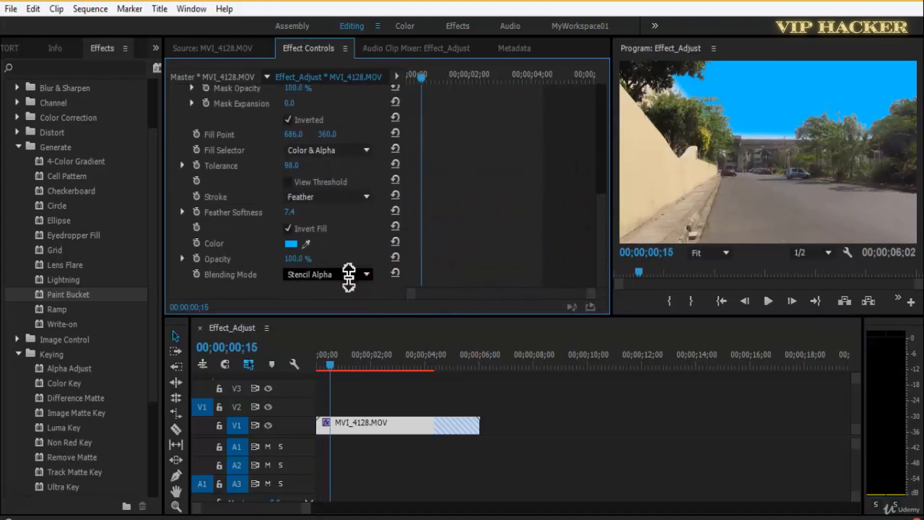
scroll(349, 274, down, 3)
scroll(349, 274, down, 1)
scroll(349, 274, down, 1)
key(space)
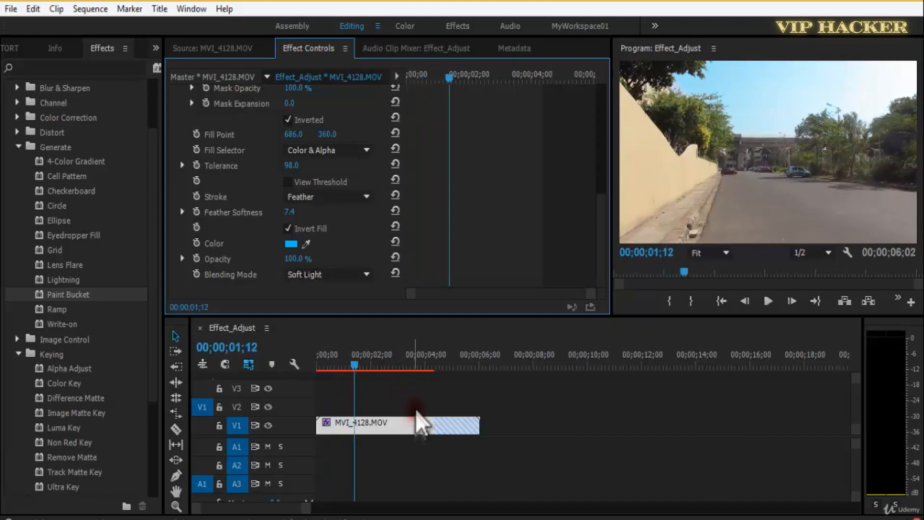
drag(348, 365, 307, 366)
key(space)
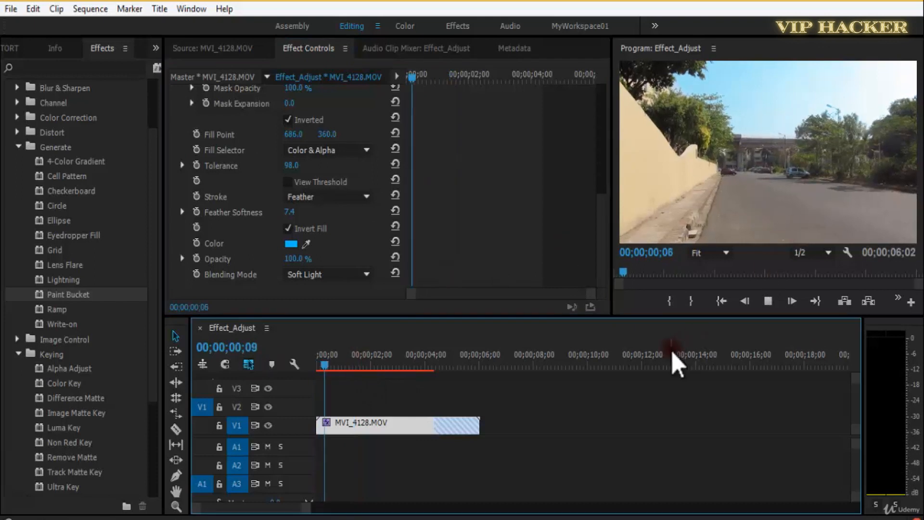
Set Paint Bucket's Blending Mode to Overlay and preview the sequence.
scroll(318, 276, down, 4)
scroll(318, 276, down, 12)
scroll(317, 276, down, 2)
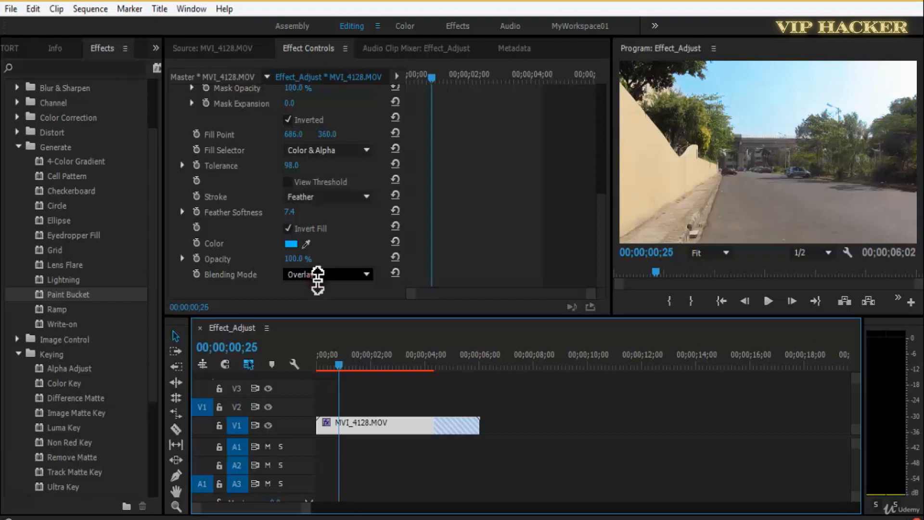
key(space)
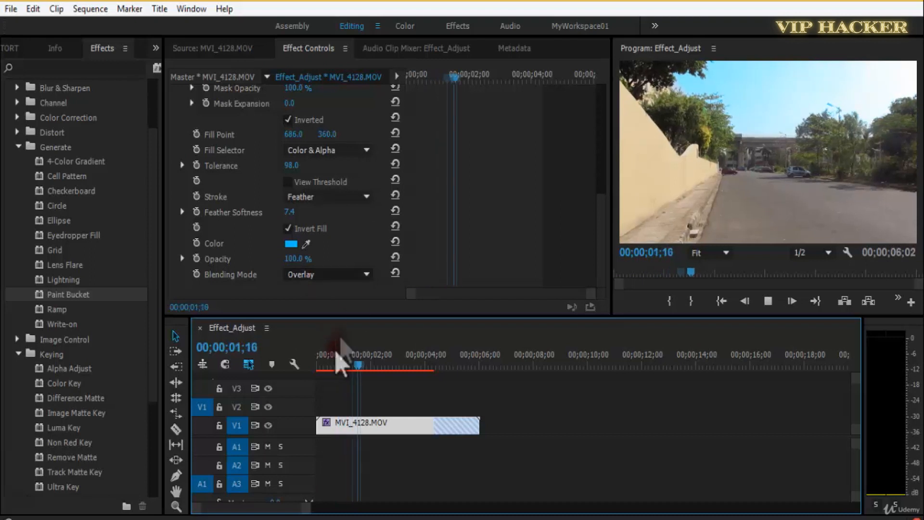
key(space)
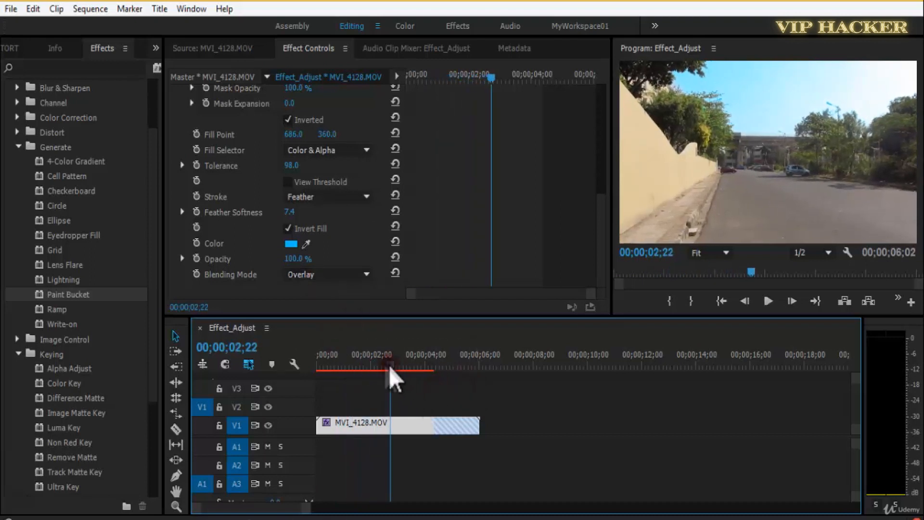
drag(390, 367, 346, 367)
Change the Paint Bucket fill color to orange-red.
click(292, 244)
drag(504, 305, 508, 234)
click(501, 216)
mouse_move(462, 330)
mouse_down()
mouse_move(472, 377)
mouse_move(475, 303)
mouse_up()
click(500, 212)
drag(499, 212, 499, 208)
mouse_move(476, 303)
mouse_down()
mouse_move(458, 305)
mouse_move(467, 355)
mouse_move(456, 362)
mouse_move(454, 348)
mouse_up()
click(610, 189)
Preview the recolored sky fill, return to the start of the sequence, and save the project.
key(space)
click(389, 367)
key(Home)
key(ctrl+s)
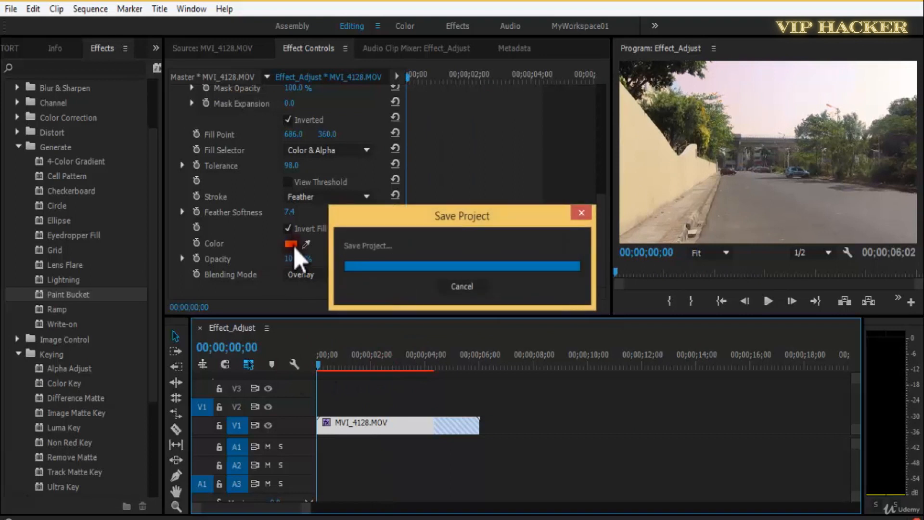
Try Paint Bucket's blending modes from Normal through Add to Color Burn, previewing the sky fill in motion.
click(317, 276)
click(439, 222)
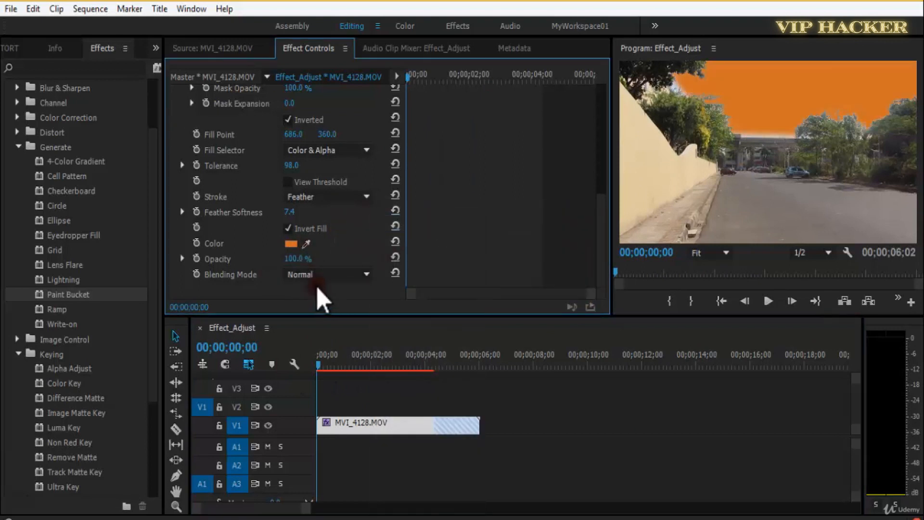
scroll(324, 270, down, 1)
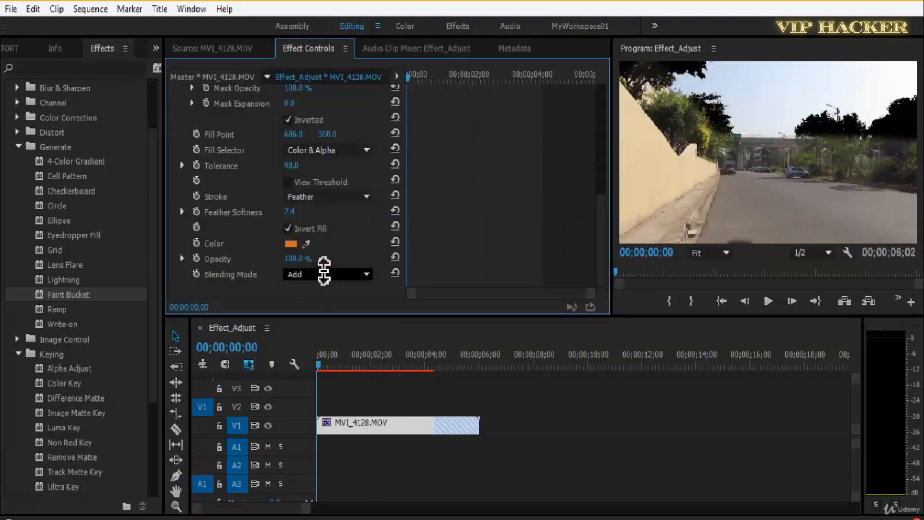
scroll(346, 276, down, 1)
scroll(346, 276, down, 3)
key(space)
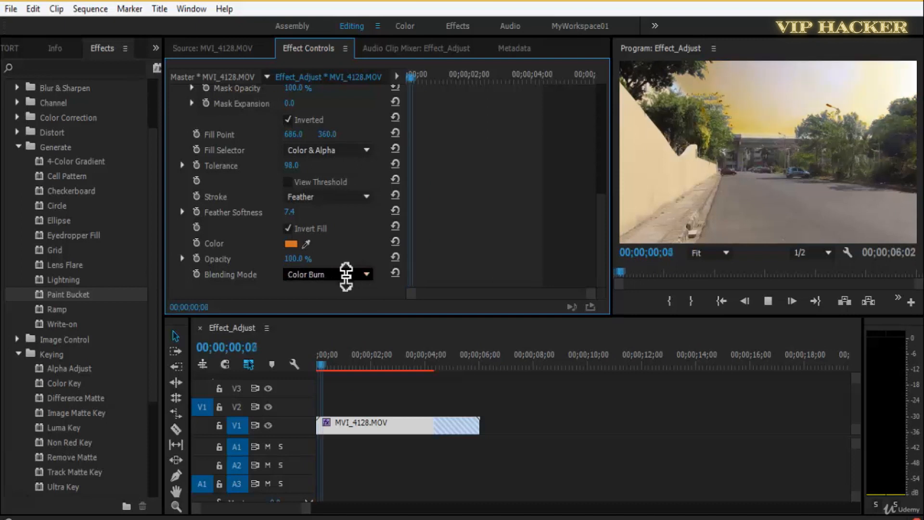
scroll(346, 274, down, 1)
key(space)
Try the Hue and Saturation blending modes on the Paint Bucket fill, playing a short stretch of the sequence.
scroll(346, 274, down, 2)
scroll(346, 275, down, 1)
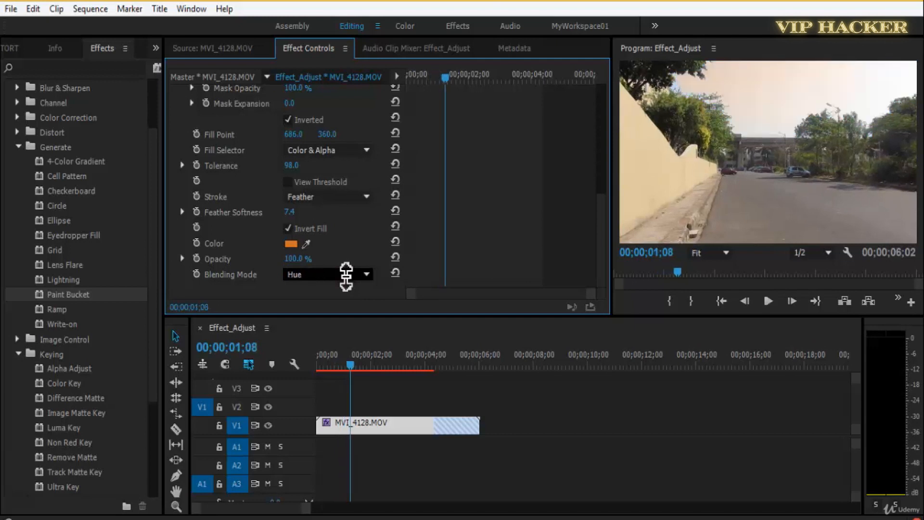
key(space)
key(space)
scroll(346, 274, down, 1)
Set Paint Bucket's Blending Mode to Lighten, preview the clip, and save the project.
click(347, 278)
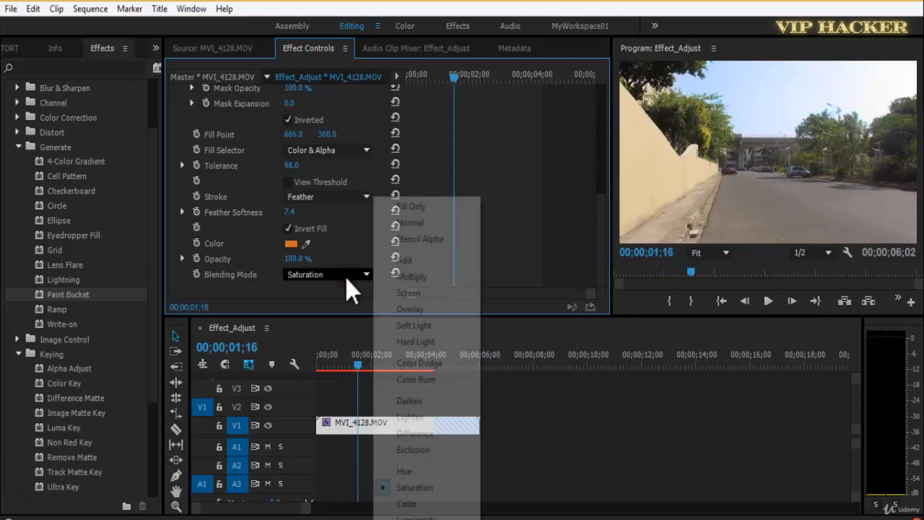
click(412, 417)
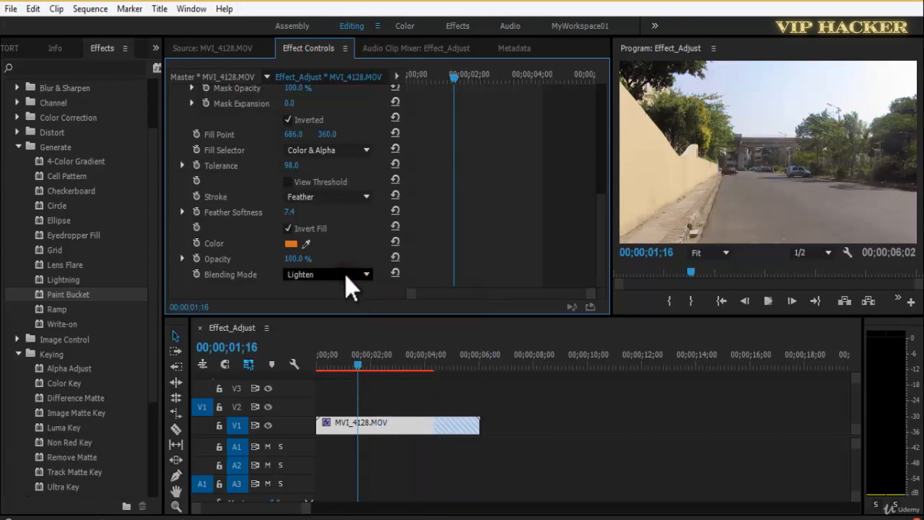
key(space)
key(space)
click(912, 431)
key(ctrl+s)
Set Paint Bucket's Feather Softness to 10.9 and compare the fill with Invert Fill off and on, leaving it on.
scroll(605, 222, up, 1)
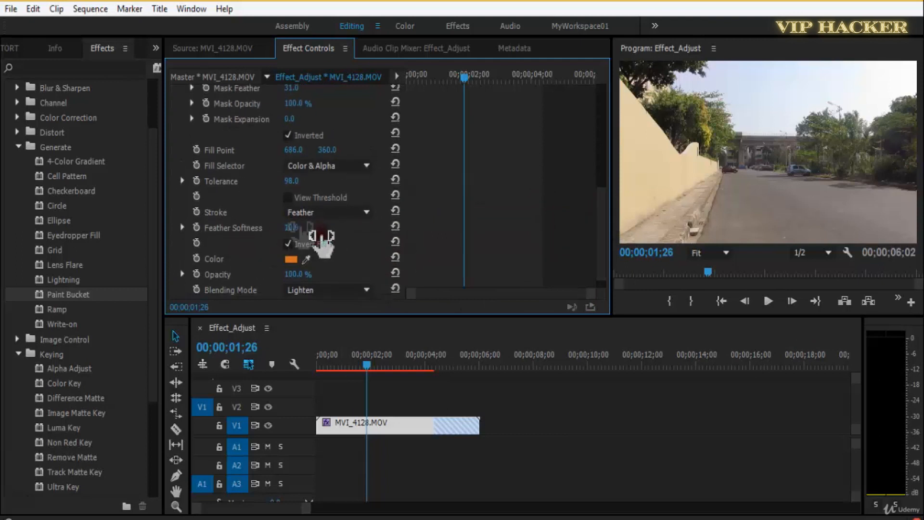
click(287, 245)
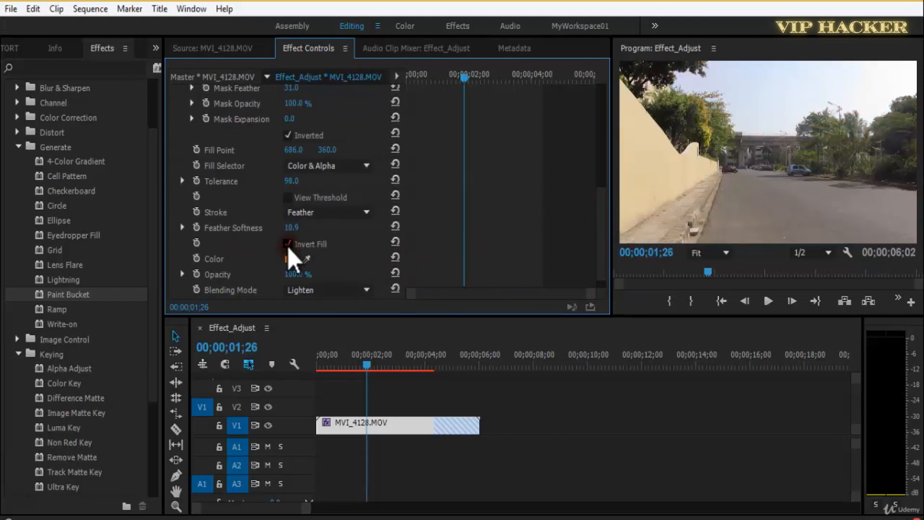
click(287, 244)
click(288, 244)
key(Home)
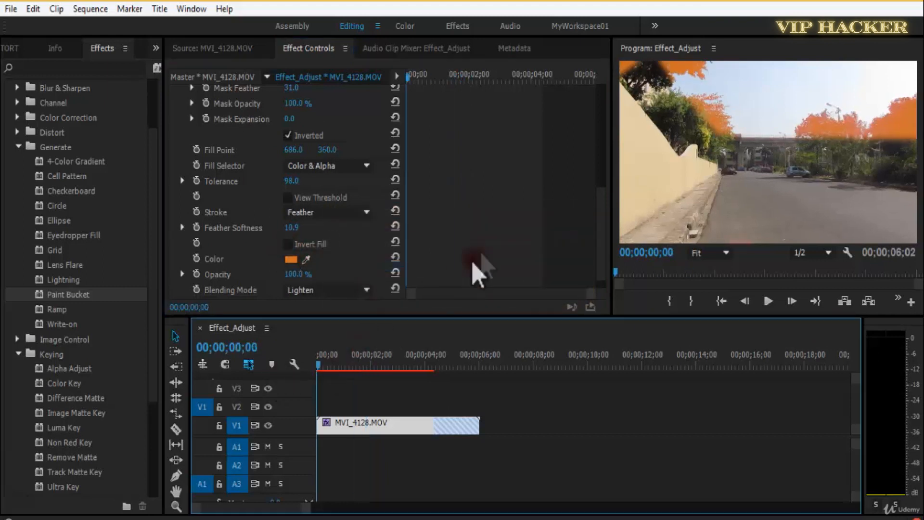
key(ctrl+s)
click(288, 244)
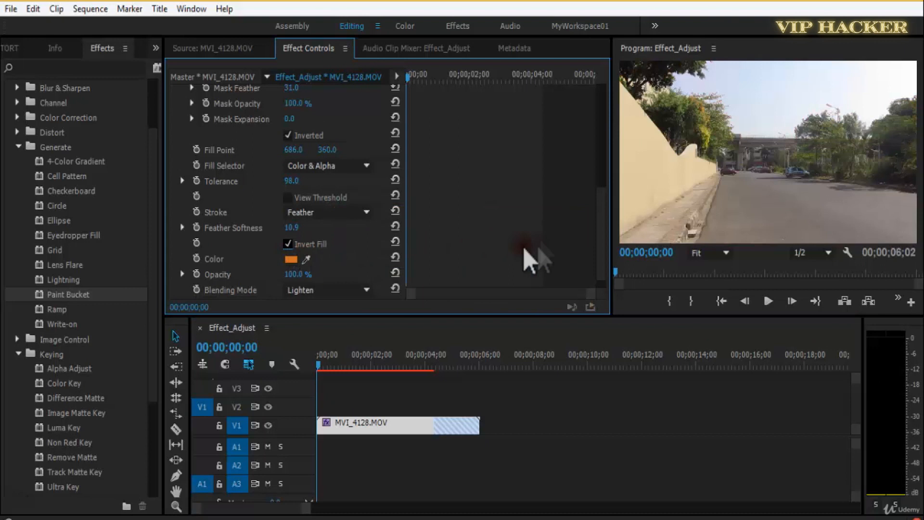
Set Paint Bucket's Blending Mode to Overlay, preview the tinted sky, and save the project.
scroll(607, 221, down, 1)
click(326, 274)
click(419, 223)
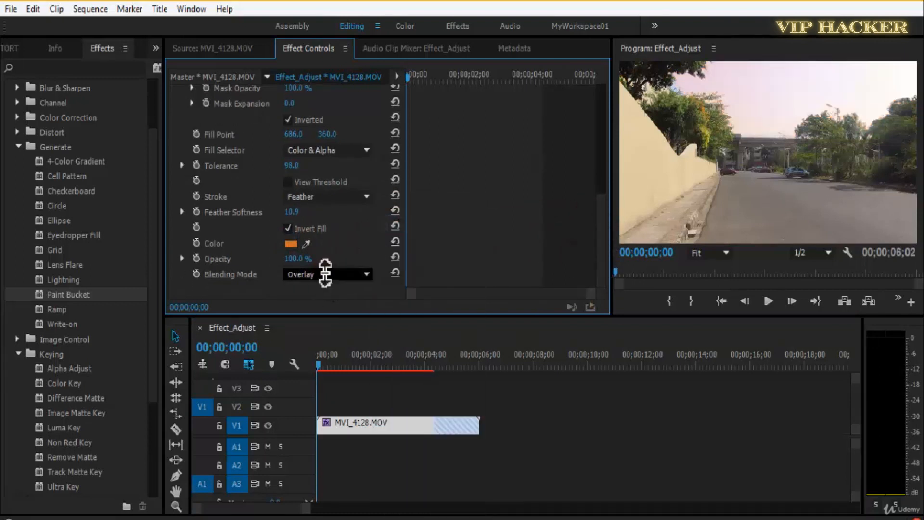
key(space)
key(ctrl+s)
Remove the Paint Bucket effect from MVI_4128.MOV and save the project.
scroll(608, 183, up, 5)
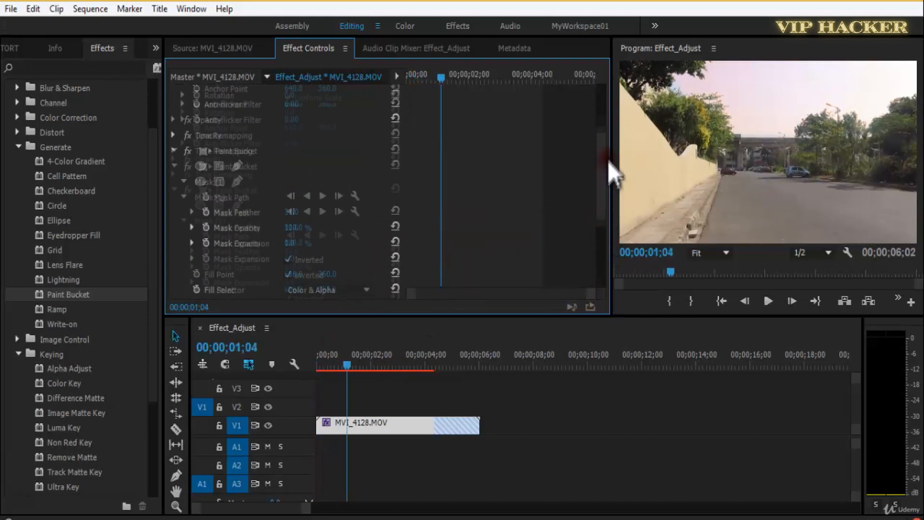
scroll(609, 202, down, 2)
key(space)
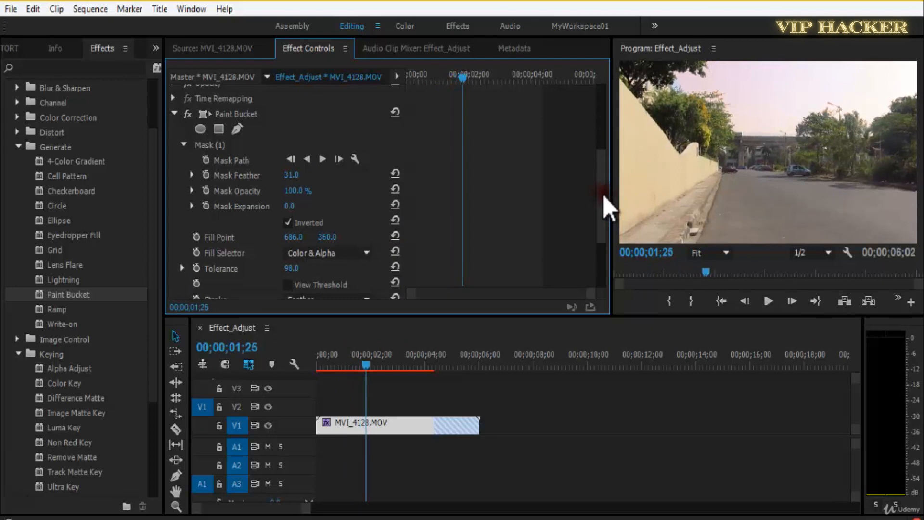
scroll(604, 181, up, 2)
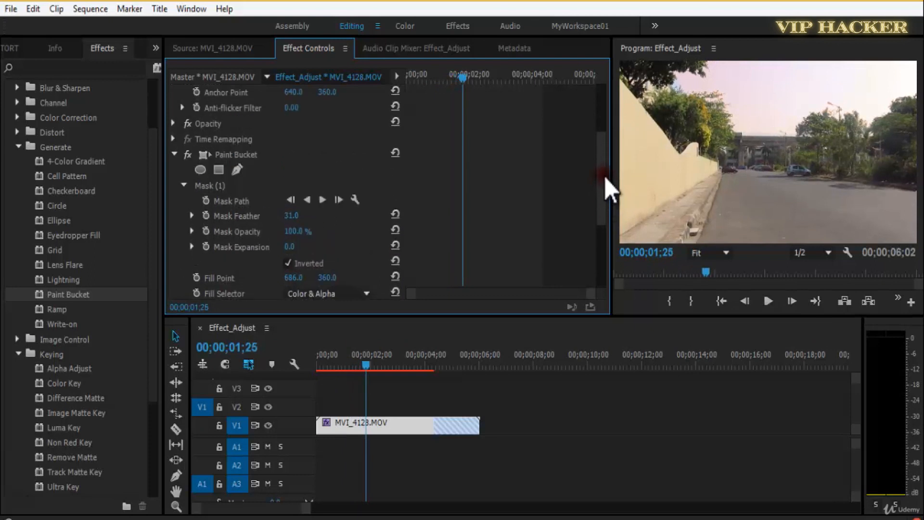
scroll(602, 192, down, 3)
scroll(604, 159, up, 5)
scroll(603, 162, down, 3)
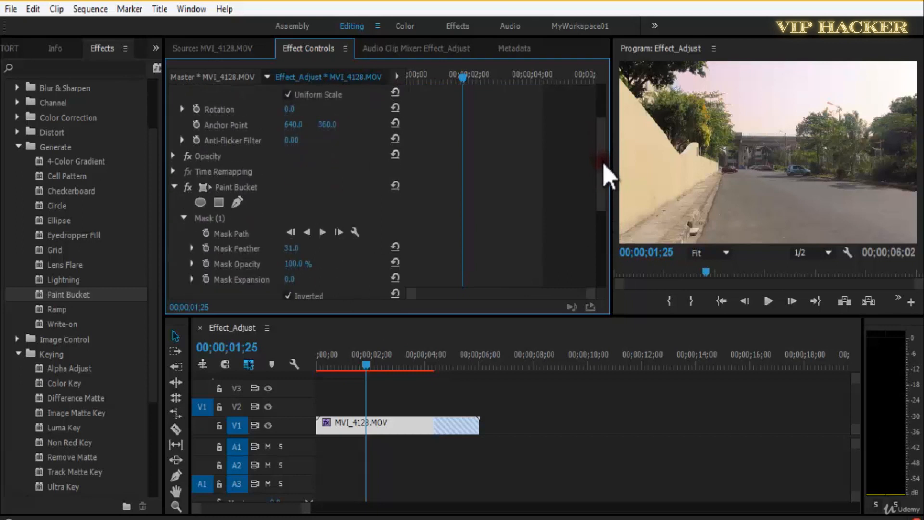
click(253, 193)
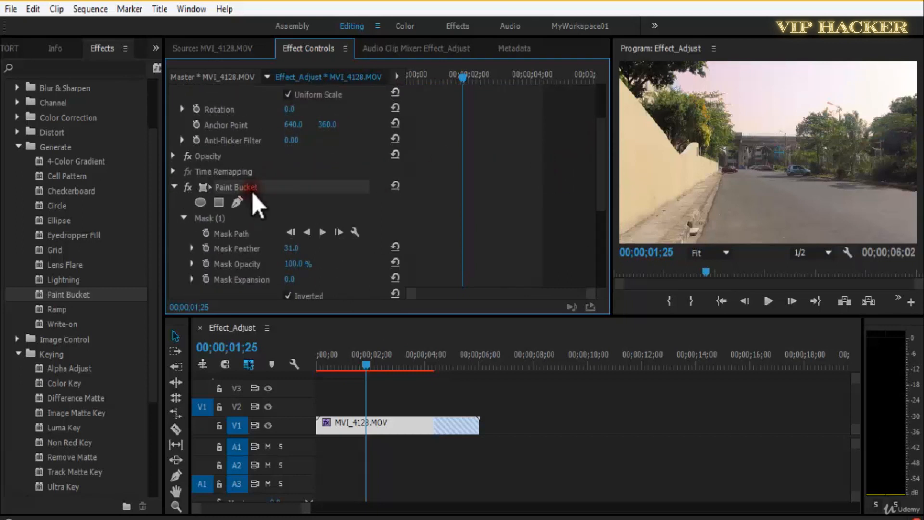
key(Delete)
key(ctrl+s)
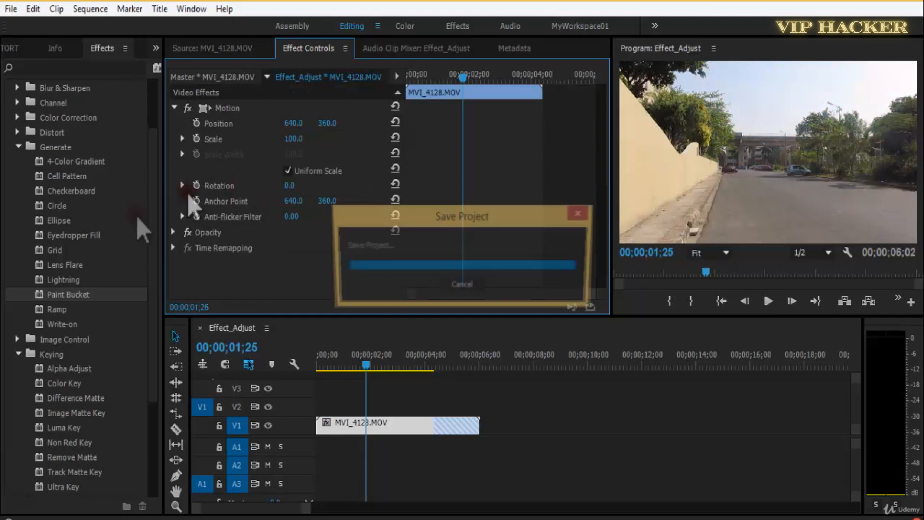
Apply the Ramp effect from the Generate group to MVI_4128.MOV and save the project.
click(41, 311)
drag(40, 311, 190, 265)
drag(608, 163, 600, 247)
key(ctrl+s)
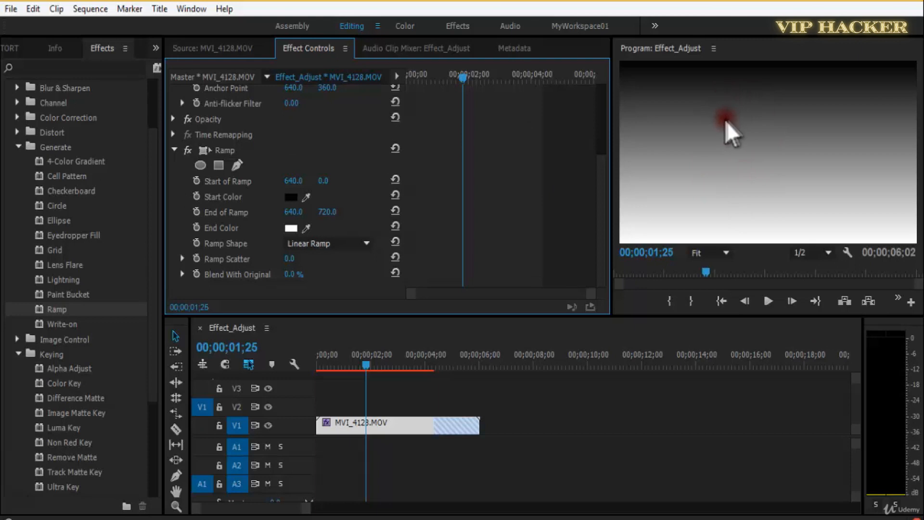
Show Ramp's on-screen handles and move the ramp's end point in the preview to about 667.7, 717.1.
click(223, 150)
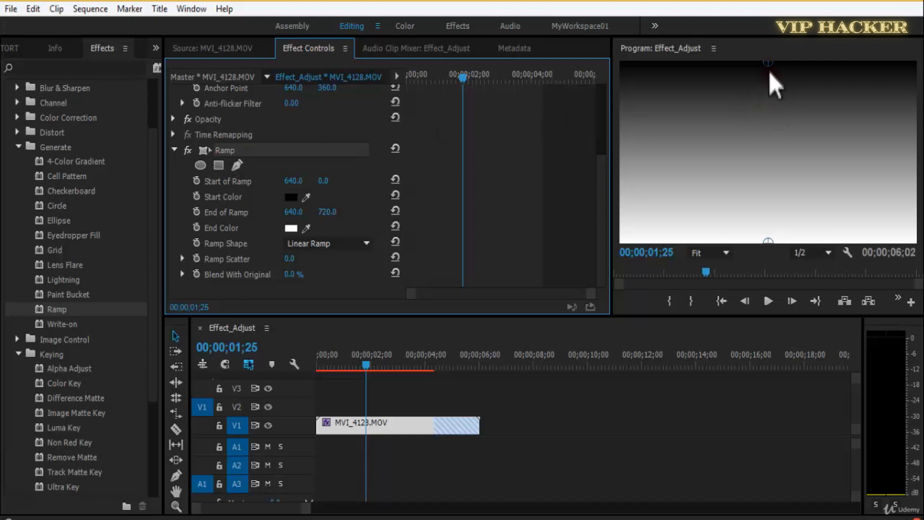
click(771, 241)
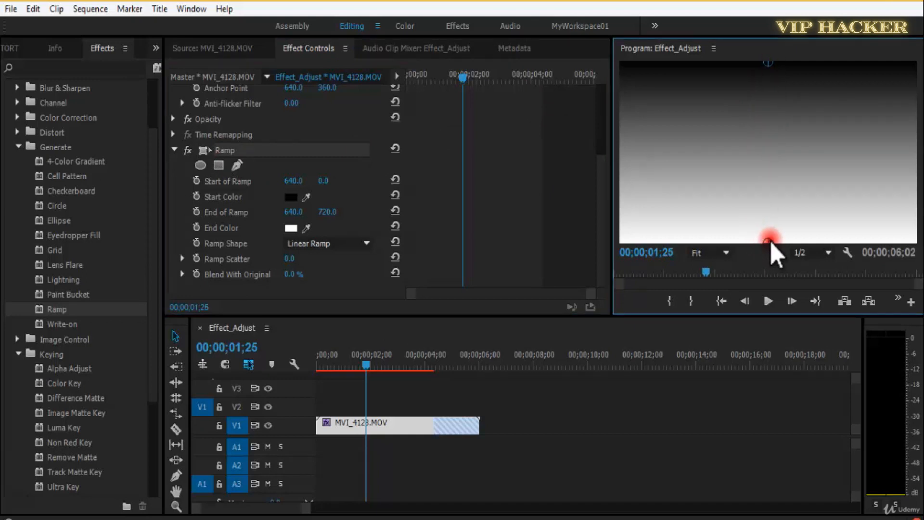
mouse_move(771, 241)
mouse_down()
mouse_move(767, 76)
mouse_move(775, 267)
mouse_move(770, 200)
mouse_move(776, 264)
mouse_move(775, 240)
mouse_up()
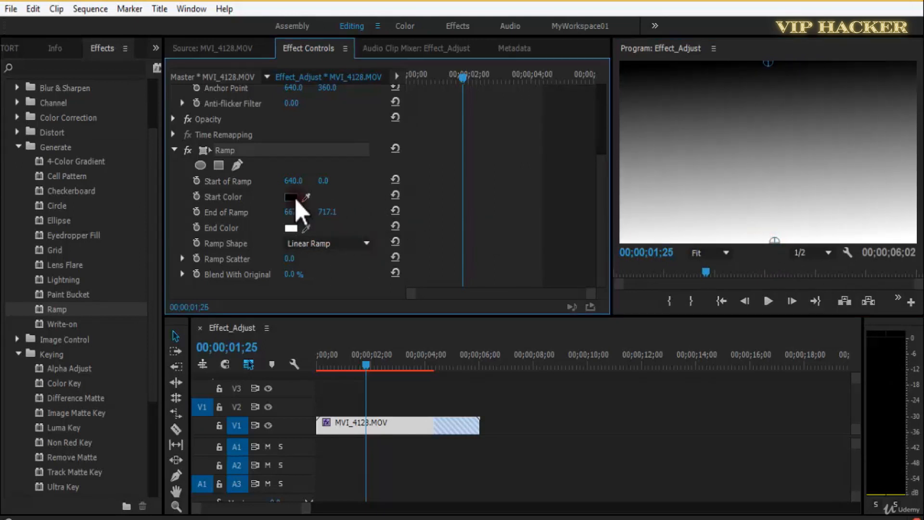
Set Ramp's Start Color to purple and move the ramp's end point to about 644.4, 705.4.
click(293, 197)
drag(502, 270, 503, 321)
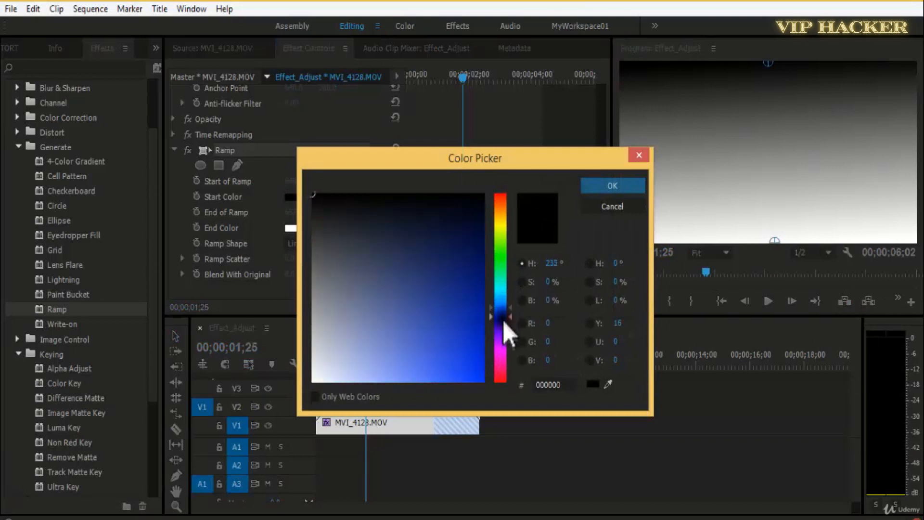
click(452, 365)
click(613, 186)
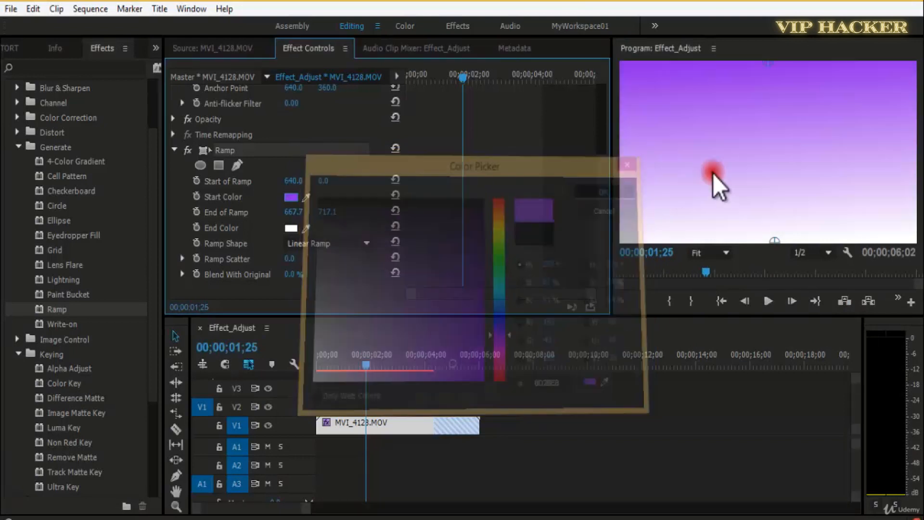
mouse_move(775, 240)
mouse_down()
mouse_move(768, 221)
mouse_move(769, 239)
mouse_up()
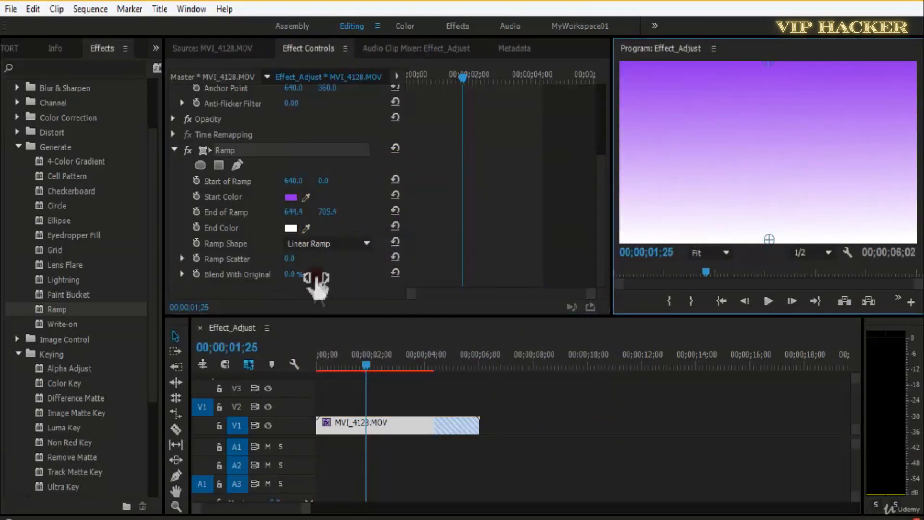
Try a Ramp Scatter of 146.0, return it to 0, and set Blend With Original to 50%.
drag(602, 208, 600, 244)
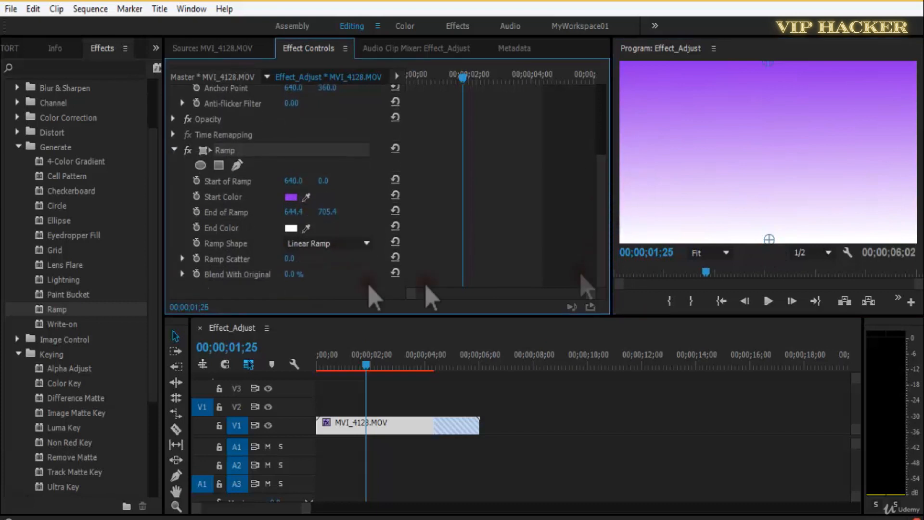
drag(312, 260, 377, 252)
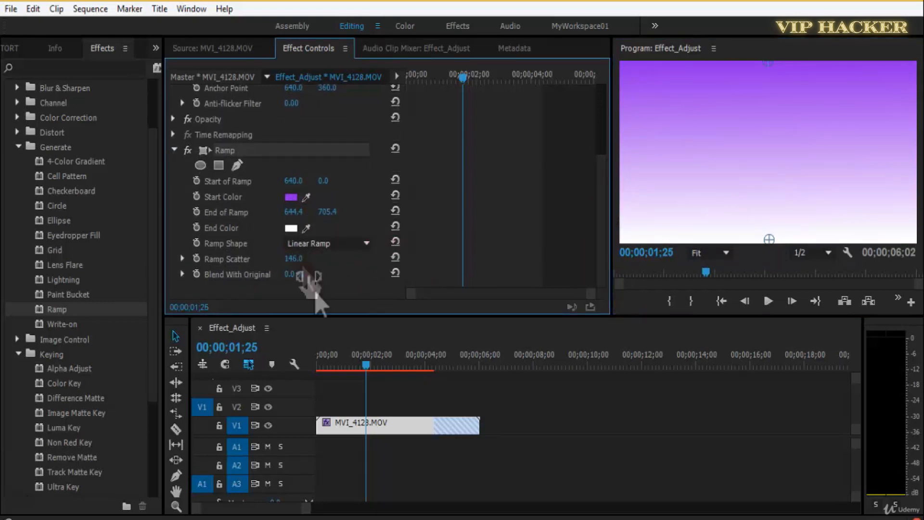
drag(295, 274, 332, 275)
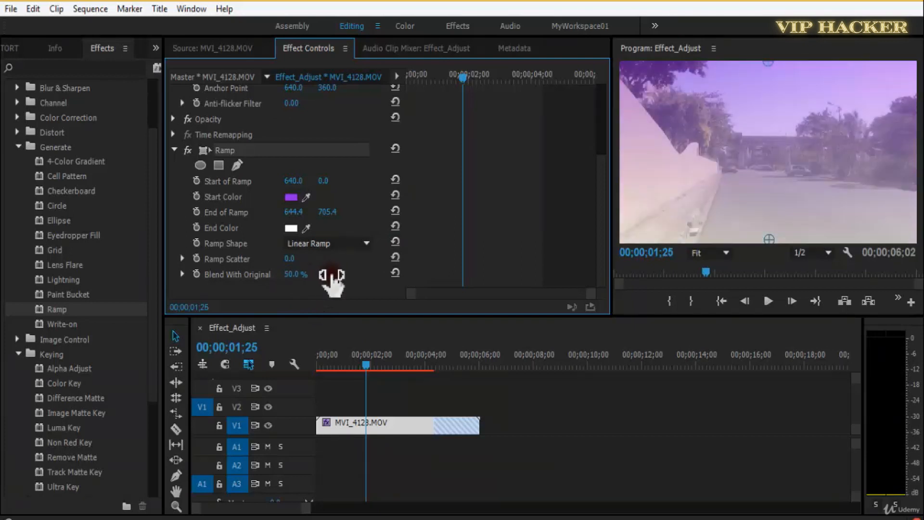
drag(398, 369, 271, 375)
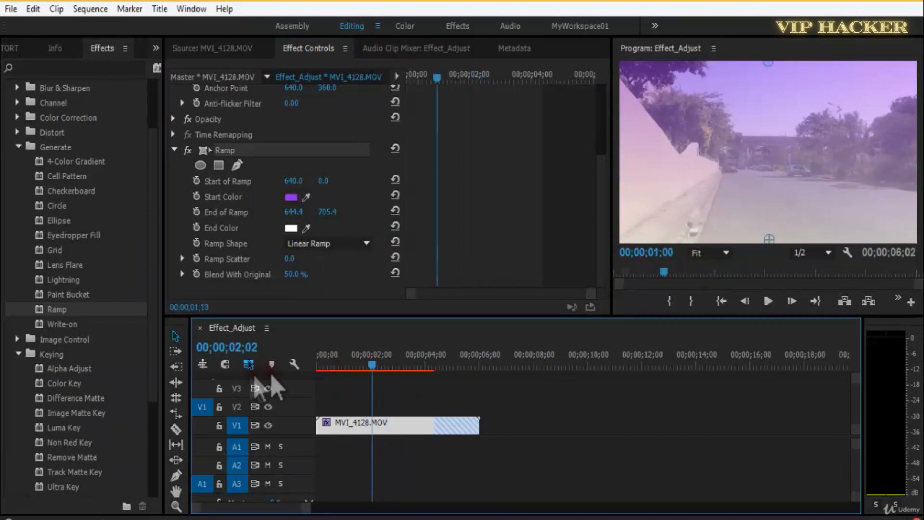
key(space)
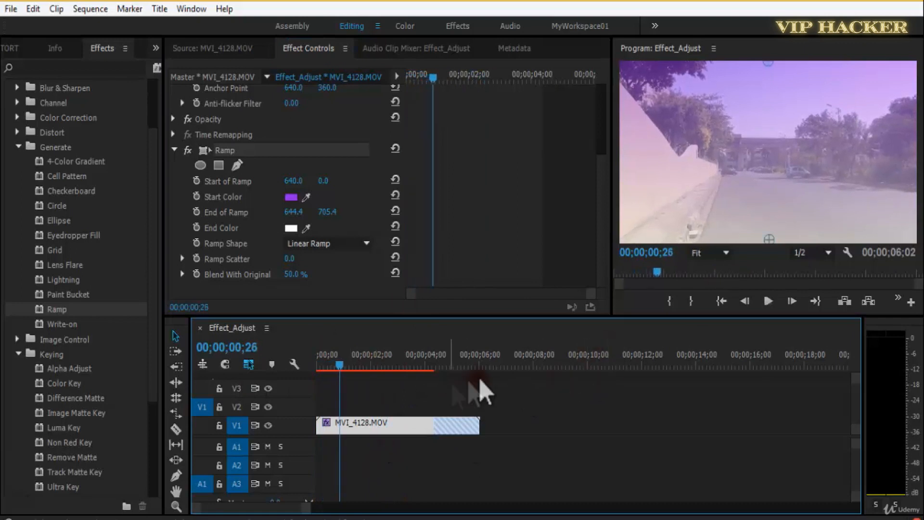
Change Ramp's End Color to yellow-green.
click(291, 228)
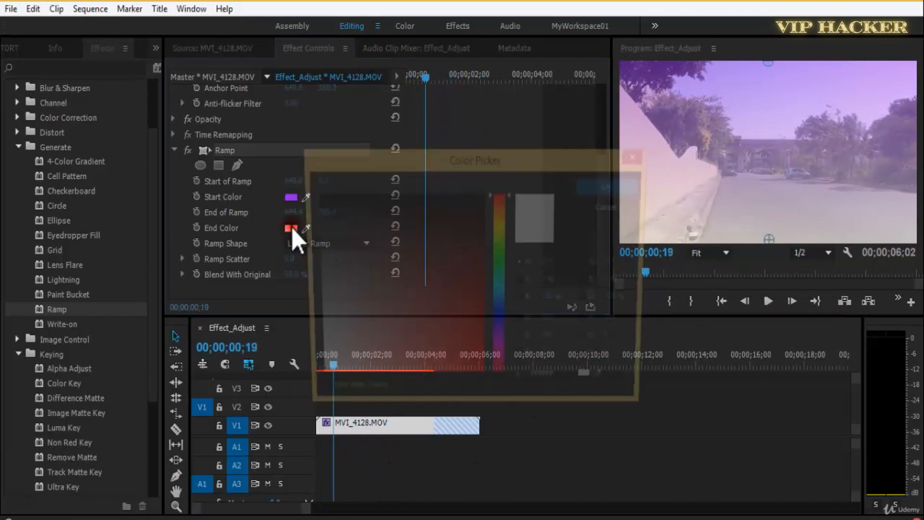
drag(499, 313, 499, 236)
drag(437, 345, 453, 367)
click(610, 186)
Preview the purple-to-green gradient over the clip and save the project.
key(space)
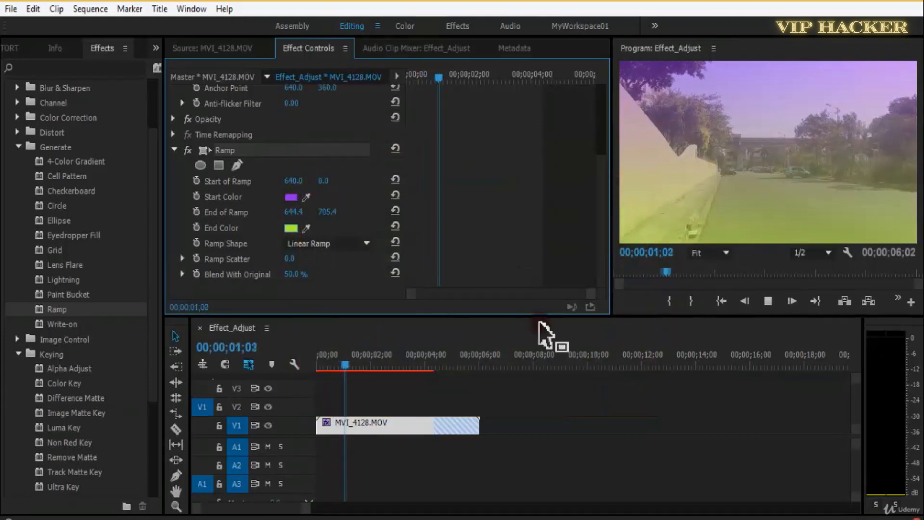
key(ctrl+s)
key(space)
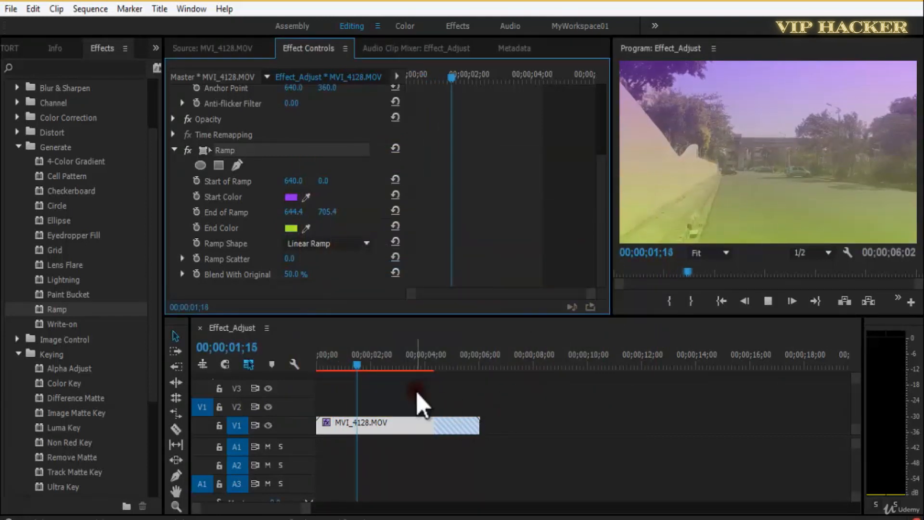
drag(348, 368, 362, 355)
key(space)
key(space)
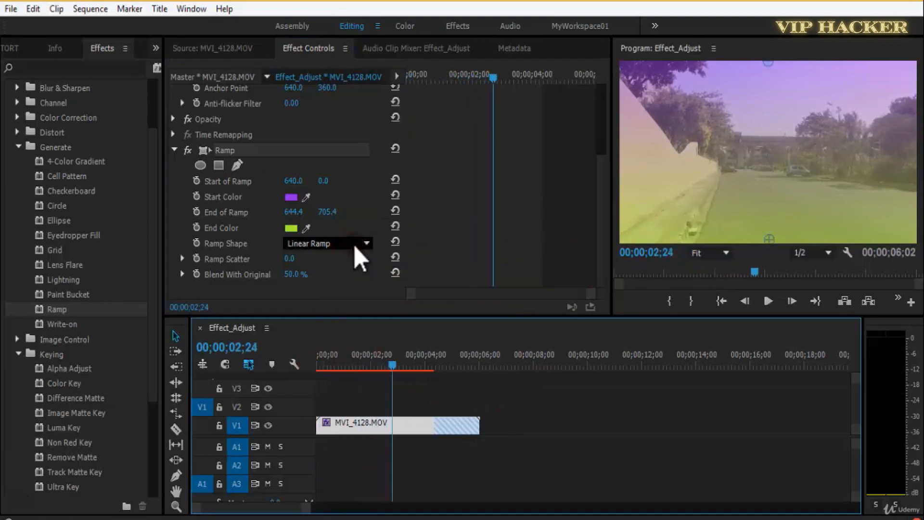
Change the Ramp Shape to Radial Ramp and move its start point to about 650.2, 332.3, with the end point close beside it.
click(355, 245)
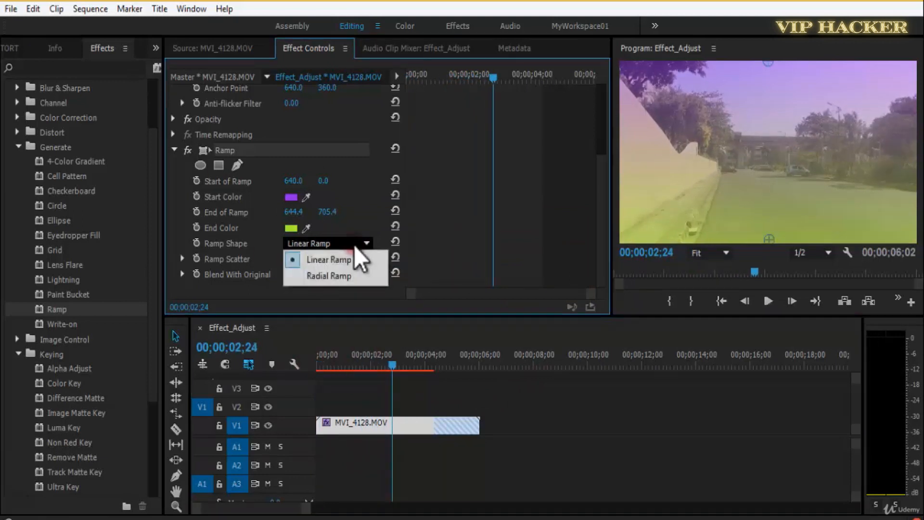
click(355, 277)
drag(772, 67, 772, 142)
drag(773, 240, 783, 174)
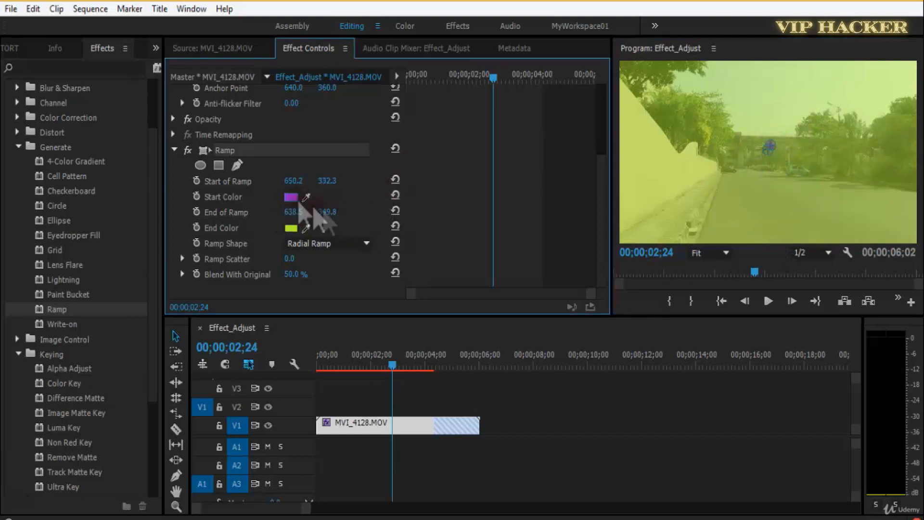
Set Ramp's Start Color to bright green and its End Color to pink.
click(291, 197)
click(500, 243)
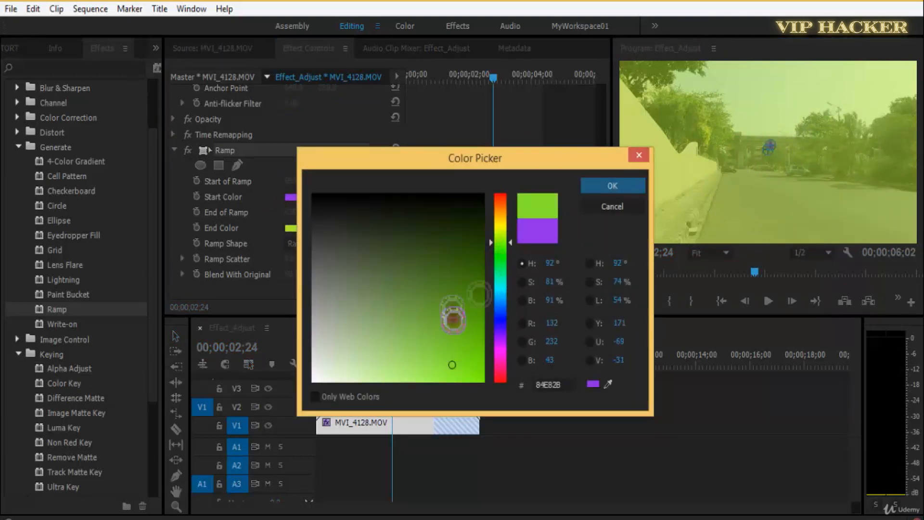
click(612, 186)
click(291, 228)
click(501, 356)
click(589, 190)
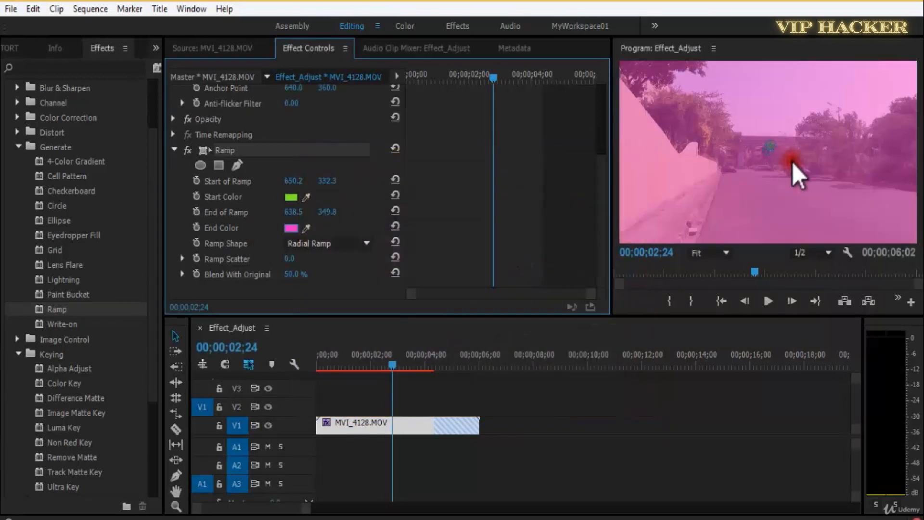
Spread the radial ramp from about 621.0, 405.2 to about 1210.0, 655.9 and preview the clip from its start.
drag(797, 177, 902, 229)
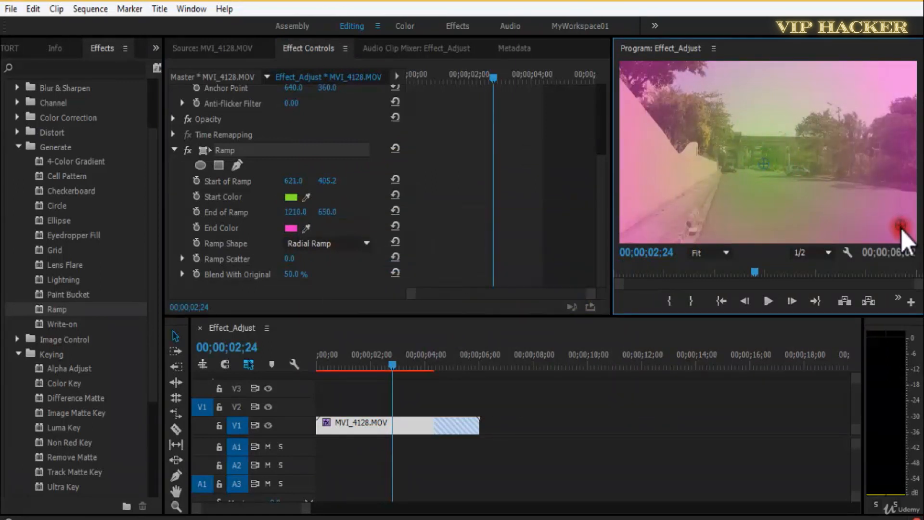
drag(387, 376, 320, 376)
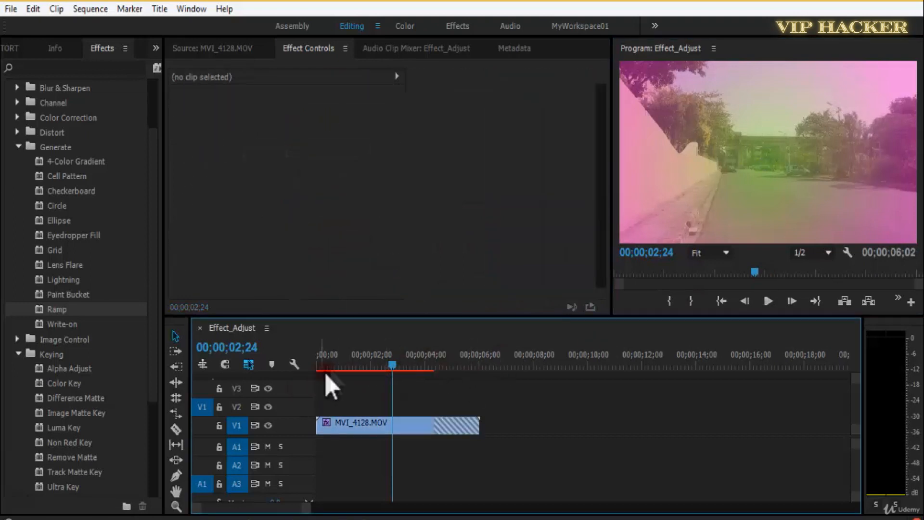
click(316, 366)
key(space)
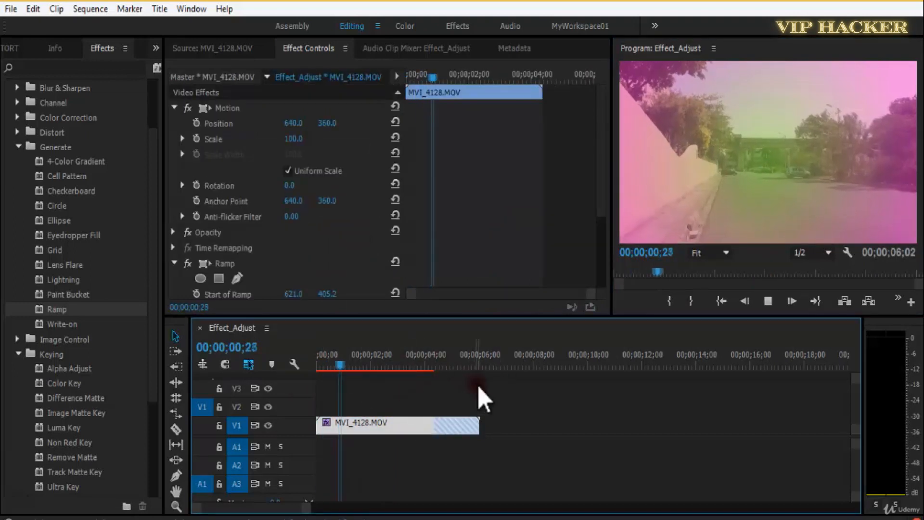
click(397, 400)
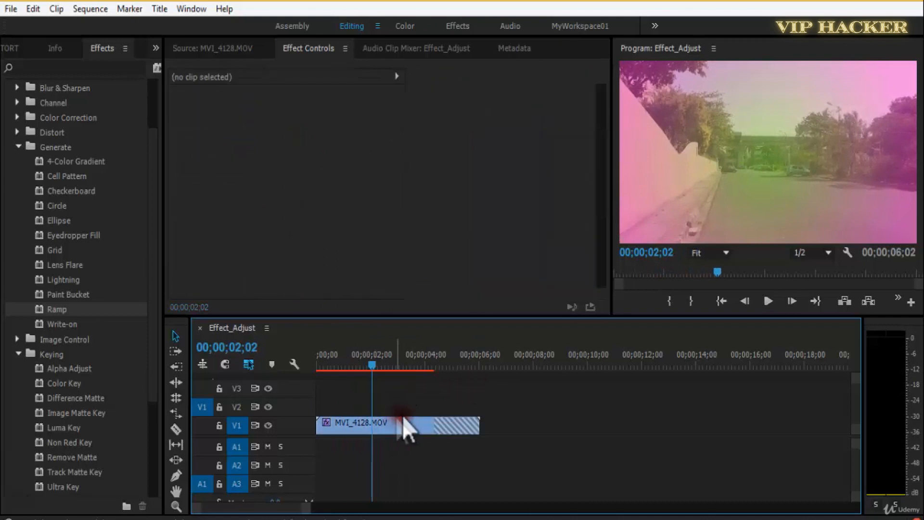
Try white and black as Ramp's Start Color on the MVI_4128.MOV clip.
click(393, 420)
scroll(547, 268, down, 3)
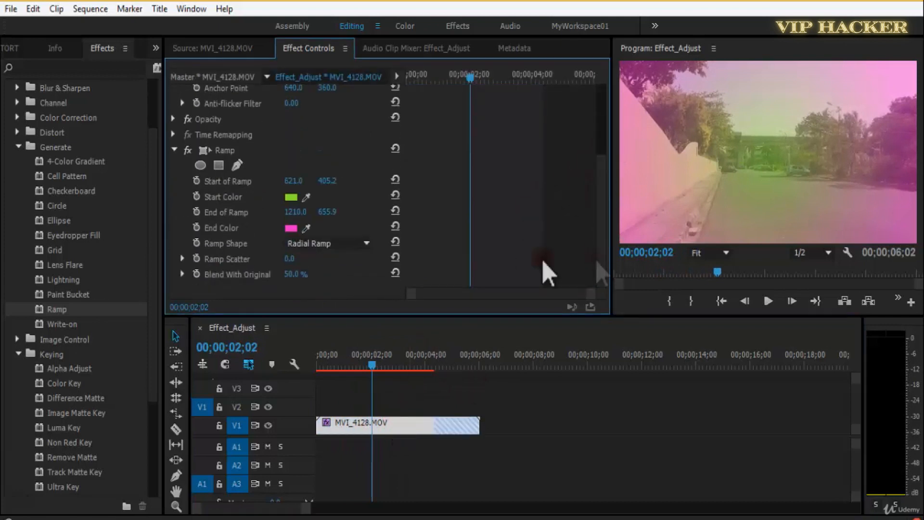
click(301, 199)
click(329, 377)
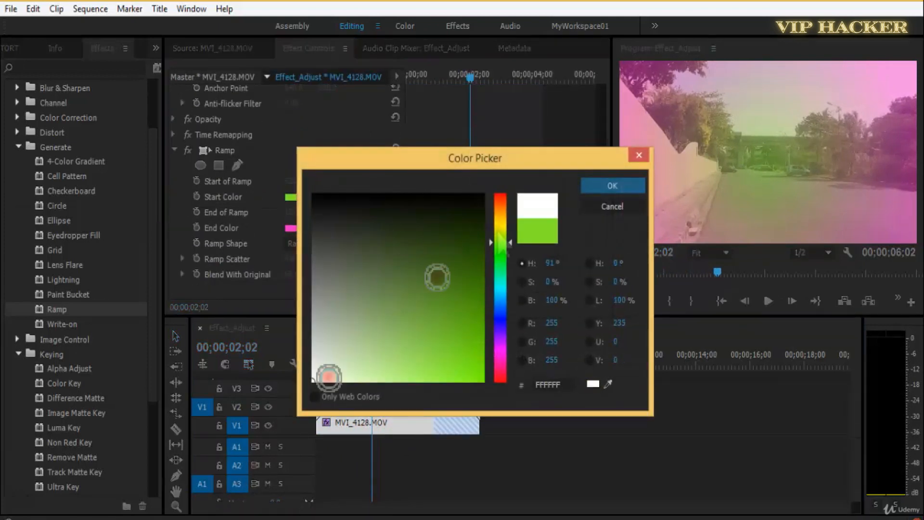
click(592, 187)
click(293, 197)
drag(427, 241, 454, 192)
click(629, 184)
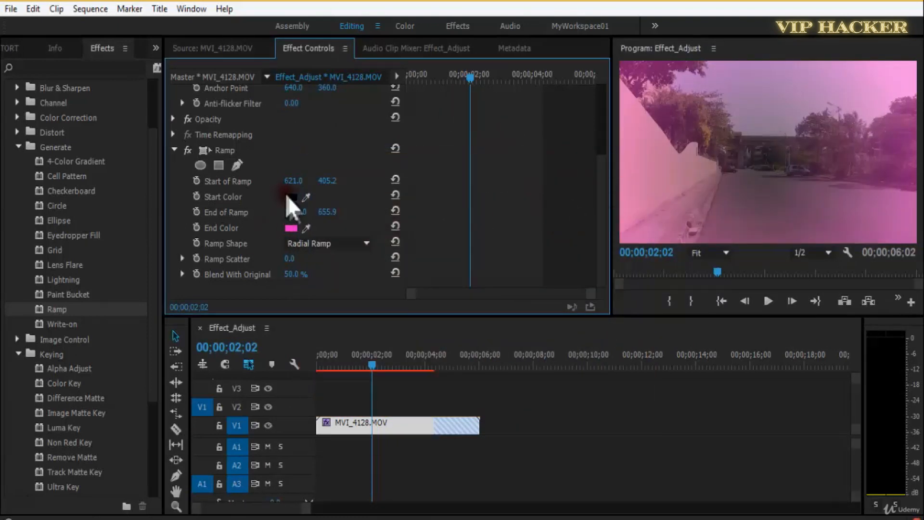
Set Ramp's Start Color to white, save the project and preview the clip from the beginning.
click(290, 197)
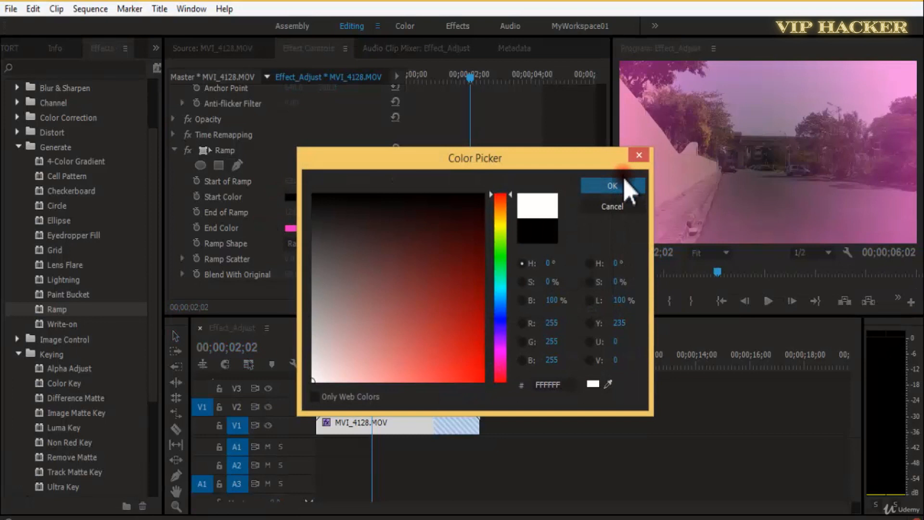
click(623, 179)
key(ctrl+s)
click(429, 397)
key(Home)
key(space)
key(space)
click(307, 239)
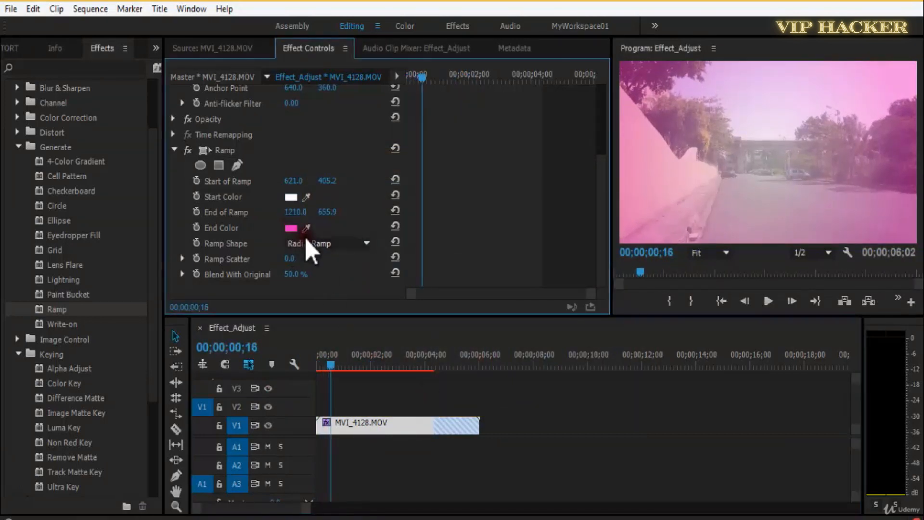
Change Ramp's End Color to a darker magenta and its Start Color to mid-gray 777777.
click(291, 229)
drag(433, 327, 479, 314)
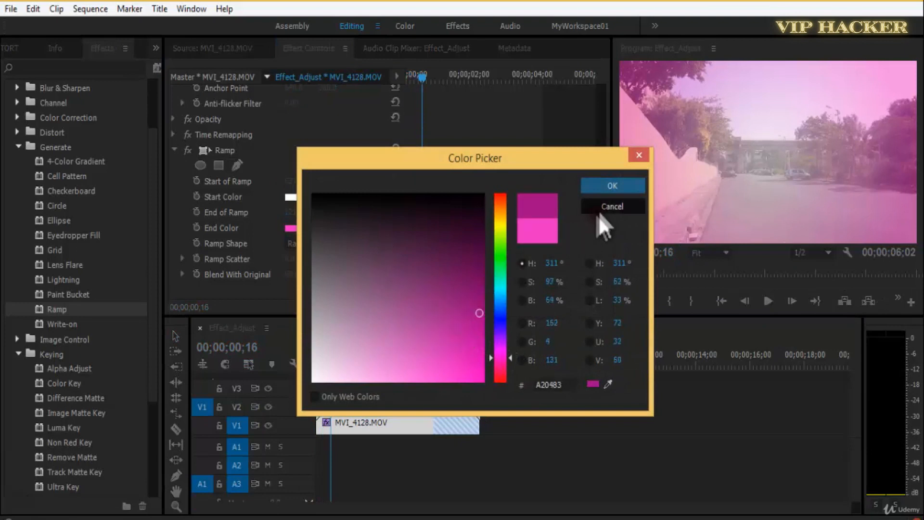
click(615, 186)
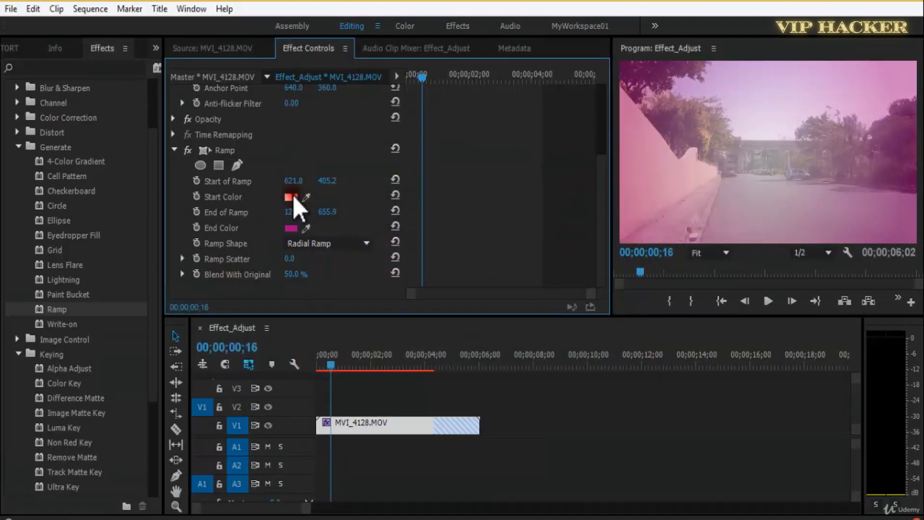
click(291, 197)
drag(316, 313, 310, 282)
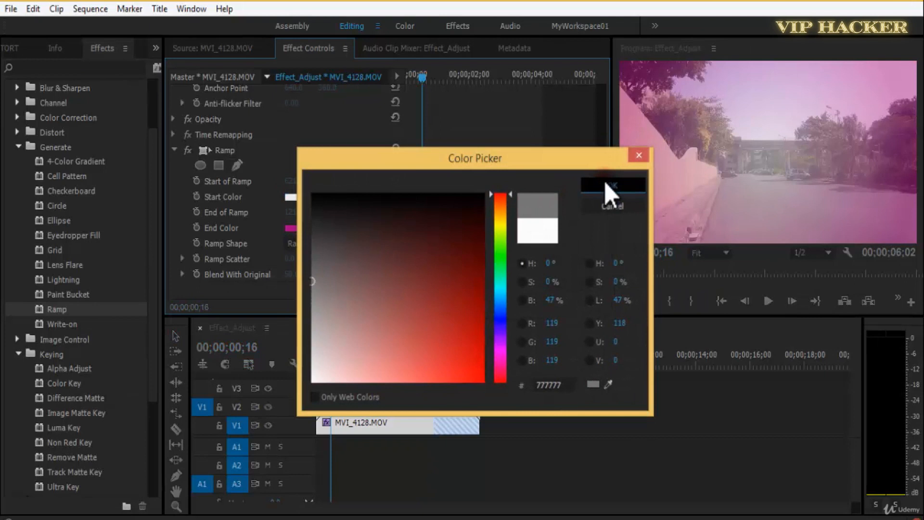
click(607, 190)
Preview the gray-to-magenta radial ramp over the clip and save the project.
key(space)
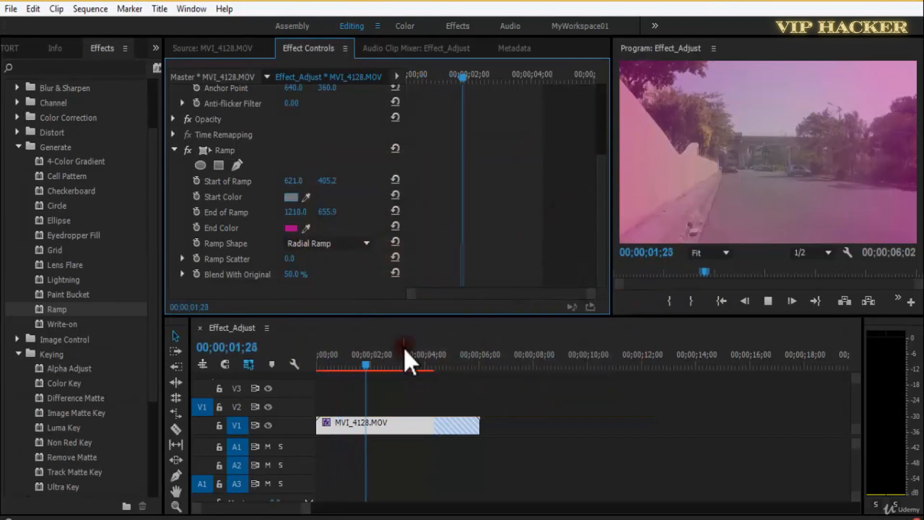
key(ctrl+s)
drag(405, 349, 415, 367)
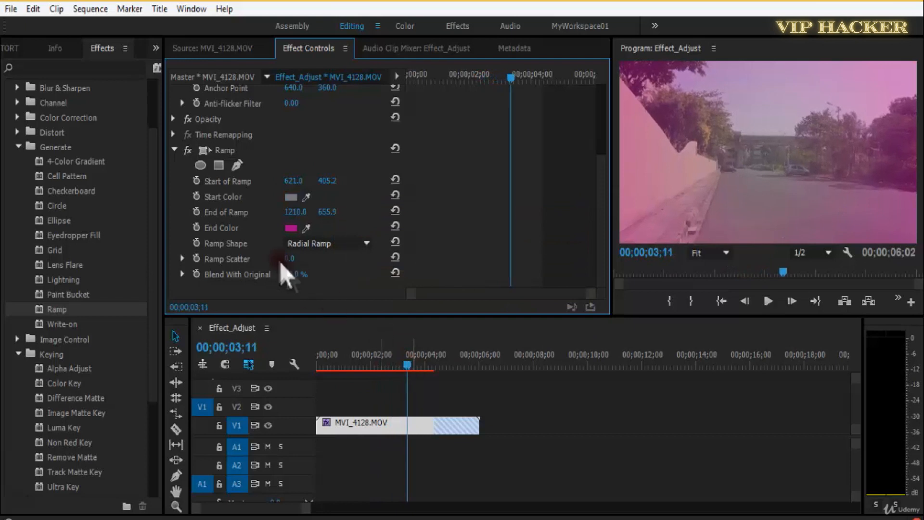
Check the Ramp Shape options, remove the Ramp effect from the clip and save the project.
click(317, 245)
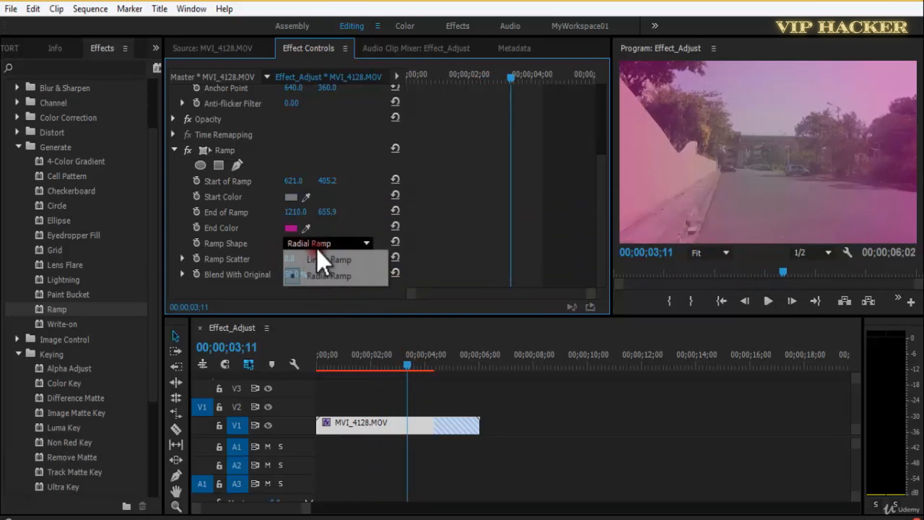
click(357, 291)
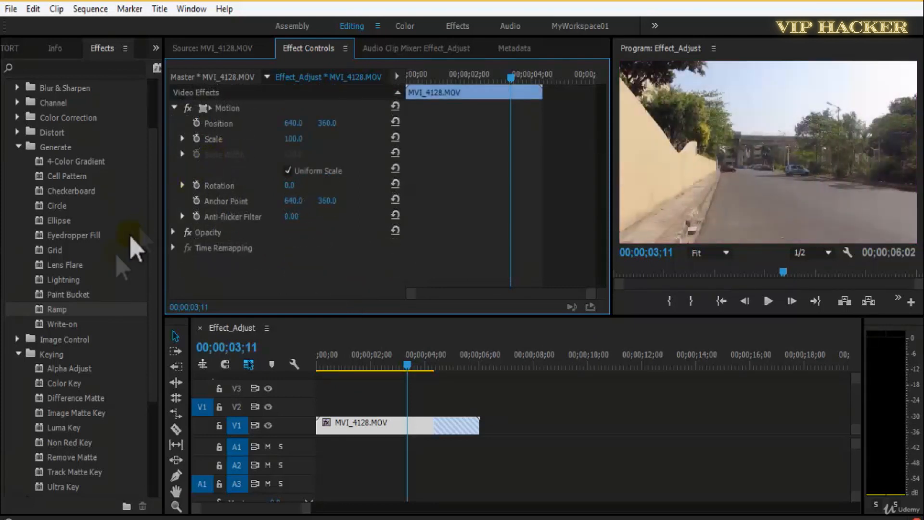
key(ctrl+s)
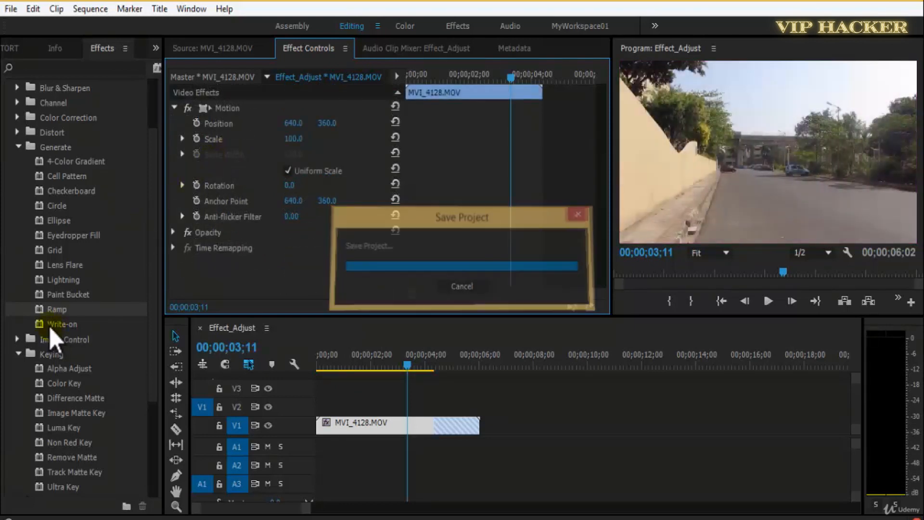
Apply the Write-on effect to MVI_4128.MOV, save the project and enlarge the program preview.
drag(54, 324, 236, 270)
drag(236, 270, 243, 272)
key(ctrl+s)
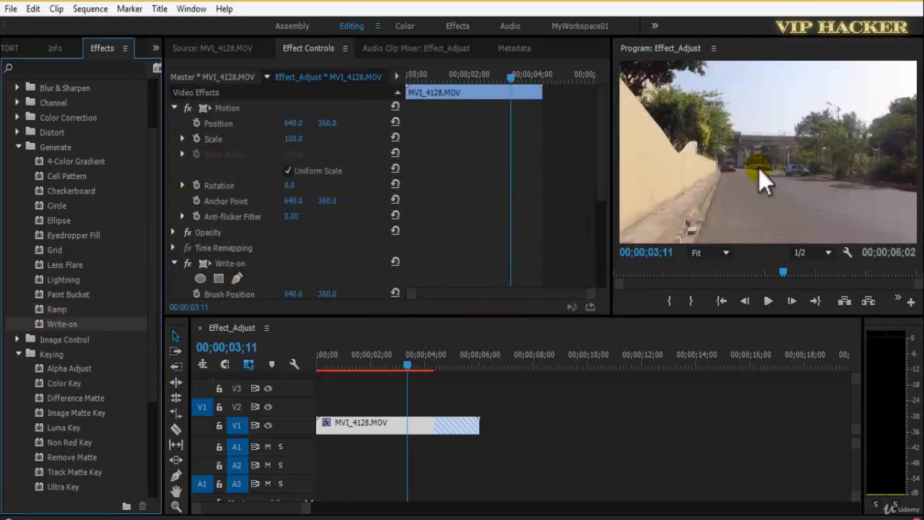
key(grave)
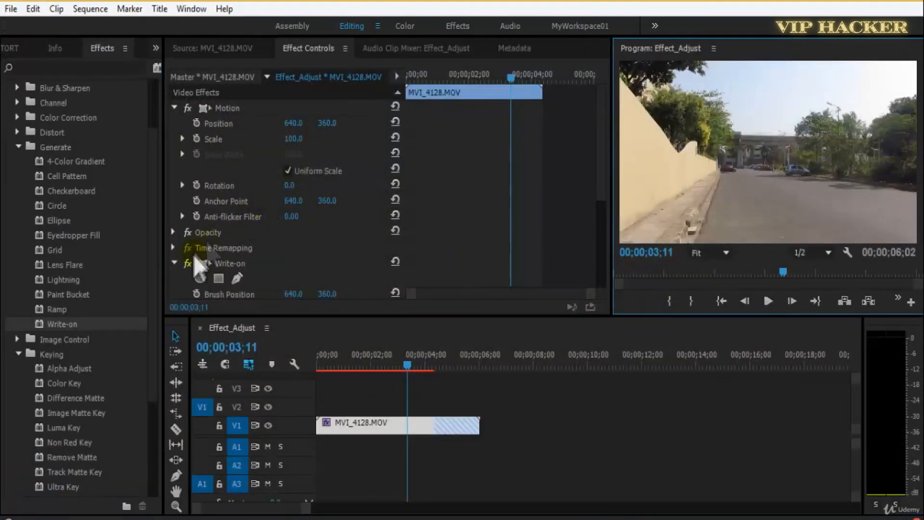
Move Write-on's brush position toward the left side of the video frame, return the playhead to the clip's start and save.
click(188, 264)
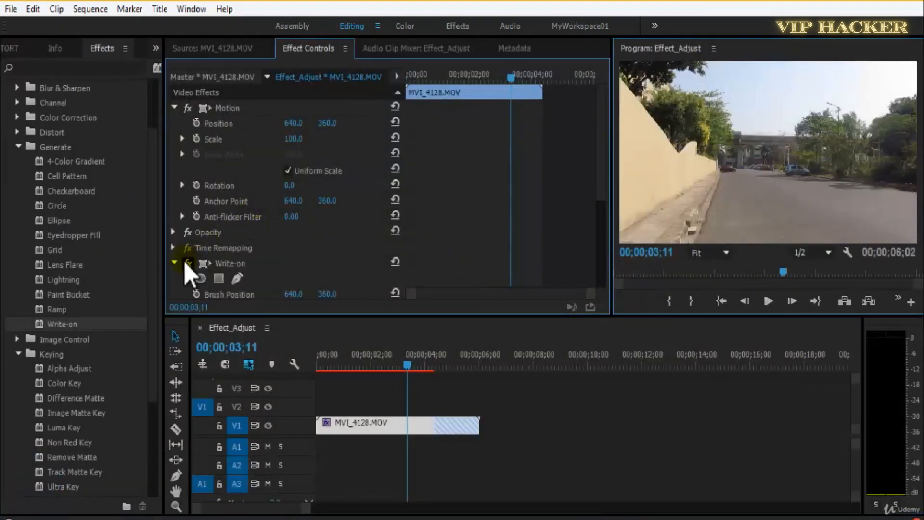
click(647, 152)
drag(600, 181, 598, 260)
drag(406, 356, 313, 364)
key(ctrl+s)
Set Write-on's brush Color to black (000000).
click(291, 150)
click(454, 258)
click(610, 186)
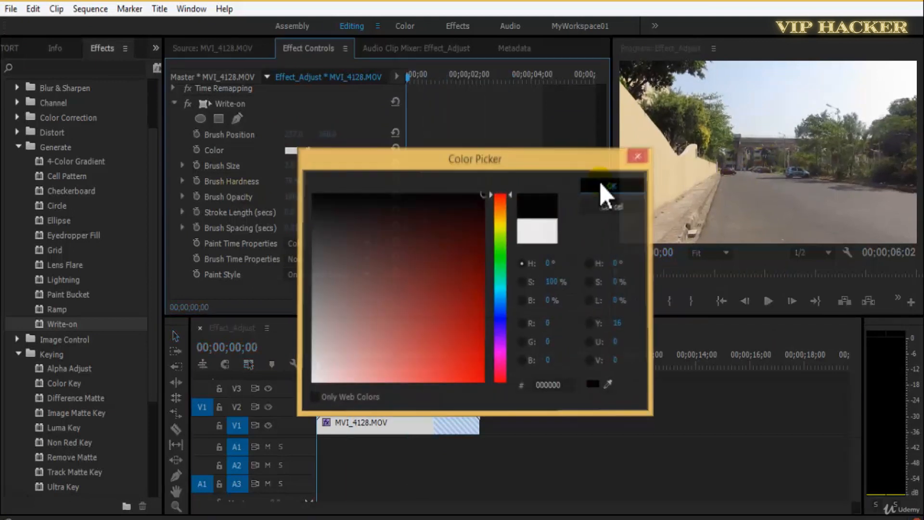
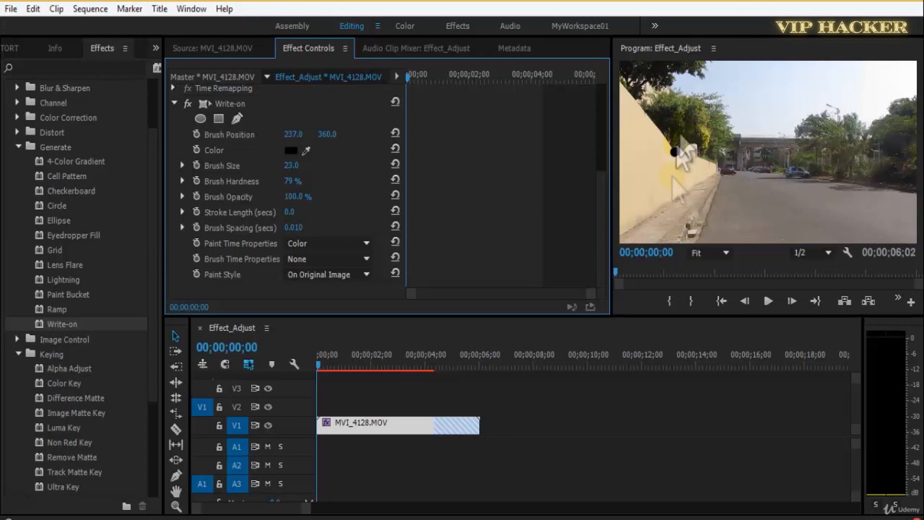
Set the Write-on brush size to 32 and the brush hardness to 50%, saving the project.
key(ctrl+s)
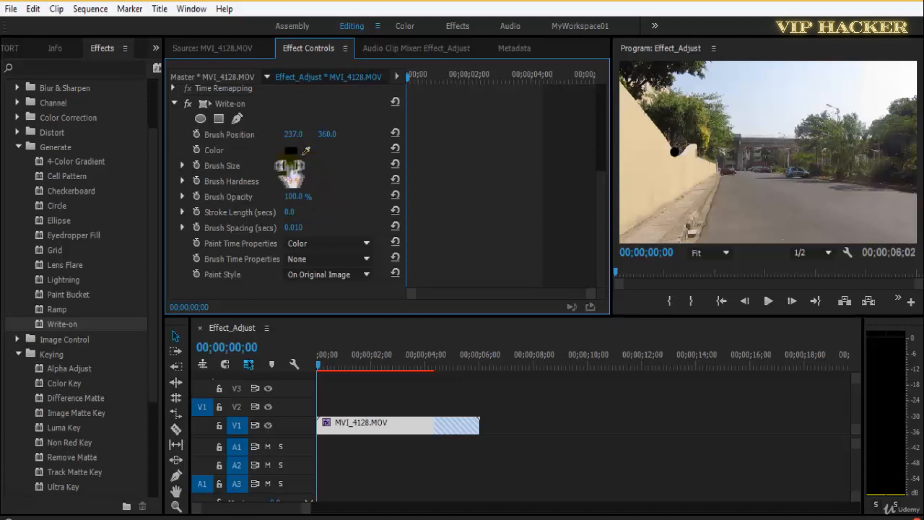
drag(304, 167, 299, 167)
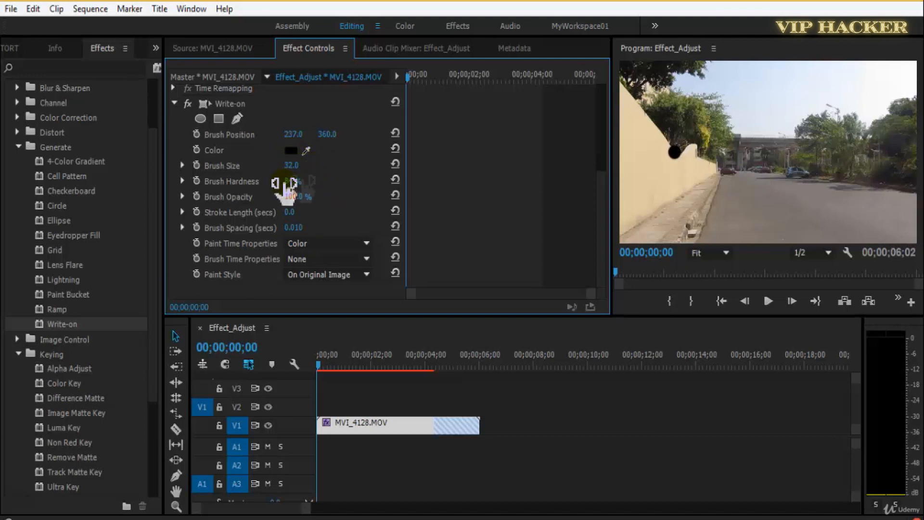
click(288, 182)
key(ctrl+s)
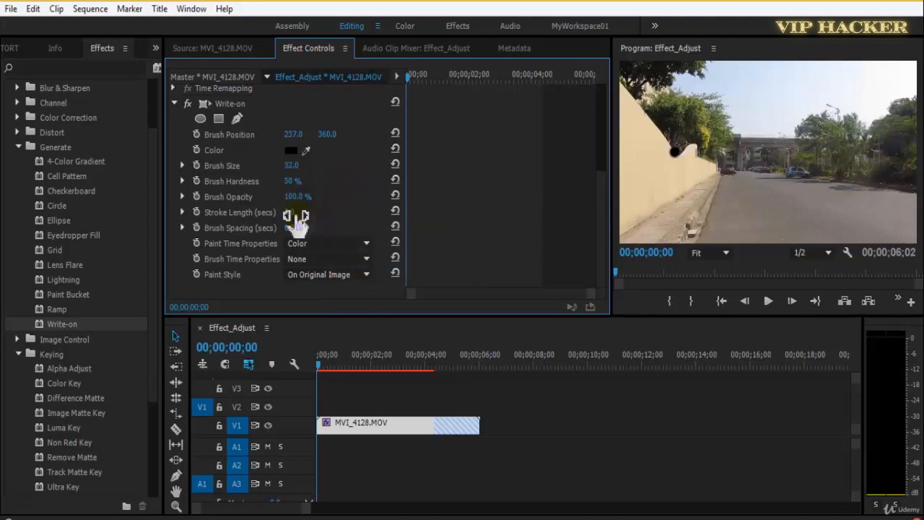
drag(321, 214, 291, 213)
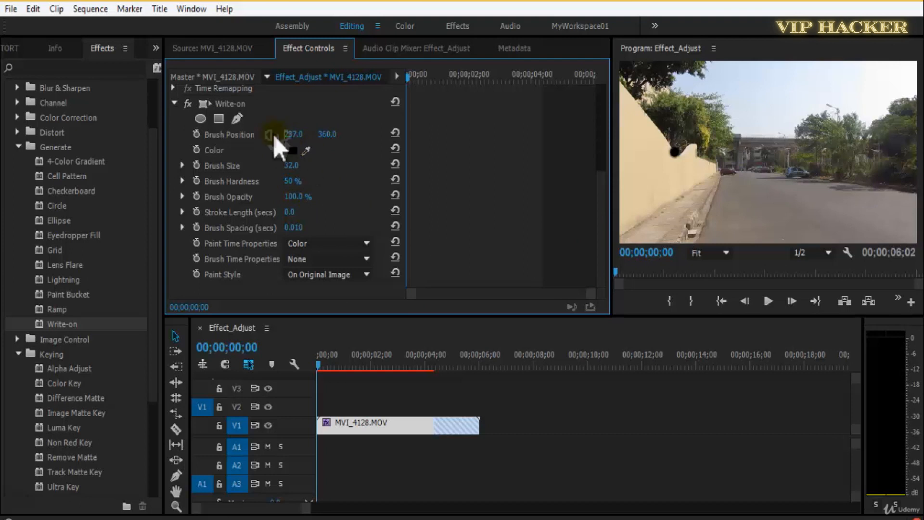
Keyframe the Write-on brush position from the first frame and draw the letter A's first leg up to about 271, 143 at 00;00;00;11.
click(196, 135)
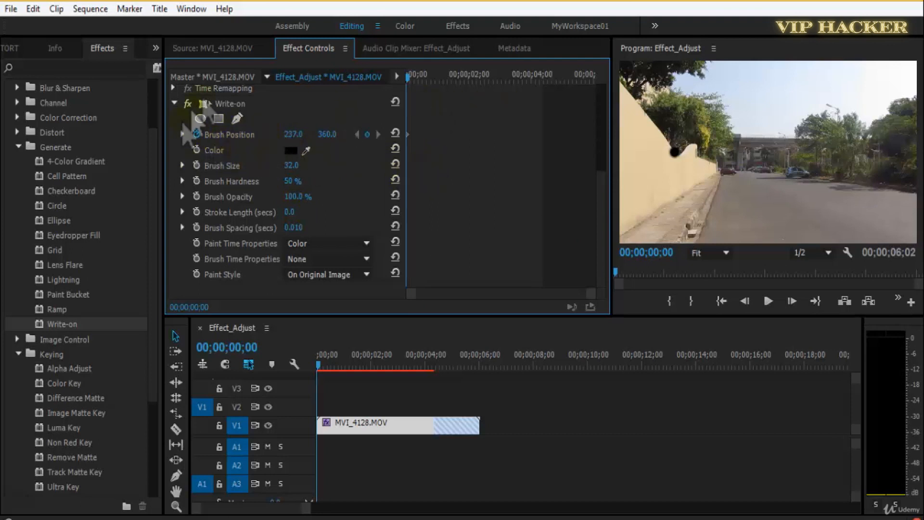
click(243, 105)
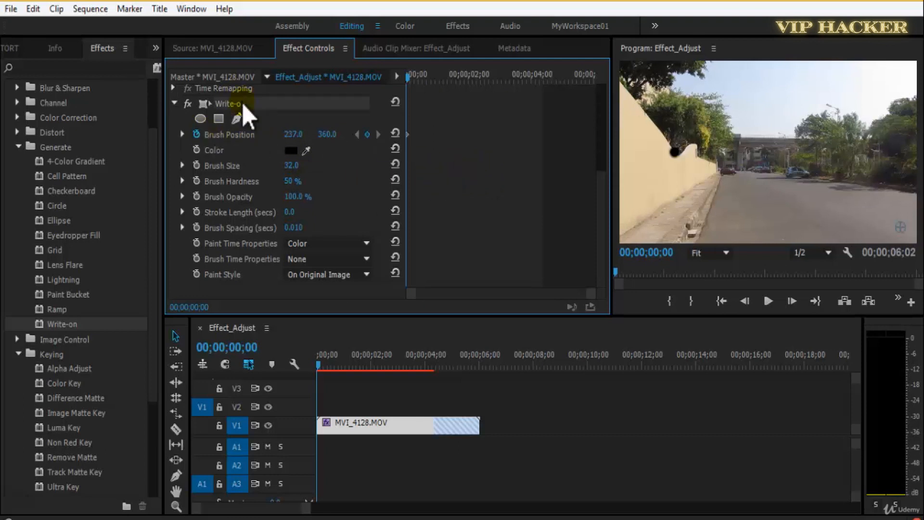
key(space)
Draw the letter A's second leg downward at 00;00;00;25 and bring the brush back up it to crossbar height at 00;00;01;05.
key(space)
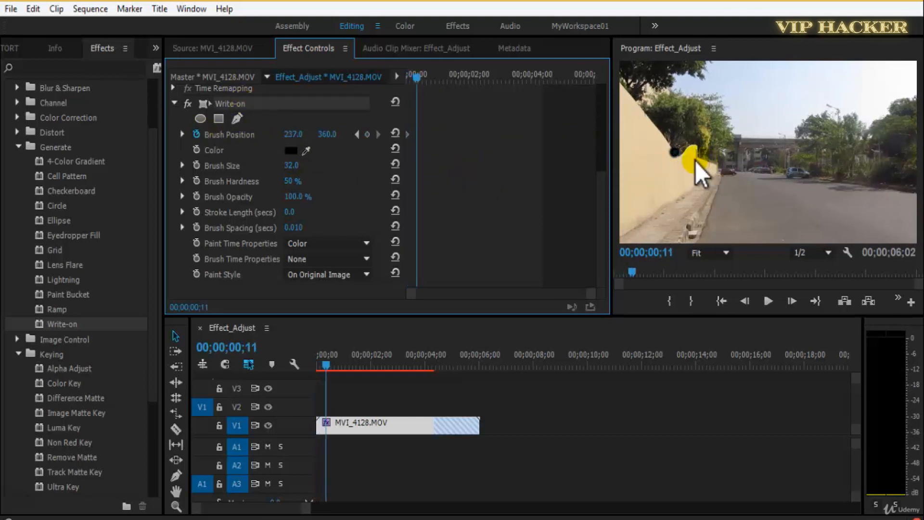
mouse_move(675, 152)
mouse_down()
mouse_move(683, 96)
mouse_move(699, 140)
mouse_up()
key(space)
key(space)
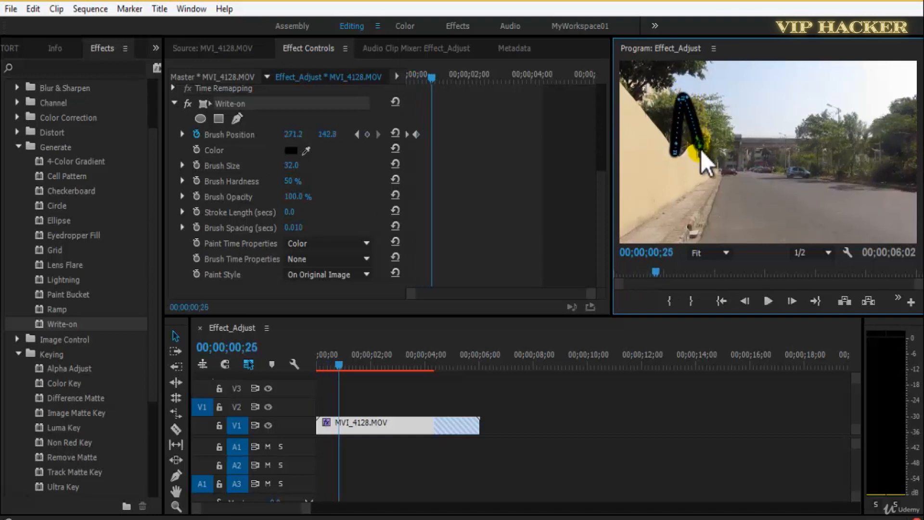
key(shift+Right)
key(shift+Right)
drag(694, 124, 702, 150)
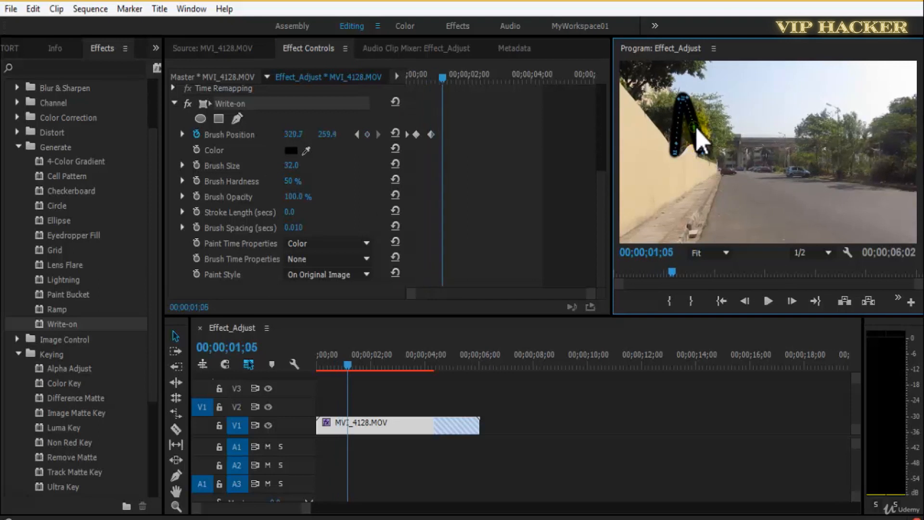
Draw the letter A's crossbar by keyframing the brush across to about 254, 259 shortly after 00;00;01;05.
key(shift+Right)
key(Right)
key(Right)
key(Right)
drag(694, 128, 680, 129)
Play back the handwritten letter A from the start of the sequence and save the project.
key(space)
key(space)
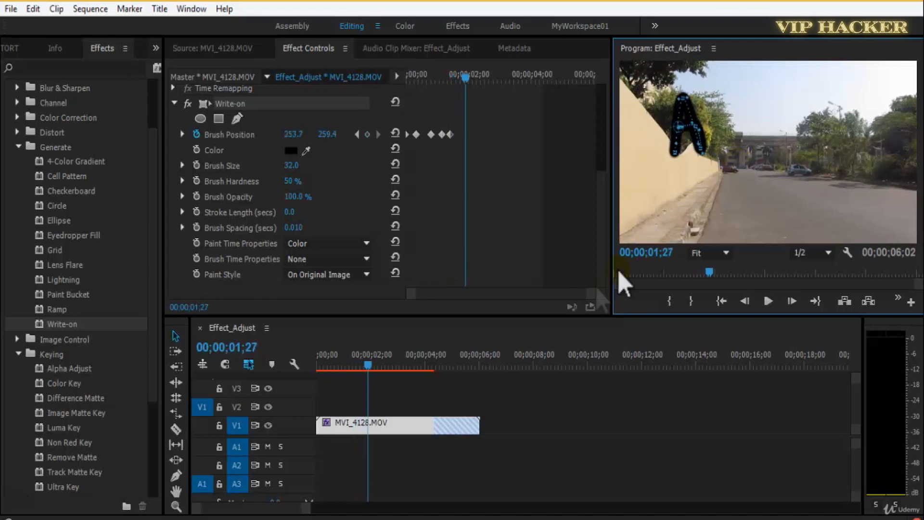
drag(369, 367, 258, 382)
key(space)
key(space)
drag(380, 367, 297, 375)
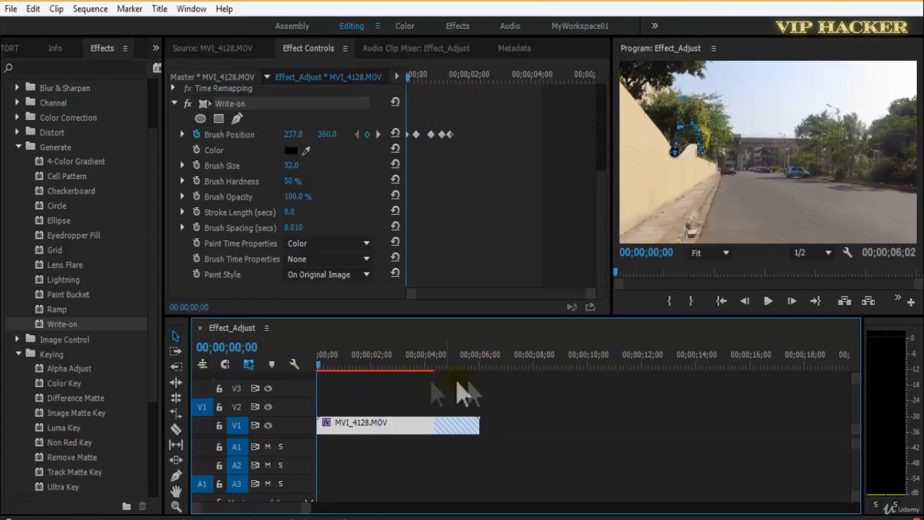
key(space)
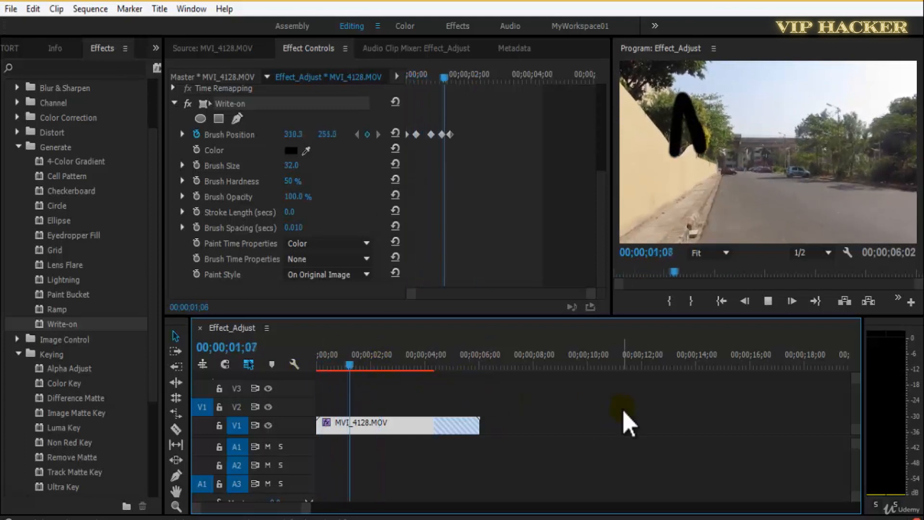
key(space)
key(ctrl+s)
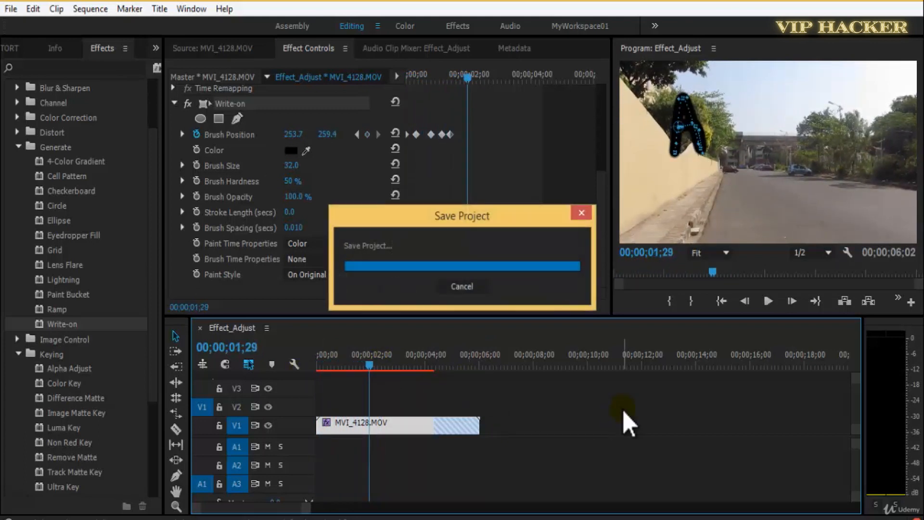
Change the Write-on brush color to a bright blue and replay the letter animation from the first frame.
key(Home)
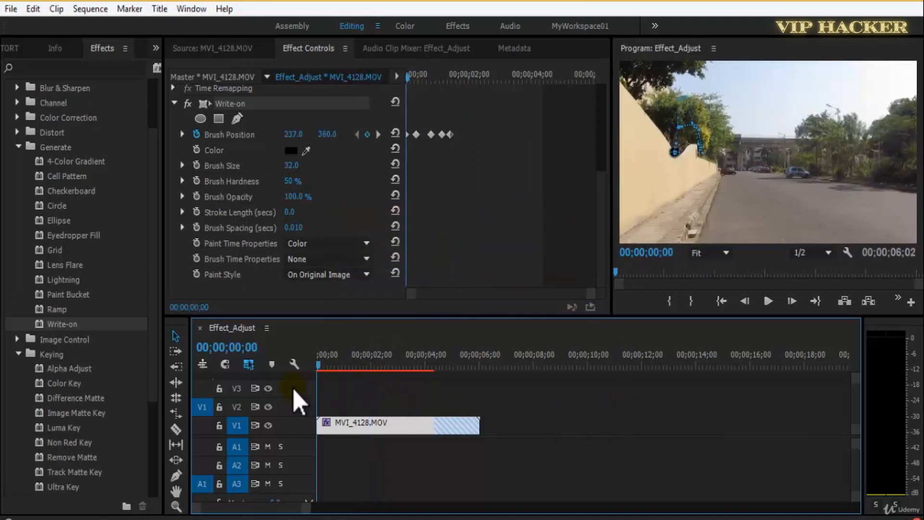
click(291, 151)
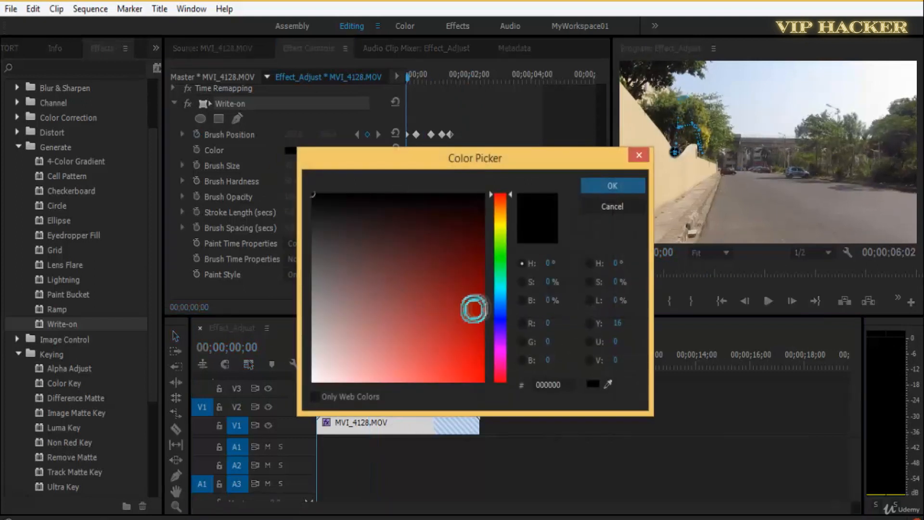
click(501, 322)
click(477, 350)
click(501, 298)
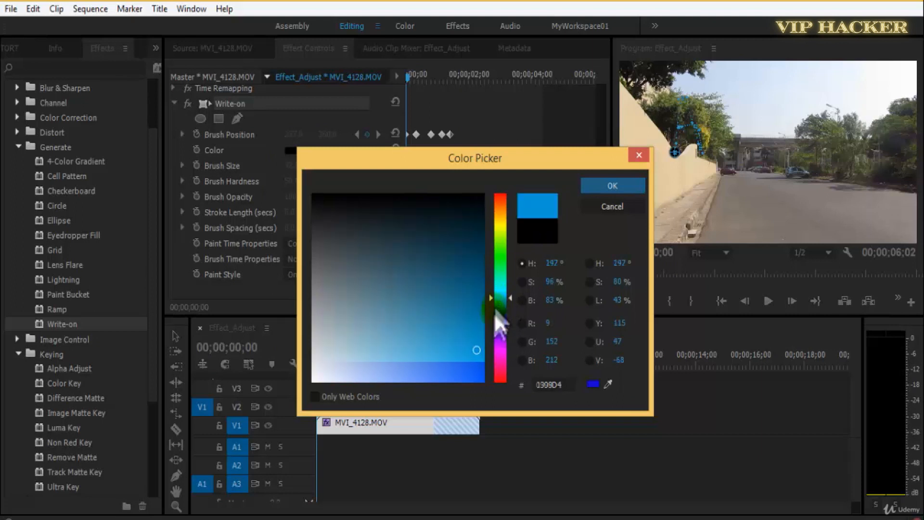
click(599, 186)
key(space)
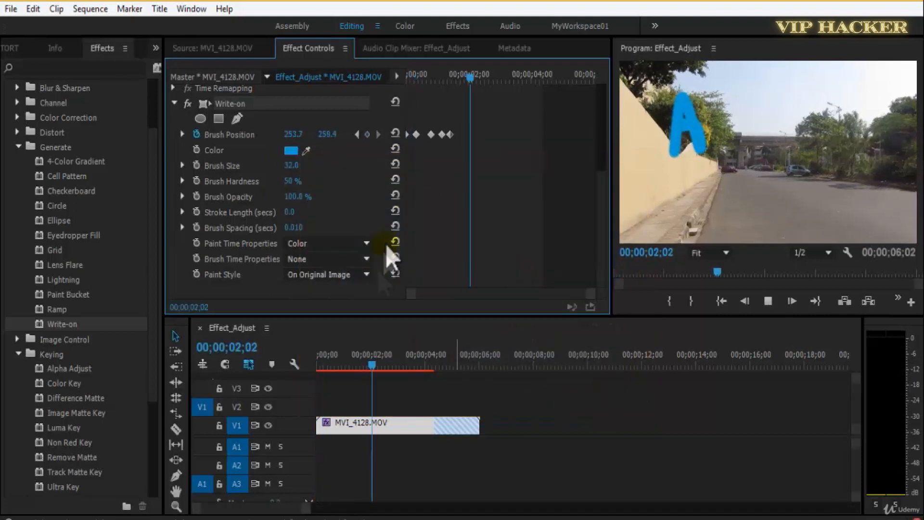
Delete all the Brush Position keyframes, go back to the first frame and save the project.
drag(479, 121, 344, 174)
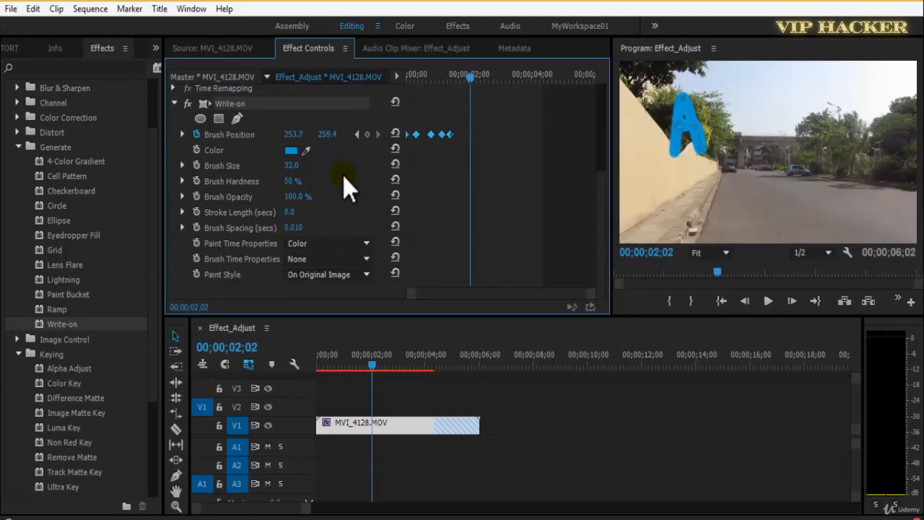
drag(472, 76, 361, 108)
key(ctrl+s)
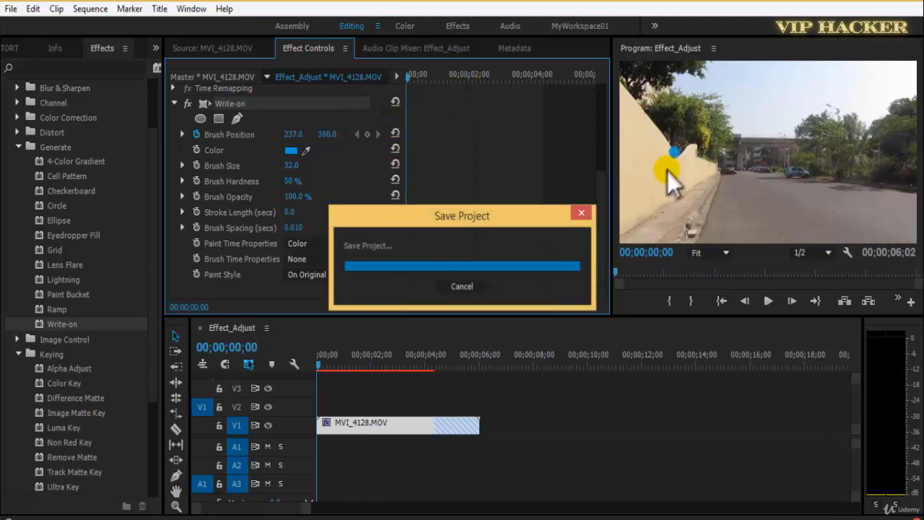
Move the Write-on brush onto the yellow wall at about 61, 344 and enable keyframing for Brush Position.
key(grave)
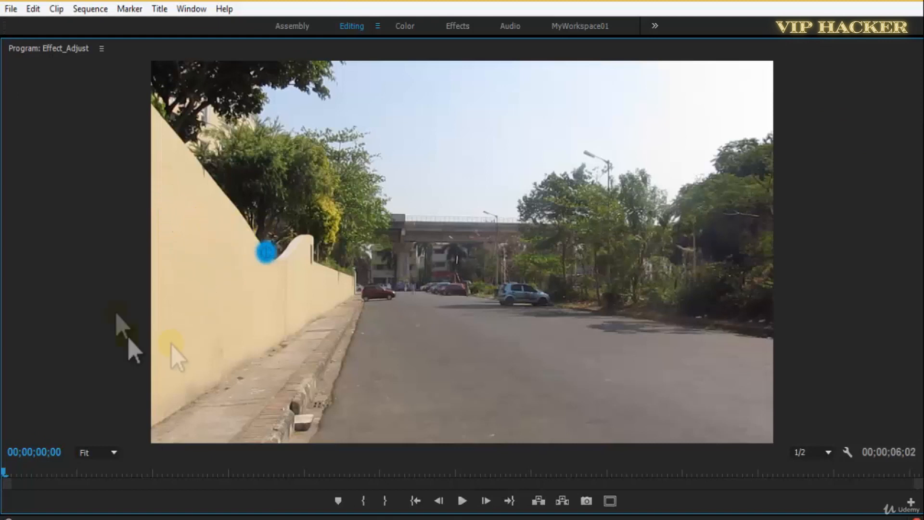
key(grave)
click(226, 108)
click(659, 157)
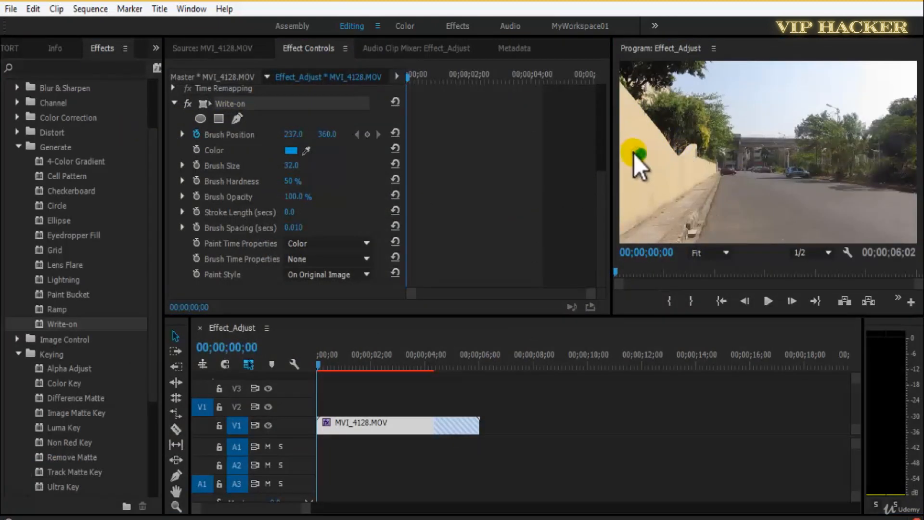
click(196, 134)
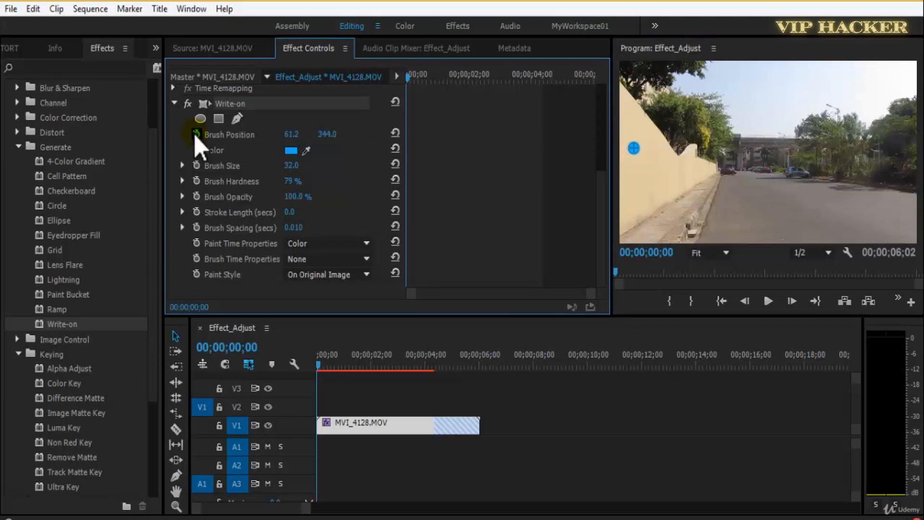
Add a Brush Position keyframe at 00;00;01;01 and pull its path handle up the wall for a short slanted stroke.
key(space)
key(space)
click(367, 134)
key(grave)
click(169, 250)
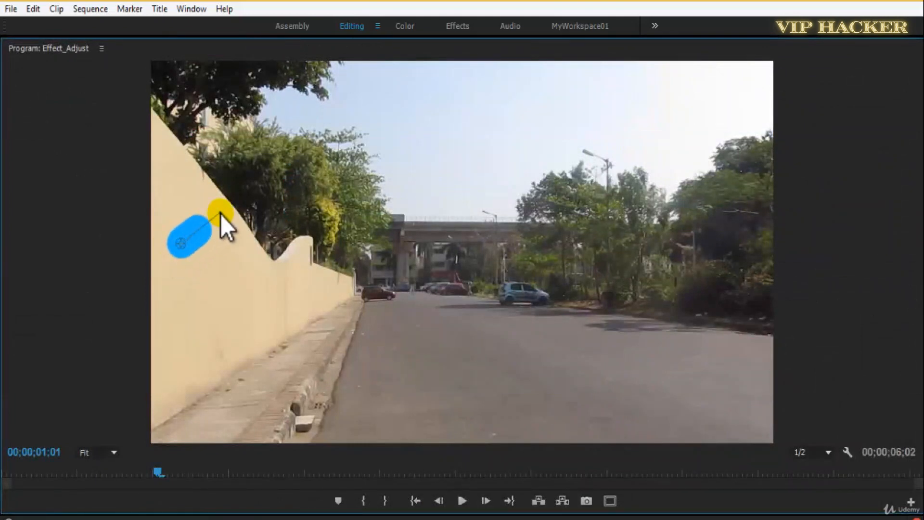
At 00;00;01;22, move the brush down the wall to about 53, 554 to draw a long vertical stroke.
key(grave)
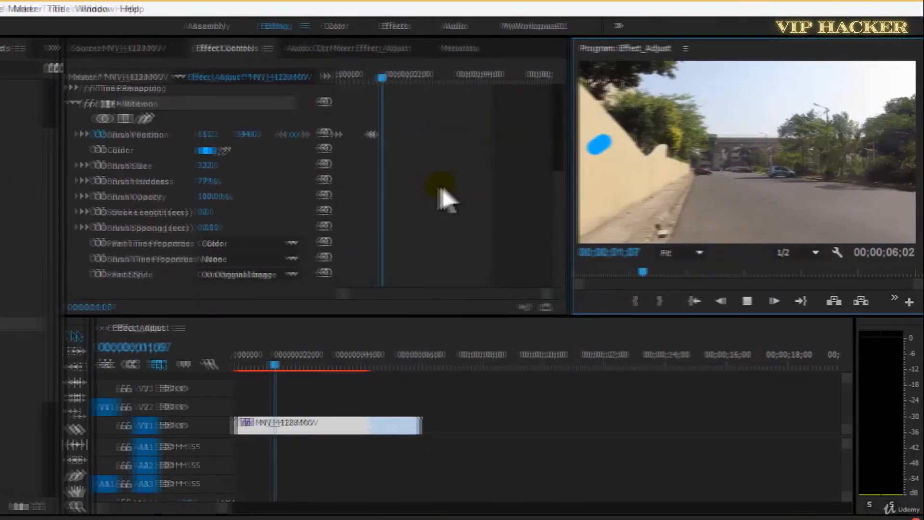
key(space)
mouse_move(597, 139)
mouse_down()
mouse_move(622, 192)
mouse_move(612, 129)
mouse_up()
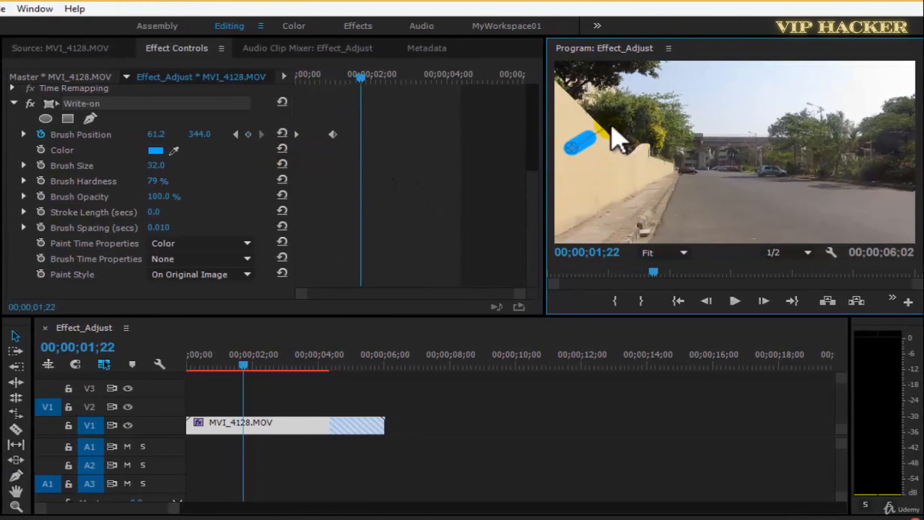
key(grave)
mouse_move(27, 248)
mouse_down()
mouse_move(74, 252)
mouse_move(67, 324)
mouse_move(35, 354)
mouse_up()
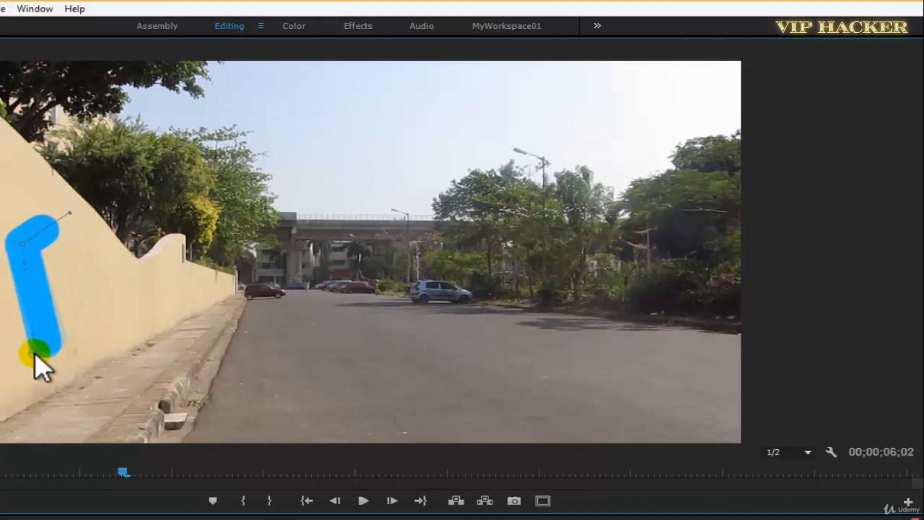
key(grave)
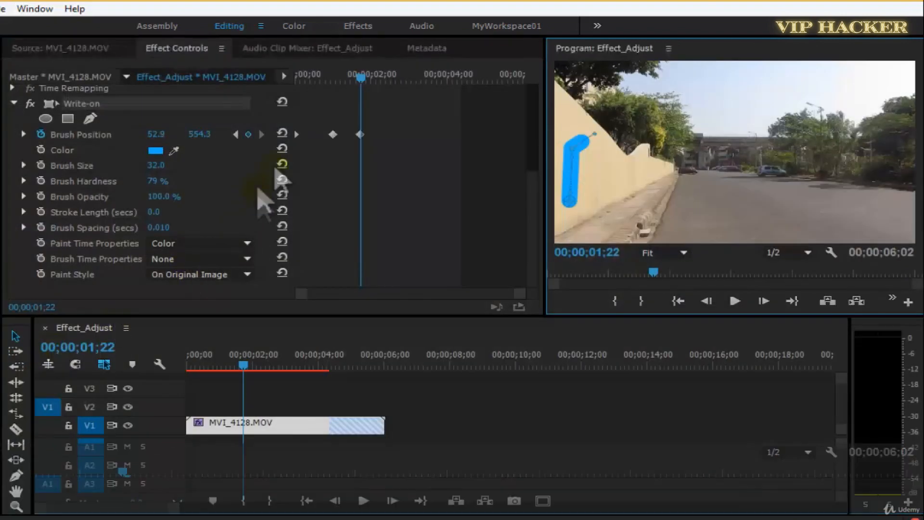
Play back the blue stroke animation from the first frame and save the project.
drag(362, 78, 264, 94)
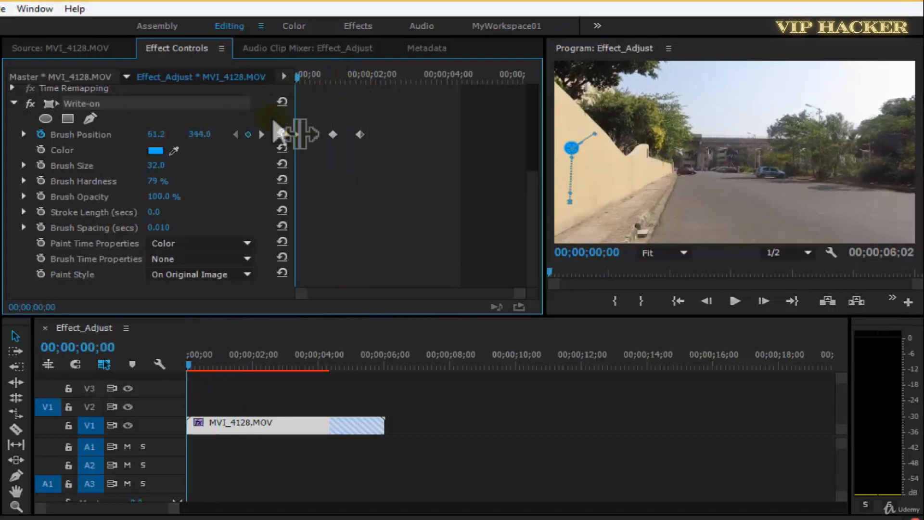
key(space)
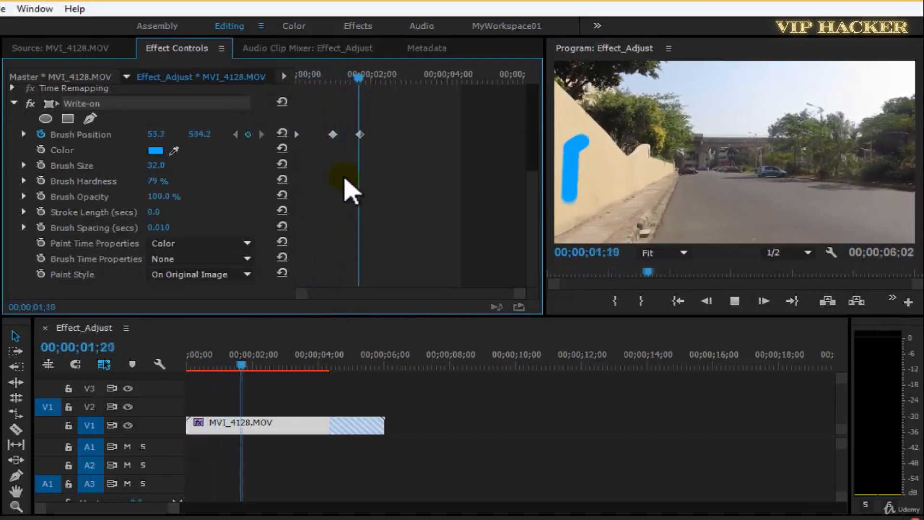
key(ctrl+s)
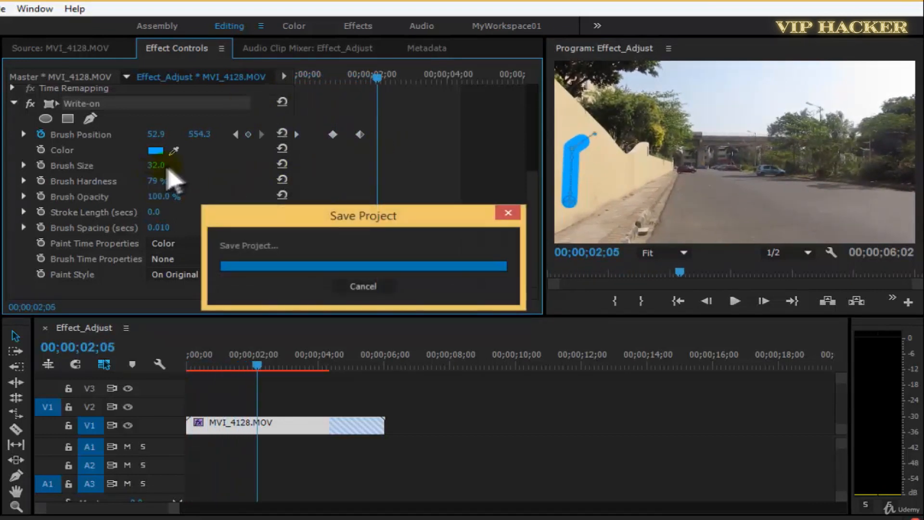
Set the brush size to 18 and keyframe a short rightward brush move from the vertical stroke's foot at 00;00;02;05.
drag(159, 166, 147, 168)
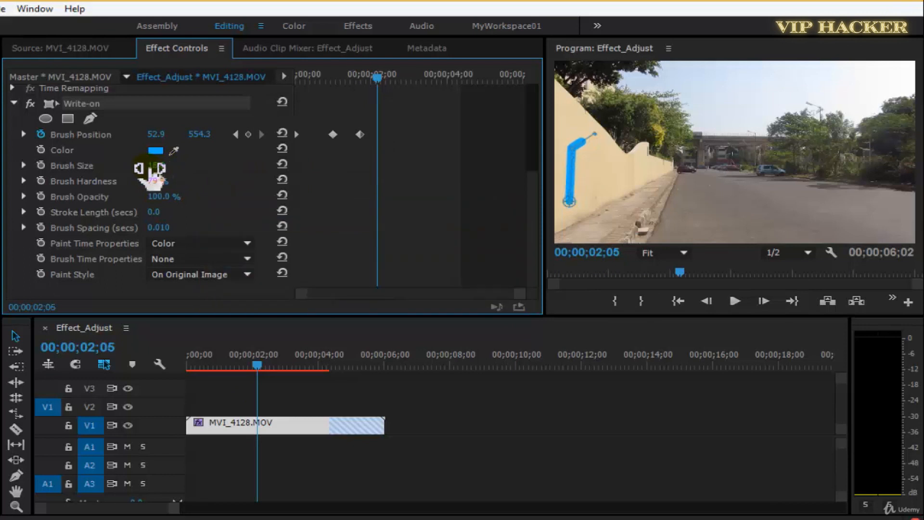
key(grave)
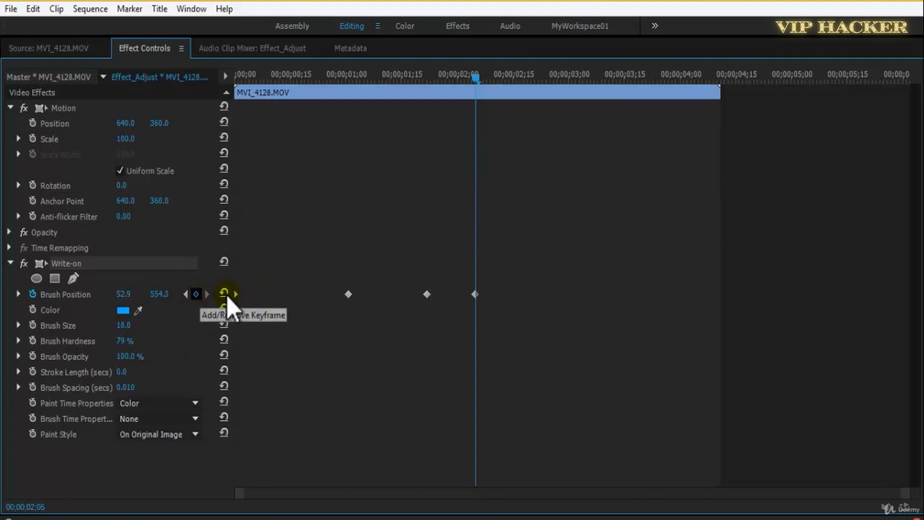
key(grave)
drag(633, 207, 660, 198)
Set the enlarged program view's playback resolution to 1/2 and replay the stroke animation from the start.
key(grave)
key(Home)
key(space)
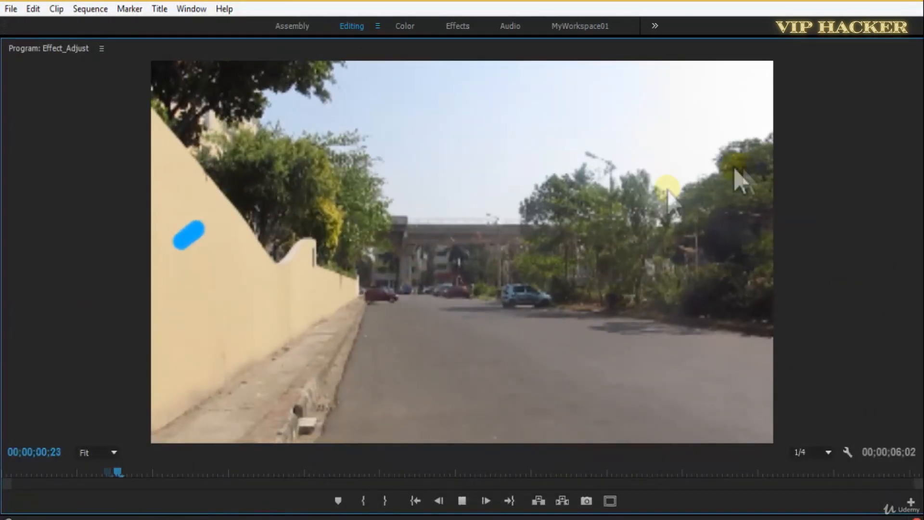
key(space)
click(819, 455)
click(825, 389)
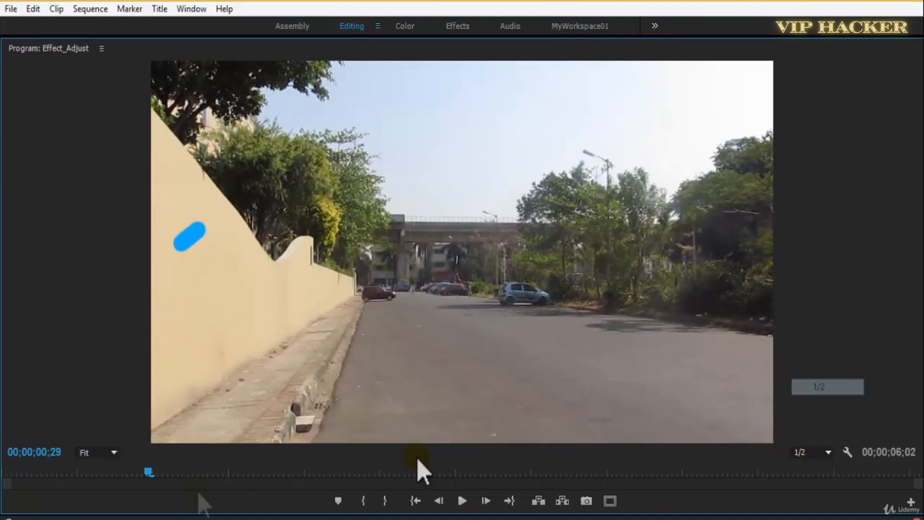
drag(149, 473, 2, 496)
click(170, 406)
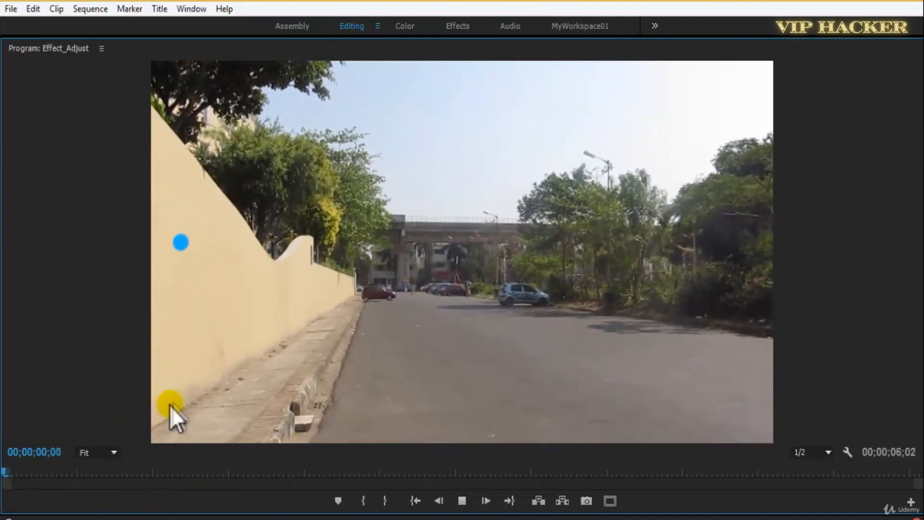
Replay the blue stroke animation from the start in the enlarged program view and restore the normal layout.
key(space)
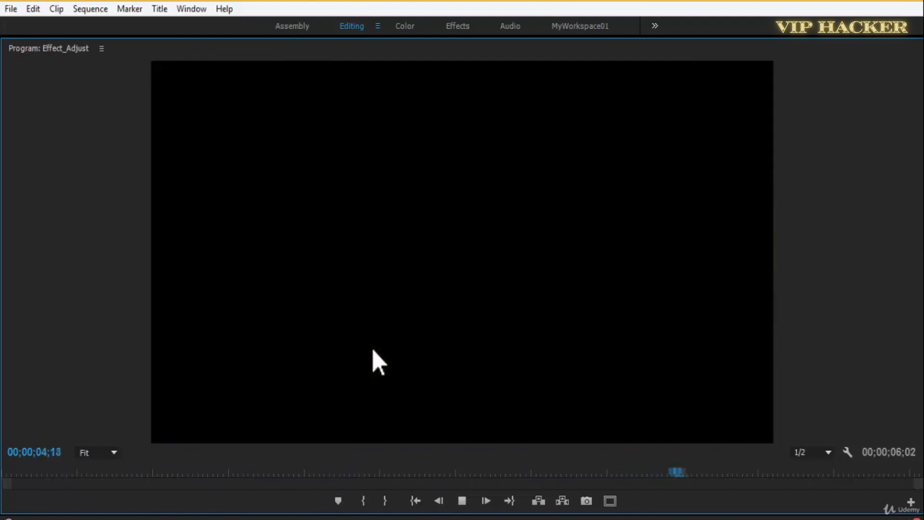
key(space)
drag(348, 473, 1, 496)
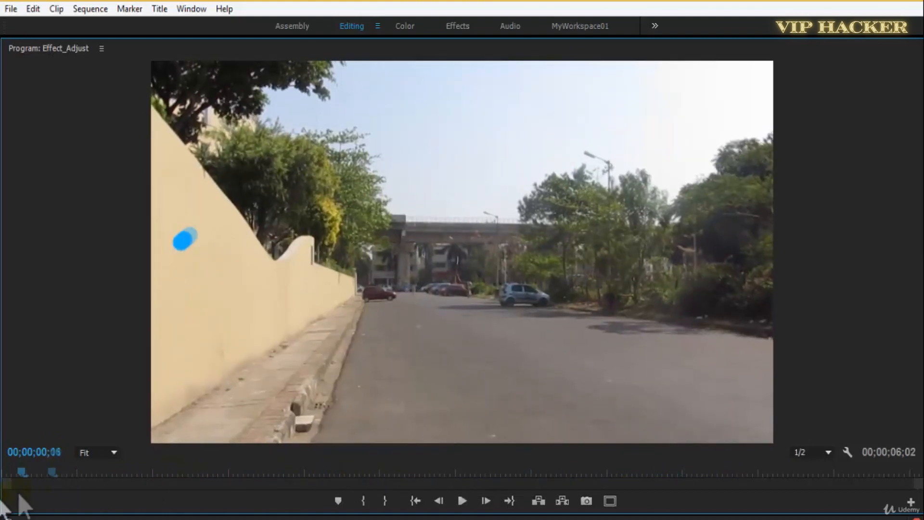
click(286, 435)
key(space)
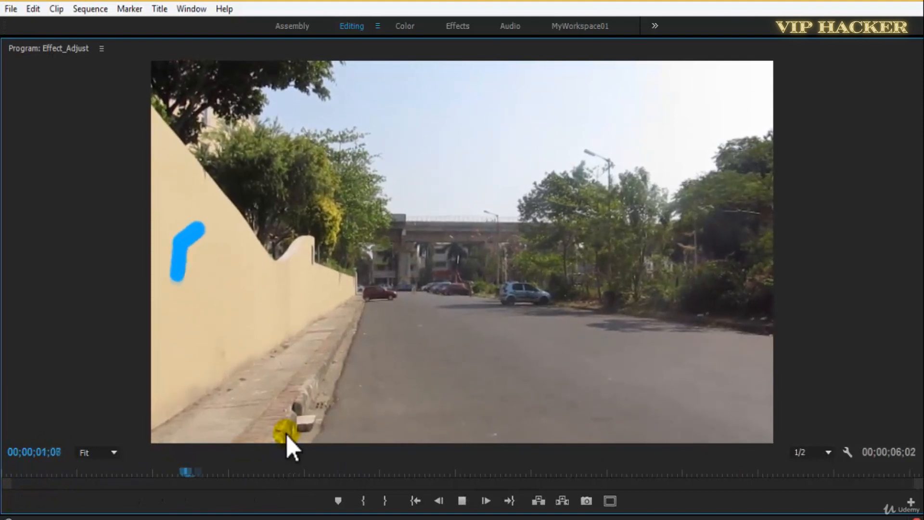
key(space)
key(grave)
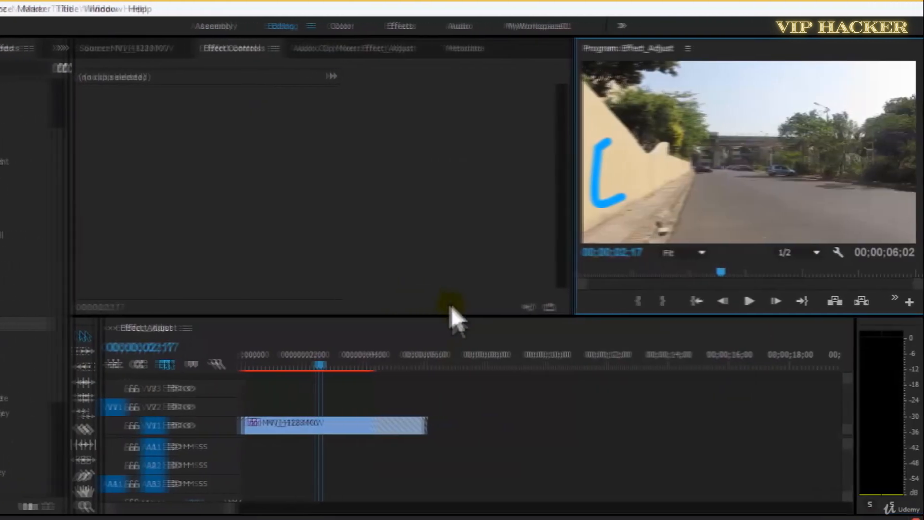
Replace the keyframed Write-on effect on MVI_4128.MOV with a fresh Write-on effect and save the project.
click(287, 427)
click(539, 173)
key(ctrl+s)
scroll(268, 221, down, 3)
click(103, 167)
key(Delete)
key(shift+7)
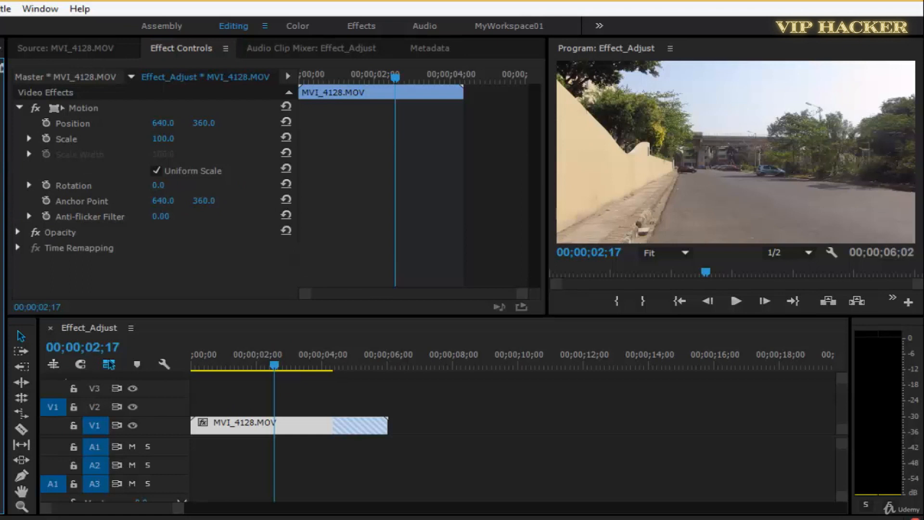
key(ctrl+z)
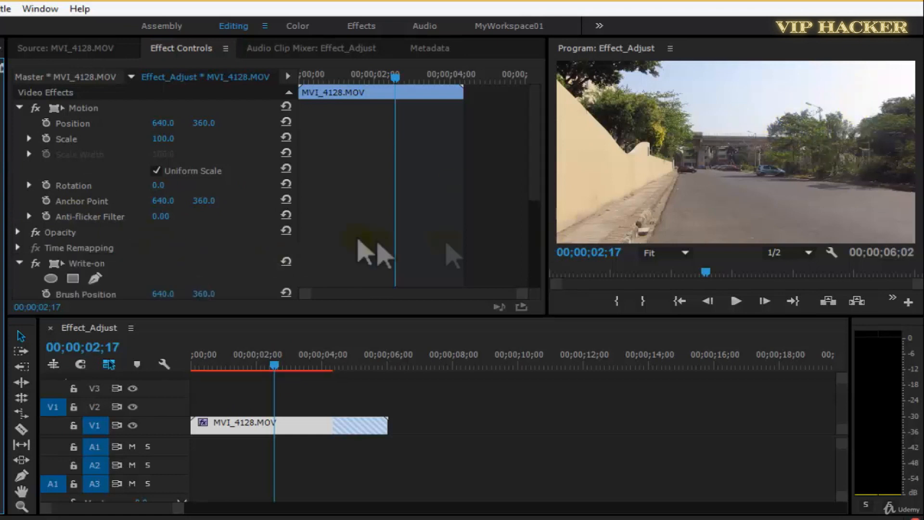
drag(537, 186, 532, 255)
key(ctrl+s)
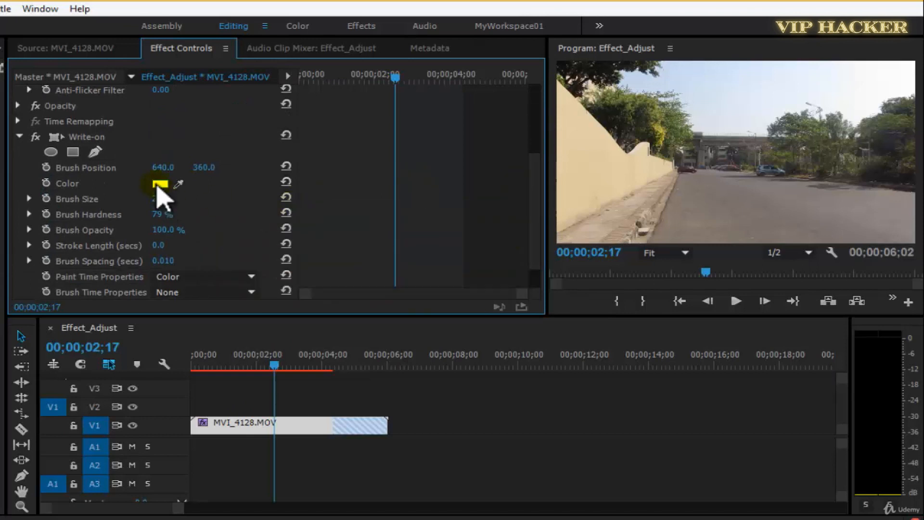
Set the Write-on brush colour to orange-red and save the project.
click(160, 185)
mouse_move(415, 313)
mouse_down()
mouse_move(418, 371)
mouse_move(375, 351)
mouse_up()
click(378, 359)
click(561, 186)
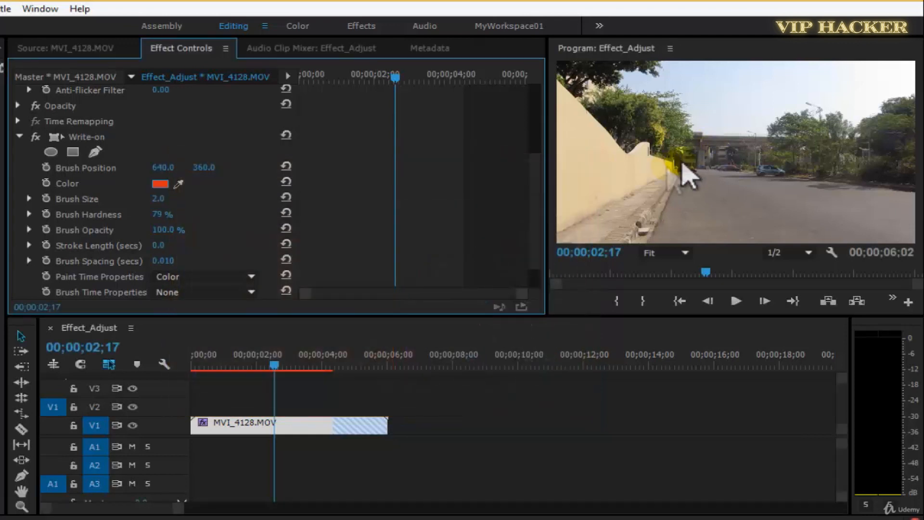
key(ctrl+s)
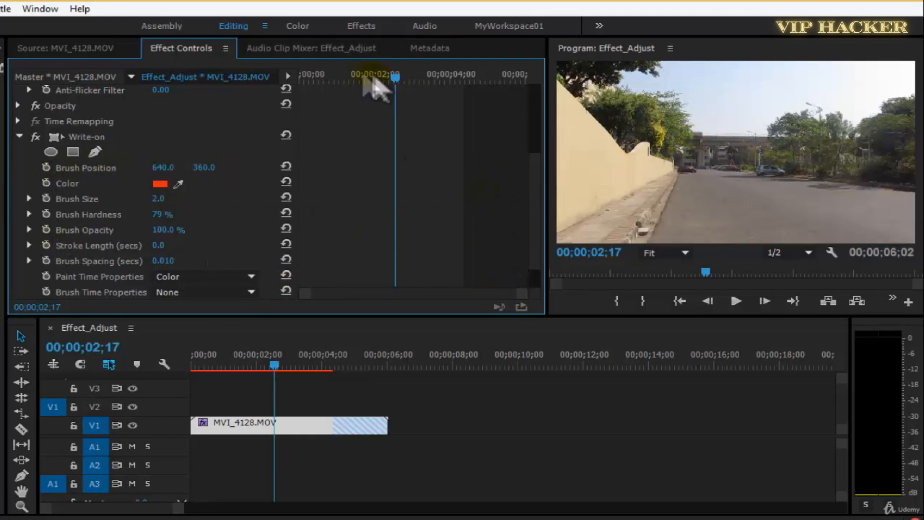
At the first frame, place the brush over the foliage above the wall at about 186.6, 230.3 and set its size to 30.
drag(364, 76, 298, 78)
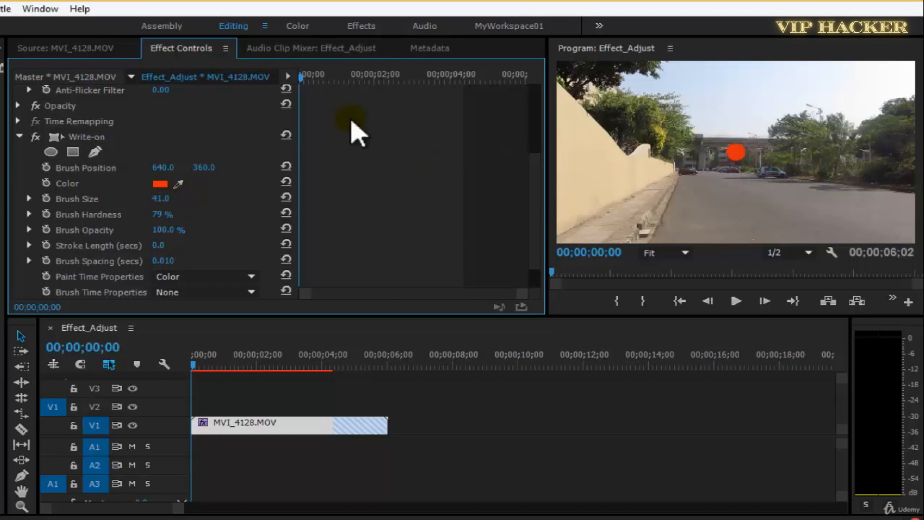
click(96, 139)
drag(736, 152, 620, 134)
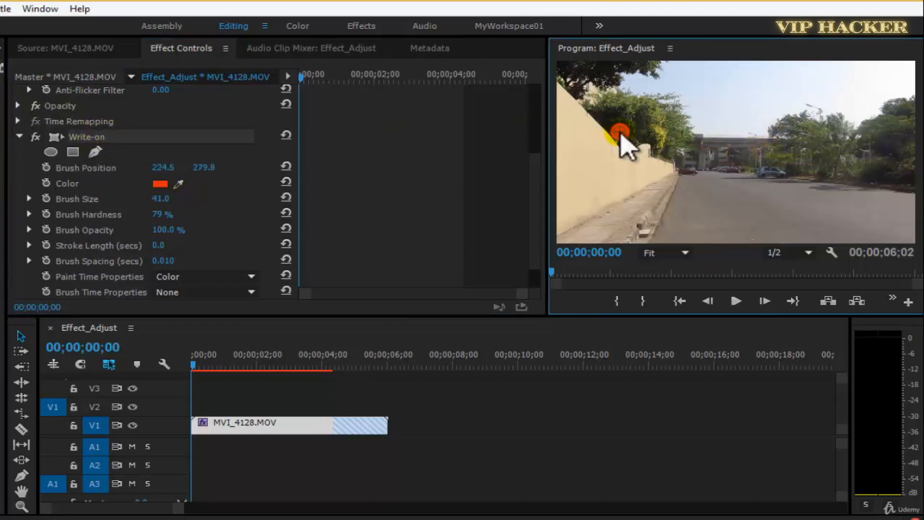
click(161, 198)
text(30)
key(Return)
Enable Brush Position keyframing at the first frame and add a second keyframe at 00;00;00;22.
click(45, 167)
key(space)
click(254, 182)
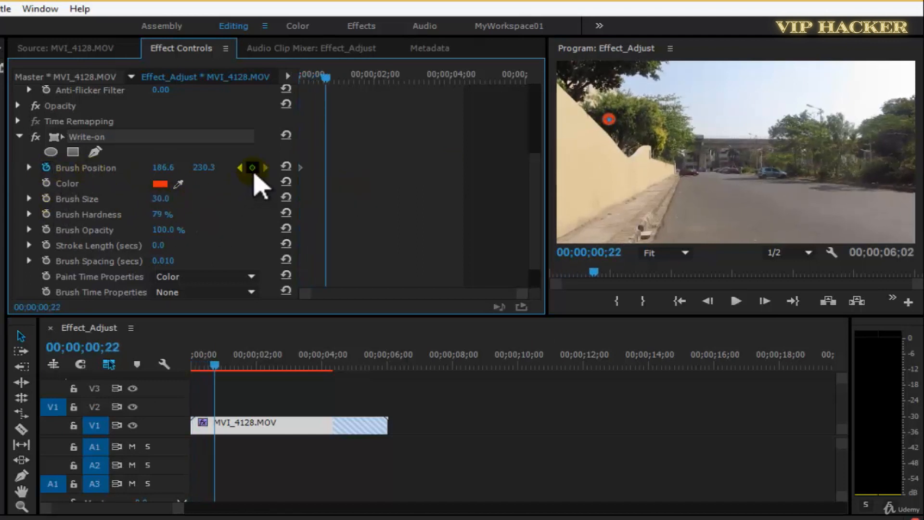
Try drawing a vertical stroke straight down from the brush start at 00;00;00;22, and undo it.
mouse_move(608, 121)
mouse_down()
mouse_move(608, 190)
mouse_move(611, 177)
mouse_up()
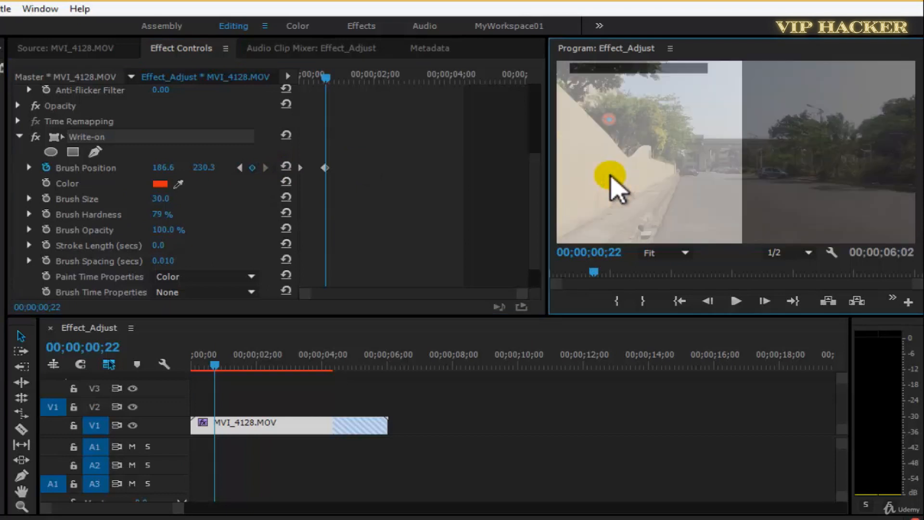
key(grave)
drag(103, 184, 99, 300)
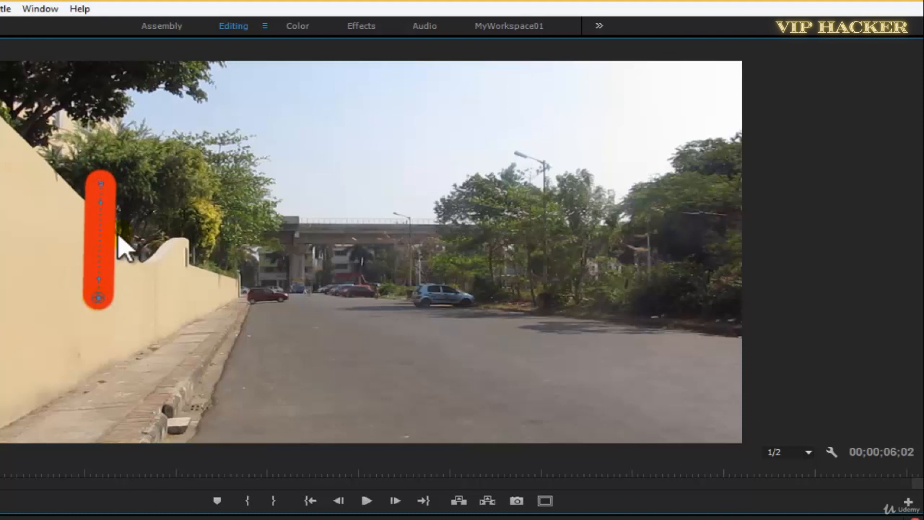
key(ctrl+z)
Keyframe brush moves to about 285.5, 274.4 at 00;00;00;22 and about 291.1, 168.5 at 00;00;01;08.
mouse_move(105, 185)
mouse_down()
mouse_move(136, 214)
mouse_move(96, 197)
mouse_up()
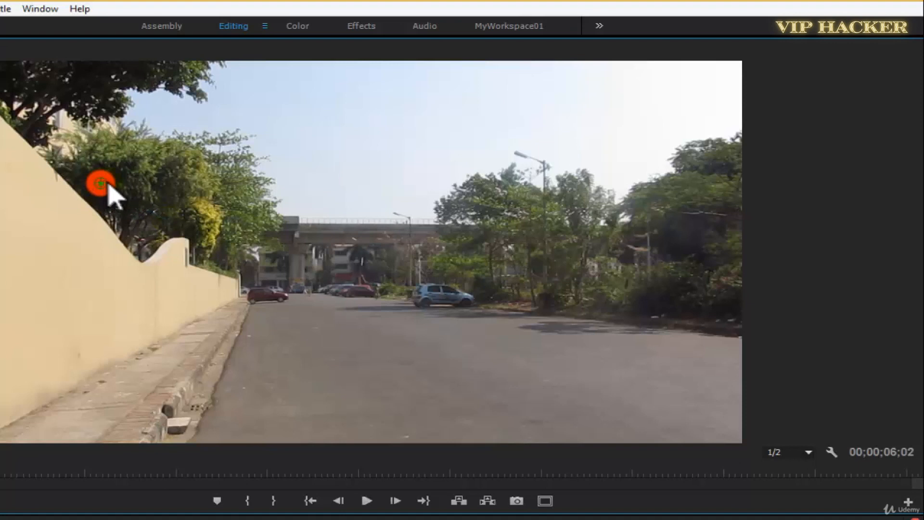
drag(148, 214, 159, 208)
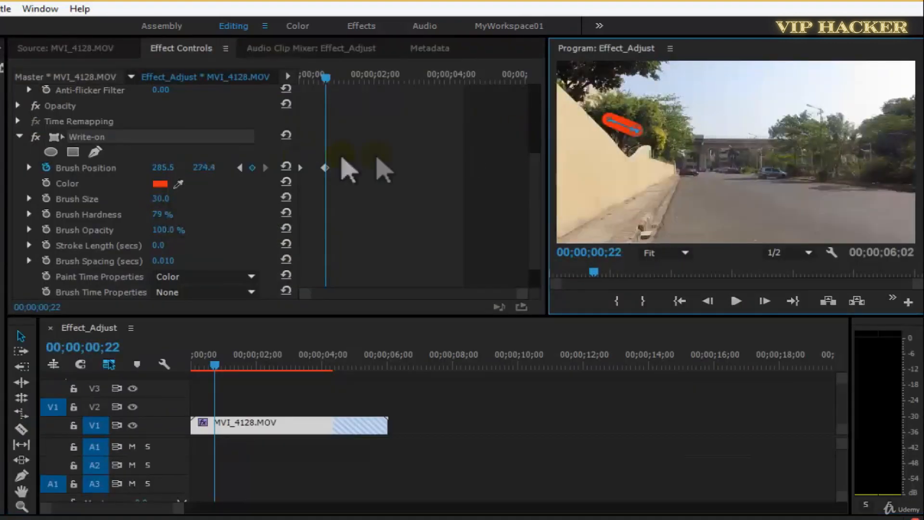
key(space)
click(99, 137)
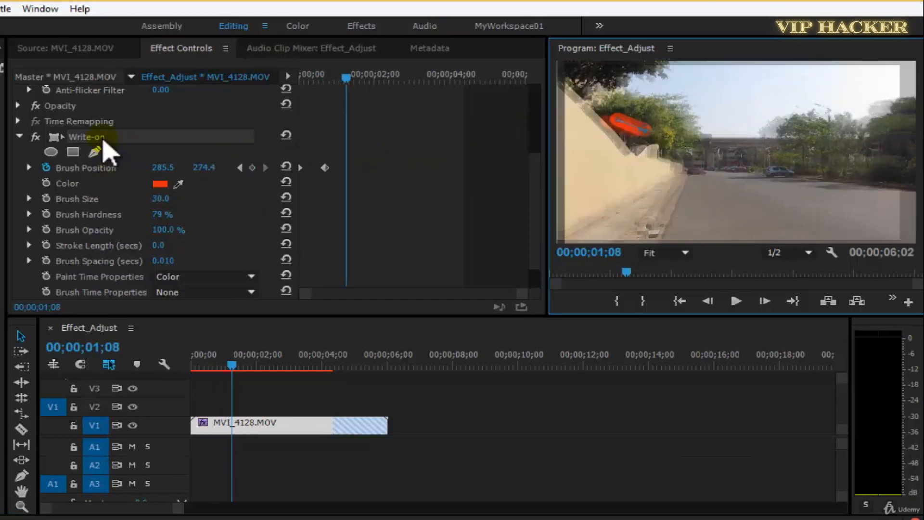
key(grave)
drag(161, 194, 148, 151)
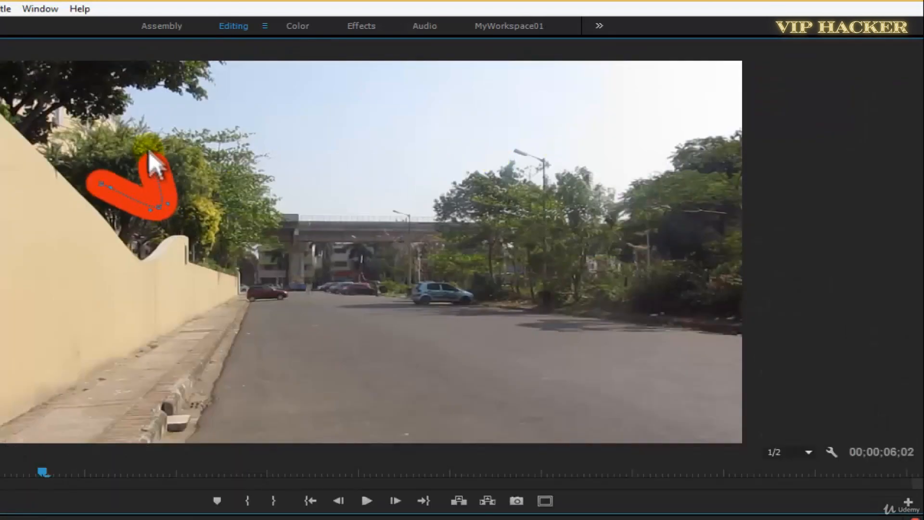
At 00;00;01;21, move the brush back to about 188, 218.6 to close the small triangular loop.
key(grave)
key(space)
key(space)
click(279, 173)
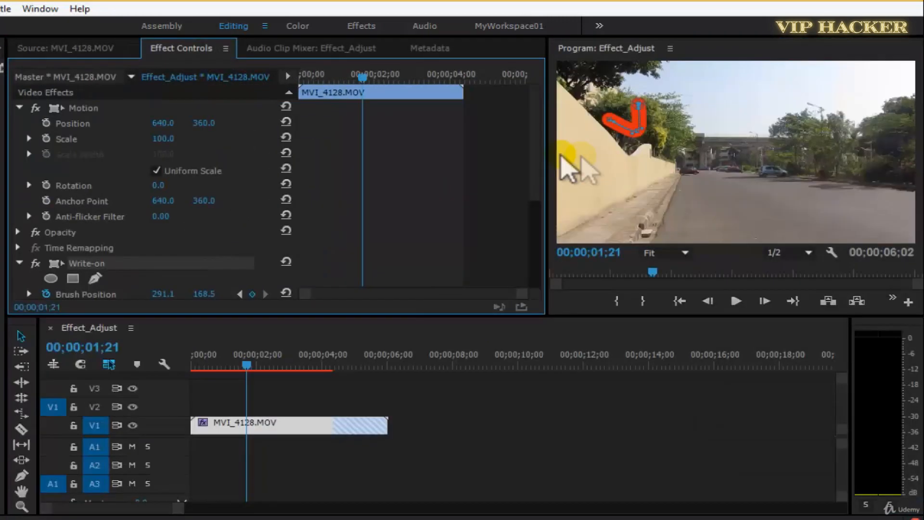
key(grave)
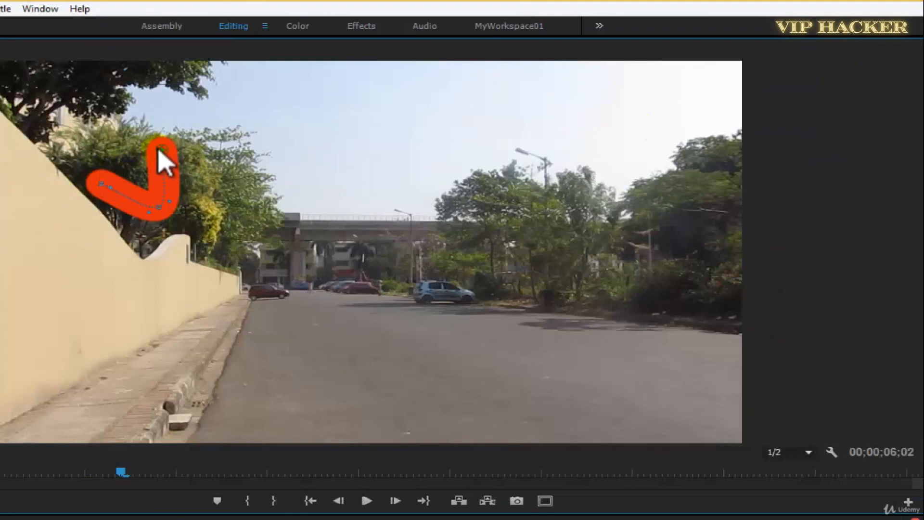
mouse_move(160, 149)
mouse_down()
mouse_move(98, 157)
mouse_move(69, 178)
mouse_move(99, 178)
mouse_up()
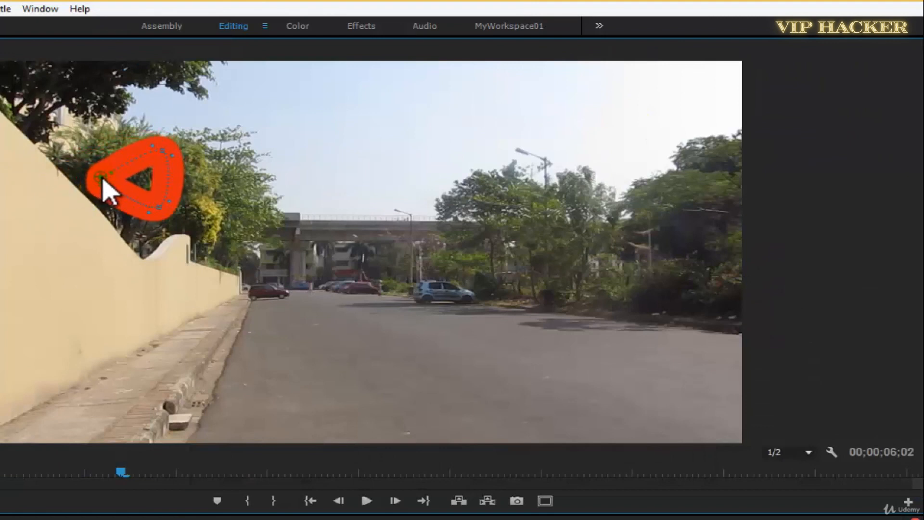
key(grave)
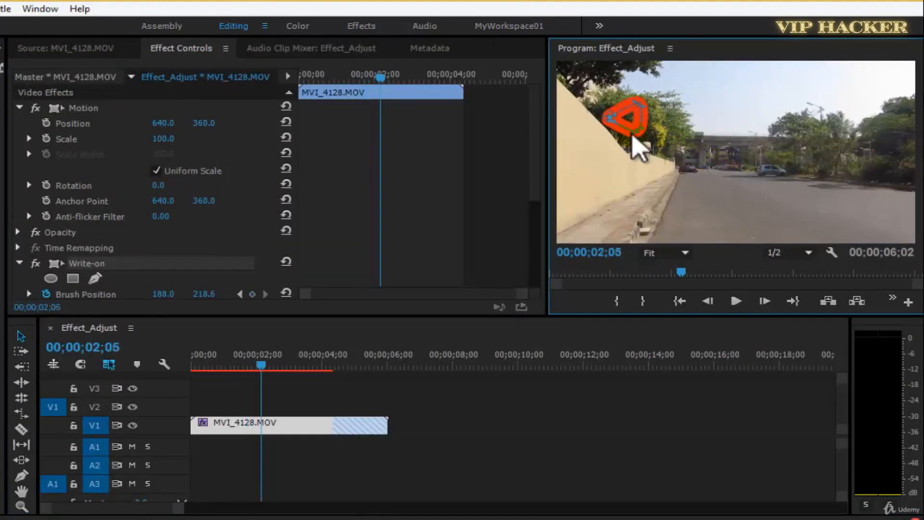
Add further Brush Position keyframes that curve the stroke under the loop and up into a tall second loop, ending at about 422.8, 215.7.
mouse_move(611, 118)
mouse_down()
mouse_move(589, 133)
mouse_move(637, 178)
mouse_move(664, 174)
mouse_move(651, 164)
mouse_move(700, 140)
mouse_move(702, 153)
mouse_move(725, 116)
mouse_move(719, 91)
mouse_move(692, 89)
mouse_move(720, 81)
mouse_move(724, 96)
mouse_move(679, 86)
mouse_move(687, 88)
mouse_move(677, 117)
mouse_up()
key(space)
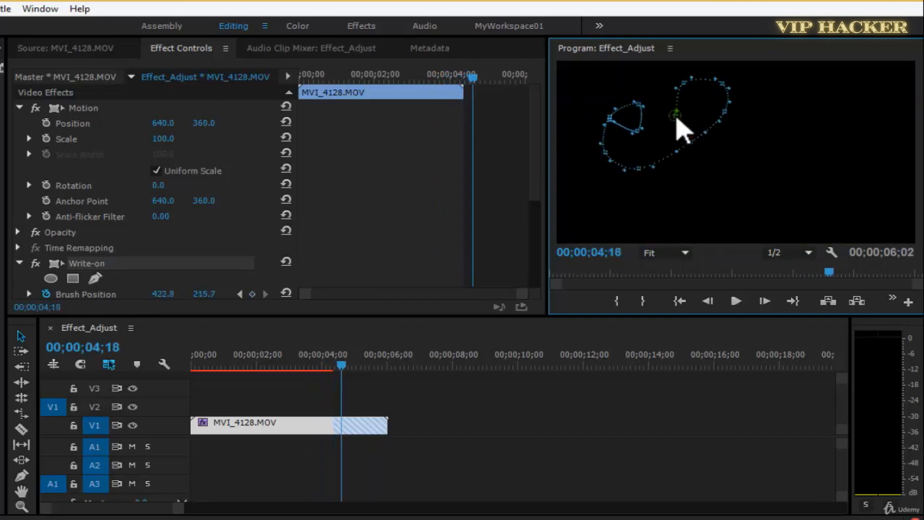
drag(344, 375, 268, 371)
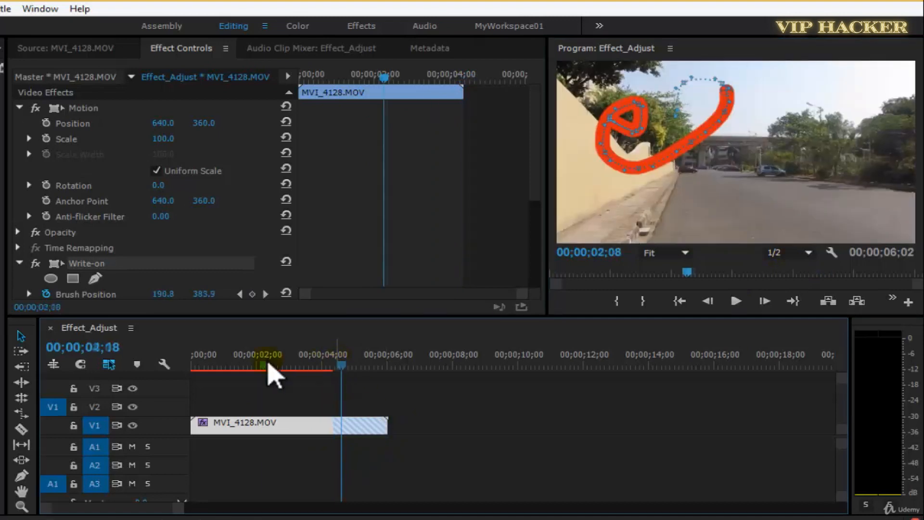
Trim the hatched tail off the end of MVI_4128.MOV and replay the red stroke animation from the start.
click(381, 424)
drag(381, 423, 461, 407)
drag(344, 354, 156, 376)
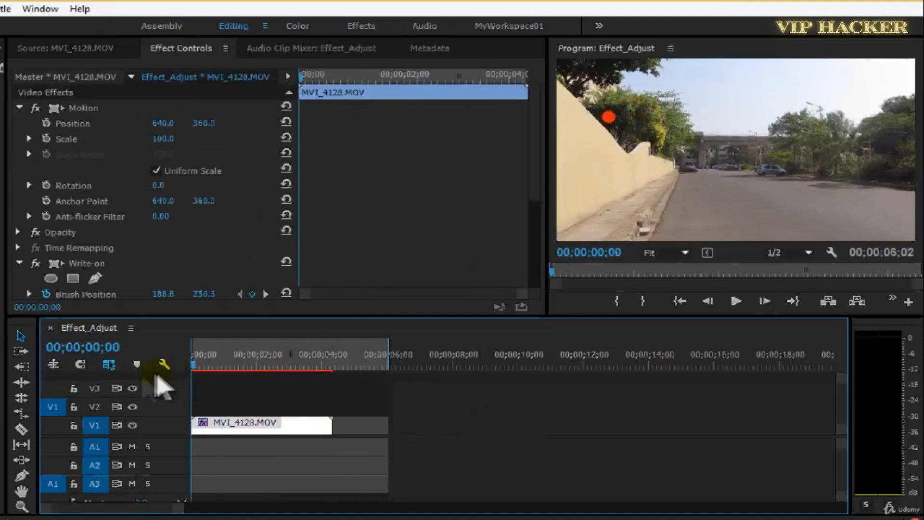
key(space)
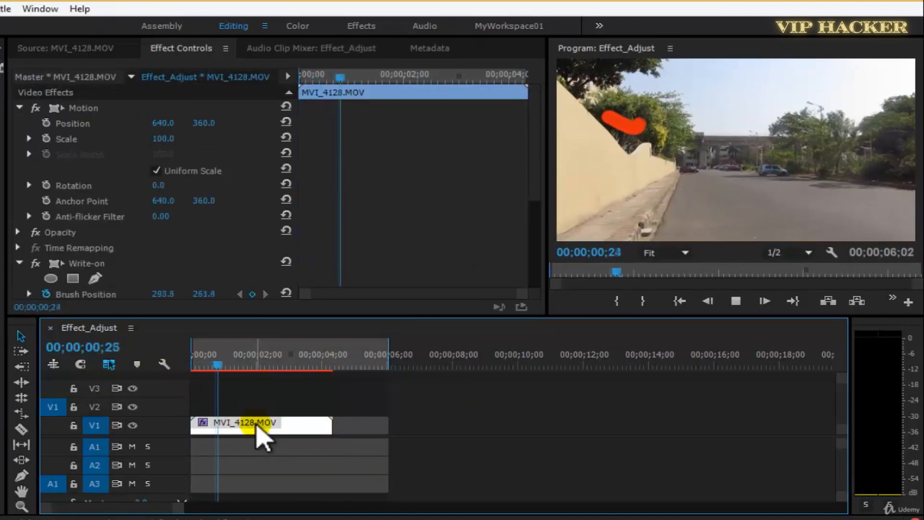
key(space)
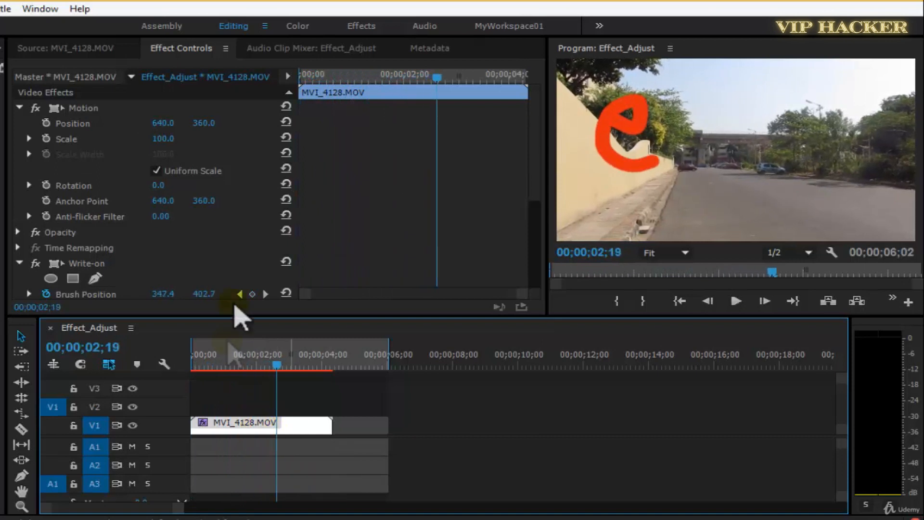
Retime the Write-on Brush Position keyframes so they sit earlier and closer together within the clip.
scroll(403, 280, down, 5)
click(96, 103)
mouse_move(330, 114)
mouse_down()
mouse_move(527, 144)
mouse_move(353, 118)
mouse_move(516, 152)
mouse_move(487, 139)
mouse_up()
click(482, 176)
Save the project and, at 00;00;03;24, keyframe the brush straight down to about 402.5, 643.4.
mouse_move(437, 78)
mouse_down()
mouse_move(423, 78)
mouse_move(500, 78)
mouse_up()
key(ctrl+s)
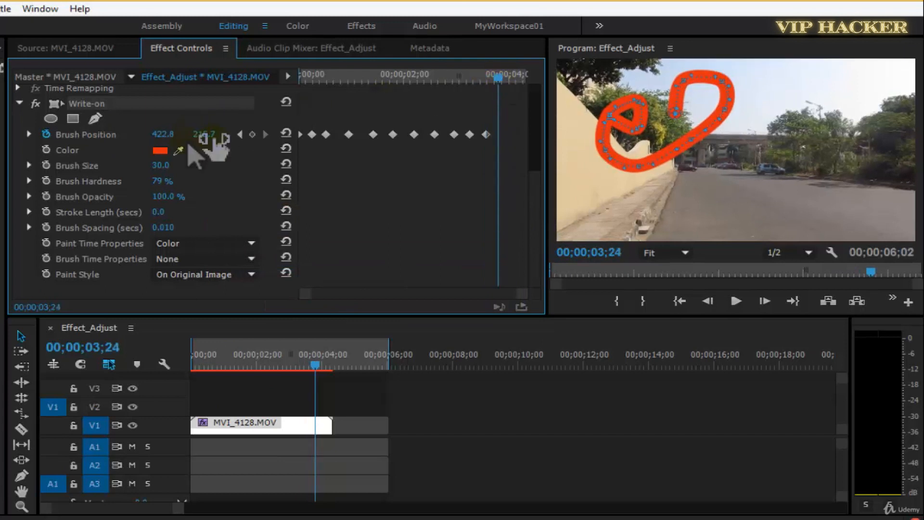
click(252, 135)
key(grave)
mouse_move(242, 178)
mouse_down()
mouse_move(231, 425)
mouse_move(247, 175)
mouse_move(237, 262)
mouse_move(235, 181)
mouse_move(244, 176)
mouse_move(227, 403)
mouse_up()
key(grave)
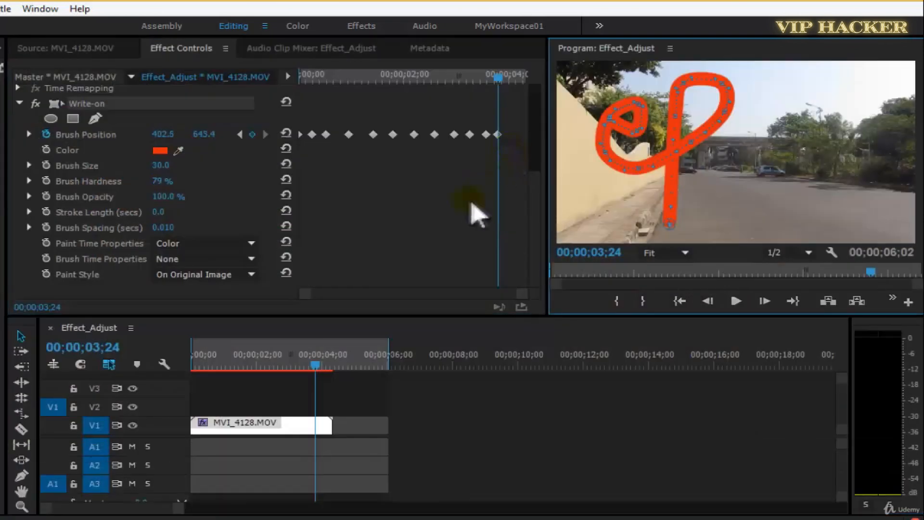
Keyframe brush moves to about 600.6, 390.6 at 00;00;03;28 and about 361.5, 291.5 at 00;00;04;06.
drag(501, 73, 511, 76)
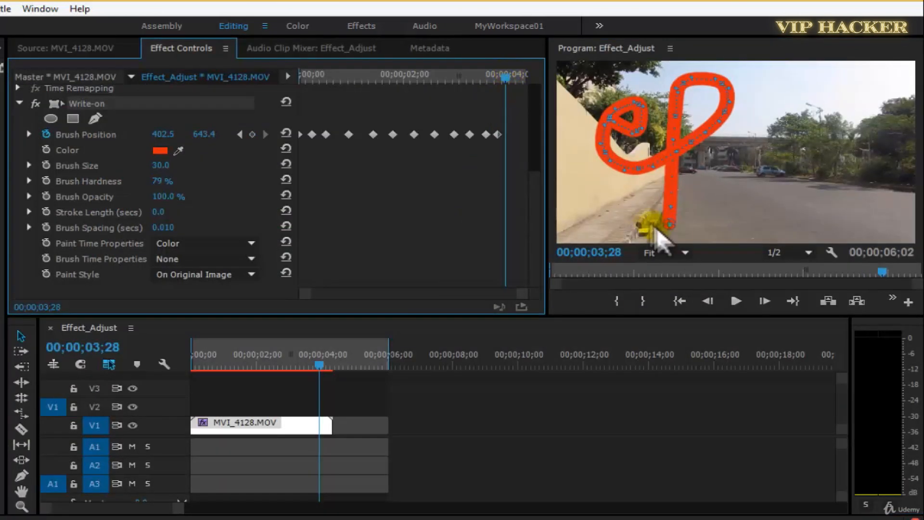
mouse_move(669, 223)
mouse_down()
mouse_move(693, 210)
mouse_move(726, 167)
mouse_up()
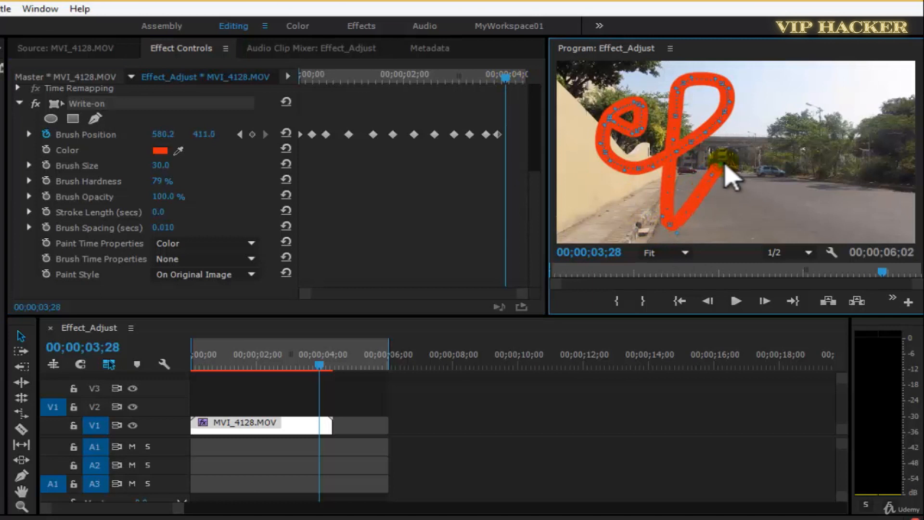
key(space)
key(space)
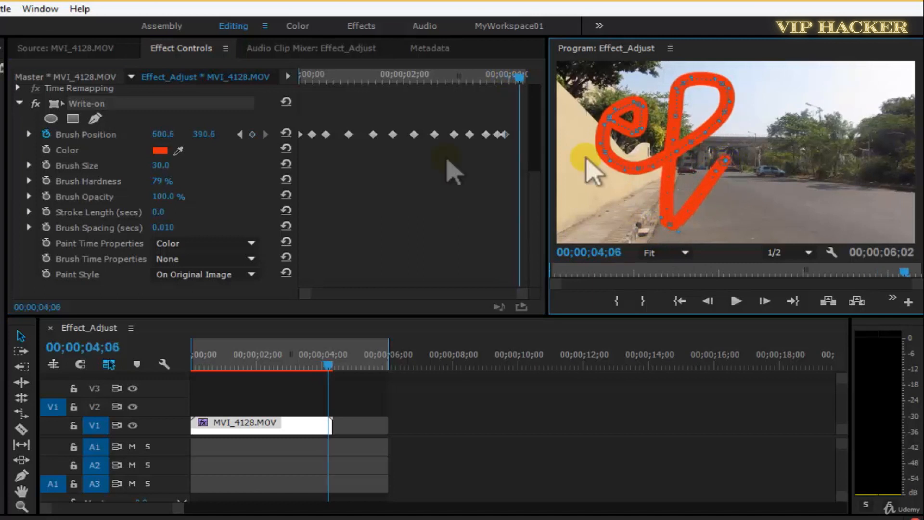
drag(724, 163, 665, 140)
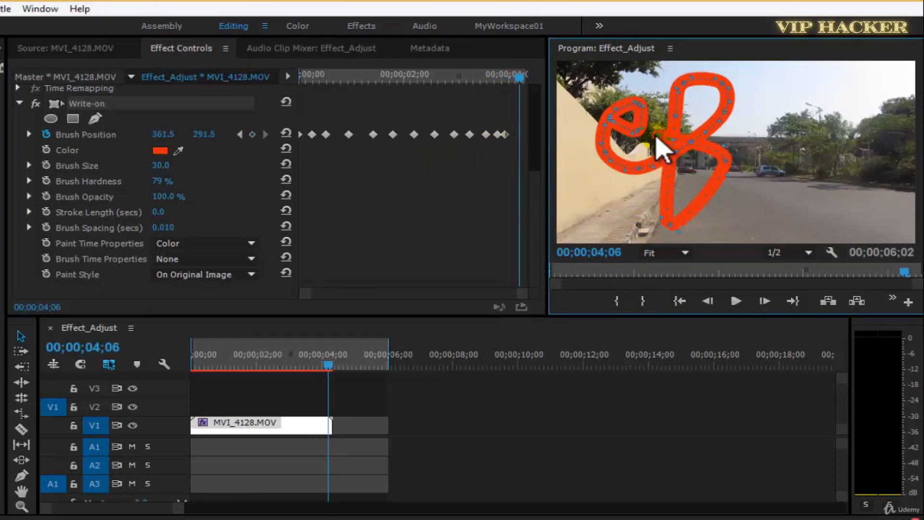
Try extending the stroke from its loose end with trial brush moves, and undo them.
click(518, 136)
click(237, 151)
mouse_move(655, 135)
mouse_down()
mouse_move(731, 165)
mouse_move(788, 140)
mouse_up()
key(ctrl+z)
key(grave)
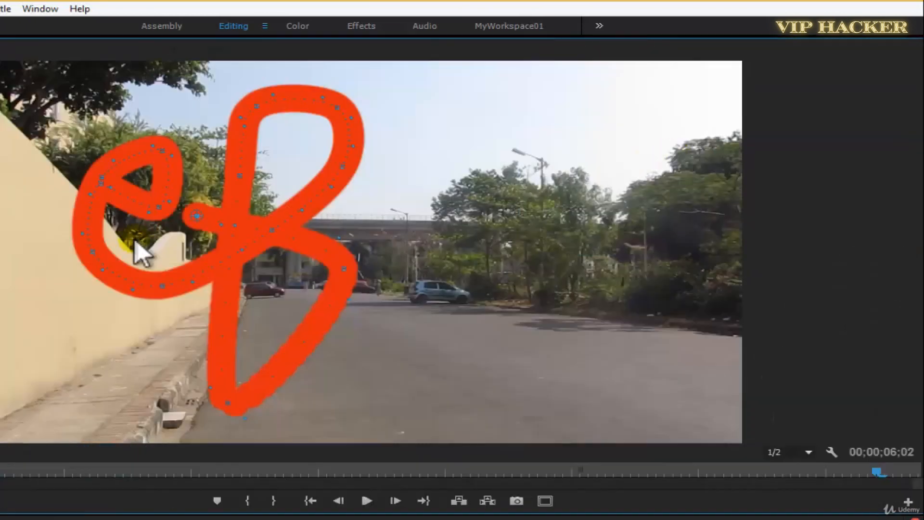
drag(200, 229, 217, 255)
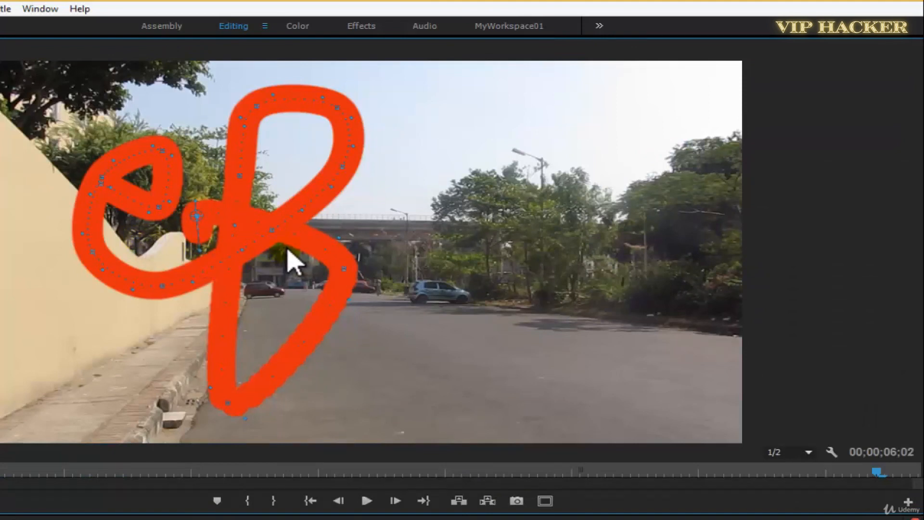
key(ctrl+z)
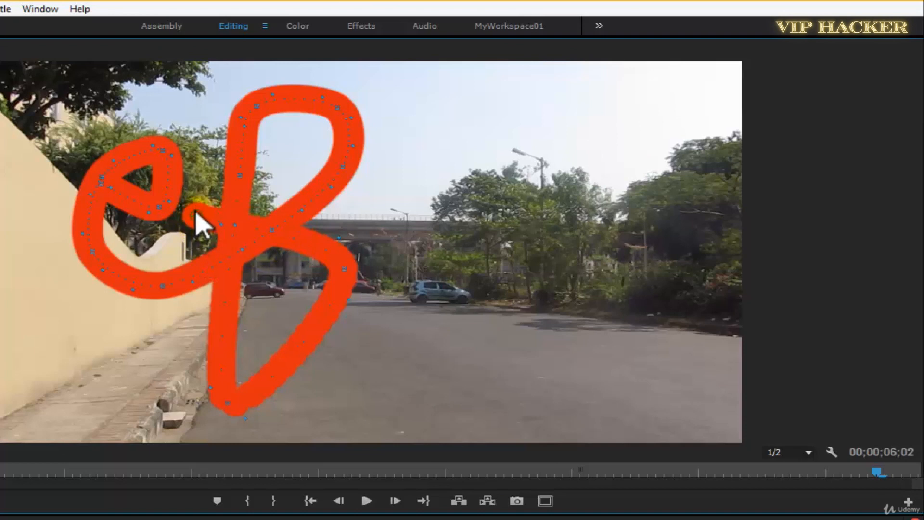
Reposition the last Write-on brush keyframe to about 552.9, 498.6 and shift it slightly earlier in the clip.
mouse_move(258, 242)
mouse_down()
mouse_move(291, 279)
mouse_move(264, 250)
mouse_move(202, 259)
mouse_move(227, 236)
mouse_up()
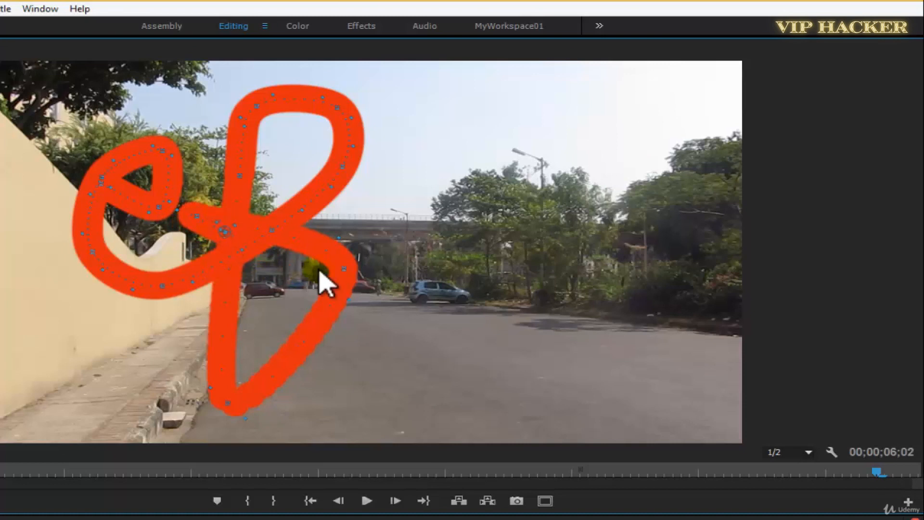
key(ctrl+s)
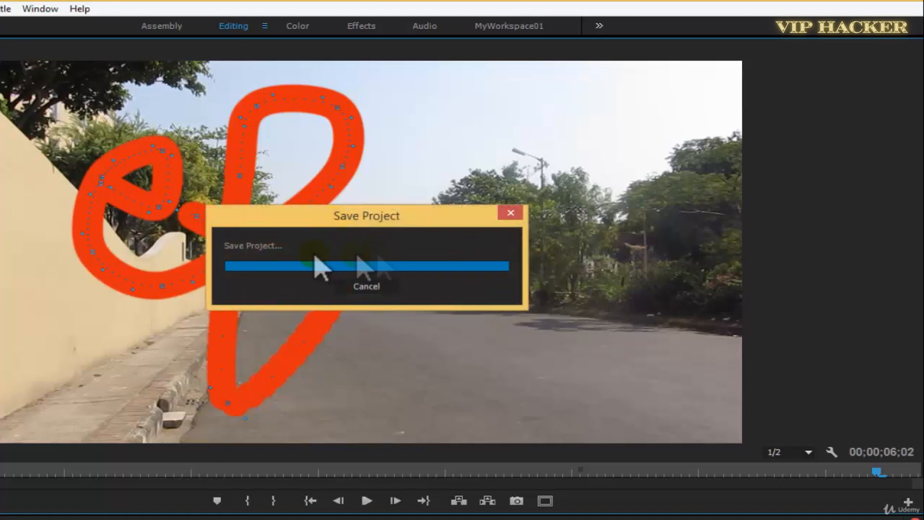
mouse_move(281, 240)
mouse_down()
mouse_move(342, 255)
mouse_move(344, 270)
mouse_move(297, 316)
mouse_move(345, 283)
mouse_move(242, 418)
mouse_move(310, 351)
mouse_move(317, 326)
mouse_up()
key(grave)
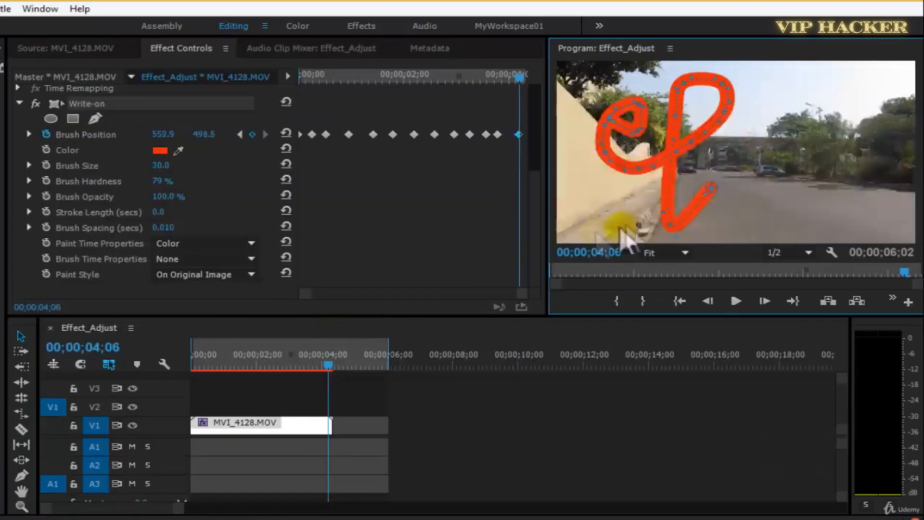
drag(506, 135, 506, 135)
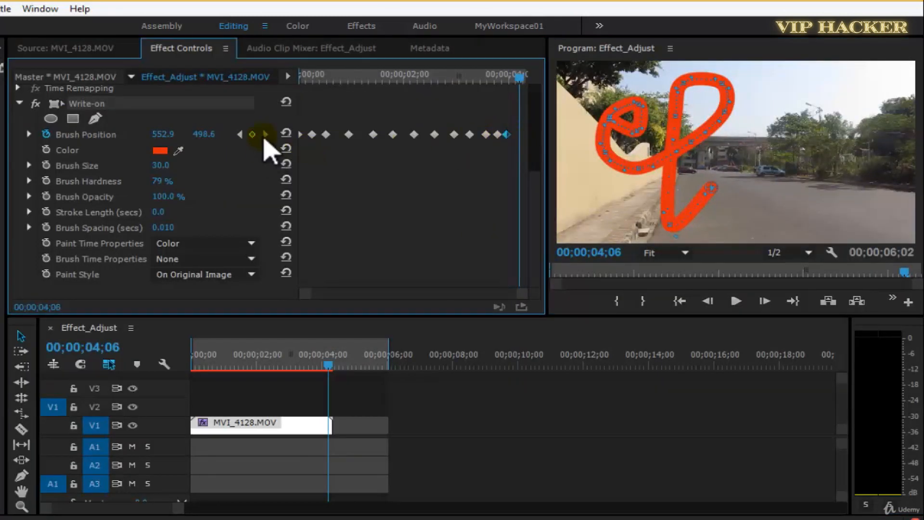
At 00;00;04;06, keyframe the brush to about 346.8, 334.2, curving the stroke up and back across the tall letter's stem.
key(grave)
key(grave)
key(grave)
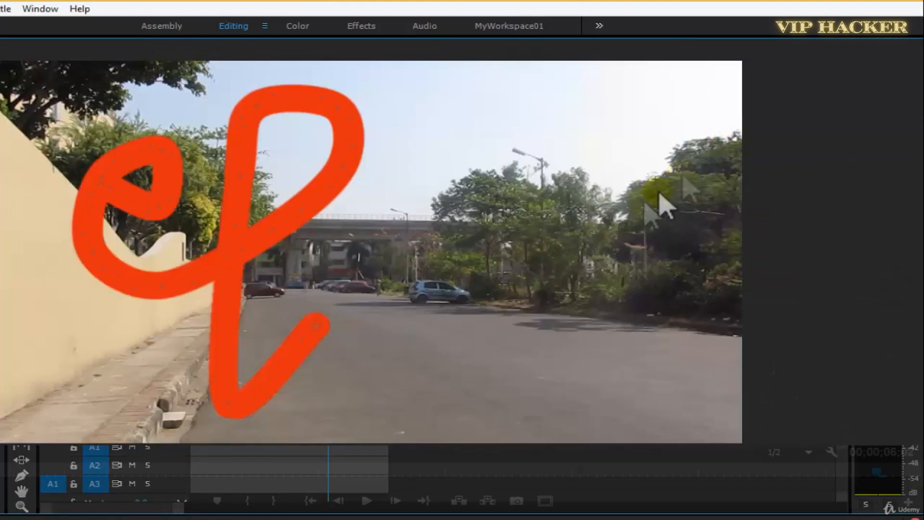
click(315, 326)
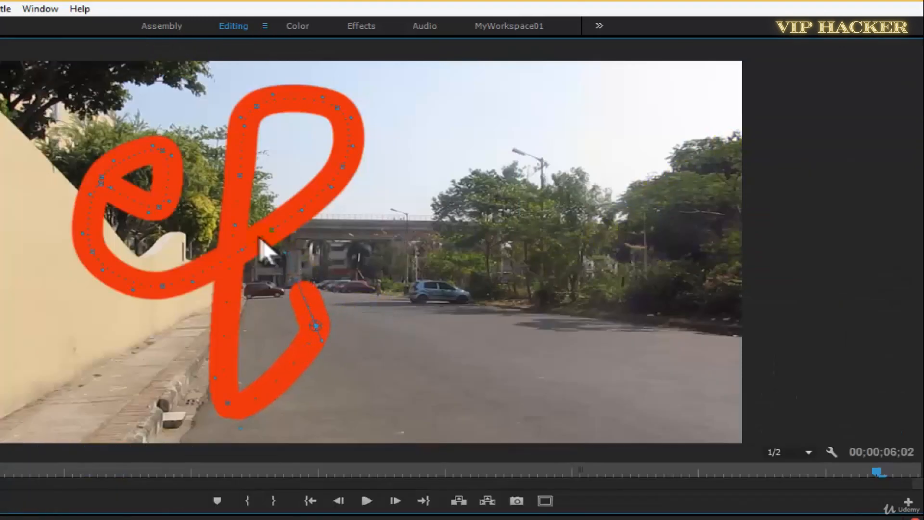
click(312, 324)
click(241, 228)
mouse_move(221, 246)
mouse_down()
mouse_move(194, 248)
mouse_move(195, 241)
mouse_up()
key(grave)
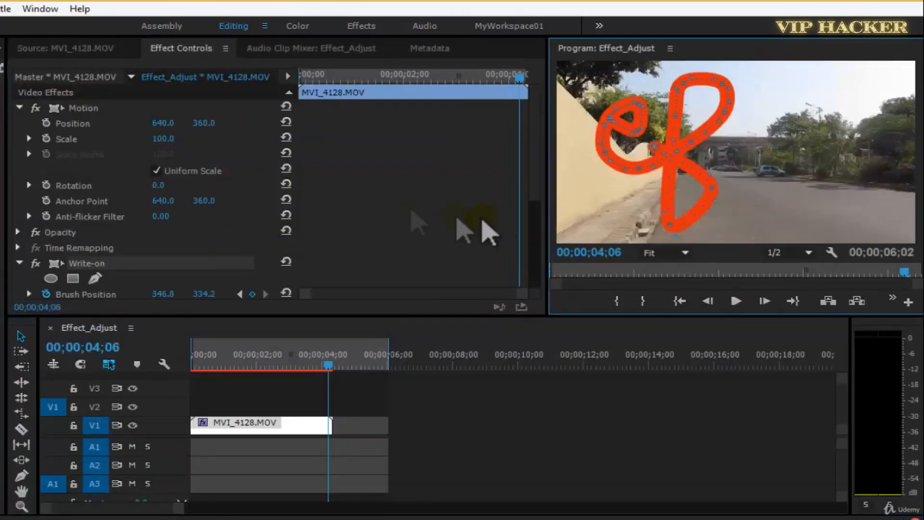
At 00;00;04;08, keyframe the brush out over the road to about 821.8 horizontally, and save the project.
click(523, 77)
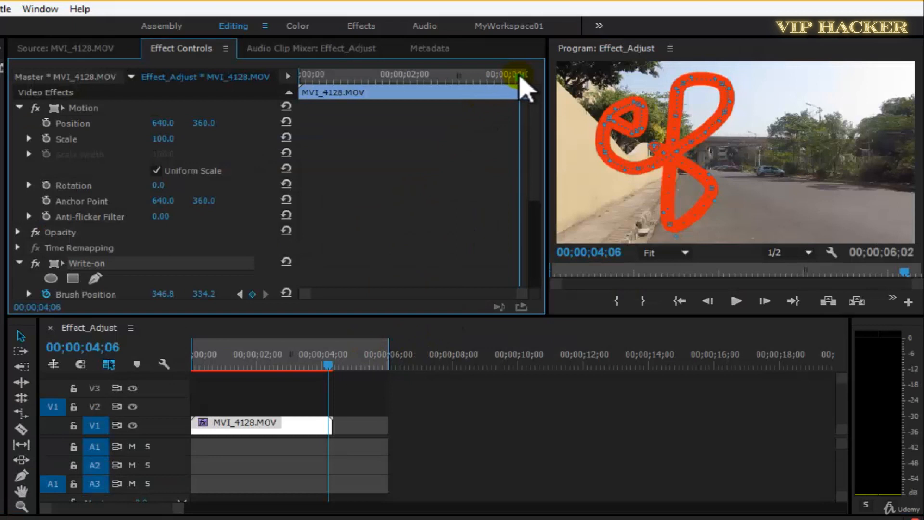
key(grave)
mouse_move(198, 241)
mouse_down()
mouse_move(351, 248)
mouse_move(433, 289)
mouse_move(448, 309)
mouse_up()
key(ctrl+z)
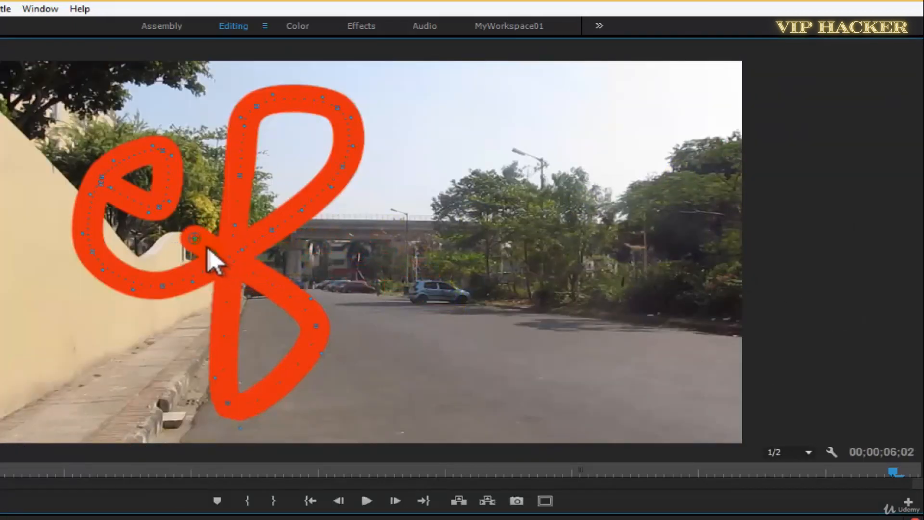
mouse_move(251, 241)
mouse_down()
mouse_move(476, 298)
mouse_move(475, 288)
mouse_up()
key(grave)
key(ctrl+s)
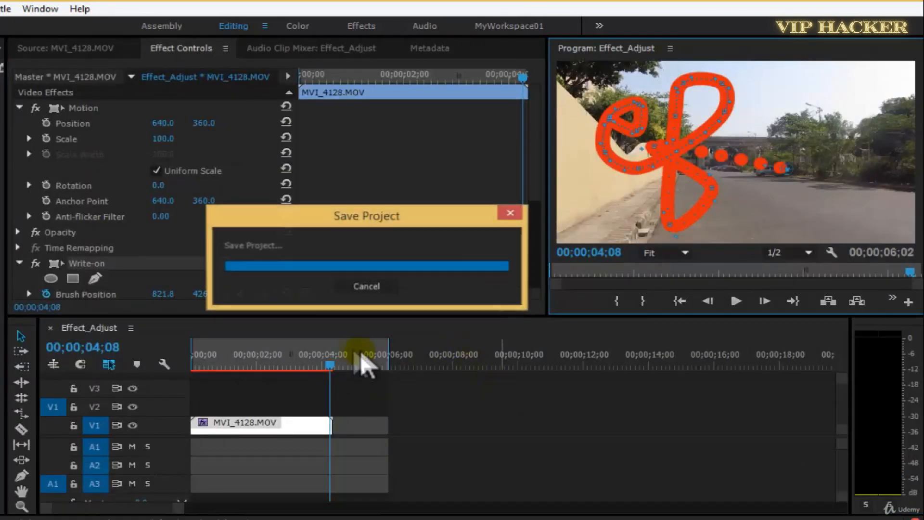
Play the sequence from the start to review the writing animation, scrub back to 00;00;00;20 and save.
drag(328, 361, 212, 381)
key(Home)
key(space)
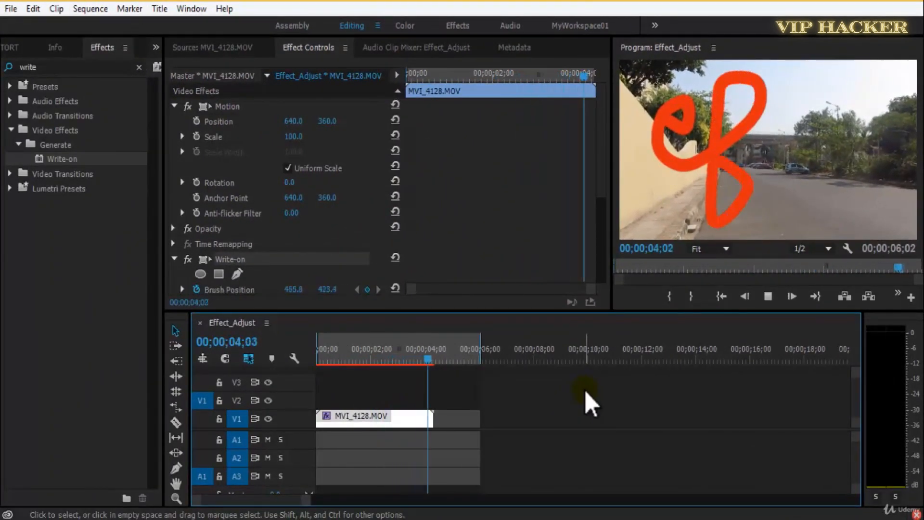
key(Home)
key(space)
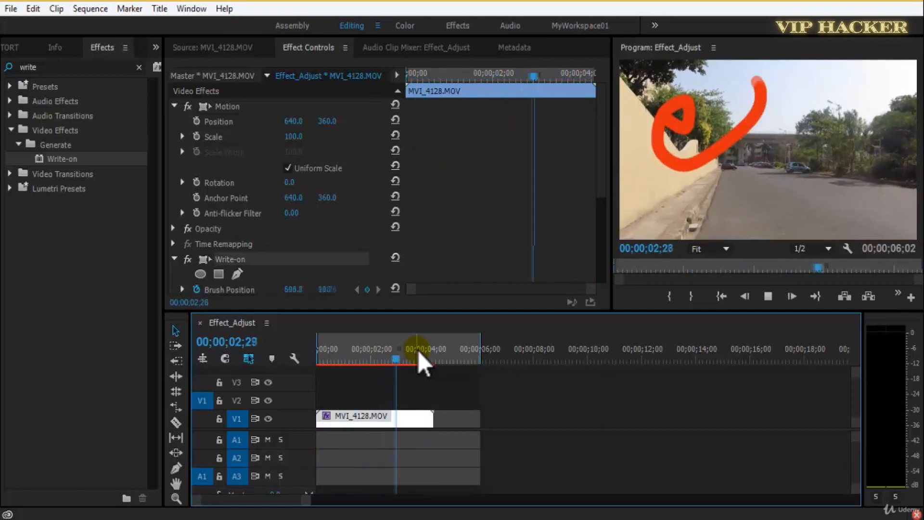
drag(436, 359, 335, 363)
key(ctrl+s)
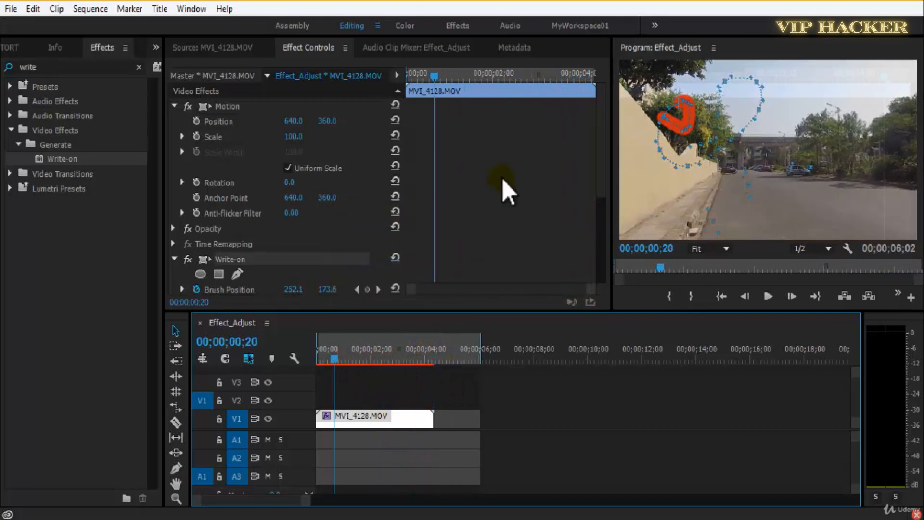
Shift the Brush Position keyframes earlier in groups so they sit closely spaced near the clip's start, and save the project.
key(grave)
mouse_move(265, 248)
mouse_down()
mouse_move(445, 320)
mouse_move(521, 324)
mouse_move(513, 291)
mouse_up()
drag(254, 254, 543, 327)
drag(514, 289, 487, 290)
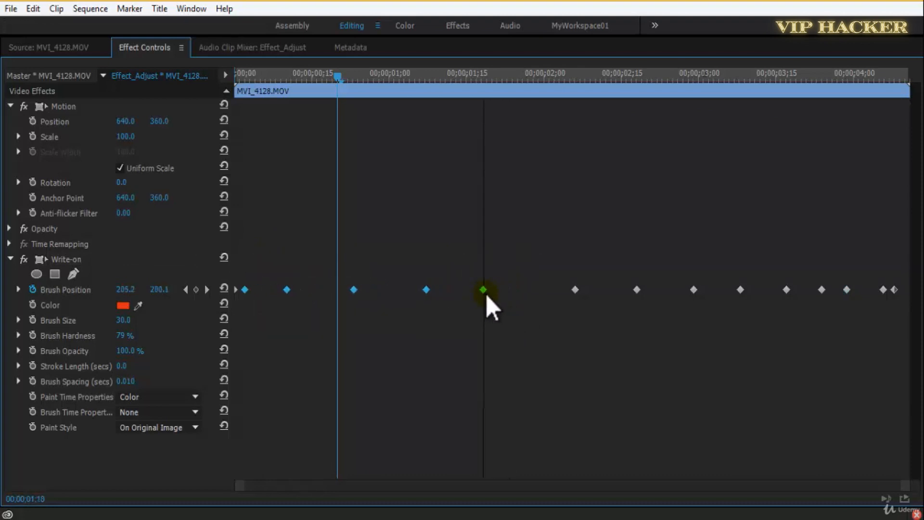
mouse_move(277, 252)
mouse_down()
mouse_move(457, 316)
mouse_move(486, 308)
mouse_move(471, 291)
mouse_move(450, 311)
mouse_up()
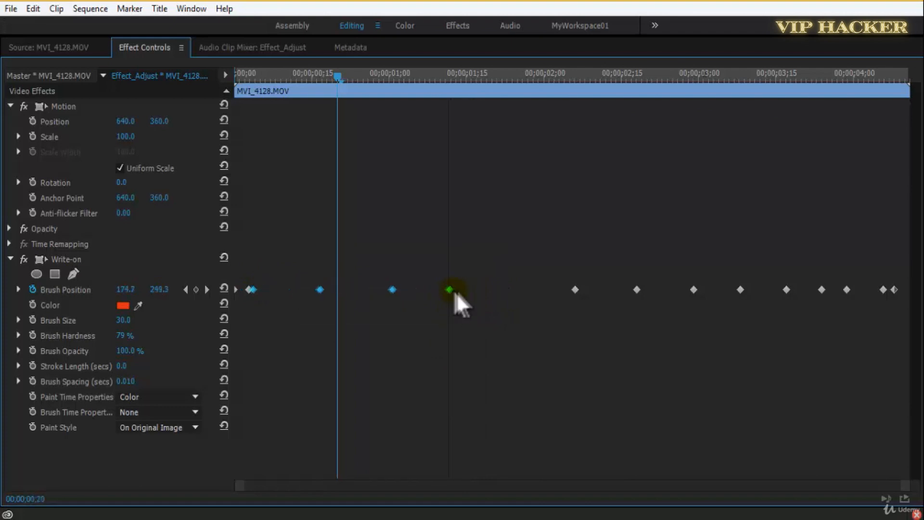
drag(292, 246, 476, 322)
drag(459, 291, 405, 299)
mouse_move(310, 266)
mouse_down()
mouse_move(424, 307)
mouse_move(352, 293)
mouse_up()
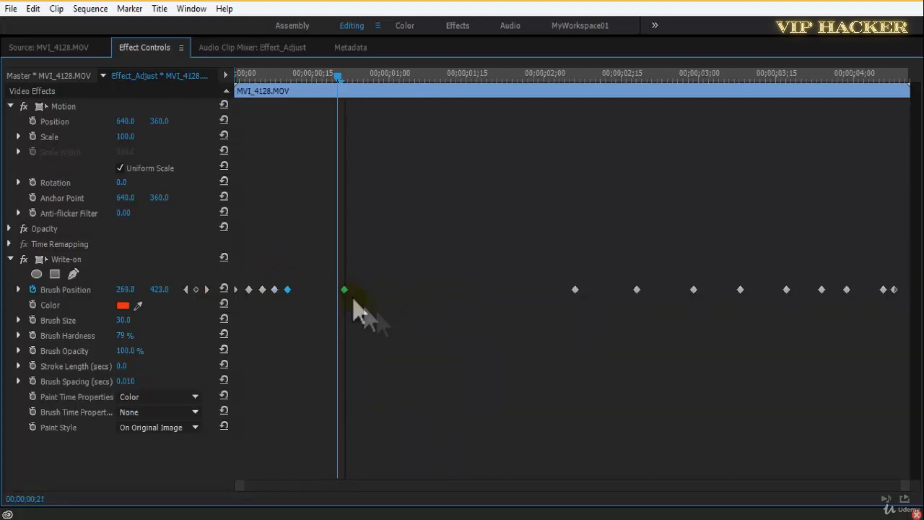
key(ctrl+s)
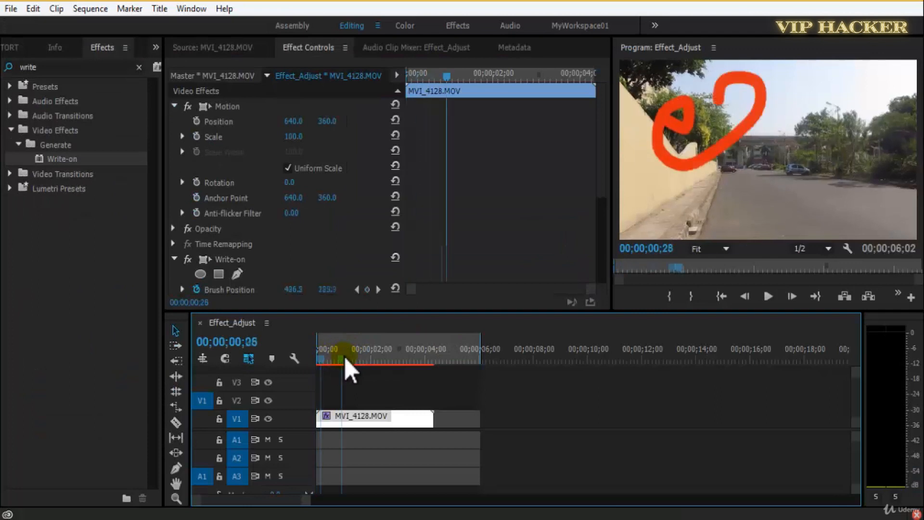
Replay the retimed stroke from the beginning to check its speed and continuity, saving the project between playbacks.
drag(344, 357, 319, 357)
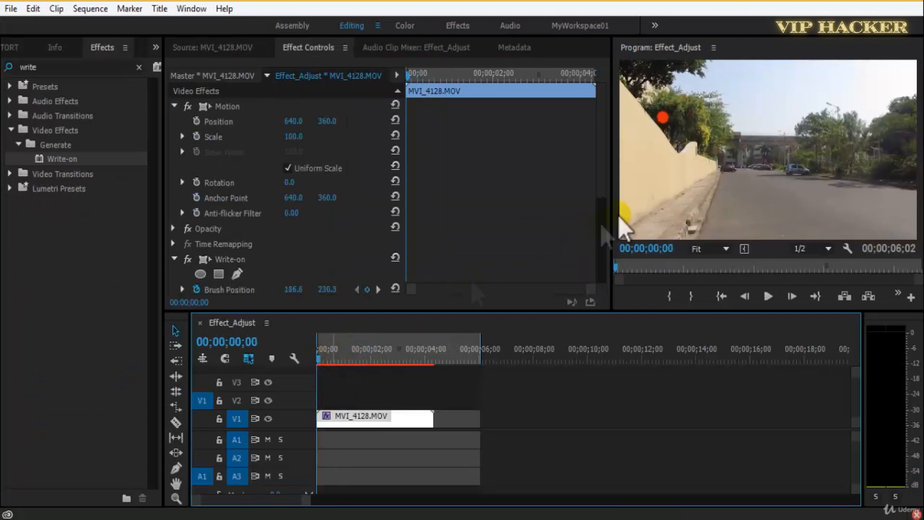
scroll(583, 271, down, 5)
key(ctrl+s)
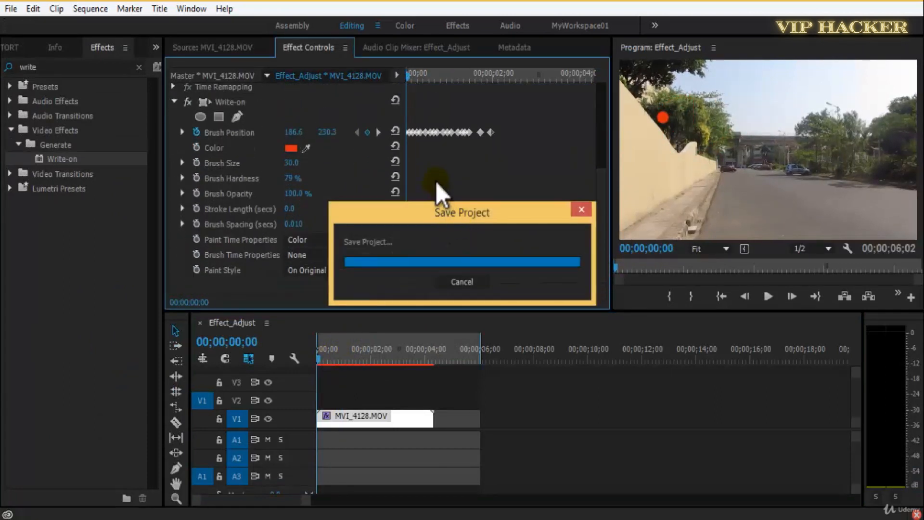
key(space)
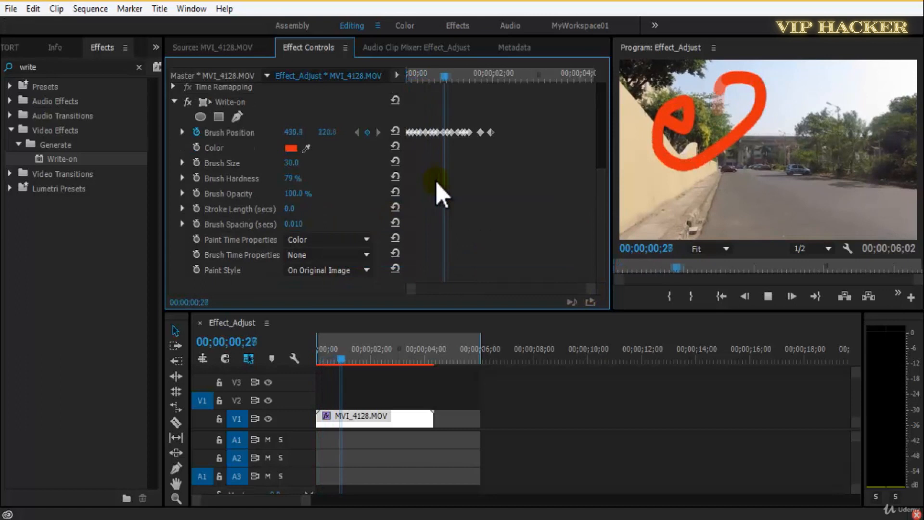
key(space)
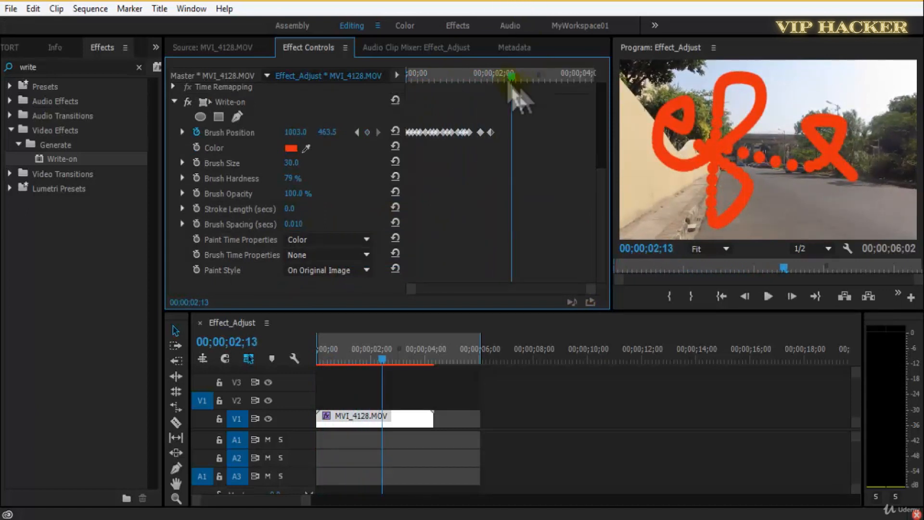
key(Home)
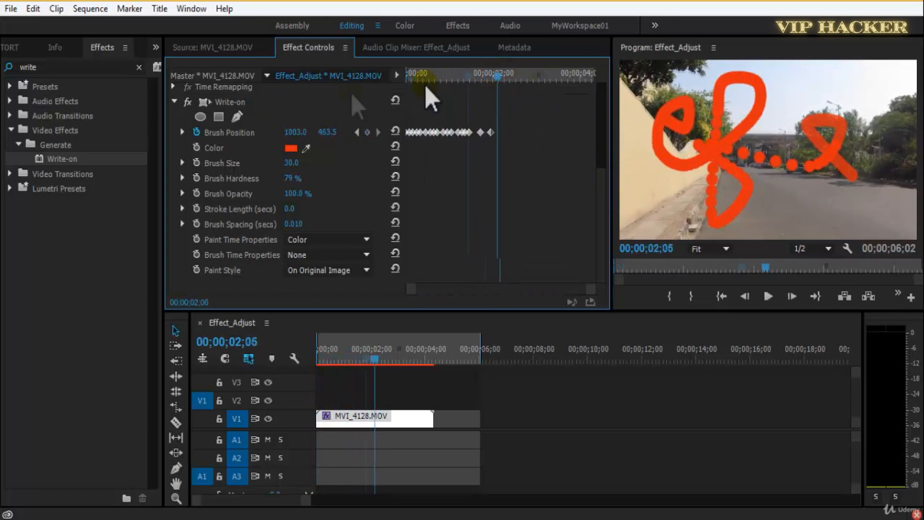
click(412, 77)
key(ctrl+s)
key(space)
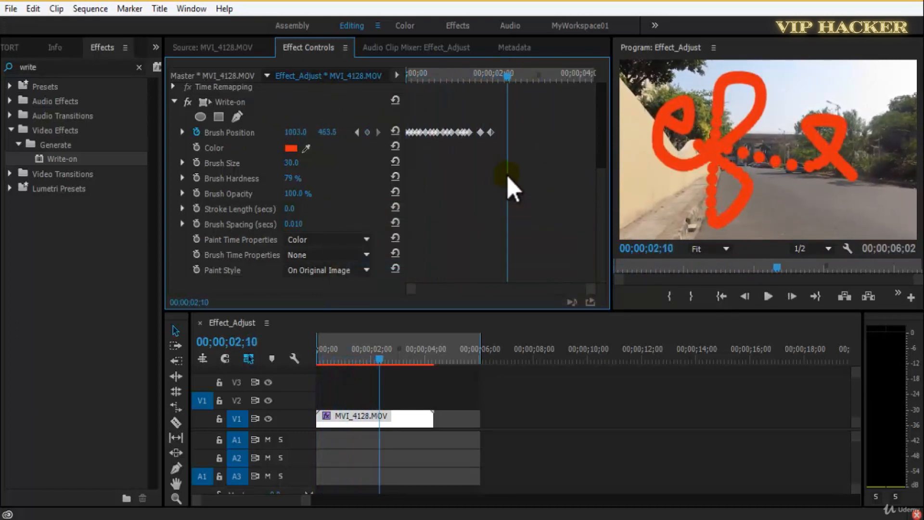
key(ctrl+s)
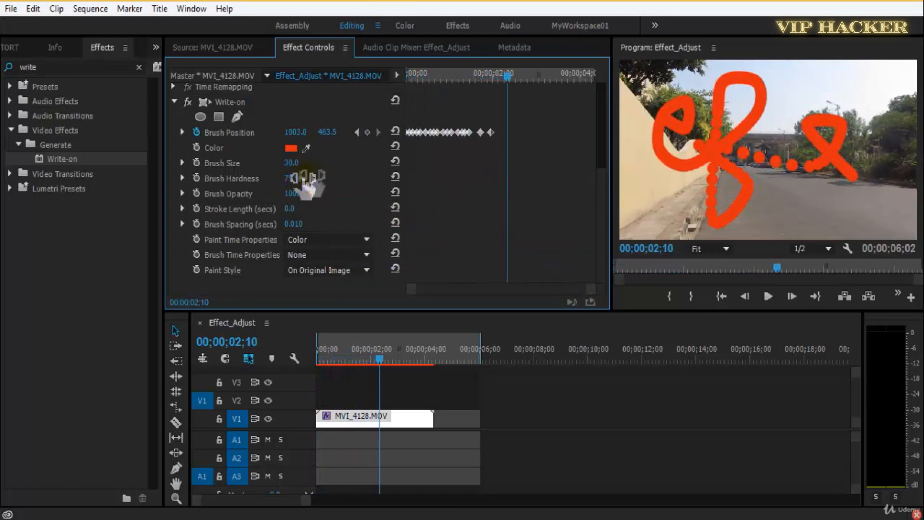
Set the Write-on Brush Spacing to 0.001 and the Brush Hardness to 100 %, saving the project.
mouse_move(295, 181)
mouse_down()
mouse_move(319, 181)
mouse_move(301, 182)
mouse_move(306, 210)
mouse_move(320, 223)
mouse_move(279, 227)
mouse_up()
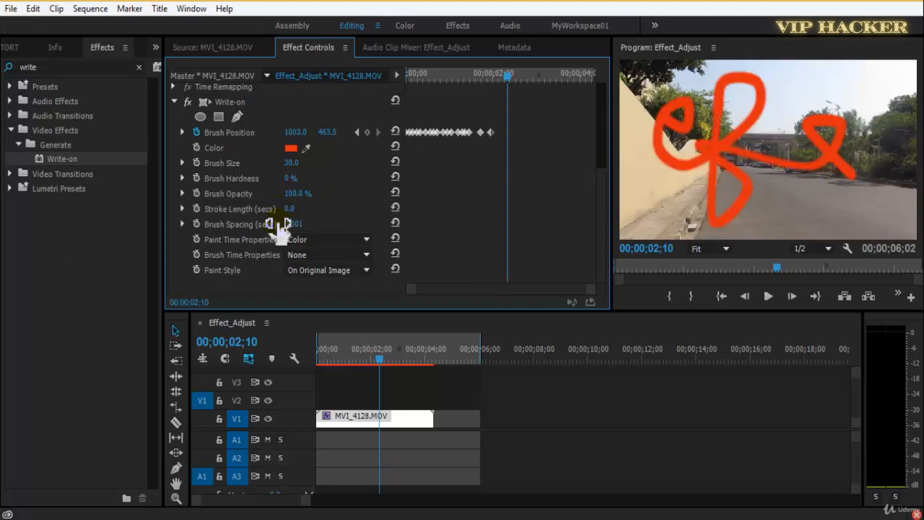
key(ctrl+s)
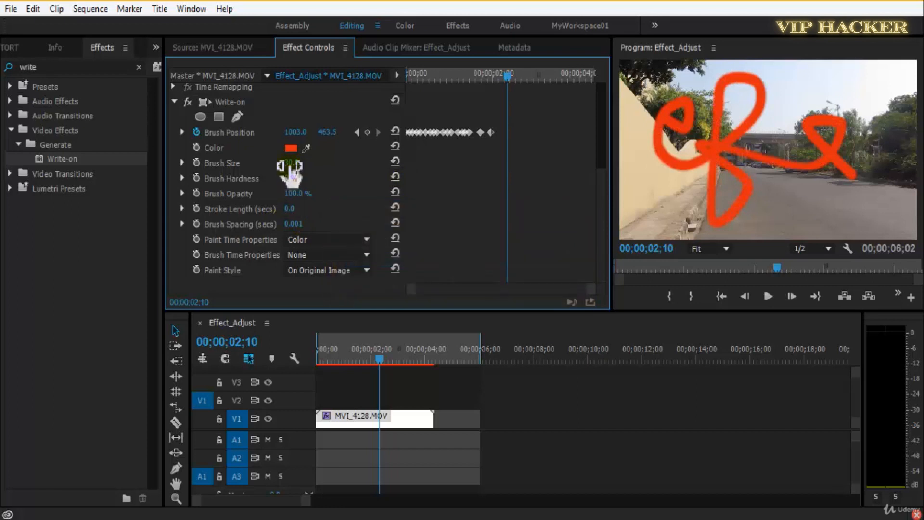
drag(296, 166, 298, 181)
Play the clip from the start to check the smoother, harder-edged stroke, and save the project.
drag(482, 72, 392, 79)
key(space)
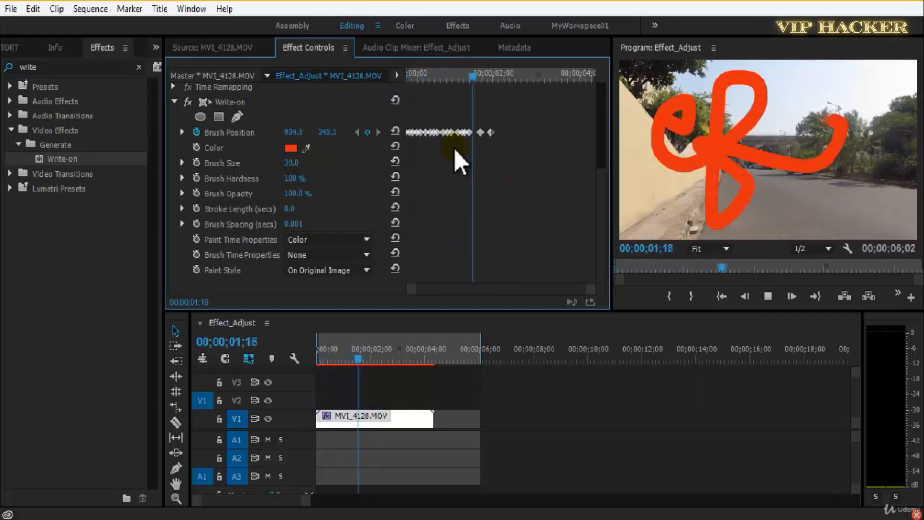
click(483, 77)
drag(462, 80, 409, 78)
key(space)
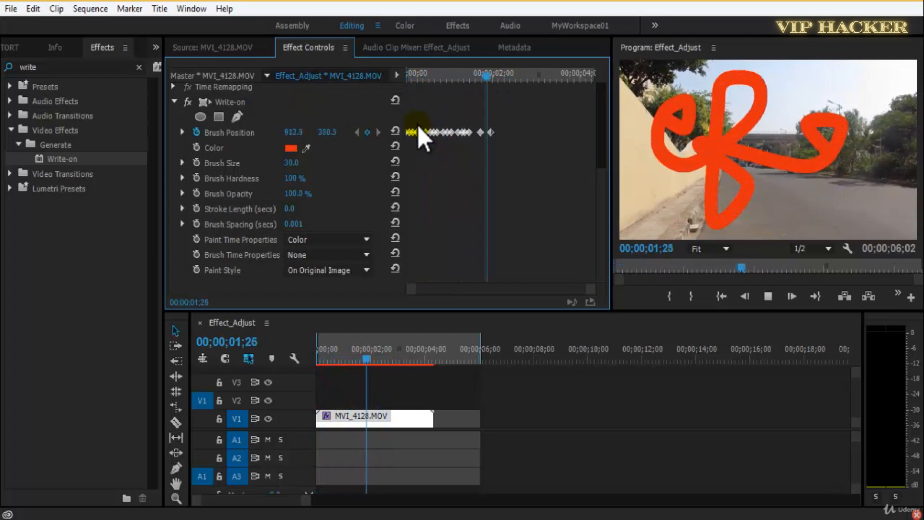
key(space)
key(ctrl+s)
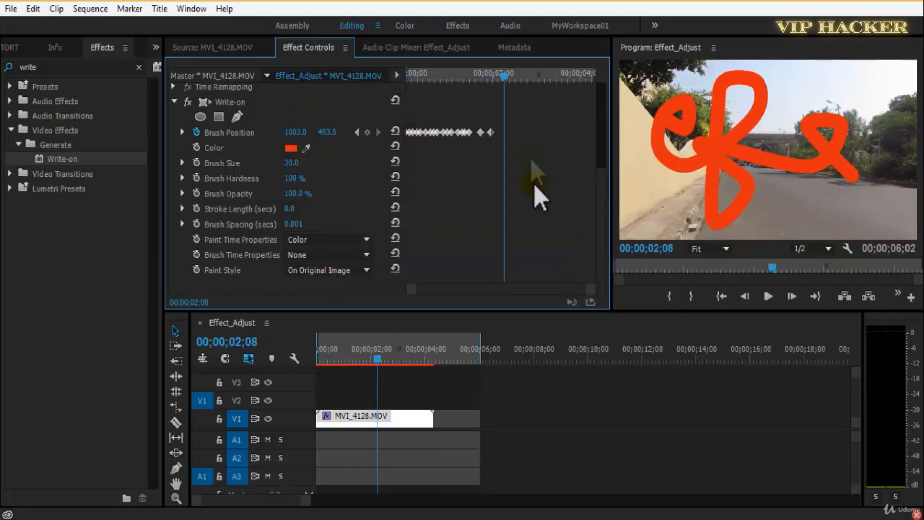
Check the Write-on paint and brush time options and set Brush Time Properties to Size.
click(354, 241)
click(354, 241)
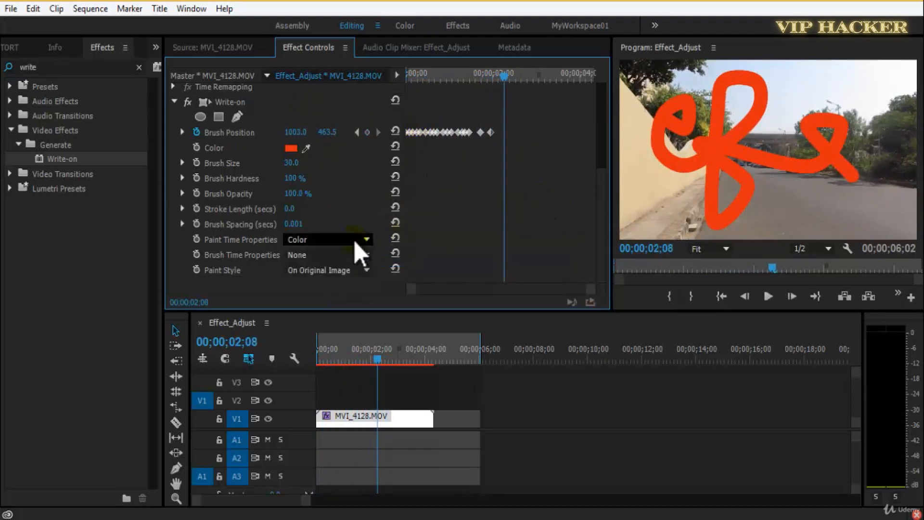
click(354, 255)
click(352, 287)
click(354, 255)
click(362, 272)
click(355, 318)
click(345, 255)
click(351, 287)
Try the On Transparent paint style and set the Write-on Paint Style to Reveal Original Image.
click(300, 269)
click(325, 301)
click(325, 269)
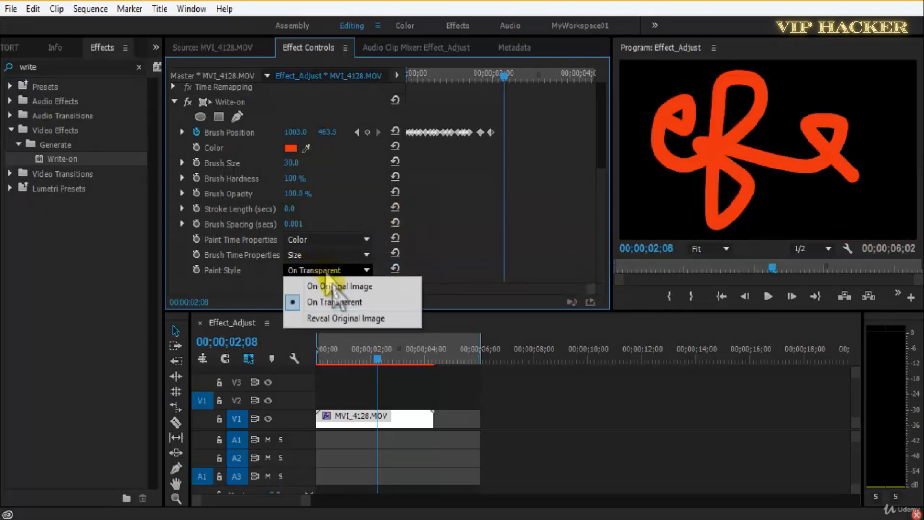
click(348, 322)
Play the sequence repeatedly from the start to review the footage revealed through the handwritten stroke, saving the project.
drag(365, 365, 233, 385)
key(space)
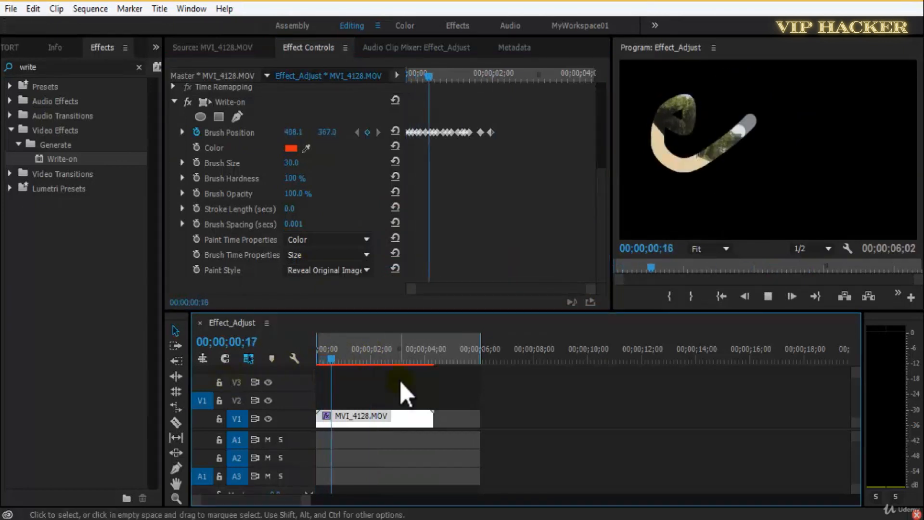
key(space)
drag(349, 359, 309, 365)
key(ctrl+s)
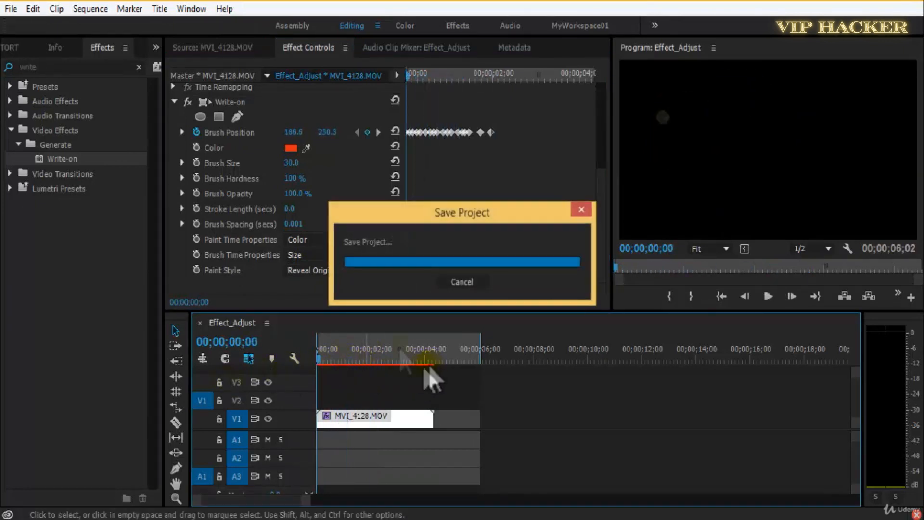
key(space)
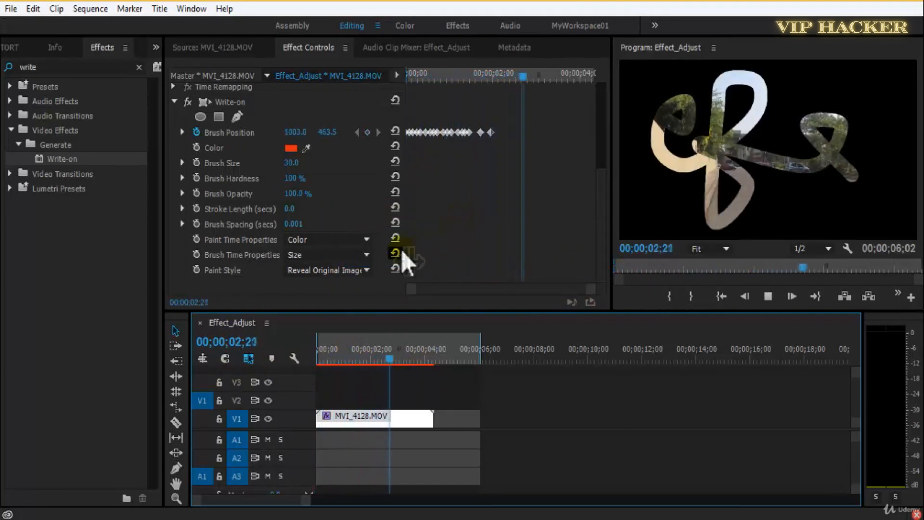
drag(413, 355, 305, 361)
key(ctrl+s)
key(space)
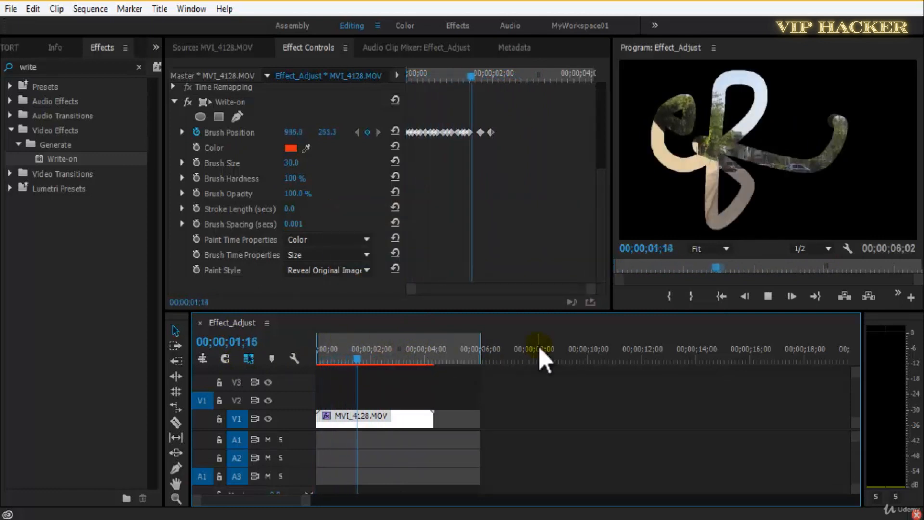
Return the playhead to the start of the sequence and save the project.
click(399, 360)
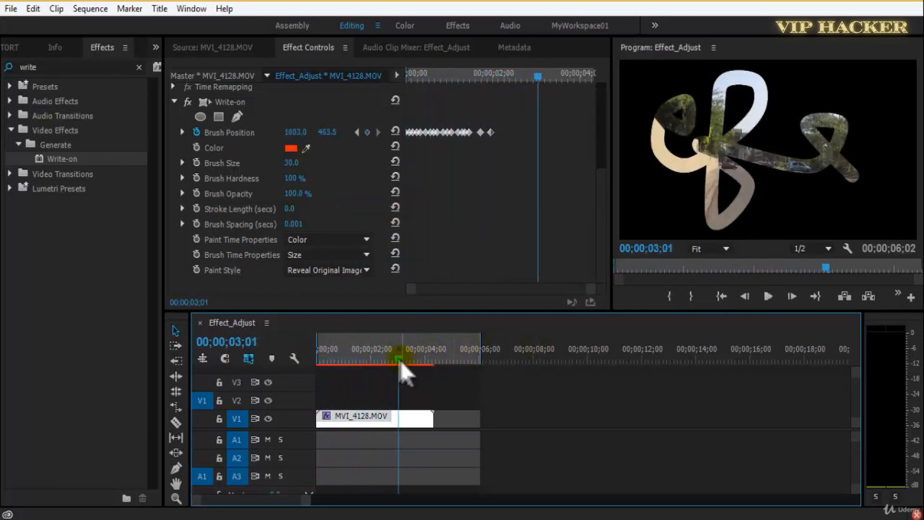
drag(401, 360, 278, 363)
key(ctrl+s)
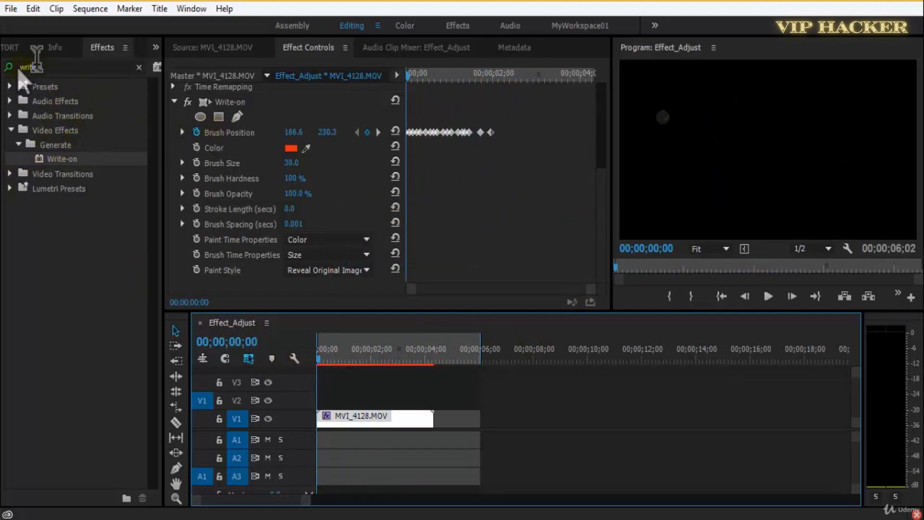
Clear the effects search, expand the Generate group under Video Effects, and save the project.
click(29, 66)
click(10, 130)
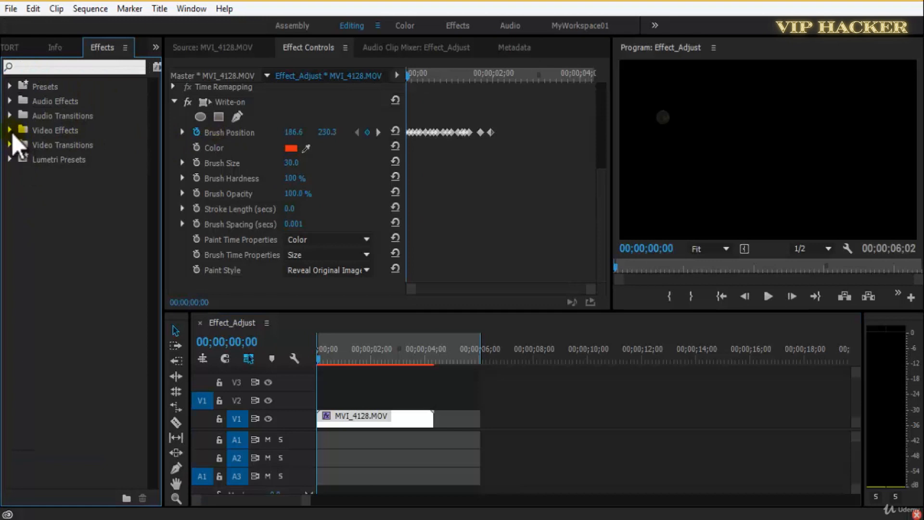
click(10, 131)
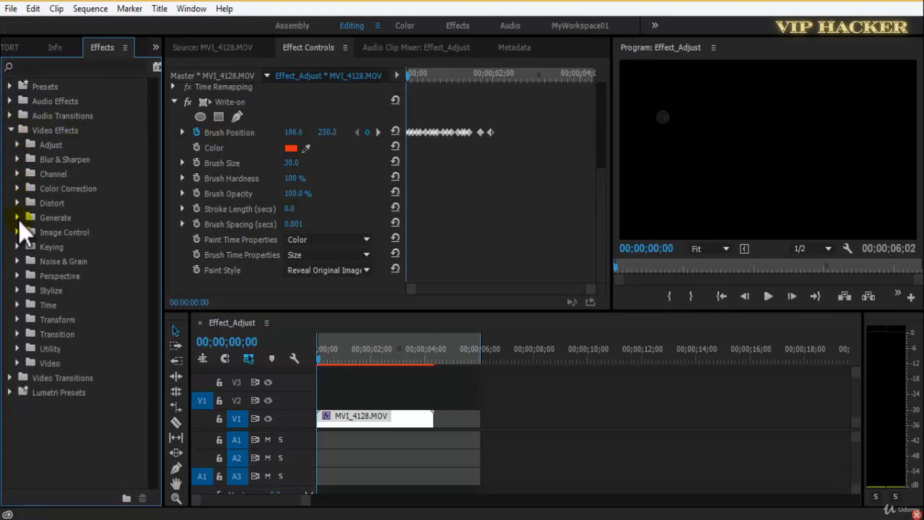
click(17, 218)
key(ctrl+s)
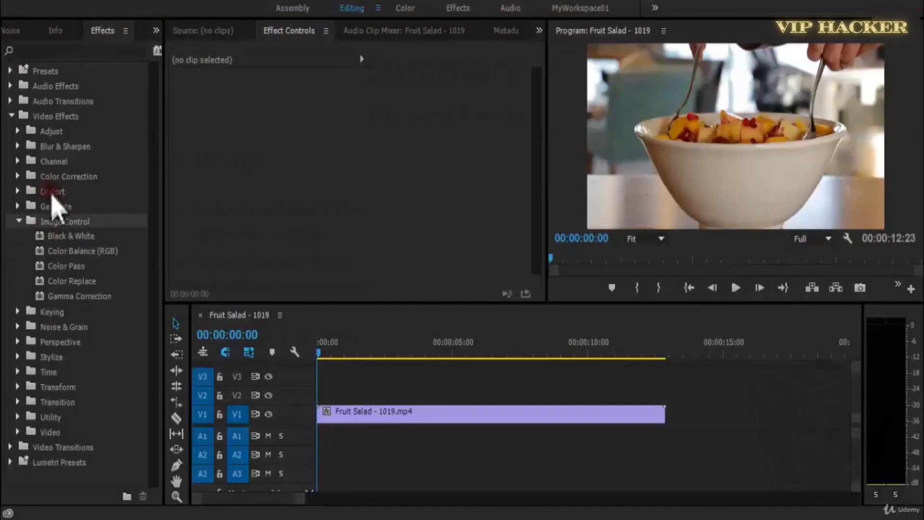
Look through the Generate effects and apply the Black & White effect from Image Control to the Fruit Salad clip.
click(18, 206)
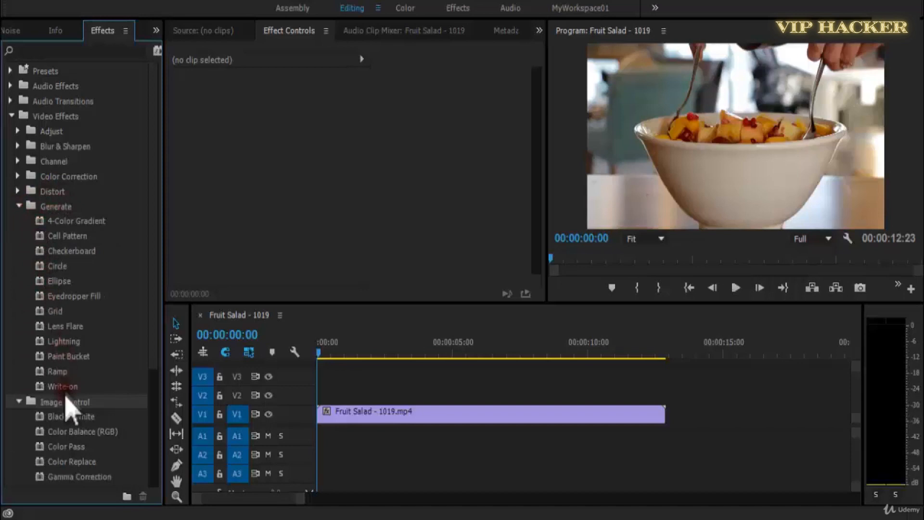
click(18, 207)
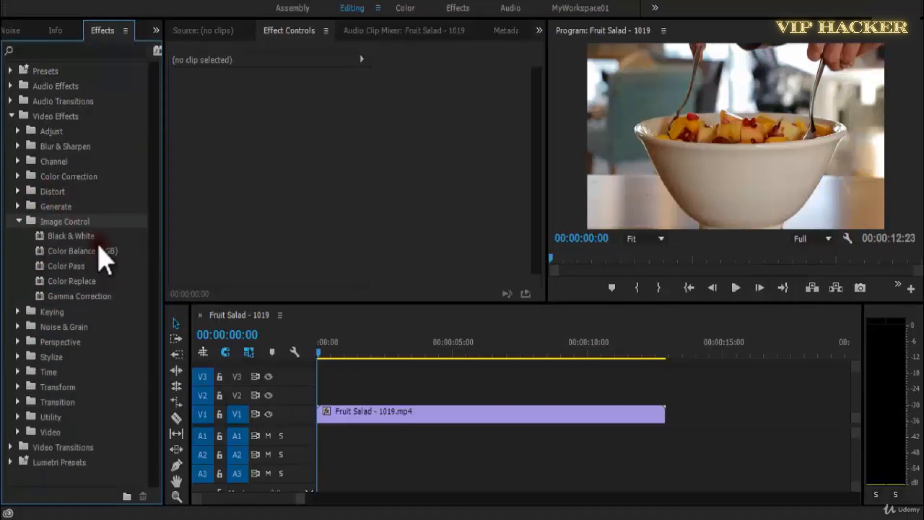
click(86, 237)
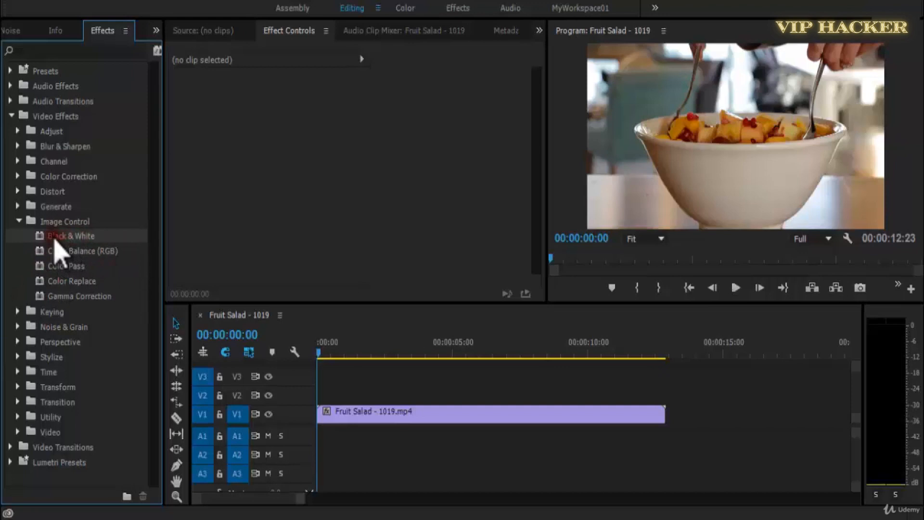
drag(39, 239, 350, 417)
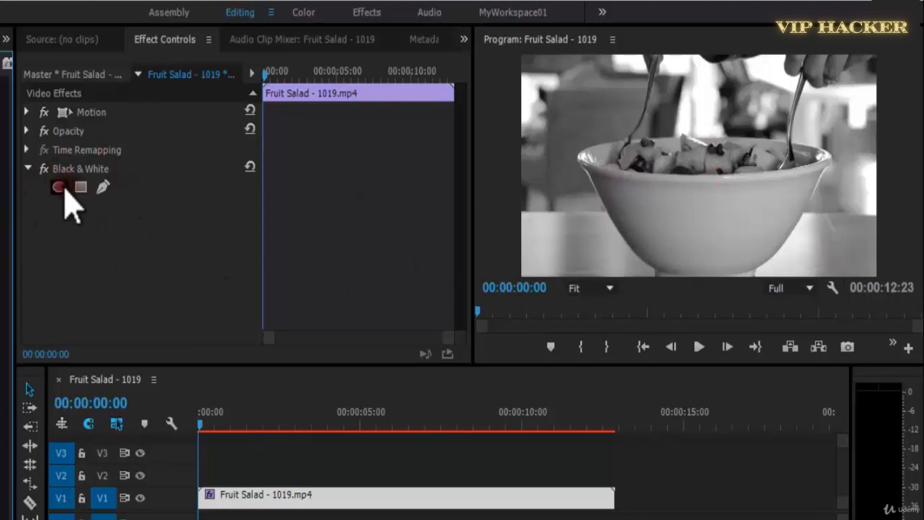
Try an elliptical mask over the fruit on the Black & White effect, and delete the mask.
click(59, 187)
drag(674, 144, 702, 161)
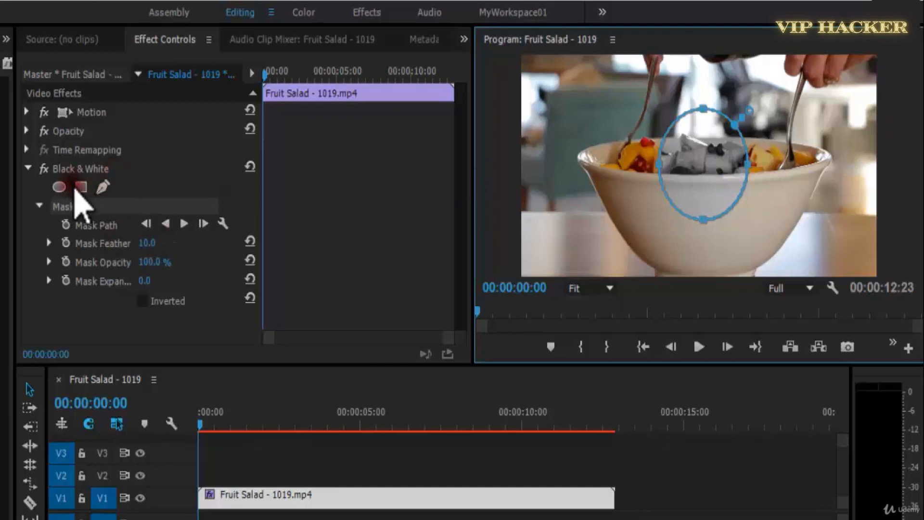
click(91, 207)
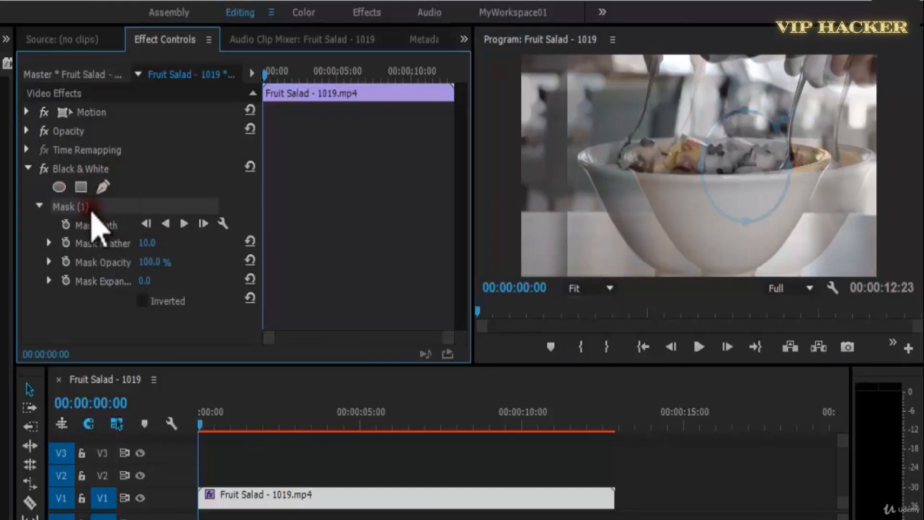
key(Delete)
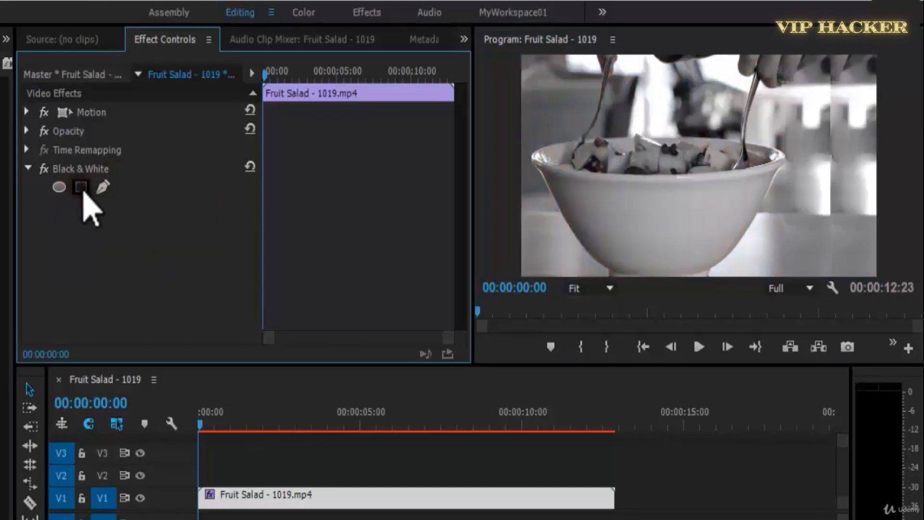
Add a rectangular mask to the Black & White effect and stretch its four corners beyond the frame edges.
click(81, 187)
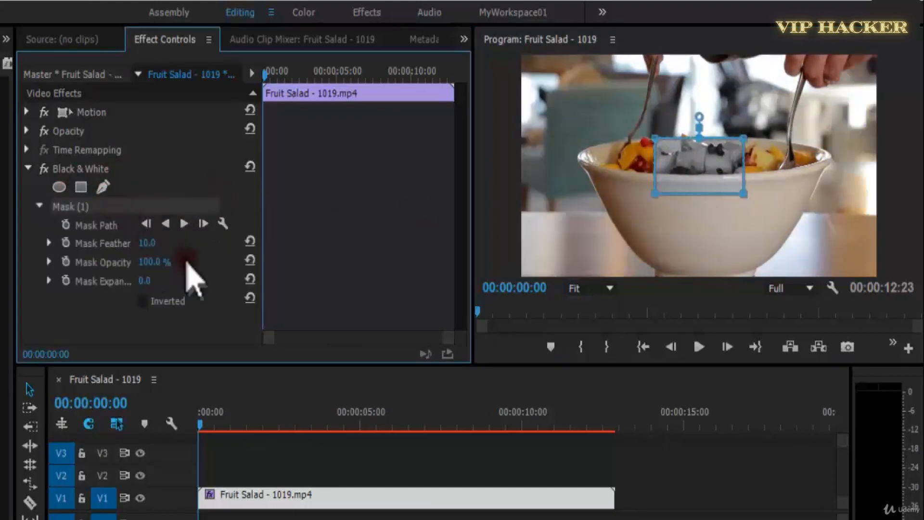
drag(154, 283, 270, 277)
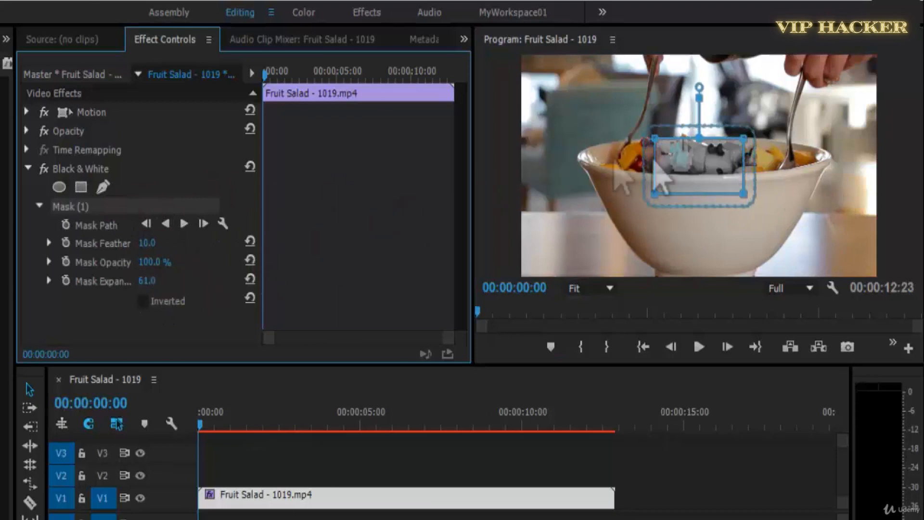
key(ctrl+z)
drag(744, 138, 881, 57)
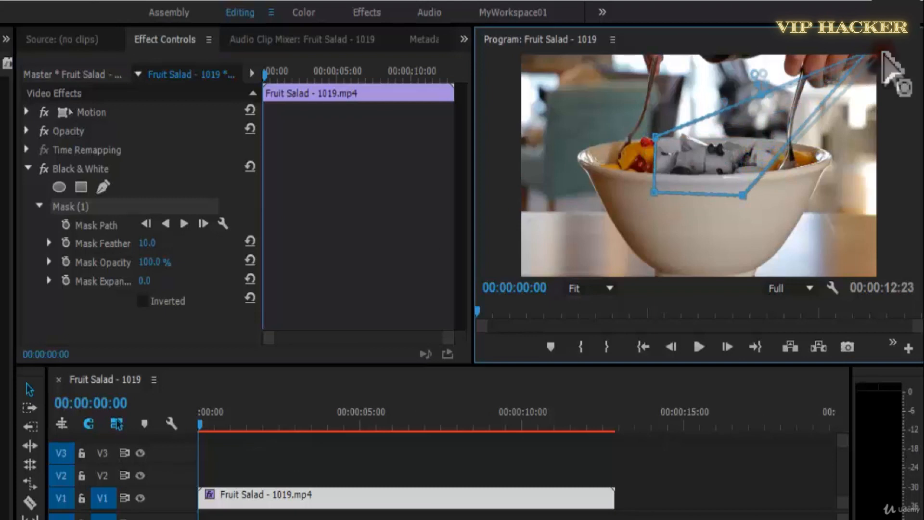
drag(744, 194, 892, 305)
drag(653, 196, 491, 320)
drag(659, 139, 505, 39)
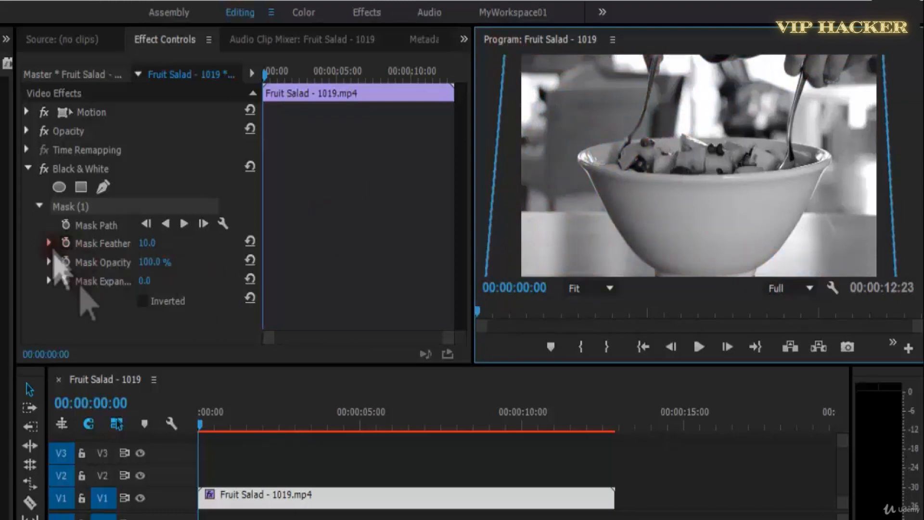
Play the clip, add a Mask Path keyframe at 00:00:01:17, and return the playhead to the start.
drag(336, 226, 406, 285)
key(space)
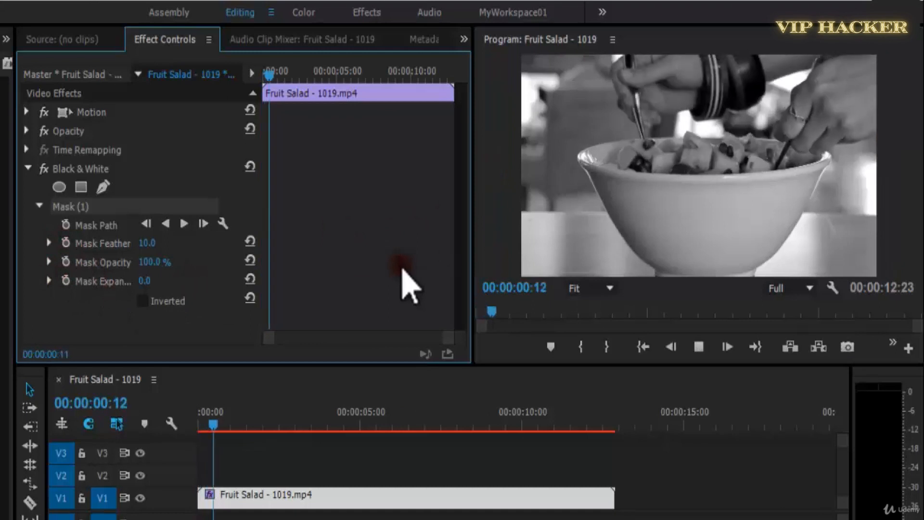
key(space)
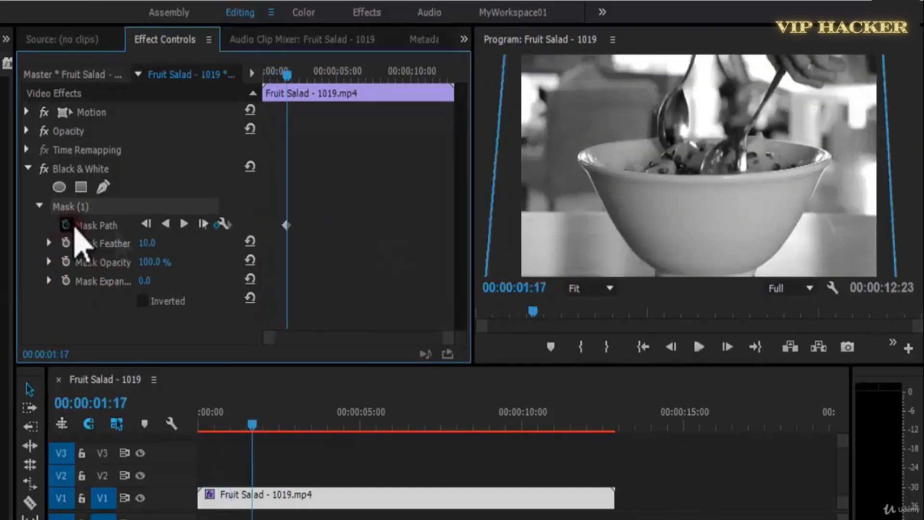
drag(287, 75, 244, 75)
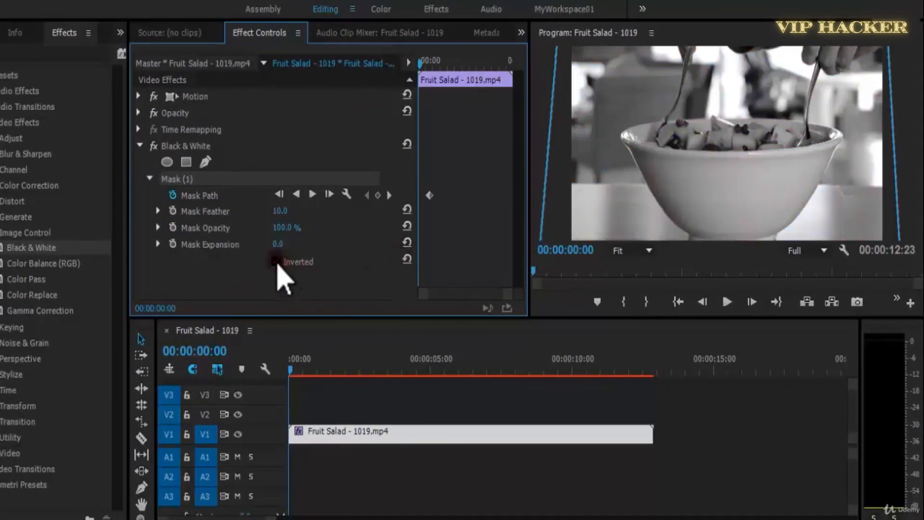
Try inverting the rectangular mask, and delete it from the Black & White effect.
click(276, 261)
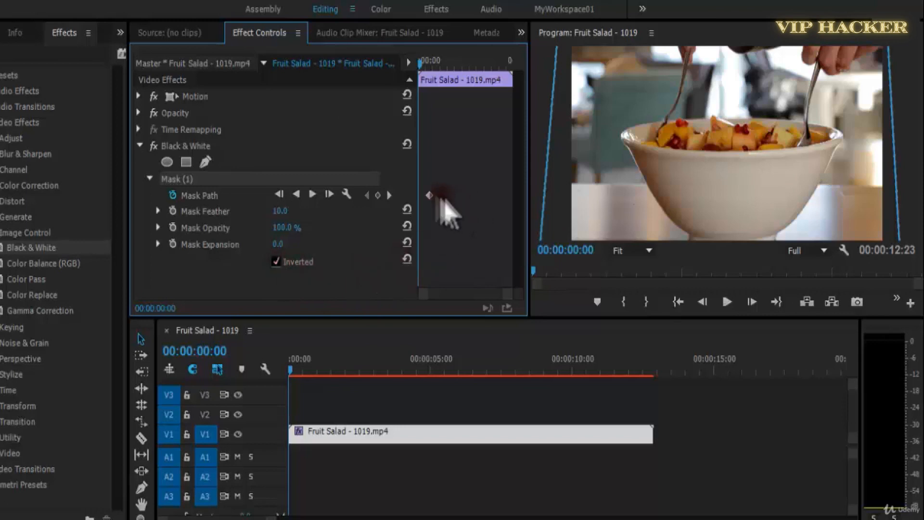
key(Delete)
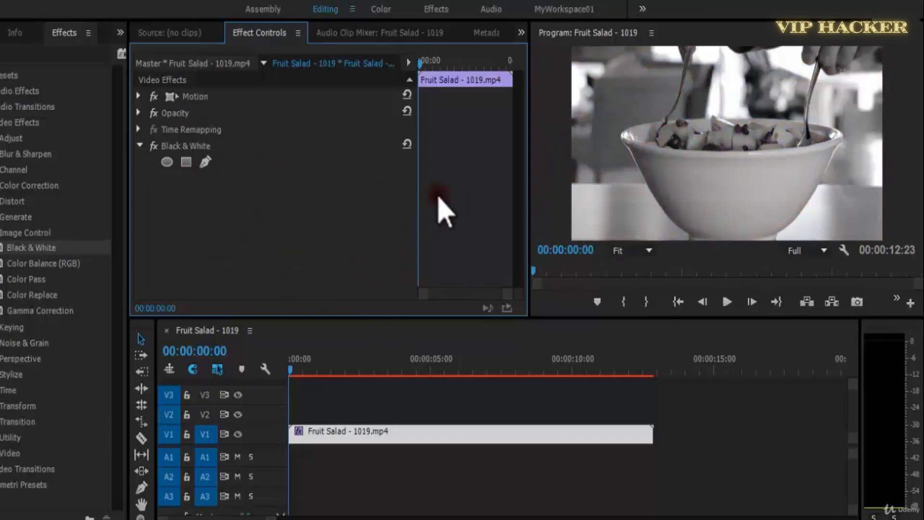
Save the project and select the Fruit Salad clip with the playhead at the sequence start.
click(192, 146)
click(386, 402)
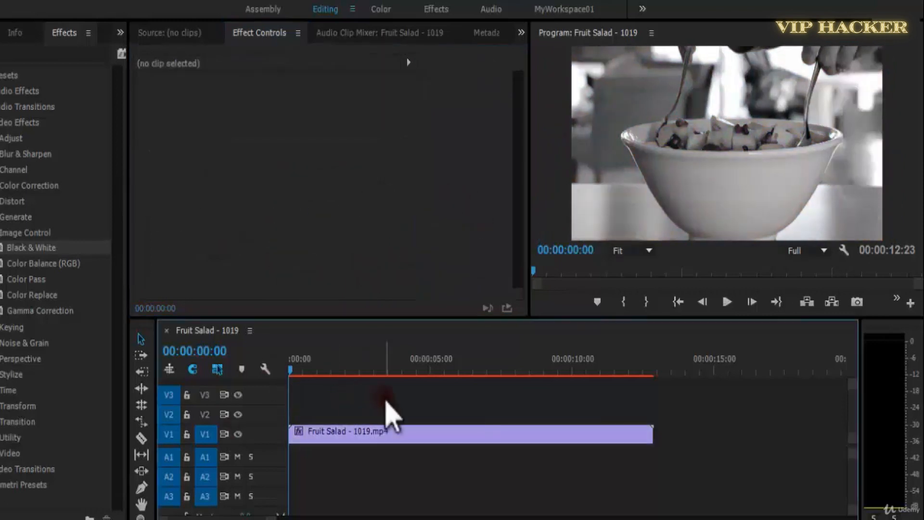
key(ctrl+s)
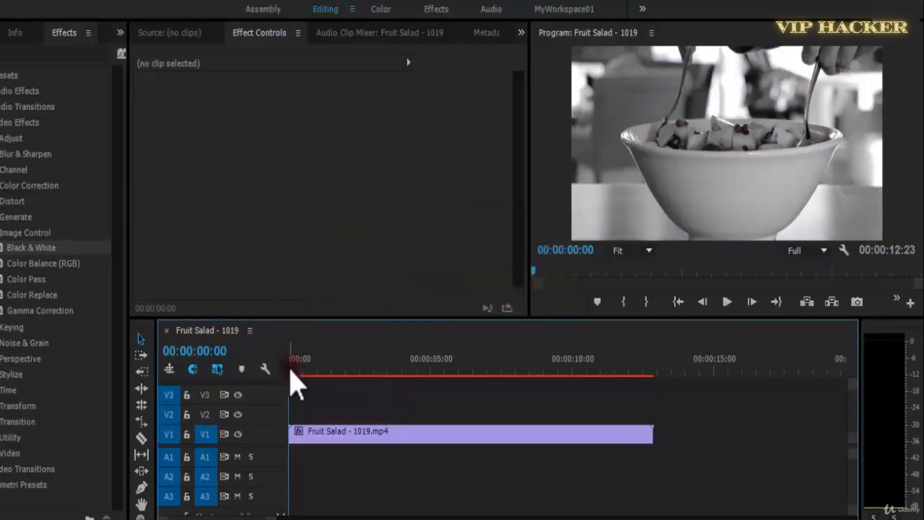
click(329, 434)
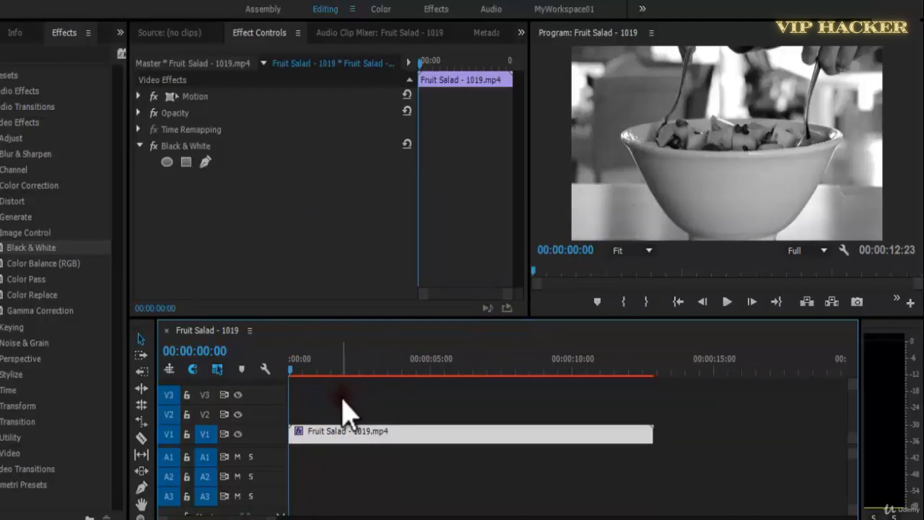
drag(304, 359, 285, 372)
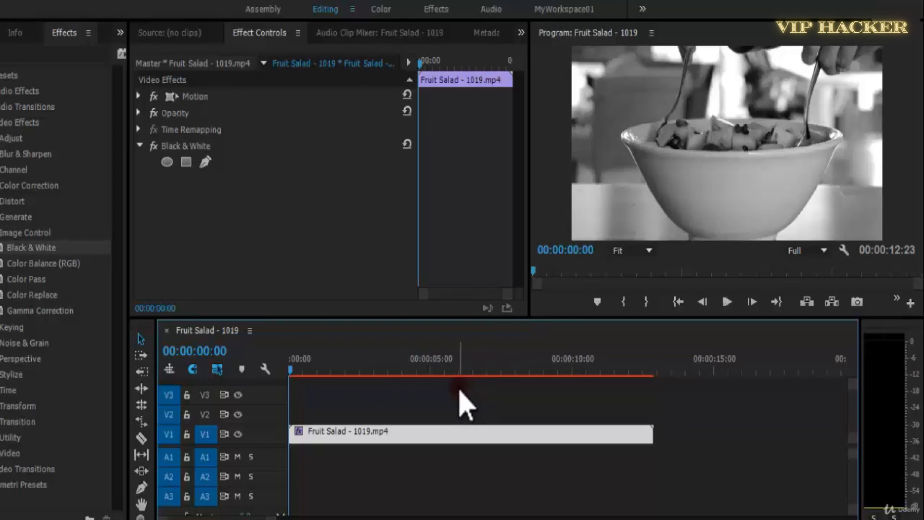
Play the sequence from the start and split the Fruit Salad clip into twelve segments during playback.
key(space)
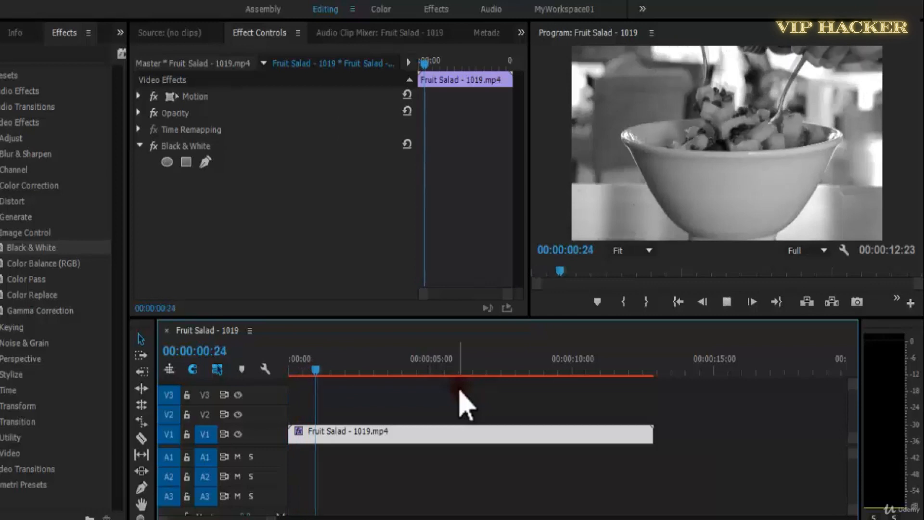
key(ctrl+k)
key(ctrl+k)
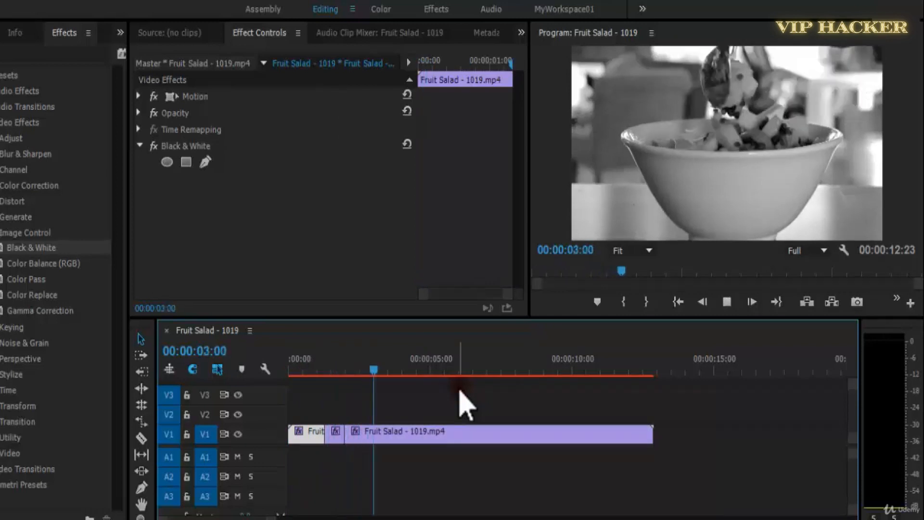
key(ctrl+k)
key(ctrl+k)
key(ctrl+k)
key(ctrl+k)
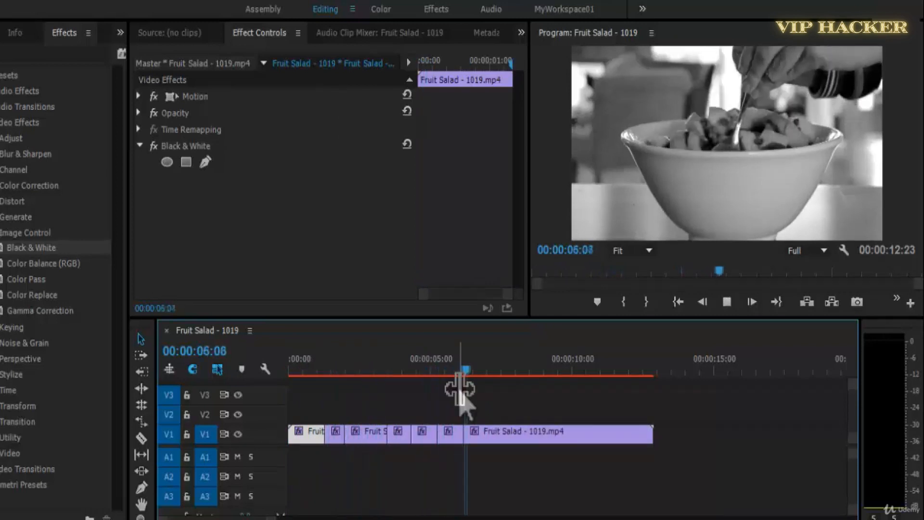
key(ctrl+k)
key(ctrl+k)
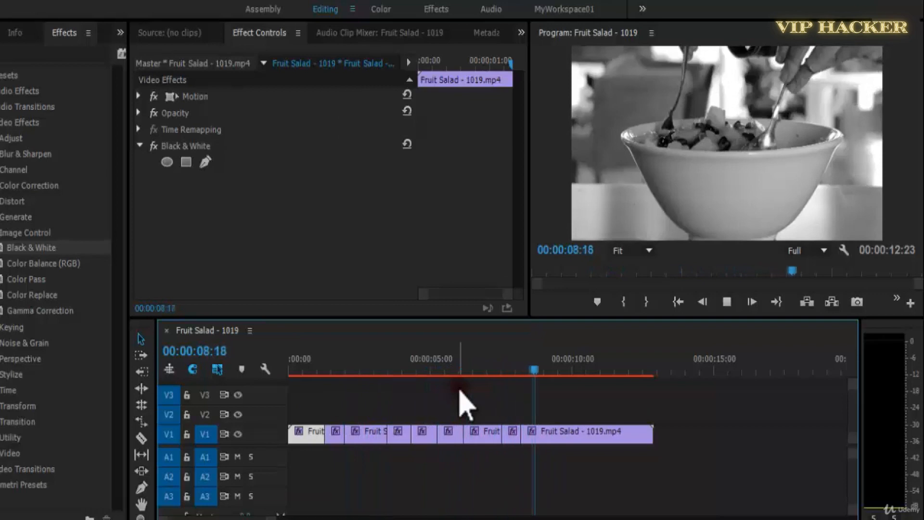
key(ctrl+k)
key(ctrl+k)
key(ctrl+k)
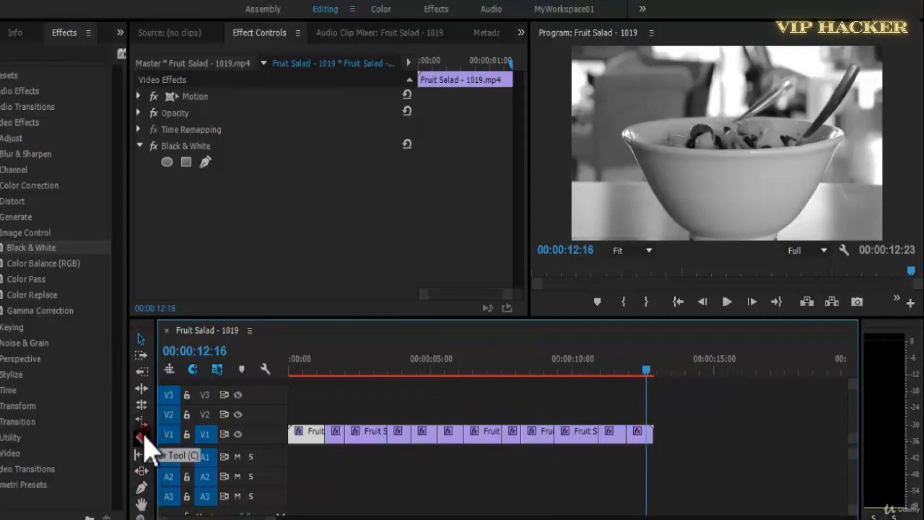
Remove the Black & White effect from the first and third segments of the Fruit Salad clip.
drag(347, 370, 305, 362)
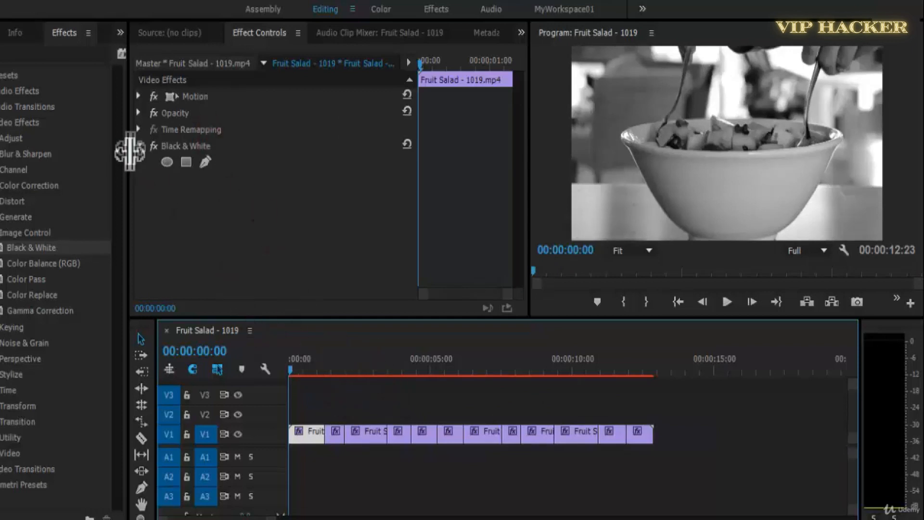
click(189, 146)
key(Delete)
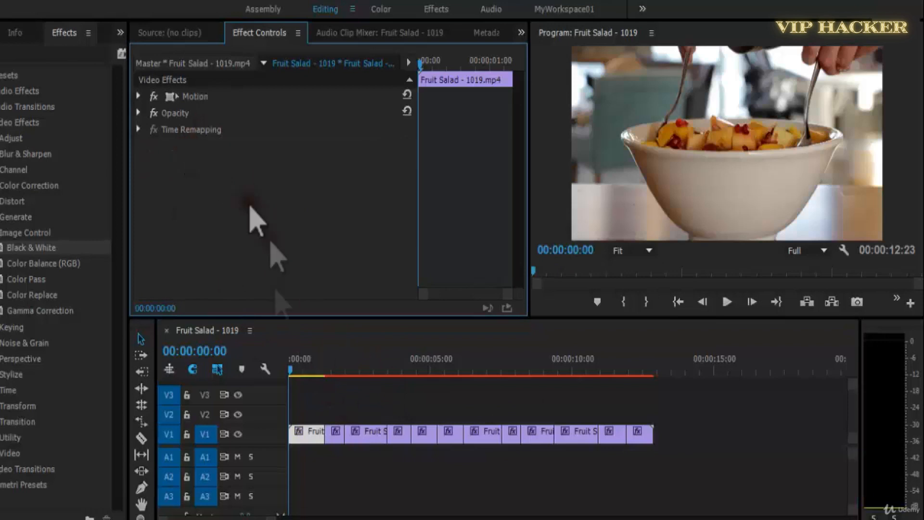
key(space)
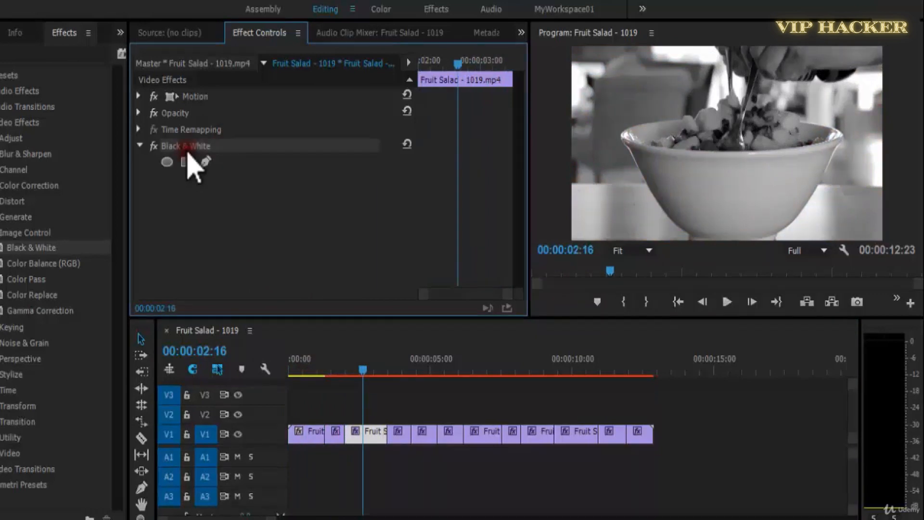
key(Delete)
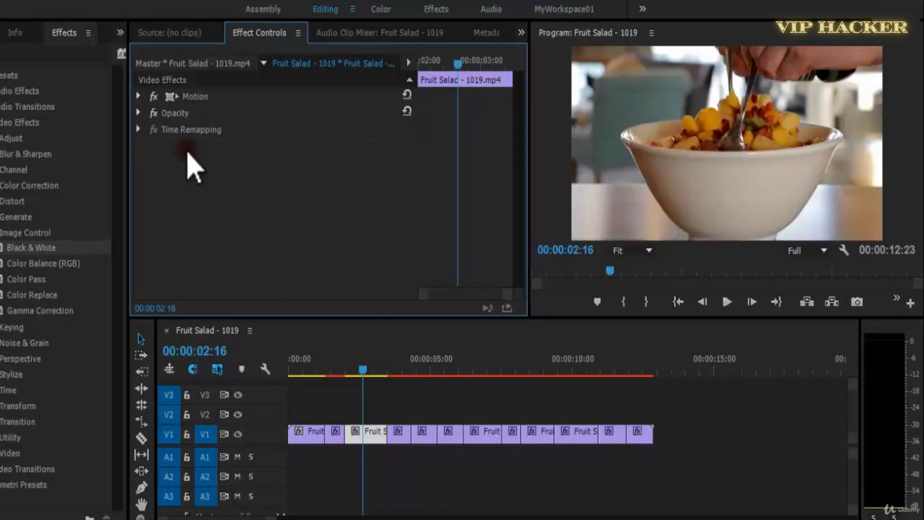
Remove the Black & White effect from the fifth, seventh and ninth segments of the Fruit Salad clip.
drag(367, 374, 427, 378)
click(426, 432)
click(188, 145)
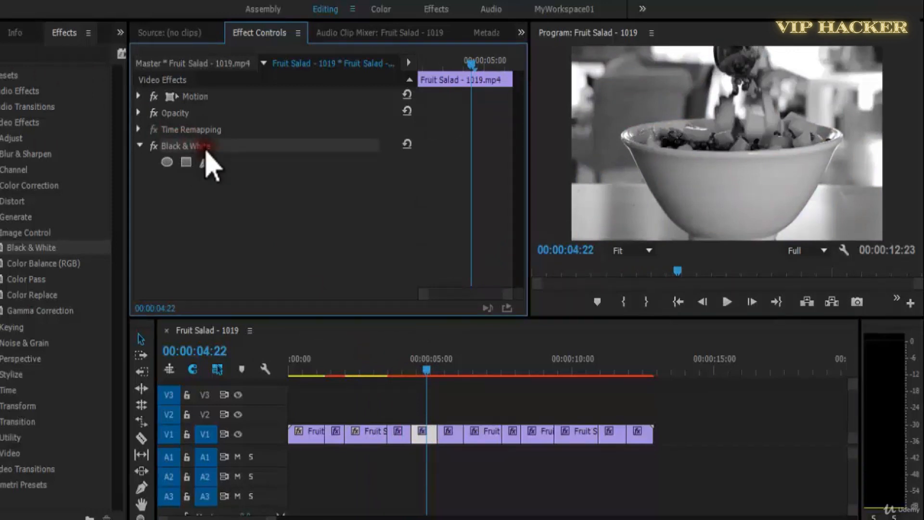
key(Delete)
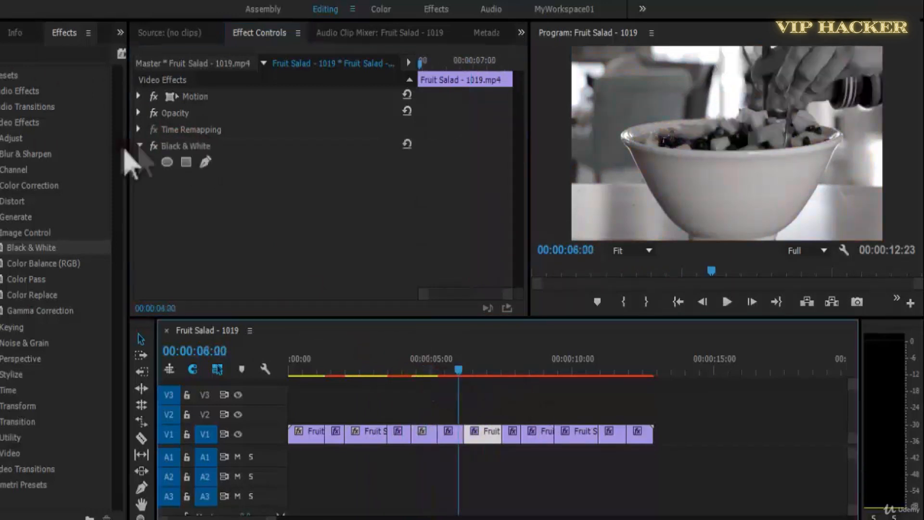
click(188, 147)
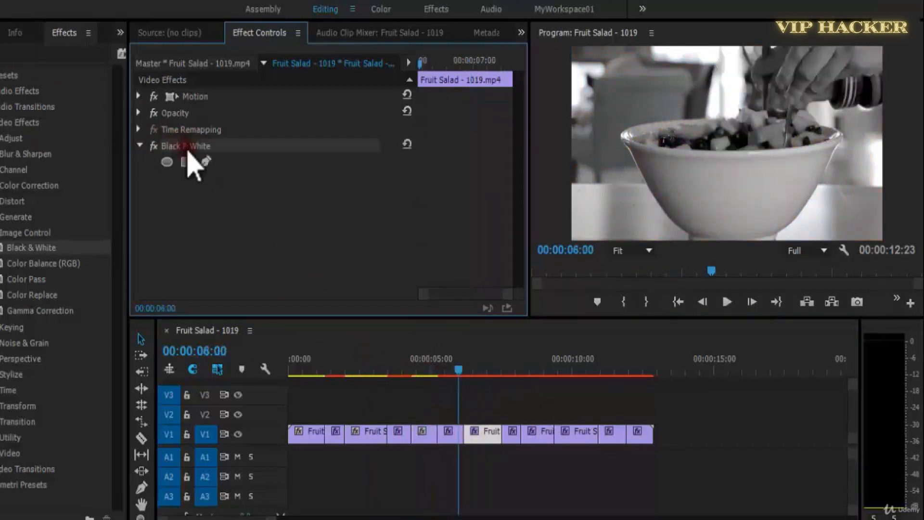
click(534, 370)
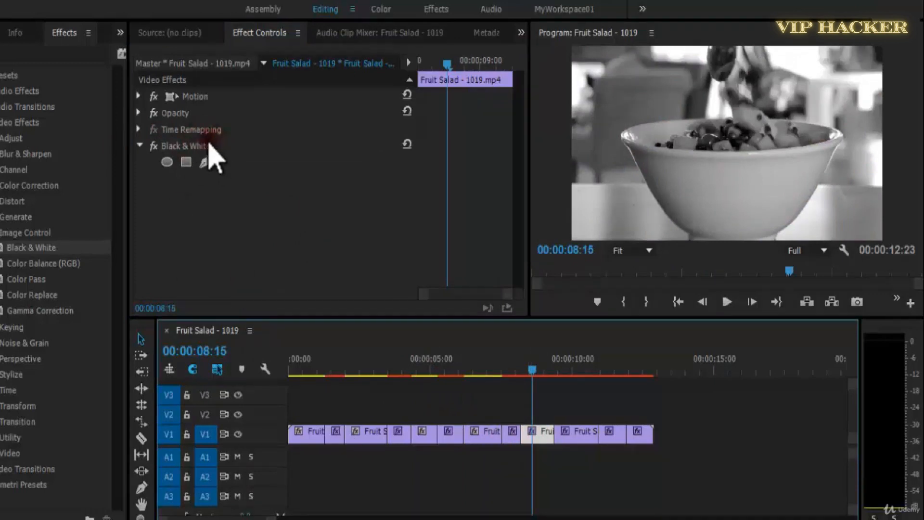
key(Delete)
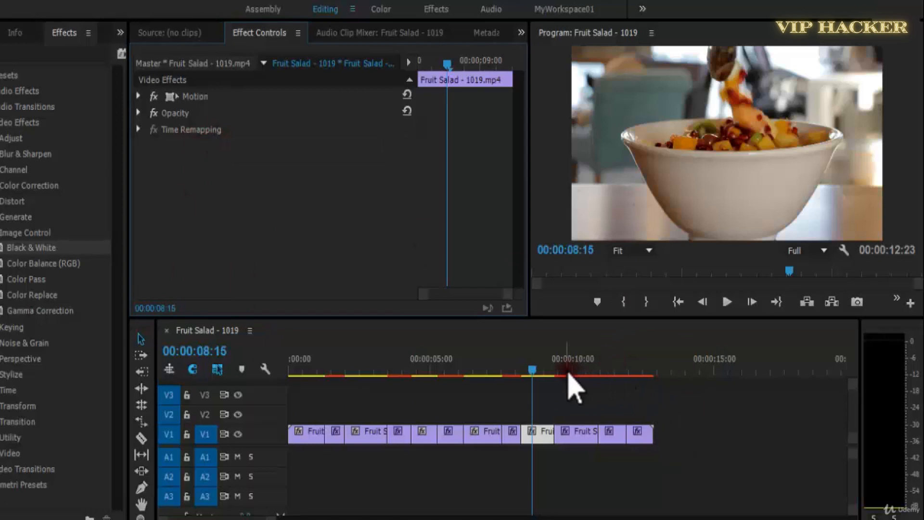
Remove the Black & White effect from the eleventh segment of the Fruit Salad clip.
click(606, 377)
click(613, 436)
drag(31, 248, 207, 162)
click(199, 147)
key(Delete)
Play the sequence from the start with the program view enlarged to review the alternating color and monochrome segments.
drag(605, 368, 167, 409)
key(space)
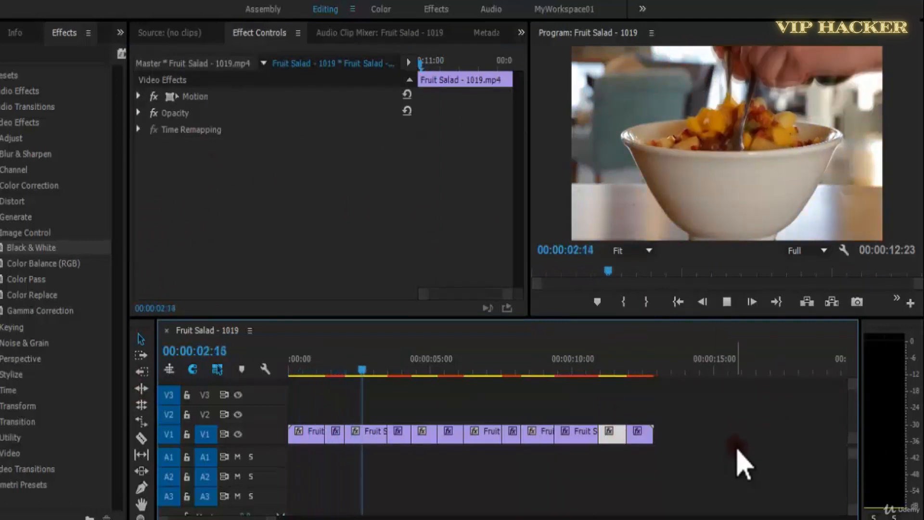
key(grave)
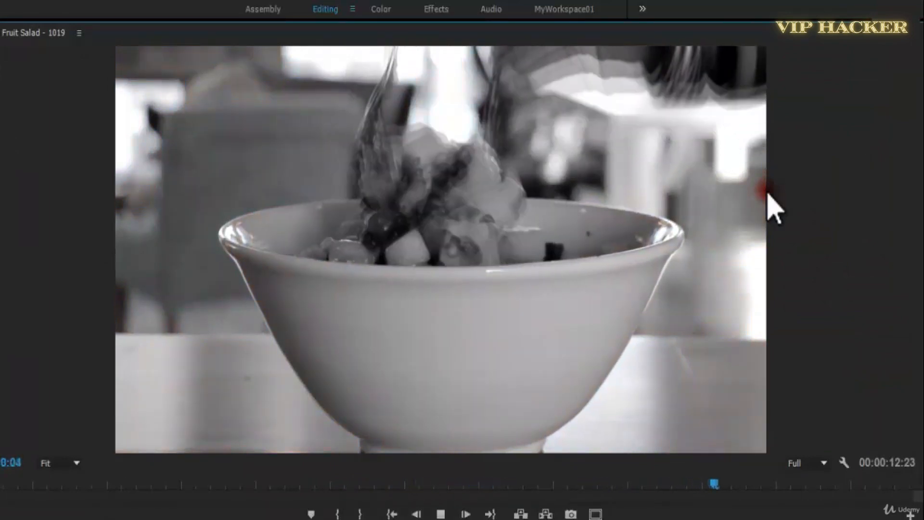
key(grave)
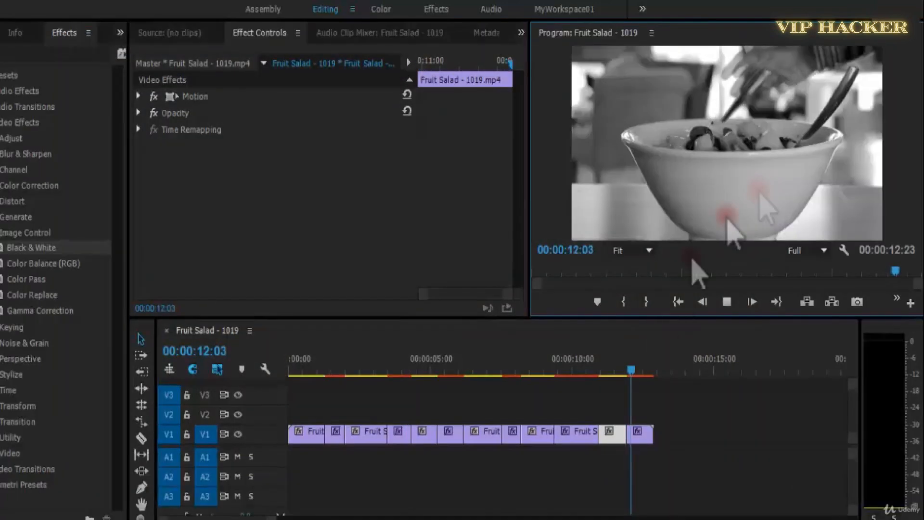
drag(646, 350, 116, 395)
key(grave)
key(space)
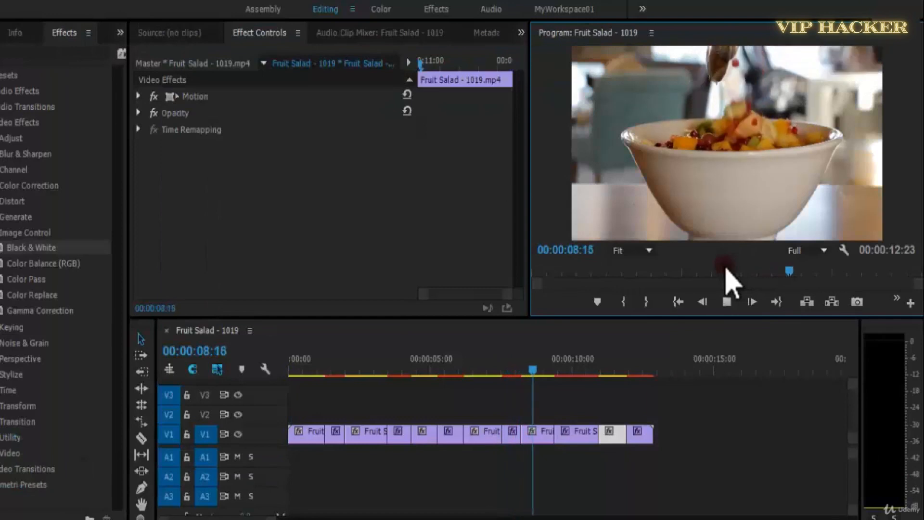
Check the Black & White effect on the tenth segment with the playhead at 00:00:10:00, and save the project.
drag(603, 370, 609, 369)
drag(32, 248, 577, 433)
click(573, 371)
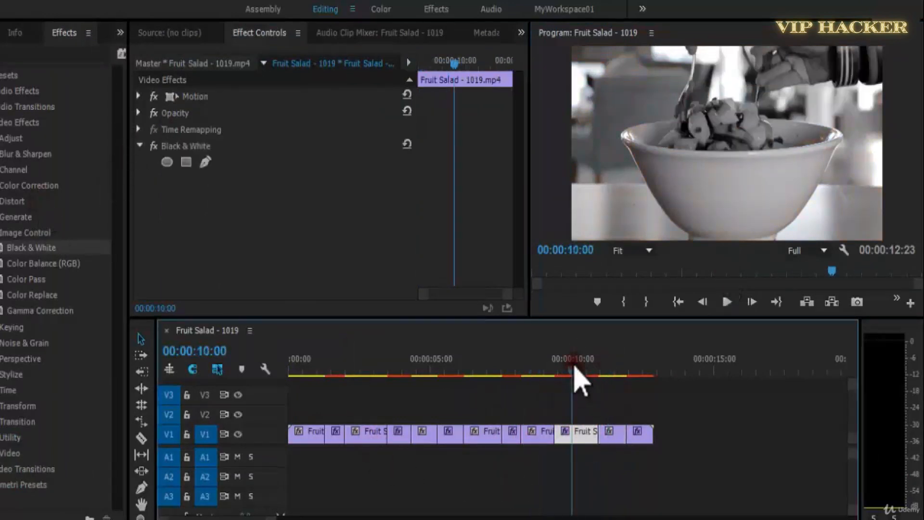
click(140, 147)
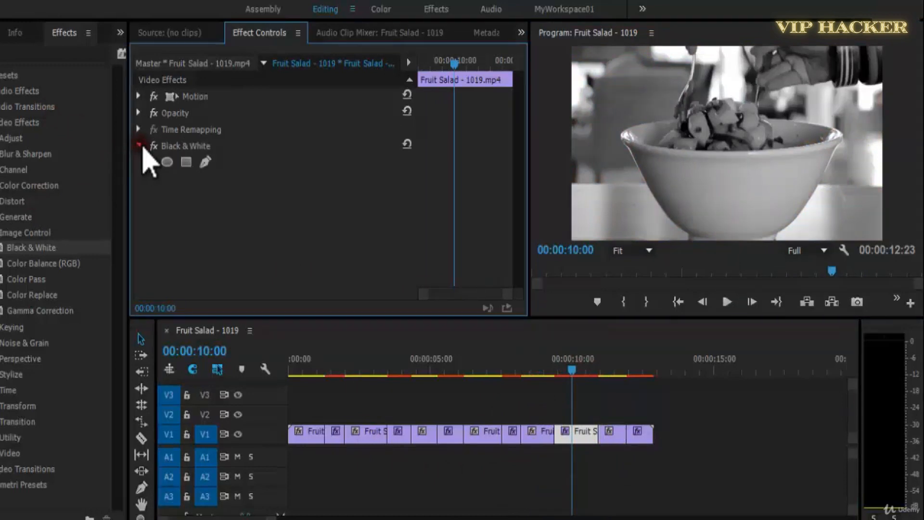
key(ctrl+s)
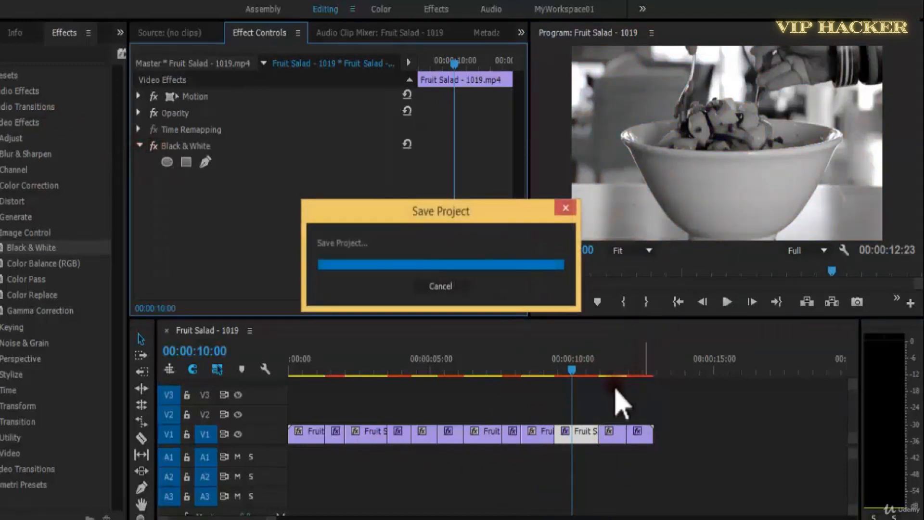
Delete all the segments, place the uncut Fruit Salad - 1019.mp4 clip at the start of V1, and bring back the effects list.
click(1, 32)
drag(700, 427, 32, 487)
key(Delete)
drag(10, 124, 289, 436)
click(121, 32)
click(143, 60)
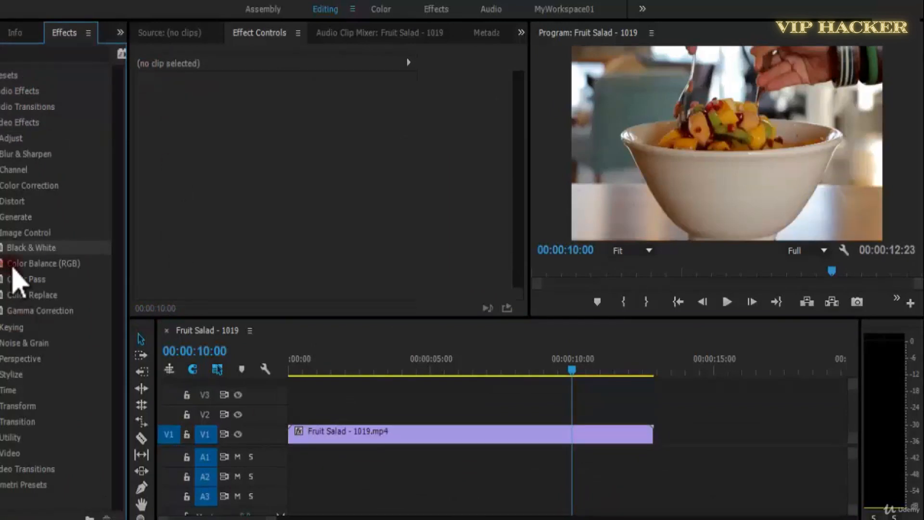
Apply Color Balance (RGB) to the Fruit Salad clip and set Red to 98, Green to 92 and Blue to 142.
drag(10, 266, 433, 433)
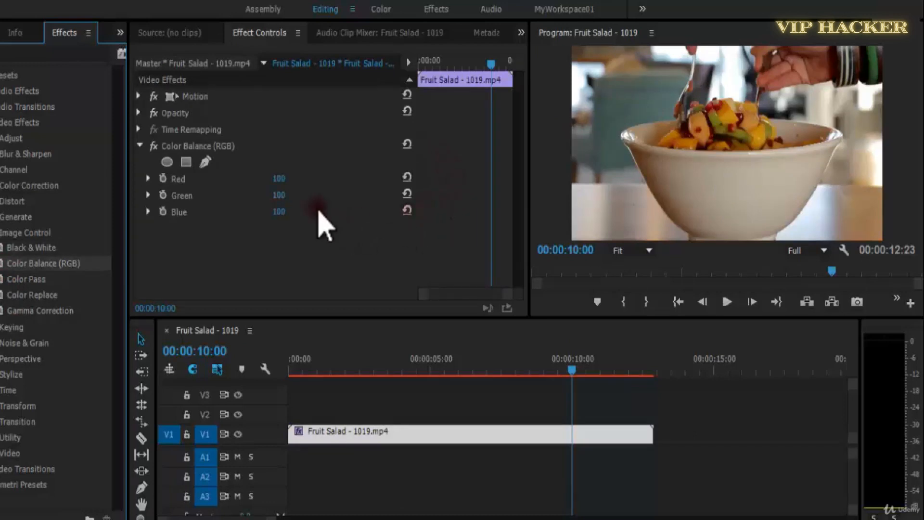
drag(280, 181, 295, 200)
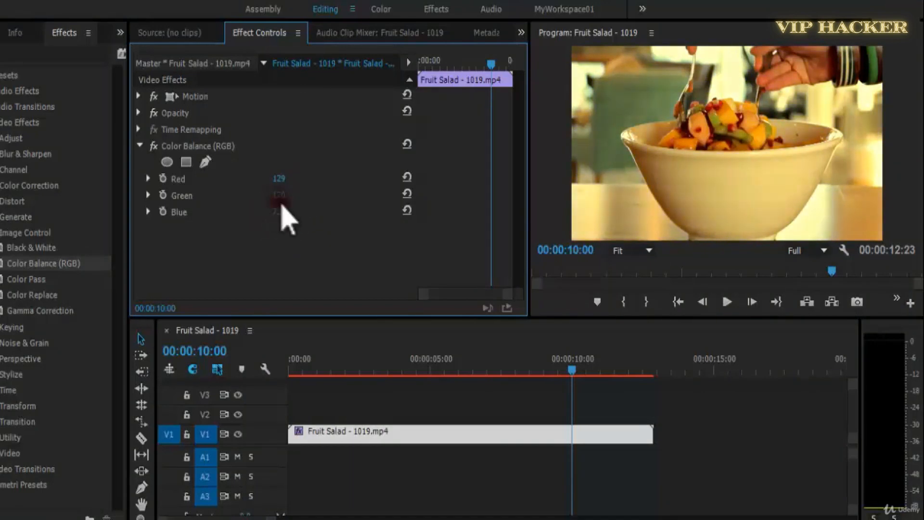
drag(286, 197, 265, 184)
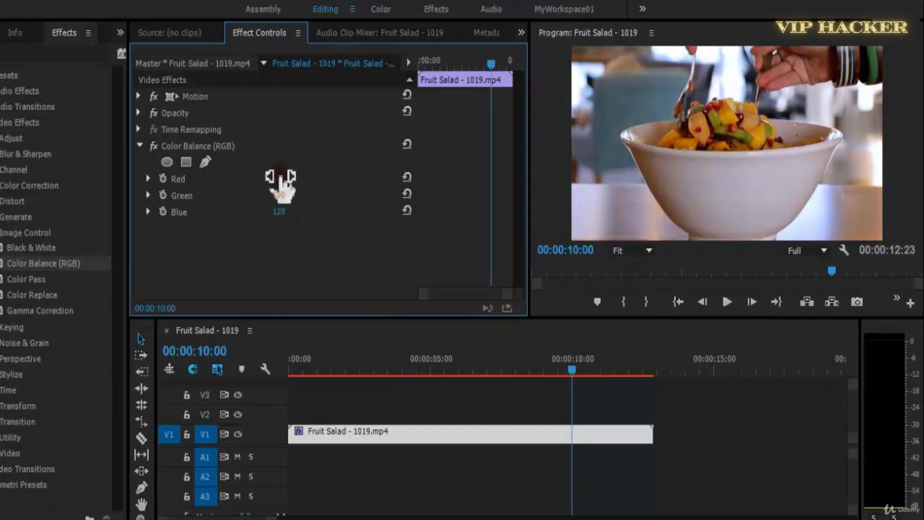
drag(274, 195, 271, 194)
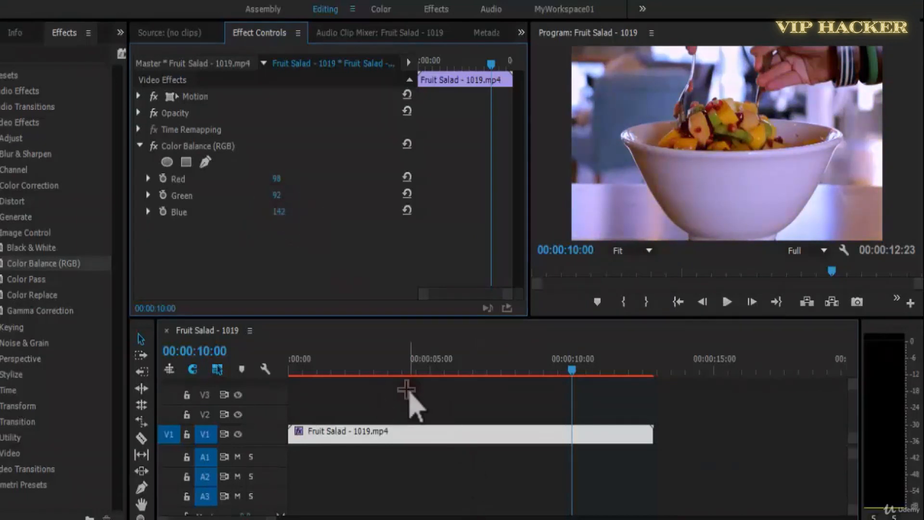
Play the sequence from the start and enable keyframing for Red, Green and Blue a few seconds in.
click(413, 392)
key(Home)
click(356, 436)
key(space)
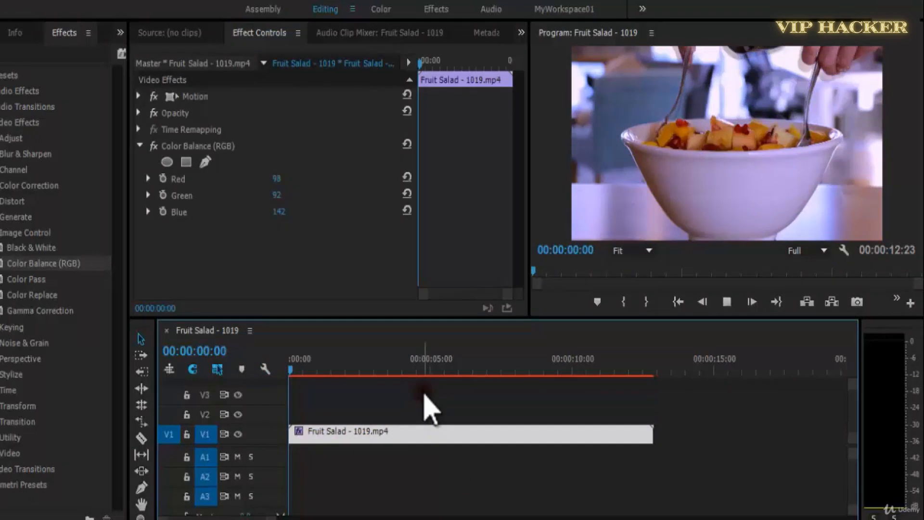
click(168, 191)
click(163, 211)
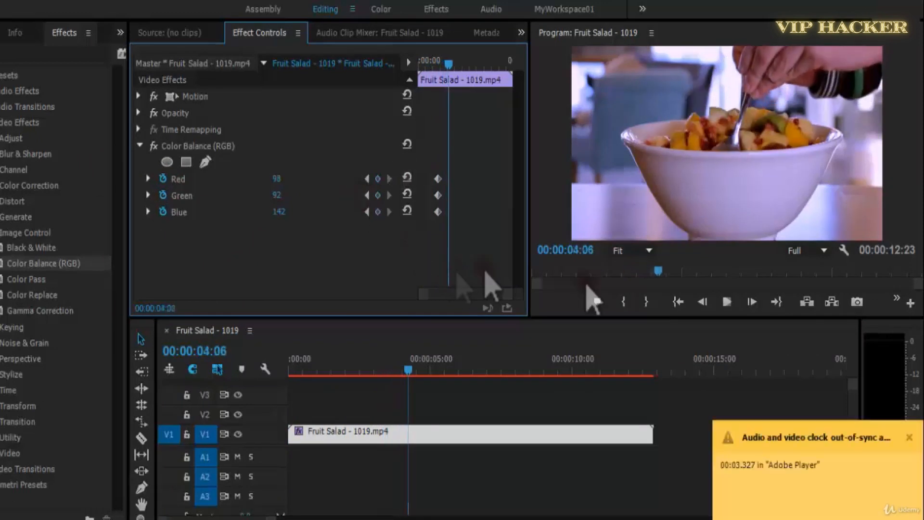
Set the playback resolution to 1/2 and add keyframes at 00:00:04:06 with Red 118, Green 104 and Blue 90.
click(909, 437)
click(818, 250)
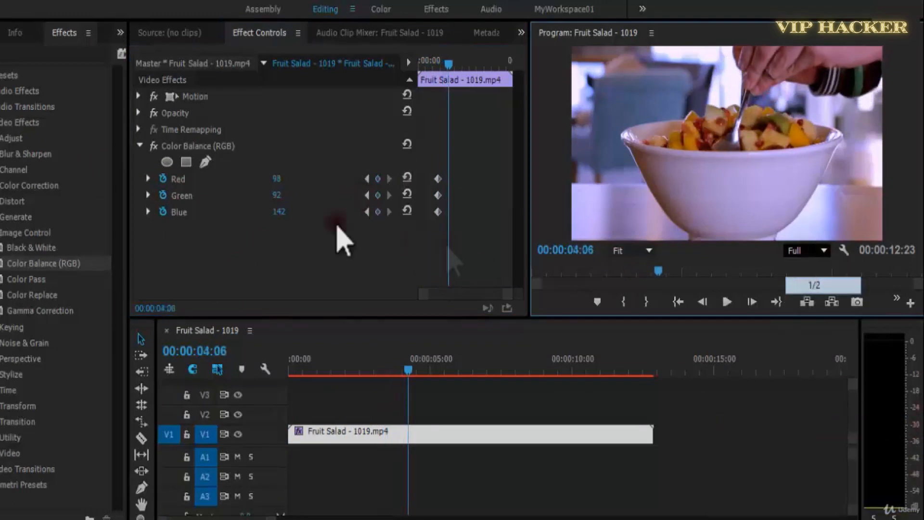
click(378, 179)
click(378, 195)
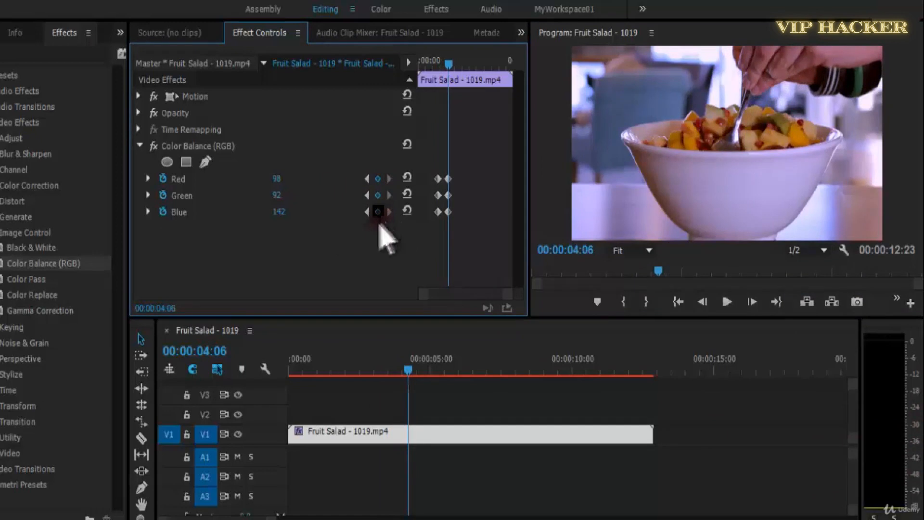
drag(277, 179, 270, 212)
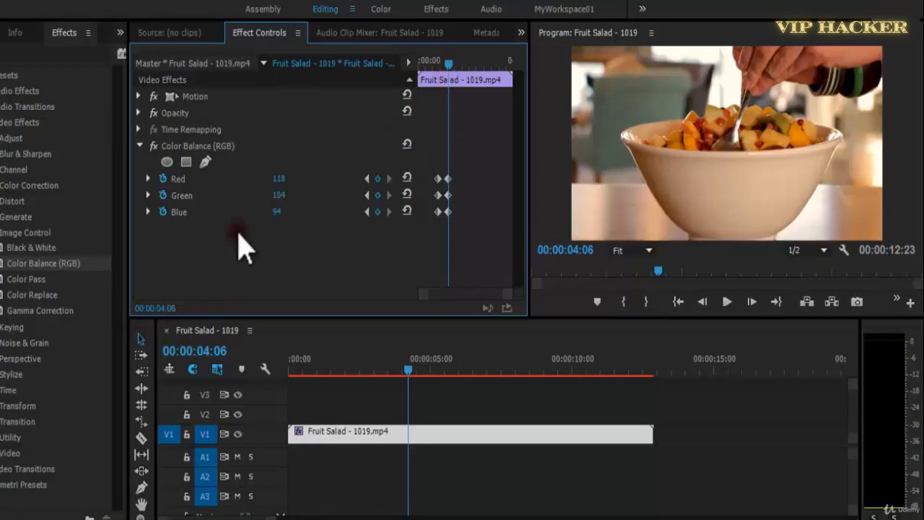
Play the clip from the start to review the keyframed color shift.
drag(449, 62, 431, 67)
key(space)
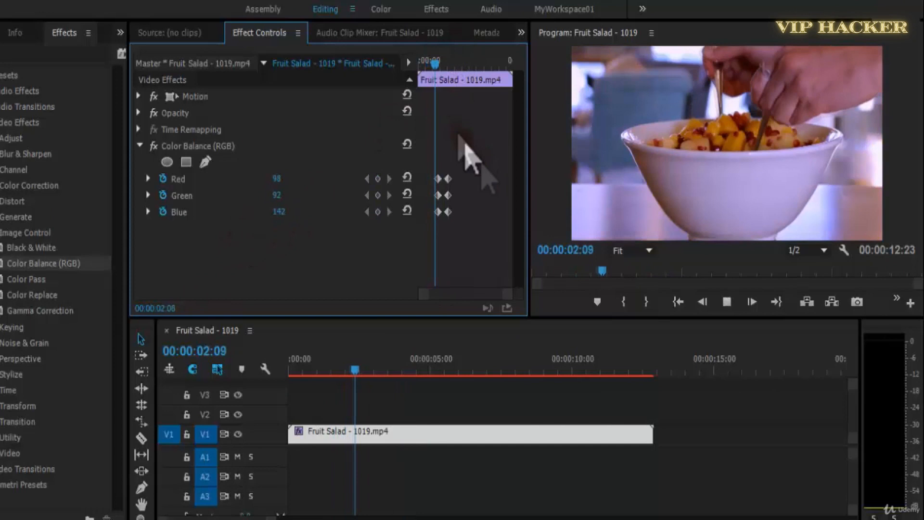
click(421, 65)
key(space)
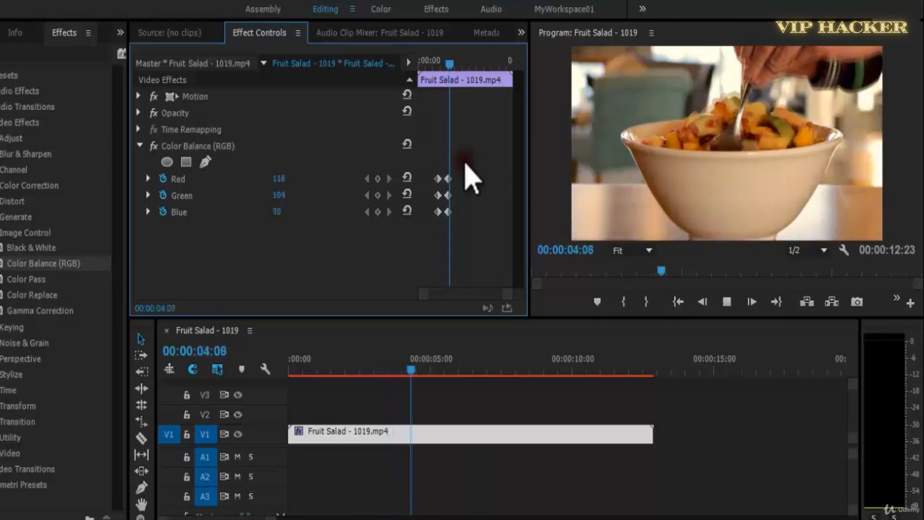
key(space)
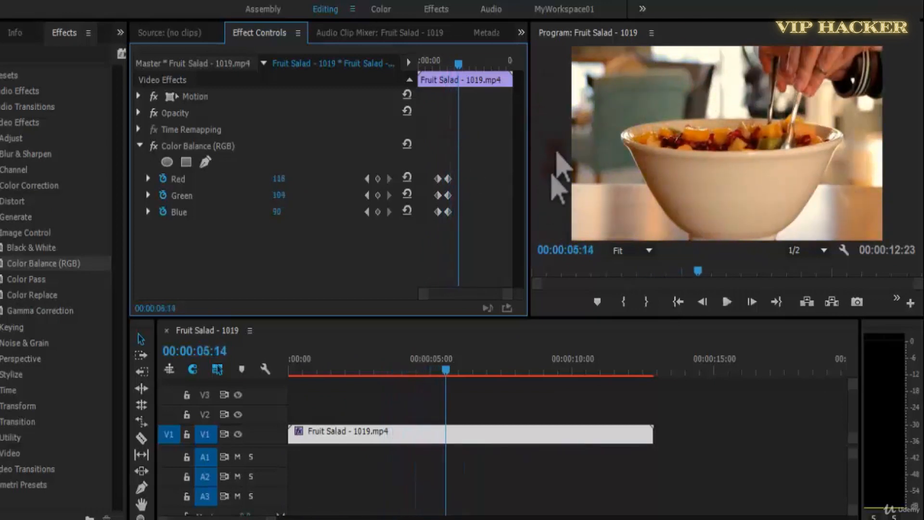
Move the second set of Red, Green and Blue keyframes to 00:00:06:11 and preview the slower shift in the enlarged program view.
click(761, 182)
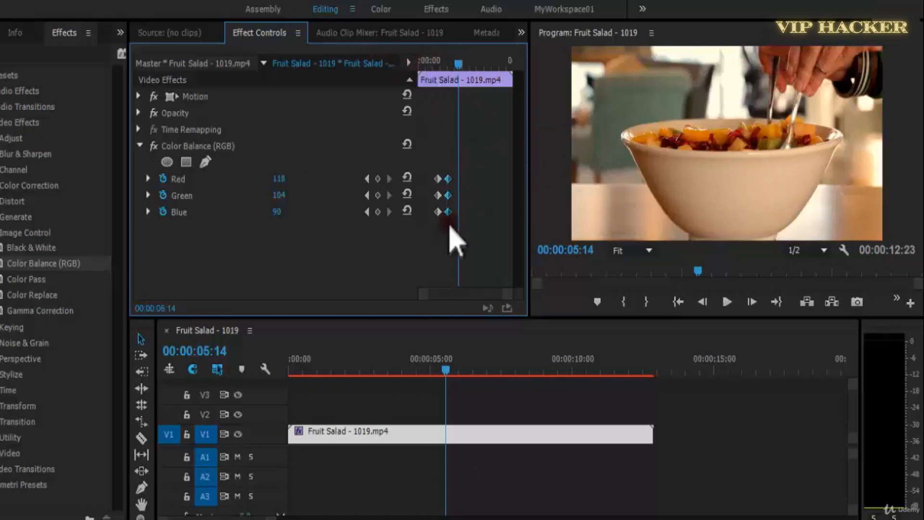
click(423, 60)
key(space)
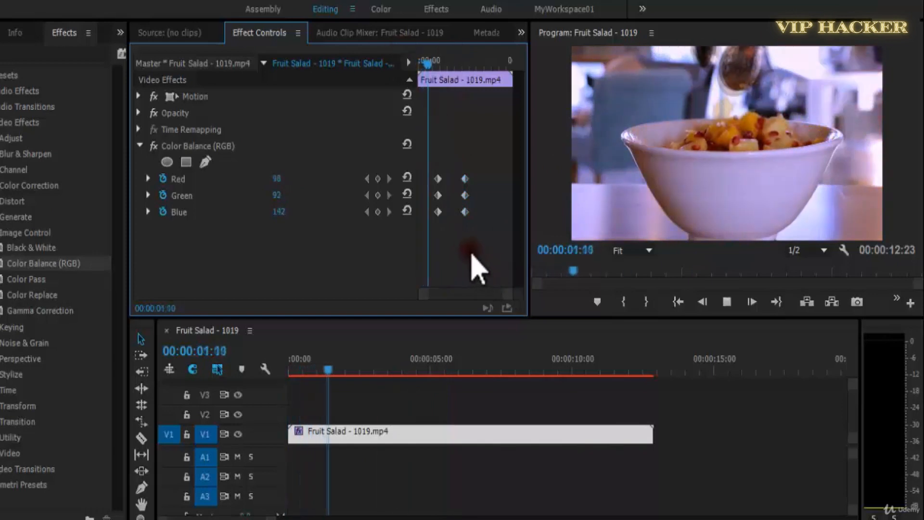
drag(438, 59, 418, 60)
click(760, 191)
key(grave)
key(space)
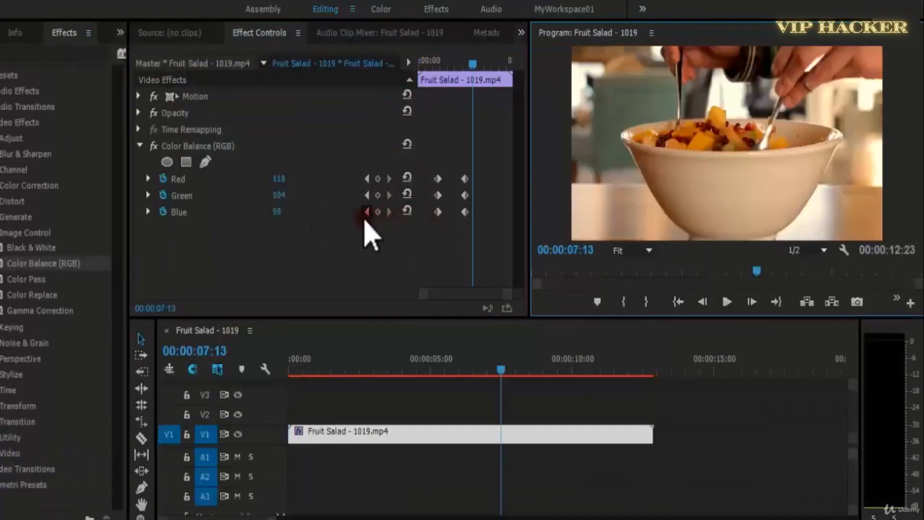
Set Blue to 62 at the 00:00:06:11 keyframe and play the clip from the start.
click(367, 212)
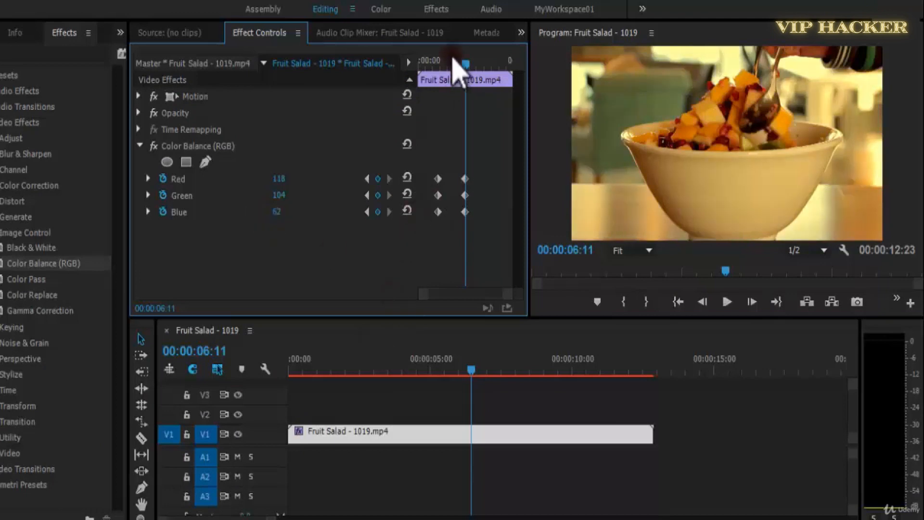
drag(453, 57, 437, 55)
click(778, 181)
key(space)
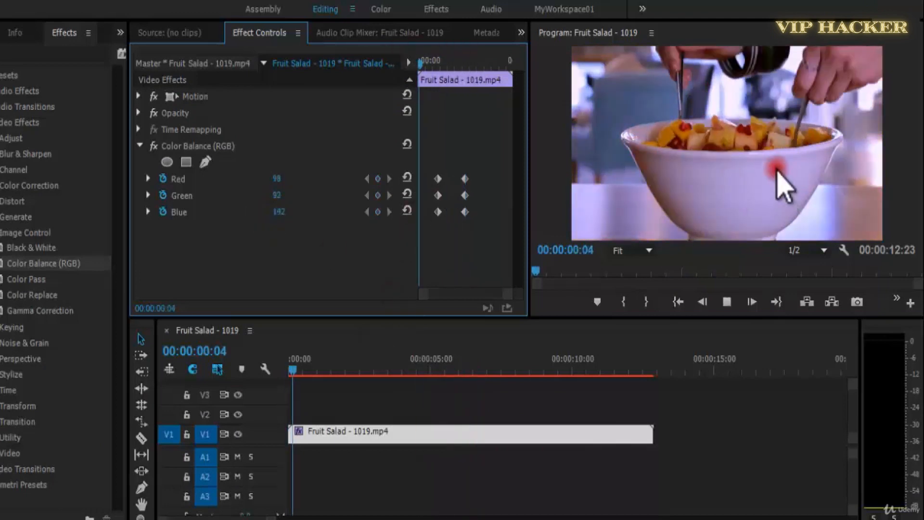
Finish the preview in the enlarged program view and remove the Color Balance (RGB) effect from the Fruit Salad clip.
key(grave)
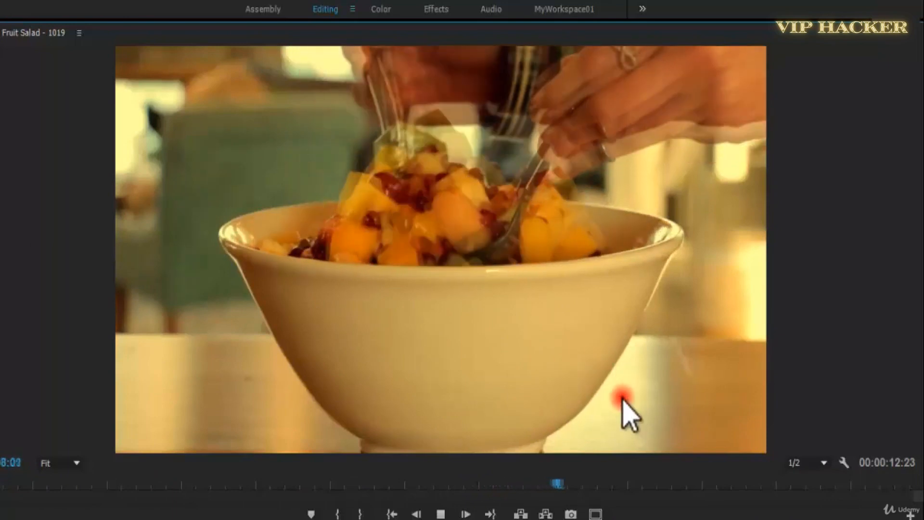
key(space)
key(grave)
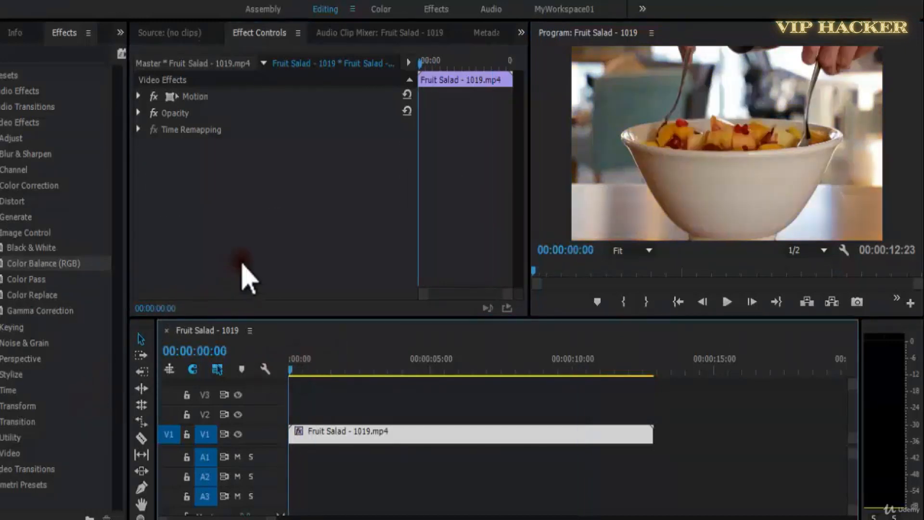
Apply Color Pass to the Fruit Salad clip, sample the fruit's dark red as its Color, set Similarity to 16, and play the result.
click(31, 283)
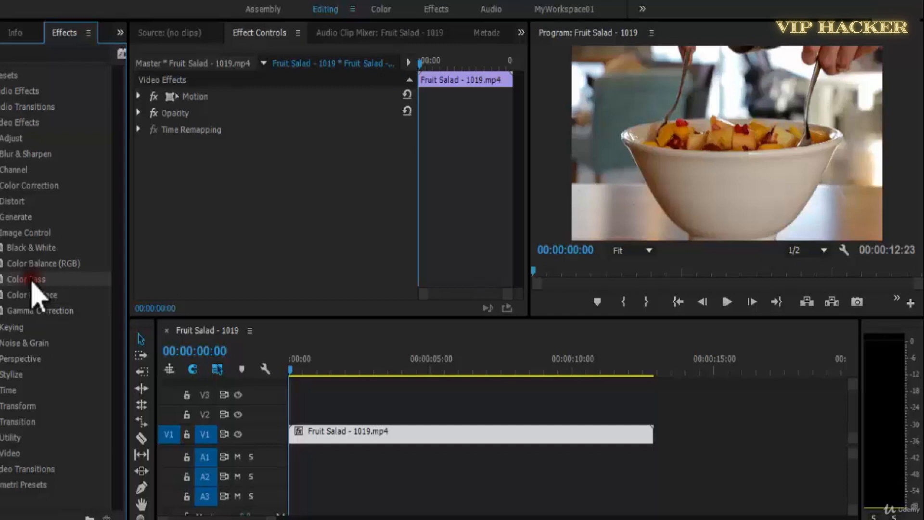
drag(32, 285, 348, 435)
click(742, 137)
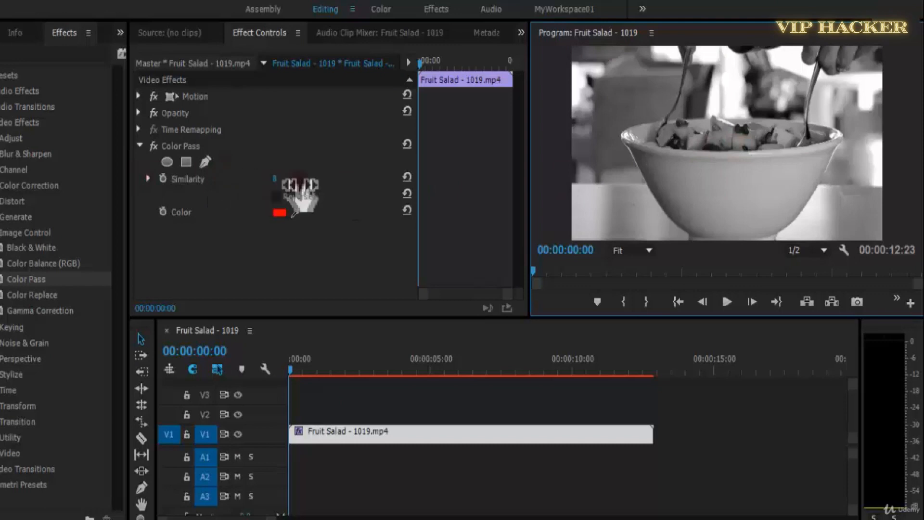
click(284, 182)
drag(294, 215, 742, 130)
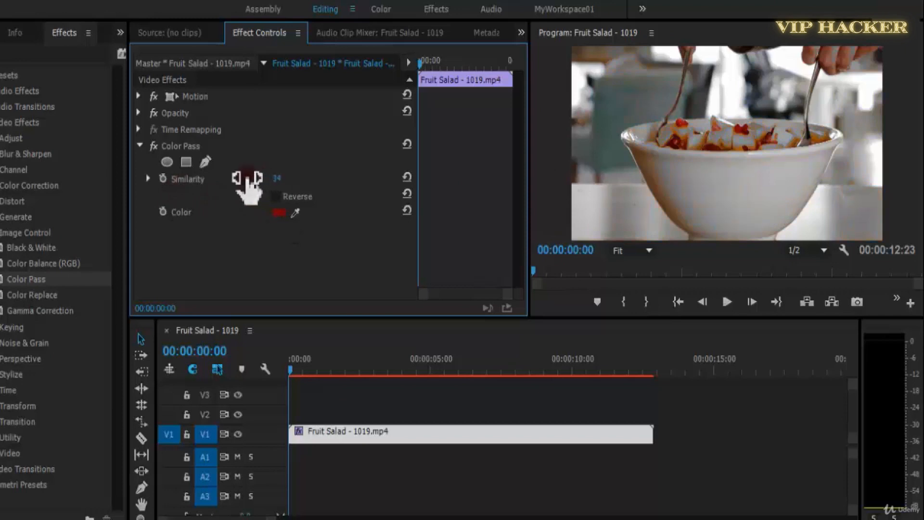
drag(233, 186, 289, 190)
key(space)
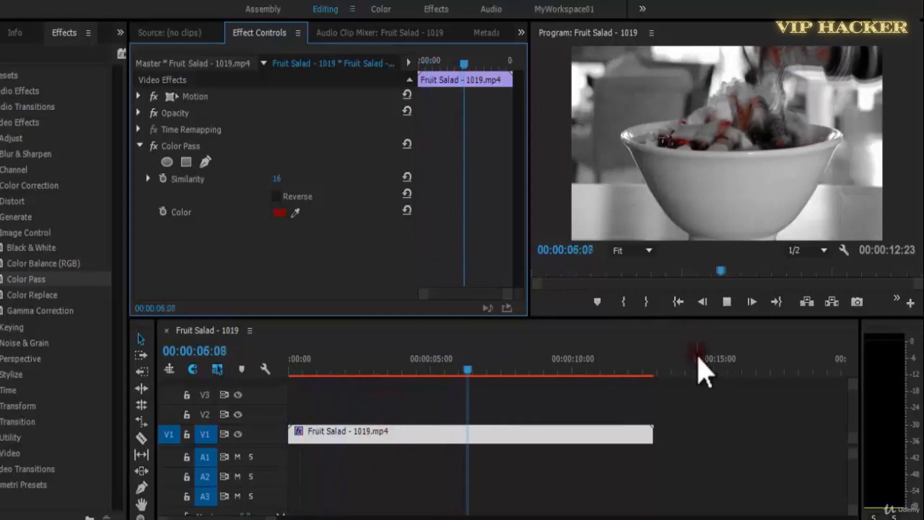
Sample the fruit's orange as the Color Pass Color with the effect temporarily off, and re-enable it at 00:00:01:07.
key(space)
click(153, 146)
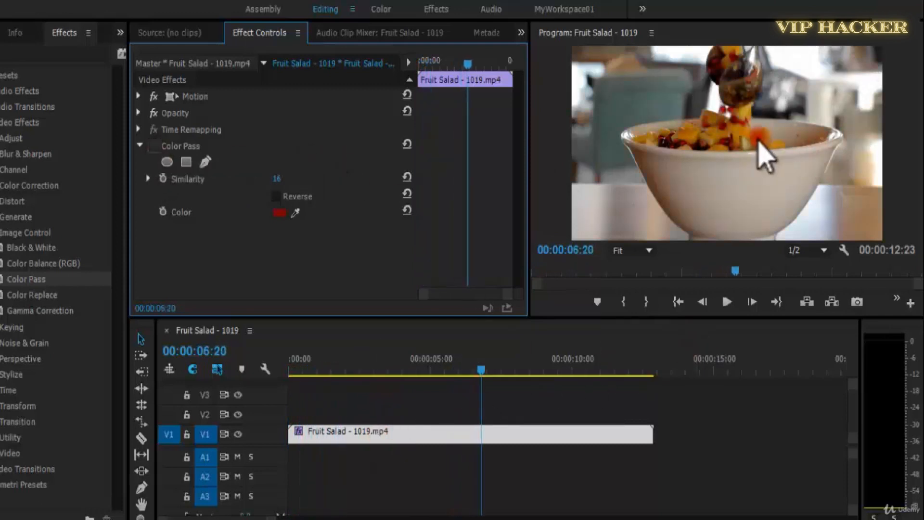
click(295, 212)
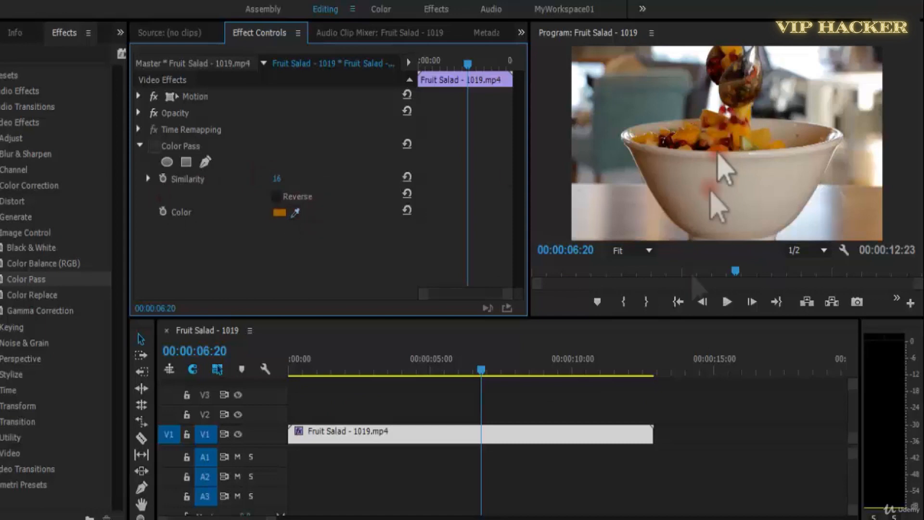
click(325, 372)
click(154, 145)
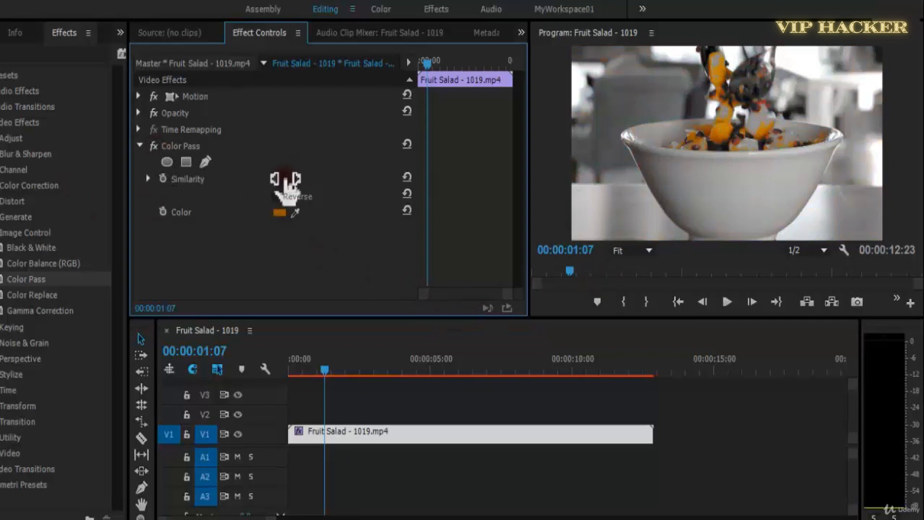
Set the Color Pass Similarity to 45 and play the Fruit Salad clip from the start.
drag(276, 180, 173, 207)
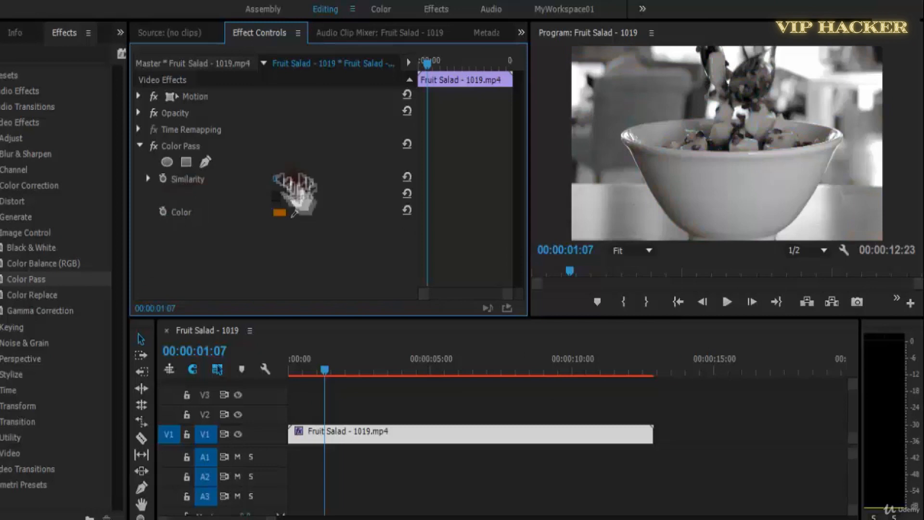
drag(325, 371, 290, 371)
drag(275, 180, 283, 181)
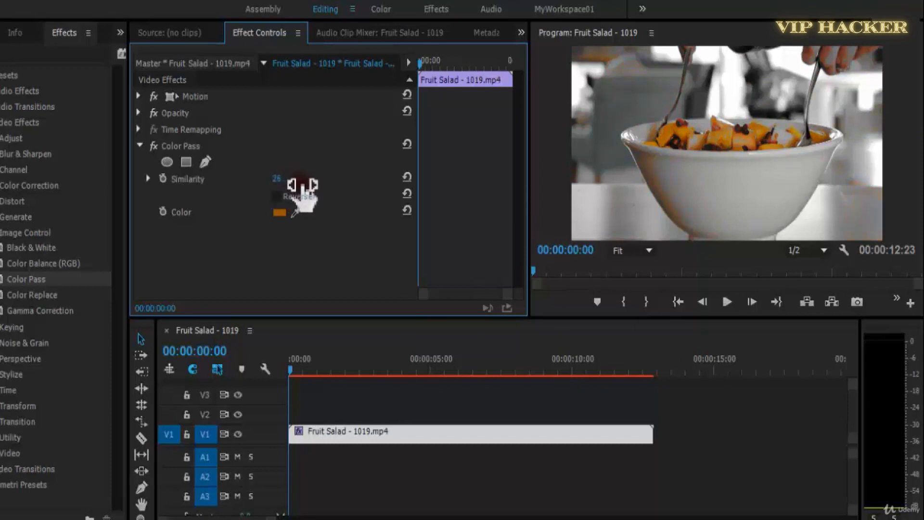
drag(310, 193, 289, 196)
key(space)
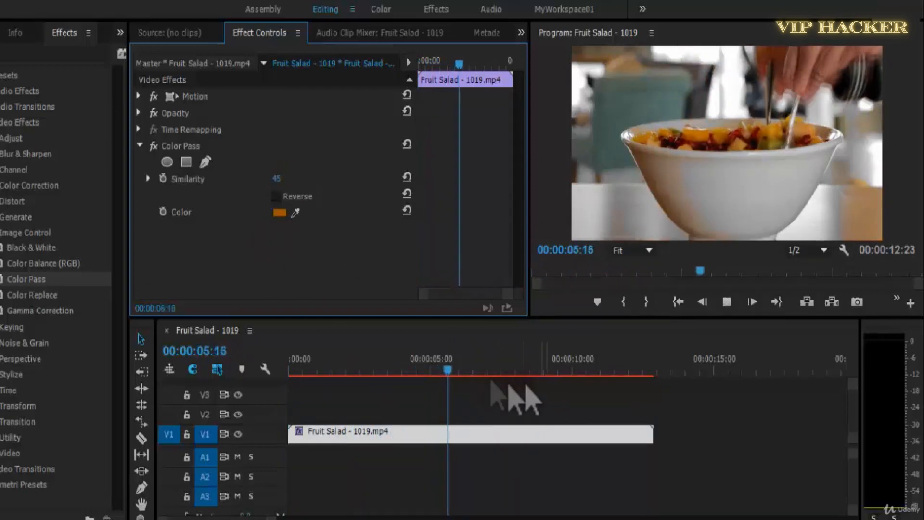
Replay the Fruit Salad clip from the start and readjust the Color Pass Similarity.
key(space)
drag(466, 367, 249, 373)
key(space)
drag(277, 179, 299, 188)
click(787, 218)
key(space)
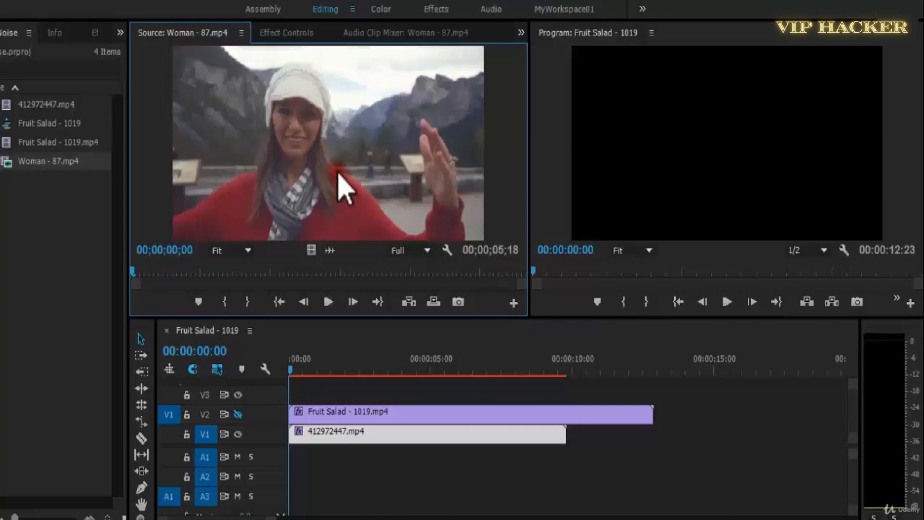
Preview the Woman - 87.mp4 source clip by playing and scrubbing through it to its end.
key(space)
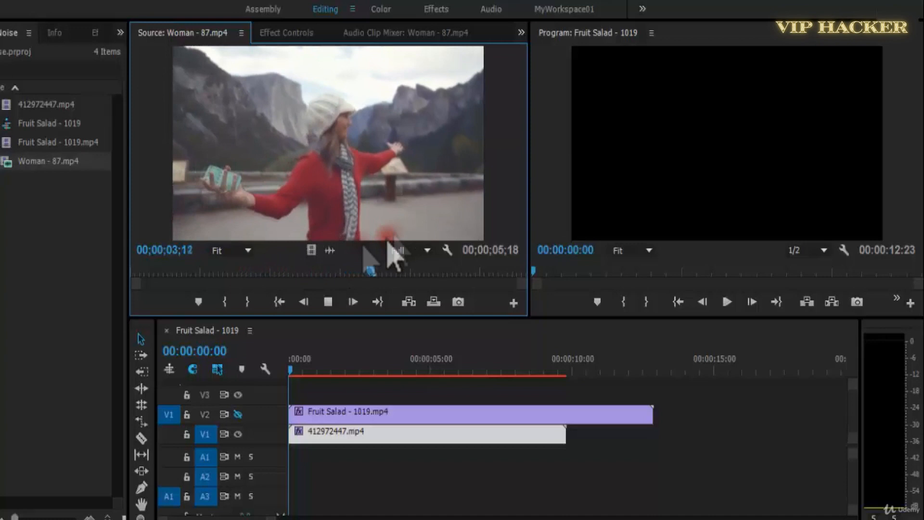
key(space)
drag(526, 284, 425, 273)
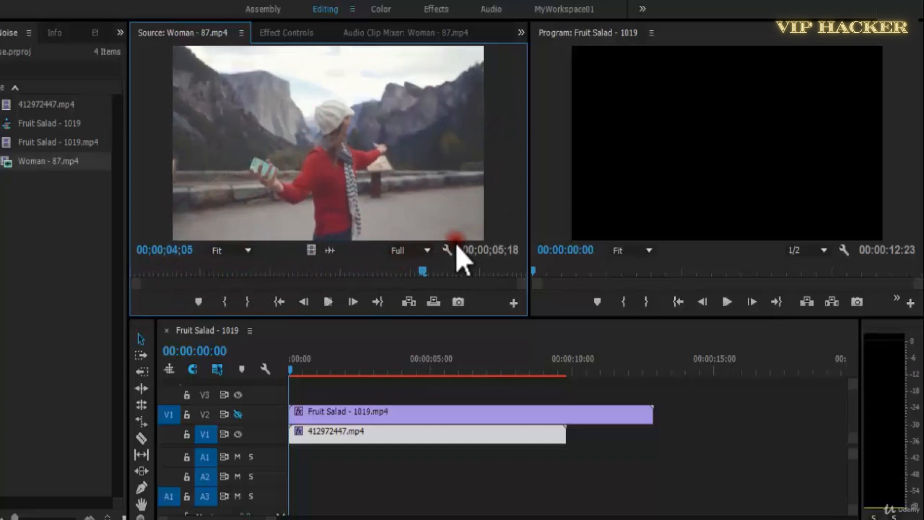
key(space)
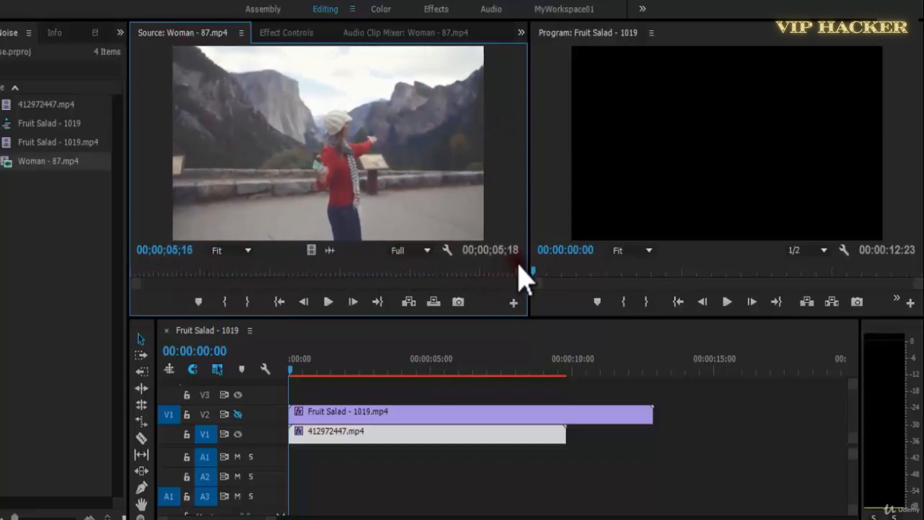
drag(519, 266, 62, 313)
Replace 412972447.mp4 on V1 with Woman - 87.mp4 at the sequence start and scale it to the frame size.
click(353, 440)
key(Delete)
drag(24, 164, 309, 446)
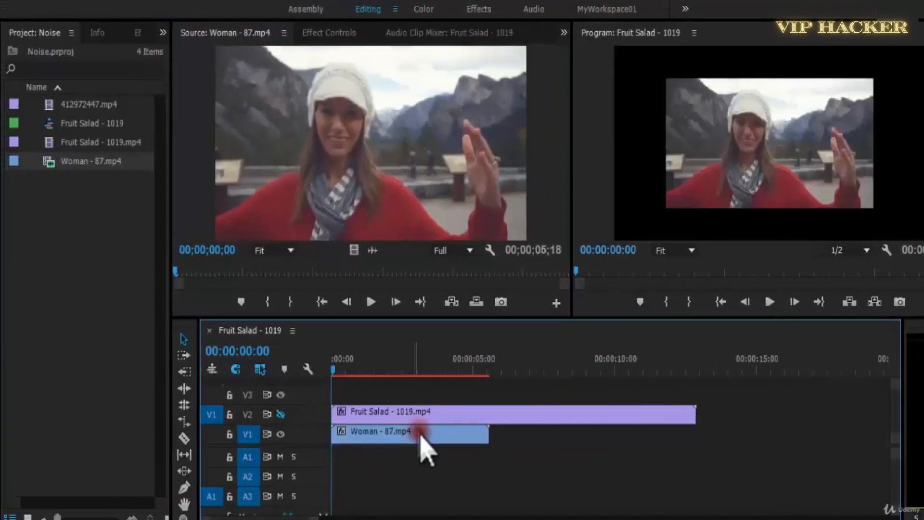
right_click(407, 438)
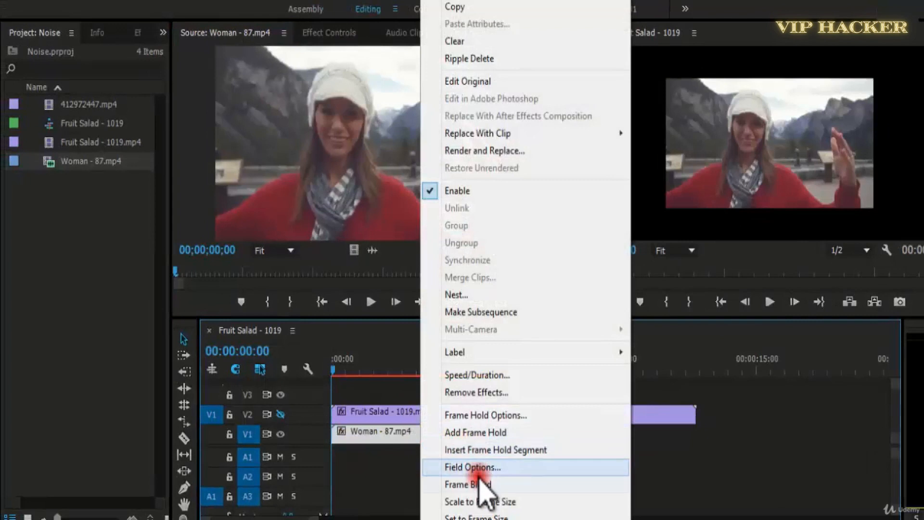
click(484, 502)
Apply Color Pass to the Woman - 87.mp4 clip and sample the woman's red sweater as its Color.
click(139, 33)
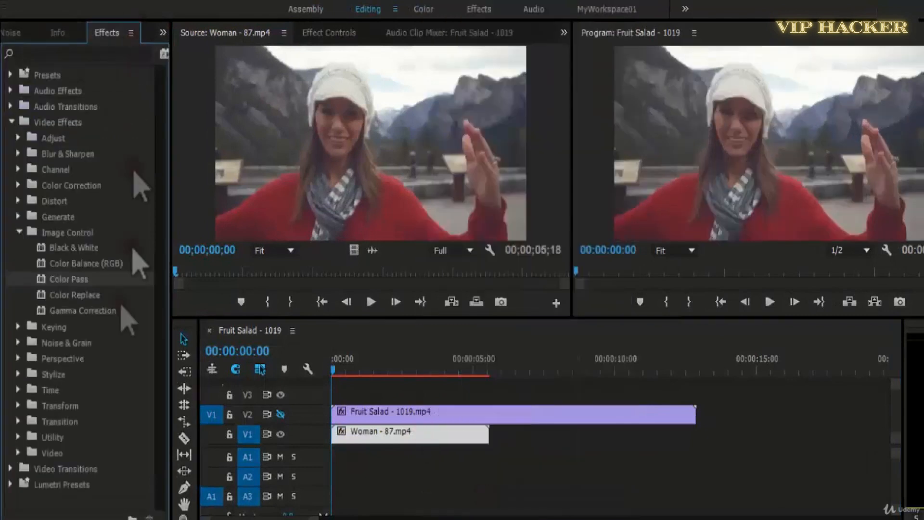
drag(70, 278, 442, 437)
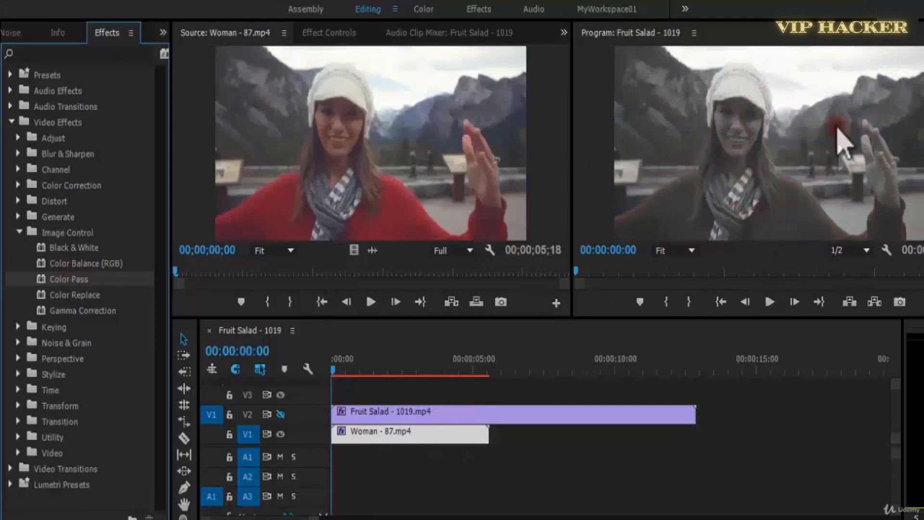
click(329, 33)
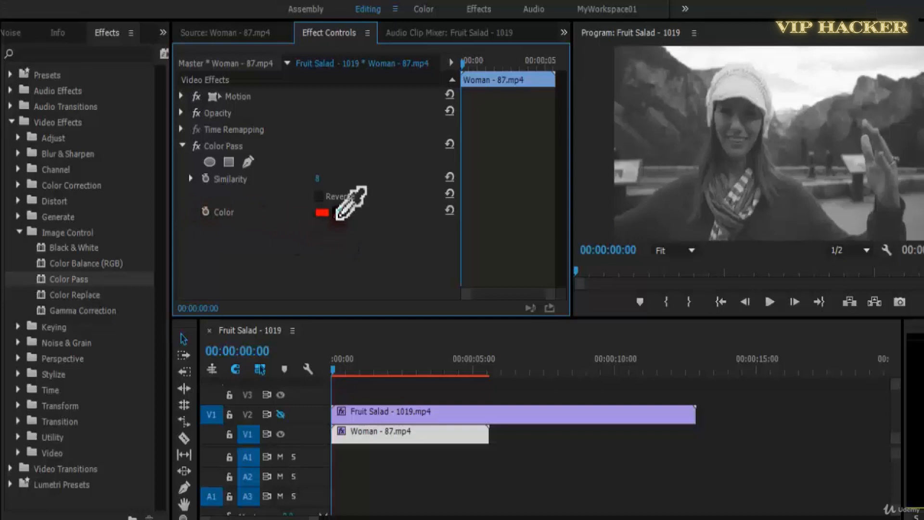
drag(339, 214, 661, 195)
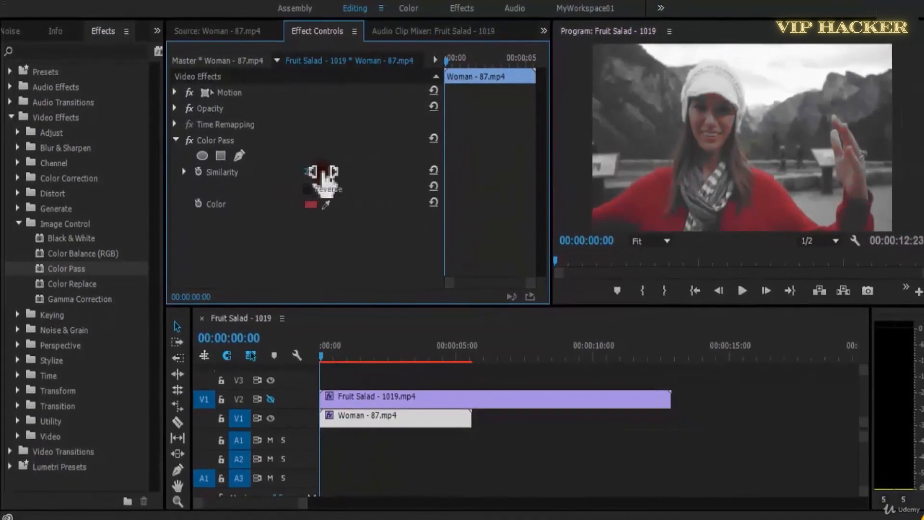
Resample the sweater's darker red as the Color Pass Color, set Similarity to 54, and turn the effect off.
drag(344, 178, 291, 169)
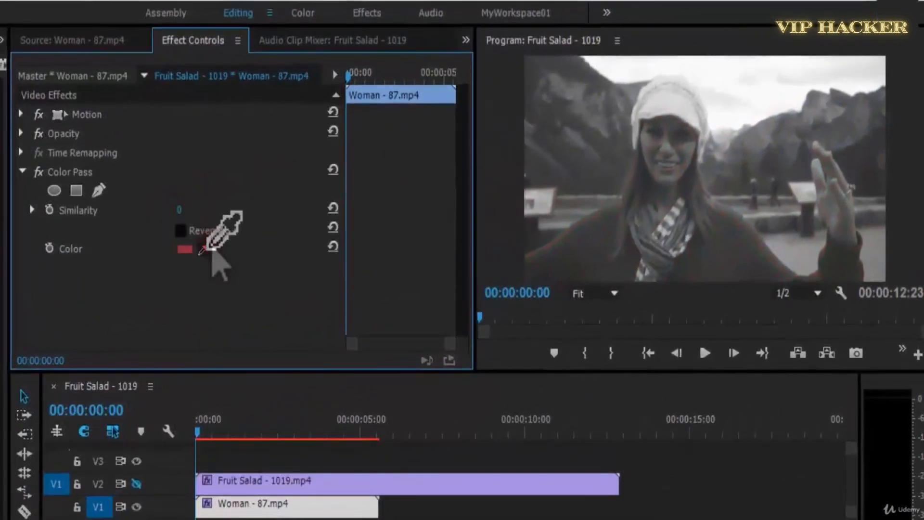
drag(208, 248, 611, 248)
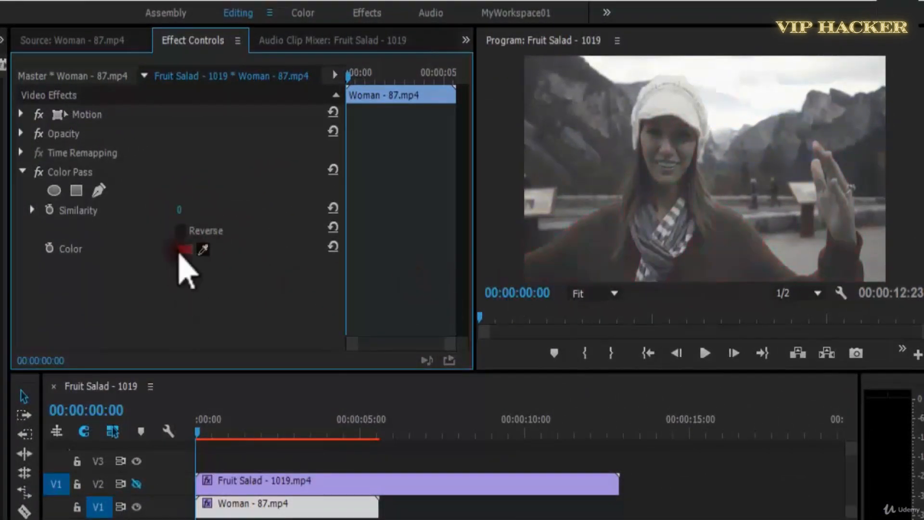
drag(193, 212, 206, 215)
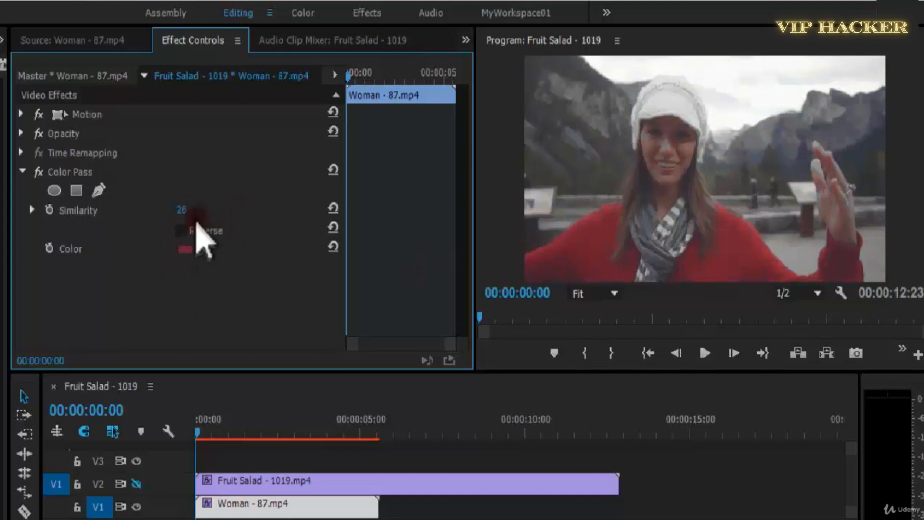
drag(202, 256, 546, 272)
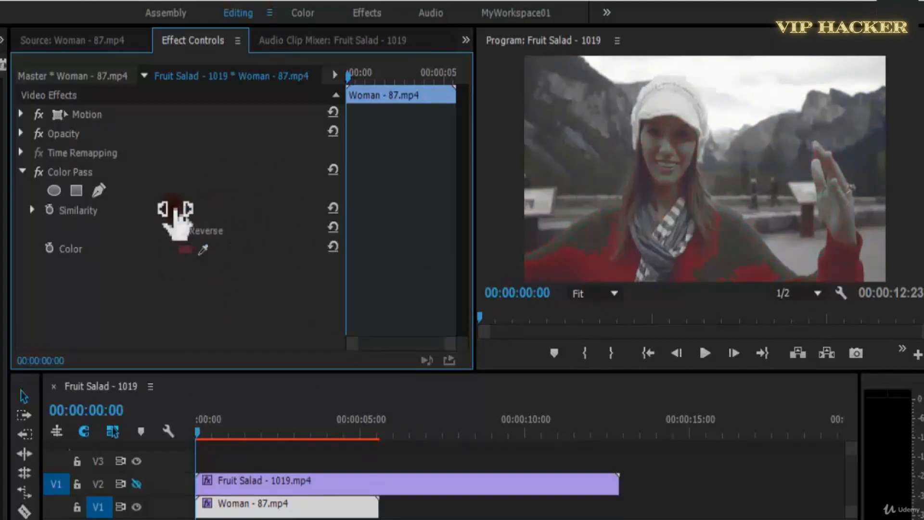
drag(182, 208, 185, 209)
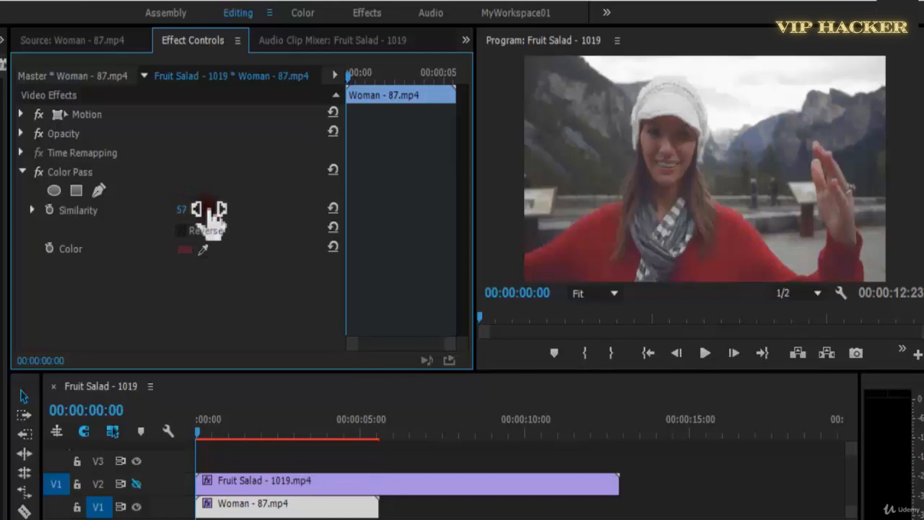
click(661, 278)
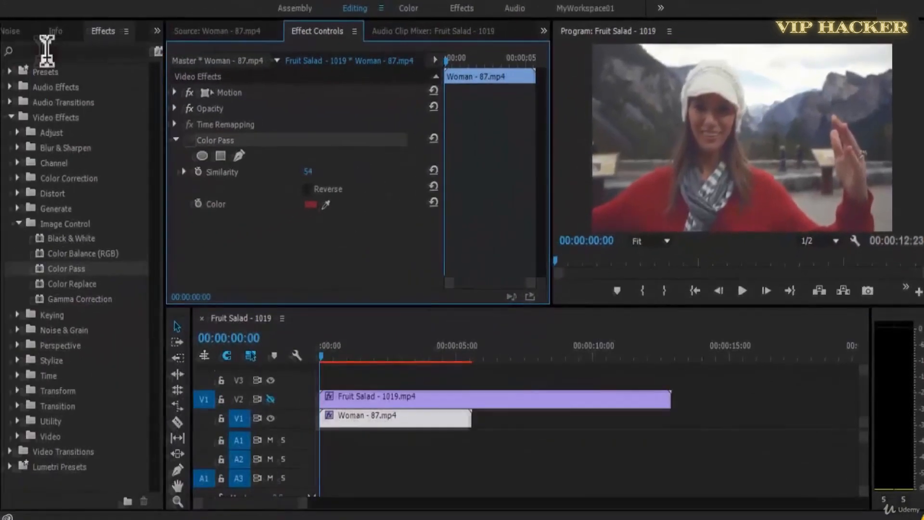
Find Sharpen by searching the effects for "sharp", apply it to Woman - 87.mp4, and set Sharpen Amount to 13.
click(52, 51)
text(sharp)
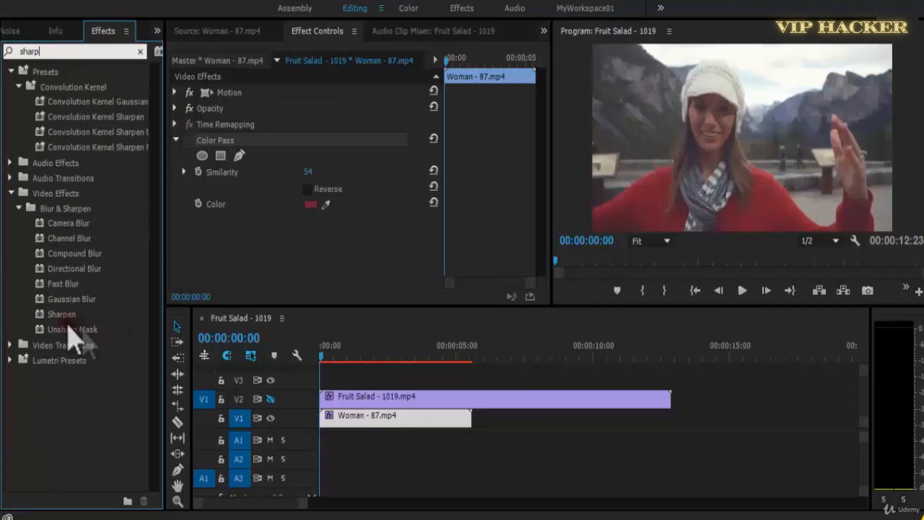
drag(62, 314, 231, 237)
drag(247, 236, 383, 215)
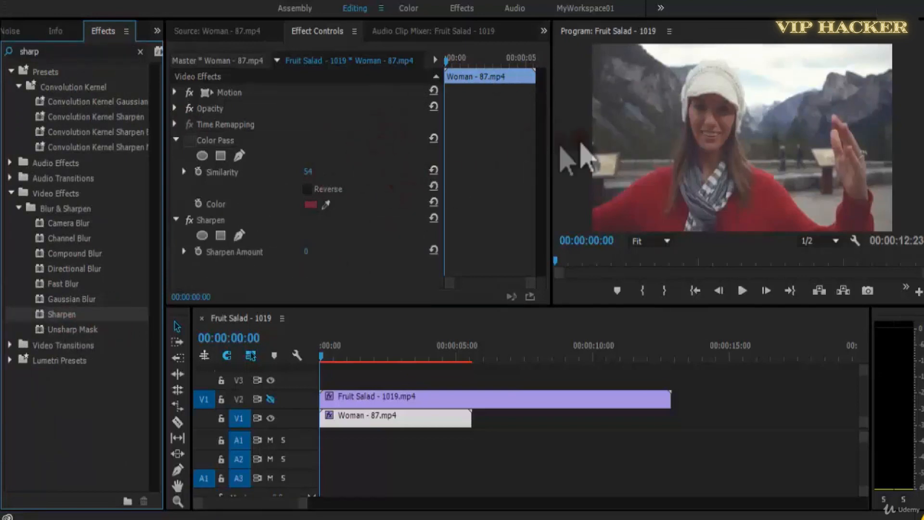
drag(309, 251, 316, 250)
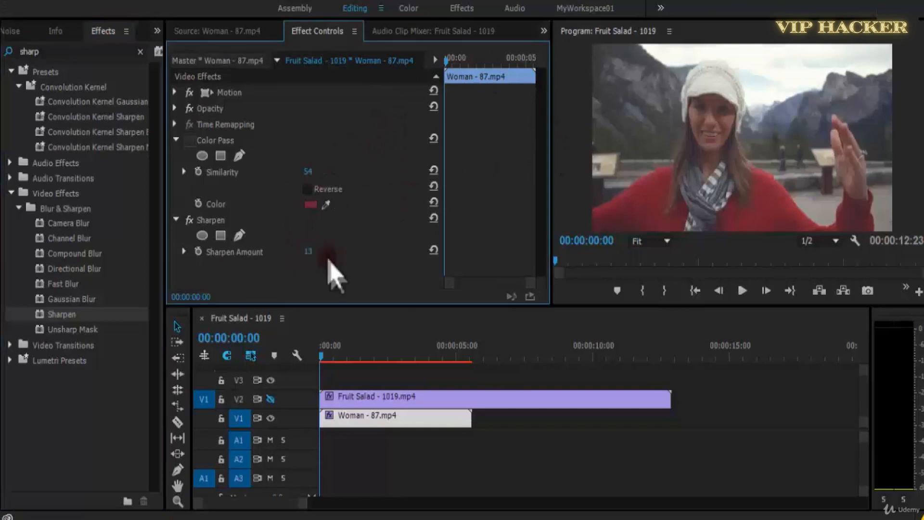
Apply Unsharp Mask to the Woman - 87.mp4 clip with Amount 89.0 and Radius 1.1.
drag(72, 329, 326, 253)
scroll(388, 217, down, 3)
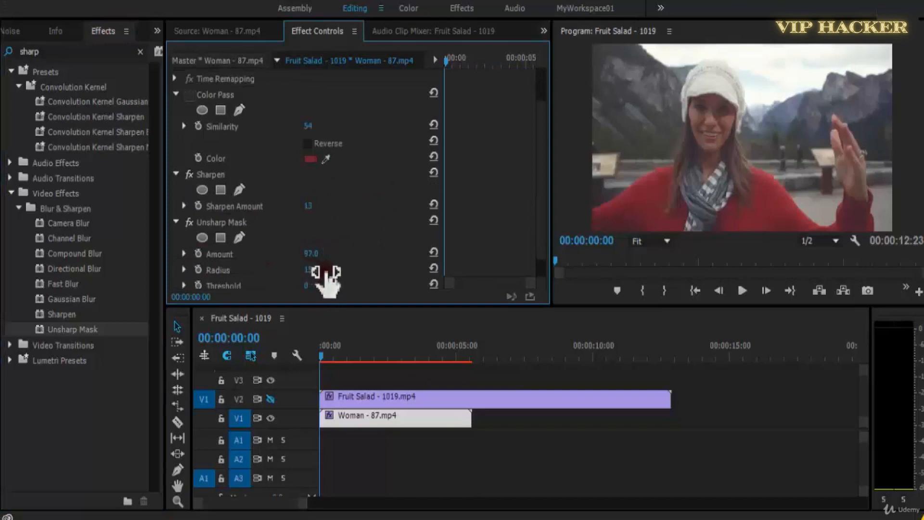
drag(347, 273, 320, 274)
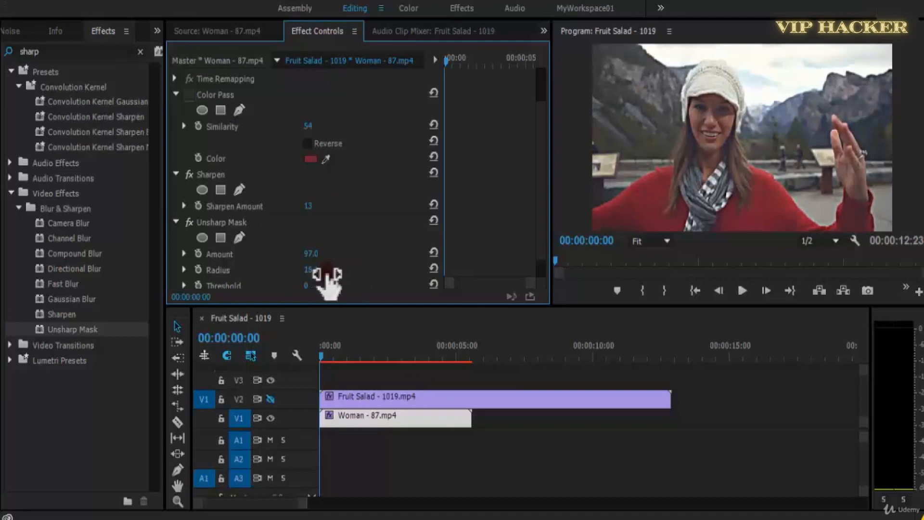
drag(318, 274, 320, 268)
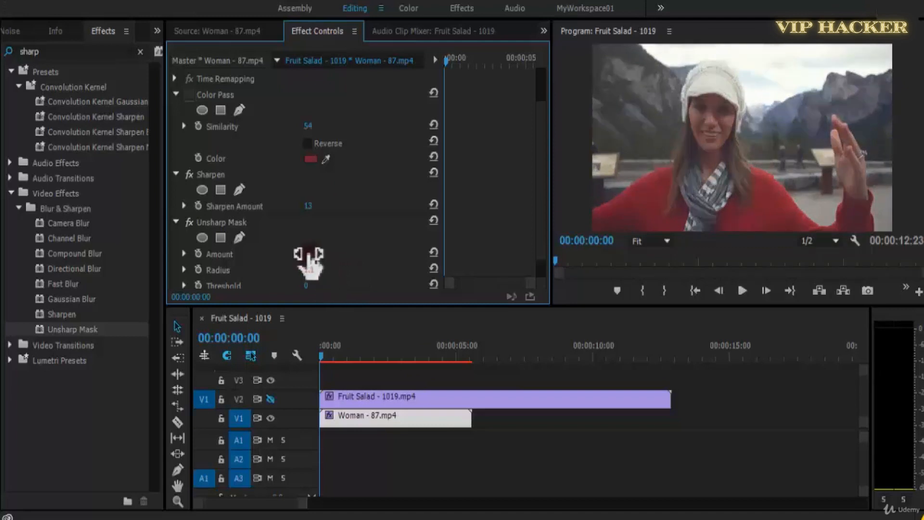
Turn Color Pass back on and move it below Unsharp Mask in the clip's effect order.
click(191, 95)
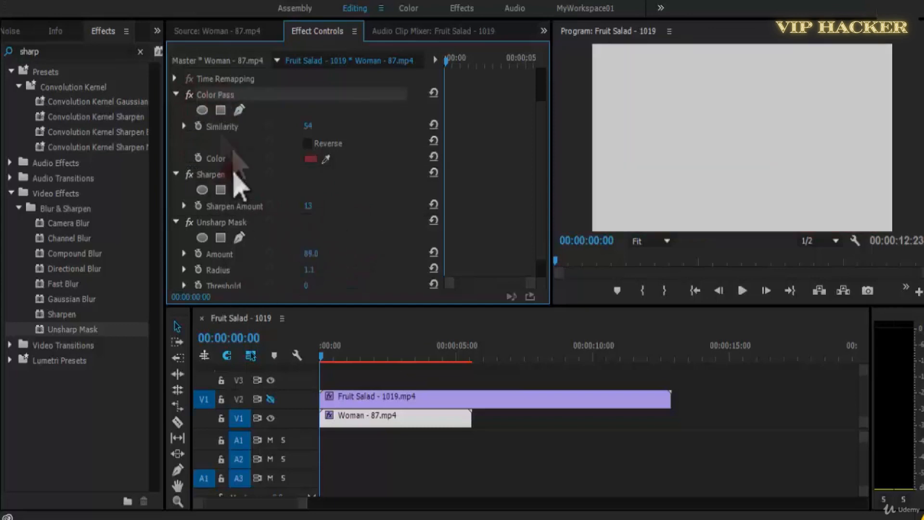
key(grave)
drag(53, 139, 81, 433)
key(grave)
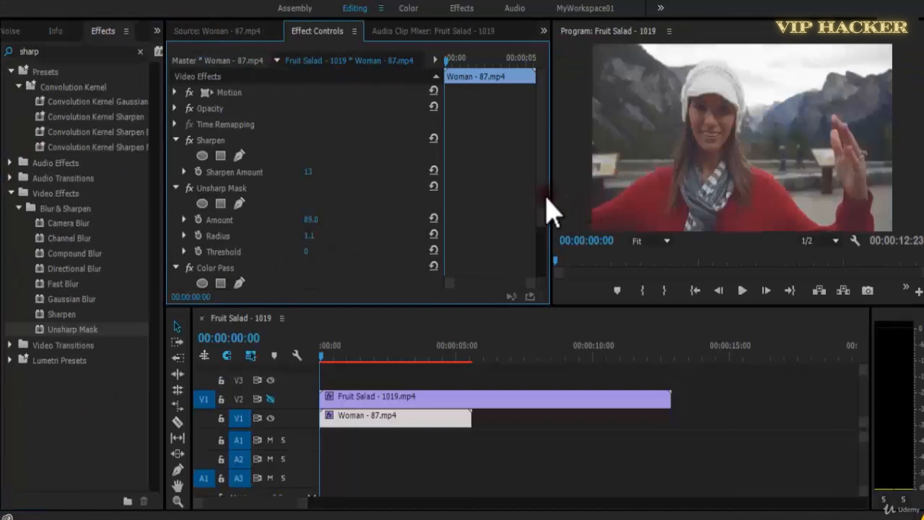
Sample the sweater's red from the sharpened image again as the Color Pass Color.
scroll(310, 241, down, 3)
click(326, 264)
click(640, 218)
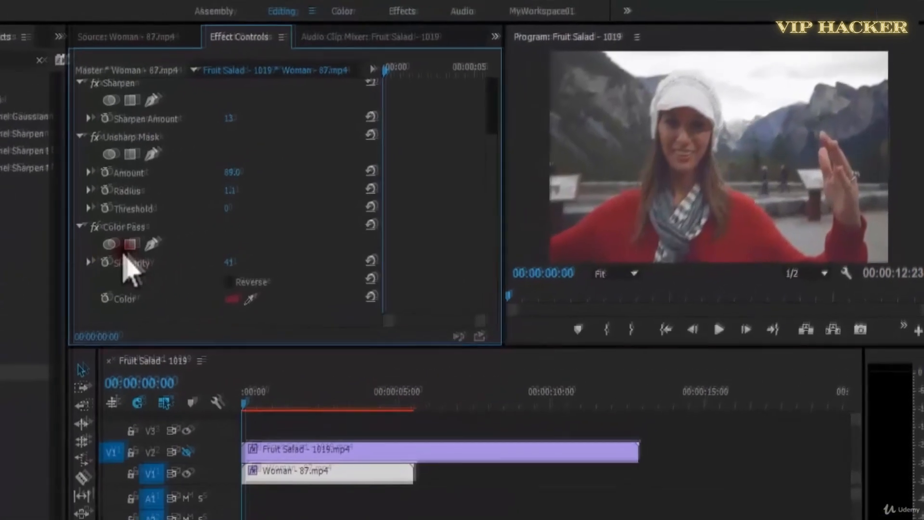
Start a freeform mask on Color Pass down the frame's left edge, across the shoulder to the scarf and under the woman's chin.
click(239, 215)
click(685, 112)
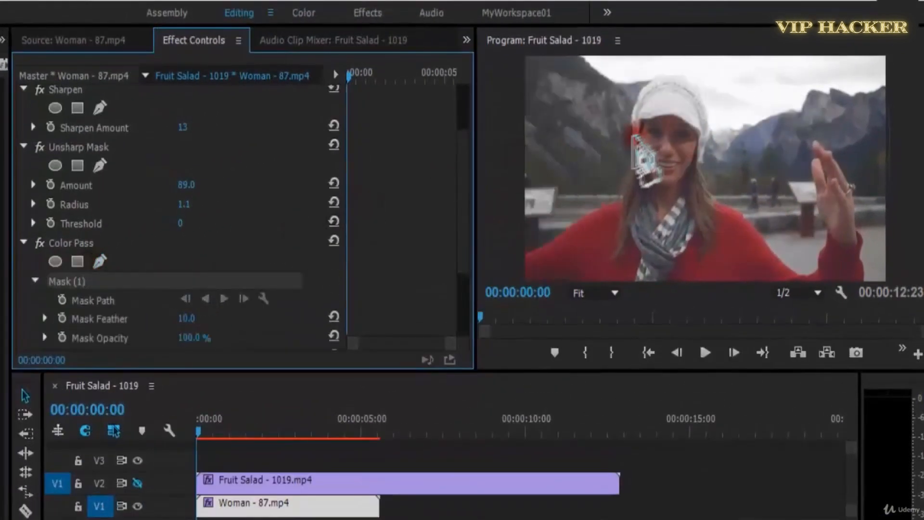
click(531, 75)
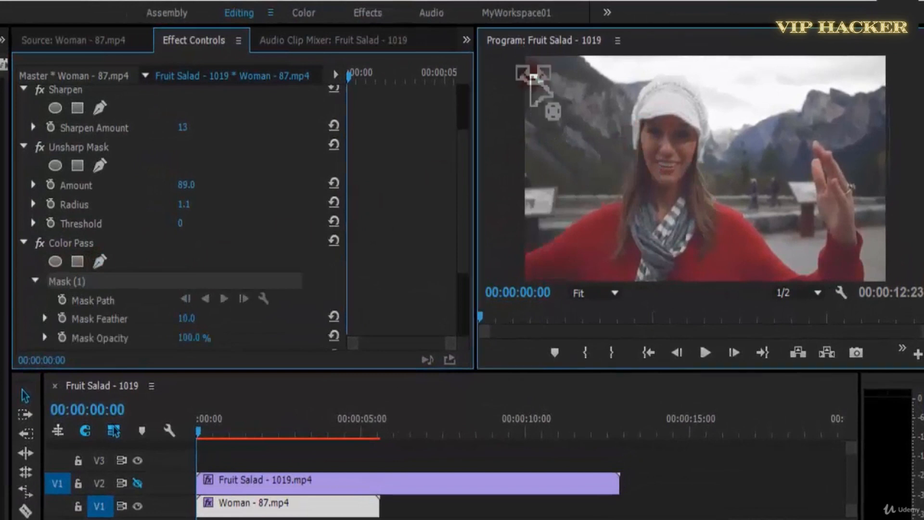
click(528, 214)
click(736, 188)
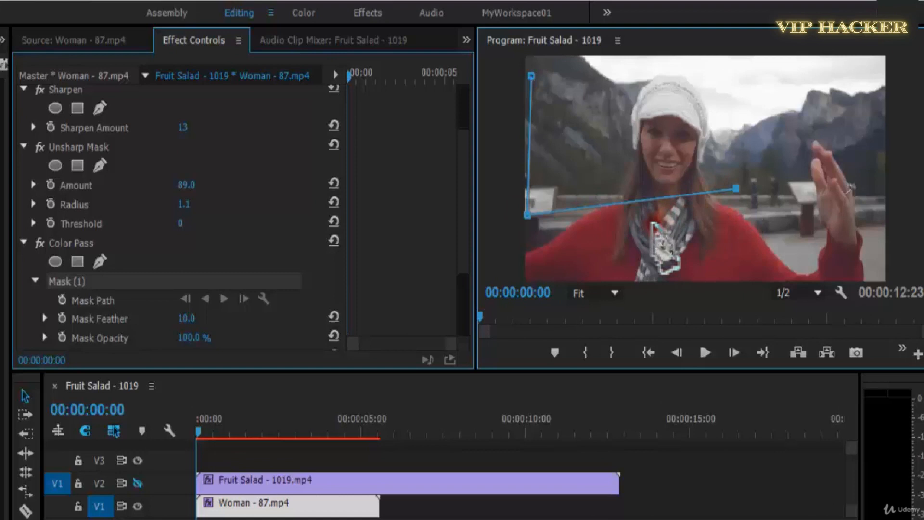
key(ctrl+z)
click(666, 226)
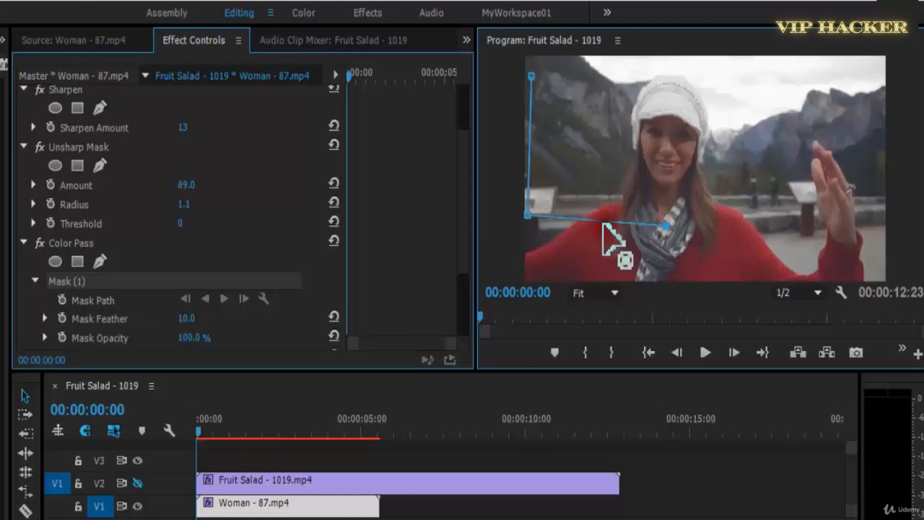
click(630, 181)
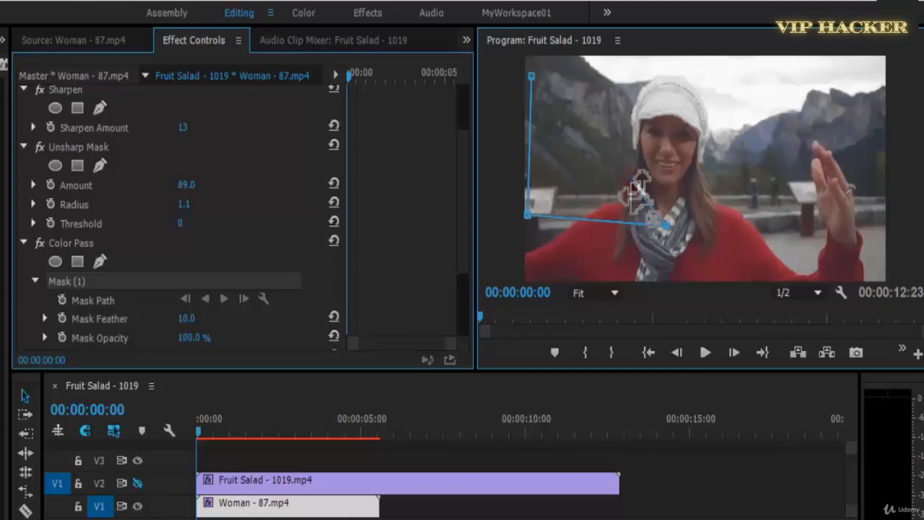
click(712, 179)
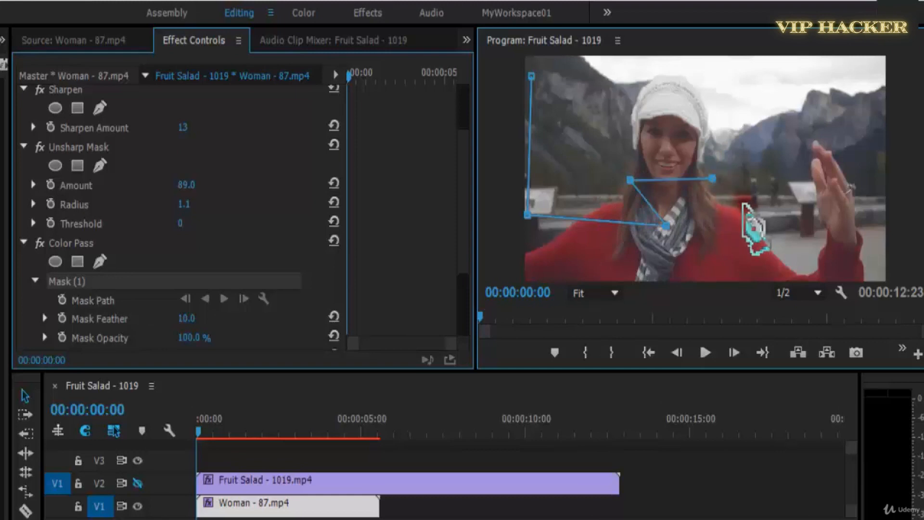
click(734, 204)
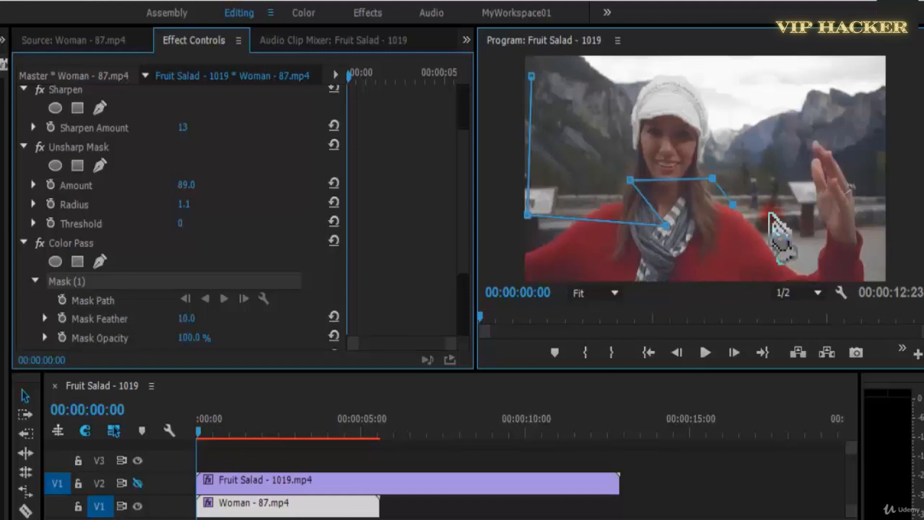
key(ctrl+z)
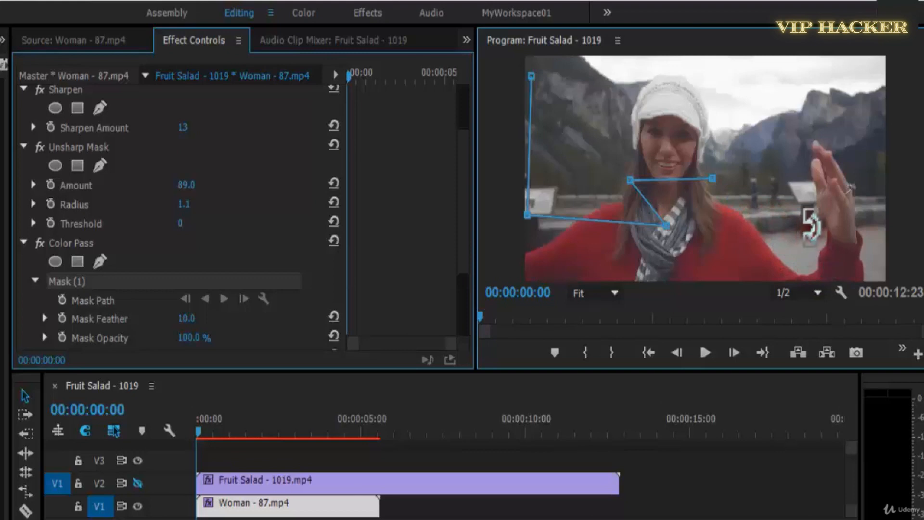
Extend the mask past the raised hand and across the sky, closing it at its first point.
click(809, 236)
click(805, 206)
click(893, 223)
click(904, 119)
click(745, 76)
click(621, 72)
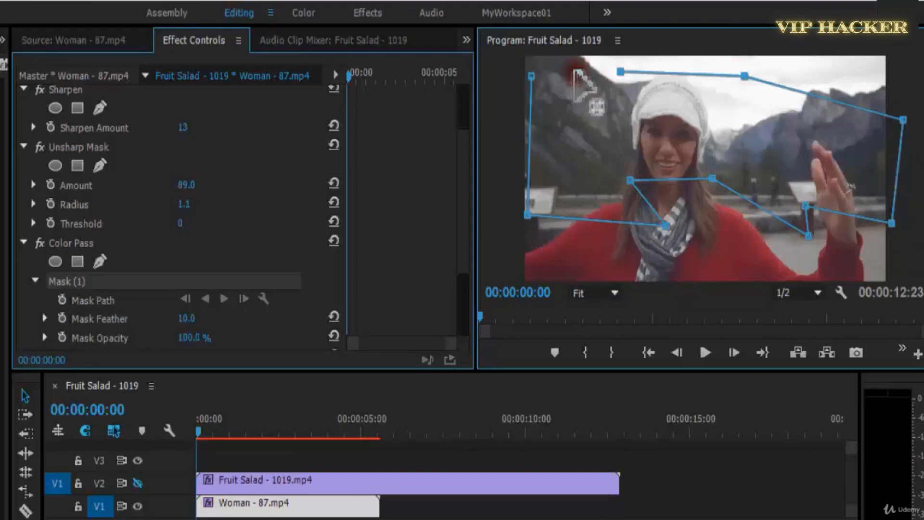
click(532, 75)
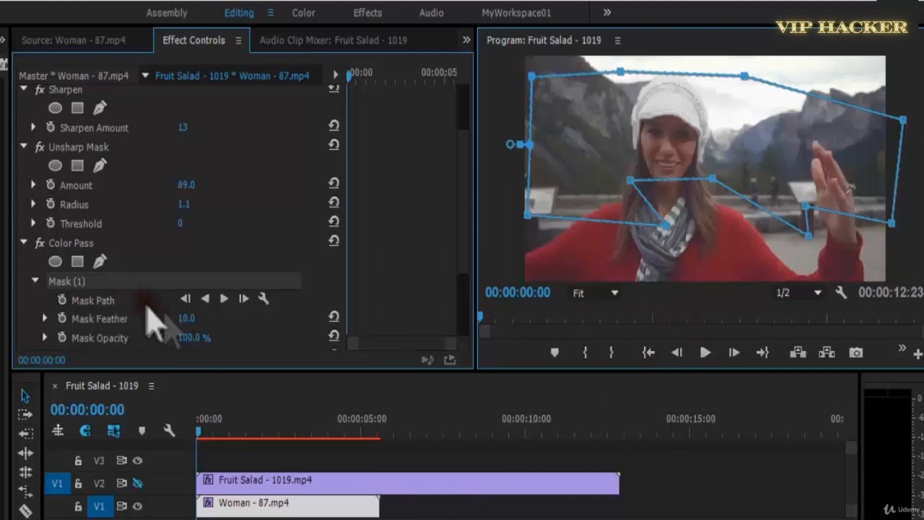
Turn on Reverse for Color Pass and pull the mask's edge above the shoulder and in toward the chin.
scroll(462, 294, down, 5)
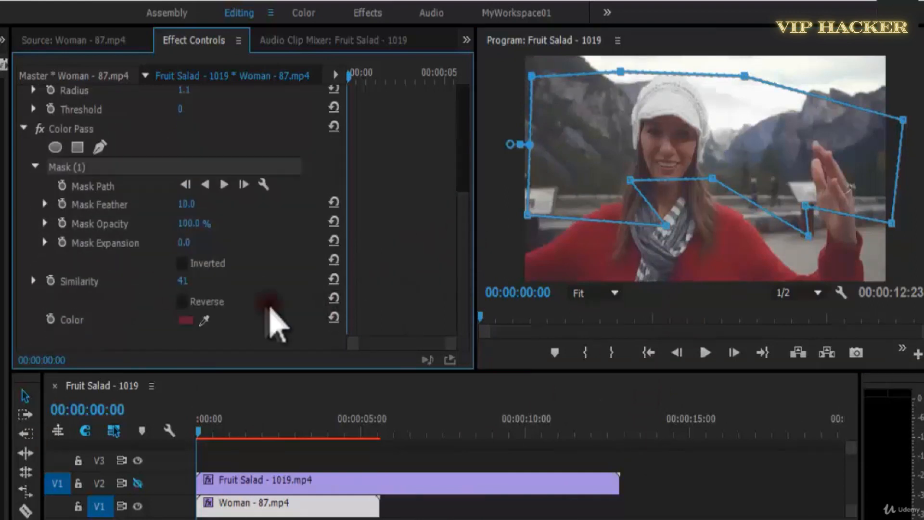
click(182, 302)
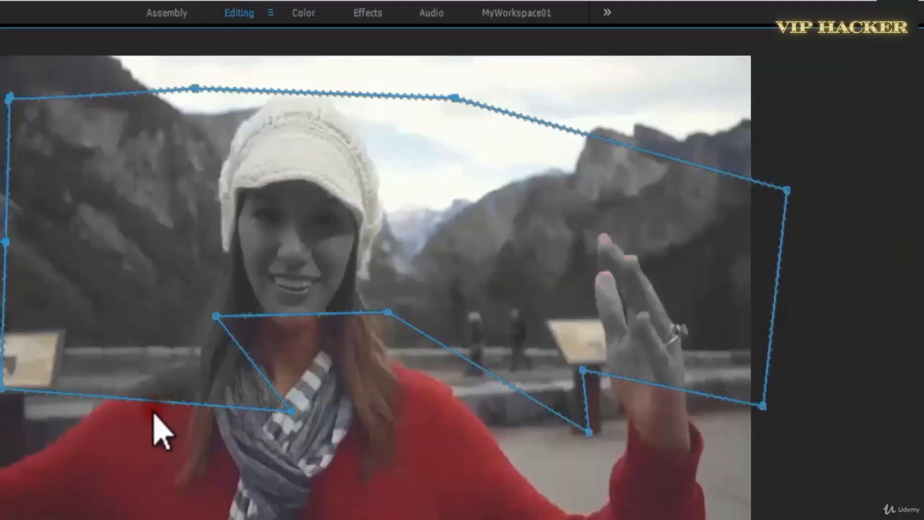
drag(158, 399, 168, 344)
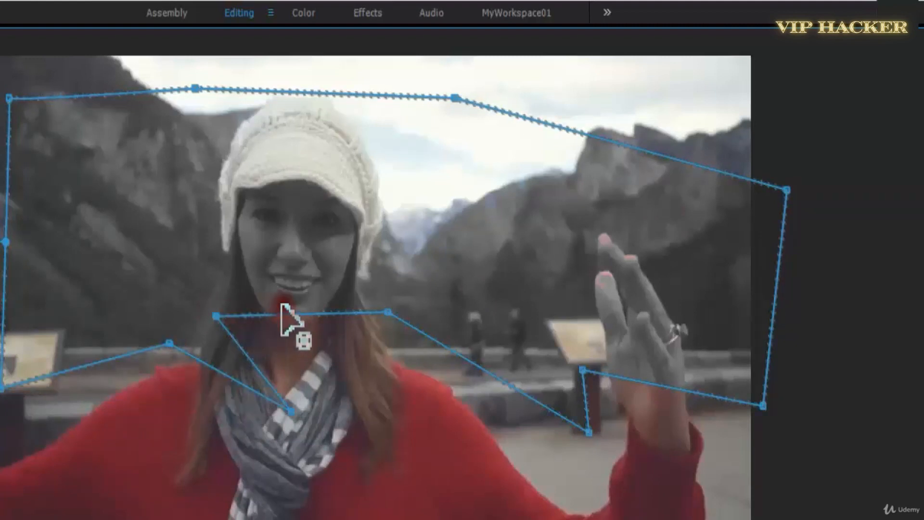
drag(282, 304, 287, 308)
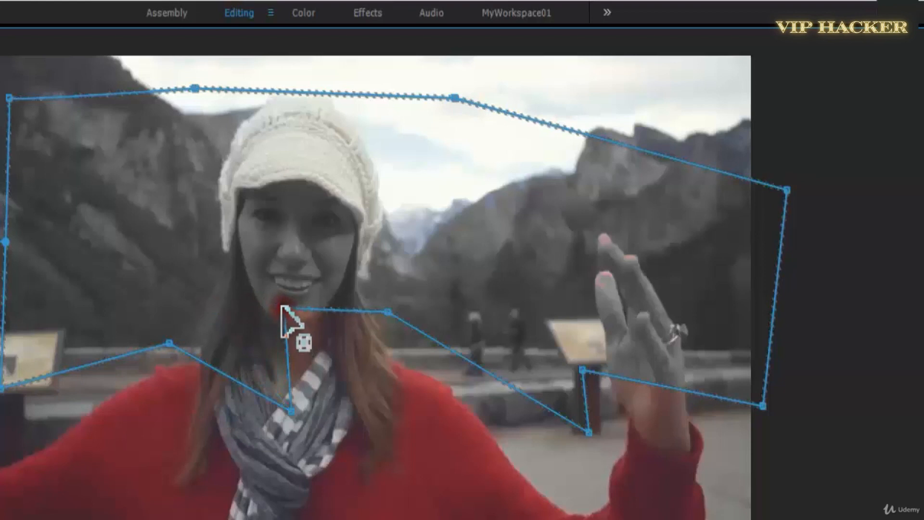
right_click(282, 308)
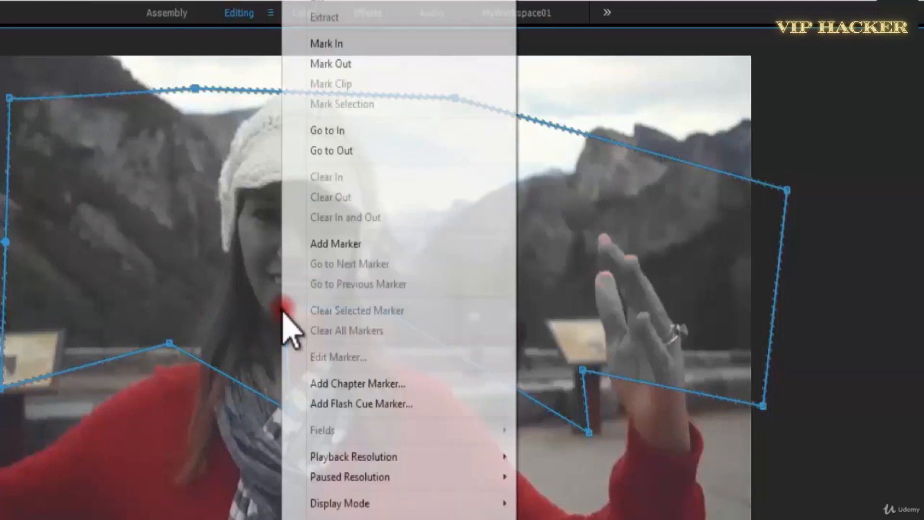
key(Escape)
drag(289, 310, 923, 328)
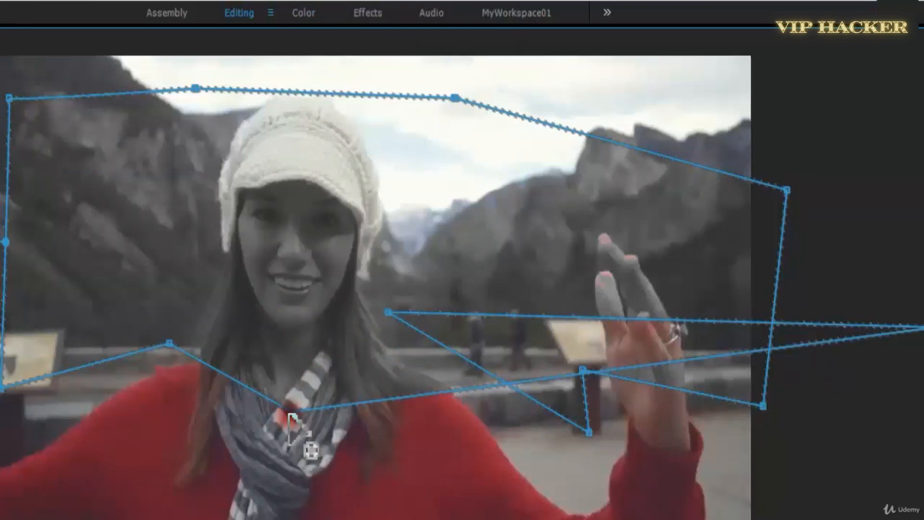
key(ctrl+z)
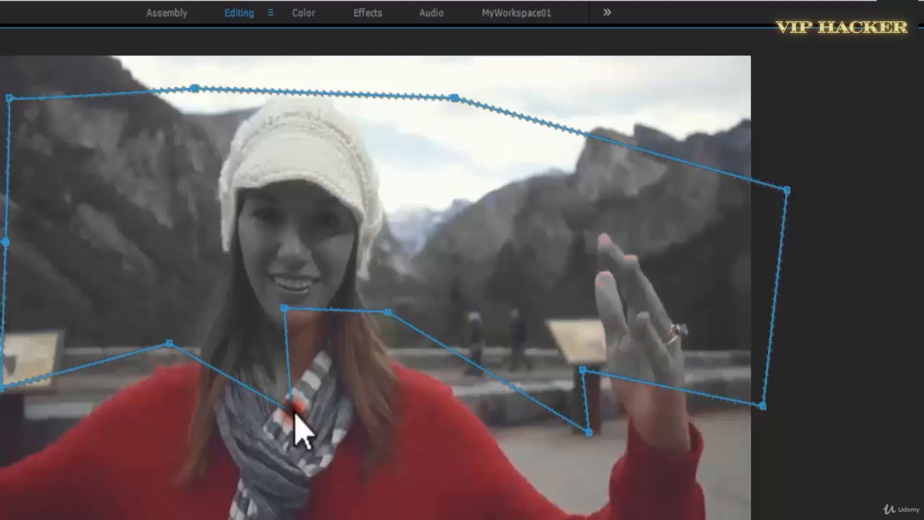
Reshape the mask points around the woman's neck so the edge follows her hair, scarf and neckline.
ctrl+click(294, 416)
drag(283, 309, 280, 438)
mouse_move(267, 343)
mouse_down()
mouse_move(245, 338)
mouse_move(203, 355)
mouse_move(267, 345)
mouse_up()
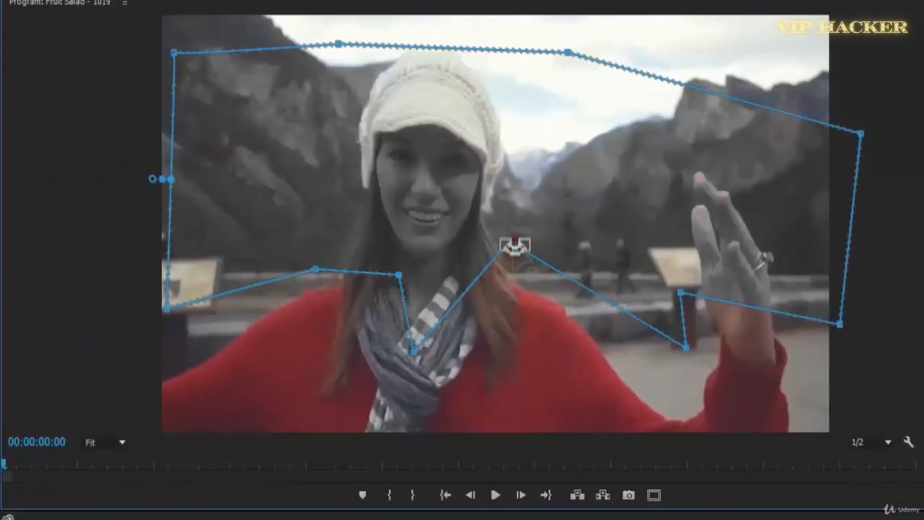
drag(486, 250, 490, 253)
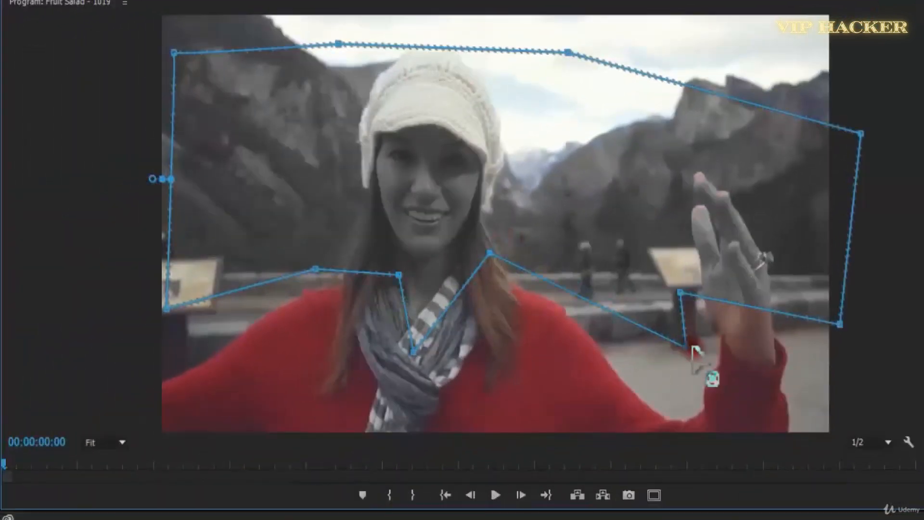
Move and add mask points beside the raised arm so the edge runs above the shoulder and along the sleeve cuff.
drag(686, 348, 654, 323)
drag(681, 292, 725, 337)
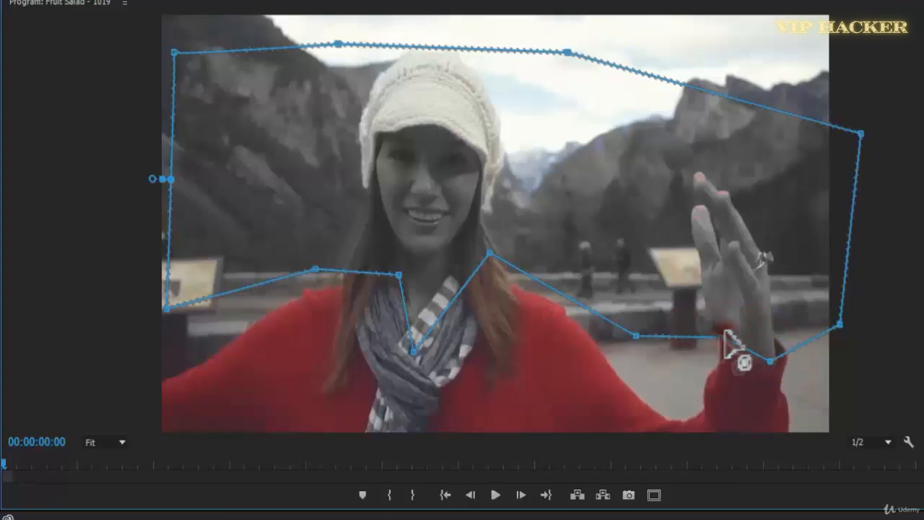
click(740, 356)
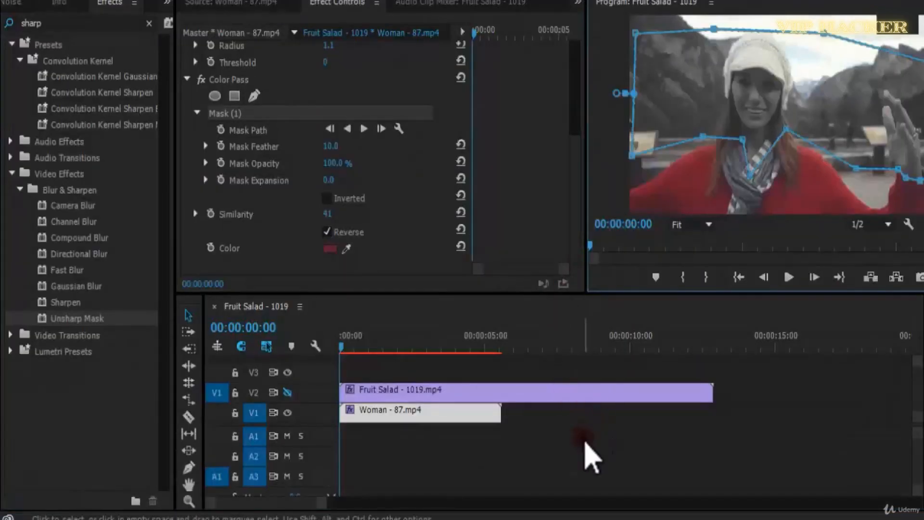
Clear the clip selection and examine the masked color effect in the enlarged program view.
click(585, 442)
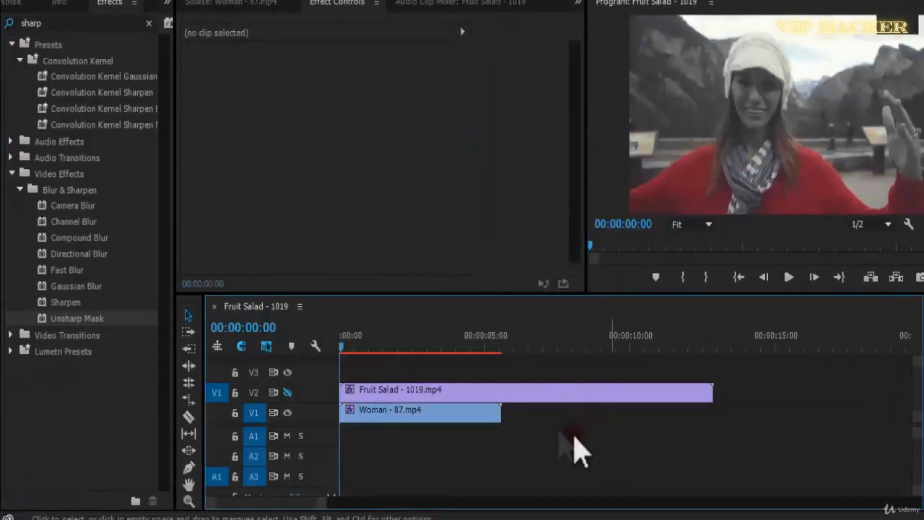
key(grave)
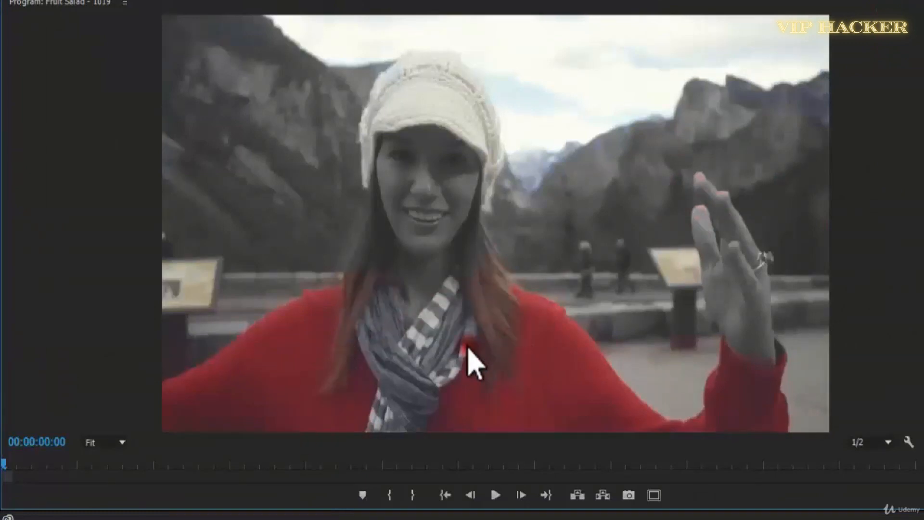
key(grave)
Reselect the Woman - 87.mp4 clip and turn off the Reverse option of Color Pass.
click(366, 392)
click(366, 412)
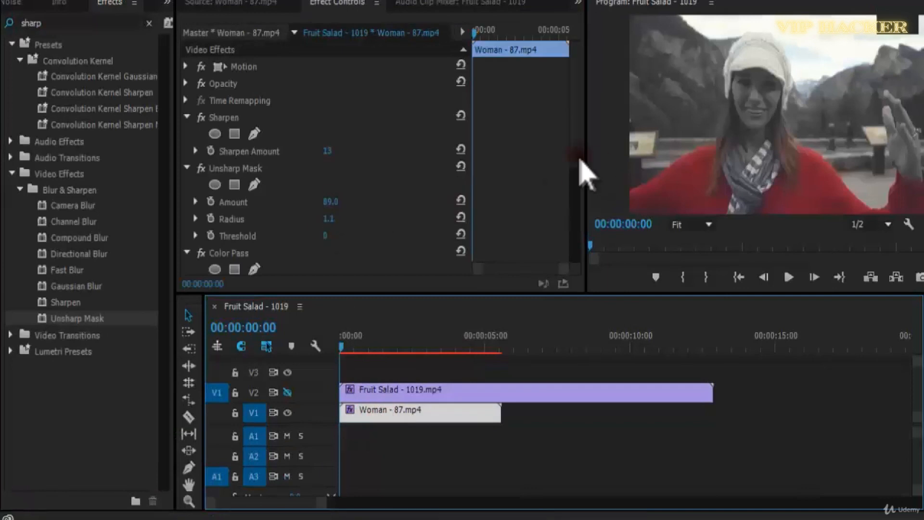
drag(576, 155, 570, 294)
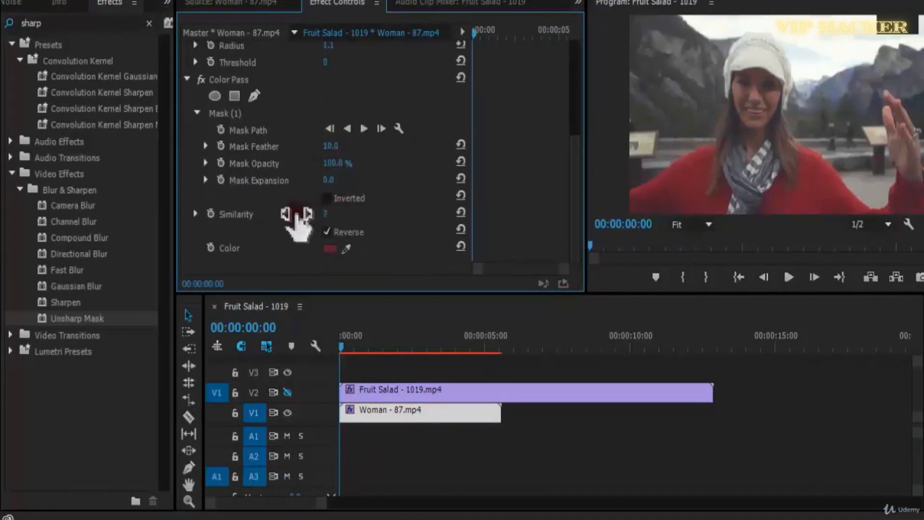
click(333, 232)
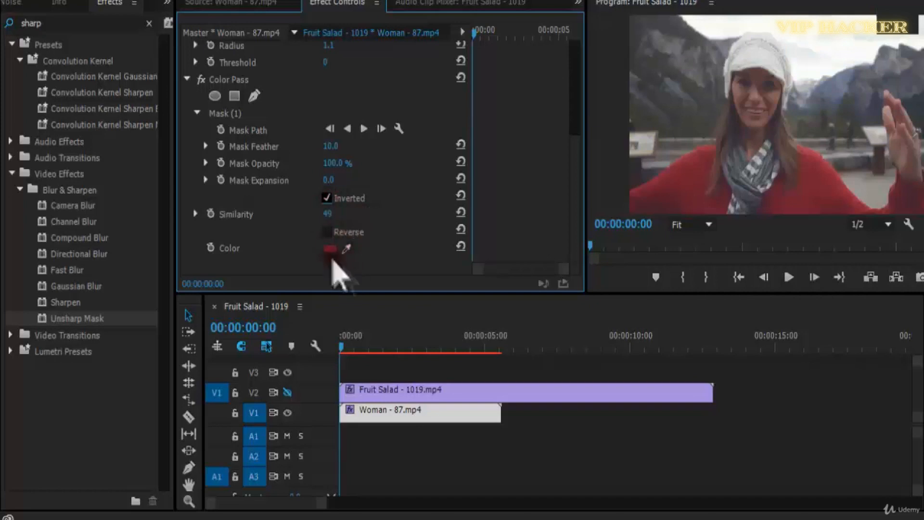
Lower the Color Pass Similarity to 0 and turn off the mask's Inverted option.
click(222, 114)
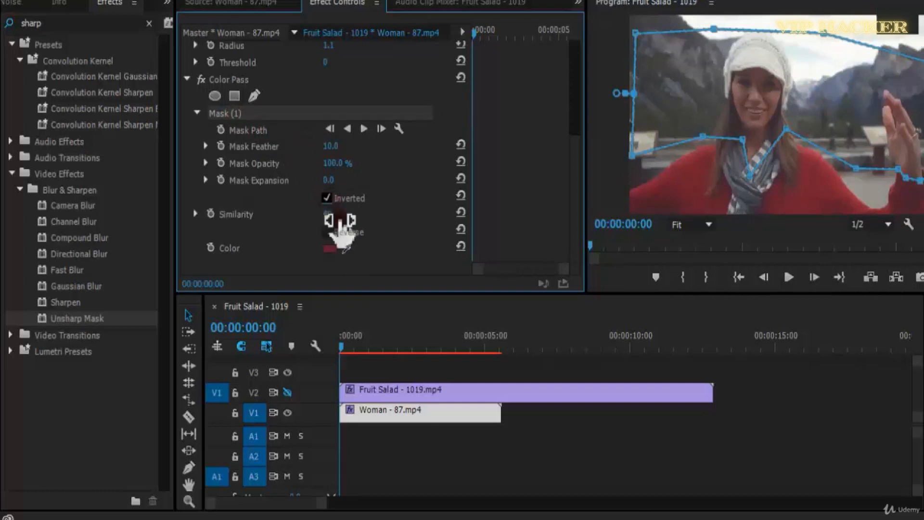
drag(299, 212, 291, 211)
click(330, 200)
Set Mask Feather to 25 and sample the sweater's red again as the Color Pass Color.
click(336, 146)
text(25)
click(418, 176)
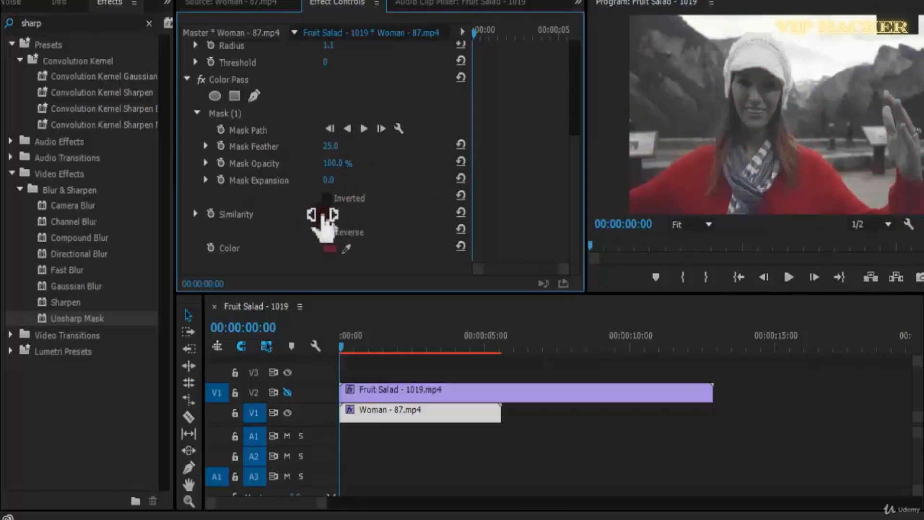
drag(346, 248, 820, 180)
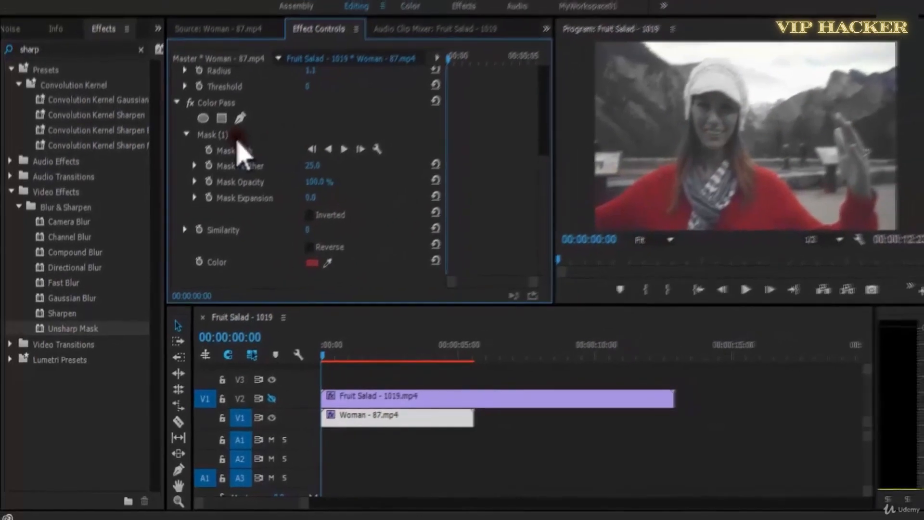
Try inverting the Color Pass mask and compare the inverted and normal versions in the enlarged program view.
click(237, 142)
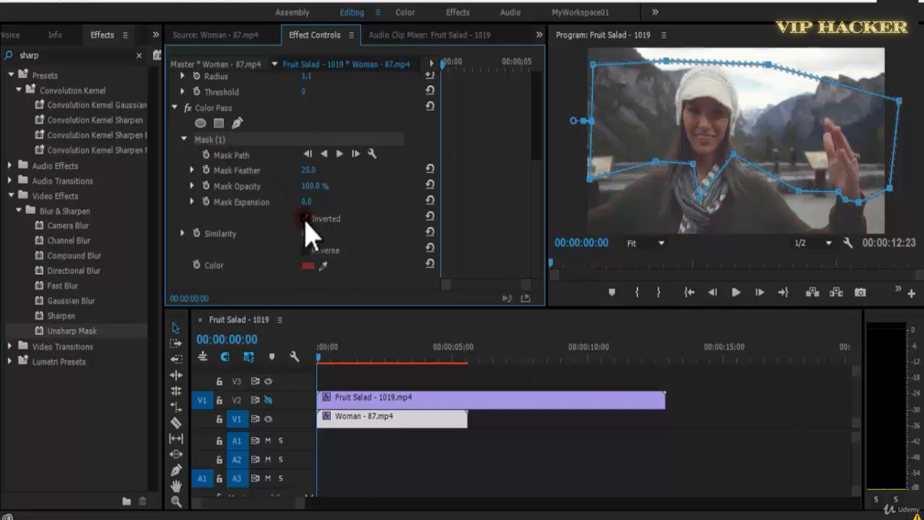
key(grave)
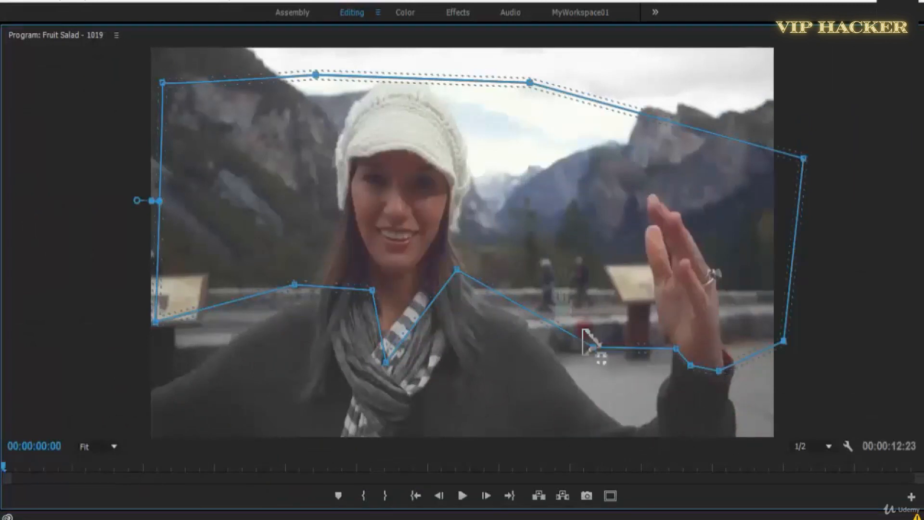
key(grave)
click(305, 218)
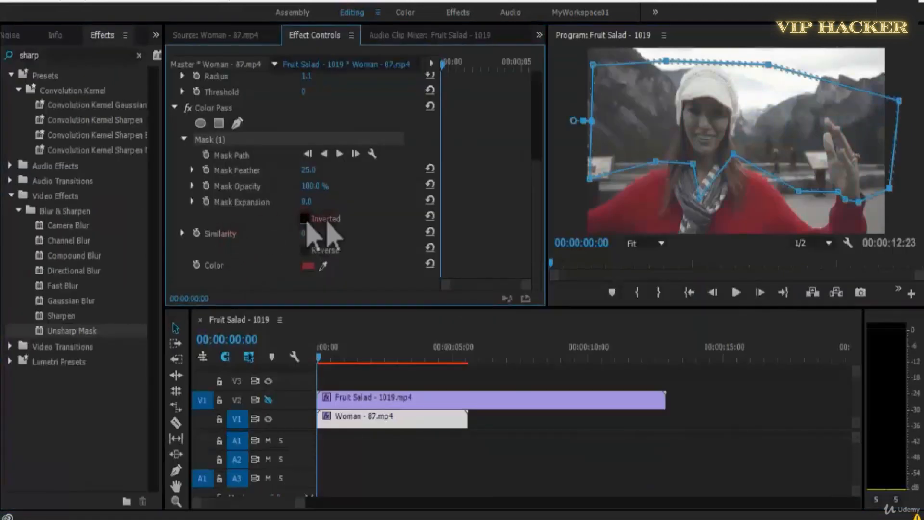
key(grave)
key(grave)
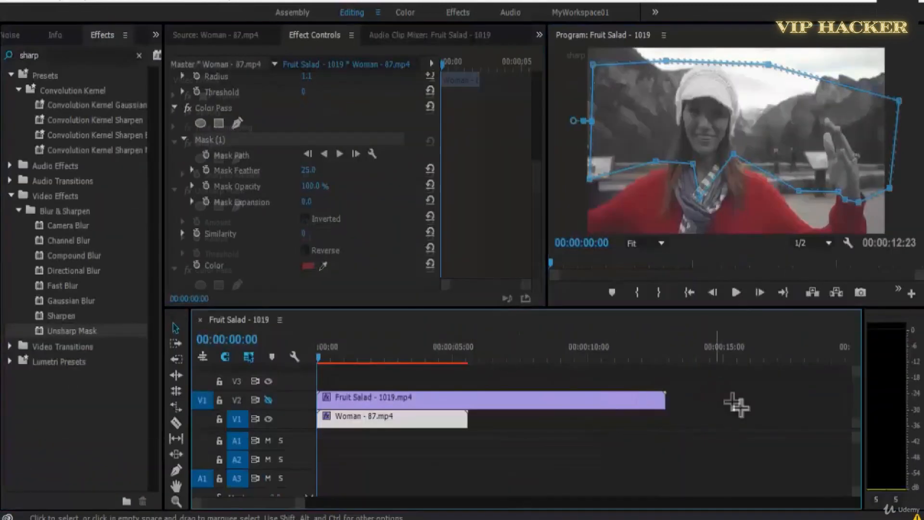
Deselect the clip, save the project and view the isolated red sweater in the enlarged program view.
click(737, 406)
key(ctrl+s)
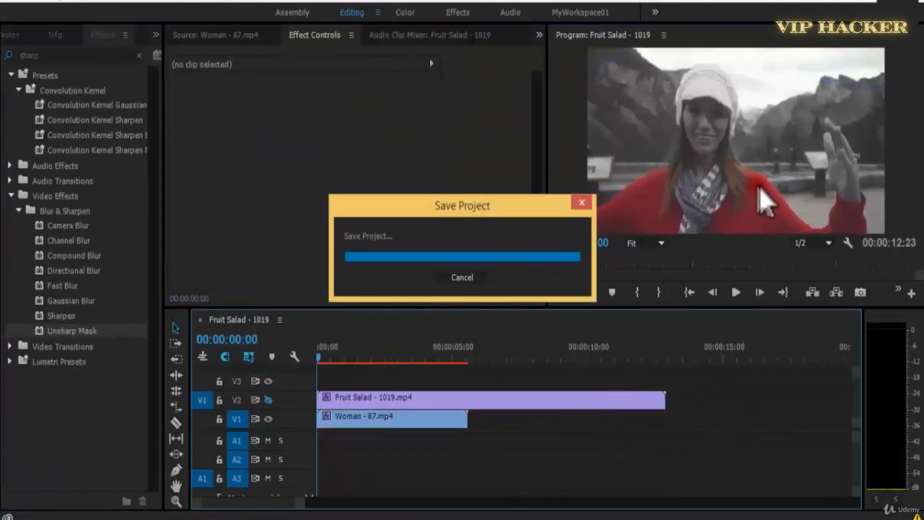
key(grave)
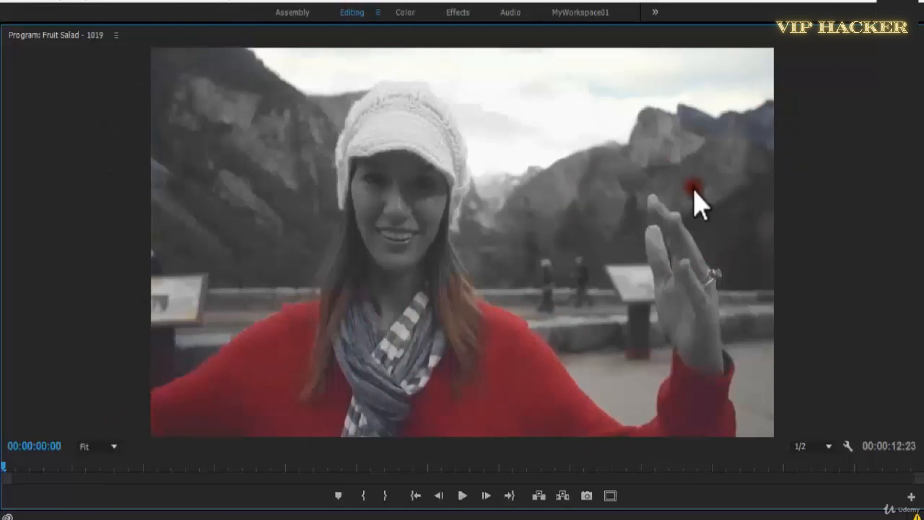
Select the Color Pass mask on Woman - 87.mp4 and stretch its upper outline beyond the frame's top edge and corners.
key(grave)
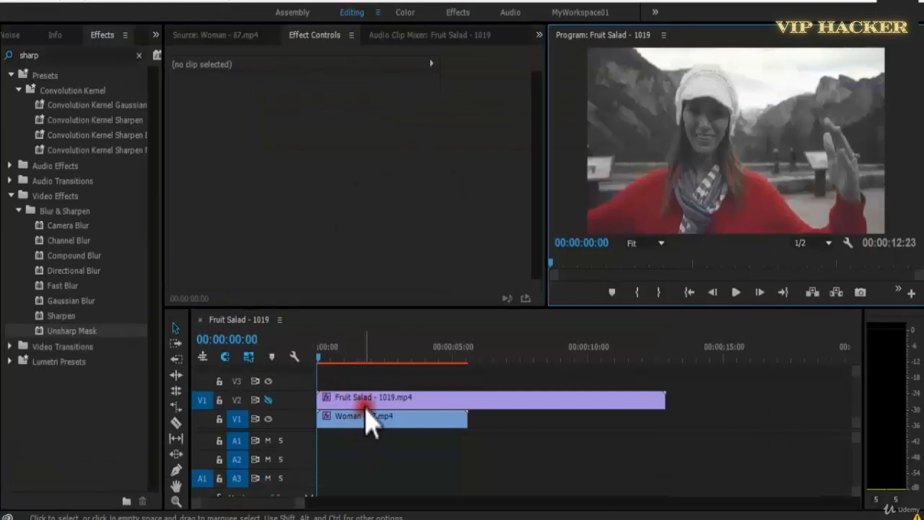
click(367, 399)
click(370, 416)
click(236, 193)
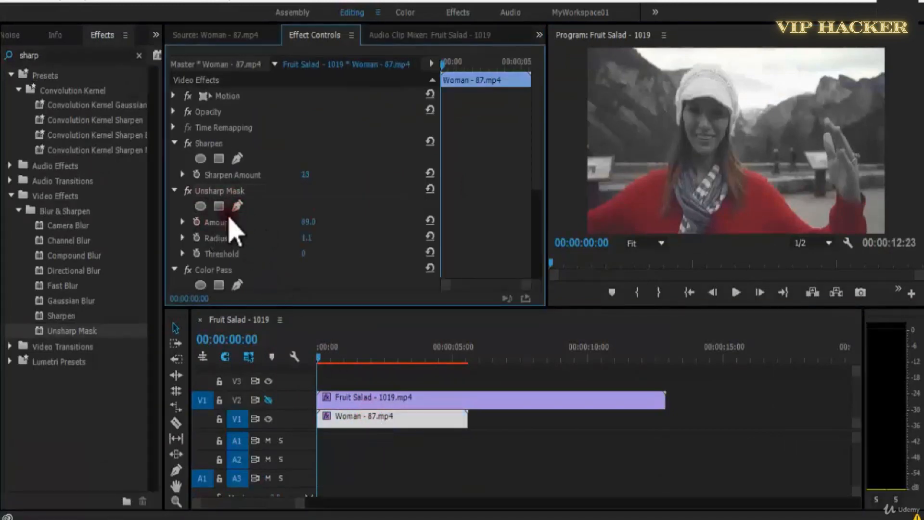
scroll(443, 175, down, 5)
click(215, 168)
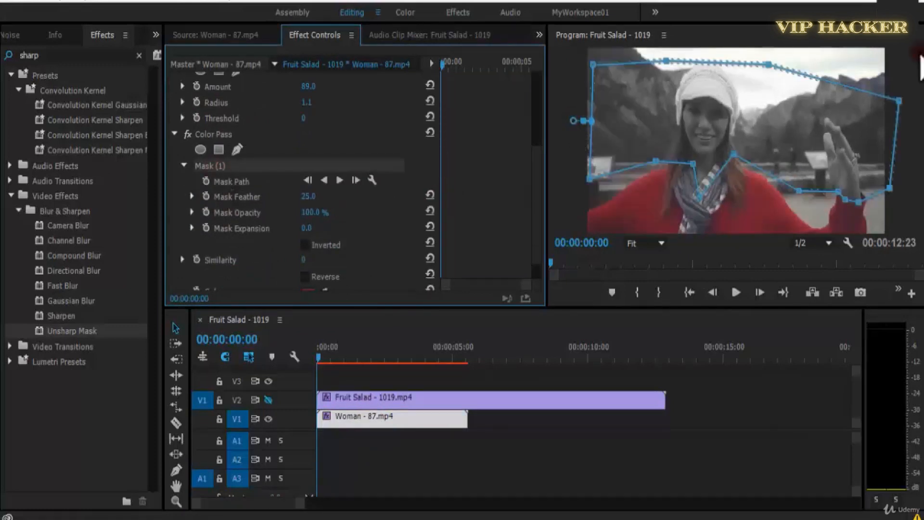
key(grave)
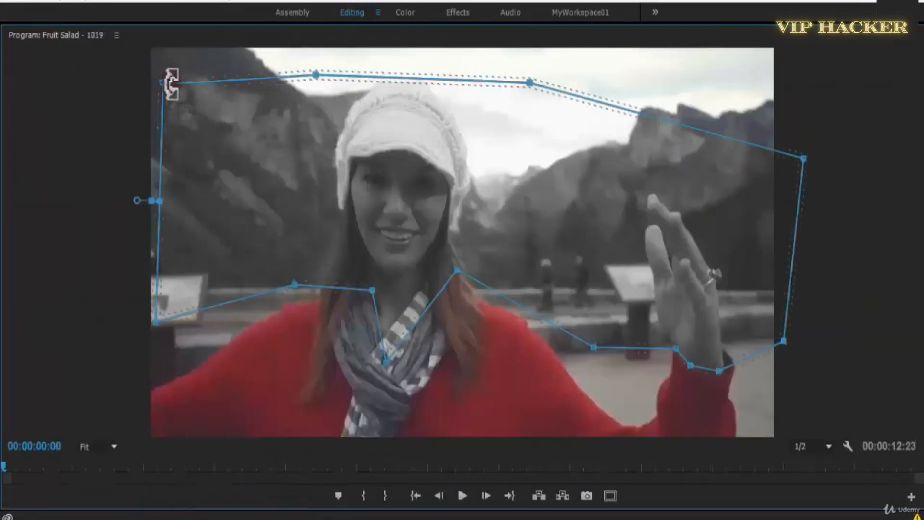
drag(159, 83, 107, 20)
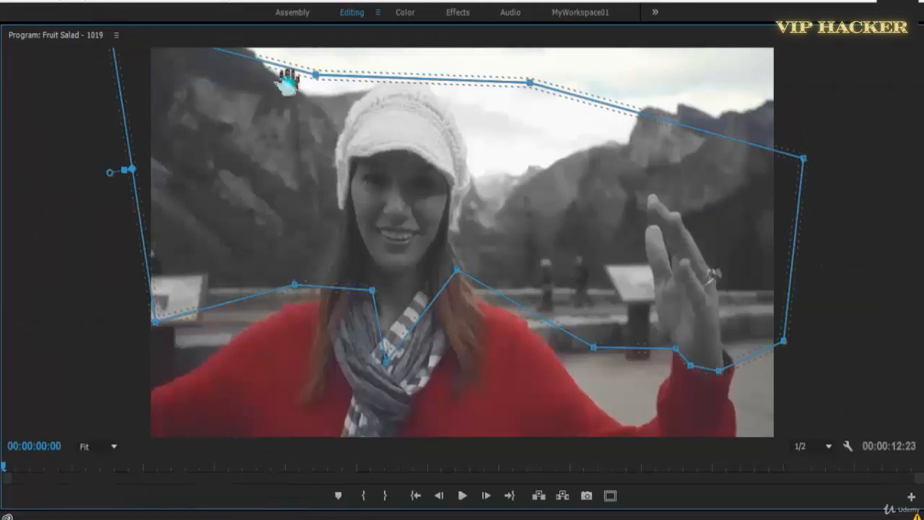
drag(318, 75, 325, 13)
drag(530, 83, 551, 24)
click(709, 111)
drag(713, 110, 800, 19)
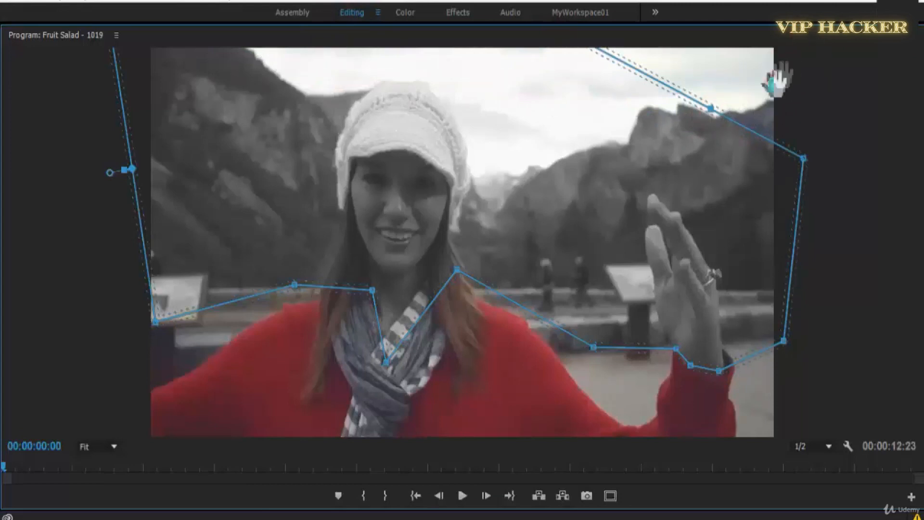
Reshape the mask's lower outline around the sweater, moving one corner outside the frame and adding a point along the shoulder.
drag(150, 327, 130, 395)
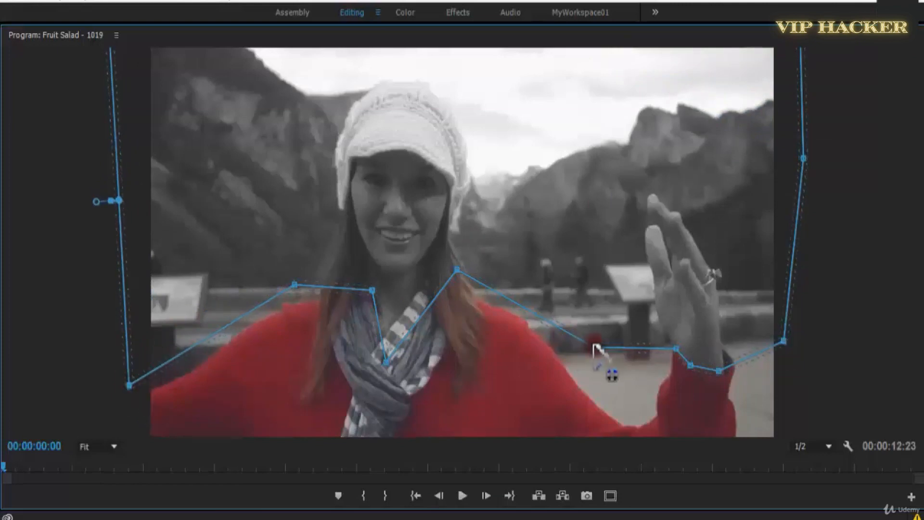
drag(591, 390, 595, 348)
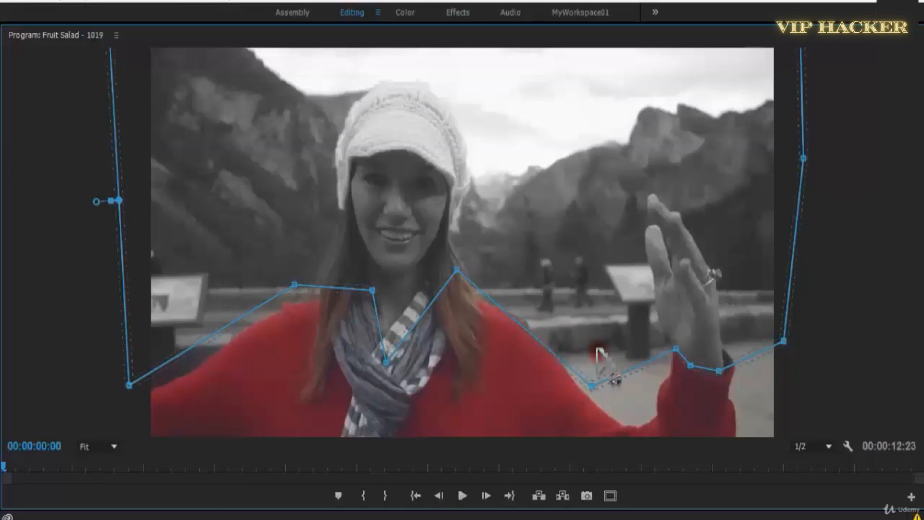
click(530, 310)
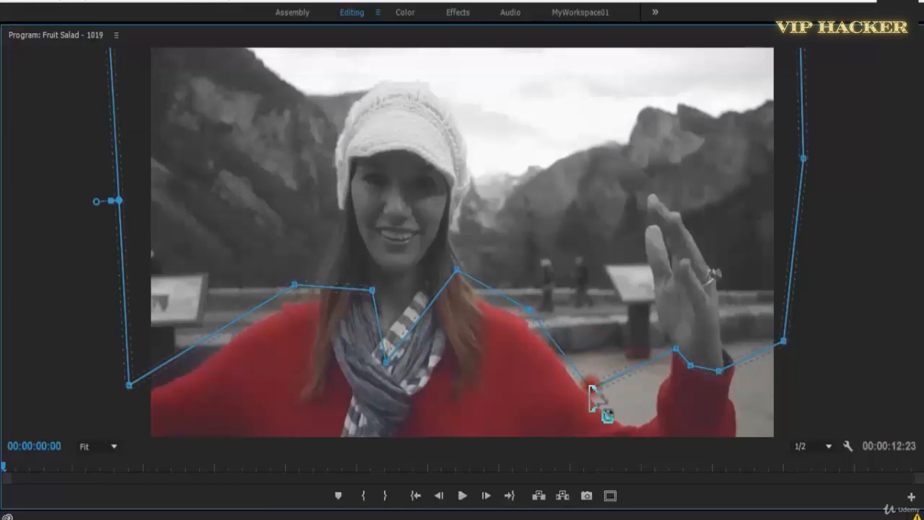
At 00:00:01:01, move the Color Pass mask upward and fit its lower outline above the outstretched arms.
key(space)
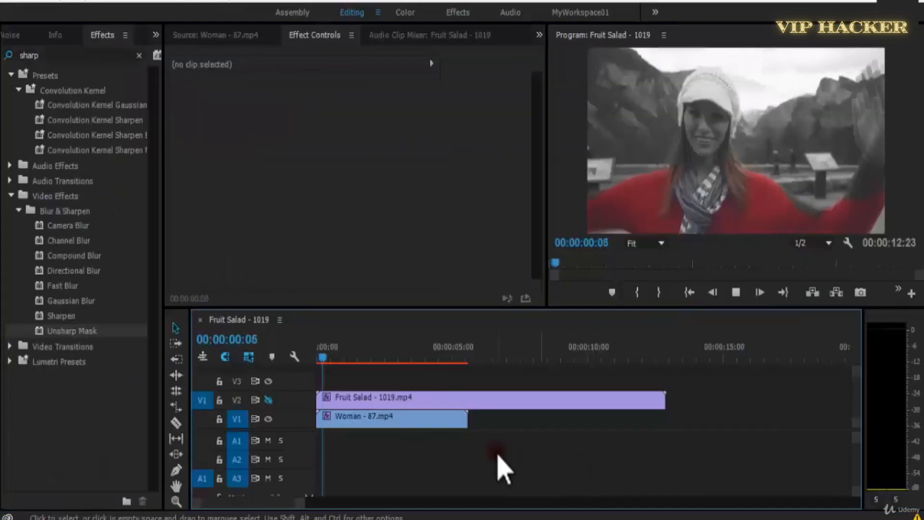
key(space)
mouse_move(346, 358)
mouse_down()
mouse_move(296, 357)
mouse_move(345, 359)
mouse_up()
click(378, 419)
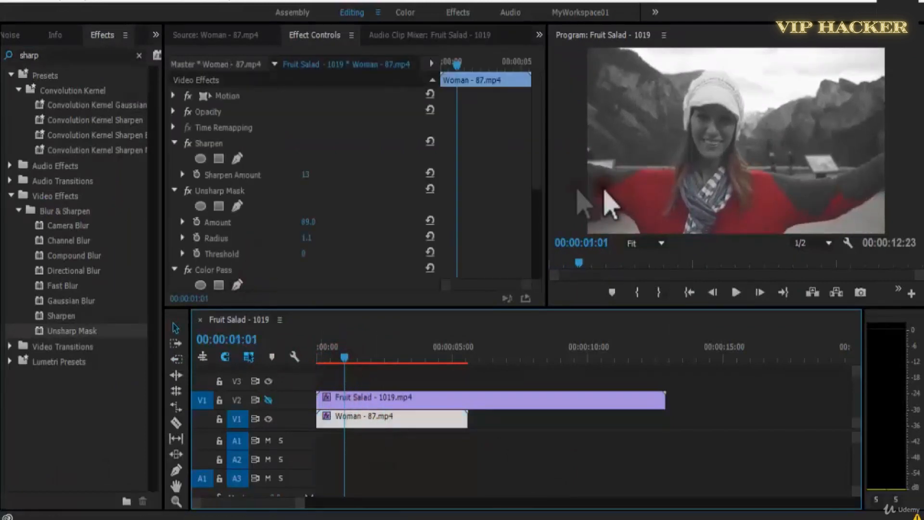
scroll(501, 289, down, 5)
click(256, 140)
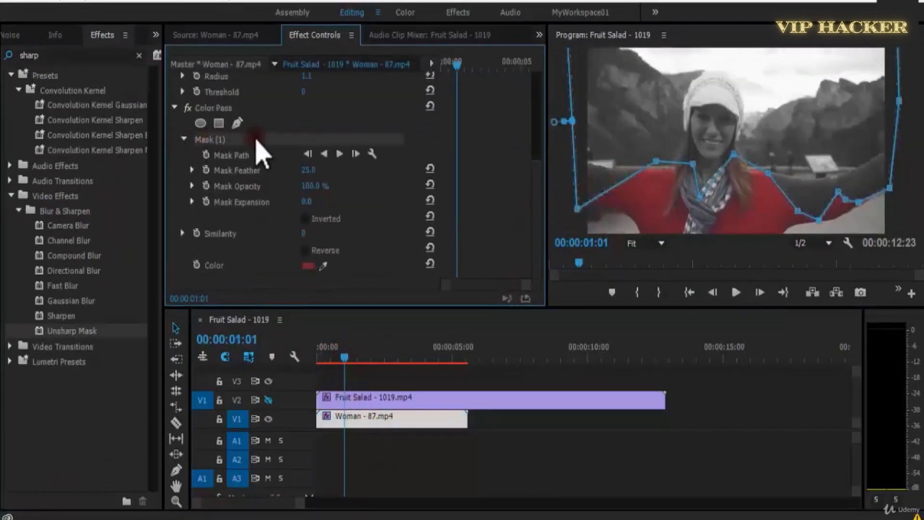
drag(738, 129, 750, 104)
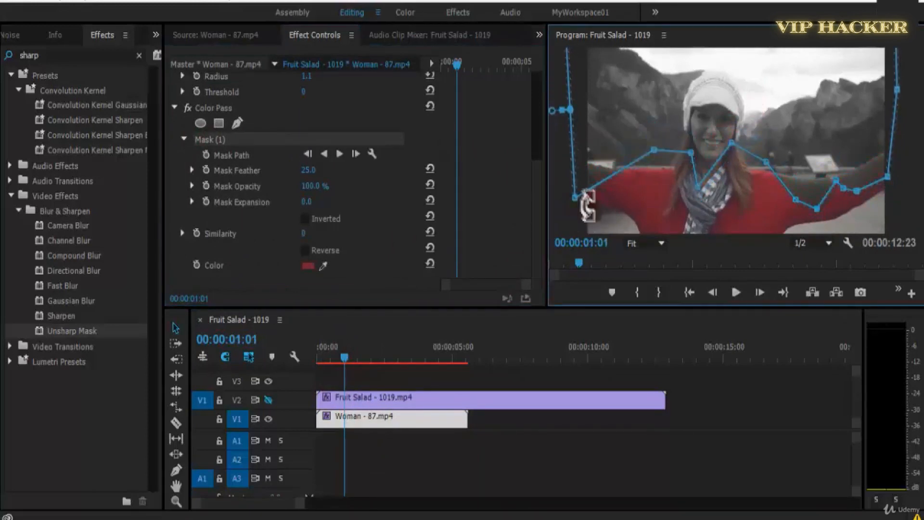
drag(568, 147, 569, 141)
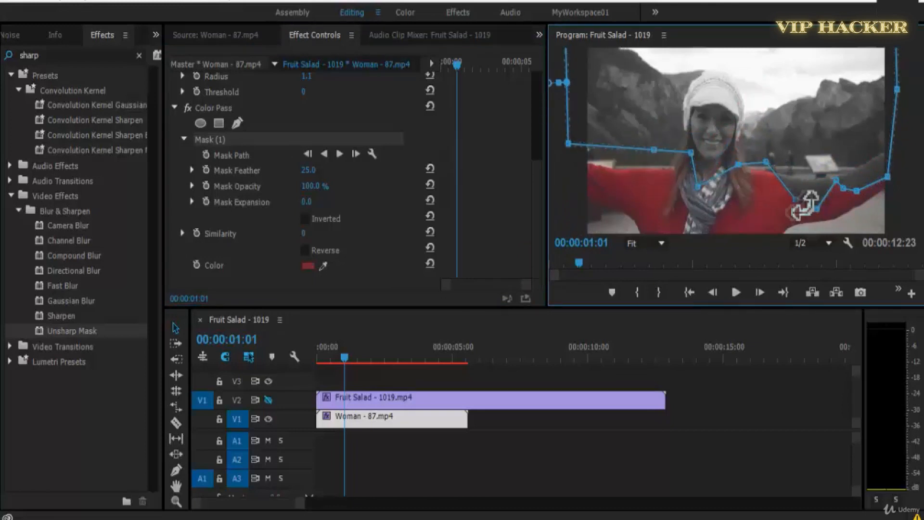
drag(818, 199, 819, 177)
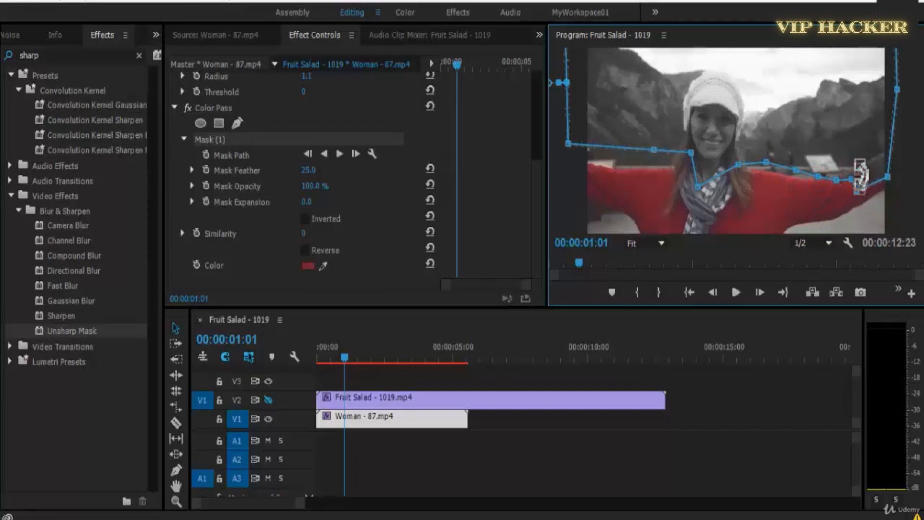
Refine the mask points along both outstretched arms and shoulders in the enlarged program view.
key(grave)
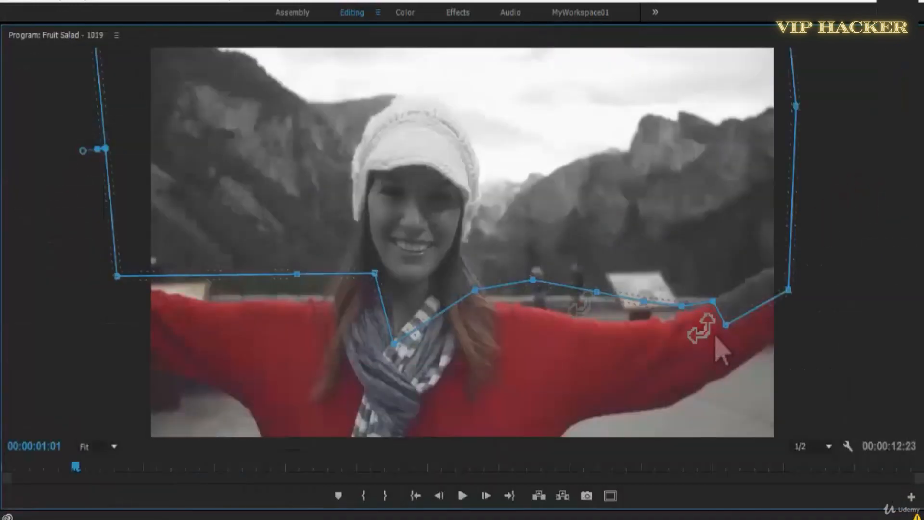
click(726, 325)
click(741, 289)
drag(789, 290, 779, 259)
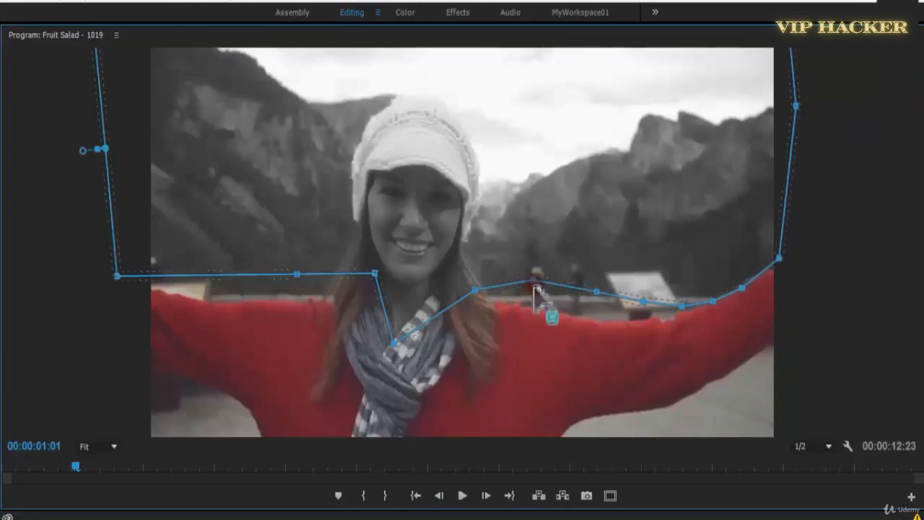
drag(532, 300, 532, 299)
drag(596, 294, 645, 314)
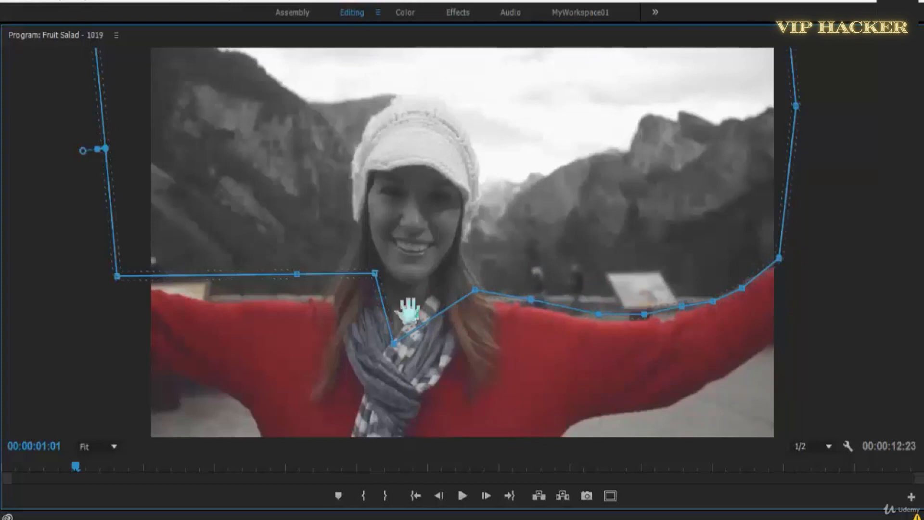
drag(286, 293, 285, 295)
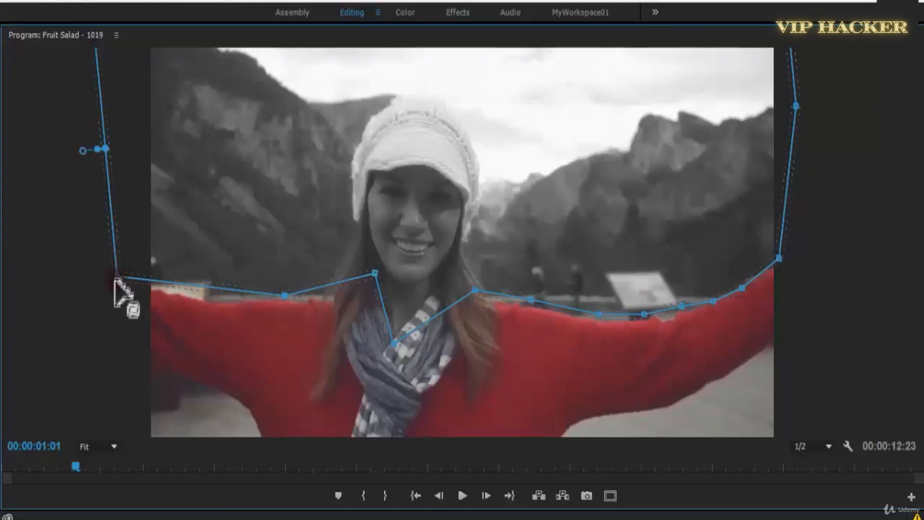
Save the project, deselect the clip and play the sequence from the beginning.
key(grave)
key(ctrl+s)
click(752, 383)
drag(346, 358, 197, 383)
key(space)
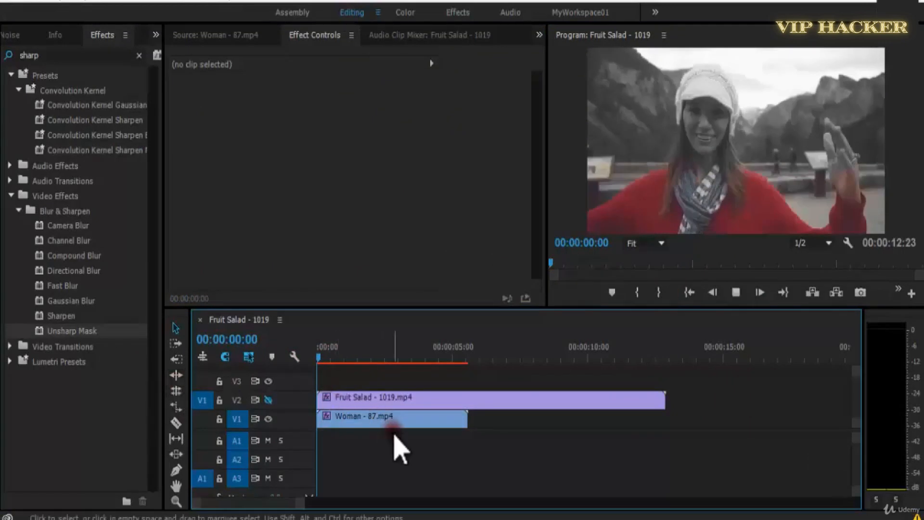
Enable Mask Path keyframing for the Color Pass mask at 00:00:00:00 and add another keyframe at 00:00:01:01.
click(379, 421)
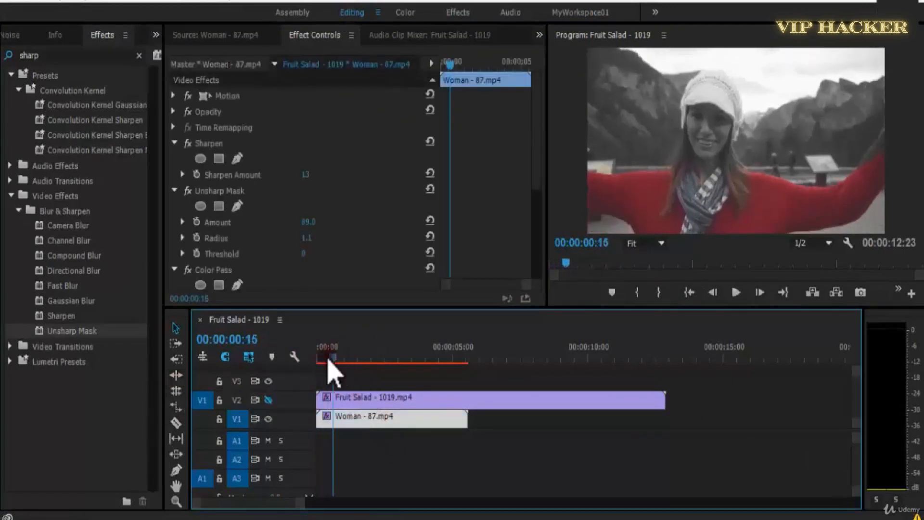
drag(329, 361, 237, 351)
click(536, 179)
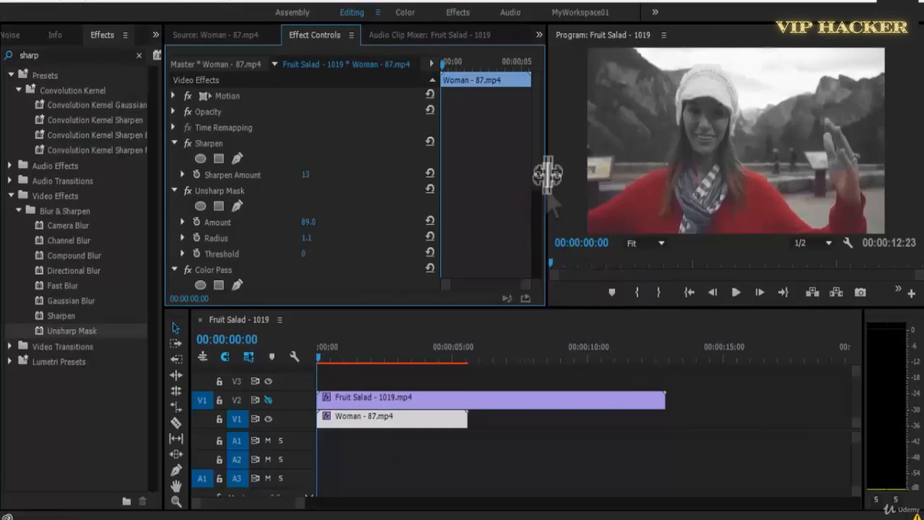
drag(535, 164, 511, 282)
click(358, 416)
click(207, 155)
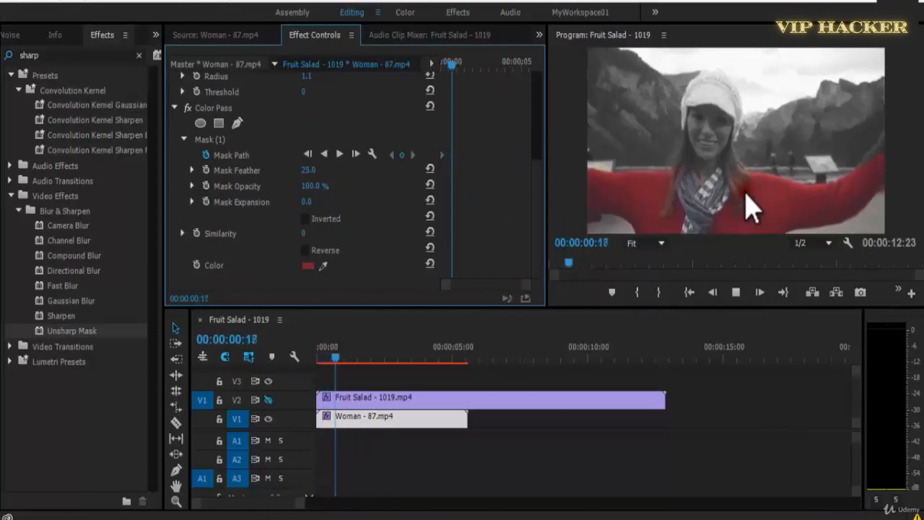
key(space)
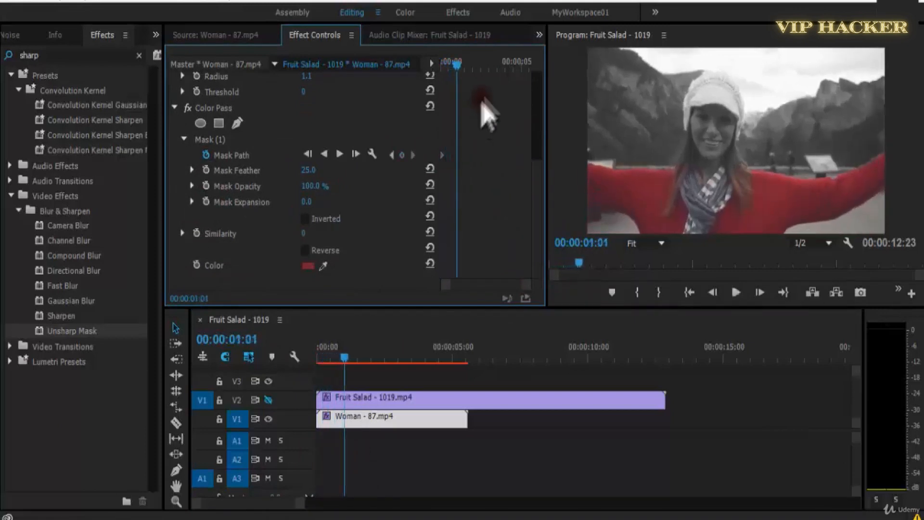
At the first Mask Path keyframe, reposition the mask and reshape its lower outline around the sweater and raised hand.
click(392, 155)
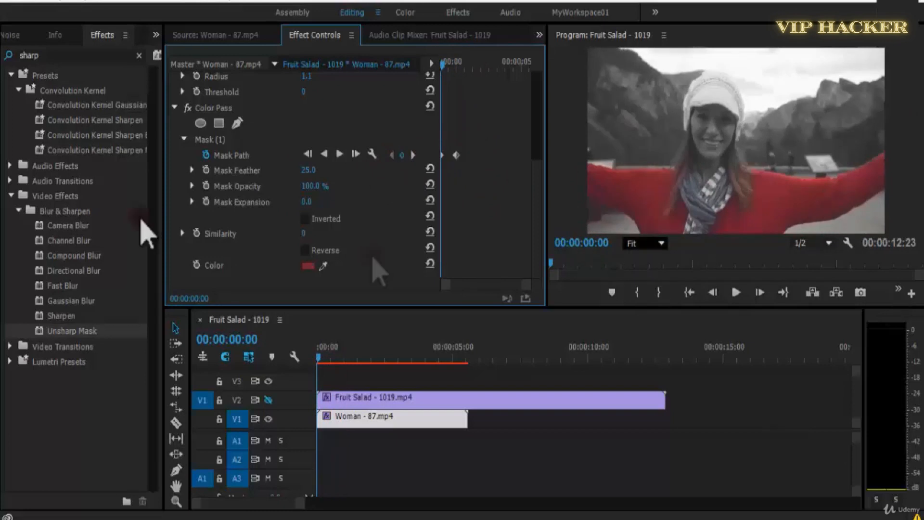
click(219, 140)
click(742, 126)
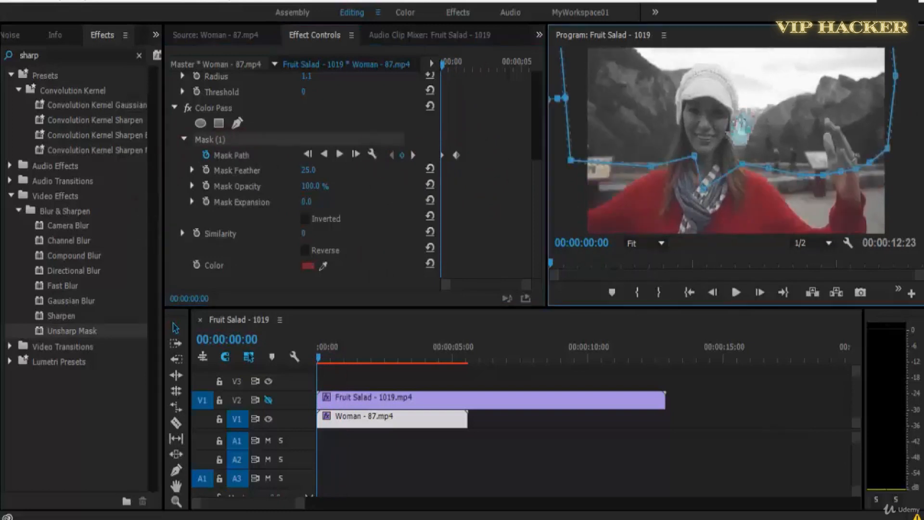
drag(740, 177, 733, 124)
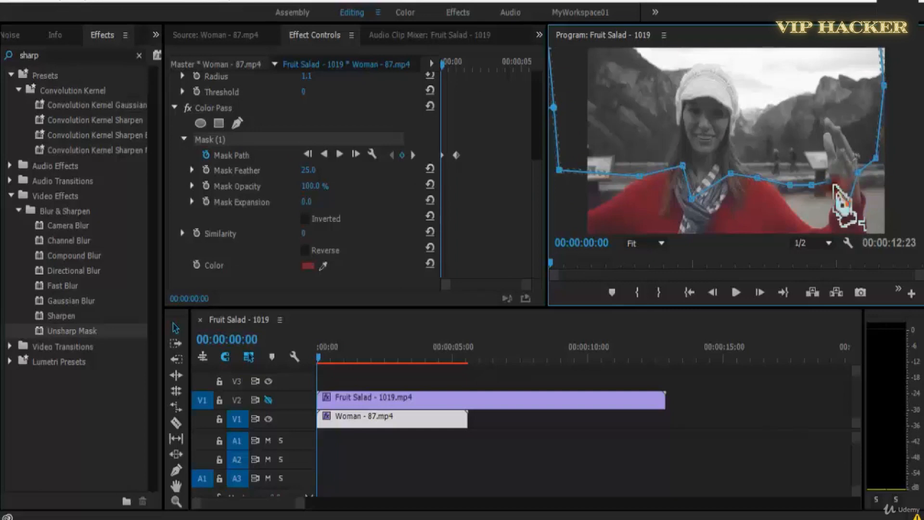
drag(833, 183, 829, 182)
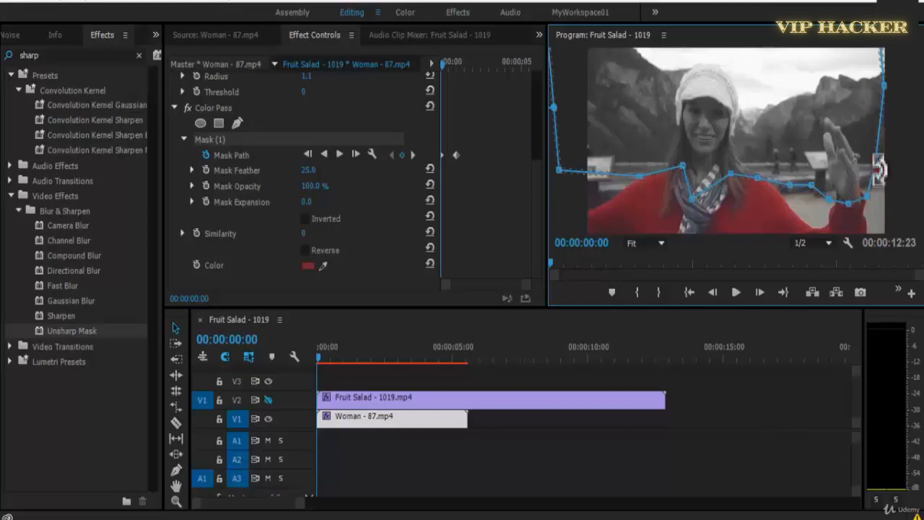
At 00:00:00:06, reposition the Color Pass mask to follow the moving arms, adding a Mask Path keyframe.
key(space)
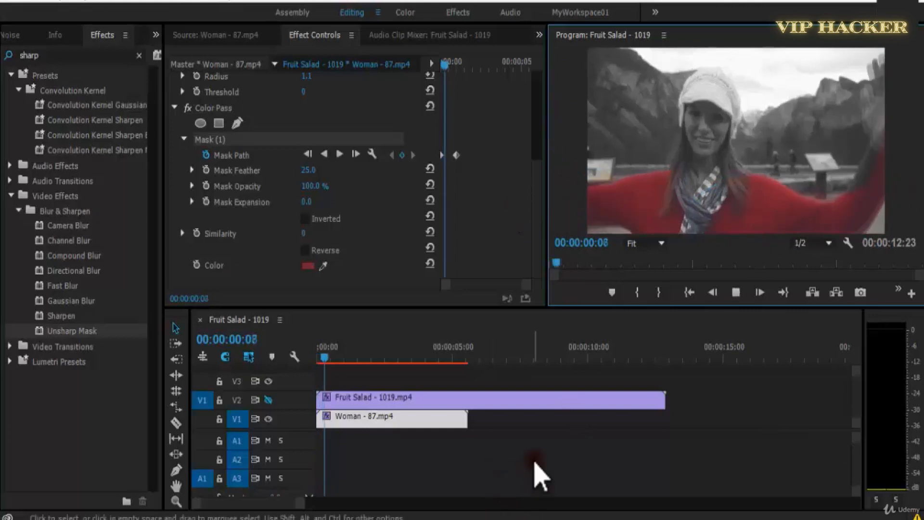
click(325, 350)
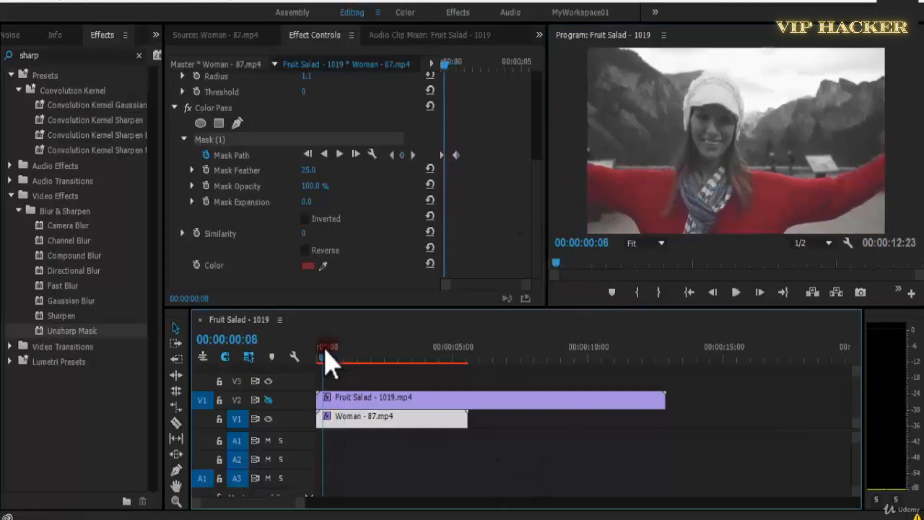
click(822, 133)
drag(814, 130, 818, 135)
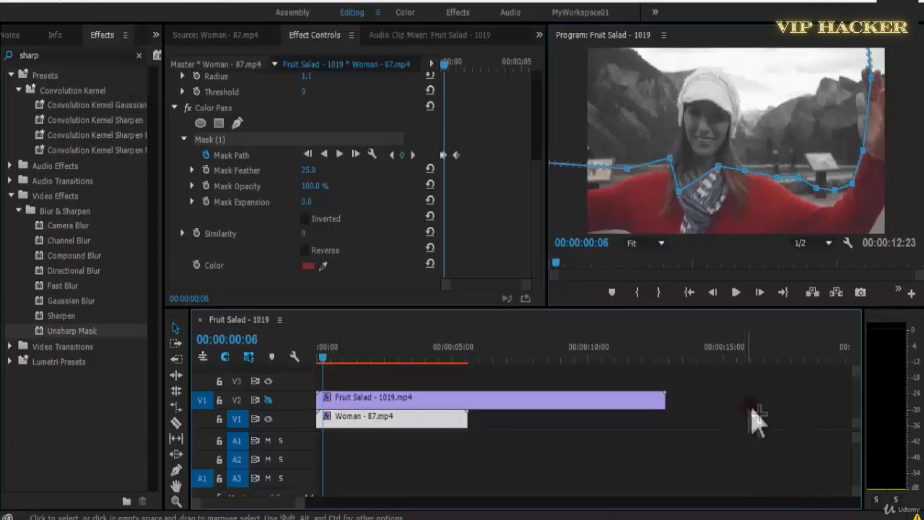
Deselect the clip, save the project and preview the animated mask from the start, returning to 00:00:00:00.
click(759, 422)
key(ctrl+s)
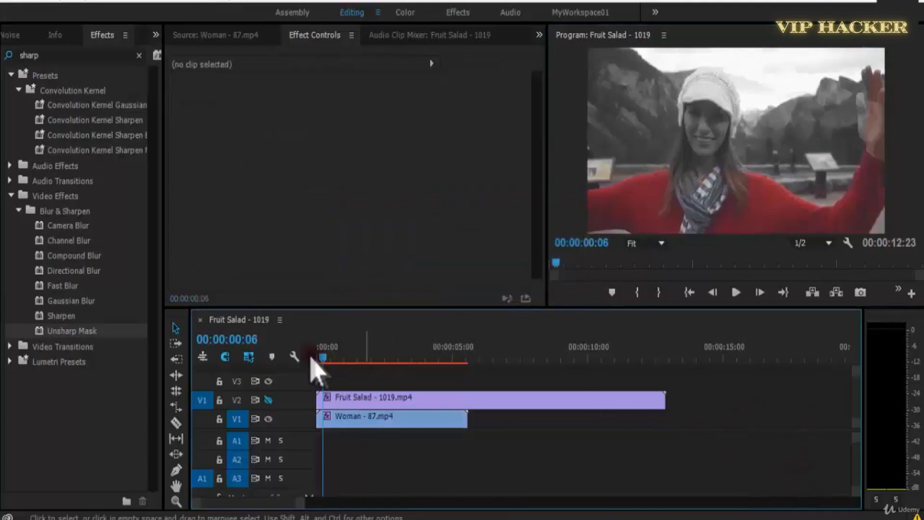
click(319, 350)
key(space)
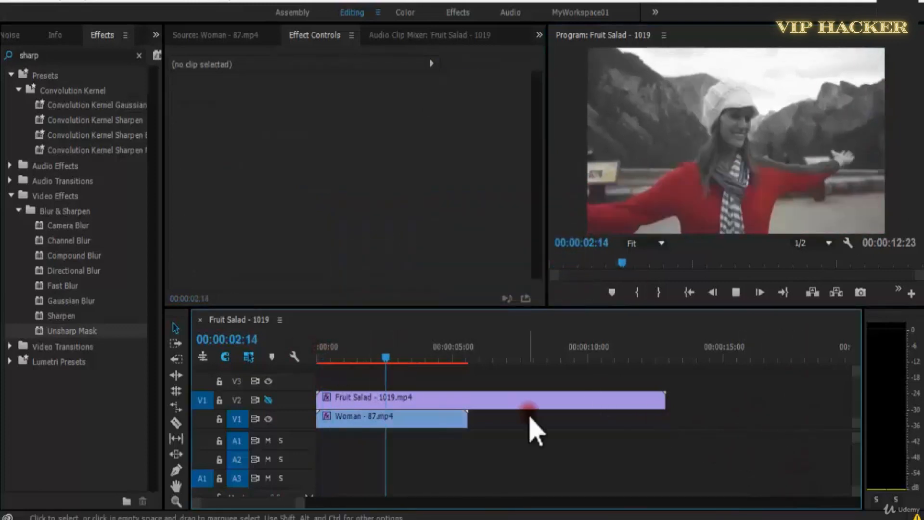
click(393, 358)
drag(393, 360, 320, 361)
Select the Woman - 87.mp4 clip, play its opening briefly and show its Color Pass Mask Path keyframes.
click(406, 419)
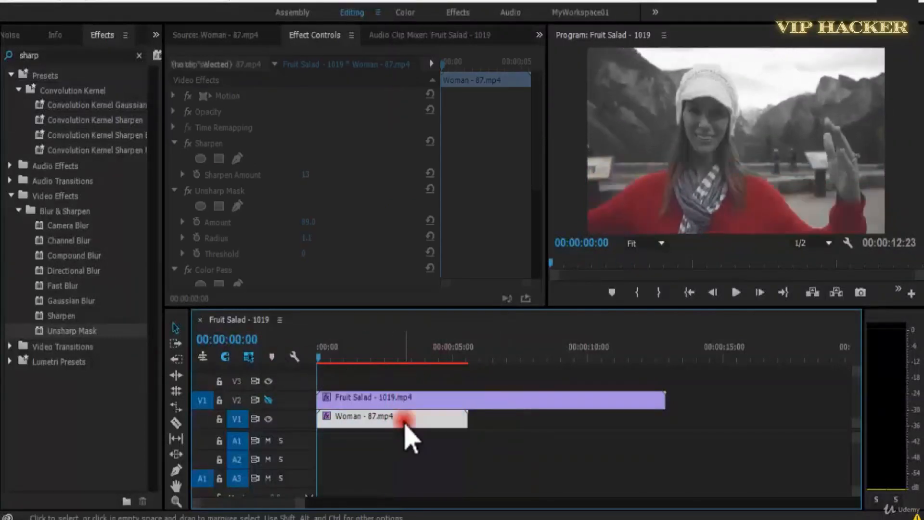
key(space)
key(space)
drag(536, 166, 537, 239)
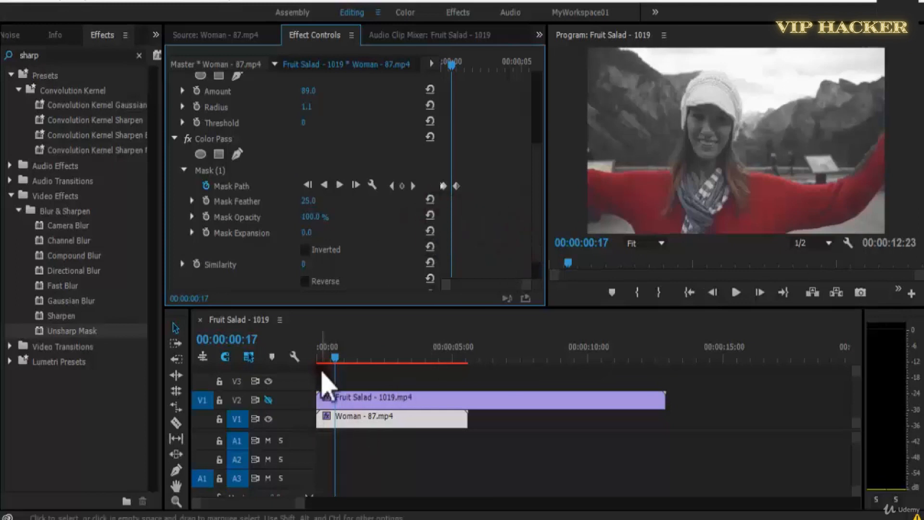
Replay the start of the sequence repeatedly to examine how the Color Pass mask follows the sweater and arms.
click(313, 358)
key(space)
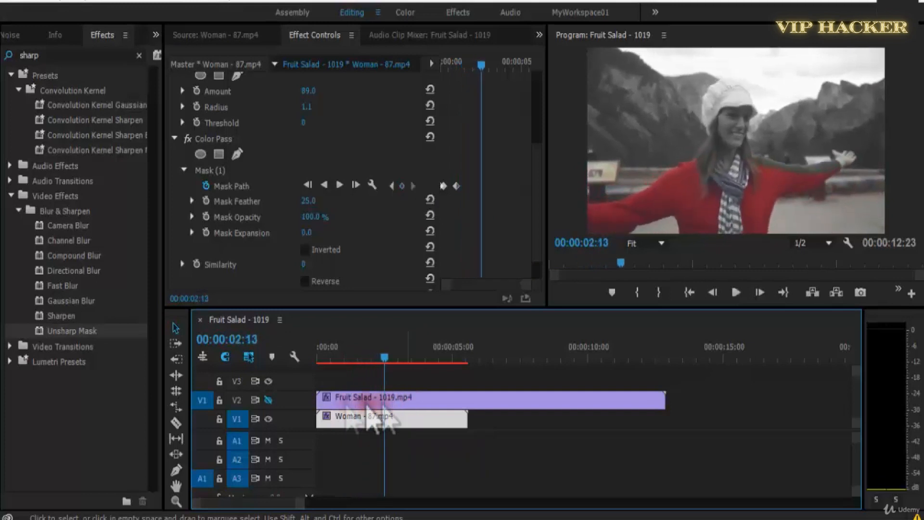
click(327, 358)
key(space)
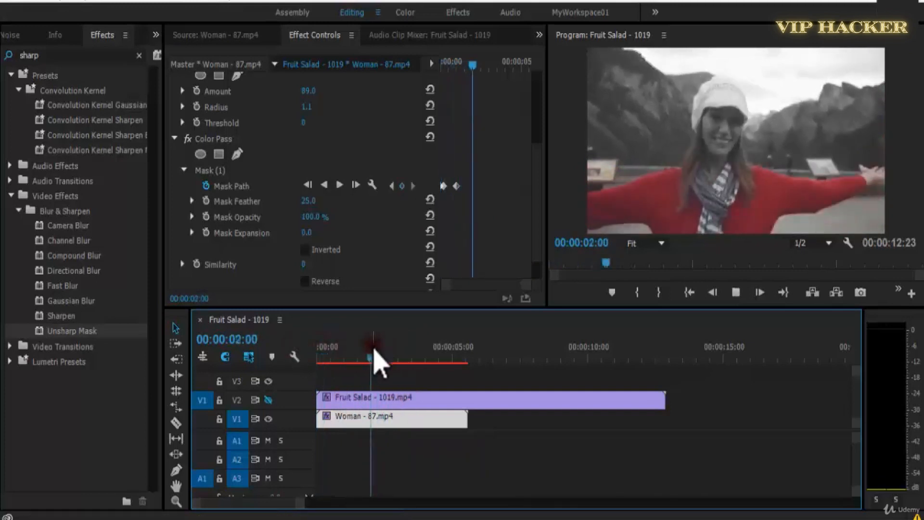
drag(416, 360, 177, 360)
key(space)
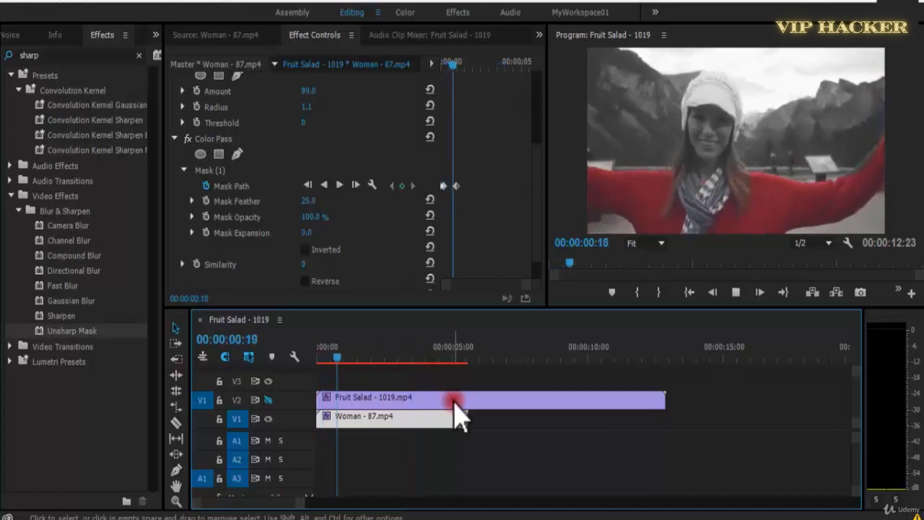
drag(351, 357, 231, 372)
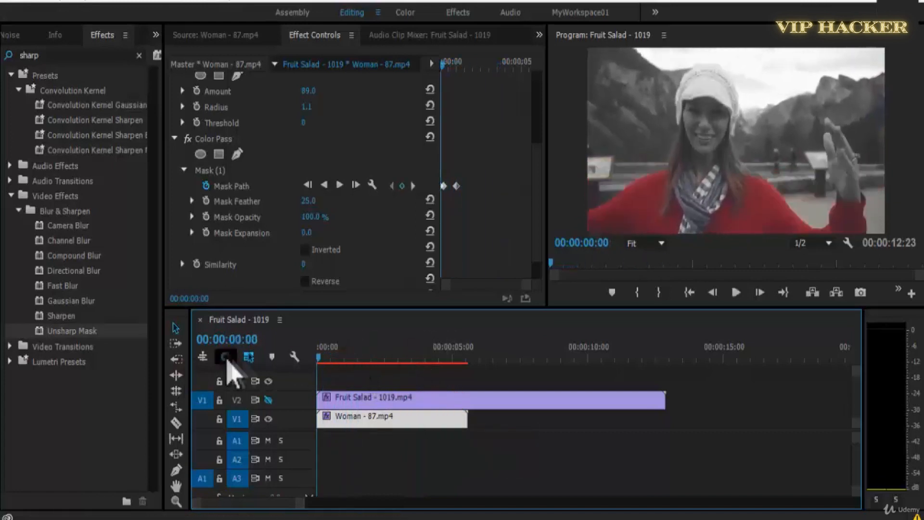
key(space)
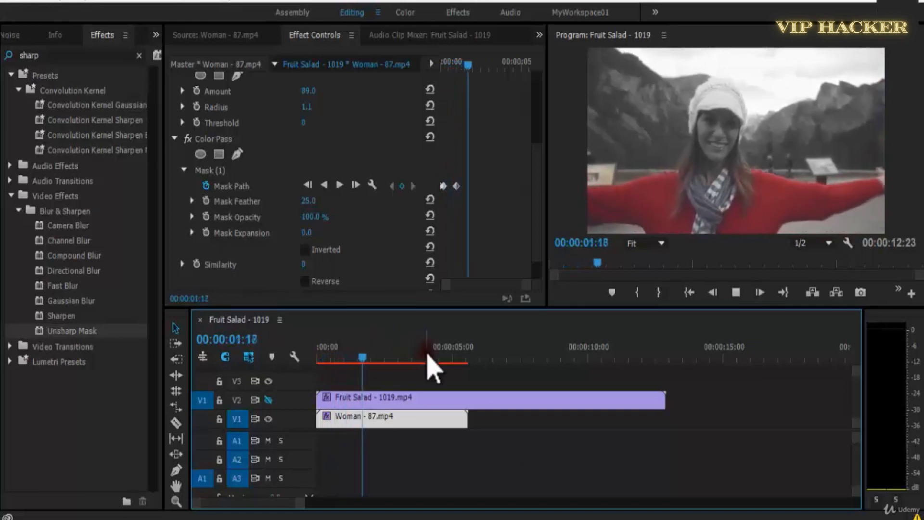
drag(398, 359, 267, 368)
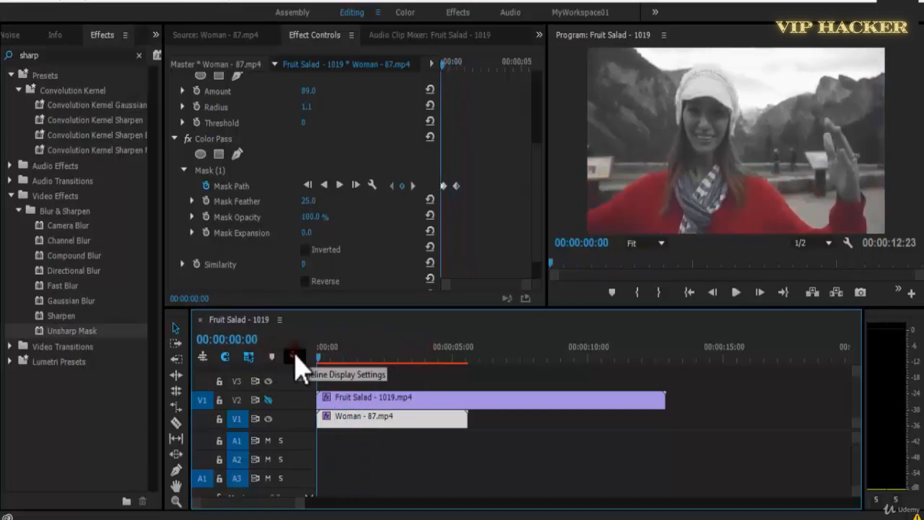
key(space)
click(496, 402)
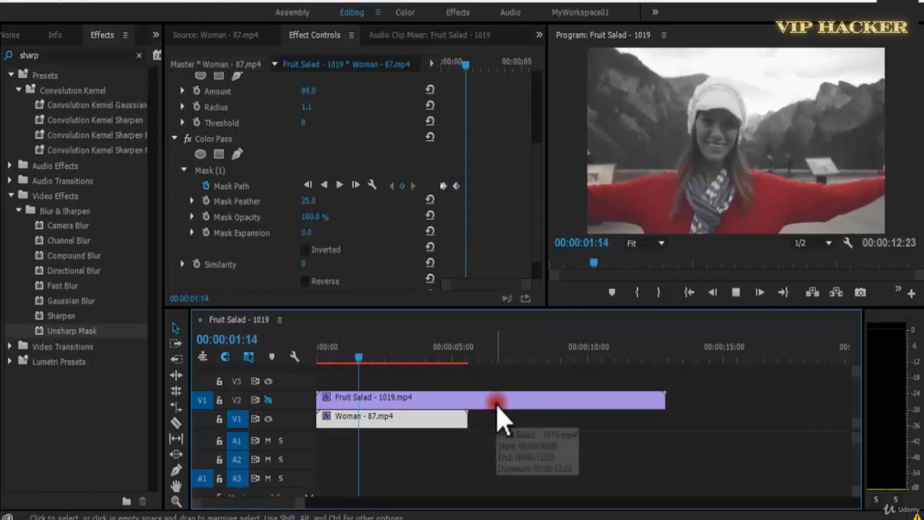
drag(355, 361, 250, 368)
key(space)
key(space)
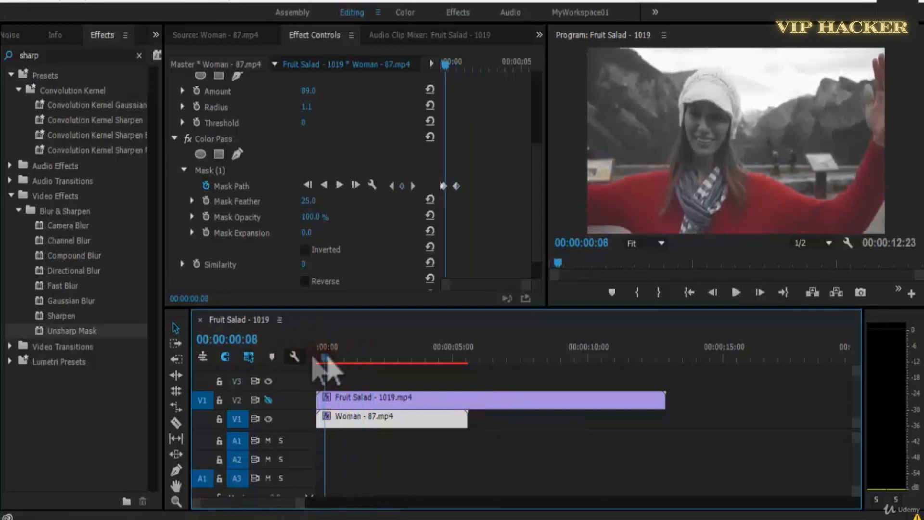
Maximize the Program monitor, play the masked footage at the enlarged size and restore the normal layout.
key(grave)
key(space)
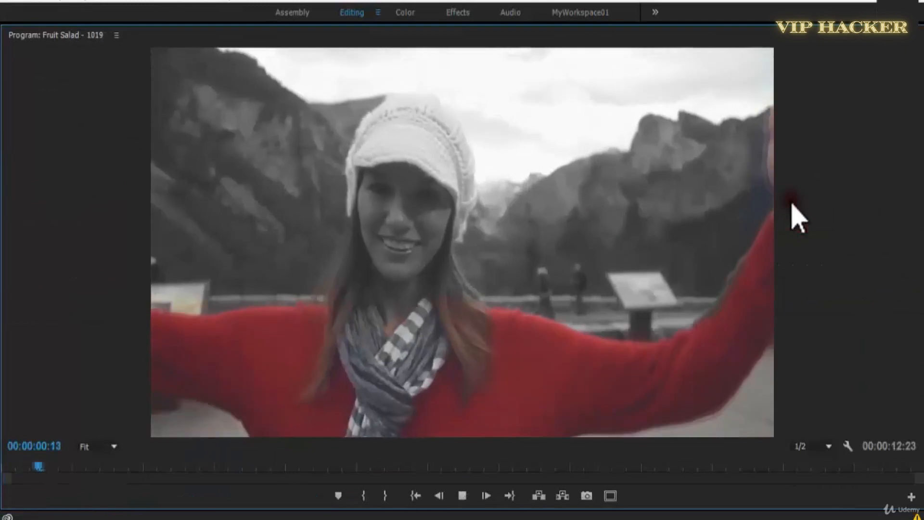
key(space)
key(grave)
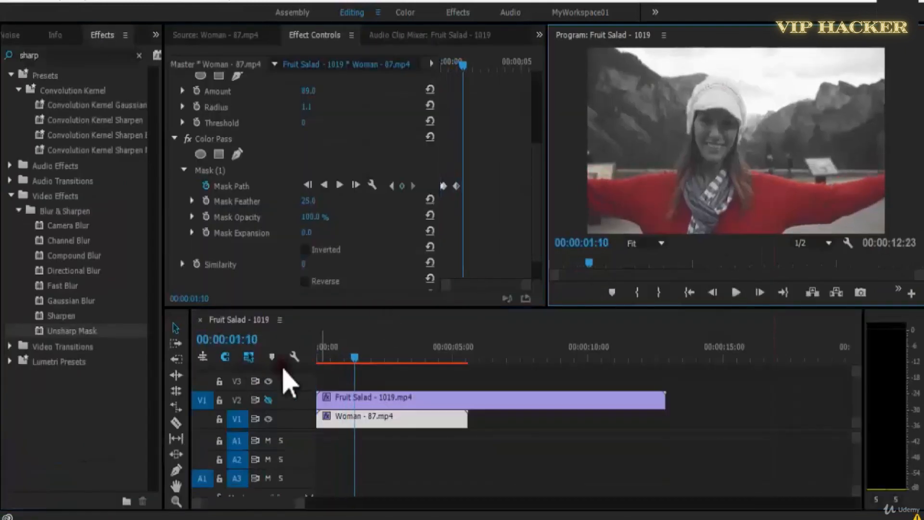
Return to 00:00:00:00, save the project and play the opening of the masked clip to 00:00:00:12.
key(Home)
key(ctrl+s)
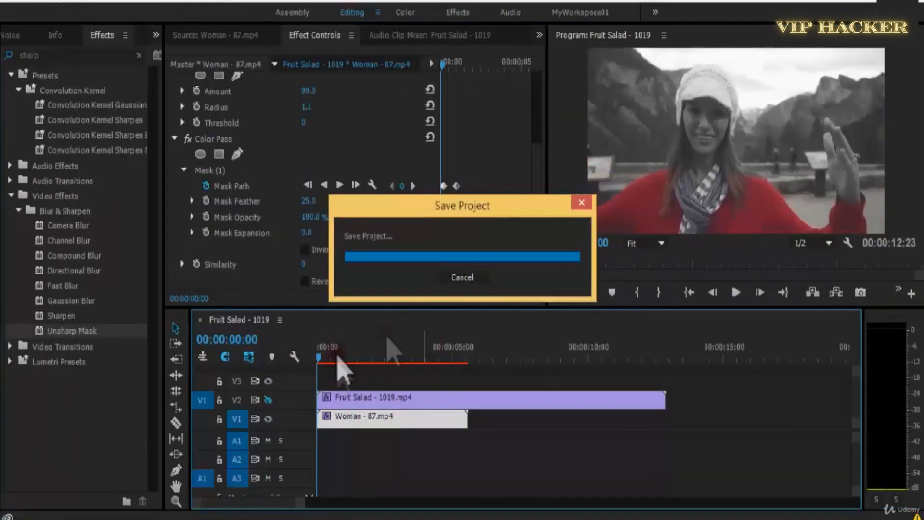
key(space)
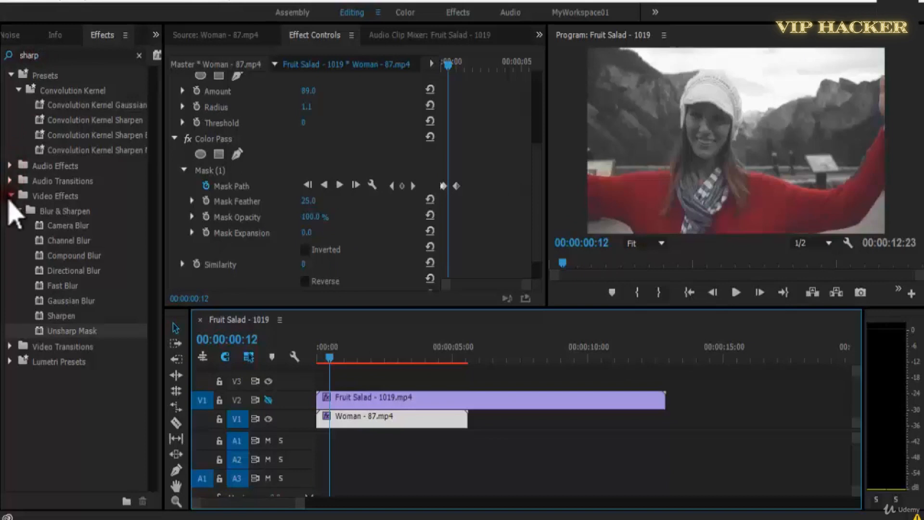
Clear the effects search, expand the Image Control group under Video Effects and select the Color Replace effect.
click(12, 195)
click(62, 55)
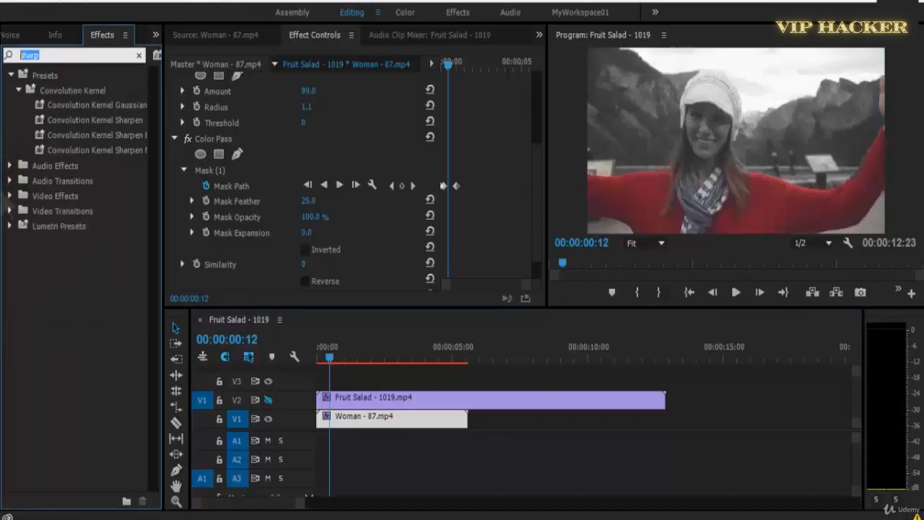
key(BackSpace)
click(10, 121)
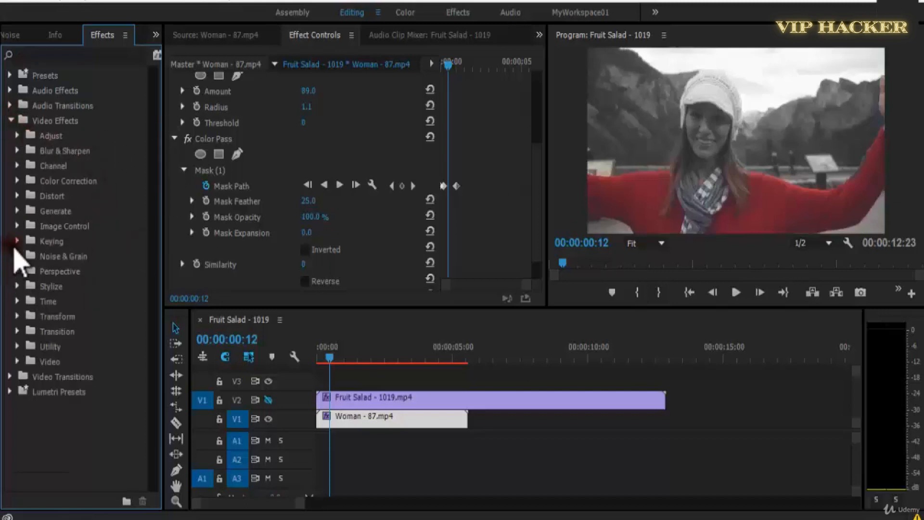
click(18, 229)
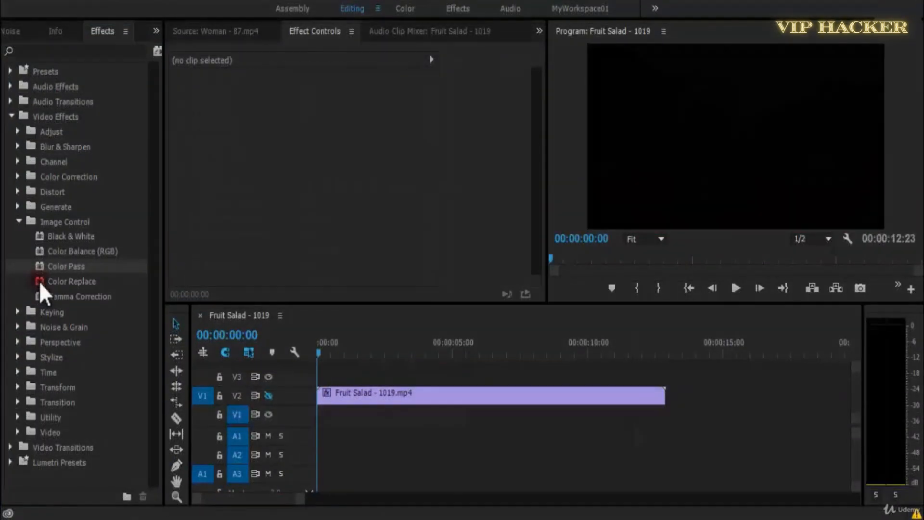
click(41, 283)
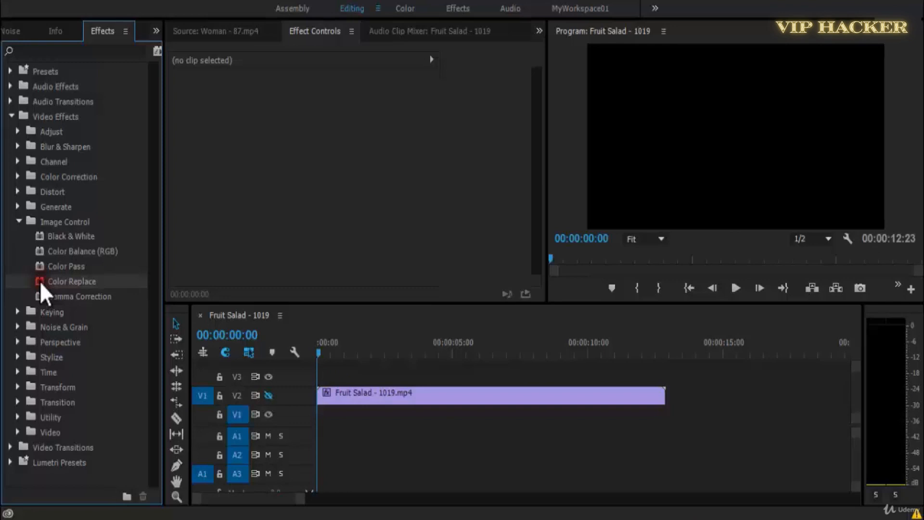
Load Training Apparatus - 1087.mp4 in the Source monitor, preview it and mark its Out point at 00:00:05:03.
drag(248, 356, 373, 400)
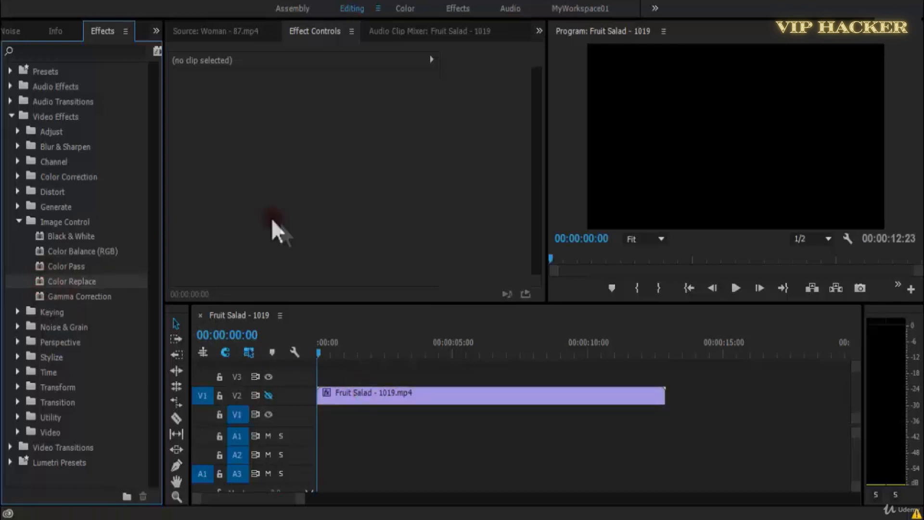
click(235, 35)
click(41, 284)
click(232, 68)
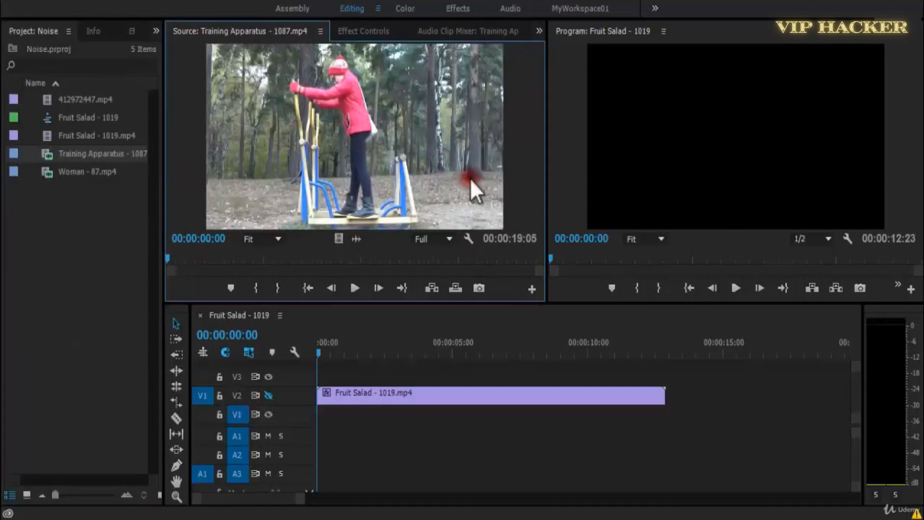
key(space)
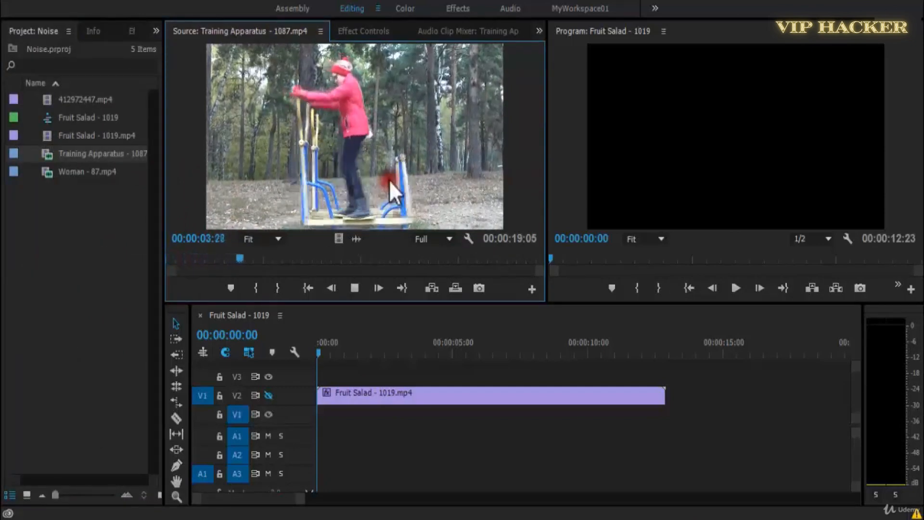
key(space)
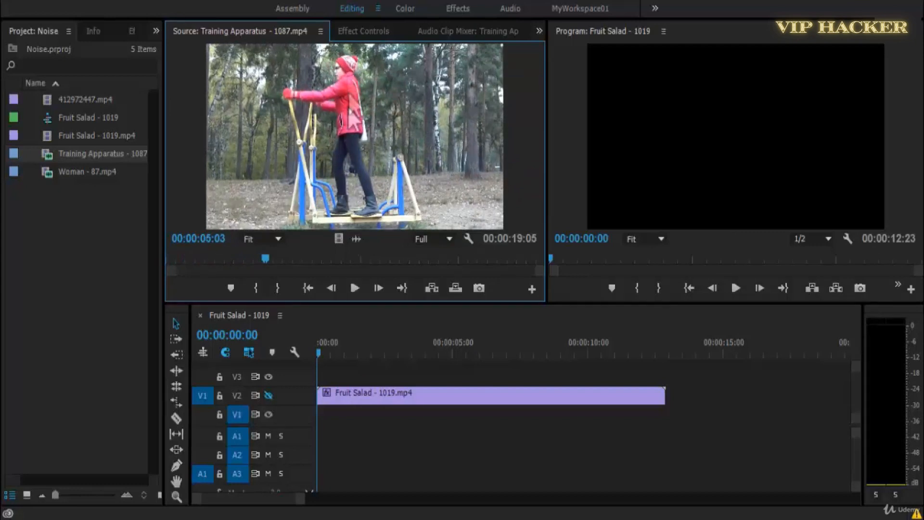
key(o)
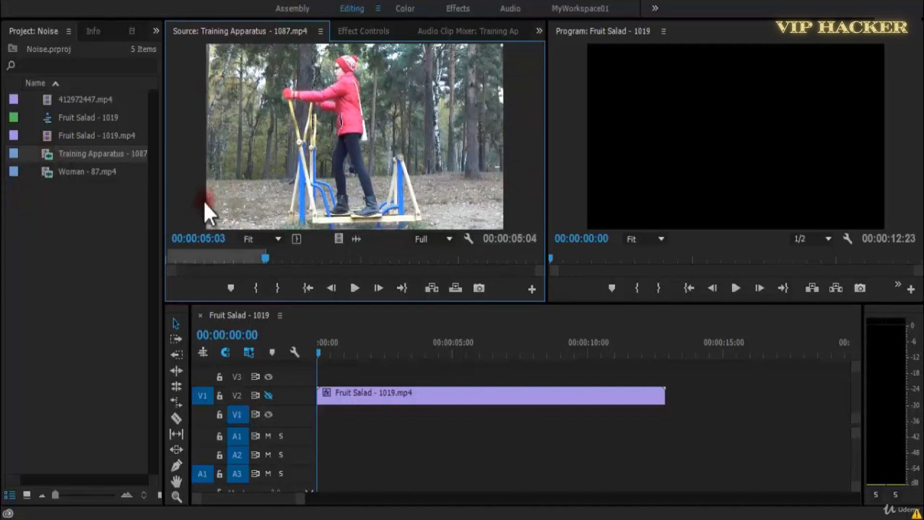
Place the marked Training Apparatus footage at the start of track V1 and scale it to the frame size.
drag(402, 132, 317, 434)
right_click(390, 412)
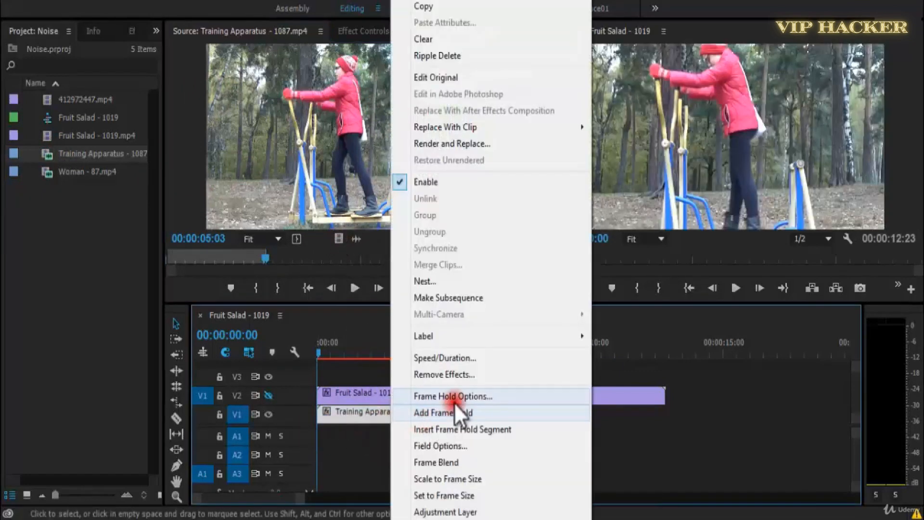
click(476, 480)
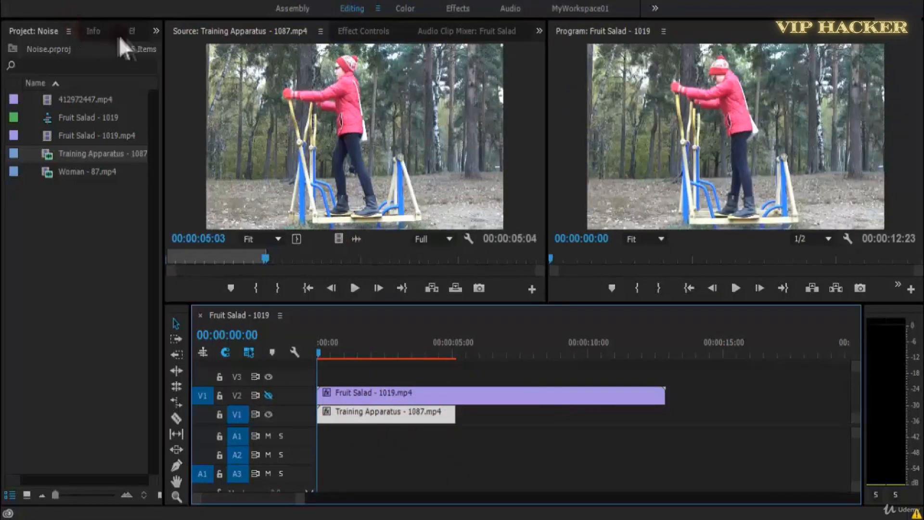
Apply the Color Replace effect to the Training Apparatus clip on V1 and display its effect settings.
click(131, 32)
drag(47, 284, 368, 413)
click(367, 38)
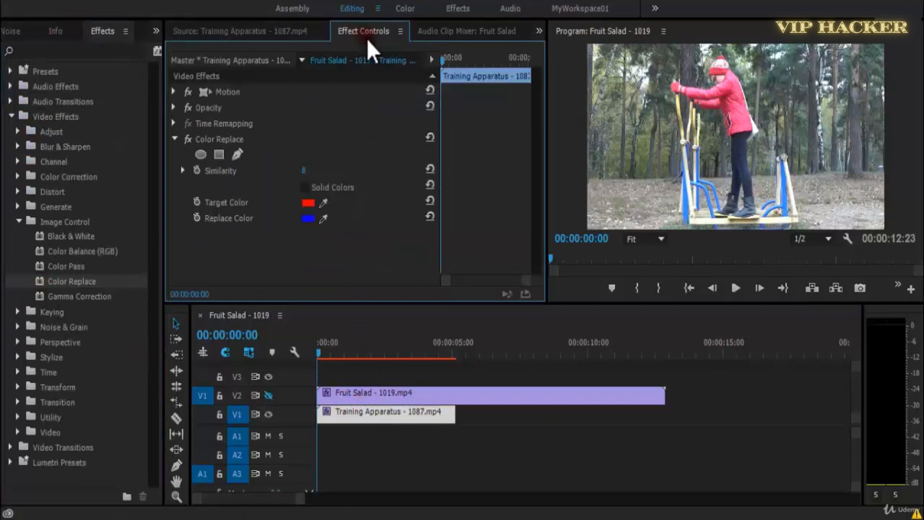
Sample the pink of the jacket as the Target Color and set the Replace Color to orange.
drag(332, 198, 743, 110)
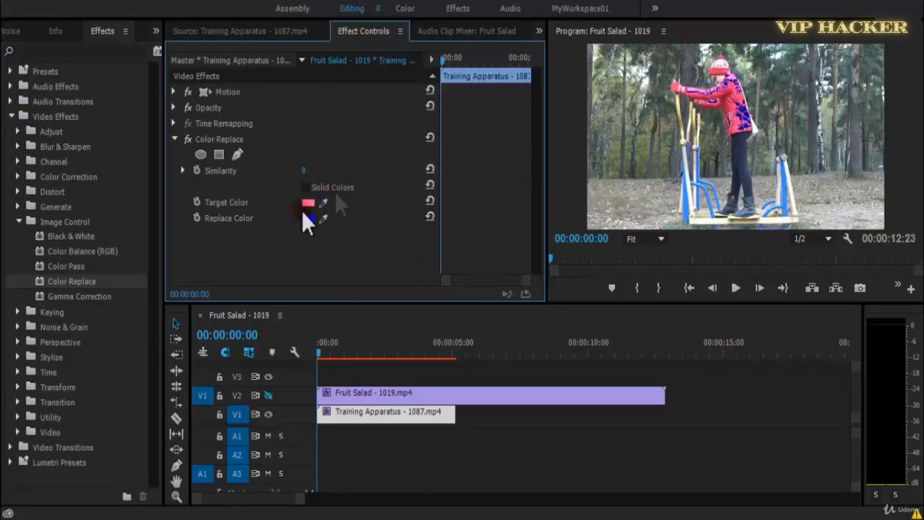
mouse_move(320, 203)
mouse_down()
mouse_move(526, 134)
mouse_move(731, 87)
mouse_move(322, 206)
mouse_up()
click(315, 220)
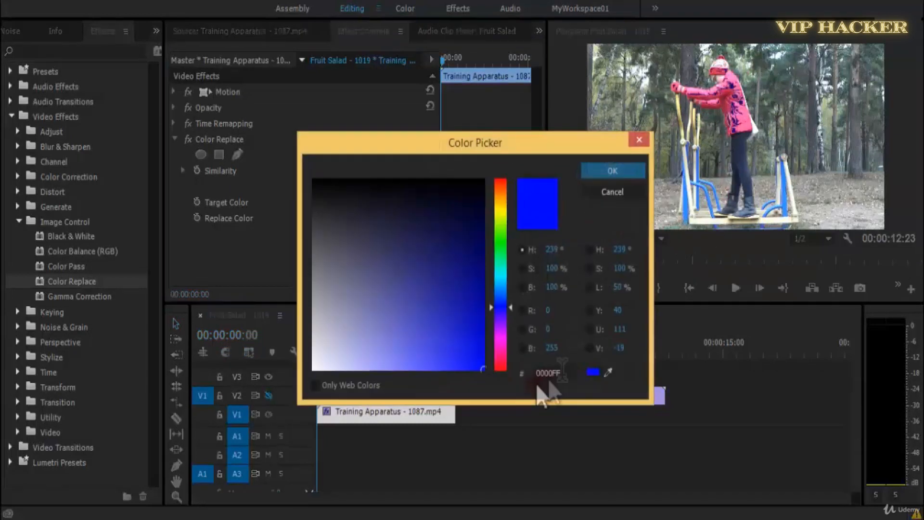
drag(510, 315, 517, 198)
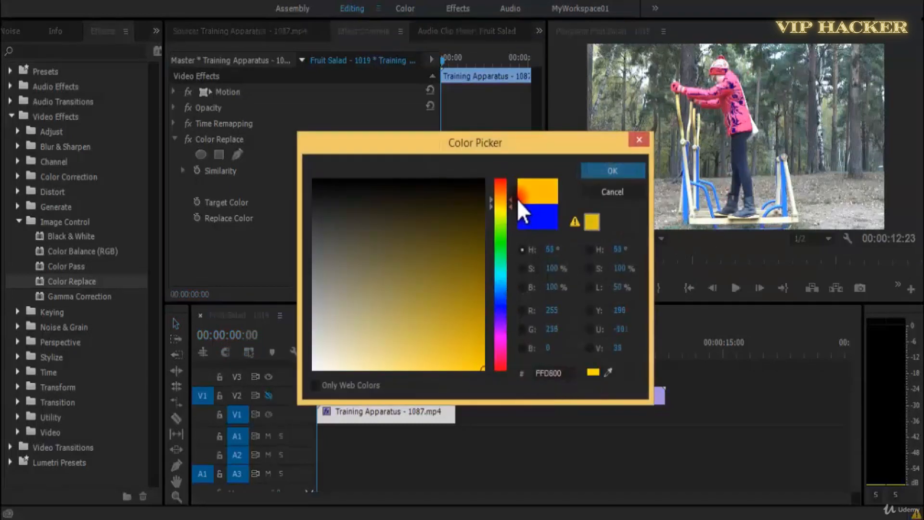
click(626, 172)
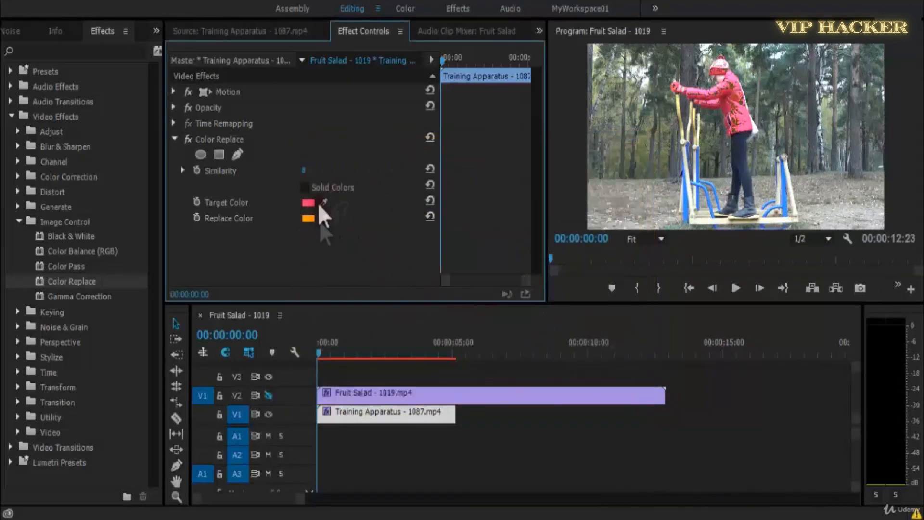
Set the Color Replace Similarity to 40 and examine the recolored jacket in the maximized Program monitor.
mouse_move(313, 172)
mouse_down()
mouse_move(334, 173)
mouse_move(310, 173)
mouse_move(319, 173)
mouse_up()
key(grave)
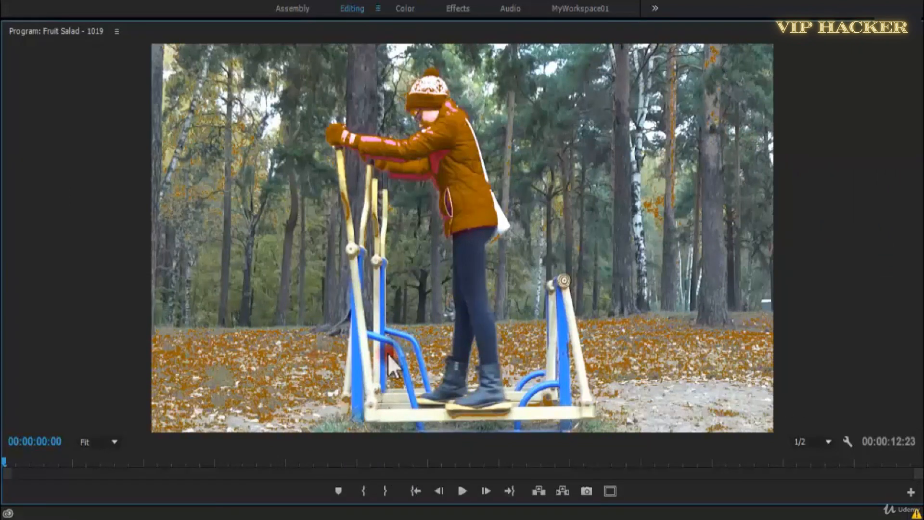
key(grave)
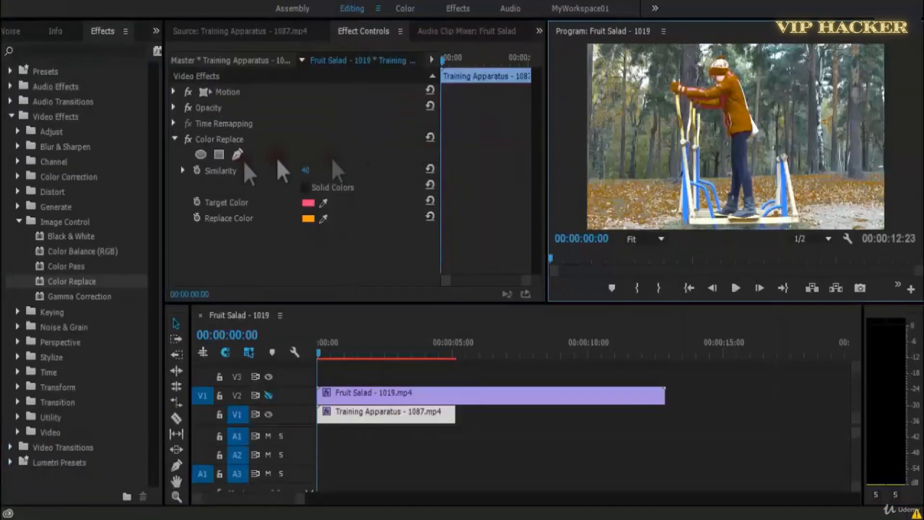
Resample the Target Color from a lighter pink area of the sleeve and set Similarity to 51.
click(323, 203)
drag(717, 80, 695, 90)
click(693, 92)
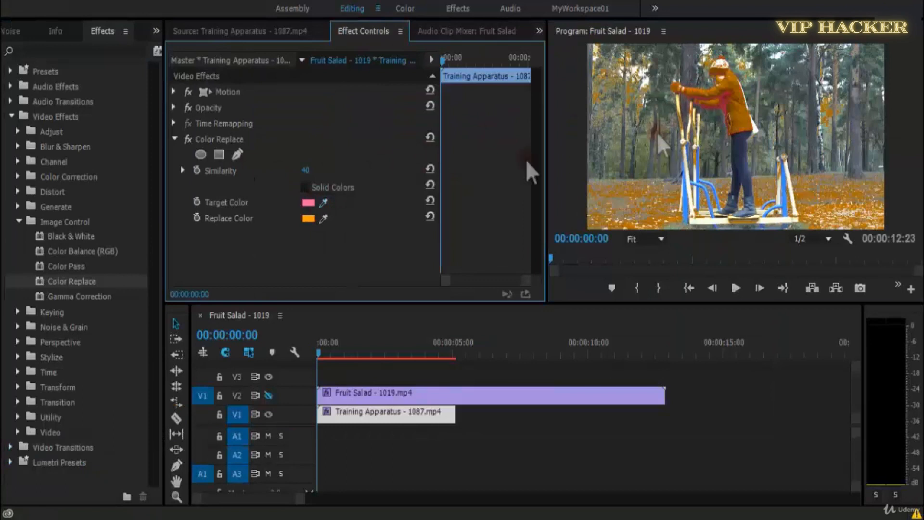
mouse_move(306, 171)
mouse_down()
mouse_move(278, 174)
mouse_move(320, 174)
mouse_up()
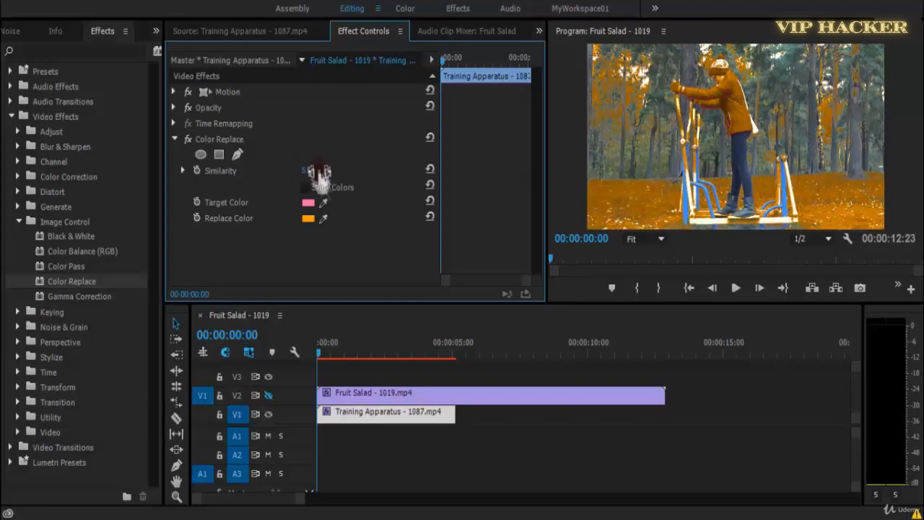
Set the Replace Color to green 22FF22 and raise the Similarity to 59.
click(308, 218)
drag(500, 278, 501, 243)
drag(484, 347, 461, 370)
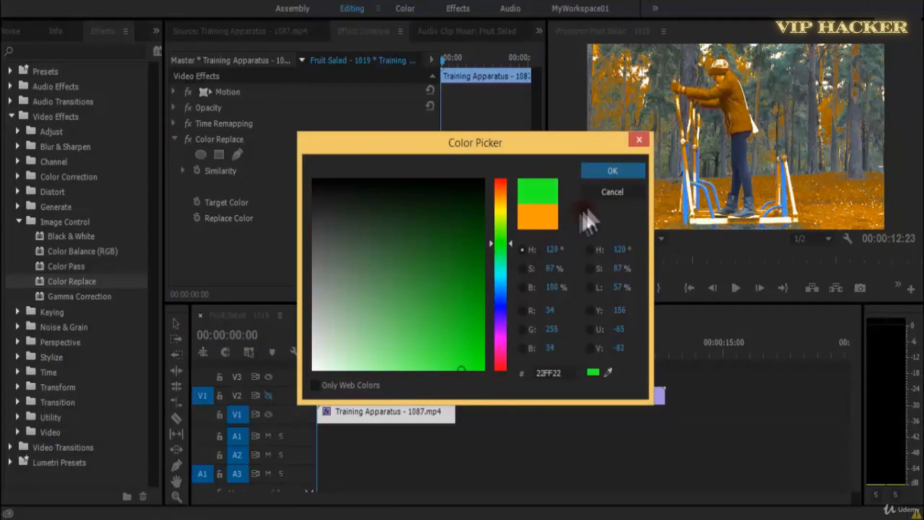
click(607, 169)
mouse_move(306, 174)
mouse_down()
mouse_move(288, 175)
mouse_move(318, 175)
mouse_up()
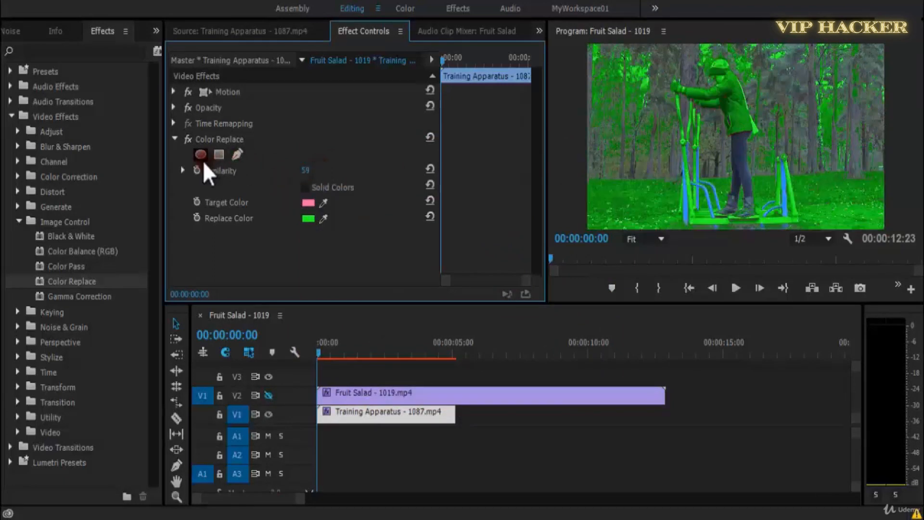
Draw a closed pen mask around the figure's hat, outstretched arms and jacket for Color Replace, and adjust its Mask Feather.
click(238, 155)
key(grave)
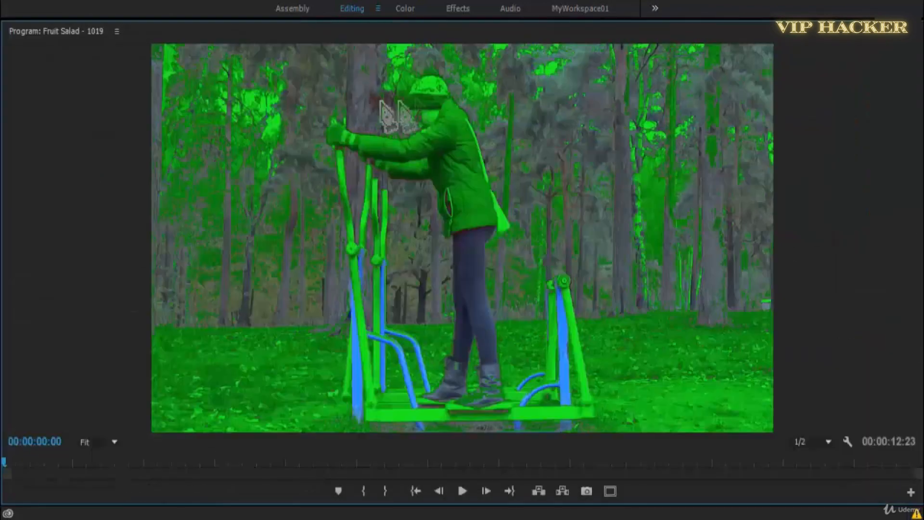
click(432, 60)
click(457, 68)
click(502, 165)
click(516, 227)
click(503, 251)
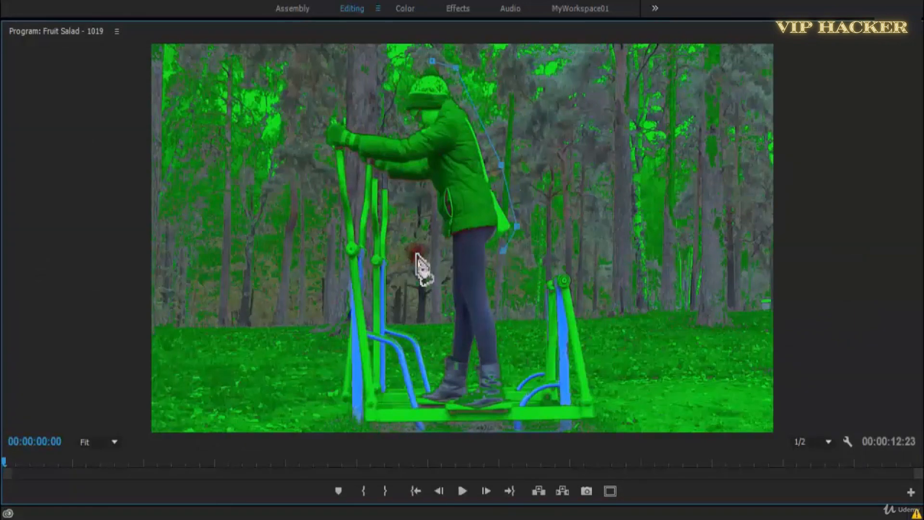
click(444, 249)
click(423, 186)
click(358, 169)
click(315, 154)
click(315, 115)
click(325, 84)
click(373, 76)
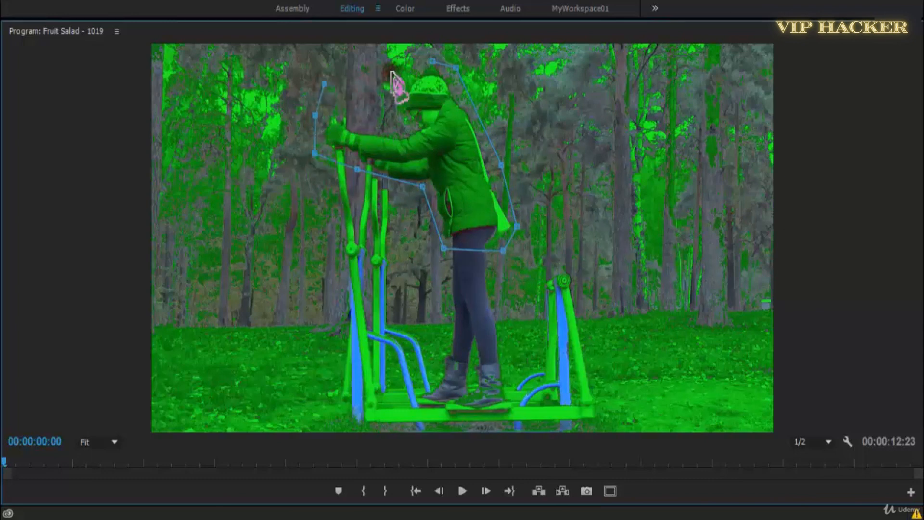
click(432, 61)
key(grave)
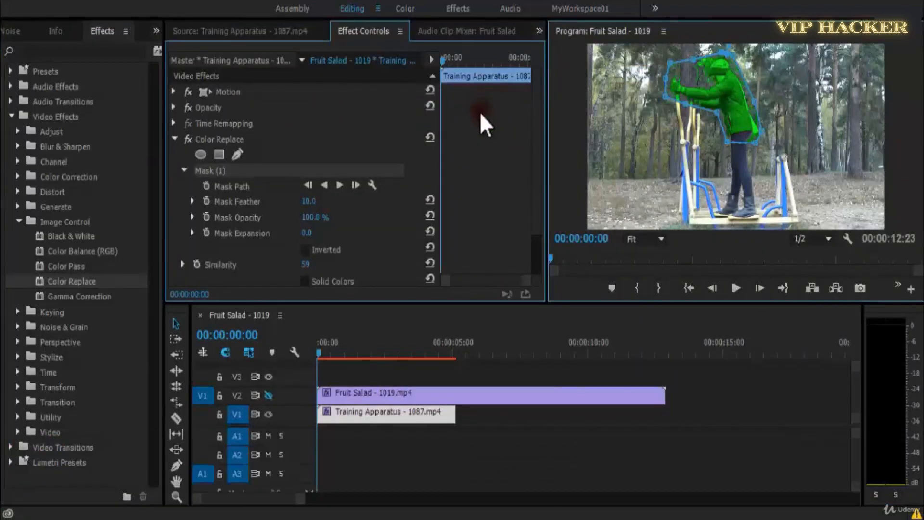
drag(307, 201, 319, 200)
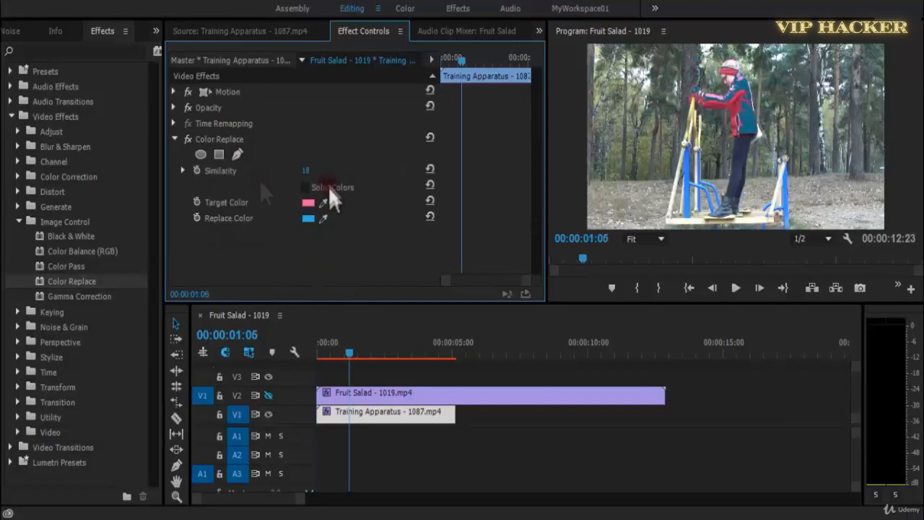
Resample the Target Color from the jacket at 00:00:01:05 and set Similarity to 20.
click(322, 207)
click(740, 114)
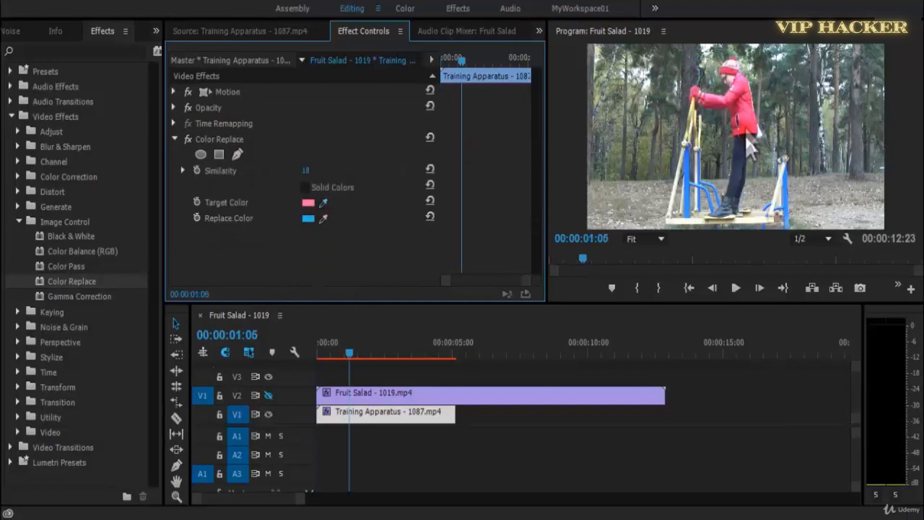
mouse_move(306, 170)
mouse_down()
mouse_move(321, 170)
mouse_move(308, 170)
mouse_up()
Change the Replace Color from blue to green and raise Similarity to 42.
click(308, 219)
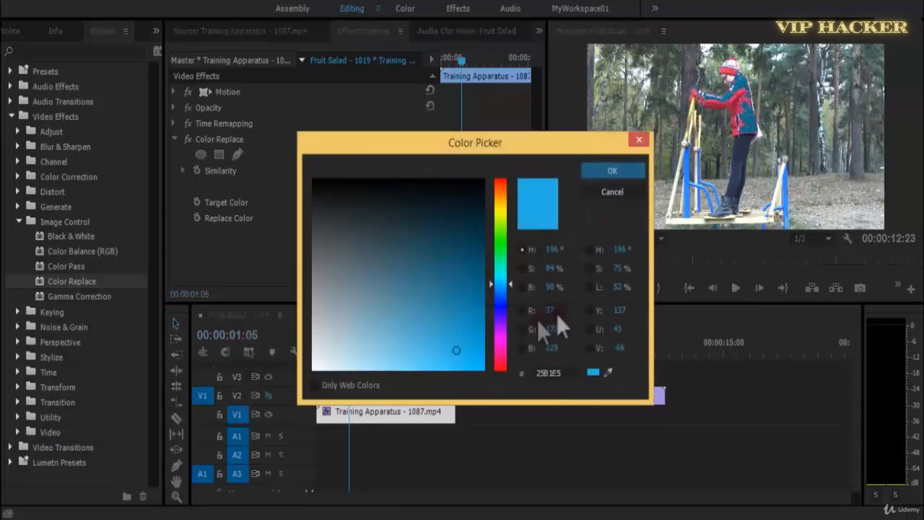
click(500, 246)
click(585, 175)
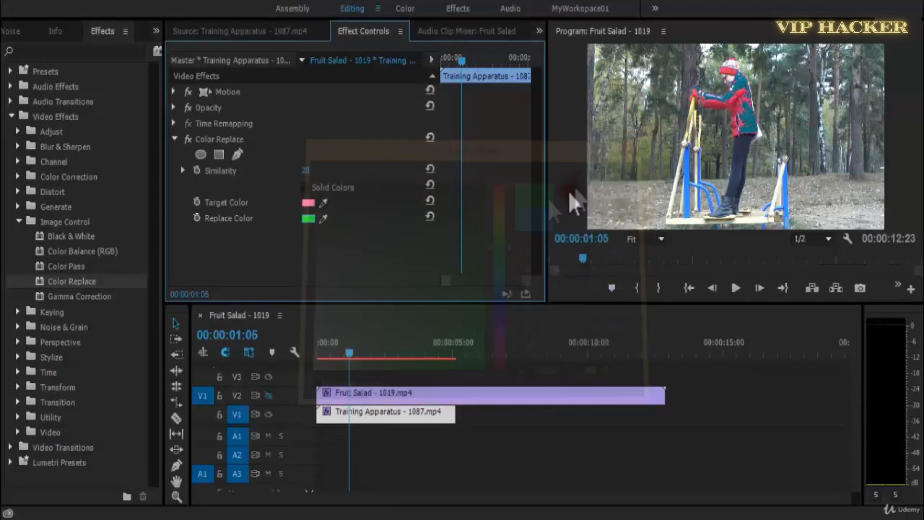
Set the Replace Color to blue 2540E5 and lower Similarity to 23.
click(312, 219)
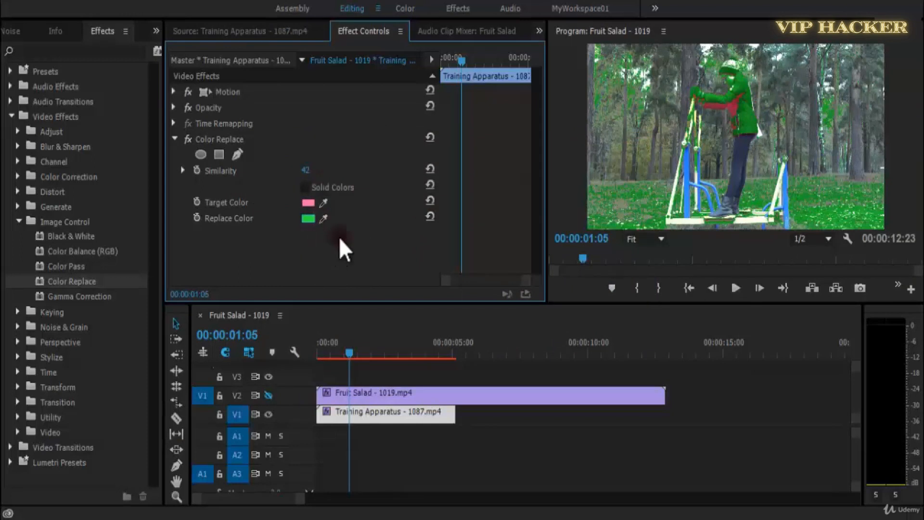
click(502, 302)
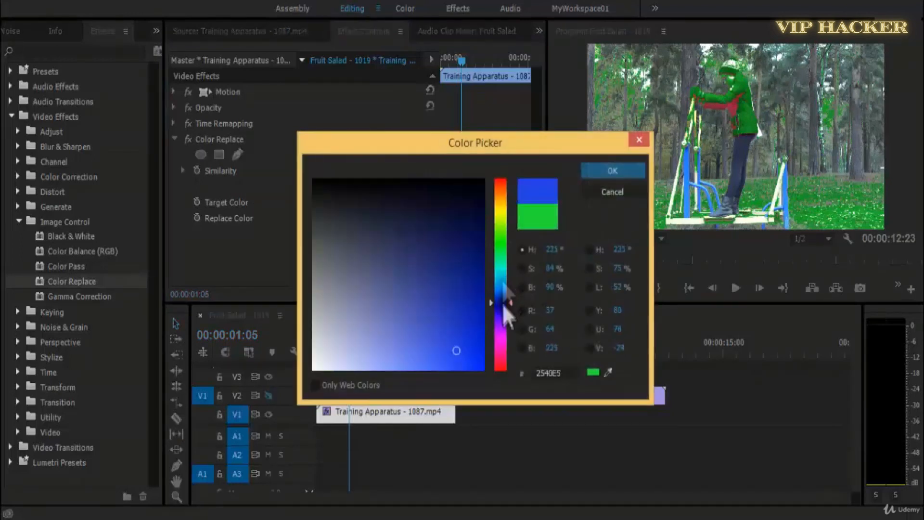
click(586, 170)
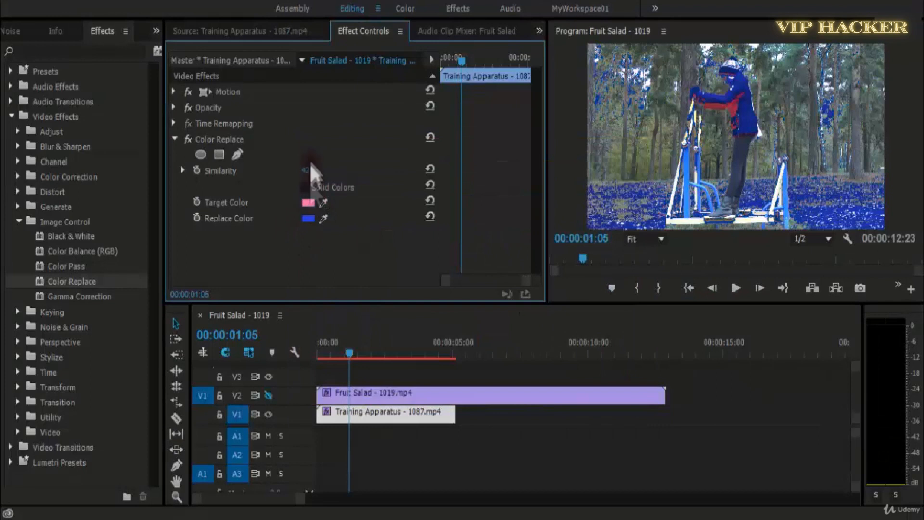
drag(304, 173, 300, 174)
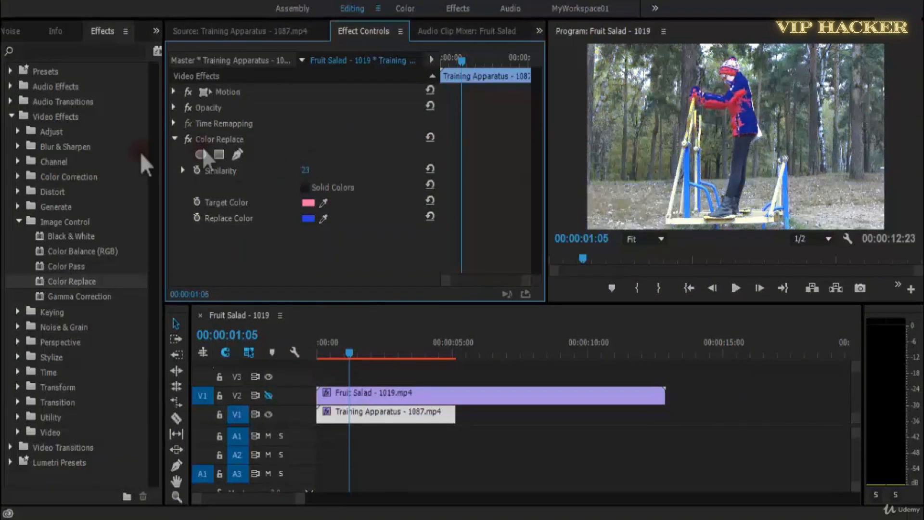
Change the Replace Color to a muted greyish purple and set Similarity to 35.
click(308, 218)
click(443, 330)
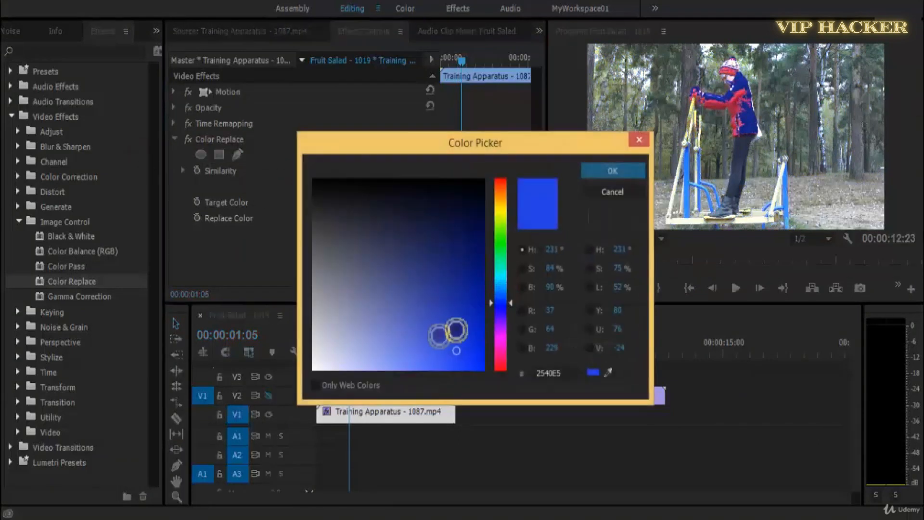
click(602, 169)
drag(305, 171, 316, 175)
Play the recolored clip in the maximized Program monitor, restore the layout and replay it from 00:00:00:00.
key(grave)
key(space)
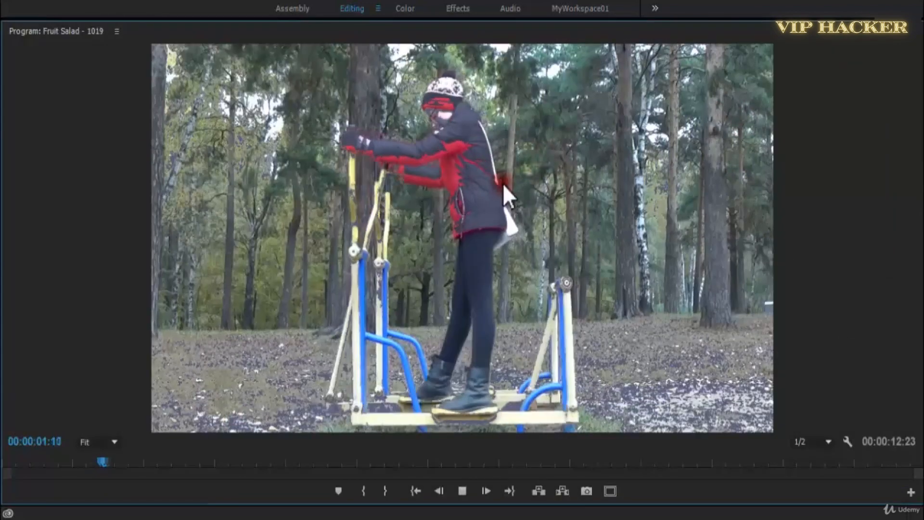
key(space)
key(grave)
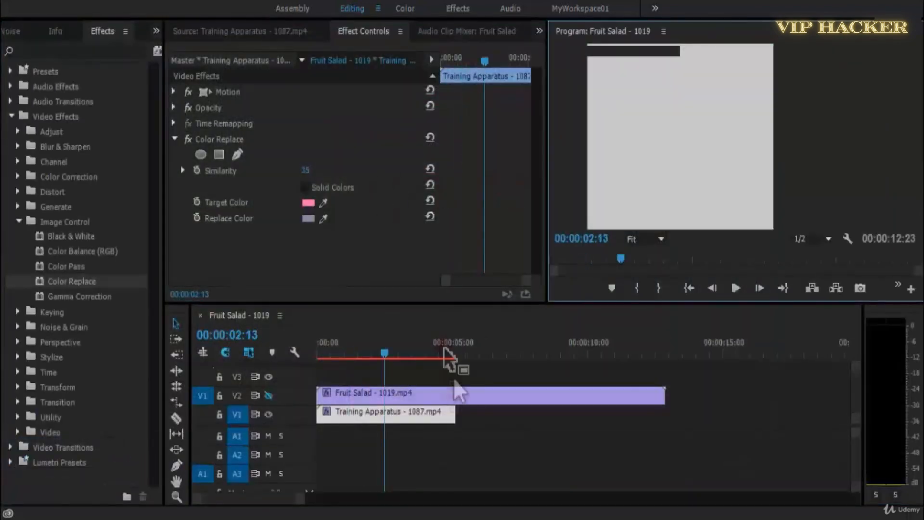
drag(386, 344, 316, 351)
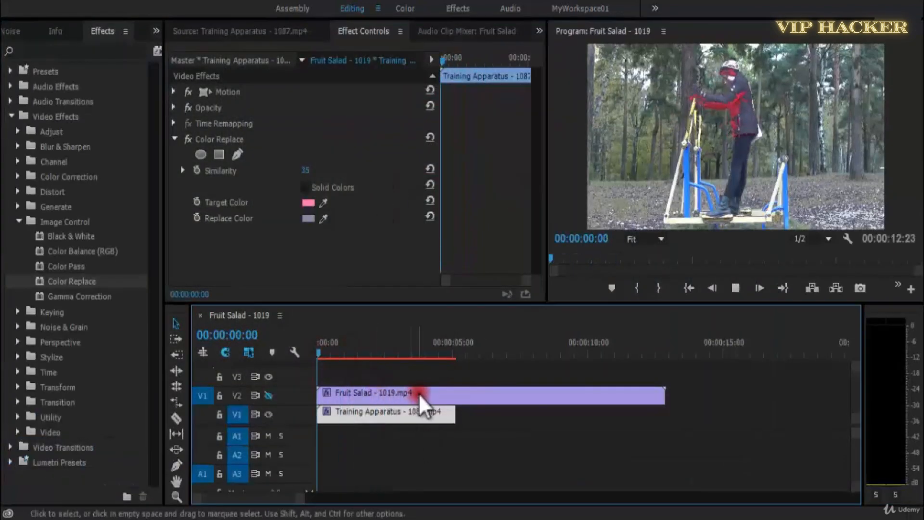
key(space)
drag(394, 350, 351, 347)
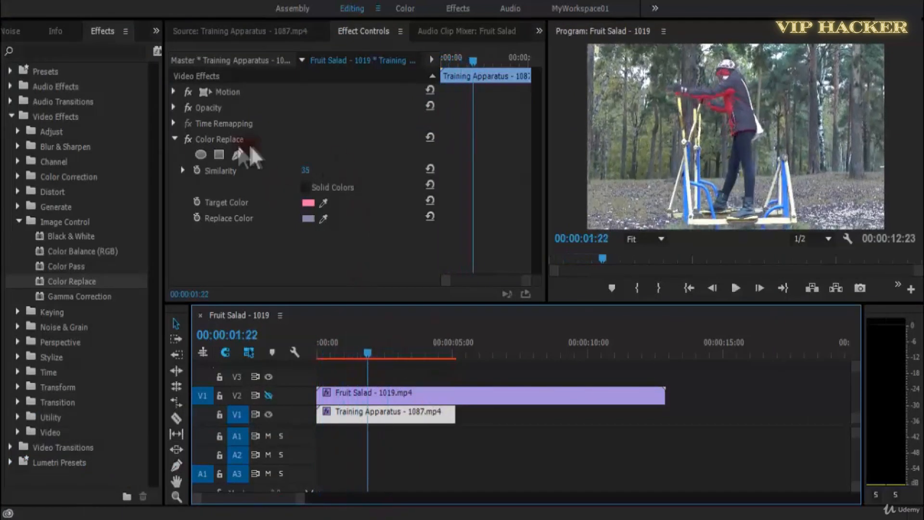
Find the RGB Curves effect by searching for "curve", apply it to the Training Apparatus clip and disable Color Replace.
key(space)
click(61, 51)
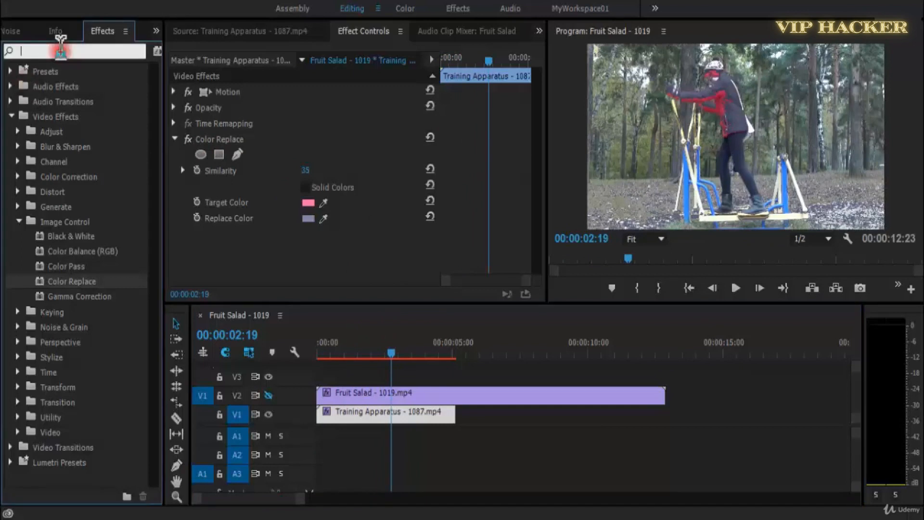
text(curve)
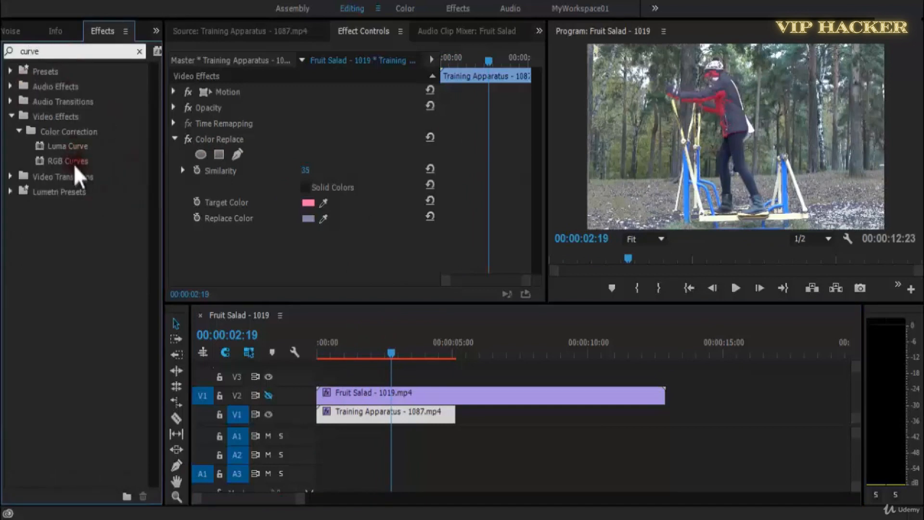
drag(73, 162, 196, 147)
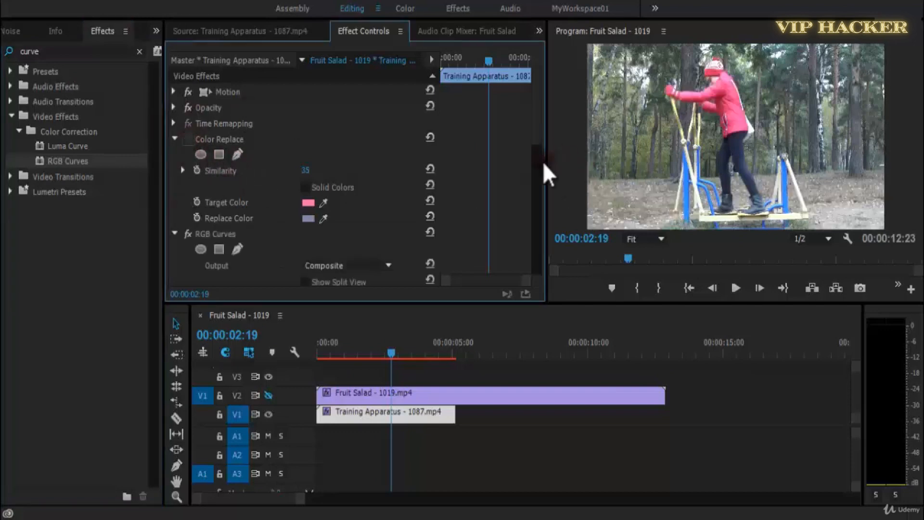
In RGB Curves, bend the Blue, Green and Master curves downward and lift the Red curve slightly at its middle.
drag(539, 174, 533, 254)
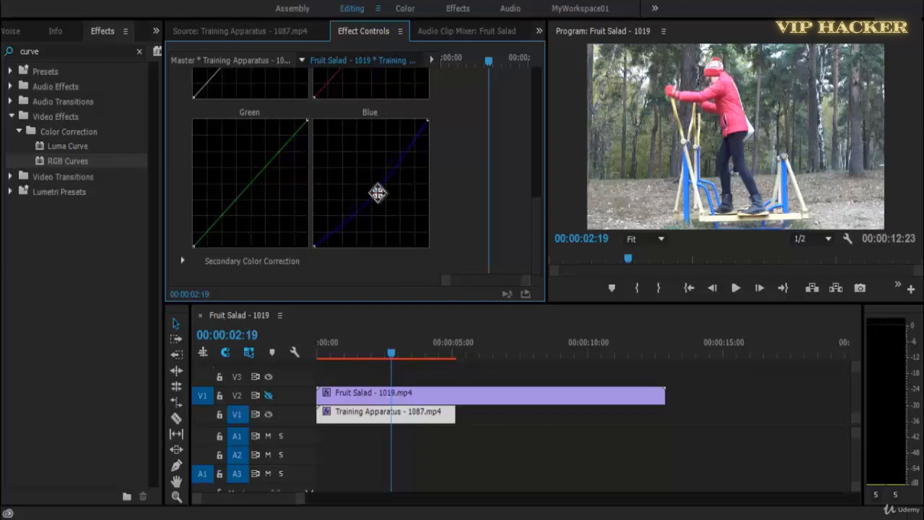
drag(256, 178, 280, 186)
scroll(329, 185, up, 3)
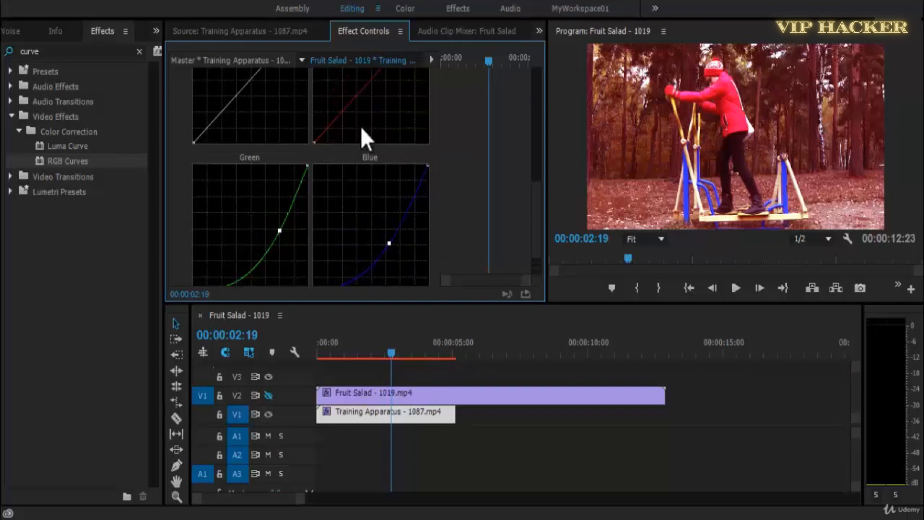
drag(254, 170, 266, 176)
drag(364, 164, 368, 165)
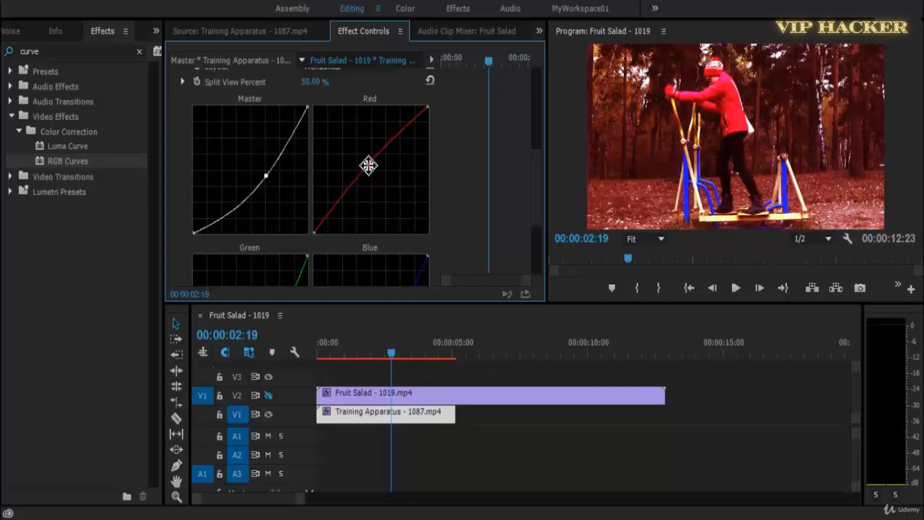
Pull the upper ends of the Blue and Green curves far down to give the clip a strong red tint.
scroll(525, 220, down, 3)
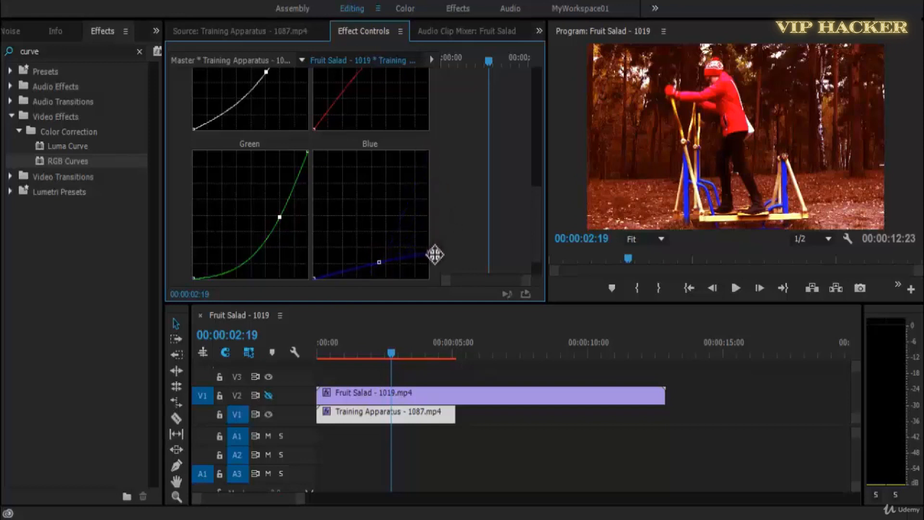
drag(435, 254, 437, 269)
drag(281, 209, 313, 243)
drag(256, 235, 263, 263)
Move the Master curve's middle point back up until the curve is nearly straight.
scroll(365, 168, up, 5)
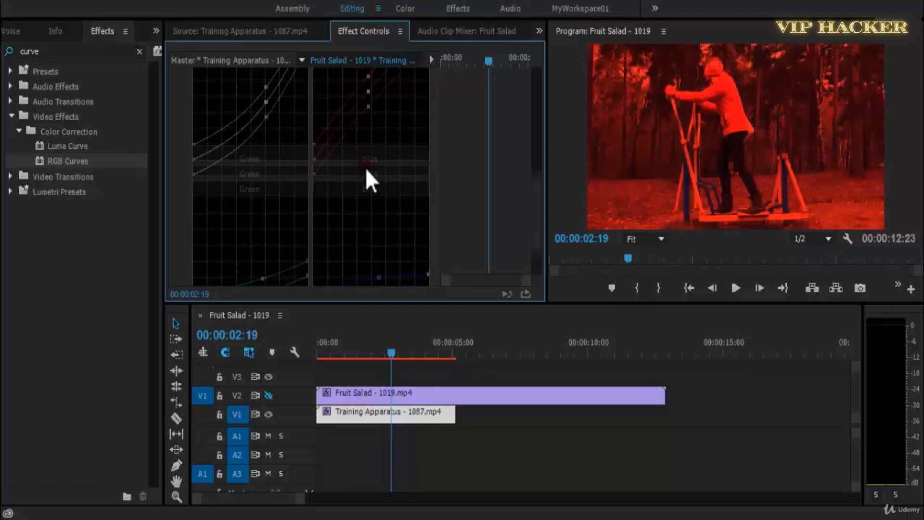
mouse_move(264, 192)
mouse_down()
mouse_move(242, 171)
mouse_move(256, 180)
mouse_up()
scroll(387, 188, up, 2)
scroll(414, 212, up, 5)
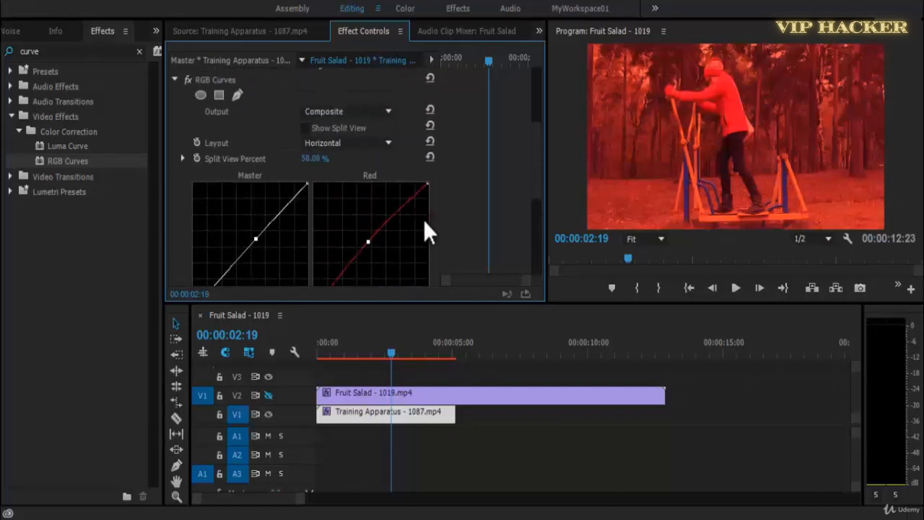
Delete the RGB Curves effect from the Training Apparatus clip.
scroll(472, 243, down, 3)
click(359, 143)
click(372, 112)
click(366, 85)
click(225, 81)
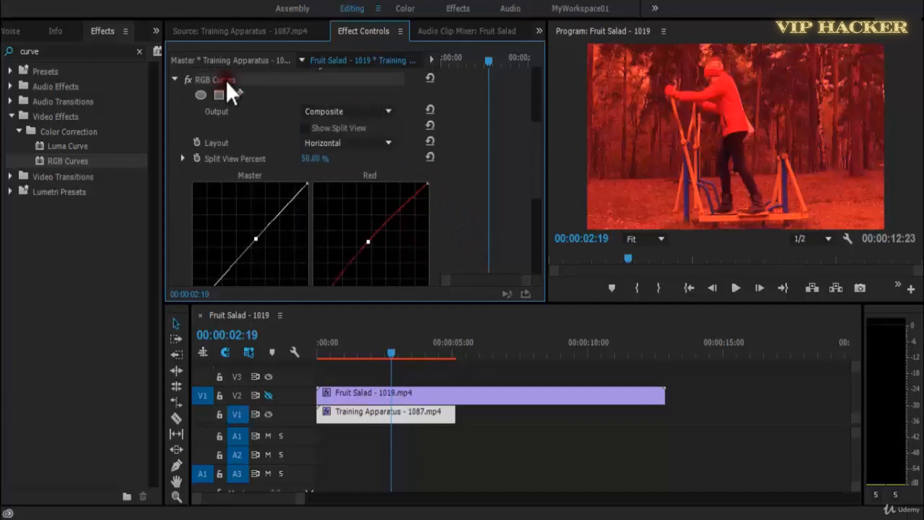
key(Delete)
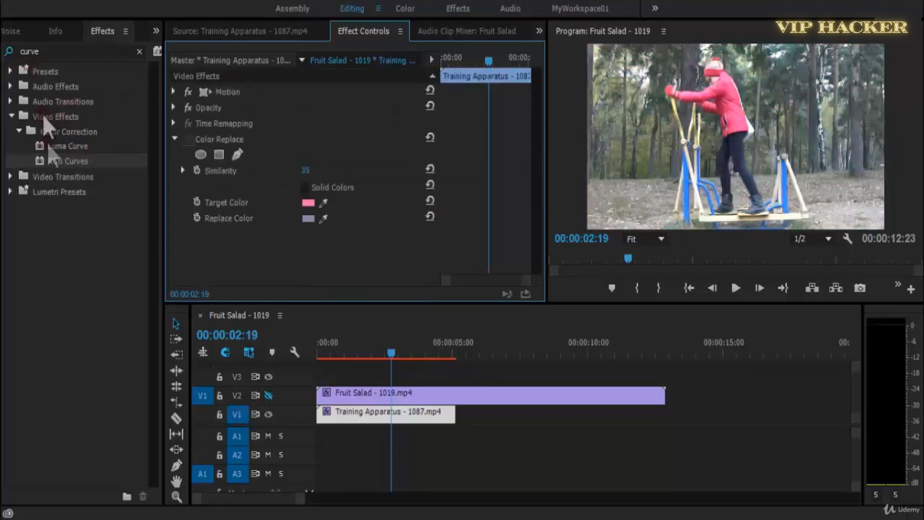
Clear the effects search and expand Video Effects and its Color Correction group to view the available effects.
click(42, 48)
key(BackSpace)
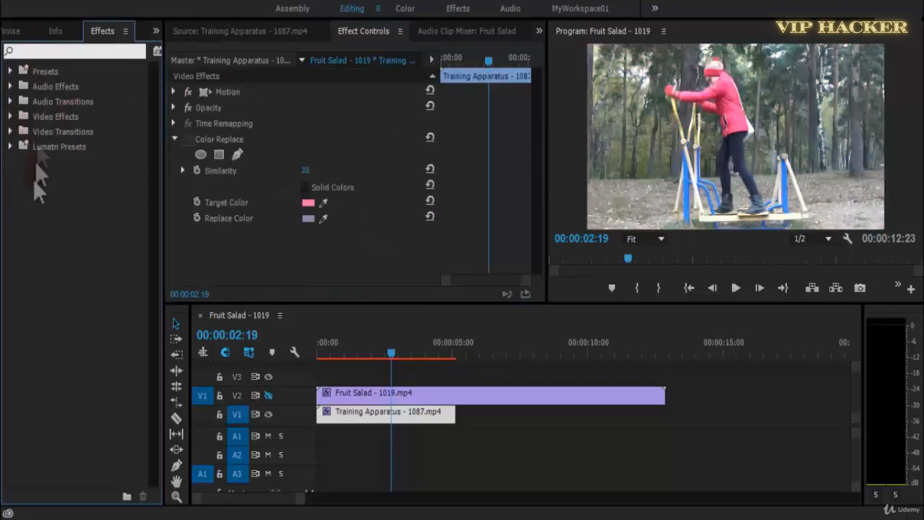
click(10, 117)
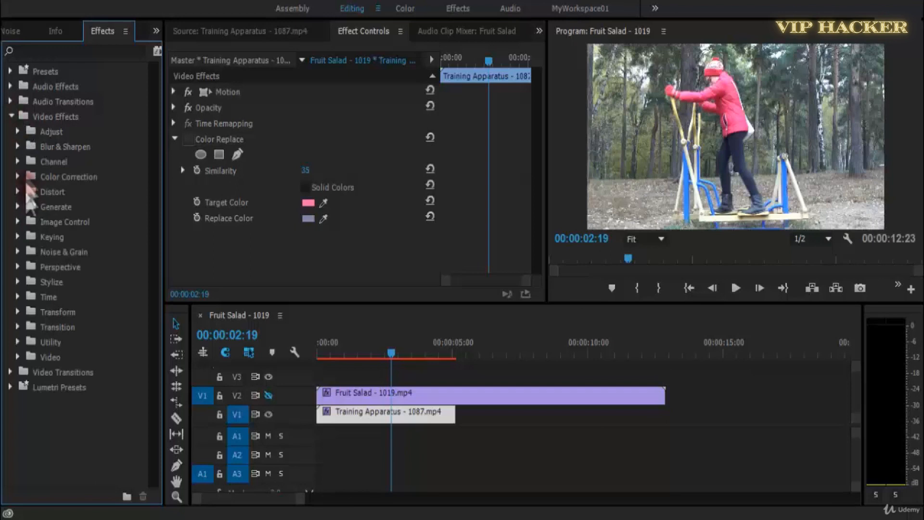
click(18, 177)
Re-enable Color Replace on the Training Apparatus clip and play the sequence briefly from the start.
click(188, 139)
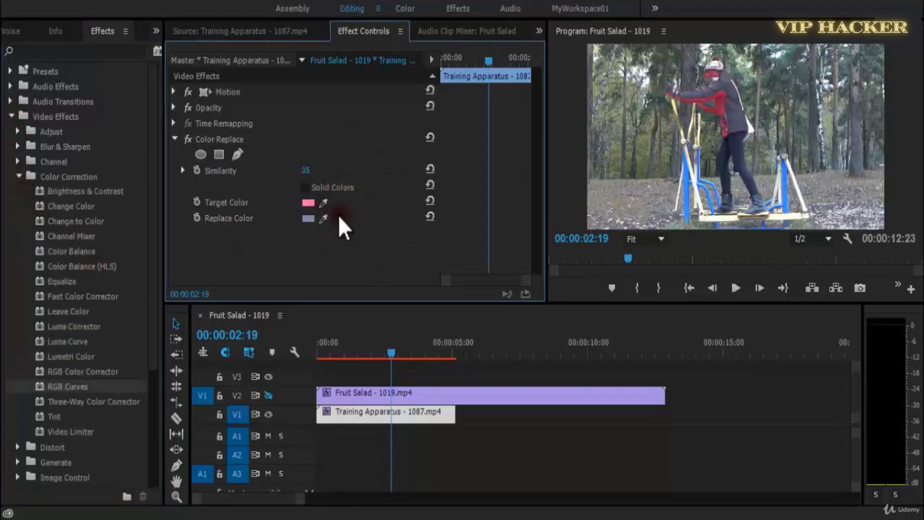
click(460, 343)
key(Home)
key(space)
key(space)
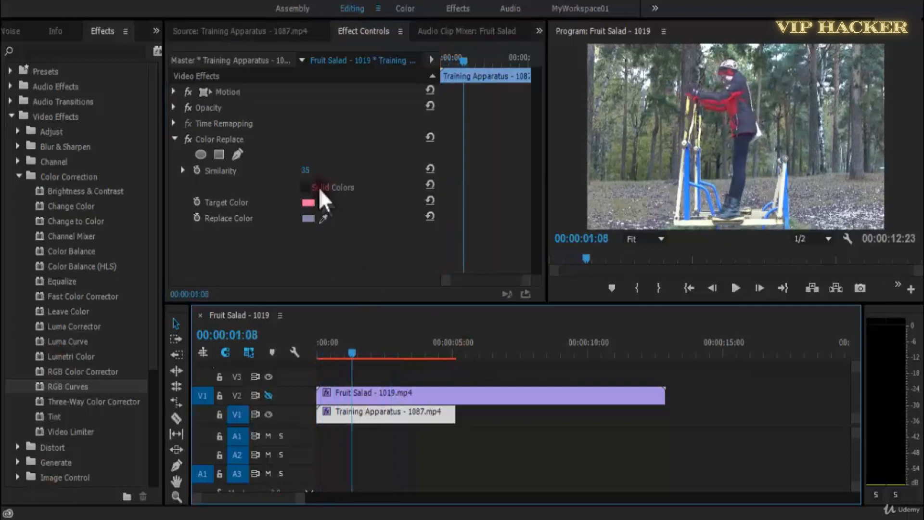
Set the clip's Replace Color to a saturated blue and raise Similarity to 45.
click(18, 35)
click(406, 414)
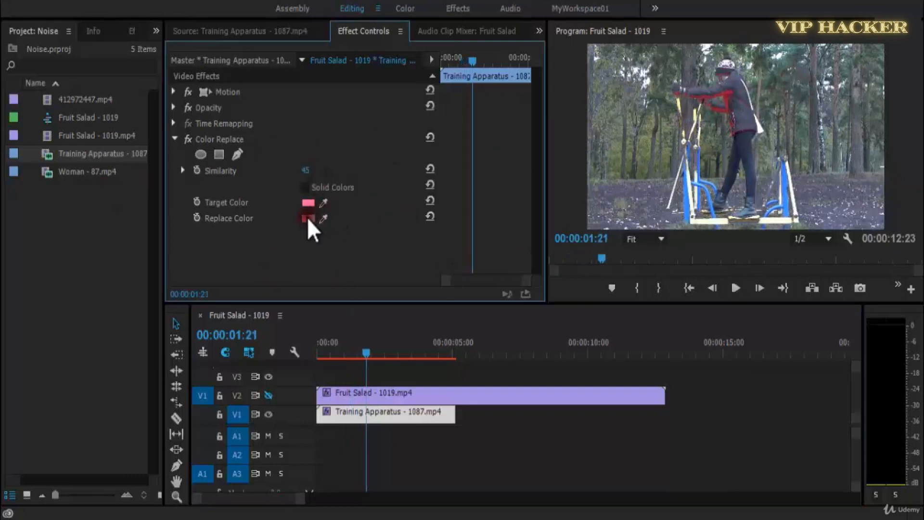
click(307, 218)
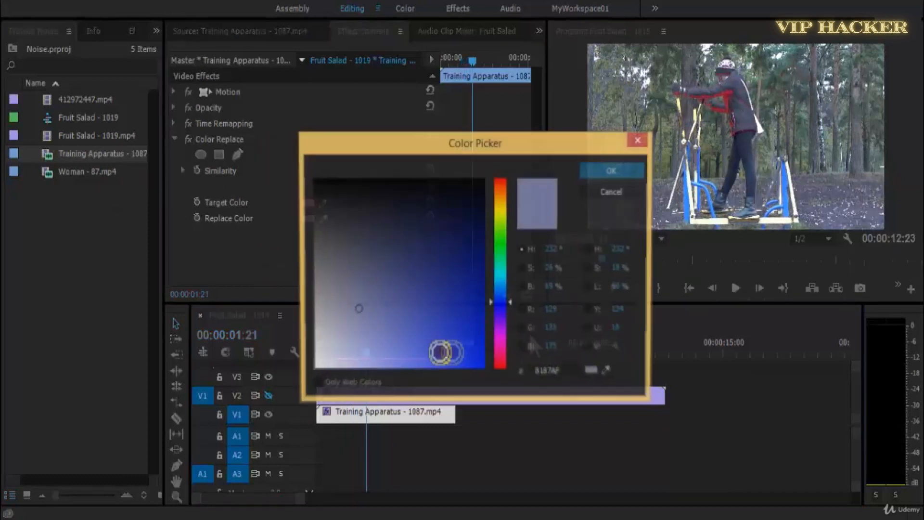
click(471, 333)
click(621, 176)
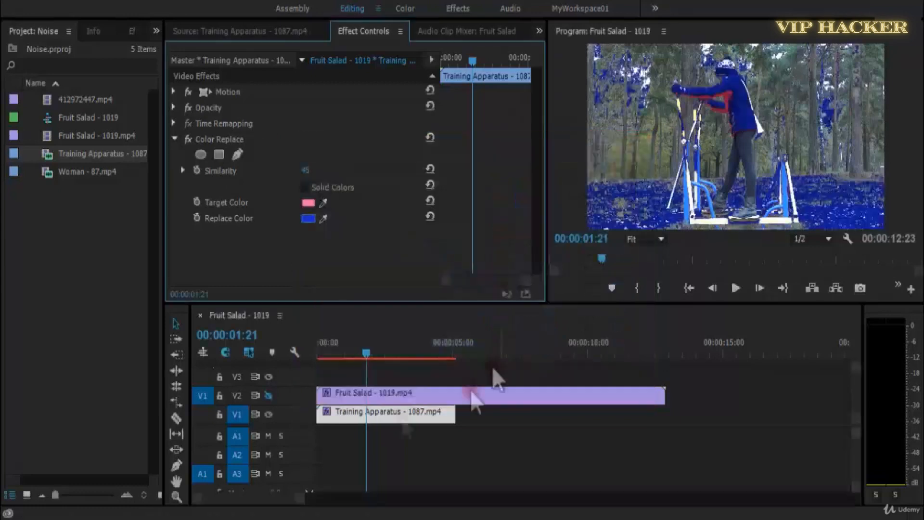
Play the blue-recolored clip from 00:00:00:00 and replay it from the start.
drag(366, 357, 318, 357)
key(space)
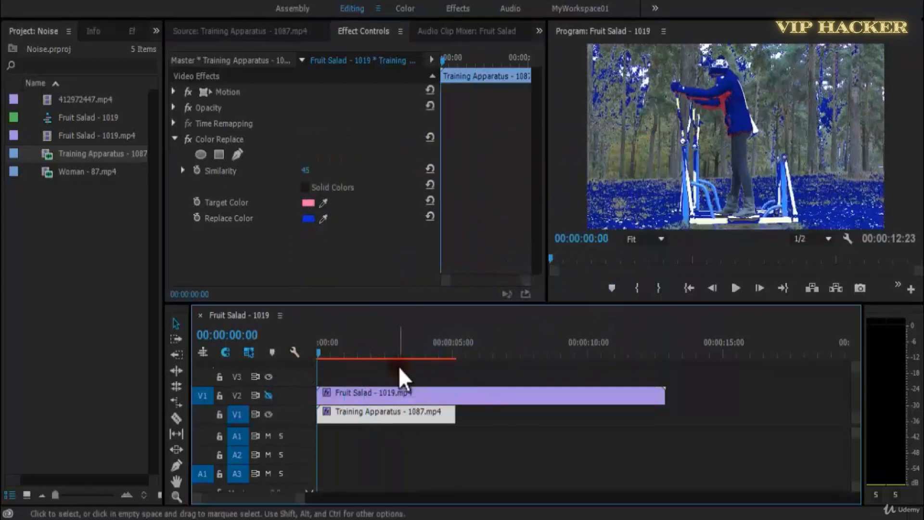
click(454, 362)
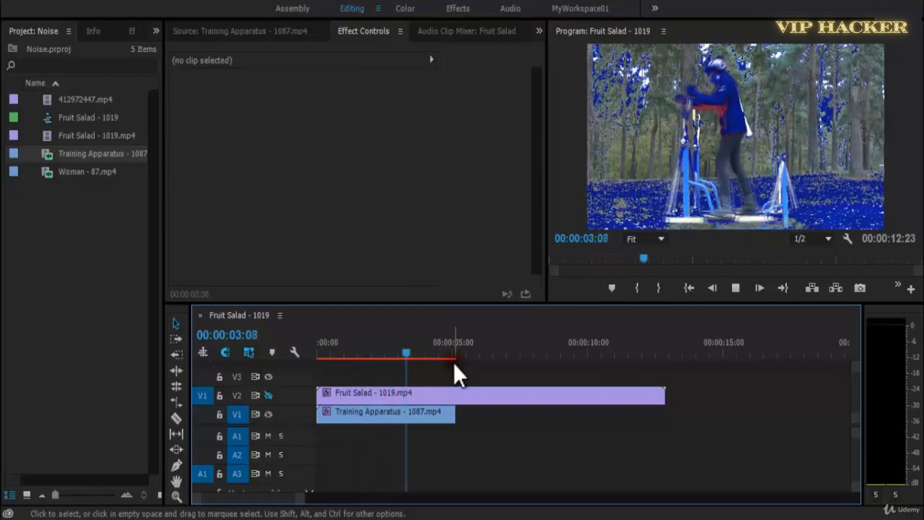
drag(413, 349, 251, 355)
key(space)
Set the Training Apparatus clip's Replace Color to light blue 11AAD0 and sample the apparatus's blue bars as the Target Color.
click(385, 421)
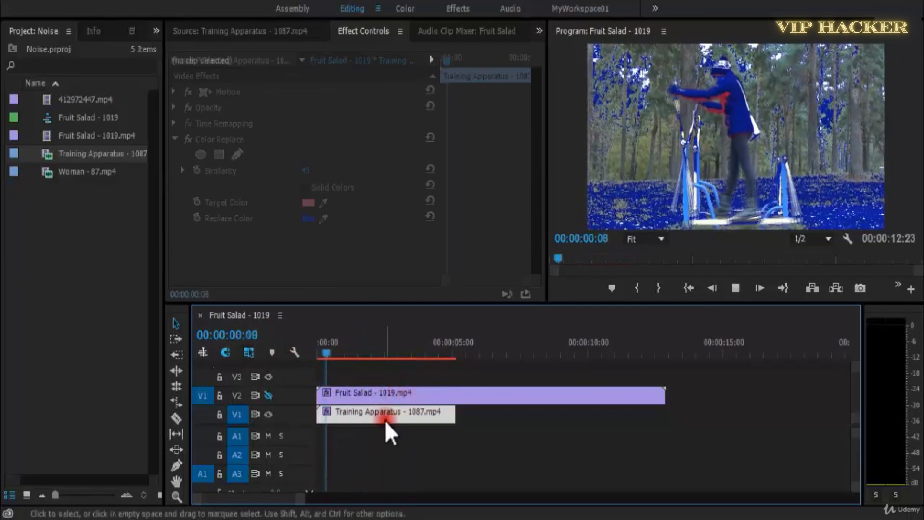
click(311, 220)
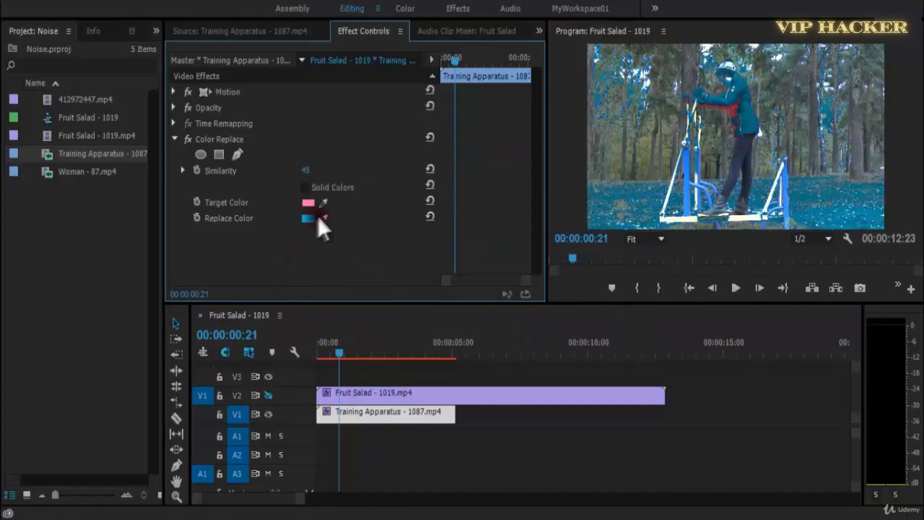
drag(329, 200, 691, 216)
Set the Replace Color to green 39D011 and lower Similarity to 24.
click(313, 219)
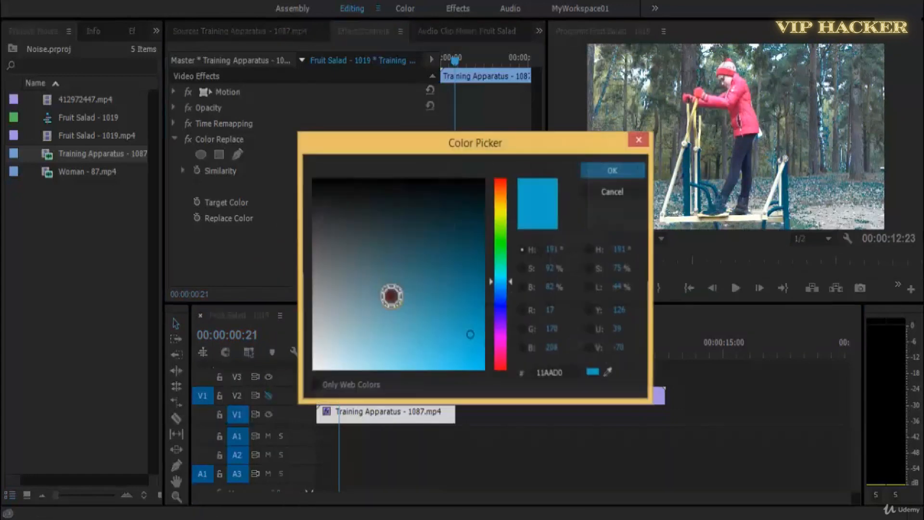
drag(499, 280, 501, 235)
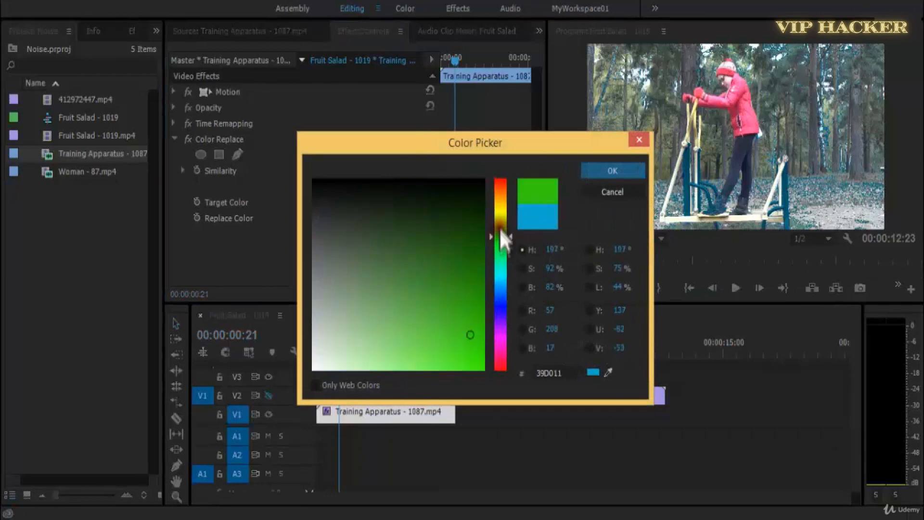
click(615, 169)
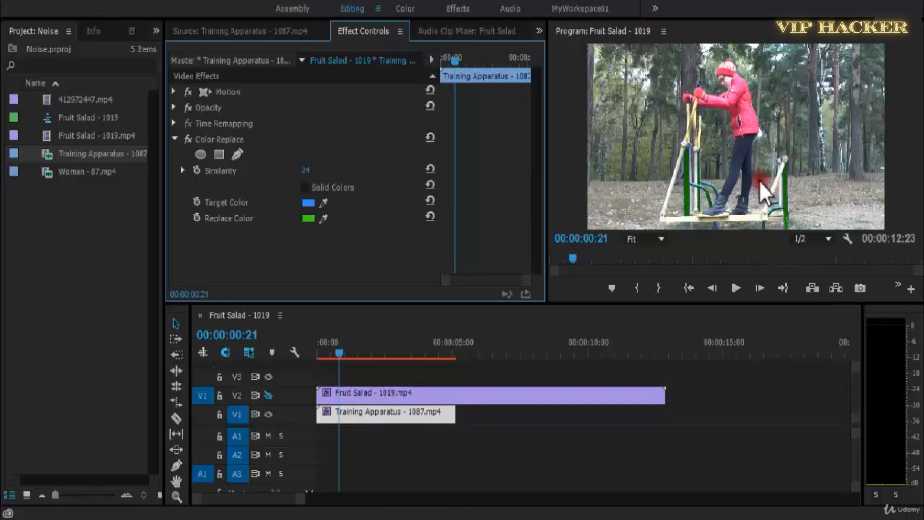
Play the clip repeatedly from near its start to check the apparatus's green bars against the unchanged jacket.
key(space)
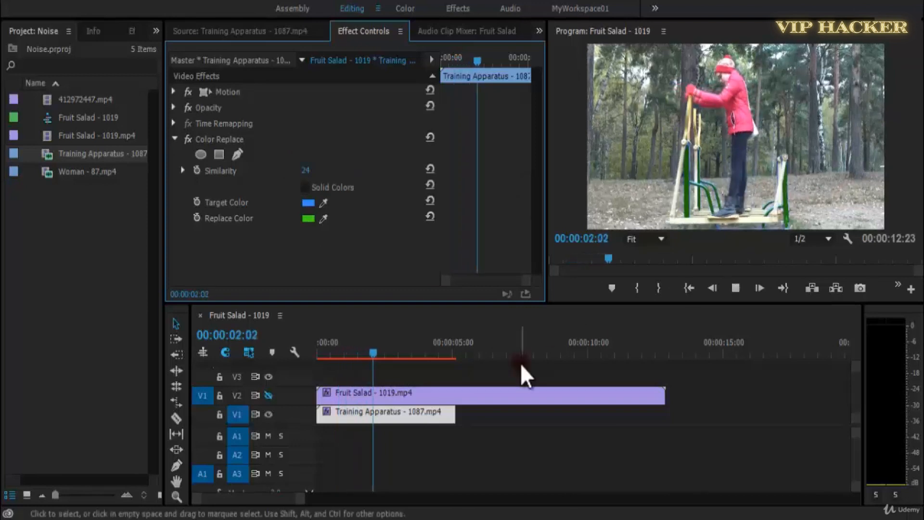
key(space)
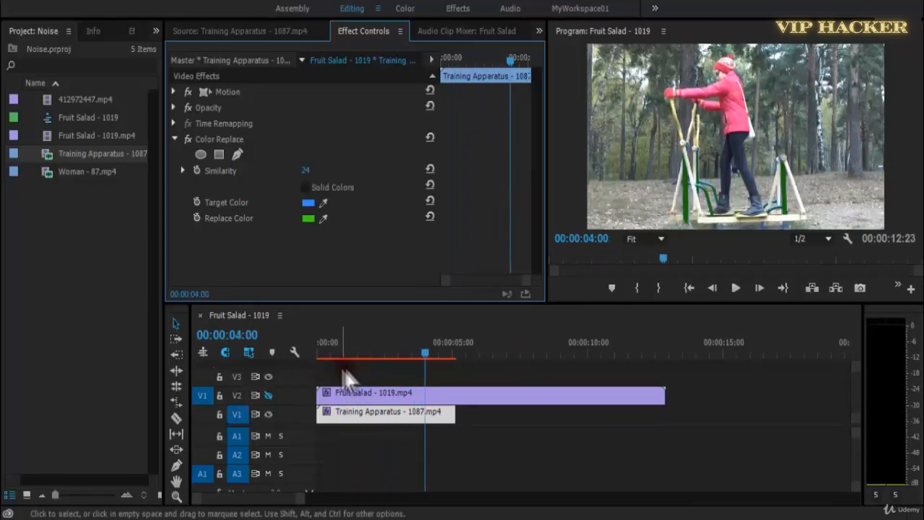
drag(380, 339, 338, 347)
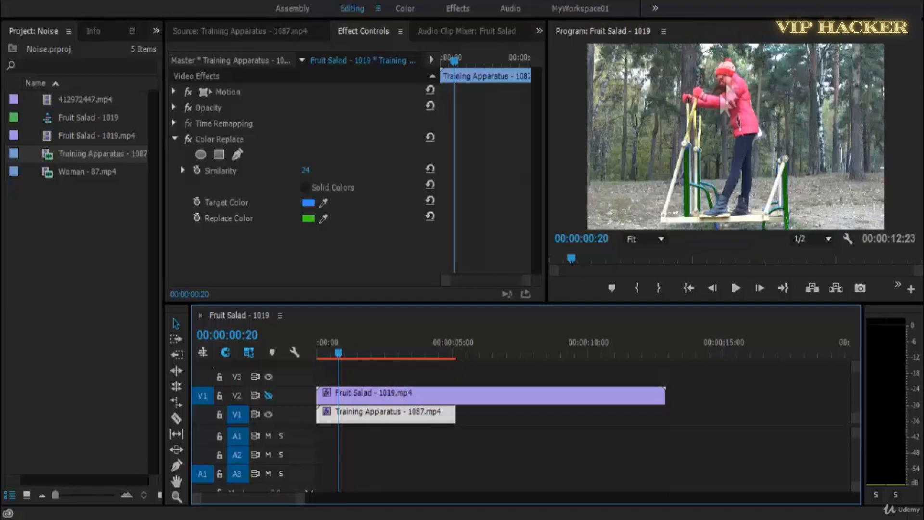
key(space)
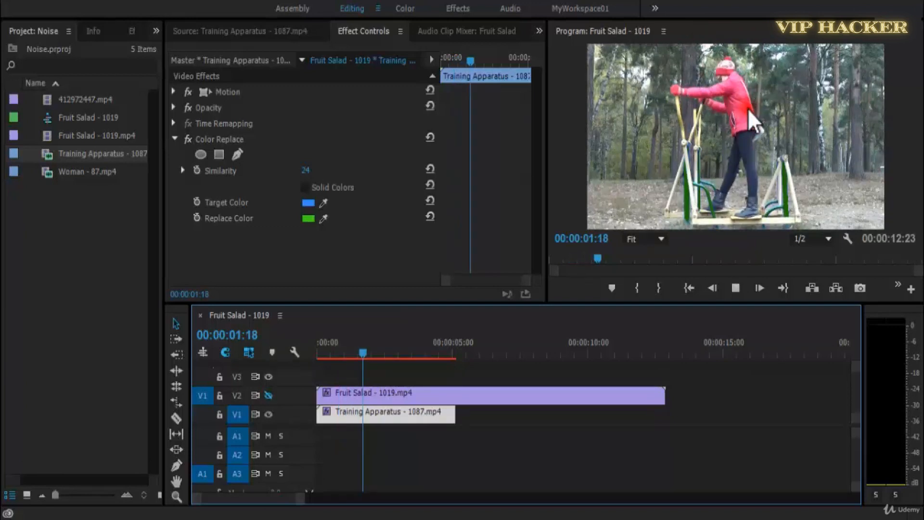
drag(371, 353, 276, 355)
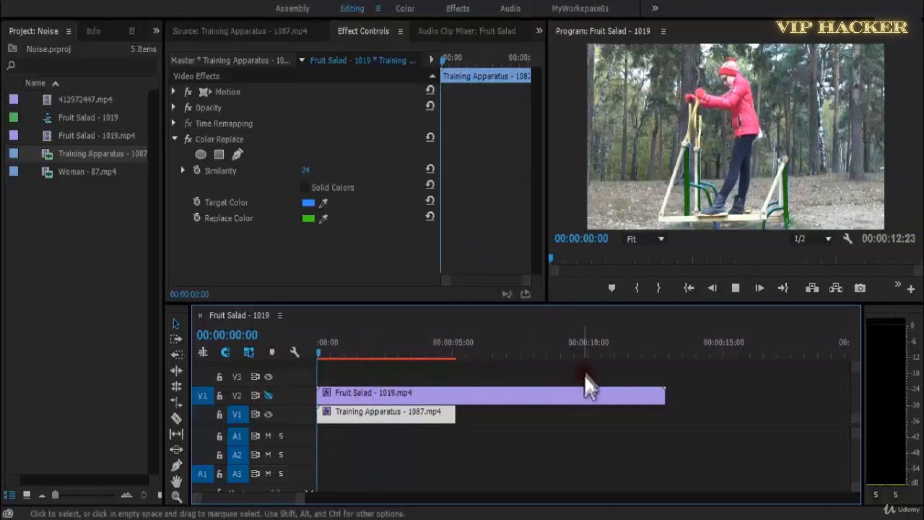
key(space)
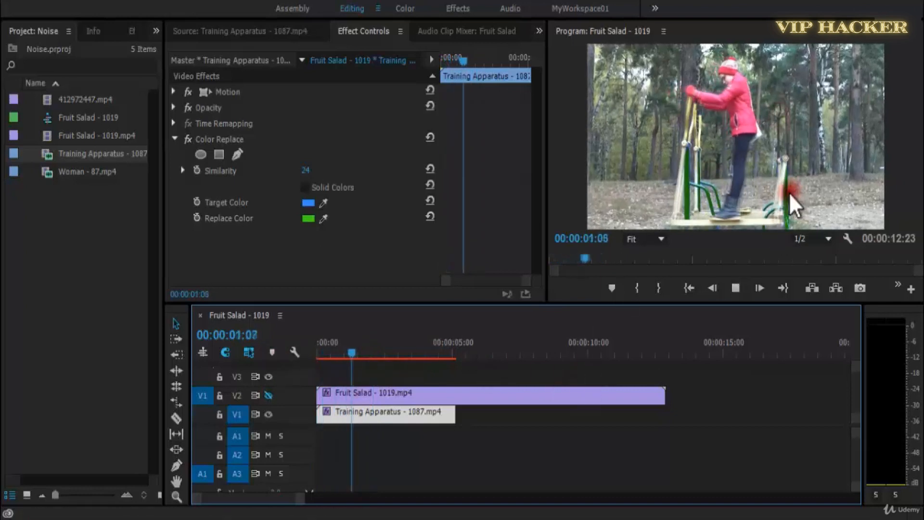
key(space)
key(space)
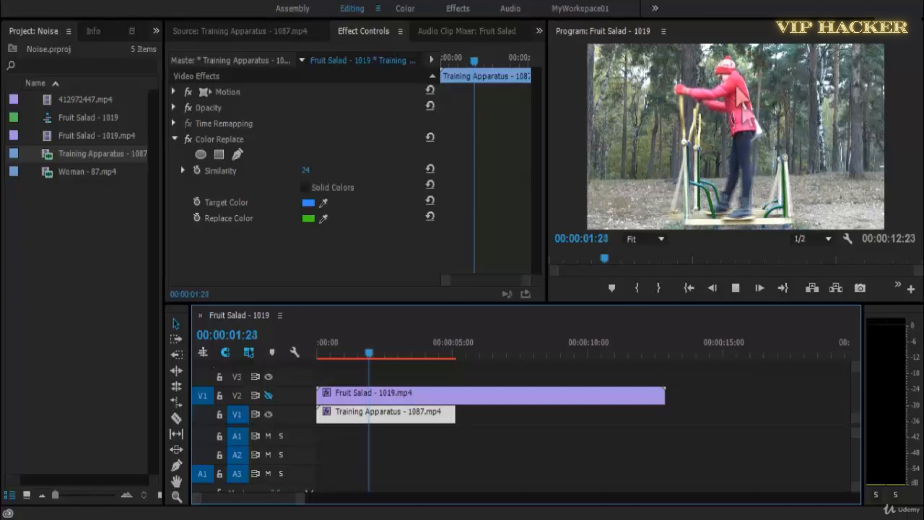
key(space)
drag(351, 347, 313, 341)
key(space)
key(space)
key(space)
key(Home)
key(space)
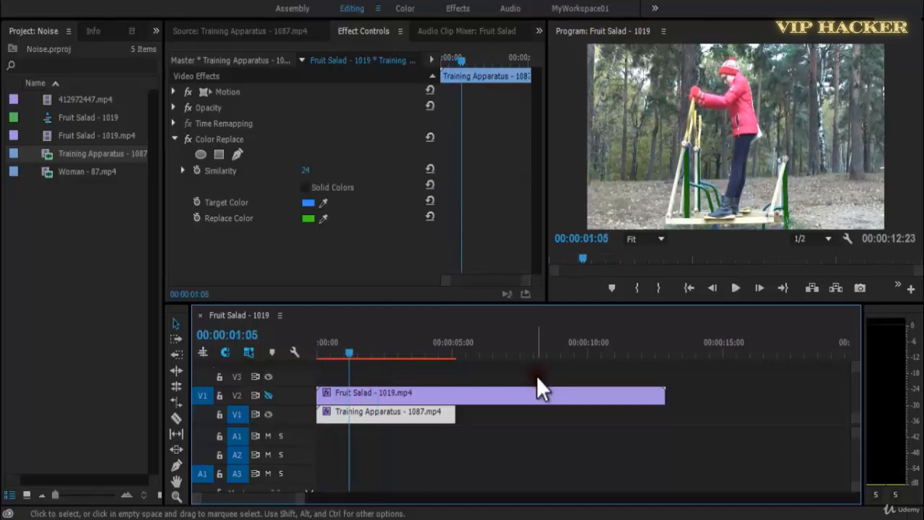
key(space)
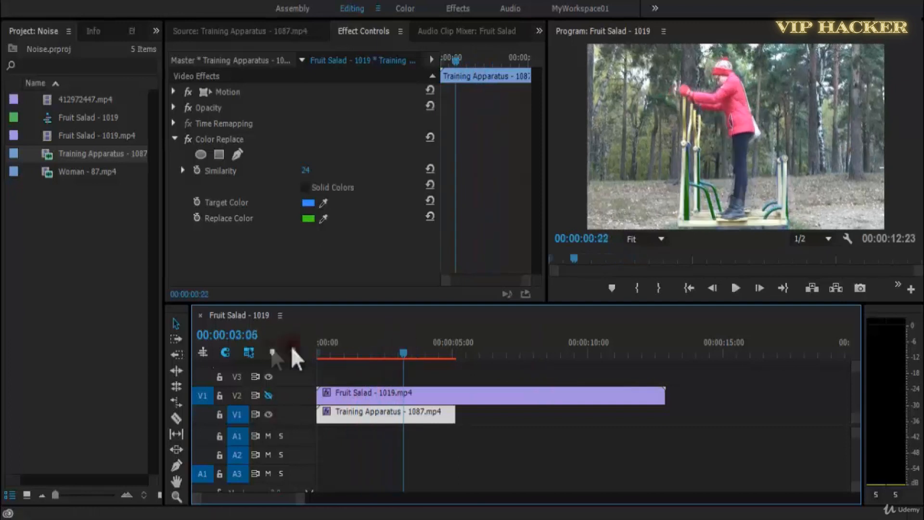
key(Home)
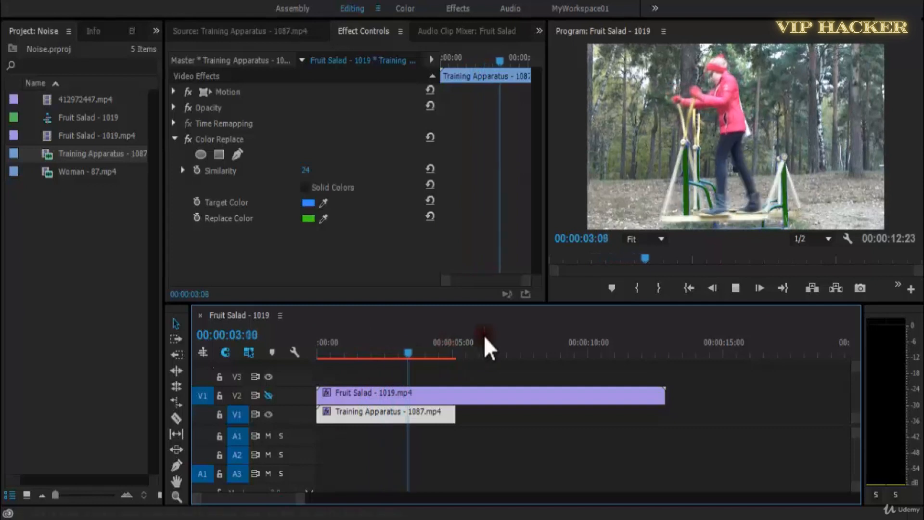
Replay the Training Apparatus clip from the start of the sequence to review the green bars.
key(space)
key(Home)
key(space)
Raise Color Replace's Similarity to 39, play the clip to check it, and save the project.
key(space)
drag(308, 172, 346, 180)
key(space)
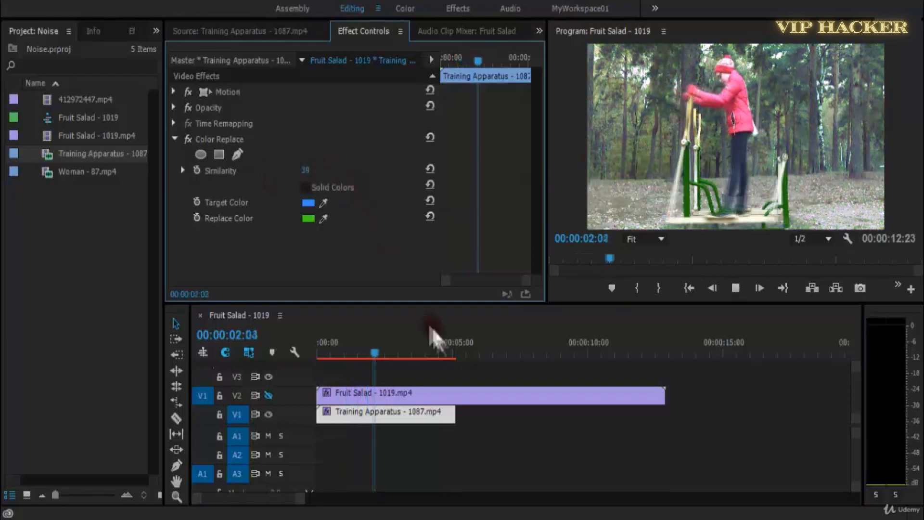
key(space)
key(ctrl+s)
Apply the Gamma Correction effect from the Image Control group to the Training Apparatus clip.
click(131, 31)
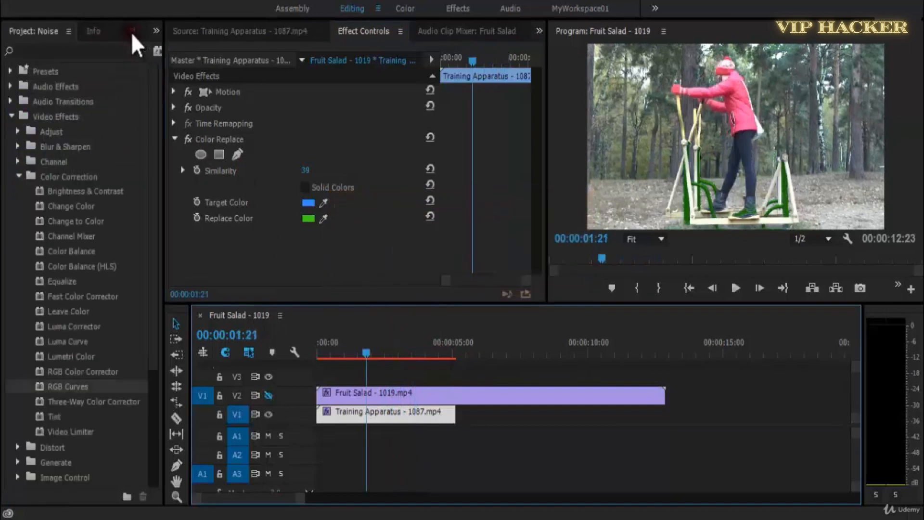
click(18, 176)
click(19, 221)
click(87, 294)
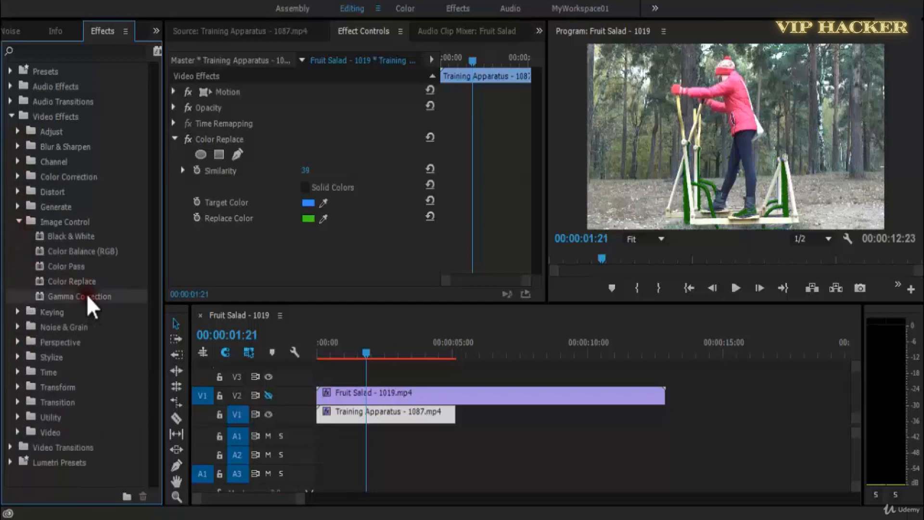
drag(91, 295, 349, 417)
Disable the Color Replace effect on the Training Apparatus clip and collapse its settings.
click(221, 138)
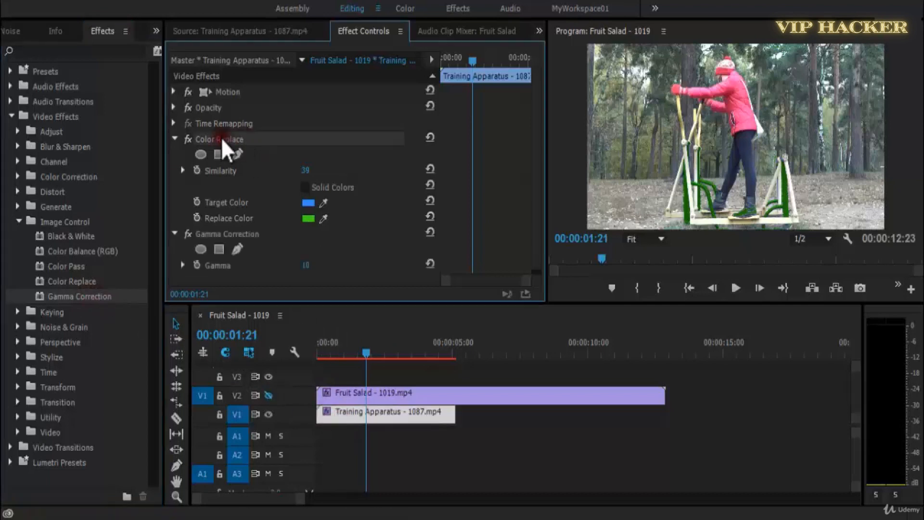
click(188, 140)
click(174, 139)
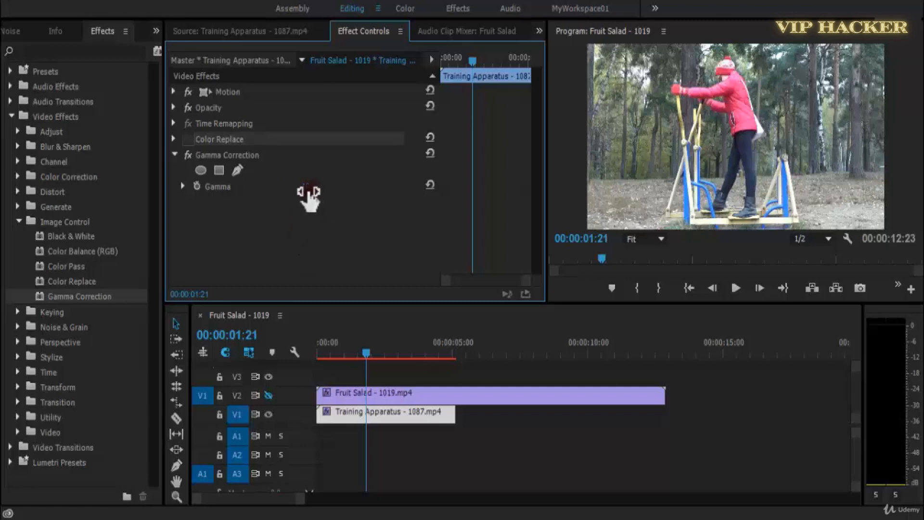
Raise Gamma Correction's Gamma to 14 and then 19, and play the clip.
mouse_move(313, 192)
mouse_down()
mouse_move(304, 189)
mouse_move(313, 192)
mouse_up()
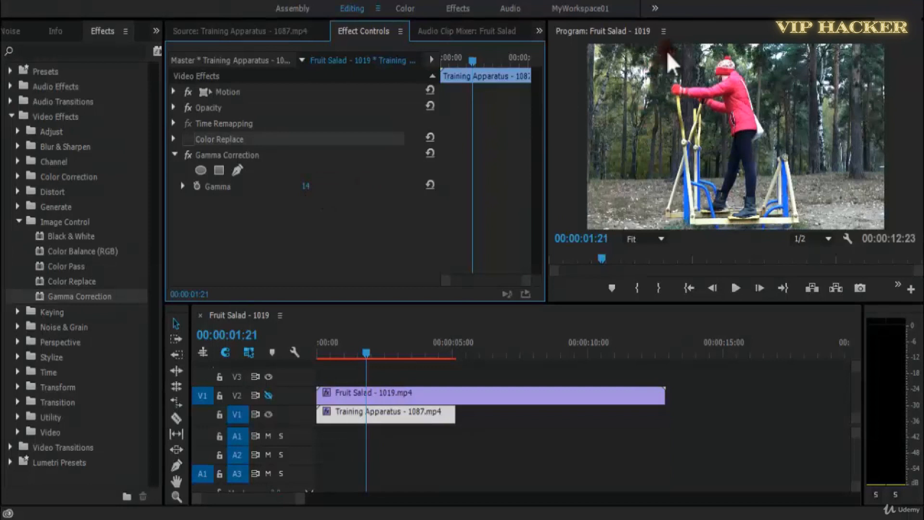
mouse_move(311, 191)
mouse_down()
mouse_move(295, 192)
mouse_move(320, 190)
mouse_move(270, 192)
mouse_move(320, 188)
mouse_up()
key(space)
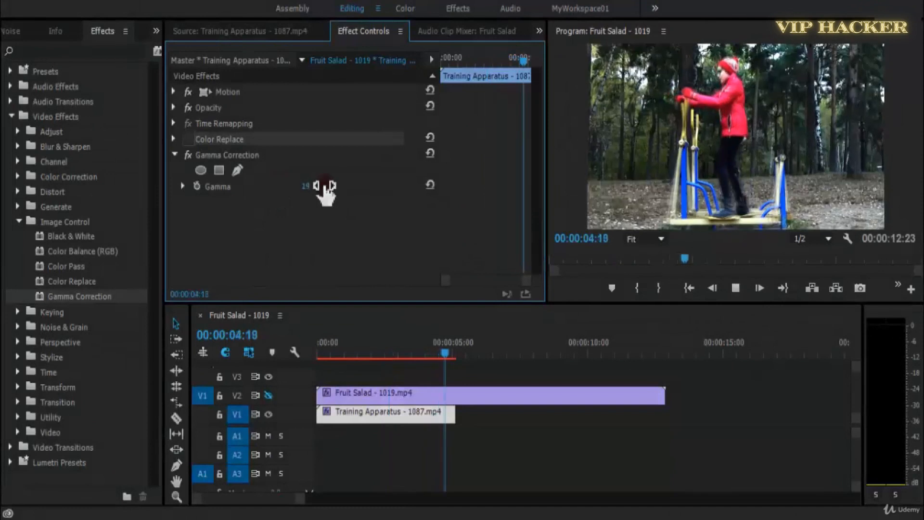
Replay the gamma-corrected clip from the start of the sequence and save the project.
drag(418, 354, 305, 370)
key(space)
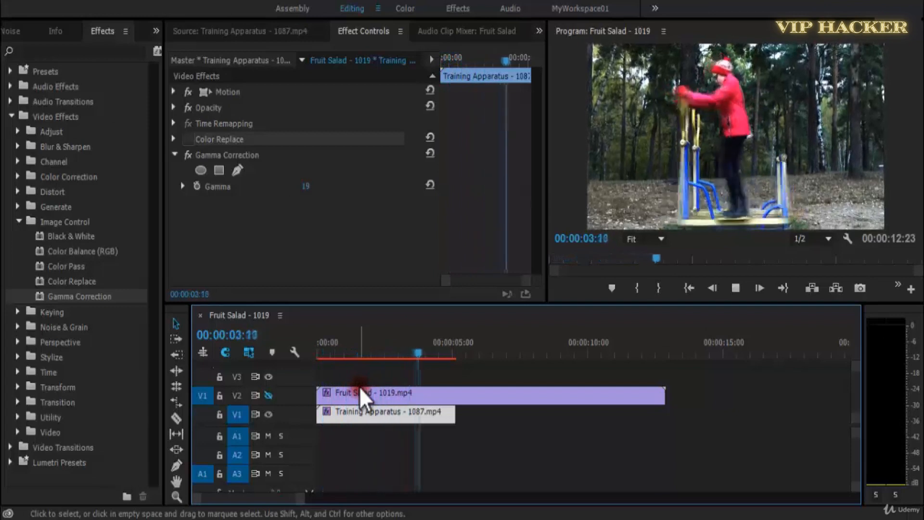
key(space)
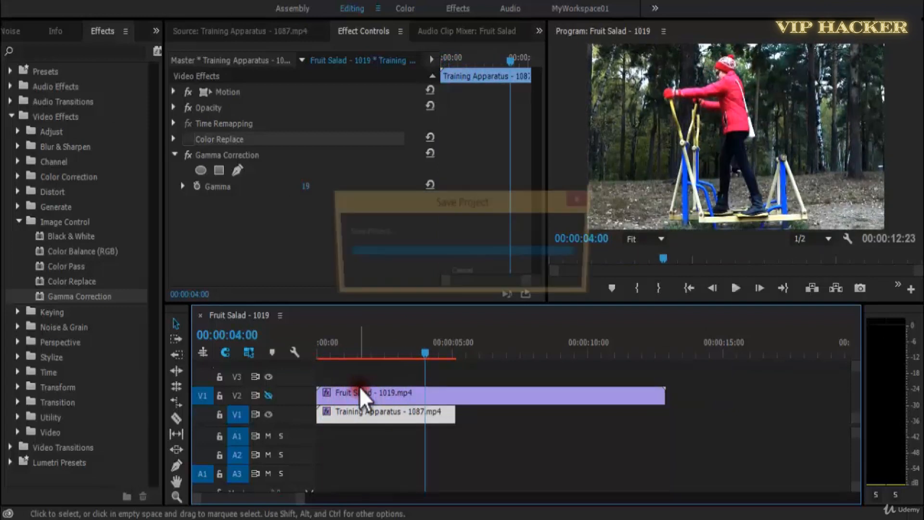
click(539, 432)
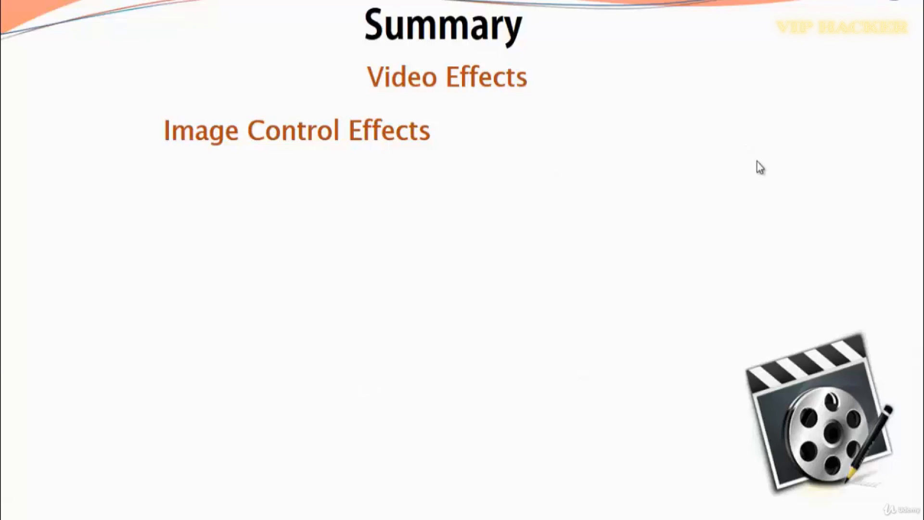
click(725, 110)
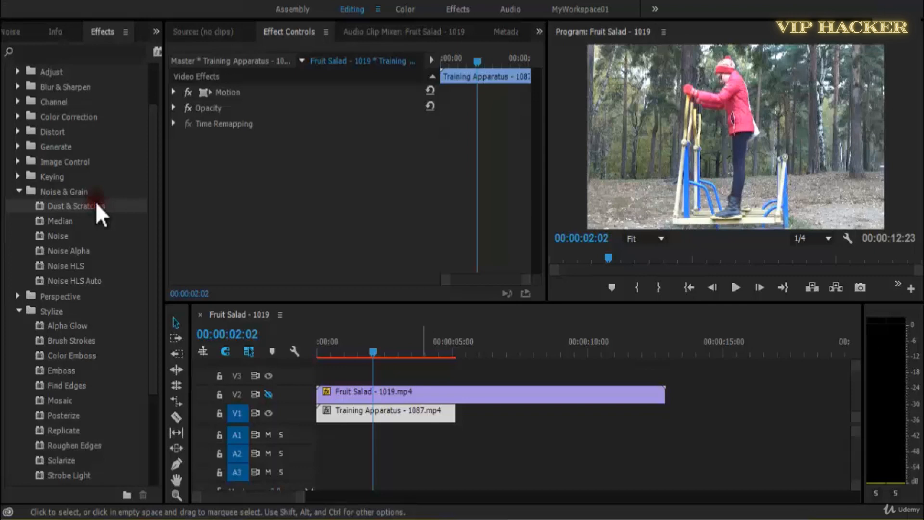
Apply the Dust & Scratches effect to the Training Apparatus clip and set its Radius to 2.
drag(96, 206, 396, 418)
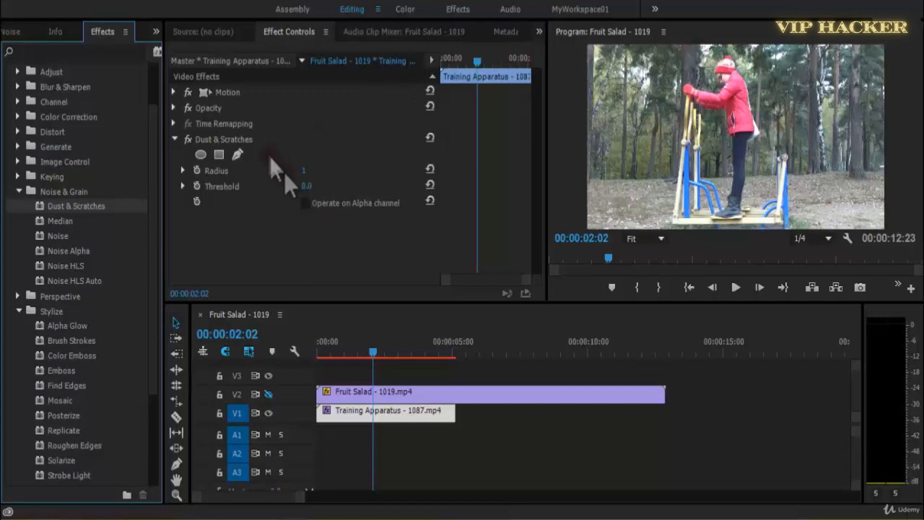
click(312, 181)
drag(324, 179, 265, 179)
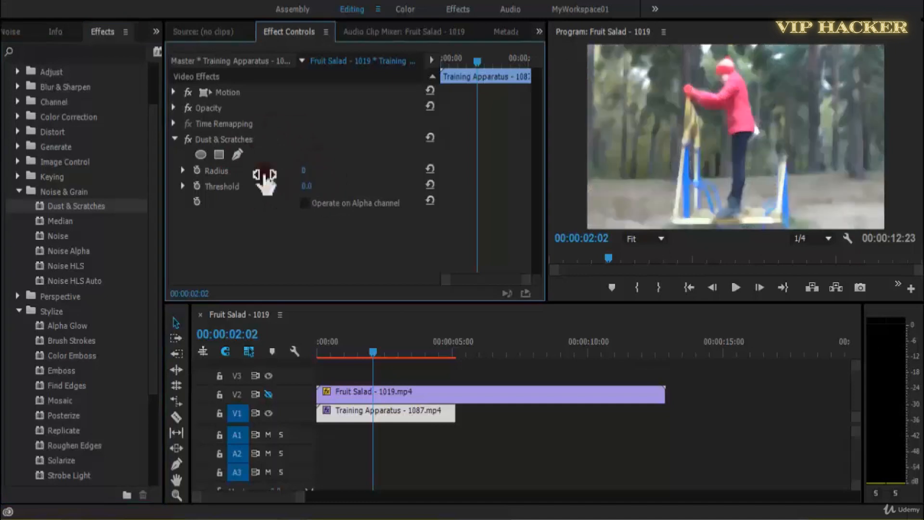
click(304, 171)
text(2)
key(Return)
click(703, 137)
Try Dust & Scratches Radius values of 8 and 7 while playing the clip, and return the playhead to about two seconds.
drag(304, 172, 321, 170)
key(space)
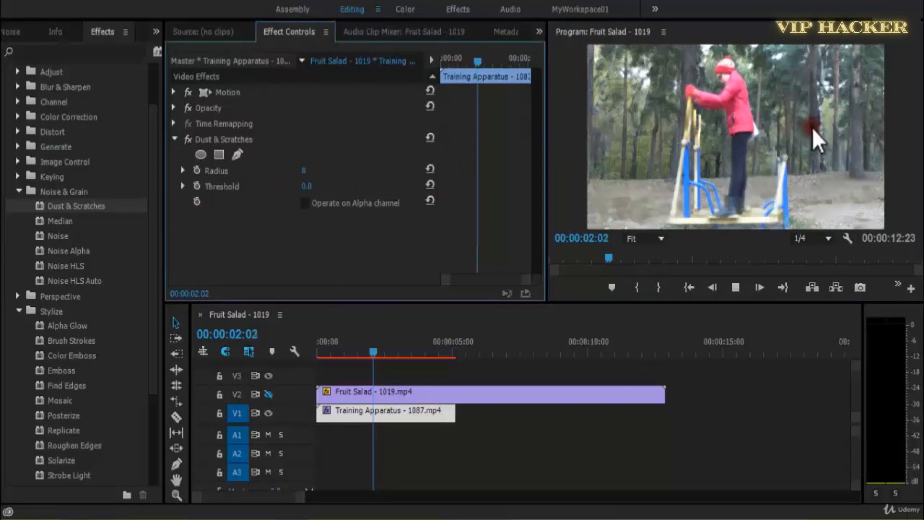
key(space)
mouse_move(308, 177)
mouse_down()
mouse_move(329, 179)
mouse_move(314, 174)
mouse_up()
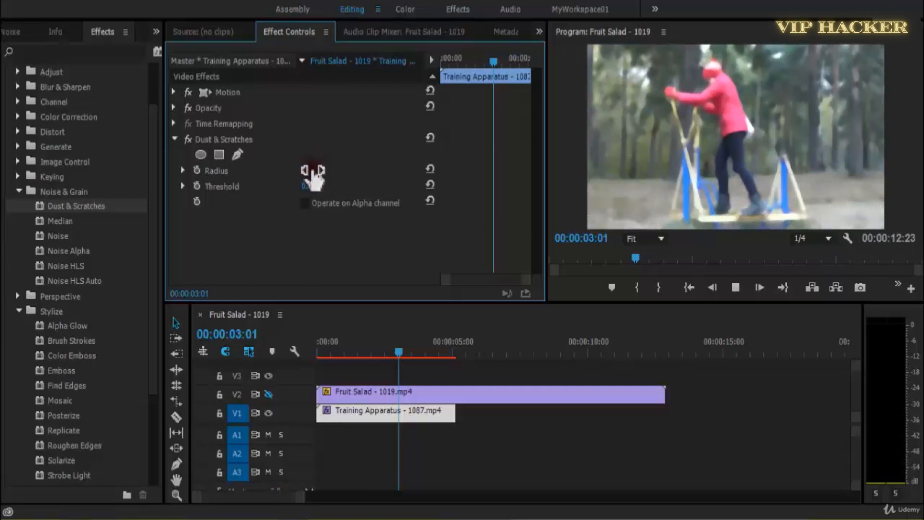
key(space)
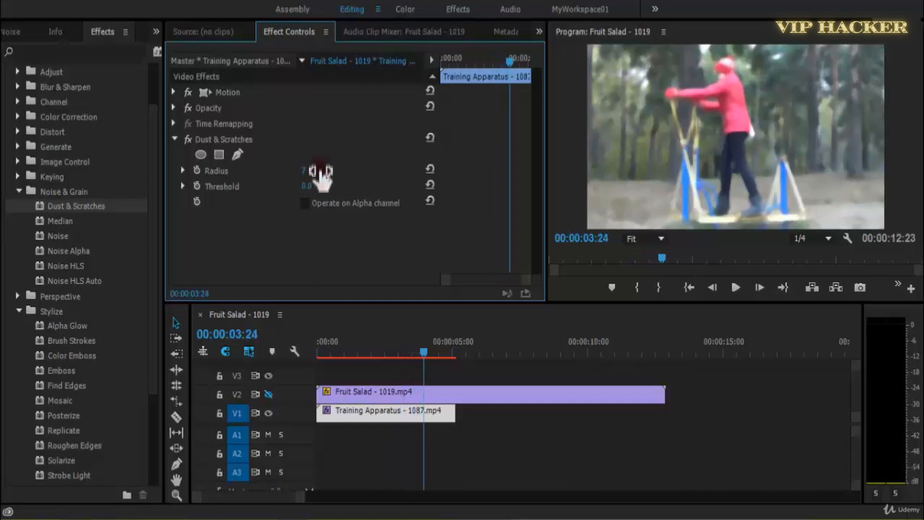
key(space)
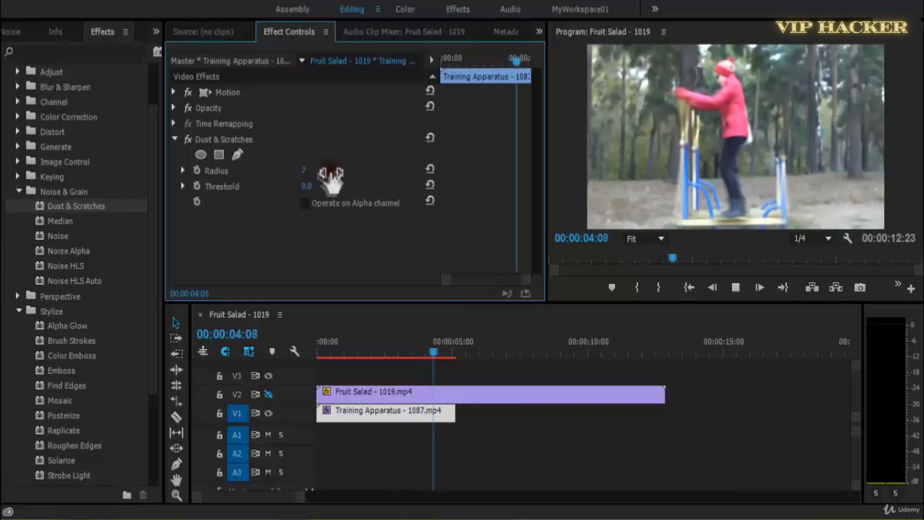
key(space)
click(371, 349)
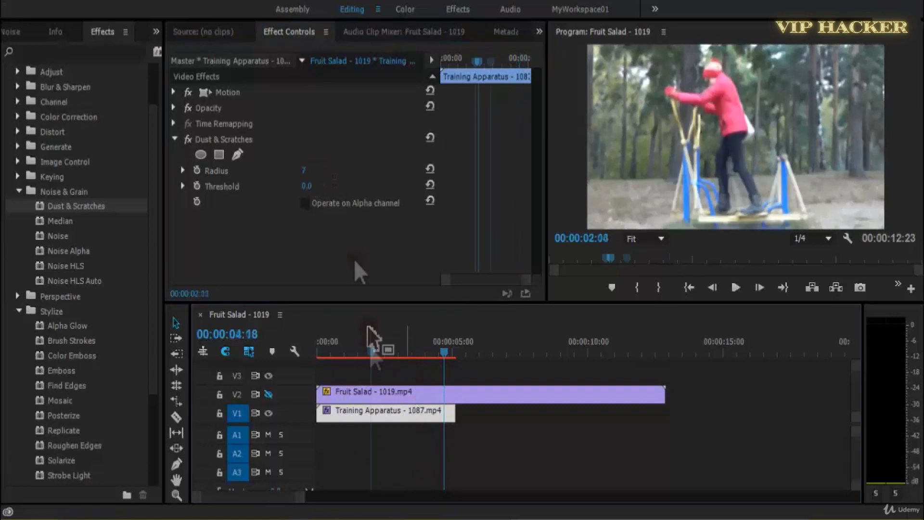
Raise the Dust & Scratches Threshold to 0.3 and then to 0.5.
drag(318, 185, 347, 187)
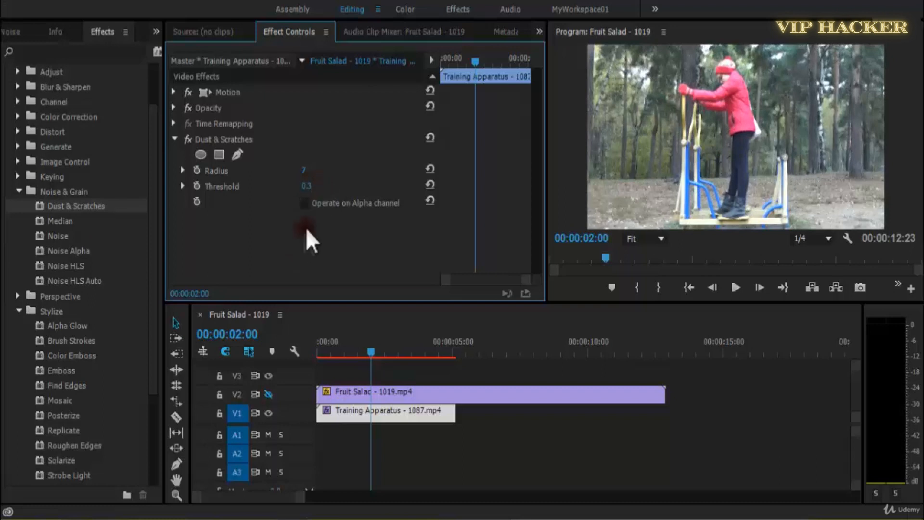
click(307, 186)
click(741, 253)
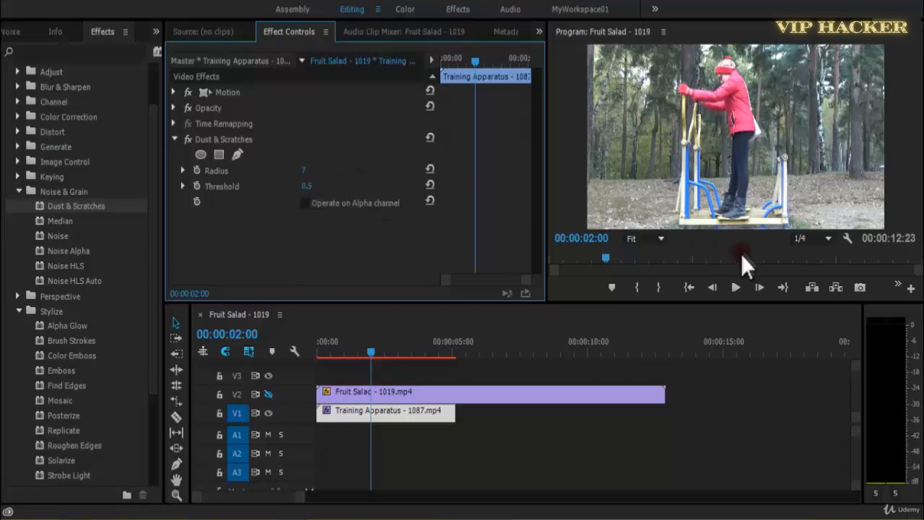
Set the Dust & Scratches Radius to 15 and play the clip from the start of the sequence.
click(309, 172)
text(153)
key(Return)
click(310, 172)
drag(374, 343, 317, 349)
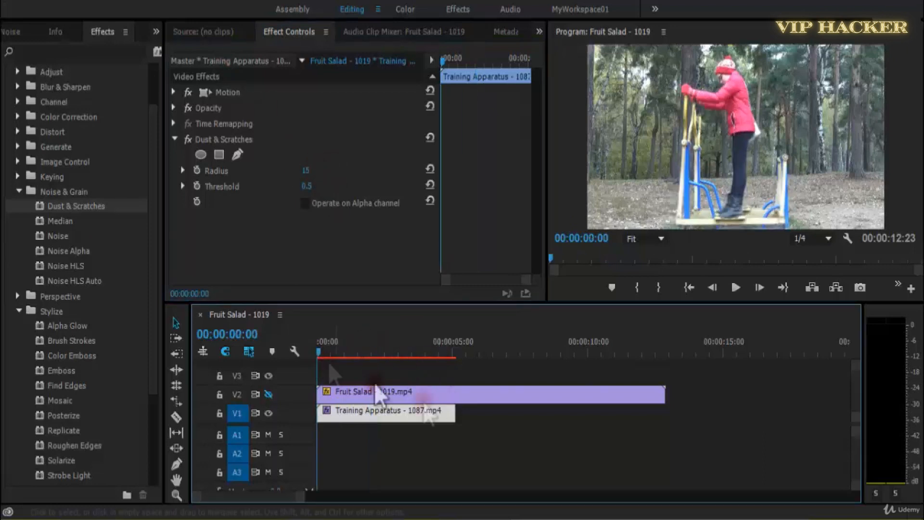
click(571, 443)
key(space)
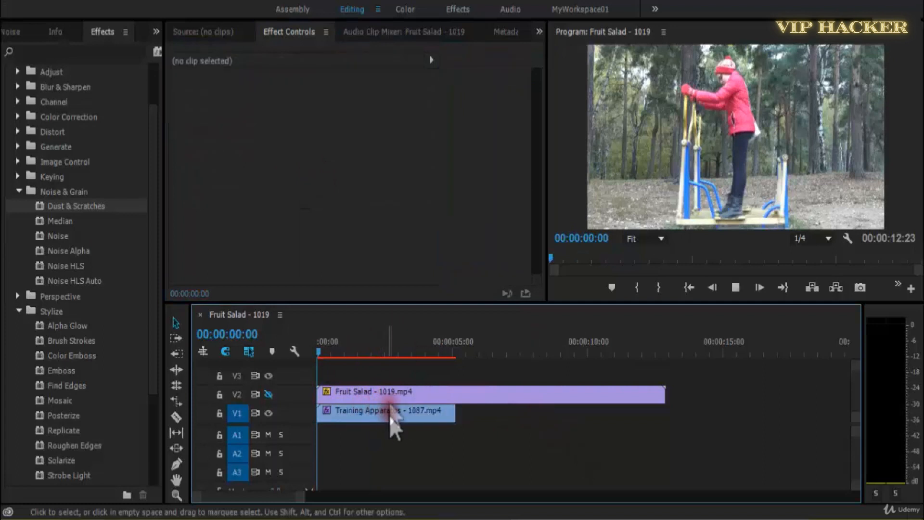
Reselect the Training Apparatus clip, set its Dust & Scratches Radius to 35, and play it in an enlarged preview.
click(388, 414)
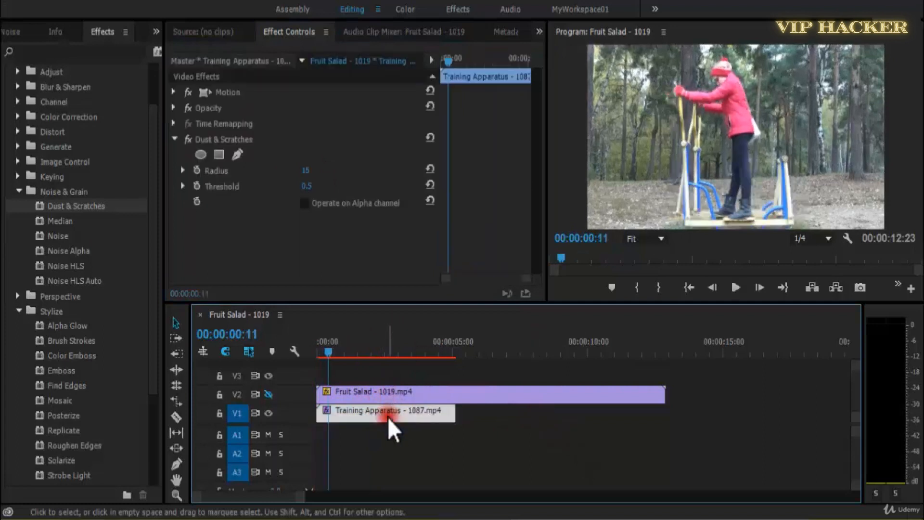
click(316, 171)
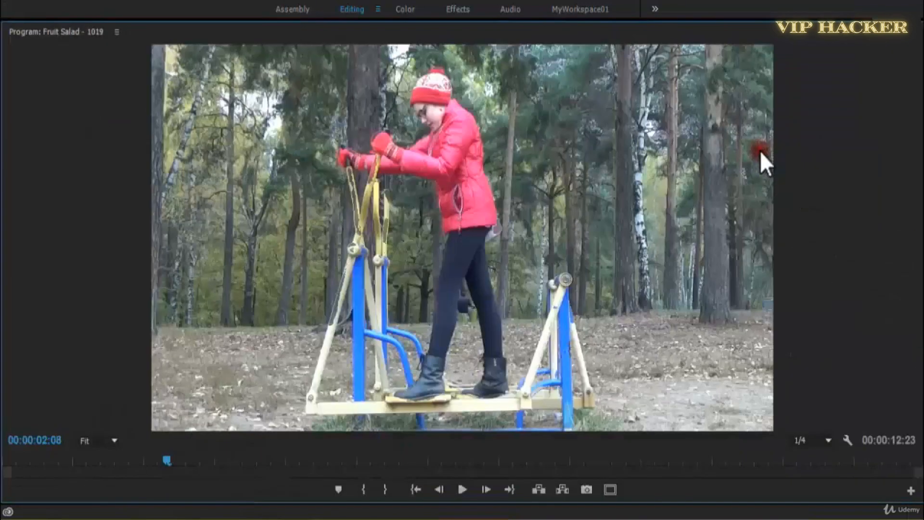
key(space)
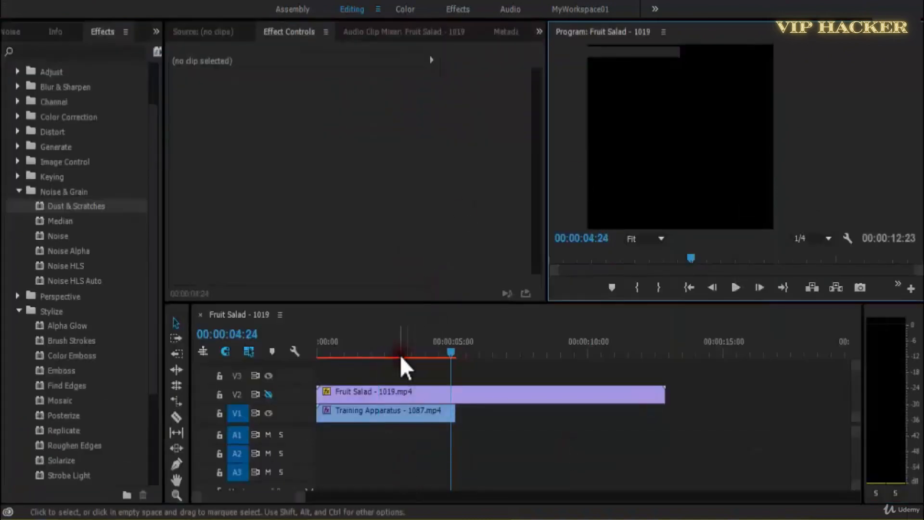
click(424, 435)
click(422, 412)
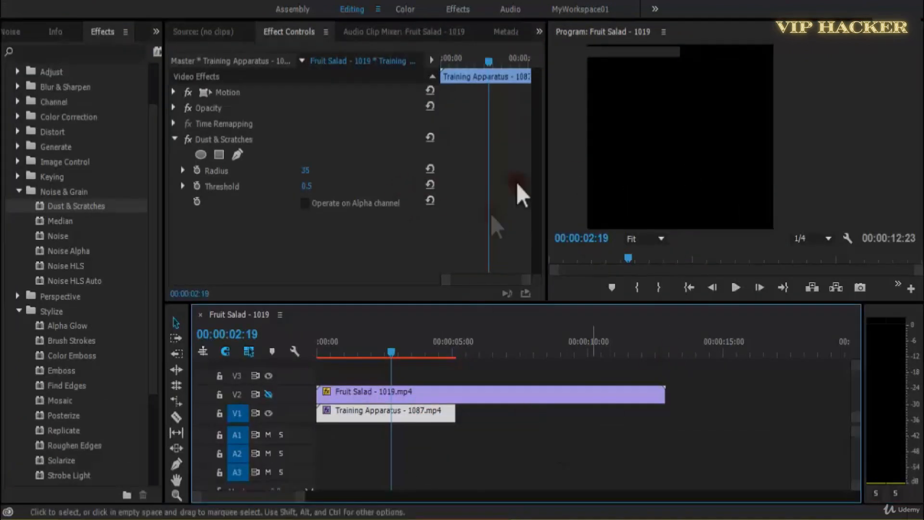
Move the playhead back to 00:00:02:04 and save the project.
drag(625, 261, 609, 259)
click(735, 211)
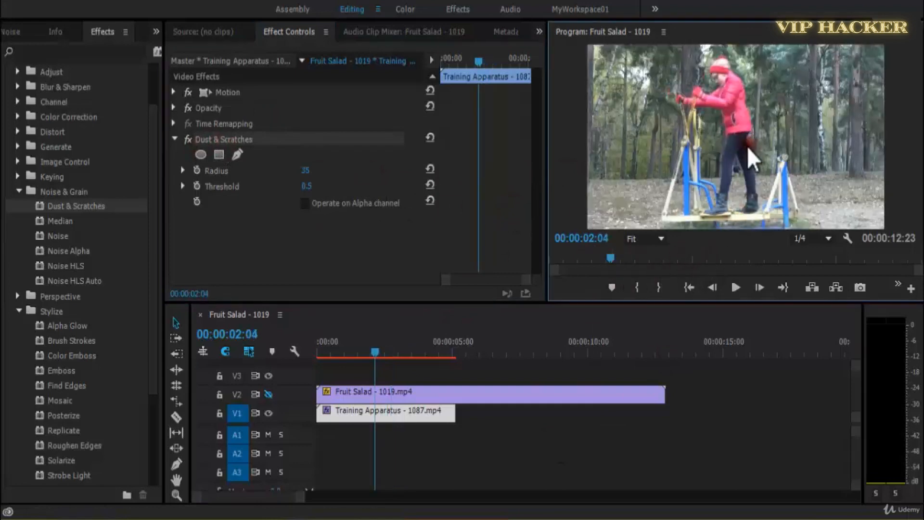
key(ctrl+s)
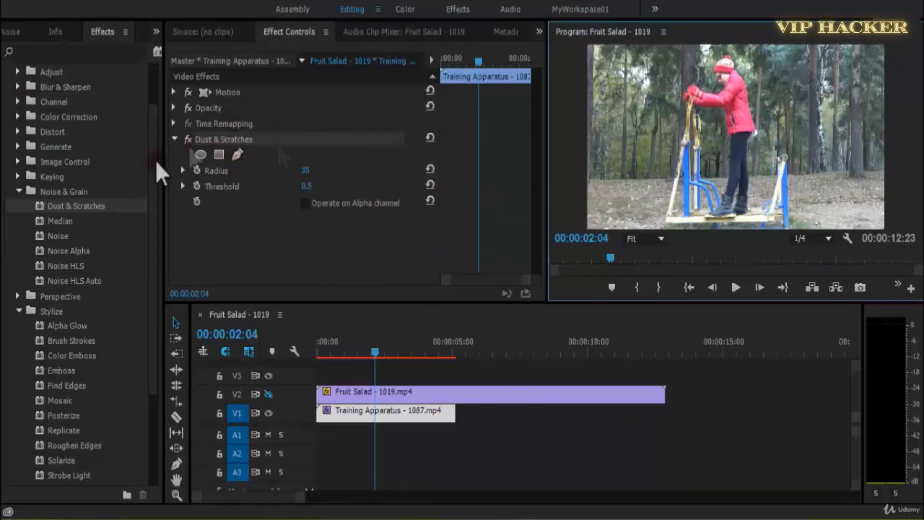
Apply the Median effect from the Noise & Grain group to the Fruit Salad clip and bring its settings into view.
click(352, 355)
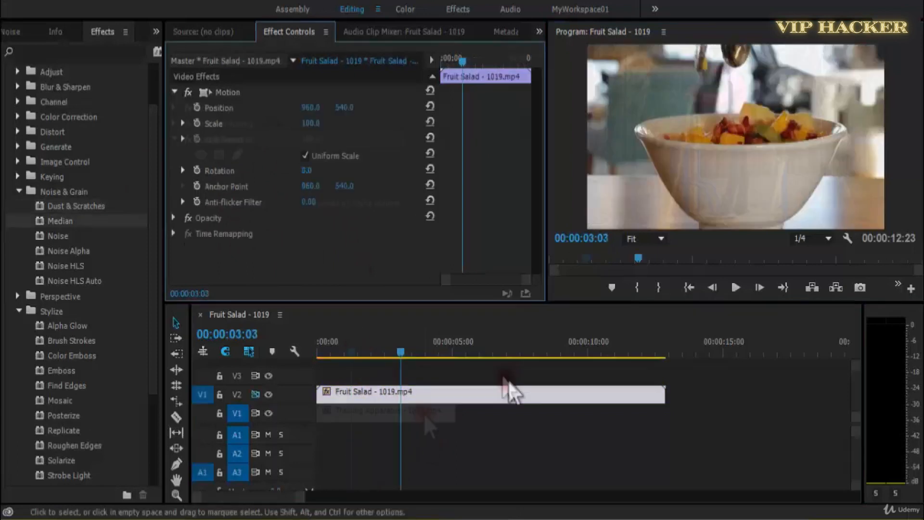
click(54, 221)
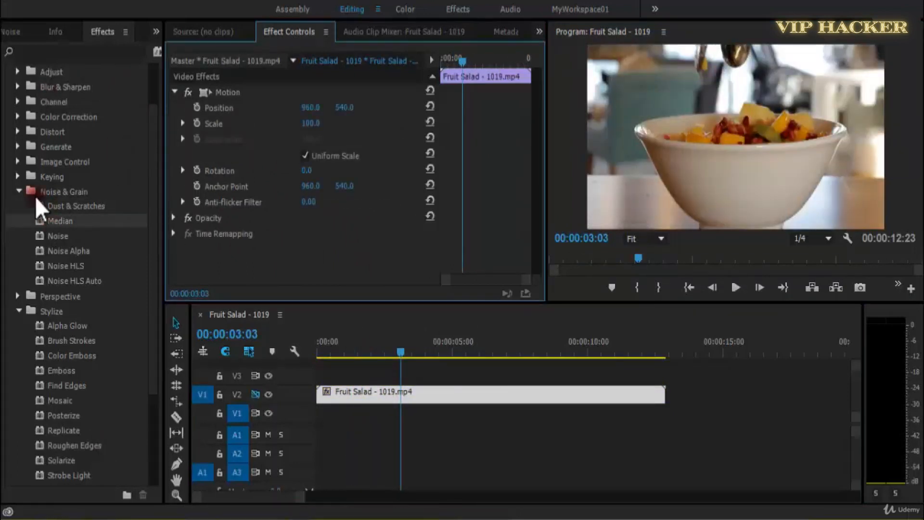
drag(41, 221, 380, 417)
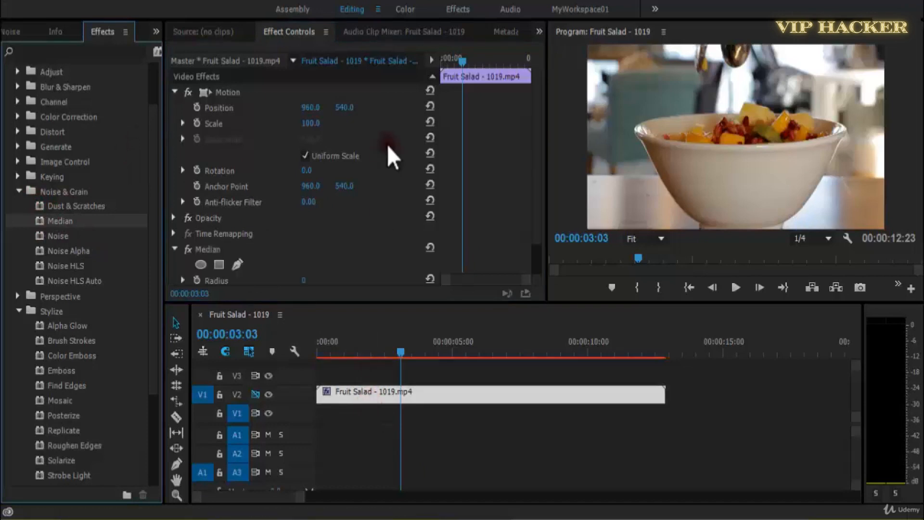
scroll(543, 221, down, 2)
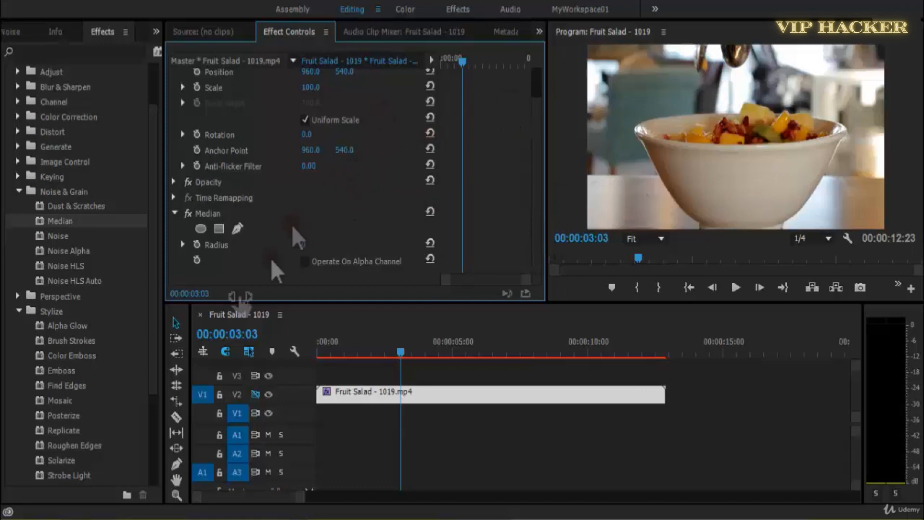
Set the Median Radius to 25, play the Fruit Salad clip from its start, and raise the Radius to 28.
drag(345, 354, 299, 303)
drag(302, 246, 351, 248)
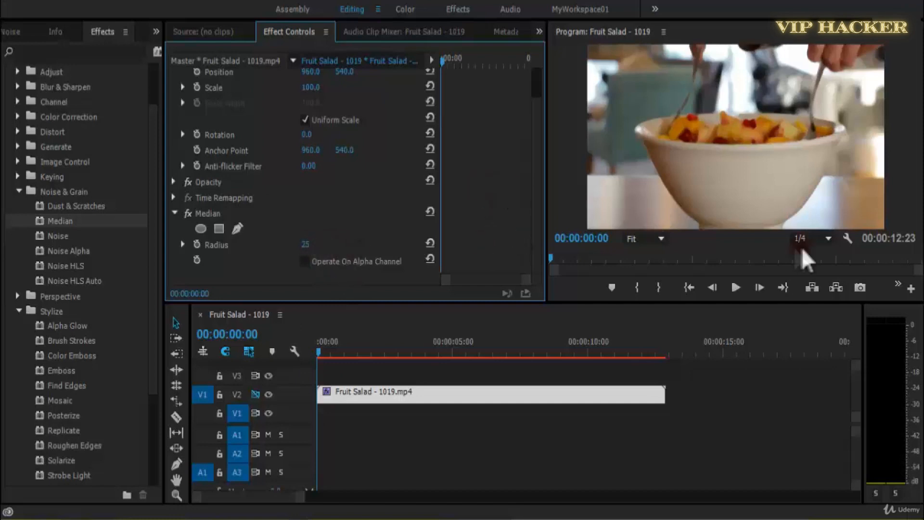
click(738, 201)
key(space)
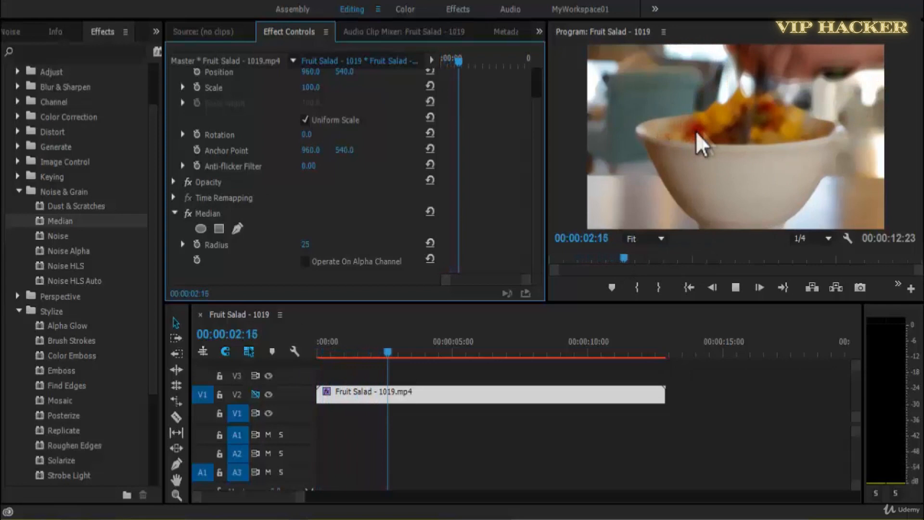
key(space)
drag(306, 245, 331, 247)
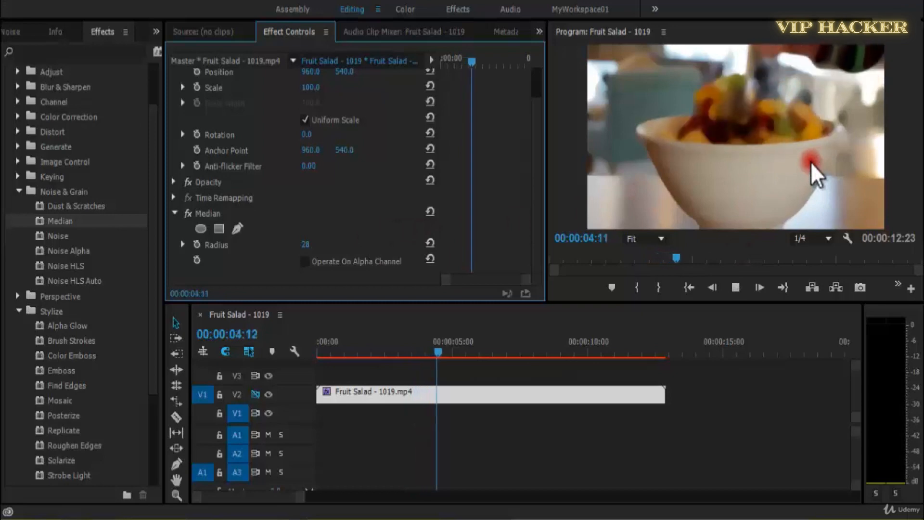
Keyframe the Median Radius from 28 near the start of the Fruit Salad clip to 0 at 00:00:03:18, and play the clip from its start.
drag(391, 349, 337, 351)
click(193, 244)
key(space)
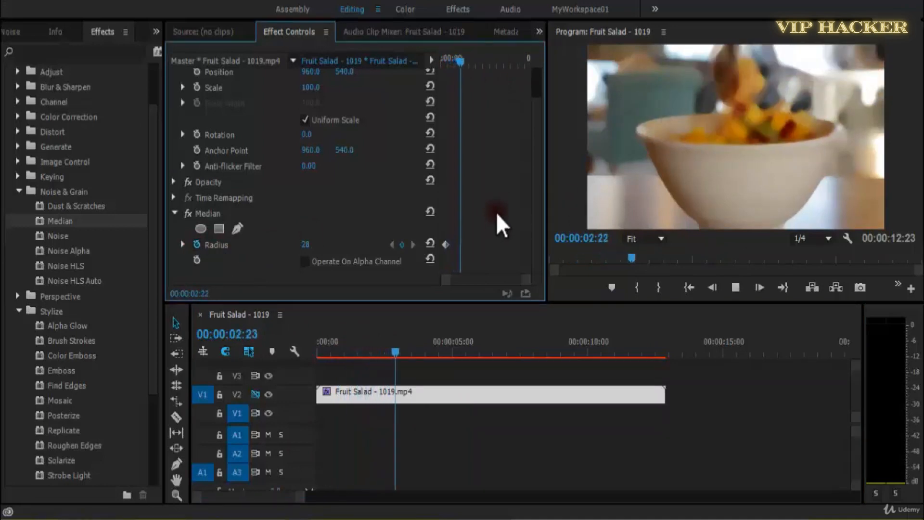
key(space)
click(402, 244)
drag(308, 245, 292, 245)
drag(466, 61, 403, 58)
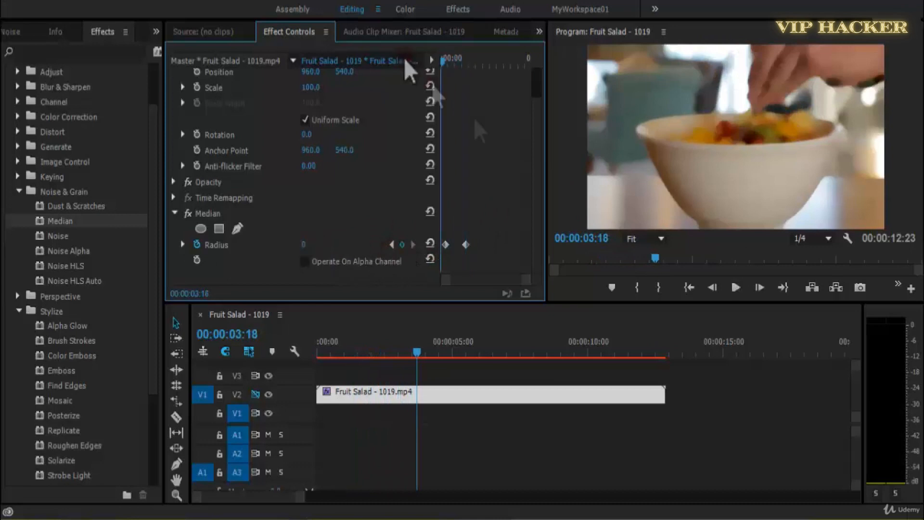
key(Home)
key(space)
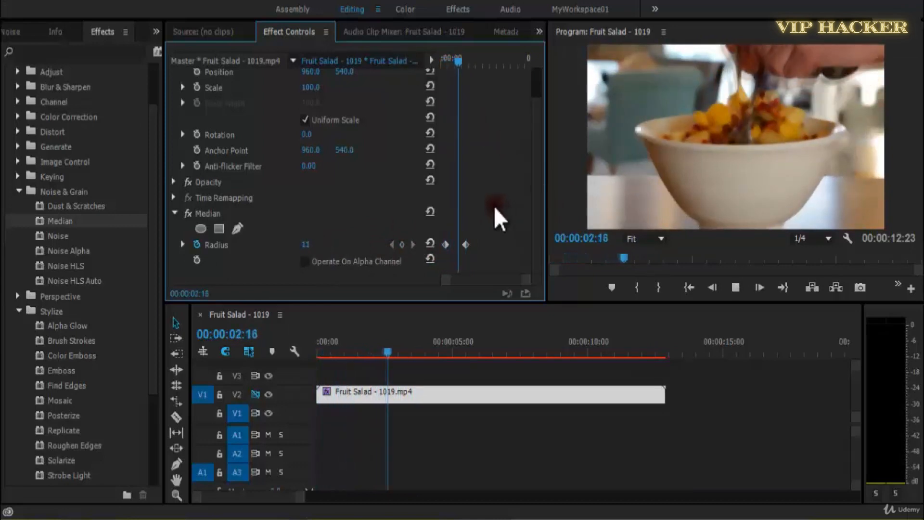
Apply Ease In to the second Radius keyframe, move that keyframe later in the clip, and play from the start.
click(465, 247)
right_click(464, 246)
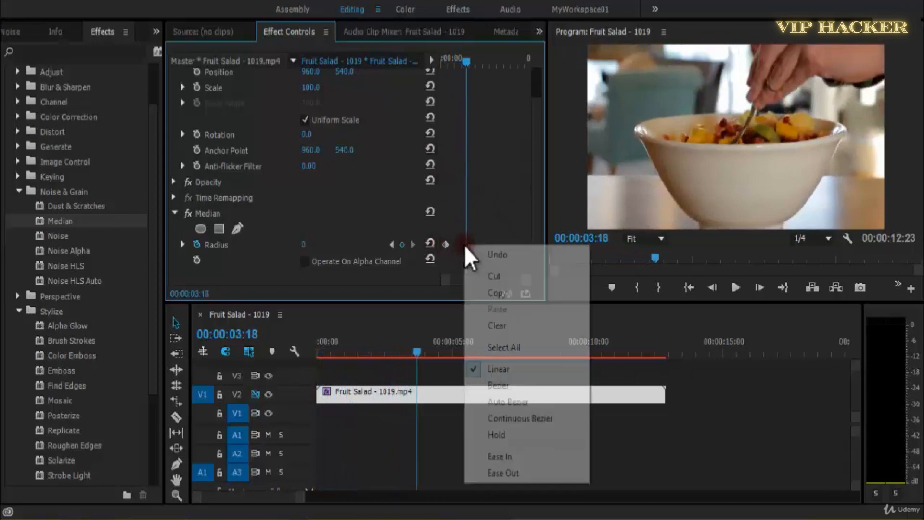
click(519, 442)
click(518, 456)
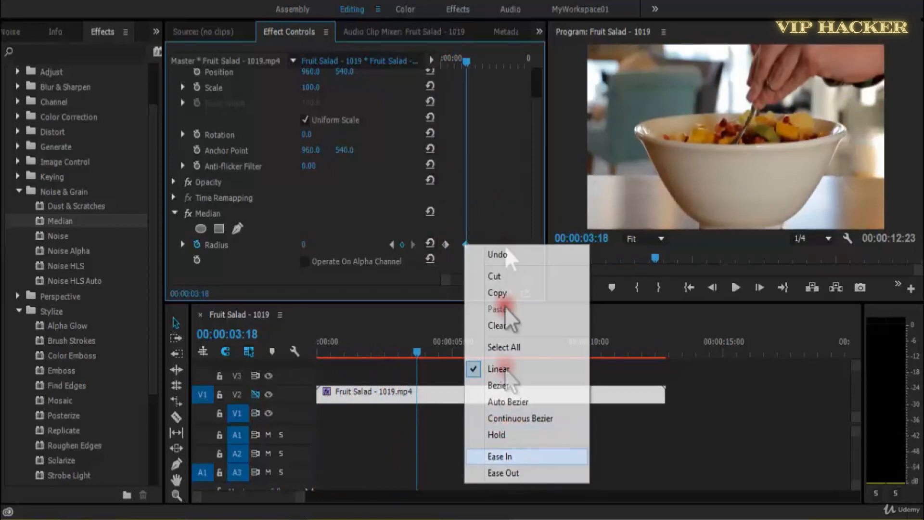
drag(461, 61, 440, 60)
drag(469, 248, 490, 248)
click(517, 204)
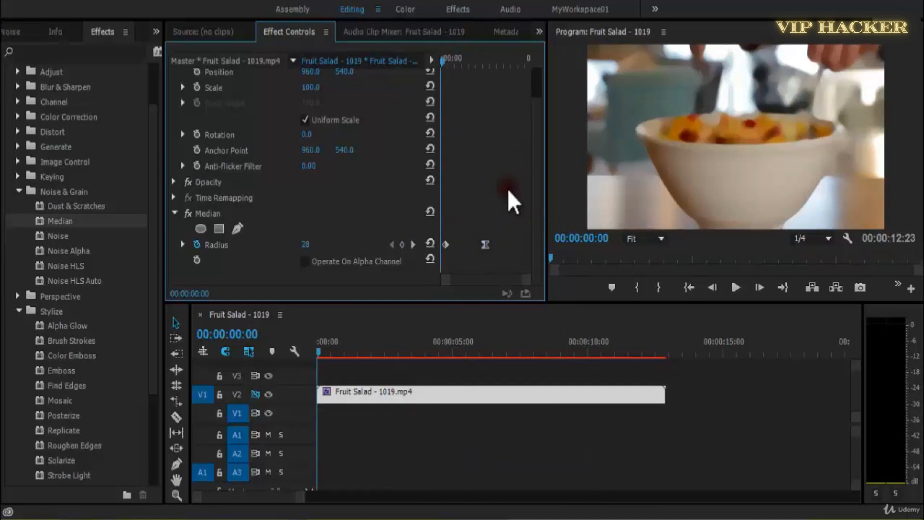
key(space)
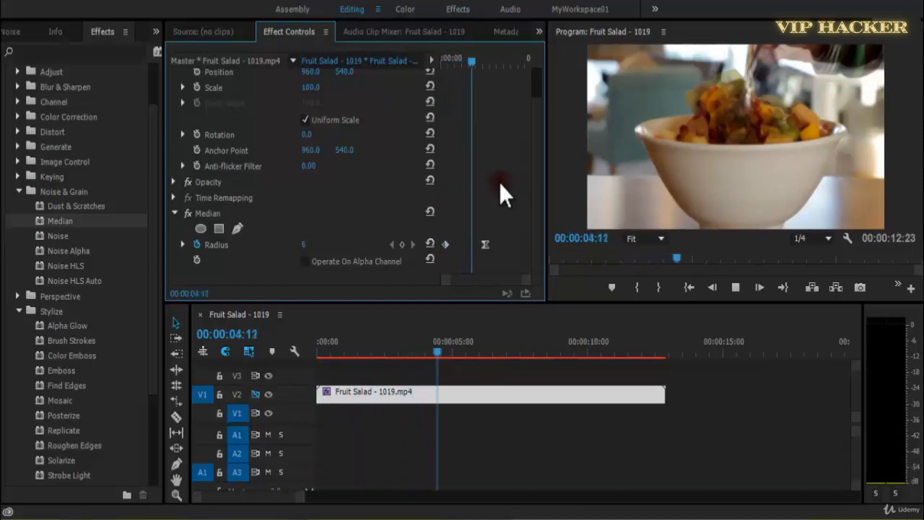
Remove the Median effect from the Fruit Salad clip and apply the Noise effect from the Noise & Grain group in its place.
key(space)
click(235, 216)
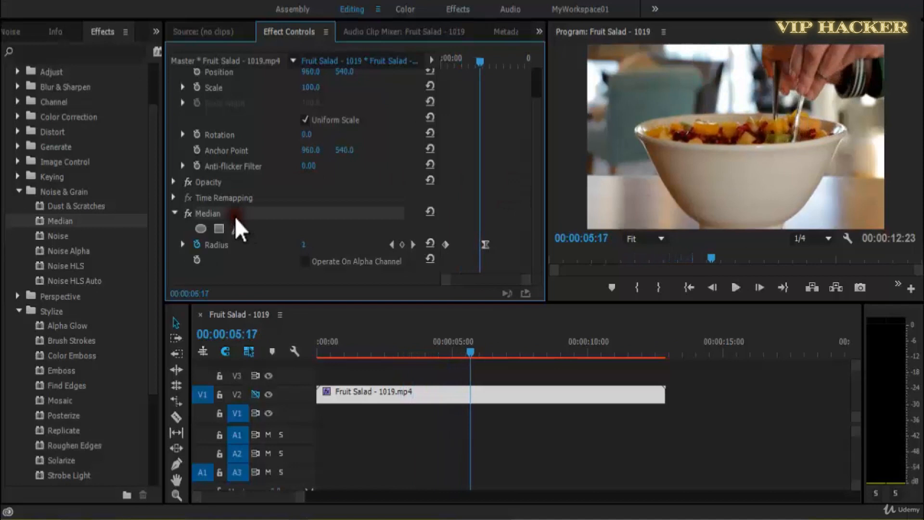
key(Delete)
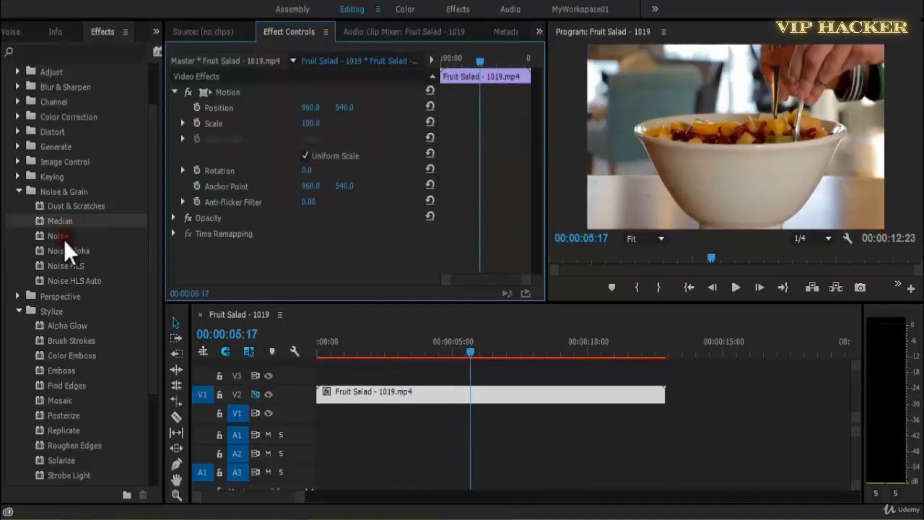
drag(63, 238, 243, 254)
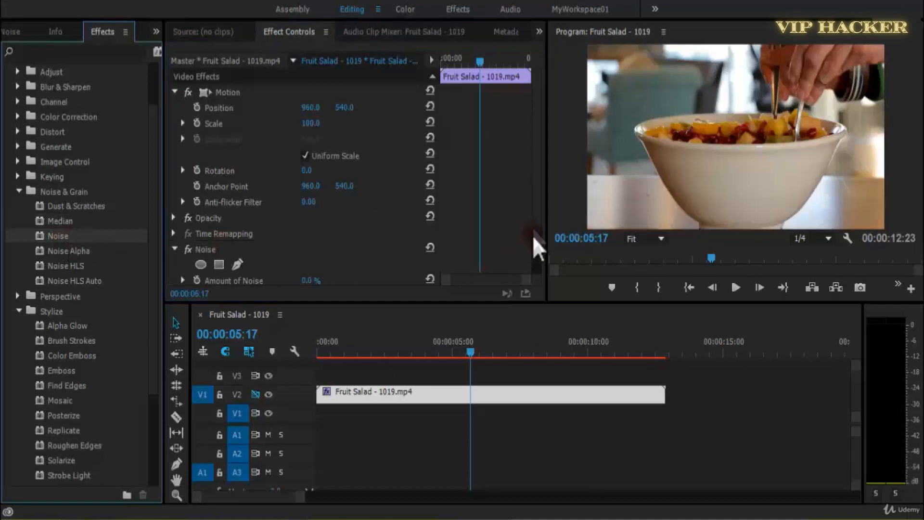
scroll(538, 265, down, 3)
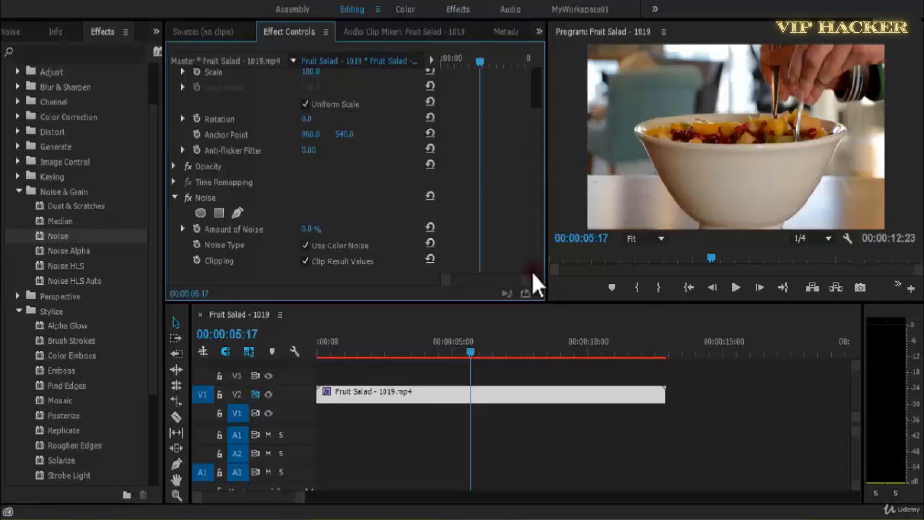
Set the Amount of Noise to 35% with the playhead at the clip's start, and play the clip.
click(318, 347)
mouse_move(311, 230)
mouse_down()
mouse_move(331, 232)
mouse_move(319, 232)
mouse_up()
click(794, 180)
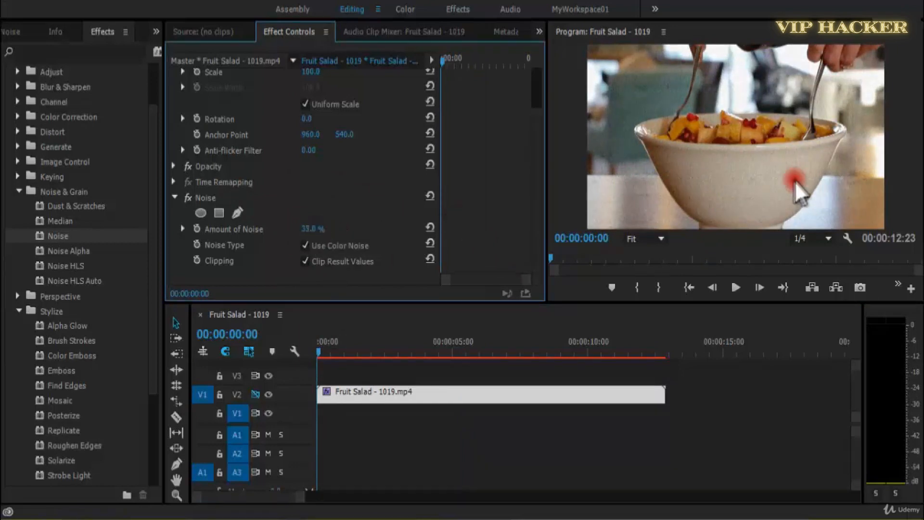
key(space)
click(691, 212)
key(space)
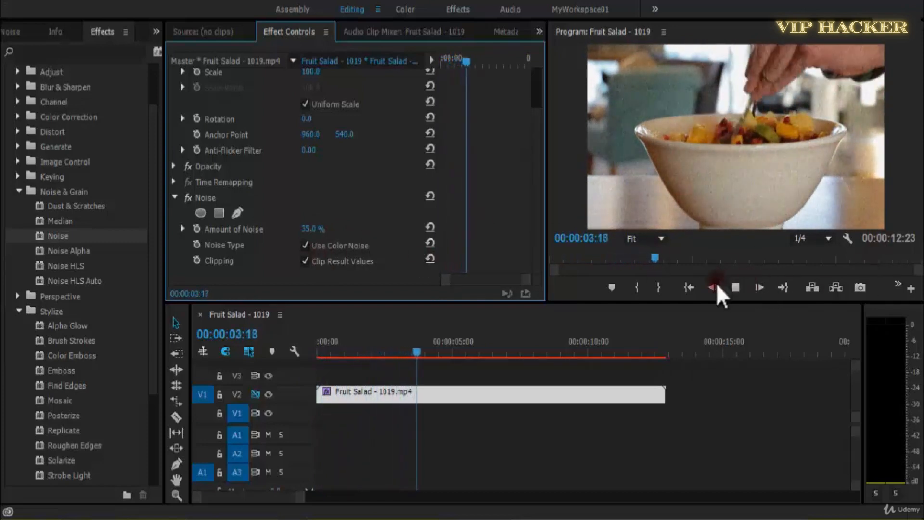
click(735, 287)
Set the Amount of Noise to 100% and play the Fruit Salad clip from its start.
drag(310, 231, 376, 232)
key(space)
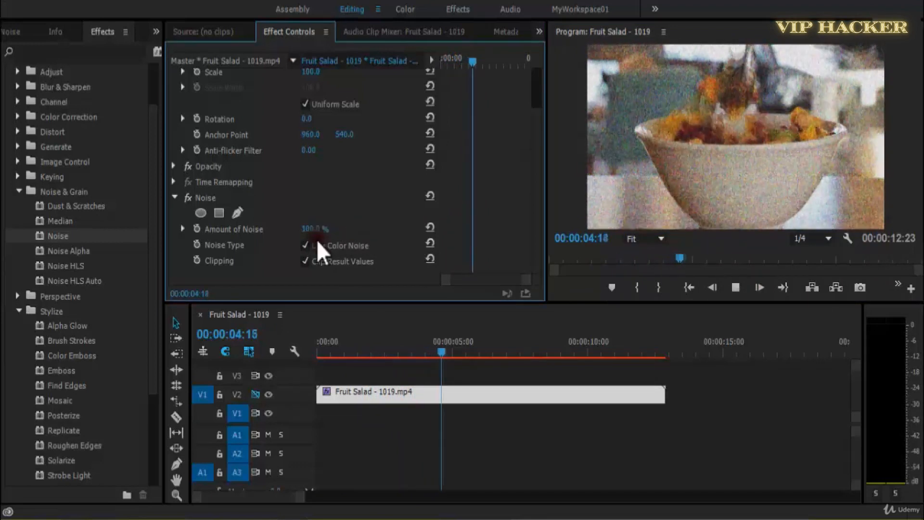
click(392, 378)
key(Home)
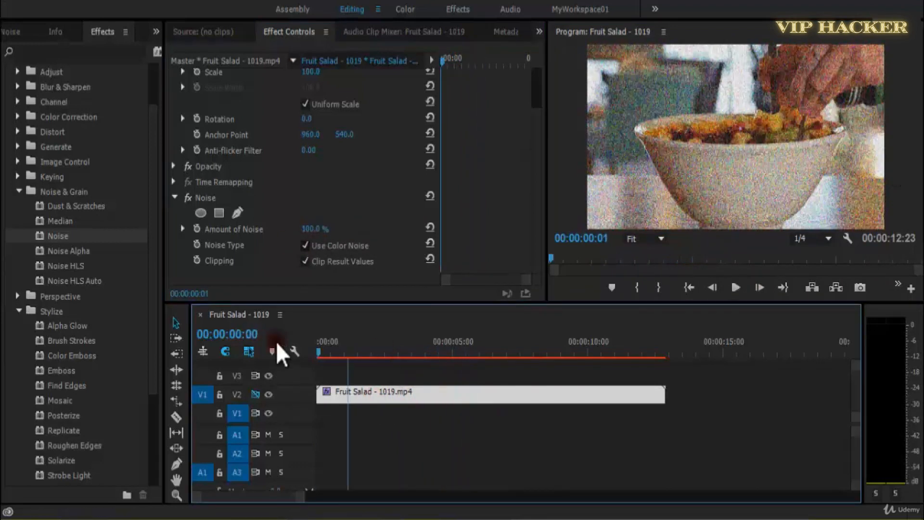
key(space)
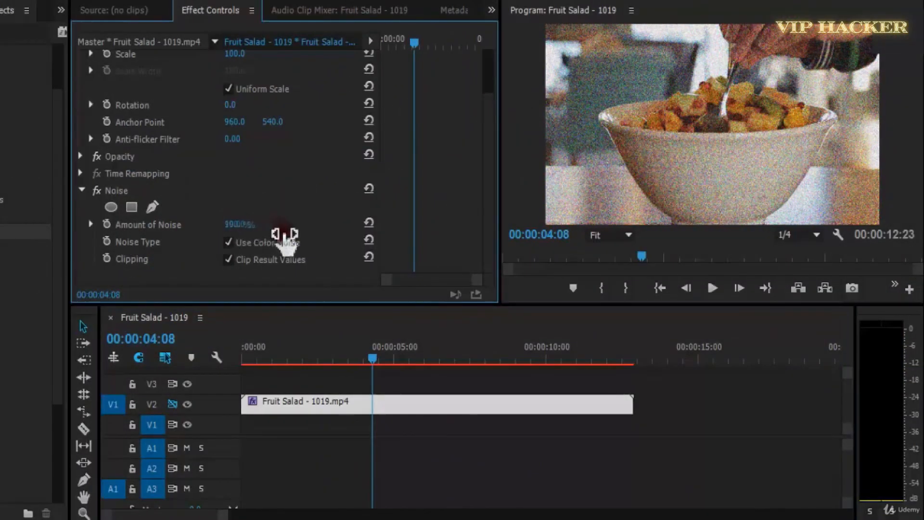
Lower the Amount of Noise to 52%, preview the clip, and raise the amount back to 100%.
drag(239, 224, 201, 221)
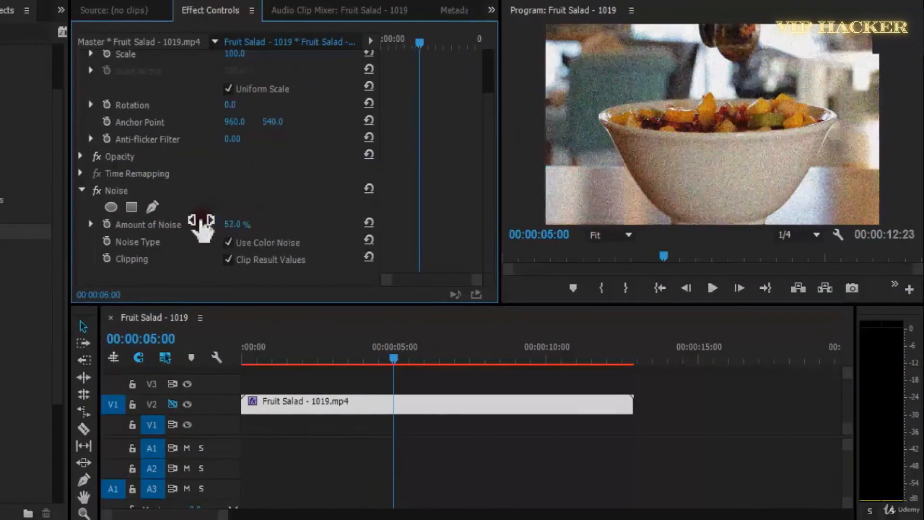
key(space)
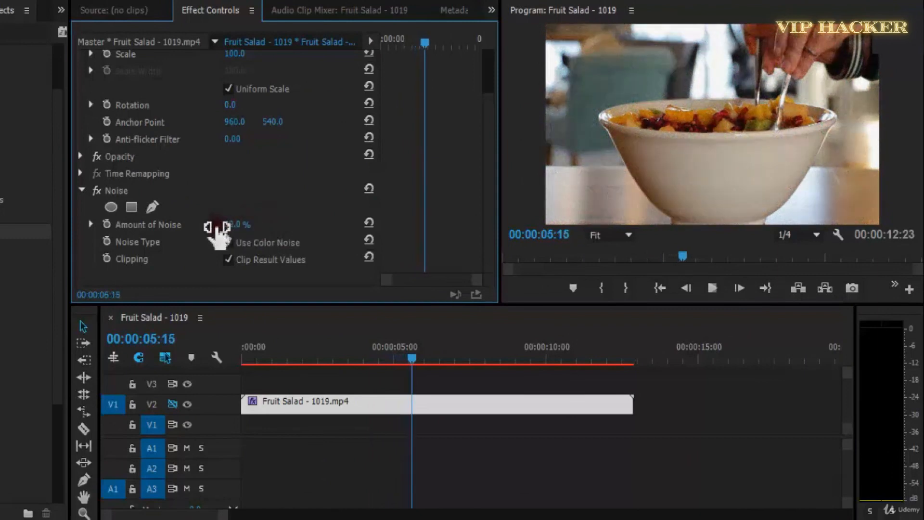
drag(217, 231, 450, 233)
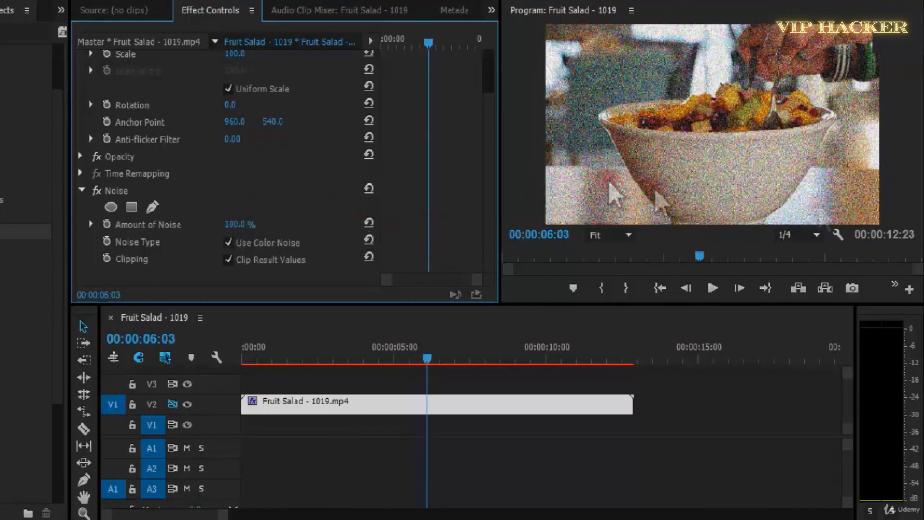
Turn off Use Color Noise for the Noise effect and play the clip from its start.
click(264, 245)
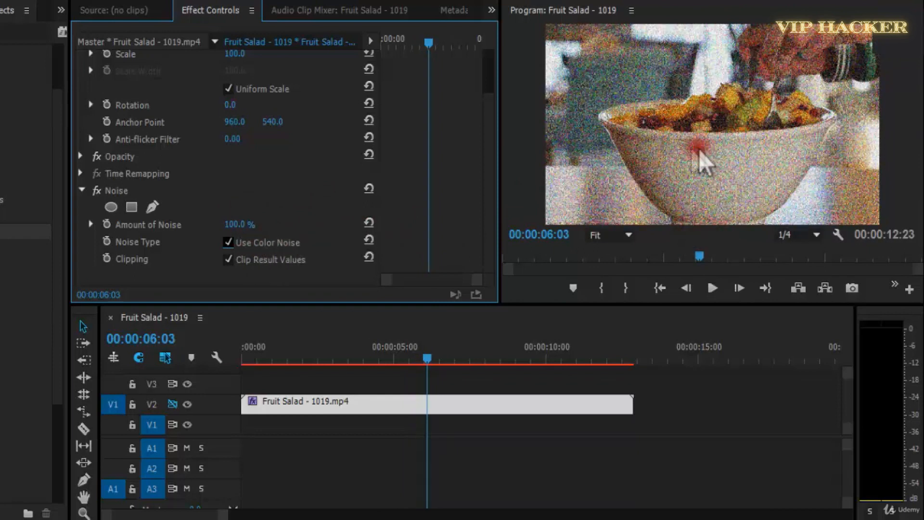
key(space)
key(Home)
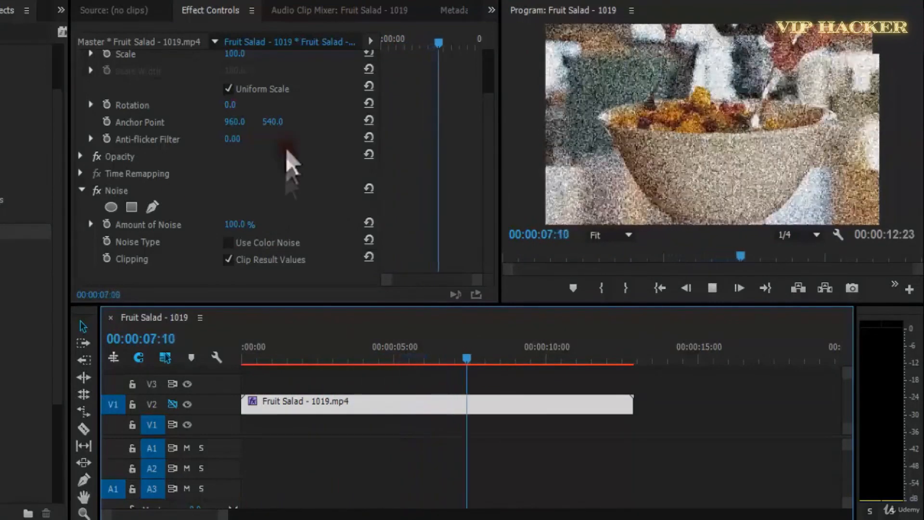
Reduce the Amount of Noise to 67%, lower it further to 26%, and play the clip from near its start.
drag(238, 225, 212, 225)
key(space)
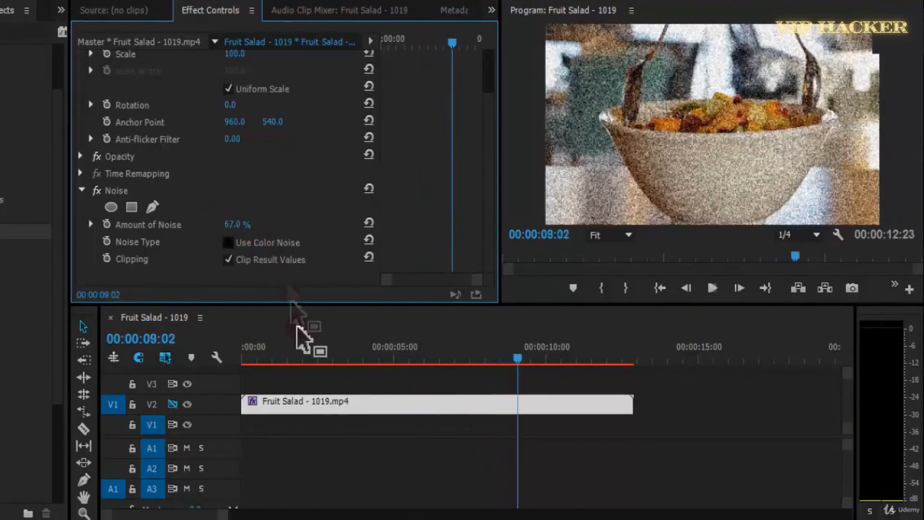
click(259, 357)
mouse_move(232, 225)
mouse_down()
mouse_move(215, 224)
mouse_move(228, 223)
mouse_up()
key(space)
Delete the Noise effect from the Fruit Salad clip, apply Noise Alpha instead, and bring its settings into view.
key(space)
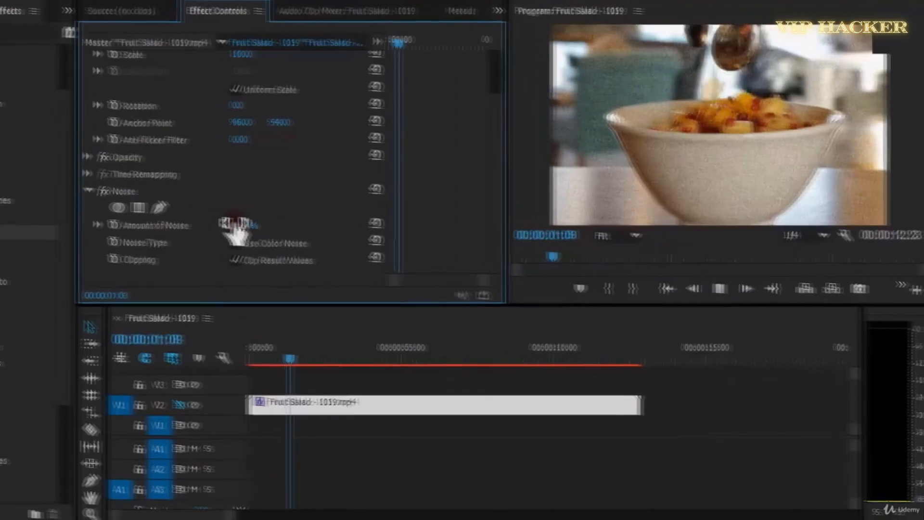
key(space)
click(252, 206)
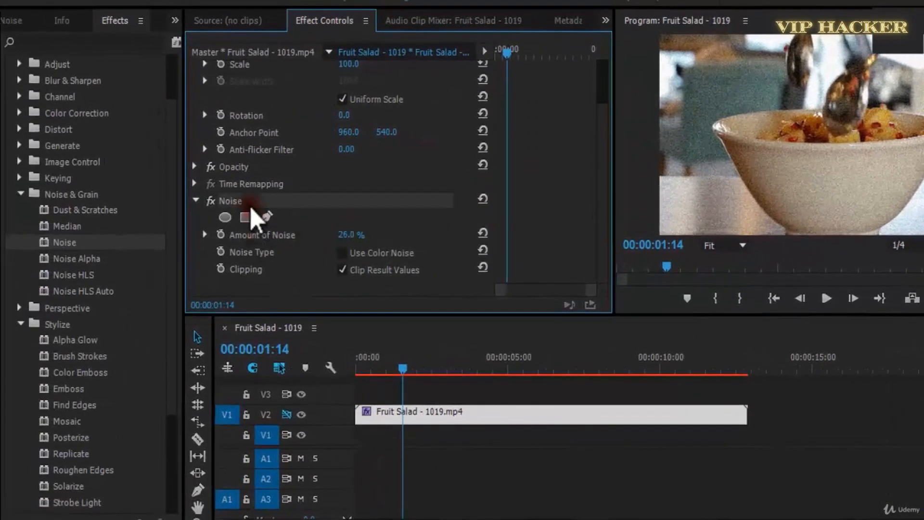
key(Delete)
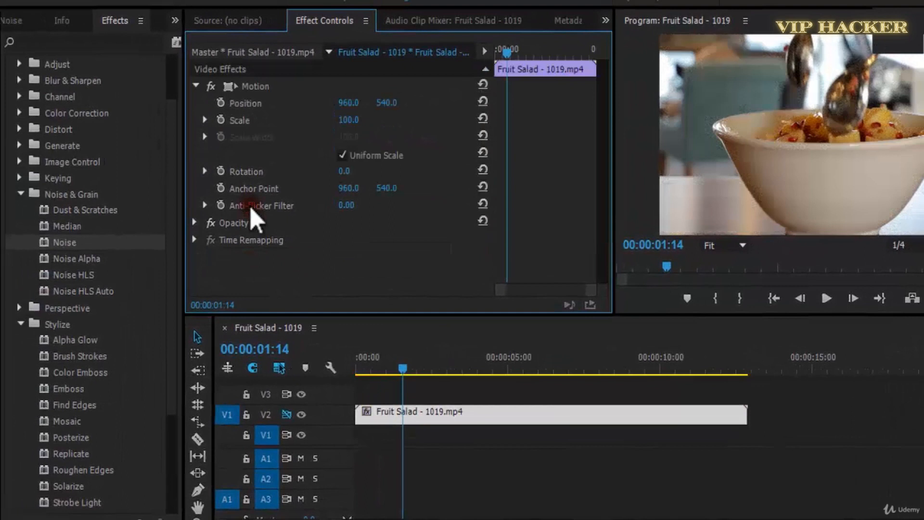
drag(67, 259, 296, 274)
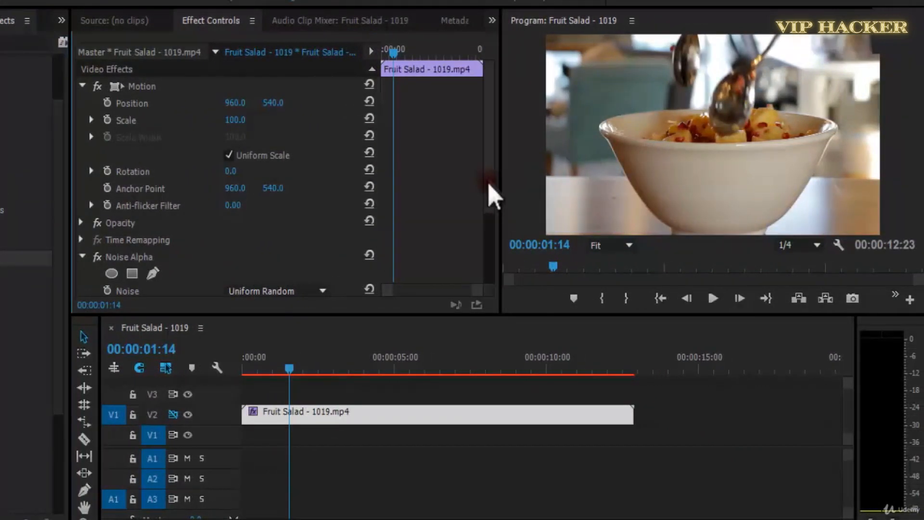
scroll(491, 195, down, 5)
Set the Noise Alpha Amount to 90% and play the Fruit Salad clip from its start, pausing to examine the noise.
drag(296, 378, 252, 347)
key(space)
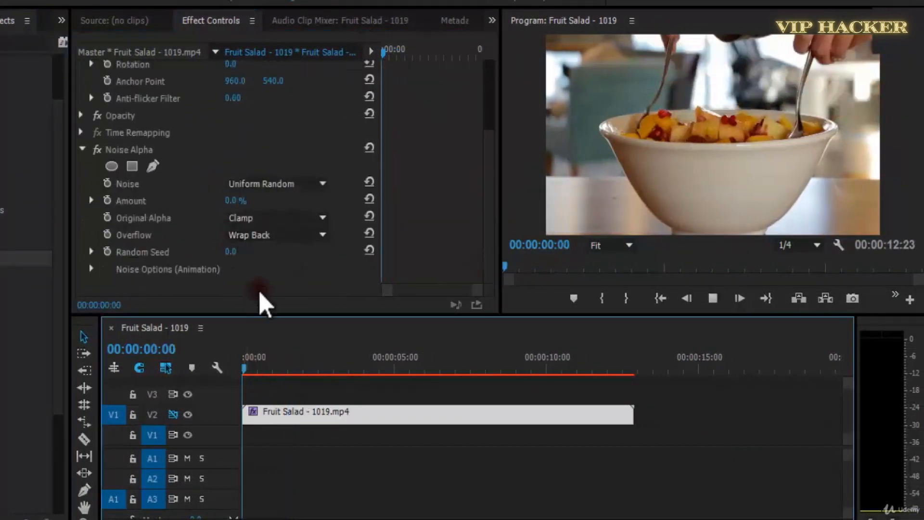
drag(240, 201, 289, 214)
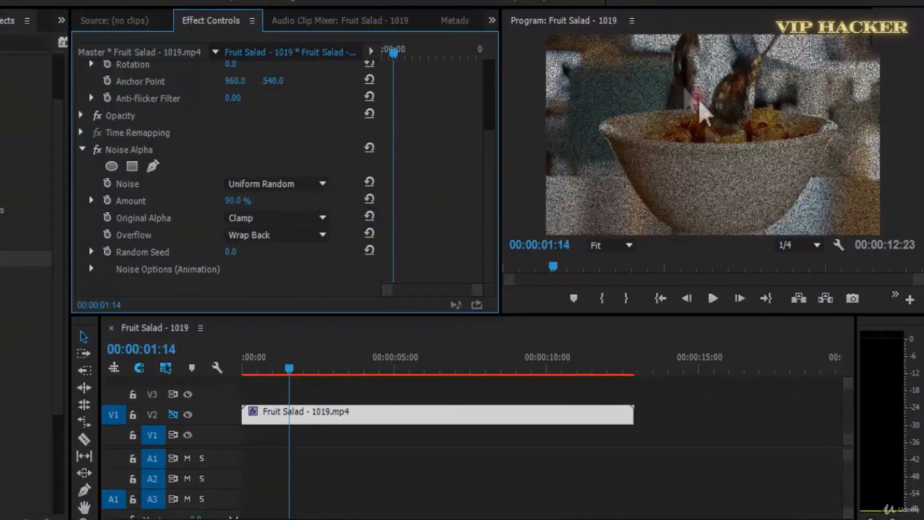
key(space)
click(254, 371)
drag(194, 365, 193, 365)
key(space)
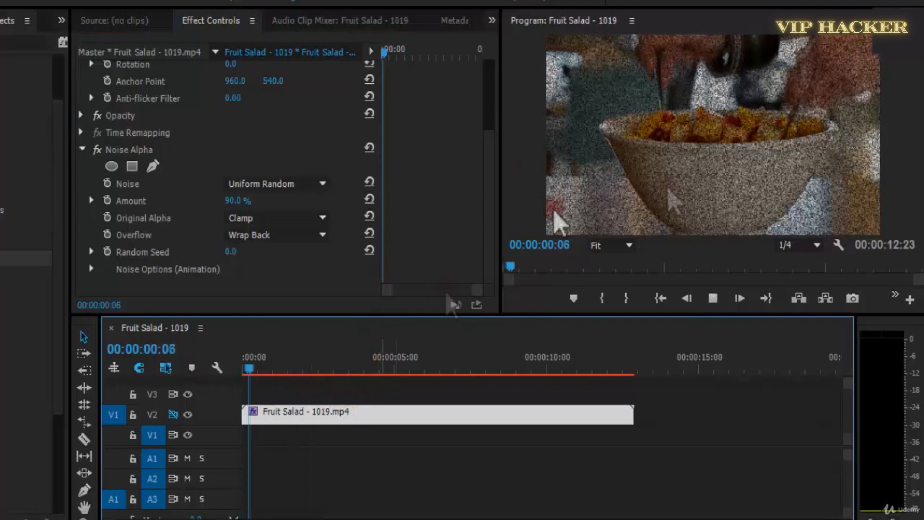
key(space)
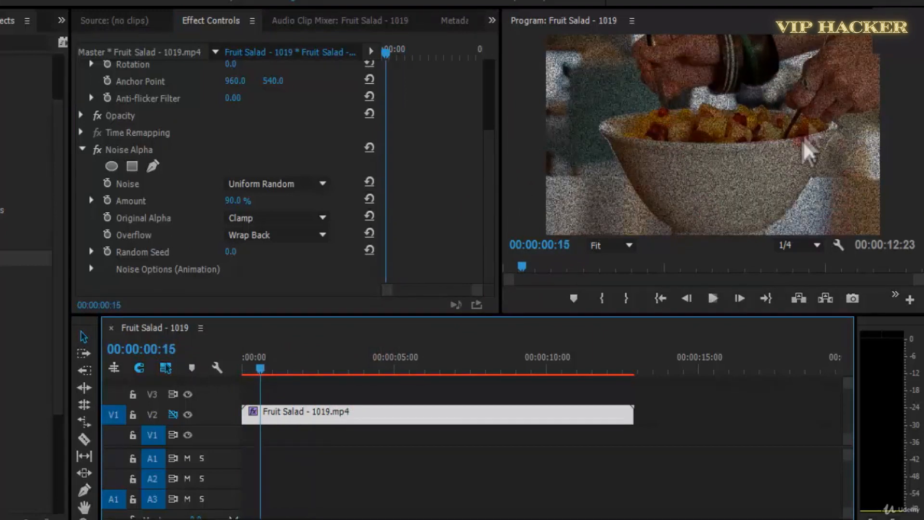
key(space)
key(space)
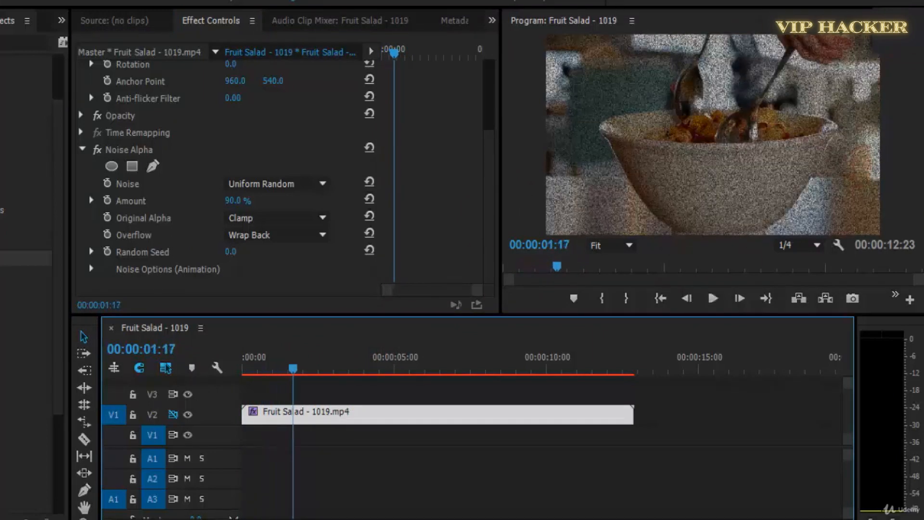
key(space)
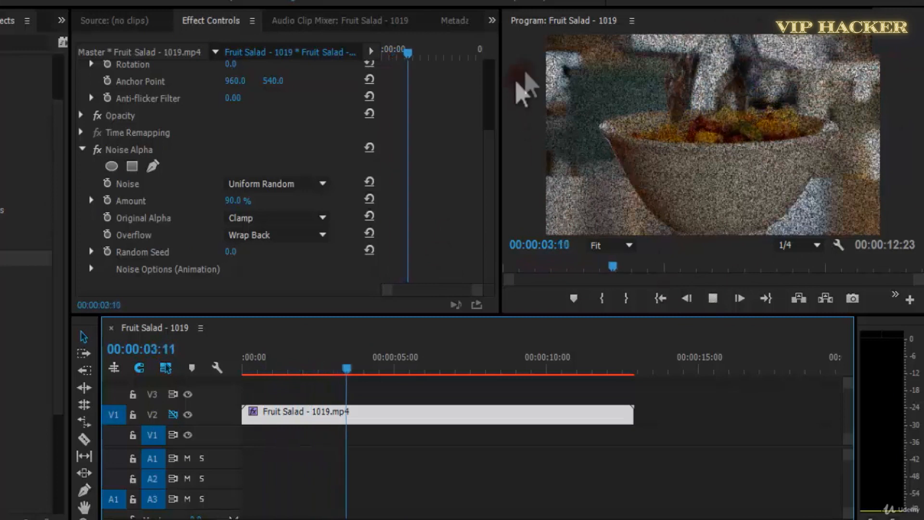
Set the Noise Alpha effect's Original Alpha option to Add and play the clip from its start.
click(267, 218)
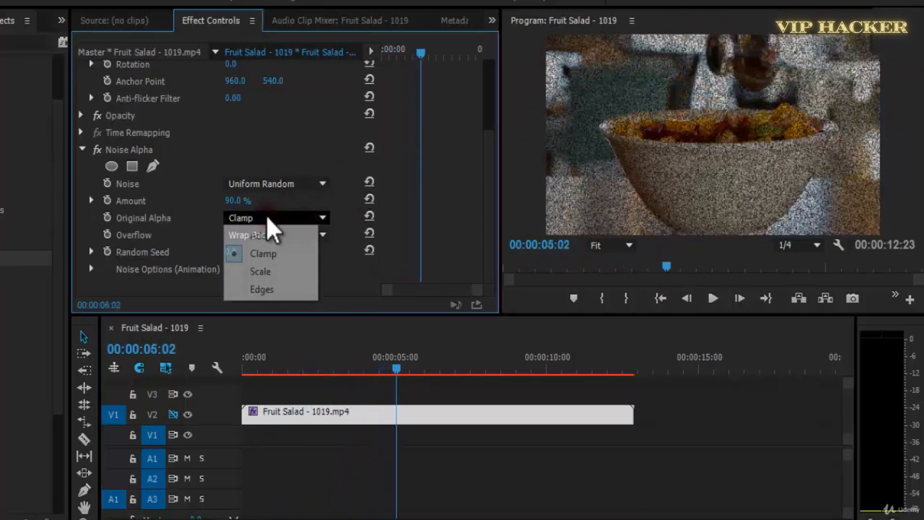
click(260, 225)
key(space)
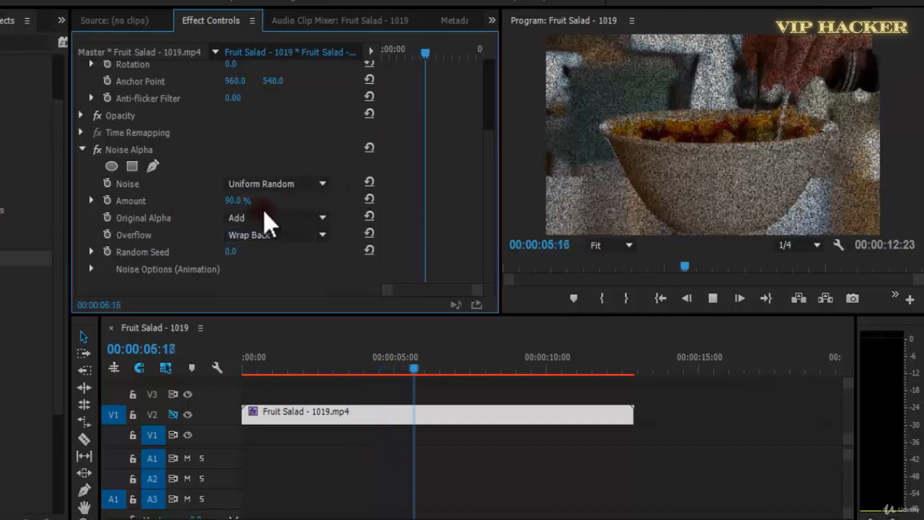
drag(418, 361, 166, 372)
key(space)
key(space)
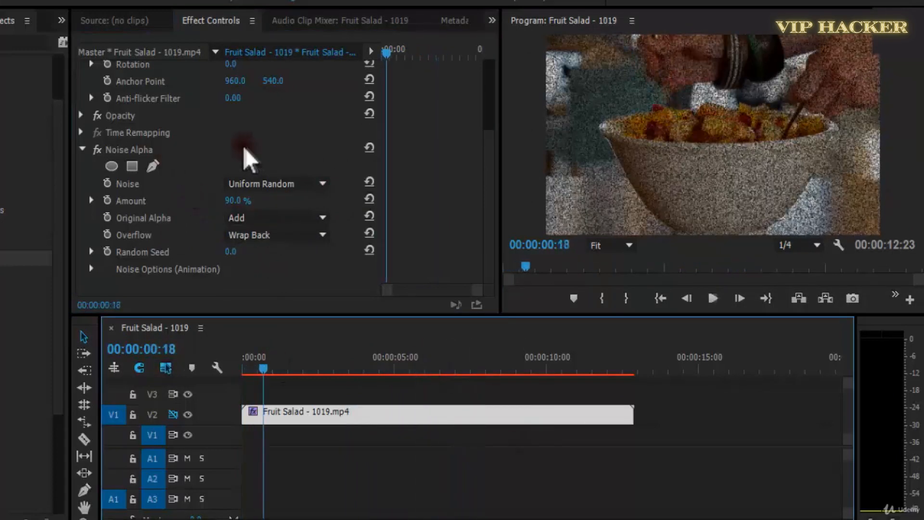
Save the project and replace the Fruit Salad clip's Noise Alpha effect with Noise HLS.
key(ctrl+s)
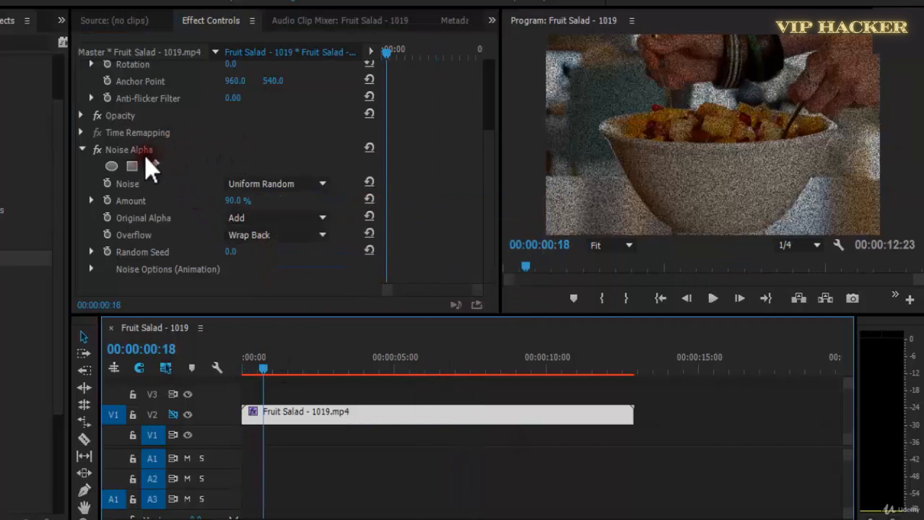
click(147, 150)
key(Delete)
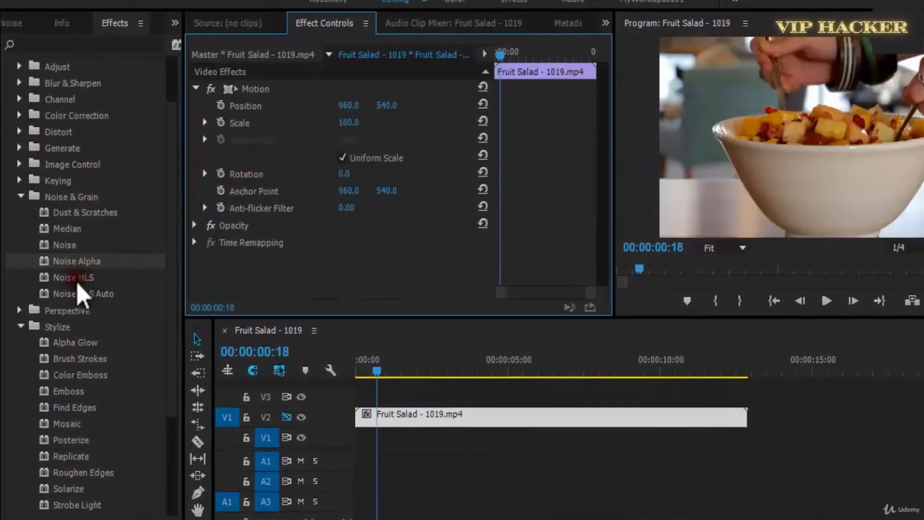
drag(80, 282, 250, 268)
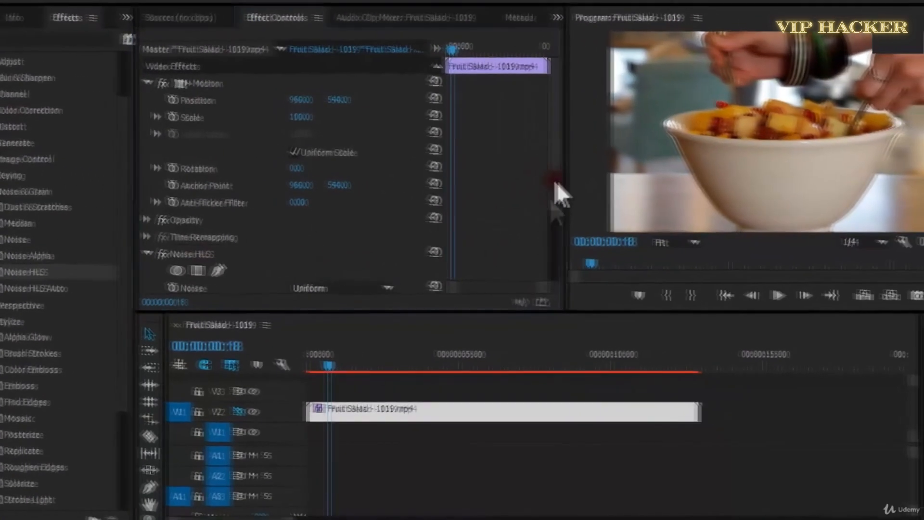
drag(554, 184, 546, 304)
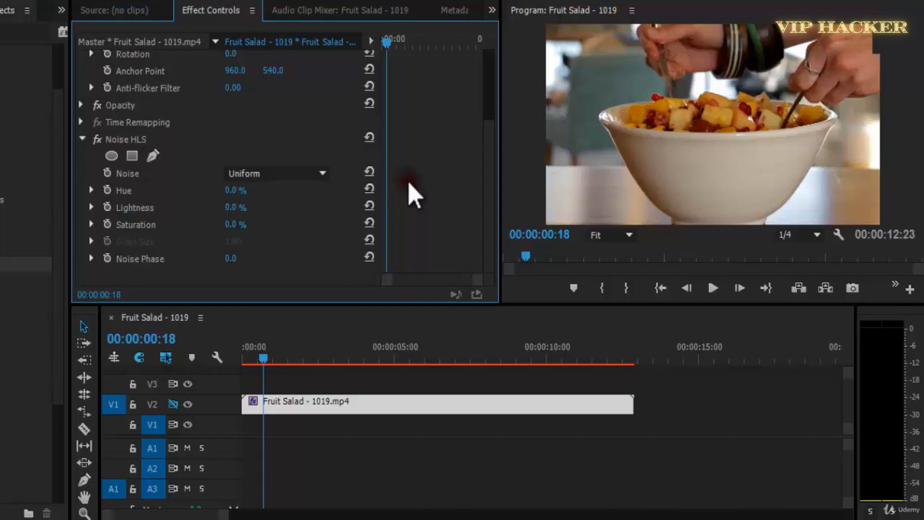
Review the Noise HLS type options, set Hue to 40%, Lightness to 56% and Saturation to 50%, and play the clip.
click(277, 173)
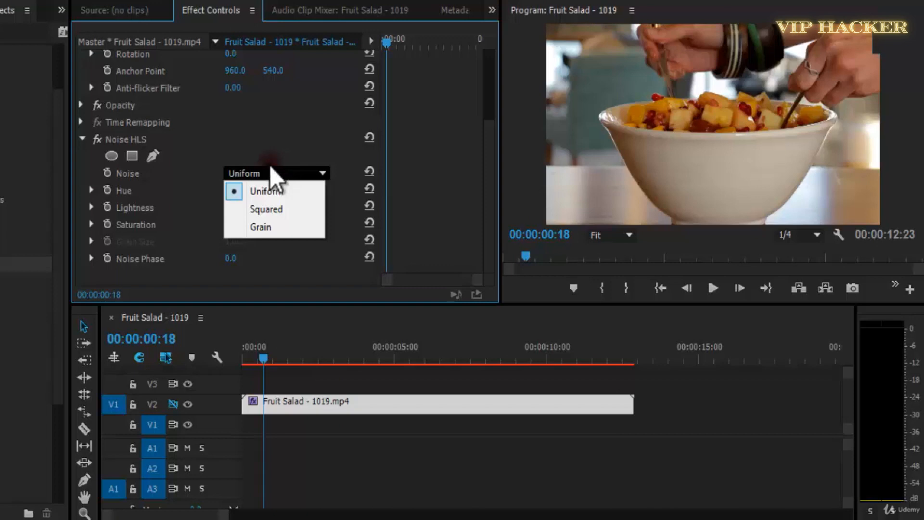
click(316, 150)
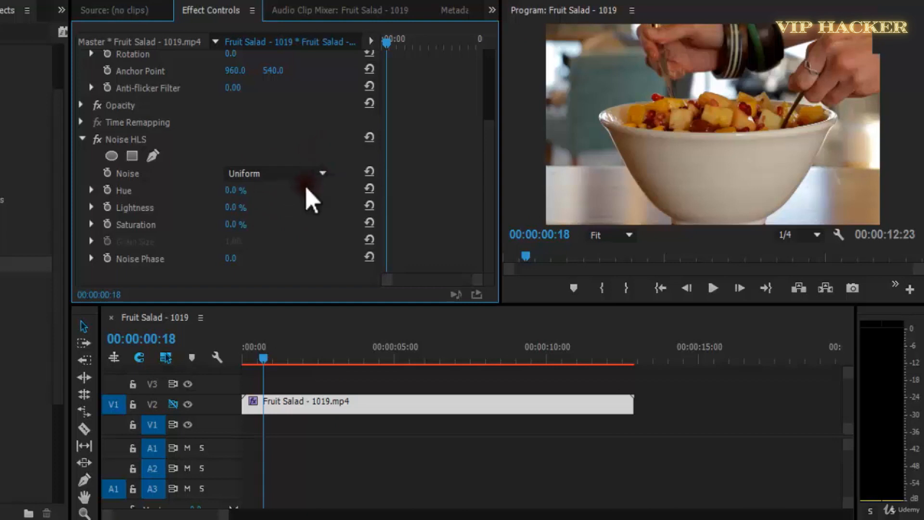
click(290, 172)
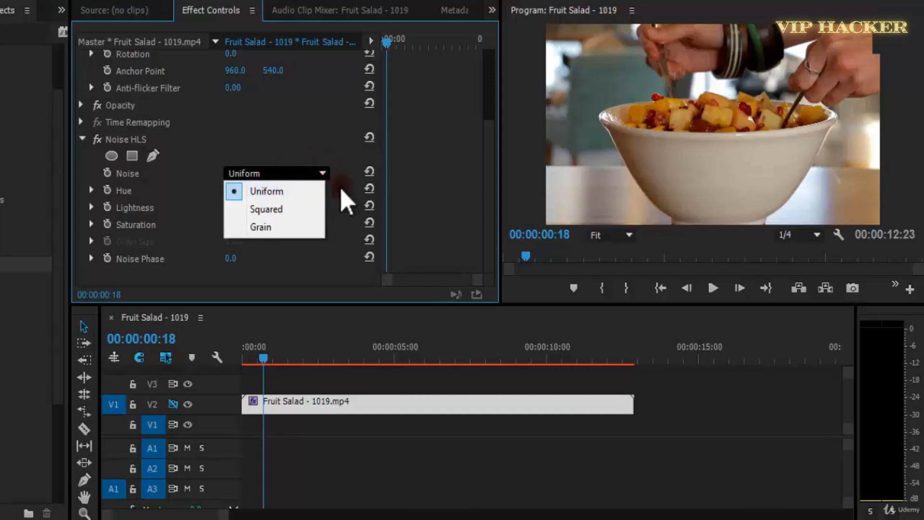
click(454, 189)
drag(243, 193, 242, 214)
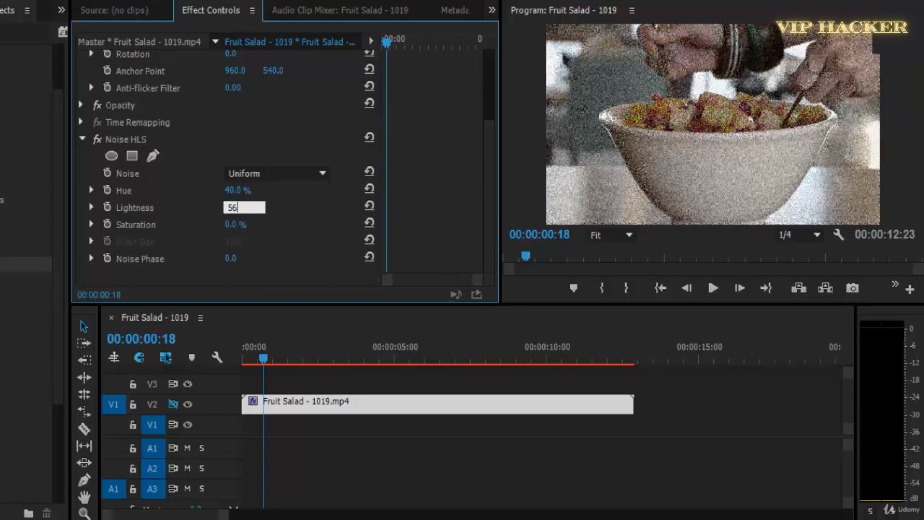
key(Return)
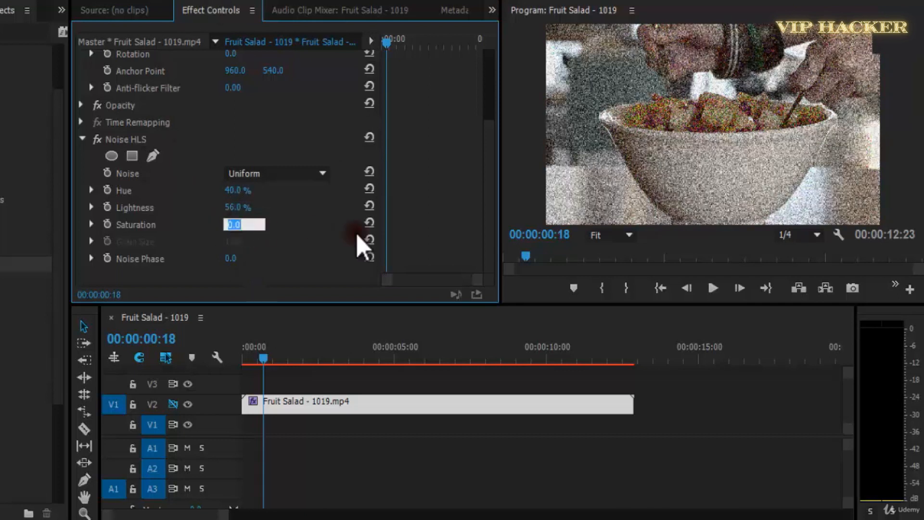
click(847, 139)
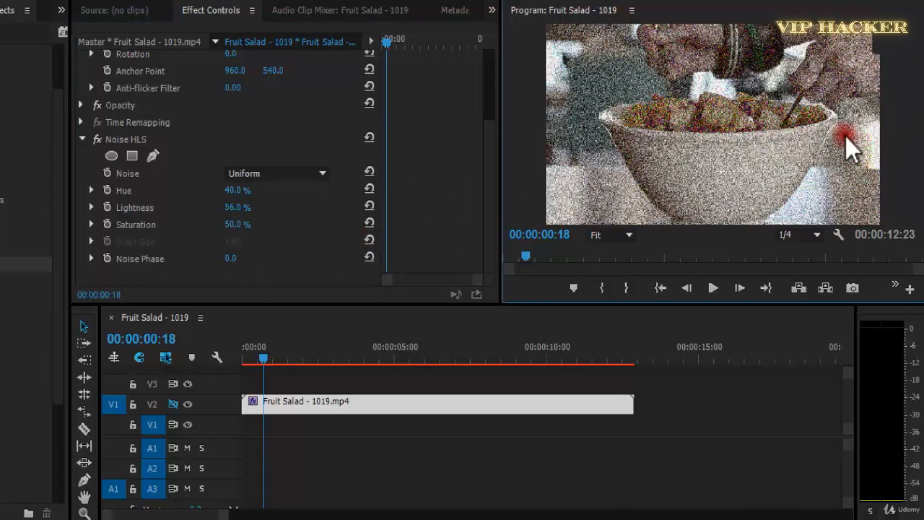
key(space)
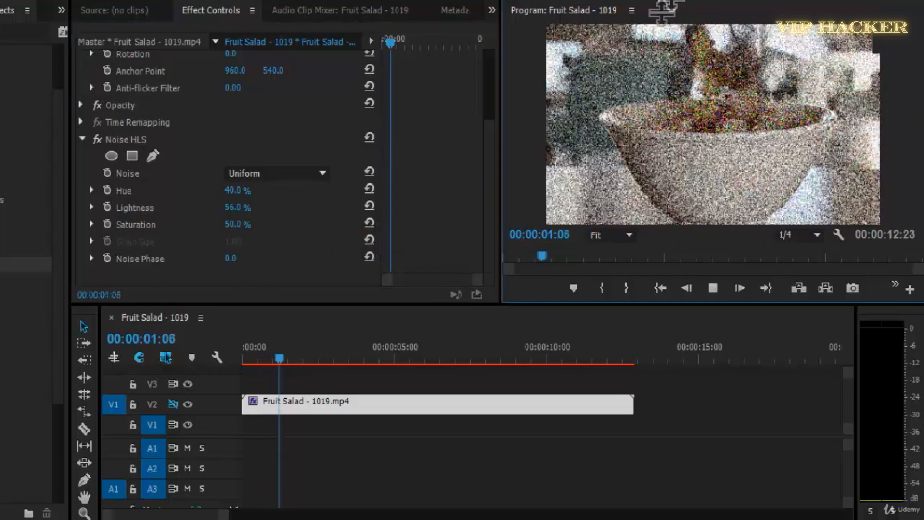
Switch the Noise HLS noise type to Squared and play a short stretch of the clip.
click(291, 174)
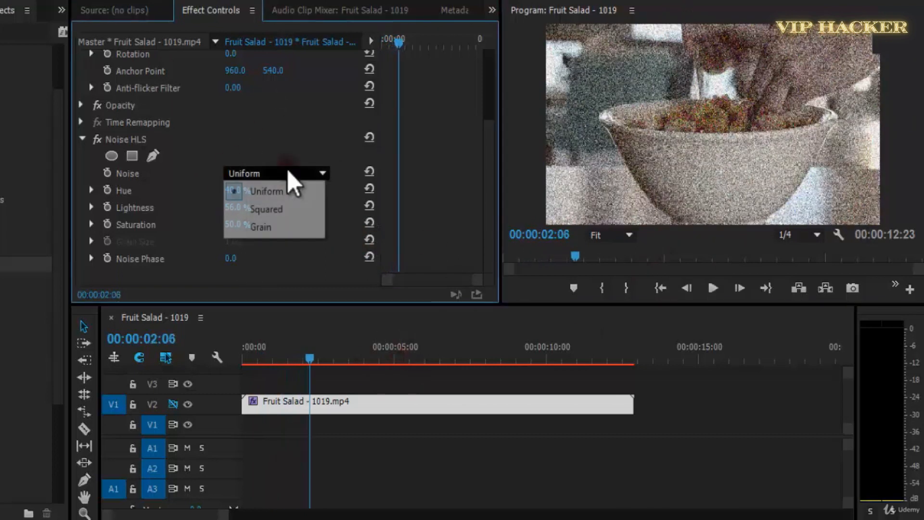
click(296, 207)
key(space)
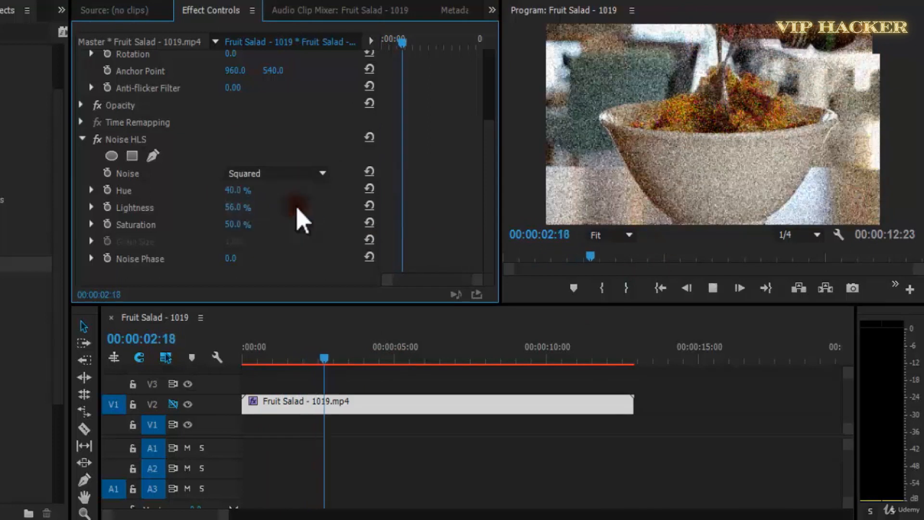
key(space)
Set the Program monitor's playback resolution to Full and play the Fruit Salad clip onward.
click(794, 235)
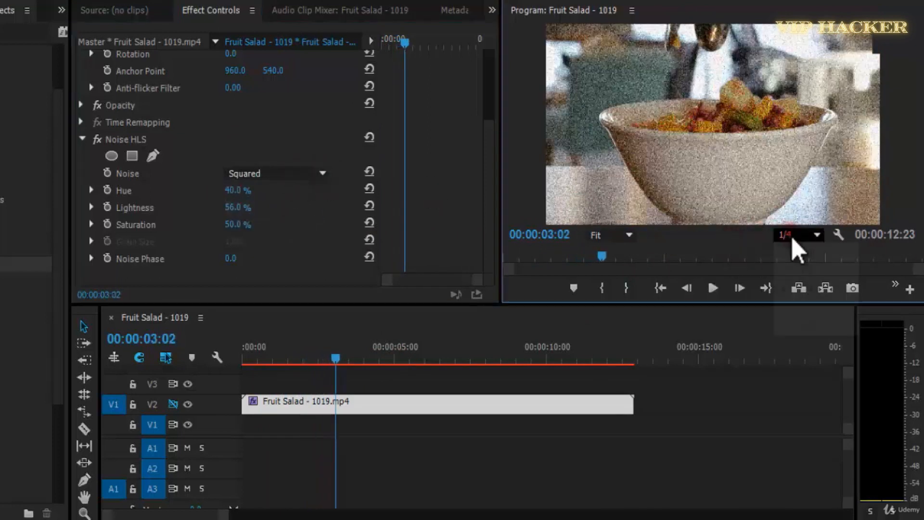
click(809, 254)
key(space)
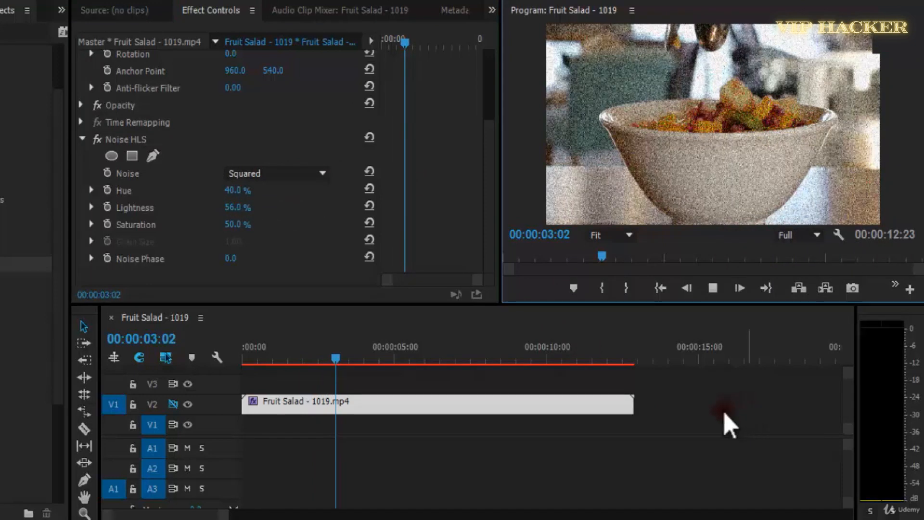
click(725, 415)
click(415, 407)
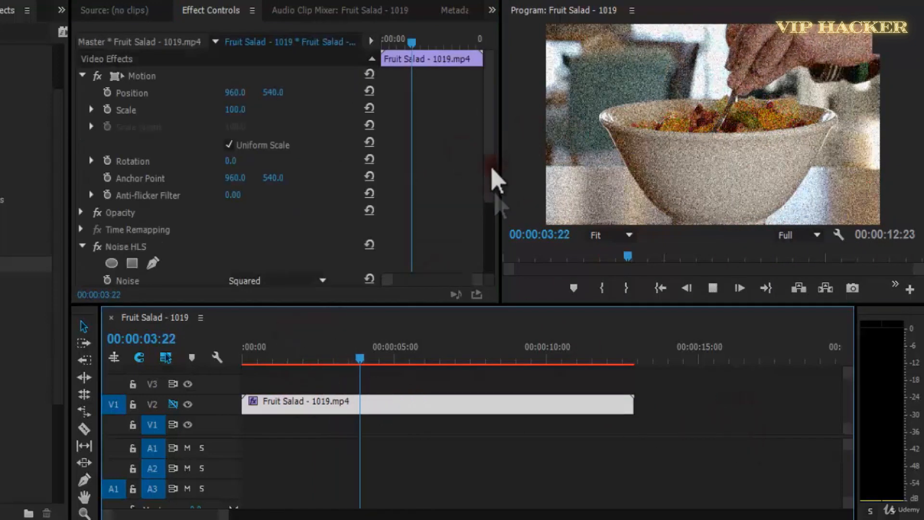
Switch the Noise HLS noise type to Grain and play the clip from its start.
scroll(433, 226, down, 4)
click(296, 174)
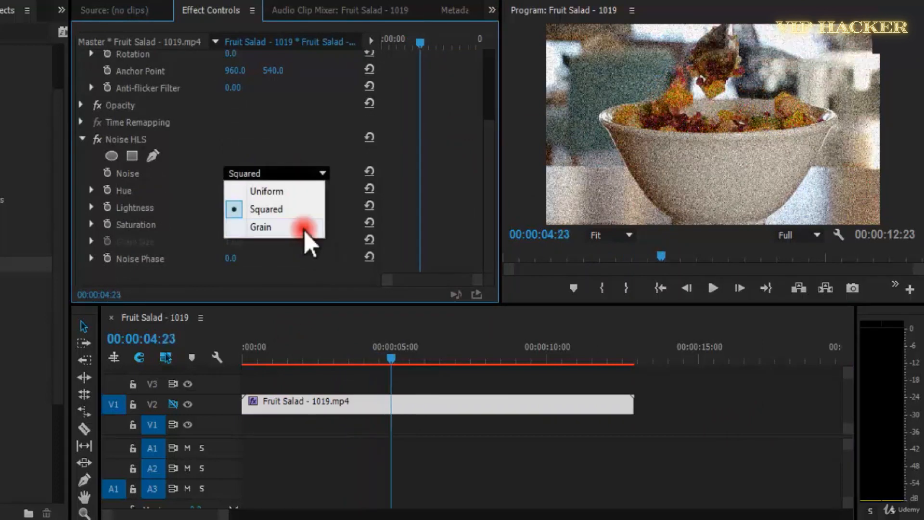
click(302, 227)
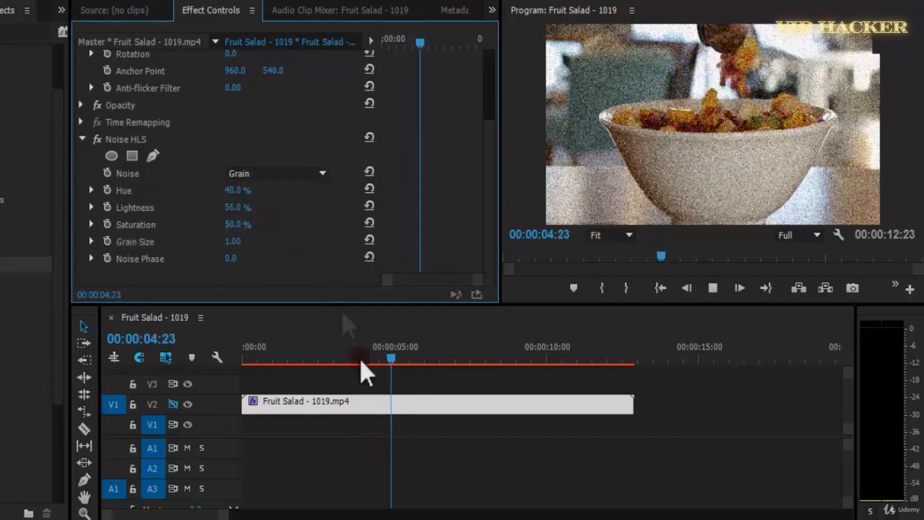
drag(420, 350, 193, 351)
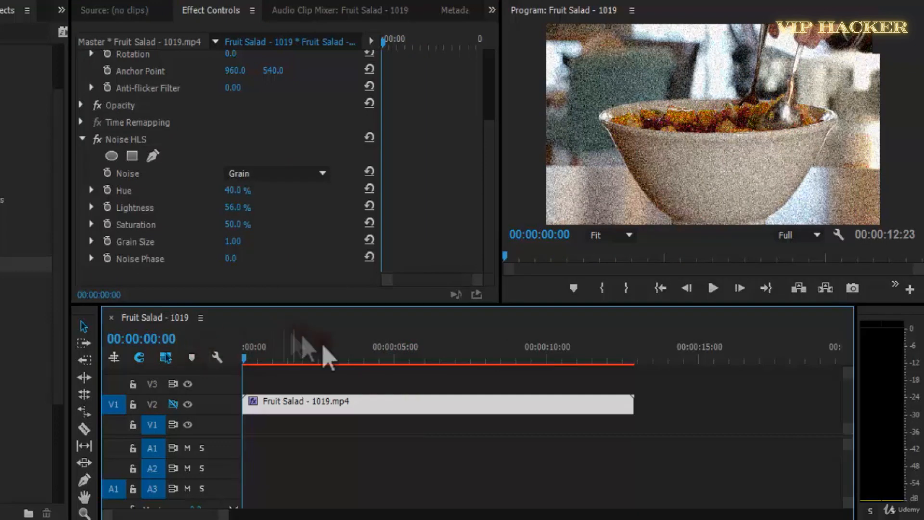
key(space)
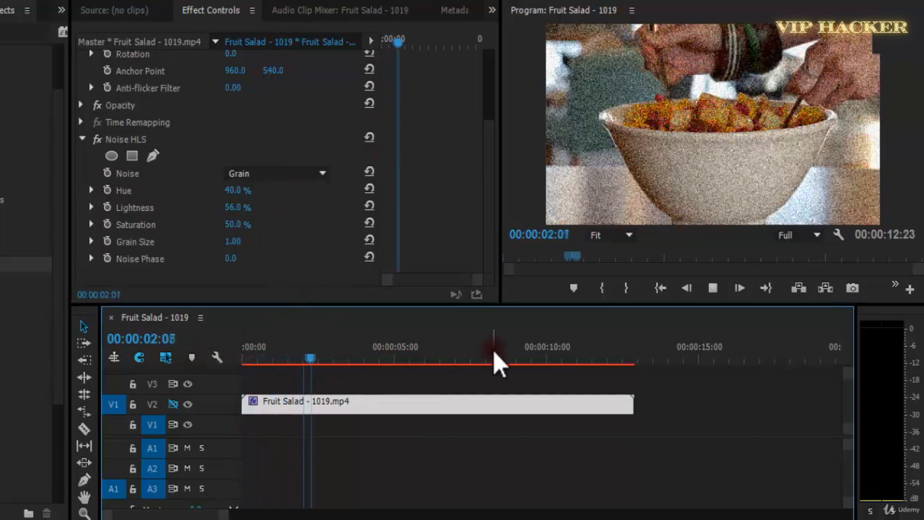
Delete the Noise HLS effect from the Fruit Salad clip and apply Noise HLS Auto instead.
click(152, 145)
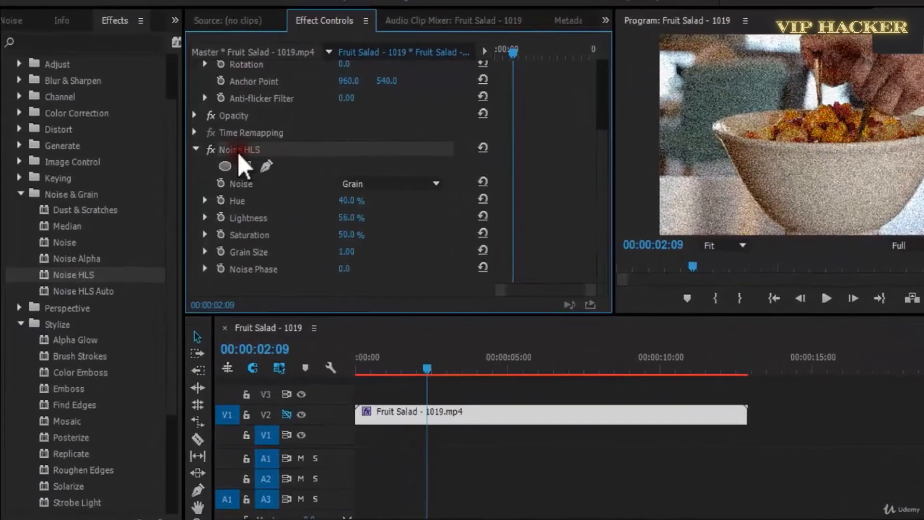
key(Delete)
drag(114, 294, 327, 253)
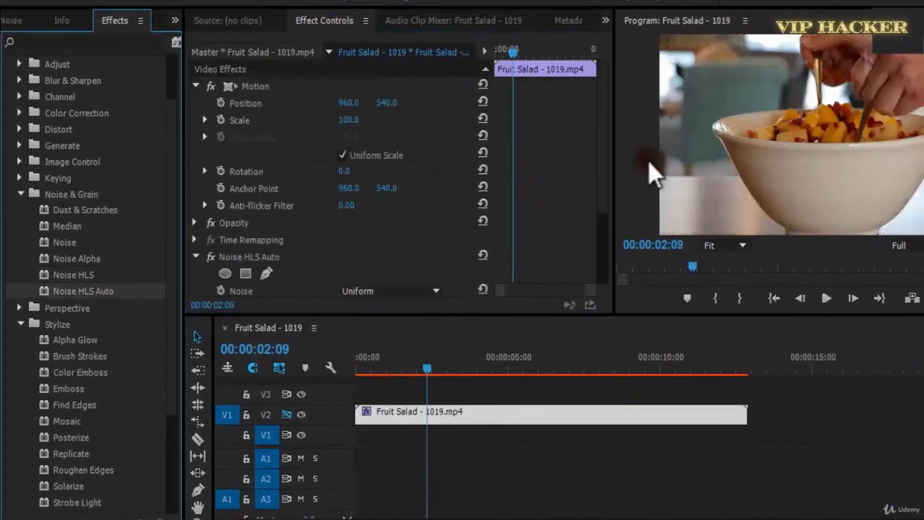
scroll(207, 279, down, 3)
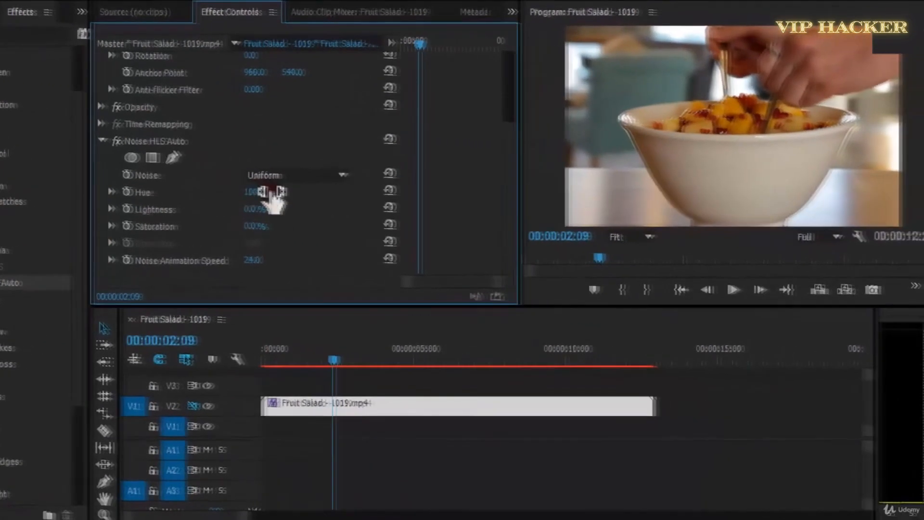
Raise the Noise HLS Auto Hue to 100% and play the clip to examine the noise.
drag(362, 201, 362, 200)
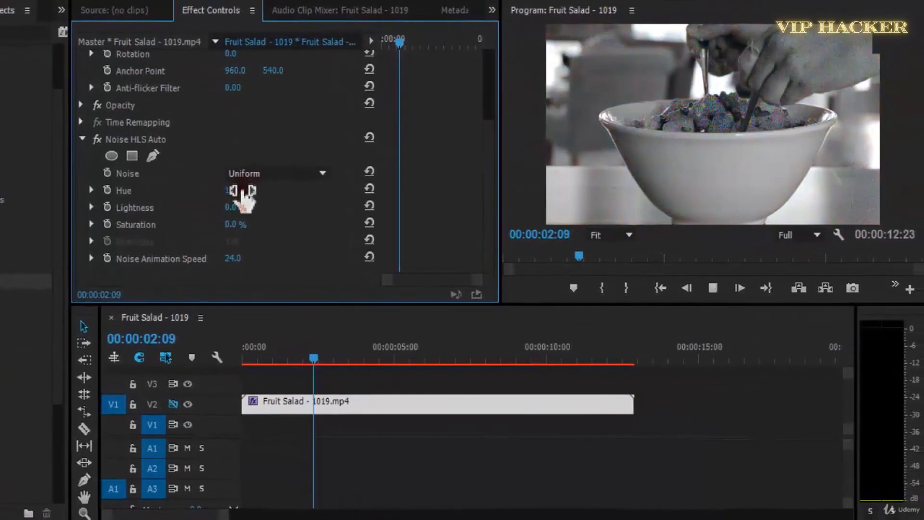
drag(243, 198, 275, 231)
key(space)
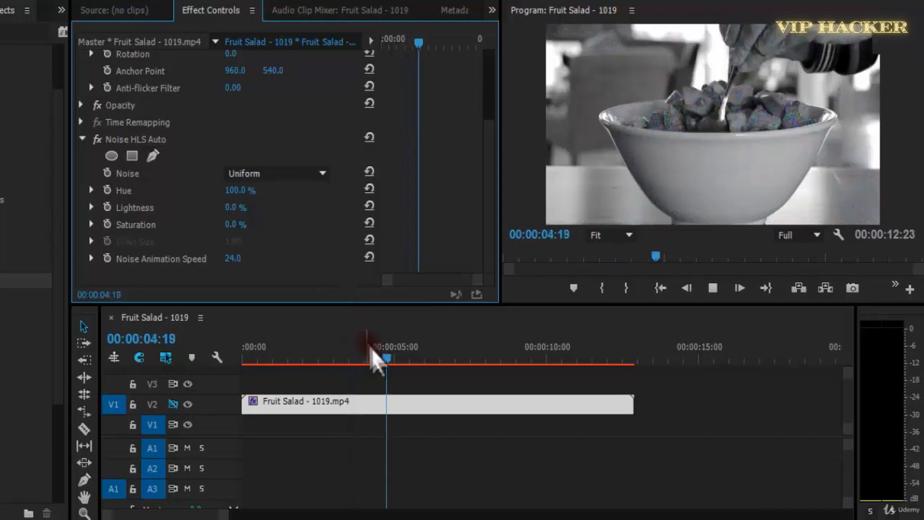
key(space)
Lower the Program monitor's playback resolution to 1/2 and play the clip from its start, pausing shortly after.
drag(382, 359, 193, 362)
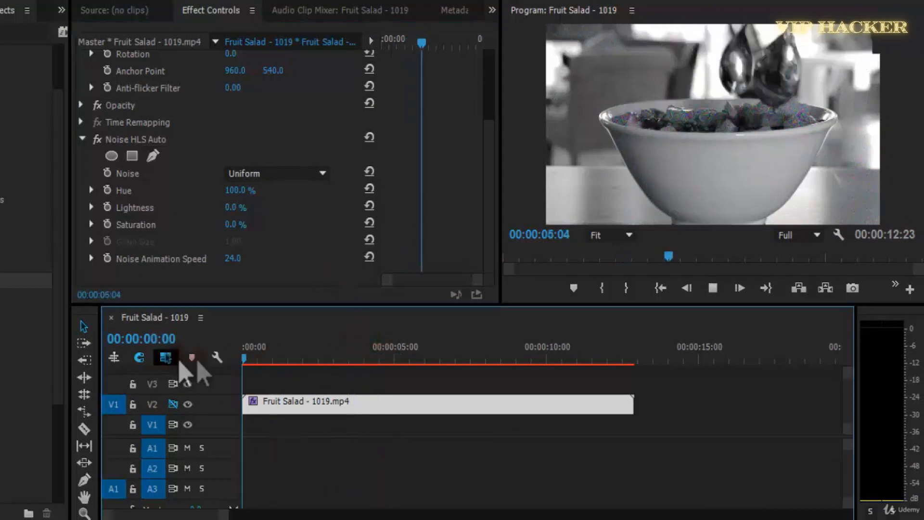
click(809, 237)
click(813, 278)
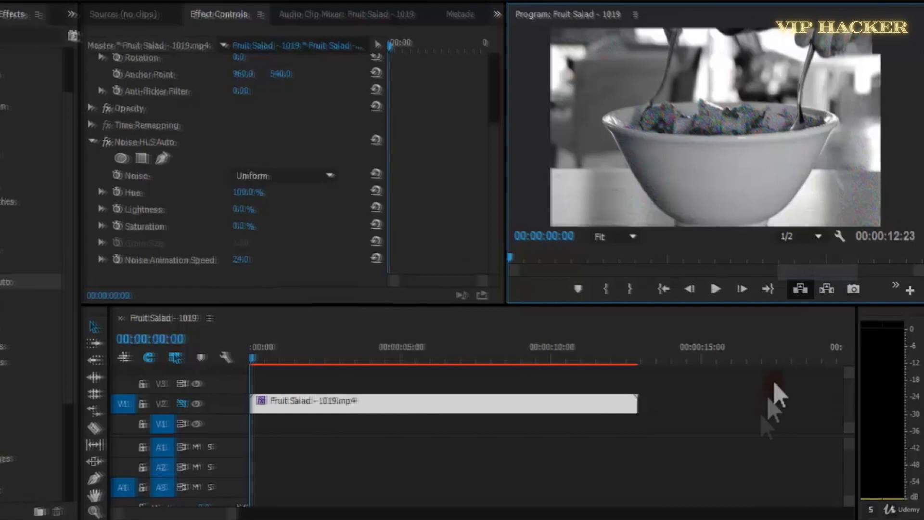
key(space)
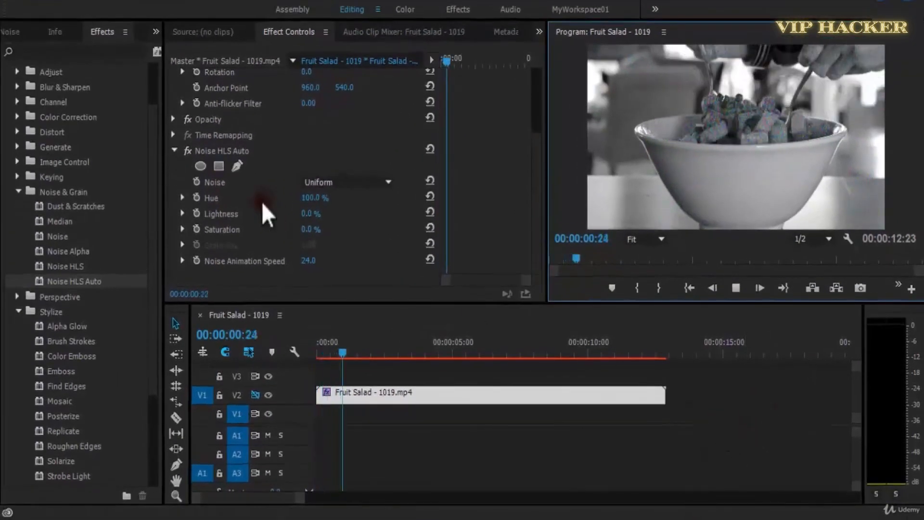
key(space)
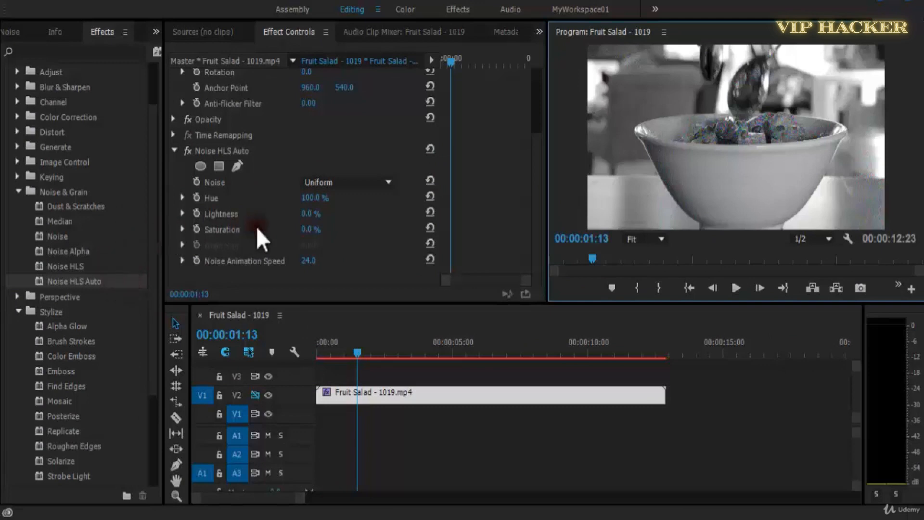
Play the clip a little further, then set Noise HLS Auto to Grain with Lightness at 100% and Hue at 0%.
key(space)
click(345, 186)
click(357, 226)
drag(314, 218, 309, 199)
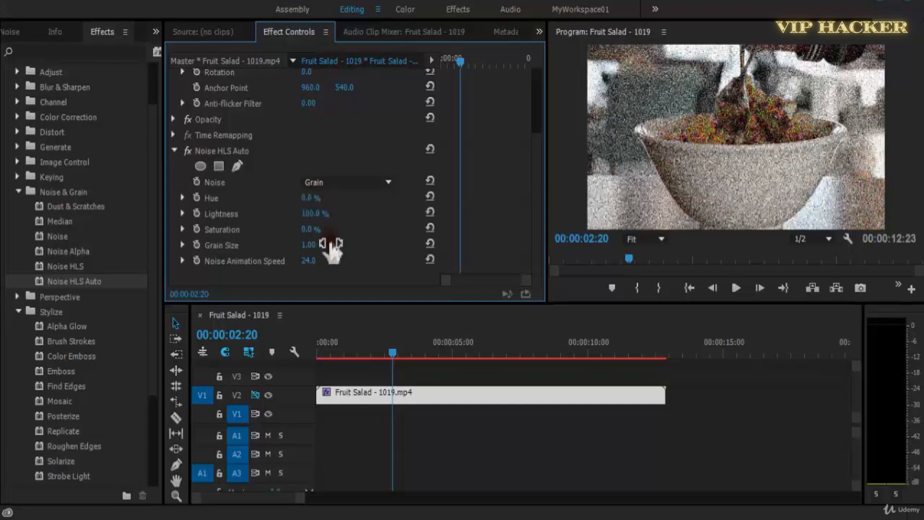
Set the Noise HLS Auto Hue to 50%, Lightness to 60% and Saturation to 28%.
click(314, 198)
text(50)
key(Tab)
text(60)
key(Tab)
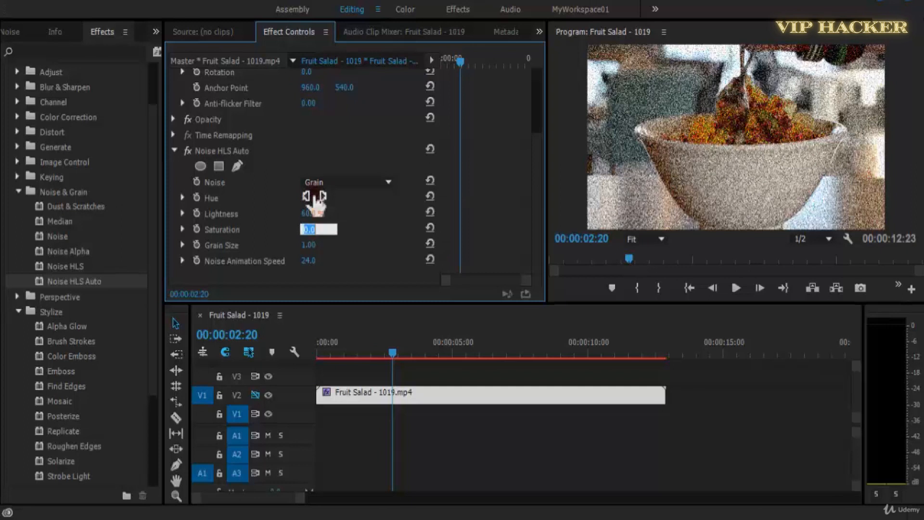
text(28)
key(Tab)
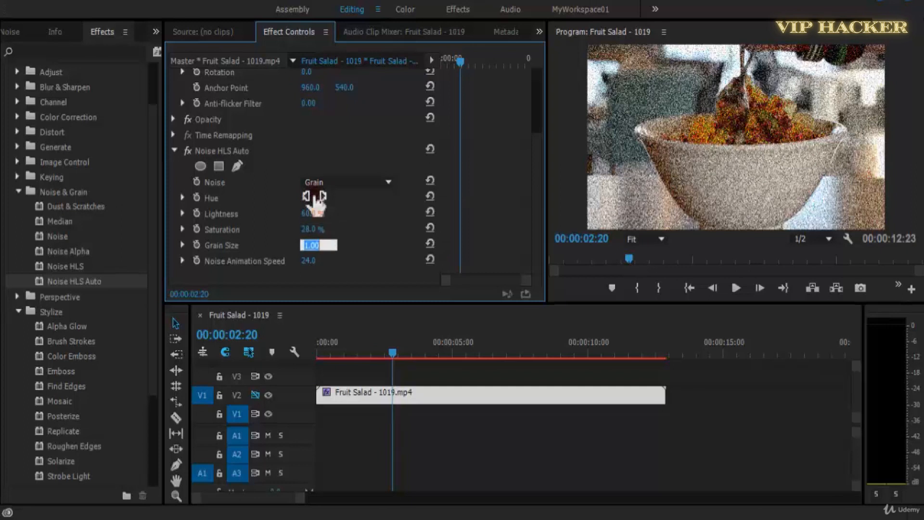
Set the Noise HLS Auto Grain Size to its maximum of 10 and play the clip in short stretches.
text(25)
key(Return)
key(space)
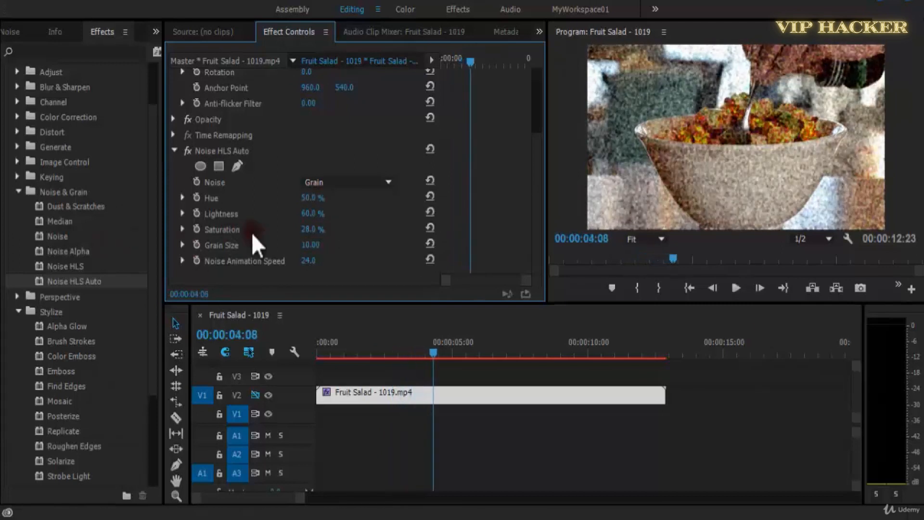
key(space)
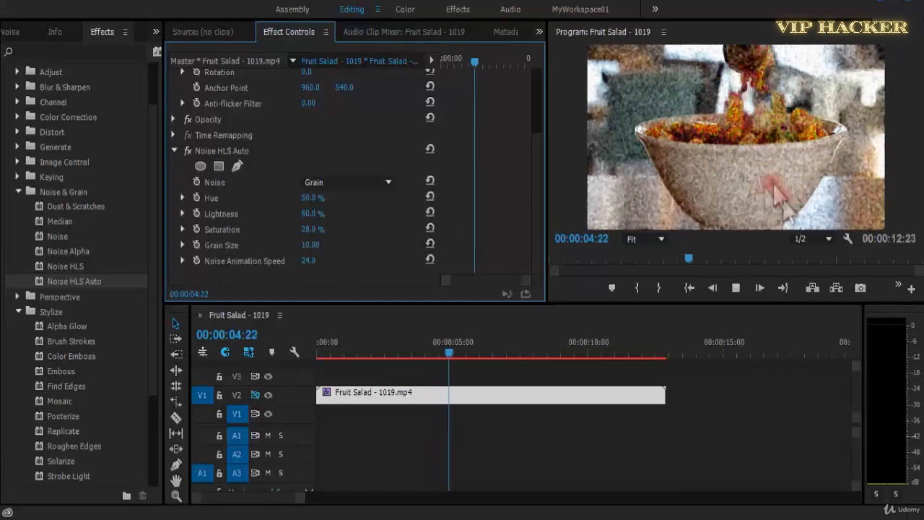
key(space)
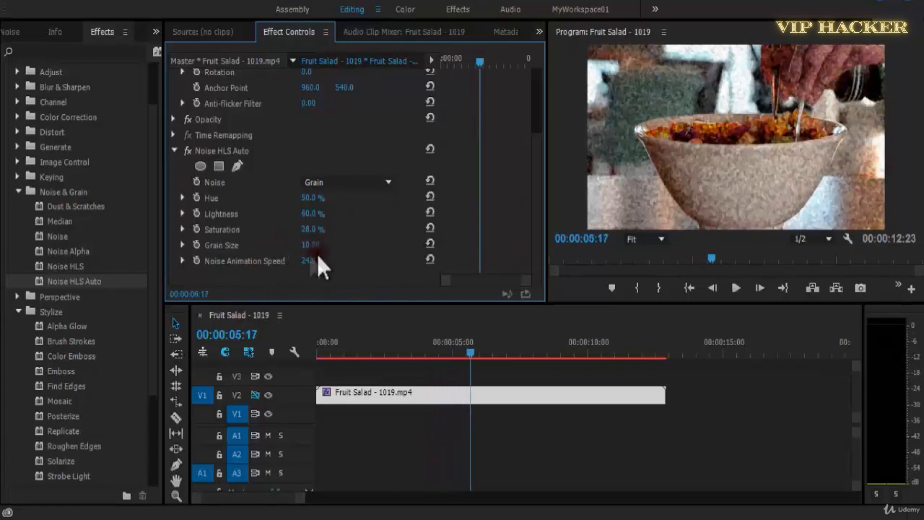
Set the Noise HLS Auto Grain Size to 5, then try Noise Animation Speeds of 99 and 59, playing the clip in short stretches.
click(307, 245)
key(Return)
key(space)
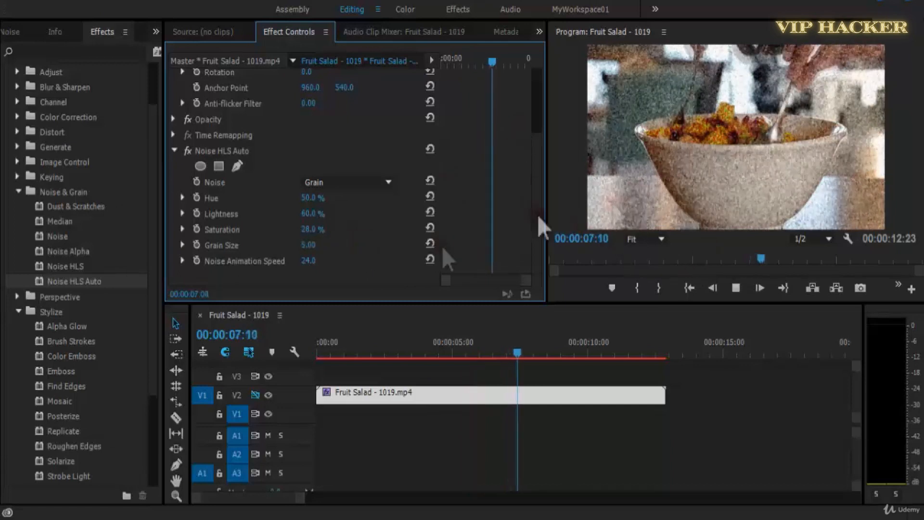
key(space)
key(space)
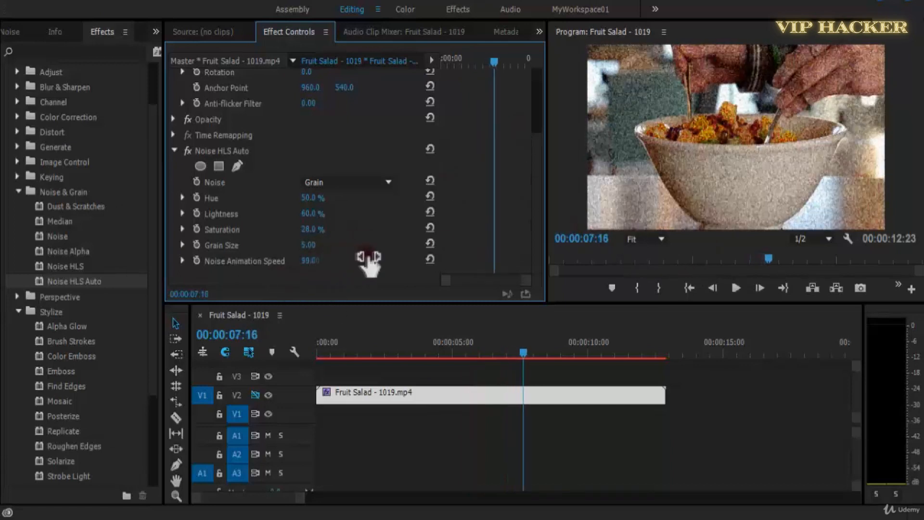
key(space)
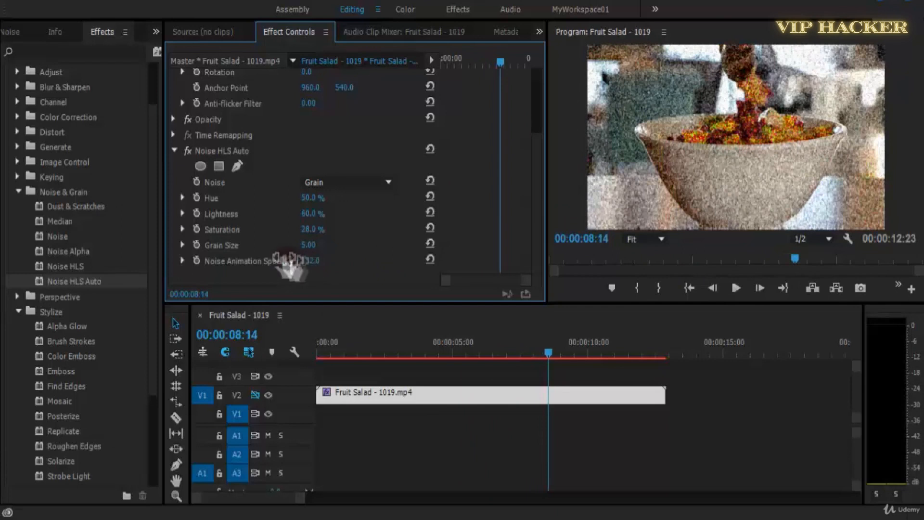
key(space)
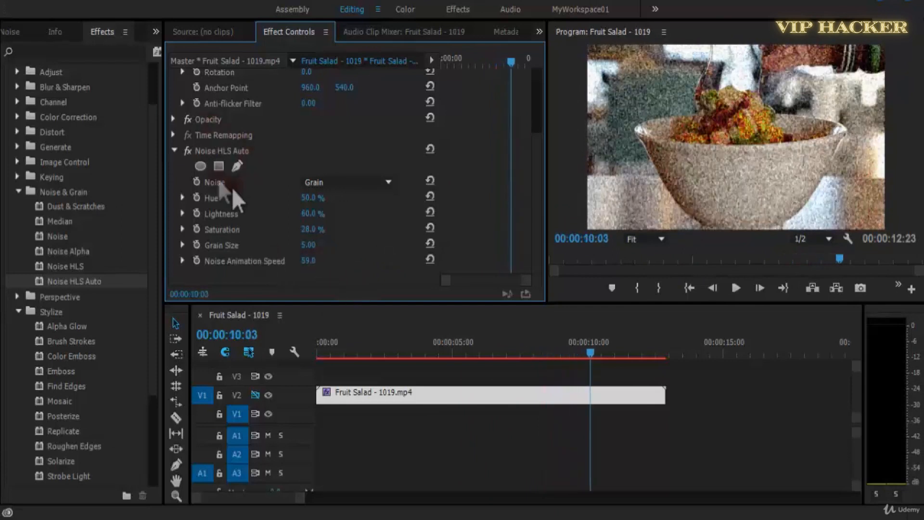
Delete the Noise HLS Auto effect from the Fruit Salad clip and save the project.
click(229, 153)
key(Delete)
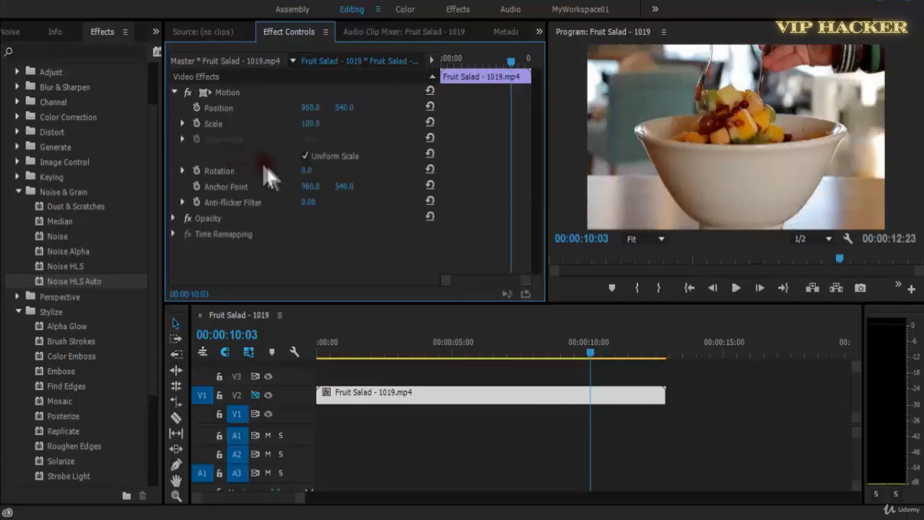
key(ctrl+s)
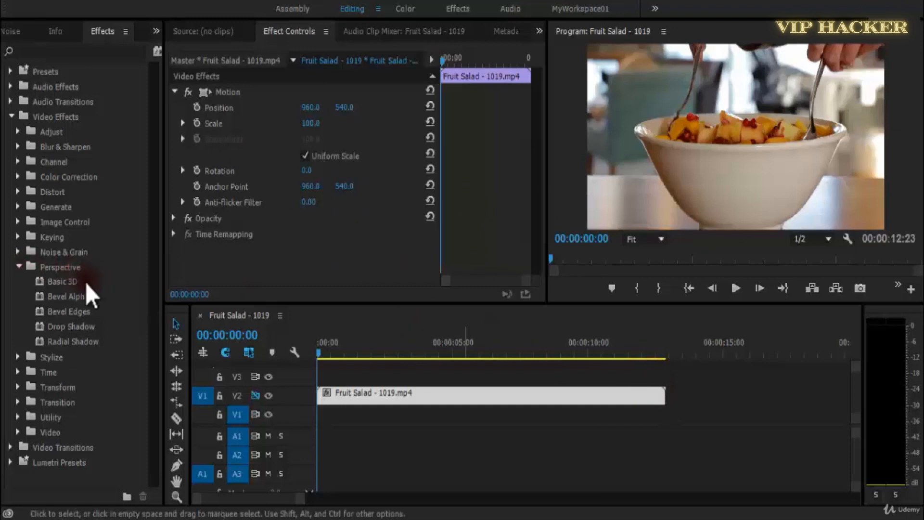
Apply the Basic 3D effect to the Fruit Salad clip and save the project.
drag(67, 283, 392, 401)
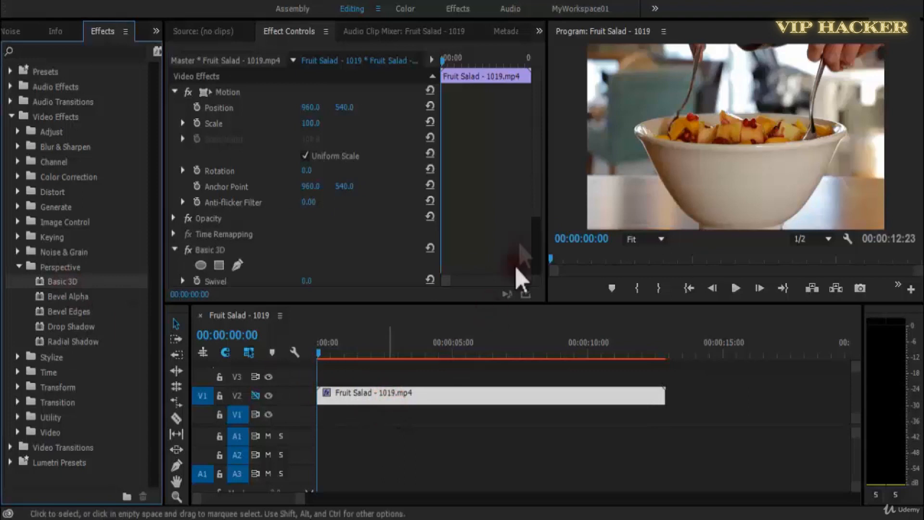
scroll(538, 215, down, 3)
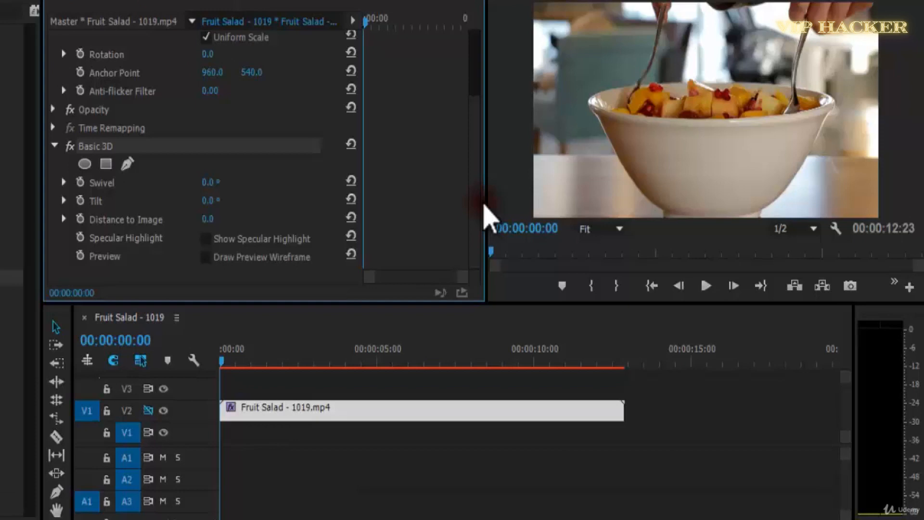
key(ctrl+s)
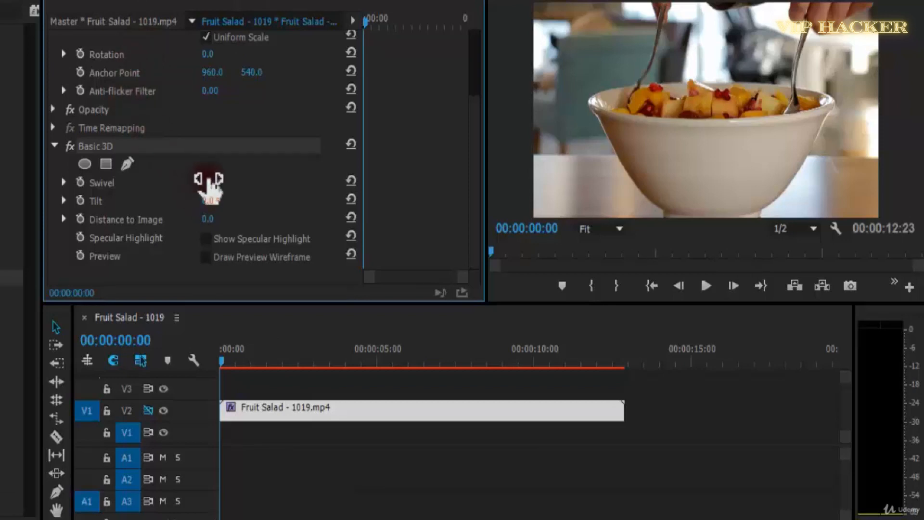
Set the Basic 3D Swivel to -50°, Tilt to -21° and Distance to Image to 72.
drag(210, 186, 175, 183)
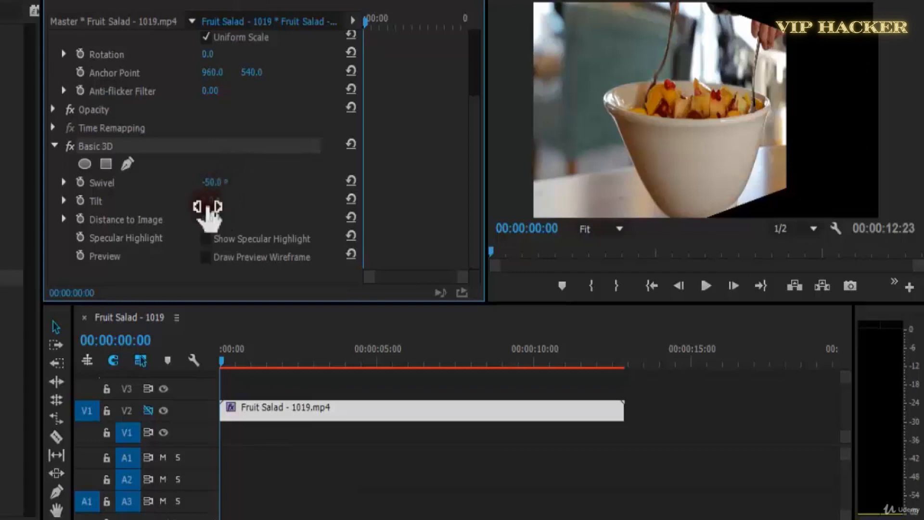
drag(208, 212, 169, 186)
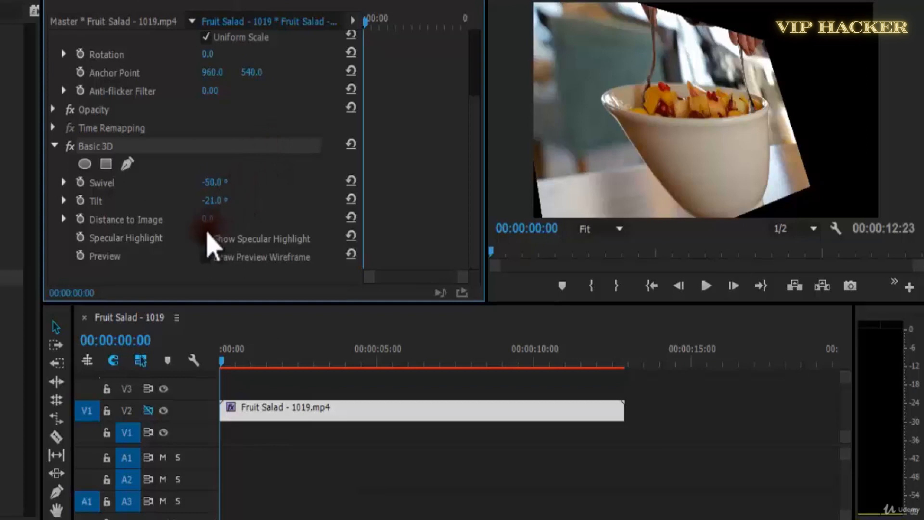
drag(215, 225, 276, 377)
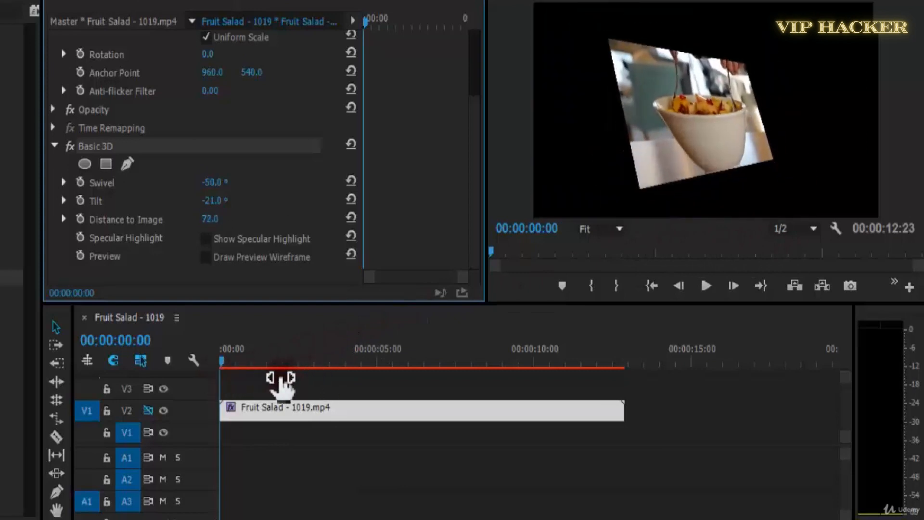
Enable keyframing for Swivel, Tilt and Distance to Image at the clip's start, setting Swivel to -49.6° and Tilt to -38.7°.
click(80, 219)
click(79, 200)
click(80, 182)
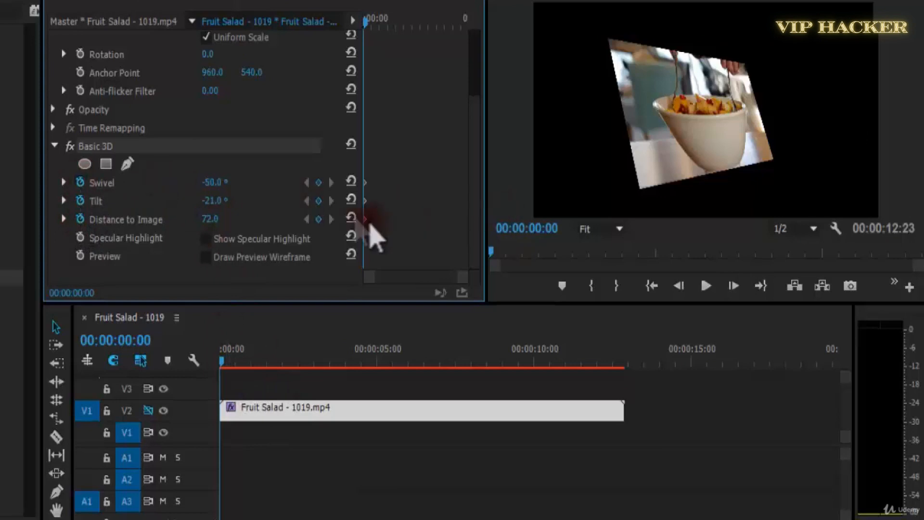
drag(214, 207, 8, 247)
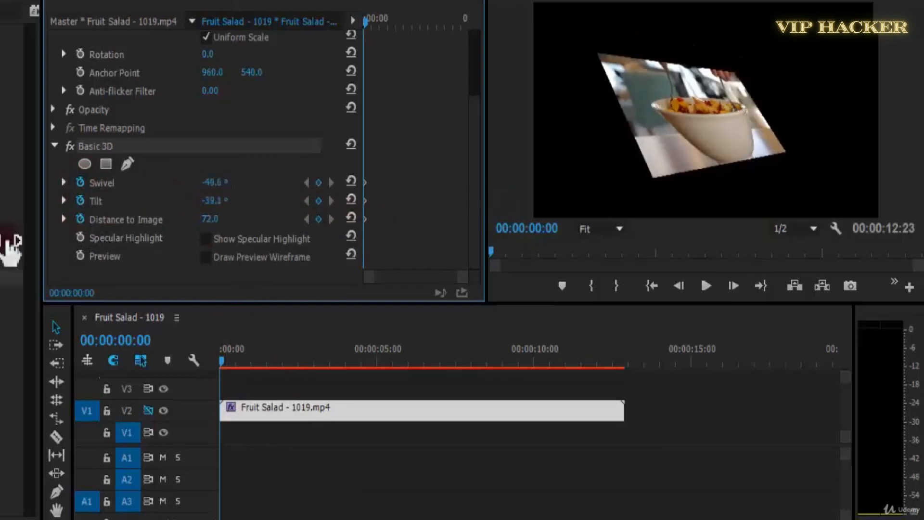
Keyframe Swivel, Tilt and Distance to Image at about 1.5 seconds, with Swivel about -34° and Tilt about -25°.
key(space)
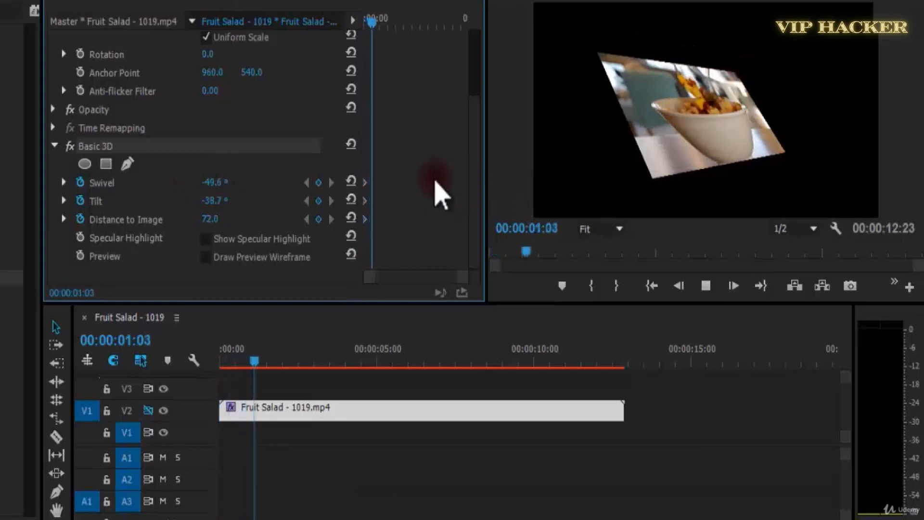
key(space)
click(318, 183)
click(318, 200)
click(319, 218)
drag(214, 201, 320, 222)
drag(207, 184, 340, 182)
Keyframe the Basic 3D settings at about 3 seconds with Swivel -3.9°, Tilt -23.2° and Distance to Image 35, then play on.
key(space)
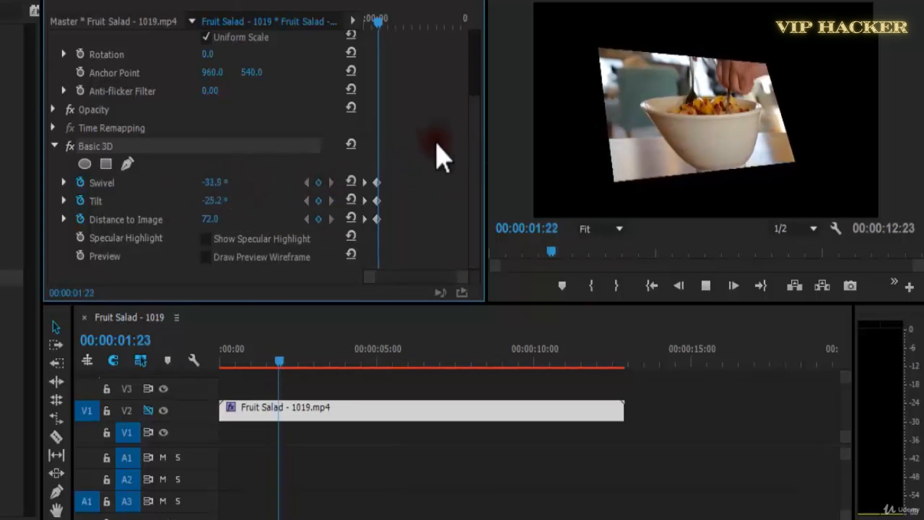
key(space)
drag(227, 183, 183, 233)
key(space)
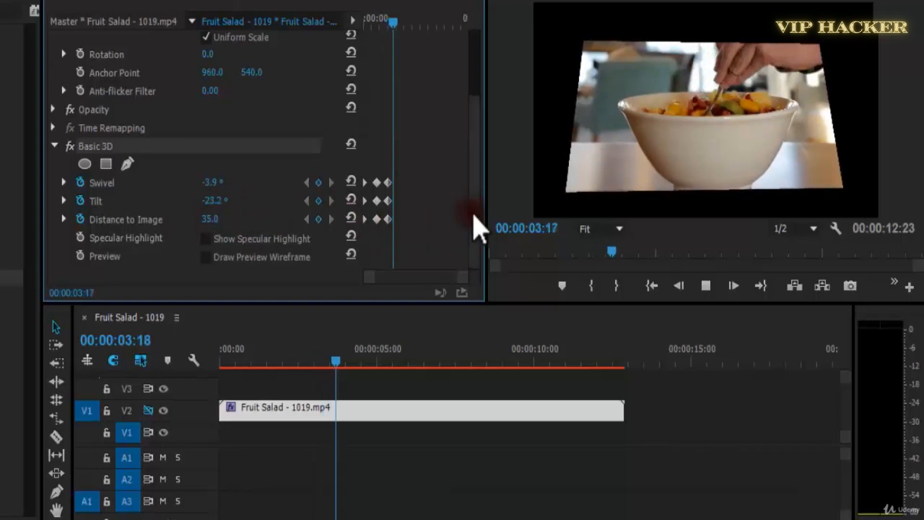
Add final Basic 3D keyframes at about 4.5 seconds and reset Swivel, Tilt and Distance to Image to 0.
click(319, 219)
click(319, 200)
click(319, 183)
click(352, 182)
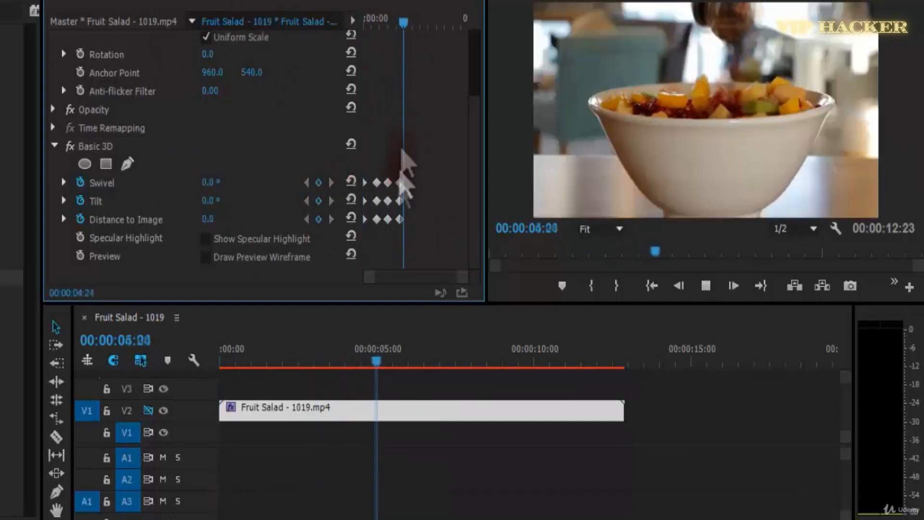
Delete the middle Basic 3D keyframes, leaving the first and last, and move the last ones earlier to about 2.5 seconds.
key(space)
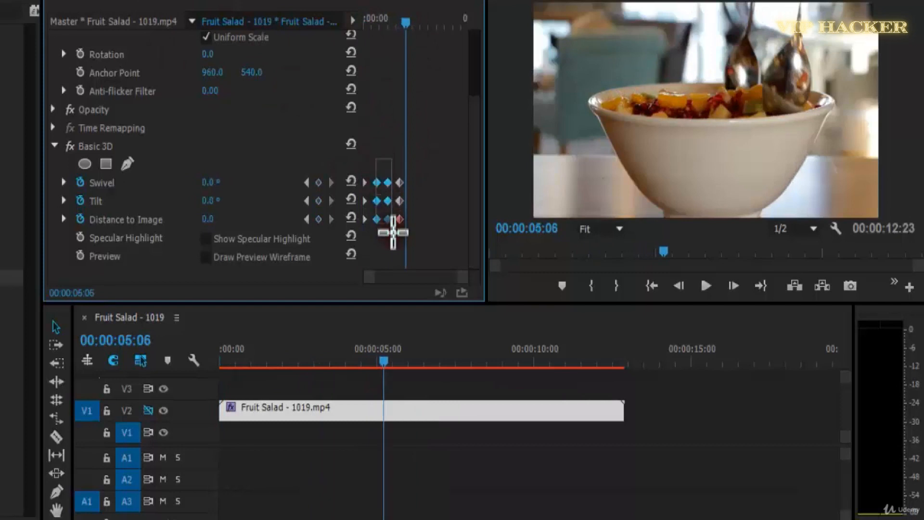
key(Home)
key(space)
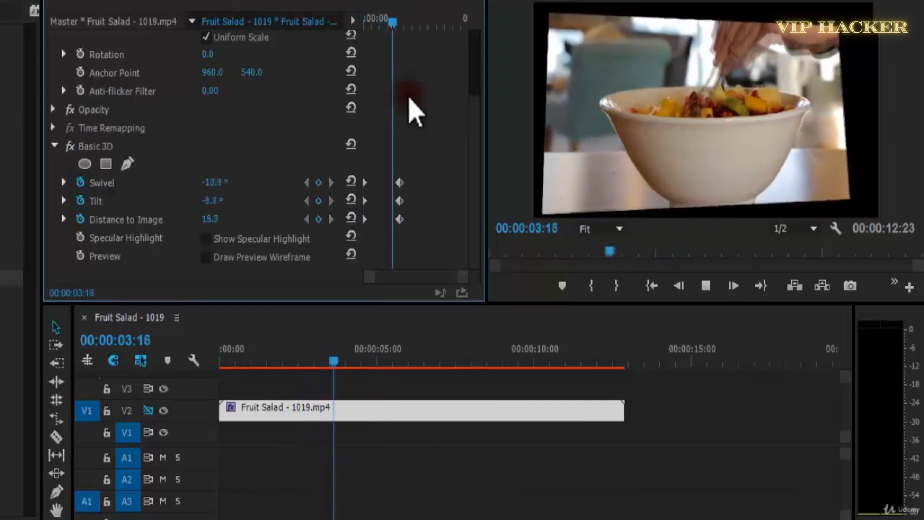
drag(415, 20, 344, 29)
key(ctrl+s)
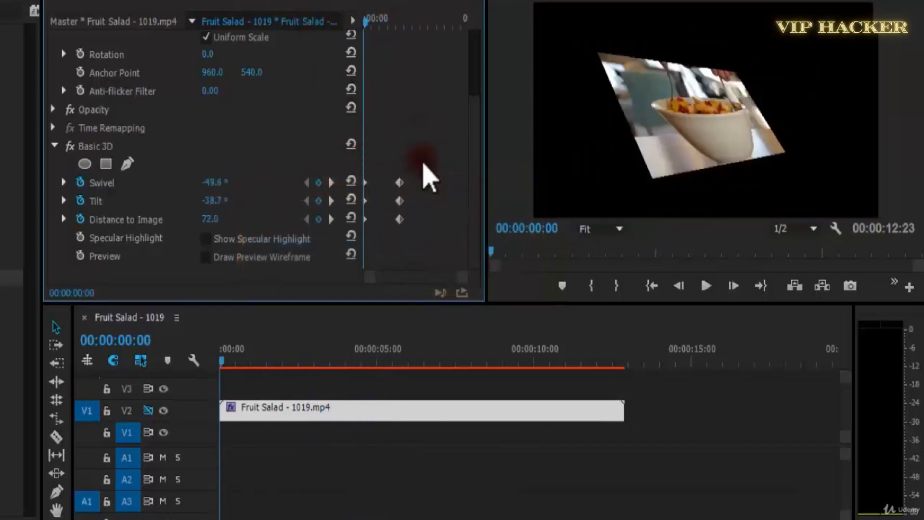
Try Ease In on the final Swivel, Tilt and Distance to Image keyframes and play the clip.
right_click(387, 220)
click(448, 473)
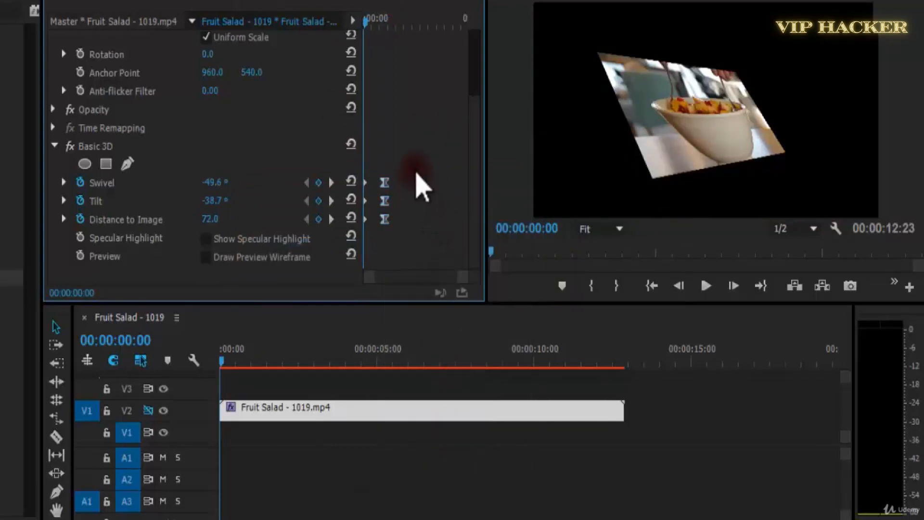
key(space)
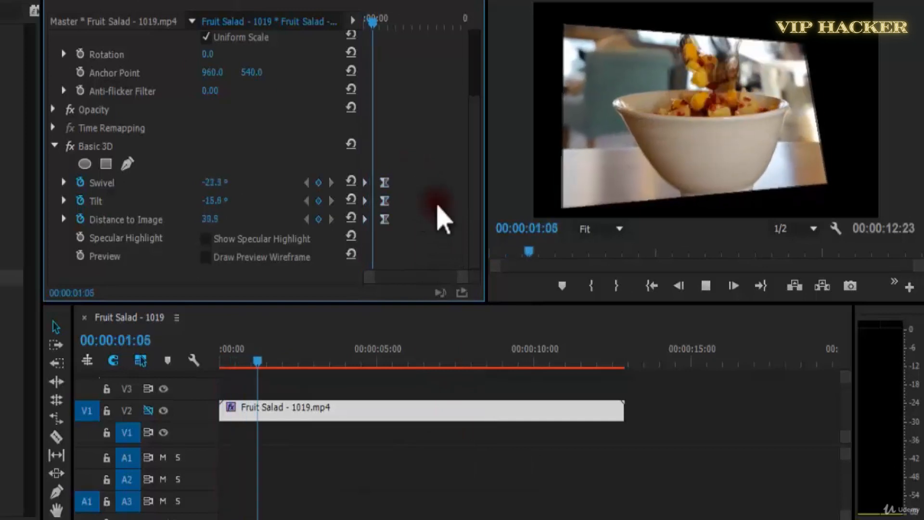
key(space)
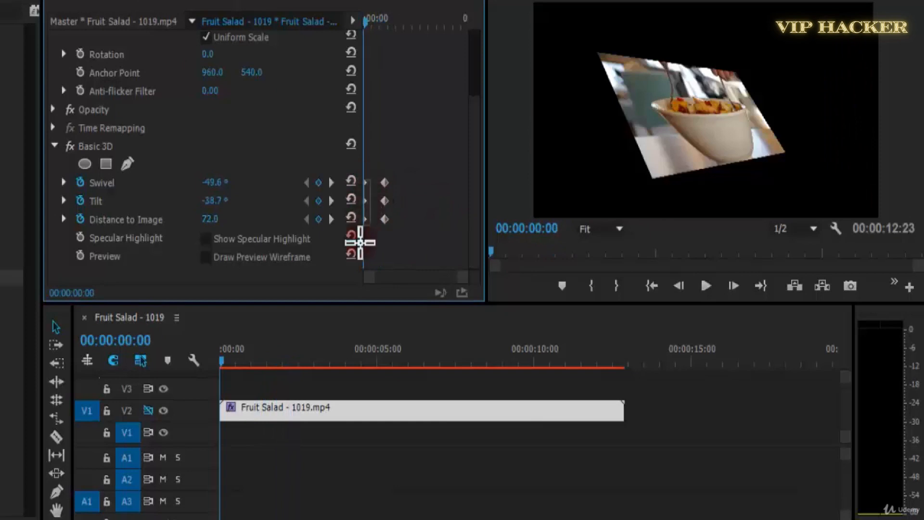
Apply Ease Out to the starting Swivel, Tilt and Distance to Image keyframes and play the clip from the start.
right_click(364, 223)
click(421, 182)
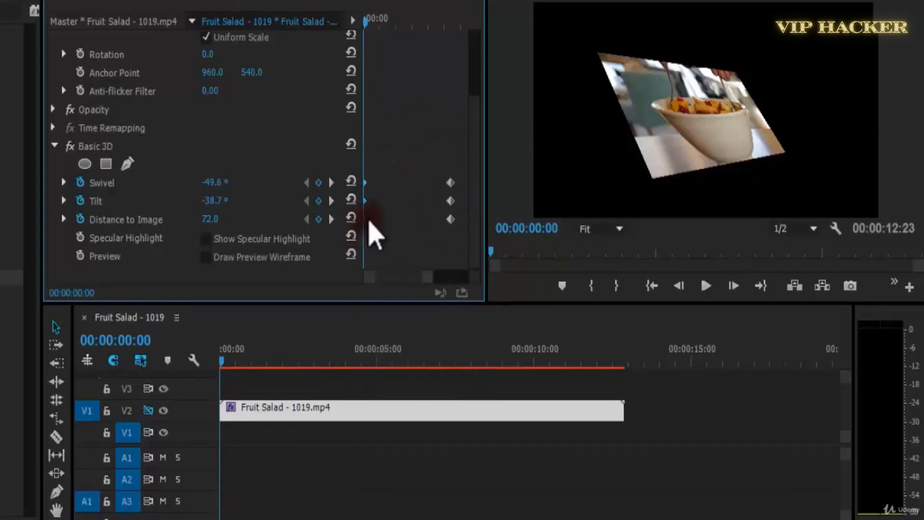
right_click(368, 222)
click(431, 488)
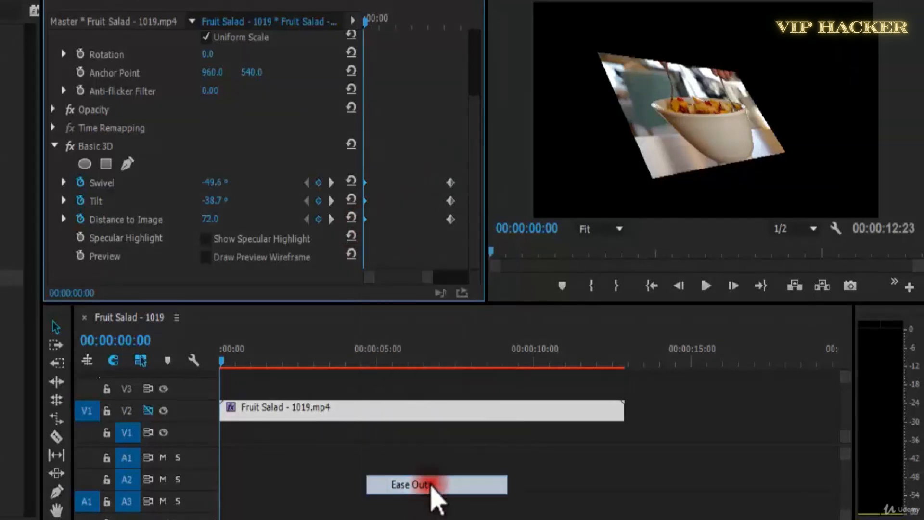
click(426, 135)
key(minus)
key(space)
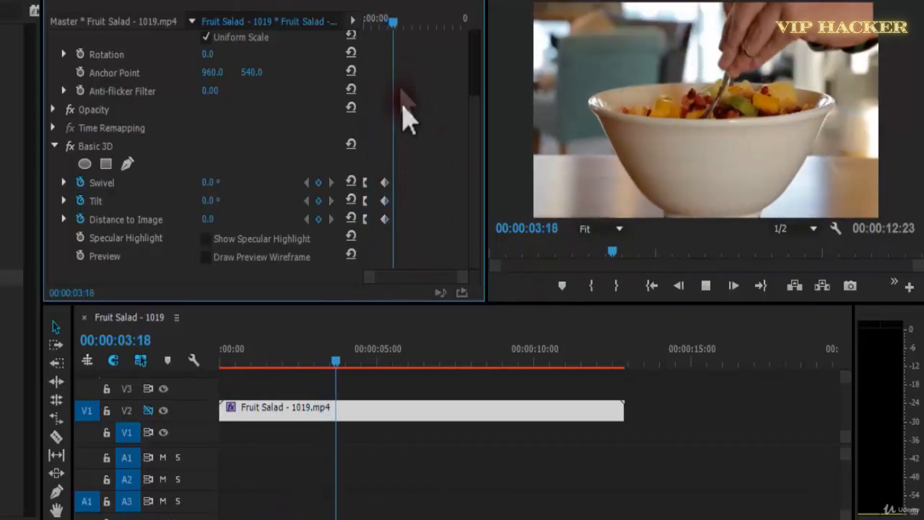
key(space)
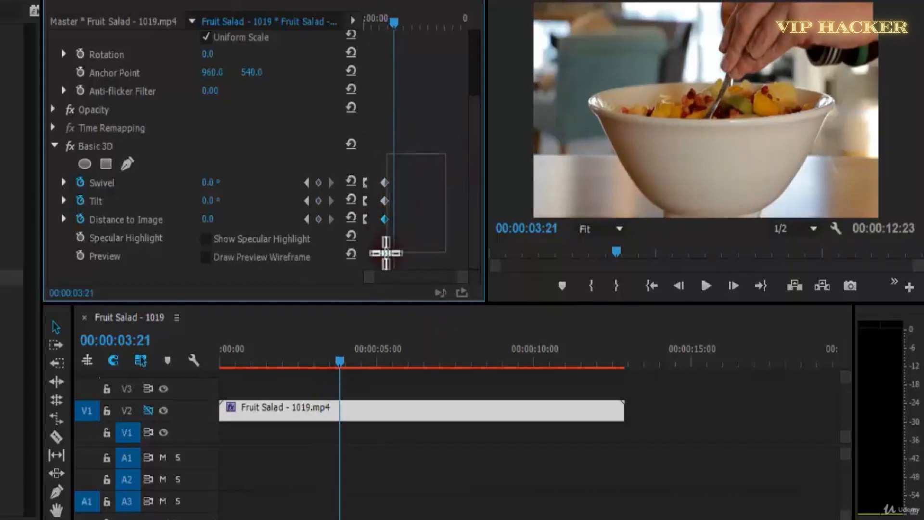
Apply Ease Out to the final Swivel, Tilt and Distance to Image keyframes and play the clip from its start.
drag(397, 247, 399, 249)
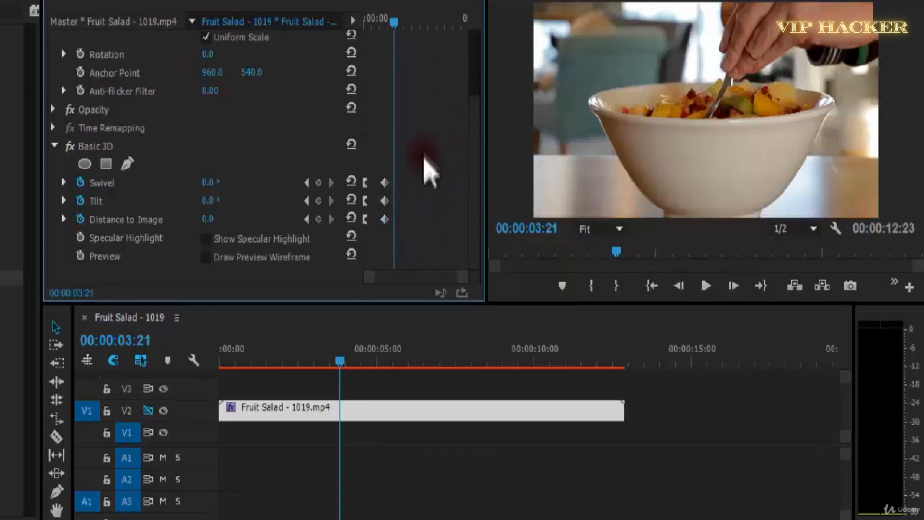
right_click(387, 227)
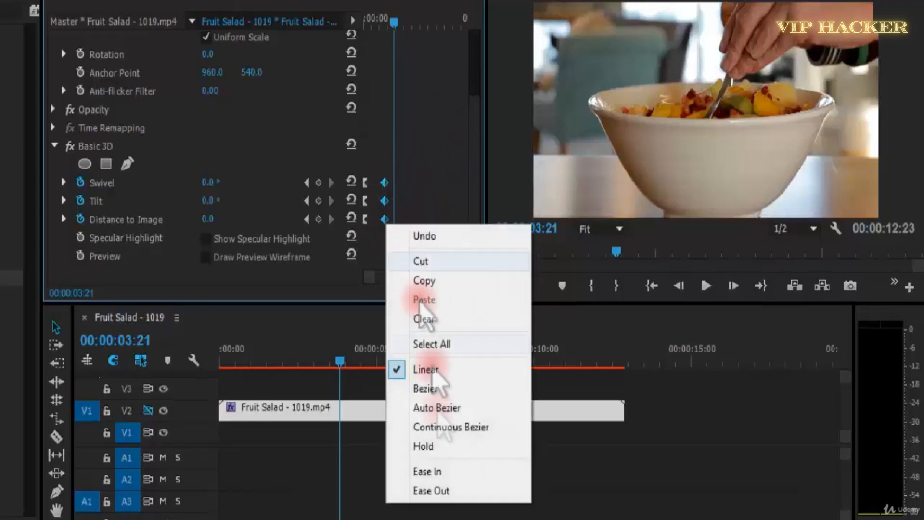
click(446, 490)
drag(373, 25, 362, 27)
click(424, 106)
key(space)
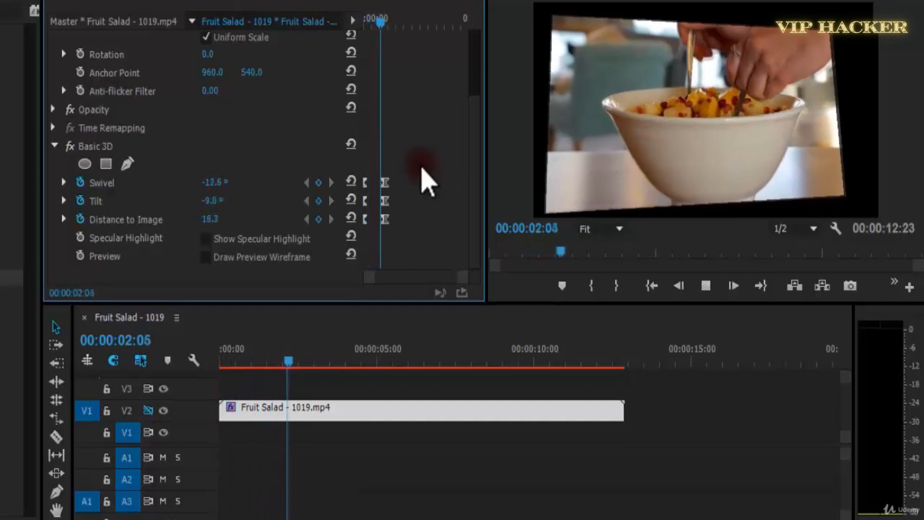
key(space)
Move the final Basic 3D keyframes earlier to just under 2 seconds, replay the animation and return to the clip's start.
drag(389, 29, 260, 57)
click(386, 182)
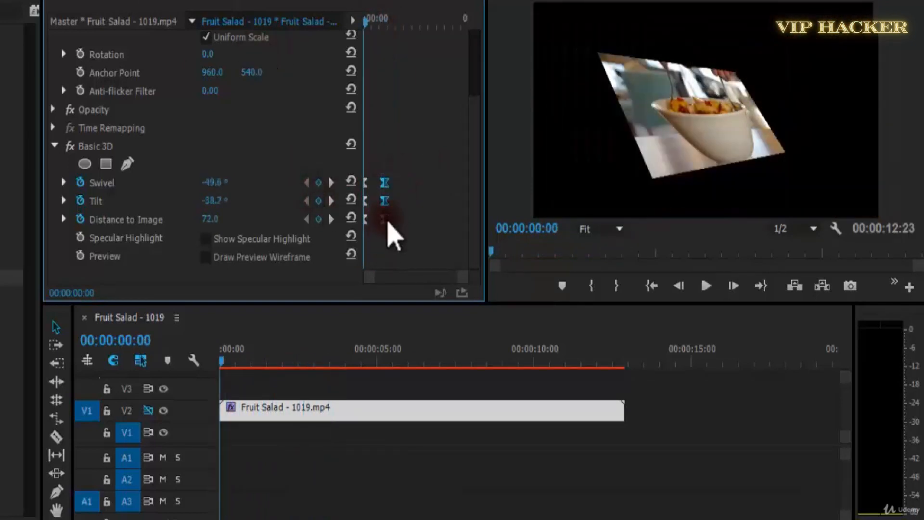
click(436, 255)
key(space)
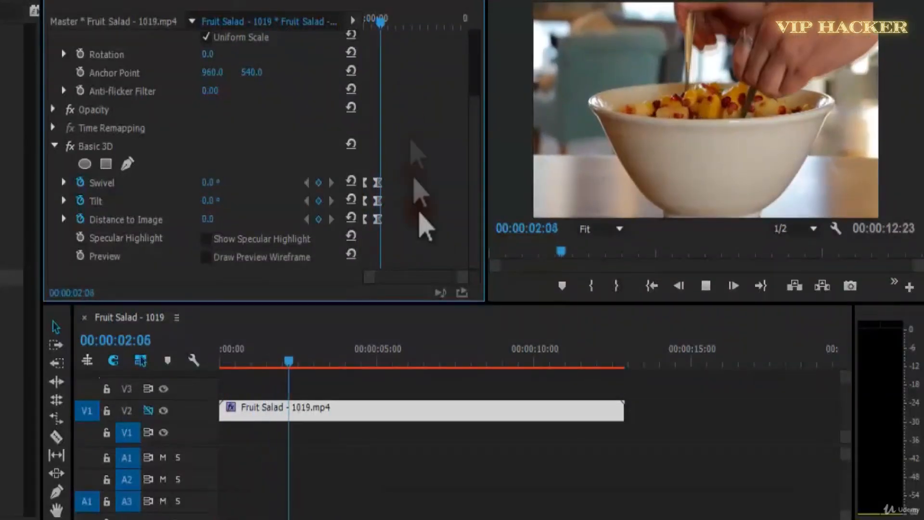
click(366, 22)
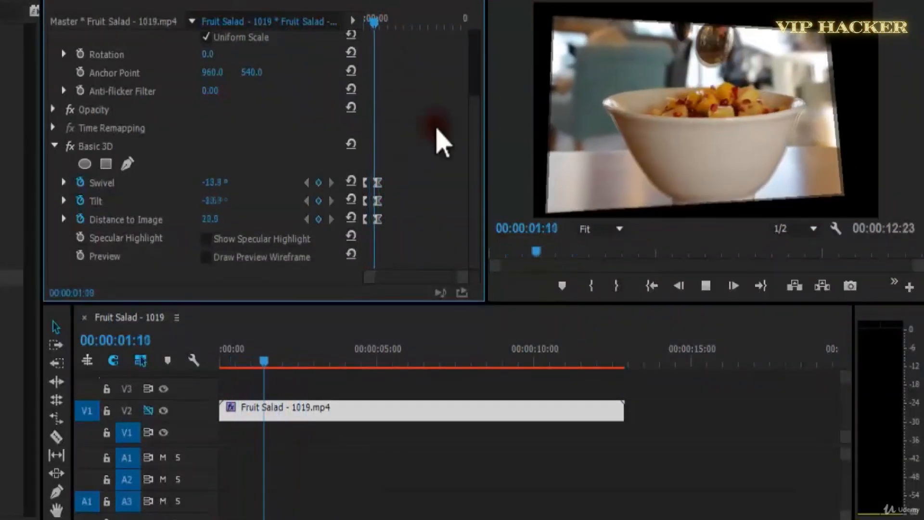
drag(386, 20, 354, 20)
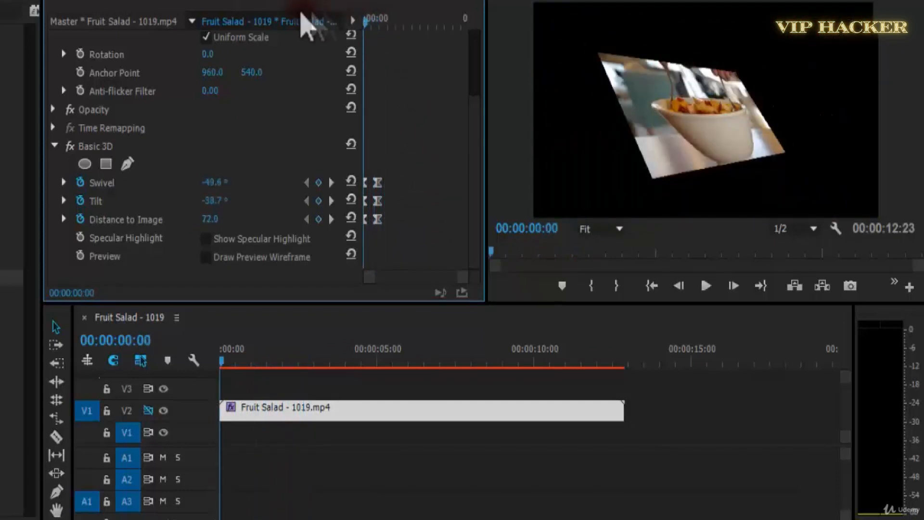
Turn on Show Specular Highlight for the Basic 3D effect and play the clip to just past 2 seconds.
click(206, 239)
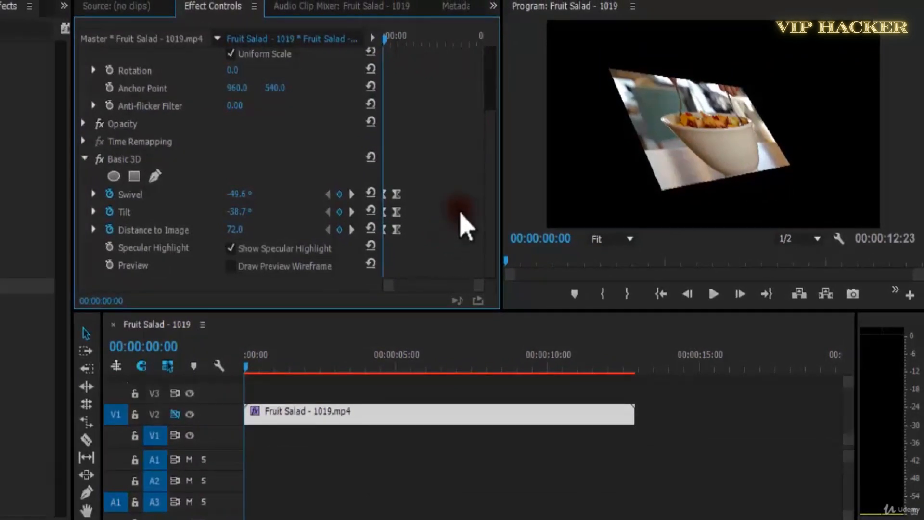
click(715, 138)
key(space)
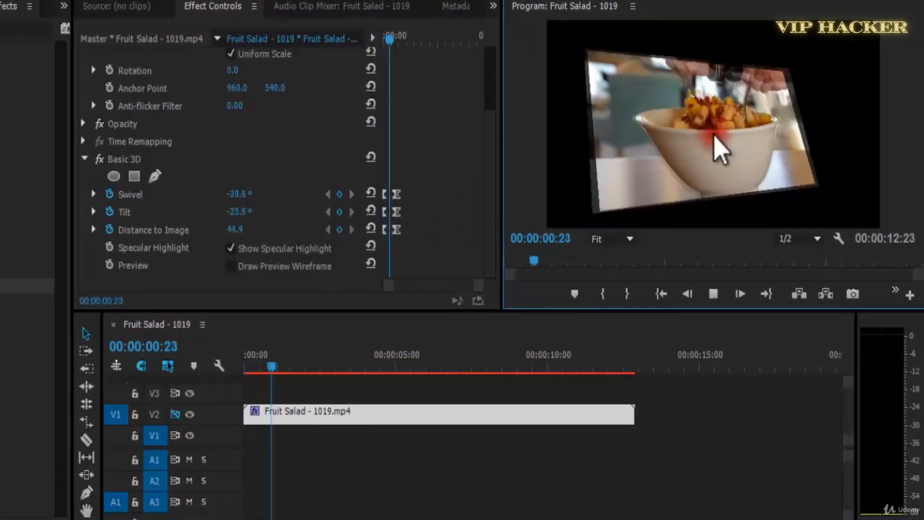
click(291, 153)
key(space)
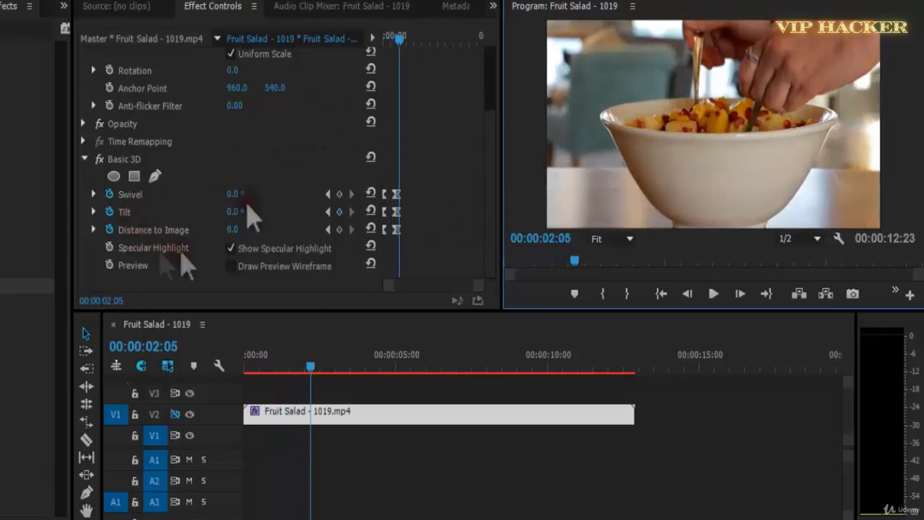
Try a Swivel of 24° and a Tilt of -31° at 00:00:03:19 and return to the clip's start.
click(412, 40)
drag(233, 212, 258, 201)
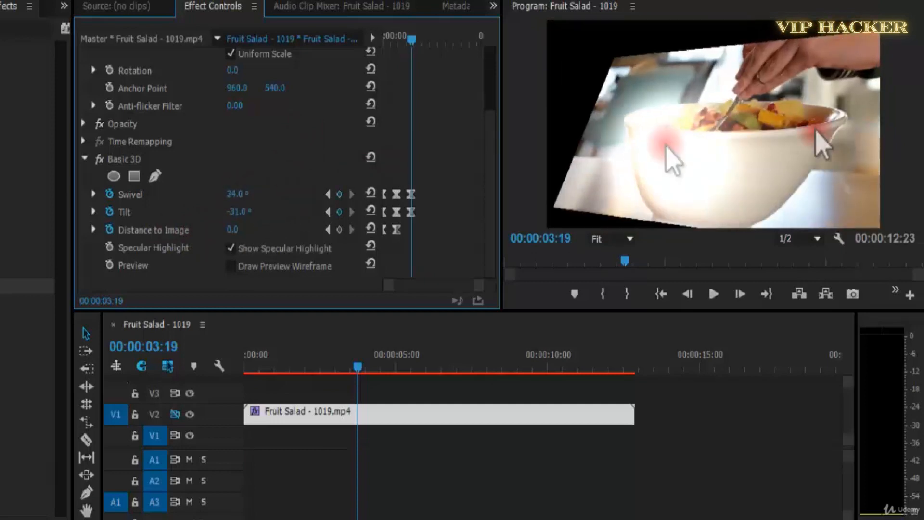
key(Home)
Play the clip to 00:00:03:17 and add hold keyframes there for Swivel, Tilt and Distance to Image.
key(space)
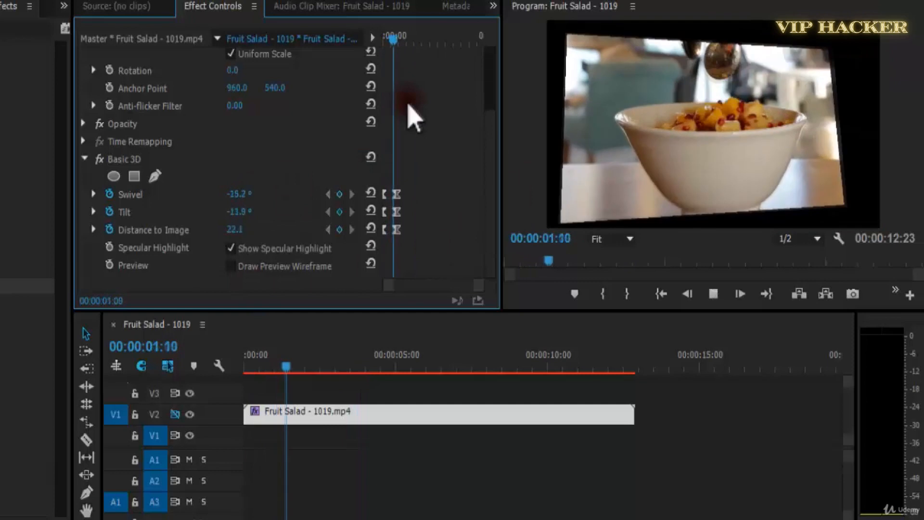
key(space)
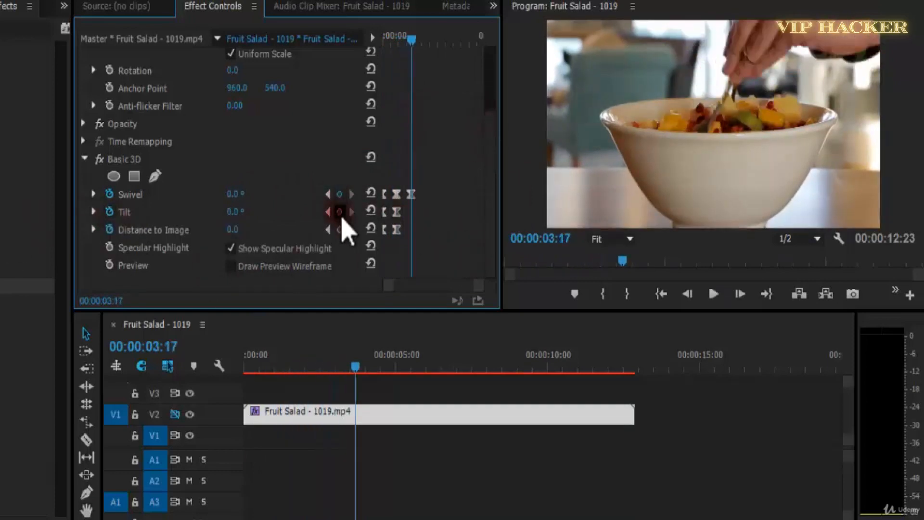
click(340, 230)
Keyframe Swivel at 45°, Tilt at -30° and Distance to Image at 34, all aligned at 00:00:06:00.
key(space)
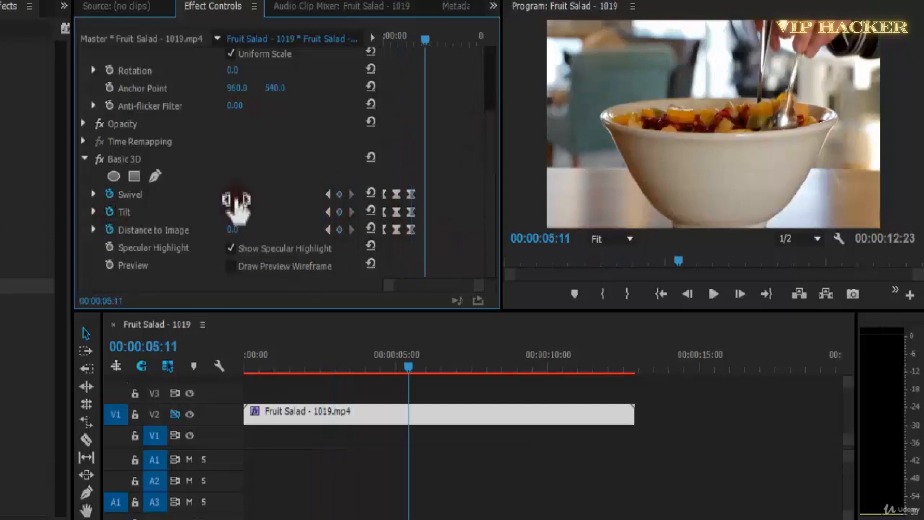
mouse_move(246, 232)
mouse_down()
mouse_move(184, 240)
mouse_move(259, 240)
mouse_up()
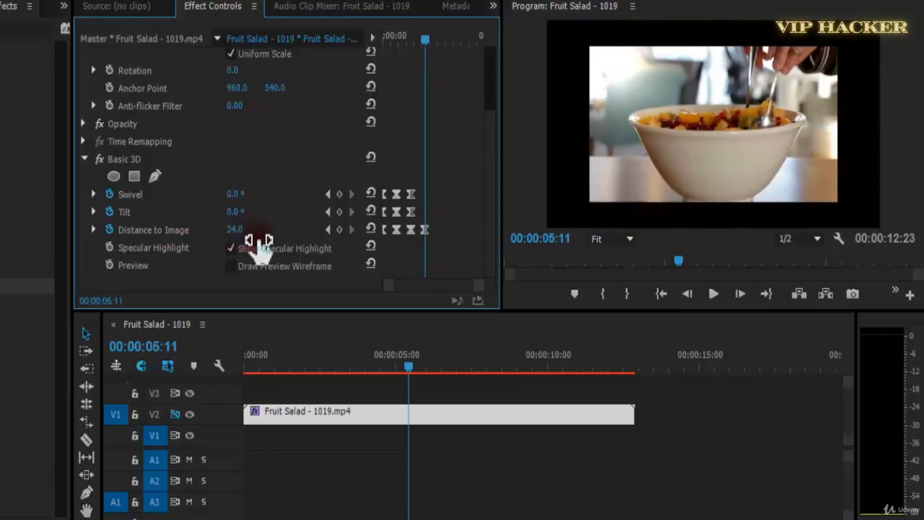
key(space)
key(space)
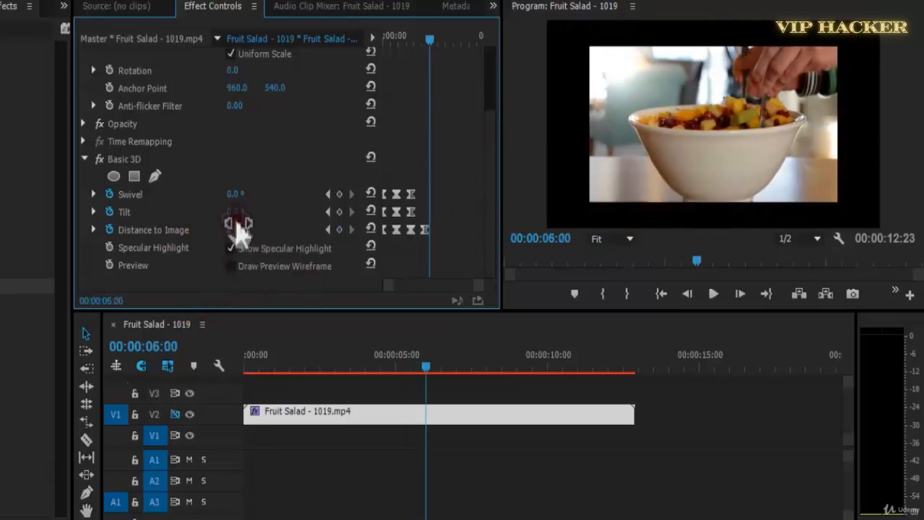
drag(249, 212, 271, 202)
click(427, 228)
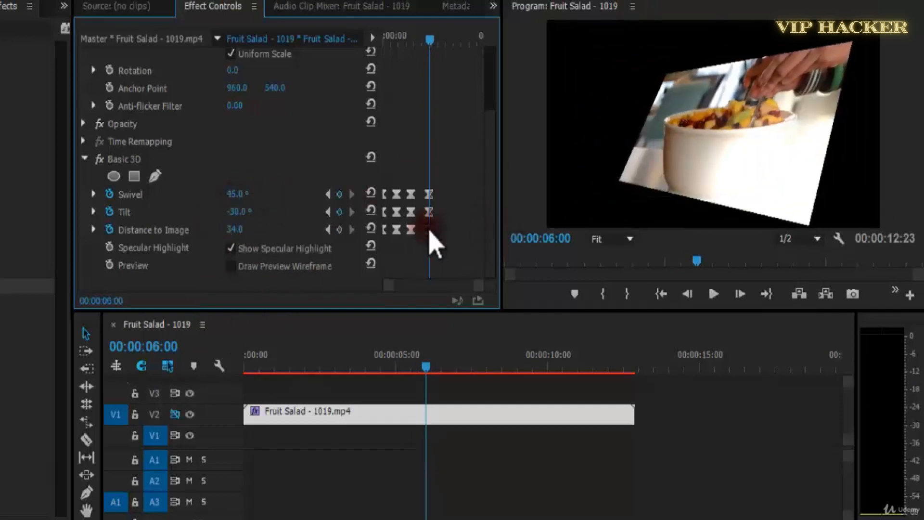
Replay the new motion, add a Distance to Image keyframe of 60 and shift it to about 00:00:10:18.
drag(415, 41, 401, 38)
key(space)
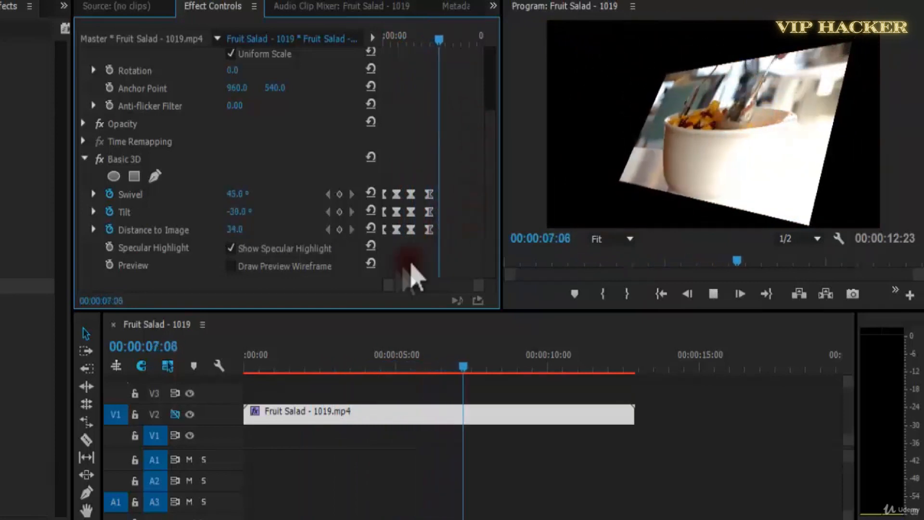
key(space)
drag(221, 233, 511, 220)
drag(442, 230, 465, 230)
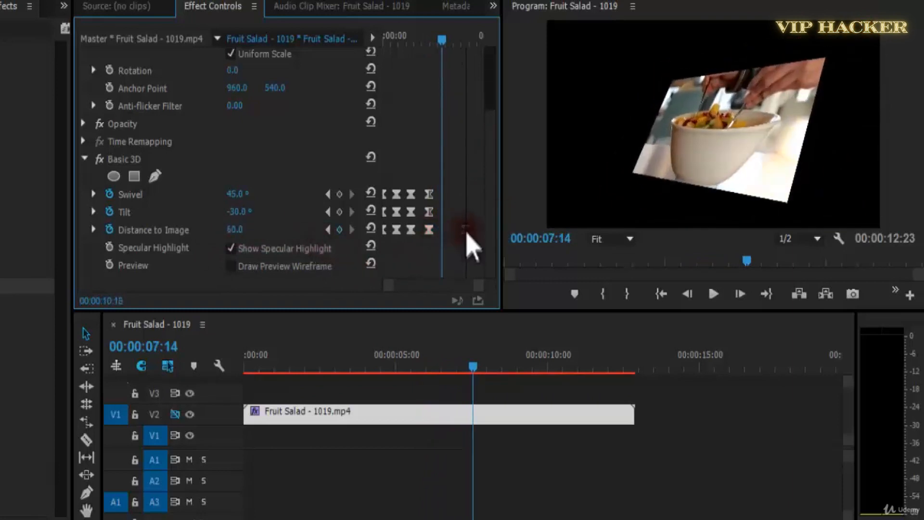
Replay to 00:00:08:20, keyframe Swivel at 32° and Tilt at about -22°, and align both keyframes with the last Distance to Image keyframe.
drag(424, 40, 422, 40)
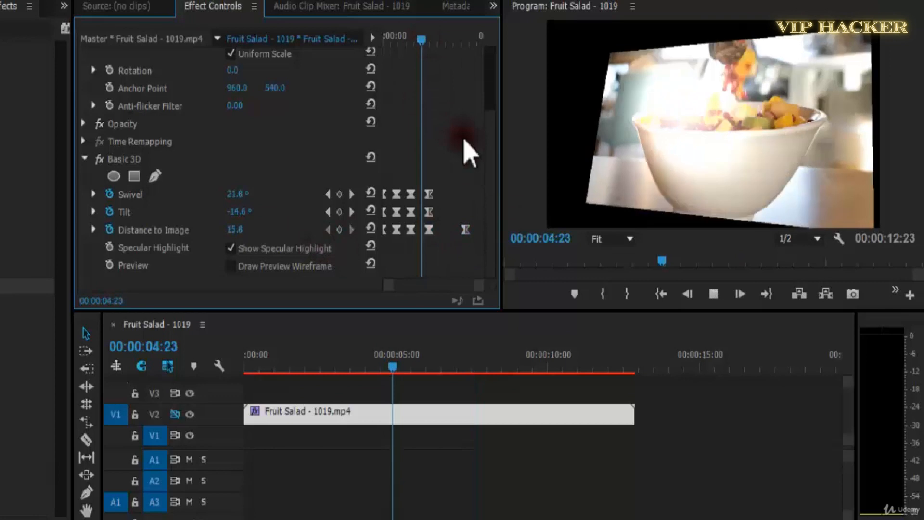
key(space)
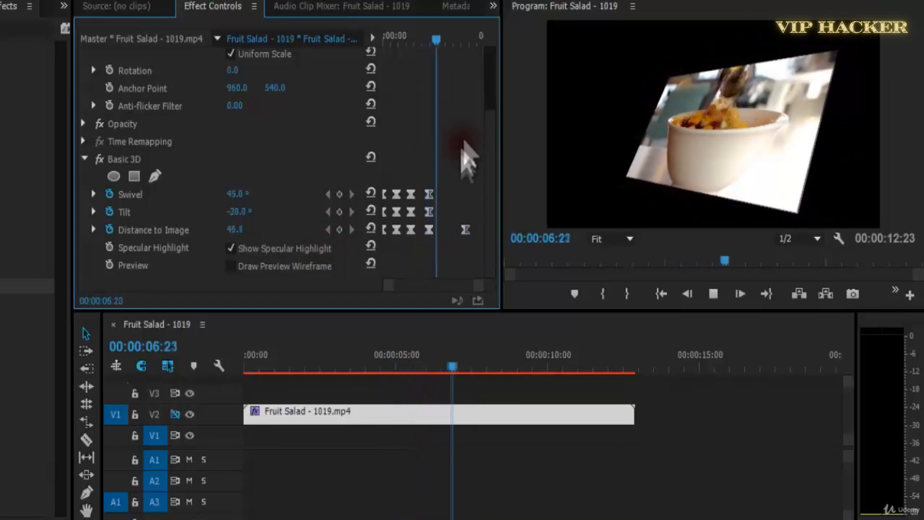
key(space)
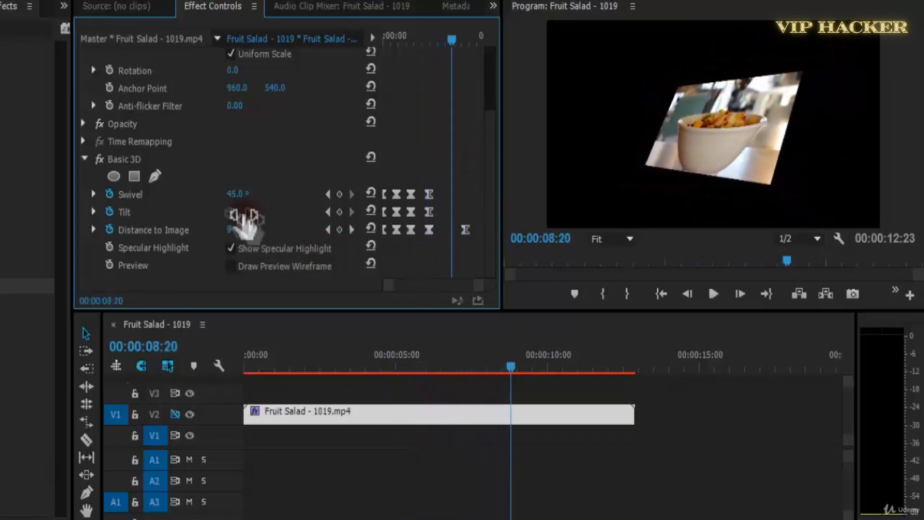
drag(232, 212, 256, 217)
drag(441, 207, 470, 195)
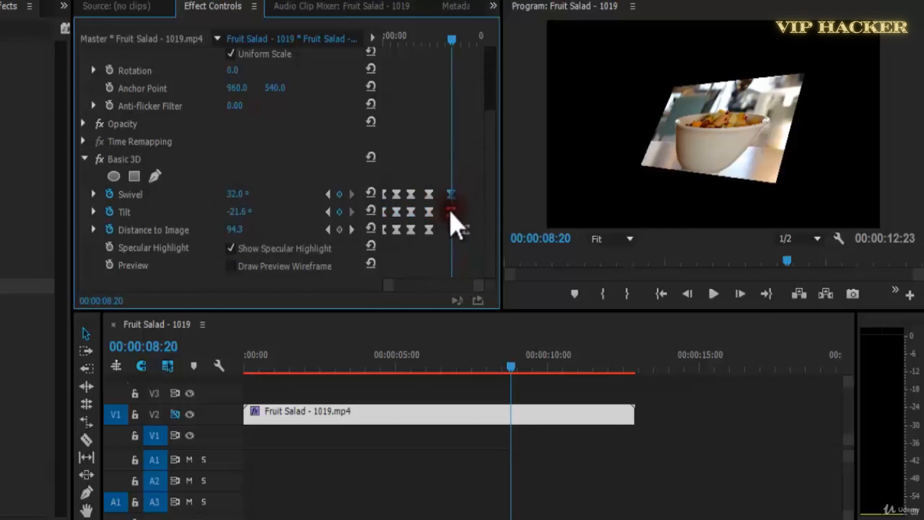
drag(458, 213, 465, 213)
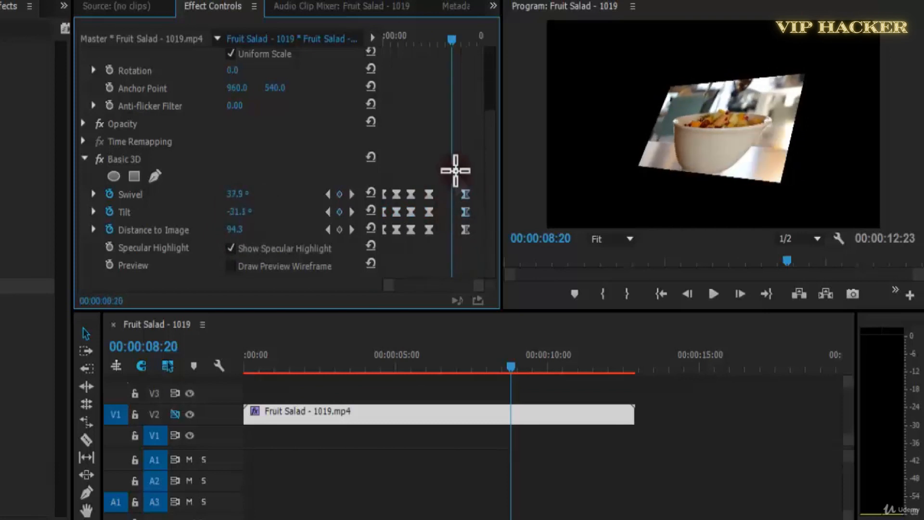
Play the full animation in an enlarged program monitor at 1/4 playback resolution and save the project.
key(space)
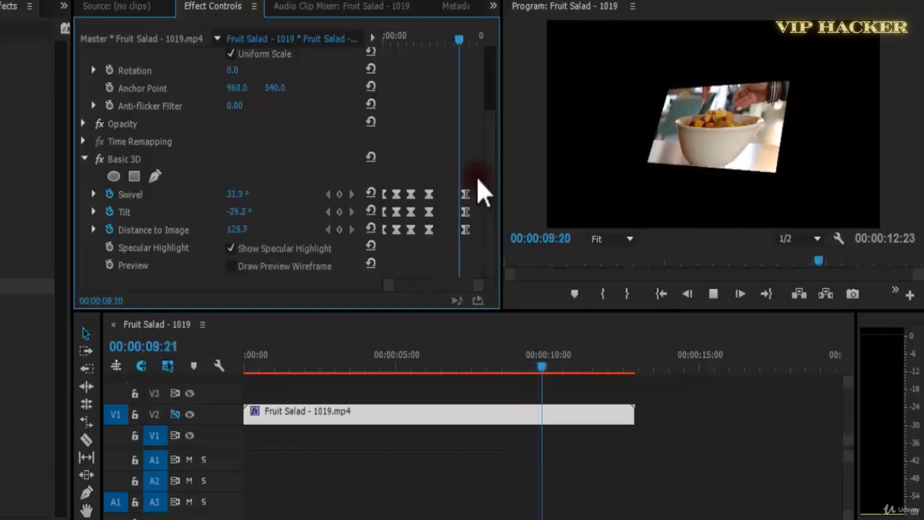
key(Home)
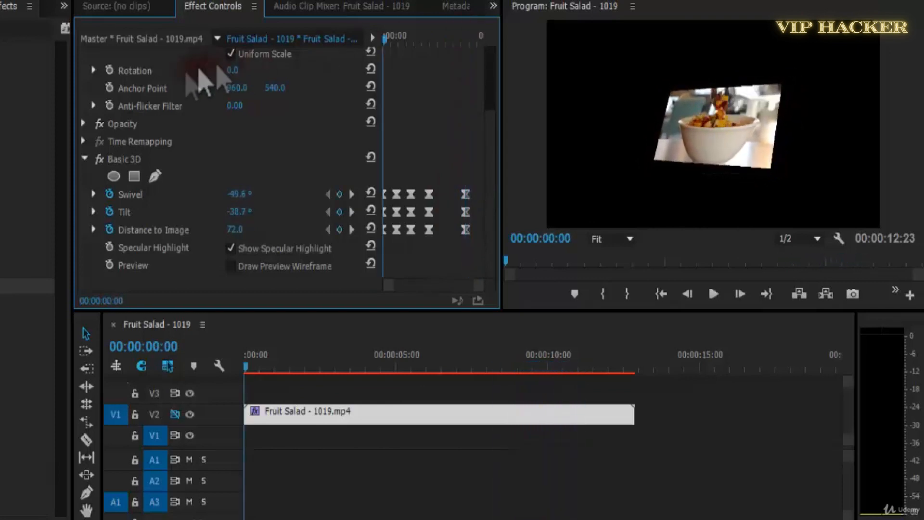
key(grave)
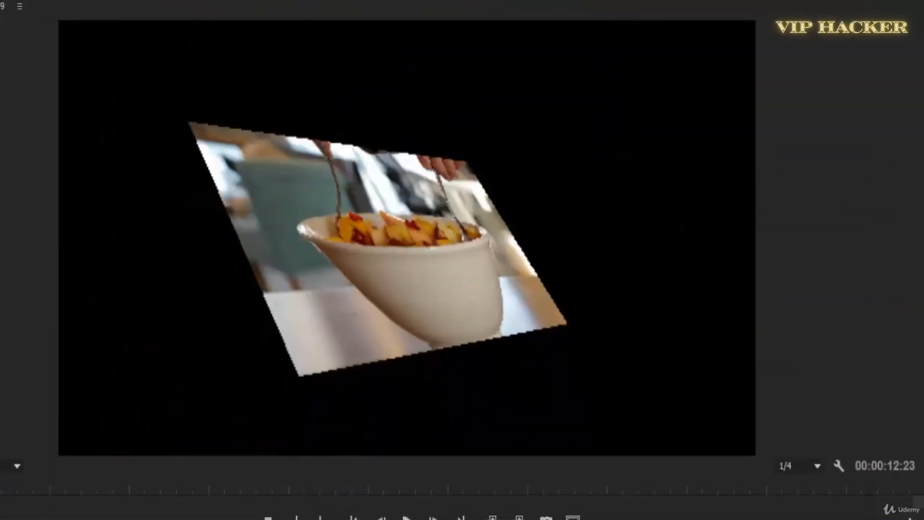
key(ctrl+s)
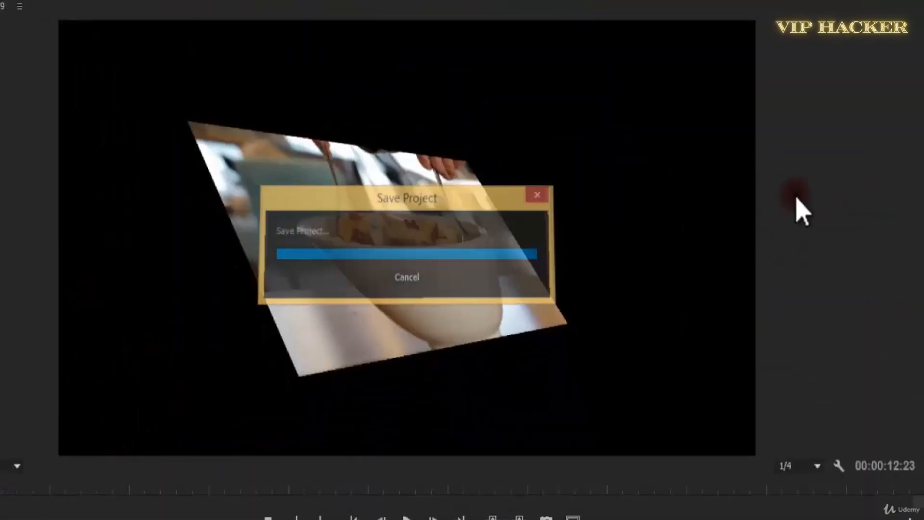
key(space)
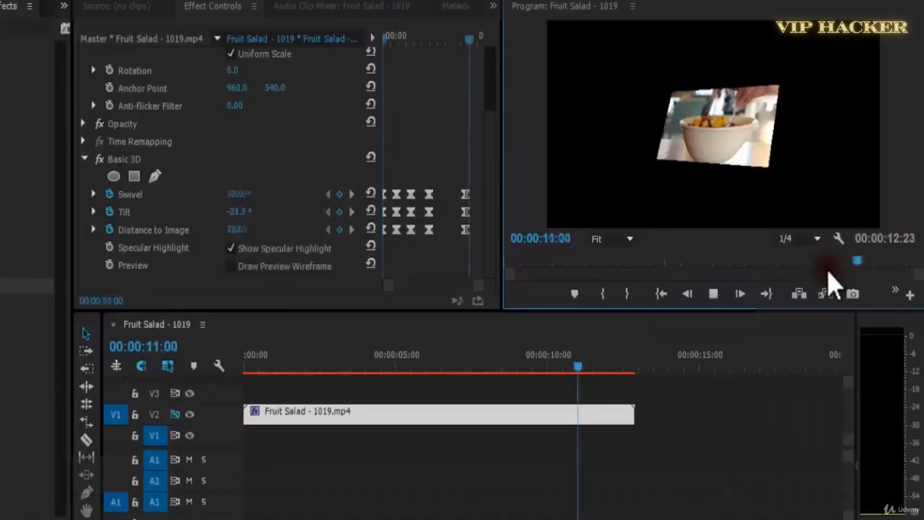
Replace the Basic 3D effect on the Fruit Salad clip with the Bevel Alpha effect, starting from the clip's first frame.
drag(604, 371, 186, 392)
click(350, 414)
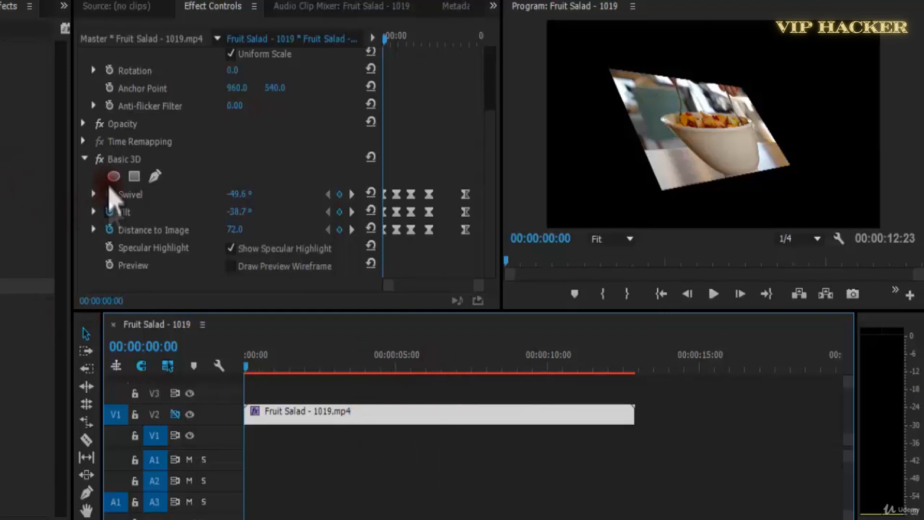
click(85, 159)
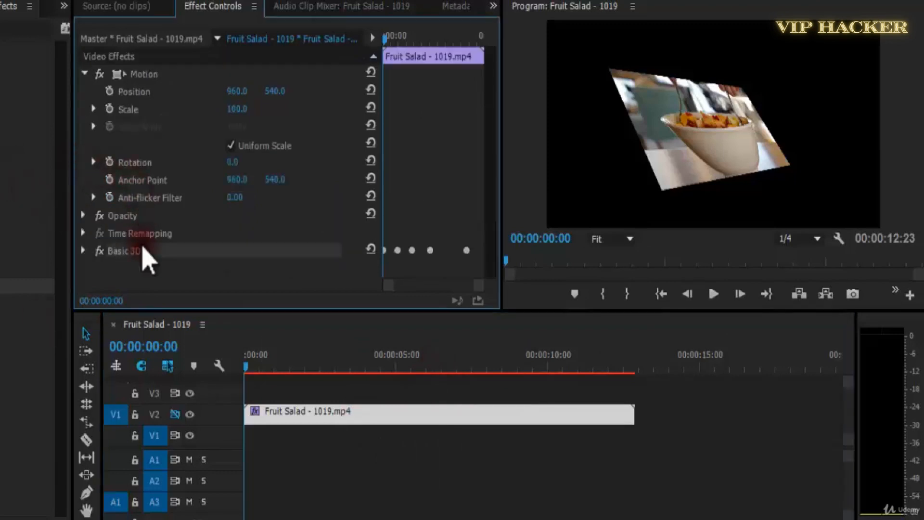
key(Delete)
drag(4, 320, 230, 179)
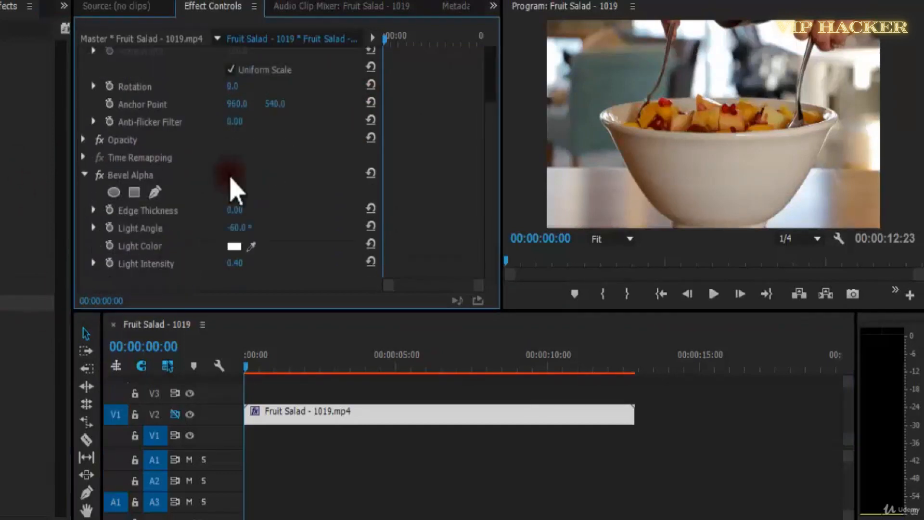
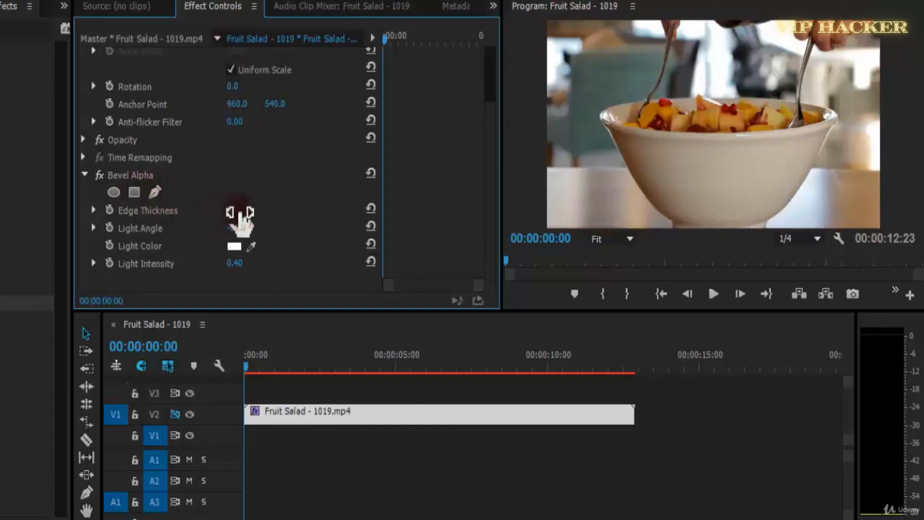
Raise the Edge Thickness of Bevel Alpha to 69.30 and play the clip to preview the bevel.
drag(251, 214, 308, 215)
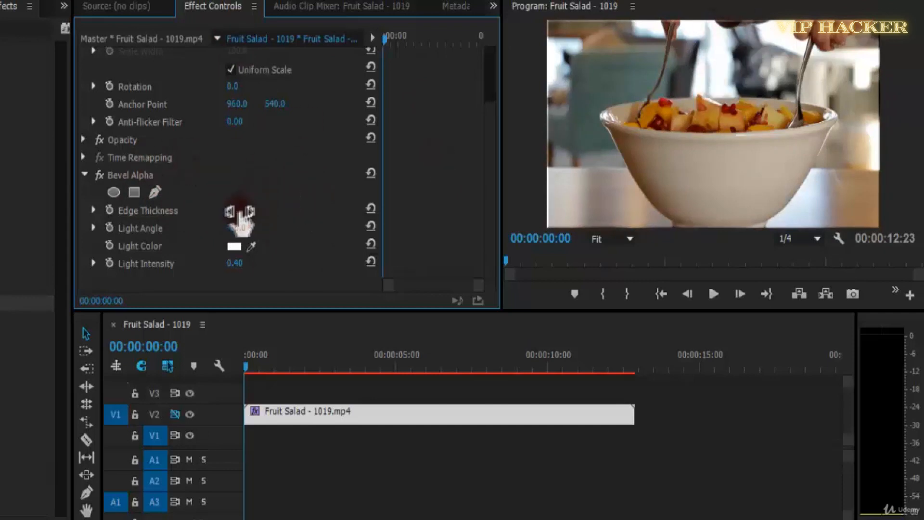
drag(260, 214, 691, 183)
key(space)
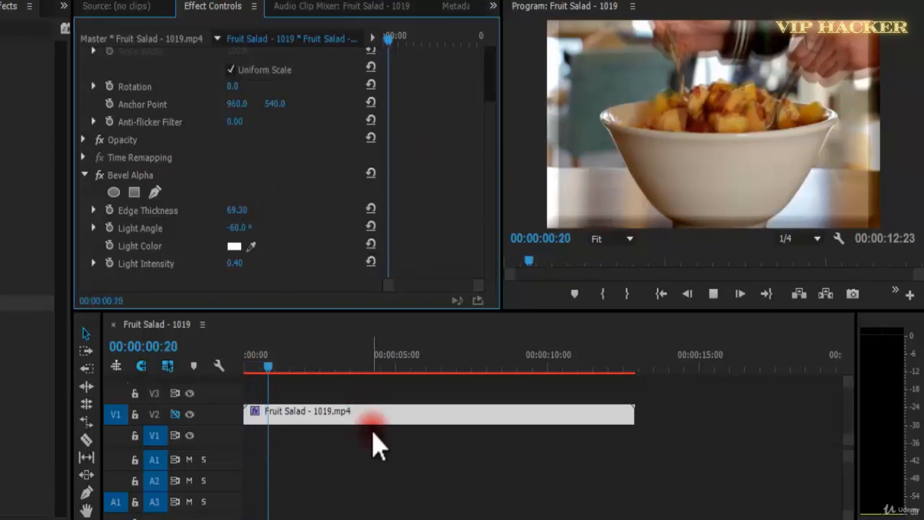
drag(311, 367, 244, 369)
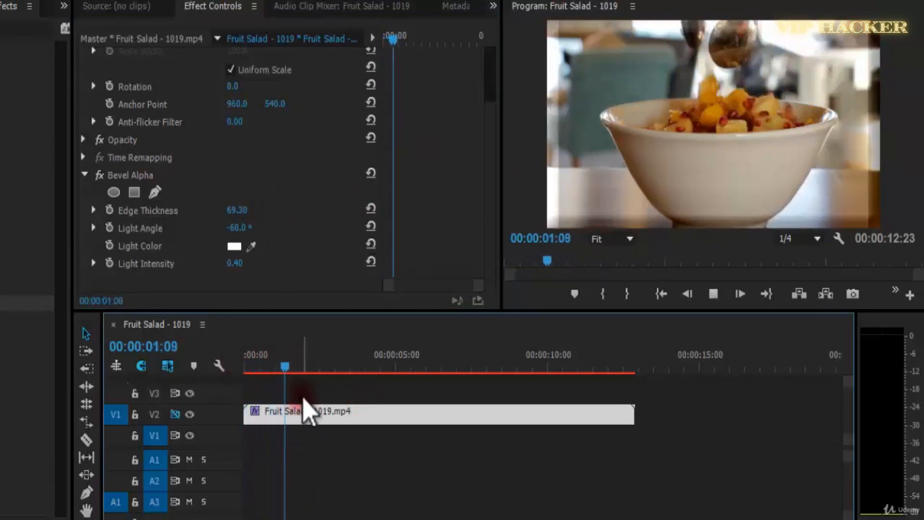
key(space)
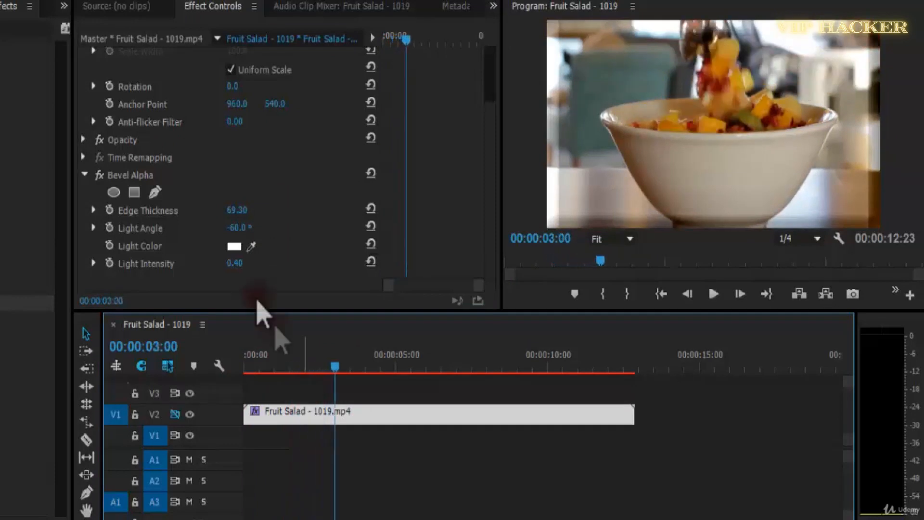
key(space)
key(space)
Raise the Light Intensity of Bevel Alpha to 1, then lower it to 0.50.
click(238, 268)
drag(238, 269, 245, 268)
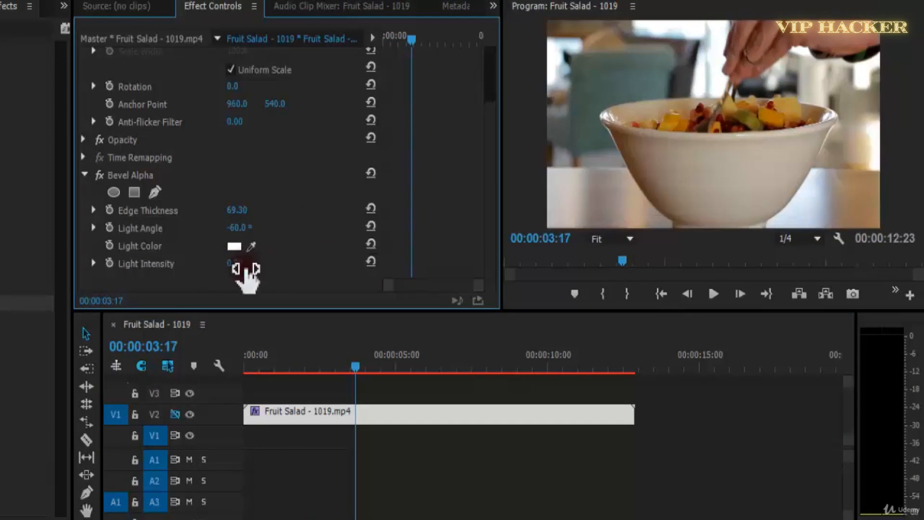
click(245, 268)
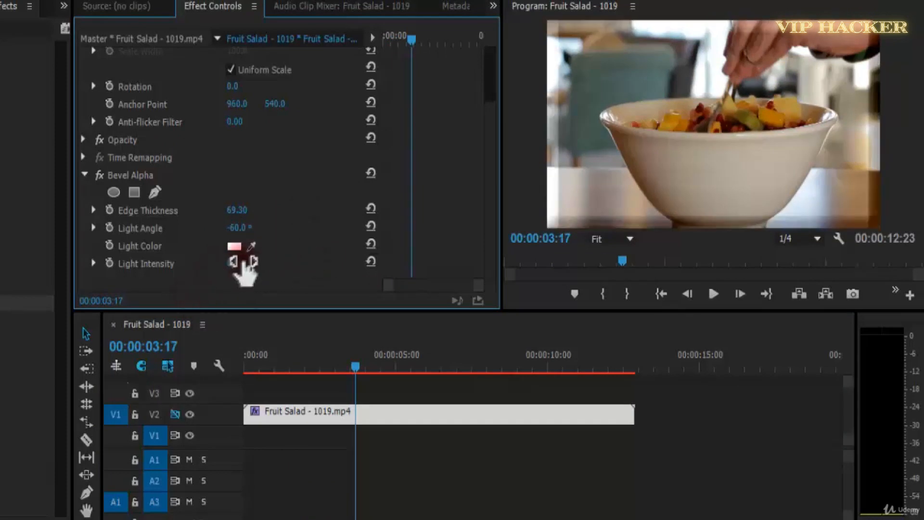
text(1)
key(Return)
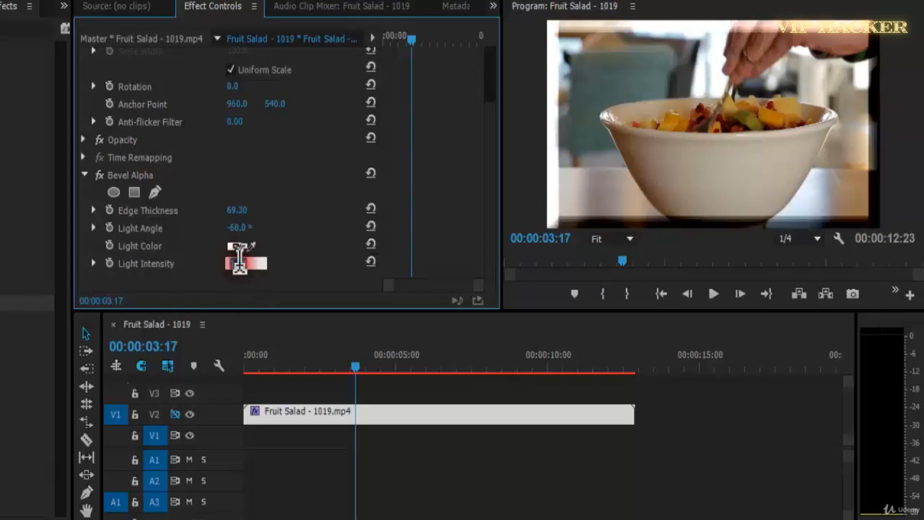
drag(243, 277, 248, 285)
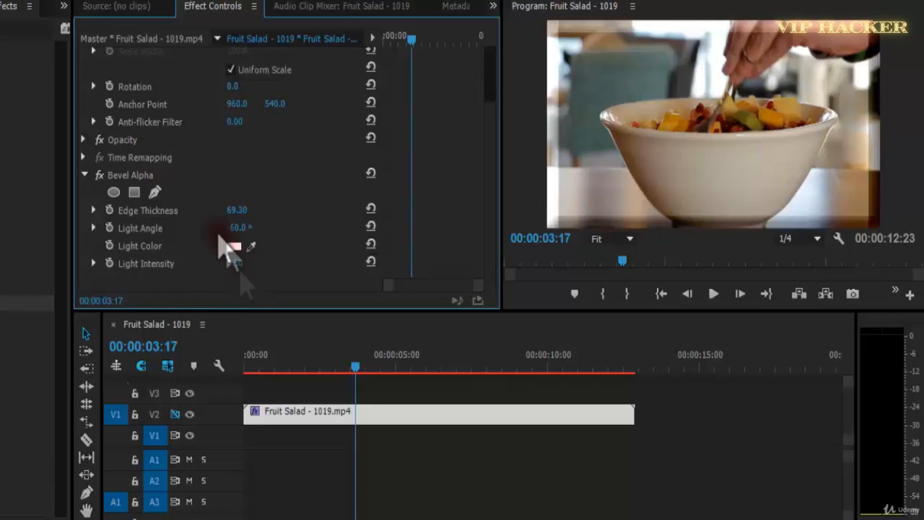
Try a Bevel Alpha Light Angle of 60°, then set the angle back to -60°.
drag(248, 227, 265, 283)
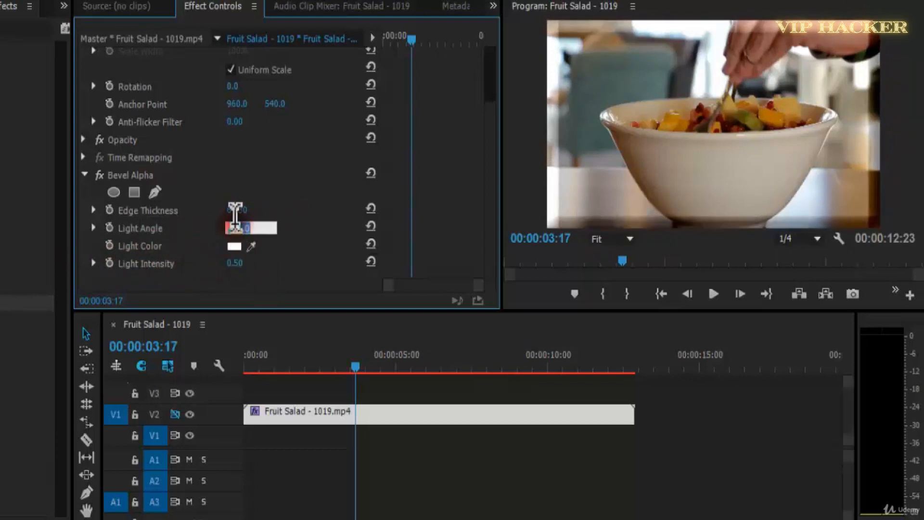
drag(237, 230, 256, 232)
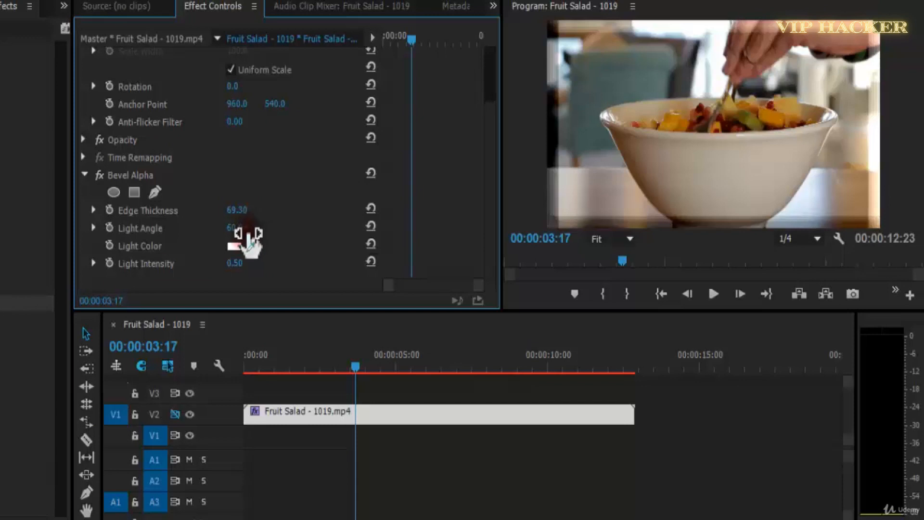
click(247, 229)
text(-60)
key(Return)
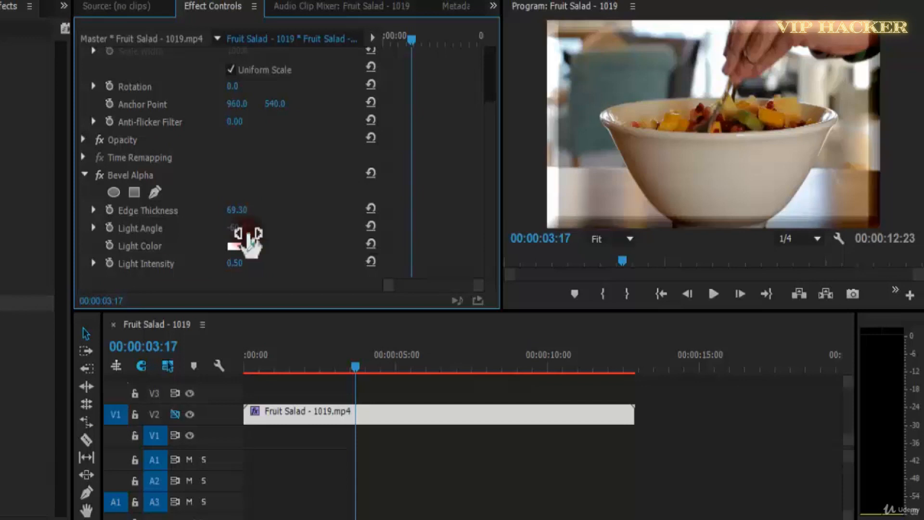
Change the Bevel Alpha Light Color to red and then to blue 0498FF.
click(238, 247)
click(428, 384)
click(554, 158)
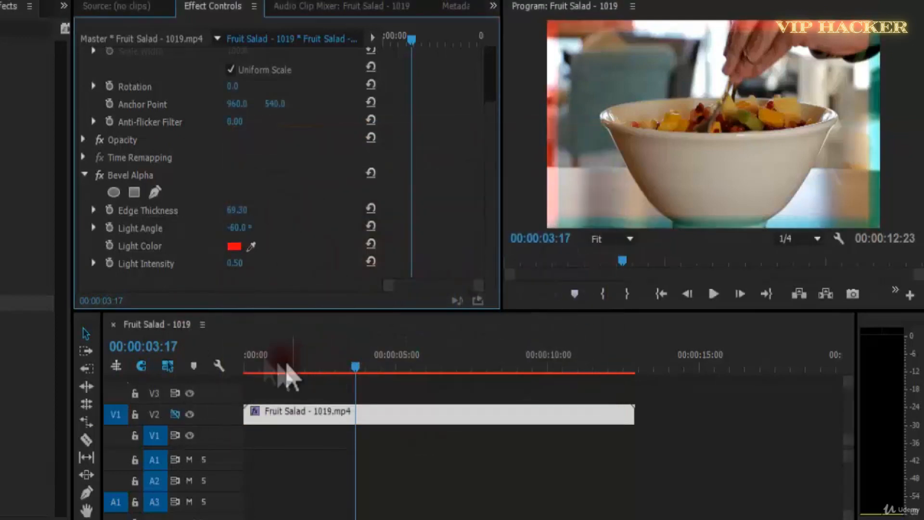
click(236, 247)
click(460, 291)
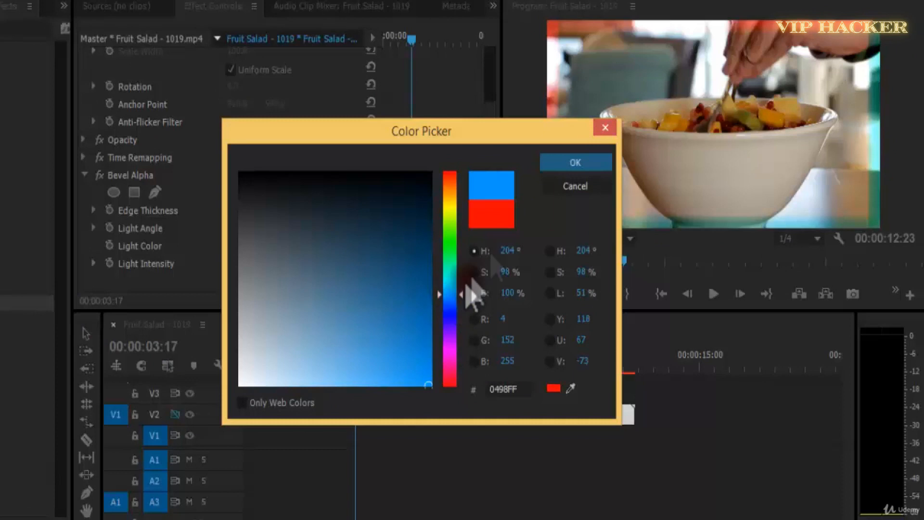
click(571, 164)
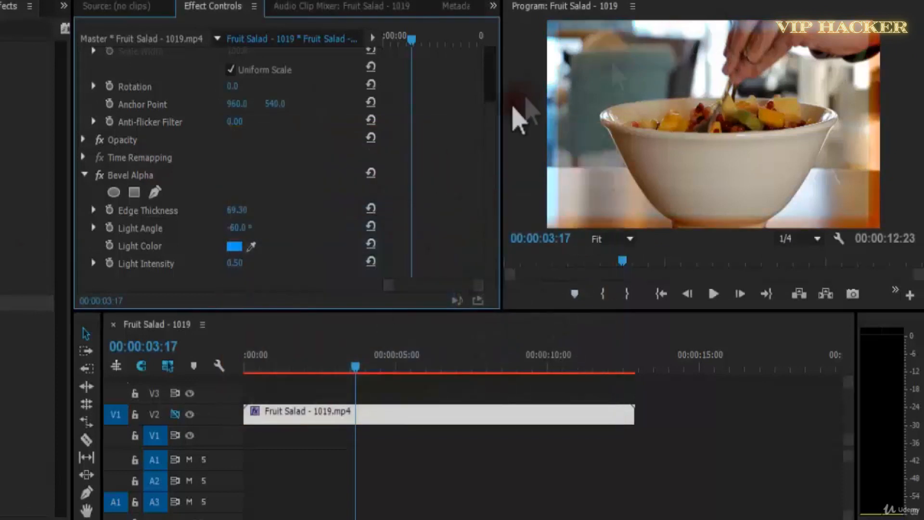
Change the Bevel Alpha Light Color to magenta, then set it back to white FFFFFF.
click(235, 248)
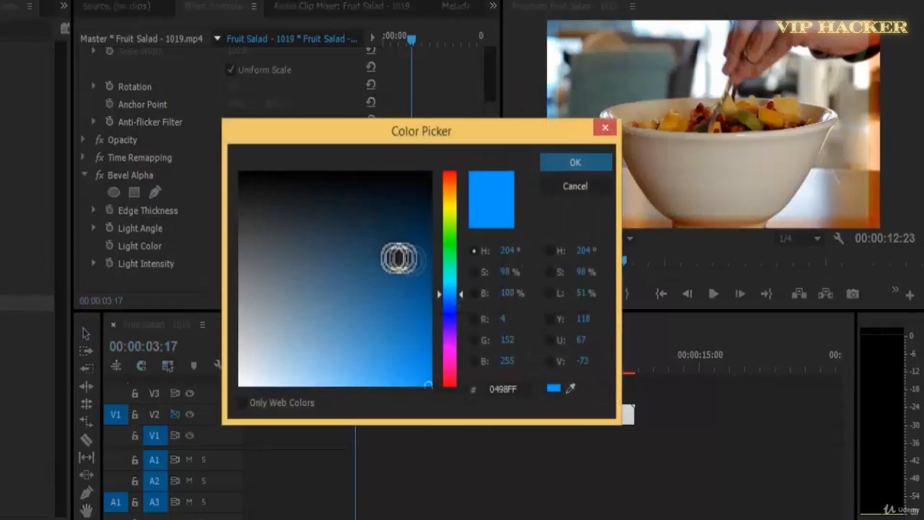
click(451, 354)
click(575, 165)
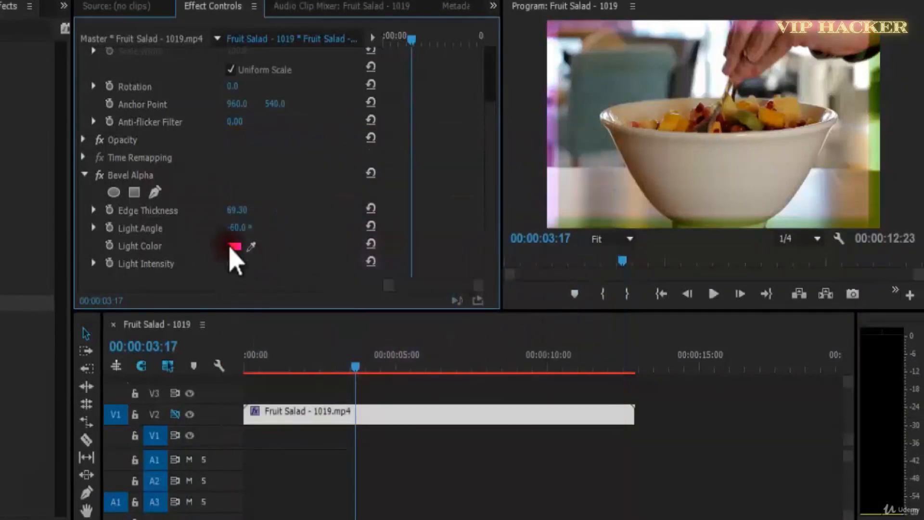
click(231, 247)
drag(343, 293, 240, 385)
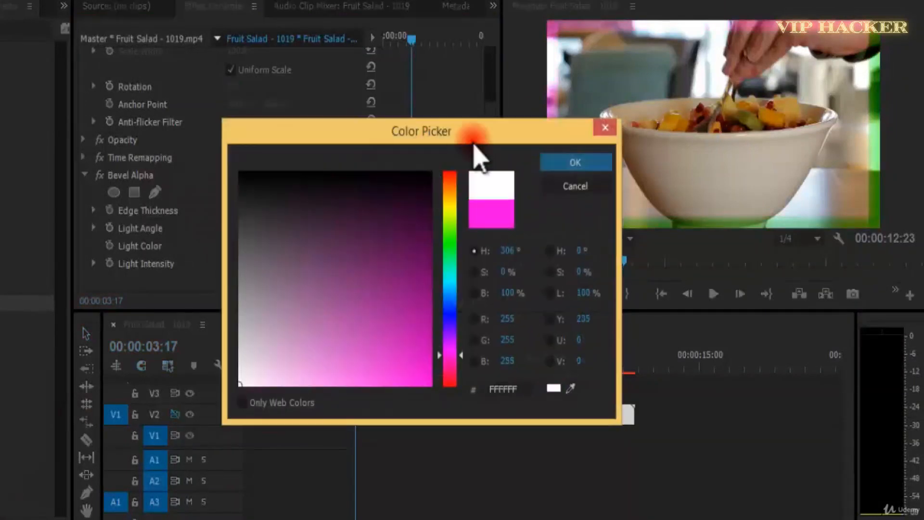
click(565, 160)
Set the Edge Thickness of Bevel Alpha to 45, play the clip and return to its first frame.
key(space)
key(space)
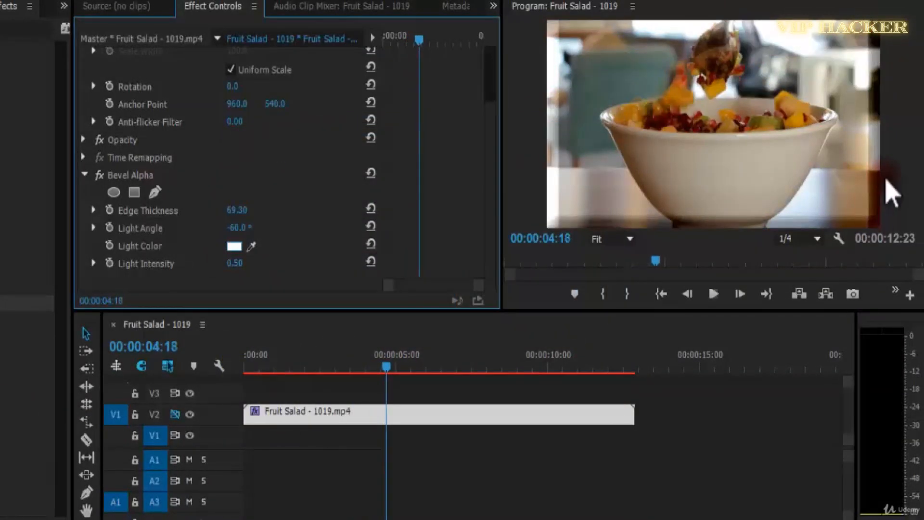
drag(399, 371, 295, 368)
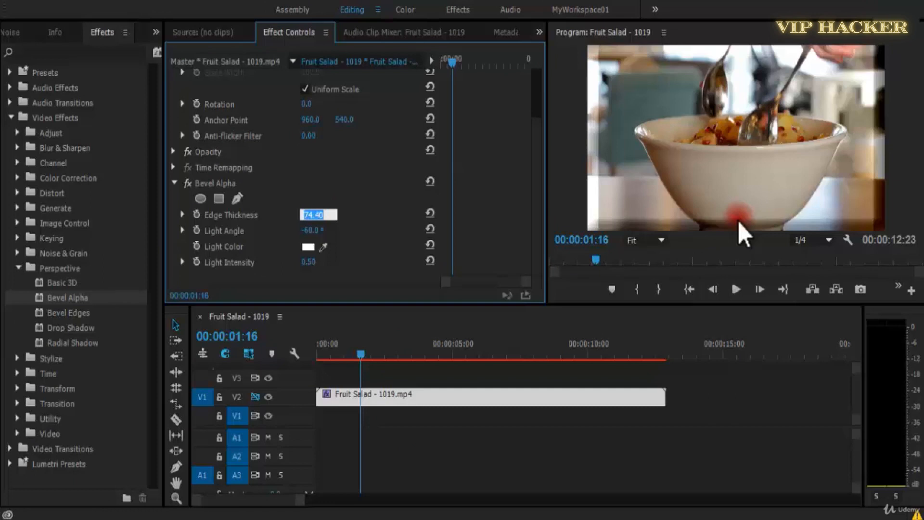
key(Return)
key(space)
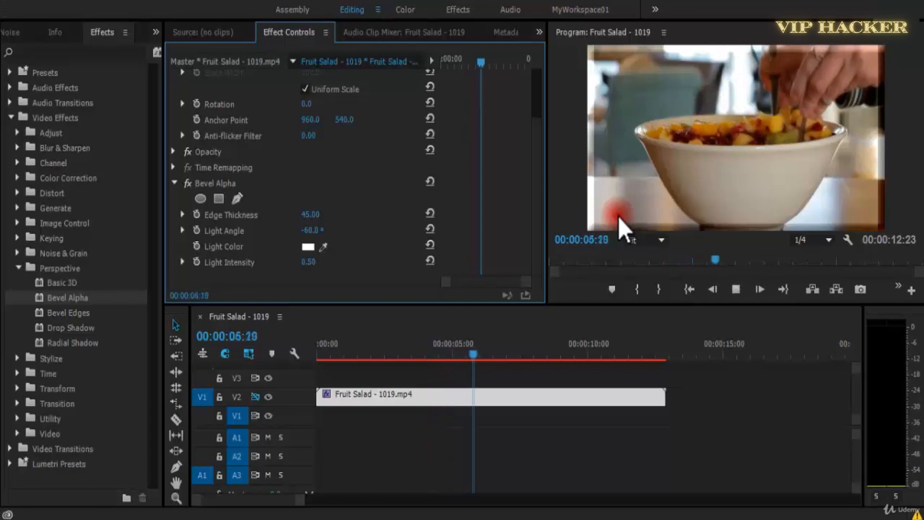
key(space)
drag(479, 357, 298, 340)
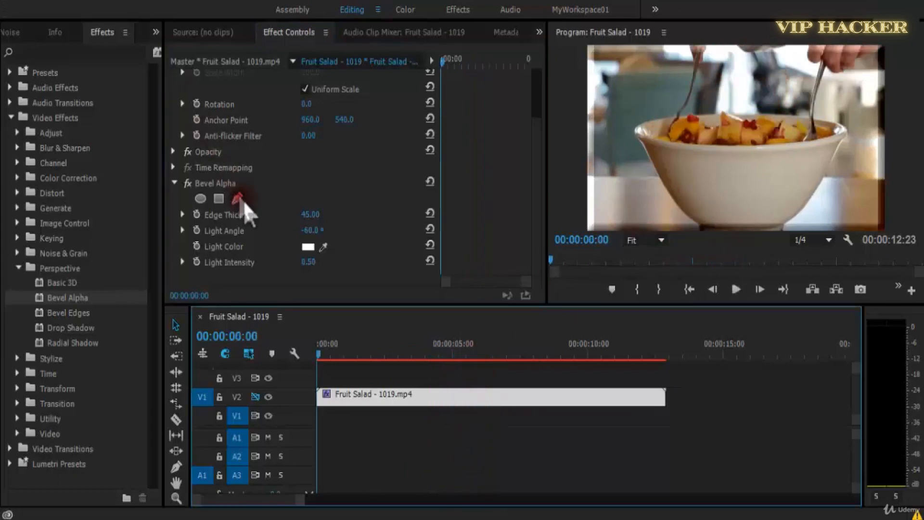
Replace the Bevel Alpha effect on the Fruit Salad clip with the Bevel Edges effect.
click(243, 188)
key(Delete)
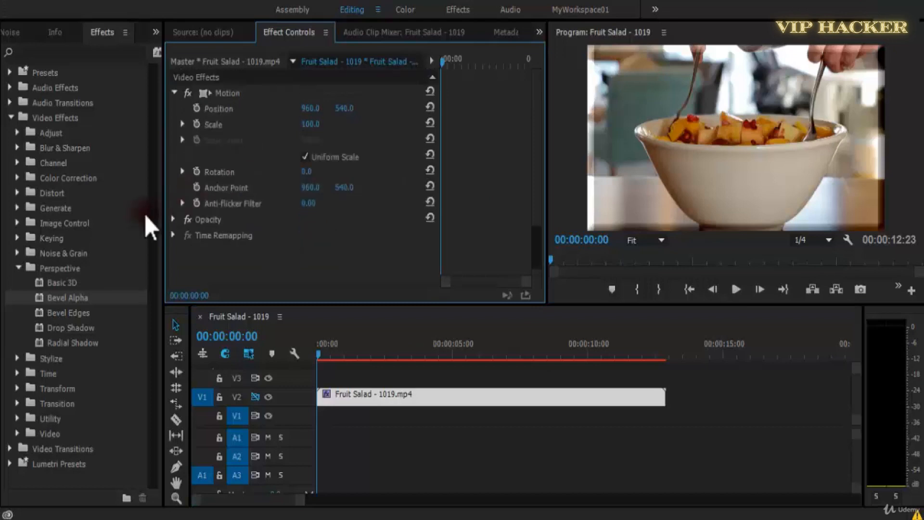
drag(81, 311, 384, 227)
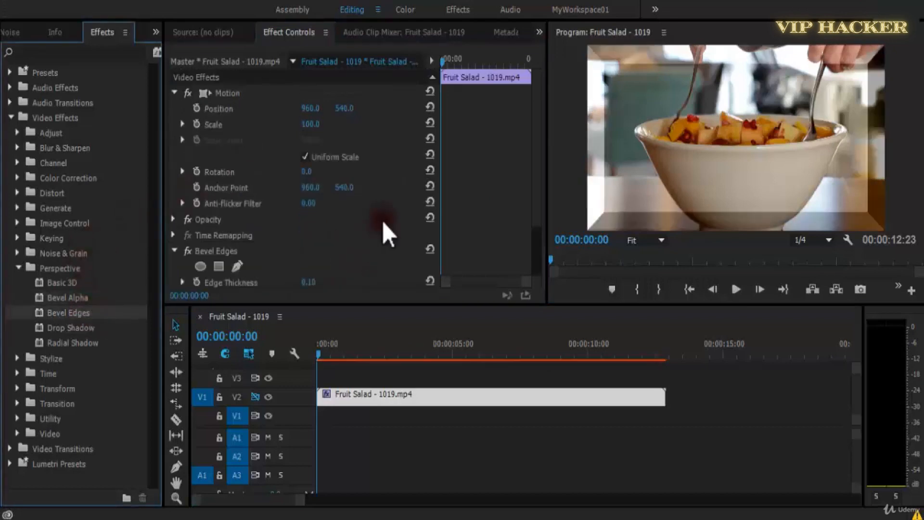
Try a Bevel Edges Edge Thickness of 0.5, reduce it, and set it to 0.1.
scroll(434, 289, down, 3)
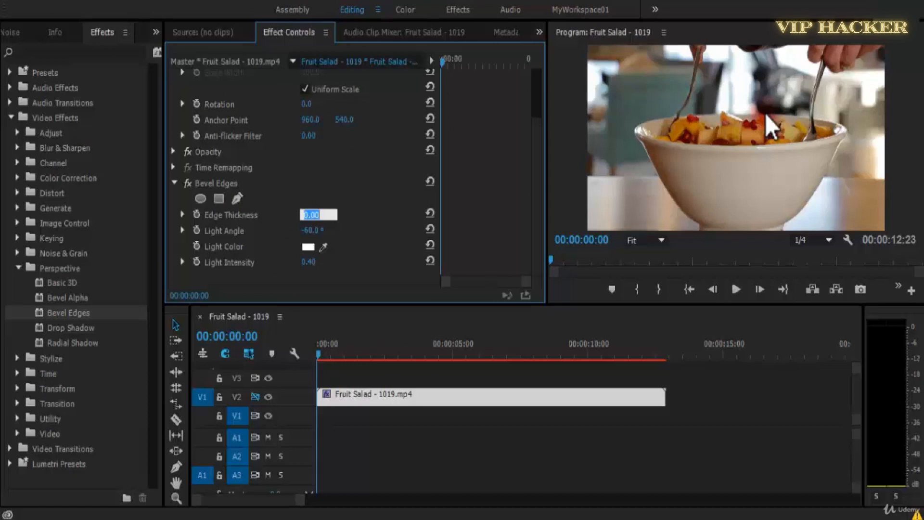
text(0.5)
key(Return)
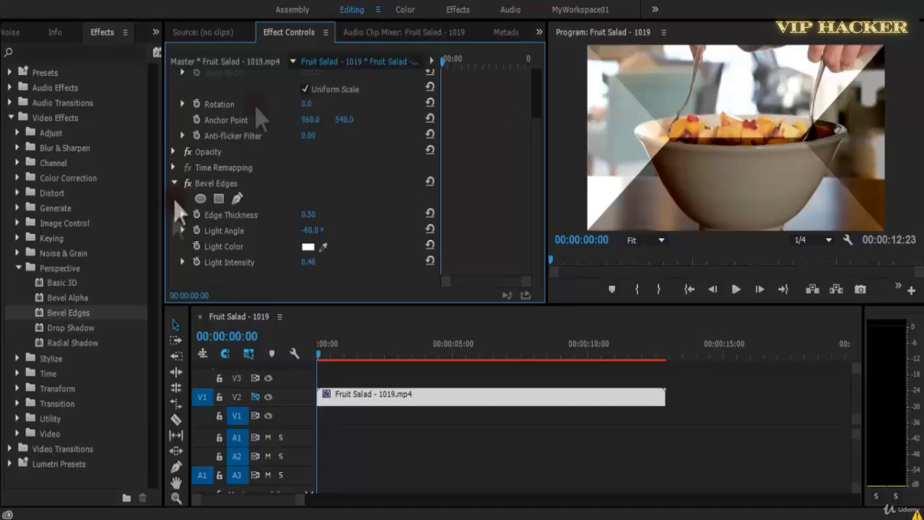
mouse_move(312, 217)
mouse_down()
mouse_move(382, 214)
mouse_move(318, 214)
mouse_up()
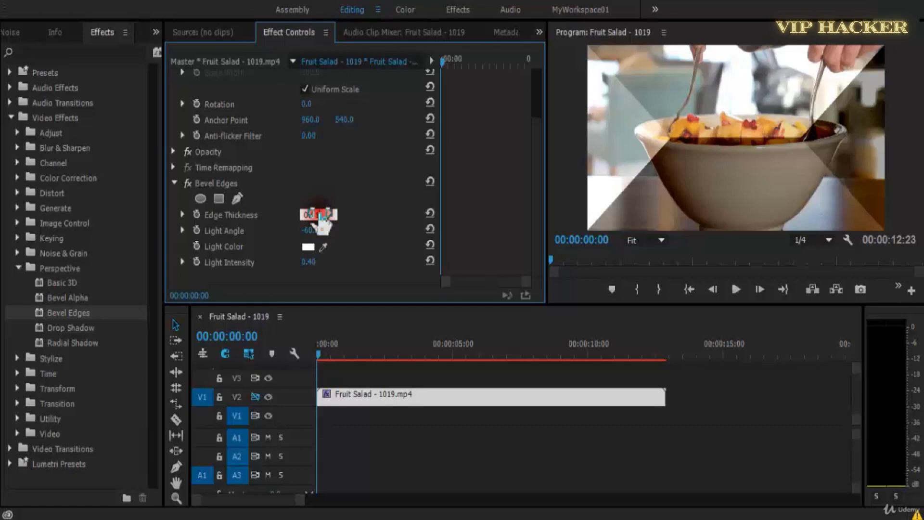
drag(320, 214, 305, 209)
click(308, 214)
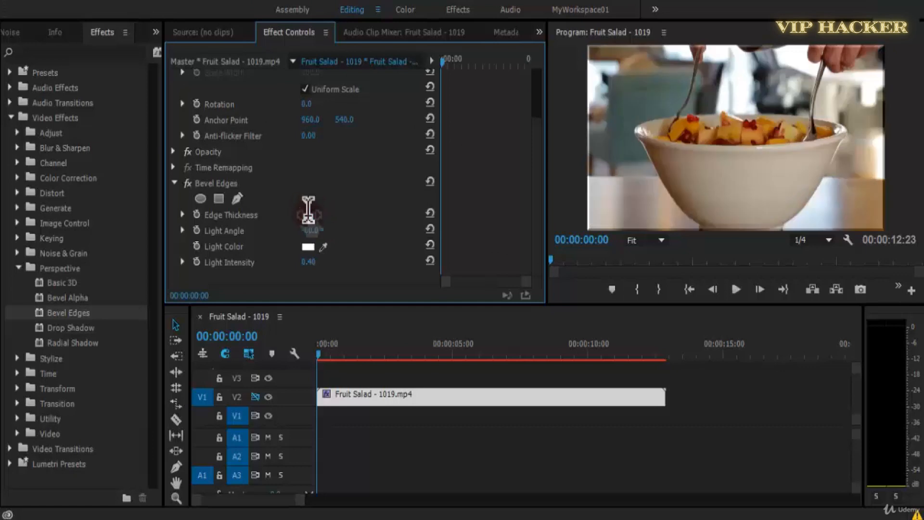
text(0.1)
key(Return)
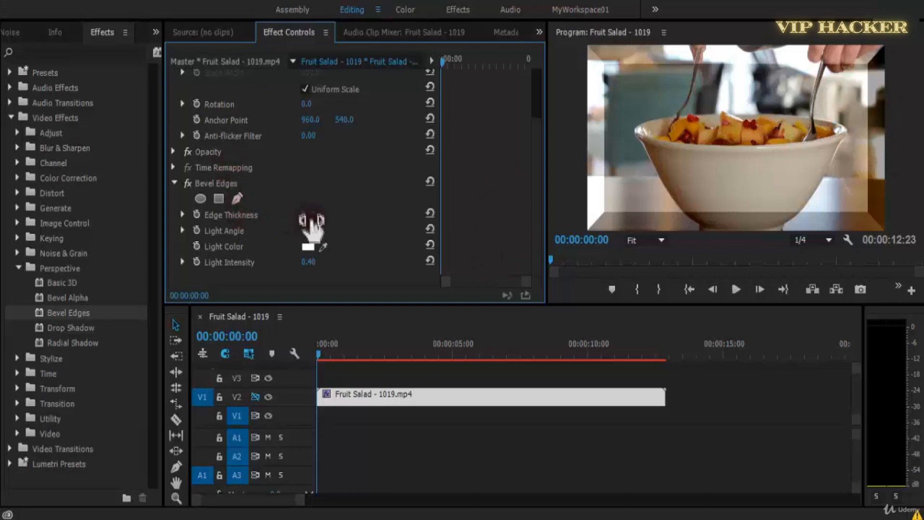
Increase the Bevel Edges Edge Thickness in stages through 0.25 and 0.3 up to 0.5 to compare the results.
key(Return)
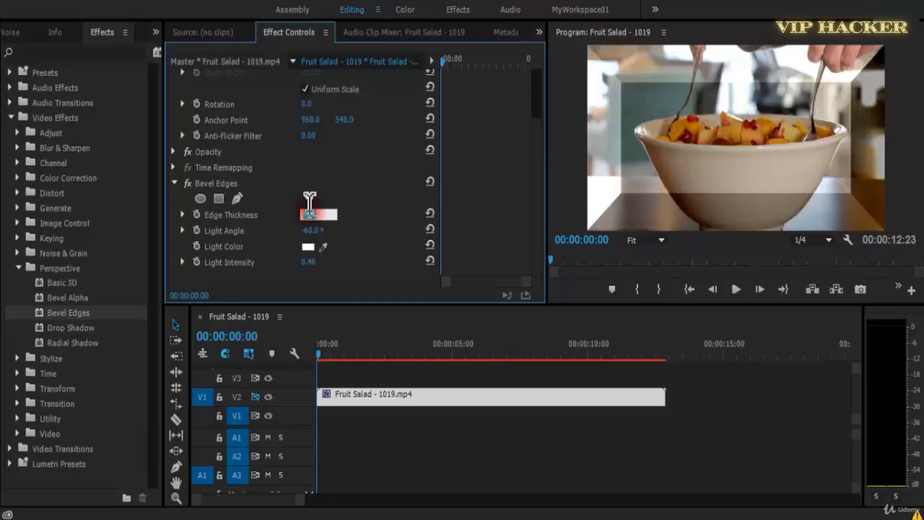
text(0.25)
key(Return)
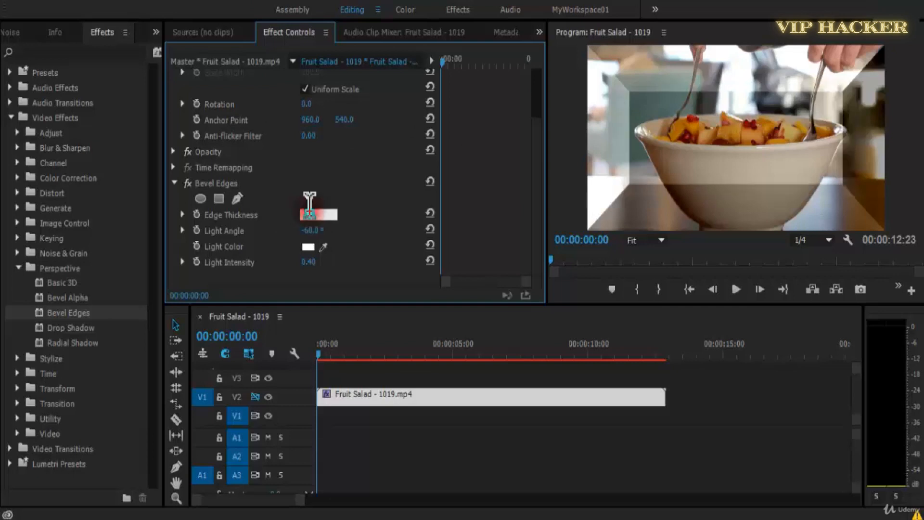
text(0.3)
key(Return)
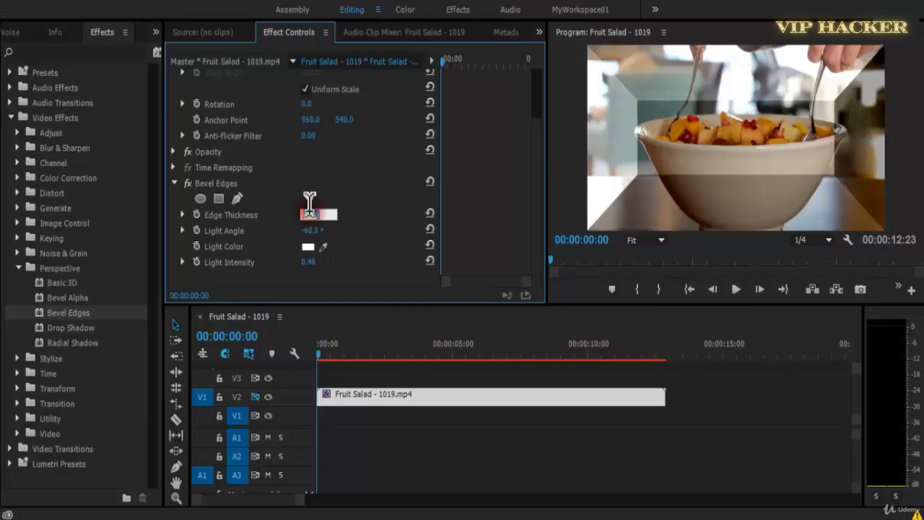
key(Return)
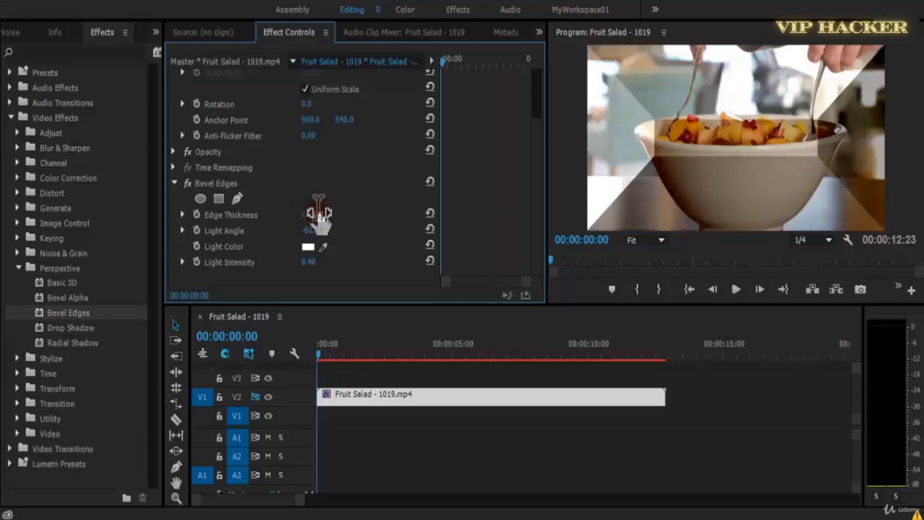
text(0.5)
key(Return)
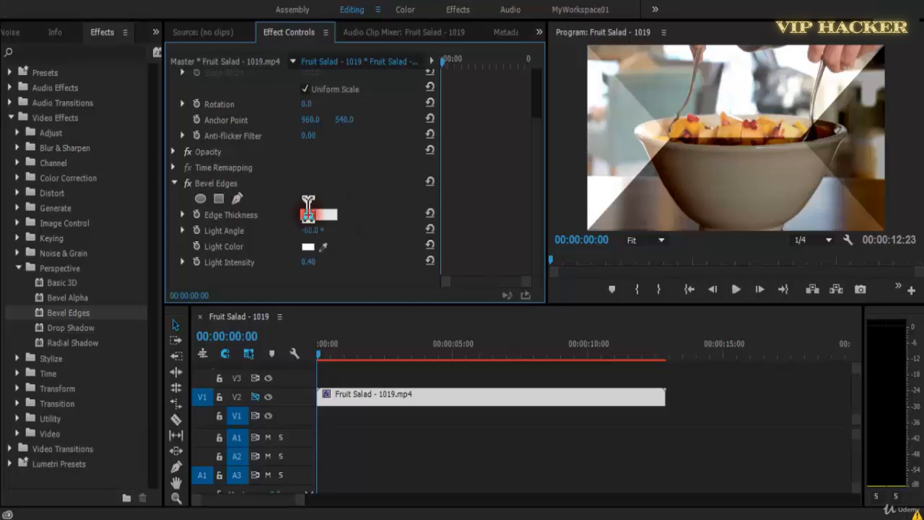
Set the Bevel Edges Edge Thickness to 0.15, play the clip to about 00:00:06:06 and select the effect.
text(0.15)
key(Return)
key(space)
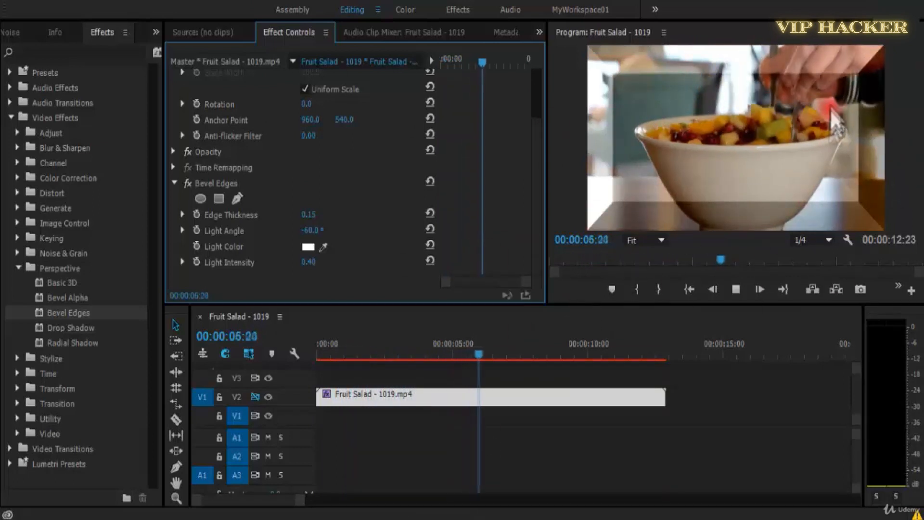
click(133, 259)
click(229, 189)
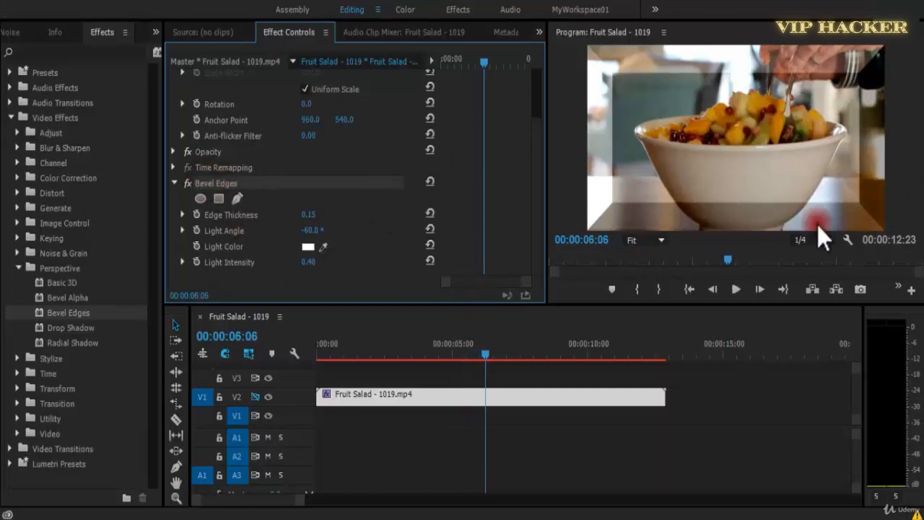
Remove the Bevel Edges effect from the Fruit Salad clip, save the project and move the clip up to track V3.
key(Delete)
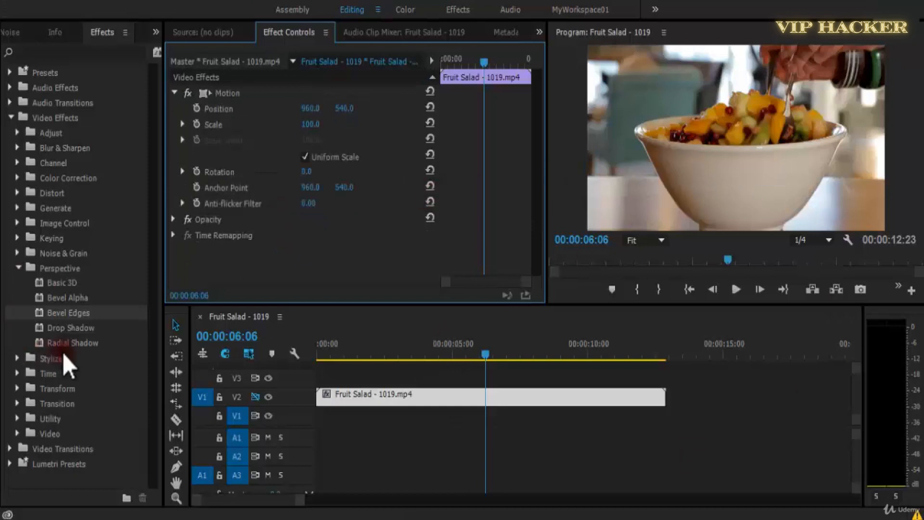
key(ctrl+s)
drag(70, 327, 397, 383)
drag(471, 359, 315, 356)
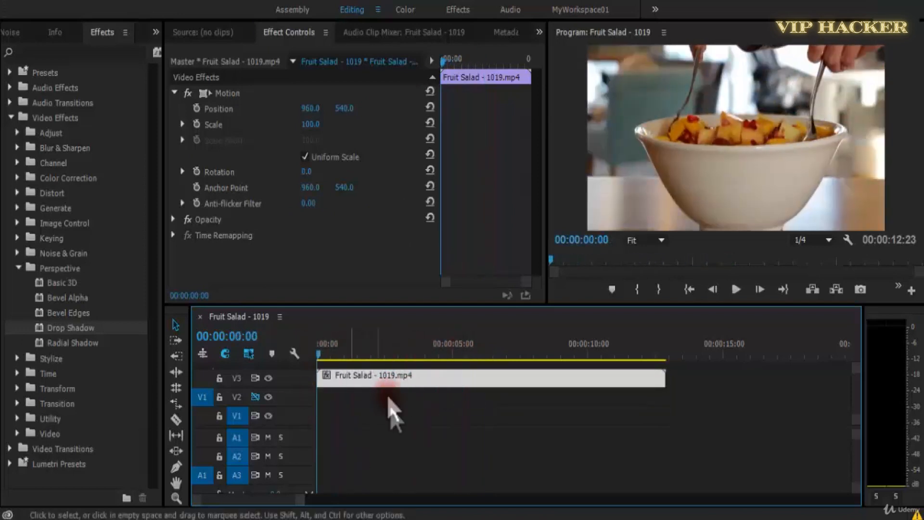
Create a white 1920 x 1080 color matte at 25 fps with square pixels and name it White Matter.
click(18, 35)
right_click(42, 239)
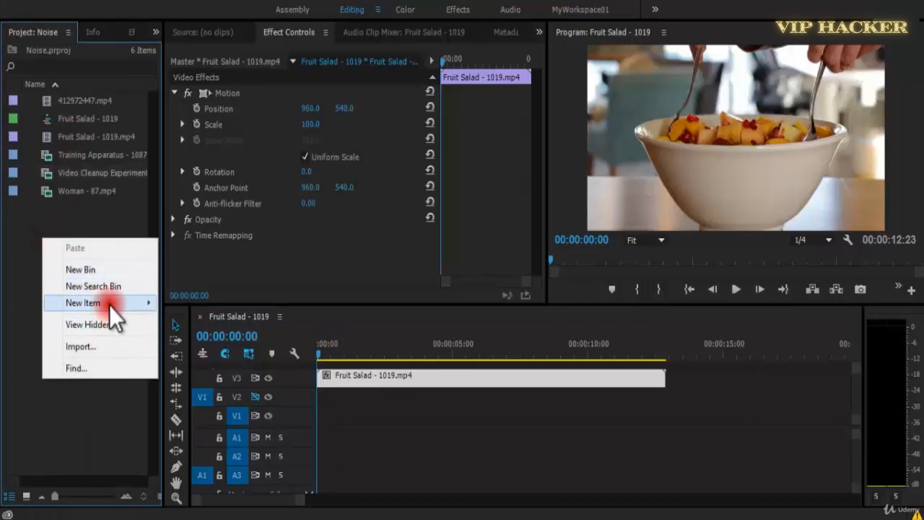
mouse_move(109, 304)
click(254, 420)
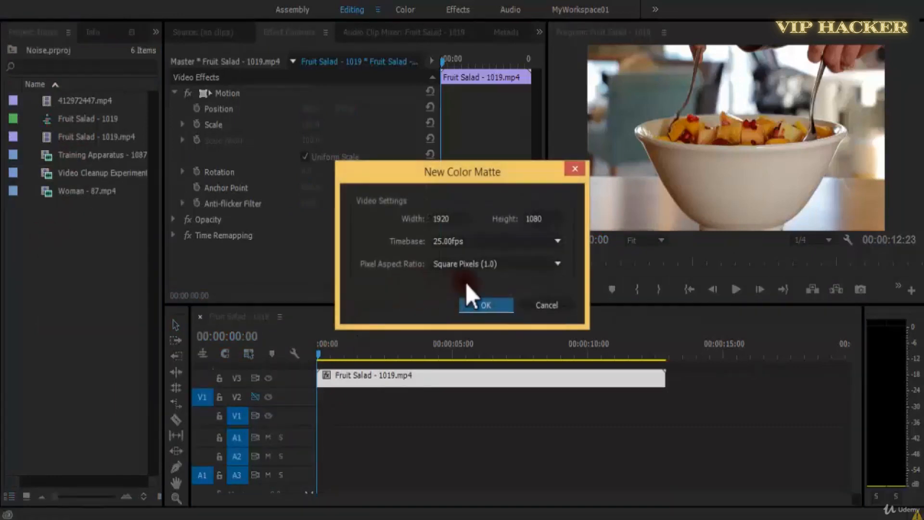
click(487, 310)
drag(342, 333, 215, 442)
click(629, 173)
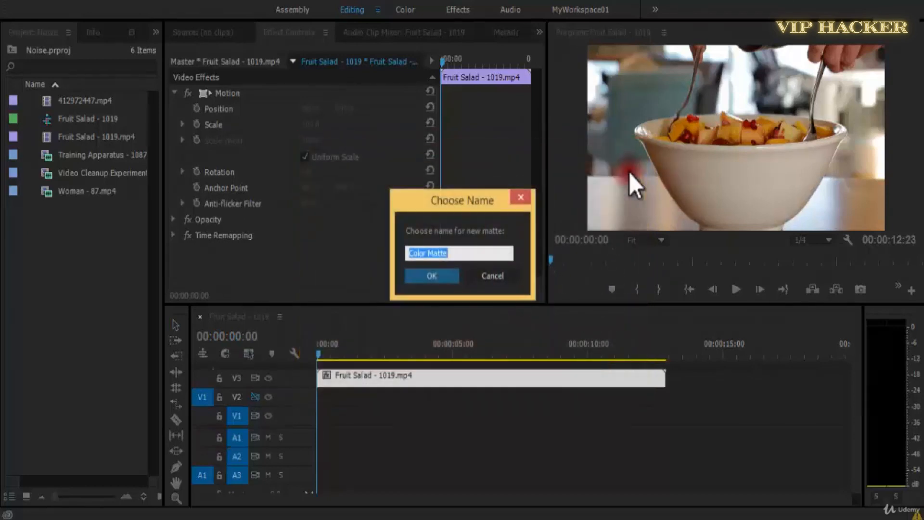
text(White Matter)
key(Return)
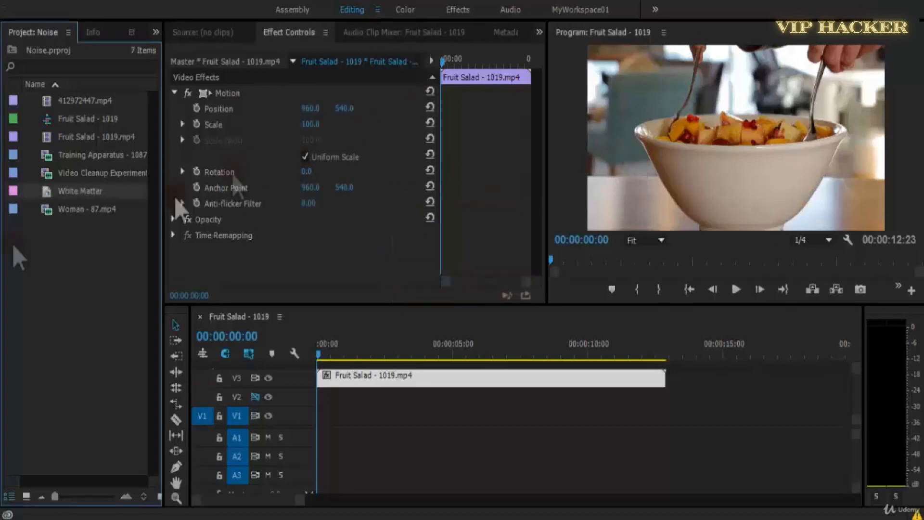
Place White Matter on track V2 beneath the Fruit Salad clip and toggle the V3 track's visibility to check the matte.
drag(47, 199, 357, 400)
click(360, 348)
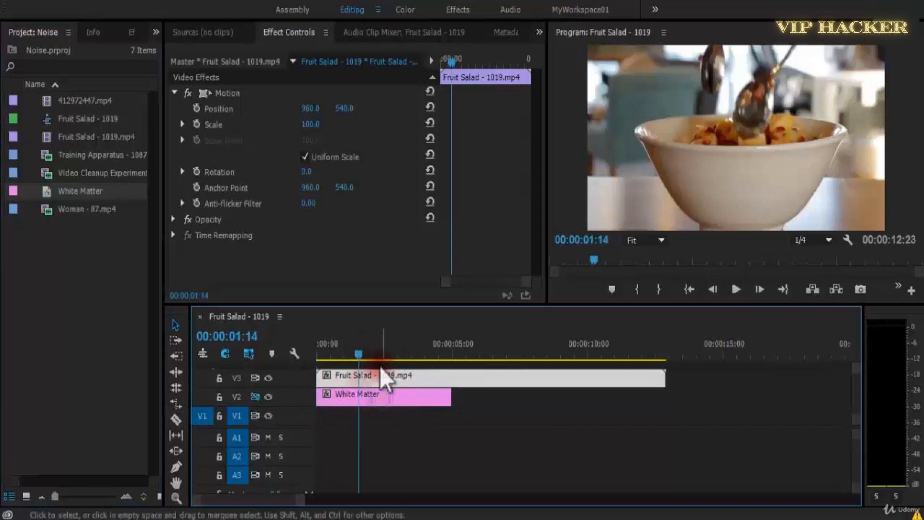
click(376, 394)
click(268, 378)
click(267, 378)
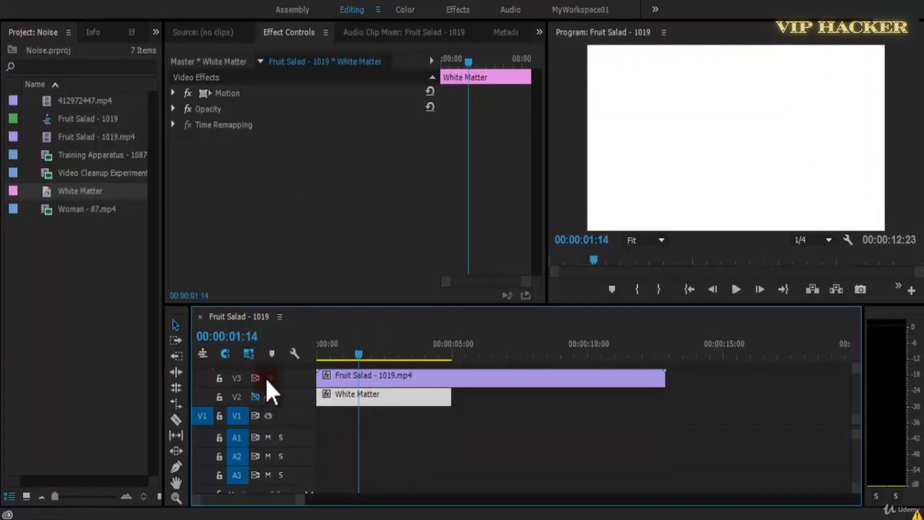
click(266, 378)
Set the Fruit Salad clip's Scale to 80 and save the project.
click(419, 381)
click(311, 124)
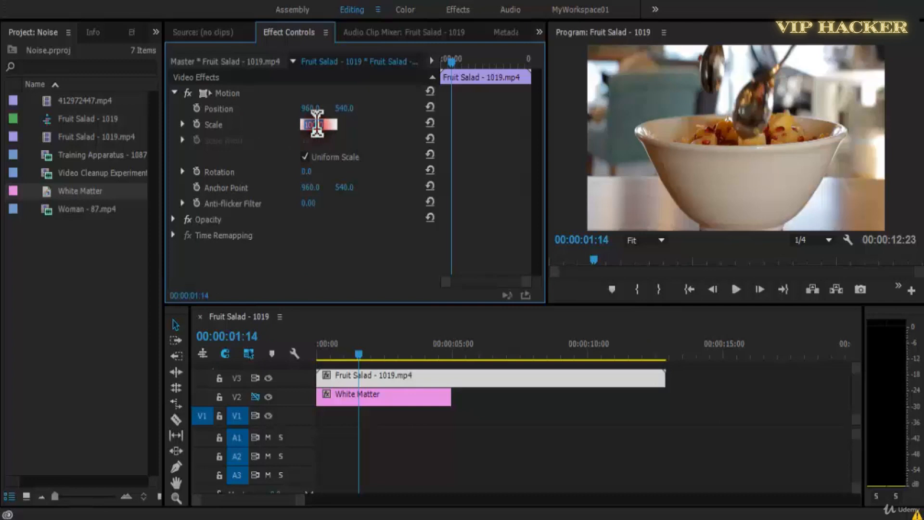
text(80)
key(Return)
key(ctrl+s)
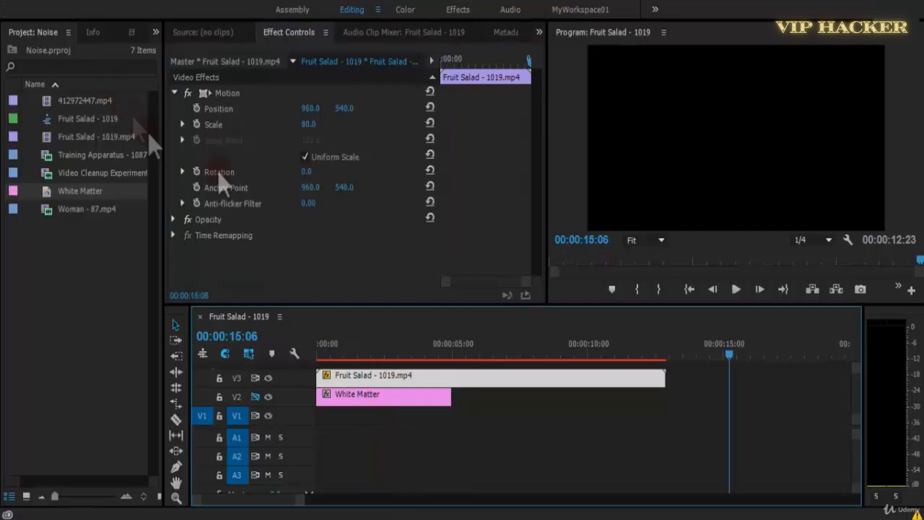
Return to the sequence start and apply the Drop Shadow effect to the Fruit Salad clip.
drag(549, 340, 238, 365)
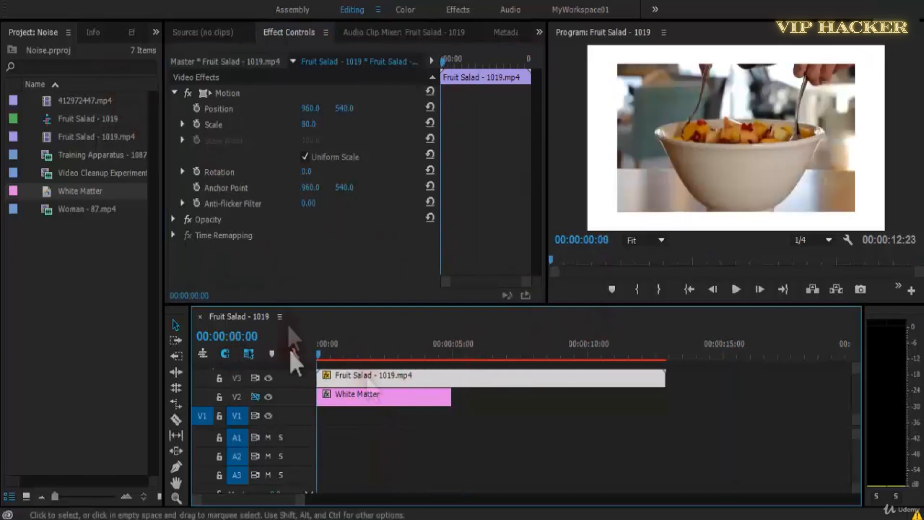
click(132, 33)
drag(72, 327, 461, 380)
drag(541, 183, 541, 345)
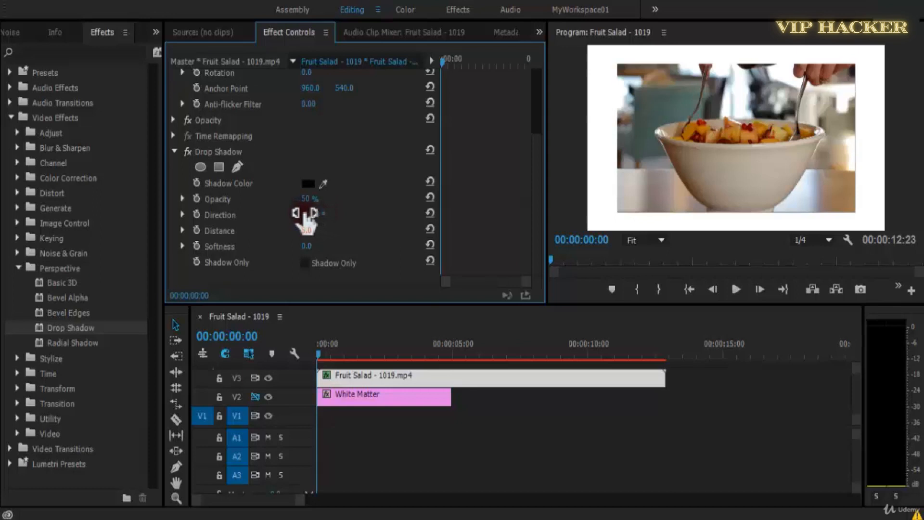
Set the Drop Shadow's Direction to 150°, Distance to 52 and Softness to 15.
drag(288, 216, 269, 212)
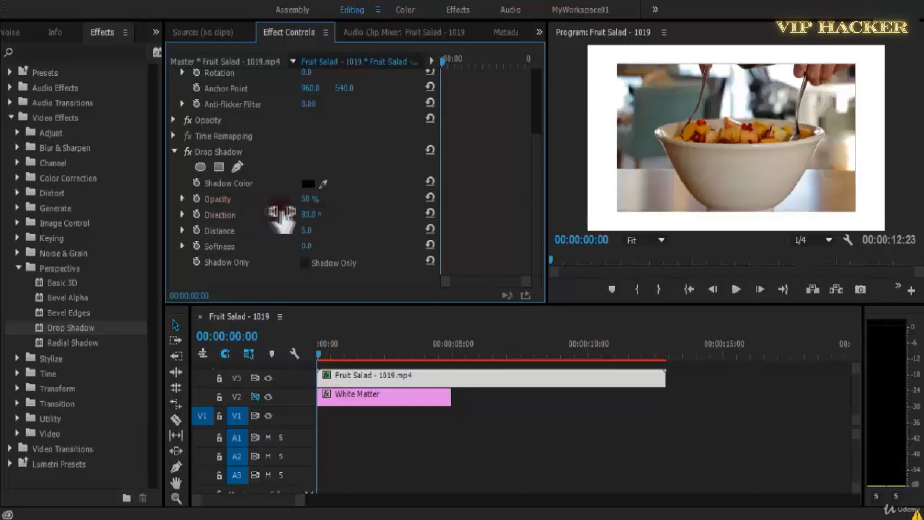
click(318, 215)
key(Return)
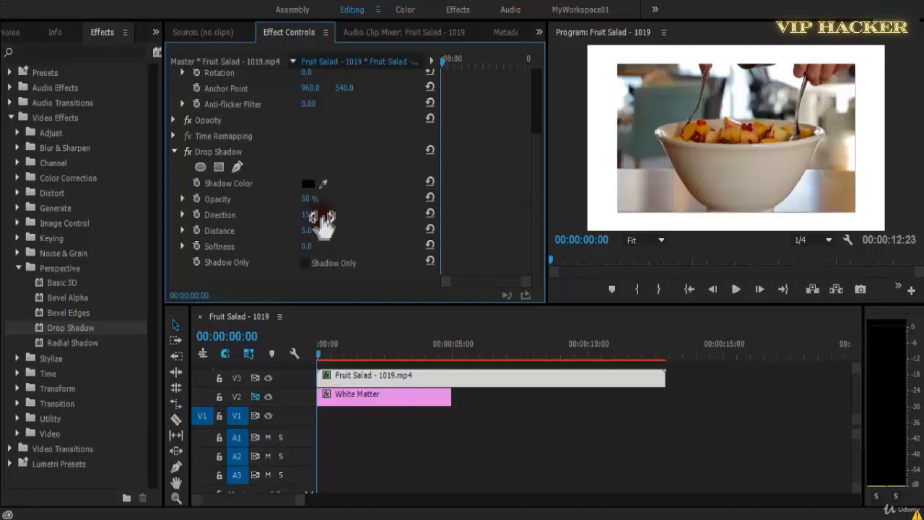
mouse_move(314, 236)
mouse_down()
mouse_move(365, 238)
mouse_move(322, 238)
mouse_up()
click(311, 247)
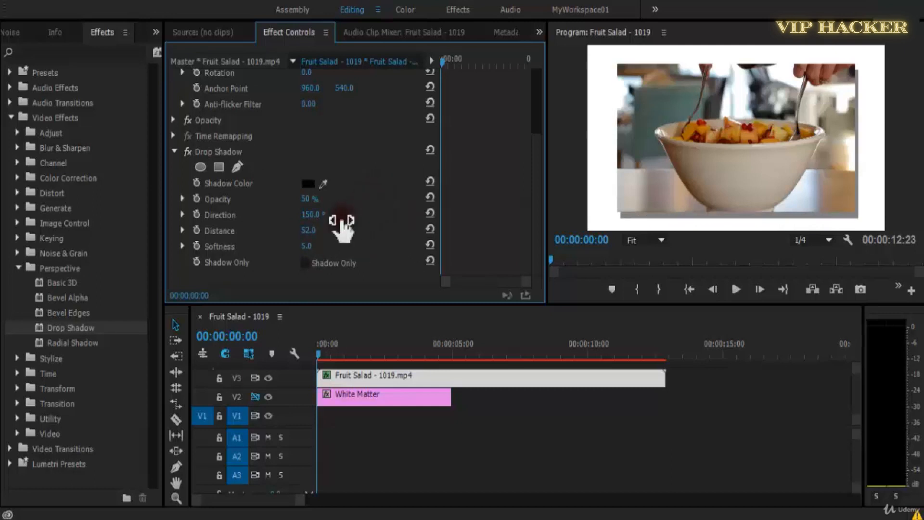
click(303, 245)
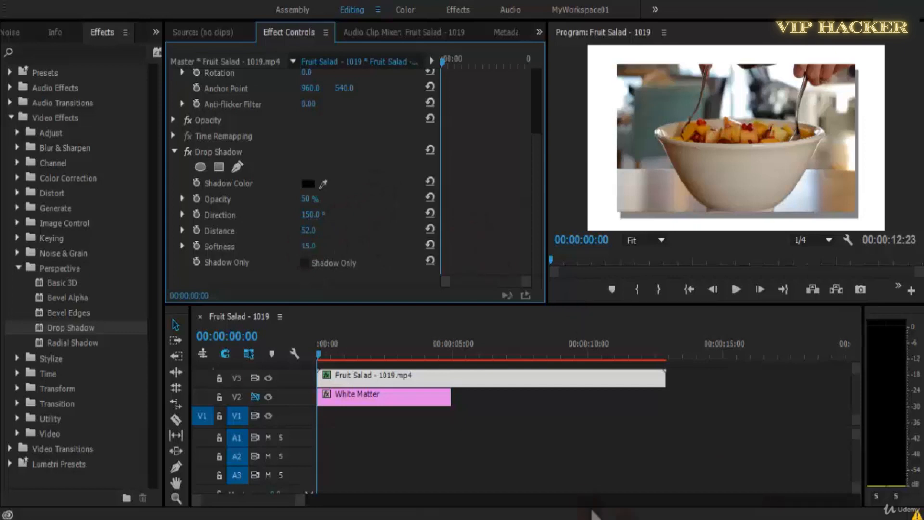
Play the sequence in an enlarged preview up to about 00:00:03:10 to examine the drop shadow.
key(space)
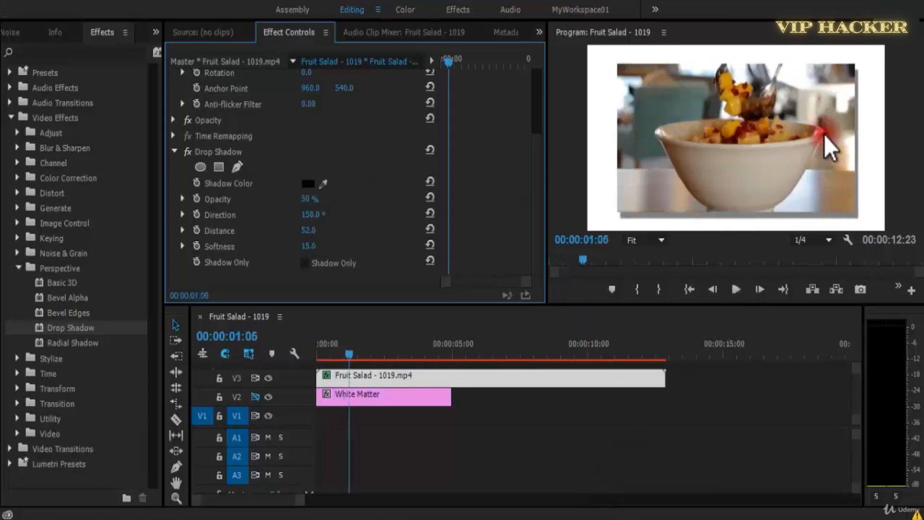
key(grave)
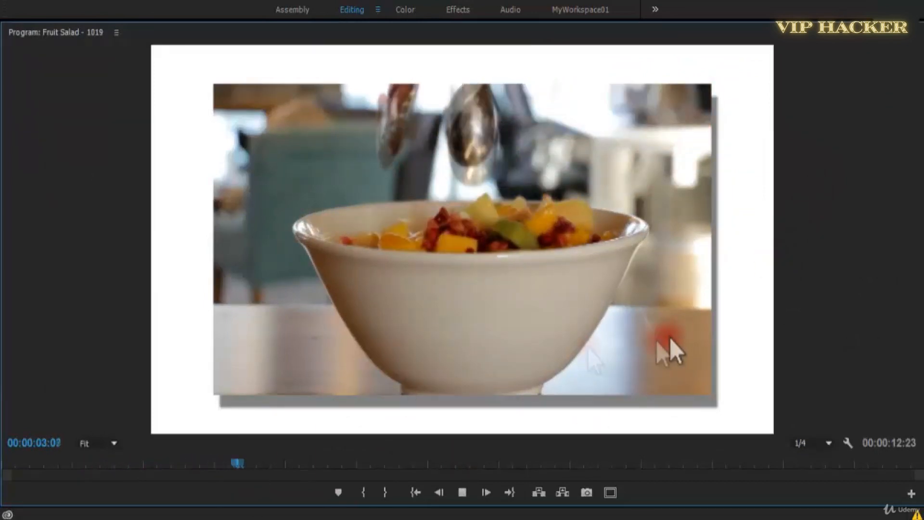
key(space)
key(grave)
Set the Drop Shadow's Direction to 1x143°, Distance to 37, Opacity to 70% and Softness to 10, previewing between changes.
drag(312, 234, 574, 261)
click(832, 191)
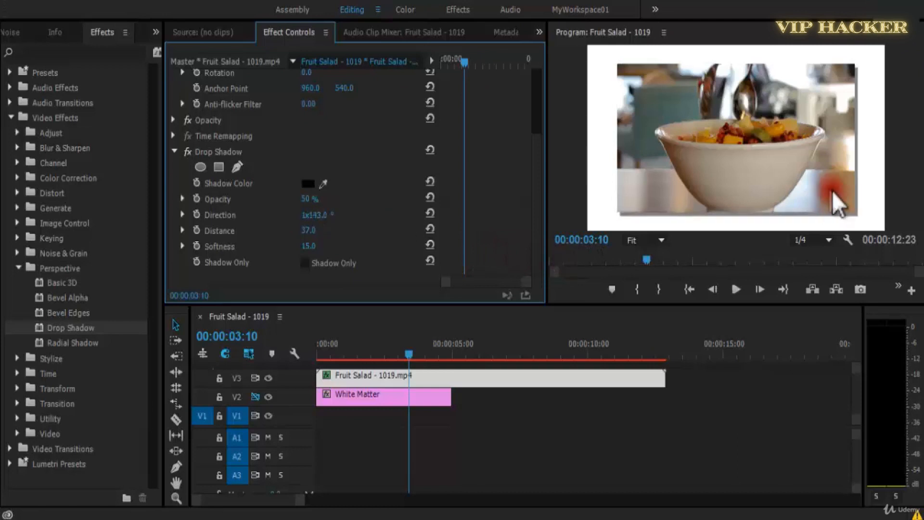
key(grave)
key(space)
key(grave)
click(308, 246)
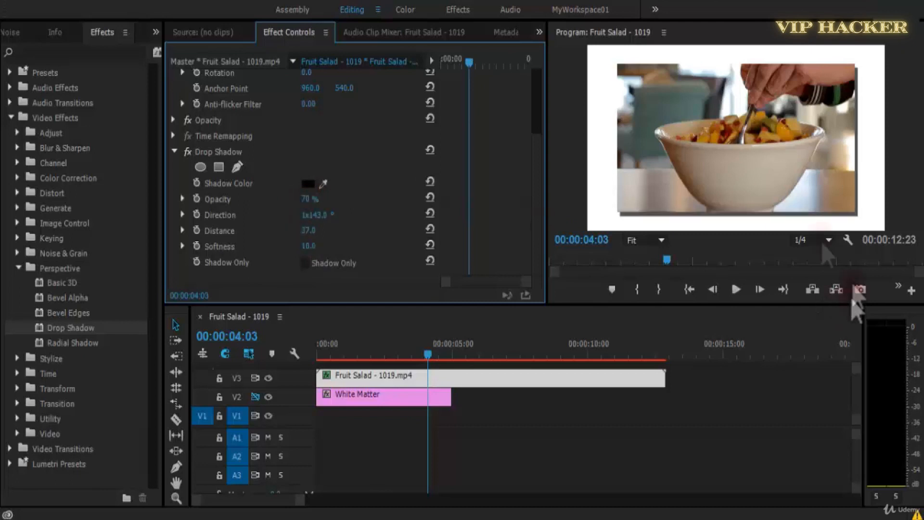
Preview the shadow enlarged and extend the White Matter clip on V2 to just past the end of the Fruit Salad clip.
key(grave)
key(space)
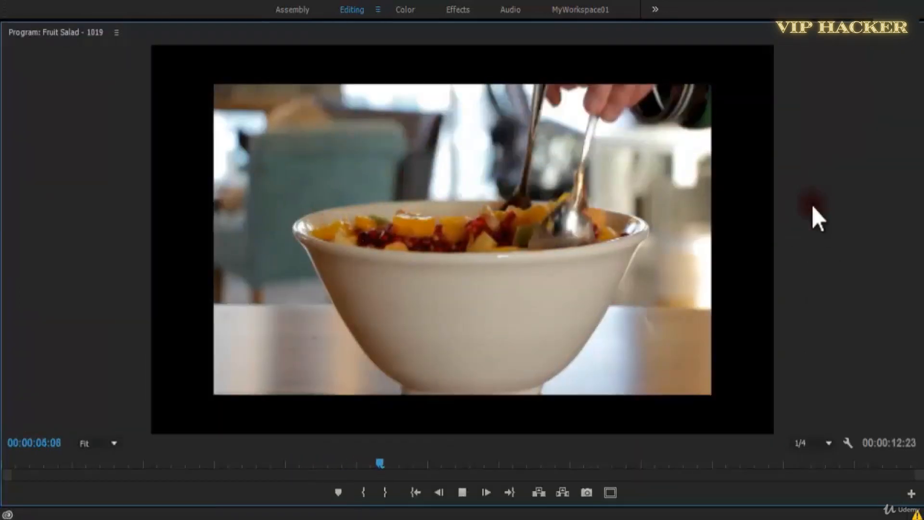
key(space)
key(grave)
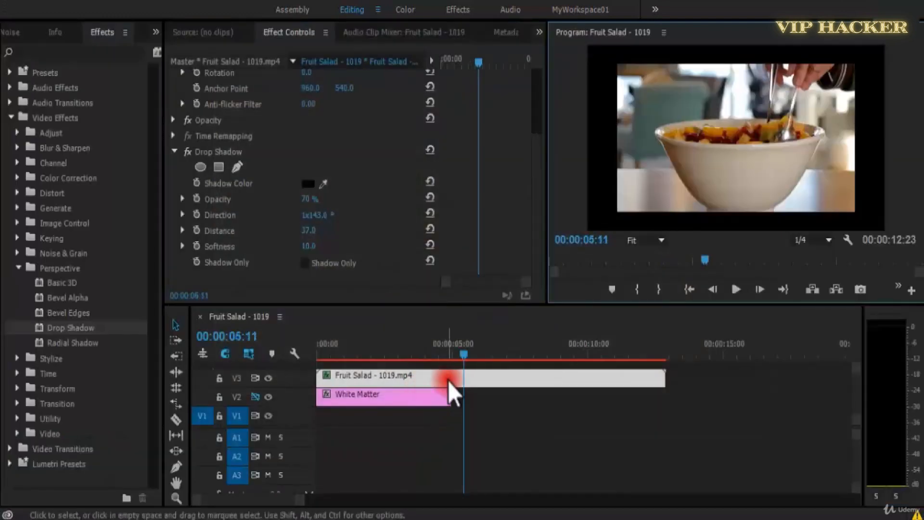
drag(460, 401, 676, 397)
Play the enlarged sequence from the start and set the playback resolution to Full.
key(Home)
key(grave)
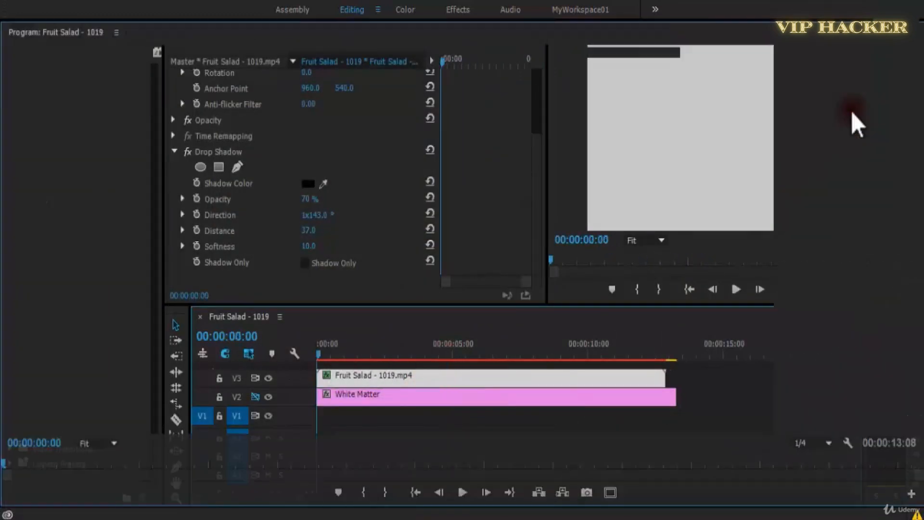
key(space)
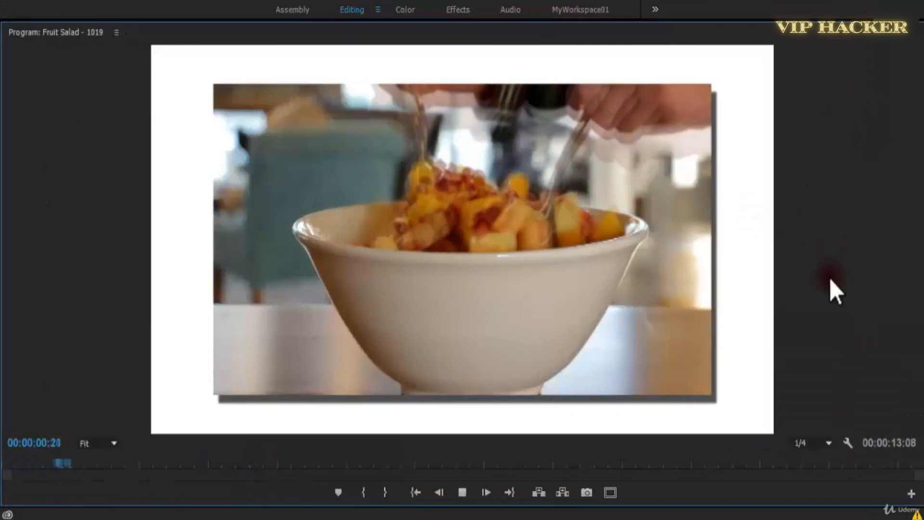
key(space)
click(805, 443)
click(817, 357)
click(464, 113)
click(489, 54)
click(857, 198)
Play the sequence at full resolution with pauses to about 00:00:07:02 to examine the shadow, and restore the normal panel layout.
key(space)
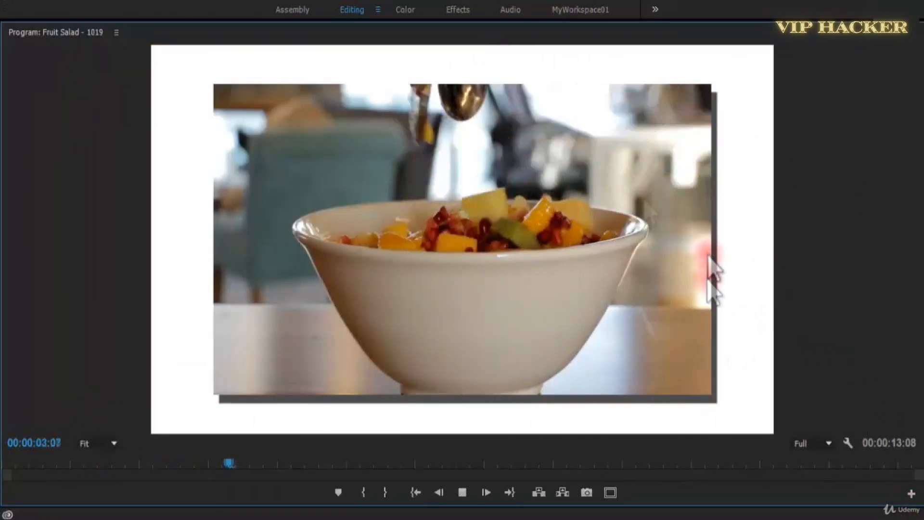
key(space)
key(space)
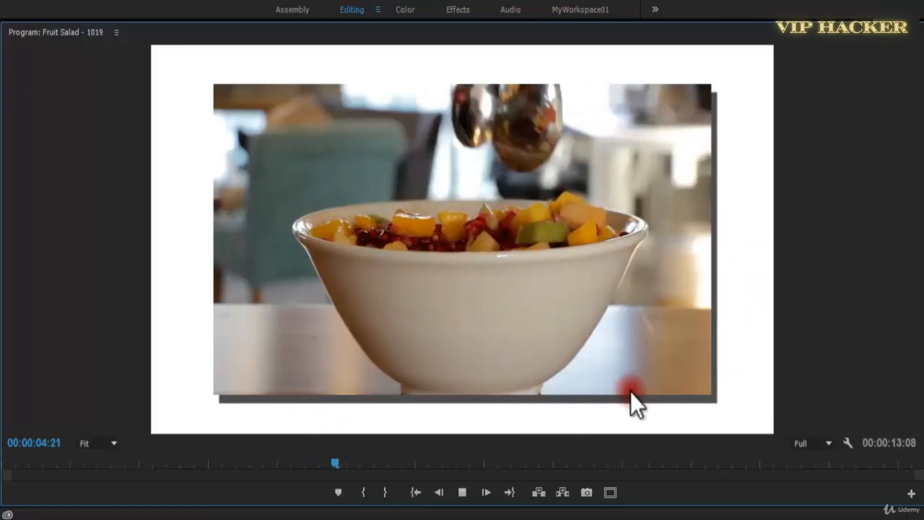
key(space)
key(space)
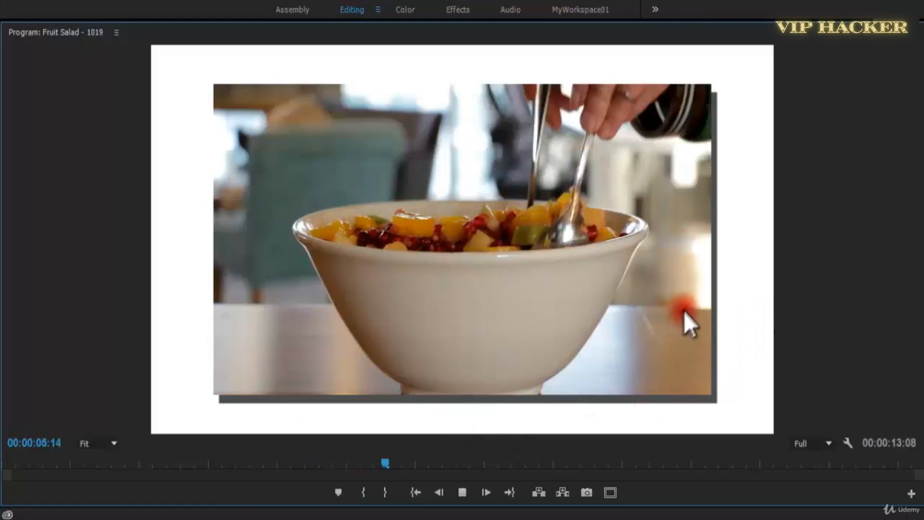
key(grave)
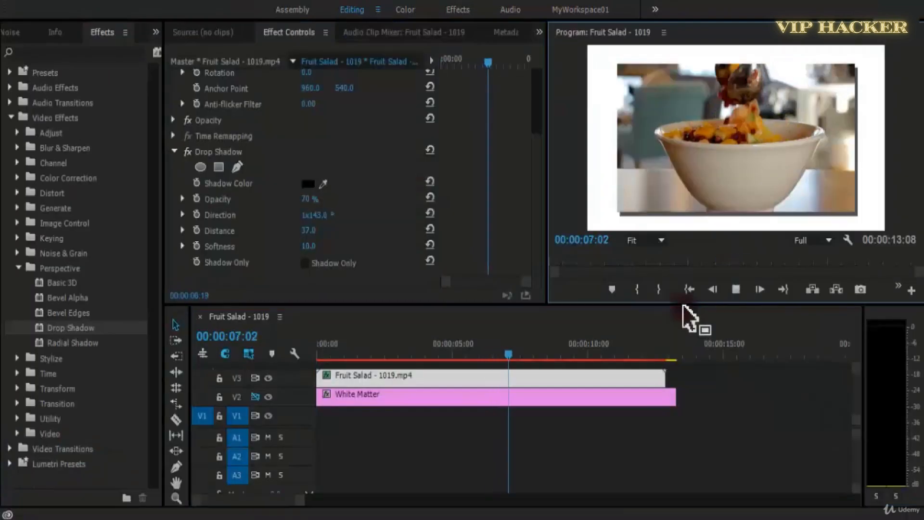
Replace the Drop Shadow effect on the Fruit Salad clip with the Radial Shadow effect and select it.
click(227, 152)
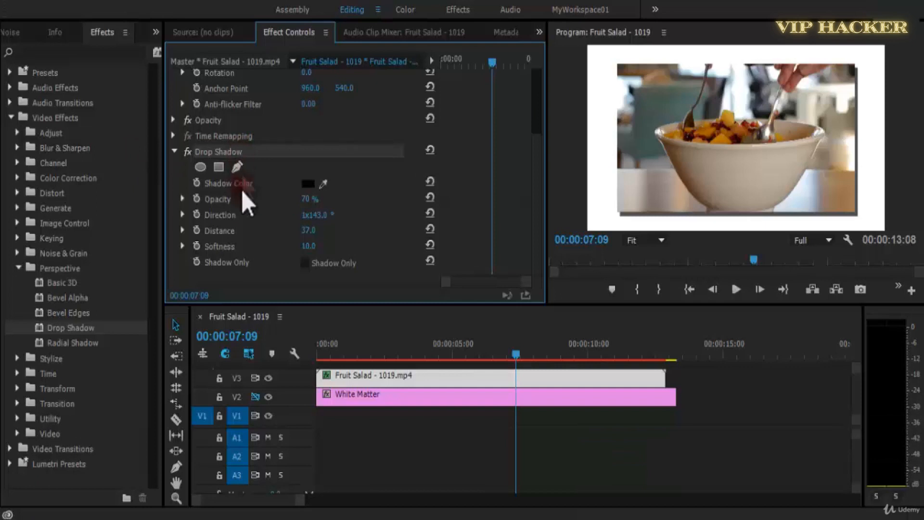
key(Delete)
drag(96, 342, 482, 378)
drag(534, 177, 533, 318)
click(233, 105)
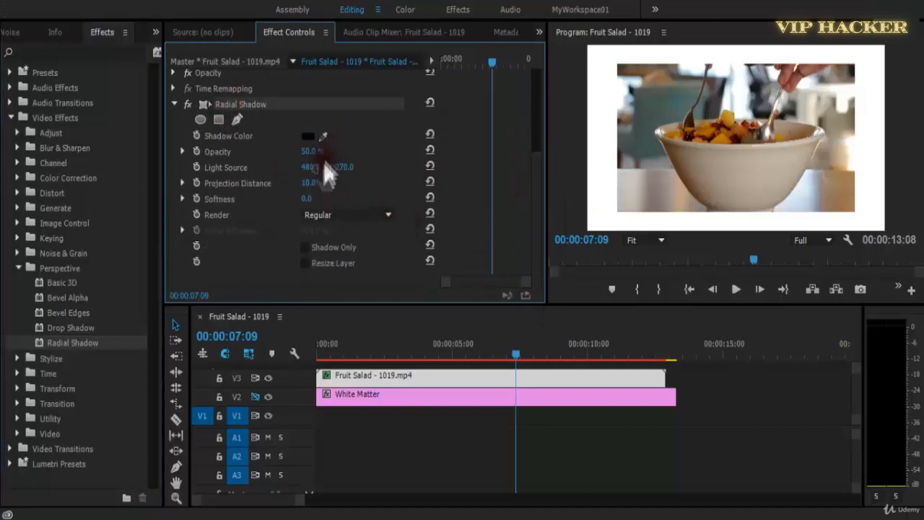
Set the Radial Shadow's Opacity to 40%, Projection Distance to 5 and Softness to 32, enable Resize Layer, and move its light source to the image's upper left.
drag(316, 153, 282, 184)
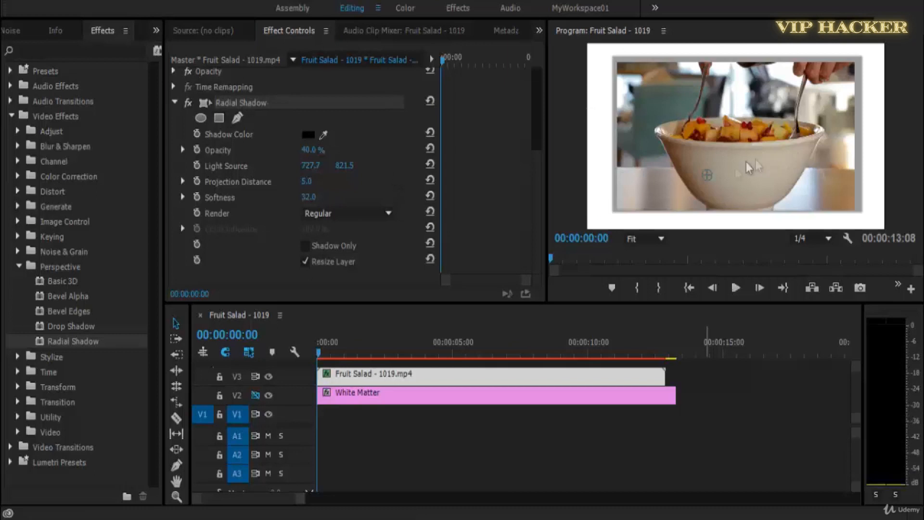
drag(706, 179, 648, 102)
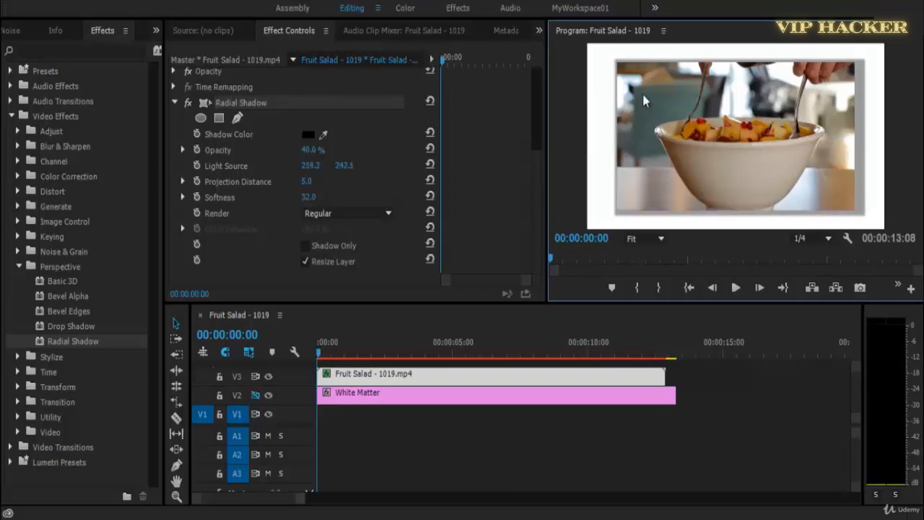
Move the Radial Shadow's light source to about 1504, 882 at the bowl's lower right and set its Opacity to 41%.
click(262, 106)
click(660, 101)
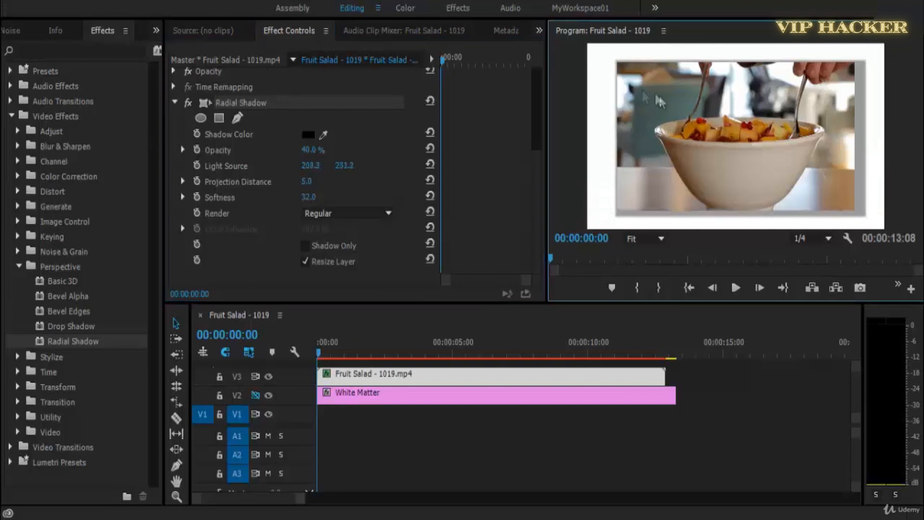
drag(713, 101, 797, 189)
drag(311, 150, 319, 151)
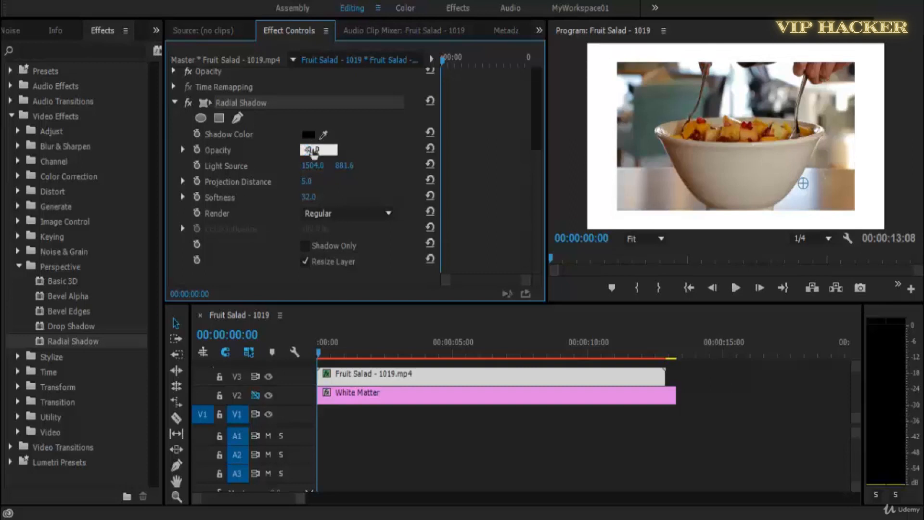
key(Return)
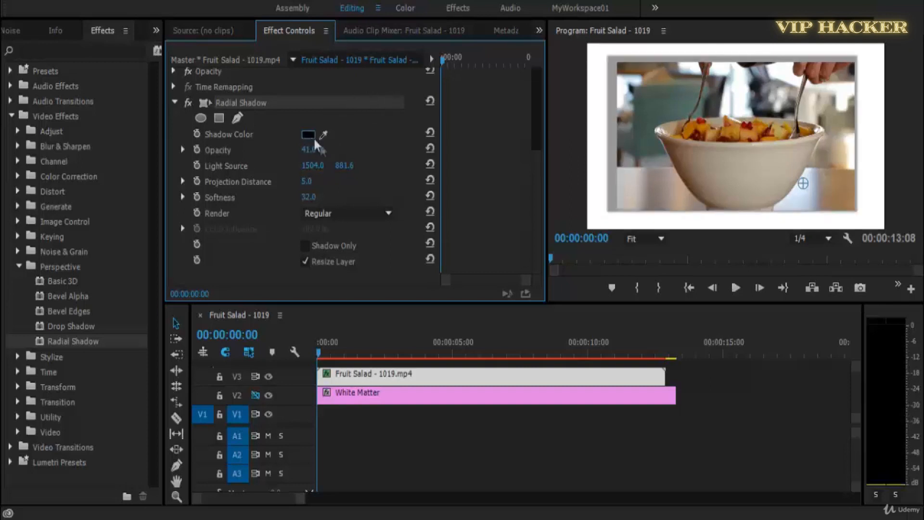
Try a red shadow color on the Radial Shadow and set it back to black (000000).
click(312, 136)
click(637, 170)
click(311, 135)
drag(384, 243, 313, 47)
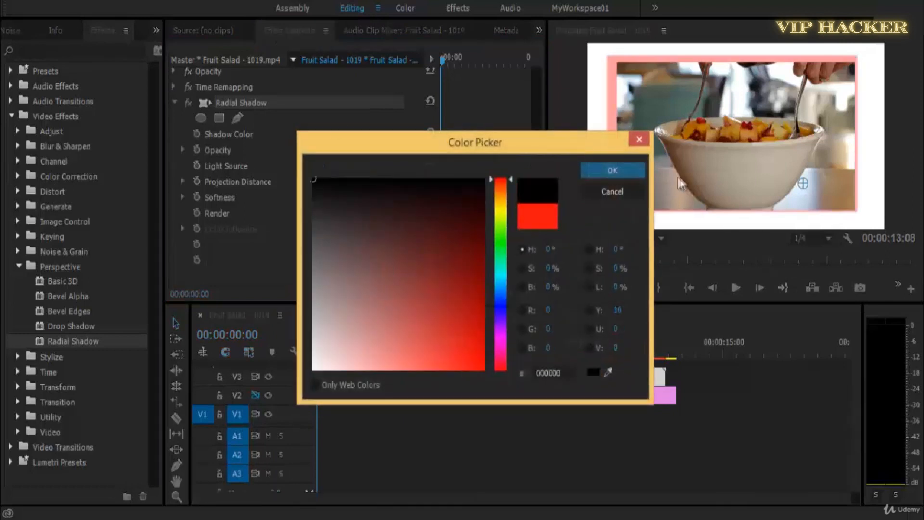
click(624, 173)
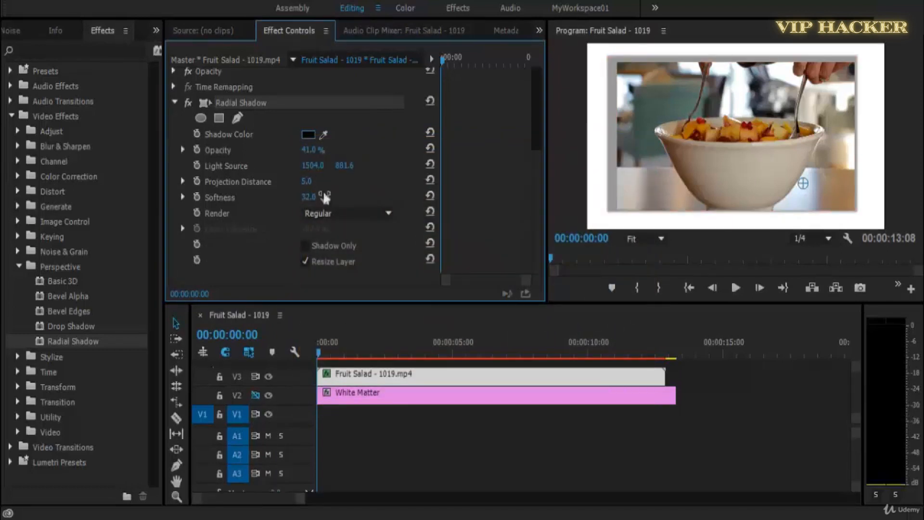
Set the Radial Shadow's Softness to 15, then try the Glass Edge render option and undo it.
click(301, 184)
mouse_move(303, 188)
mouse_down()
mouse_move(318, 187)
mouse_move(293, 185)
mouse_move(316, 183)
mouse_up()
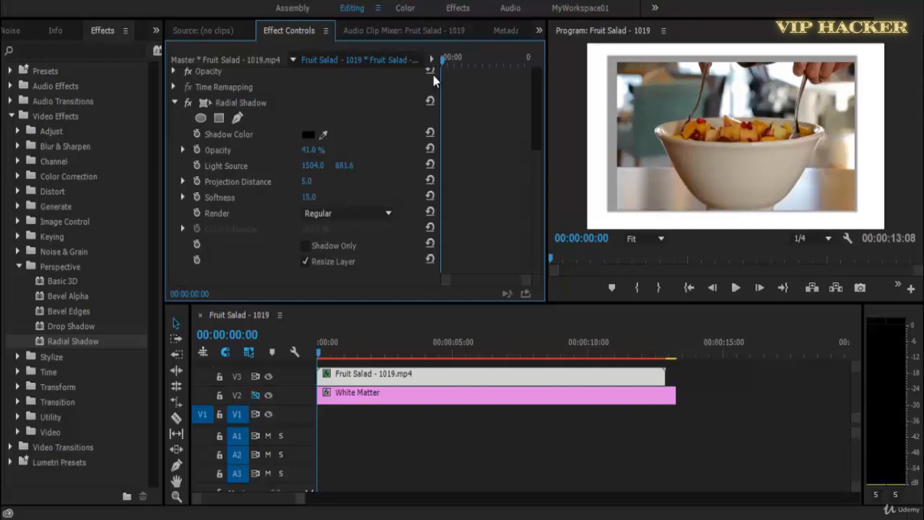
click(382, 213)
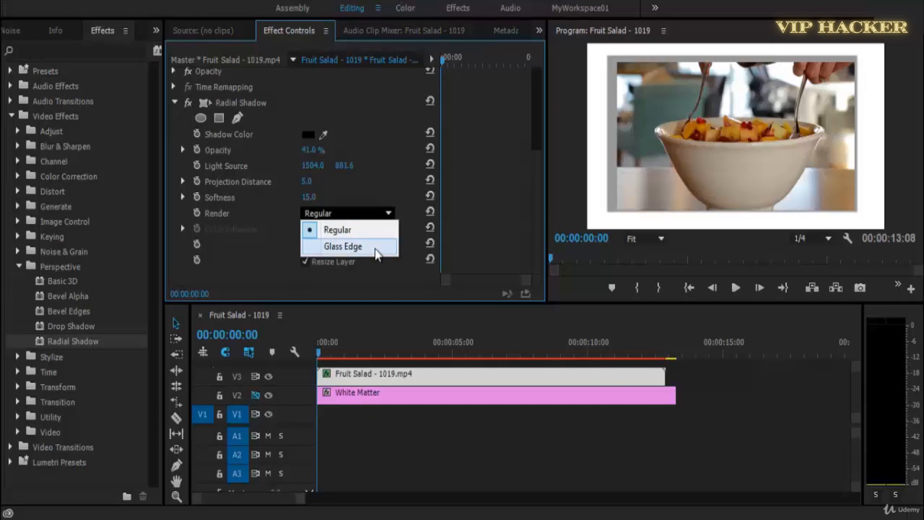
click(374, 249)
key(ctrl+z)
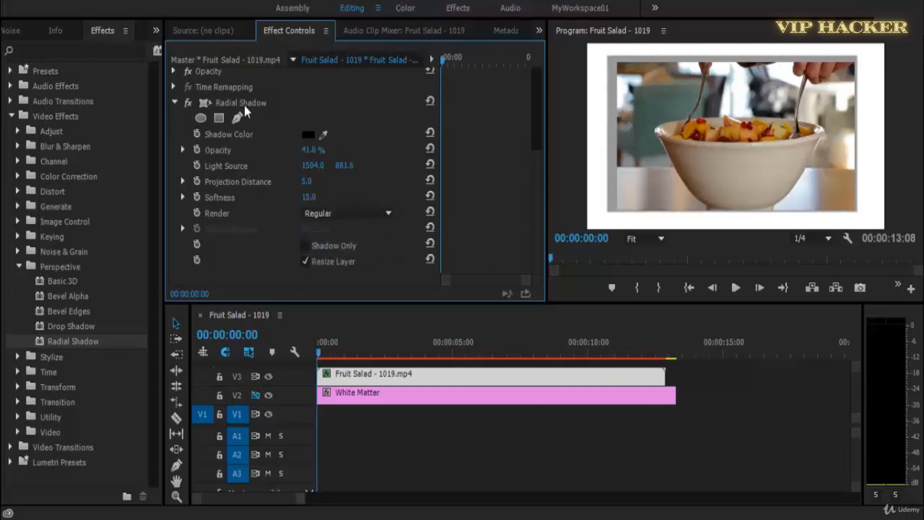
Move the Radial Shadow's light source across the bowl and past the image's lower right, ending outside its upper left corner at about -142, -108.
click(244, 103)
drag(802, 184, 722, 170)
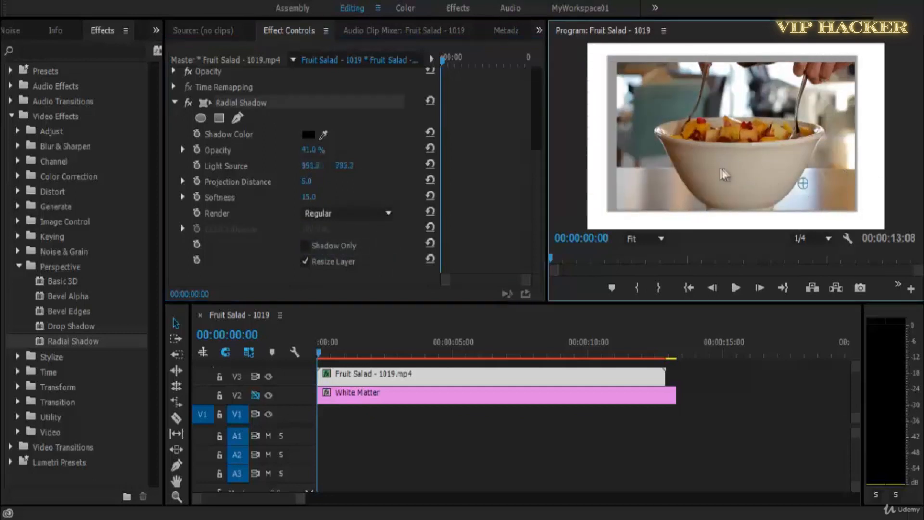
drag(656, 181, 792, 157)
drag(728, 163, 805, 179)
mouse_move(846, 203)
mouse_down()
mouse_move(861, 212)
mouse_move(830, 201)
mouse_up()
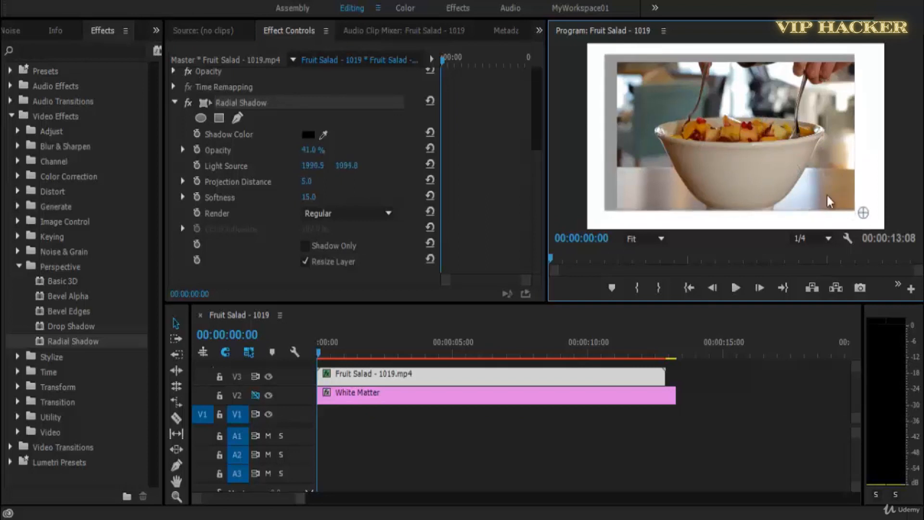
drag(658, 107, 612, 67)
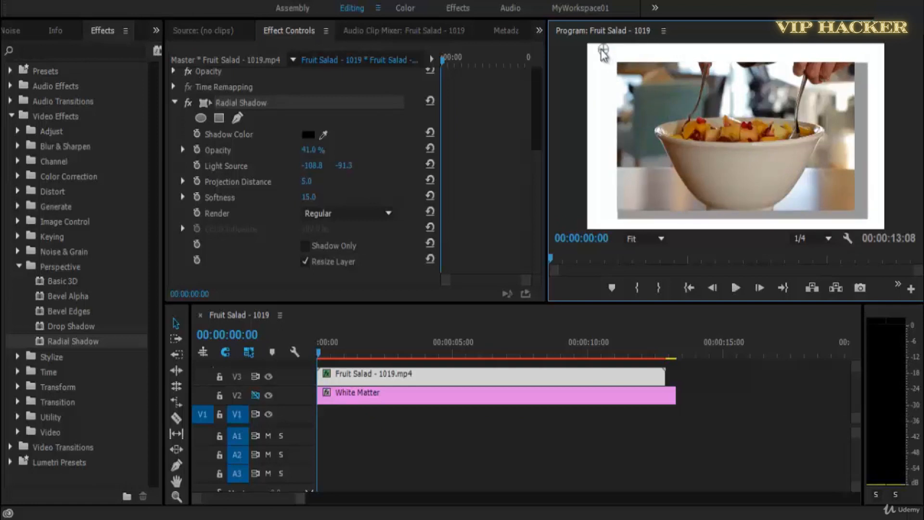
Set the Radial Shadow's Projection Distance to 3 and move its light source farther out to about -174, -168.
click(308, 183)
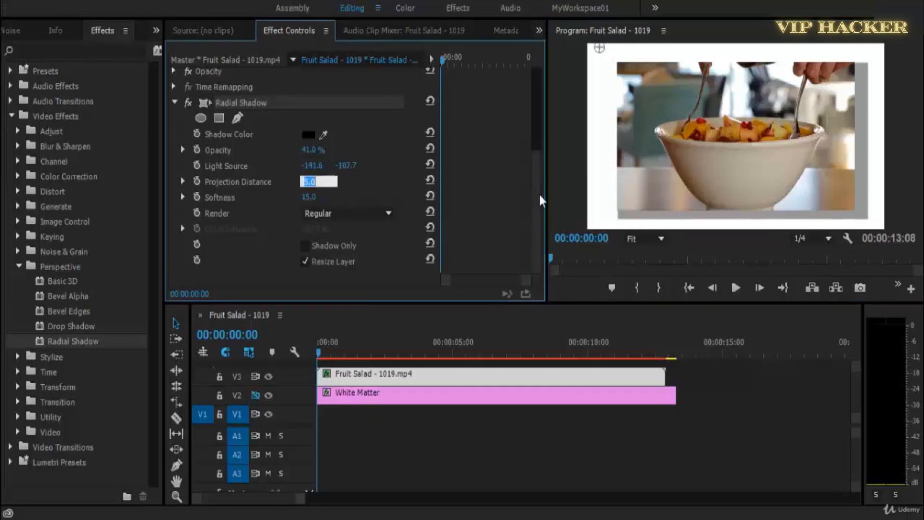
text(3)
key(Return)
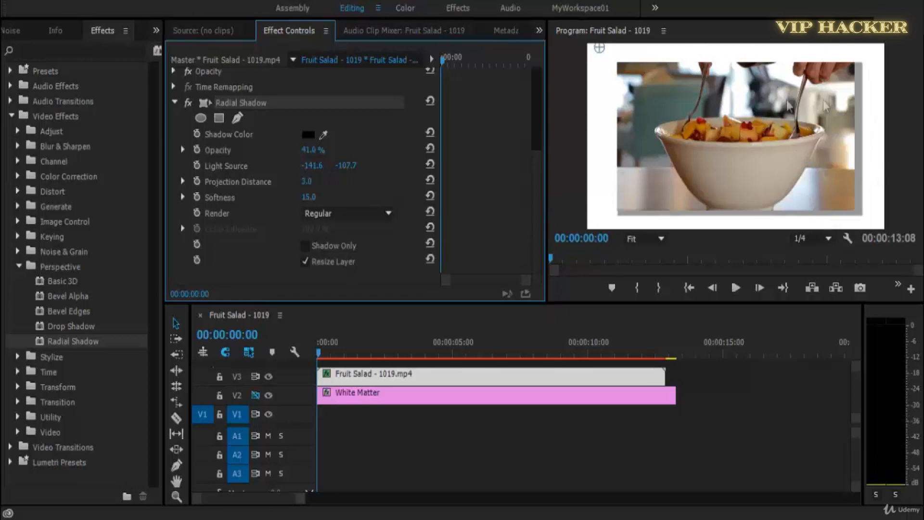
drag(596, 58, 591, 48)
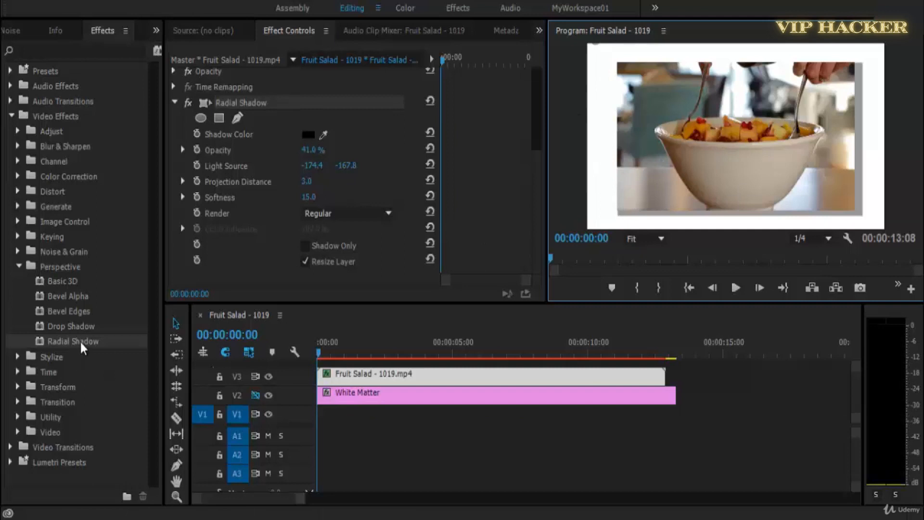
Apply the Alpha Glow effect from the Stylize group to the Fruit Salad clip and show its parameters.
click(76, 268)
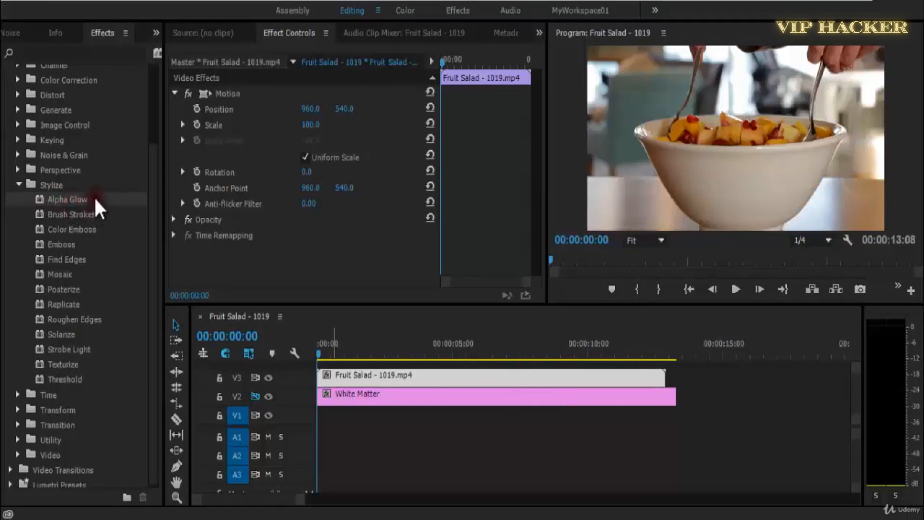
drag(94, 197, 358, 269)
scroll(533, 203, down, 3)
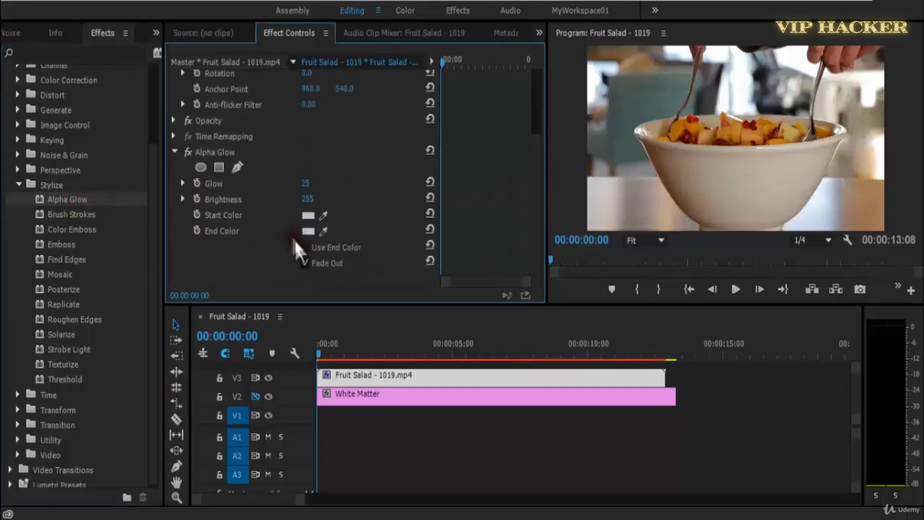
Sample the Alpha Glow's Start Color and an orange End Color from the image, set Glow to 58, and play the sequence.
click(323, 215)
click(737, 187)
click(323, 231)
click(734, 155)
drag(295, 183, 313, 188)
key(space)
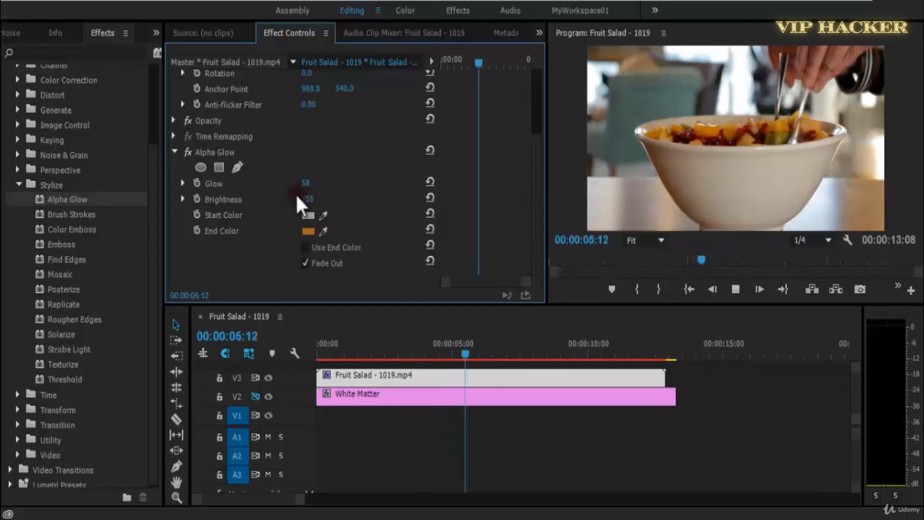
Remove the Alpha Glow effect from the Fruit Salad clip and return the playhead to the sequence start.
click(212, 152)
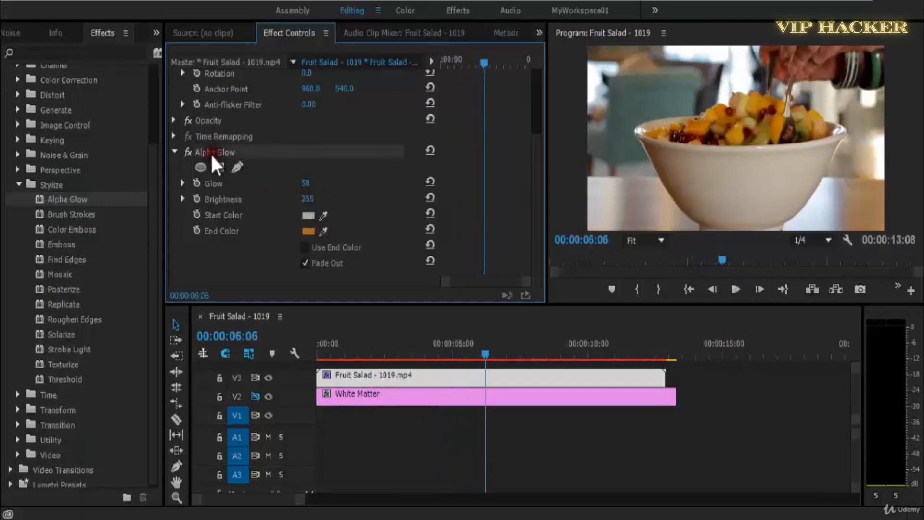
key(Delete)
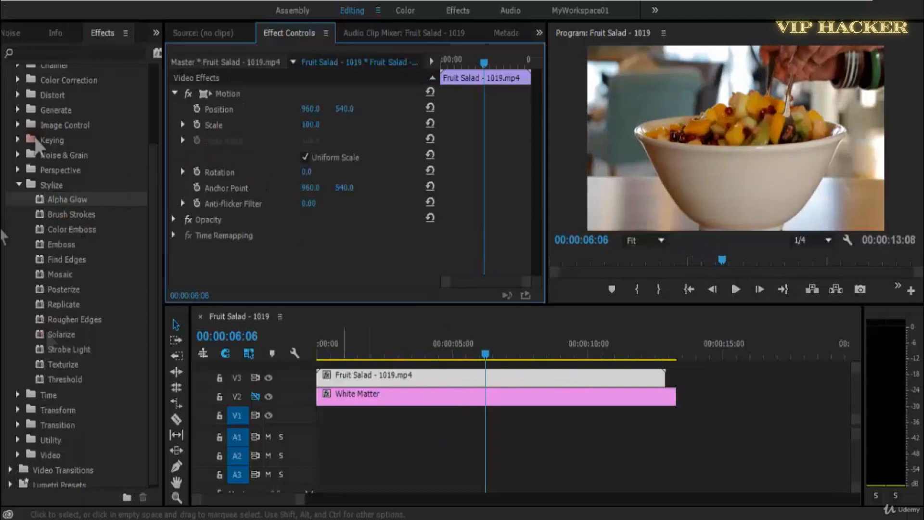
drag(451, 356, 136, 363)
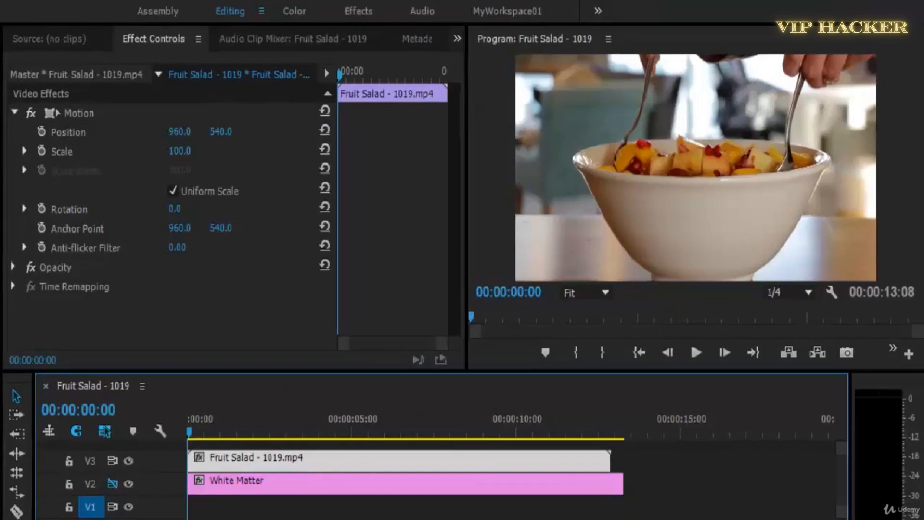
Apply Brush Strokes to the Fruit Salad clip with Brush Size 1.3, Stroke Length 40 and Stroke Density 2, and preview it.
mouse_move(1, 322)
mouse_down()
mouse_move(37, 326)
mouse_move(21, 336)
mouse_up()
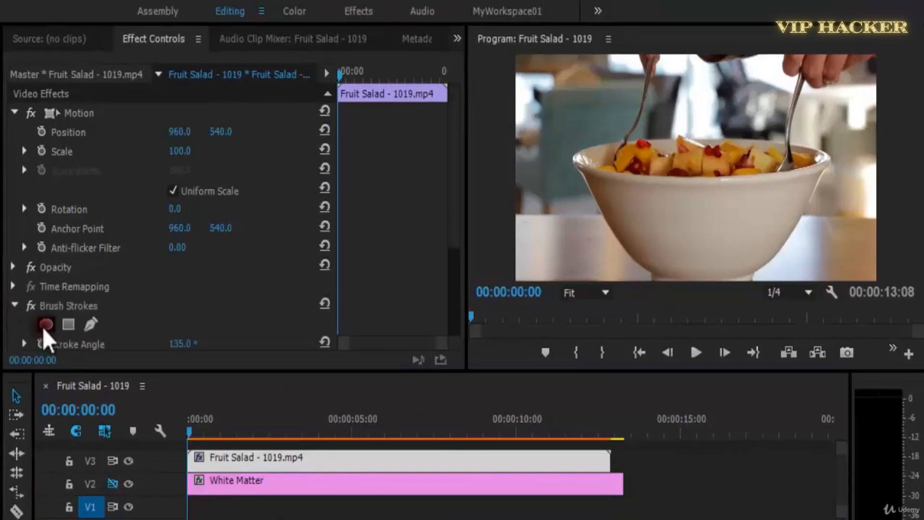
drag(458, 186, 458, 313)
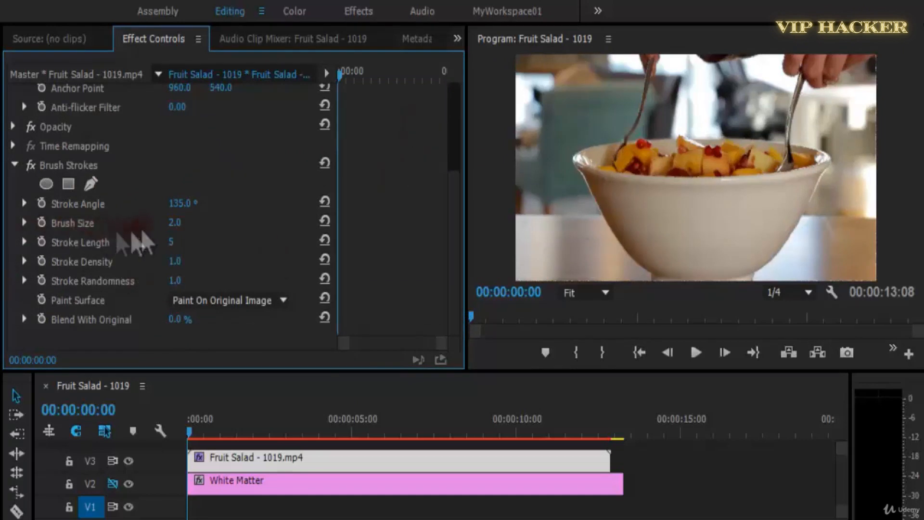
mouse_move(183, 225)
mouse_down()
mouse_move(234, 216)
mouse_move(205, 218)
mouse_move(171, 243)
mouse_move(198, 243)
mouse_move(191, 248)
mouse_move(206, 262)
mouse_up()
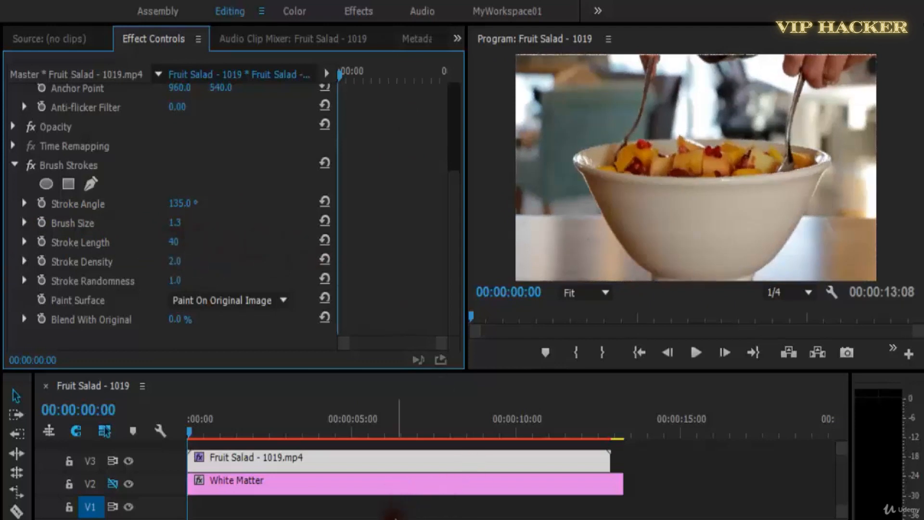
click(699, 356)
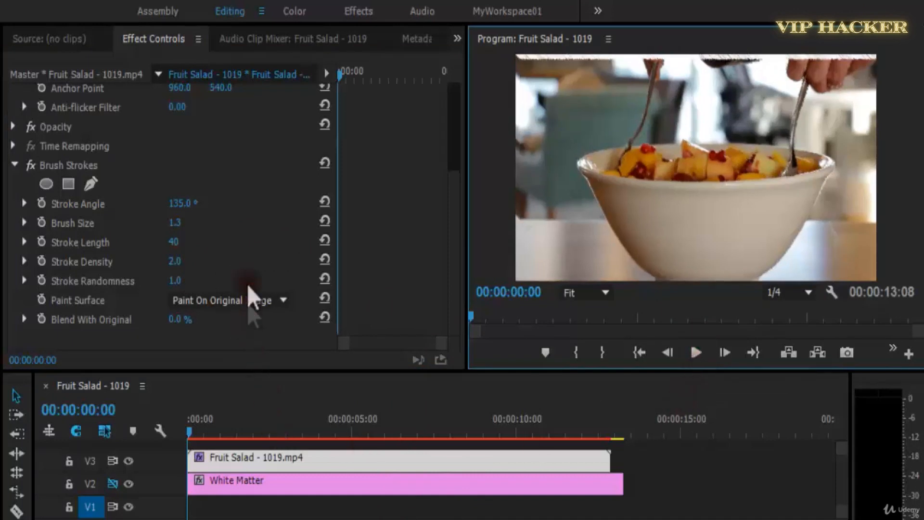
Reset the Brush Strokes parameters to their defaults, reselect the Fruit Salad clip, and save the project.
click(324, 203)
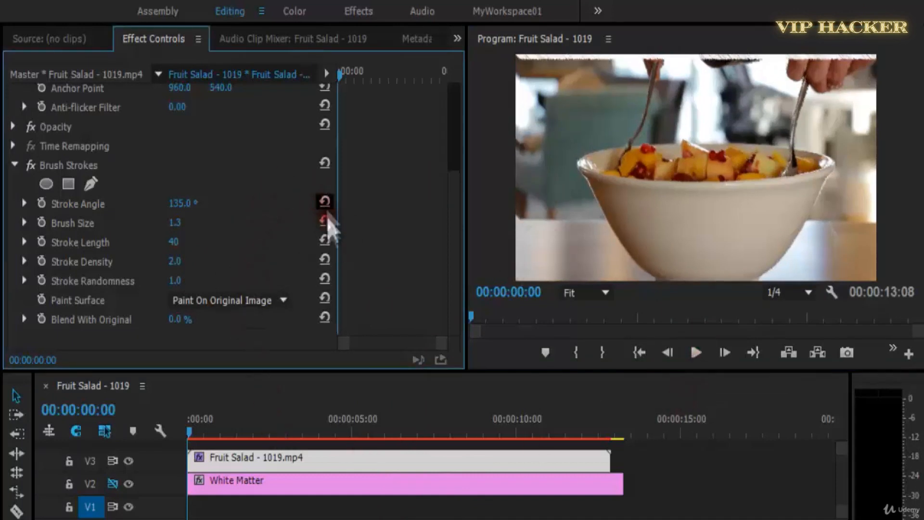
click(327, 260)
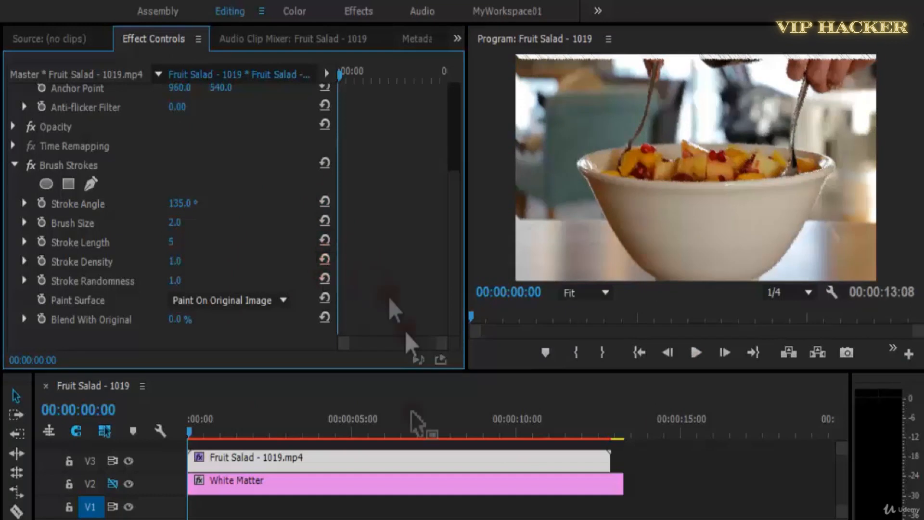
click(318, 509)
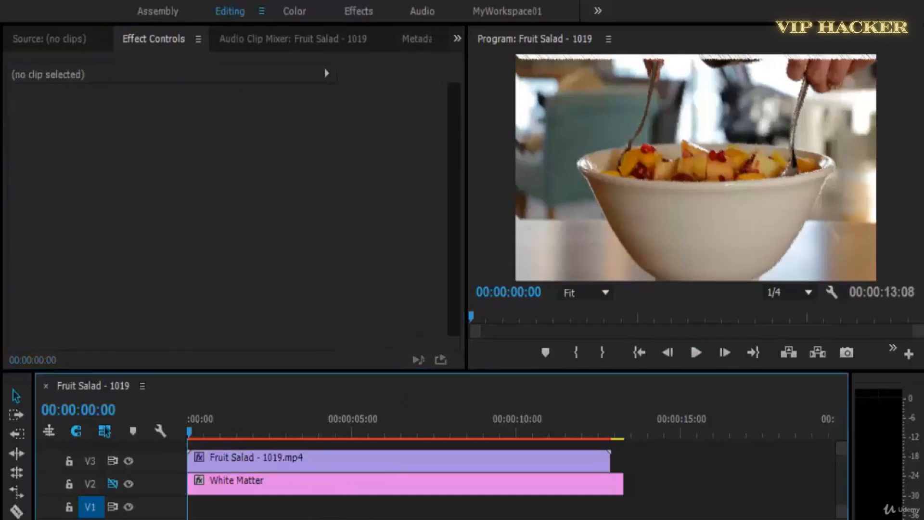
click(299, 455)
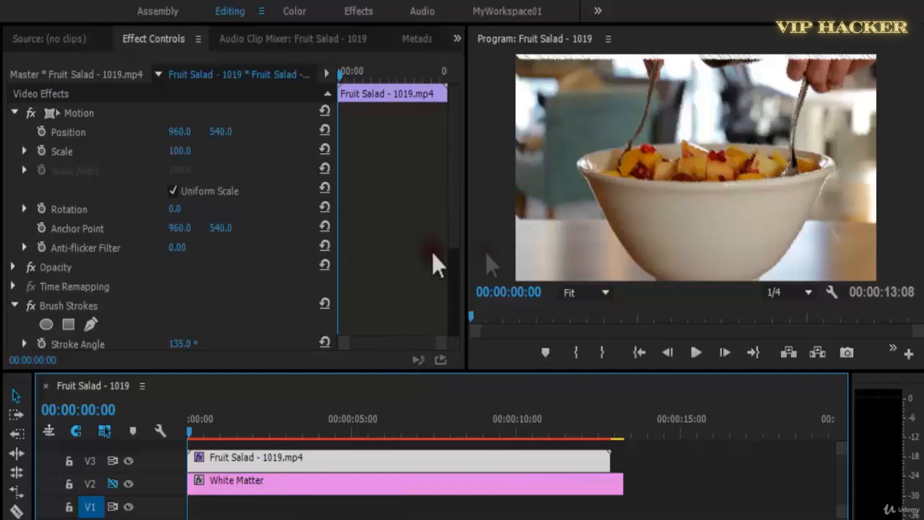
scroll(451, 289, down, 3)
key(ctrl+s)
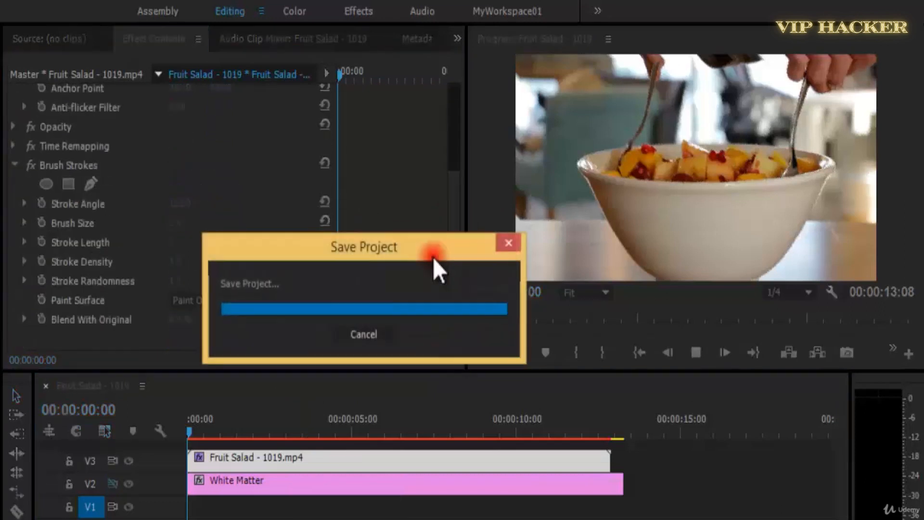
Play the default Brush Strokes to about 00:00:04:10, set Brush Size to 5, and resume playback.
key(space)
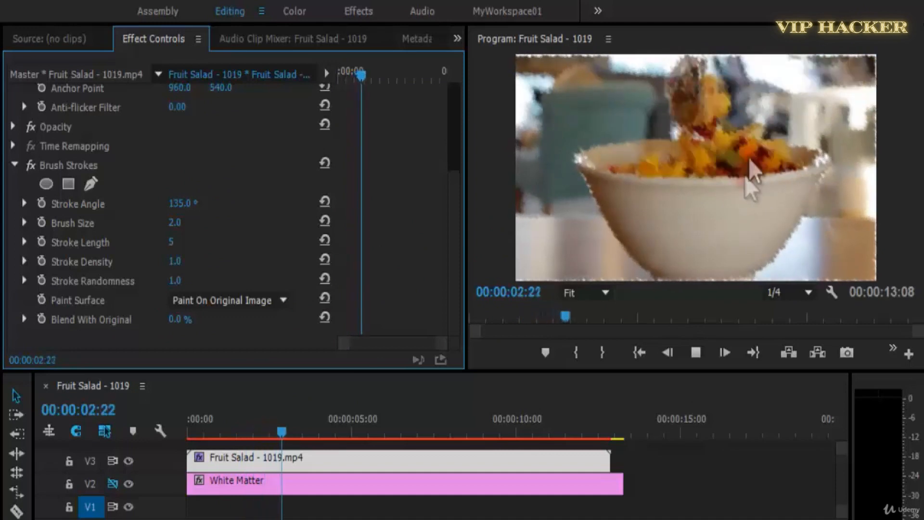
key(space)
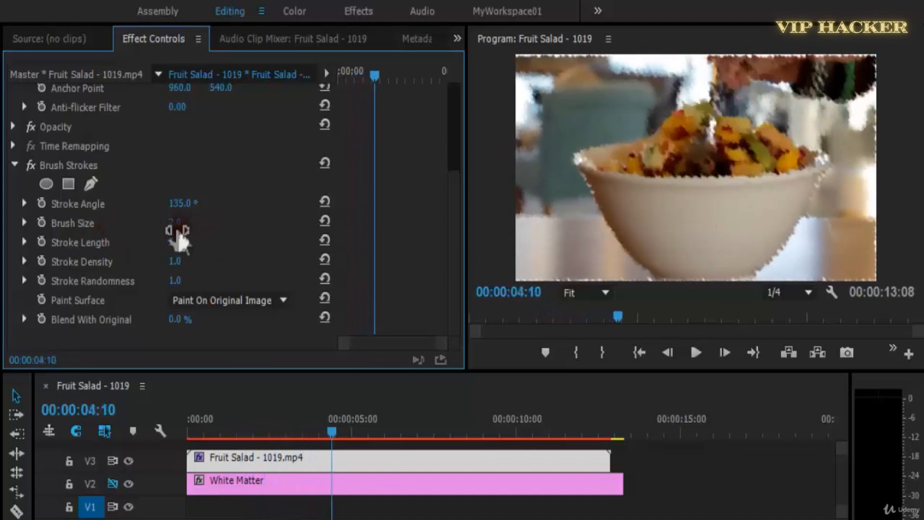
key(space)
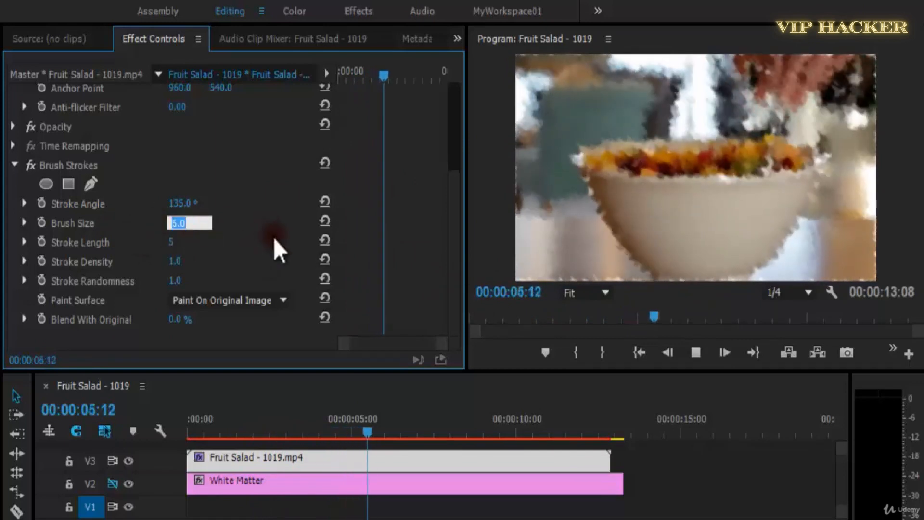
Set the Brush Strokes' Brush Size to 1 and preview the clip to about 00:00:07:18.
click(172, 222)
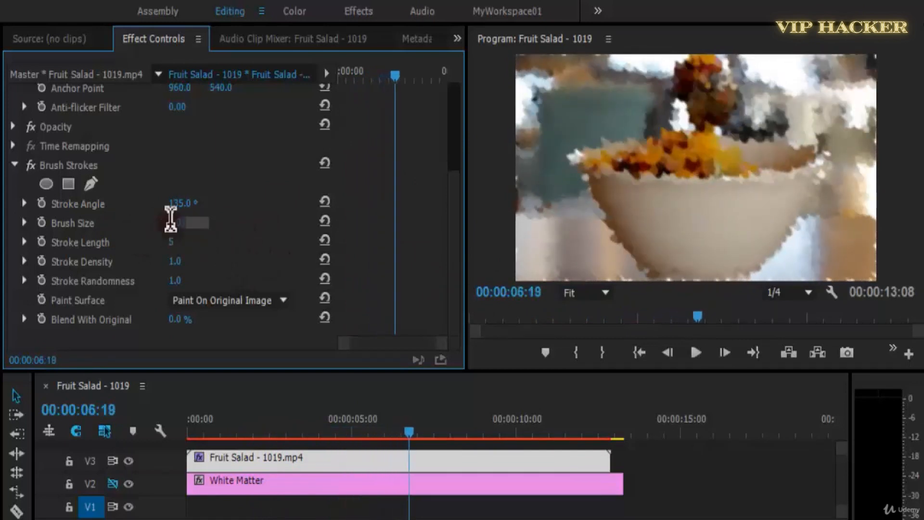
text(1)
key(Return)
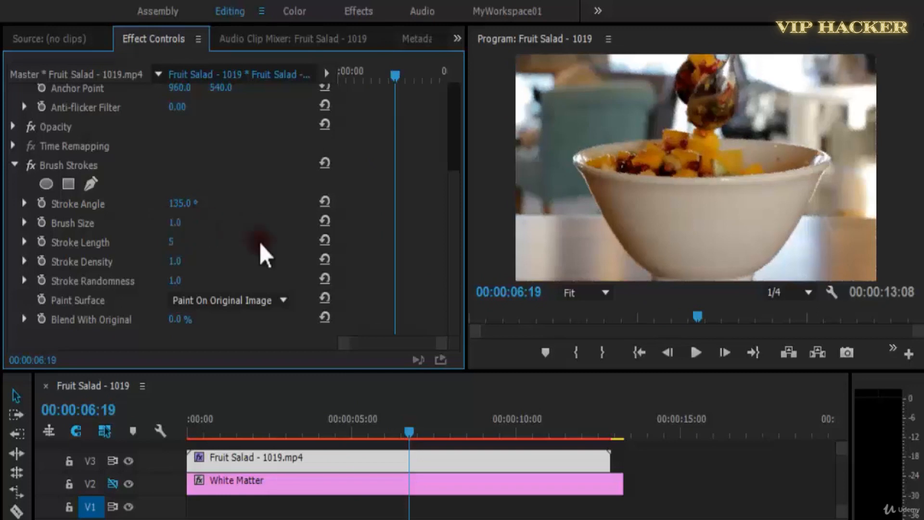
key(space)
Set the Brush Strokes' Brush Size to 3 and preview the clip to about 00:00:08:11.
key(space)
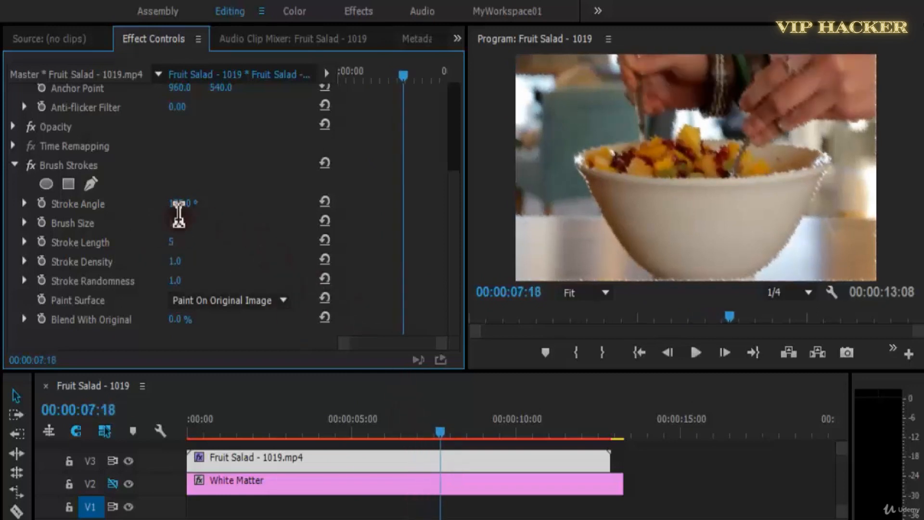
click(177, 222)
text(3)
key(Return)
key(space)
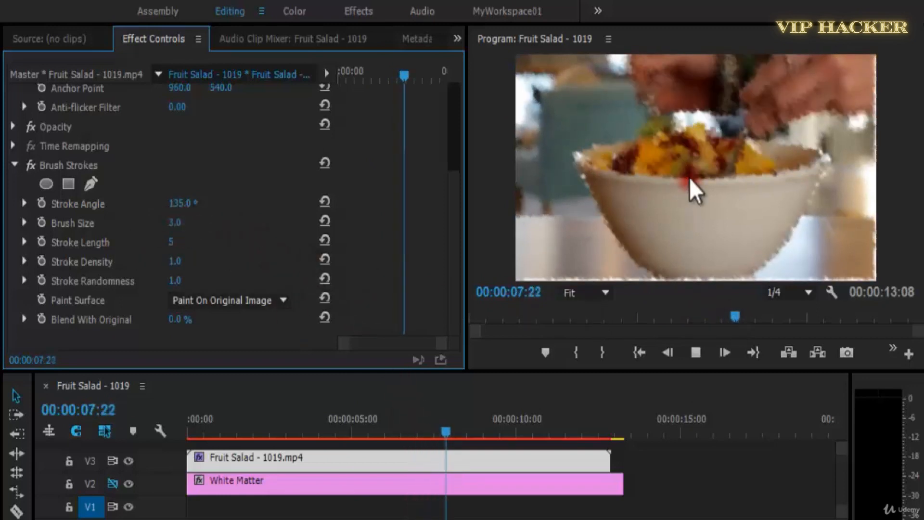
key(space)
Set the Brush Strokes' Stroke Length to 21 and move the playhead to 00:00:03:06.
drag(181, 242, 195, 242)
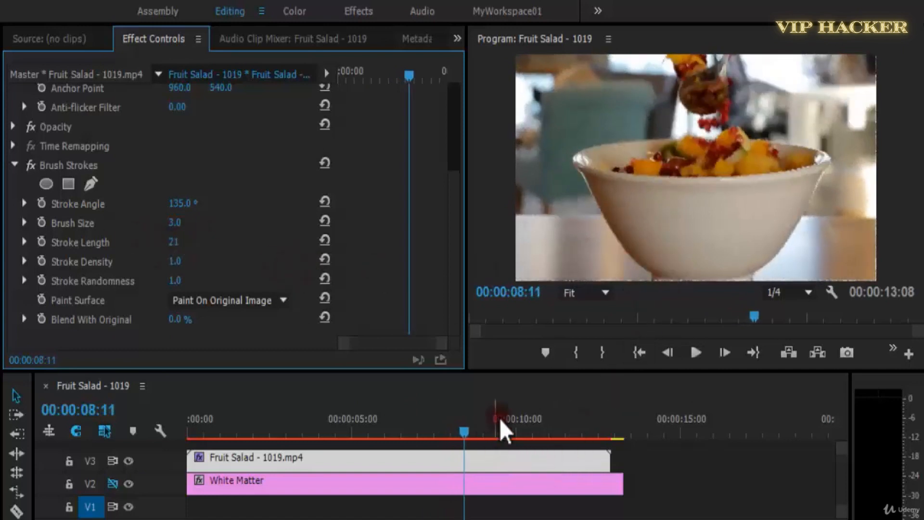
click(293, 430)
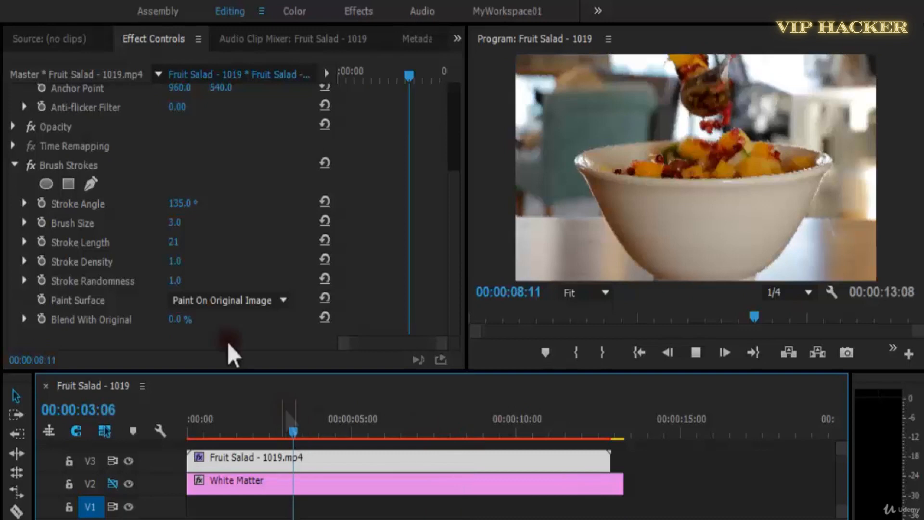
Set the Brush Strokes' Stroke Density to 2 and preview the clip to 00:00:04:15.
click(183, 263)
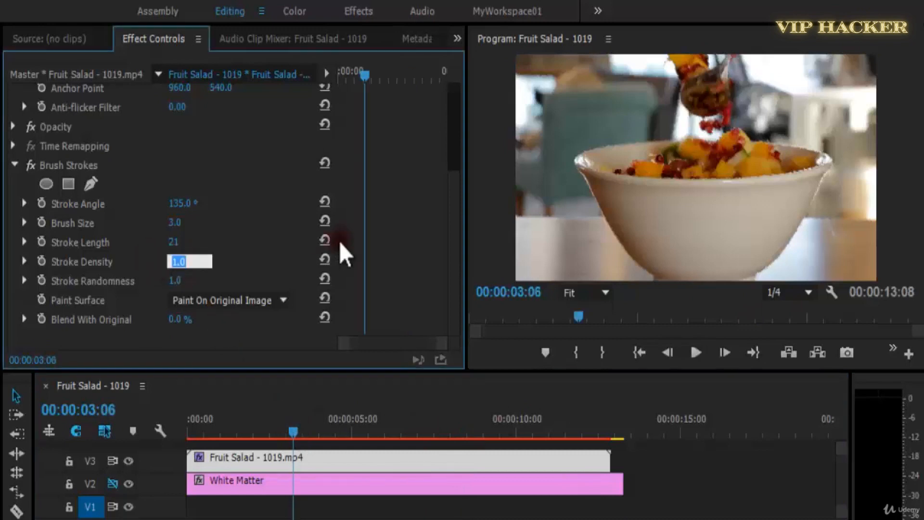
text(2)
key(Return)
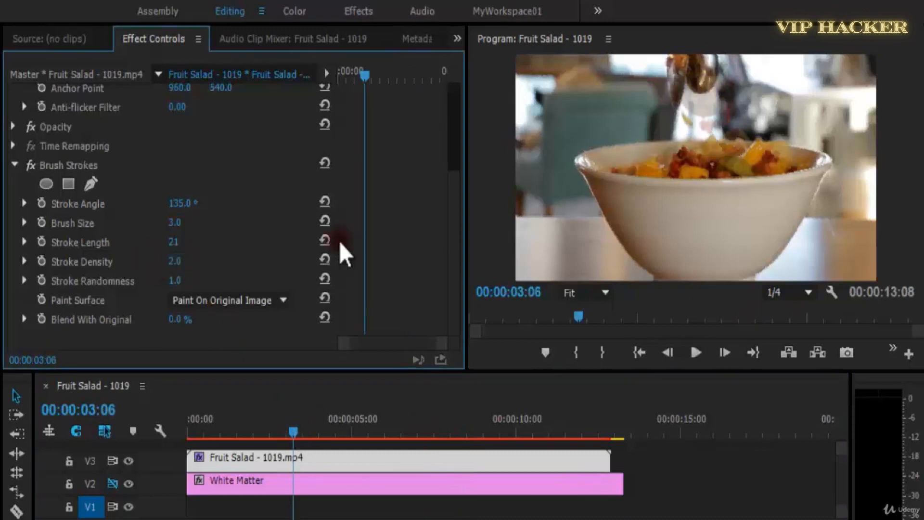
key(space)
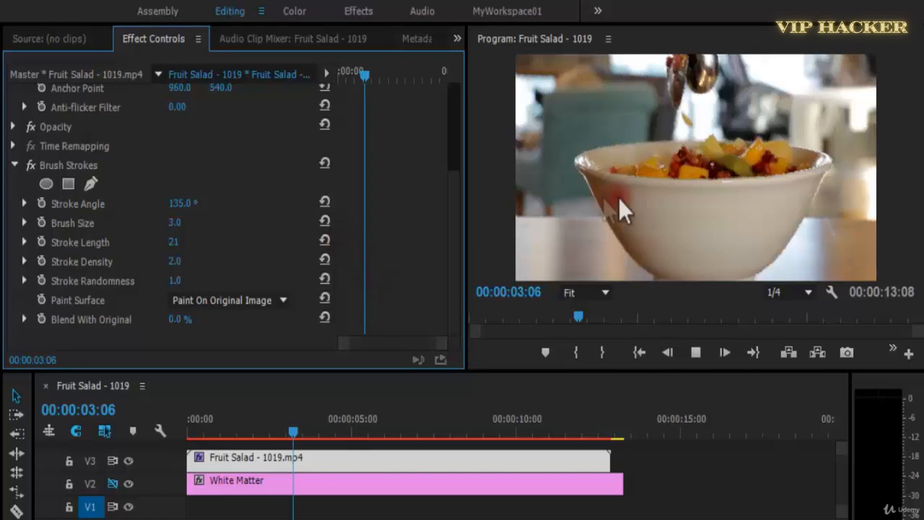
key(space)
click(908, 508)
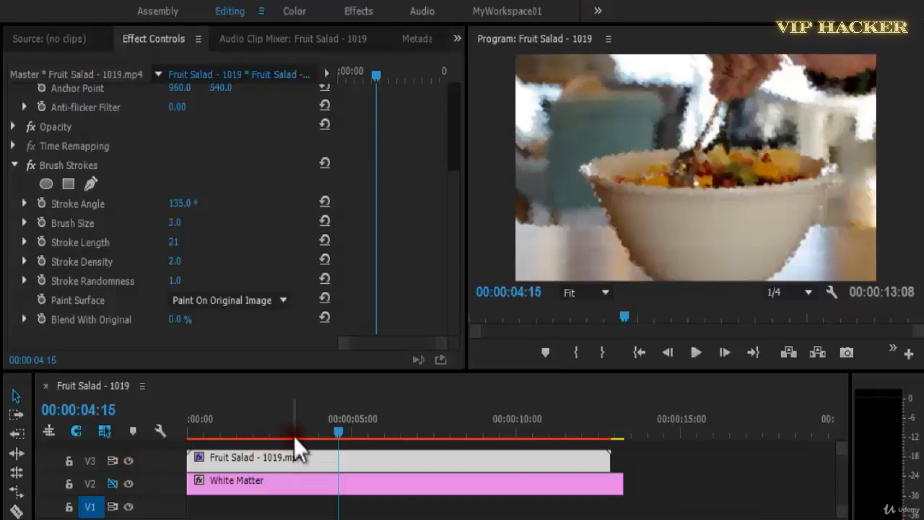
Replay the Fruit Salad sequence from the start twice to examine the brush stroke look, stopping at 00:00:00:19.
drag(294, 432, 160, 423)
key(space)
click(380, 515)
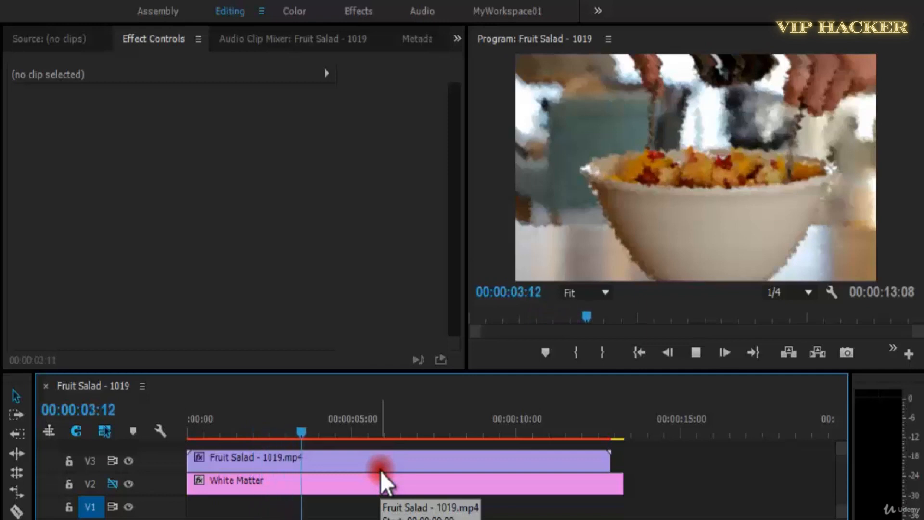
key(space)
drag(276, 432, 149, 435)
key(space)
click(308, 484)
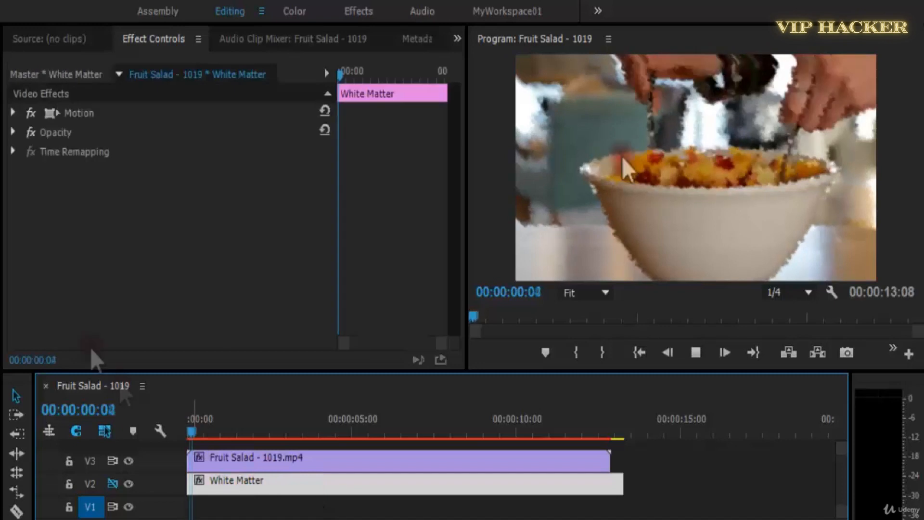
key(space)
Set Blend With Original to 50% in the Fruit Salad clip's Brush Strokes and preview to 00:00:02:00.
click(282, 470)
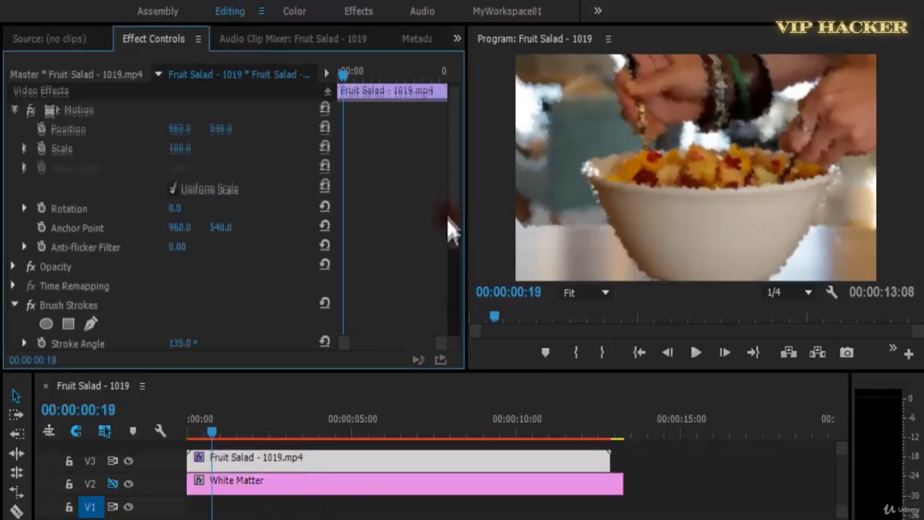
scroll(447, 218, down, 5)
click(179, 280)
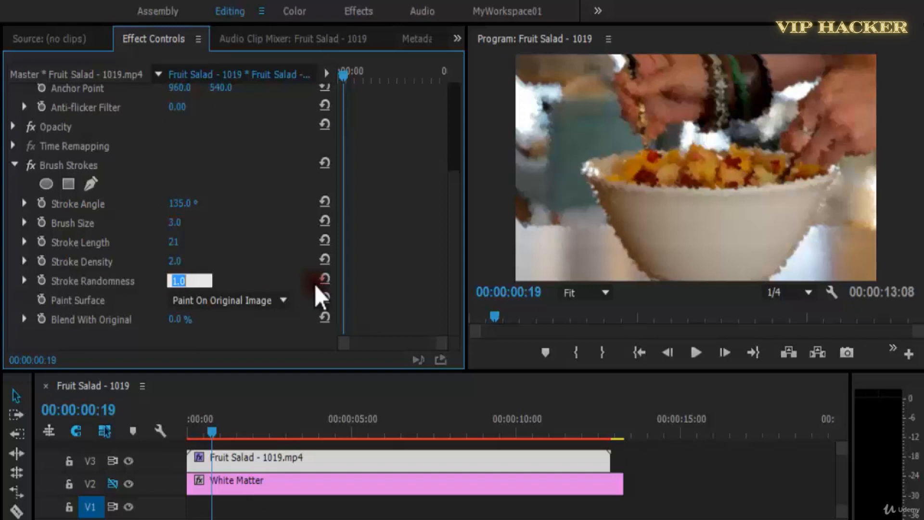
click(363, 211)
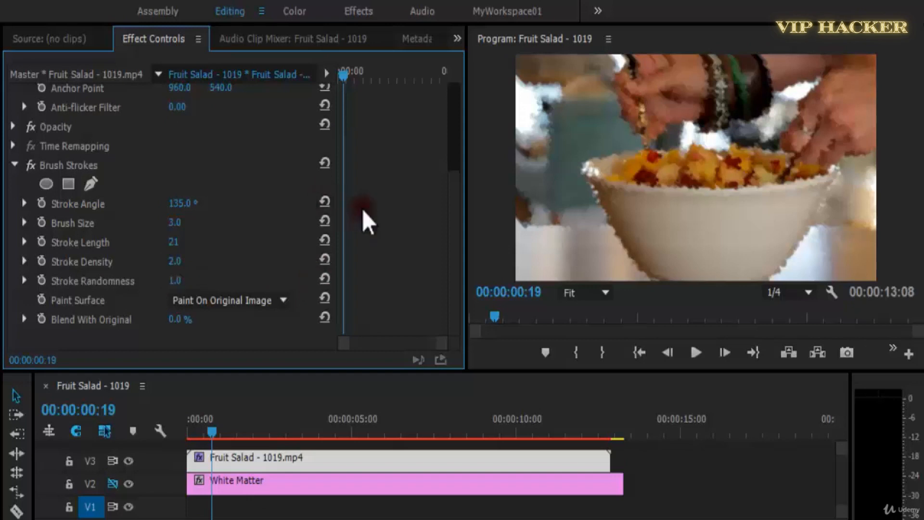
key(space)
click(178, 319)
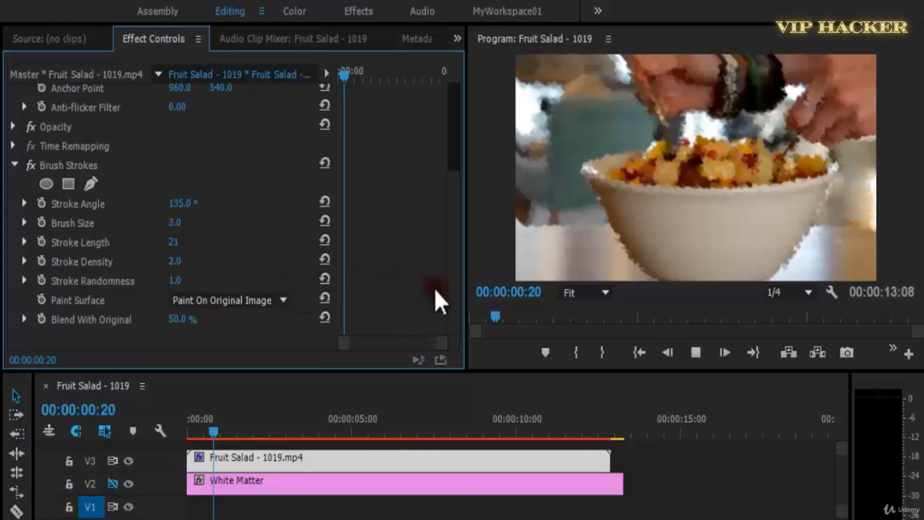
click(735, 214)
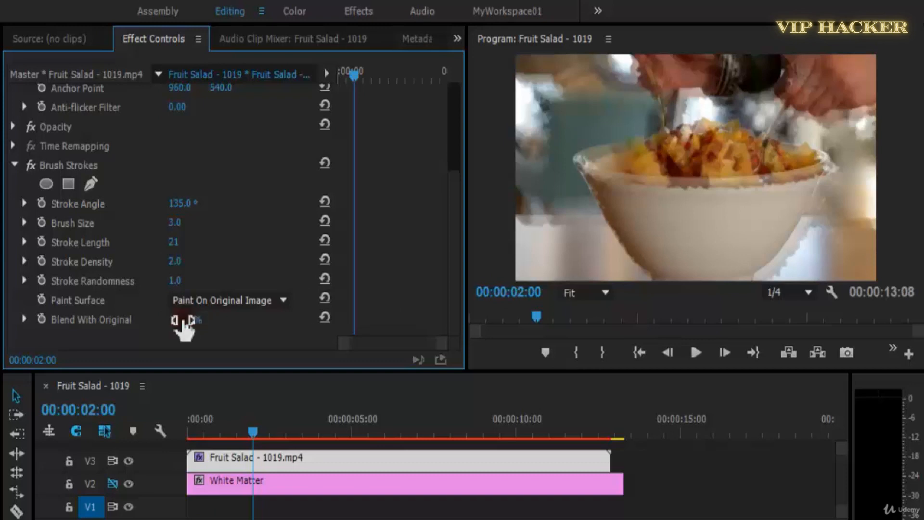
Set the Brush Strokes' Blend With Original to 100% and preview the clip from the start.
click(651, 251)
key(space)
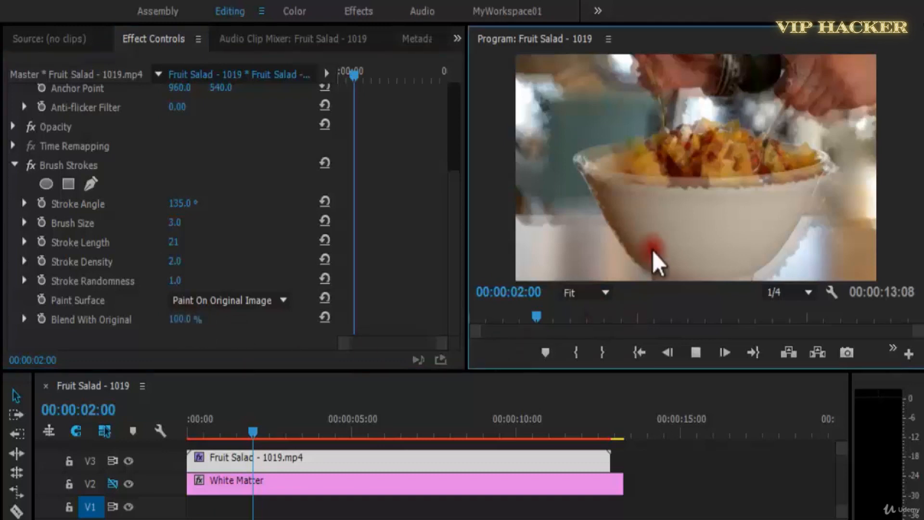
drag(236, 422, 187, 440)
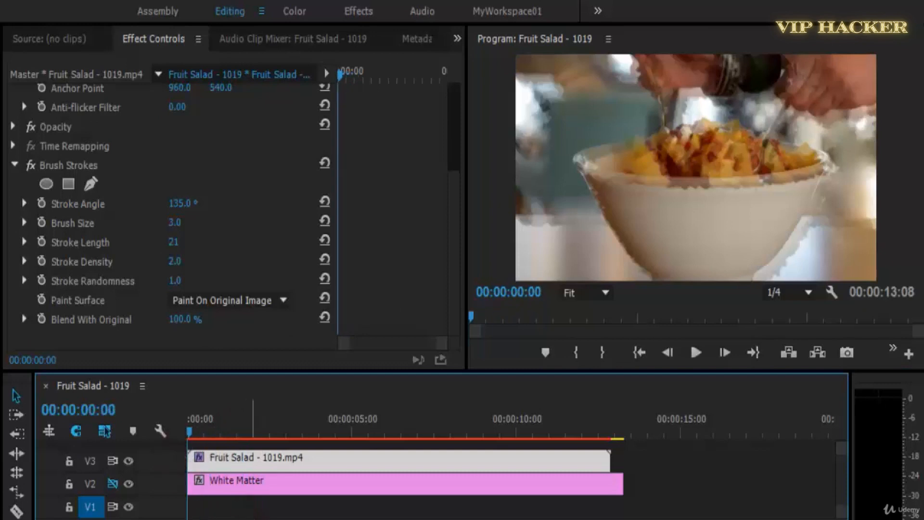
click(299, 516)
key(space)
click(265, 459)
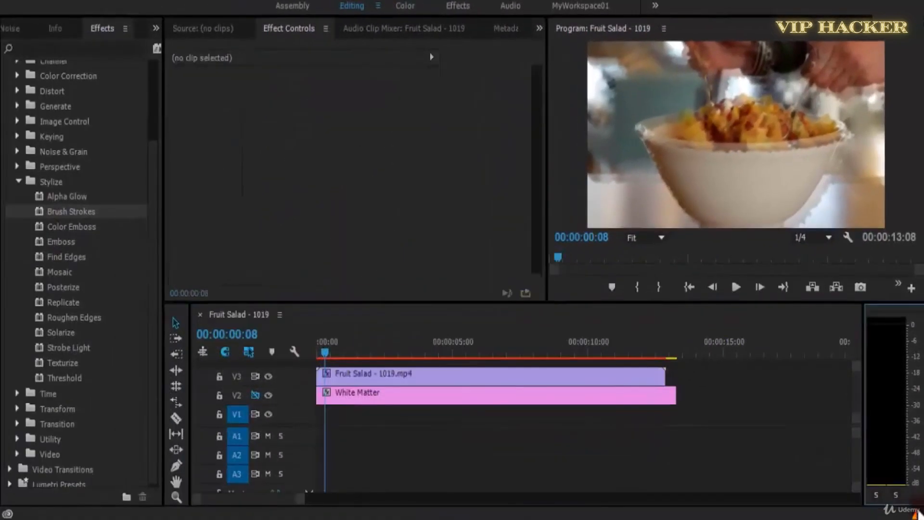
Open the Events window and clear all its logged entries.
double_click(919, 513)
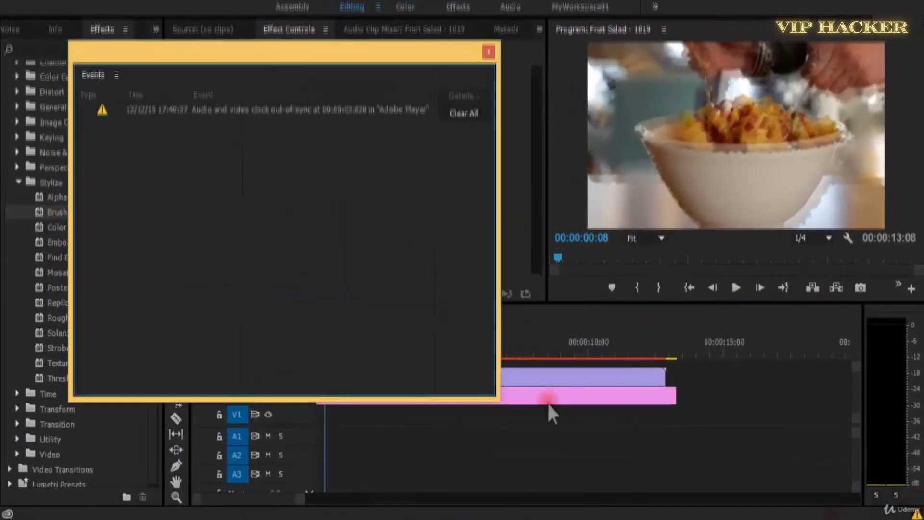
click(464, 115)
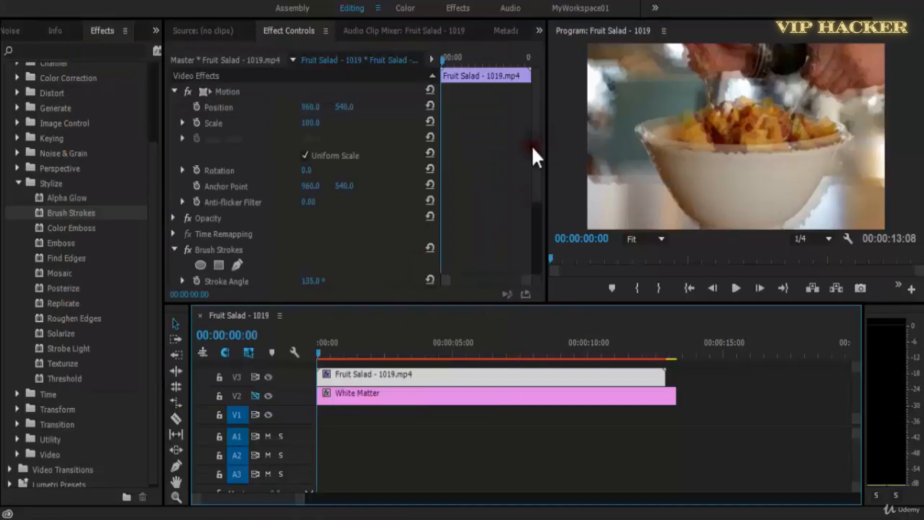
Set the Brush Strokes' Blend With Original to 0% and preview the clip again, stopping at 00:00:02:19.
scroll(301, 280, down, 5)
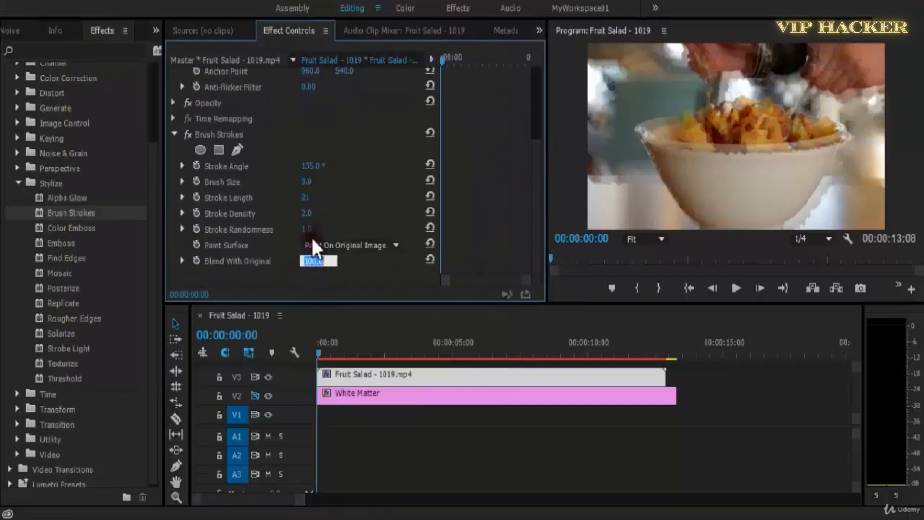
text(0)
click(407, 185)
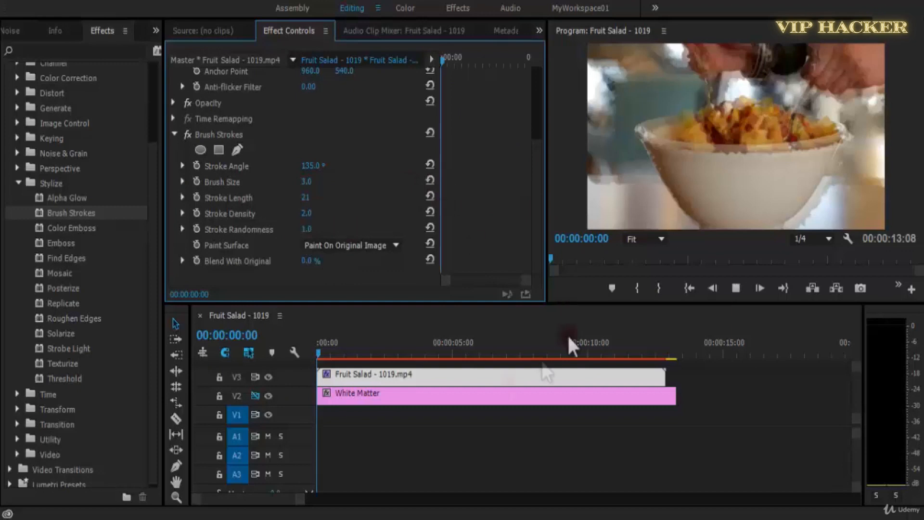
click(433, 354)
drag(537, 188, 540, 265)
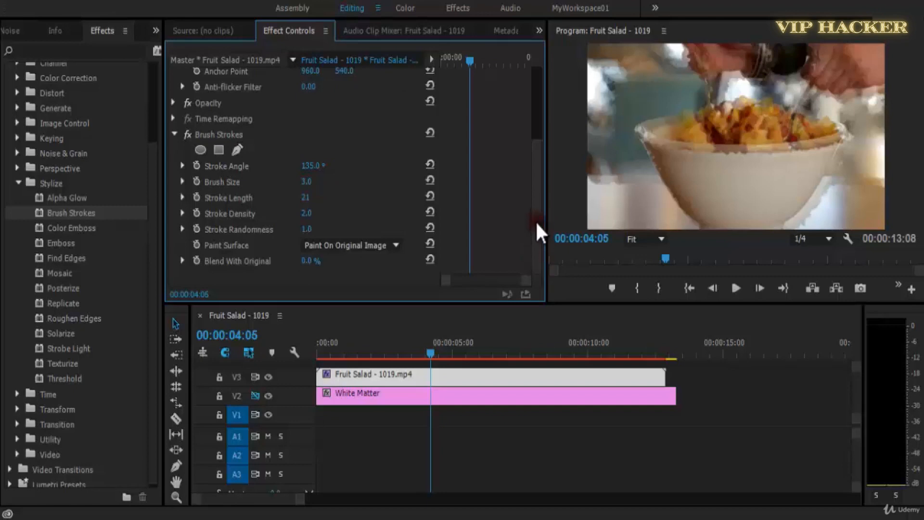
click(338, 355)
key(space)
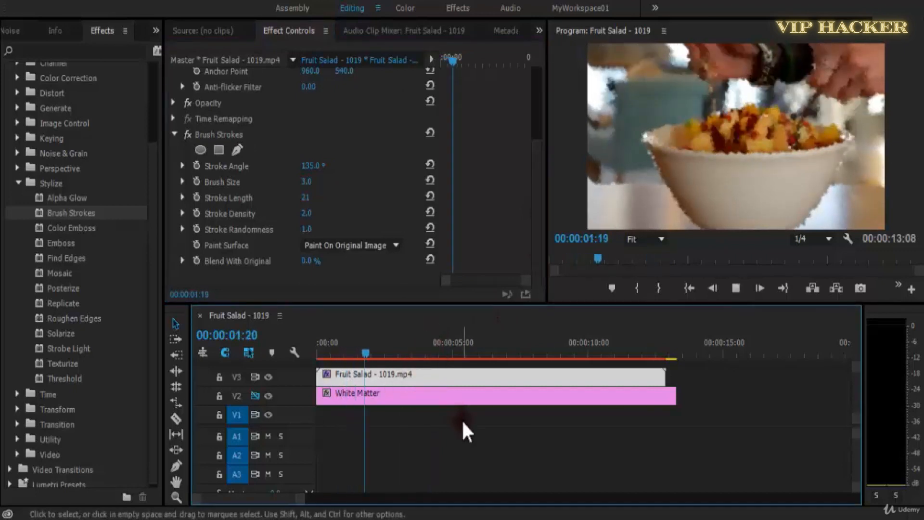
key(space)
Remove Brush Strokes from the Fruit Salad clip and apply the Color Emboss effect instead.
click(242, 134)
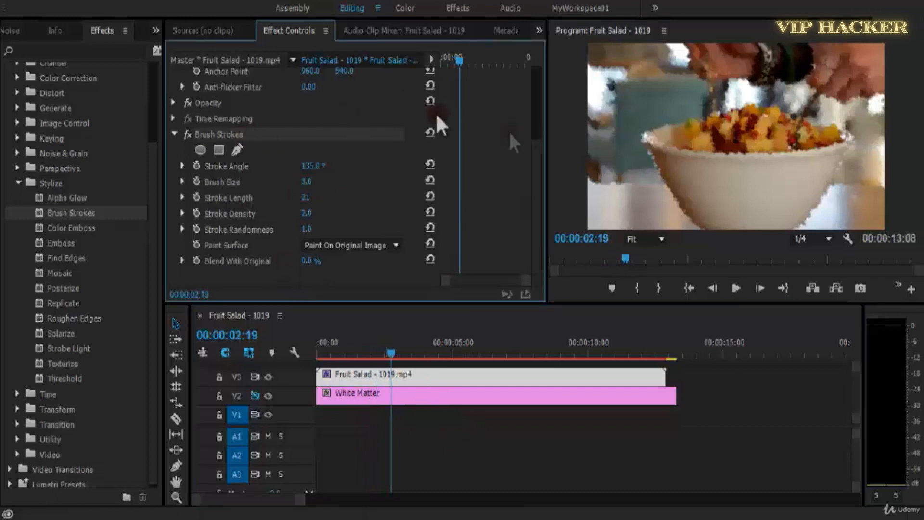
key(Delete)
mouse_move(48, 227)
mouse_down()
mouse_move(241, 264)
mouse_move(253, 249)
mouse_up()
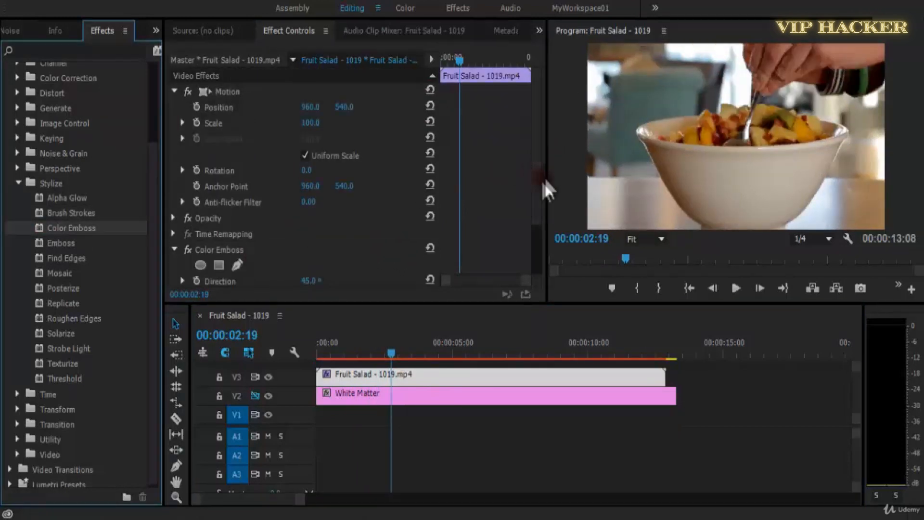
Adjust Color Emboss to Direction 1x61.0°, Relief about 1.6 and Contrast 105, and preview the clip to 00:00:03:16.
scroll(544, 193, down, 3)
mouse_move(312, 235)
mouse_down()
mouse_move(324, 236)
mouse_move(321, 247)
mouse_up()
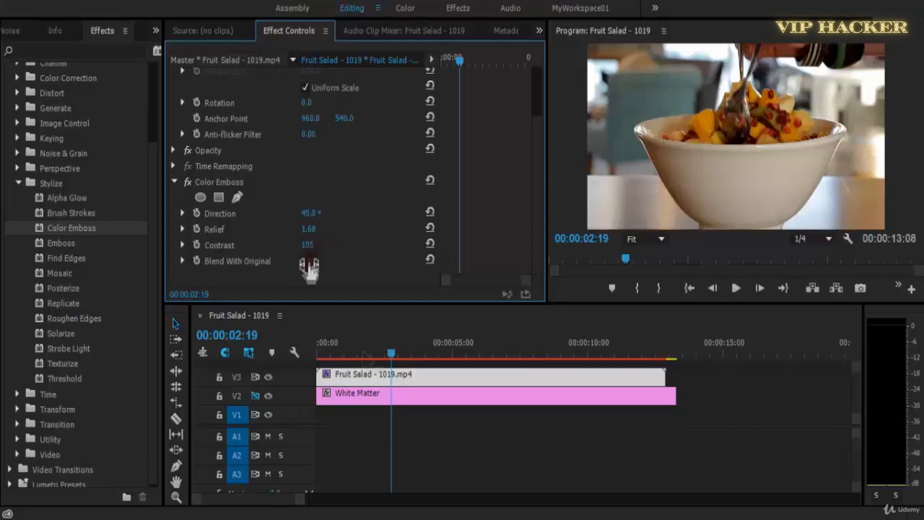
drag(347, 353, 282, 343)
key(space)
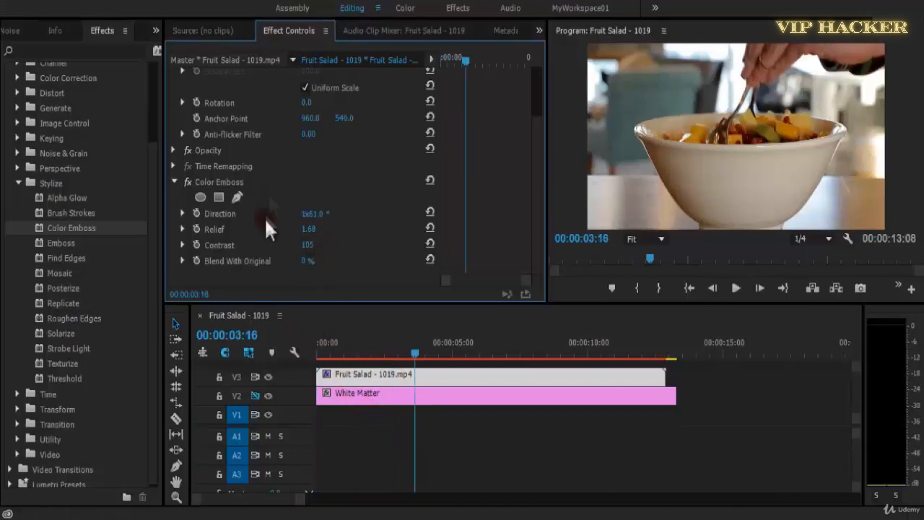
Raise the Color Emboss Relief to about 29.6 and preview the clip in the maximized Program monitor to about 00:00:11:18.
drag(314, 236, 508, 245)
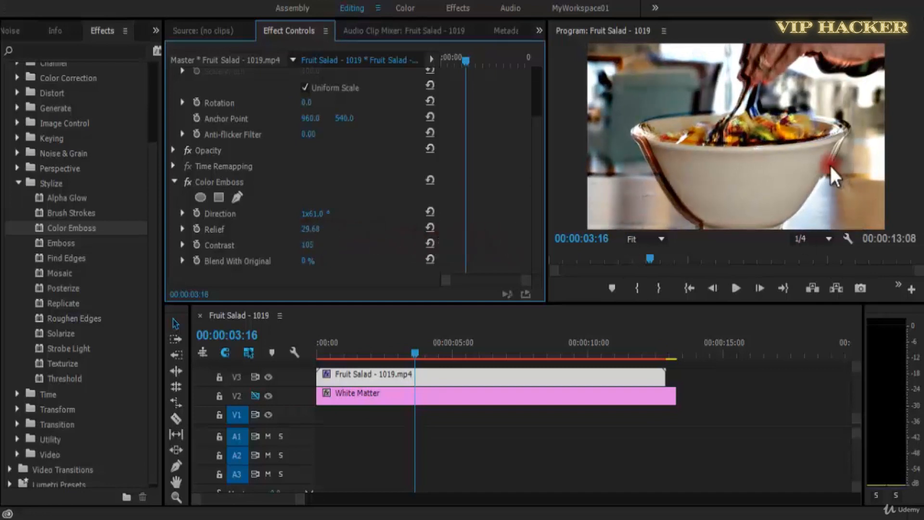
key(grave)
key(space)
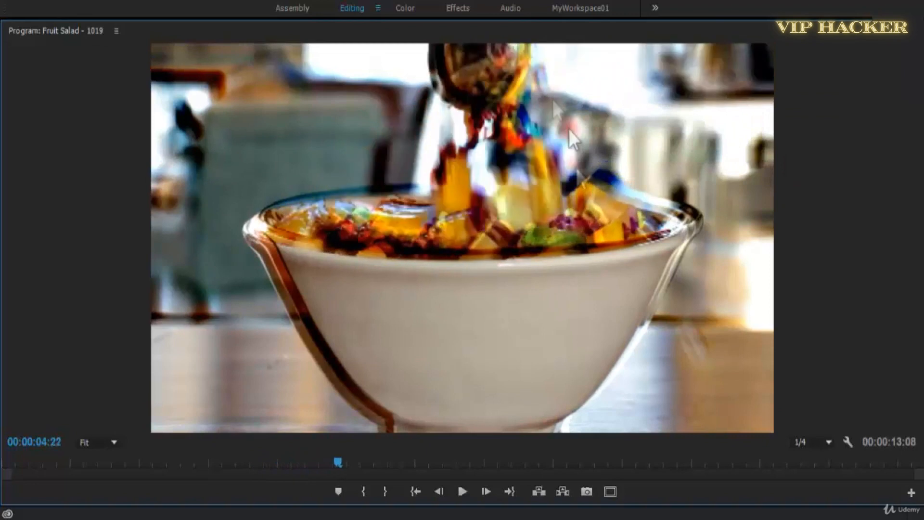
key(space)
key(space)
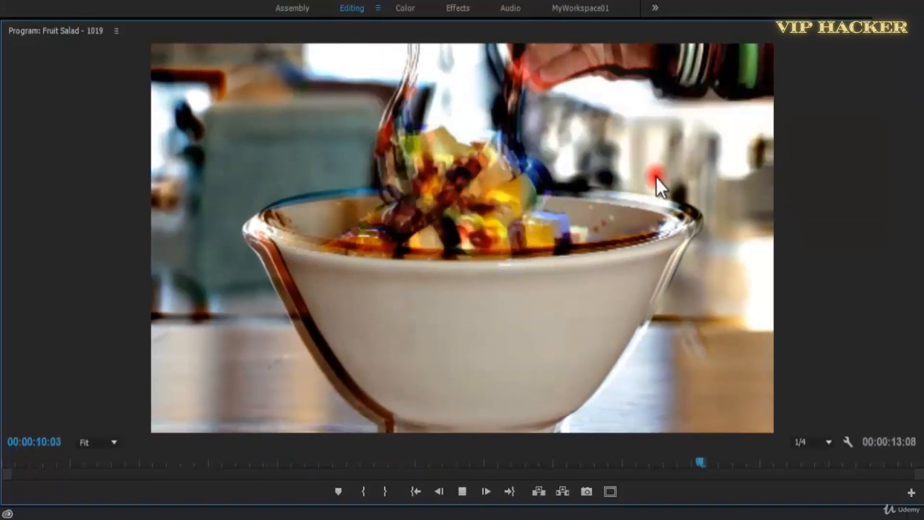
key(space)
Raise the Color Emboss Relief to about 750 and preview the clip from near its start.
key(space)
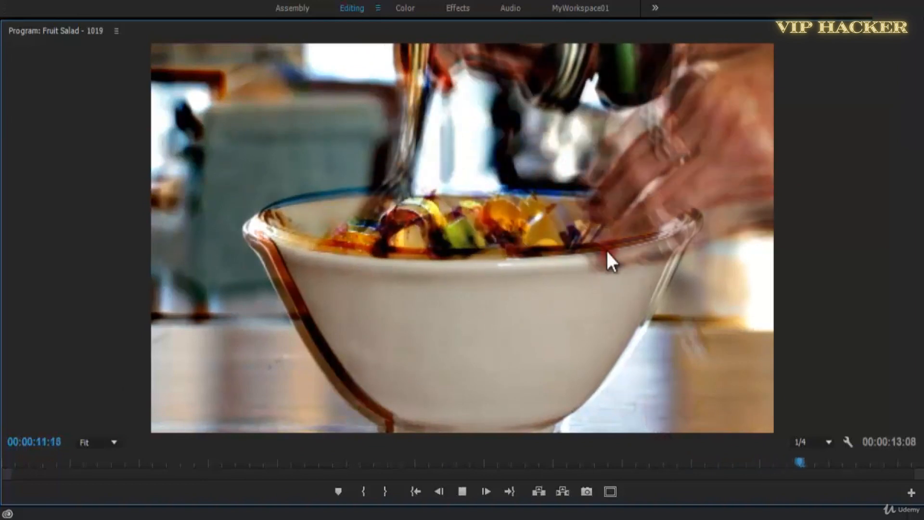
key(grave)
drag(447, 329, 314, 358)
drag(304, 230, 885, 138)
key(space)
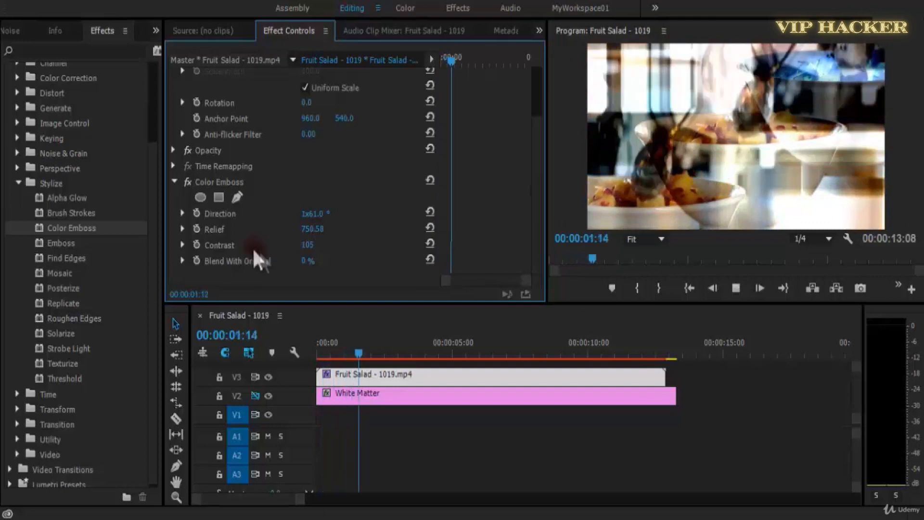
key(space)
Keyframe the Color Emboss Relief at about 750 at 00:00:00:00 and 0 at 00:00:03:03.
drag(375, 354, 274, 352)
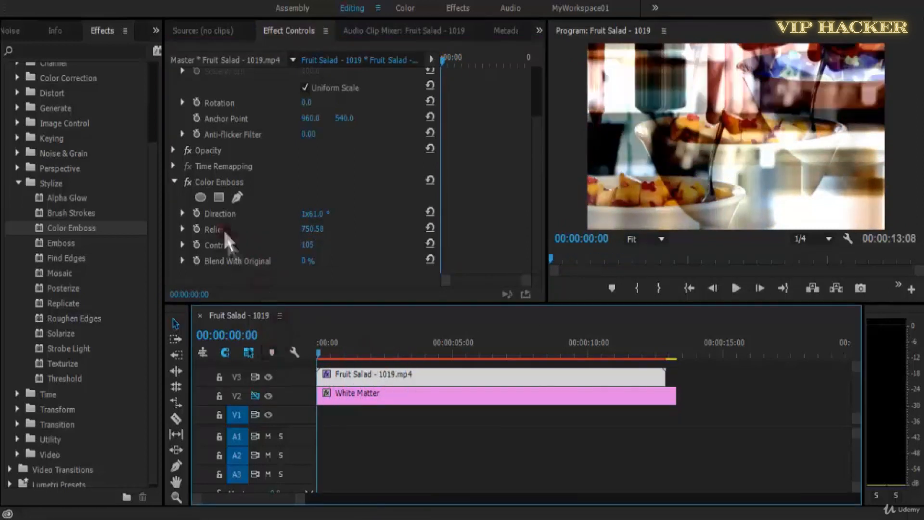
click(429, 227)
key(ctrl+z)
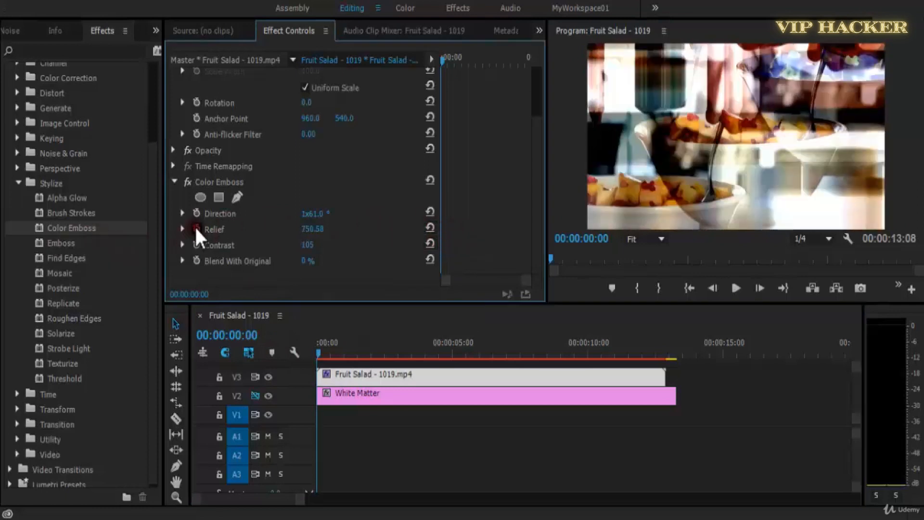
key(space)
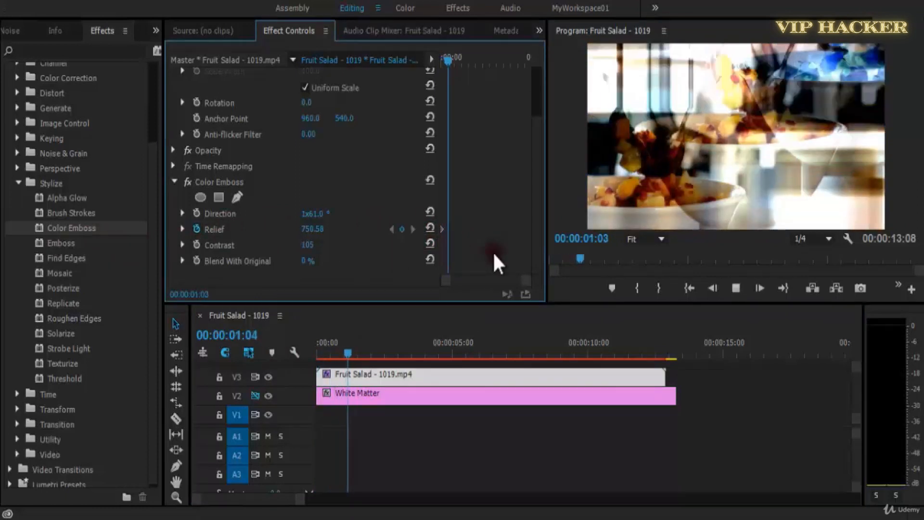
click(315, 229)
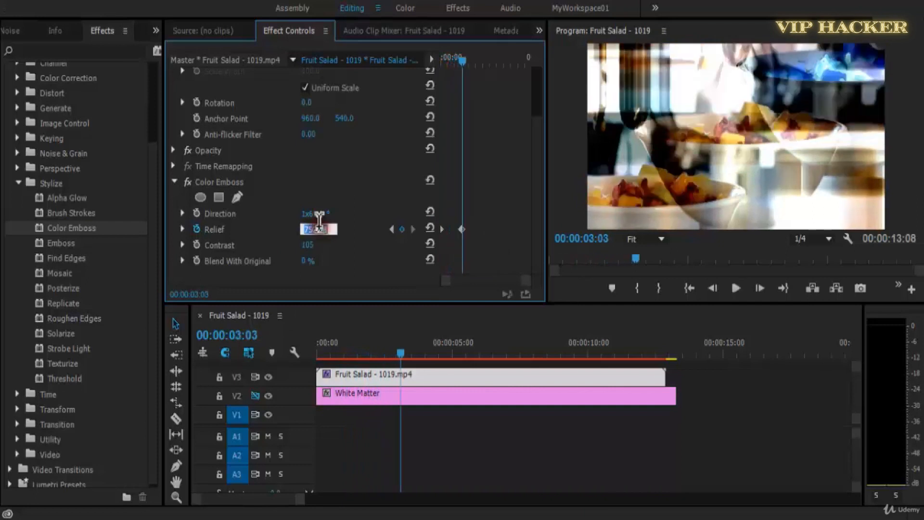
key(Return)
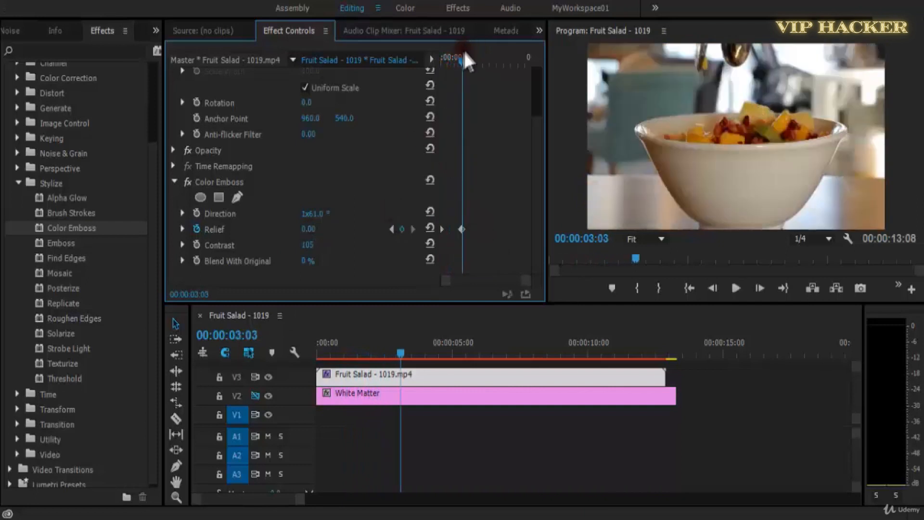
Play the Relief animation from the start and move its second keyframe to about 00:00:04:20.
drag(463, 57, 412, 60)
key(space)
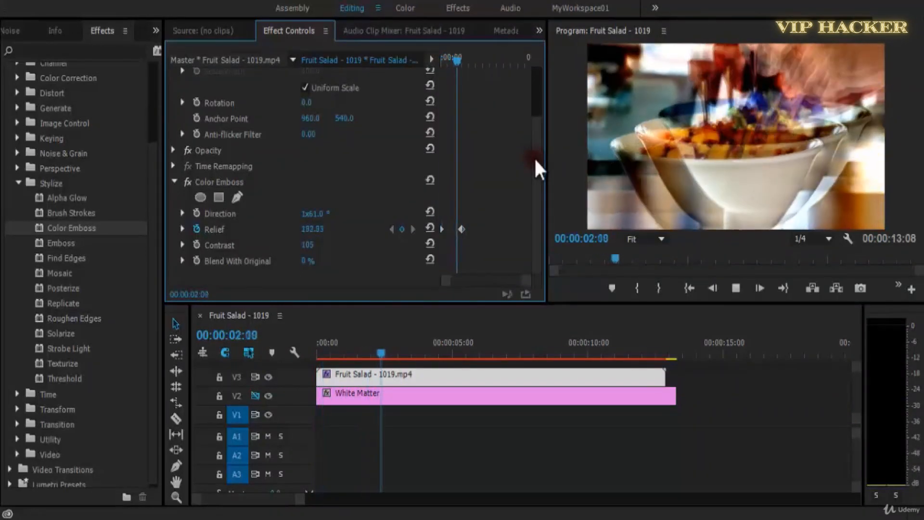
drag(461, 229, 474, 229)
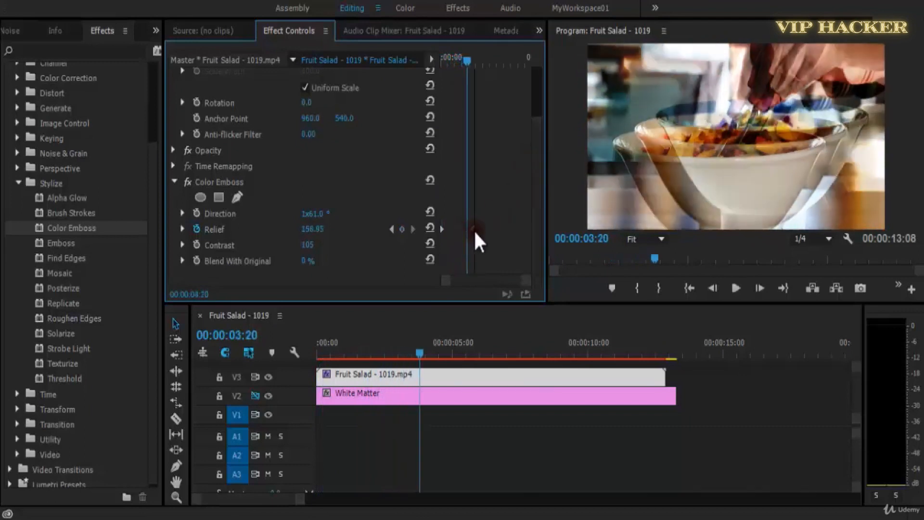
Apply ease interpolation to the second Relief keyframe, return to the sequence start and save the project.
right_click(474, 229)
click(516, 448)
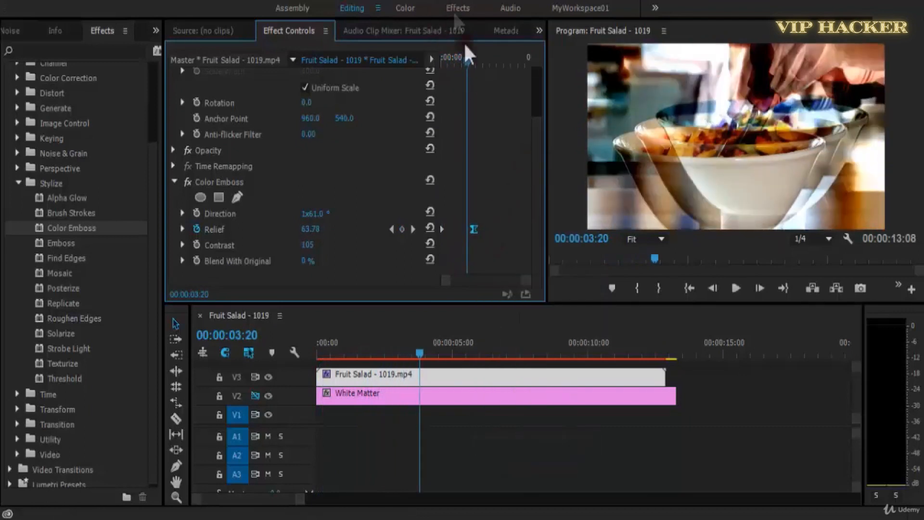
key(Home)
key(ctrl+s)
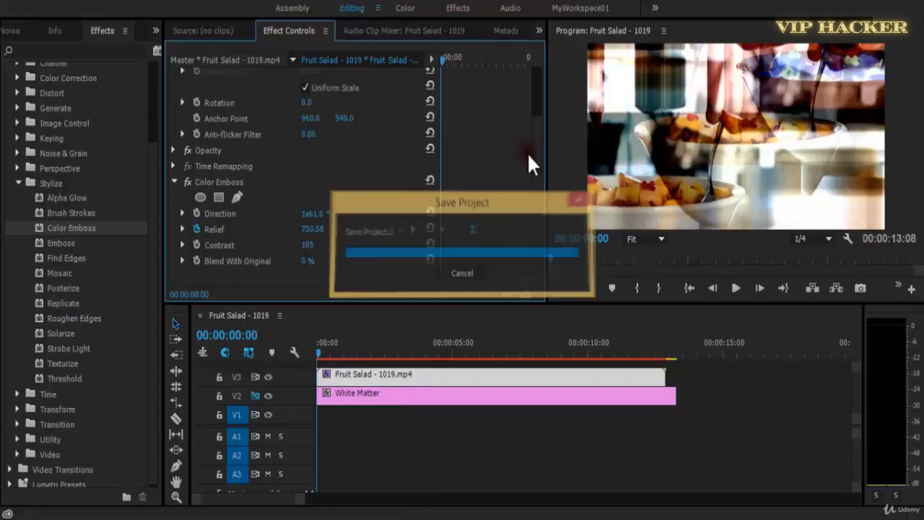
Preview the eased Relief animation from the start and move its second keyframe earlier, to about three seconds.
key(space)
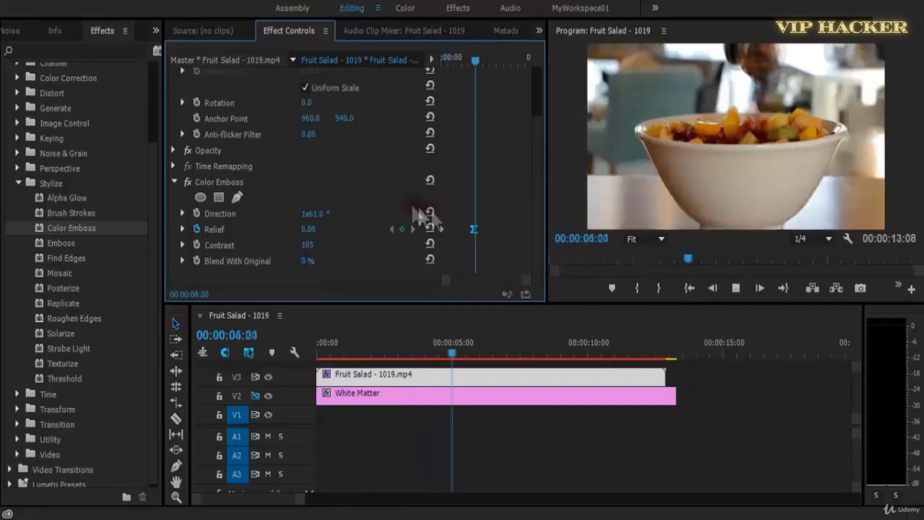
key(space)
key(Home)
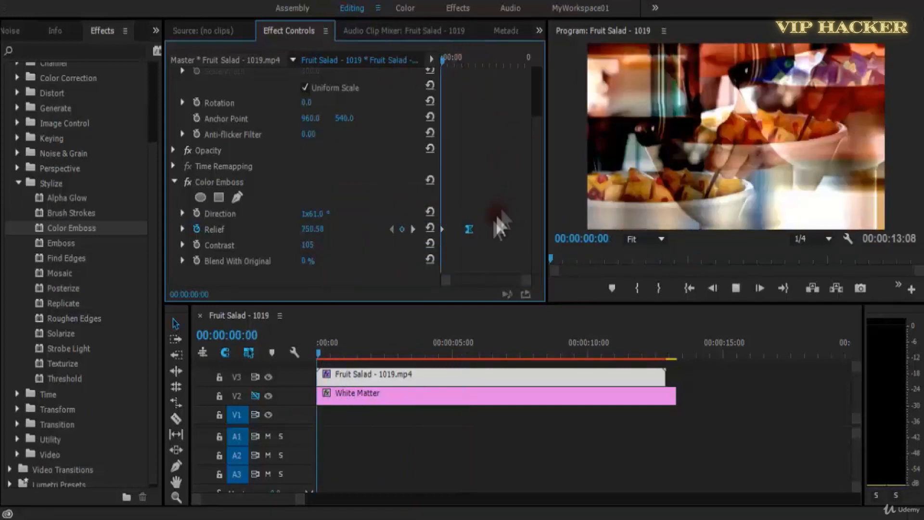
key(space)
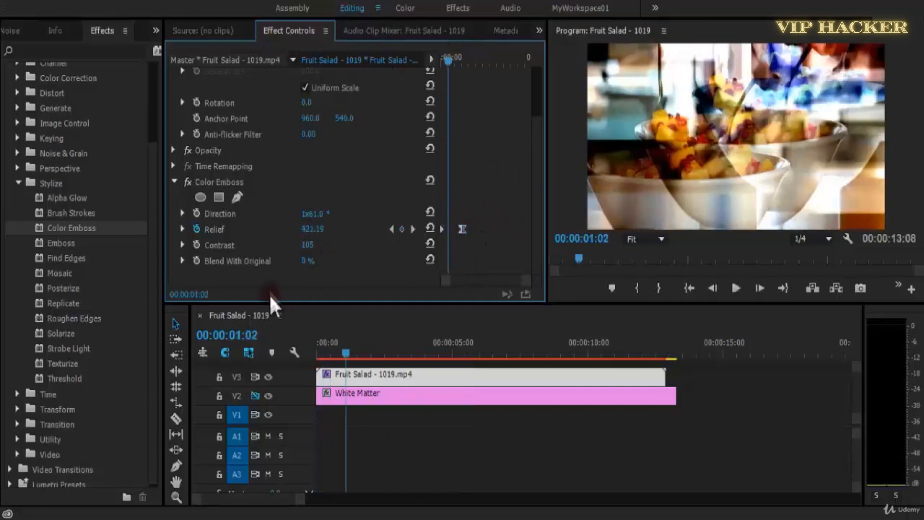
Try different Color Emboss Contrast values, settle on 58 and preview the animation from the start.
mouse_move(300, 248)
mouse_down()
mouse_move(246, 245)
mouse_move(287, 248)
mouse_up()
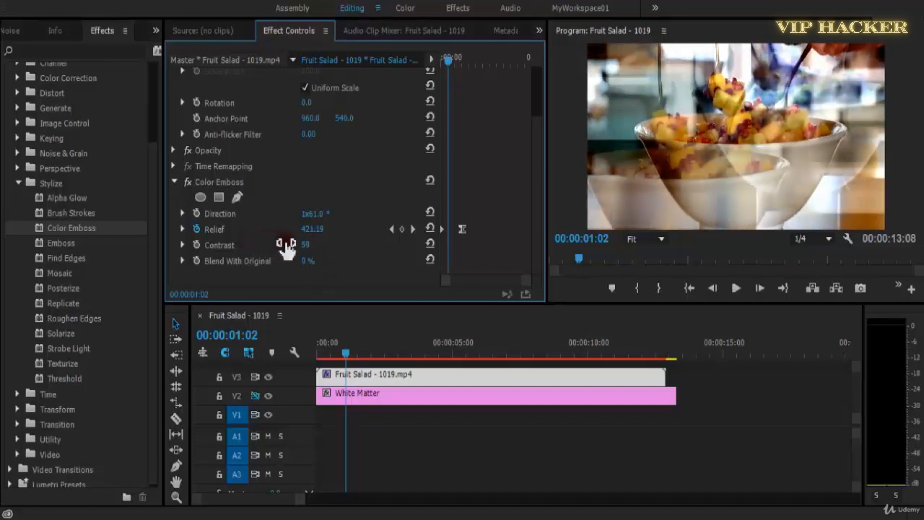
key(space)
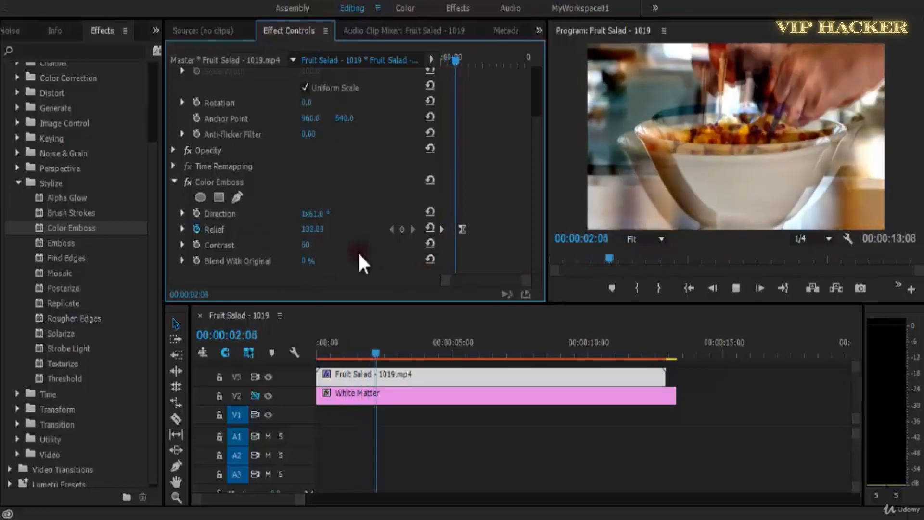
key(space)
drag(322, 246, 332, 248)
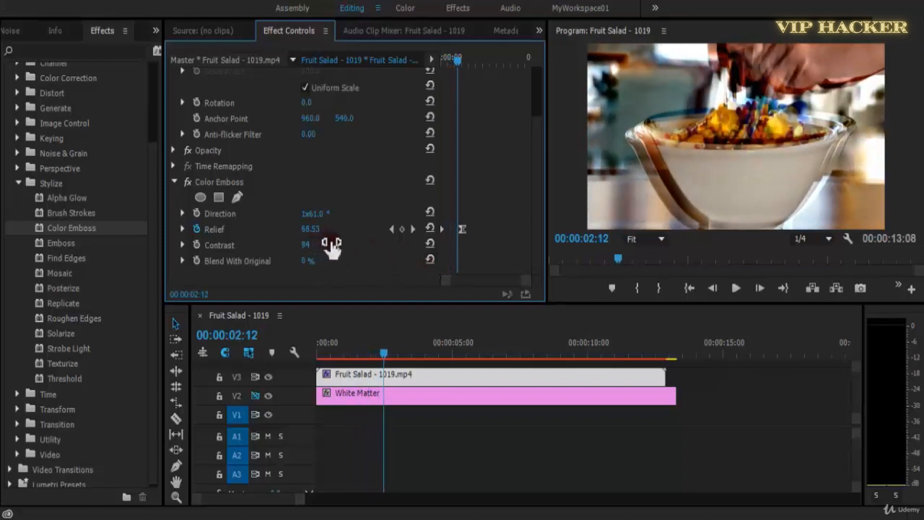
key(space)
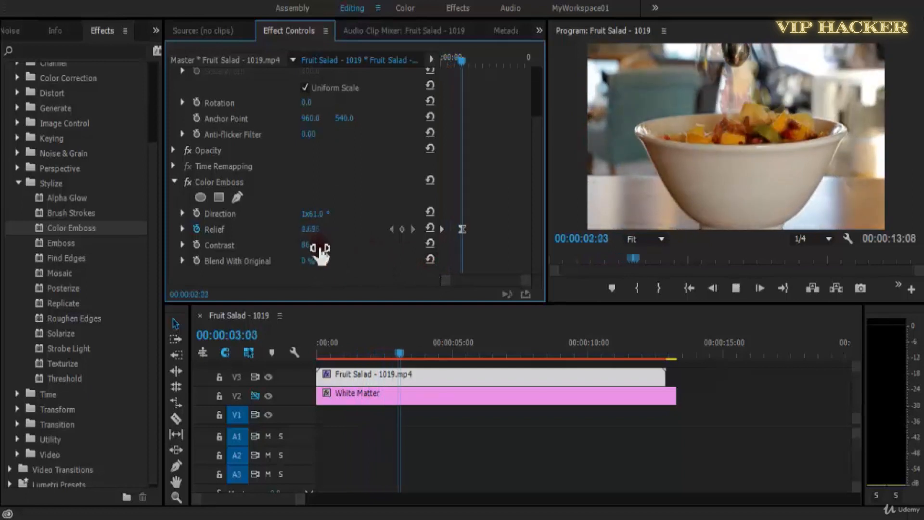
click(319, 245)
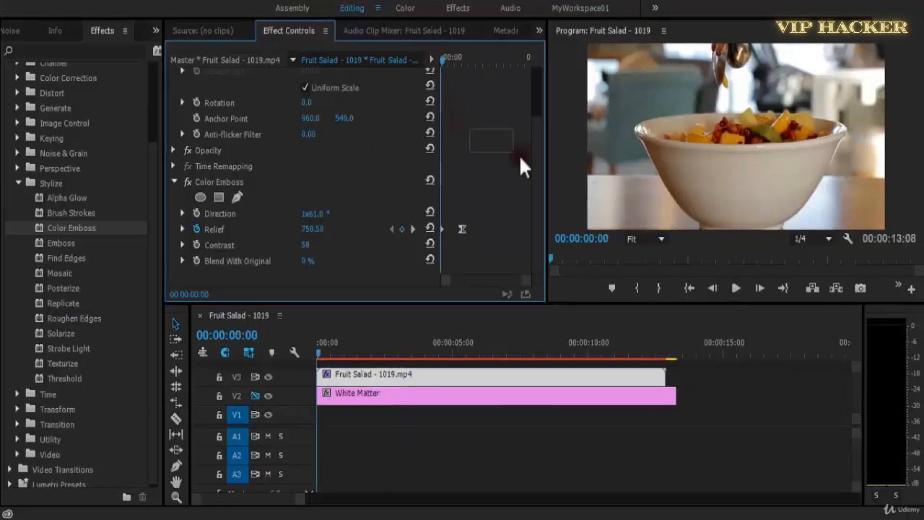
key(space)
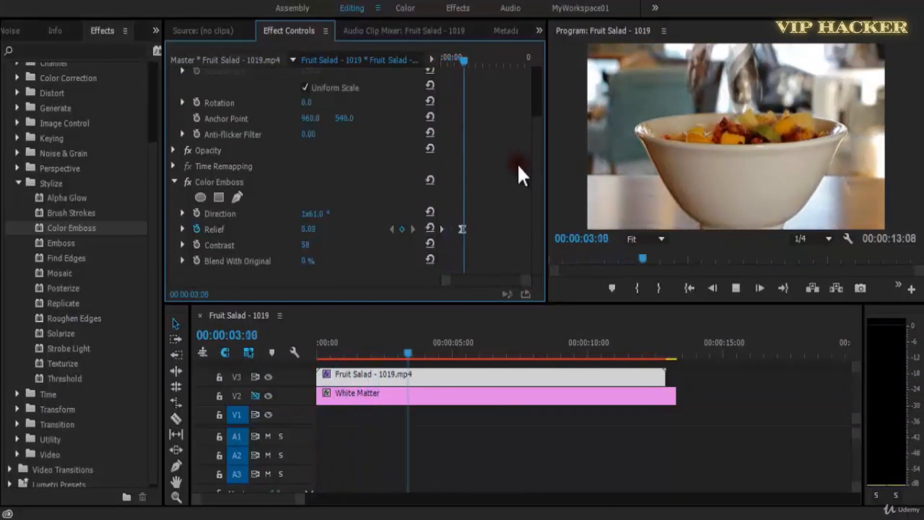
key(space)
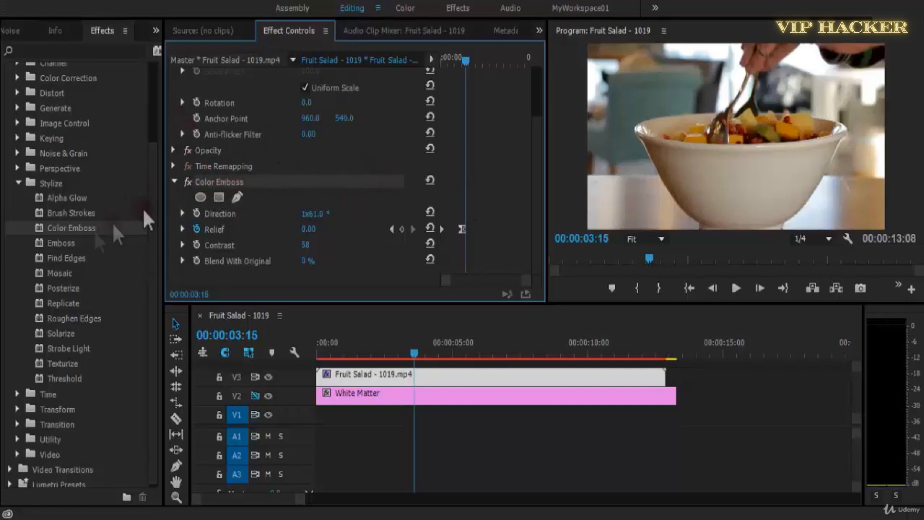
Replace the Color Emboss effect on the Fruit Salad clip with the Emboss effect.
key(Delete)
drag(73, 243, 219, 262)
scroll(532, 267, down, 4)
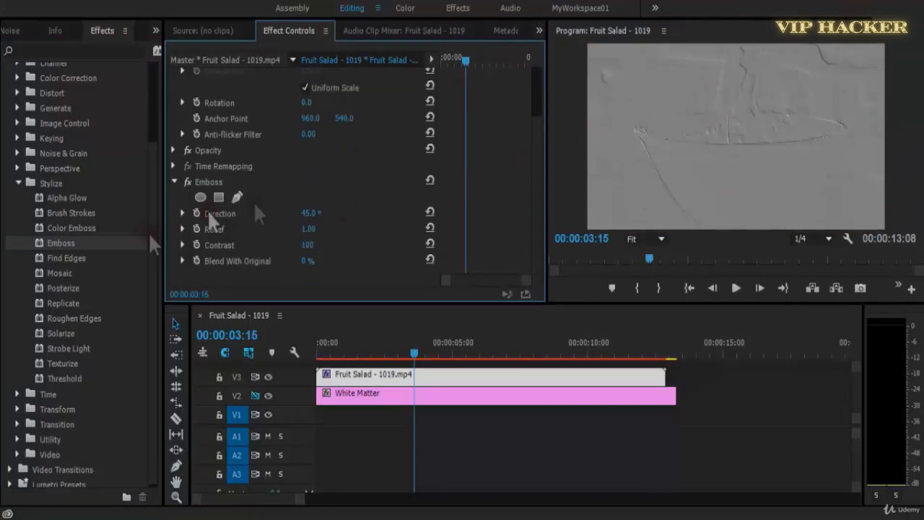
Set the Emboss Direction to 94°, Relief to 7.80 and Contrast to 381, and preview the clip from the start.
key(space)
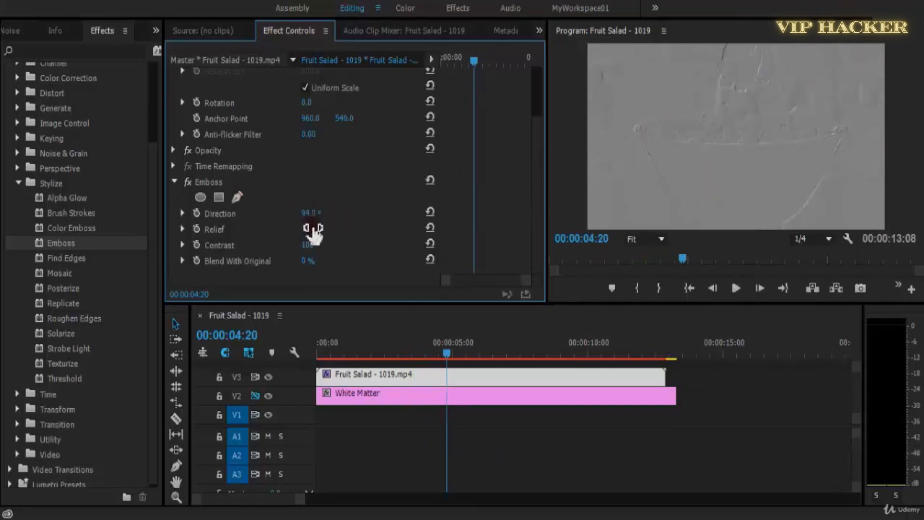
drag(326, 229, 355, 233)
drag(304, 245, 179, 262)
drag(254, 266, 427, 256)
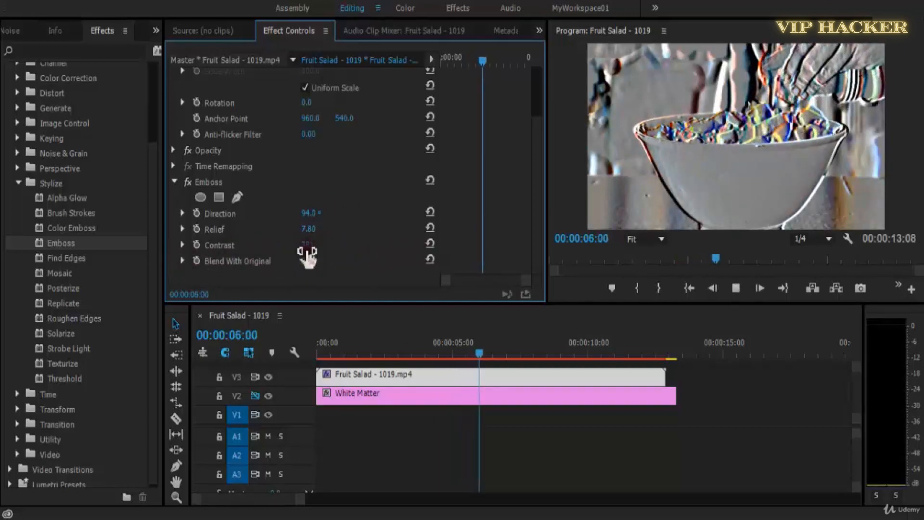
key(space)
drag(380, 349, 270, 355)
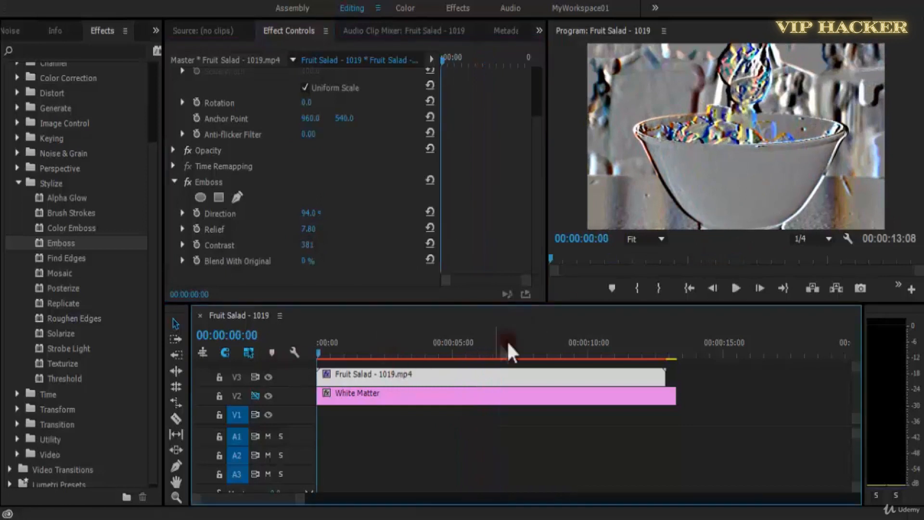
key(space)
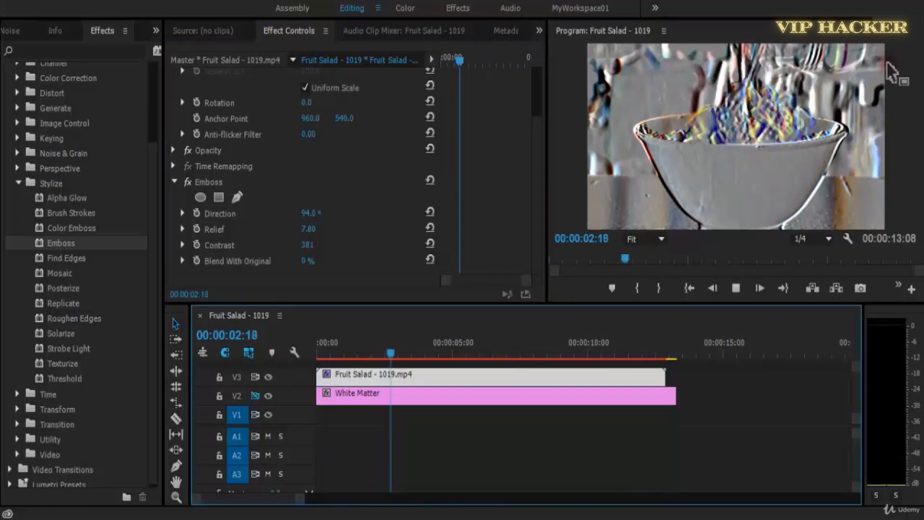
Replace the Emboss effect on the Fruit Salad clip with the Find Edges effect.
click(304, 182)
key(Delete)
drag(76, 258, 248, 264)
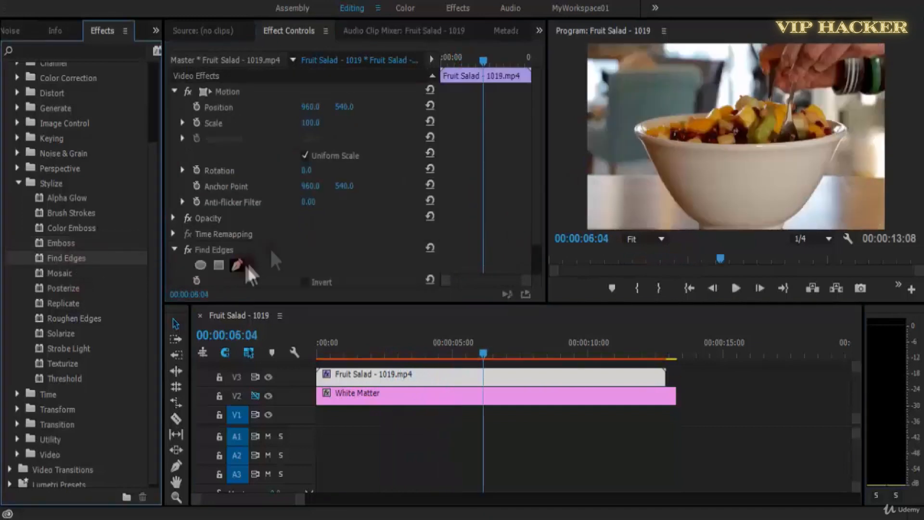
scroll(535, 186, down, 2)
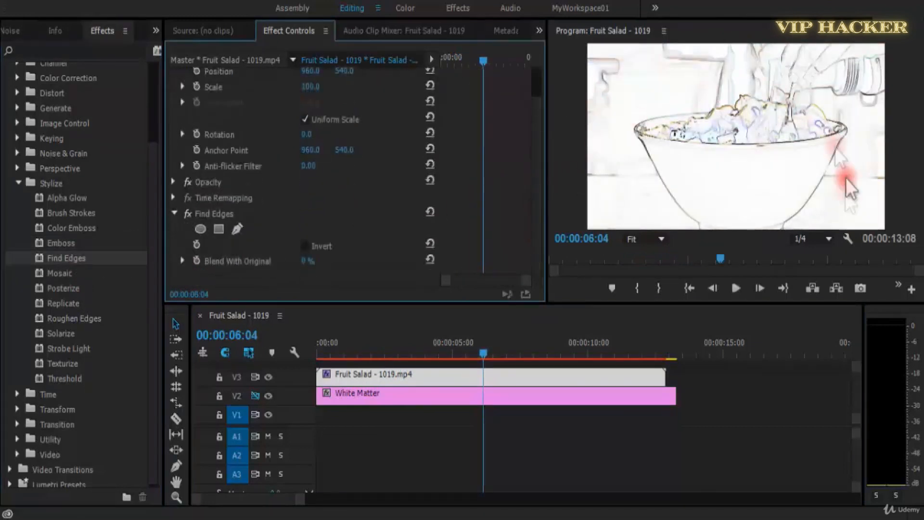
Preview the Find Edges effect on the Fruit Salad clip from the start of the sequence.
key(space)
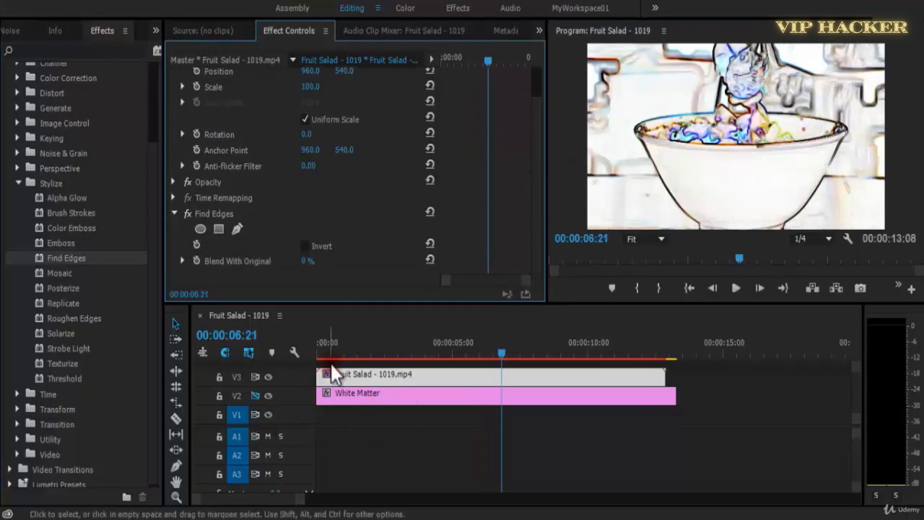
click(331, 363)
key(Home)
key(space)
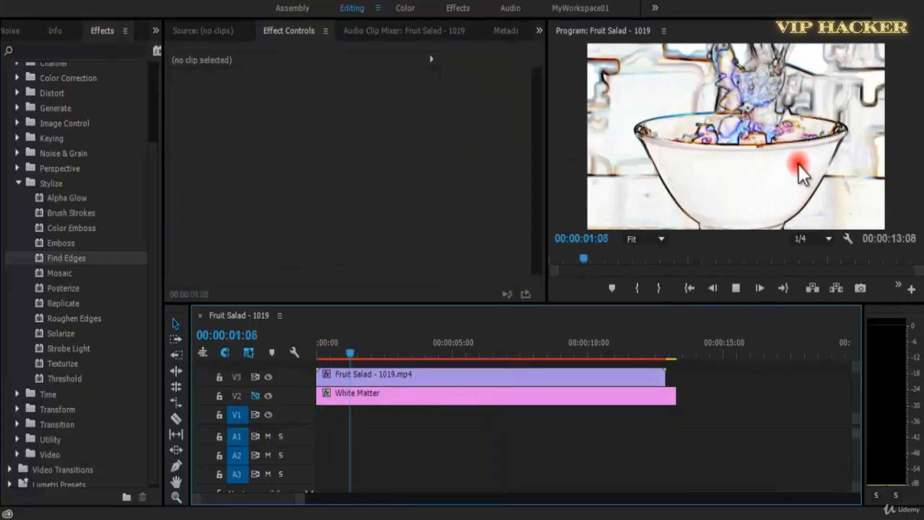
click(494, 377)
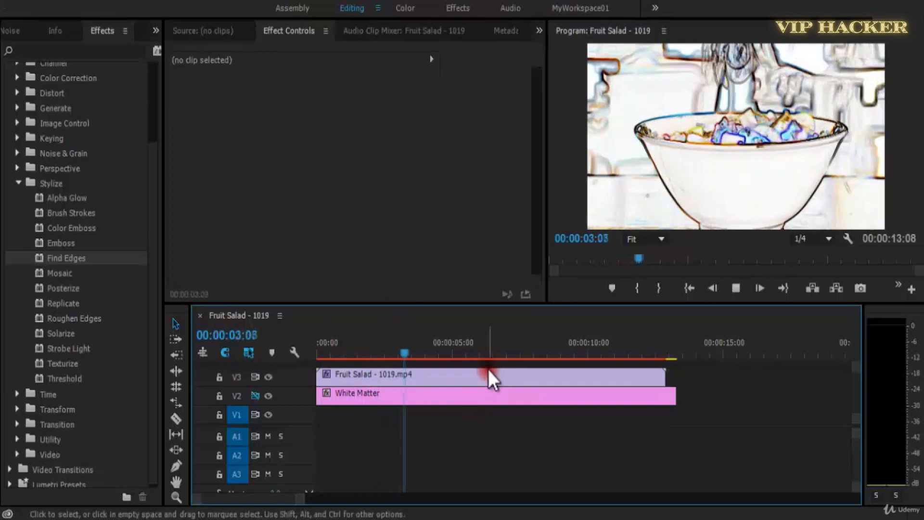
key(space)
Replace the Fruit Salad clip on V3 with Woman - 87.mp4 from the project bin, keeping the Find Edges effect.
click(10, 30)
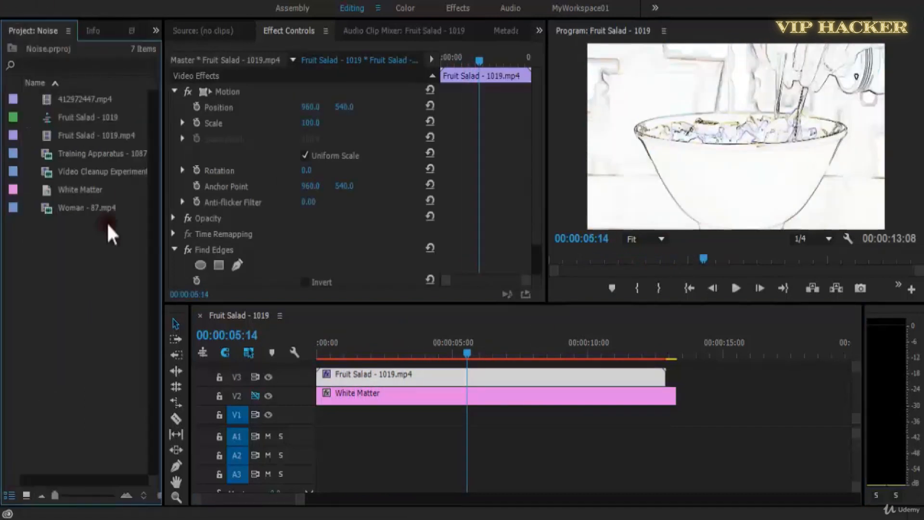
right_click(365, 378)
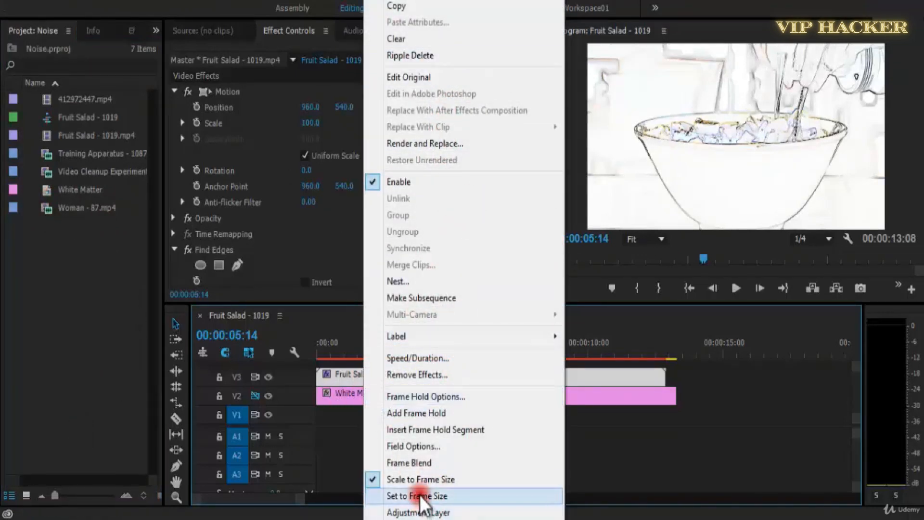
click(342, 349)
click(458, 414)
click(47, 208)
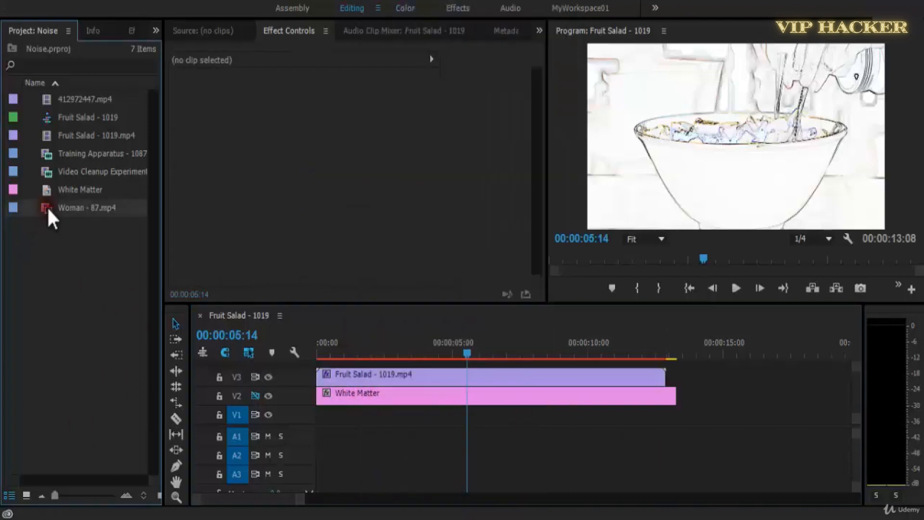
click(353, 373)
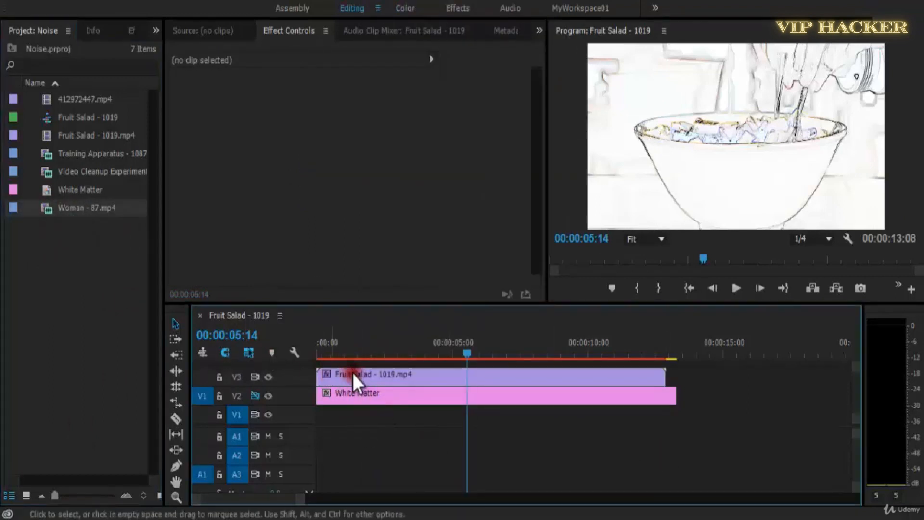
click(356, 366)
right_click(368, 374)
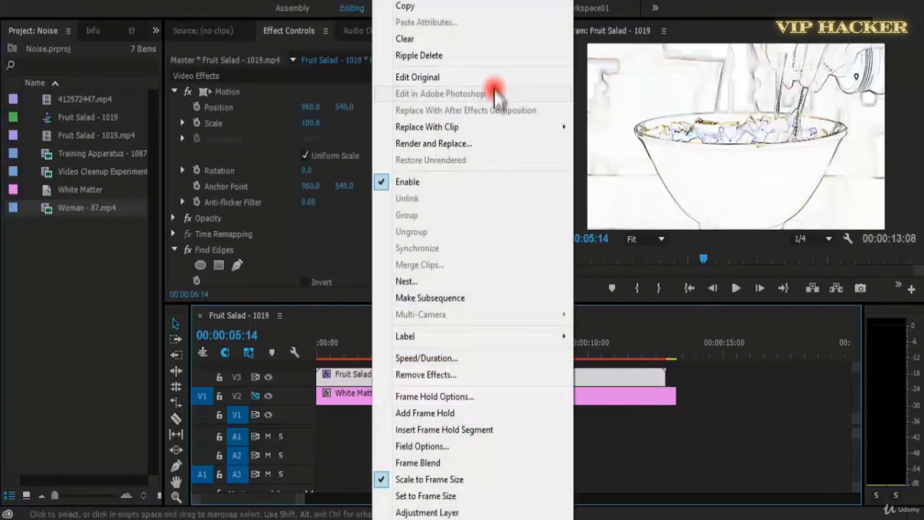
mouse_move(496, 126)
click(612, 159)
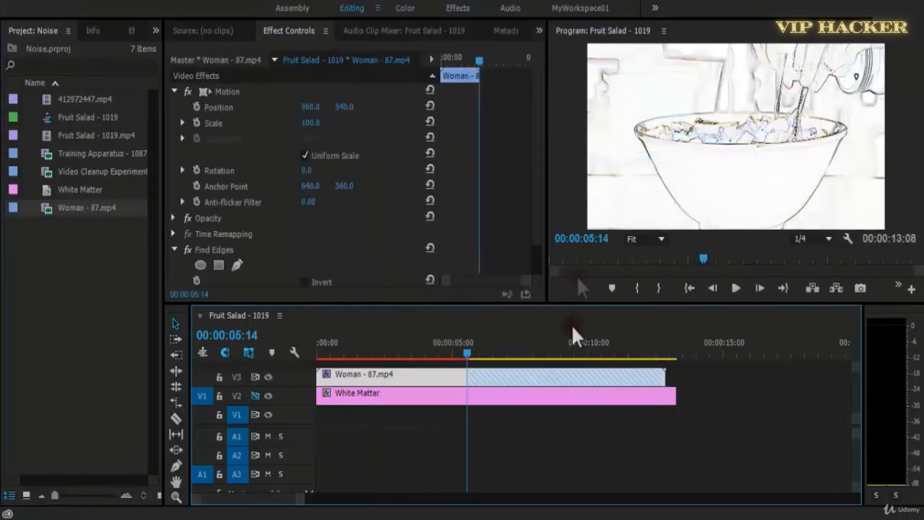
Preview Find Edges on the woman clip and compare the picture with the effect temporarily switched off.
key(Home)
key(space)
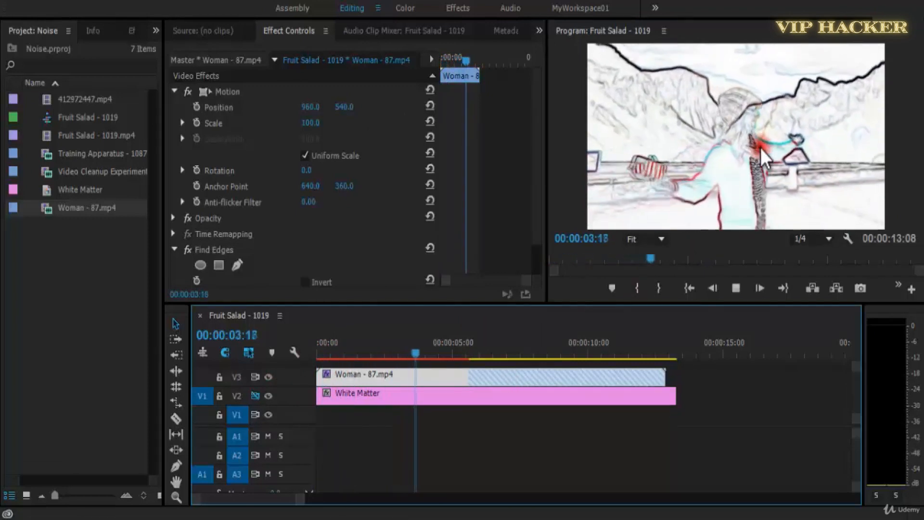
key(space)
click(187, 249)
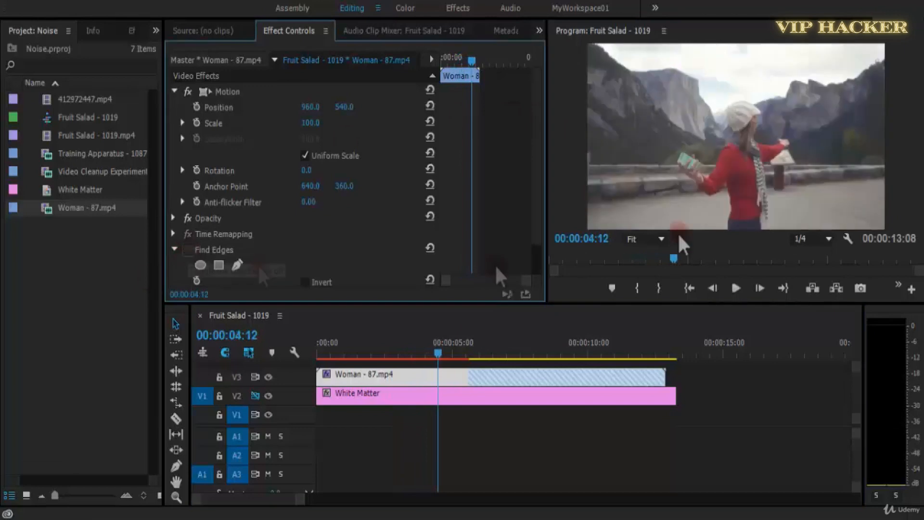
key(Home)
click(188, 249)
drag(538, 189, 538, 248)
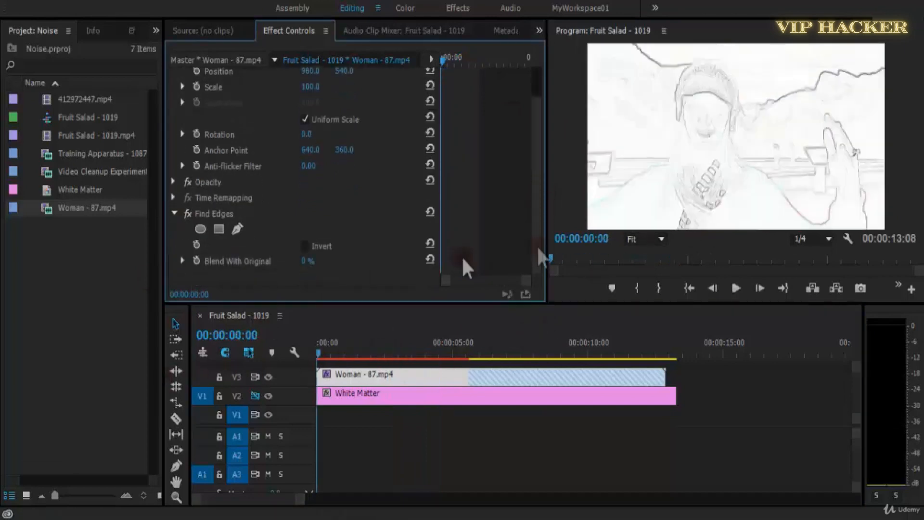
Keep the Find Edges Blend With Original at 0 % and replay the woman clip from the start.
drag(320, 269, 288, 270)
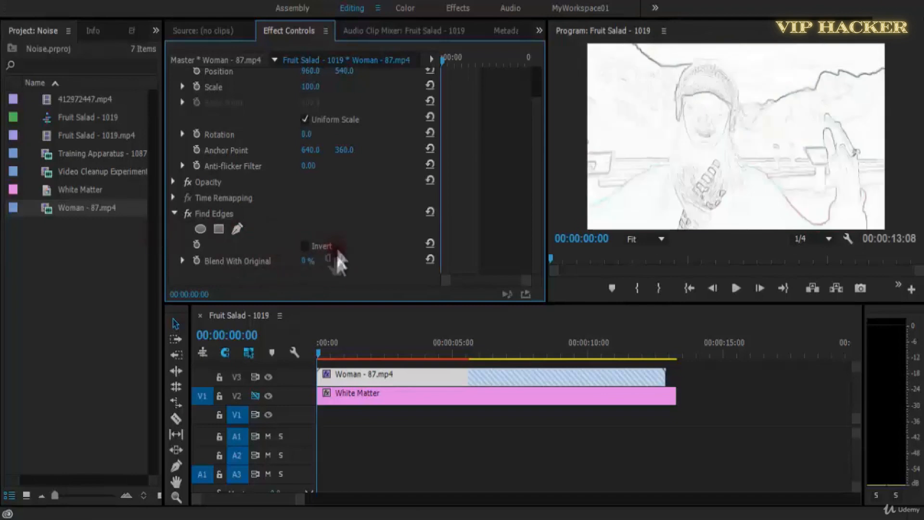
key(space)
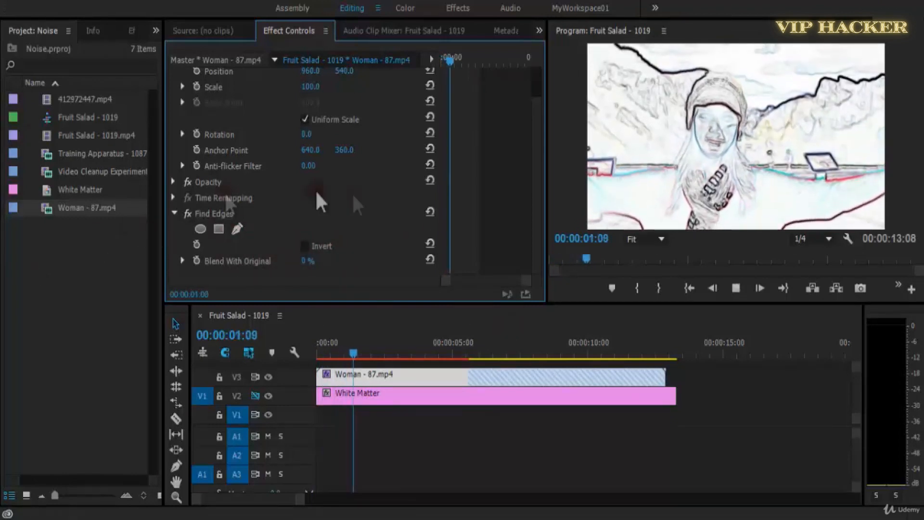
drag(370, 346, 272, 356)
key(space)
key(space)
key(space)
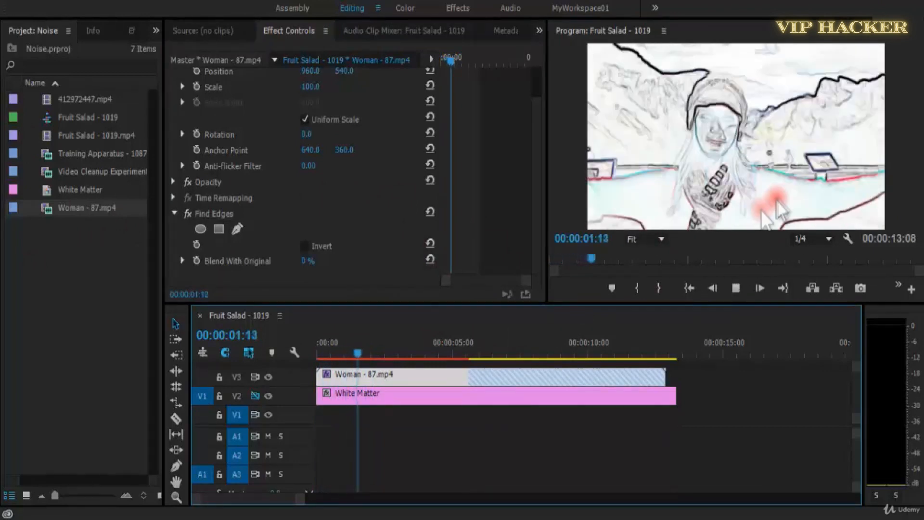
key(space)
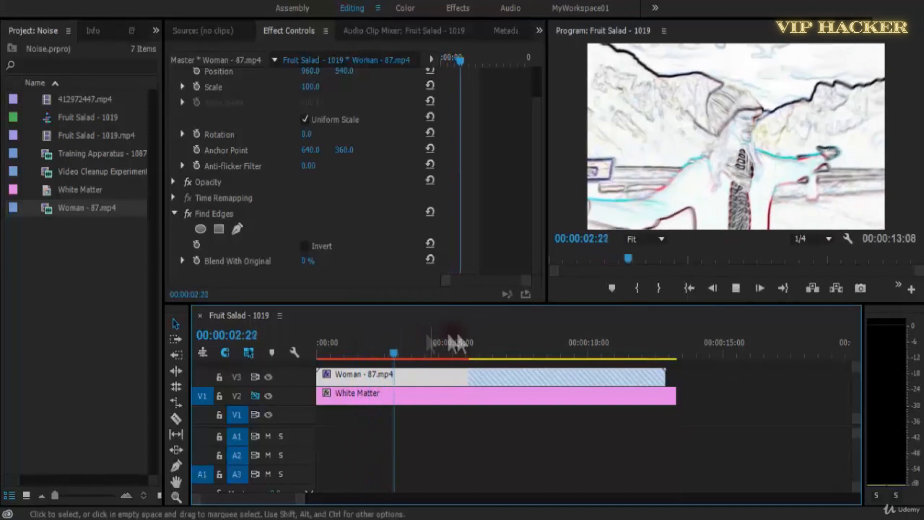
click(373, 349)
key(Home)
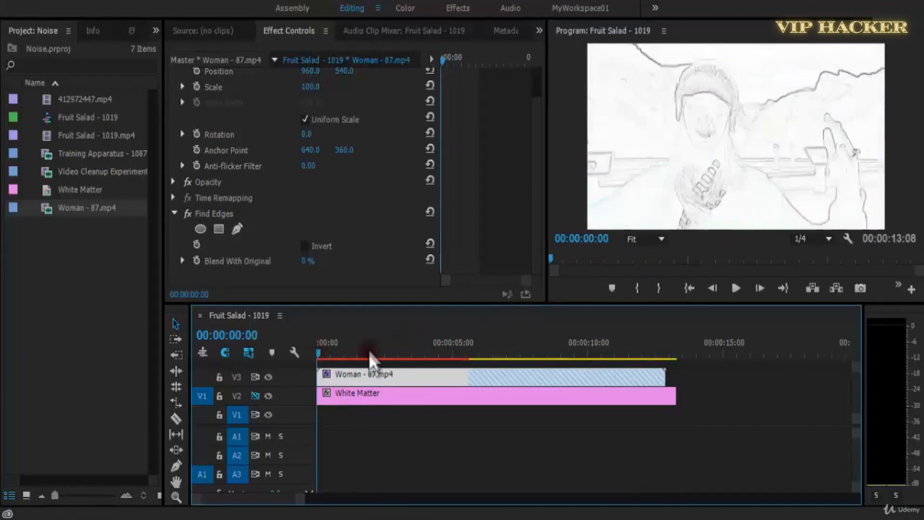
Preview Find Edges on the woman clip and switch the effect off for comparison with the original picture.
key(space)
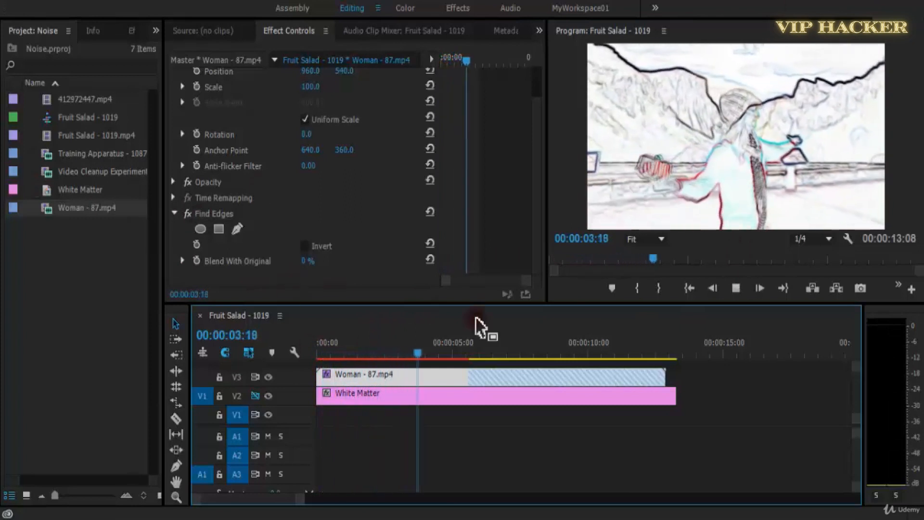
drag(453, 352, 359, 350)
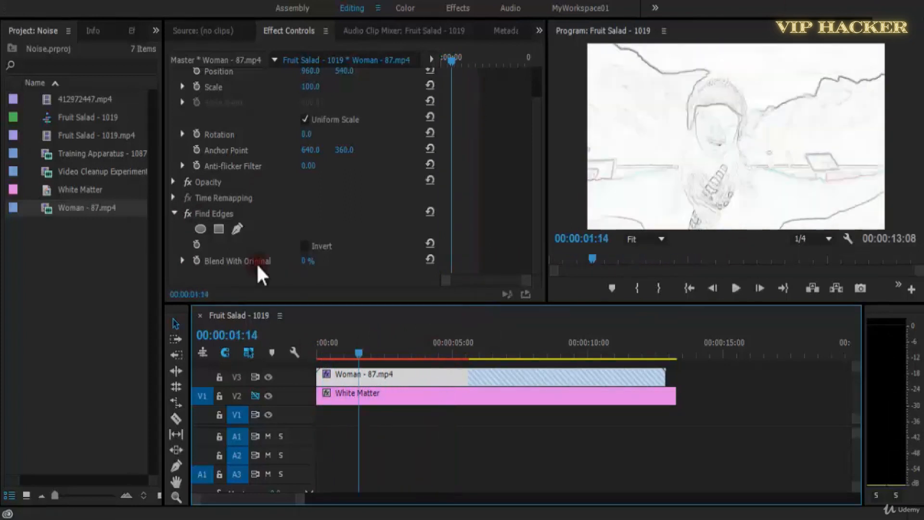
click(187, 213)
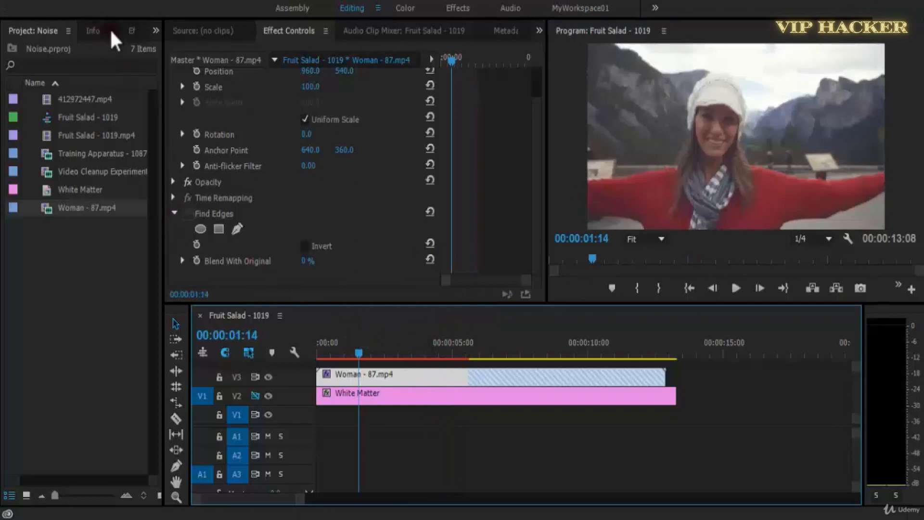
Undo the effect toggle, the clip replacement and Find Edges to restore the plain Fruit Salad clip on V3.
key(ctrl+z)
key(ctrl+z)
key(ctrl+z)
key(ctrl+z)
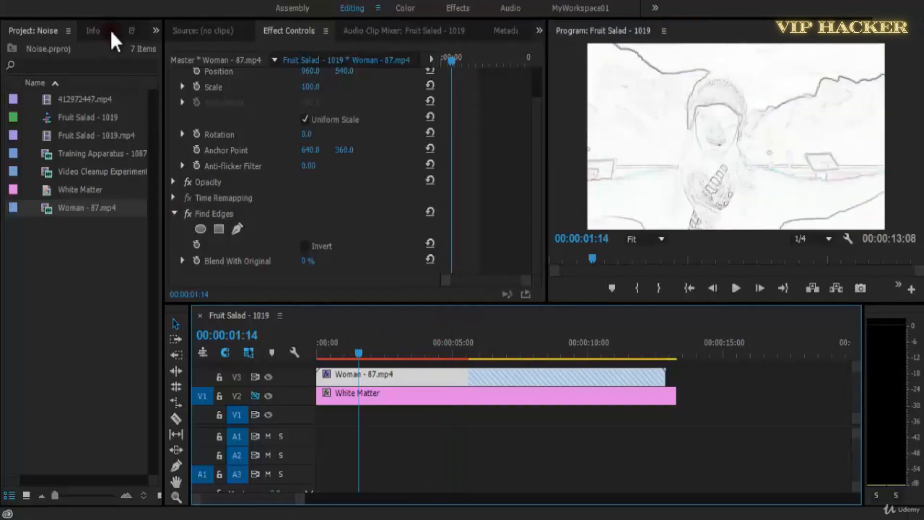
Apply the Mosaic effect from the Stylize group to the Fruit Salad clip on V3 and bring its settings into view.
click(130, 31)
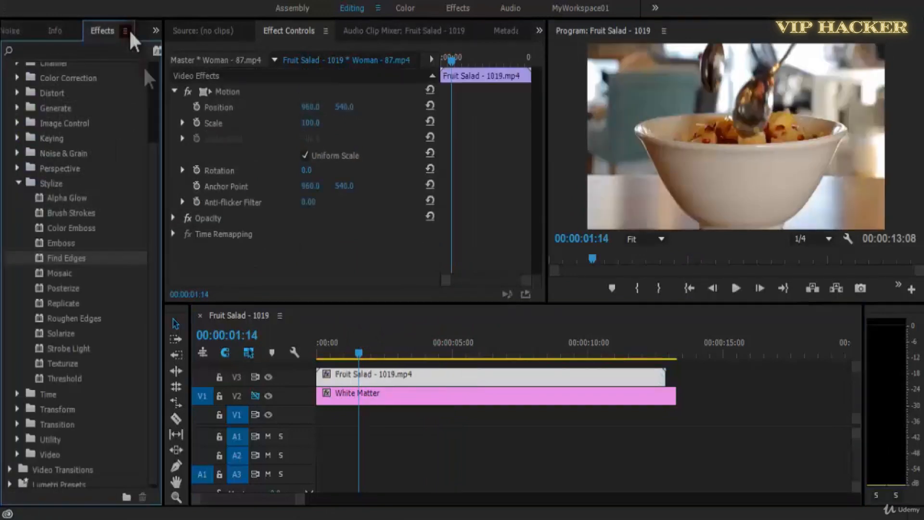
drag(62, 278, 99, 276)
drag(402, 373, 407, 376)
drag(536, 194, 511, 277)
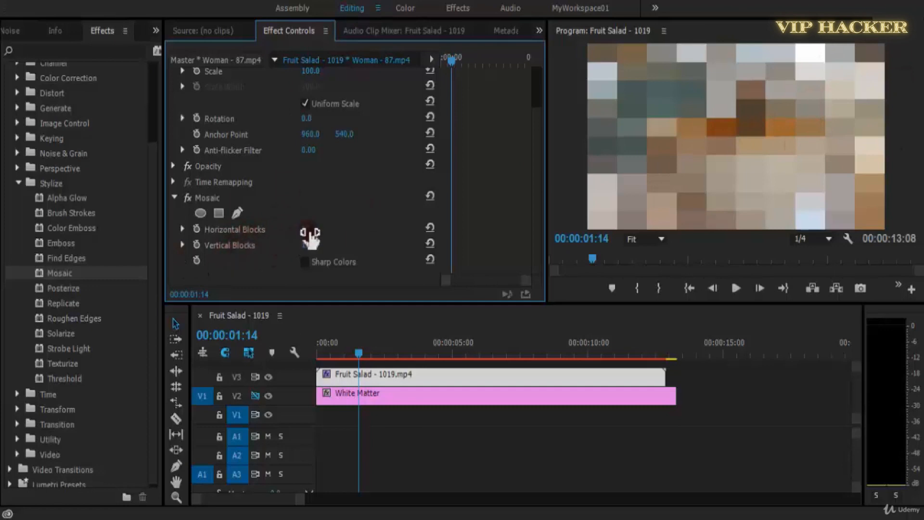
Try coarse and fine Mosaic grids starting from 5 blocks, ending with Horizontal Blocks at 467 and Vertical Blocks at 1,890.
text(5)
key(Return)
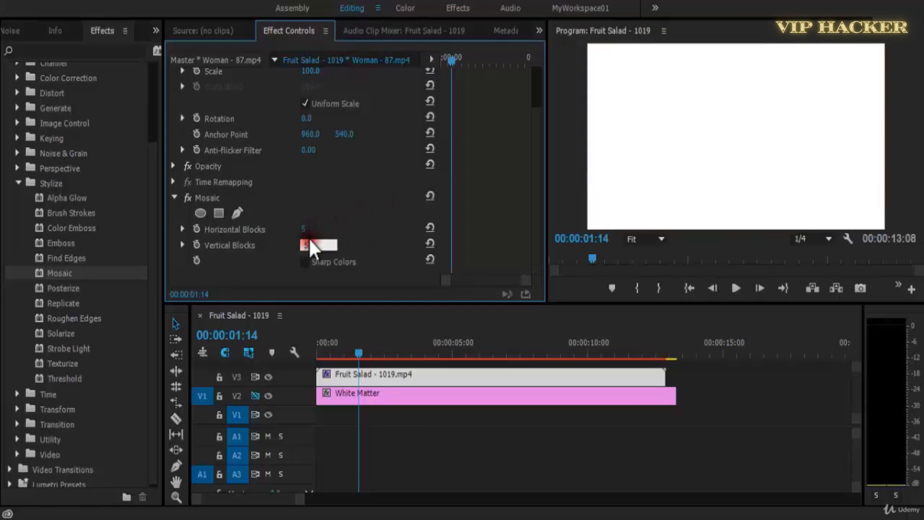
drag(305, 230, 330, 251)
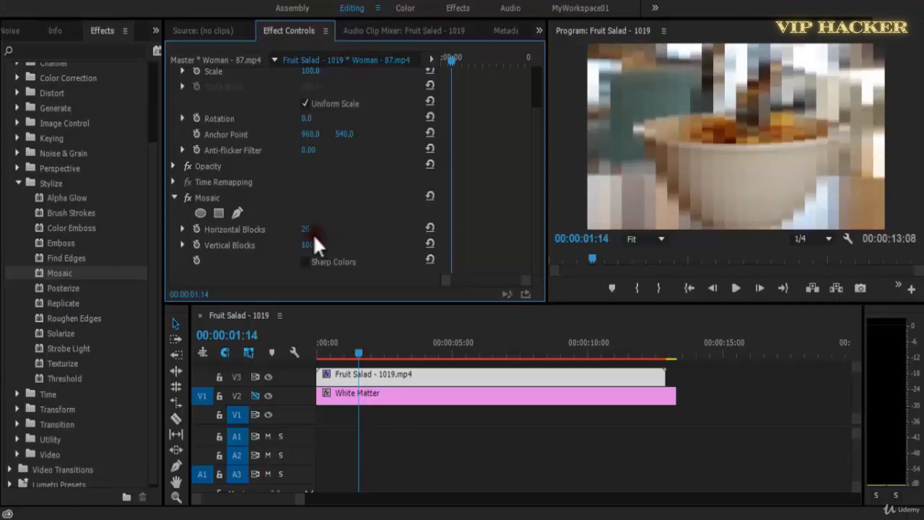
drag(316, 234, 398, 234)
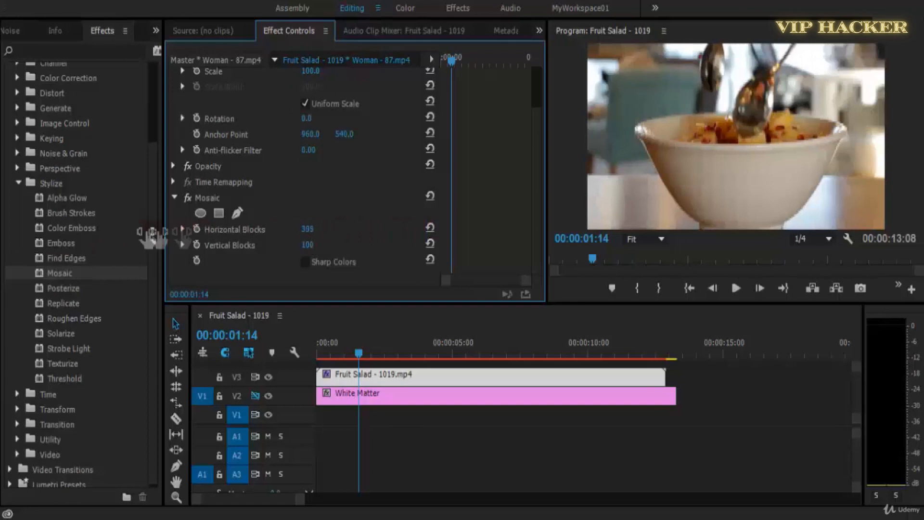
drag(299, 235, 277, 273)
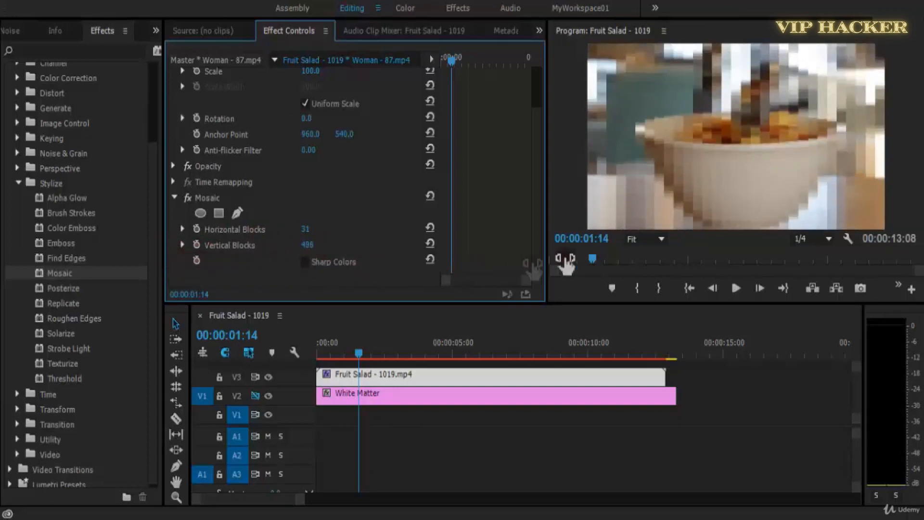
drag(355, 236, 485, 231)
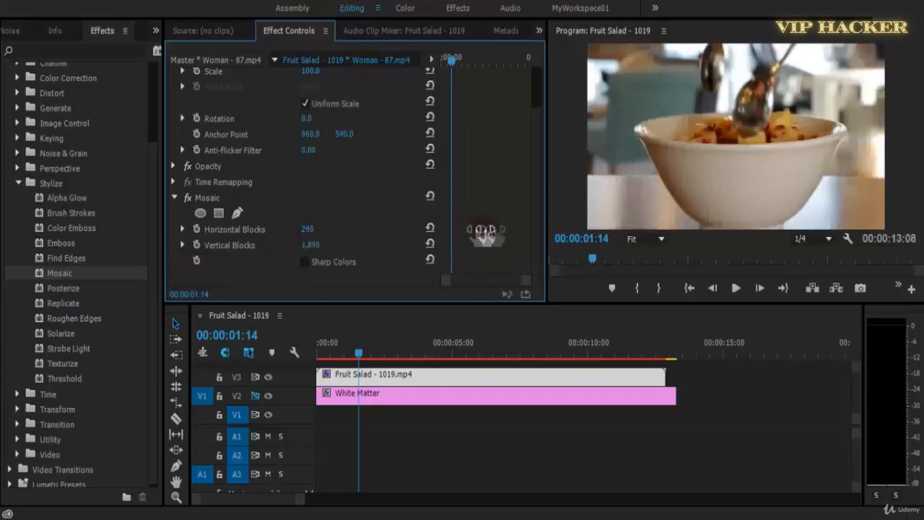
drag(321, 235, 532, 240)
Add Mosaic keyframes at 00:00:00:00, with Horizontal Blocks set to 4 and Vertical Blocks reduced.
drag(451, 60, 436, 64)
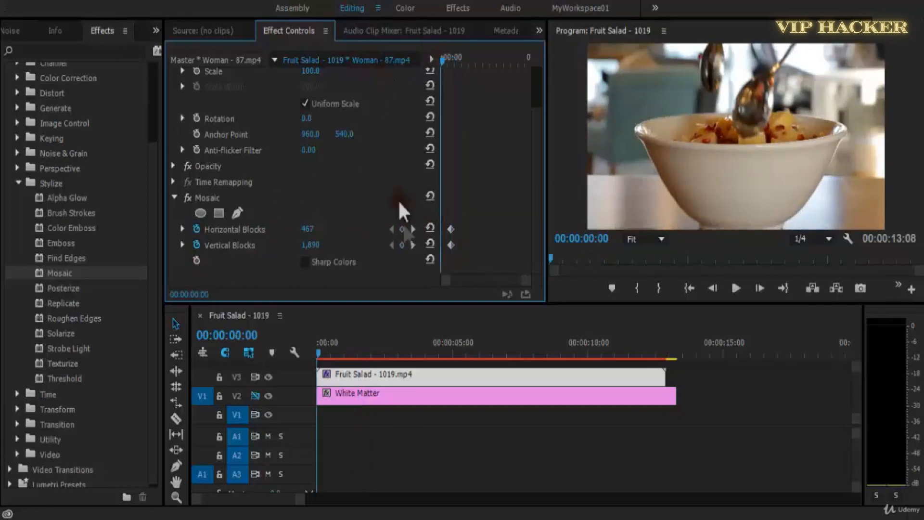
click(402, 230)
click(402, 245)
drag(308, 230, 286, 231)
drag(166, 235, 277, 227)
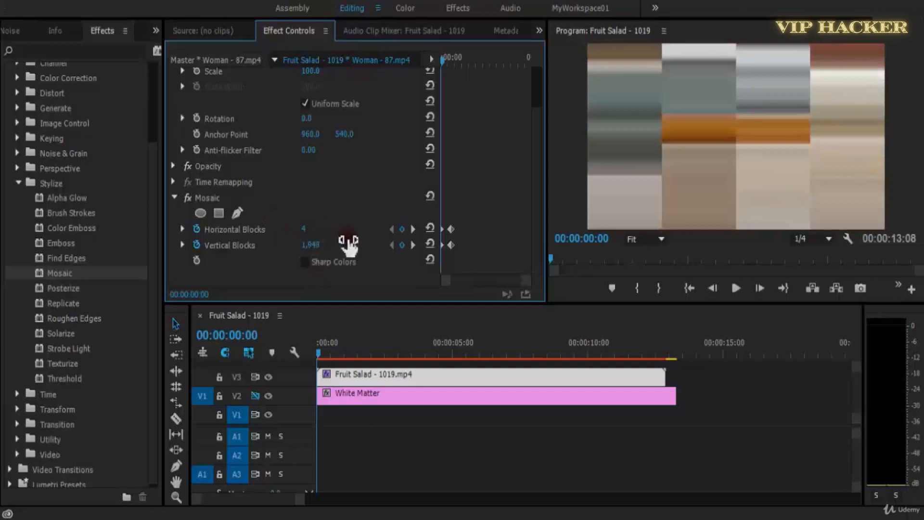
click(312, 245)
key(Return)
Preview the Mosaic transition, move its ending keyframes to about 00:00:04:06, and raise the starting Vertical Blocks to about 104.
key(space)
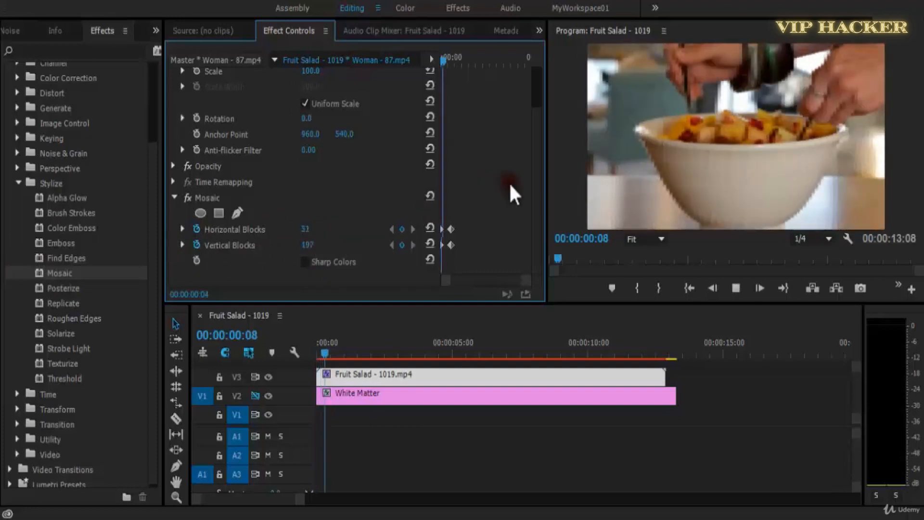
drag(470, 220, 448, 251)
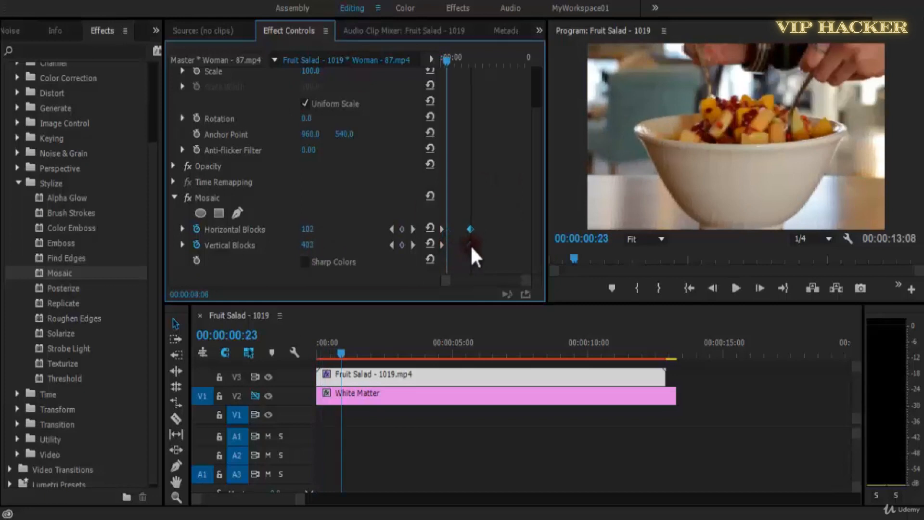
click(390, 246)
drag(318, 248, 376, 256)
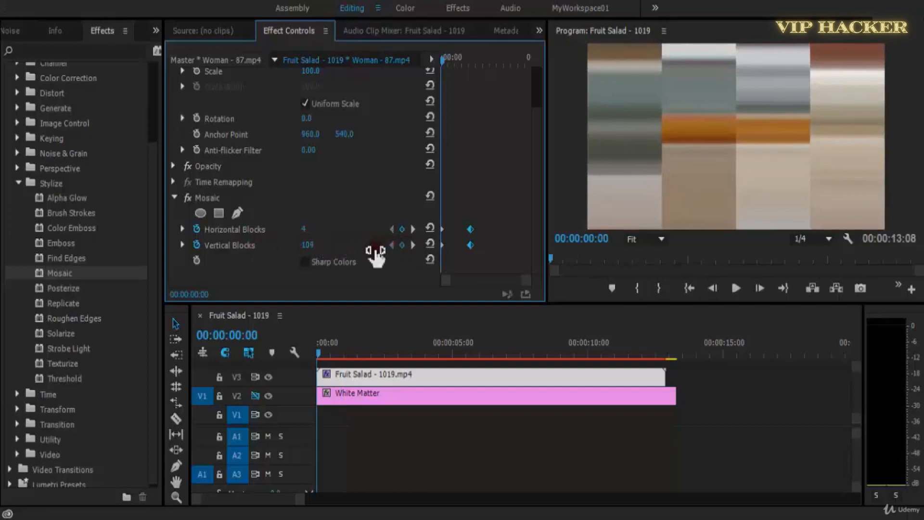
Check the slower transition, then move the ending Mosaic keyframes back to about 00:00:01:23 and give them eased interpolation.
key(space)
click(444, 56)
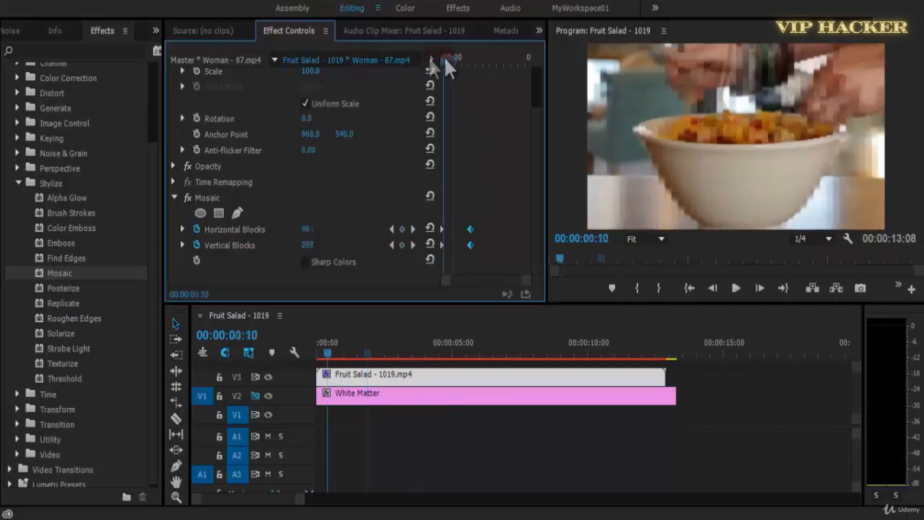
drag(444, 55, 368, 60)
drag(471, 244, 454, 244)
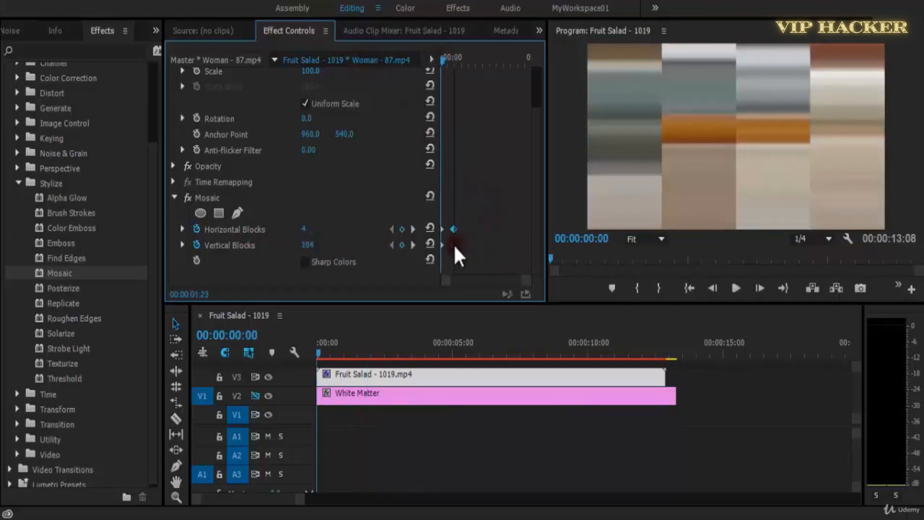
right_click(454, 245)
click(496, 458)
Preview the eased Mosaic transition and move both ending keyframes to just past the clip's midpoint.
key(space)
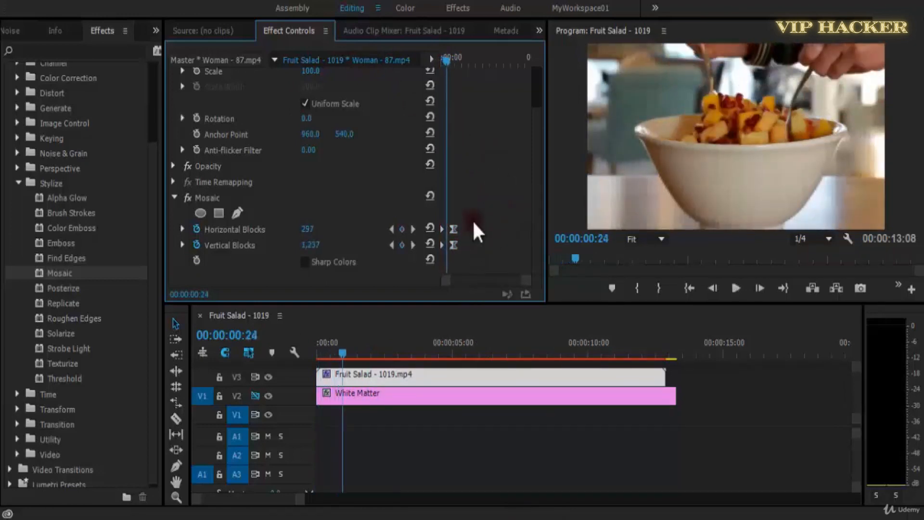
click(450, 56)
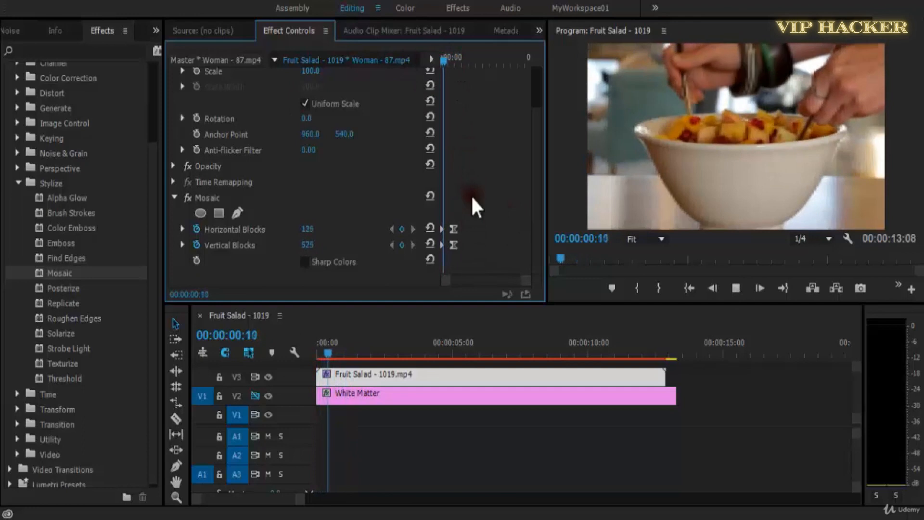
drag(478, 219, 451, 256)
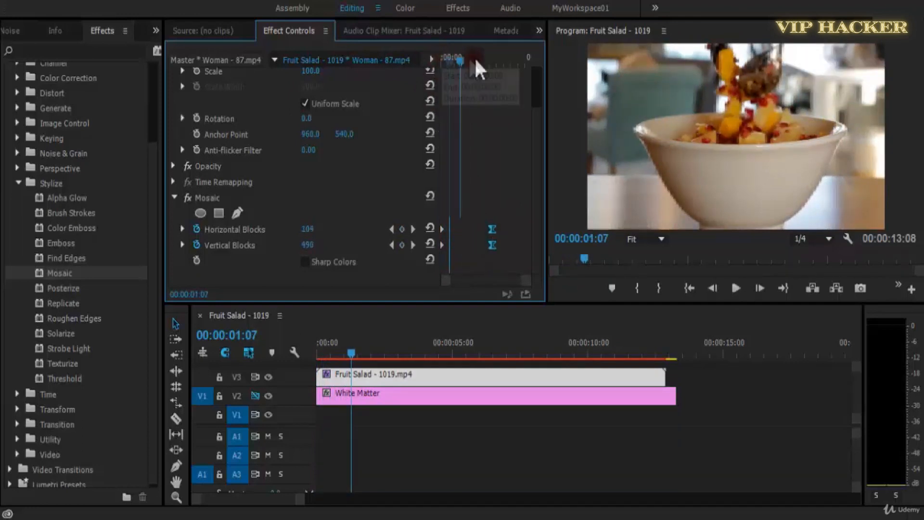
click(472, 58)
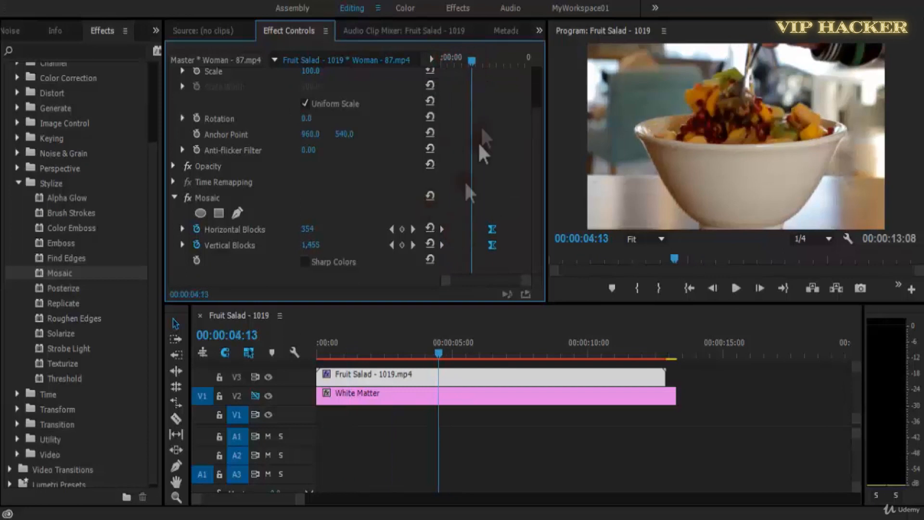
Add intermediate Mosaic keyframes at 00:00:00:17 with 54 horizontal and 299 vertical blocks, and move them to about four seconds.
drag(467, 57, 446, 59)
click(403, 229)
click(402, 229)
click(403, 245)
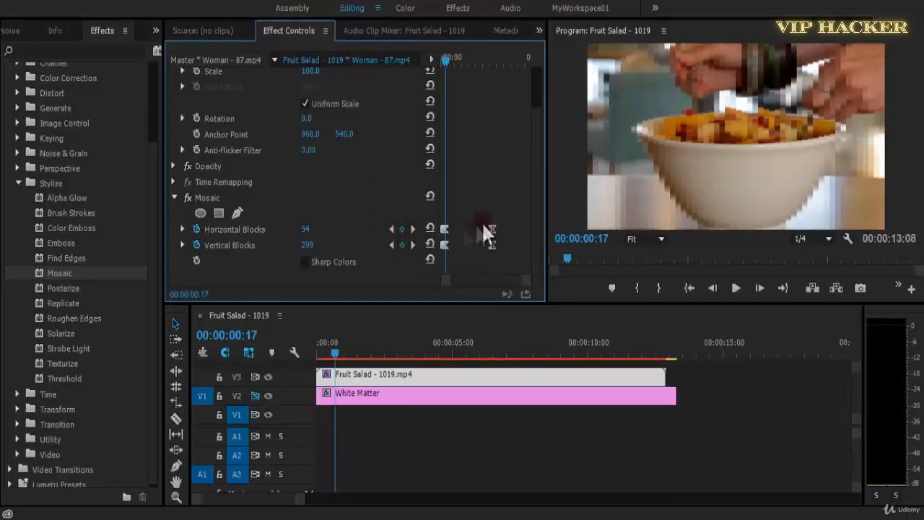
drag(445, 229, 470, 246)
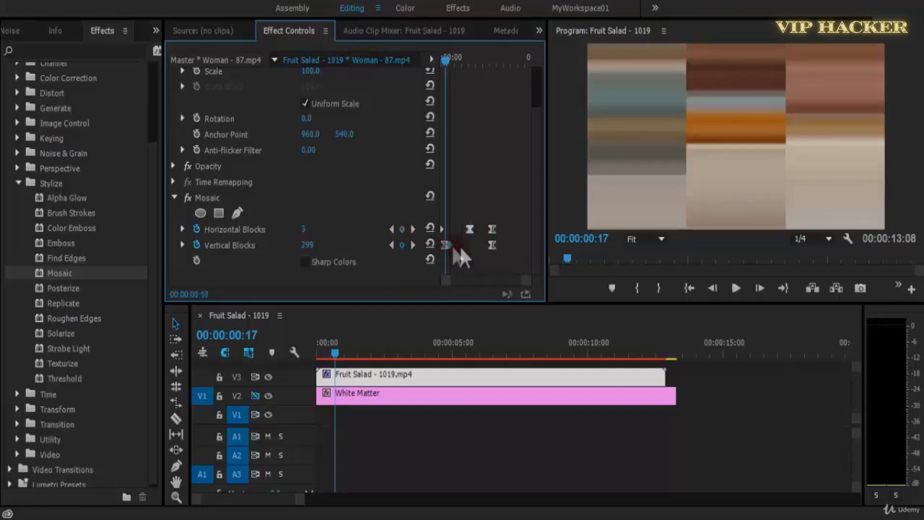
click(441, 246)
Save the project and play the three-keyframe Mosaic animation from the start of the sequence.
drag(438, 61, 425, 63)
key(ctrl+s)
key(space)
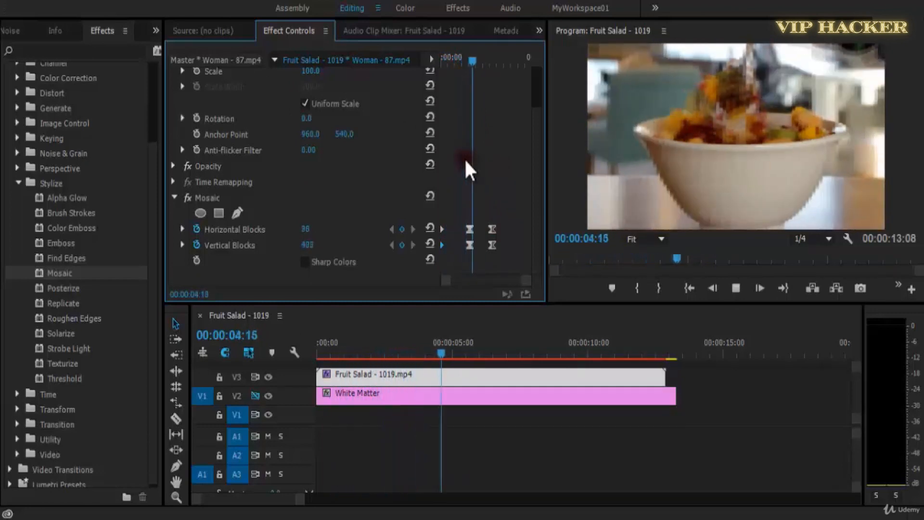
drag(480, 56, 417, 45)
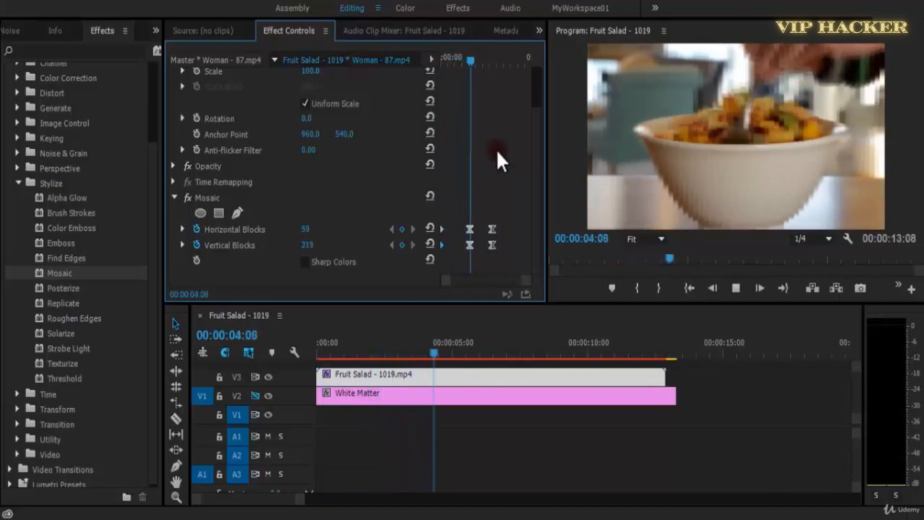
key(space)
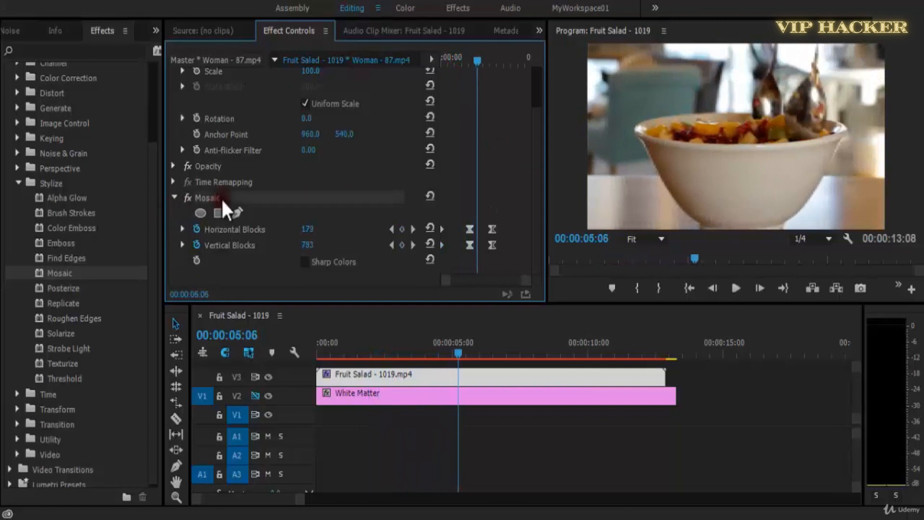
Remove Mosaic from the Fruit Salad clip and apply the Posterize effect in its place.
key(Delete)
drag(35, 288, 353, 376)
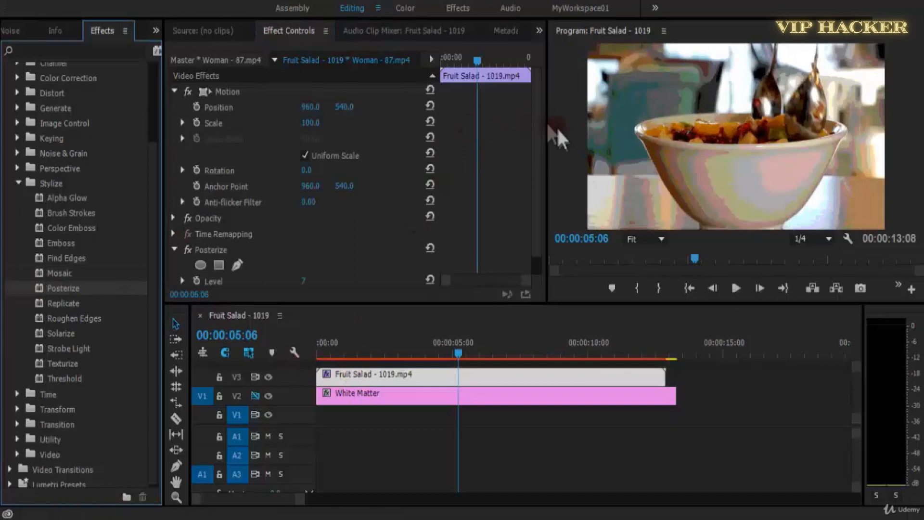
drag(536, 216, 536, 238)
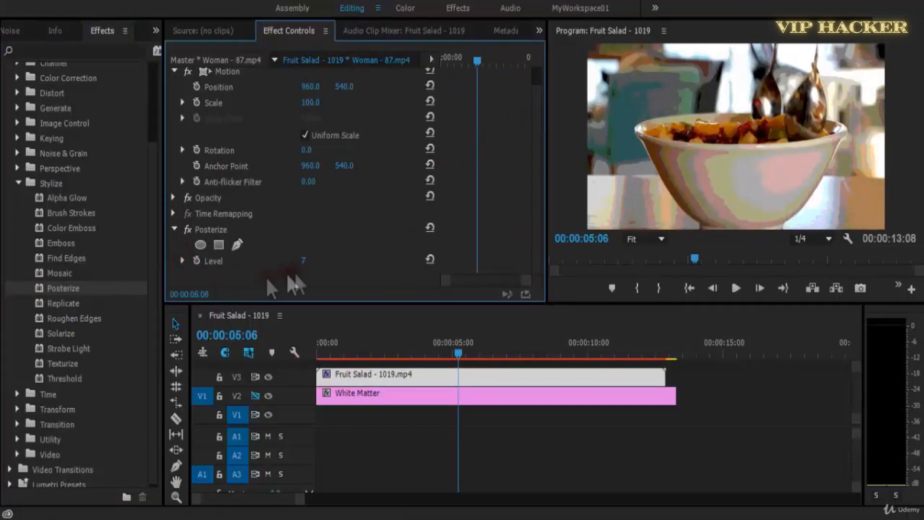
Set the Posterize Level to 15 and preview the Fruit Salad clip from the start.
drag(314, 265, 539, 243)
click(604, 190)
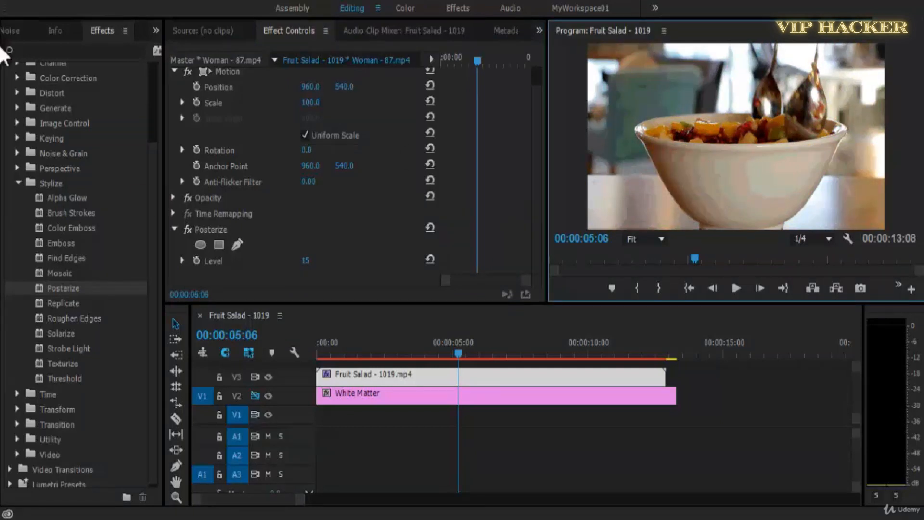
click(474, 67)
key(Home)
key(space)
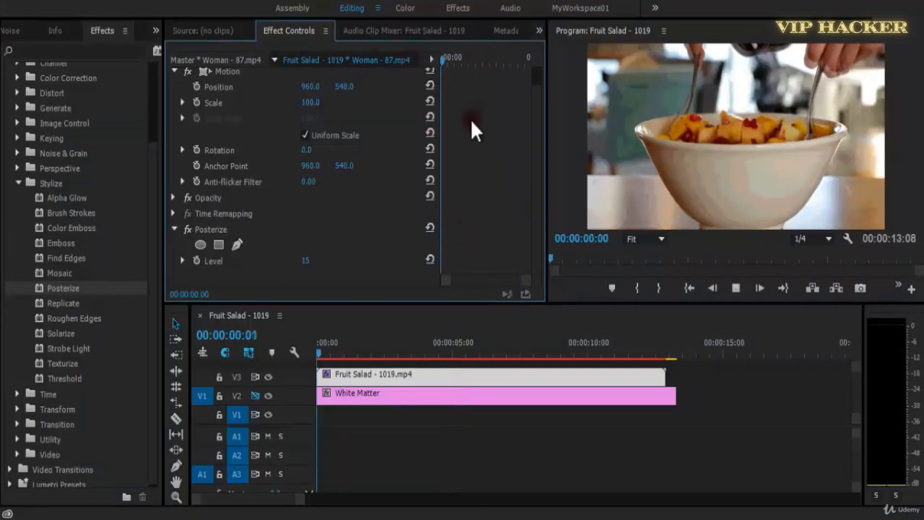
key(space)
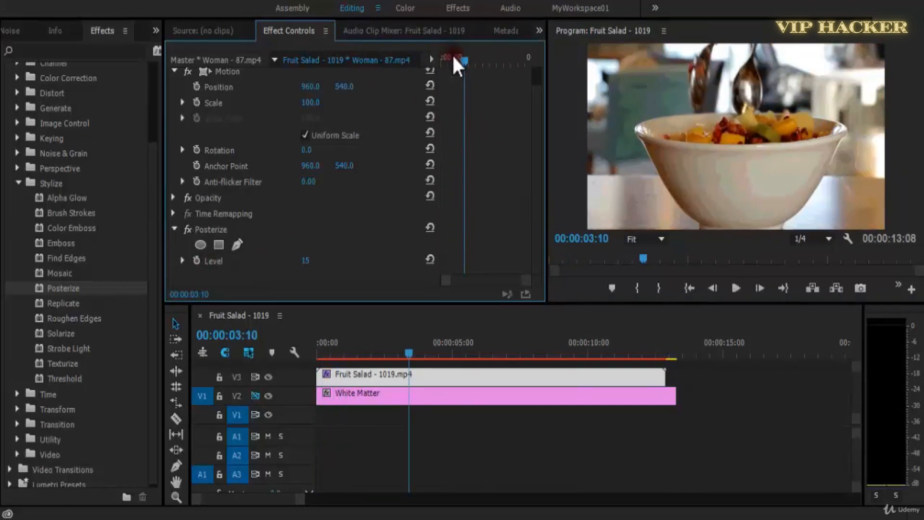
Keyframe the Fruit Salad clip's Posterize Level at 7 at the start and 50 at 00:00:02:12, and preview the animation.
key(Home)
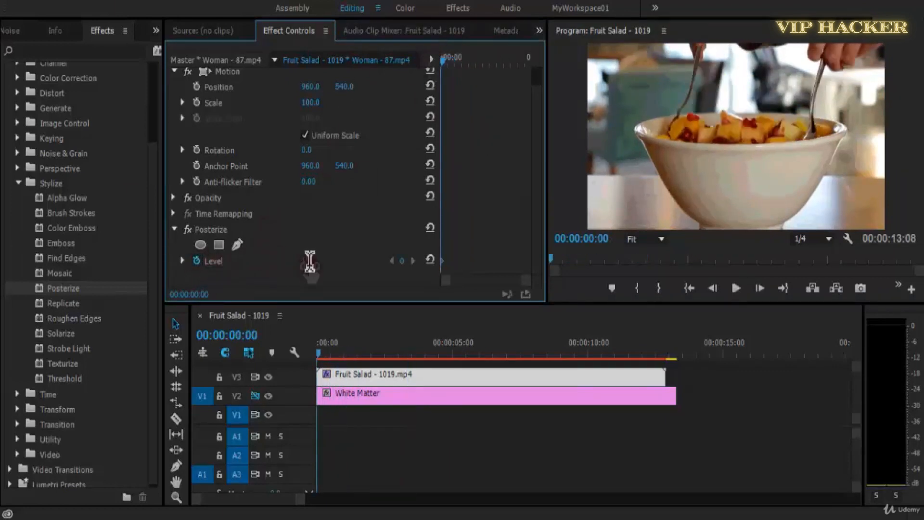
key(Return)
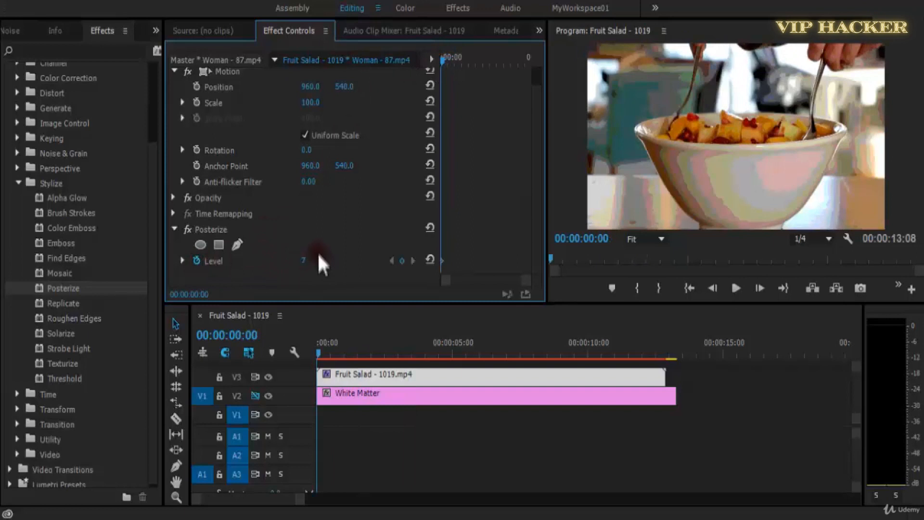
key(space)
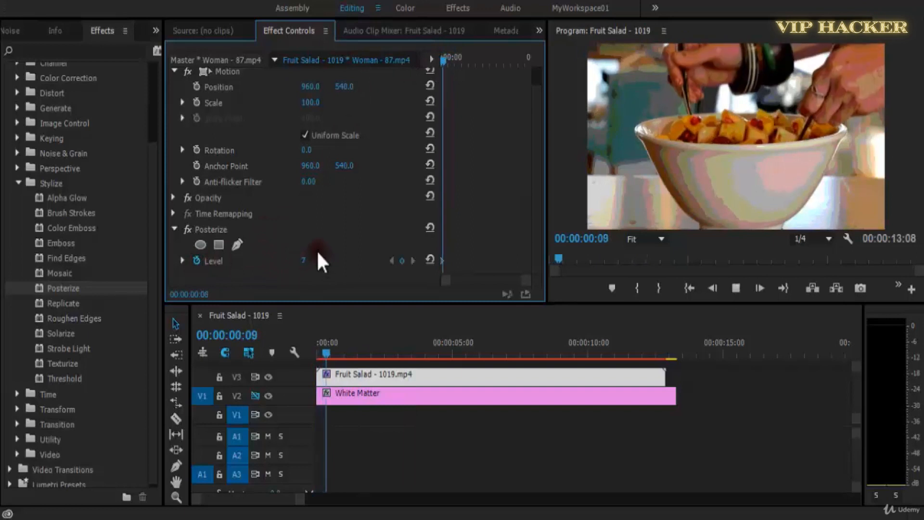
key(space)
click(403, 261)
drag(304, 260, 324, 260)
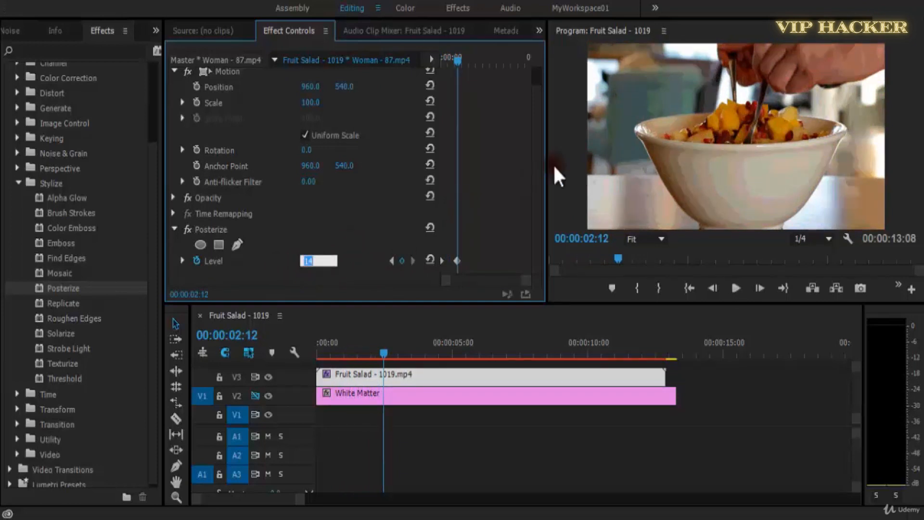
click(333, 261)
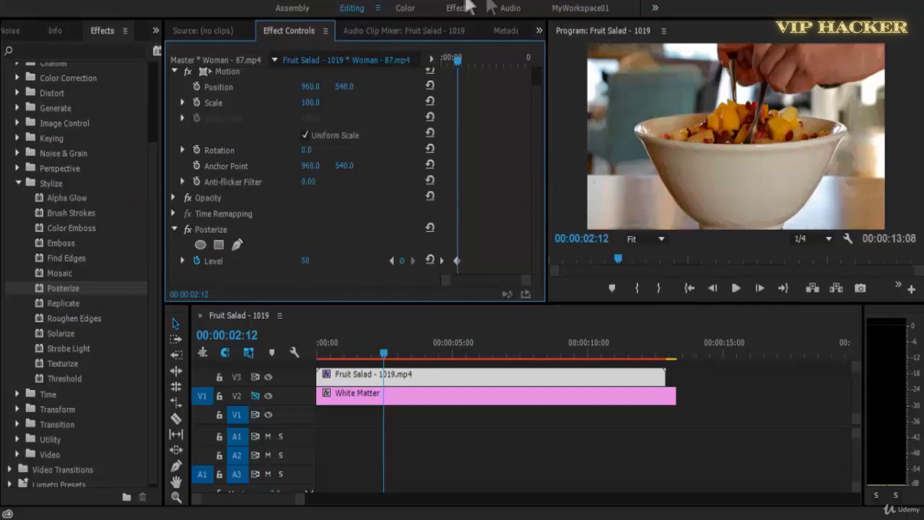
drag(455, 56, 392, 102)
key(space)
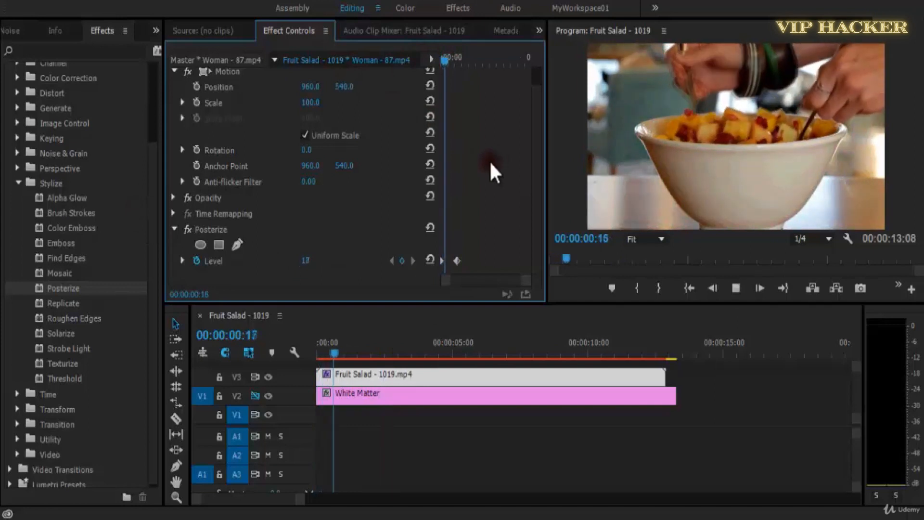
Move the second Posterize Level keyframe to about 5.5 seconds, save the project and play the slower animation from the start.
drag(456, 260, 479, 261)
drag(460, 59, 421, 58)
key(space)
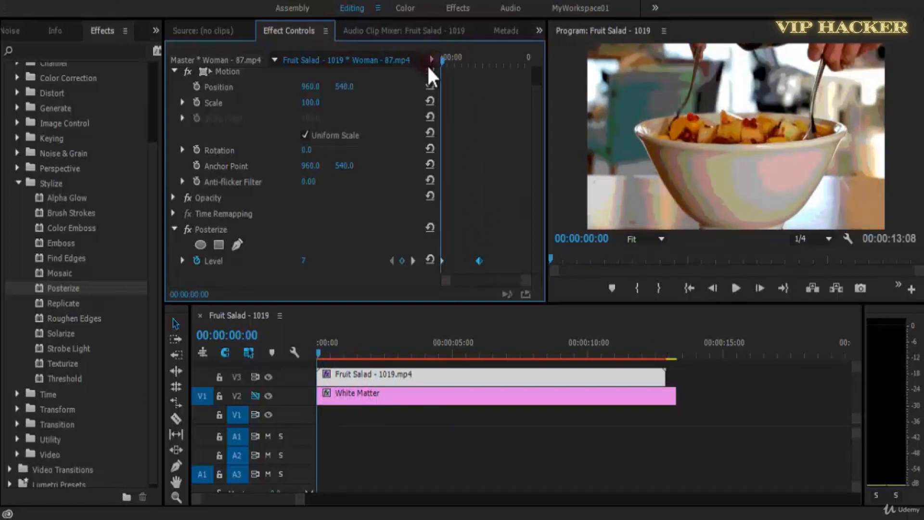
key(ctrl+s)
key(space)
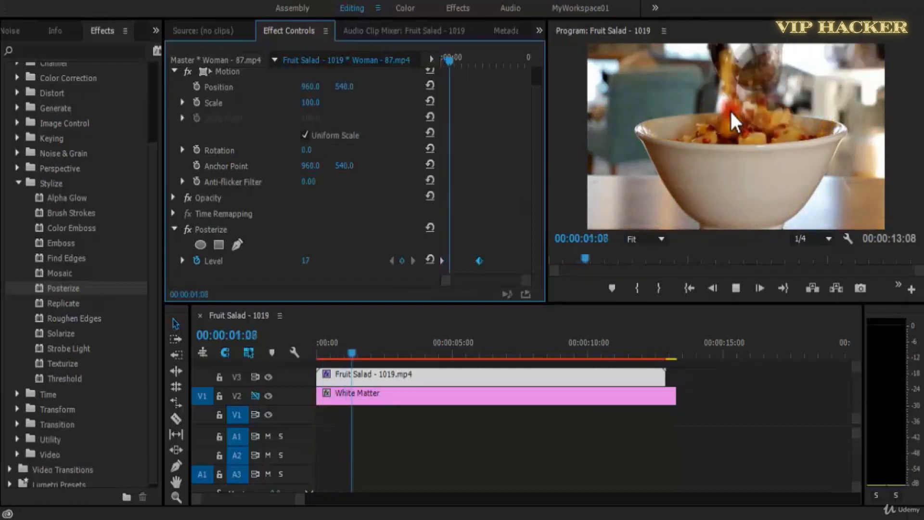
key(space)
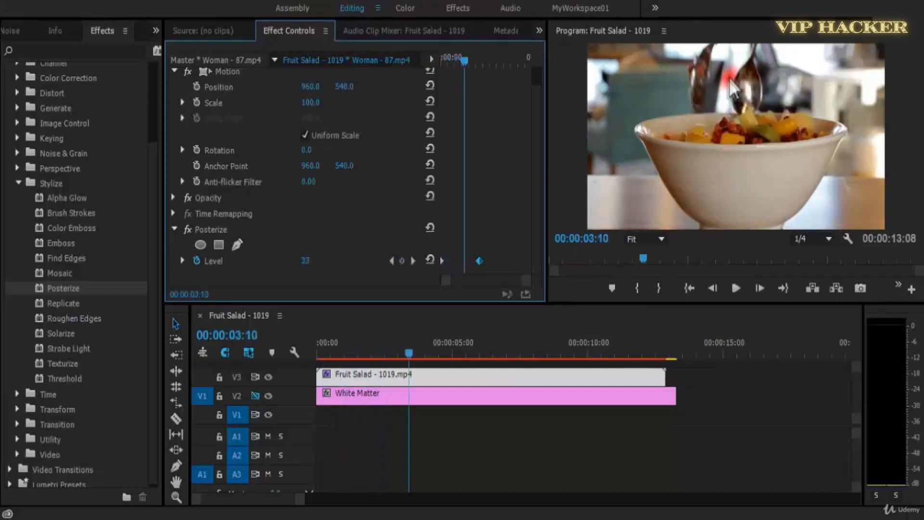
Remove Posterize from the Fruit Salad clip and apply the Replicate effect in its place.
click(226, 226)
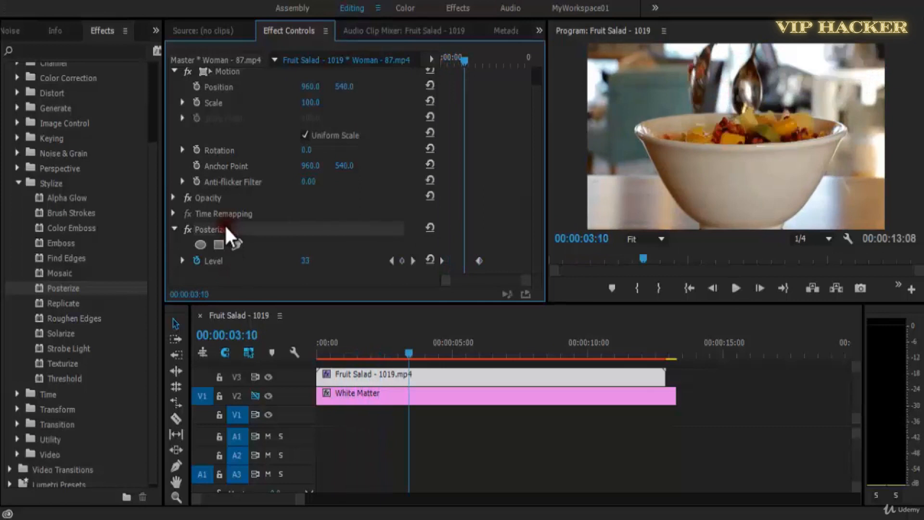
key(Delete)
click(71, 304)
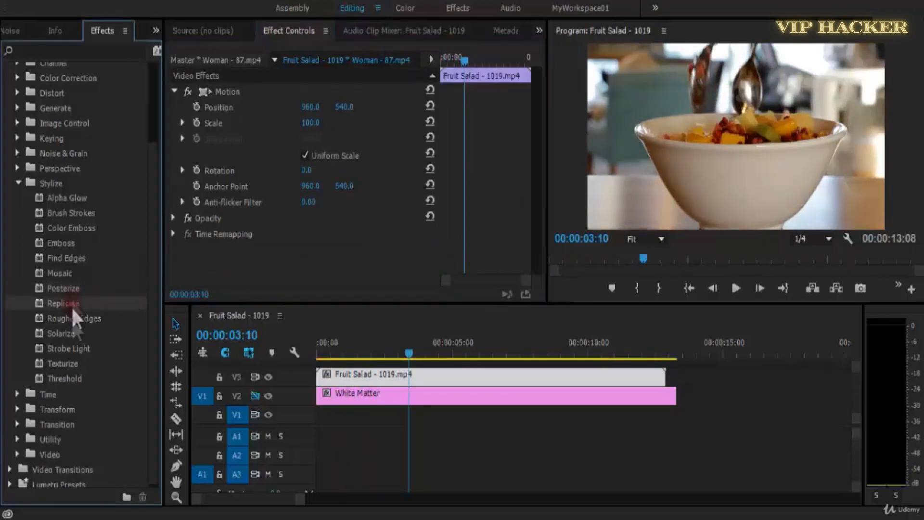
drag(100, 316, 340, 381)
scroll(539, 263, down, 2)
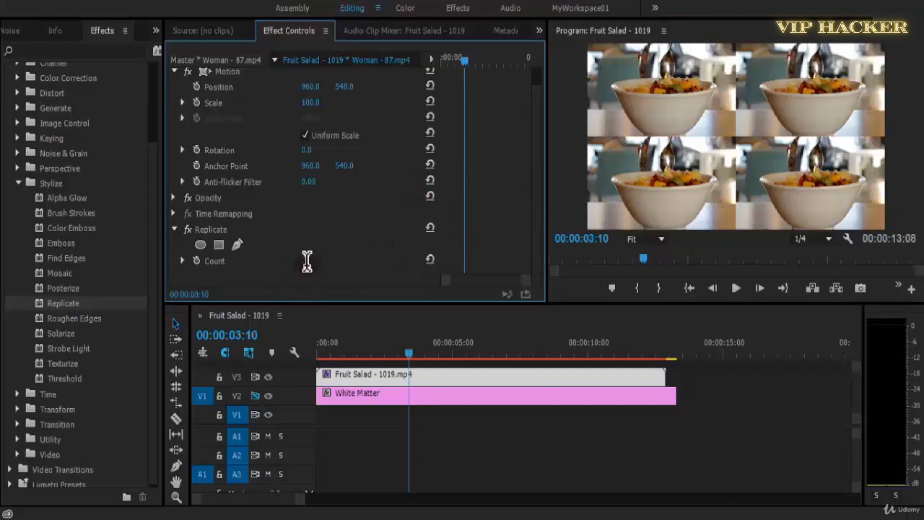
Set the Replicate Count to 5, keyframe it at the start of the Fruit Salad clip and play the clip.
drag(312, 262, 318, 268)
drag(332, 350, 307, 348)
click(197, 260)
key(space)
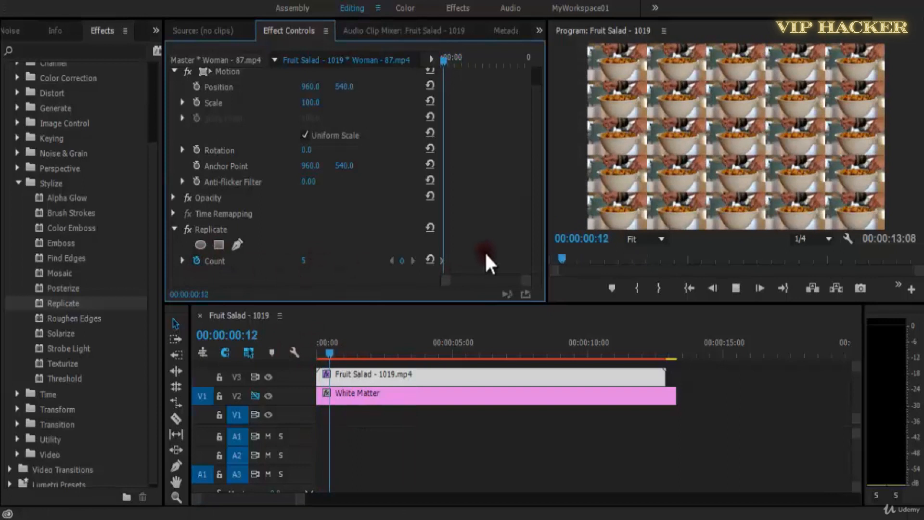
key(space)
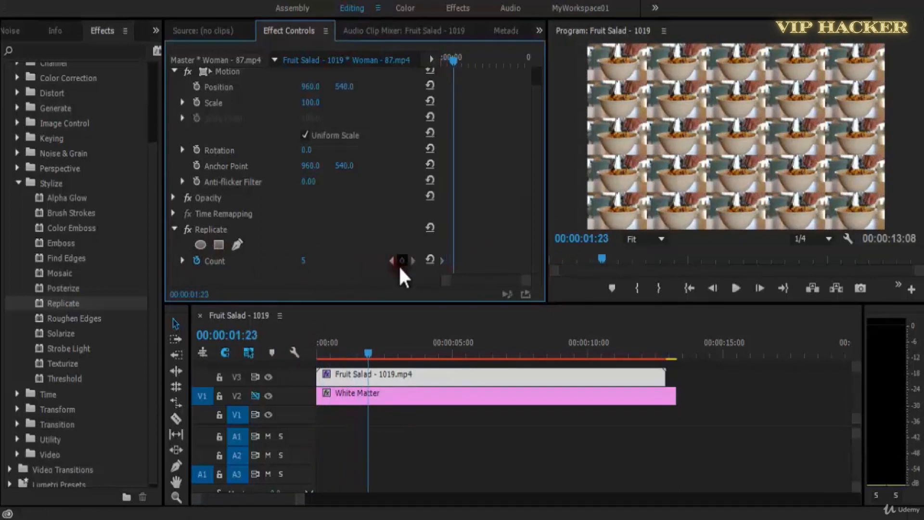
Keyframe the Replicate Count at 16 at the start and 2 at about 6.5 seconds, and preview the animation.
drag(294, 262, 72, 289)
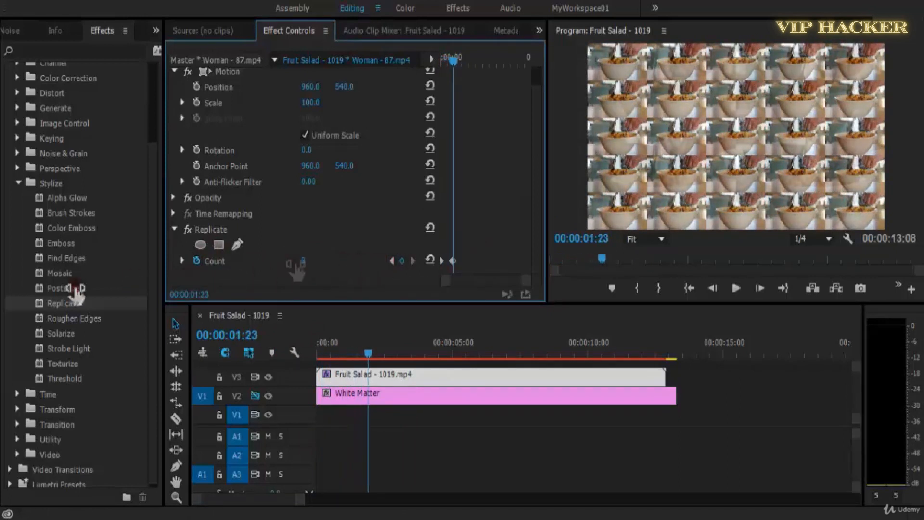
click(392, 261)
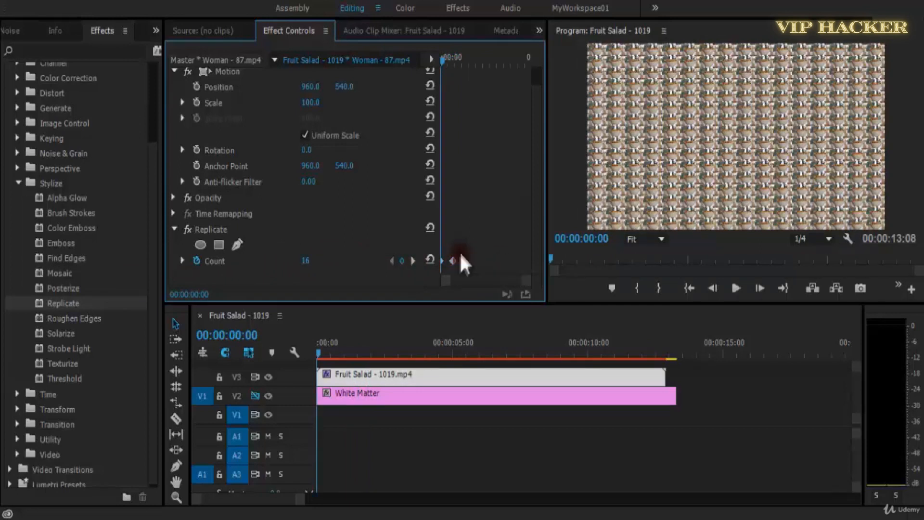
drag(455, 261, 487, 260)
key(space)
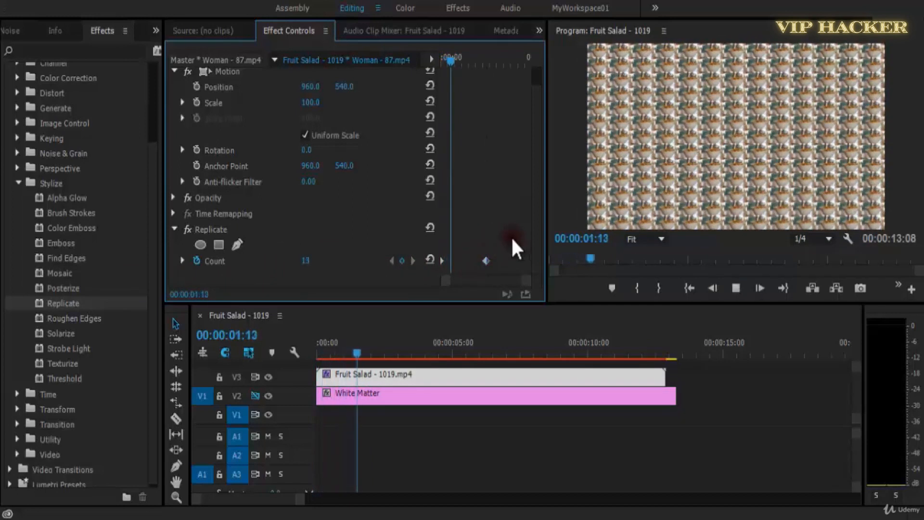
Move the second Count keyframe earlier to about 2.4 seconds, playing the faster animation from the start.
click(491, 58)
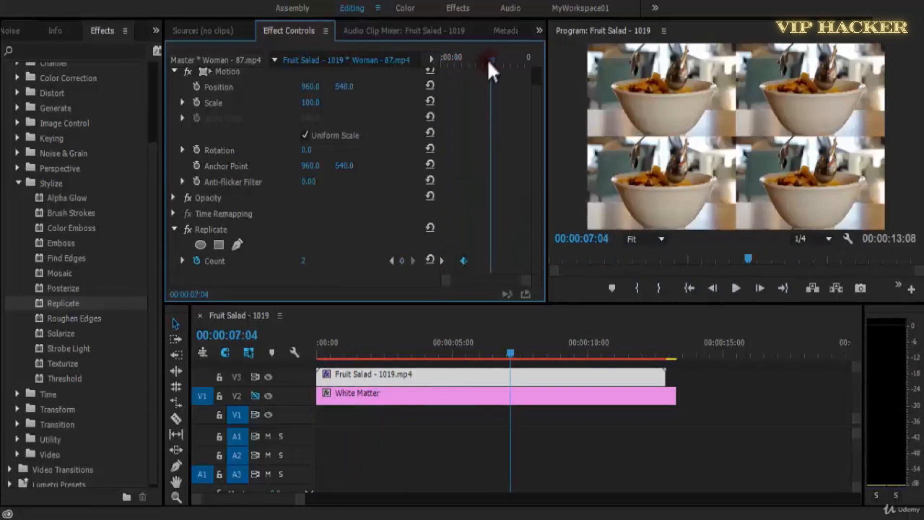
key(Home)
key(space)
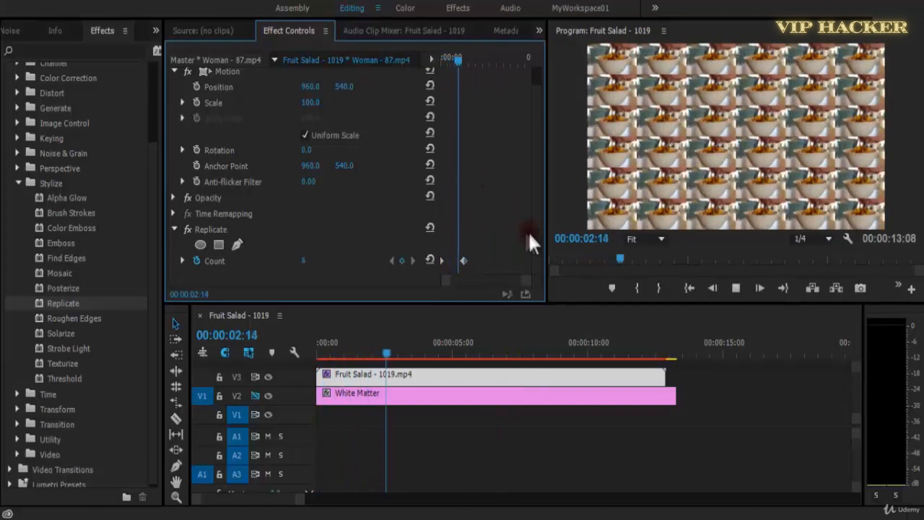
key(space)
drag(472, 59, 437, 59)
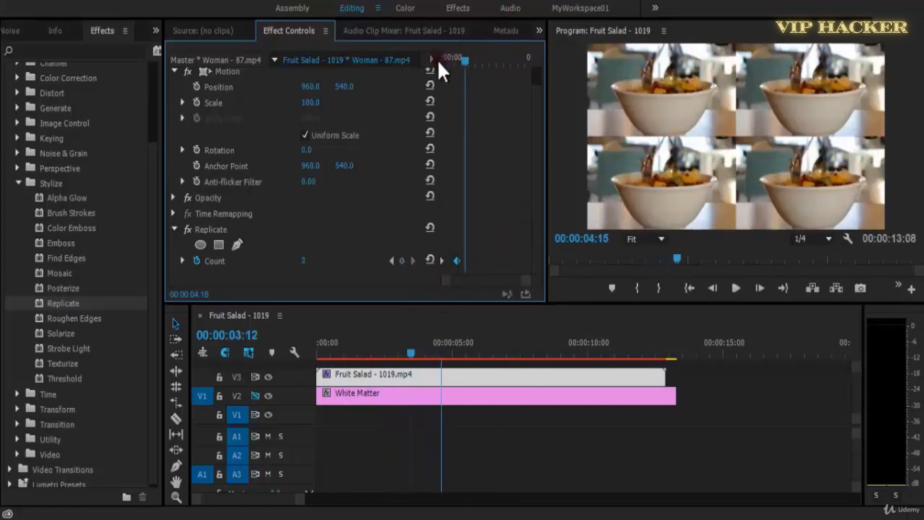
key(space)
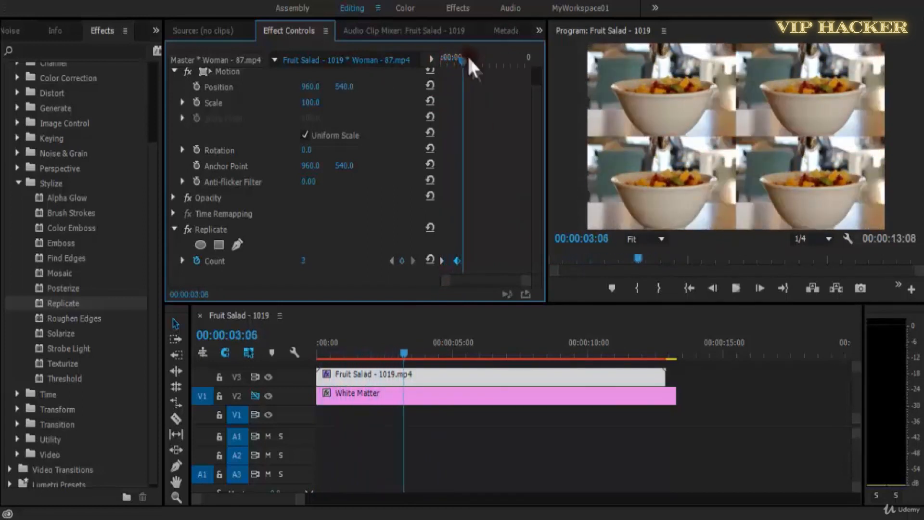
Add an elliptical mask to the Replicate effect at the clip's start and stretch it to nearly fill the frame.
drag(470, 59, 265, 108)
click(207, 243)
drag(741, 148, 850, 131)
drag(696, 137, 595, 135)
drag(723, 89, 724, 45)
drag(726, 185, 726, 255)
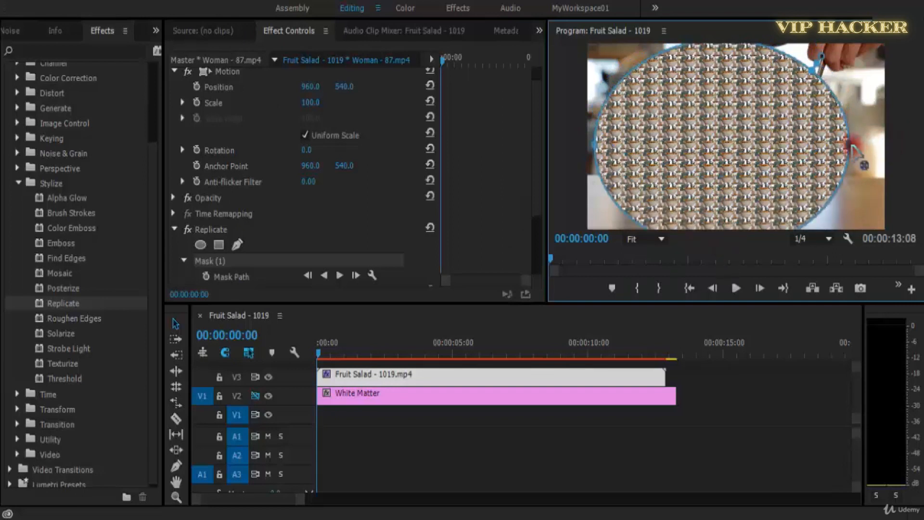
drag(848, 144, 882, 143)
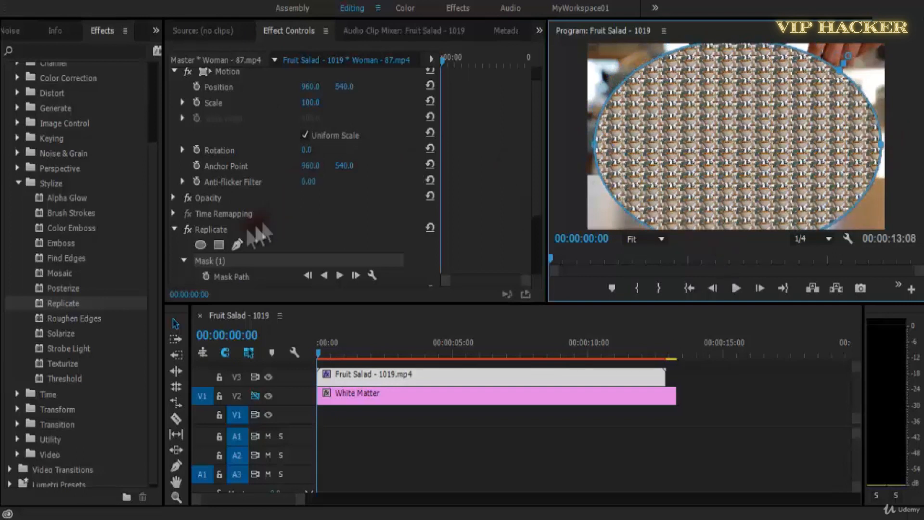
drag(536, 150, 539, 210)
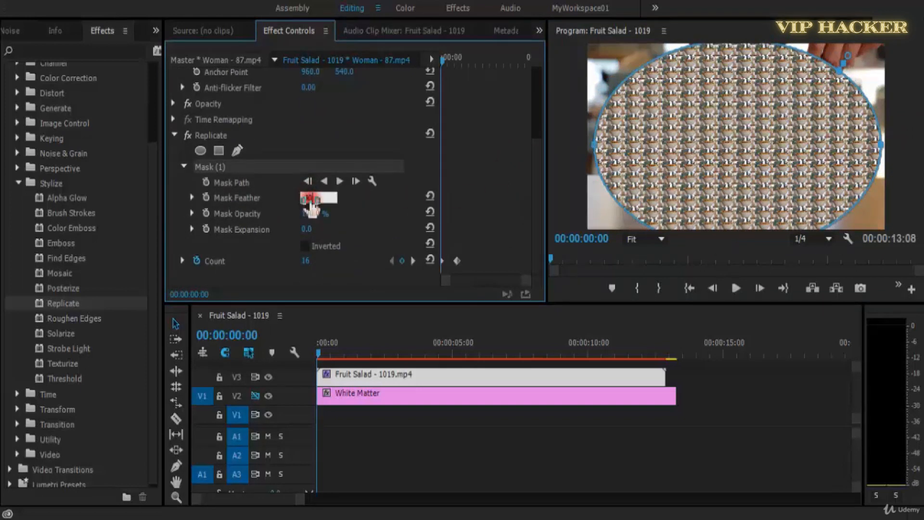
Deselect the clip, play the masked Replicate animation from the start and save the project.
click(450, 453)
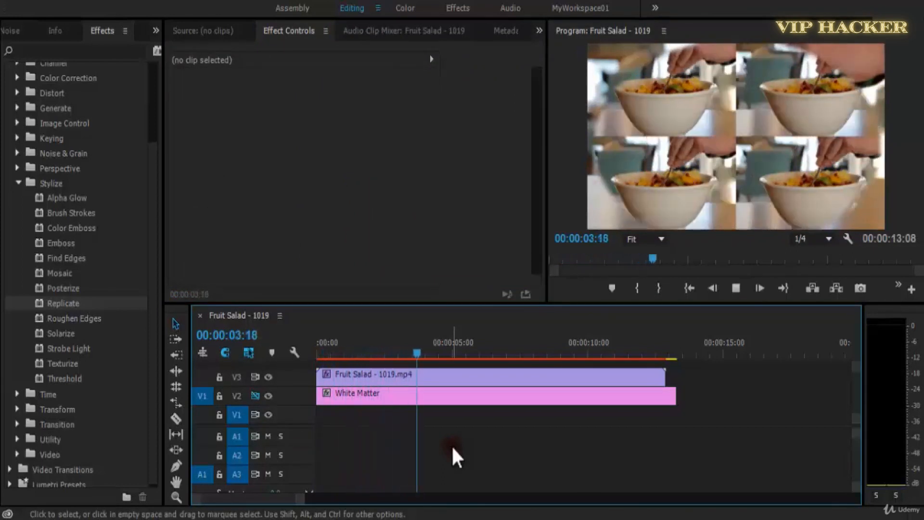
key(Home)
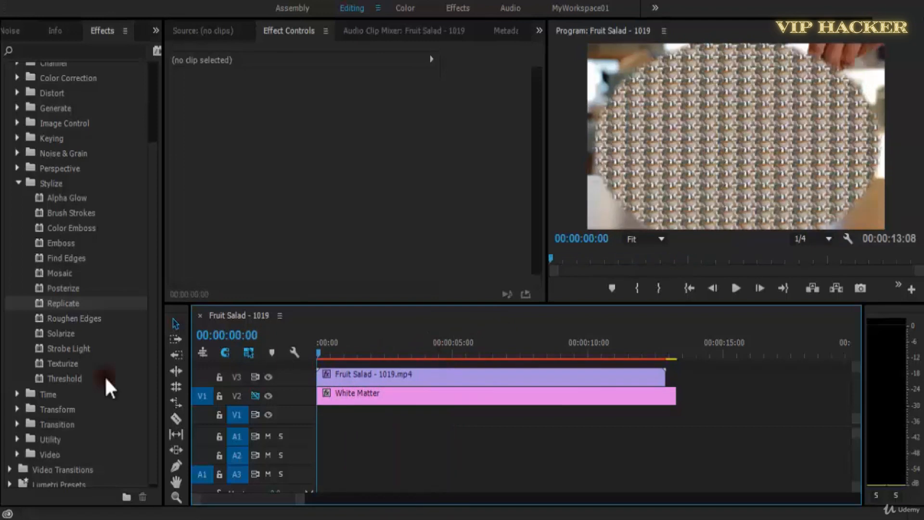
key(ctrl+s)
key(space)
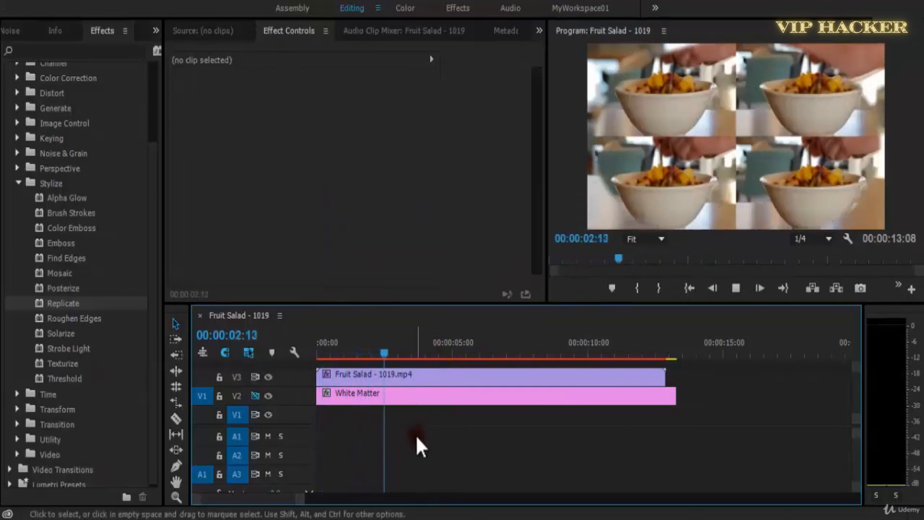
key(space)
key(Home)
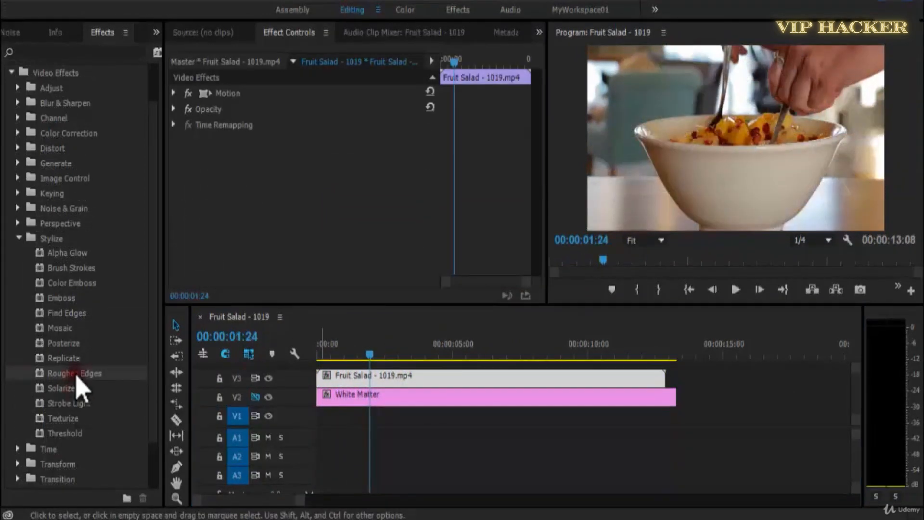
Apply Roughen Edges to the Fruit Salad clip, set its Border to 266 and play the clip from the start.
drag(79, 374, 373, 377)
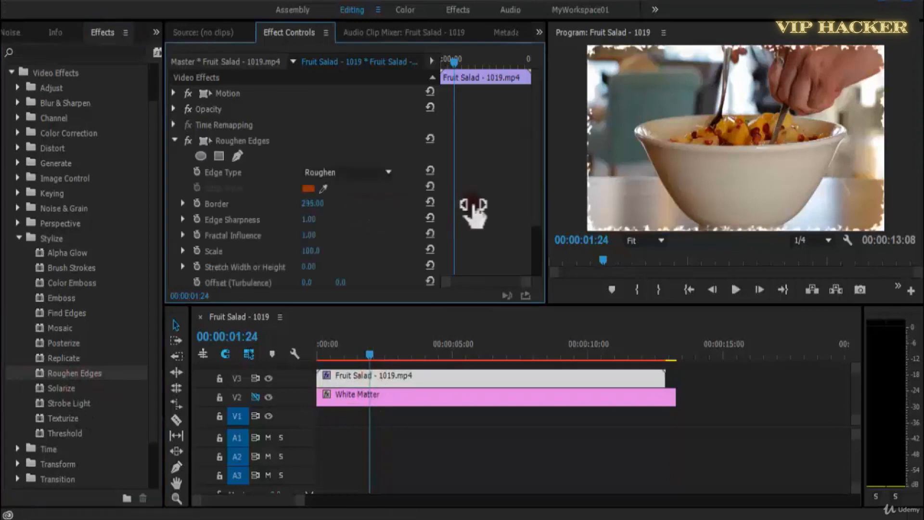
drag(475, 207, 484, 206)
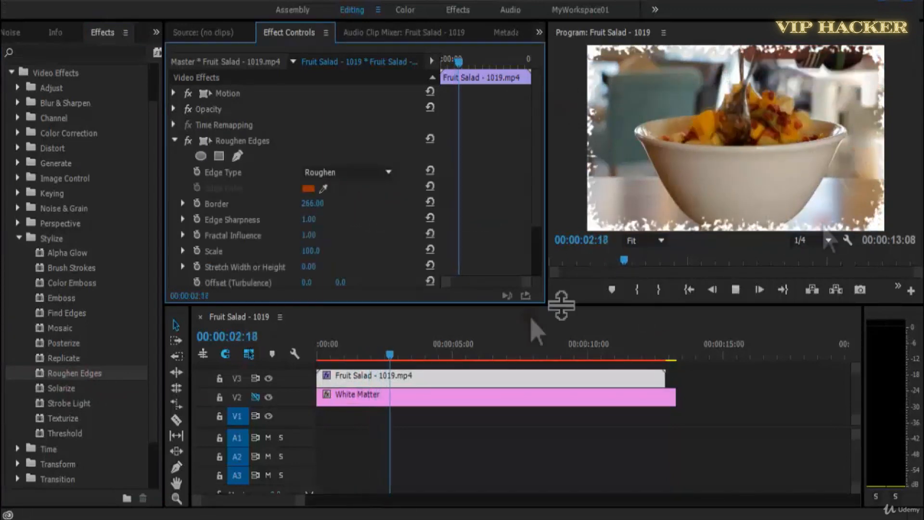
drag(337, 353, 313, 356)
key(space)
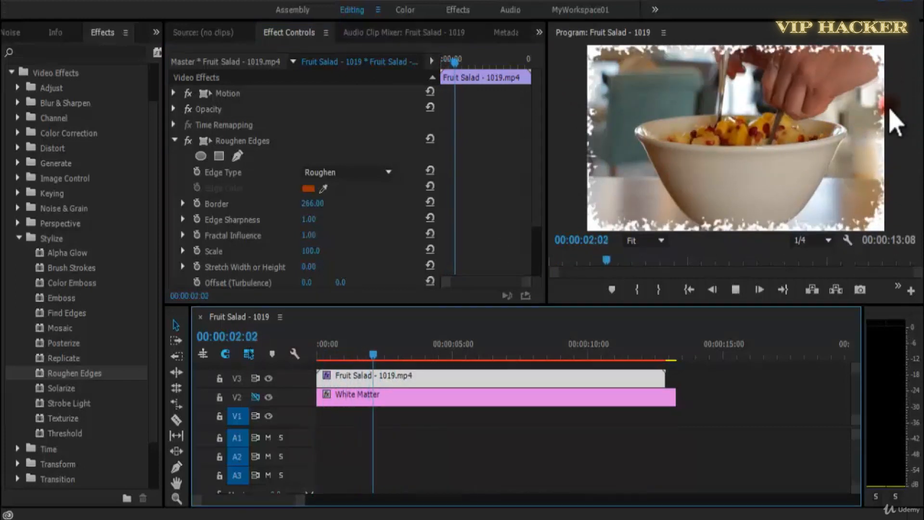
drag(410, 356, 317, 358)
key(space)
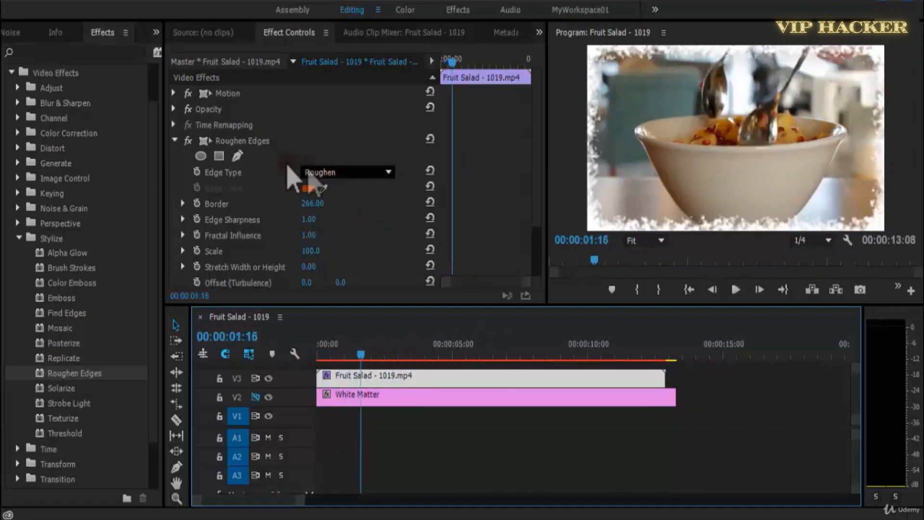
Change the Roughen Edges Edge Type to Roughen Color and preview the clip.
click(337, 173)
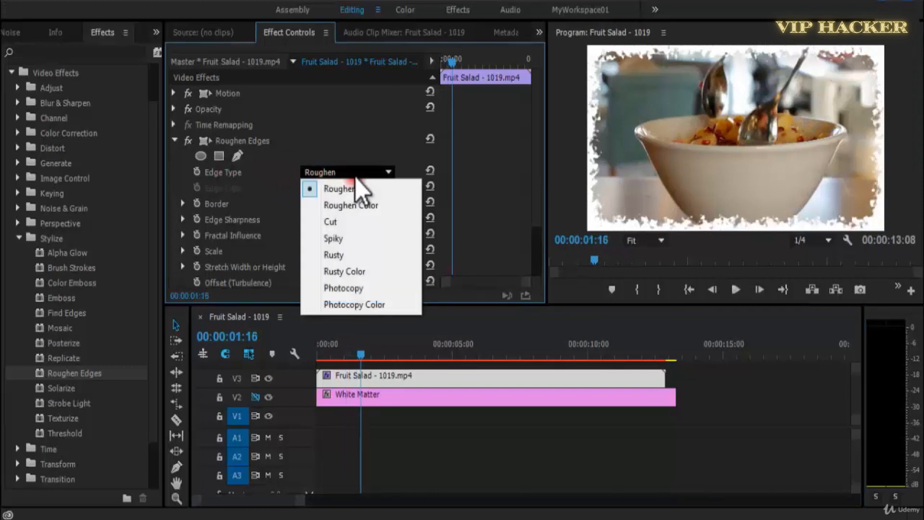
click(354, 205)
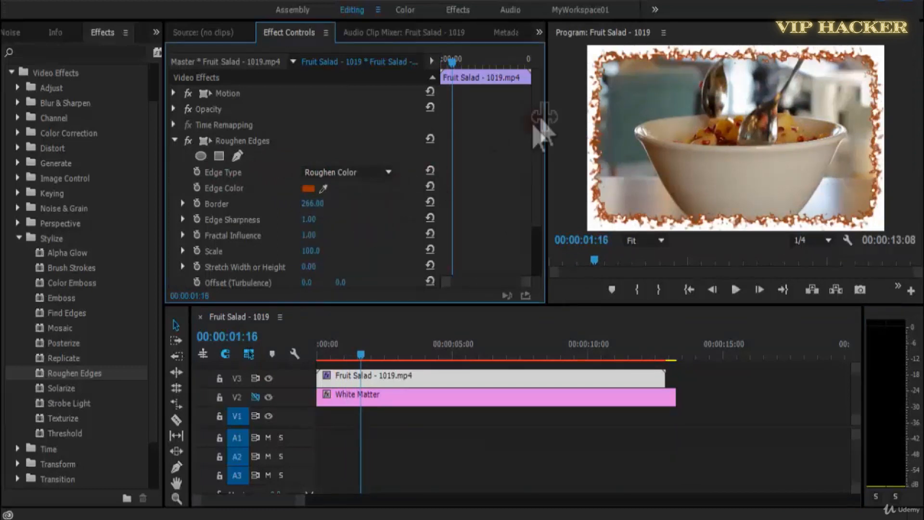
key(space)
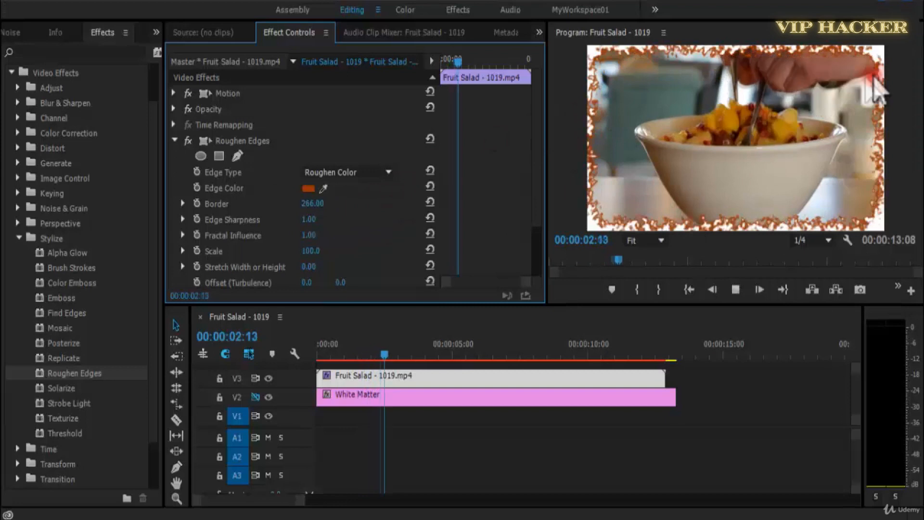
Set the Roughen Edges Edge Color to dark blue 1D1E68 and preview the clip.
click(308, 189)
click(499, 248)
click(498, 305)
drag(450, 336, 436, 260)
click(506, 309)
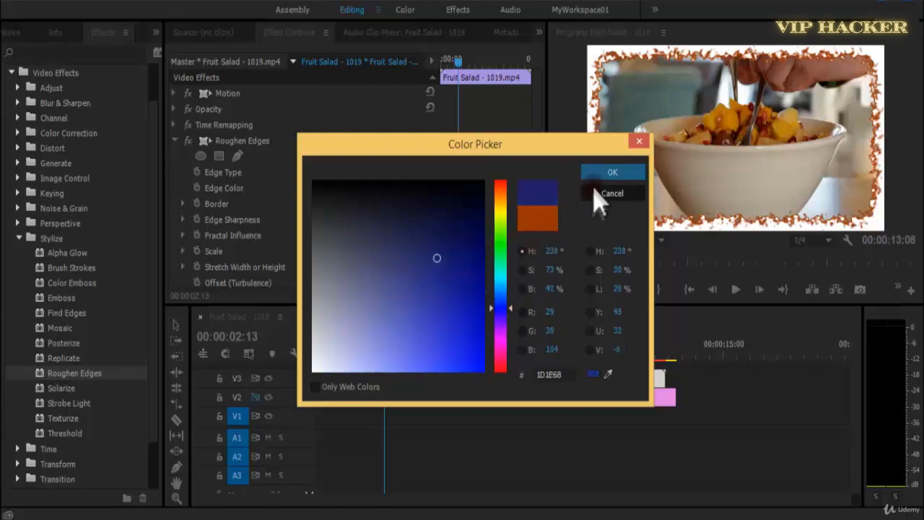
click(608, 173)
key(space)
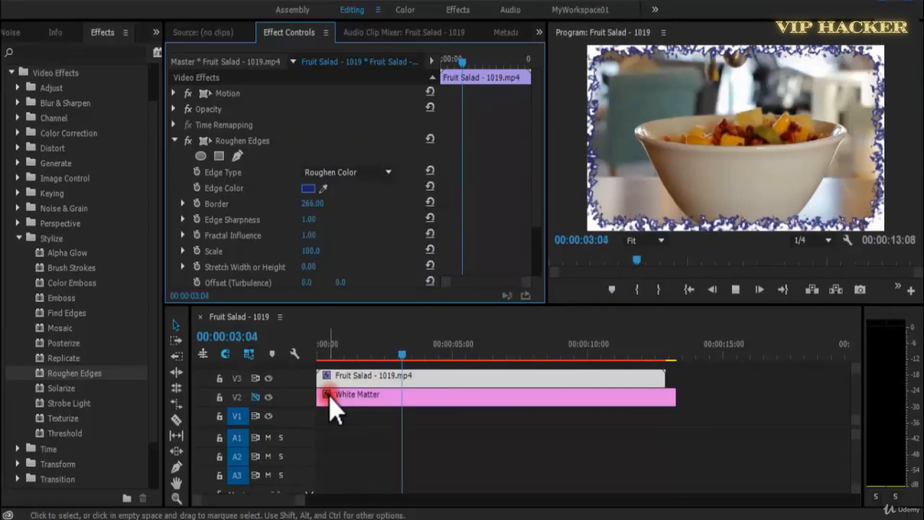
key(space)
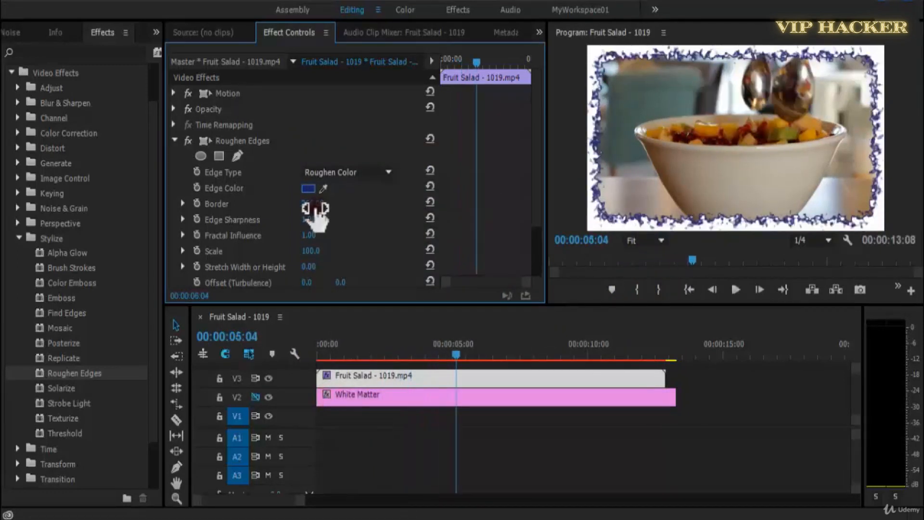
Try a Roughen Edges Border of 500 with an Edge Sharpness of 5.90 and preview the result.
drag(329, 208, 534, 205)
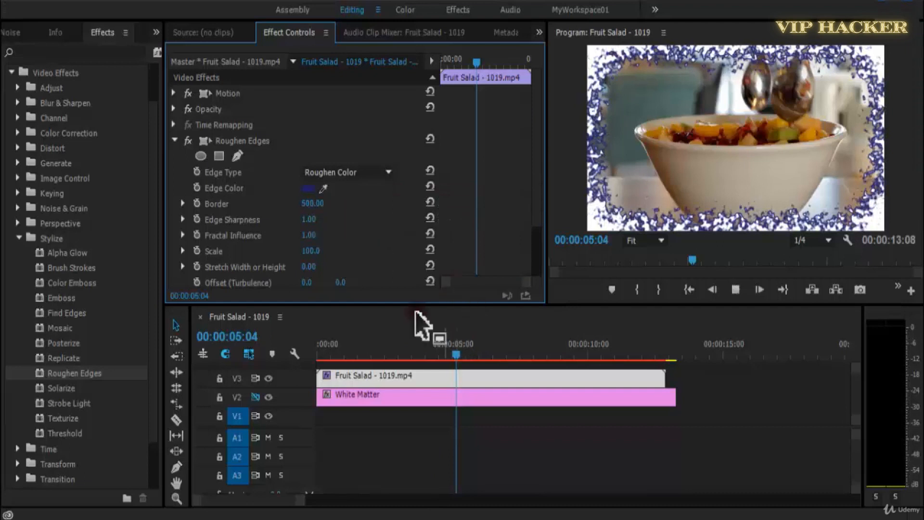
key(space)
drag(309, 219, 268, 222)
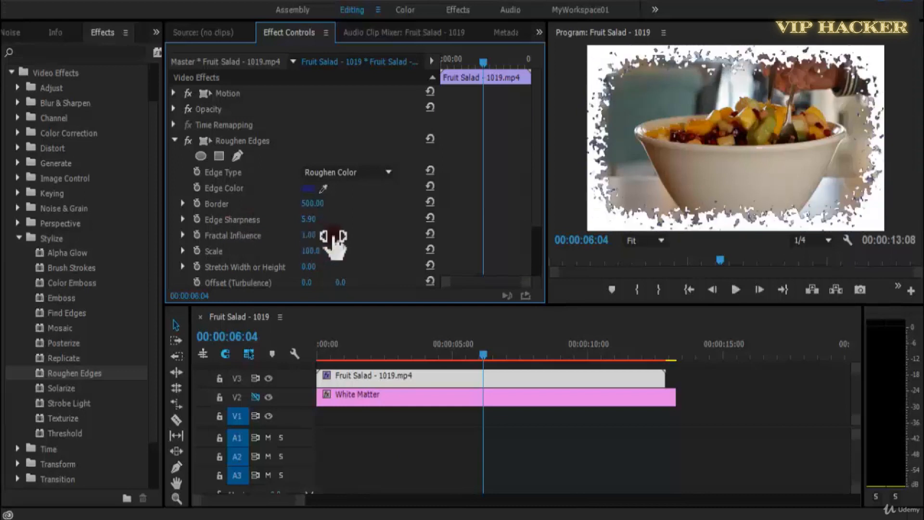
key(space)
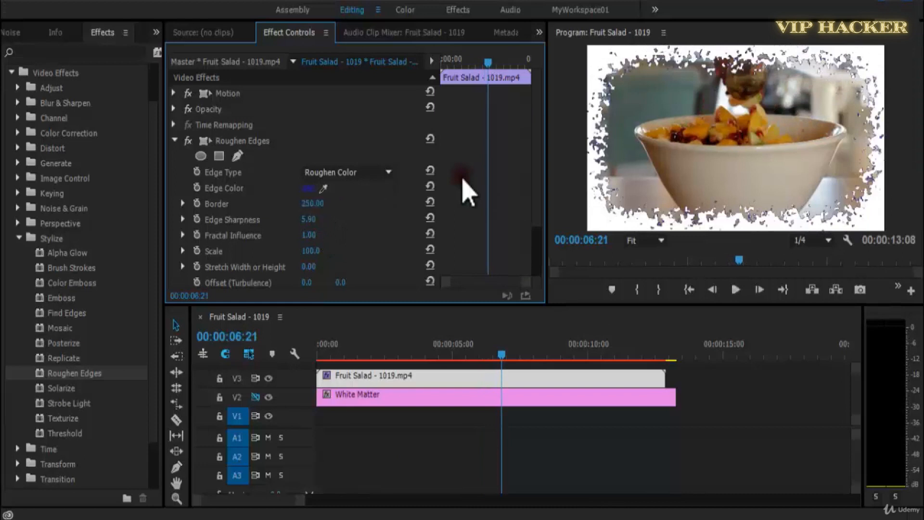
Set the Edge Sharpness to 2.00 and the Border to 380, previewing the clip and returning to its start.
click(310, 221)
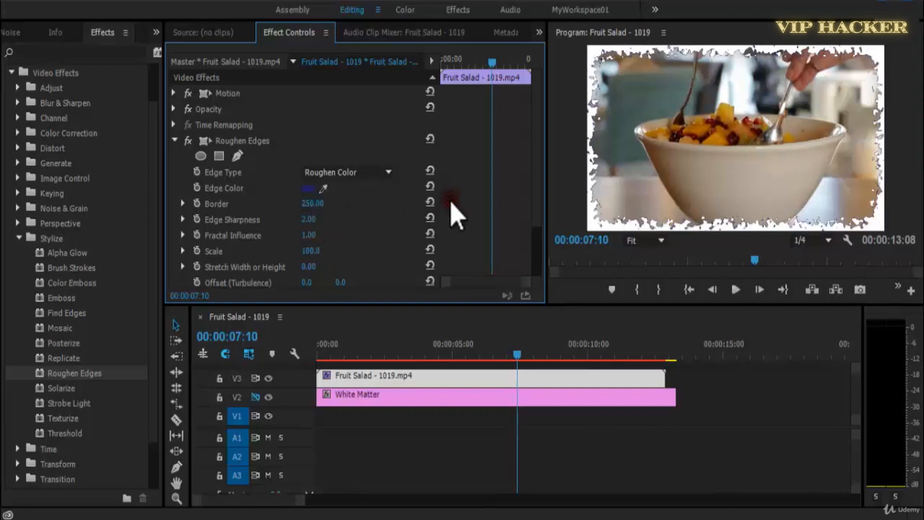
key(space)
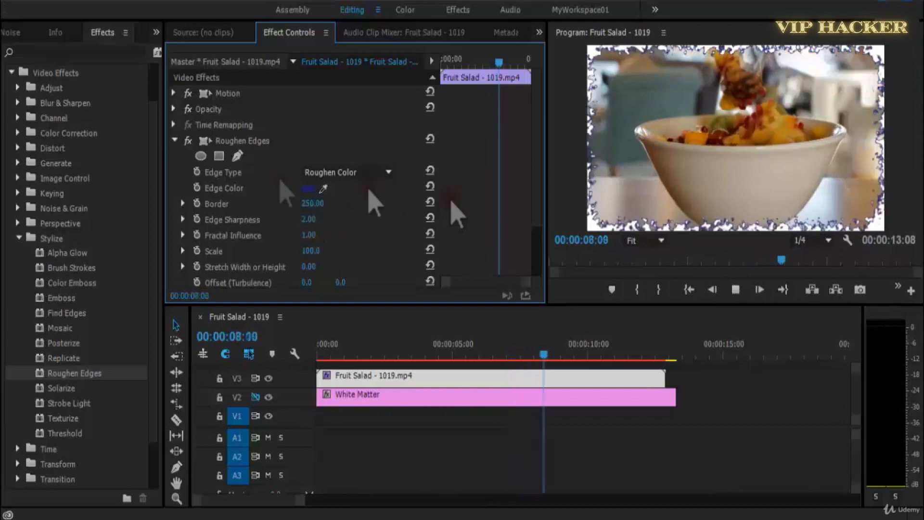
drag(340, 203, 403, 205)
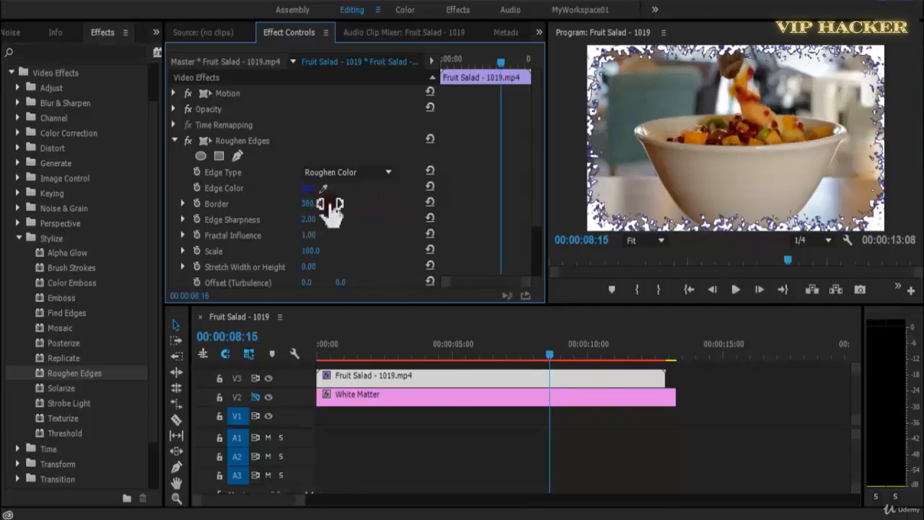
key(space)
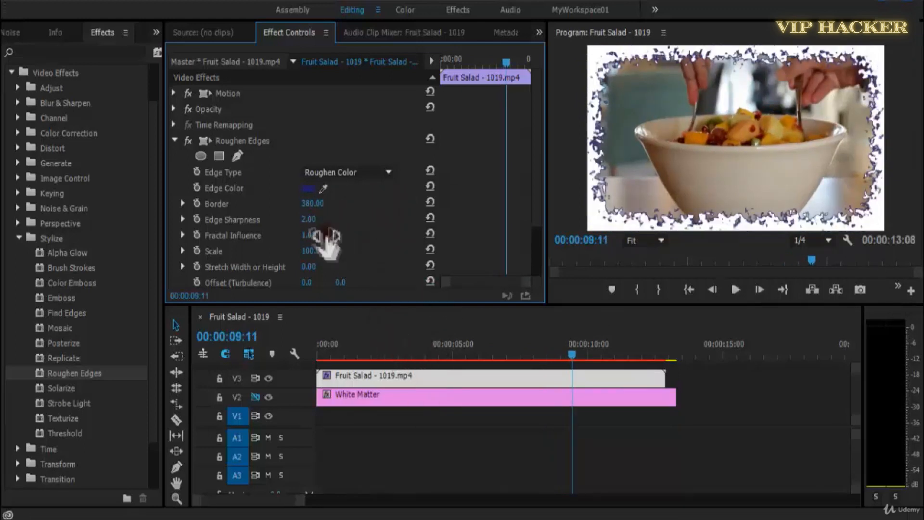
drag(347, 345, 314, 341)
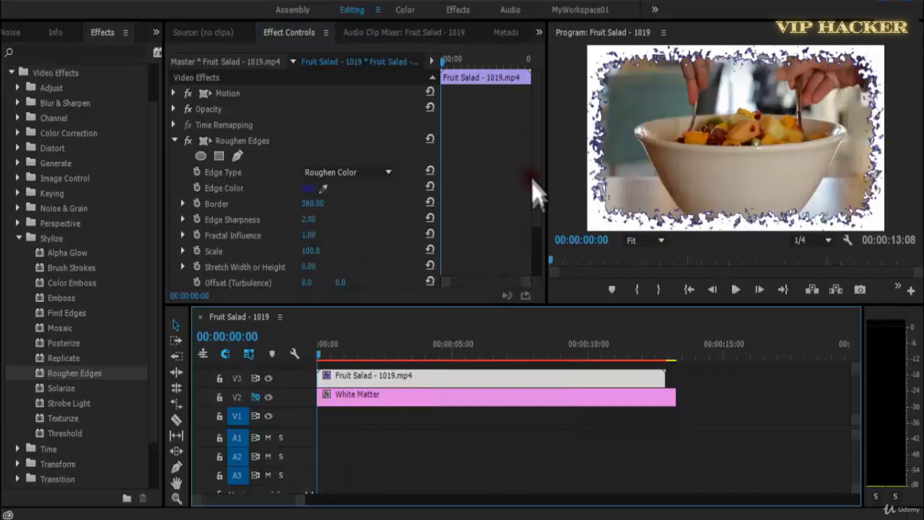
Raise the Roughen Edges Scale to about 833 and play the clip from the start.
scroll(402, 227, down, 3)
drag(323, 189, 810, 183)
key(space)
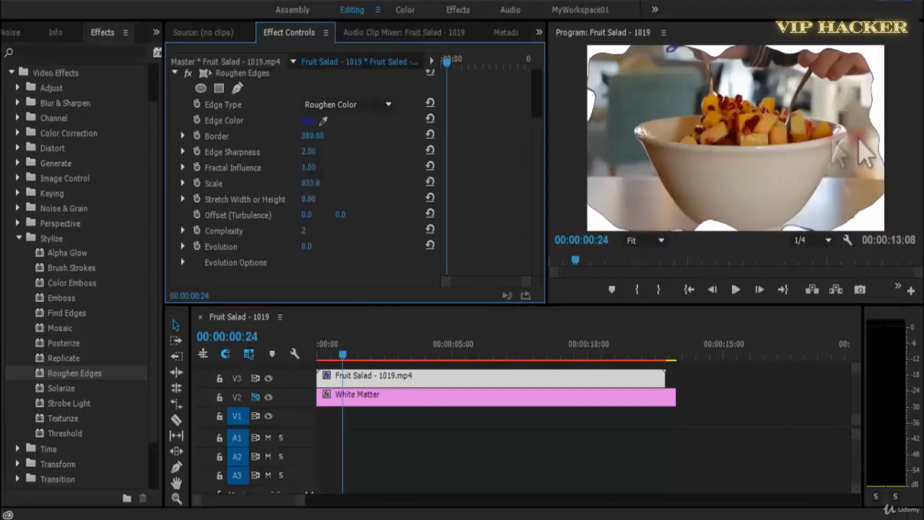
Pause playback and set the Roughen Edges Edge Color to black.
key(space)
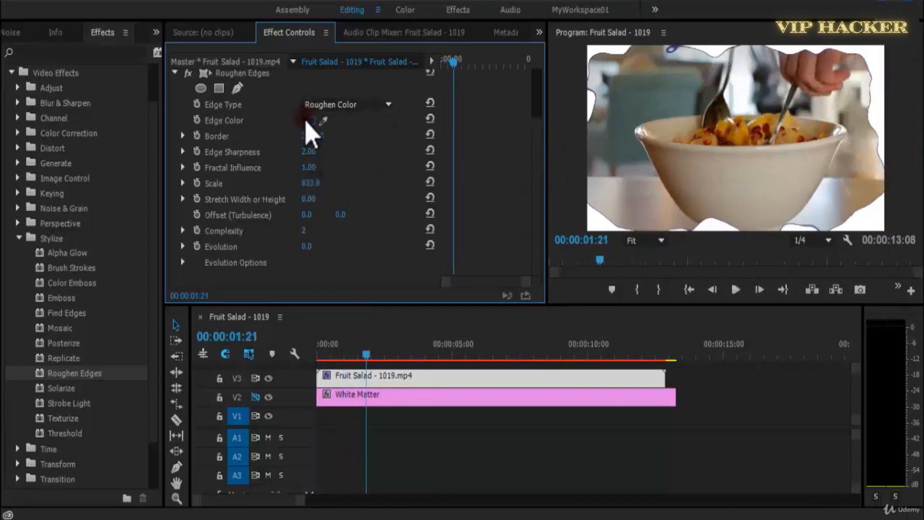
click(306, 120)
click(469, 185)
click(611, 175)
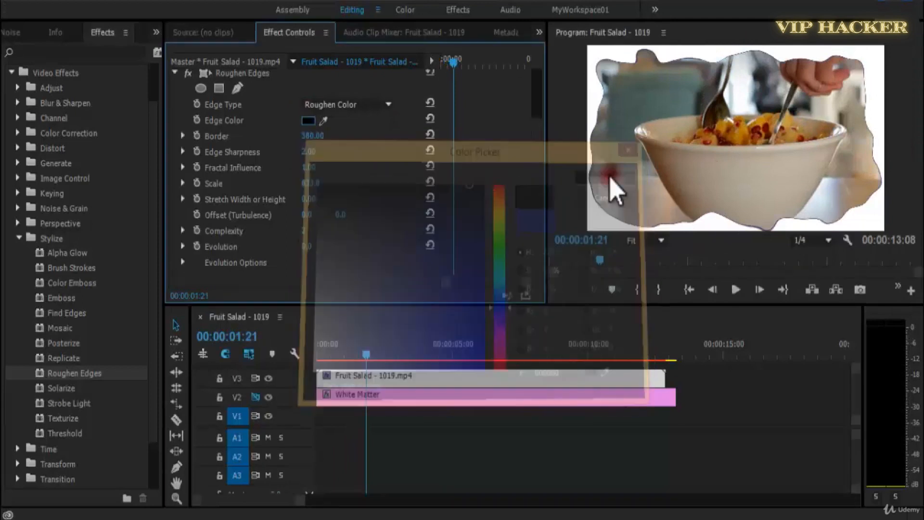
Try the Cut and Spiky edge types for Roughen Edges, previewing the clip with each.
click(337, 105)
click(354, 151)
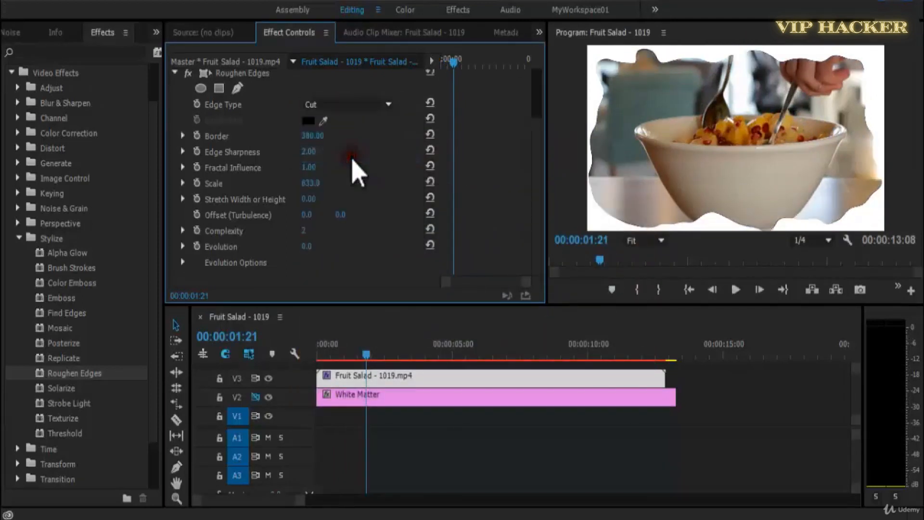
key(space)
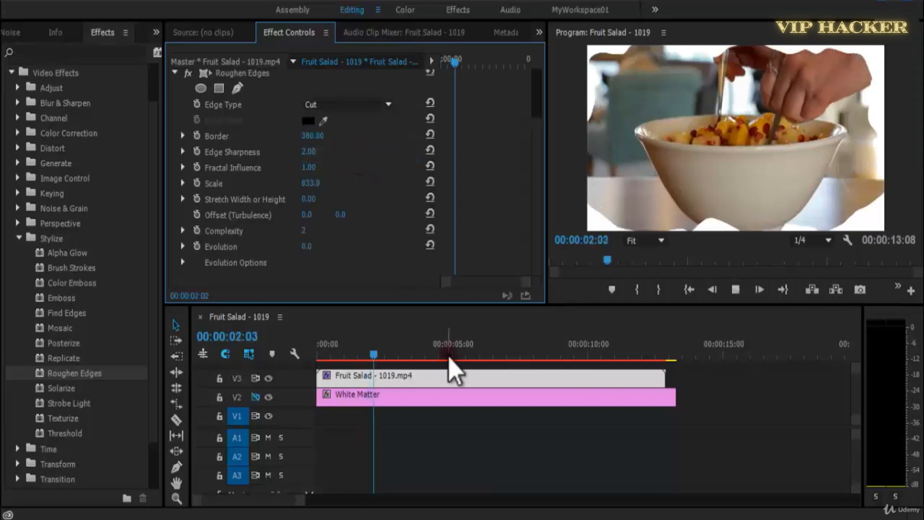
key(space)
click(354, 105)
click(348, 172)
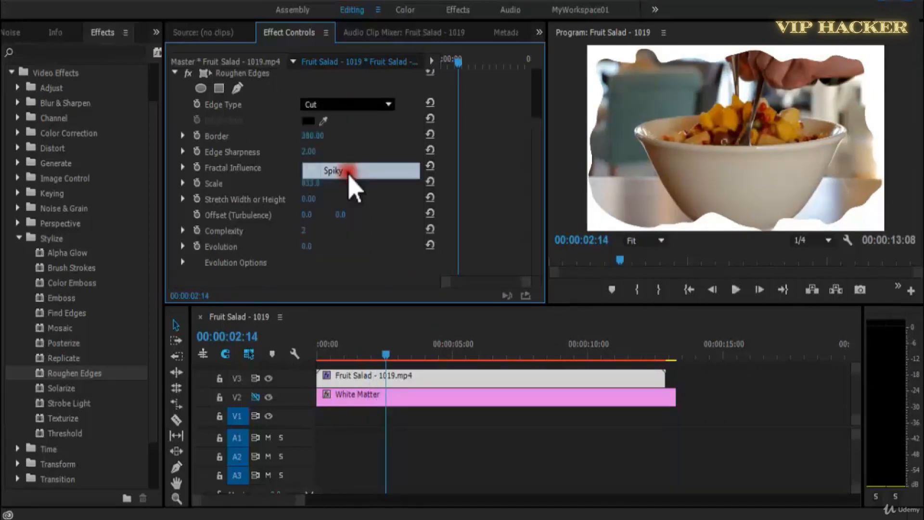
key(space)
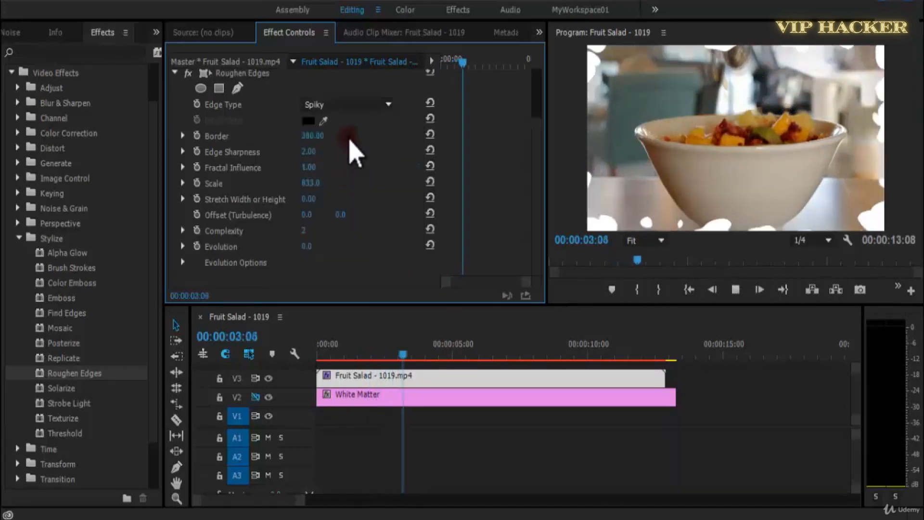
Change the Roughen Edges Edge Type to Rusty and reduce its Scale to 96.
click(356, 105)
click(362, 186)
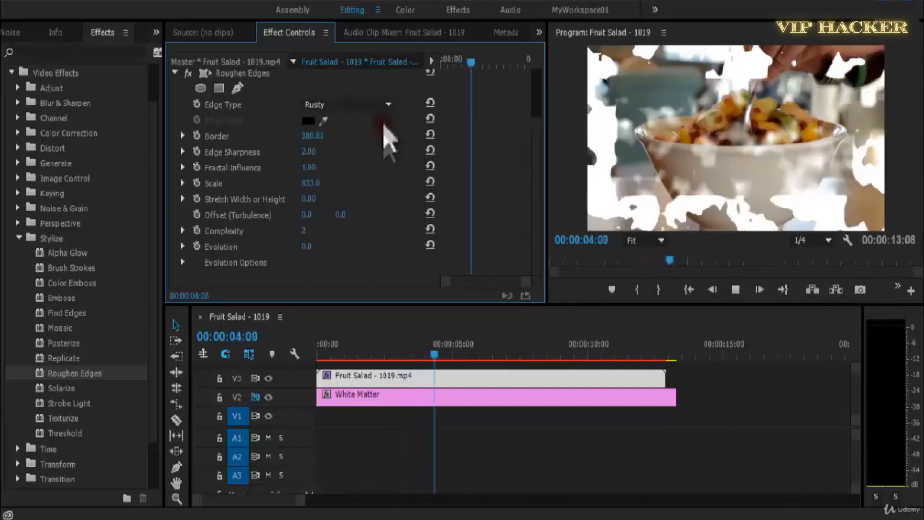
drag(320, 182, 341, 192)
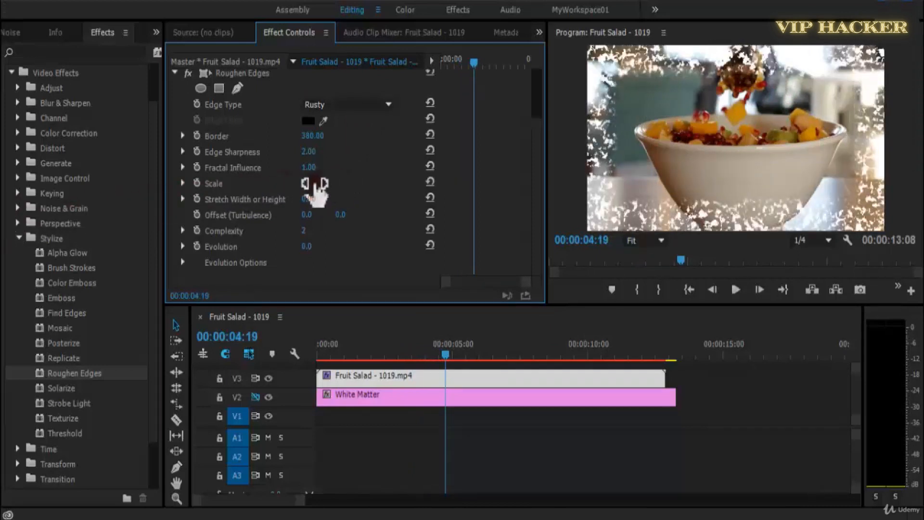
Switch the Edge Type to Rusty Color and choose a bright blue Edge Color.
click(383, 112)
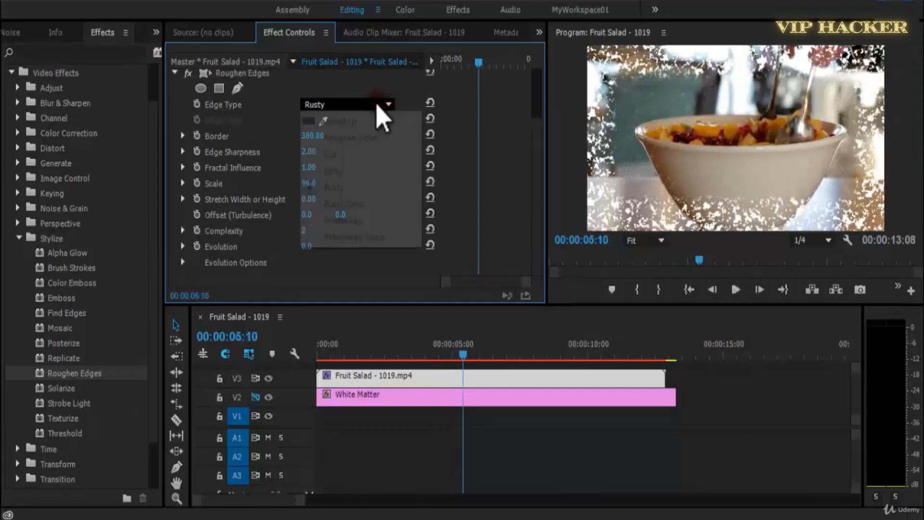
click(360, 204)
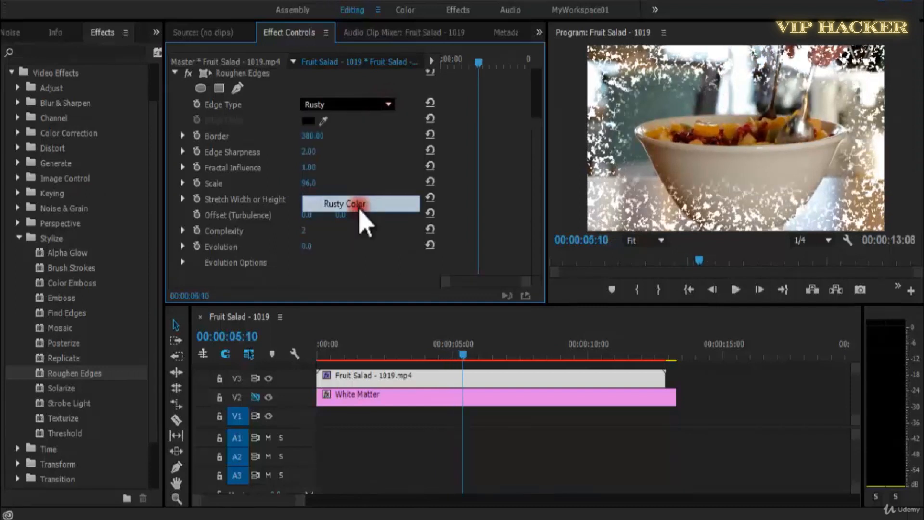
click(309, 121)
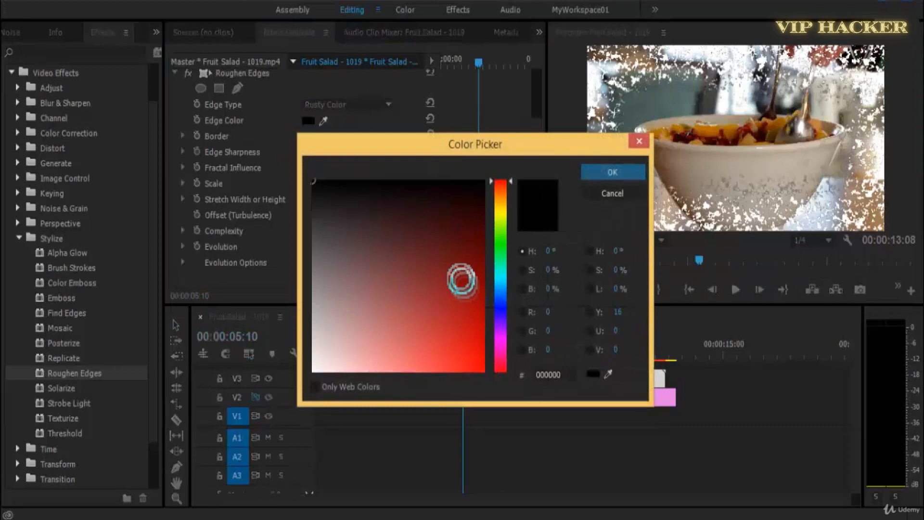
click(594, 172)
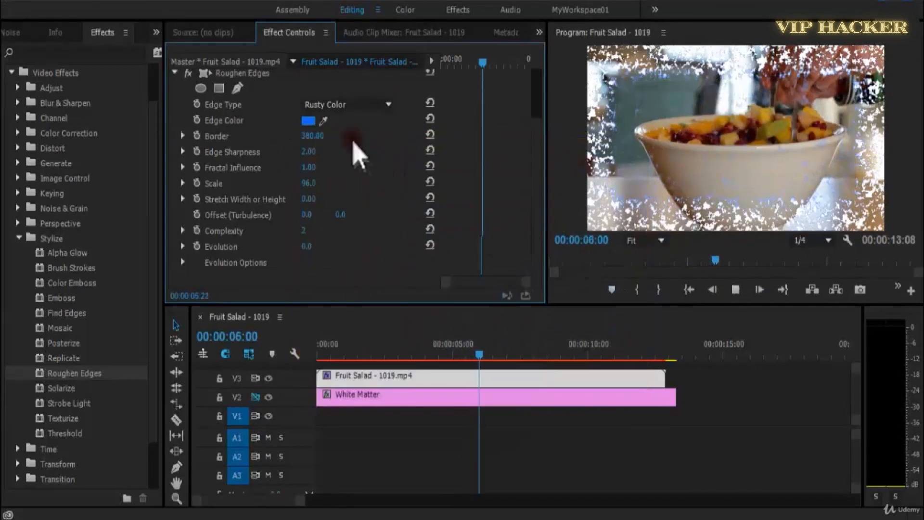
Try the Photocopy and Photocopy Color edge types and return the Edge Type to Roughen Color.
click(358, 105)
click(381, 221)
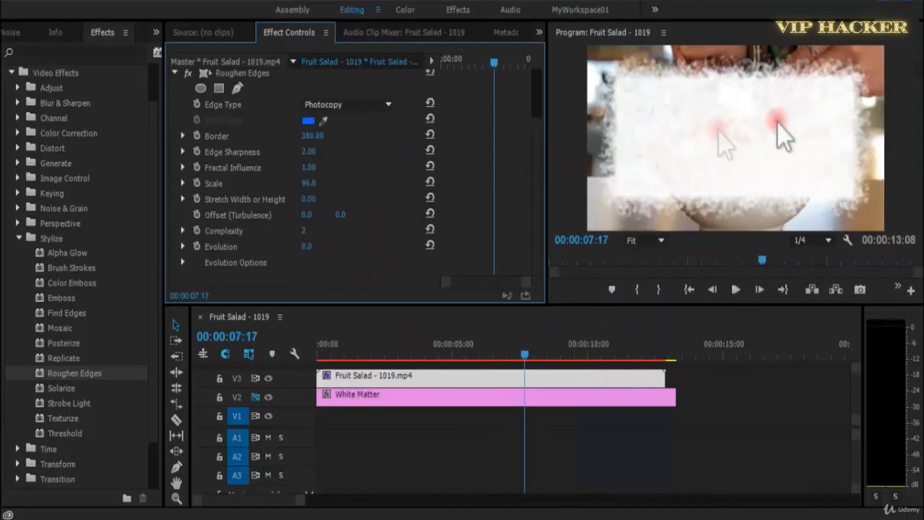
click(375, 105)
click(378, 221)
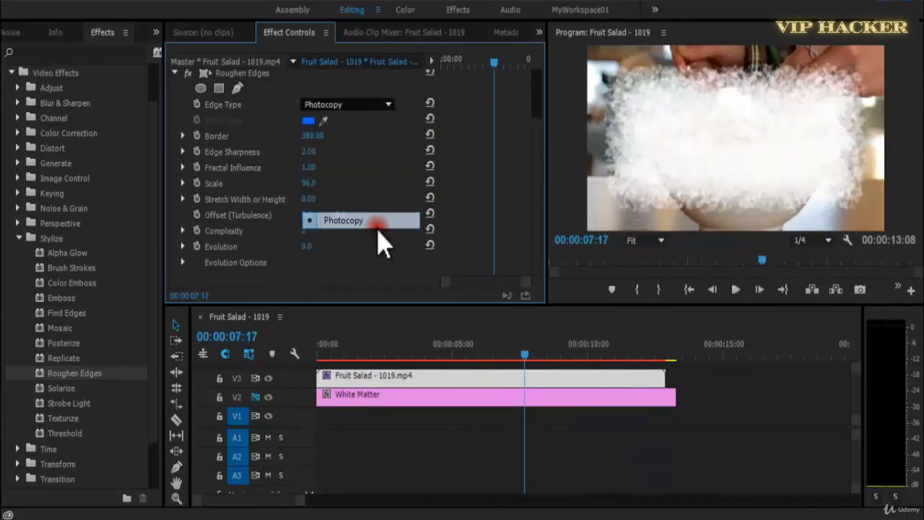
click(380, 104)
click(433, 232)
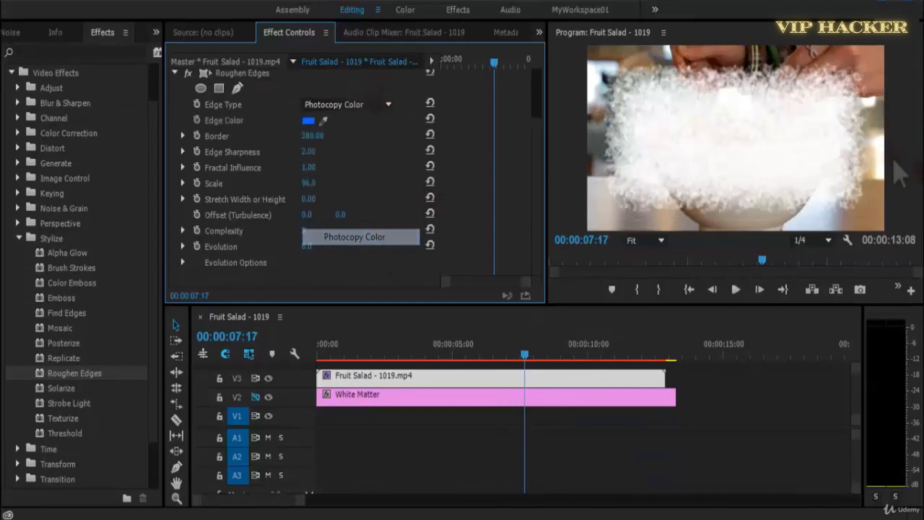
click(337, 105)
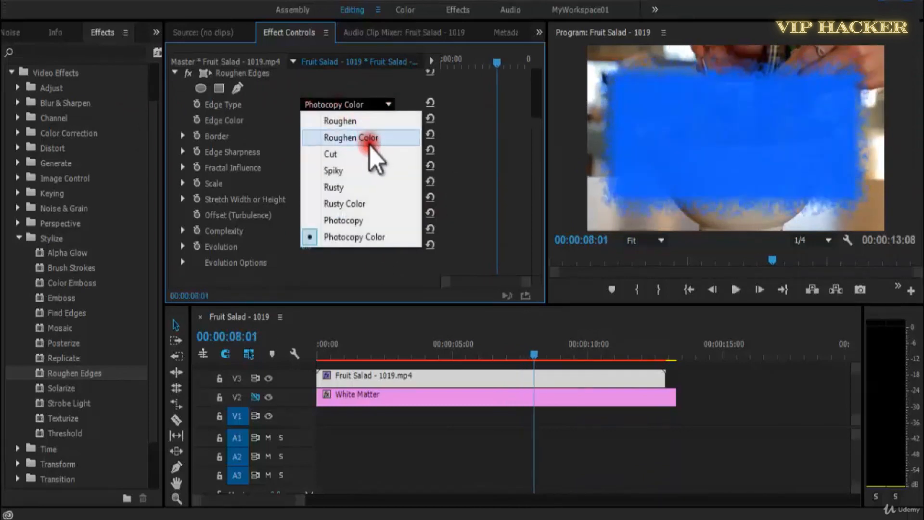
click(371, 140)
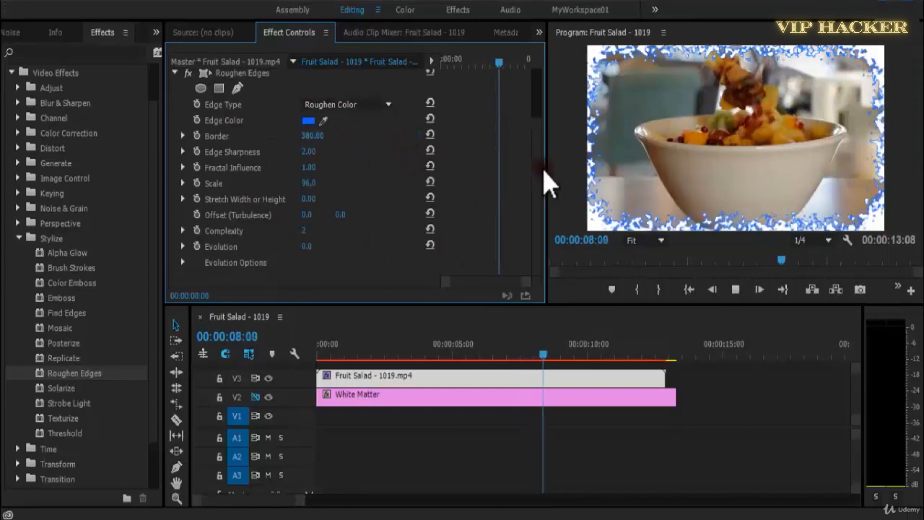
Hide the V2 track holding White Matter, save the project and play the sequence from the start.
click(268, 397)
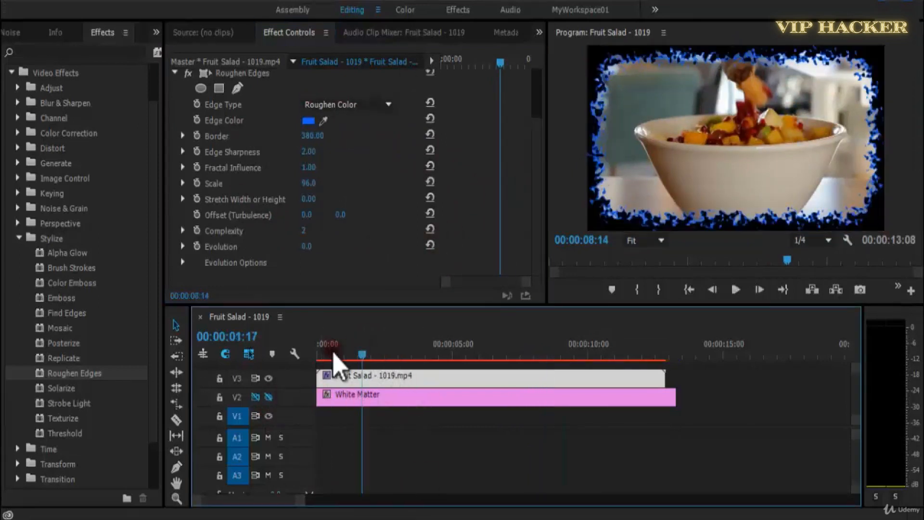
drag(334, 353, 292, 352)
key(ctrl+s)
key(space)
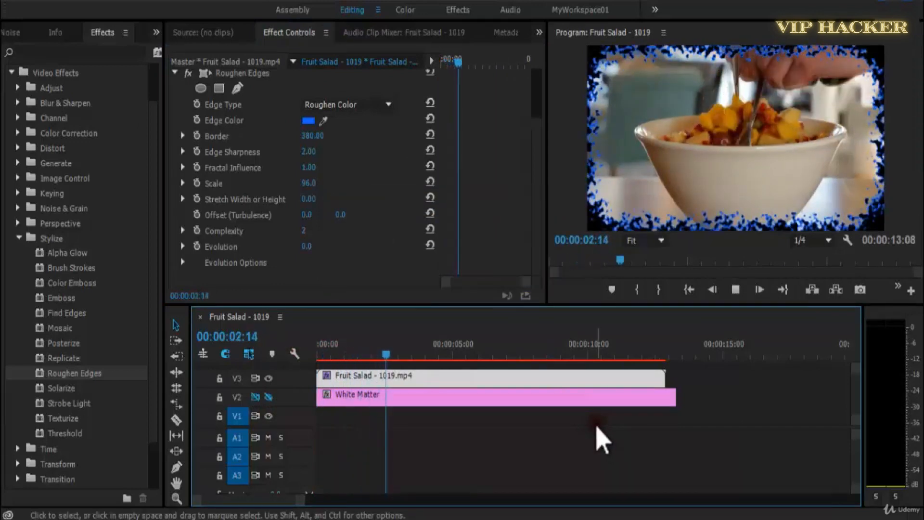
Set the Roughen Edges Edge Type to Cut and preview the clip in a maximized Program monitor.
click(362, 106)
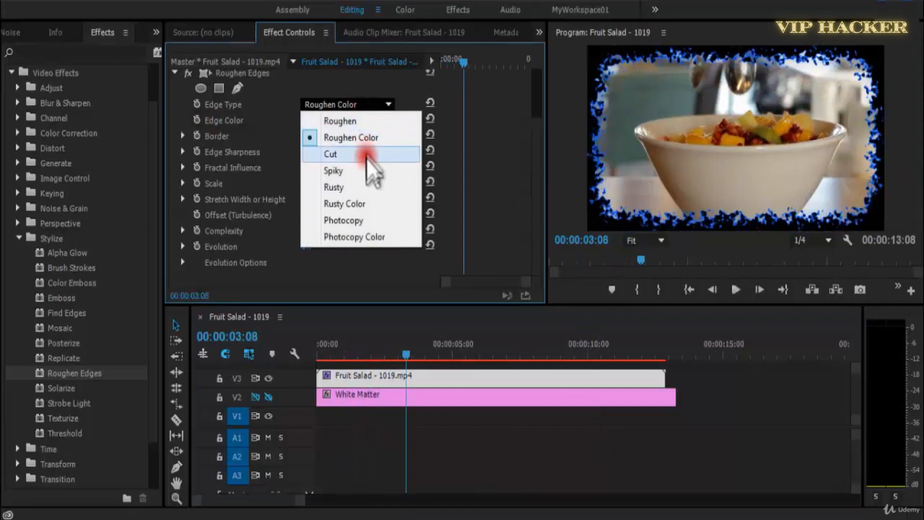
click(367, 155)
click(348, 103)
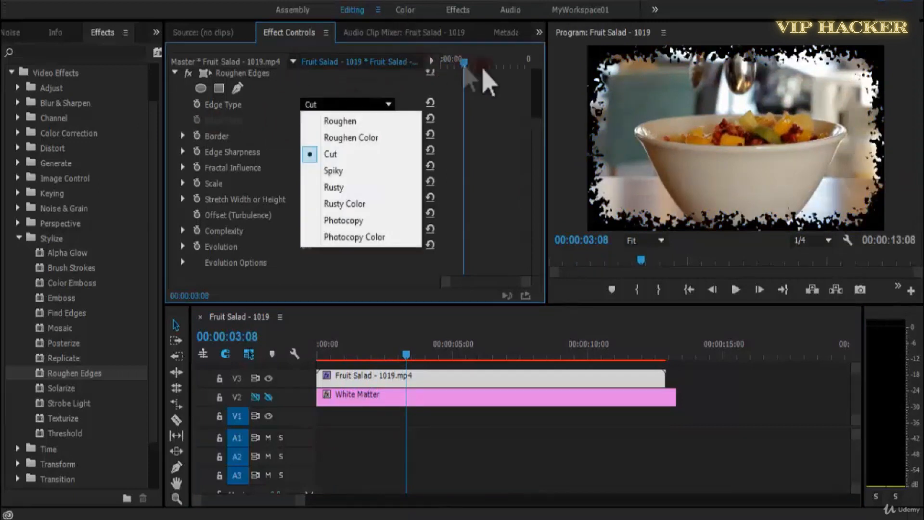
click(670, 128)
key(grave)
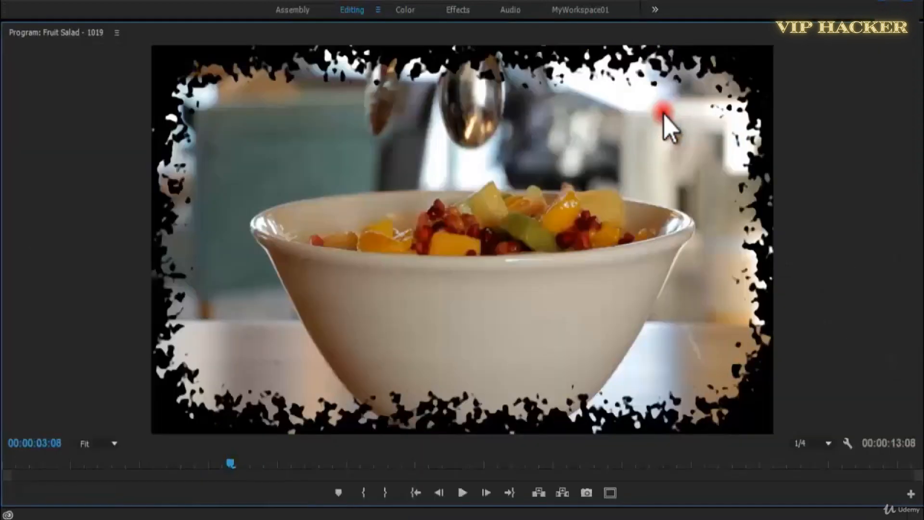
key(space)
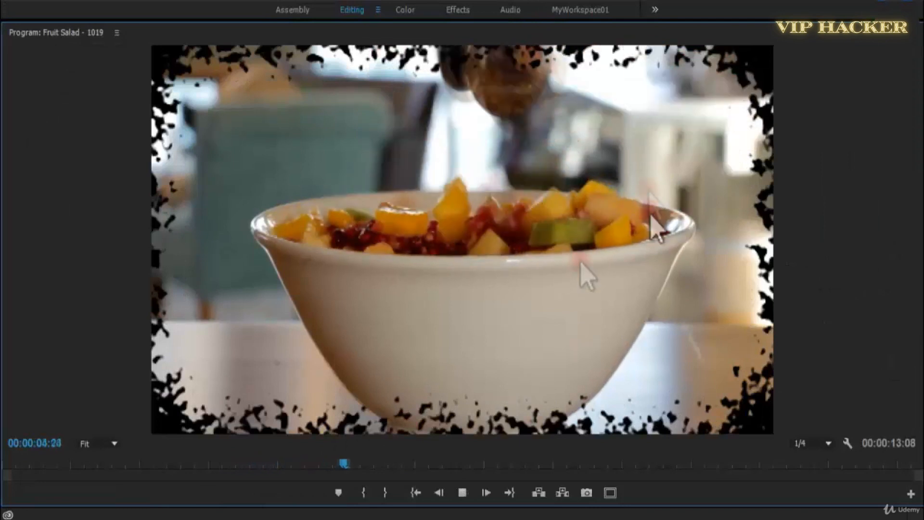
key(grave)
Raise the Roughen Edges Stretch Width or Height to 24.30 and preview the result.
drag(486, 356, 349, 354)
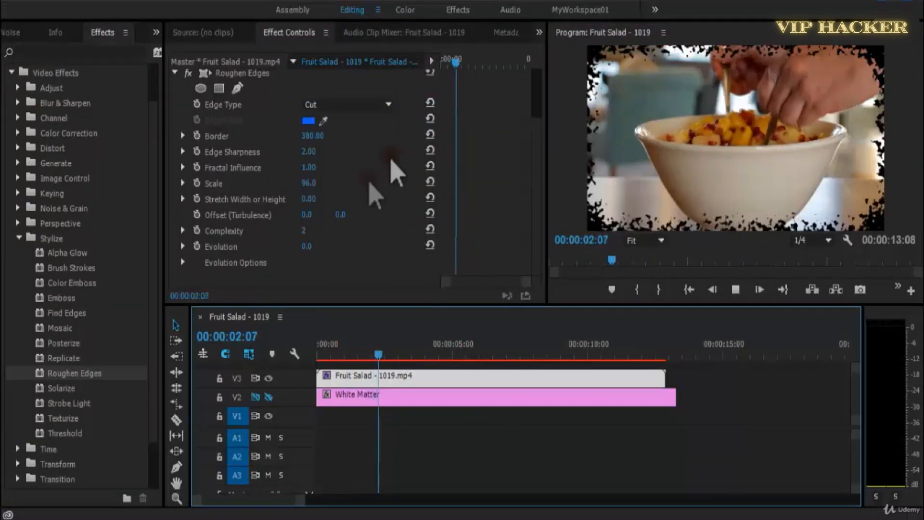
key(space)
drag(309, 199, 411, 205)
key(space)
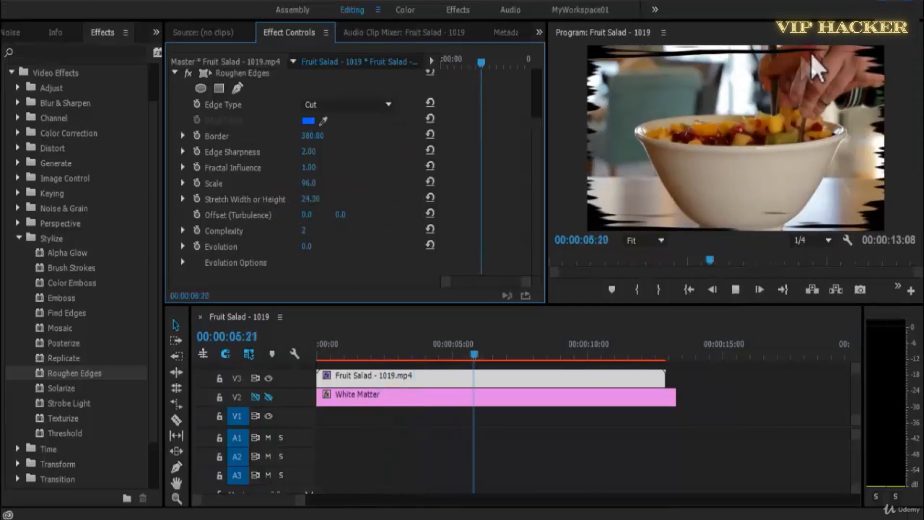
Set the first Offset (Turbulence) value to 200 and preview the clip from near its start.
key(space)
drag(308, 216, 450, 220)
key(space)
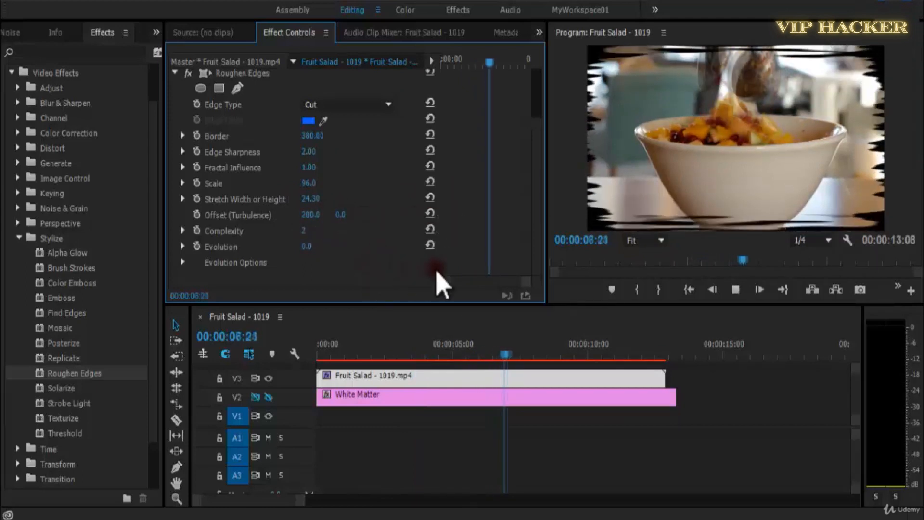
click(310, 354)
key(space)
key(space)
drag(535, 200, 529, 182)
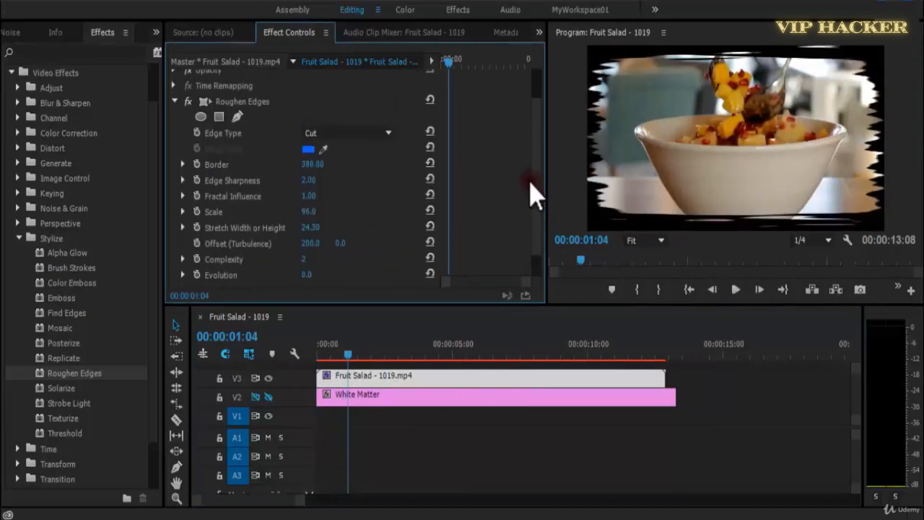
key(space)
key(space)
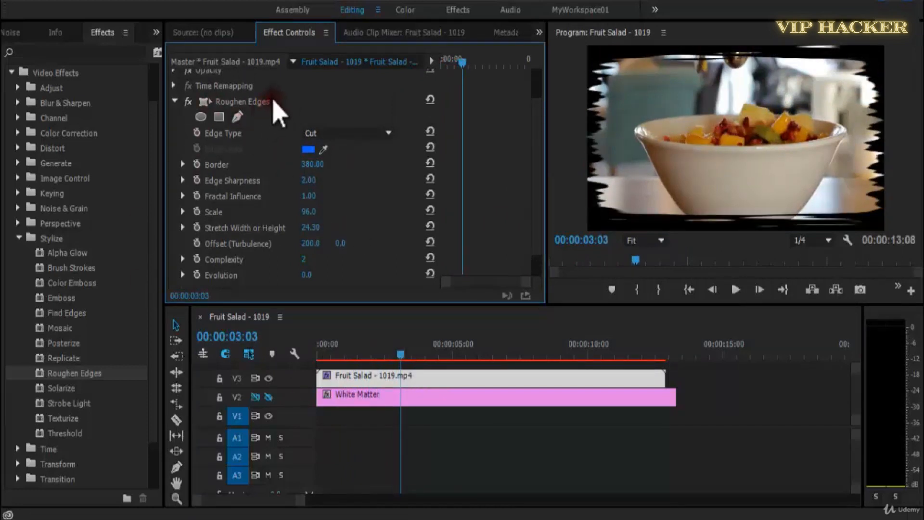
Replace the Roughen Edges effect on the Fruit Salad clip with the Solarize effect.
click(270, 102)
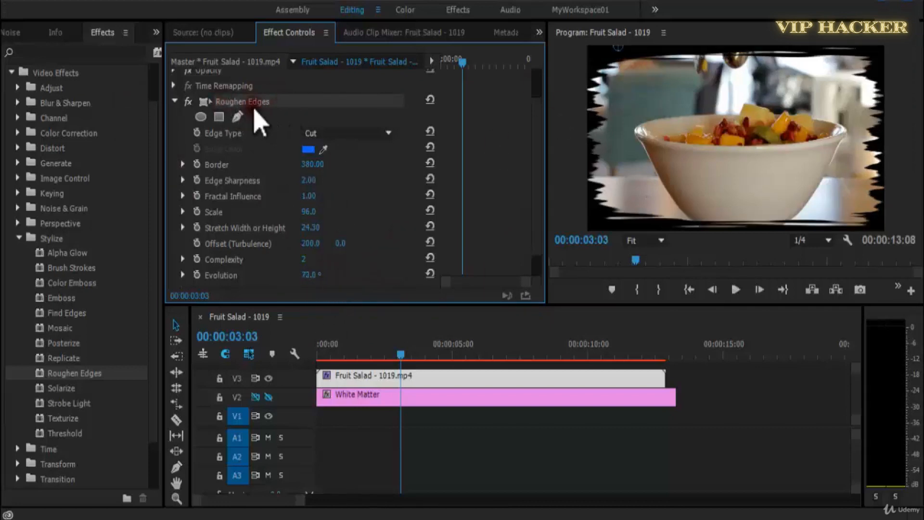
key(Delete)
drag(60, 388, 365, 378)
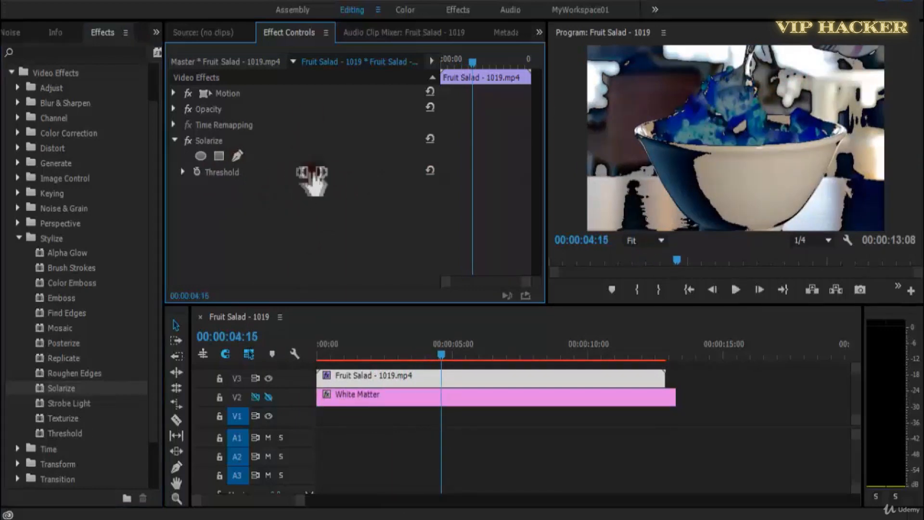
Try lower Solarize Threshold values, set it to 100 and preview the clip from the start.
drag(309, 176, 289, 177)
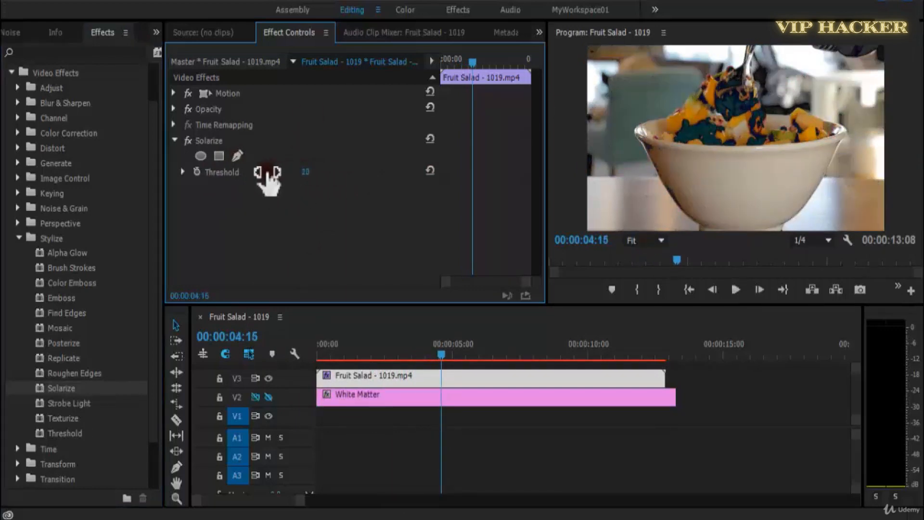
drag(232, 179, 330, 179)
key(space)
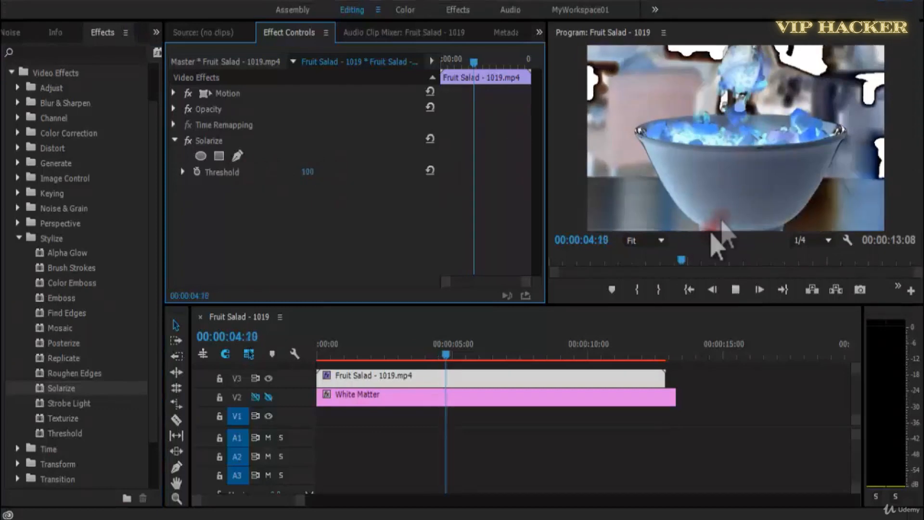
key(space)
drag(348, 347, 316, 347)
key(space)
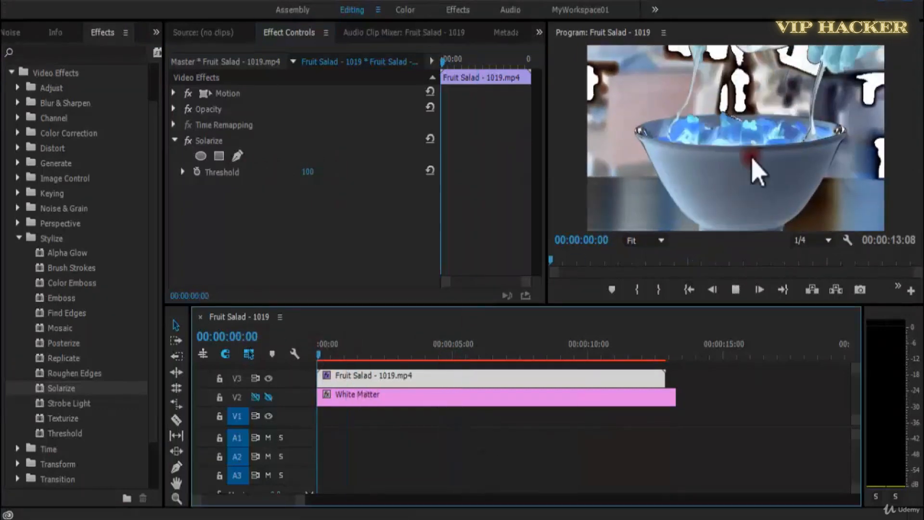
drag(307, 172, 418, 192)
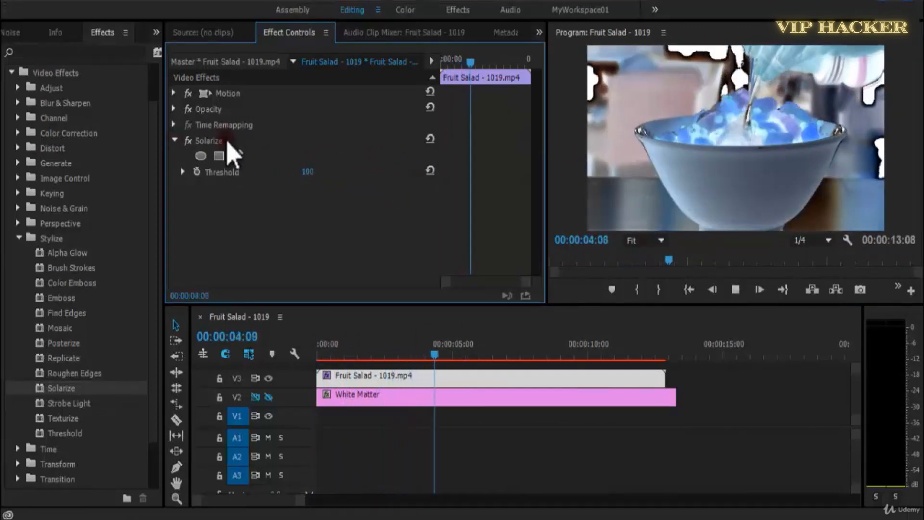
key(space)
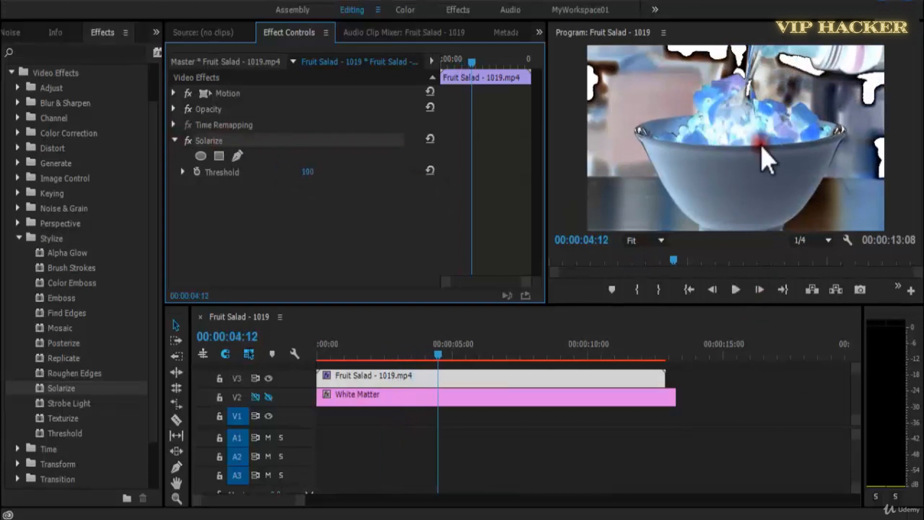
Replace the Solarize effect on the Fruit Salad clip with Strobe Light and return the playhead to the start.
key(Delete)
drag(75, 407, 341, 393)
drag(364, 347, 282, 355)
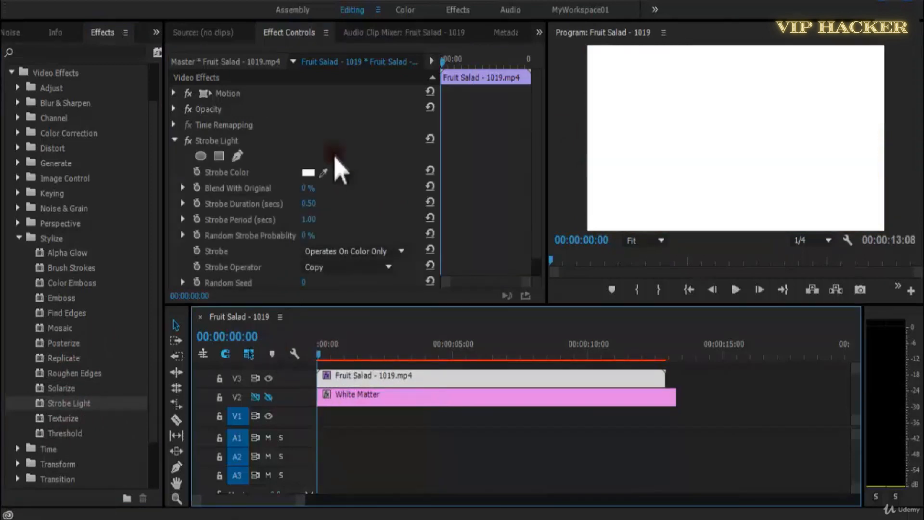
Set the Strobe Color to black (000000) and preview the strobing from the start of the clip.
click(308, 173)
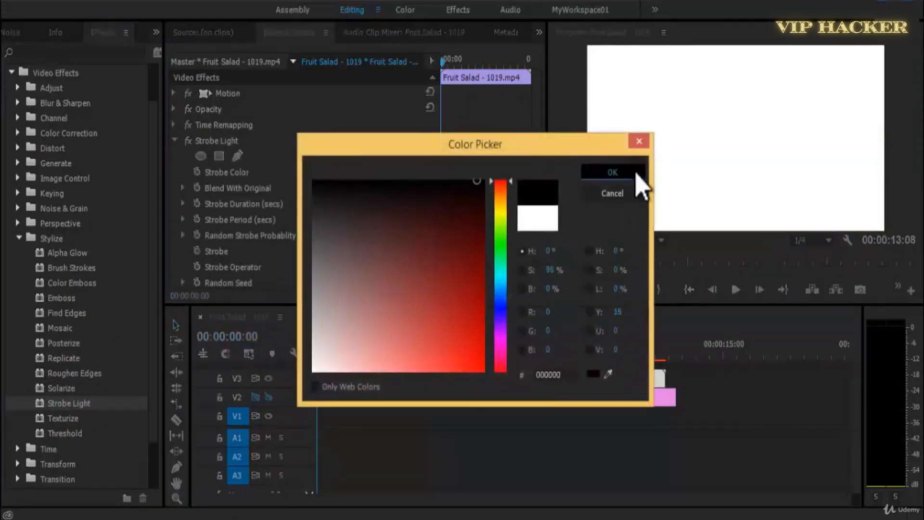
click(638, 176)
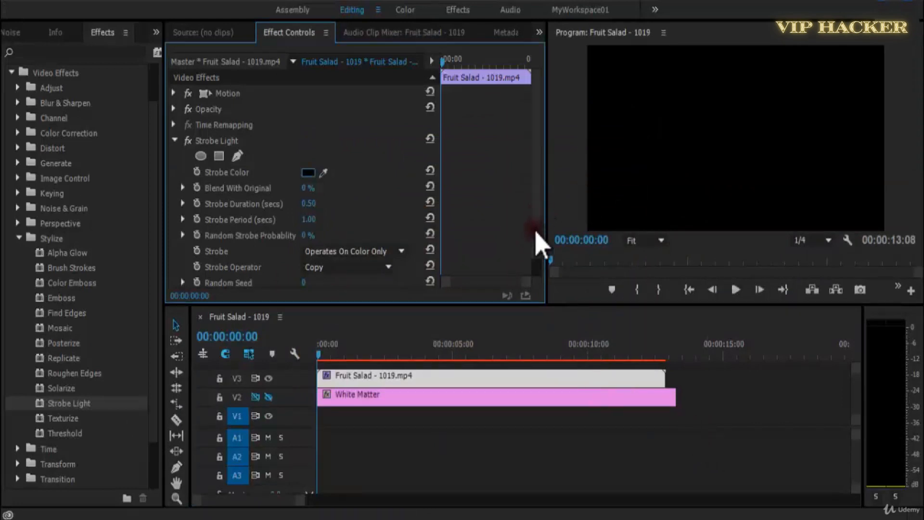
scroll(537, 260, down, 1)
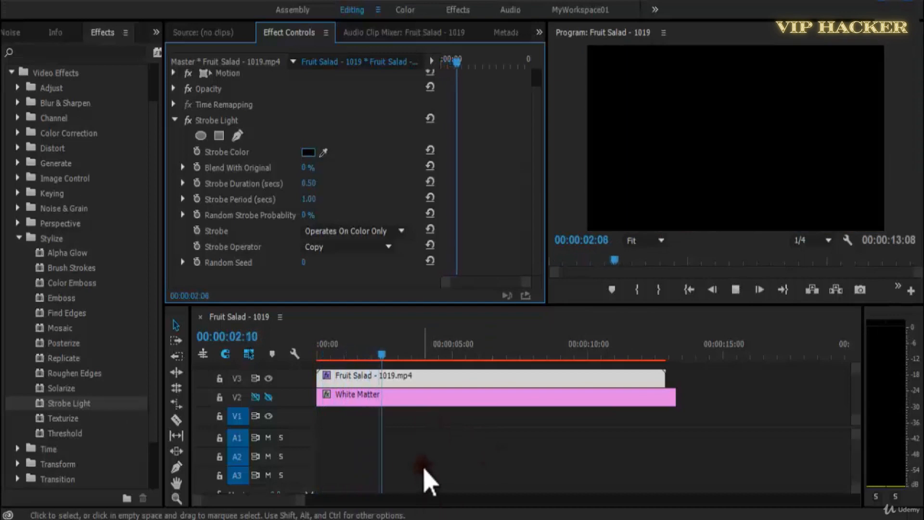
drag(420, 354, 304, 362)
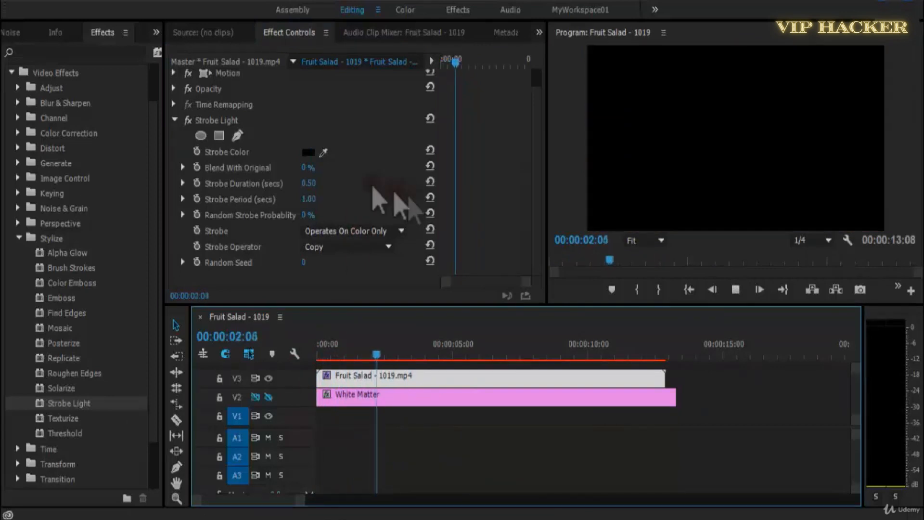
Set Strobe Duration to 0.20, Strobe Period to 1.90 and Random Strobe Probability to 52%, and preview from the start.
key(space)
drag(310, 185, 341, 223)
key(space)
key(Home)
key(space)
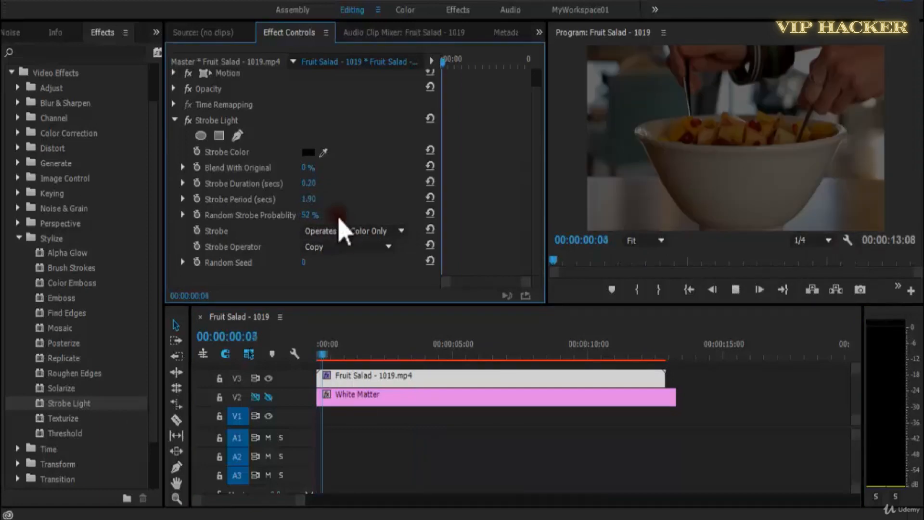
Preview the strobe effect from the start in an enlarged Program monitor and restore the normal layout.
drag(401, 356, 160, 362)
key(space)
click(833, 150)
key(grave)
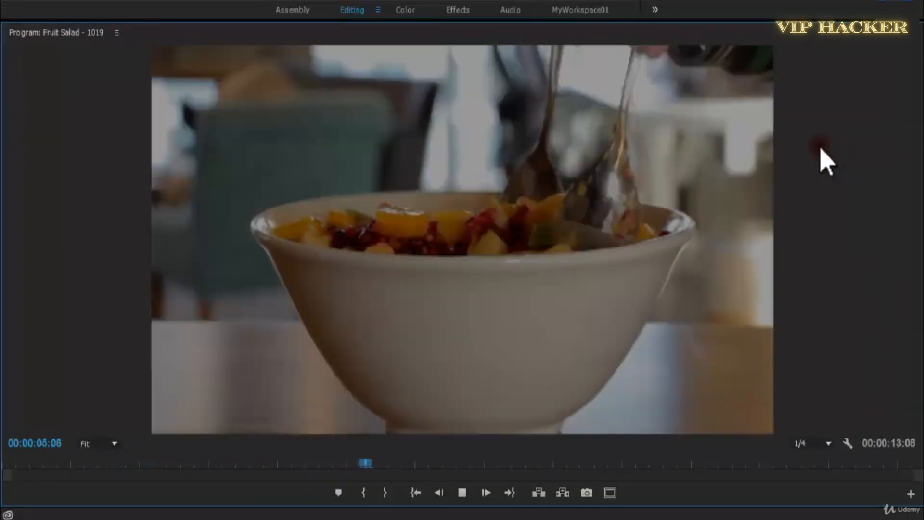
key(space)
key(grave)
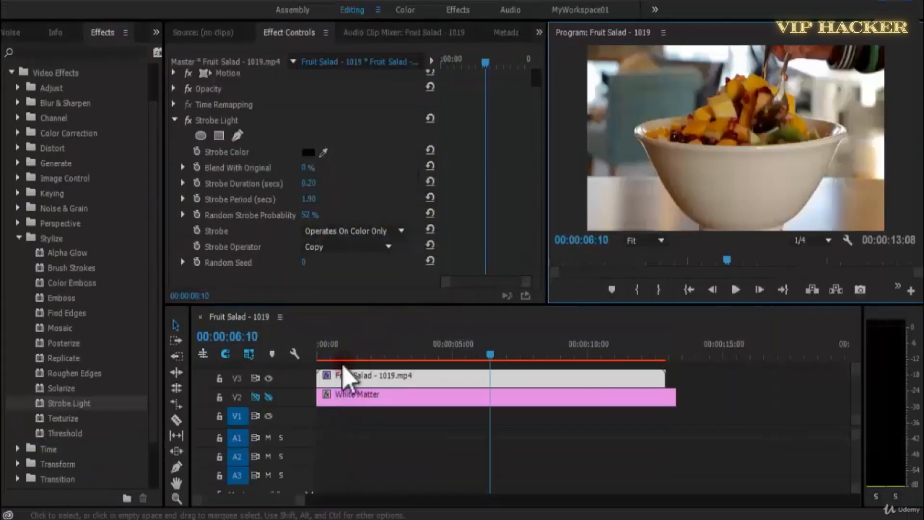
Try white as the Strobe Color and preview the clip.
click(308, 152)
click(317, 367)
click(613, 172)
key(space)
Try purple (7225FF) as the Strobe Color, preview it and return the playhead to the start.
click(307, 152)
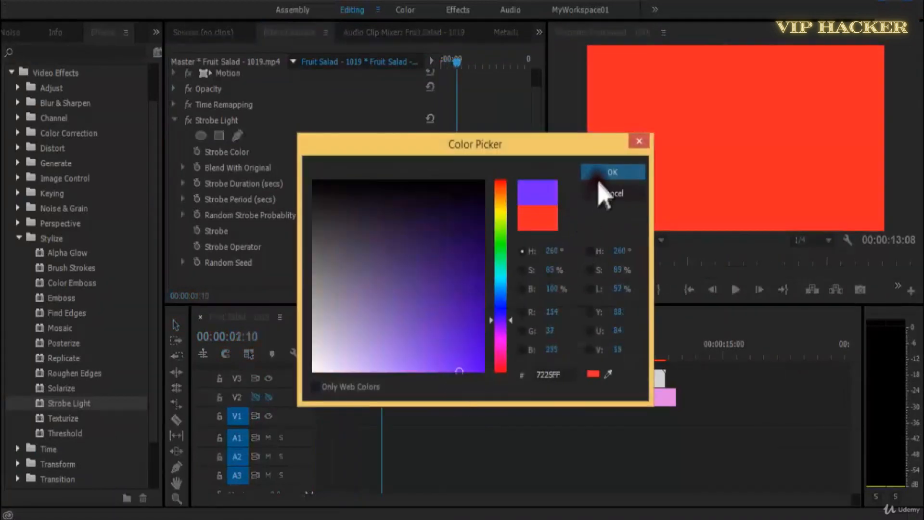
click(610, 173)
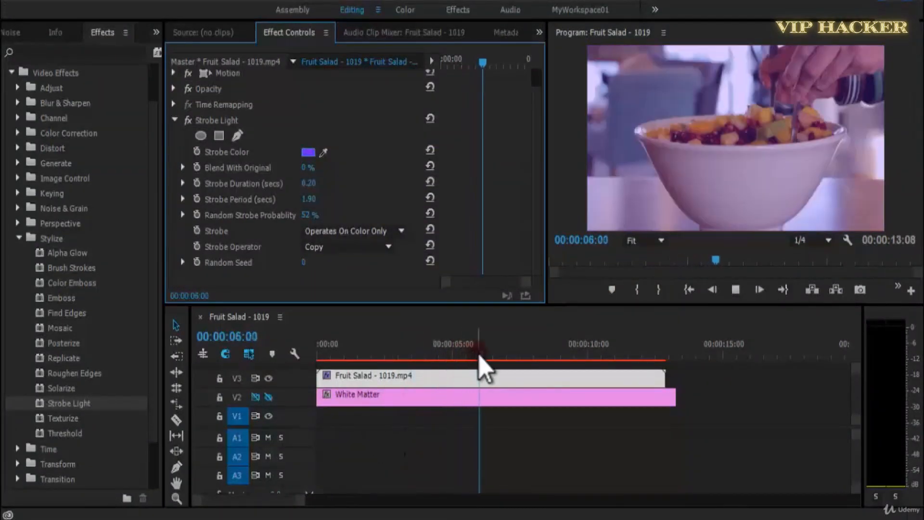
drag(481, 353, 280, 317)
Try pink (FF25E8) as the Strobe Color and preview the clip.
click(308, 152)
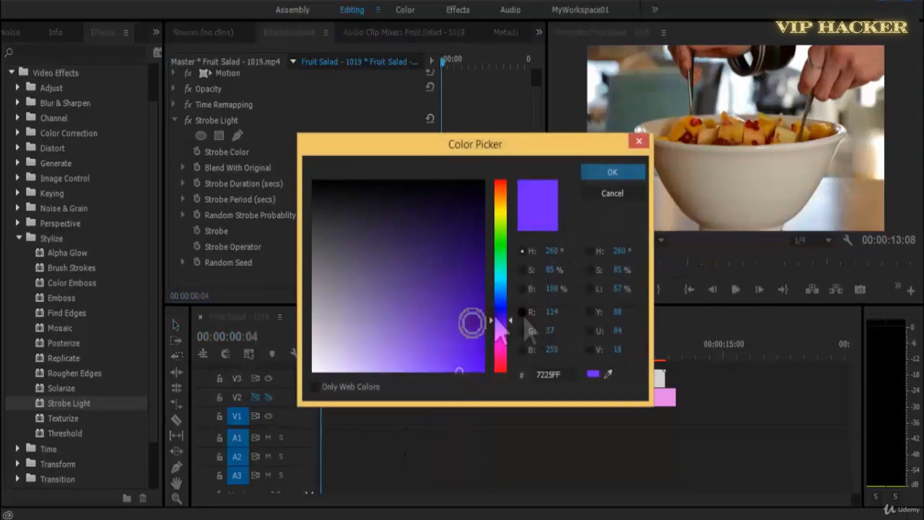
click(499, 343)
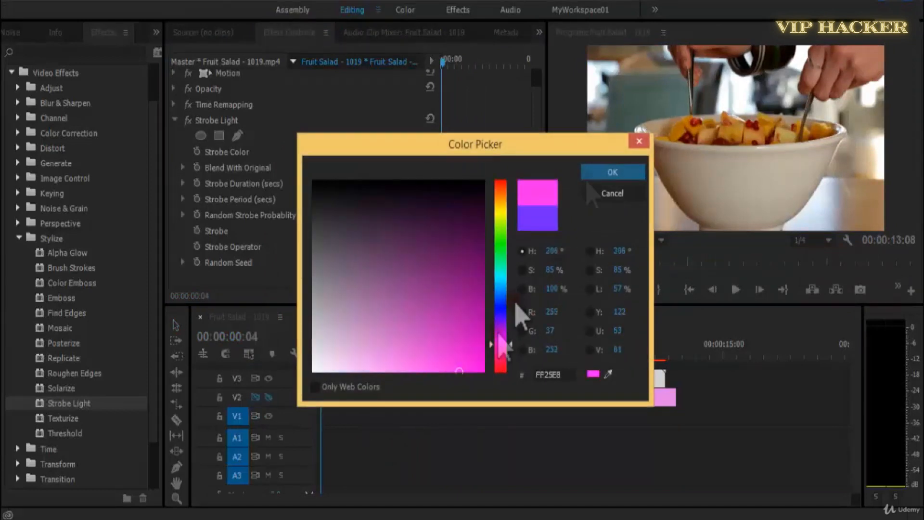
click(612, 172)
key(space)
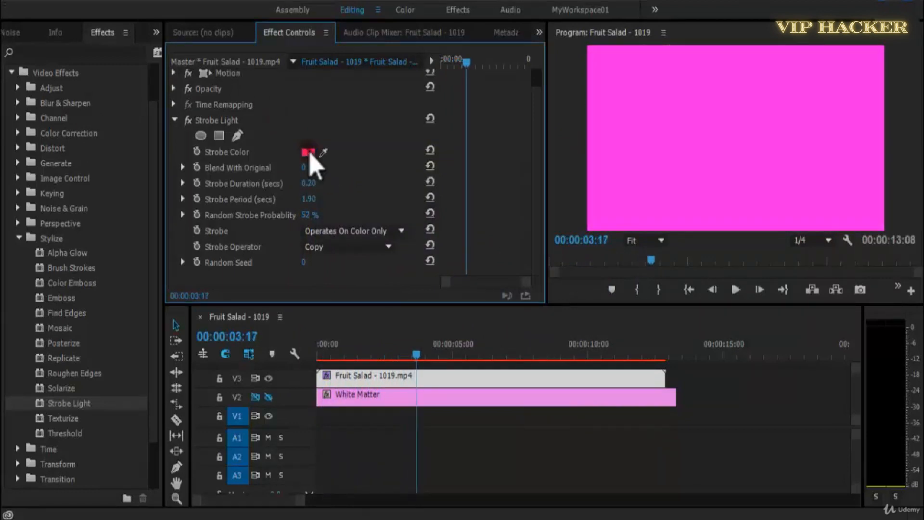
Set the Strobe Color back to black and preview the clip from the start.
click(308, 153)
click(587, 173)
drag(355, 358, 286, 358)
key(space)
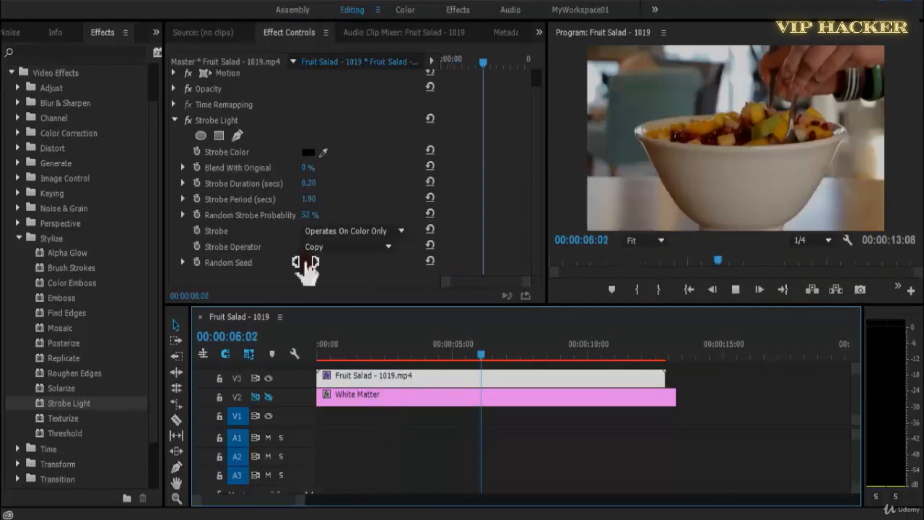
Set the Strobe Light Random Seed to 50, preview the clip and return to its start.
click(304, 262)
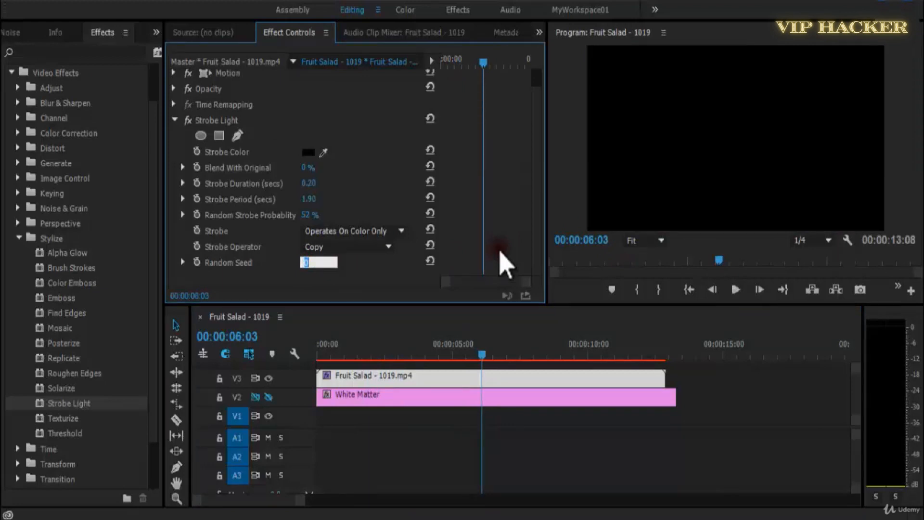
click(501, 252)
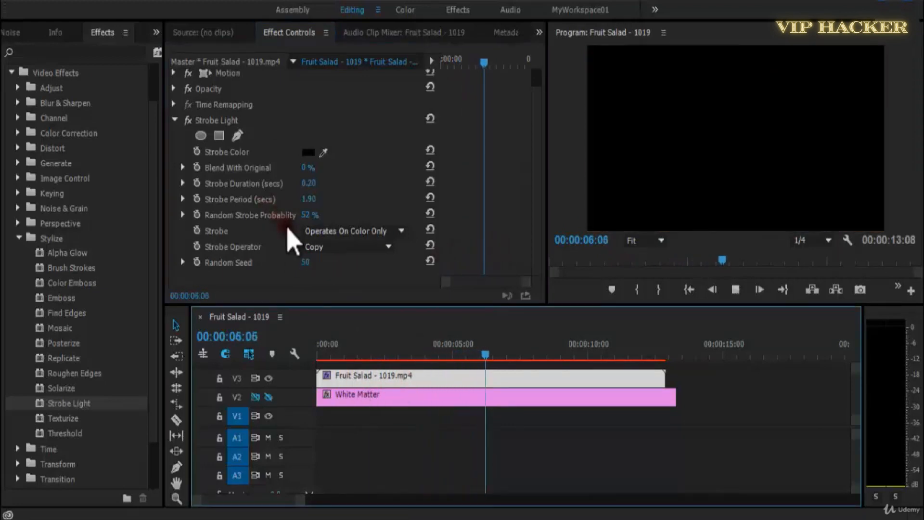
key(space)
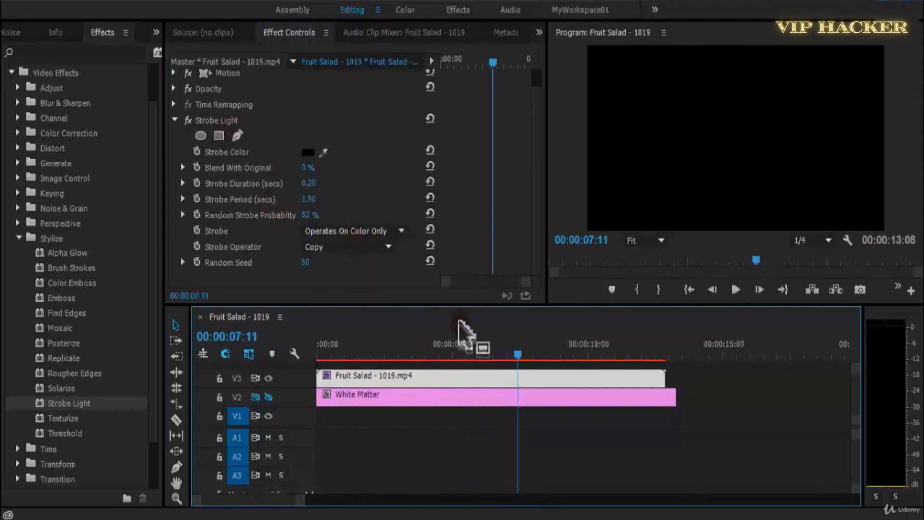
key(Home)
Replace the Strobe Light effect on the Fruit Salad clip with Texturize and save the project.
click(225, 126)
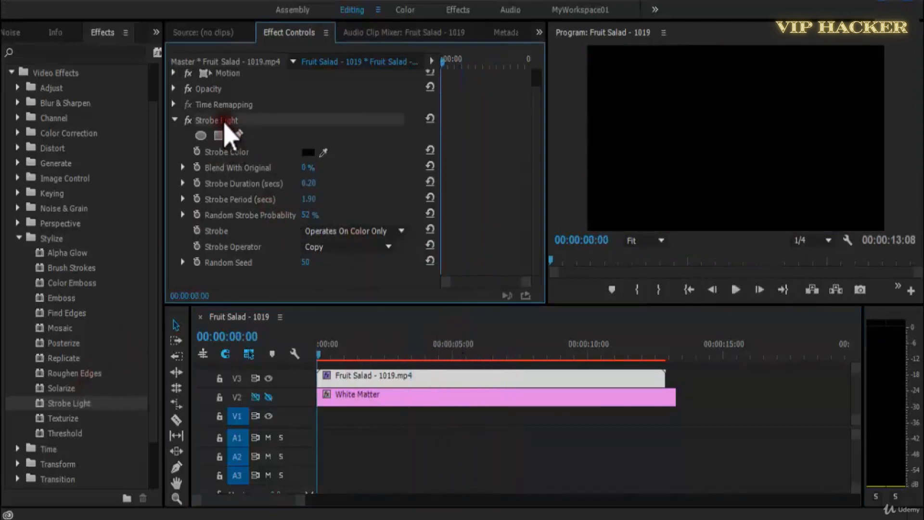
key(Delete)
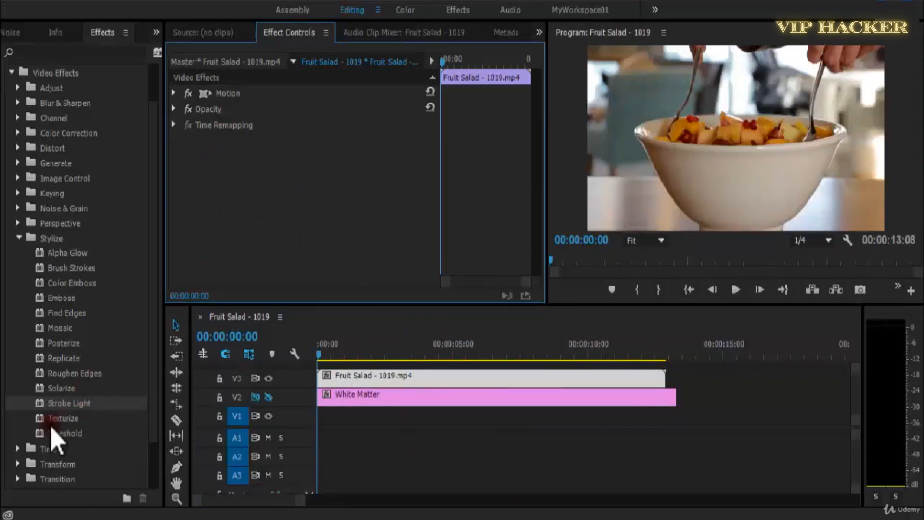
drag(54, 419, 342, 378)
key(ctrl+s)
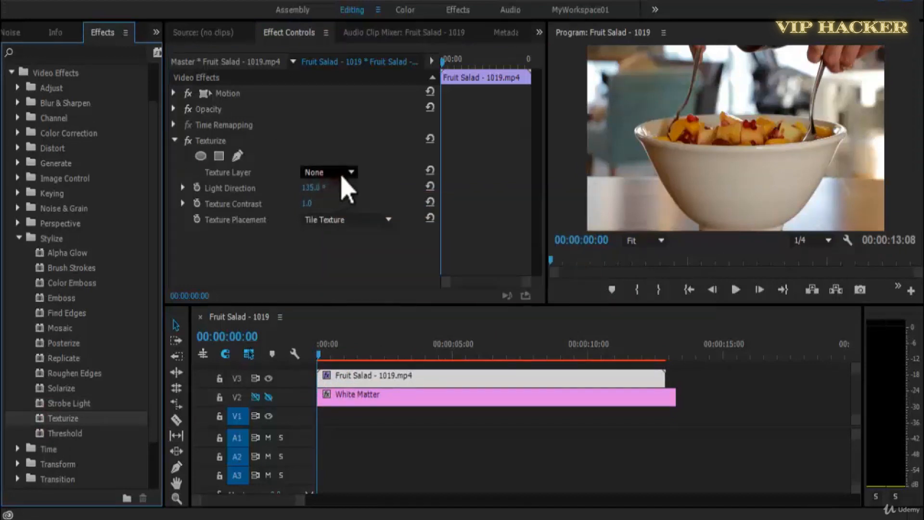
Try Video 1 as the Texturize Texture Layer, then set it to Video 2.
click(343, 175)
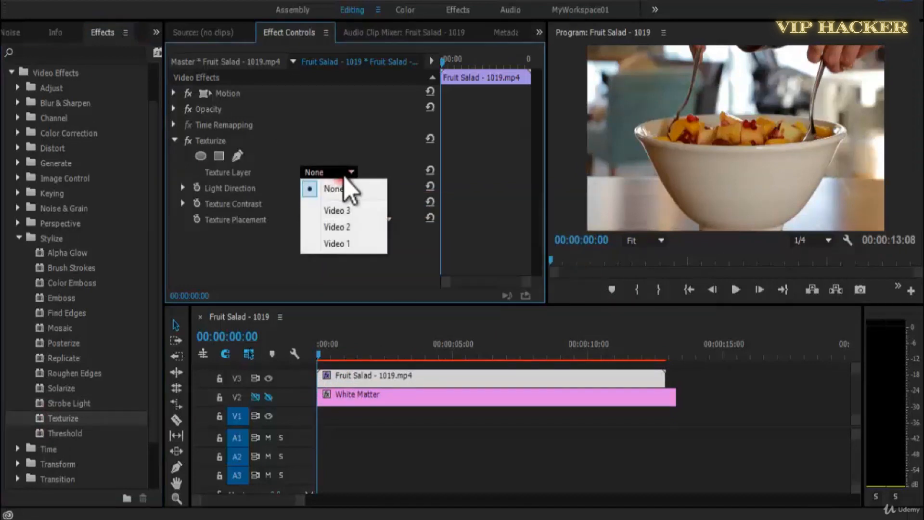
click(356, 241)
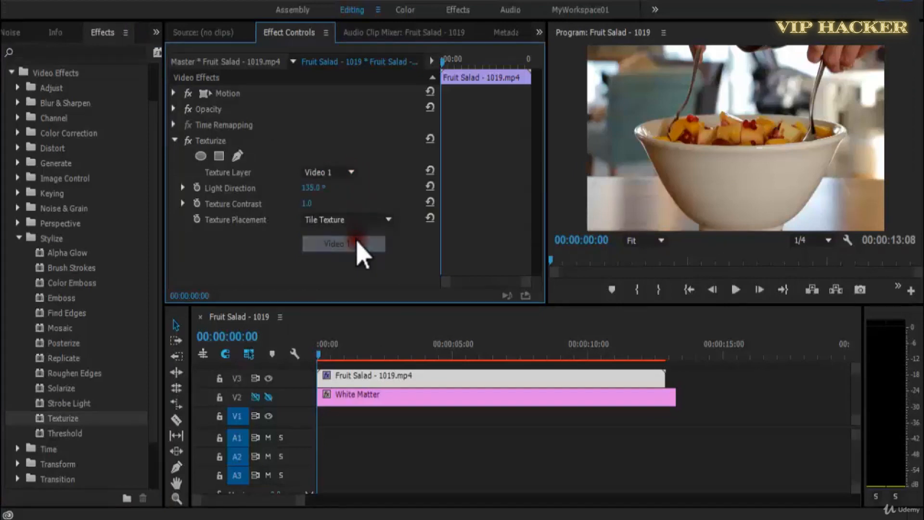
click(348, 174)
click(354, 227)
Make track V2 visible, preview the clip and set Texture Placement to Stretch Texture to Fit.
click(269, 397)
key(space)
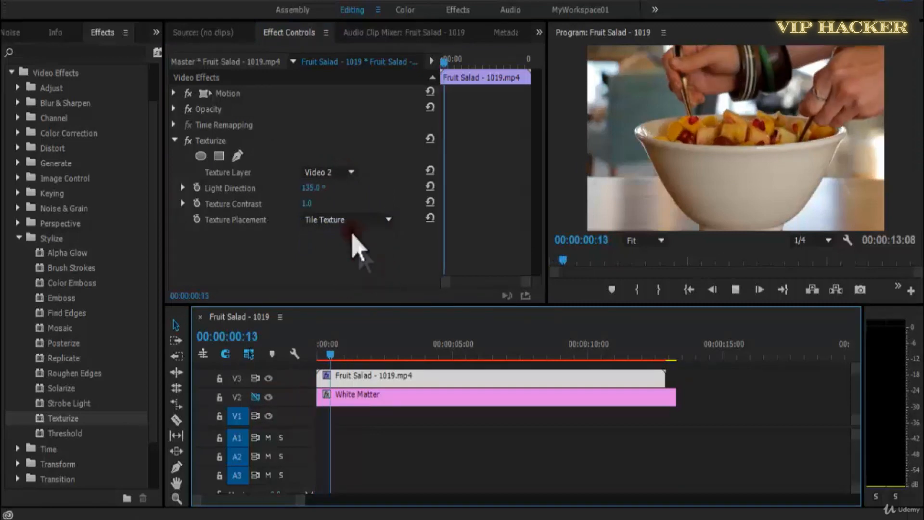
click(331, 221)
click(375, 270)
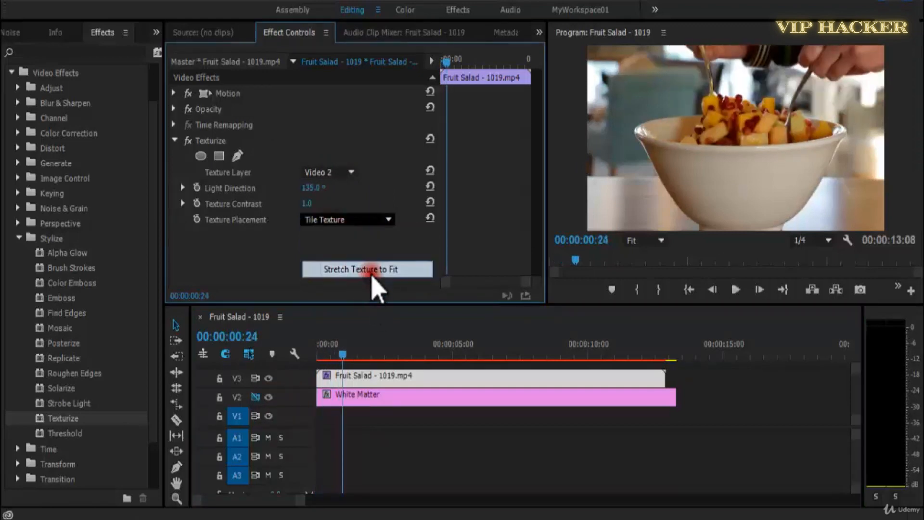
Place Woman - 87.mp4 at the start of track V1 and delete the White Matter clip from V2.
click(13, 35)
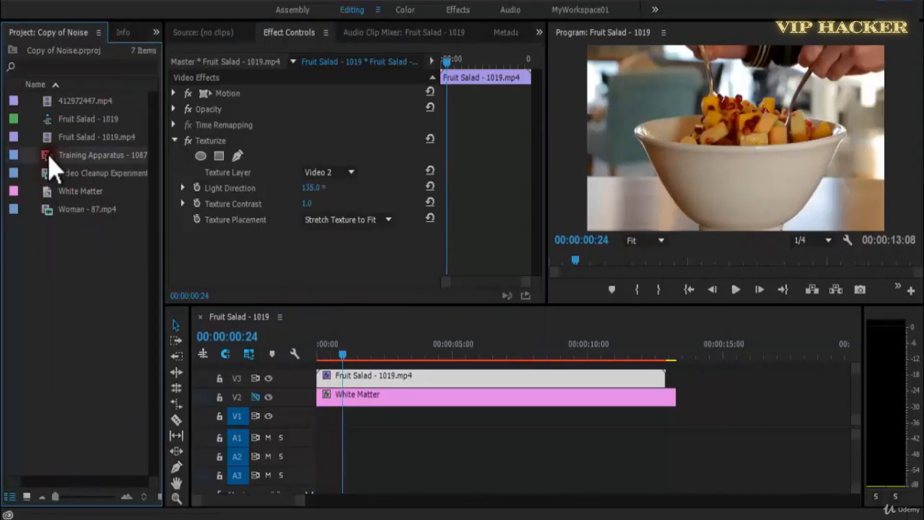
drag(78, 220, 306, 434)
click(377, 395)
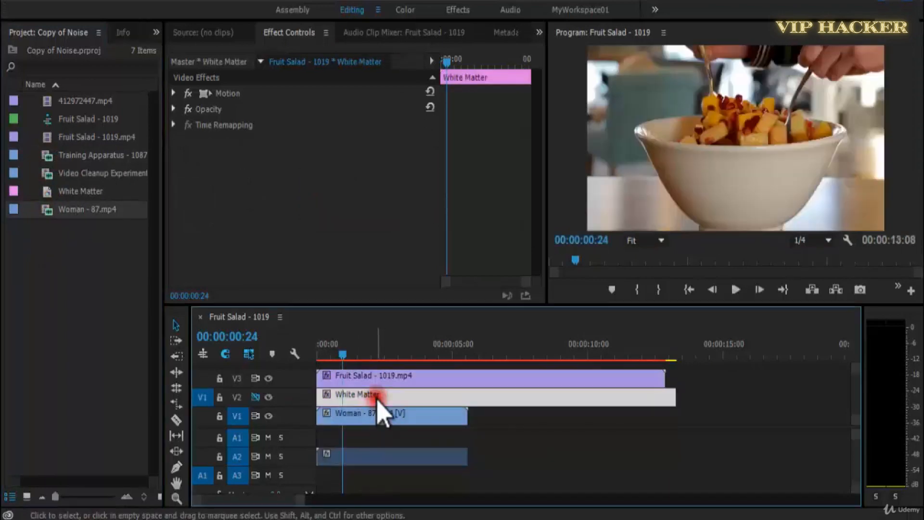
key(Delete)
Move the Fruit Salad clip from V3 down to the start of V2 and turn on that track's sync lock.
drag(386, 383, 272, 417)
click(255, 397)
click(359, 417)
click(381, 382)
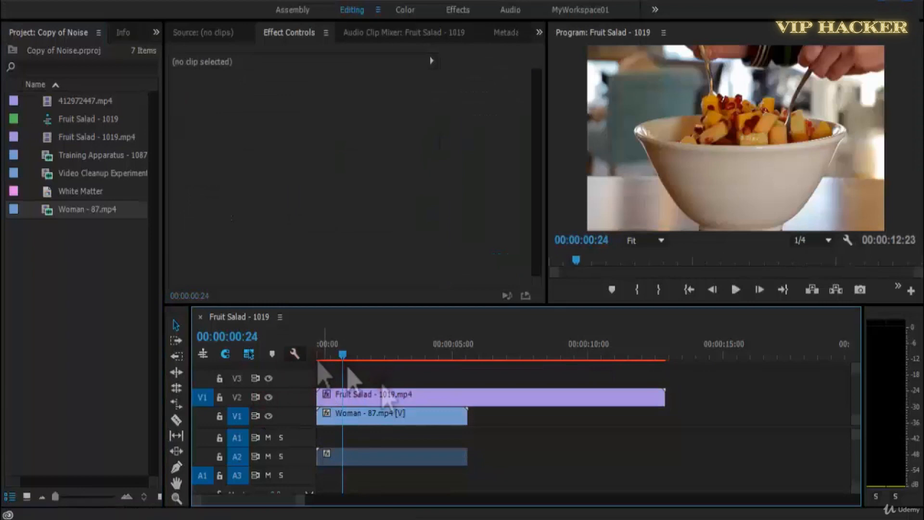
Set the Fruit Salad clip's Texture Layer to Video 1 and Texture Contrast to 2.0, and preview from near the start.
click(389, 397)
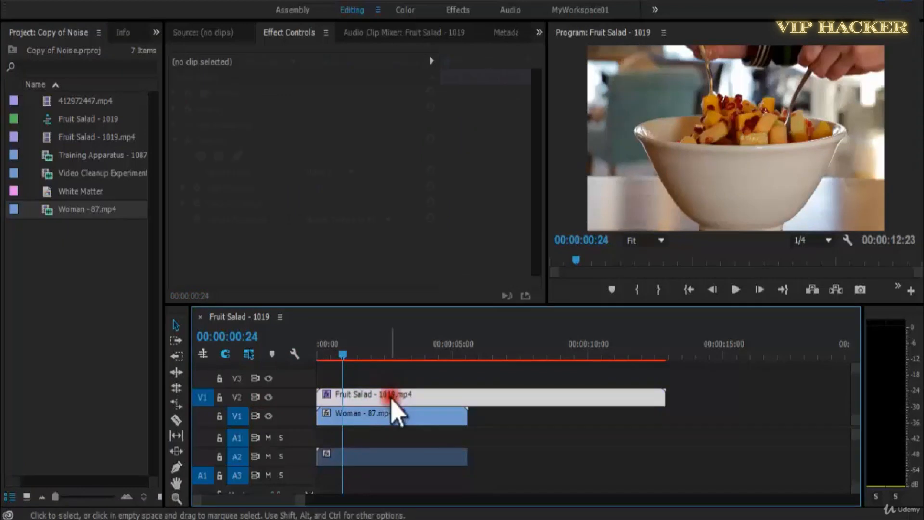
click(351, 173)
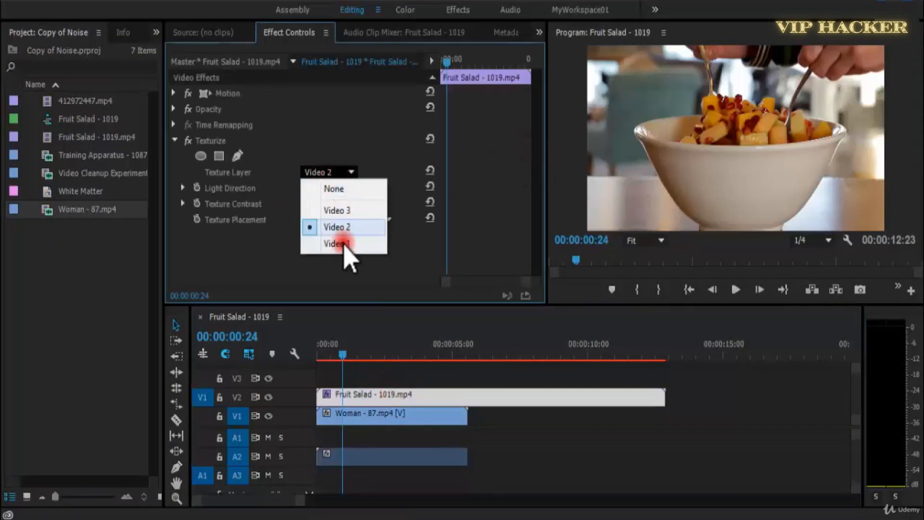
click(346, 241)
click(321, 356)
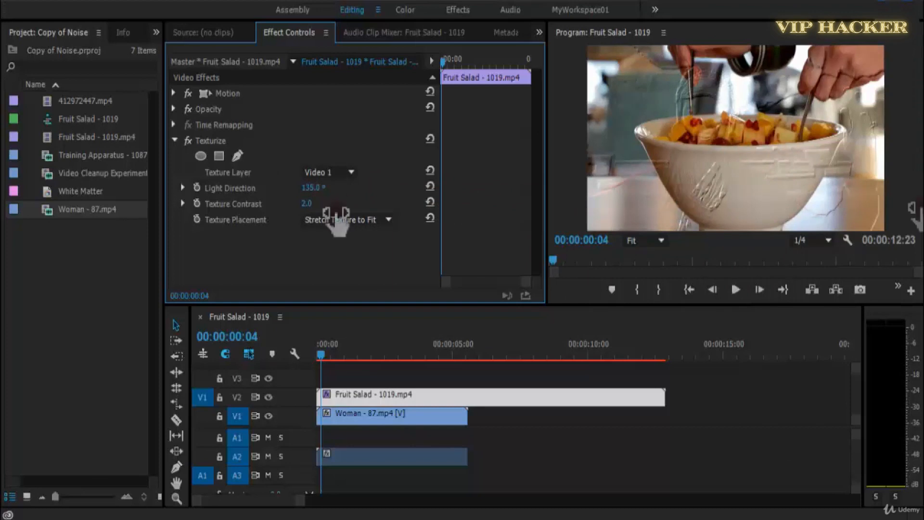
key(space)
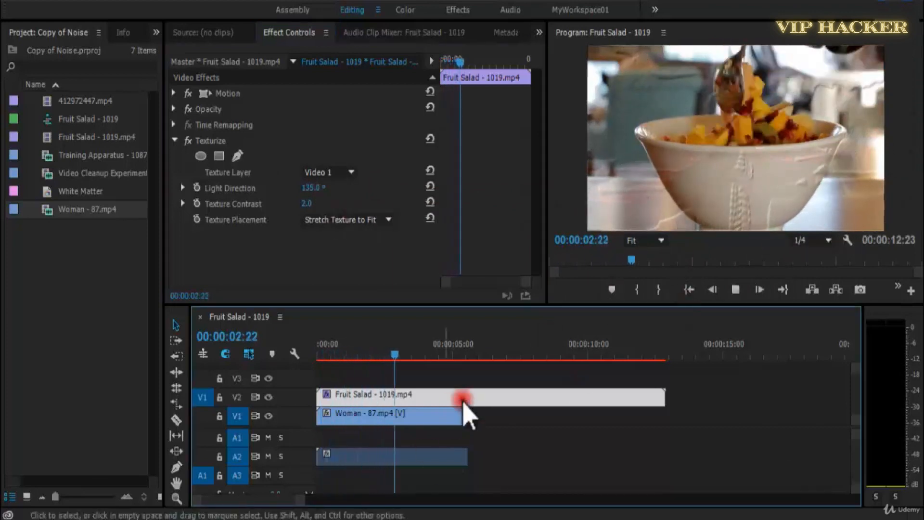
Hide track V2, scale the Woman - 87.mp4 clip to the frame size and return the playhead to the start.
click(268, 398)
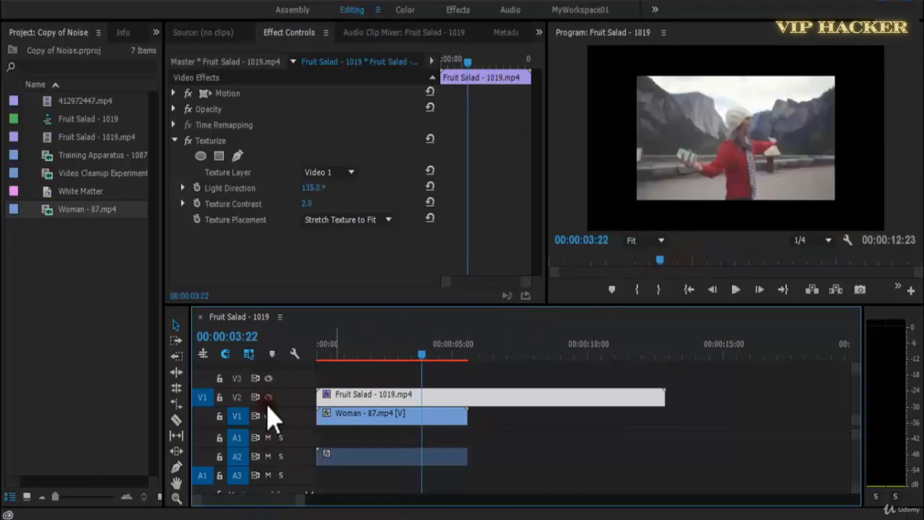
right_click(355, 419)
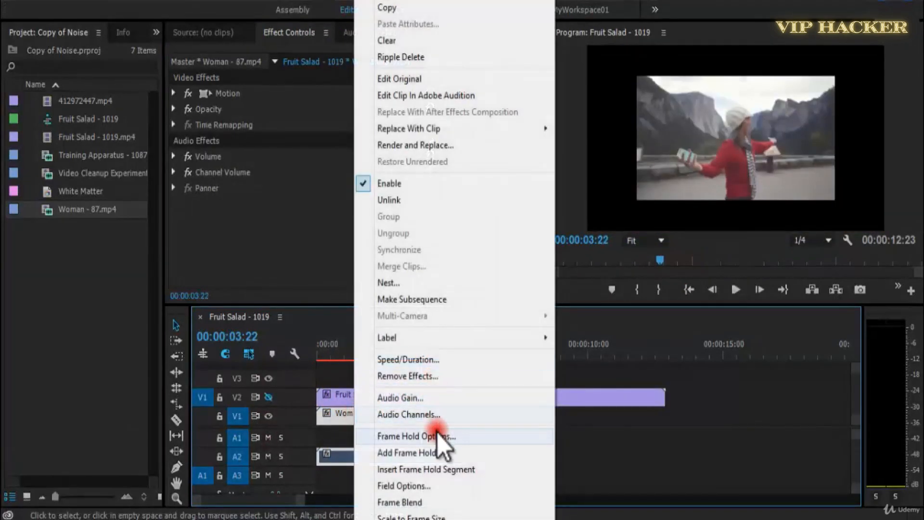
click(461, 517)
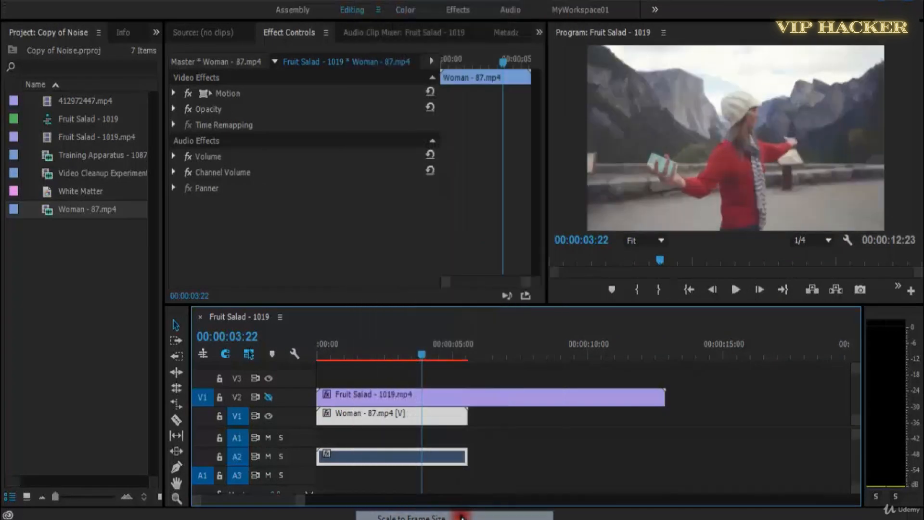
drag(366, 356, 307, 360)
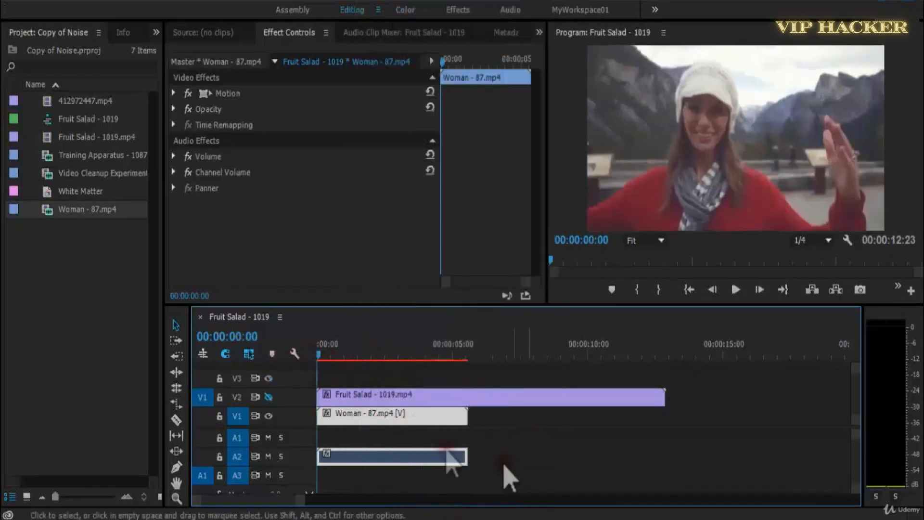
Show track V2 again and preview the textured Fruit Salad clip with the Program monitor maximized, then restore the layout.
click(269, 396)
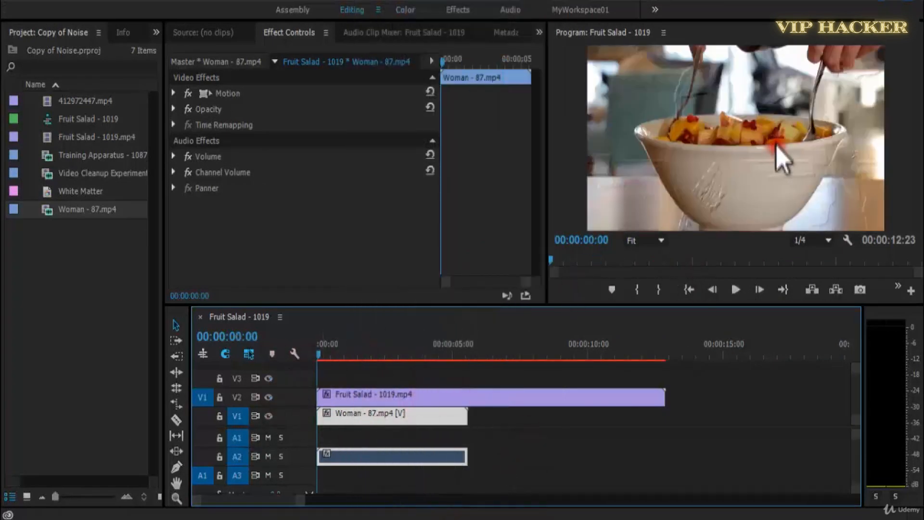
key(space)
key(grave)
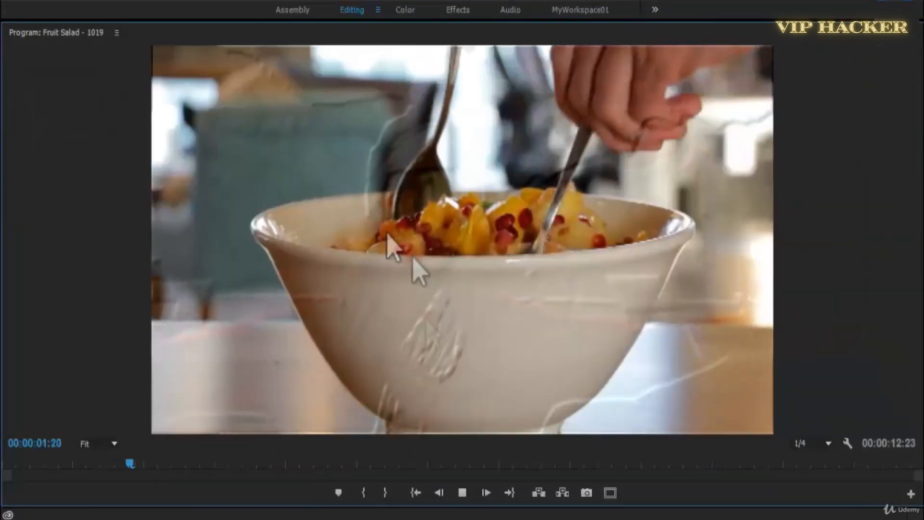
key(space)
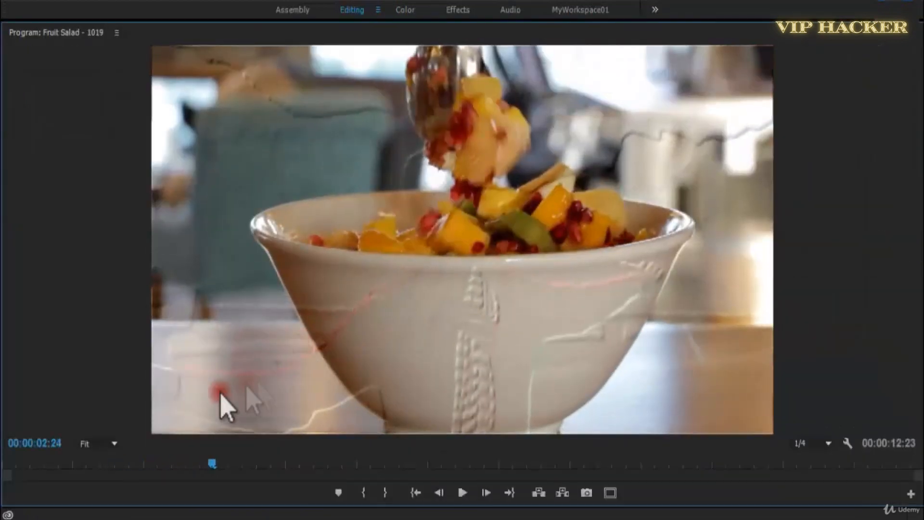
key(grave)
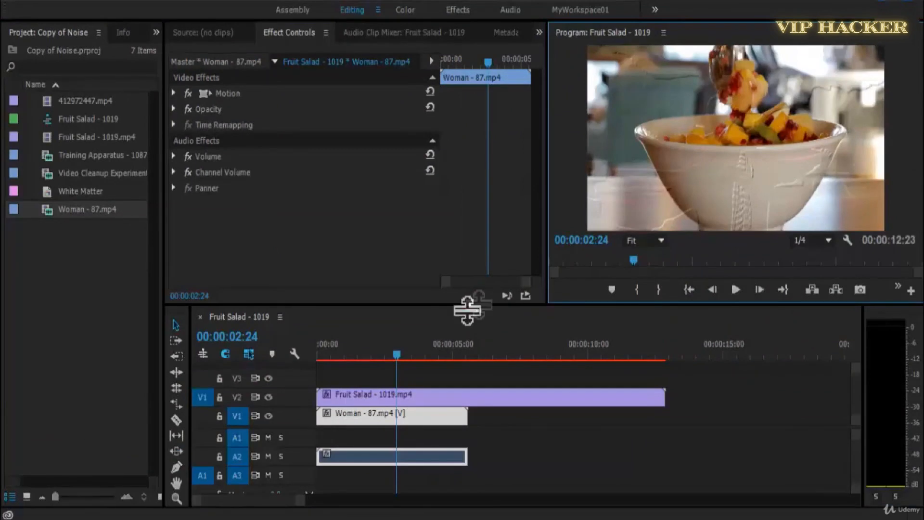
Select the Fruit Salad clip on V2, set its Texturize Light Direction to 1x71.0° and preview it from the start.
drag(404, 357, 227, 351)
click(418, 414)
click(413, 394)
key(space)
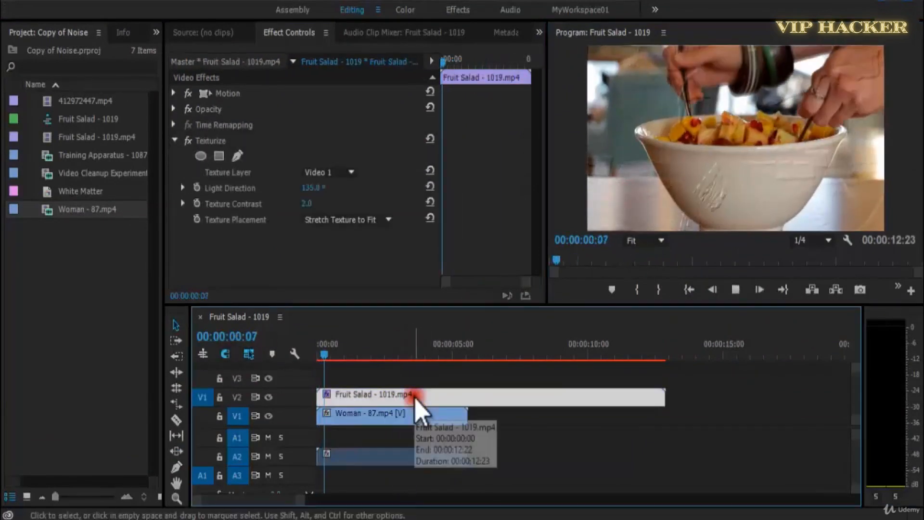
drag(422, 356, 303, 354)
drag(313, 189, 518, 190)
key(space)
key(space)
Replace the Fruit Salad clip's Texturize effect with the Threshold effect from the Stylize category and preview it.
click(220, 140)
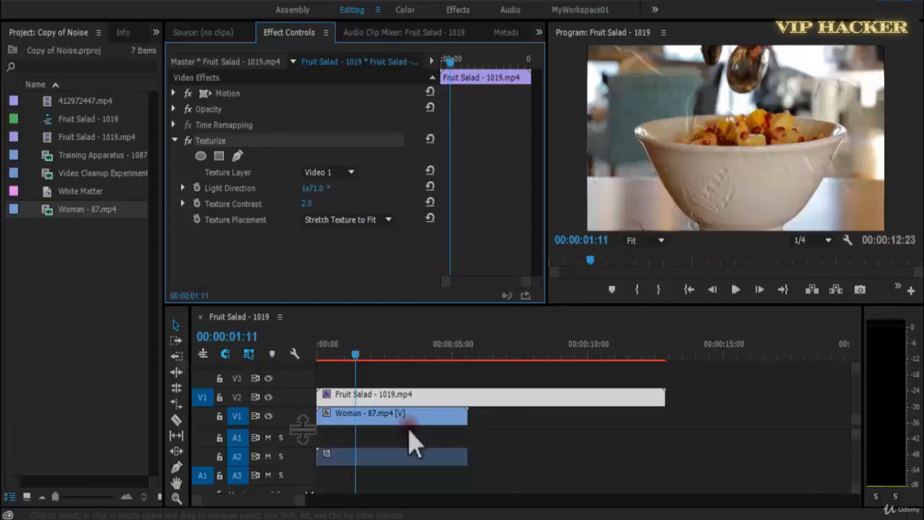
key(Delete)
click(156, 33)
click(182, 70)
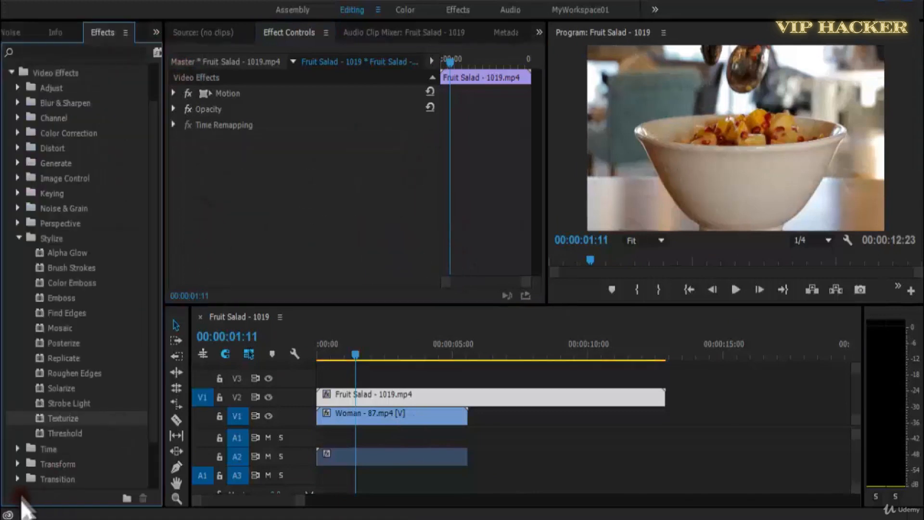
click(52, 435)
drag(76, 439, 461, 394)
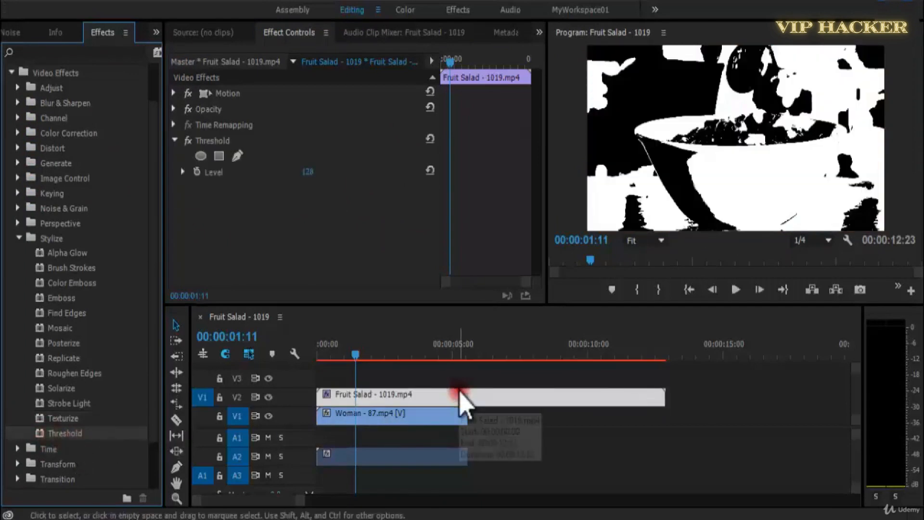
key(space)
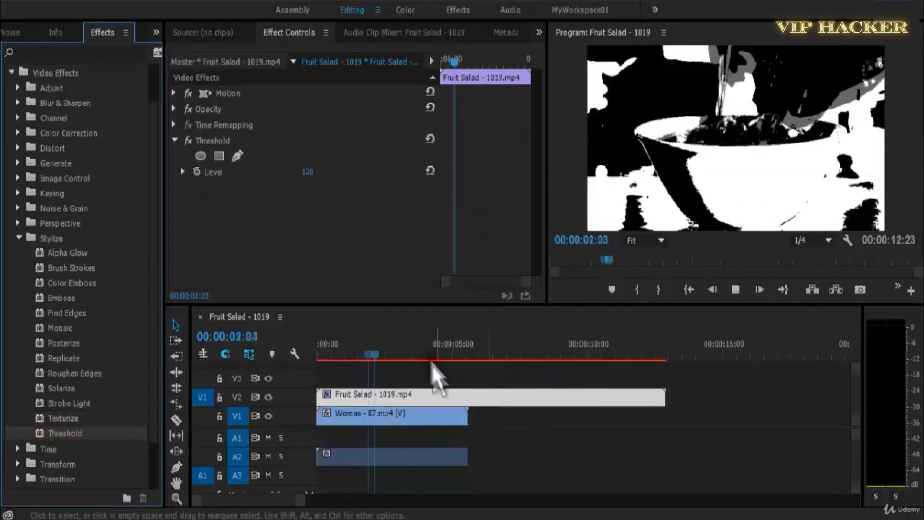
Set the Threshold Level to -84 and enable Level keyframing at the start of the Fruit Salad clip.
drag(307, 172, 549, 168)
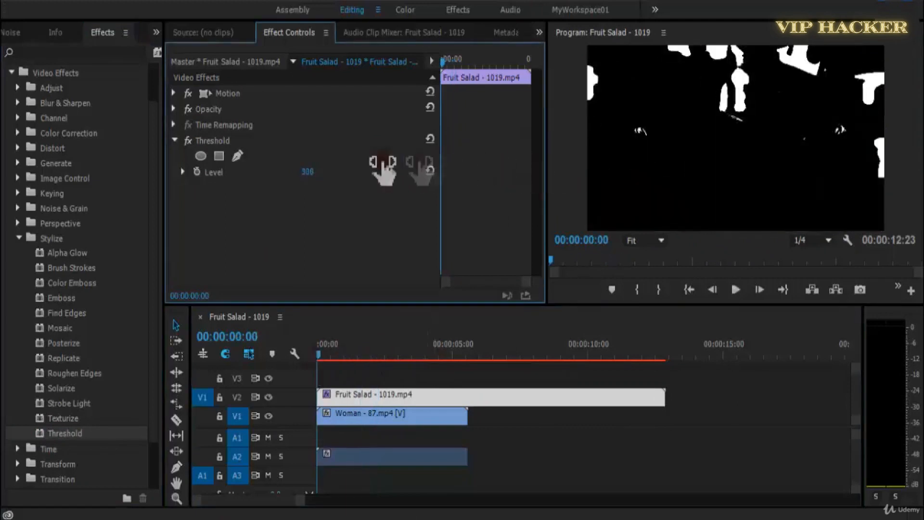
drag(383, 170, 175, 174)
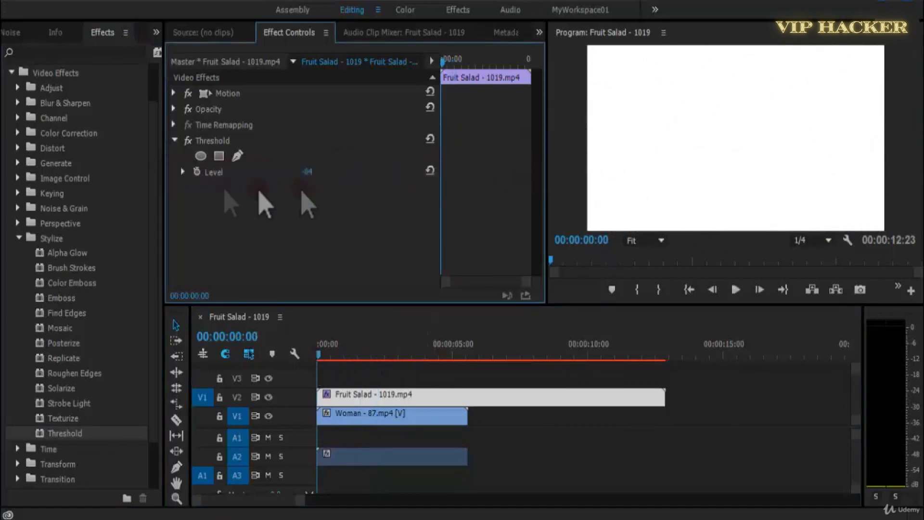
click(197, 171)
Add a Threshold Level keyframe with the value 150 at 00:00:02:20.
key(space)
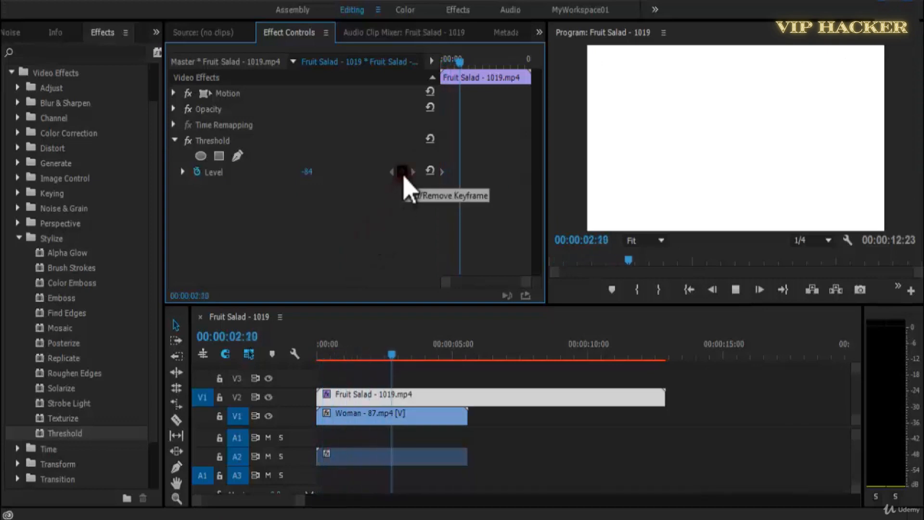
key(space)
click(402, 171)
text(150)
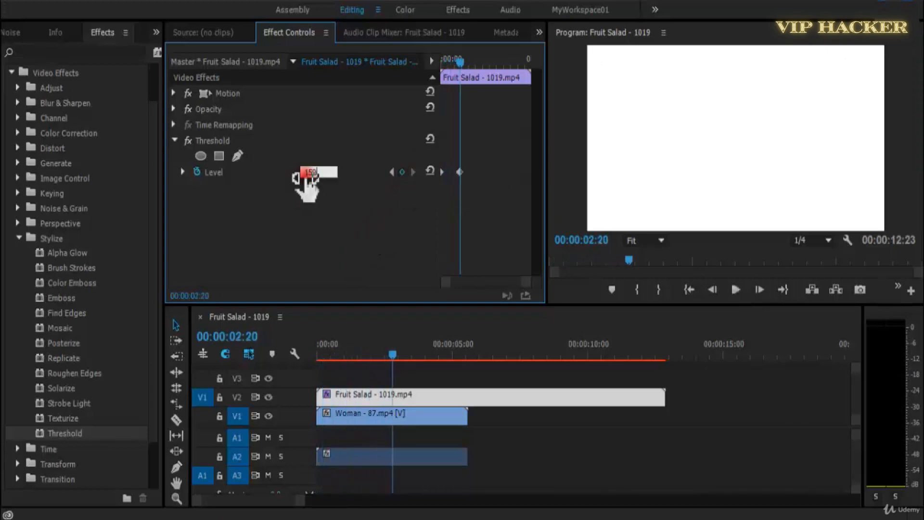
key(Return)
Preview the Threshold animation from the start and space the two Level keyframes further apart.
key(space)
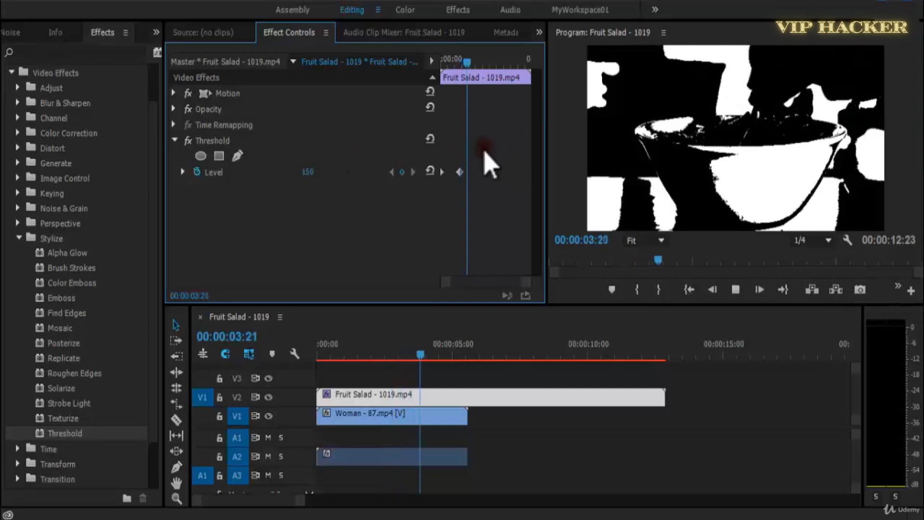
key(Home)
key(space)
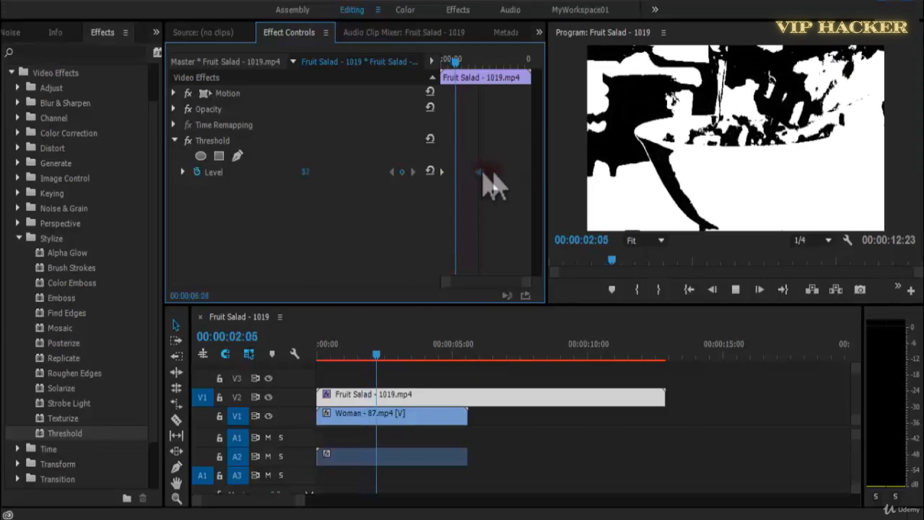
key(space)
key(space)
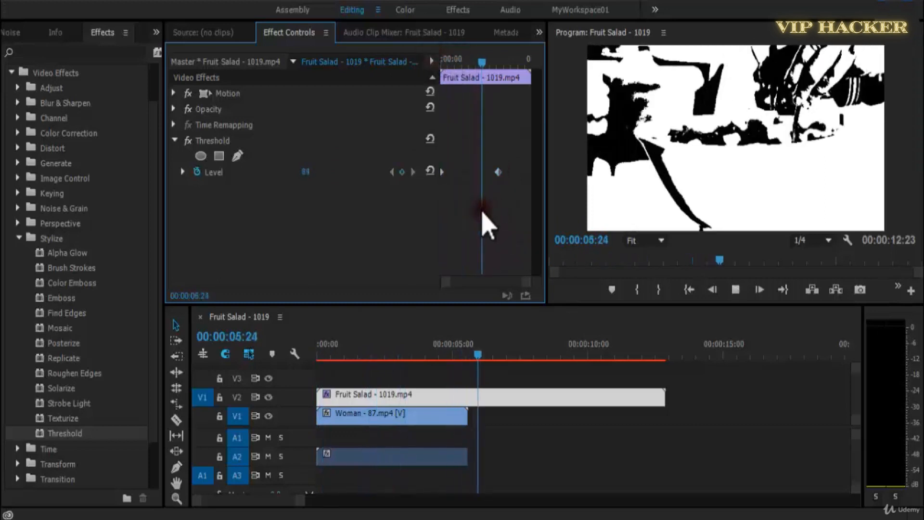
key(space)
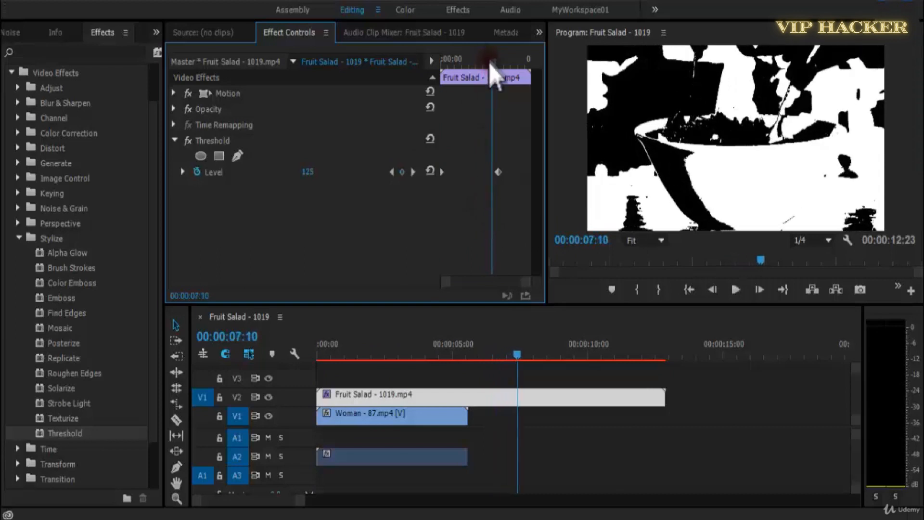
Add a Threshold Level keyframe at 00:00:05:12 and move it close to the first keyframe.
drag(490, 62, 478, 62)
click(402, 172)
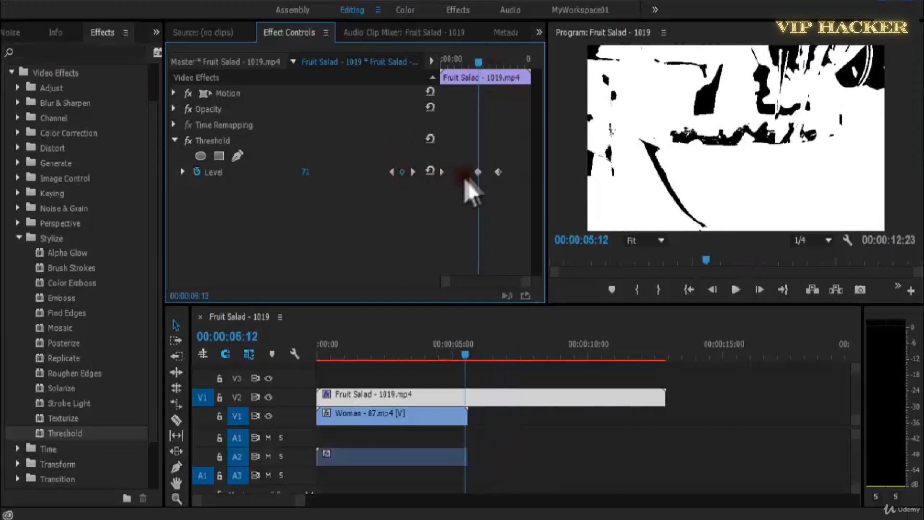
drag(479, 172, 454, 172)
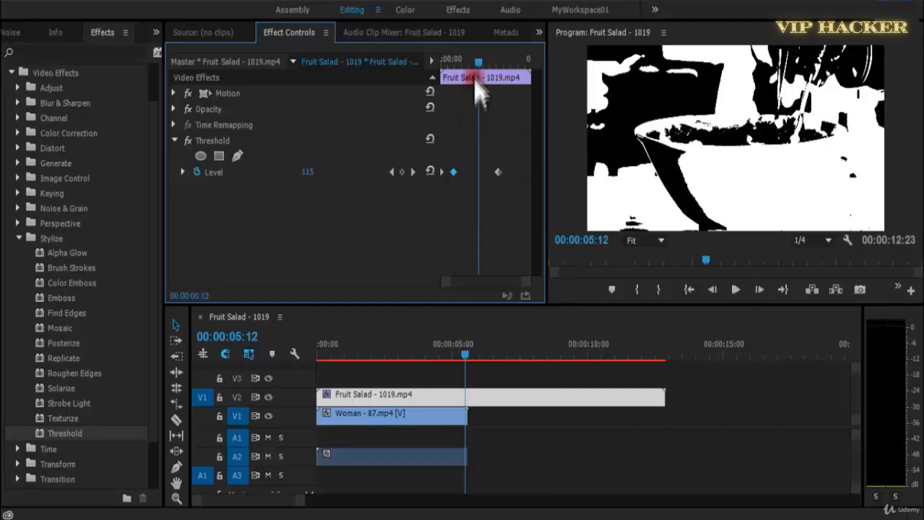
Preview the adjusted Threshold keyframe animation from the start of the clip and save the project.
drag(479, 63, 441, 67)
key(space)
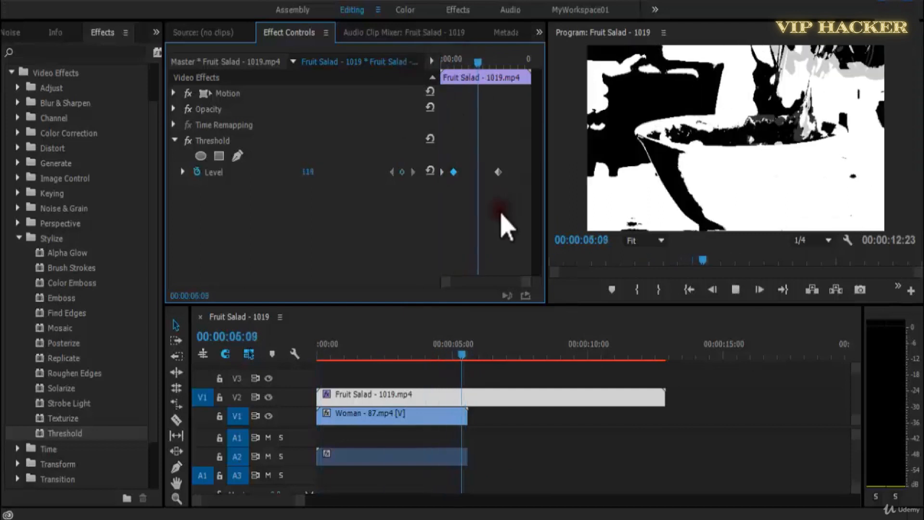
key(space)
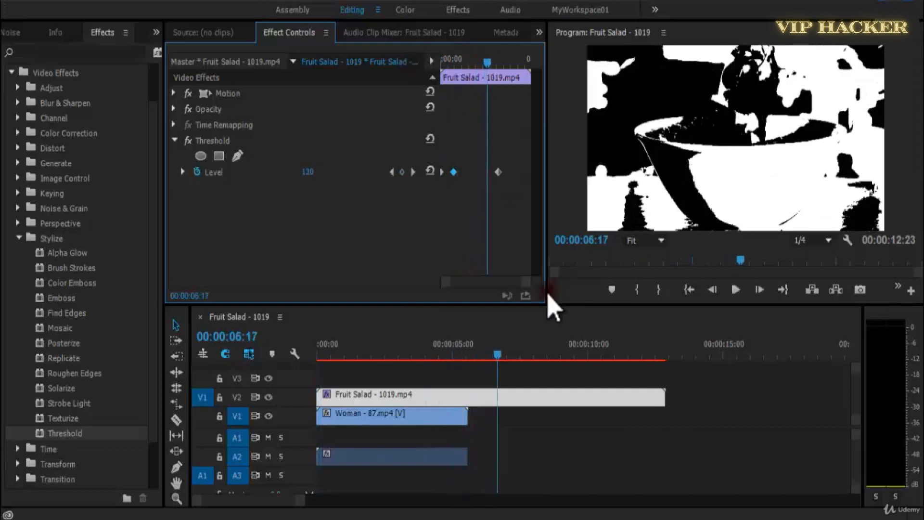
key(ctrl+s)
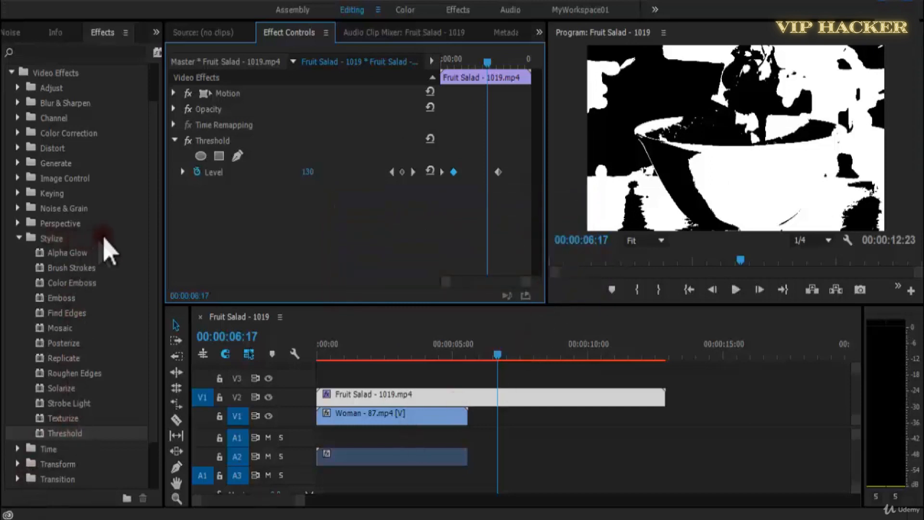
click(76, 433)
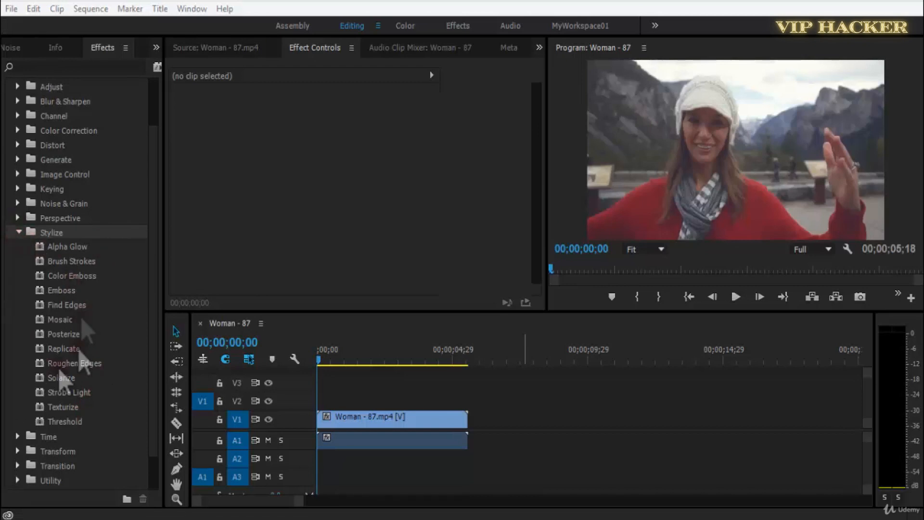
Collapse the Stylize effects category, expand the Time category and select the Echo effect.
click(19, 233)
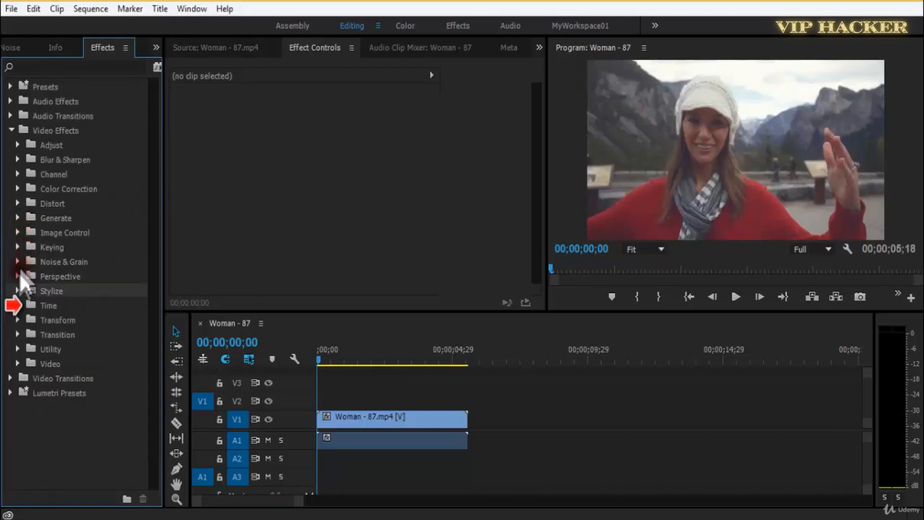
click(18, 306)
click(59, 322)
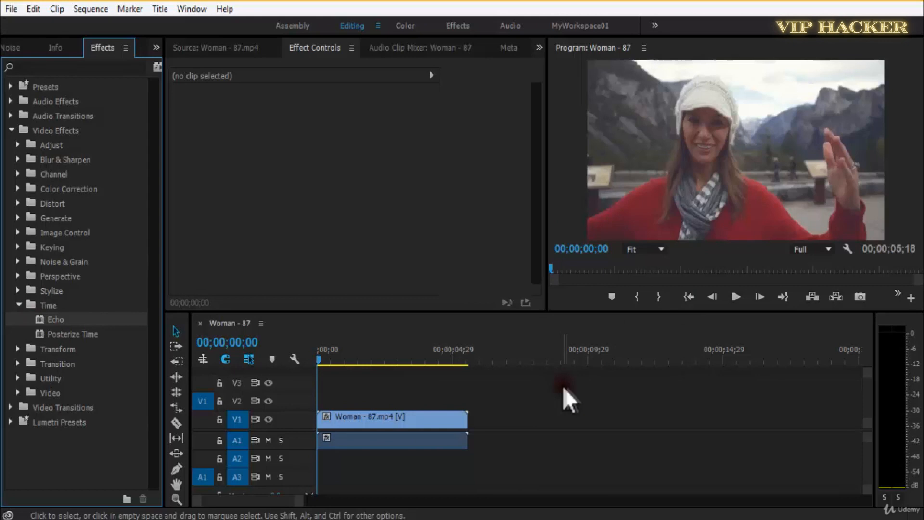
Preview the original Woman - 87.mp4 clip from the start and apply the Echo effect to it.
key(space)
click(332, 359)
drag(330, 364, 311, 379)
key(space)
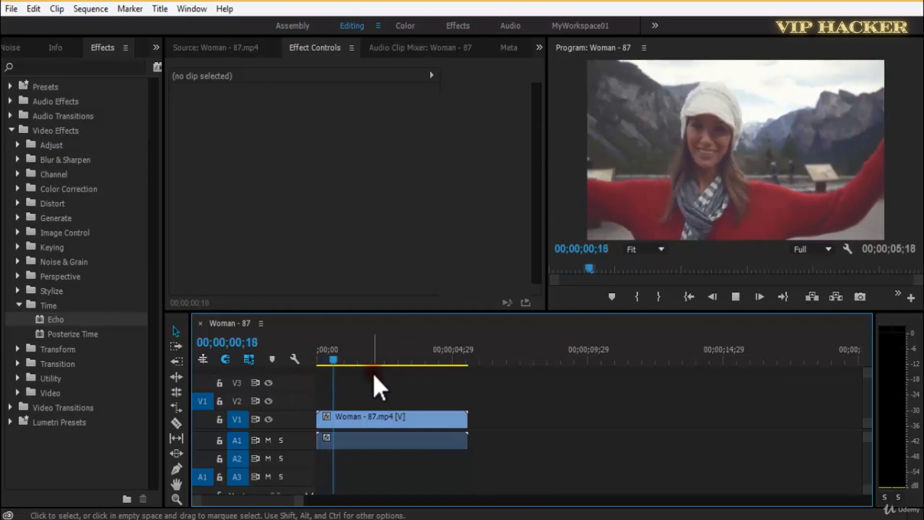
drag(441, 364, 310, 378)
drag(51, 319, 364, 427)
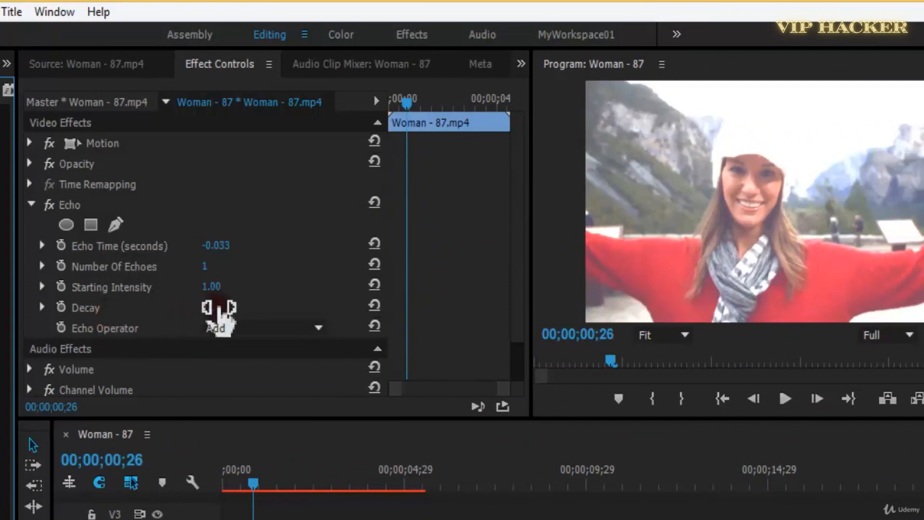
Try Decay values of 0.00, 0.5 and 5.00 for the Echo effect on the Woman - 87.mp4 clip.
drag(217, 311, 202, 313)
click(203, 310)
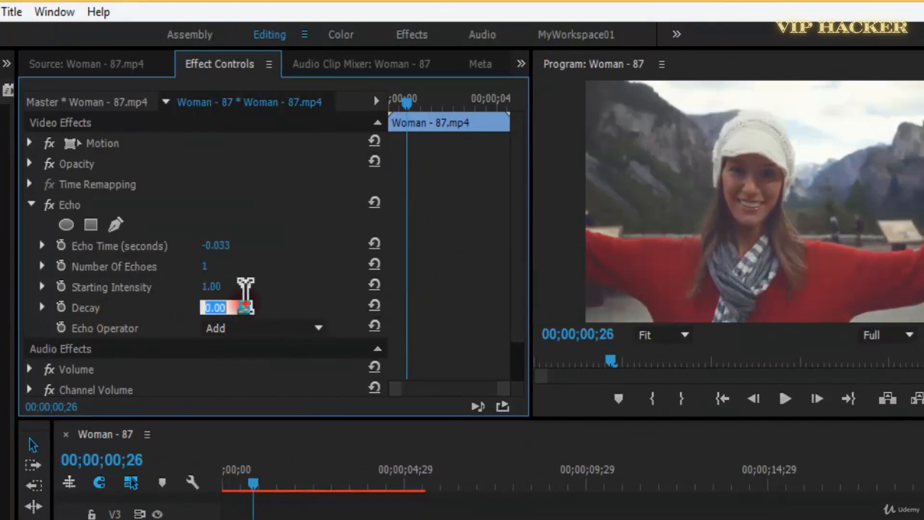
text(0.5)
key(Return)
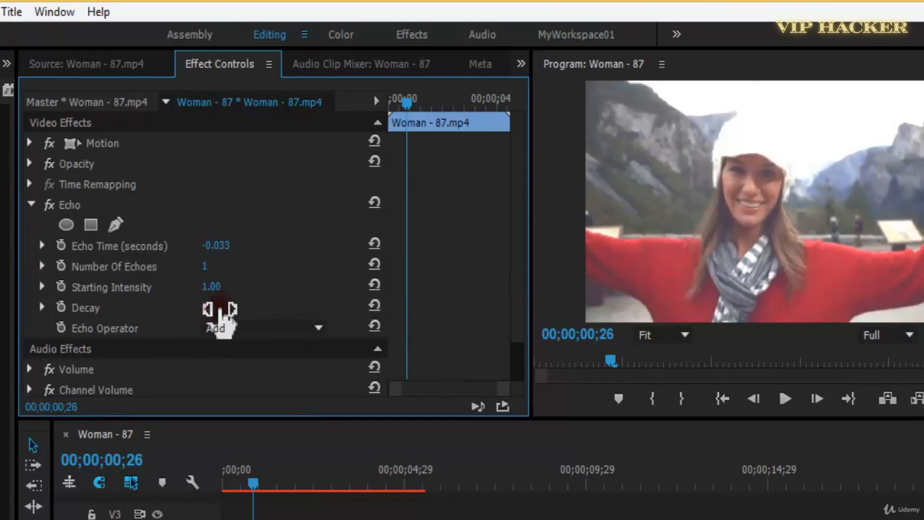
drag(224, 315, 252, 314)
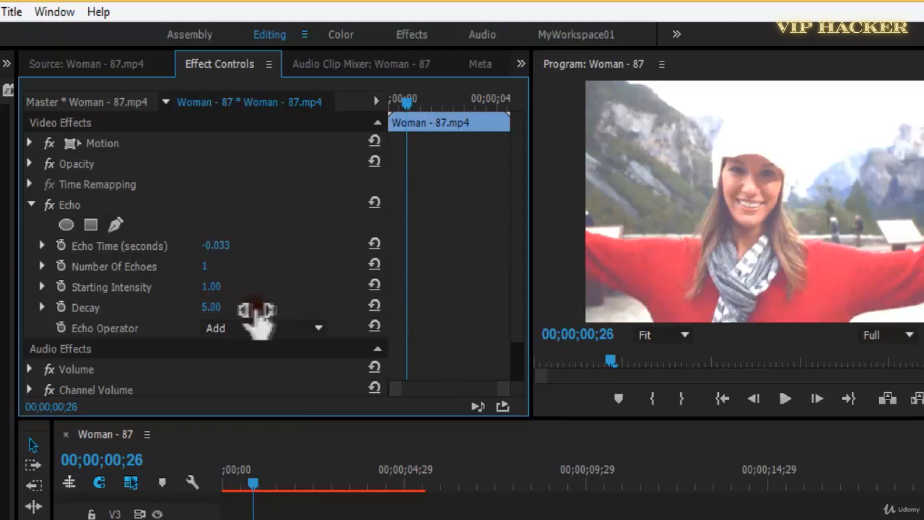
Set the Echo effect's Decay to 0.4.
click(214, 308)
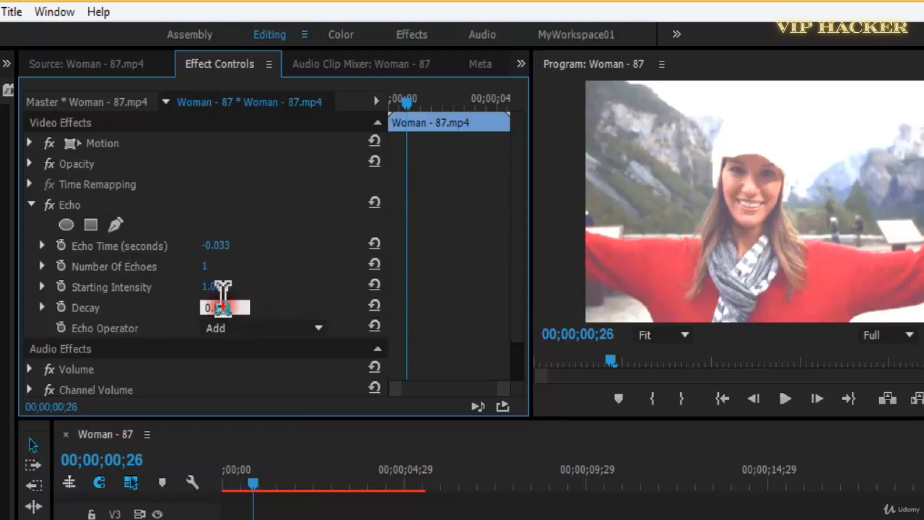
text(0.4)
key(Return)
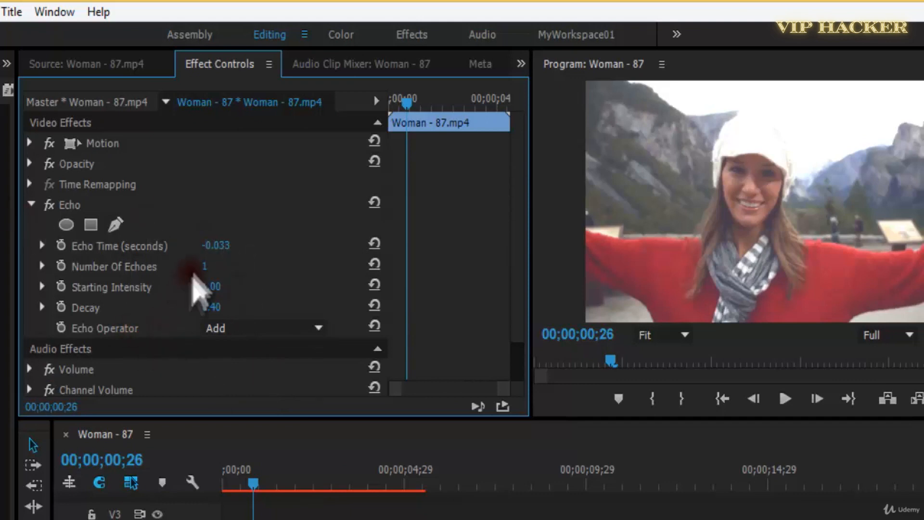
Move the playhead to 00;00;00;06 and maximize the Program monitor to examine the Echo effect on the waving hand.
drag(253, 482, 231, 489)
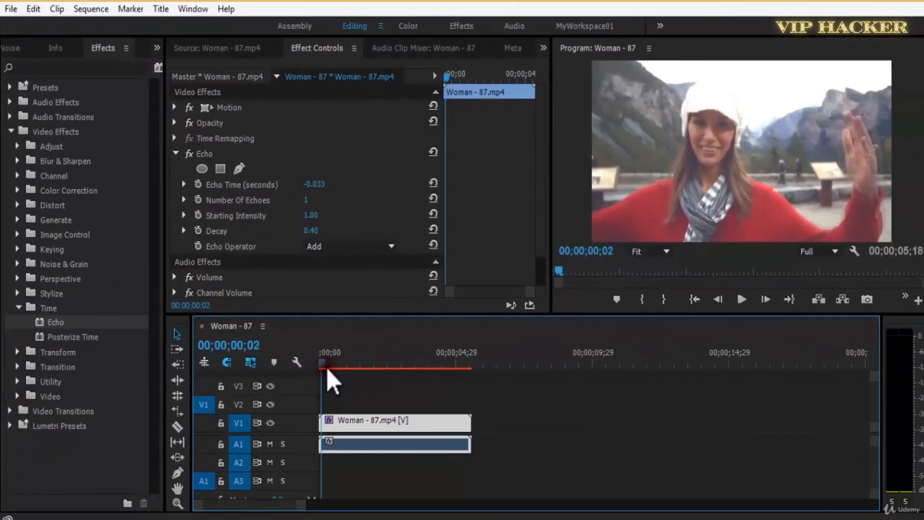
drag(328, 370, 327, 369)
click(703, 155)
key(grave)
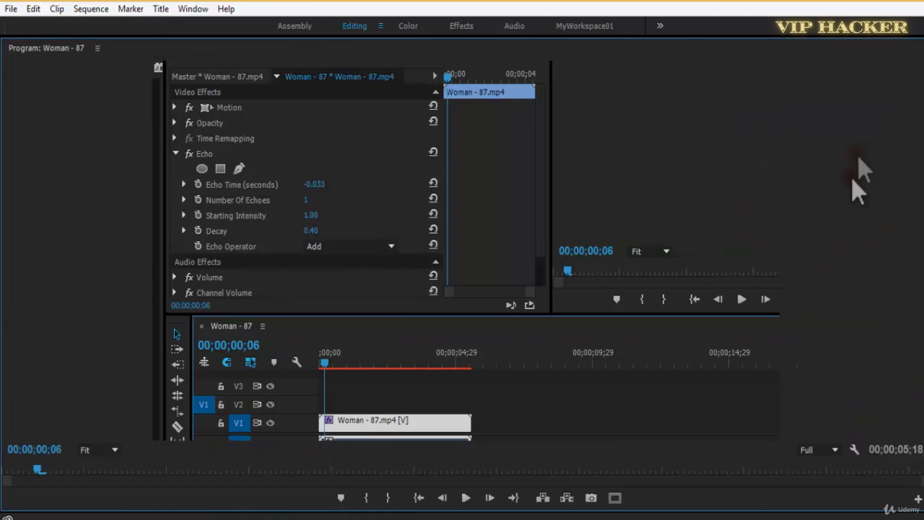
click(715, 176)
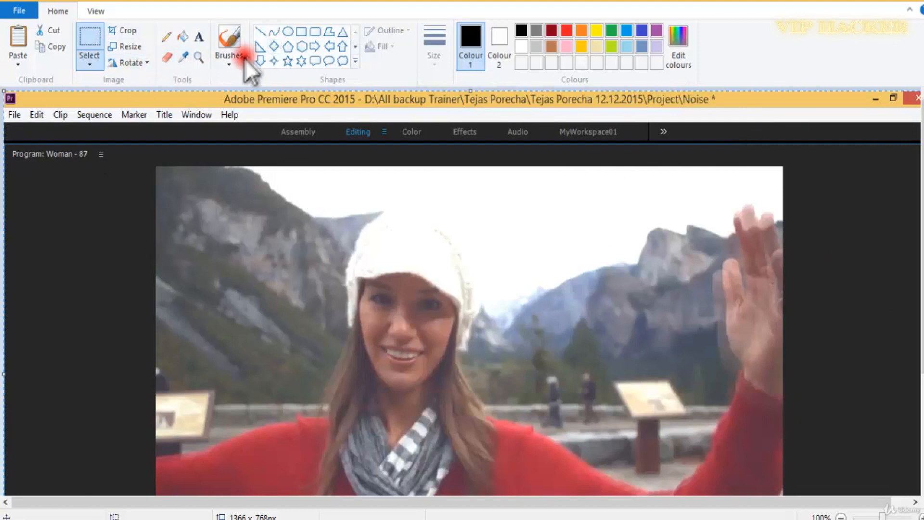
In Paint, outline the ghosted waving hand in the pasted screenshot with the thickest brush in yellow.
click(244, 57)
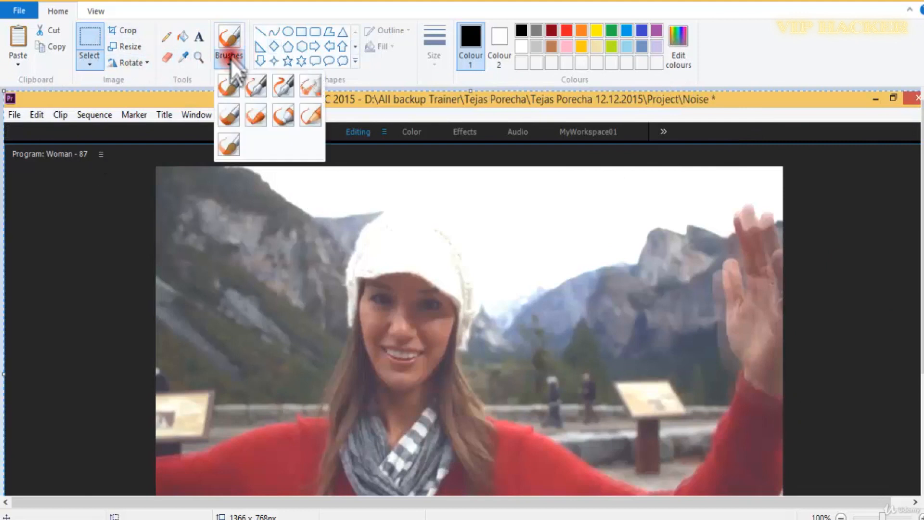
click(236, 110)
click(567, 32)
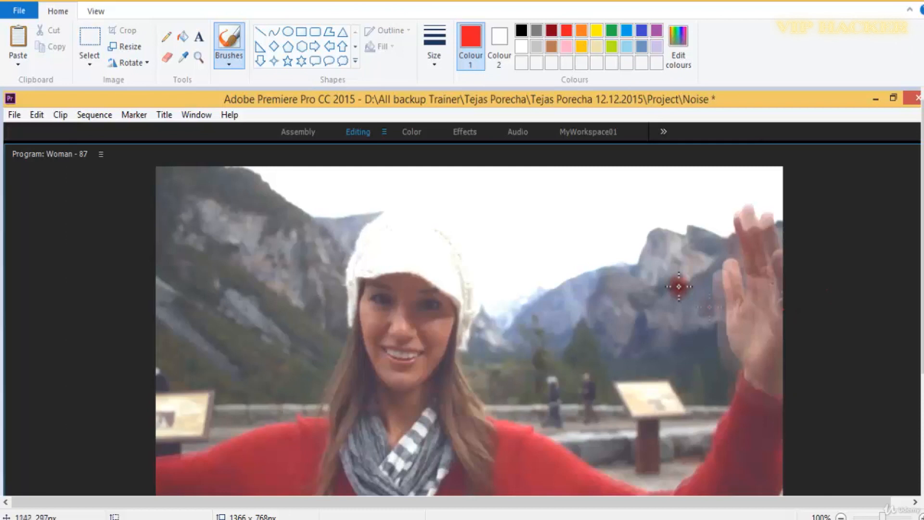
click(435, 51)
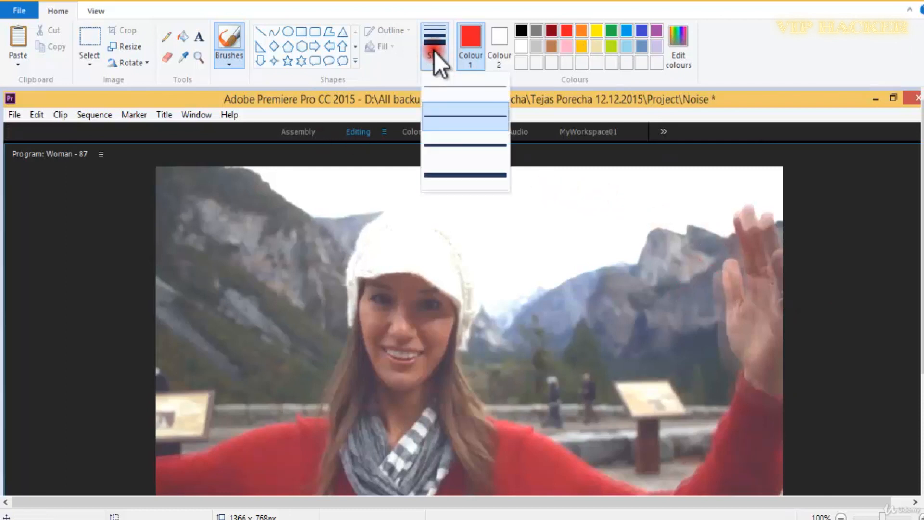
click(466, 174)
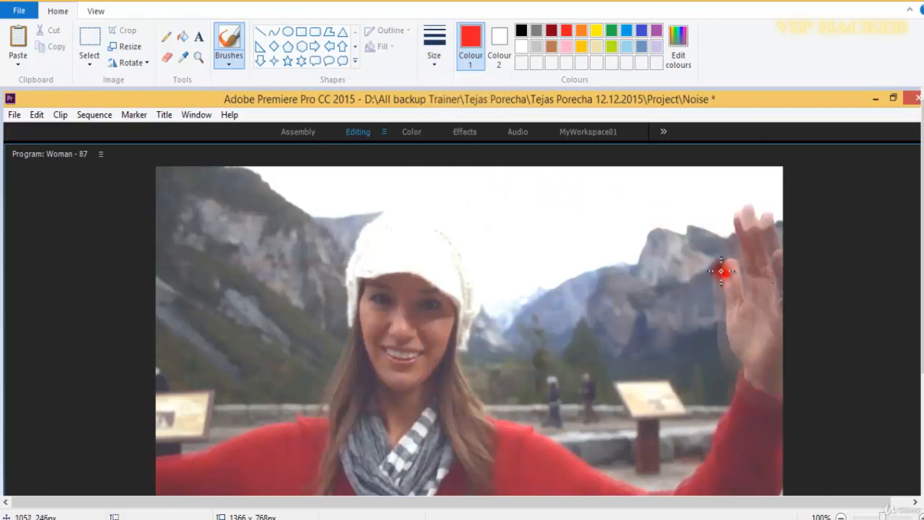
click(597, 31)
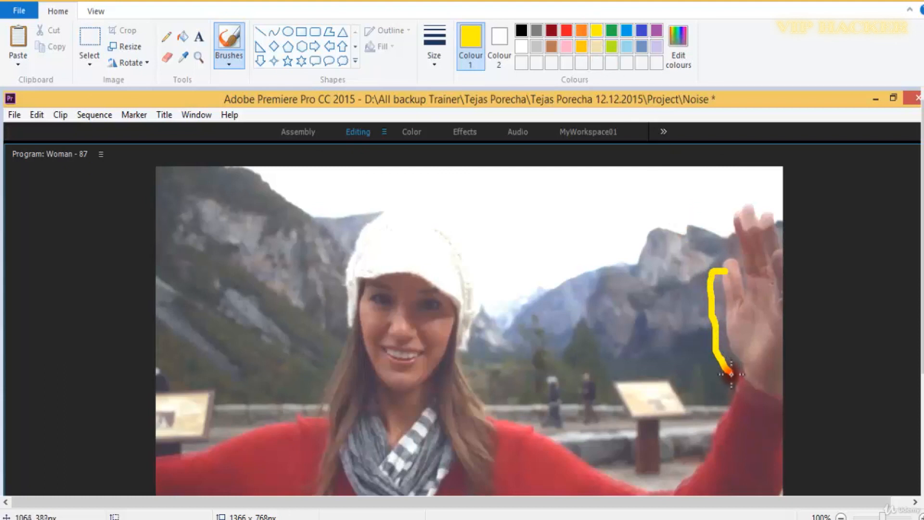
drag(742, 394, 777, 394)
drag(800, 346, 788, 277)
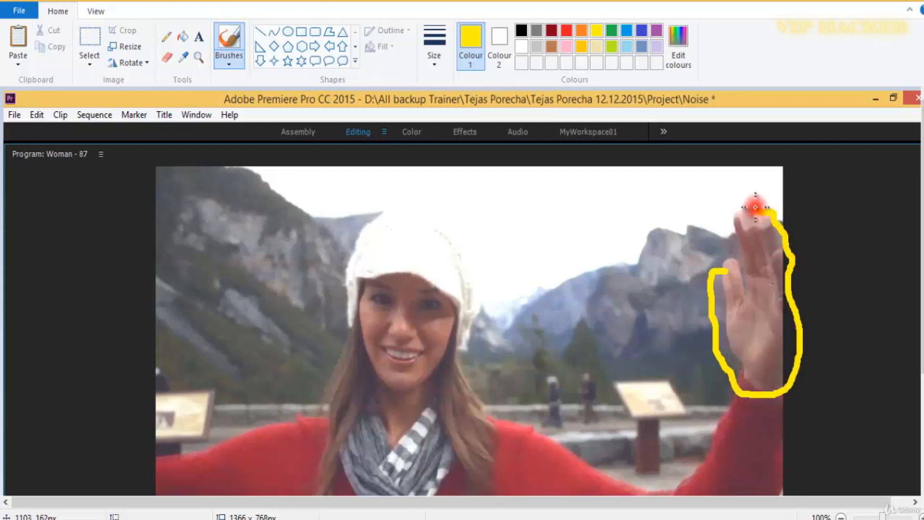
mouse_move(734, 213)
mouse_down()
mouse_move(738, 261)
mouse_move(727, 260)
mouse_up()
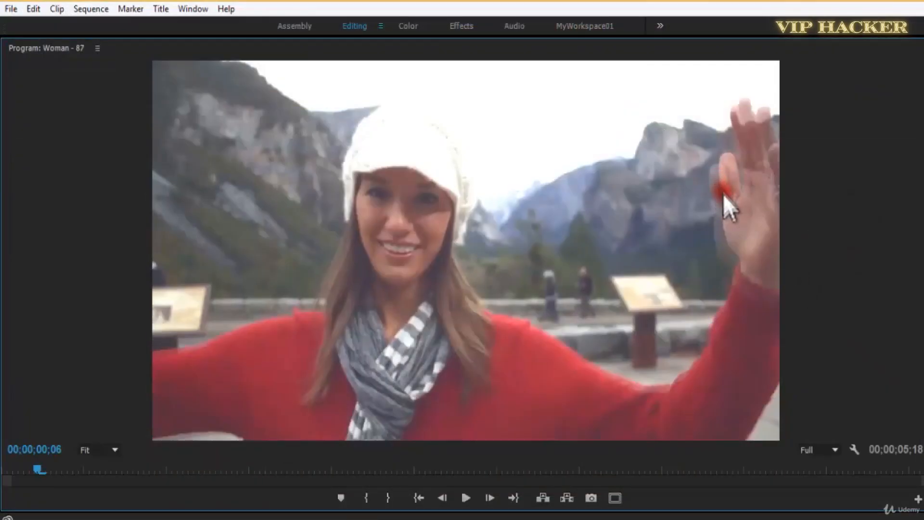
Back in Premiere, turn the Echo effect off and on again, comparing the waving hand in the maximized Program monitor.
key(grave)
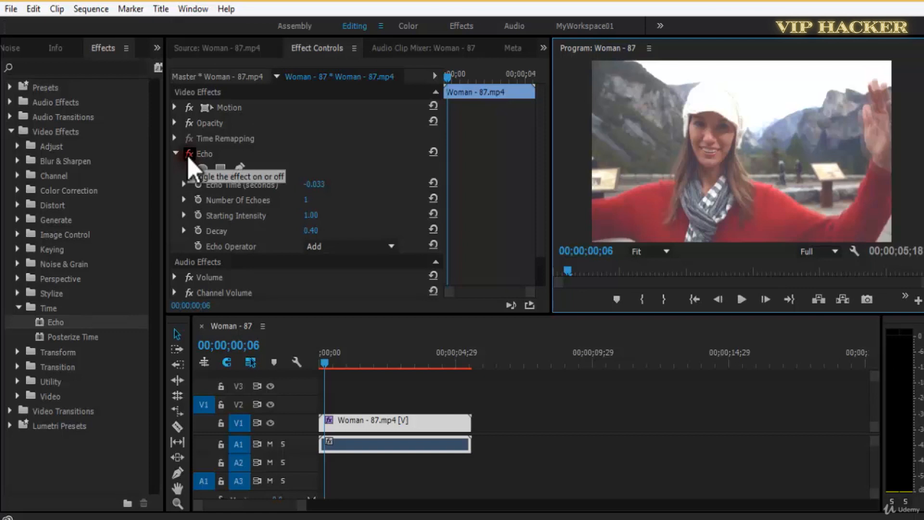
click(188, 156)
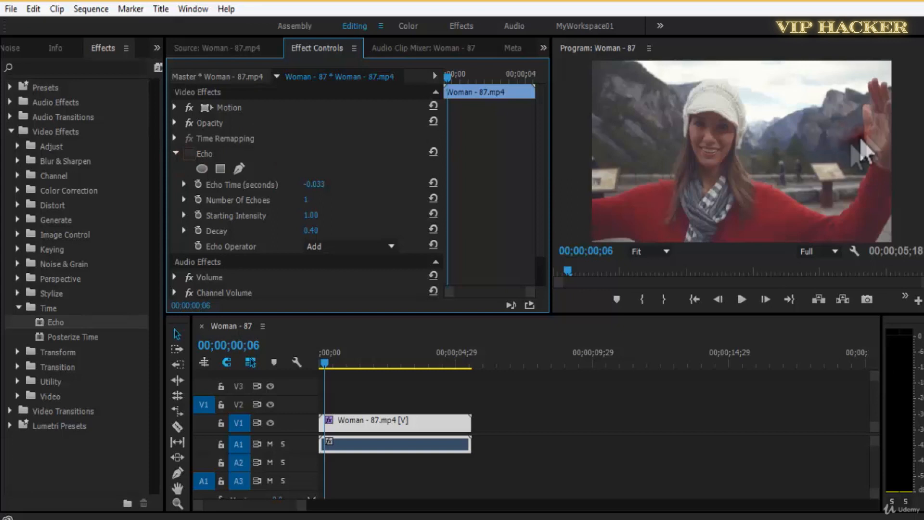
key(grave)
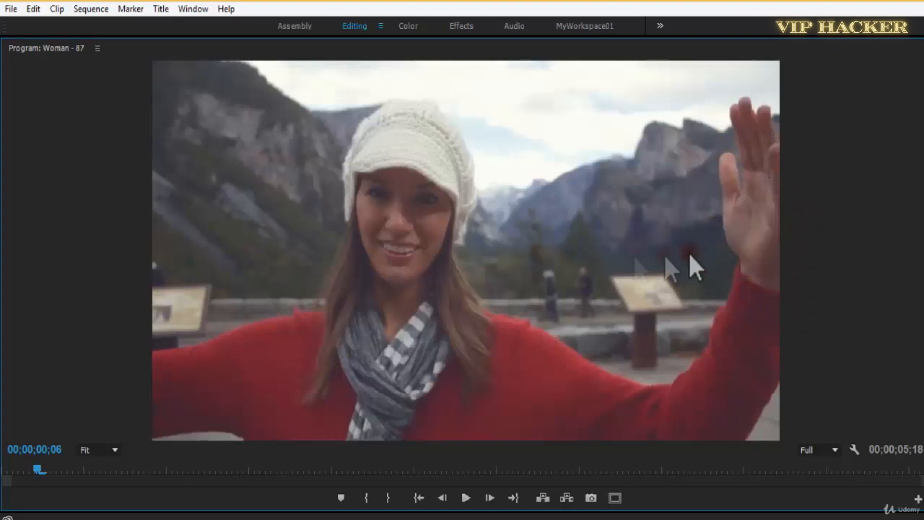
key(grave)
click(190, 154)
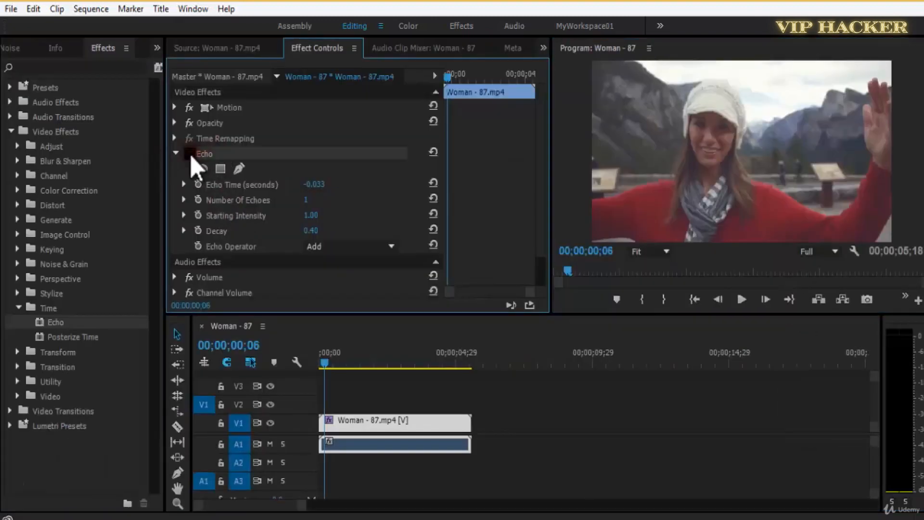
key(grave)
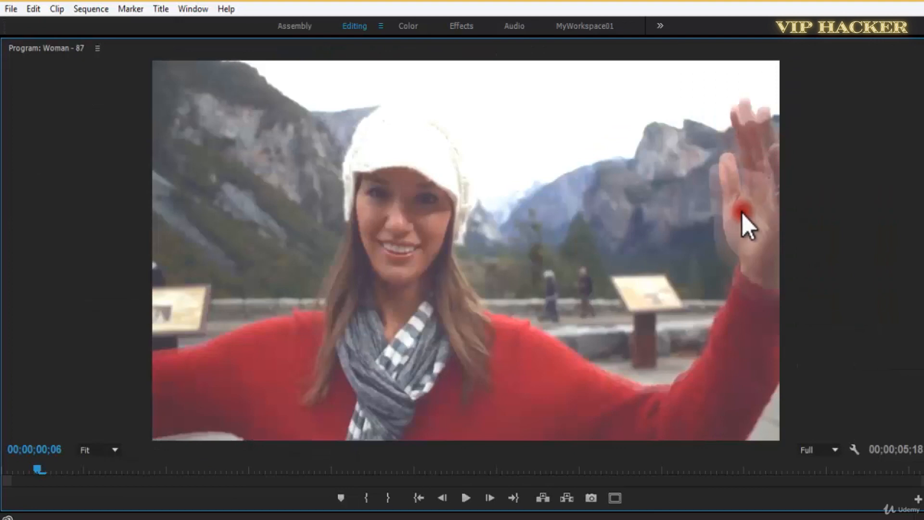
Play the clip with the Echo effect, replay it from the start, and return the playhead to 00;00;00;06.
key(space)
key(grave)
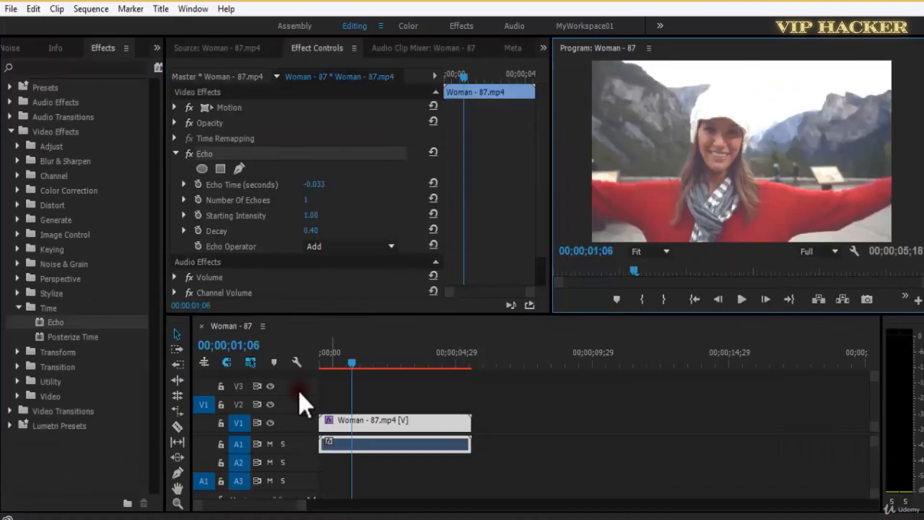
drag(343, 362, 304, 361)
key(space)
key(space)
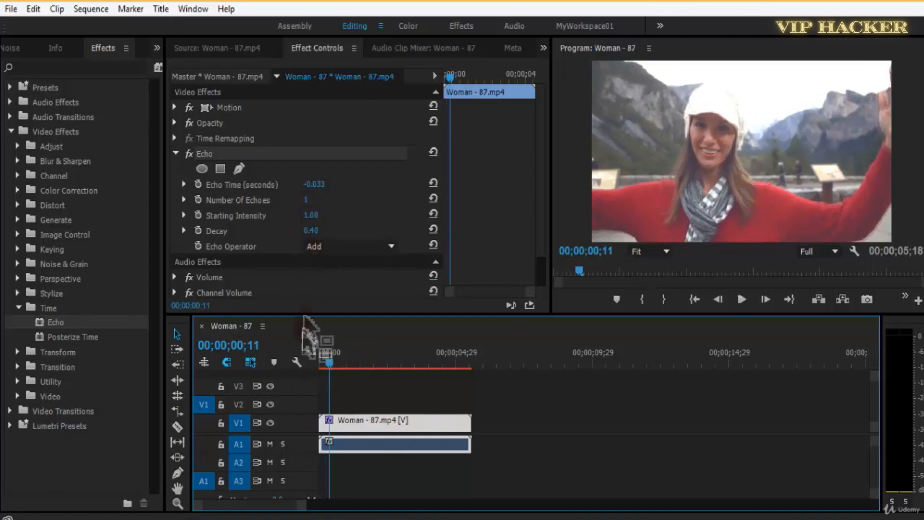
drag(330, 366, 325, 366)
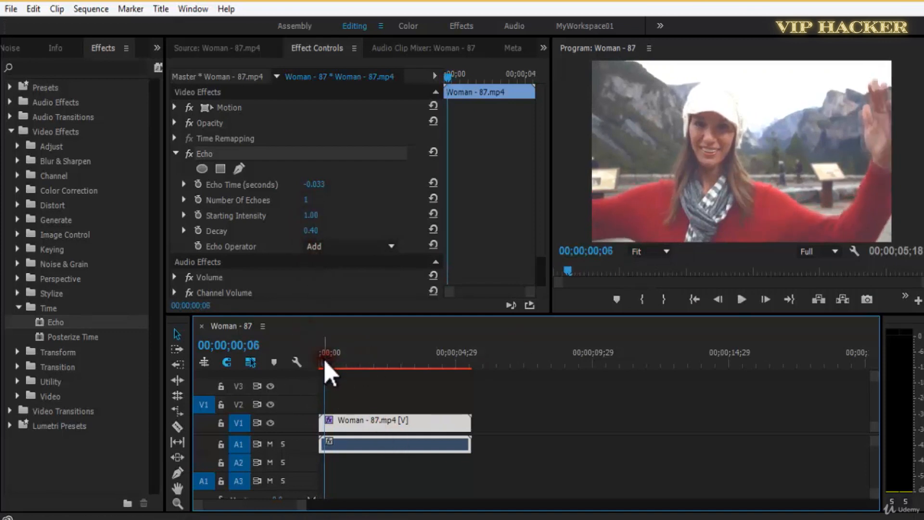
Set the Echo effect's Number Of Echoes to 5 and maximize the Program monitor.
click(310, 199)
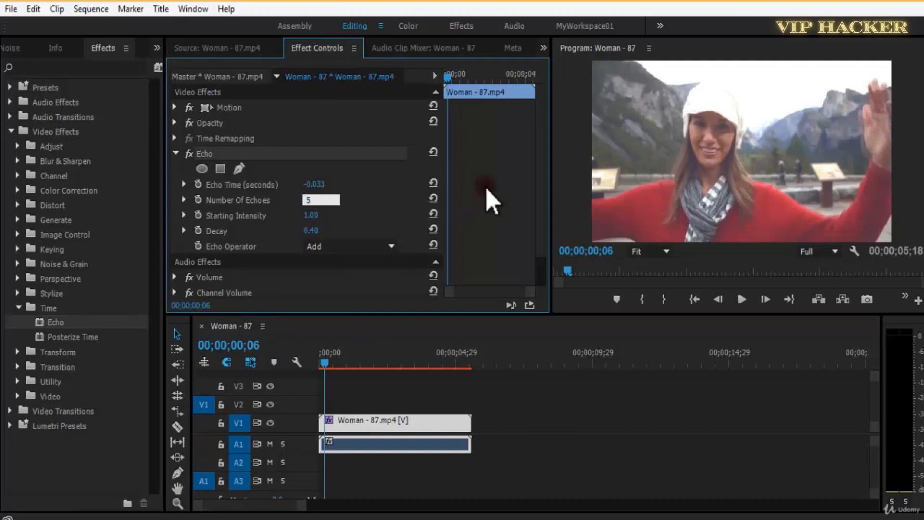
text(5)
key(Return)
key(grave)
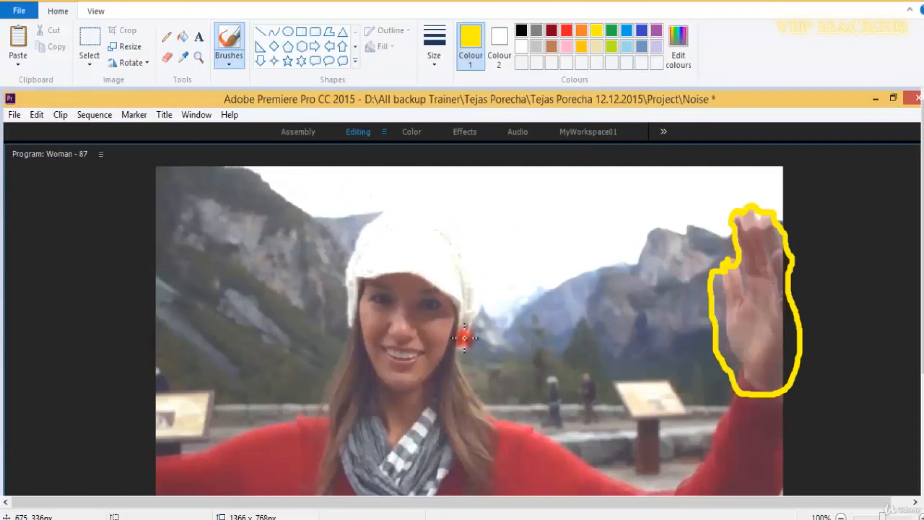
Paste the new frame capture into Paint and mark the hand's echoes with short thick yellow, green, red, black and blue strokes.
key(ctrl+v)
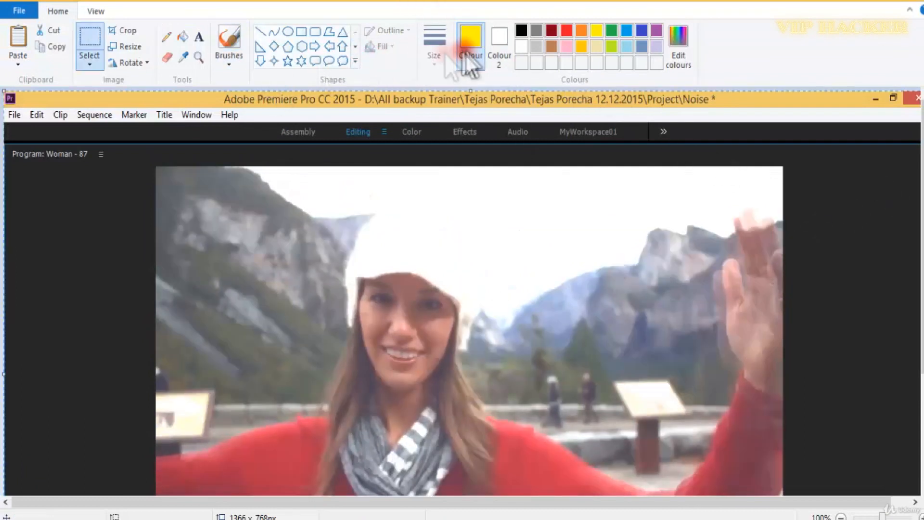
click(236, 47)
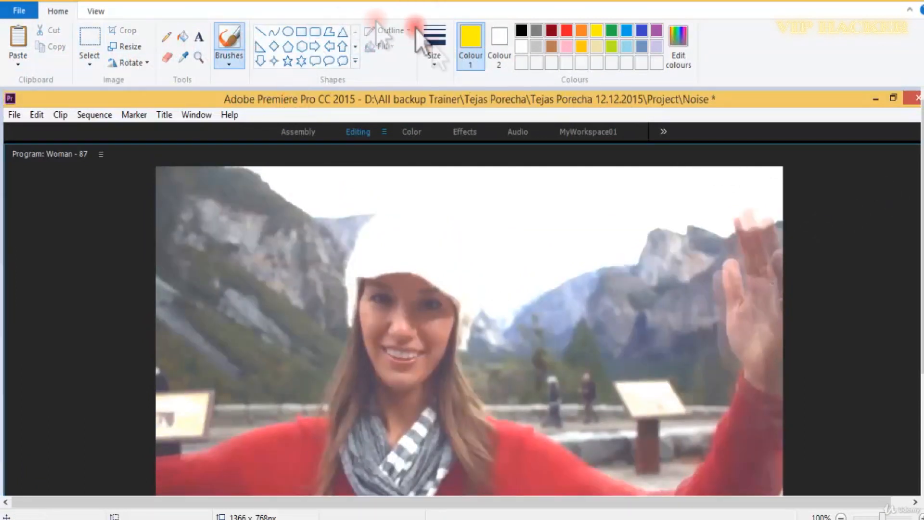
click(437, 61)
click(470, 175)
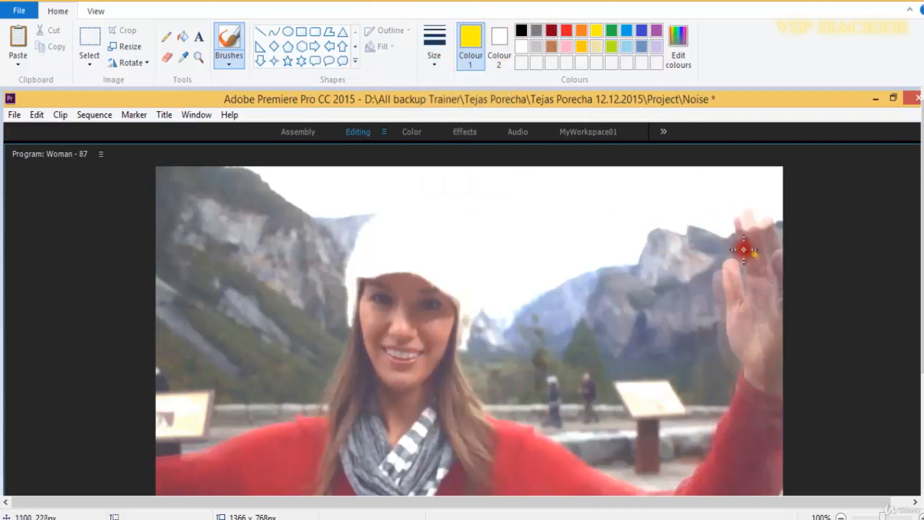
drag(733, 239, 732, 263)
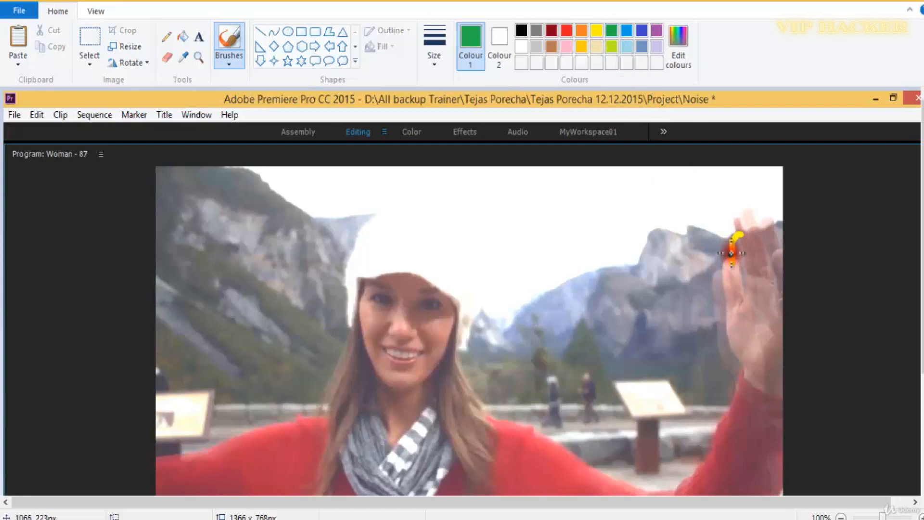
click(569, 30)
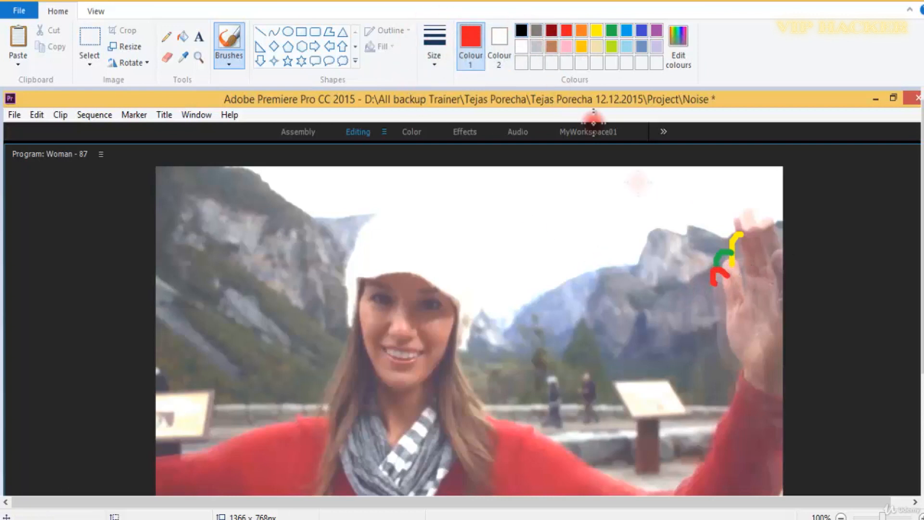
click(522, 31)
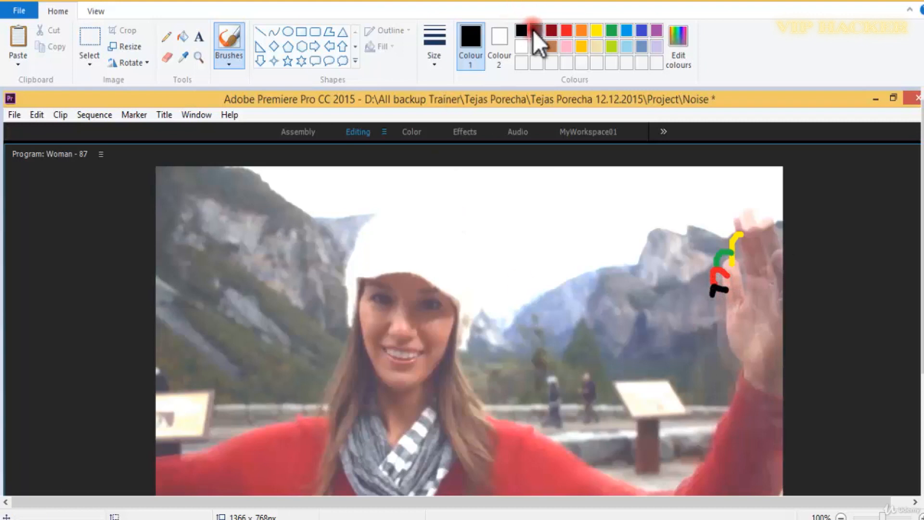
click(627, 31)
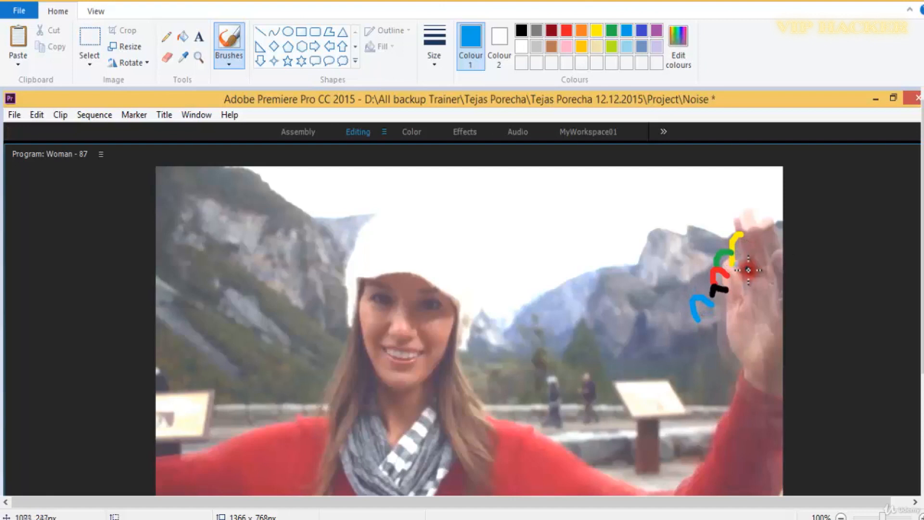
ctrl+scroll(748, 270, up, 1)
mouse_move(442, 503)
mouse_down()
mouse_move(547, 499)
mouse_move(807, 451)
mouse_up()
scroll(708, 238, down, 4)
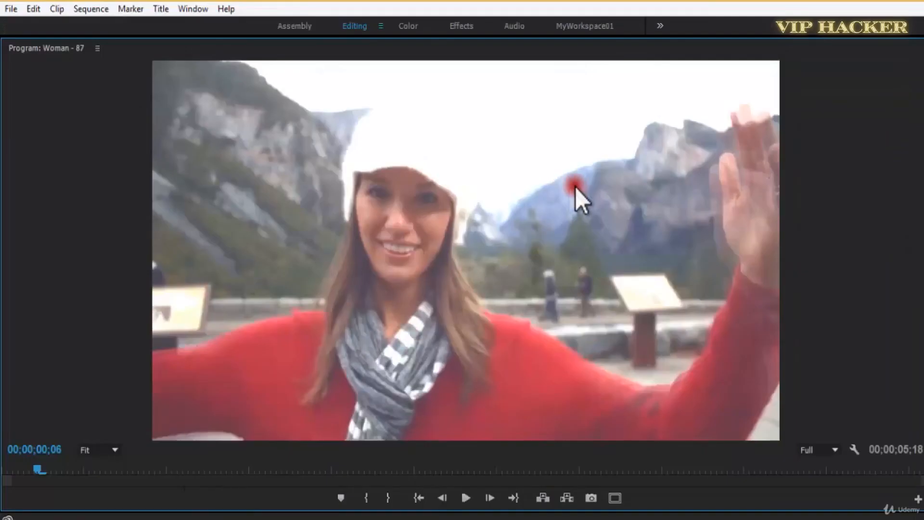
In Premiere, set Number Of Echoes to 10, play the clip in the maximized Program monitor, and move the playhead to 00;00;04;06.
key(grave)
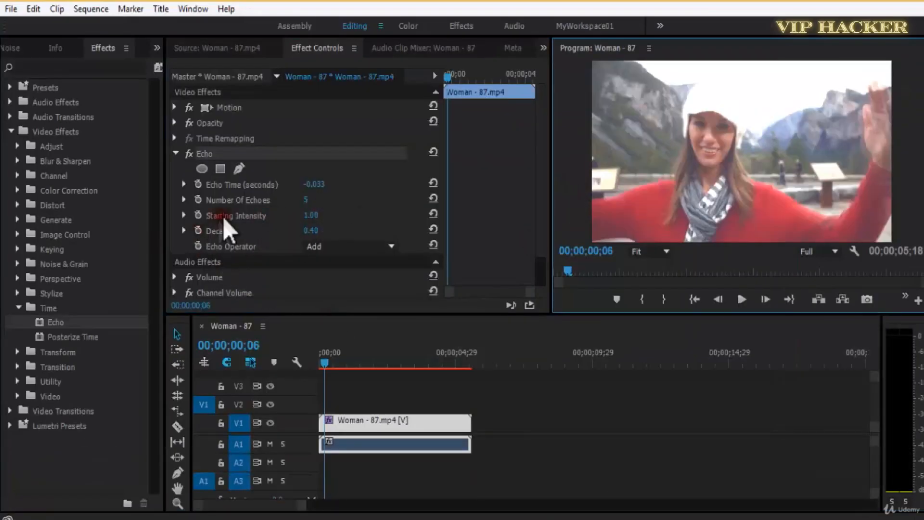
click(308, 201)
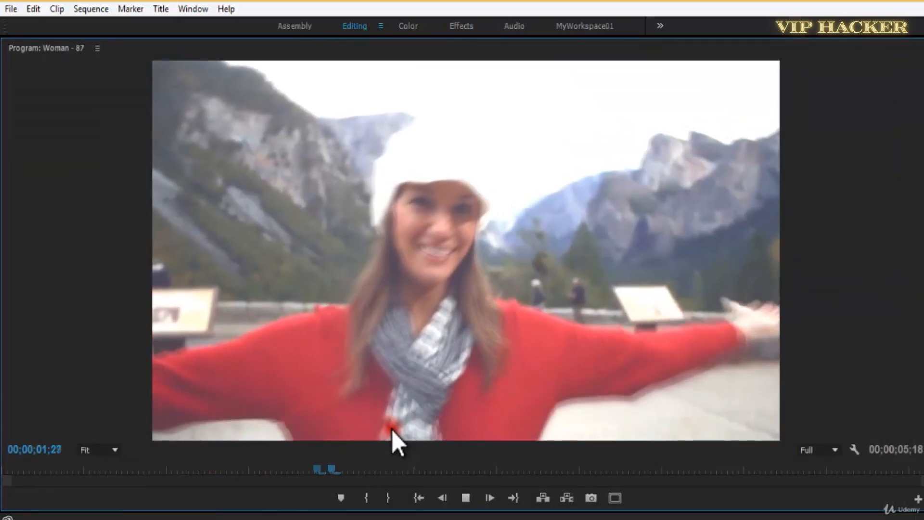
key(space)
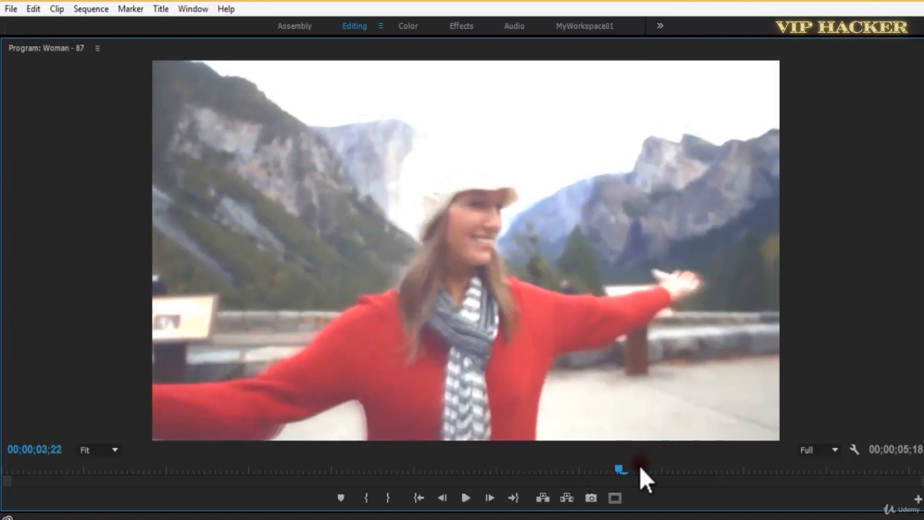
drag(619, 469, 697, 469)
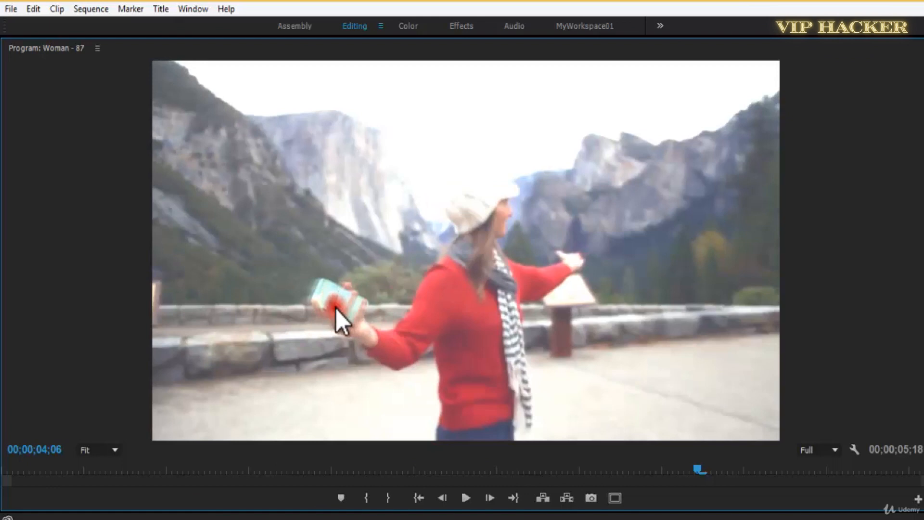
Set Number Of Echoes to 4 and examine the hand holding the phone in the maximized Program monitor.
key(grave)
click(311, 200)
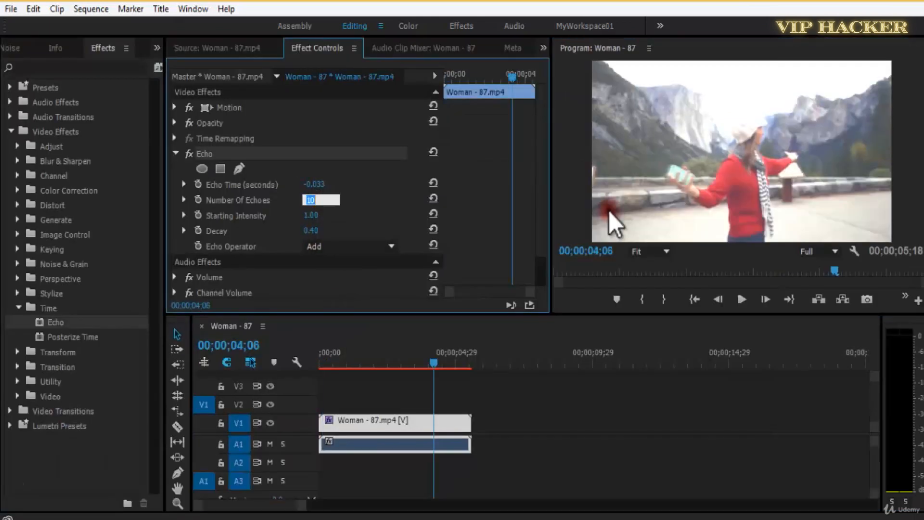
key(Return)
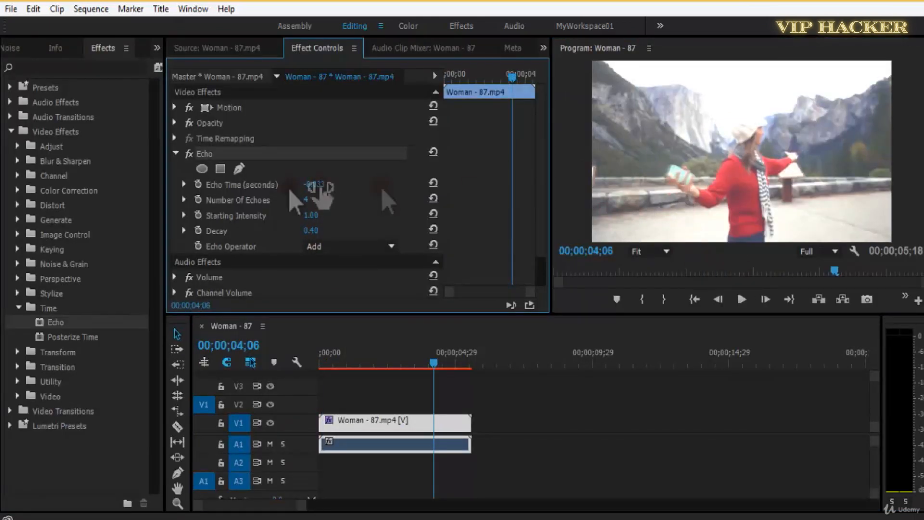
key(grave)
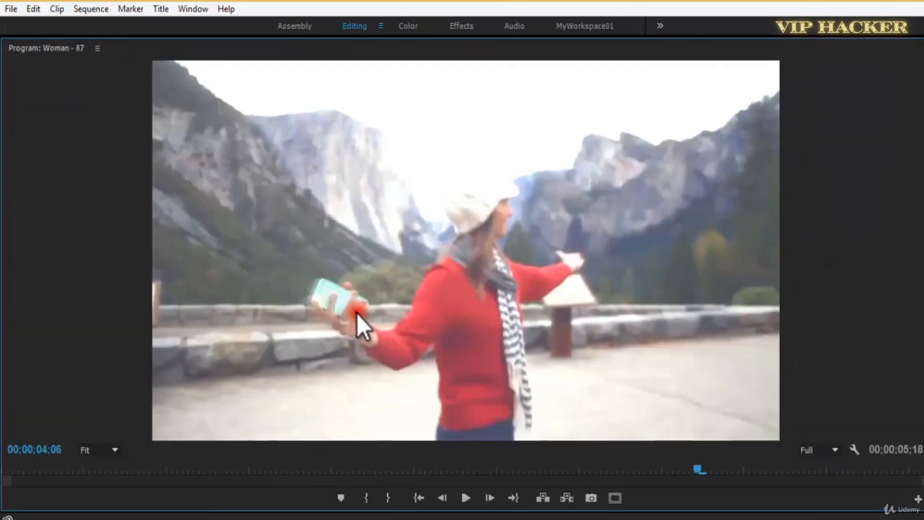
Turn the Echo effect off and examine the original frame in the maximized Program monitor.
key(grave)
click(188, 154)
key(grave)
key(grave)
Set the Echo effect's Decay to 0.20, turn the effect back on, and play the clip in the maximized Program monitor.
click(313, 229)
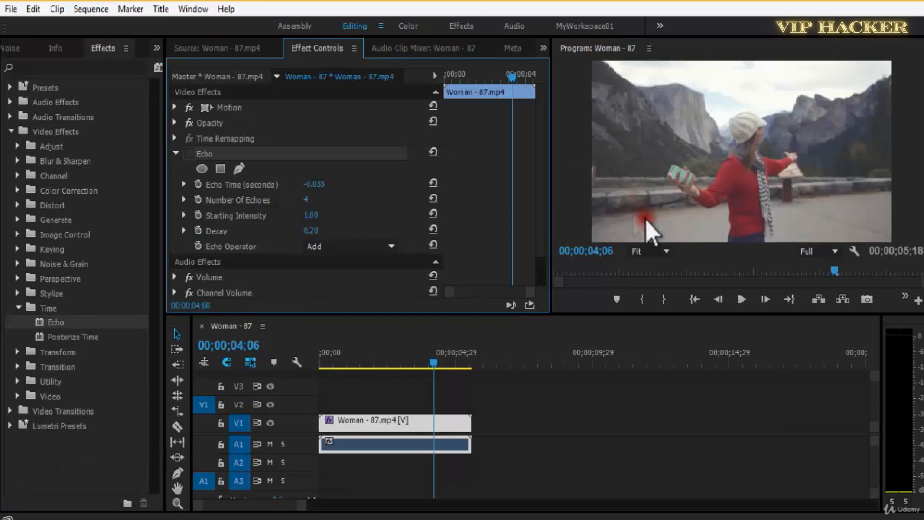
click(188, 153)
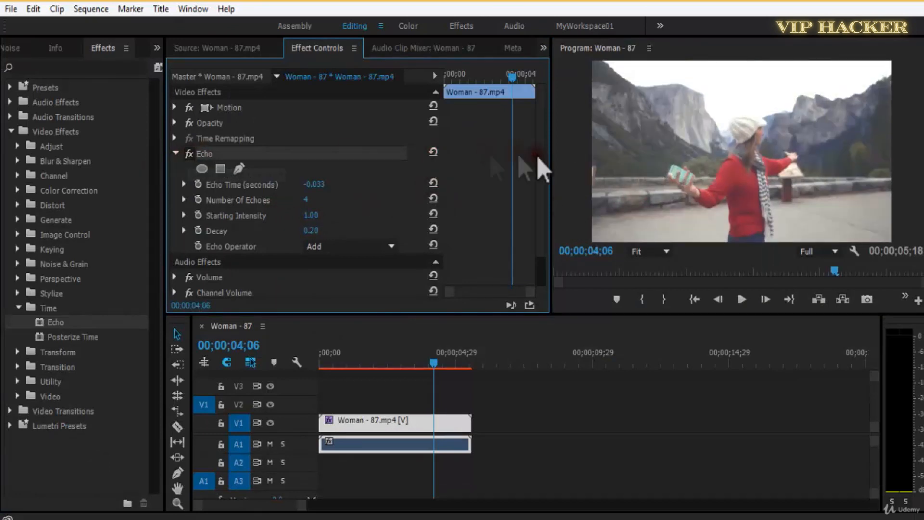
key(grave)
key(space)
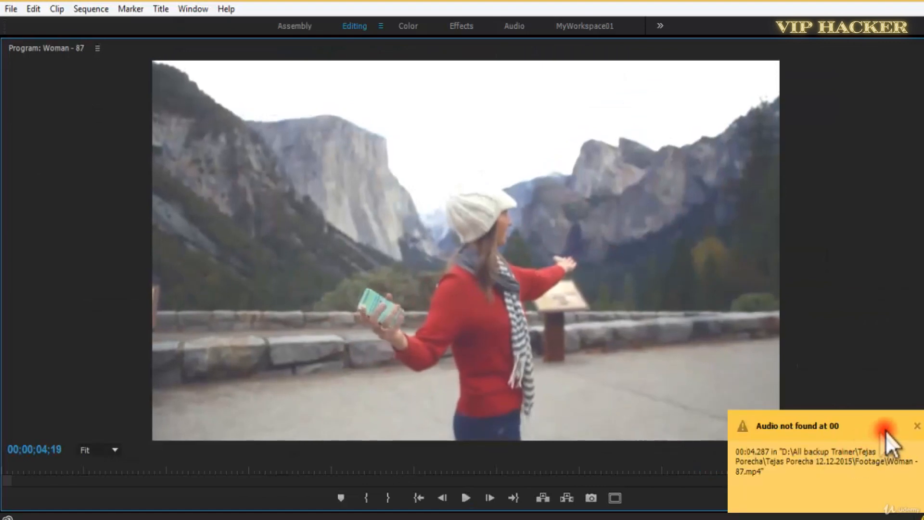
Dismiss the missing-audio alert, save the project, and replay and scrub the clip in the maximized Program monitor.
click(918, 426)
key(ctrl+s)
drag(766, 466, 524, 475)
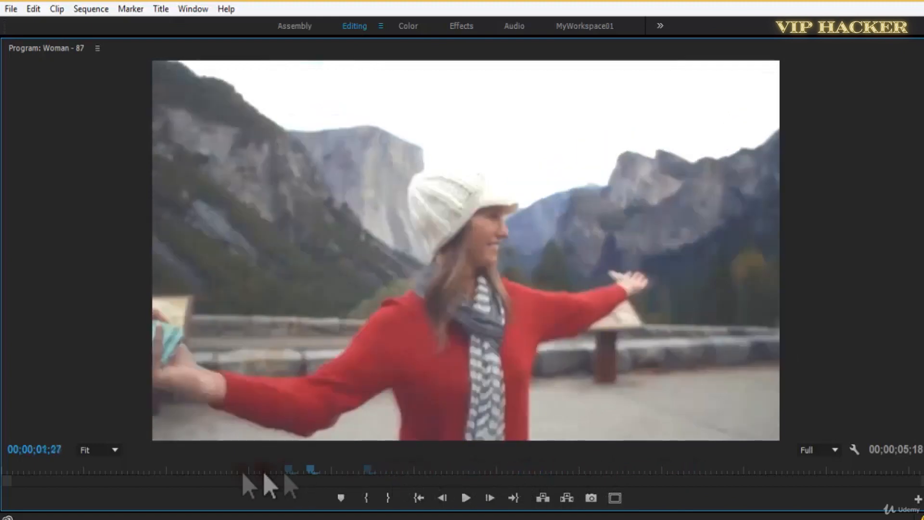
drag(159, 478, 14, 477)
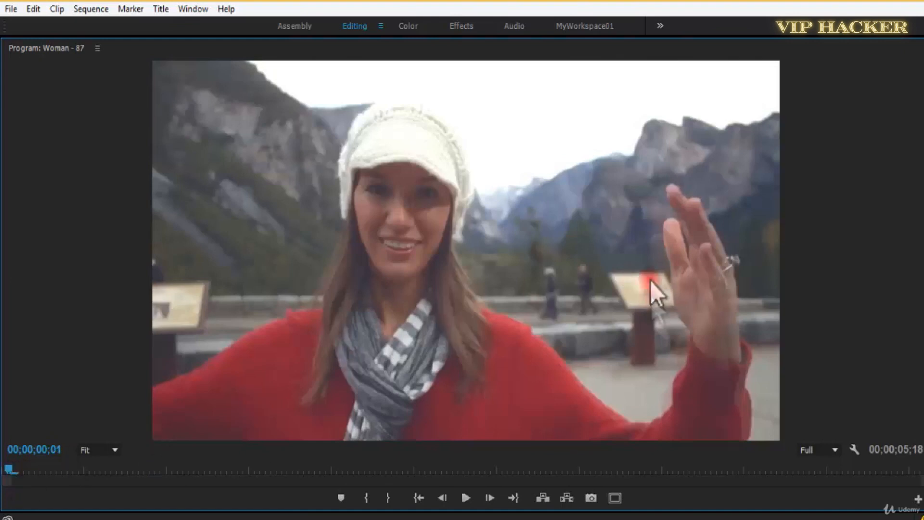
key(space)
key(space)
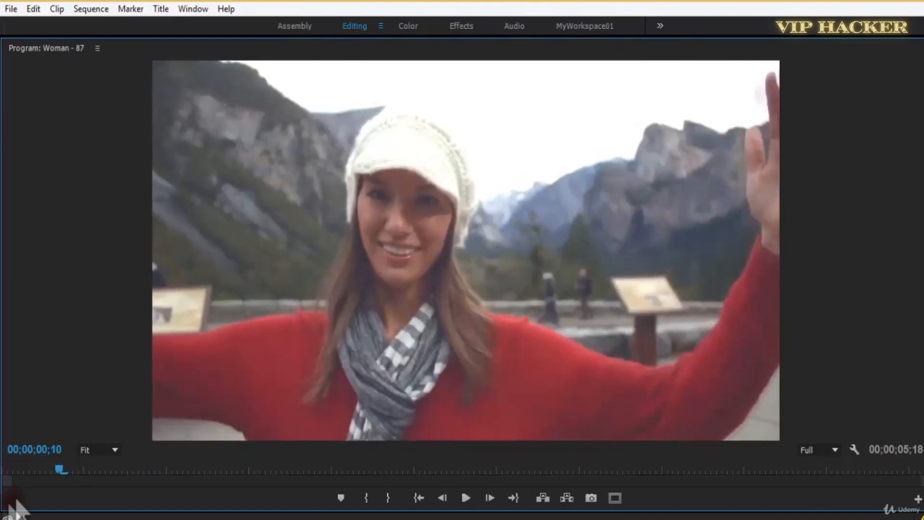
drag(51, 464, 503, 468)
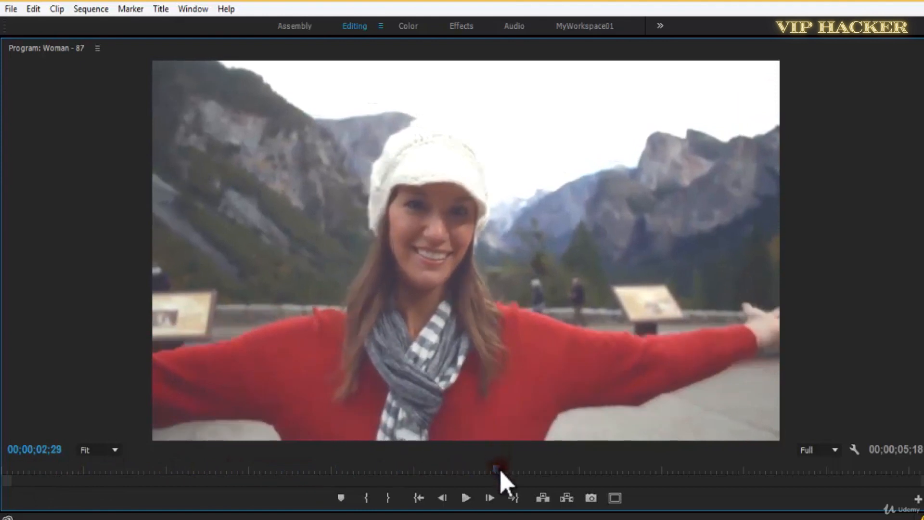
key(grave)
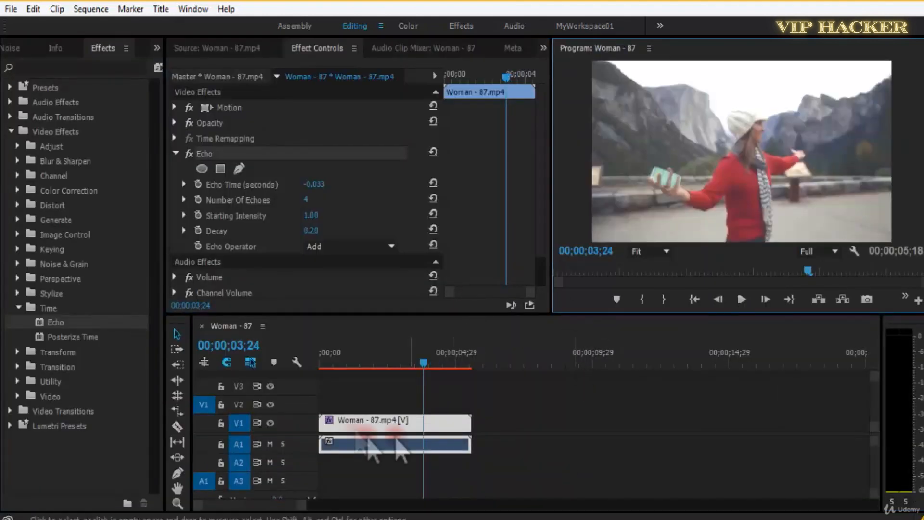
Set the Echo effect's Echo Time to 0.167 seconds and play the clip from near its start.
drag(384, 366, 349, 367)
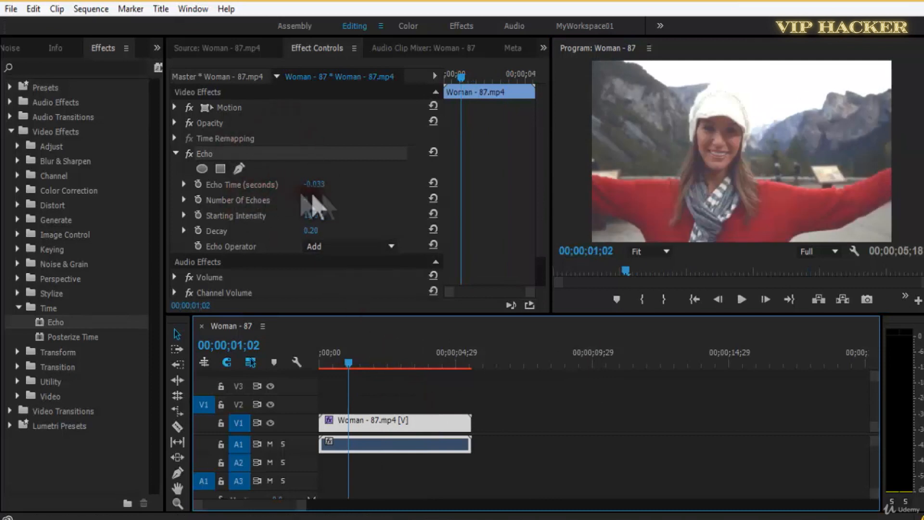
drag(349, 363, 324, 357)
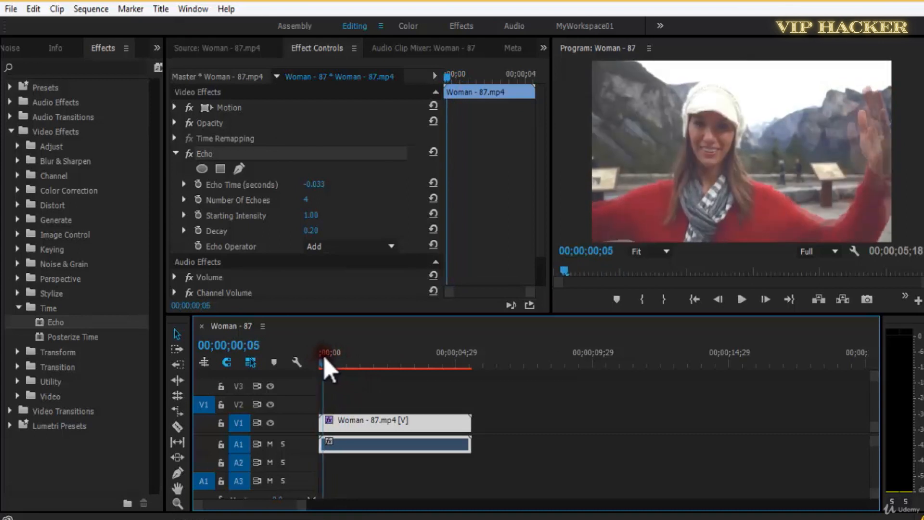
drag(316, 186, 814, 188)
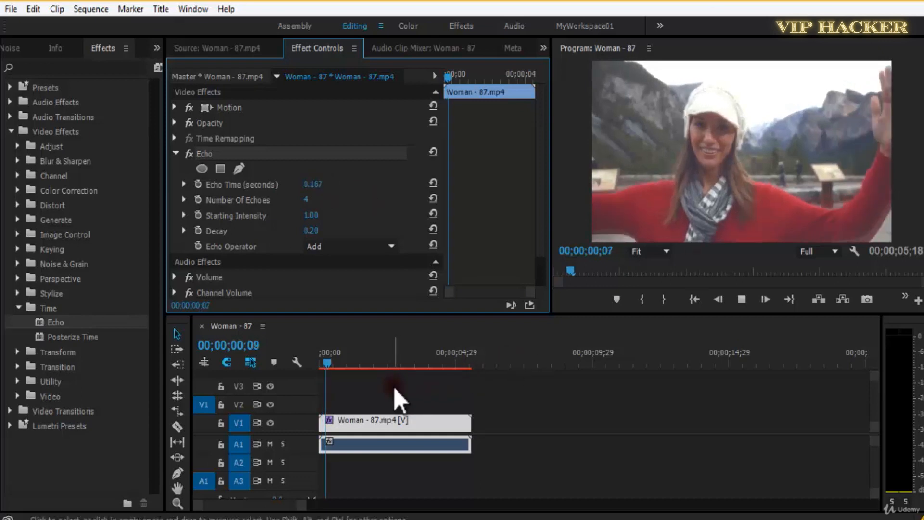
key(space)
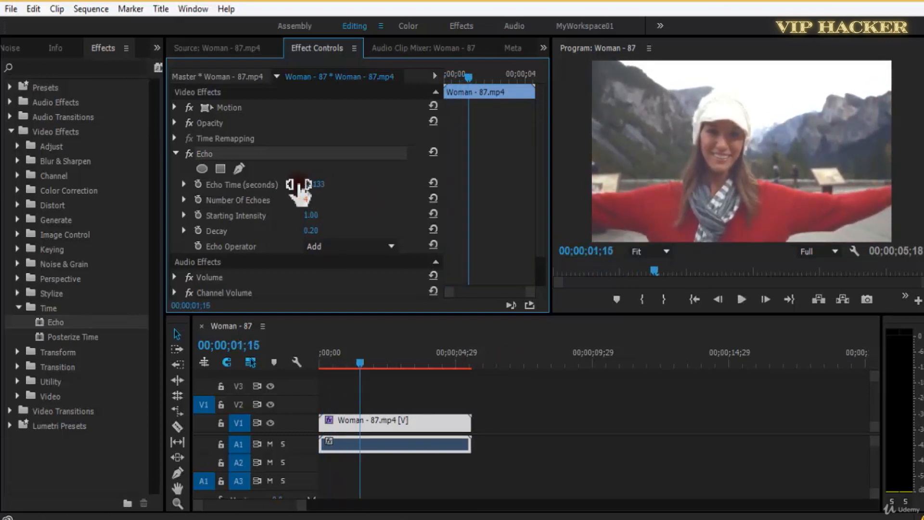
Set the Echo effect's Number Of Echoes to 5 and its Echo Time to -0.433 seconds.
drag(299, 185, 298, 185)
drag(353, 365, 289, 364)
key(space)
key(space)
drag(308, 202, 325, 192)
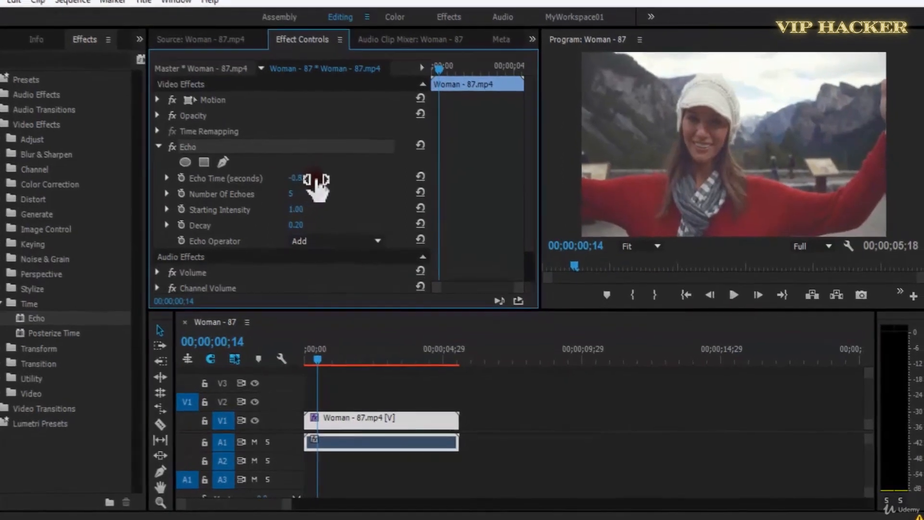
drag(311, 179, 312, 179)
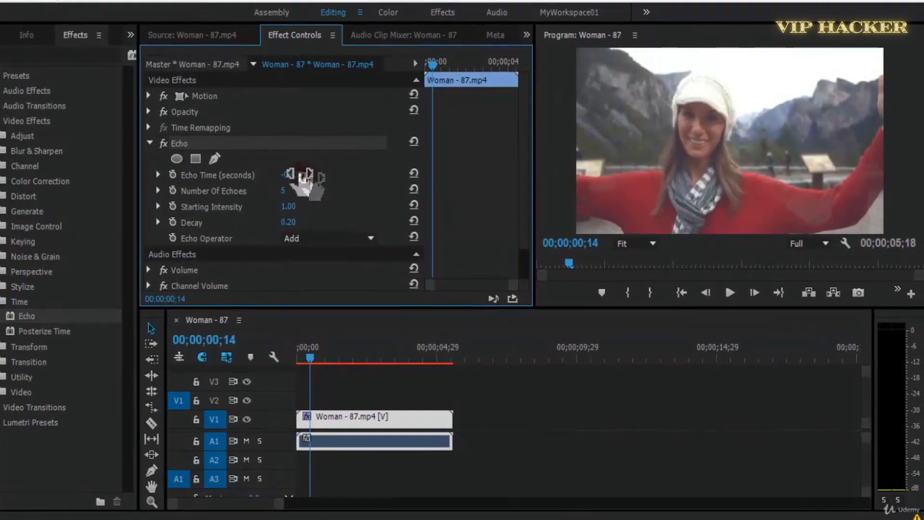
Play the clip in the maximized Program monitor, save the project, and set the playback resolution to 1/2.
key(grave)
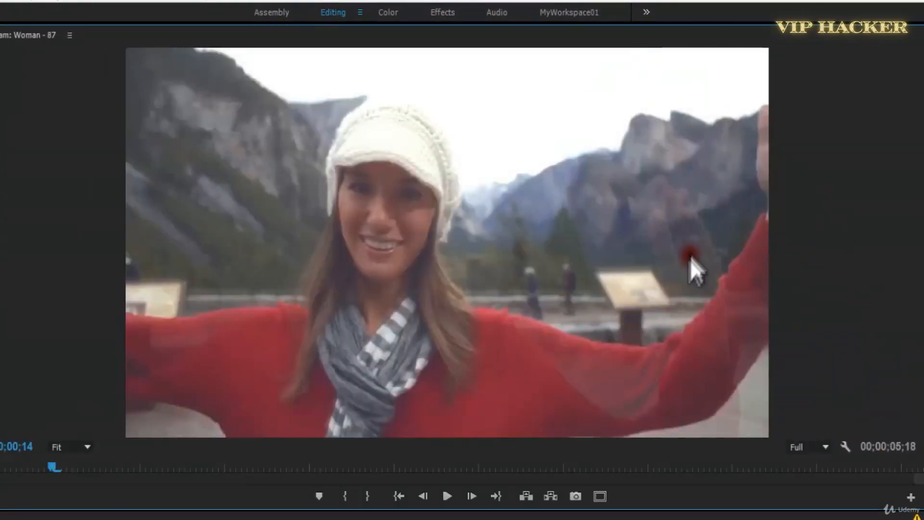
key(space)
click(910, 421)
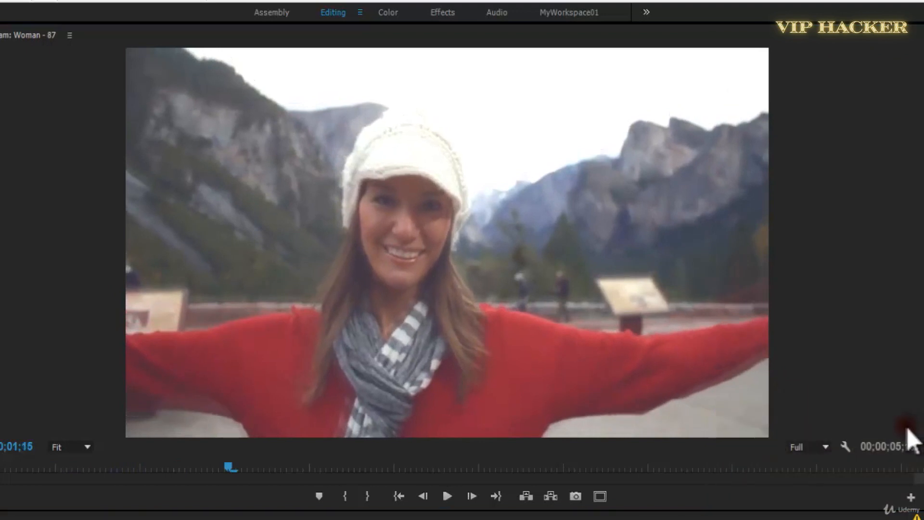
key(ctrl+s)
click(826, 447)
click(825, 380)
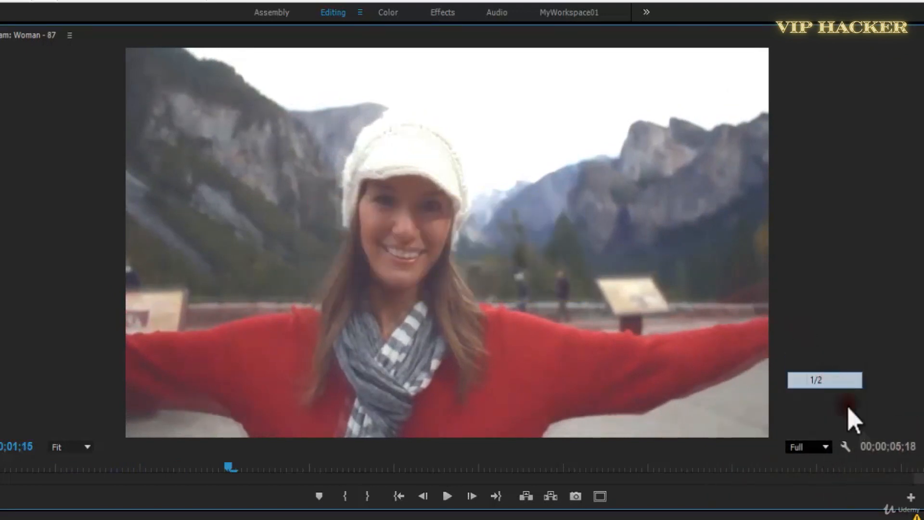
Clear all logged audio warnings from the Events list and resume playing the clip in the maximized Program monitor.
click(917, 516)
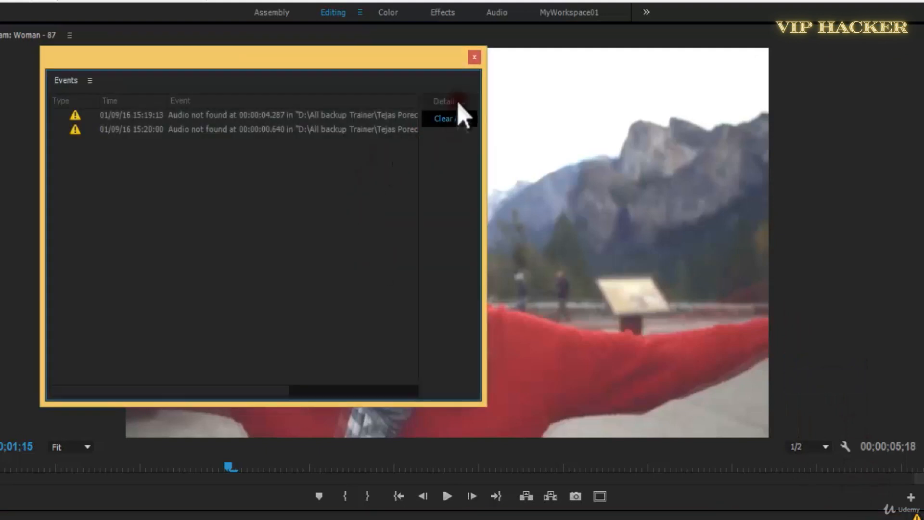
click(463, 115)
click(474, 57)
key(space)
click(423, 322)
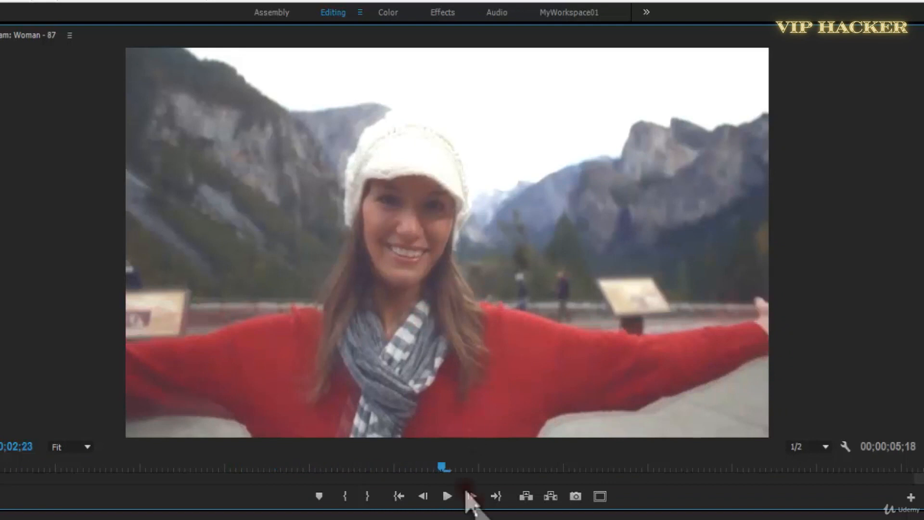
Save the project, play the clip again in the maximized Program monitor, and examine the echo trails between 00;00;03;25 and 00;00;05;14.
key(ctrl+s)
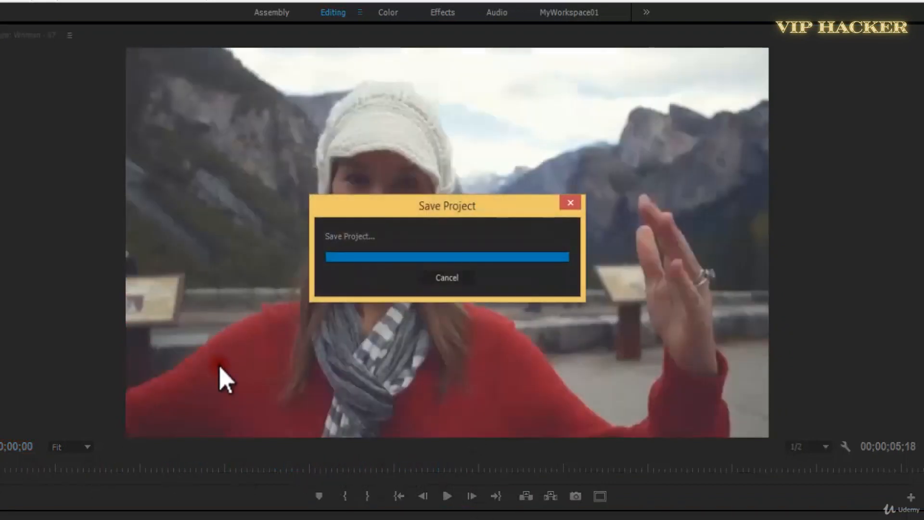
key(space)
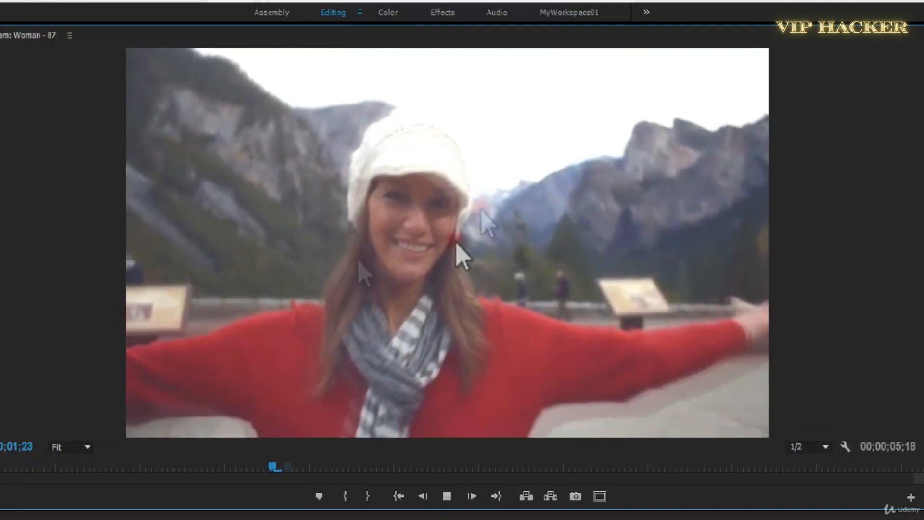
key(space)
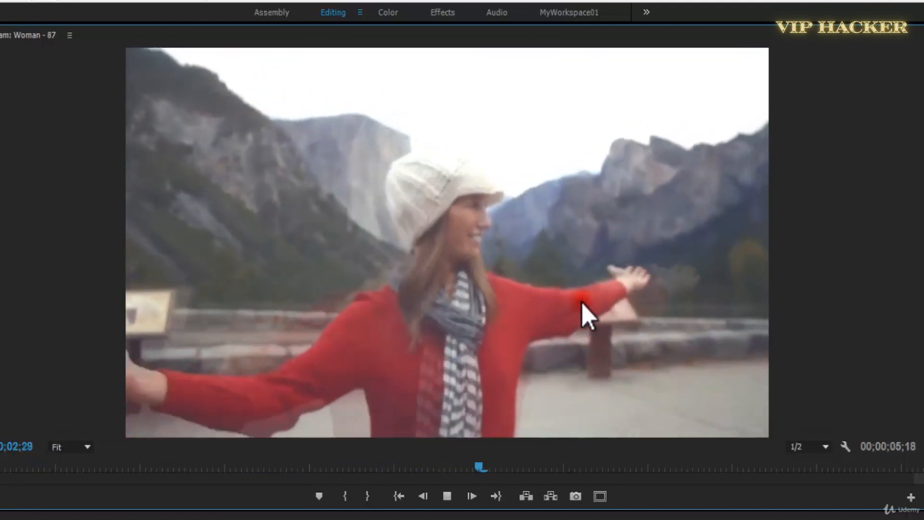
mouse_move(641, 478)
mouse_down()
mouse_move(611, 464)
mouse_move(601, 475)
mouse_move(651, 472)
mouse_move(611, 474)
mouse_move(627, 477)
mouse_up()
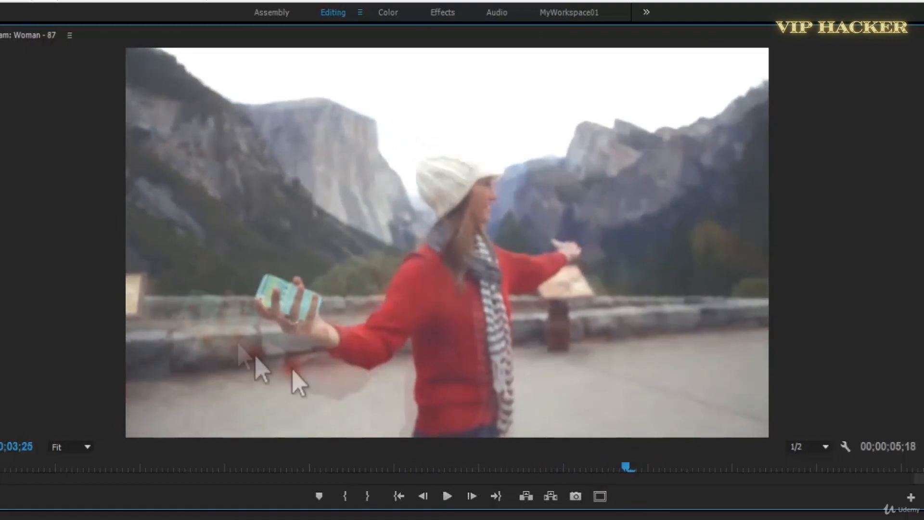
key(space)
drag(796, 468, 898, 491)
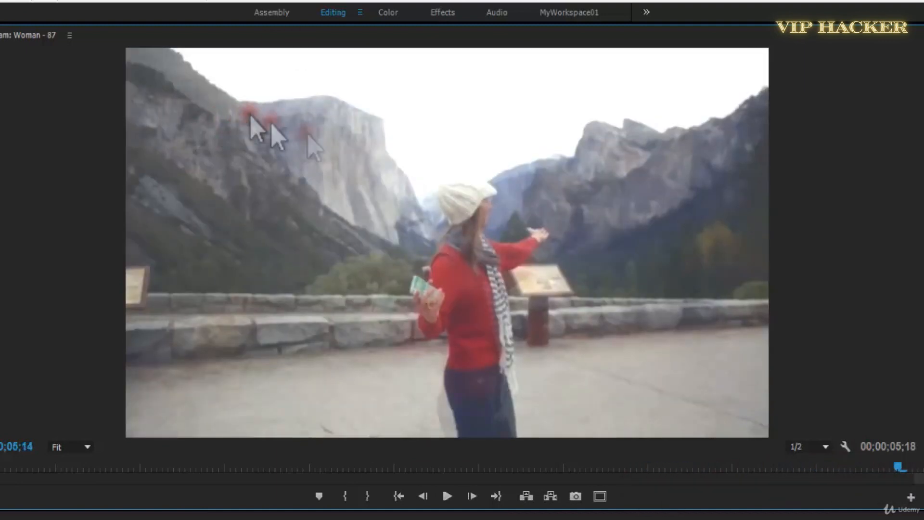
drag(908, 465, 635, 493)
key(grave)
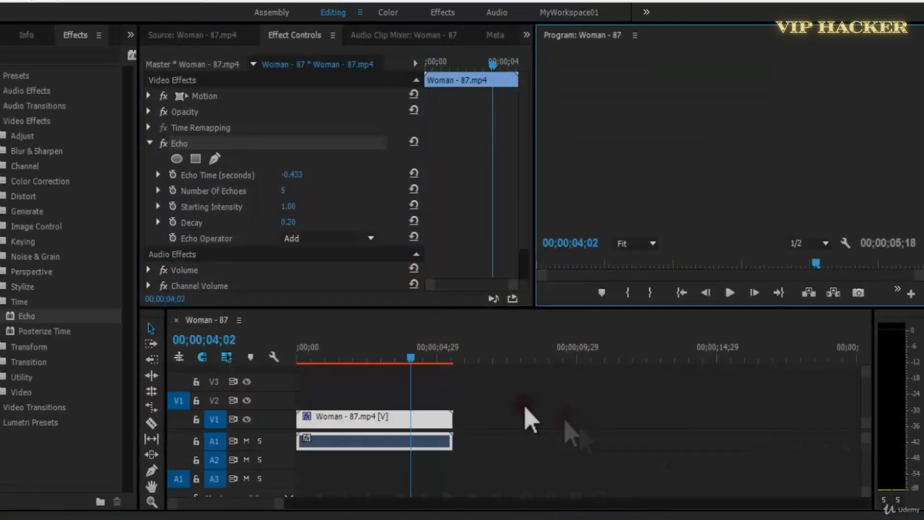
Save the project, delete the Echo effect, and apply Posterize Time to the Woman - 87.mp4 clip.
click(313, 359)
drag(314, 359, 345, 426)
key(ctrl+s)
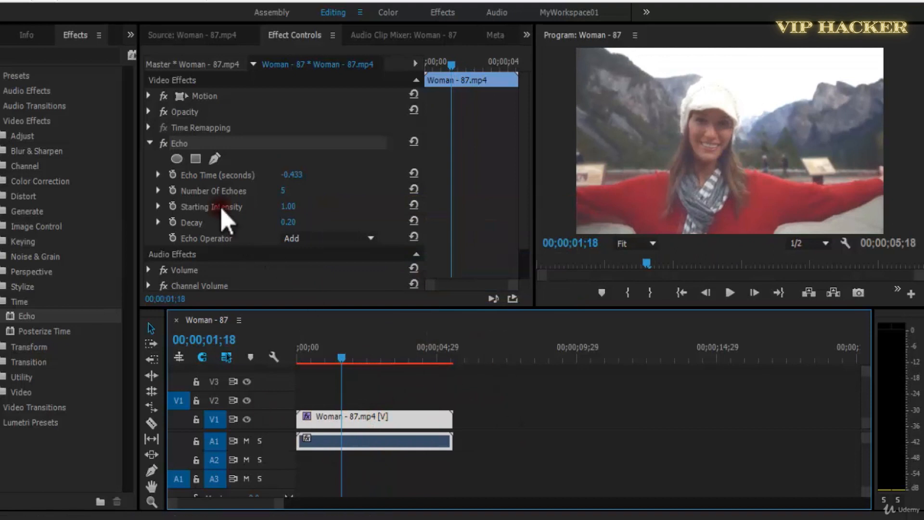
click(187, 145)
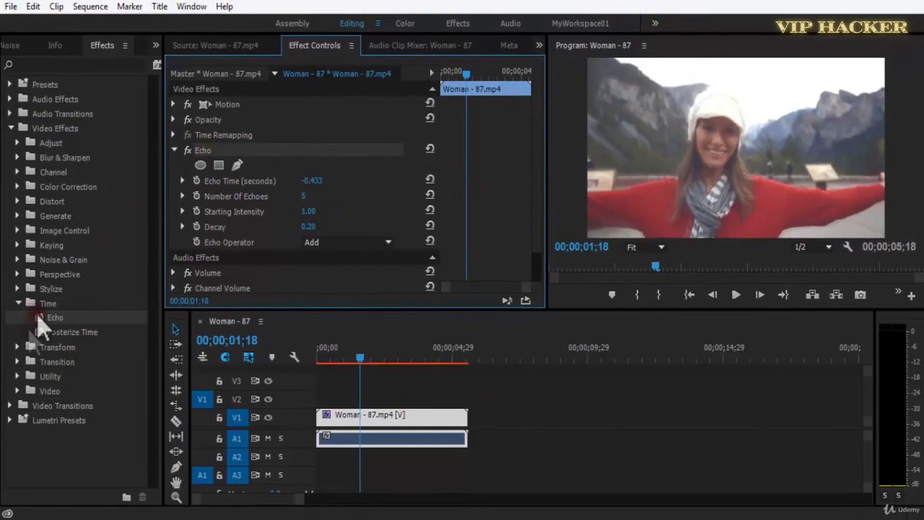
key(Delete)
drag(39, 334, 374, 421)
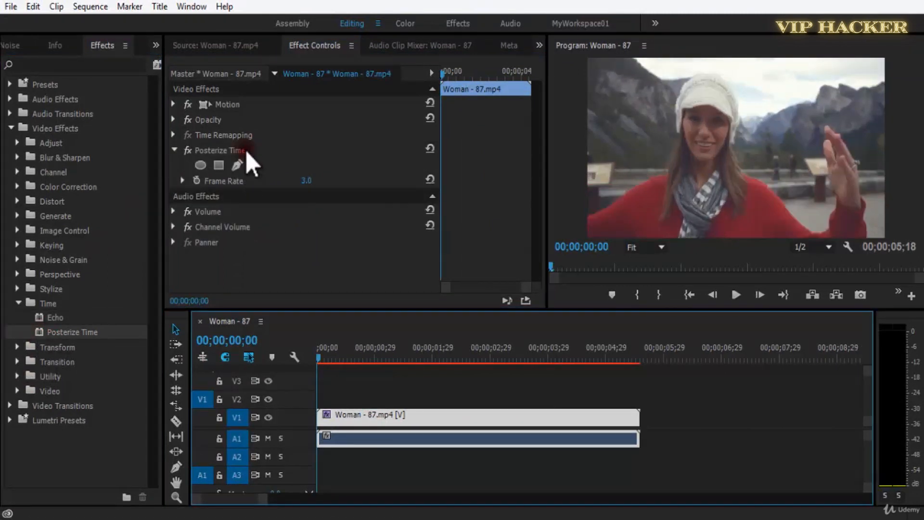
Play the Woman - 87.mp4 clip with Posterize Time at its default frame rate and return the playhead to the start.
click(347, 151)
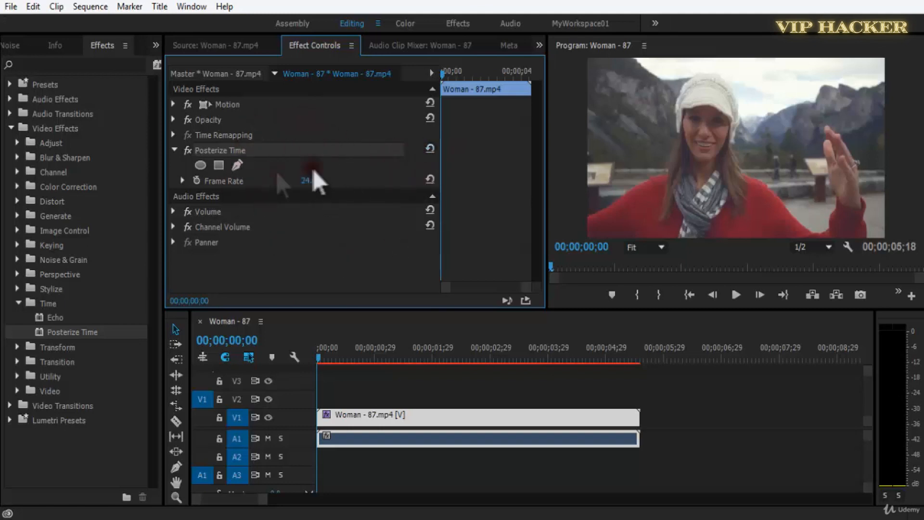
key(space)
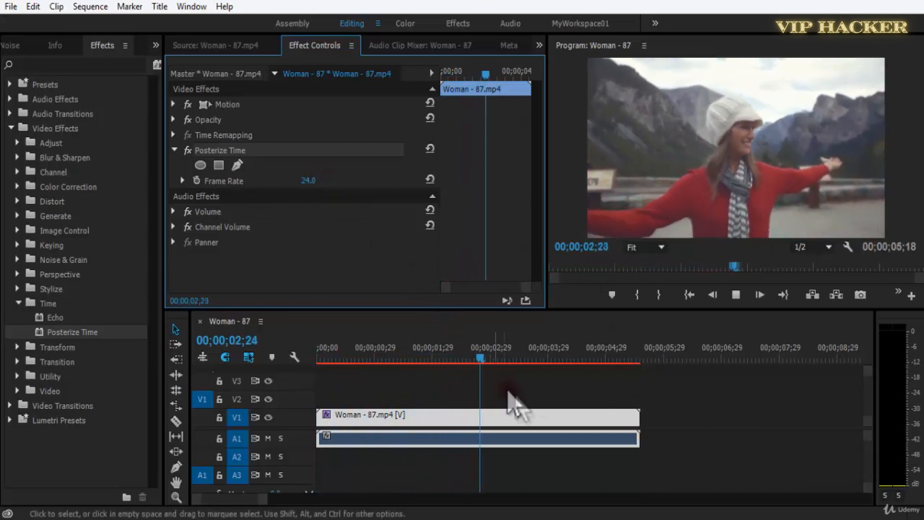
drag(541, 357, 244, 378)
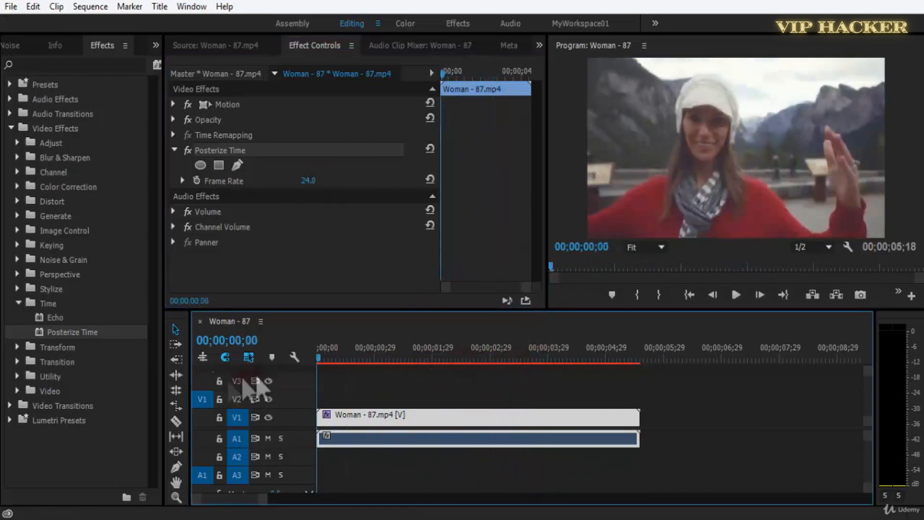
Import 428355495.mp4 into the project and replace the Woman - 87.mp4 clip in the timeline with it from the bin.
click(13, 46)
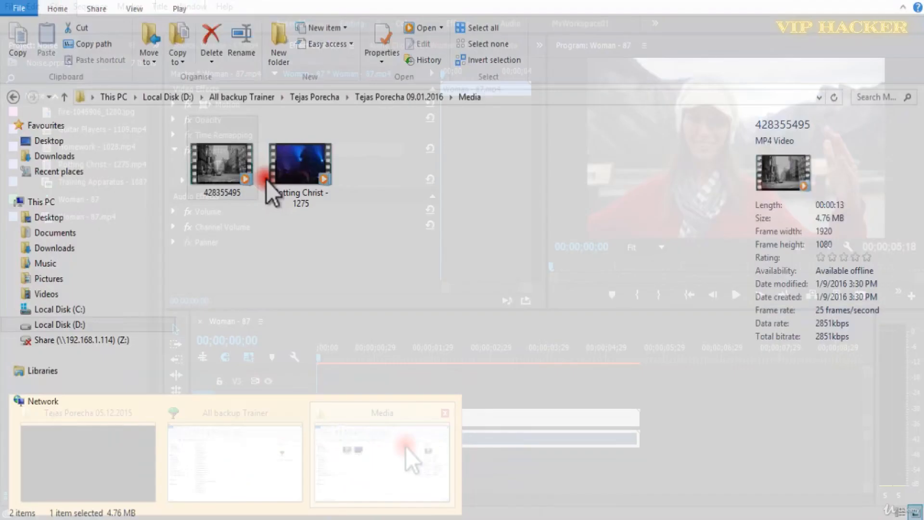
click(250, 166)
drag(251, 167, 73, 314)
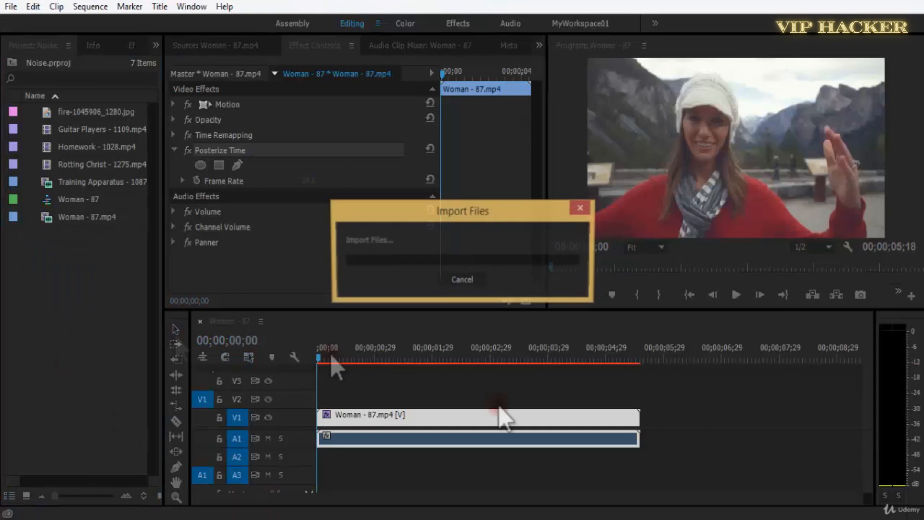
right_click(427, 412)
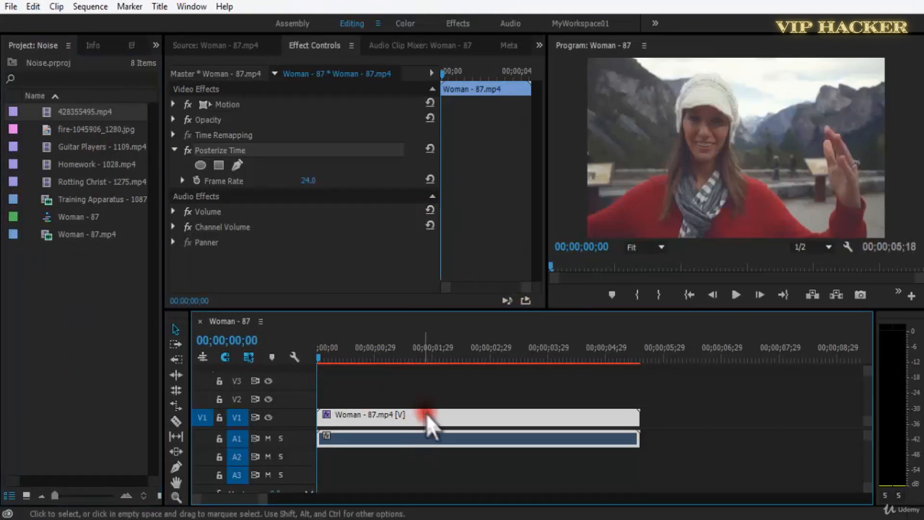
mouse_move(536, 140)
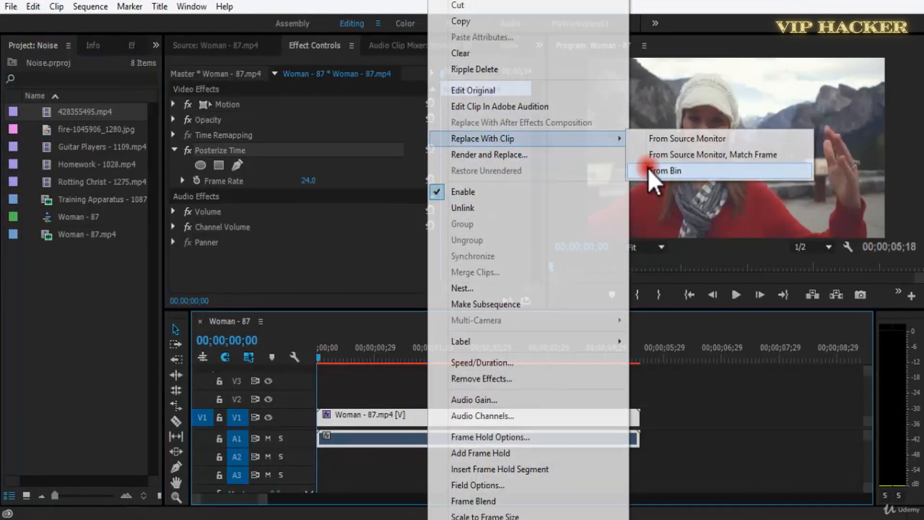
click(648, 169)
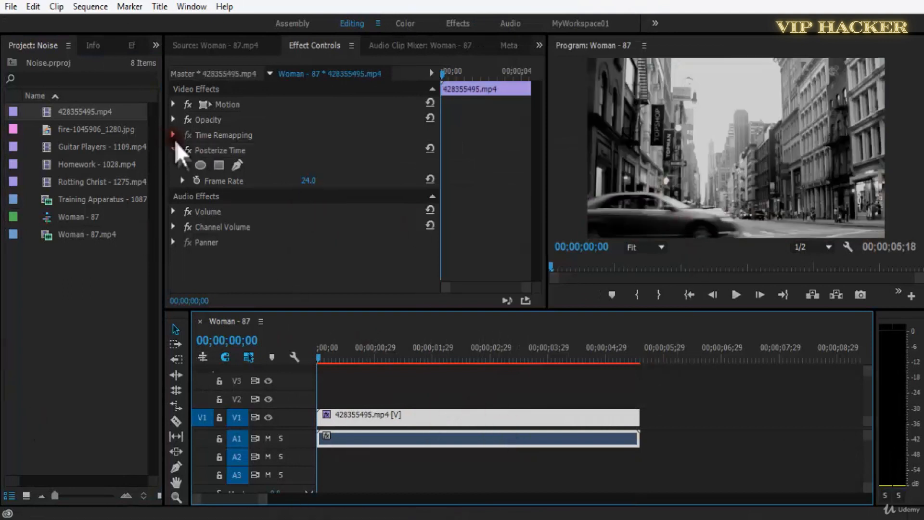
Play the 428355495.mp4 clip with Posterize Time turned off and scale the clip to the frame size.
key(space)
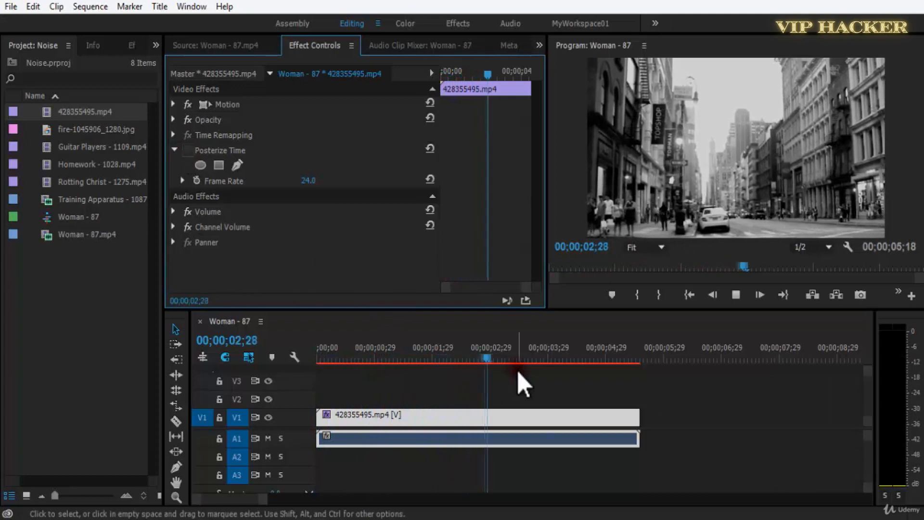
right_click(565, 416)
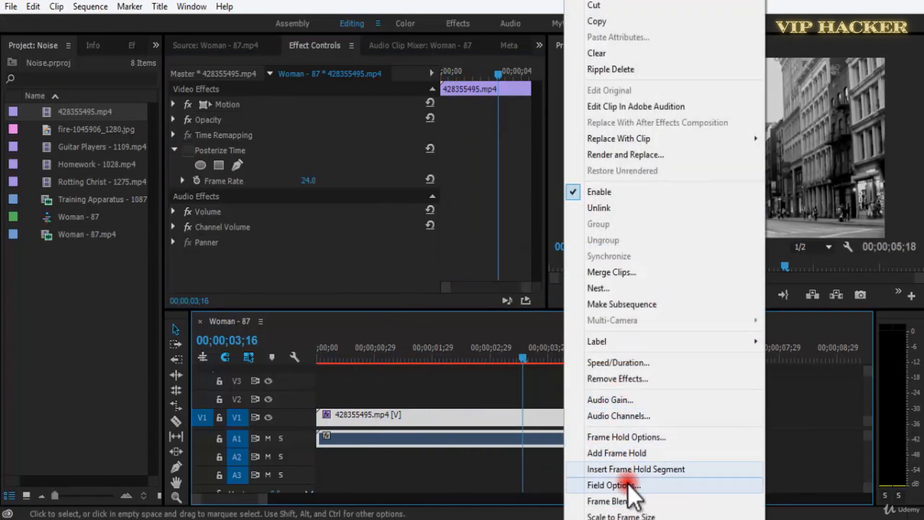
click(621, 515)
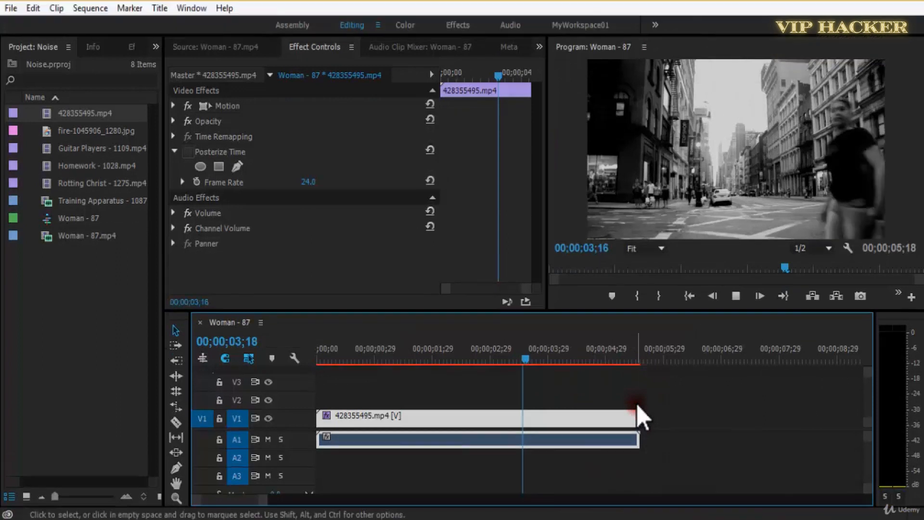
key(space)
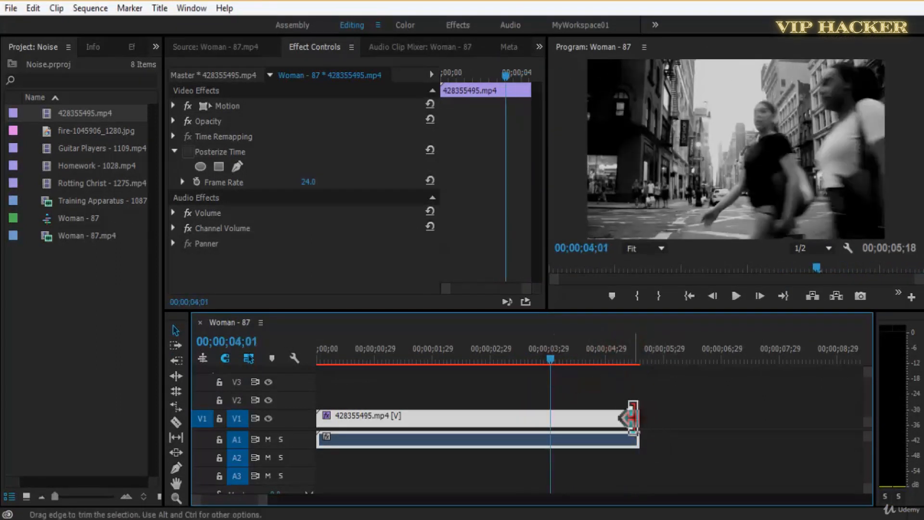
Try to extend the end of the 428355495.mp4 clip in the timeline.
drag(840, 405, 877, 402)
drag(568, 415, 696, 407)
drag(570, 416, 718, 408)
Play the 428355495.mp4 clip from the start with Posterize Time turned off and examine its original motion.
key(minus)
key(minus)
key(minus)
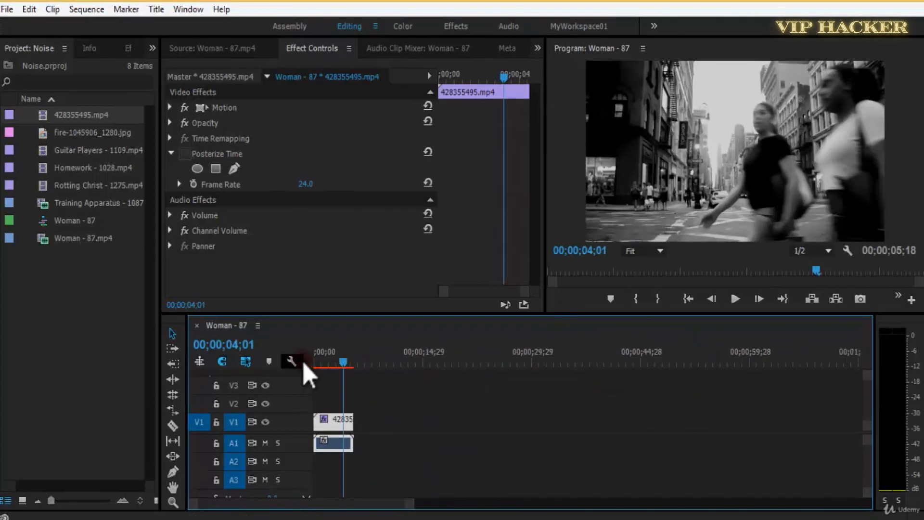
key(Home)
key(equal)
key(equal)
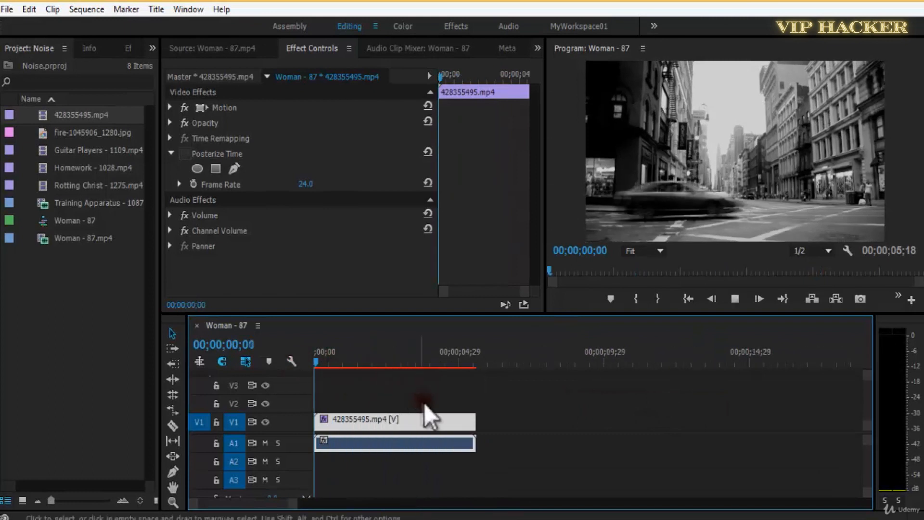
key(space)
drag(335, 364, 302, 365)
key(space)
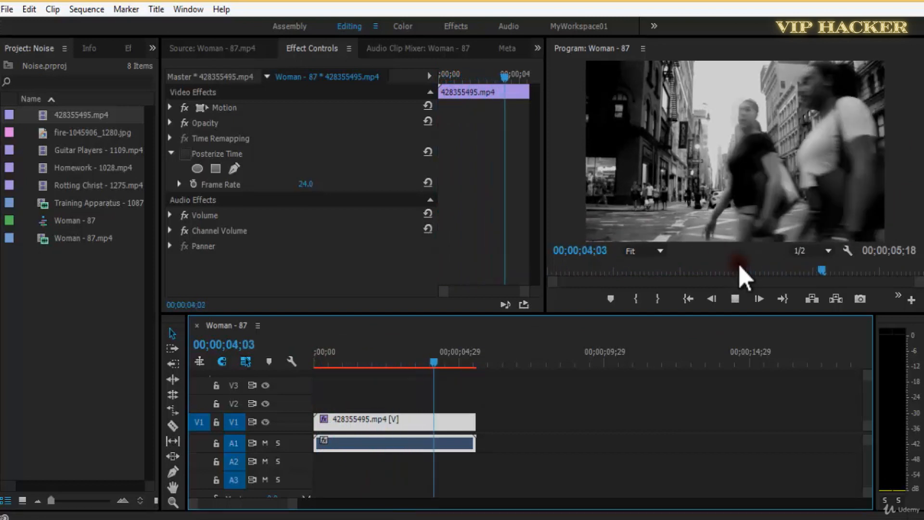
key(space)
key(Home)
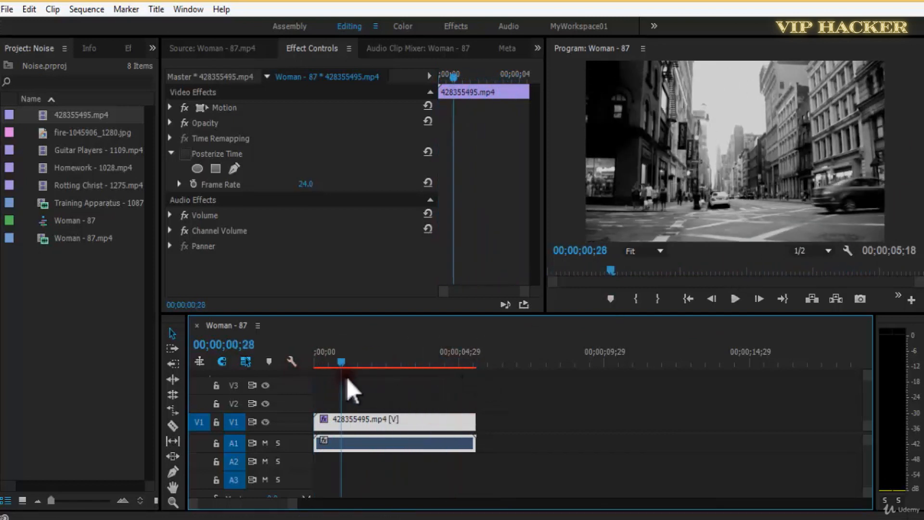
Turn Posterize Time back on, play the clip at its 24 frame rate, and move the playhead back to 00;00;00;20.
click(185, 155)
key(space)
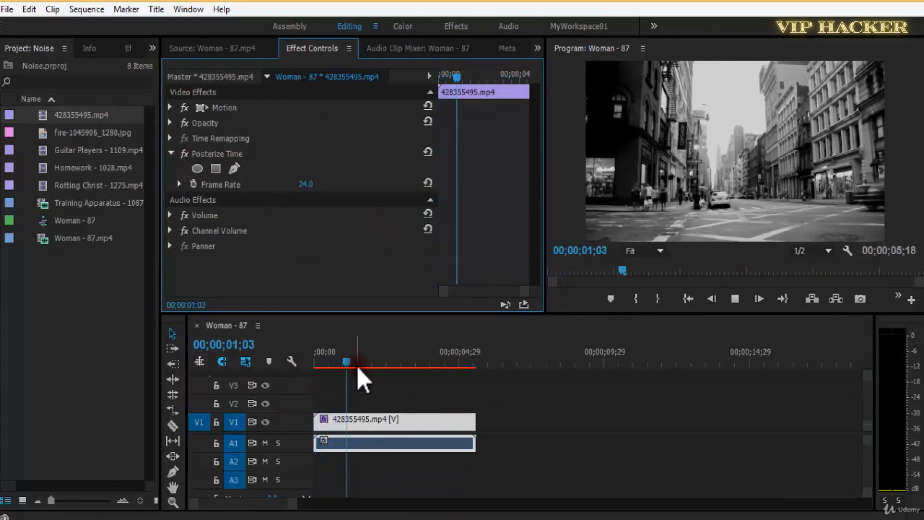
key(space)
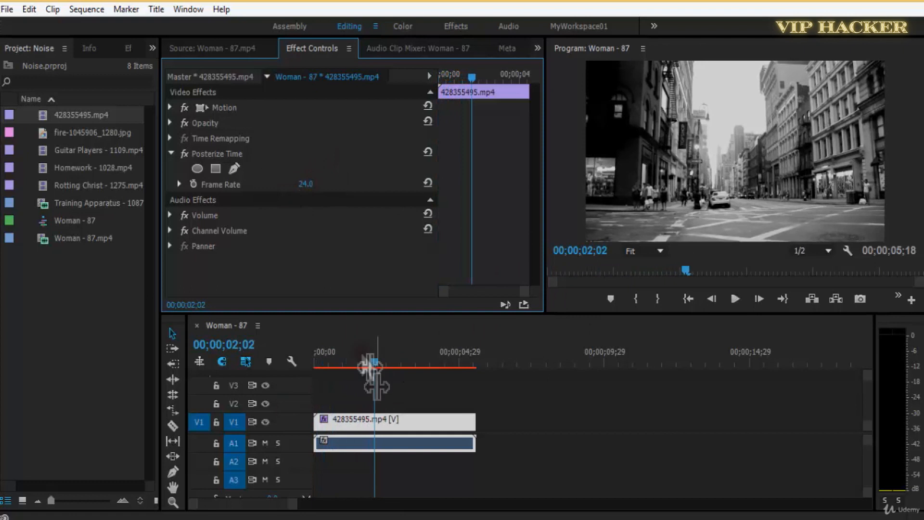
drag(371, 367, 333, 367)
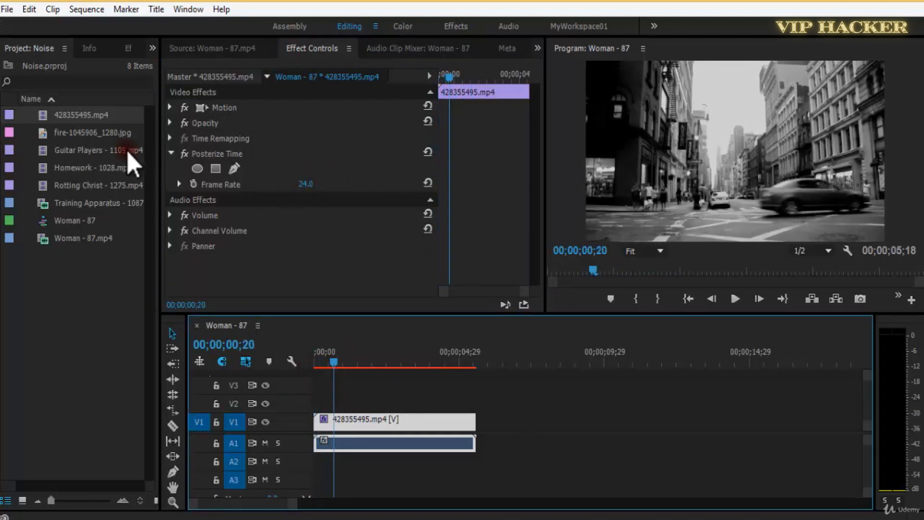
Check the frame rate in the properties of 428355495.mp4 and set the Posterize Time frame rate to 3.
right_click(101, 123)
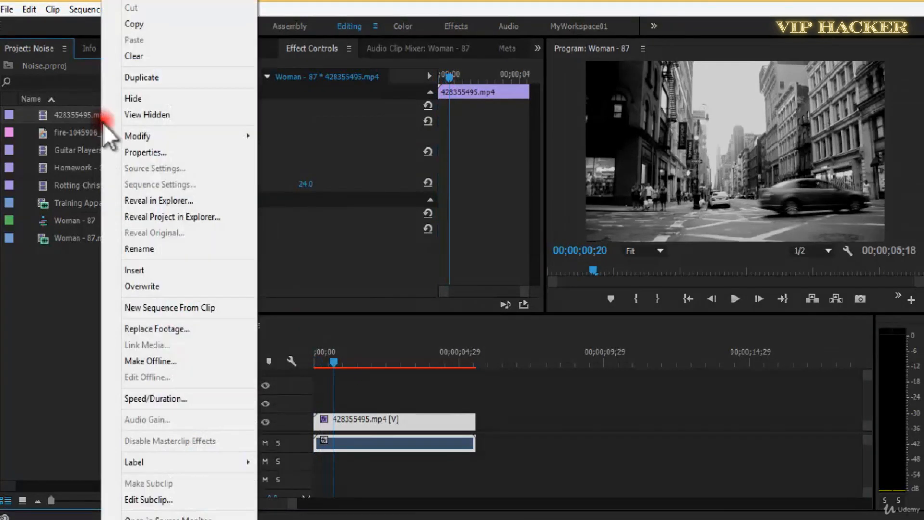
click(138, 151)
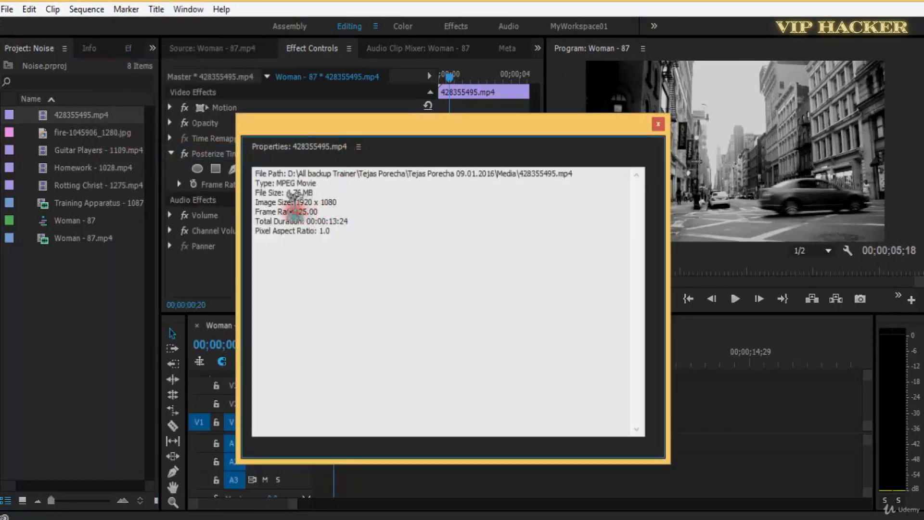
drag(303, 183, 349, 227)
click(336, 212)
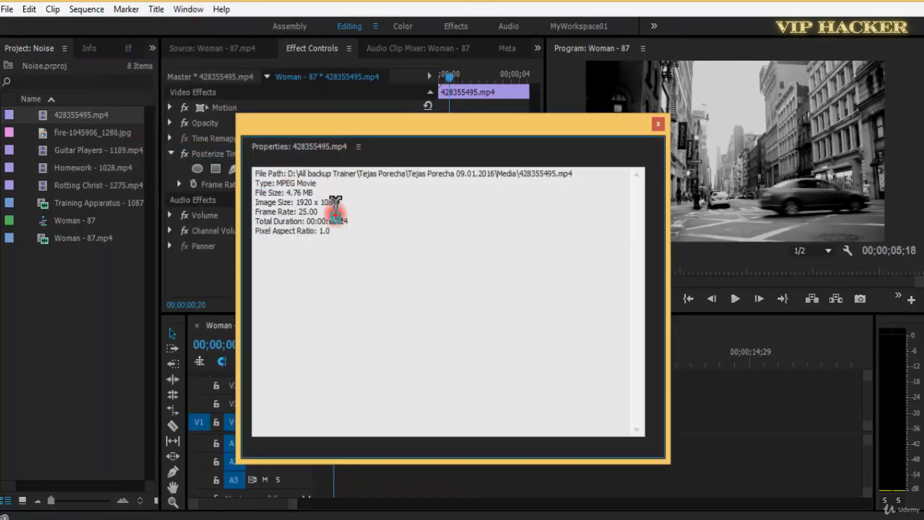
click(659, 123)
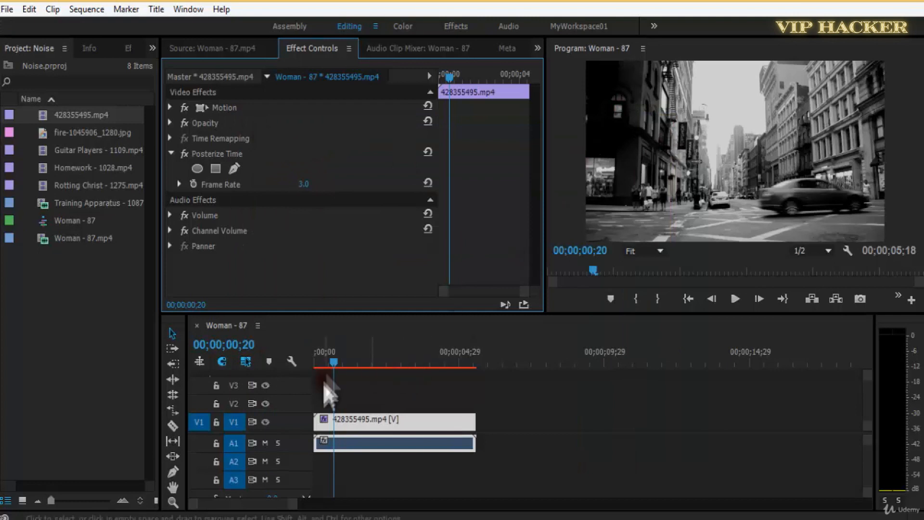
Play the clip with Posterize Time at 3 frames per second and return the playhead to the start.
click(455, 393)
key(space)
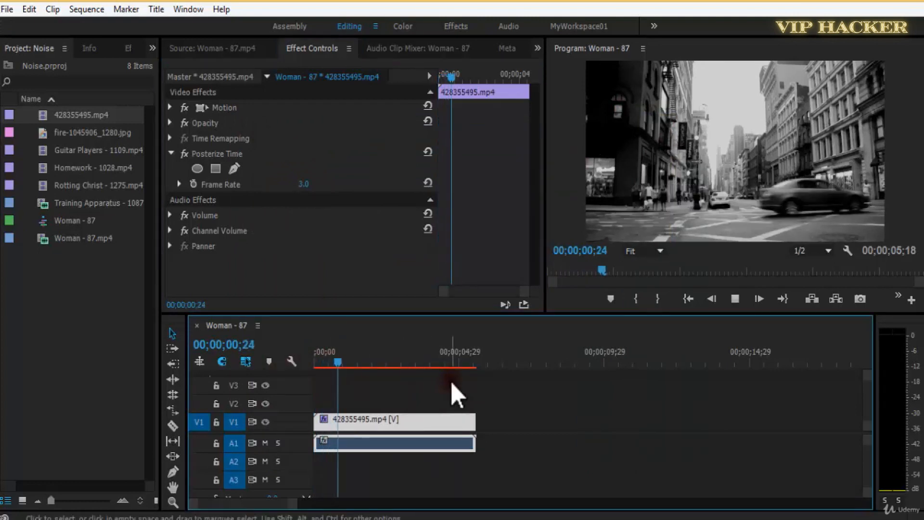
key(space)
key(Home)
Turn off Posterize Time and play the clip from the start in the maximized Program monitor for comparison.
click(184, 154)
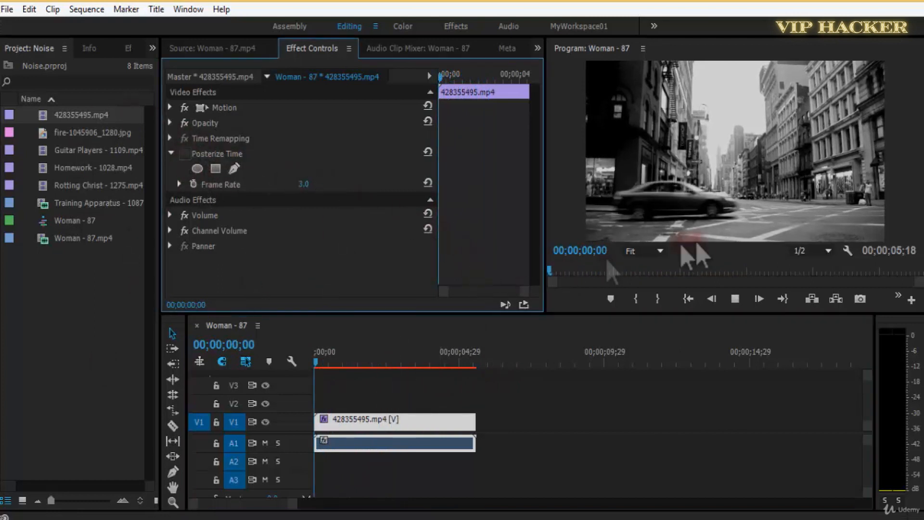
key(grave)
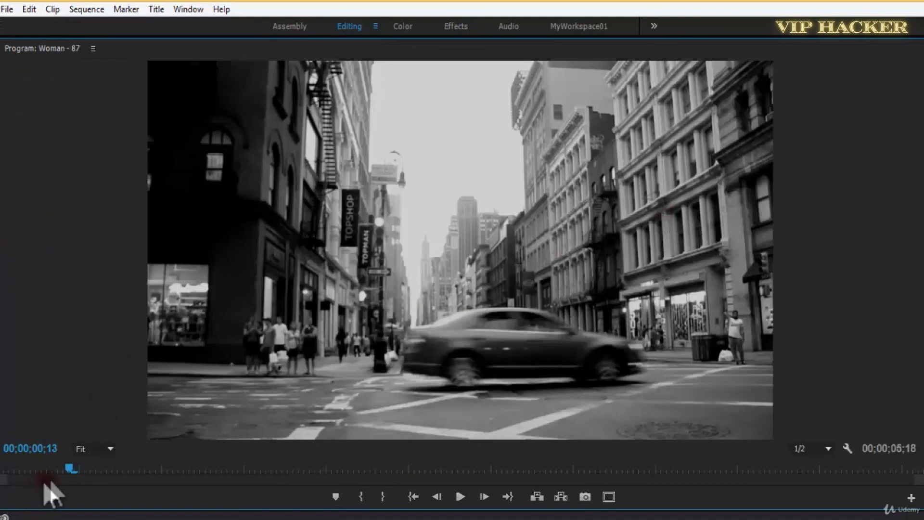
drag(39, 467, 0, 477)
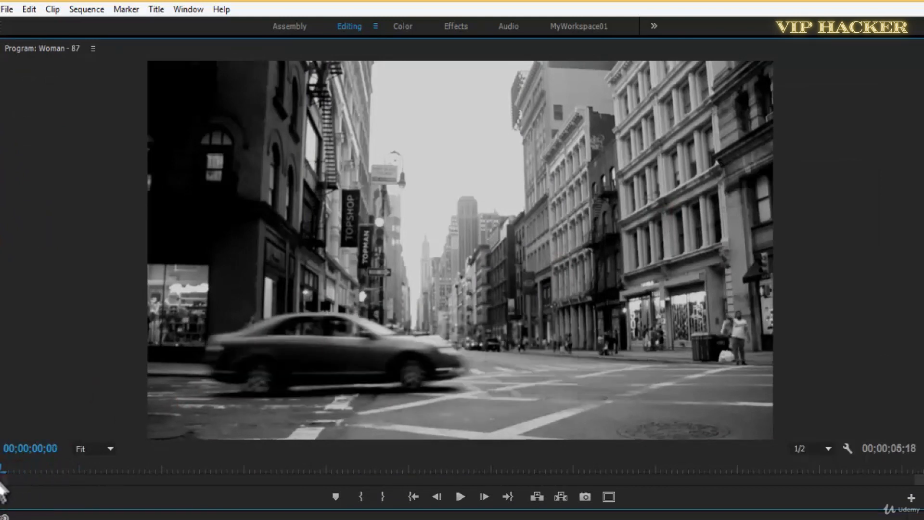
key(space)
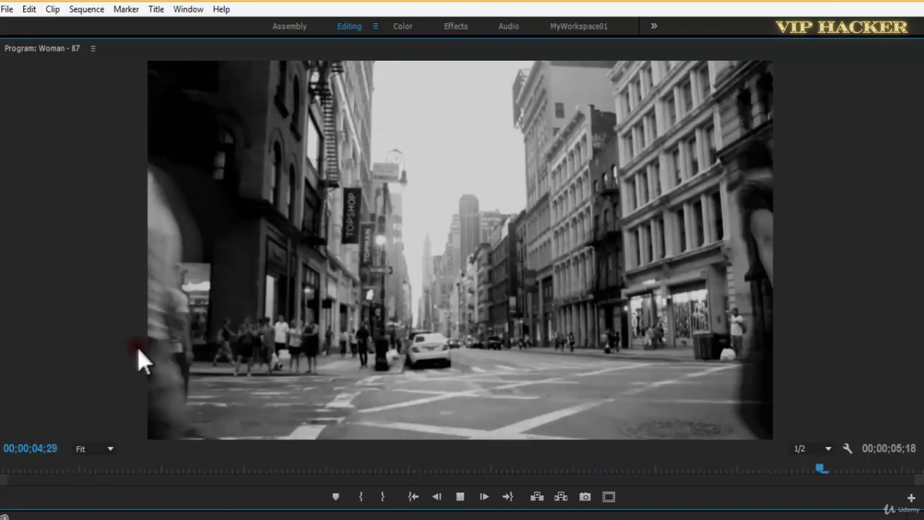
key(space)
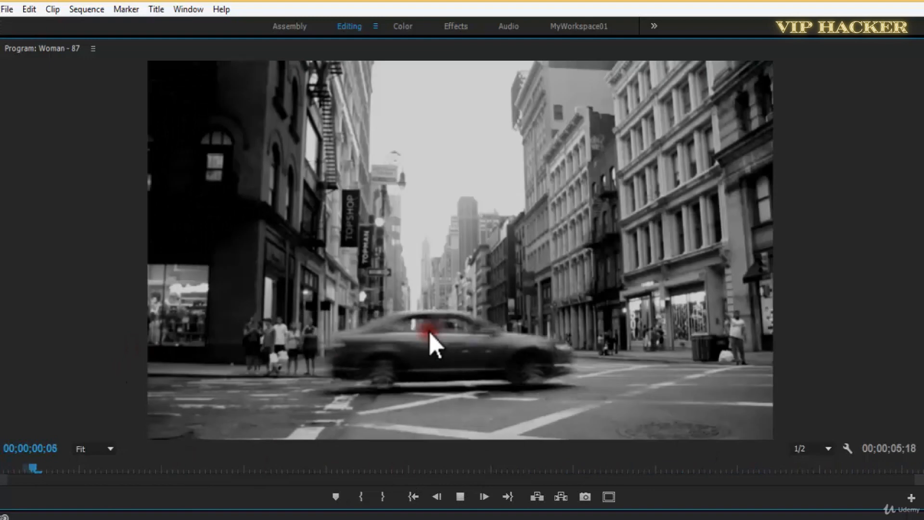
Turn Posterize Time on again, replay the clip from the start in the maximized Program monitor, and scrub to 00;00;03;28.
key(grave)
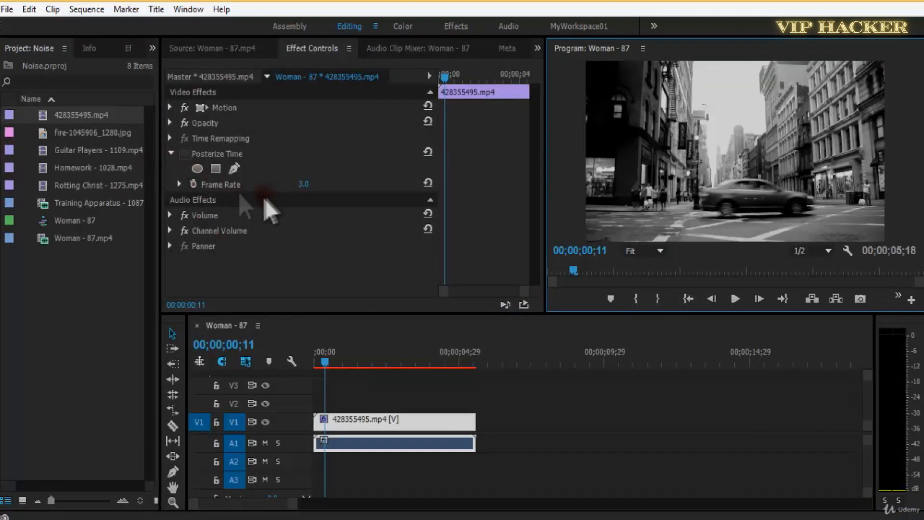
click(319, 356)
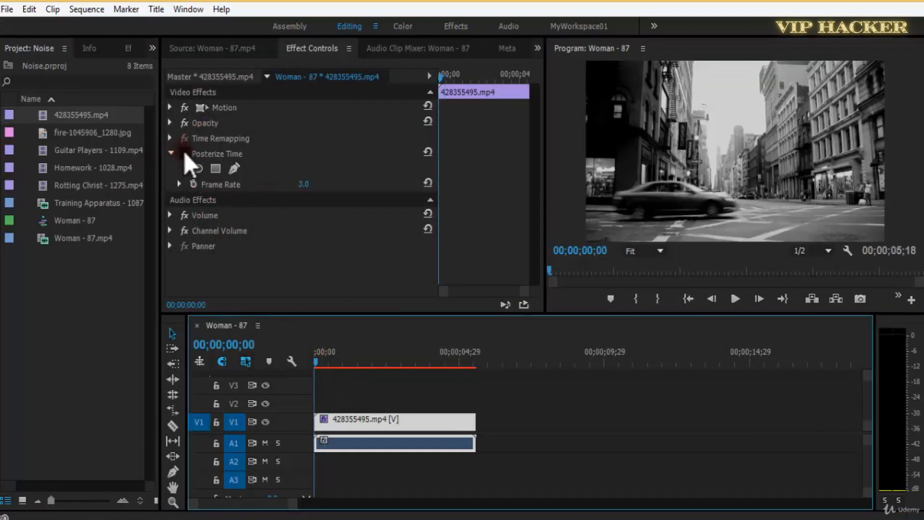
key(grave)
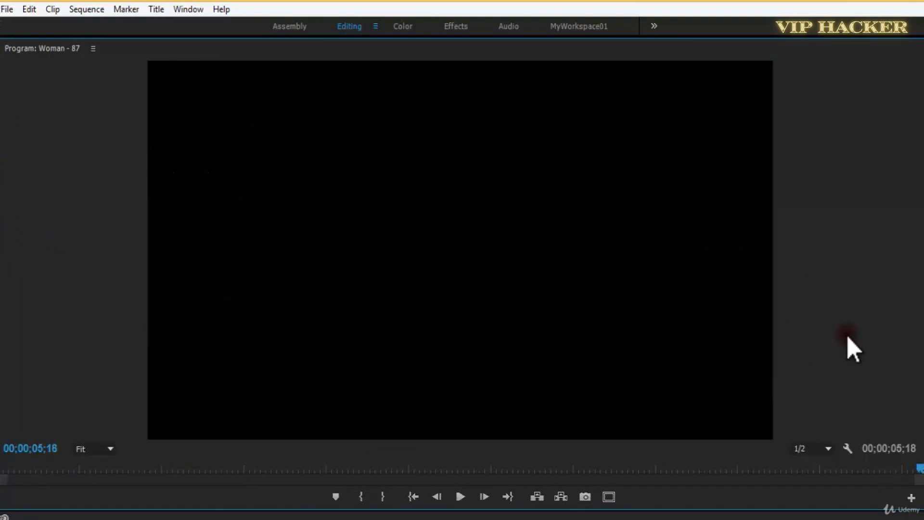
key(space)
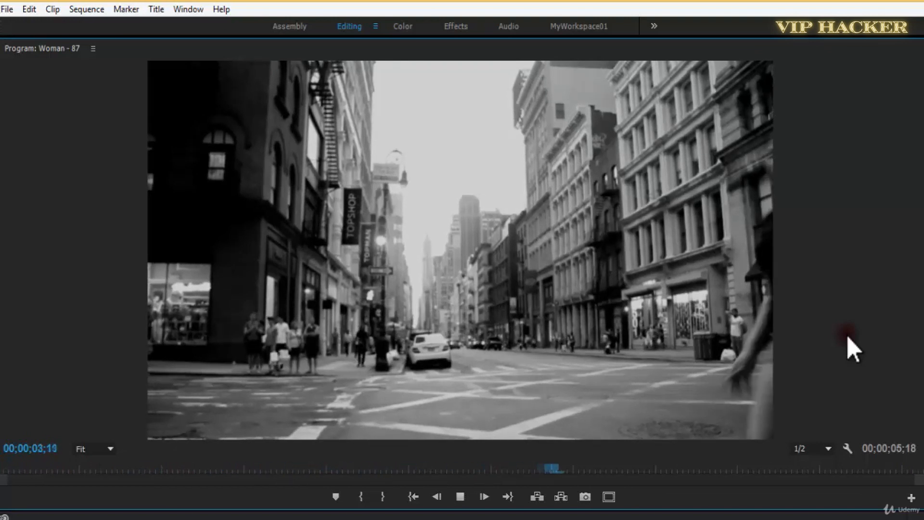
key(space)
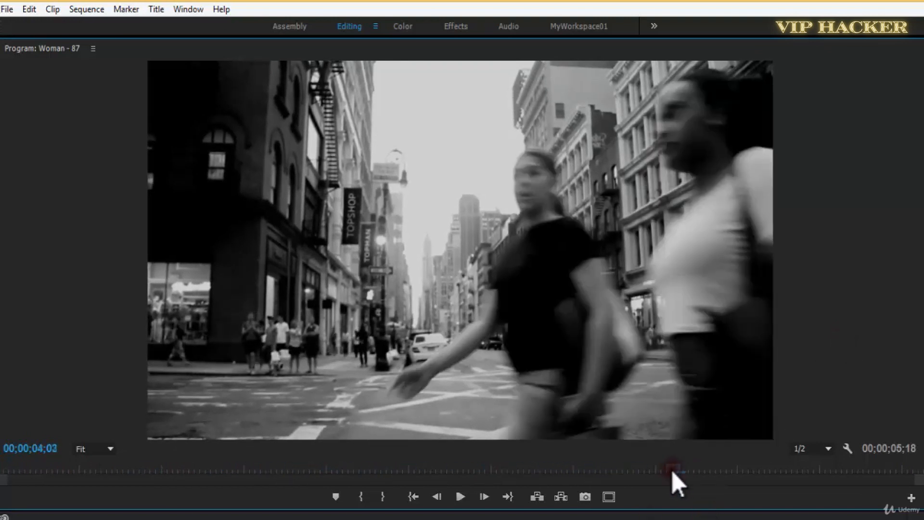
drag(672, 471, 648, 484)
key(grave)
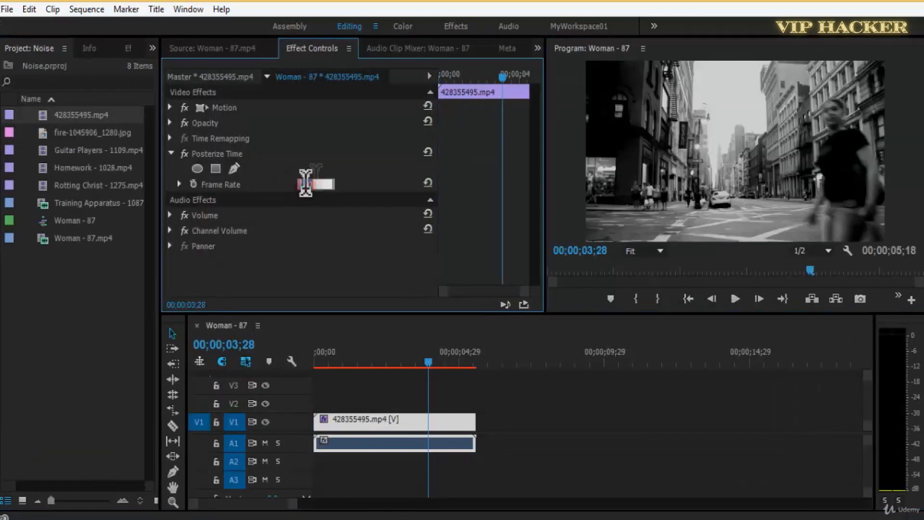
Set the Posterize Time frame rate to 5 and play the clip from the start in the maximized Program monitor.
text(12)
key(Return)
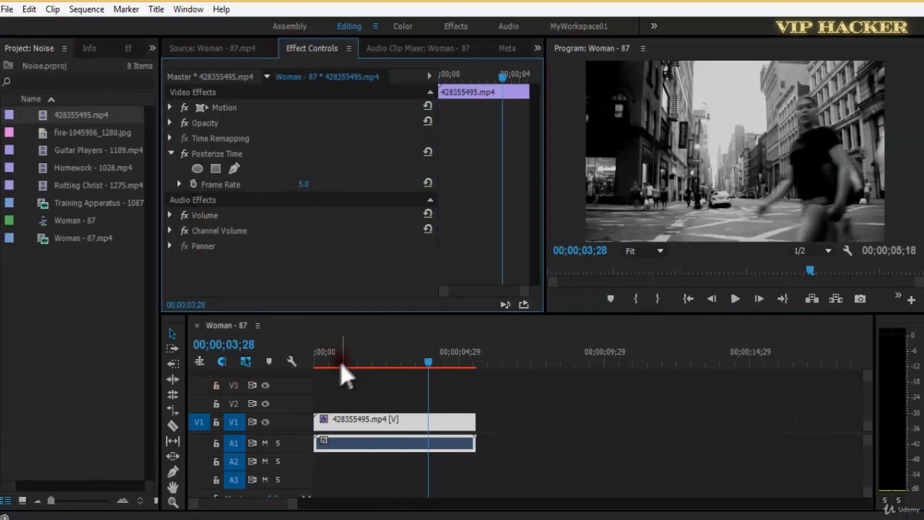
drag(341, 365, 305, 370)
key(space)
key(grave)
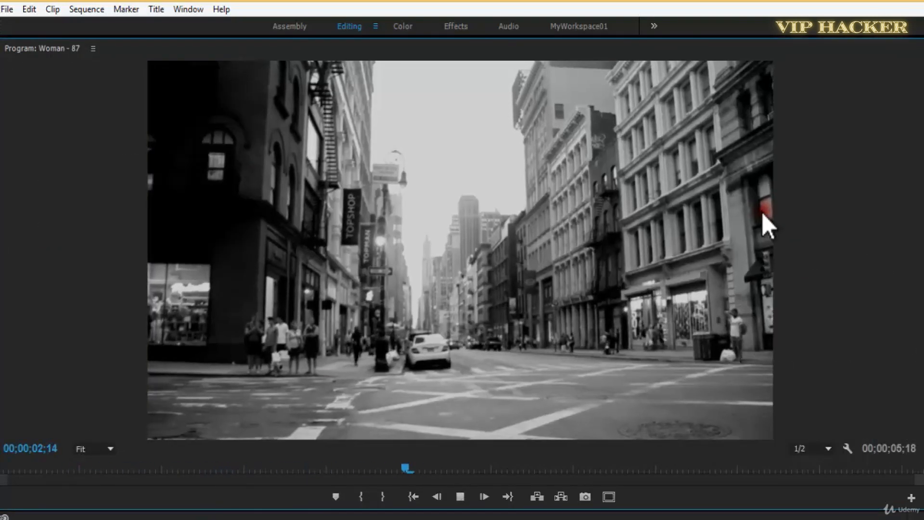
drag(739, 472, 1, 482)
key(space)
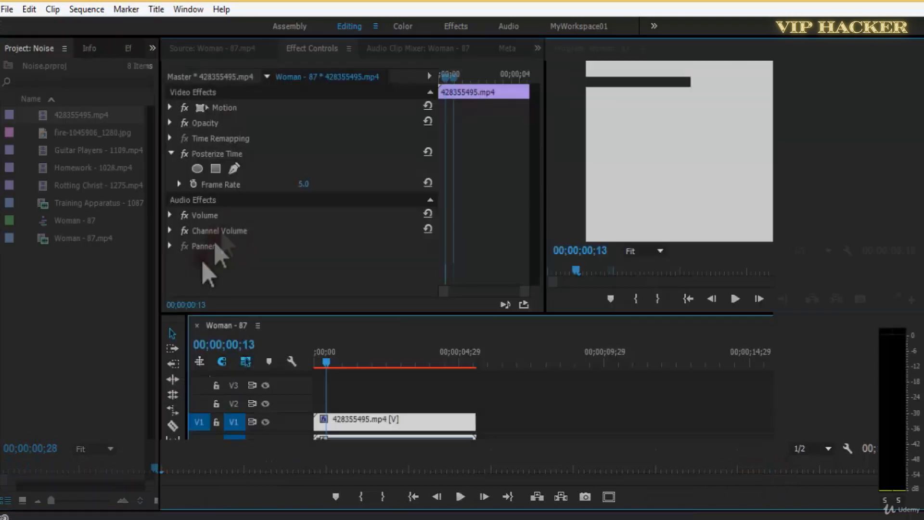
Set the Posterize Time frame rate to 60, play the clip in the maximized Program monitor, and scrub back near the start.
click(310, 183)
text(60)
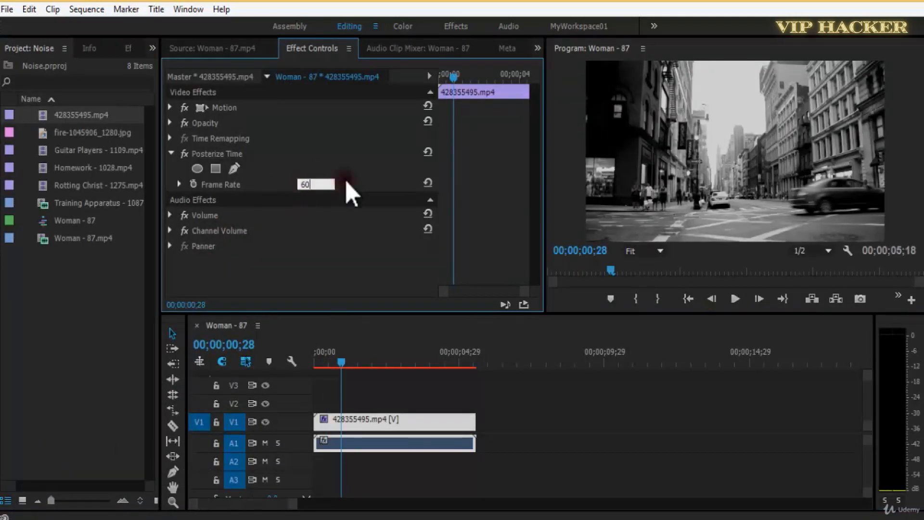
key(Return)
drag(353, 364, 269, 361)
key(grave)
key(space)
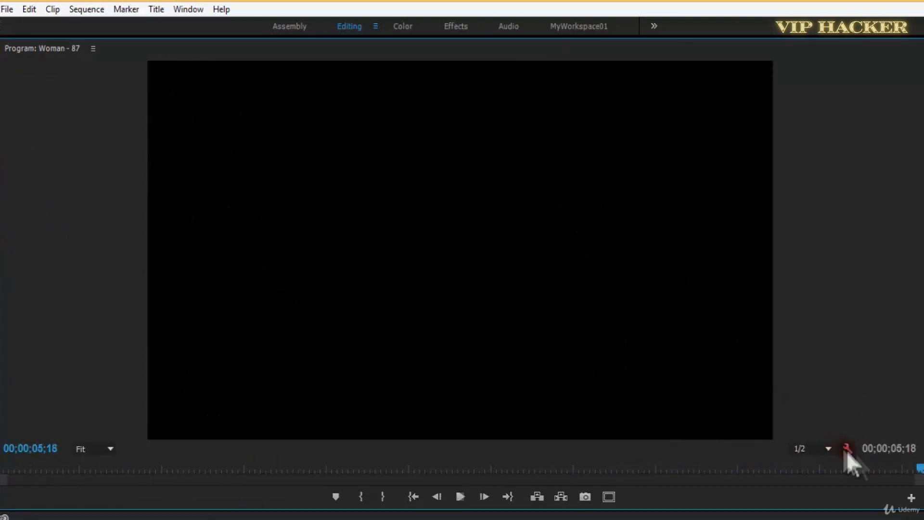
drag(886, 469, 9, 503)
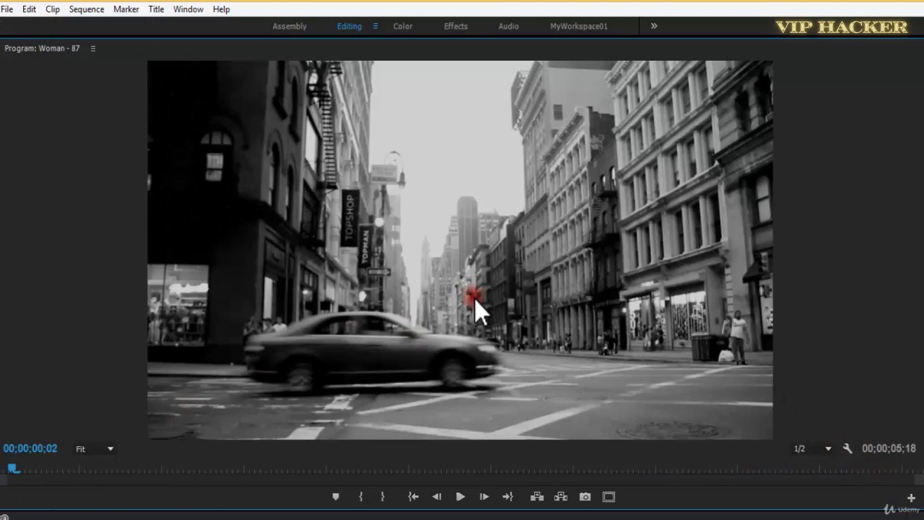
Change the Posterize Time frame rate once more and play the clip in the maximized Program monitor.
key(grave)
click(312, 187)
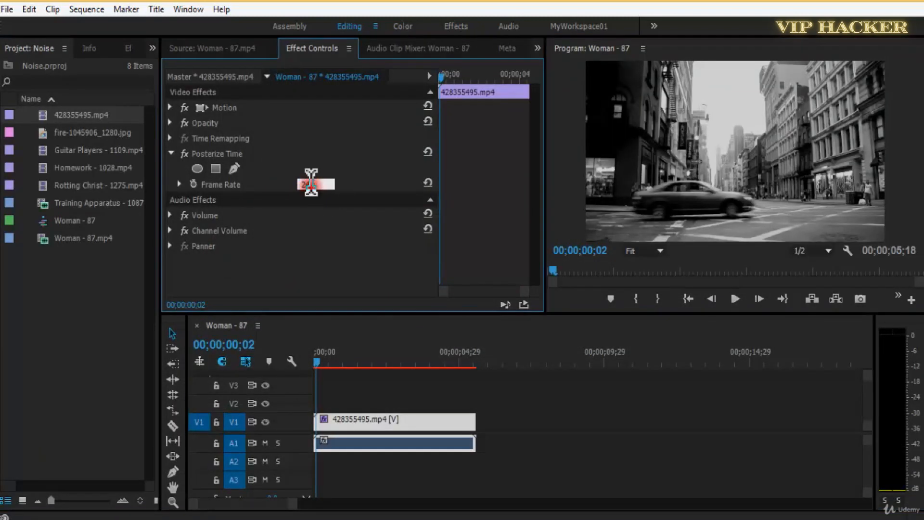
key(grave)
key(space)
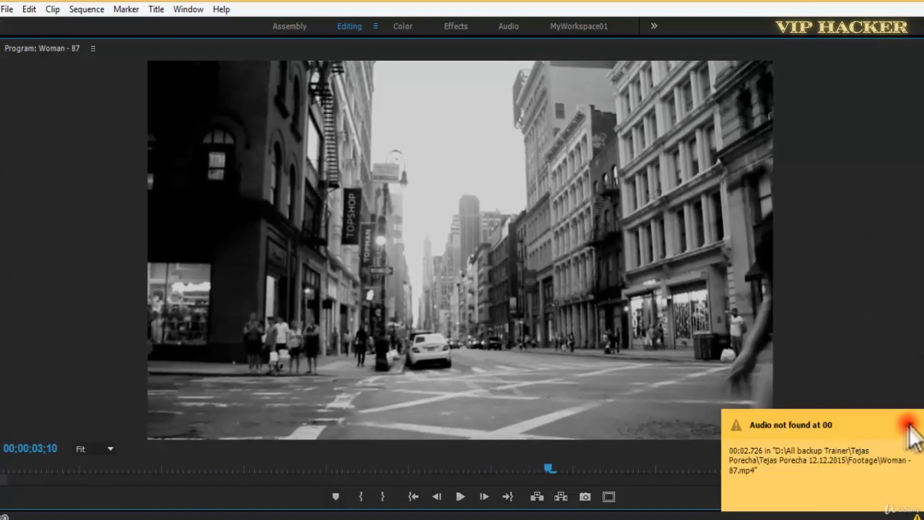
Return to the start of the street clip, set the Posterize Time frame rate to 5, and play it in the maximized Program monitor.
click(911, 425)
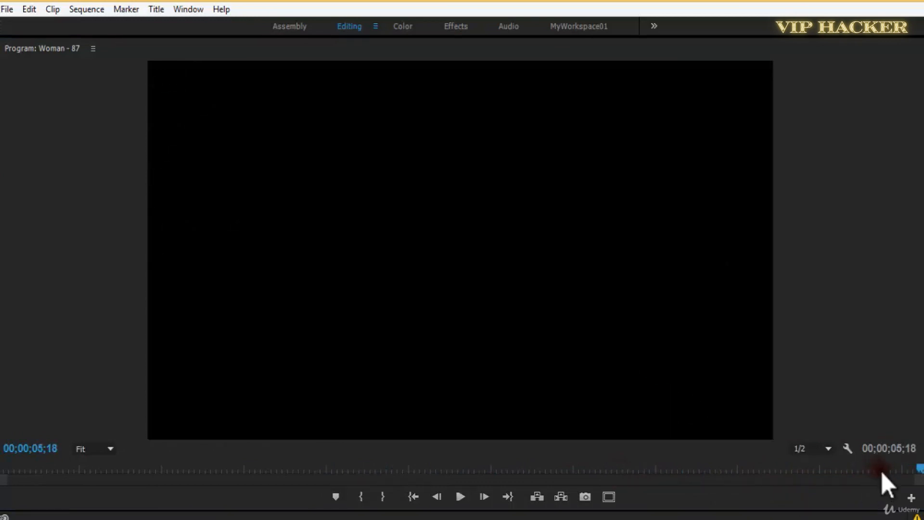
drag(882, 471, 0, 485)
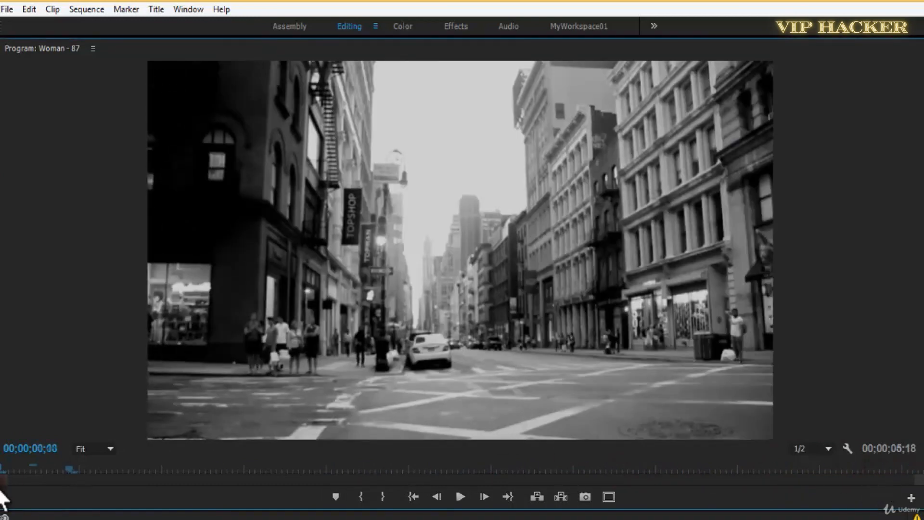
key(grave)
click(310, 183)
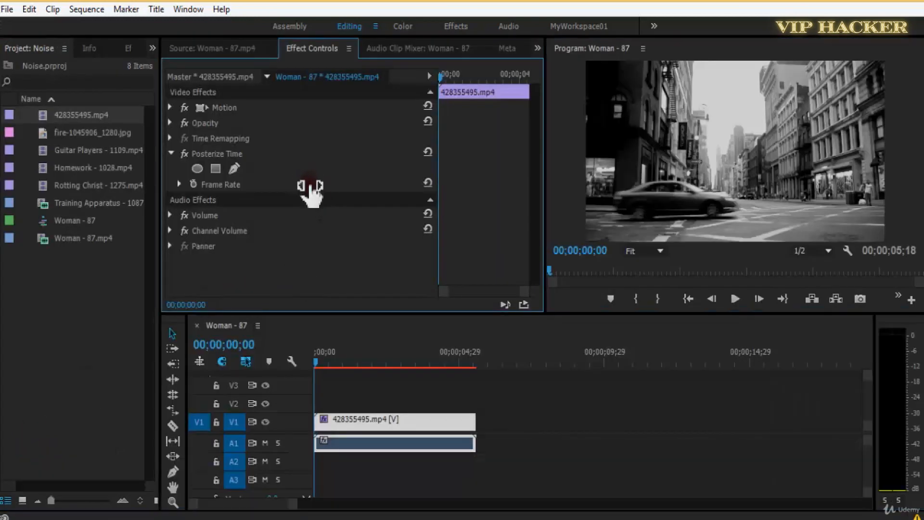
key(grave)
key(space)
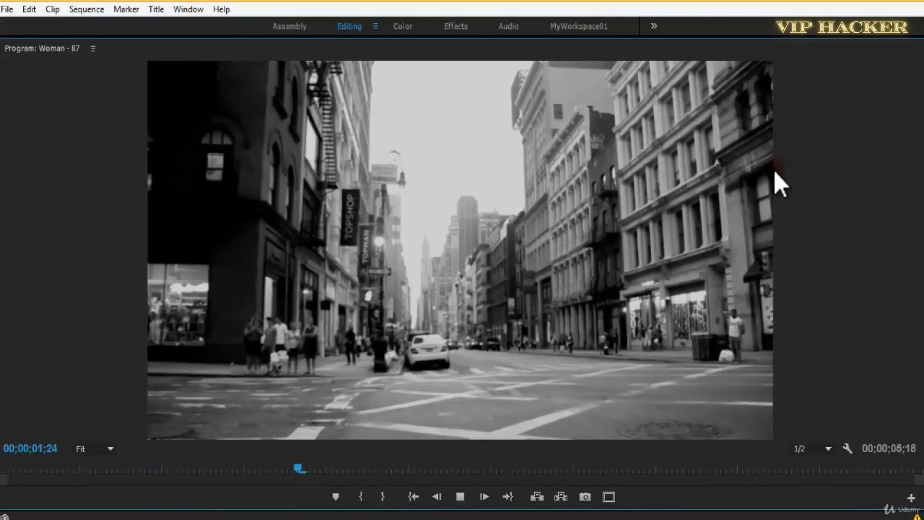
key(space)
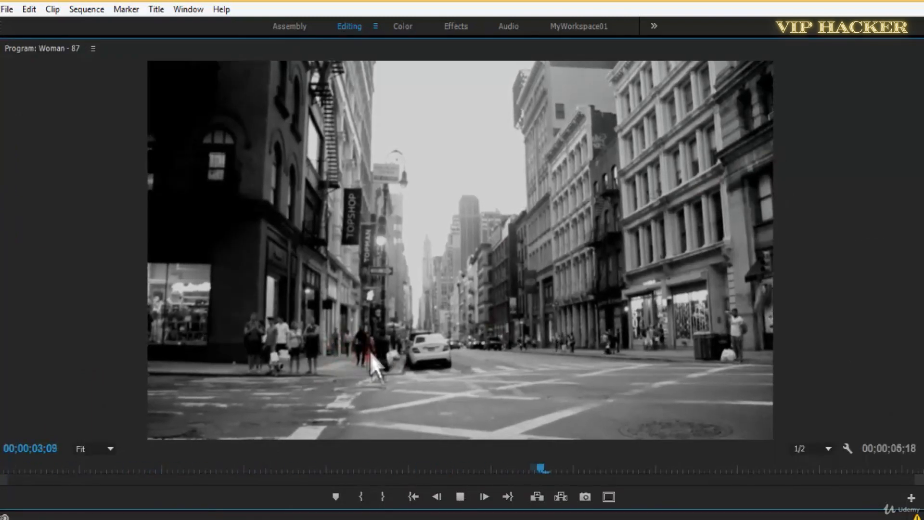
key(space)
Replay the street clip from near the start, scrub to 00;00;02;14, and save the project.
drag(622, 467, 272, 469)
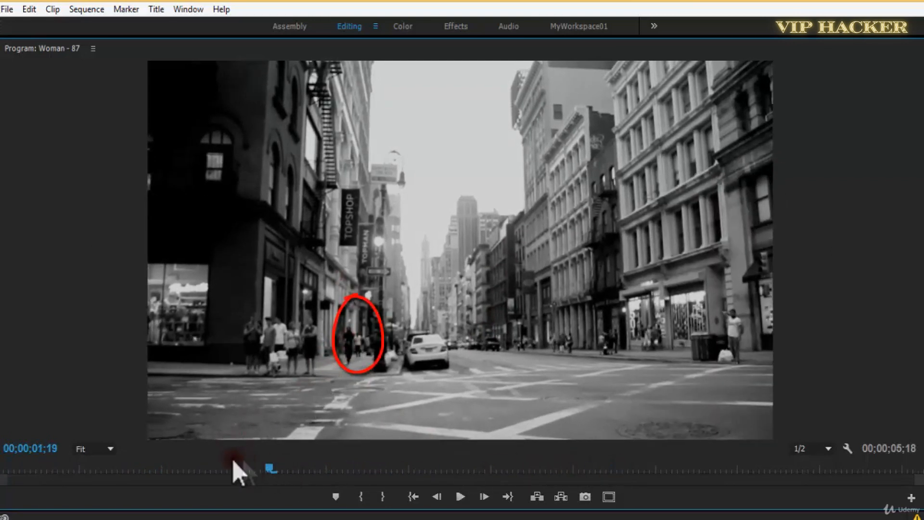
click(27, 471)
key(space)
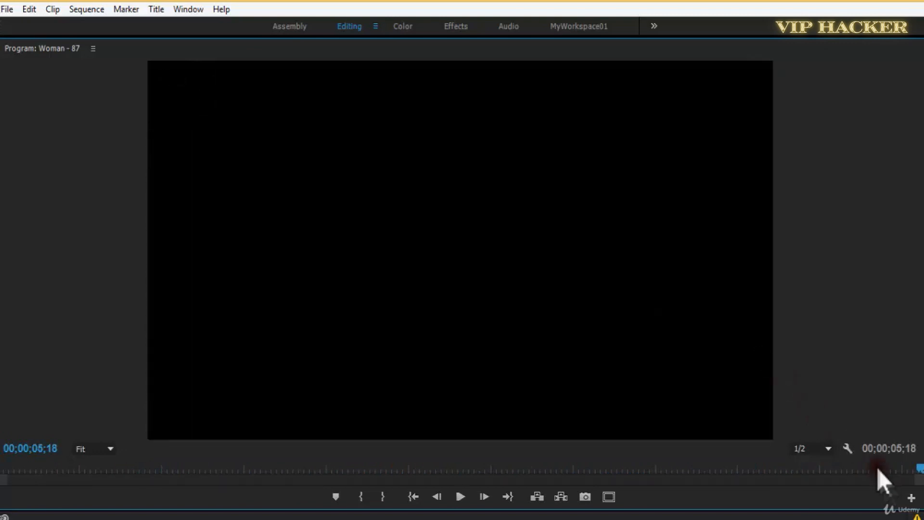
drag(879, 470, 413, 514)
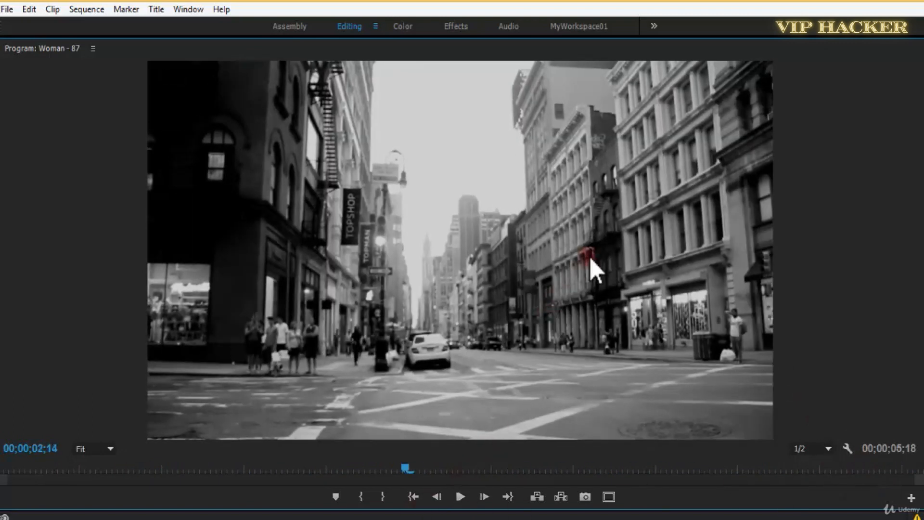
key(grave)
key(ctrl+s)
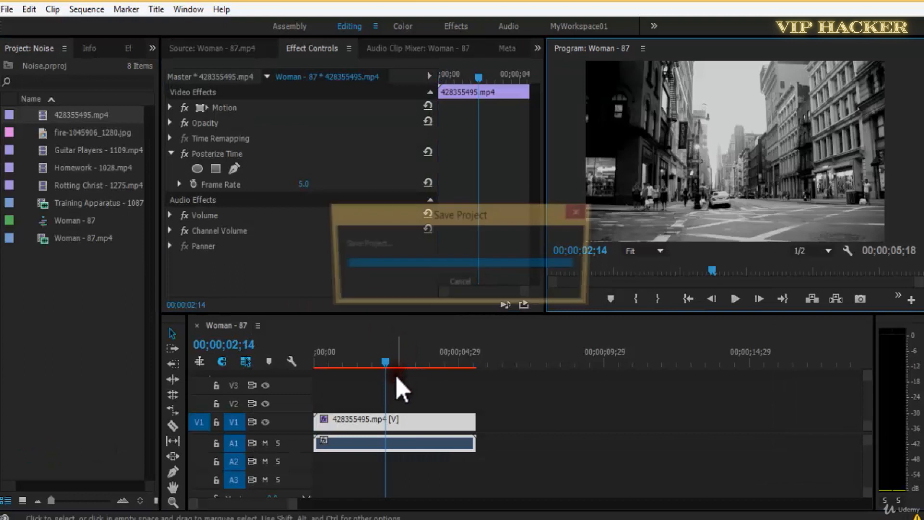
Set the Posterize Time frame rate to 2, preview the clip in the maximized Program monitor, and save the project with the playhead at the start.
click(381, 364)
drag(370, 367, 316, 366)
key(space)
drag(302, 184, 329, 185)
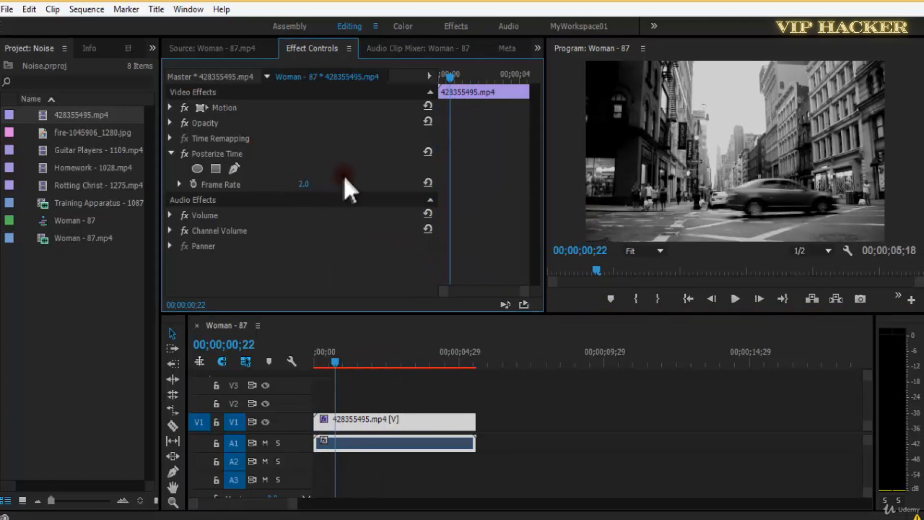
click(780, 124)
key(grave)
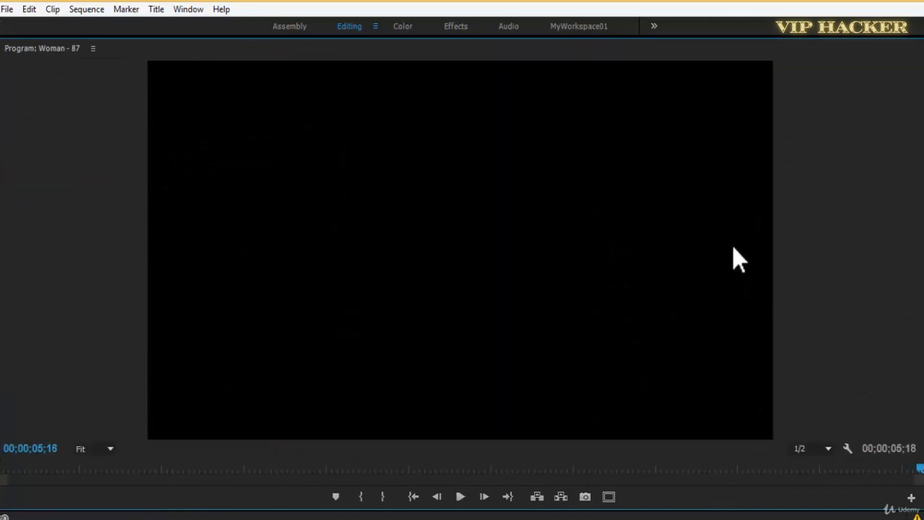
key(grave)
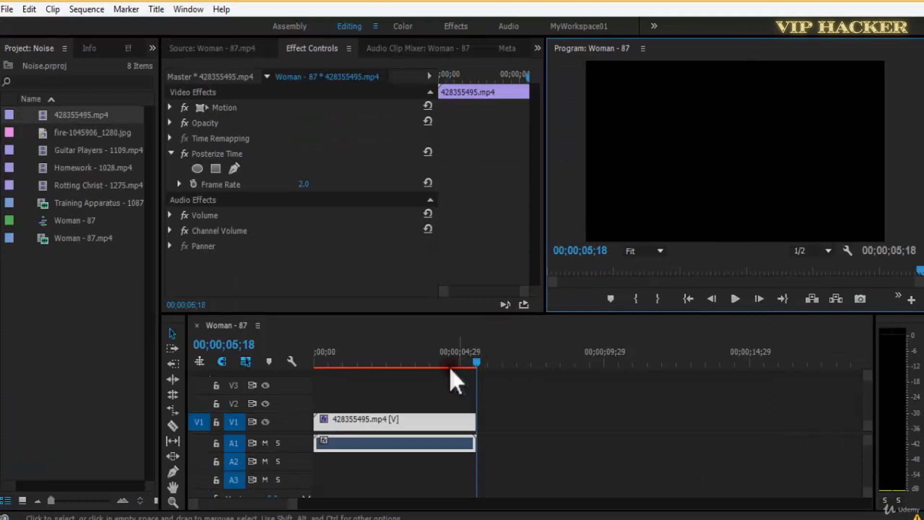
drag(451, 364, 207, 379)
key(ctrl+s)
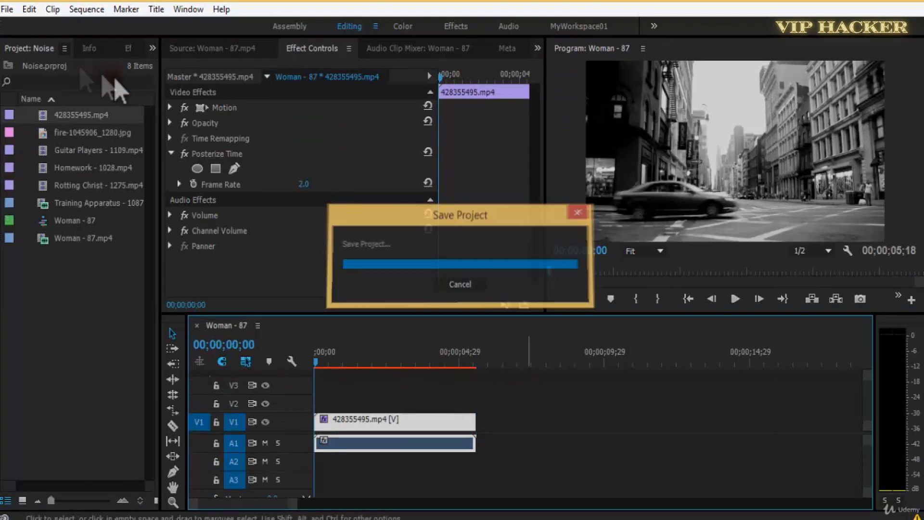
Review the Echo and Posterize Time effects in the Time category of the video effects.
click(127, 48)
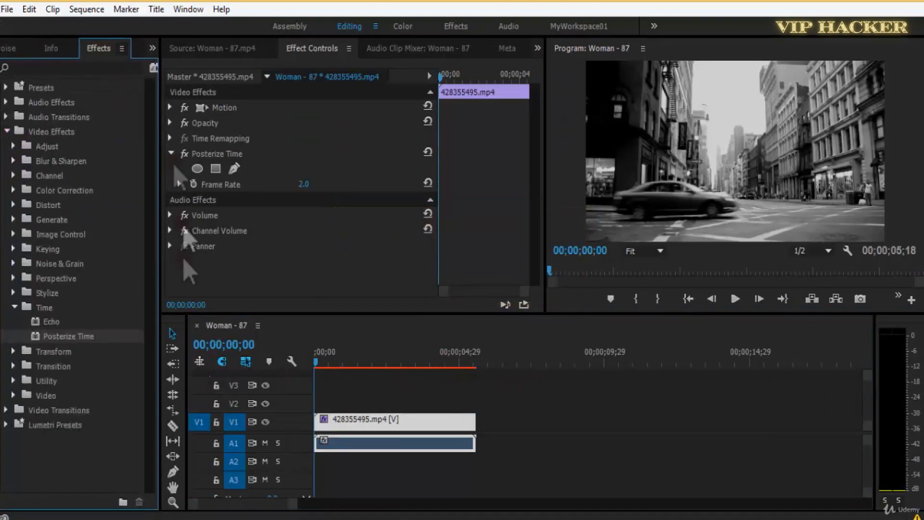
click(51, 325)
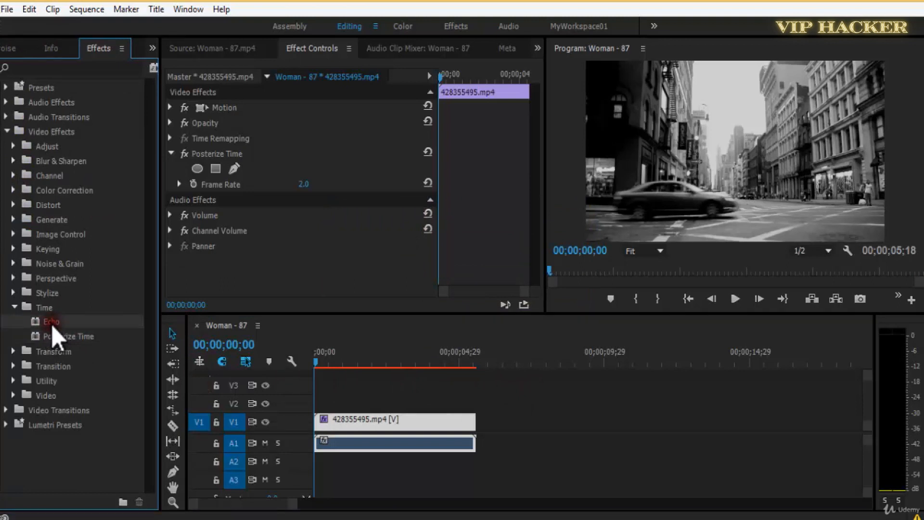
click(74, 334)
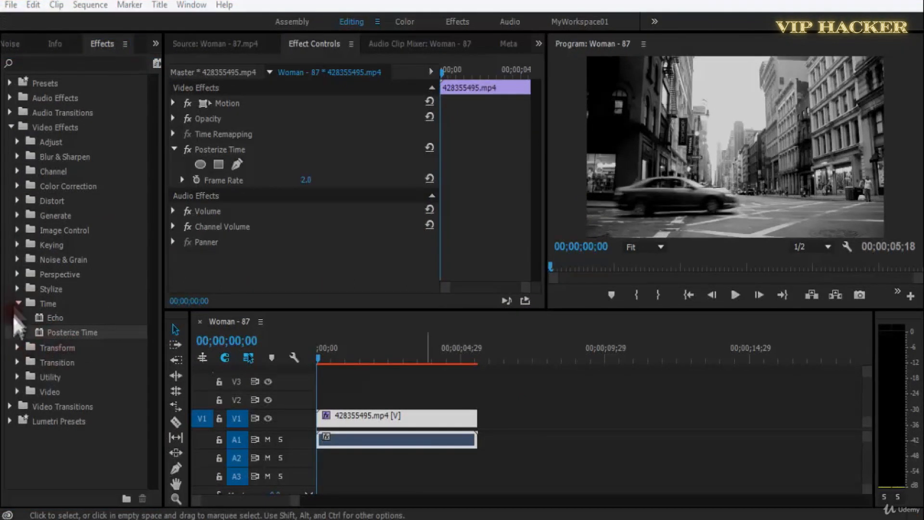
Collapse the Time category and go through Crop, Edge Feather, Horizontal Flip and Vertical Flip in the Transform category.
click(17, 303)
click(17, 318)
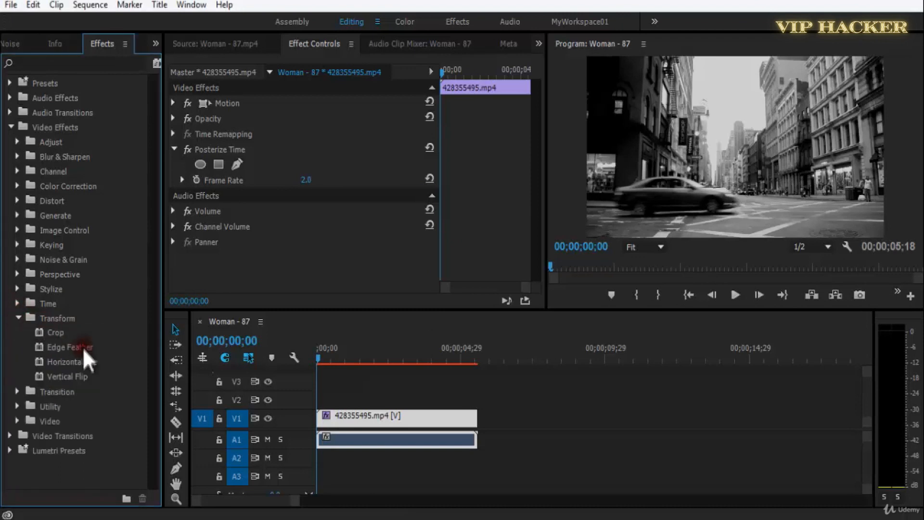
click(65, 334)
click(80, 351)
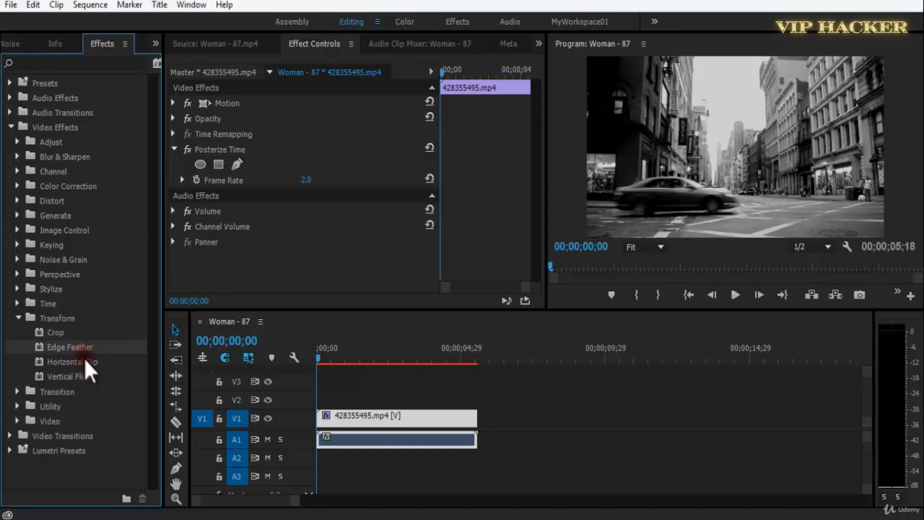
click(101, 364)
click(92, 376)
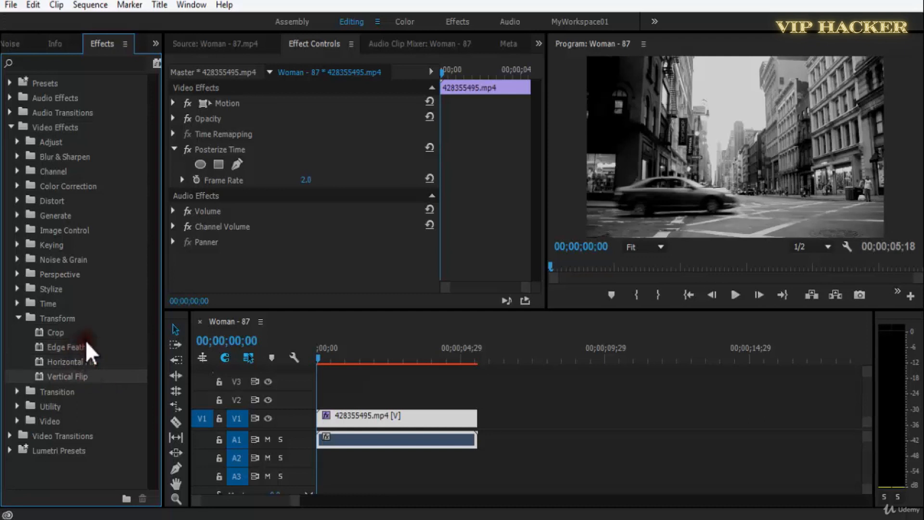
Delete the street clip 428355495.mp4 from the Woman - 87 sequence.
click(13, 44)
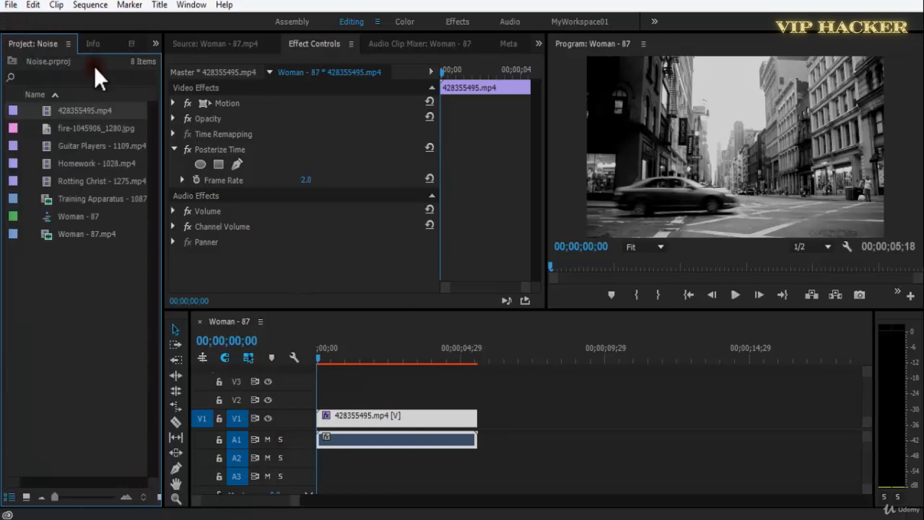
click(383, 403)
click(387, 418)
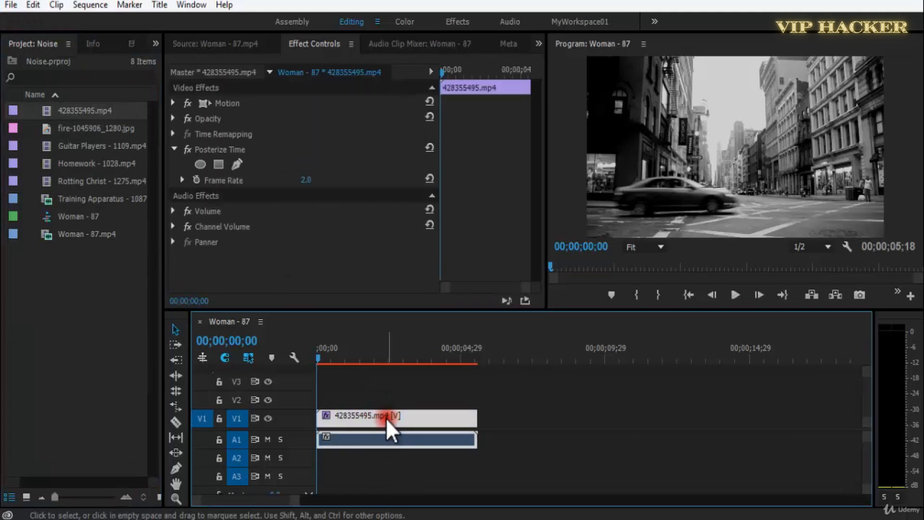
key(Delete)
Place Rotting Christ - 1275.mp4 at the start of V1, keeping the existing sequence settings, and scrub through it.
double_click(46, 195)
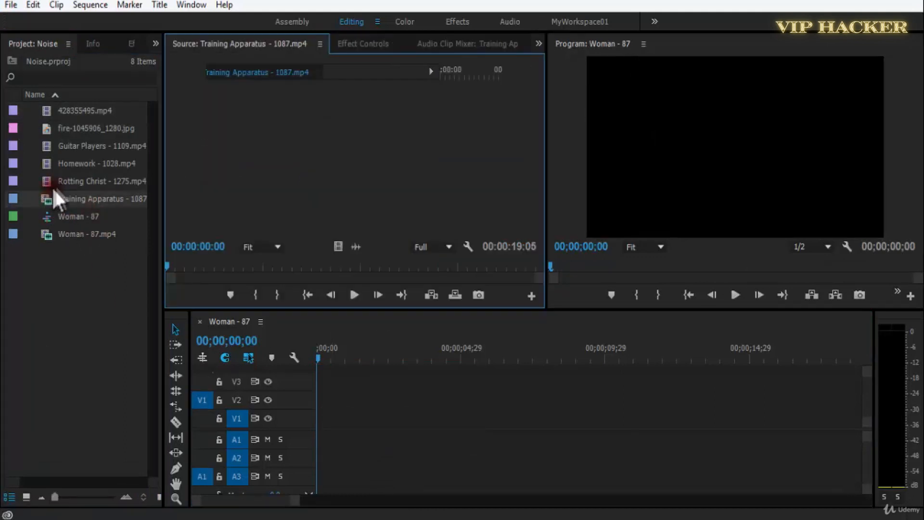
double_click(45, 181)
drag(45, 181, 313, 426)
click(573, 287)
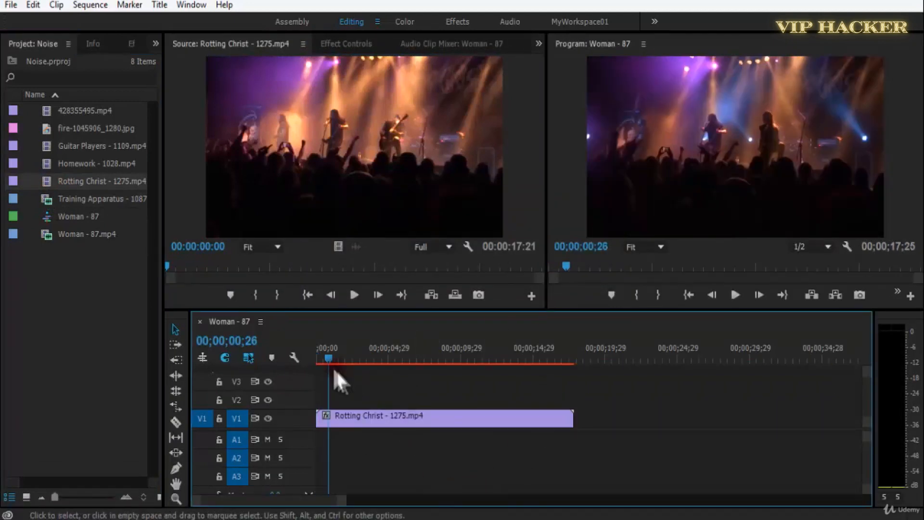
drag(332, 356, 352, 356)
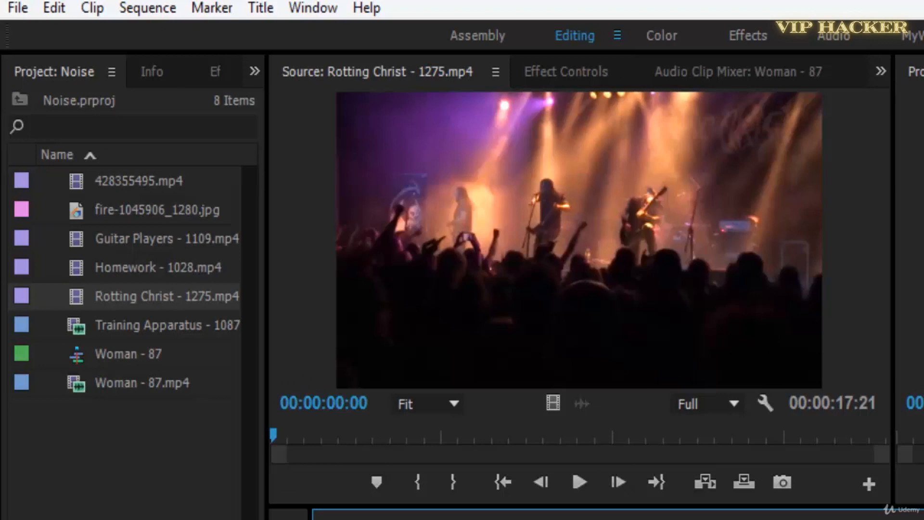
Preview the Homework and Guitar Players clips, then place Guitar Players - 1109.mp4 at the start of V1, keeping the existing sequence settings.
double_click(79, 265)
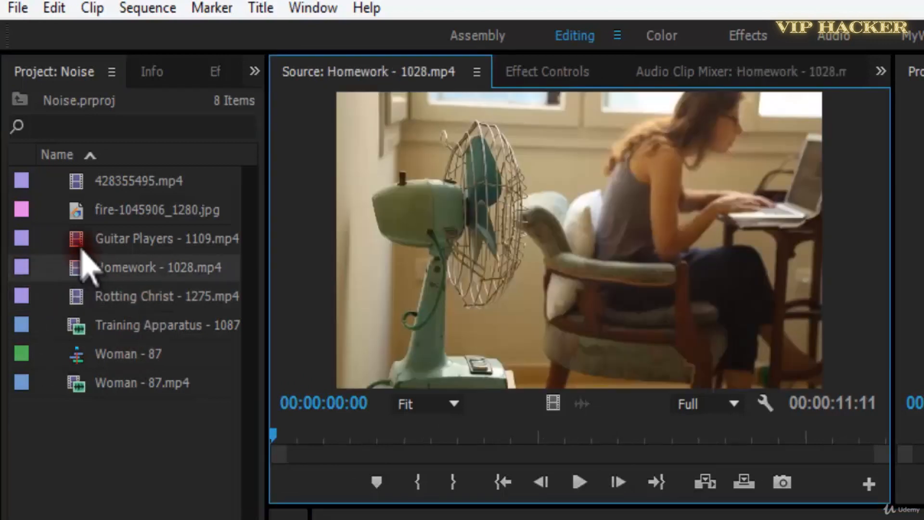
double_click(82, 240)
drag(89, 239, 321, 426)
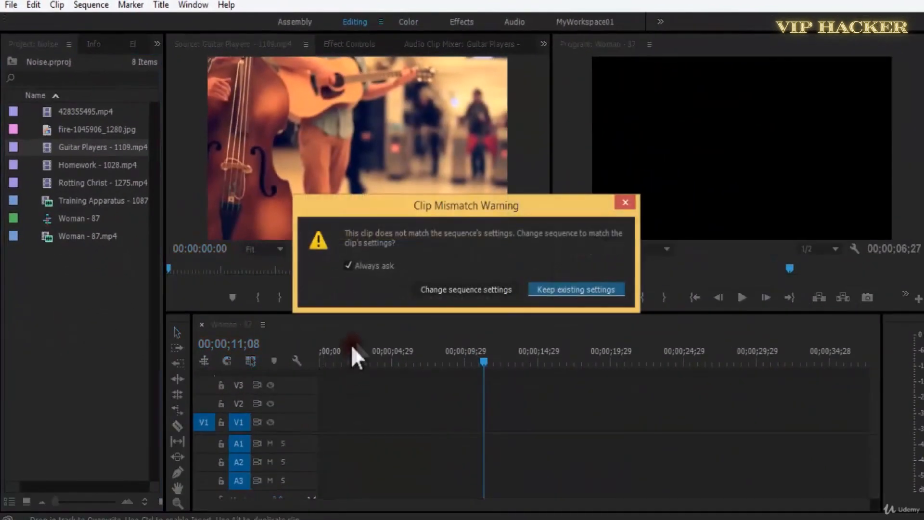
click(602, 295)
Play the Guitar Players clip in the sequence and return the playhead to the start.
key(space)
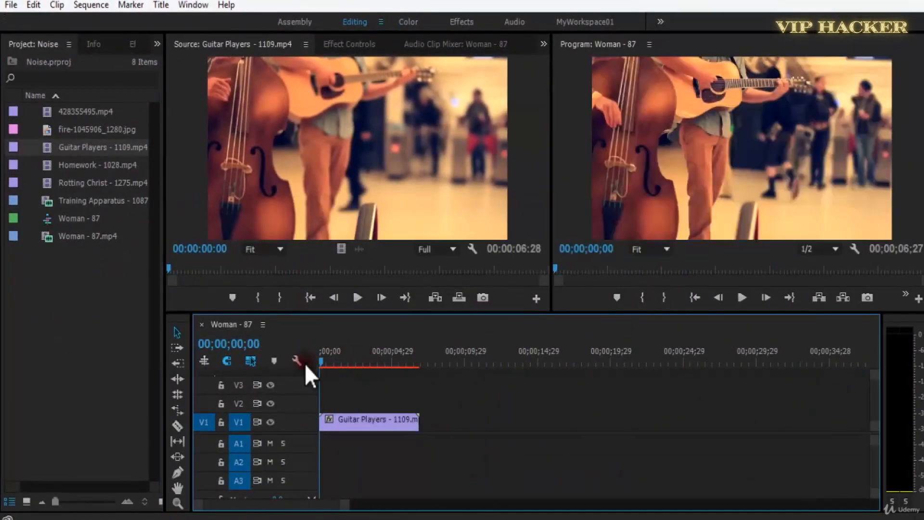
key(equal)
key(equal)
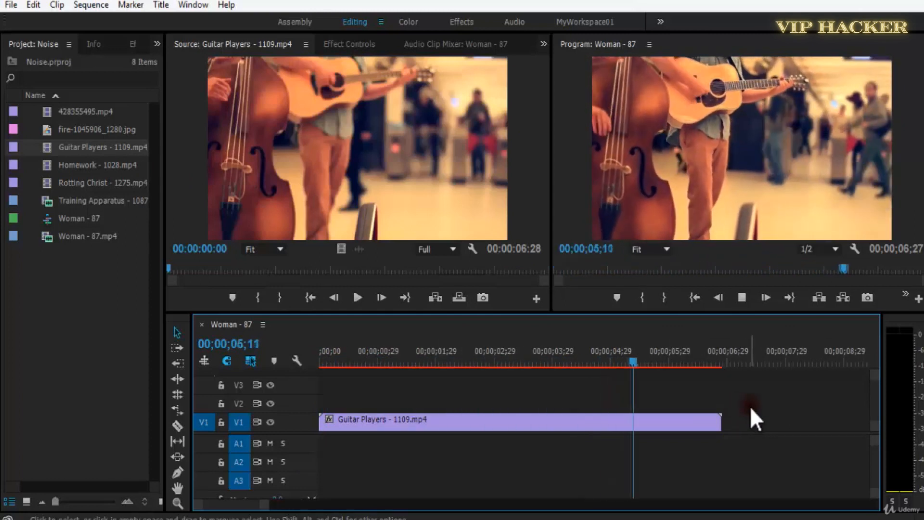
drag(704, 360, 271, 392)
Apply the Crop effect from the Transform category to the Guitar Players clip and display its effect settings.
click(131, 44)
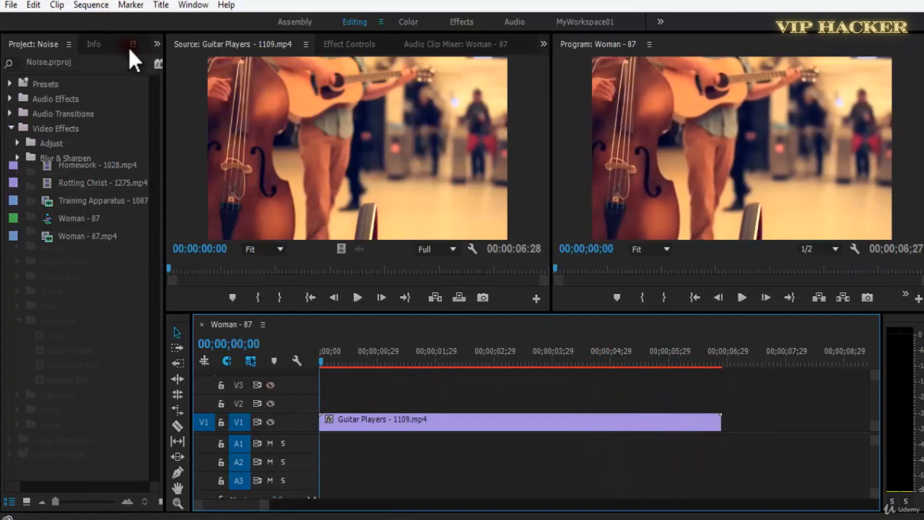
click(52, 339)
drag(40, 337, 412, 428)
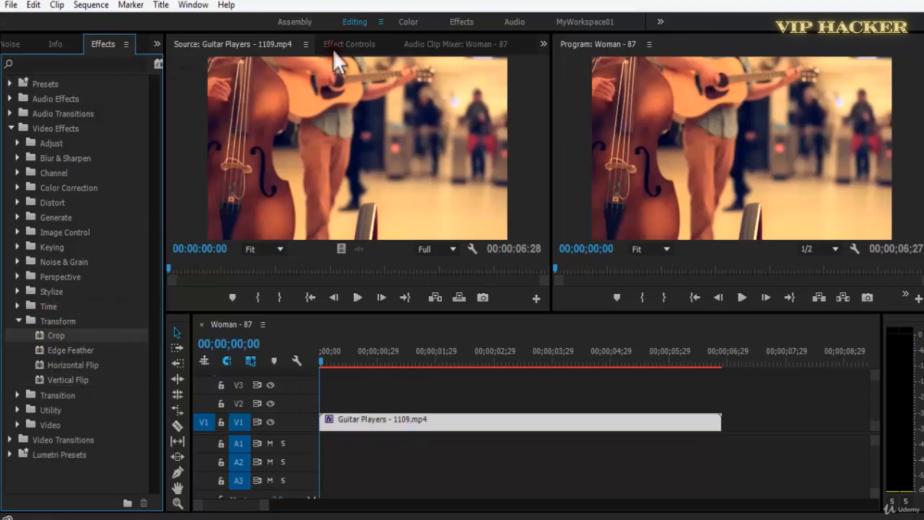
click(345, 45)
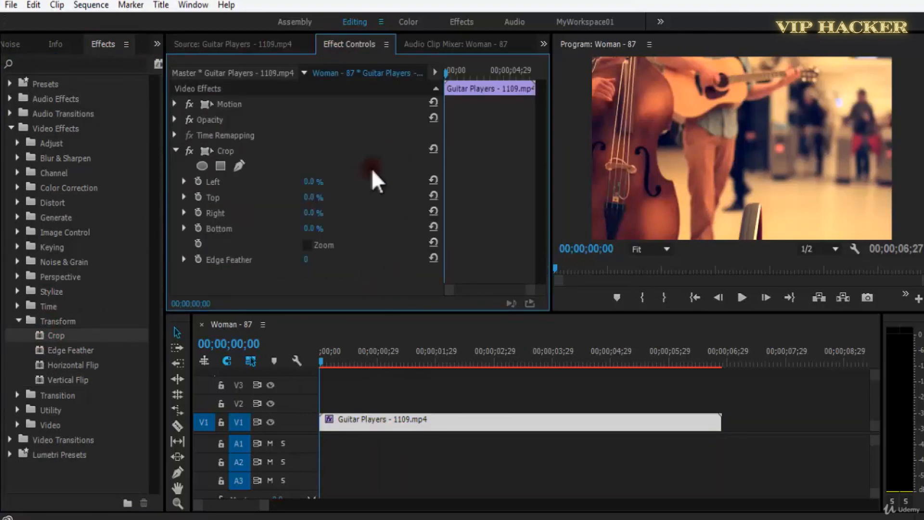
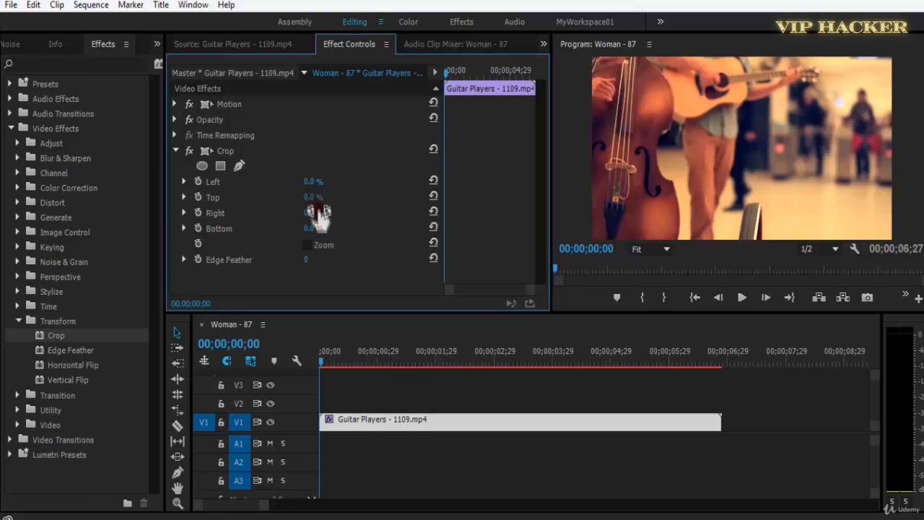
Try a 72% top crop on the Guitar Players clip, undo it, and delete the clip from the timeline.
drag(322, 201, 375, 210)
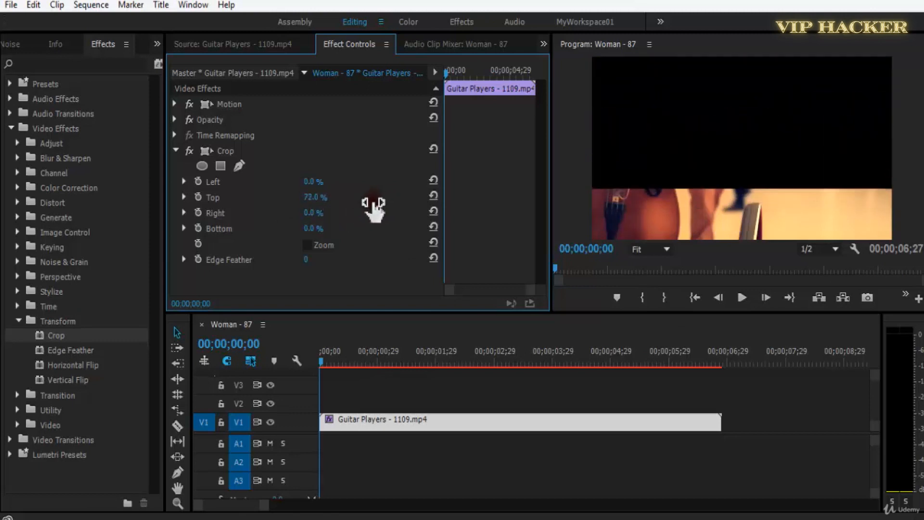
key(ctrl+z)
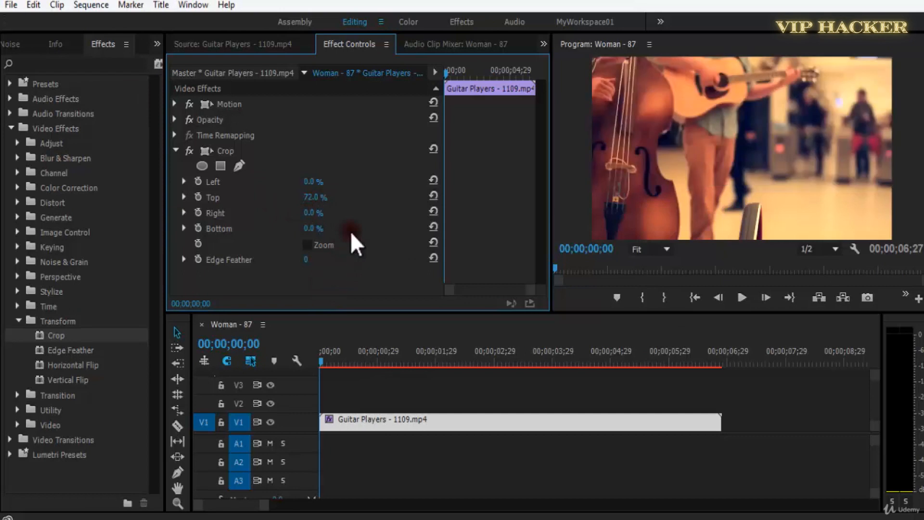
click(12, 45)
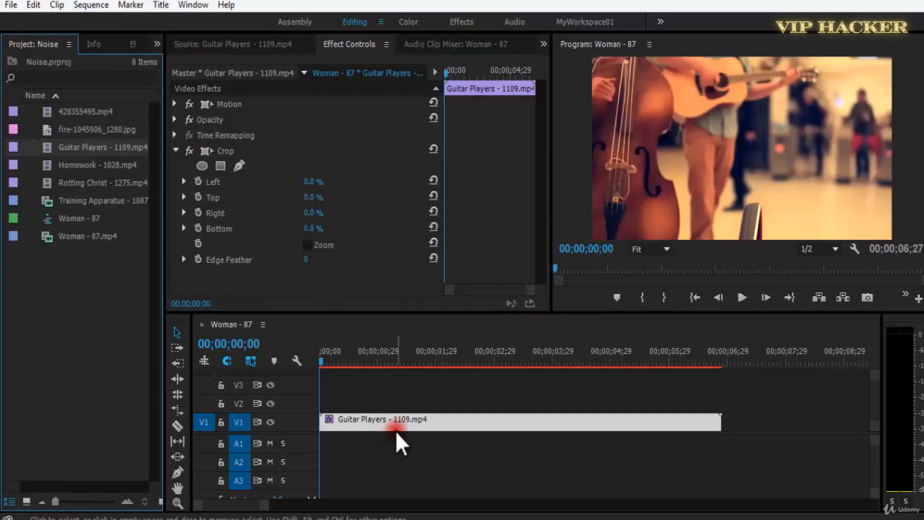
key(Delete)
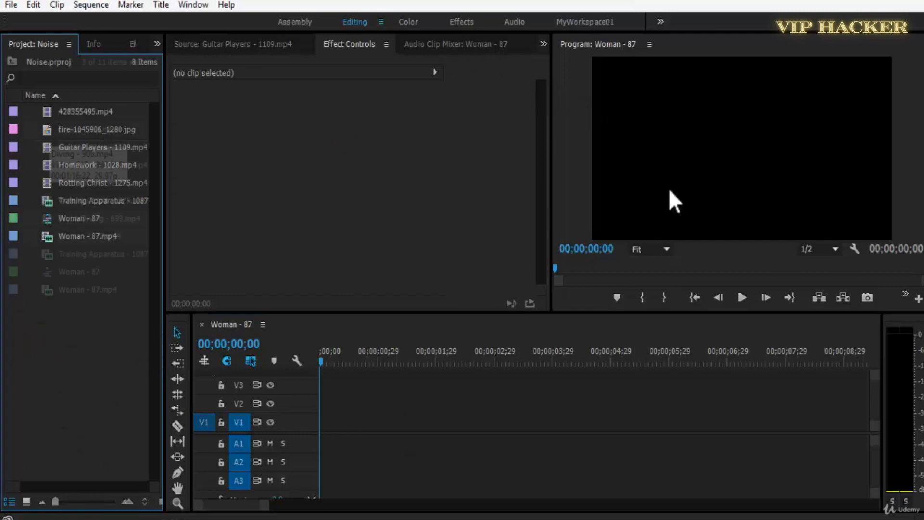
Import Diving - 908.mp4, Scuba Diving - 699.mp4 and Swans - 1287.mp4 and place them on V1, keeping the existing sequence settings.
drag(669, 188, 97, 168)
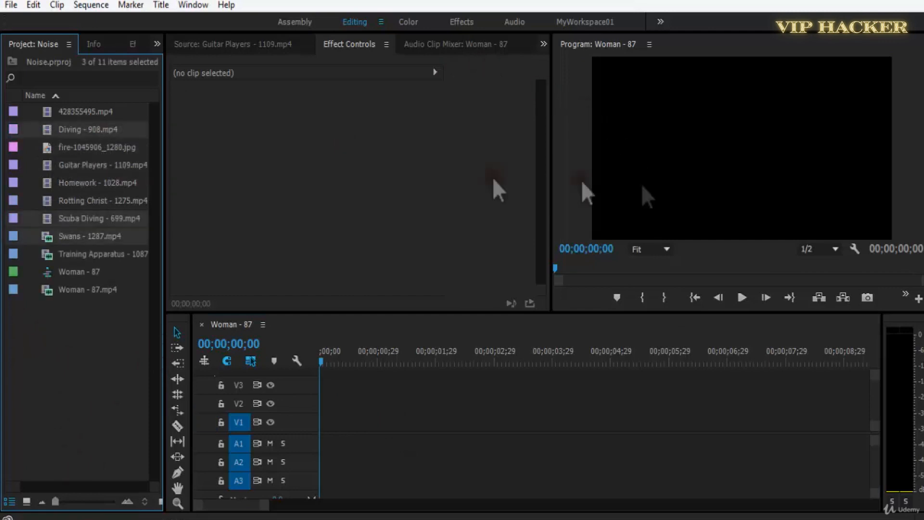
drag(50, 133, 299, 428)
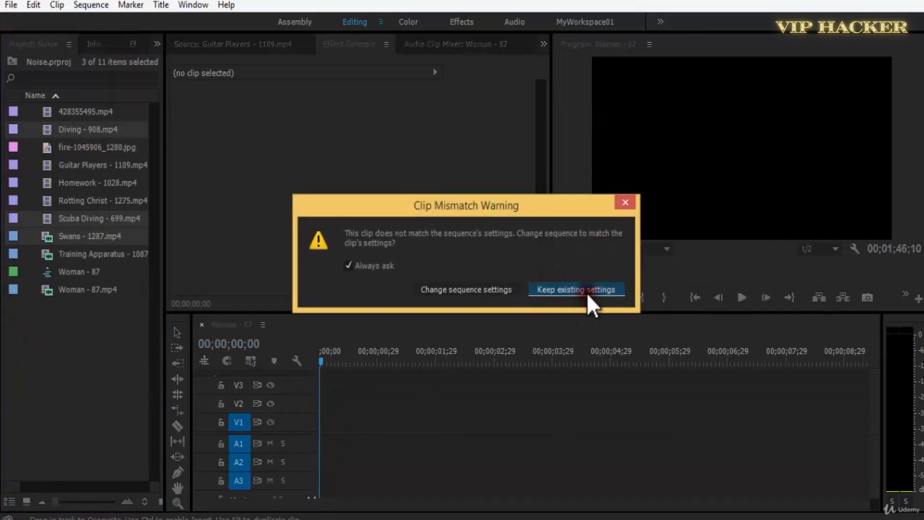
click(587, 292)
Preview the Swans, Scuba Diving and Diving clips in the sequence to compare how each fills the frame.
key(minus)
drag(379, 361, 440, 361)
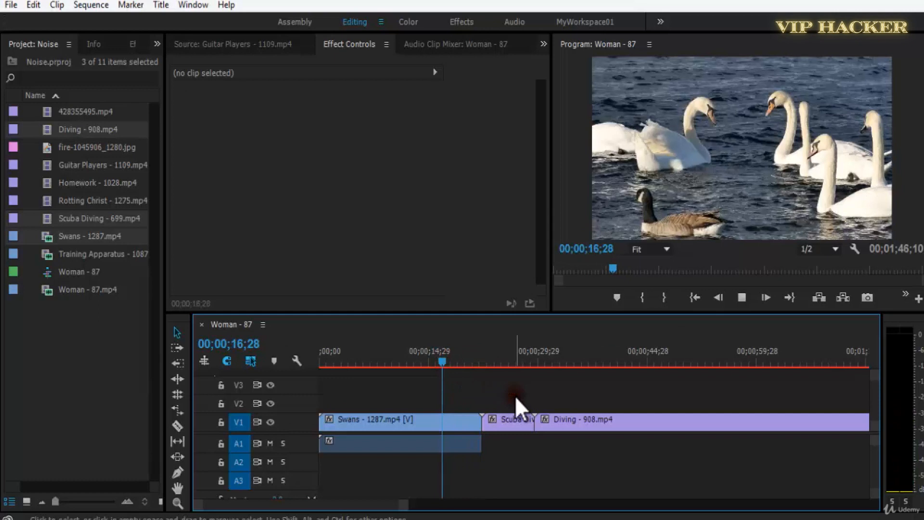
click(488, 352)
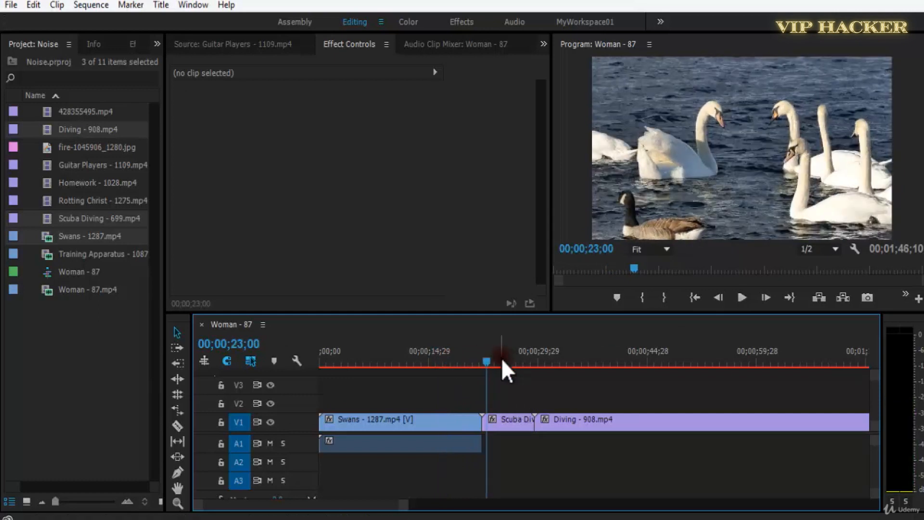
key(equal)
key(space)
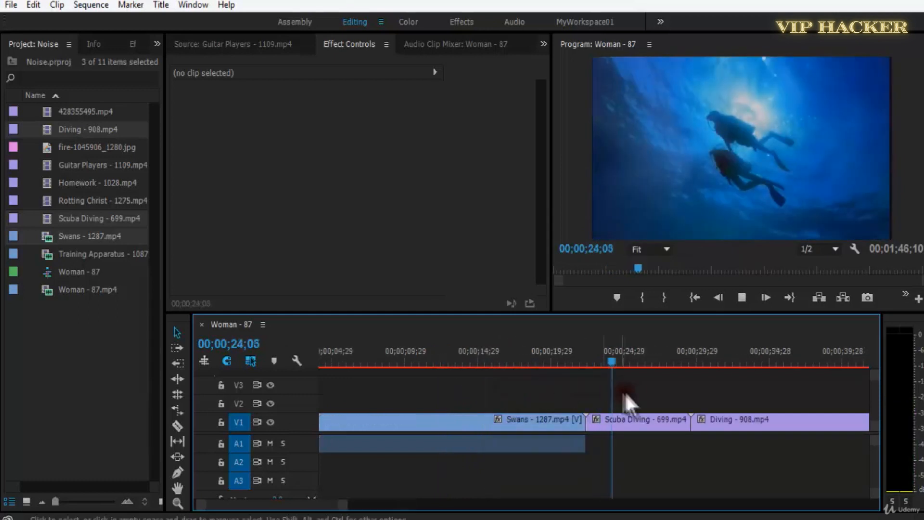
key(minus)
click(526, 358)
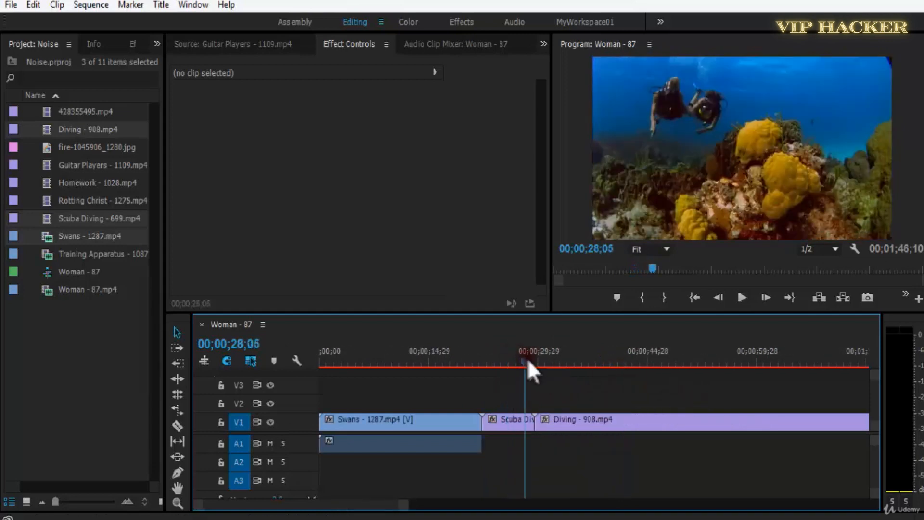
drag(528, 360, 551, 367)
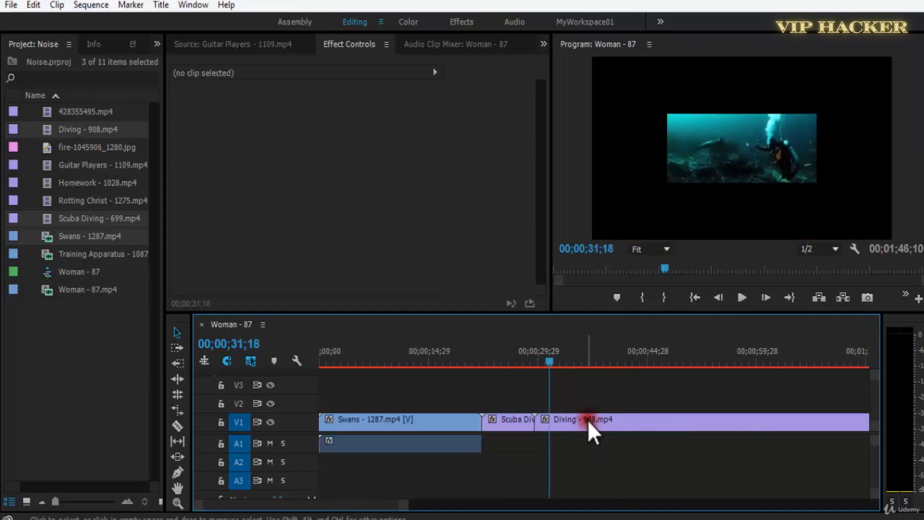
Scale all three clips on V1 to the frame size.
drag(444, 388, 606, 427)
right_click(607, 430)
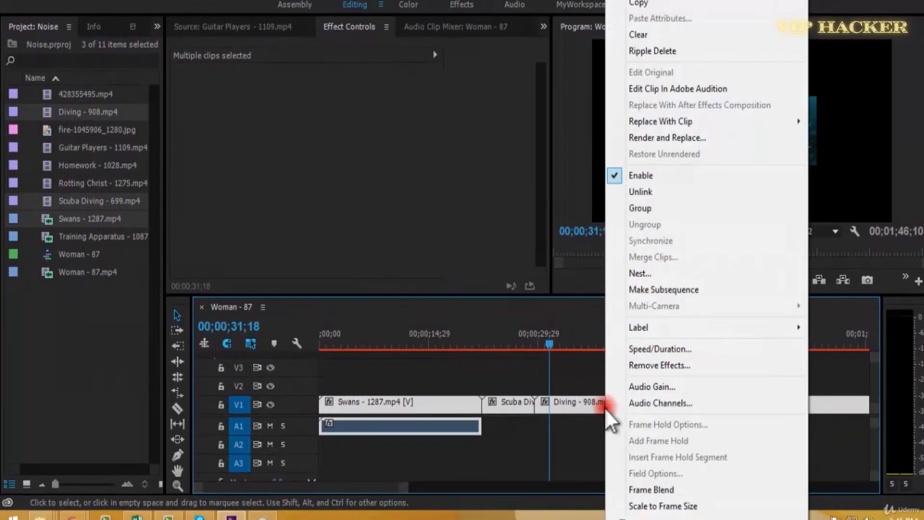
click(657, 511)
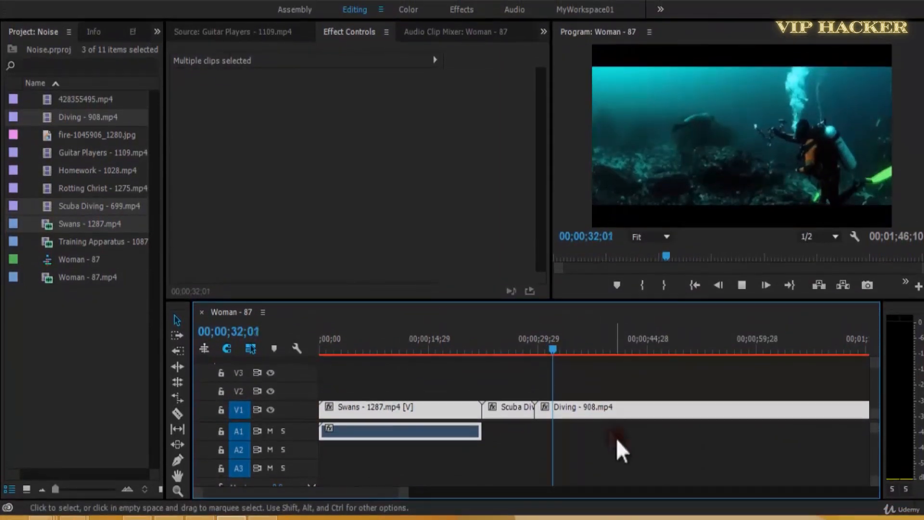
Scrub back and forth through the sequence to review the footage of all three scaled clips.
click(584, 363)
drag(563, 344, 808, 356)
key(minus)
drag(554, 352, 337, 392)
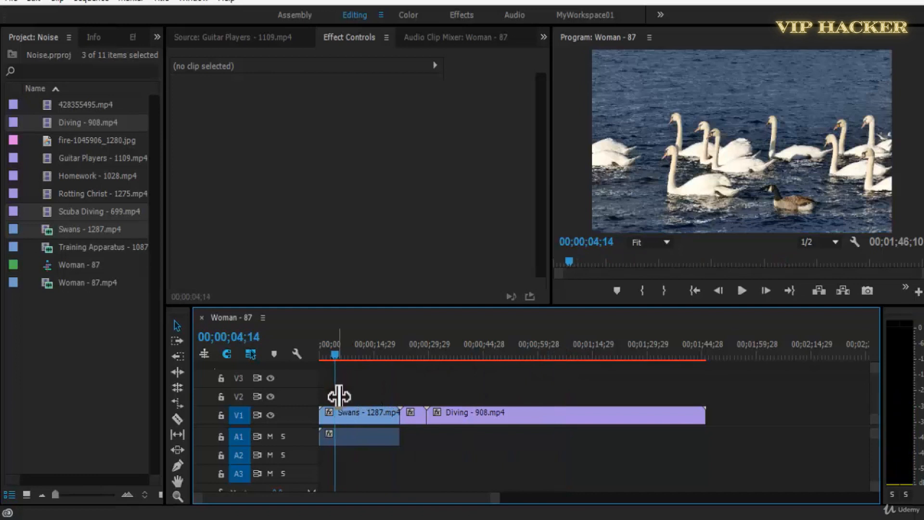
key(equal)
mouse_move(357, 353)
mouse_down()
mouse_move(335, 353)
mouse_move(355, 360)
mouse_up()
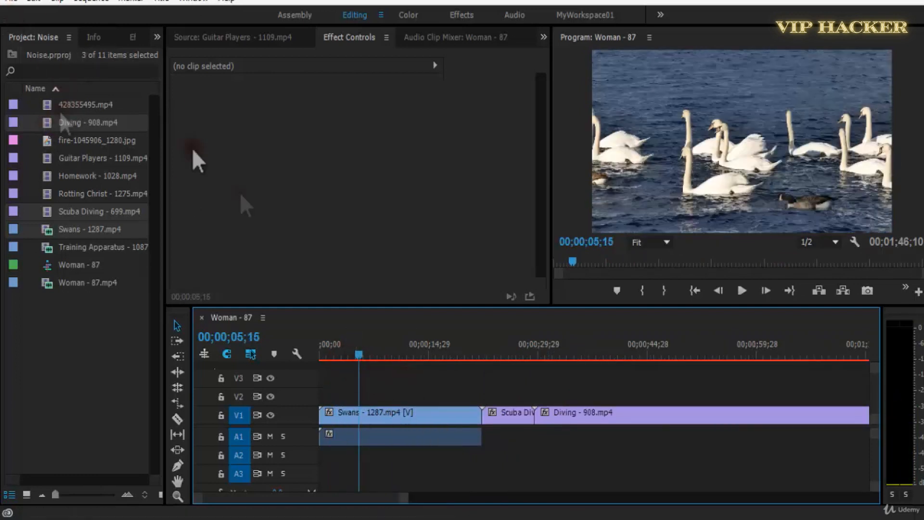
click(206, 37)
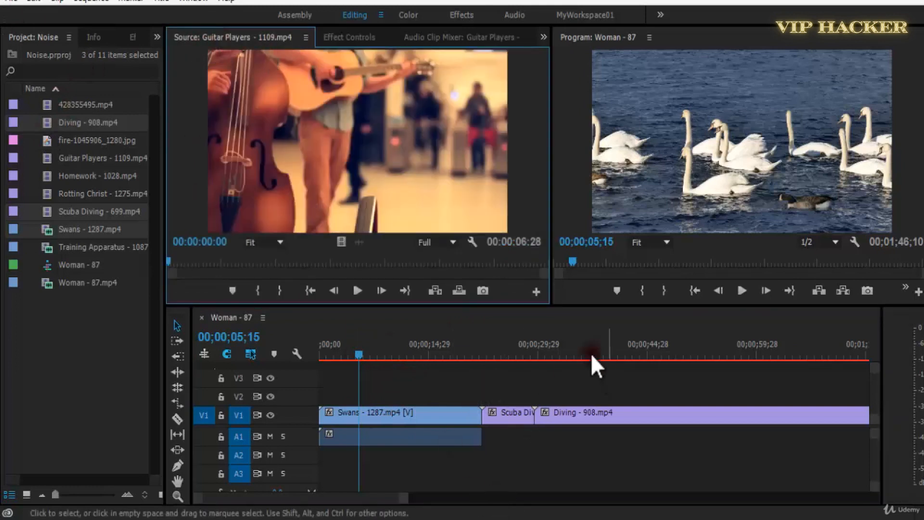
click(349, 35)
click(421, 369)
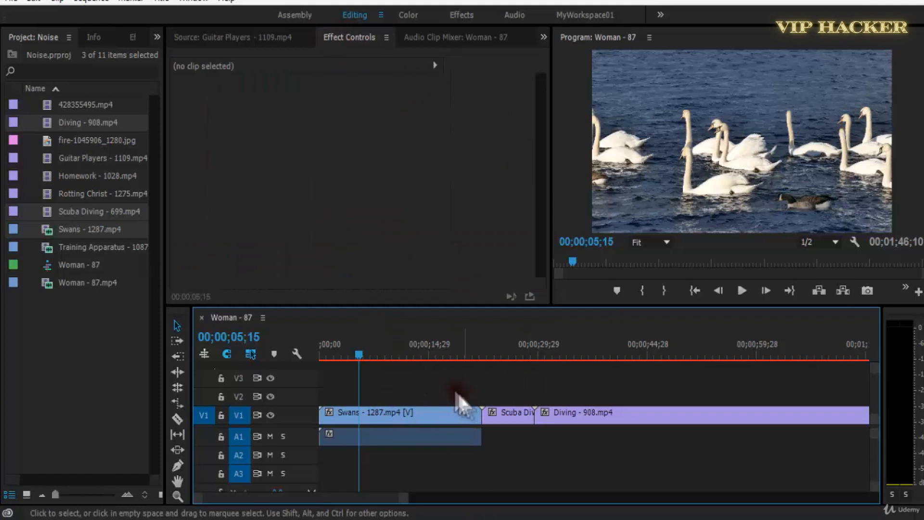
drag(461, 356, 558, 346)
click(504, 351)
click(394, 355)
click(493, 358)
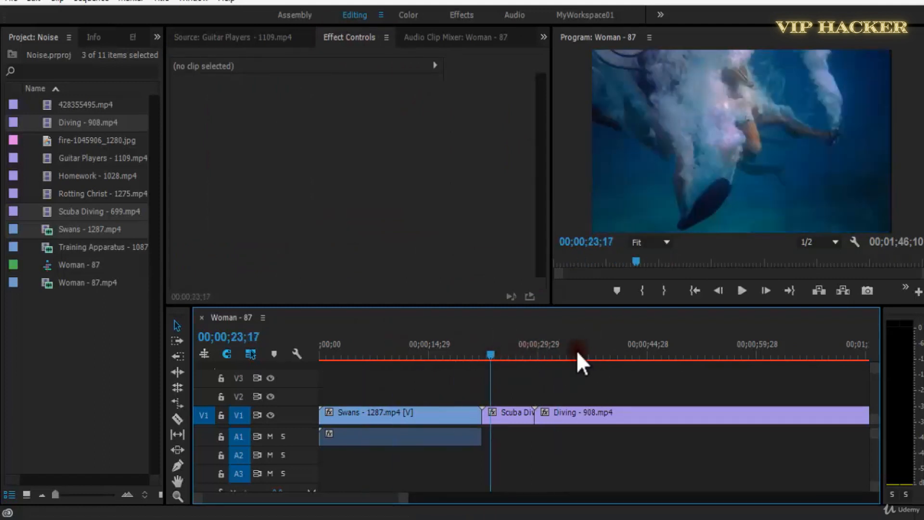
click(575, 350)
click(519, 343)
drag(519, 344, 448, 355)
click(514, 351)
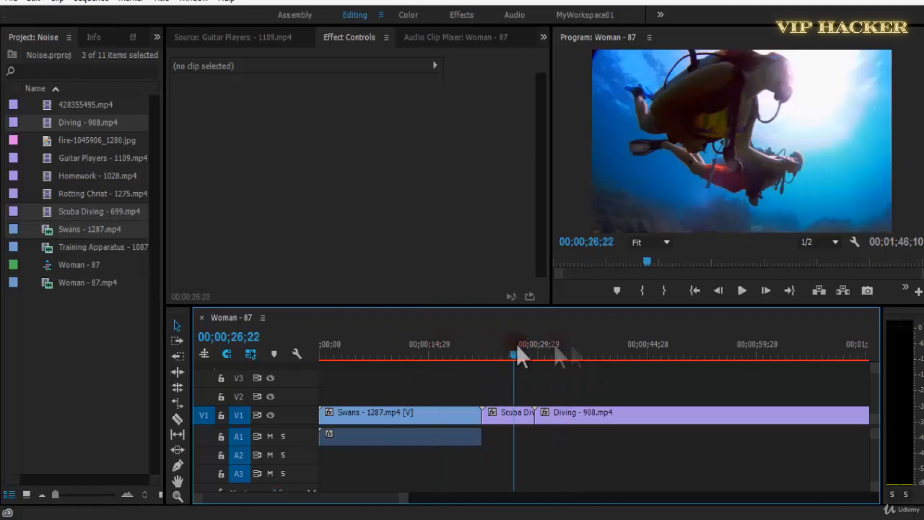
Split the Swans clip at 00;00;06;21 with the Razor tool.
click(367, 350)
key(equal)
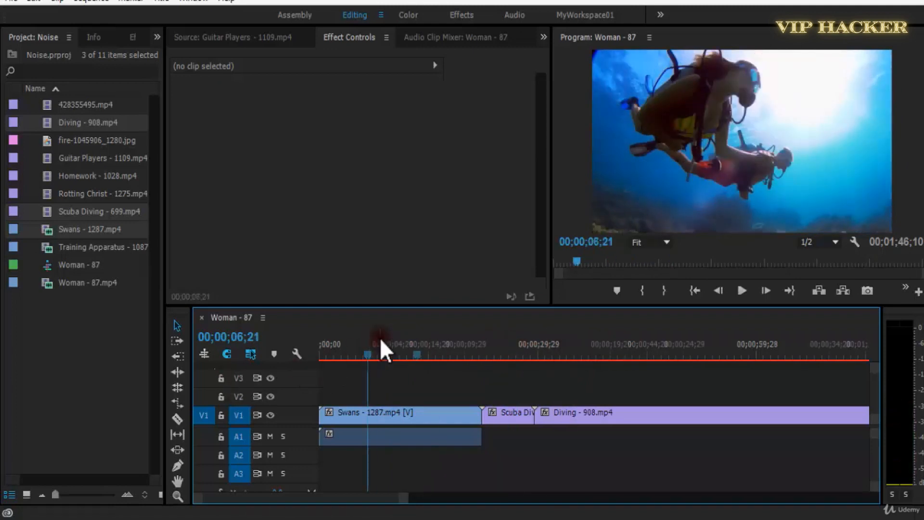
key(minus)
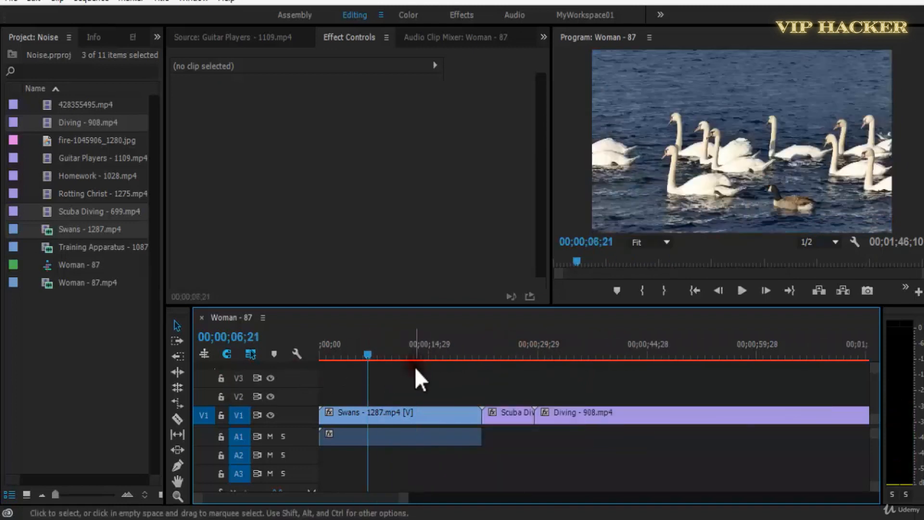
key(c)
click(369, 417)
key(space)
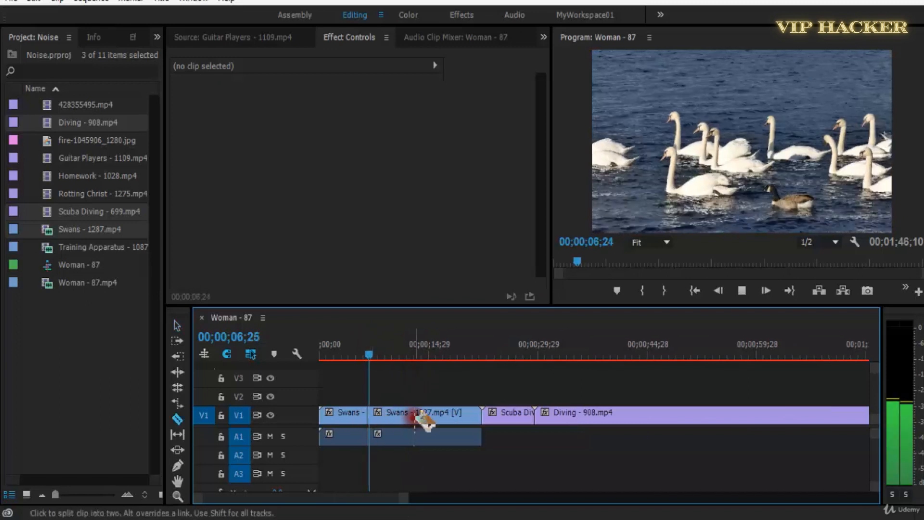
Delete the first segment of the Swans clip and close the gap it leaves at the sequence start.
key(v)
click(345, 414)
key(Delete)
right_click(346, 414)
click(361, 423)
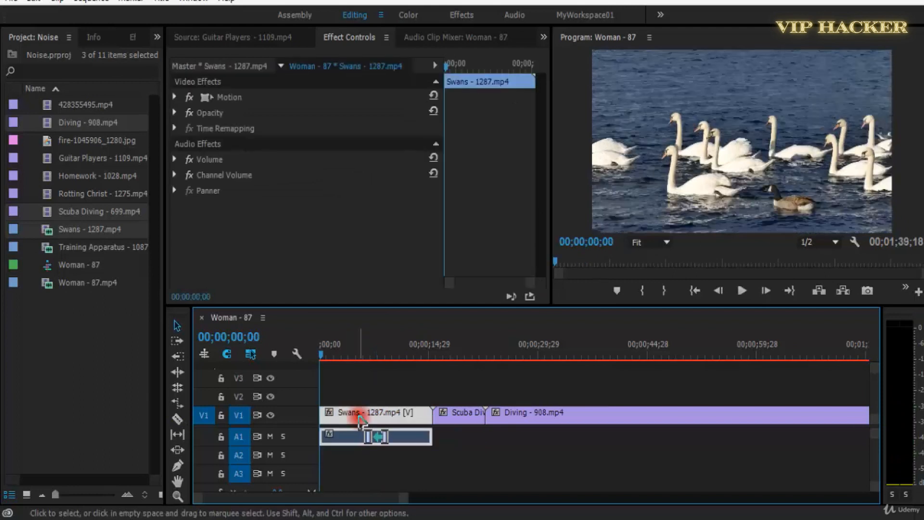
Unlink the Swans clip's audio from its video, delete the audio from A1, and save the project.
right_click(359, 417)
click(421, 202)
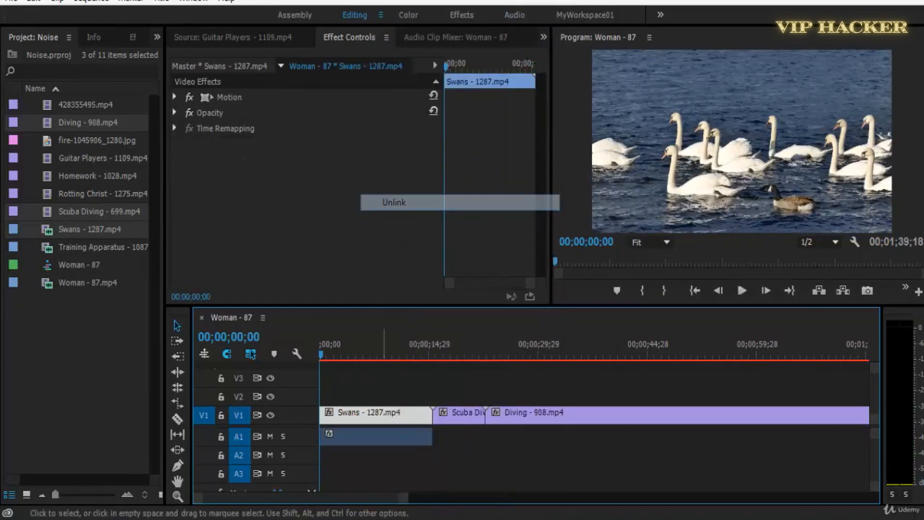
click(370, 439)
key(Delete)
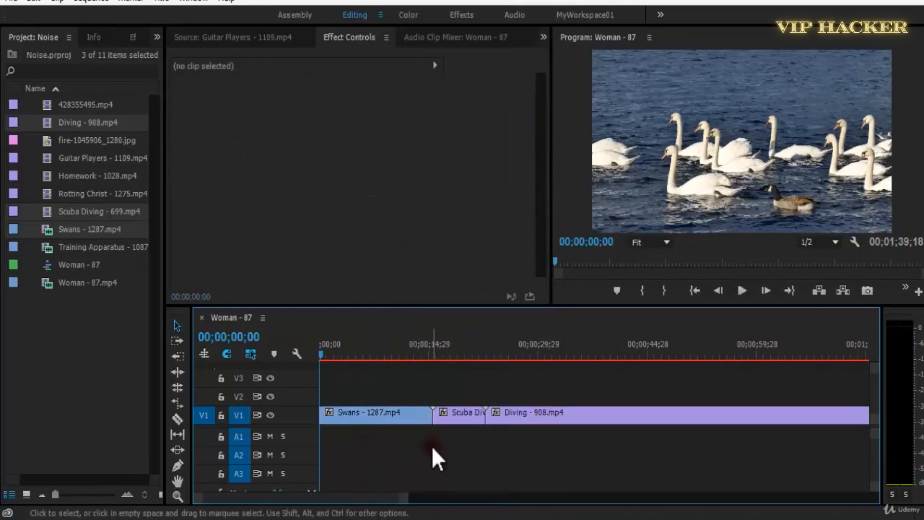
key(ctrl+s)
Move the Swans clip's picture up by setting its vertical Position to 277 at 00;00;01;18.
click(344, 354)
drag(345, 354, 331, 354)
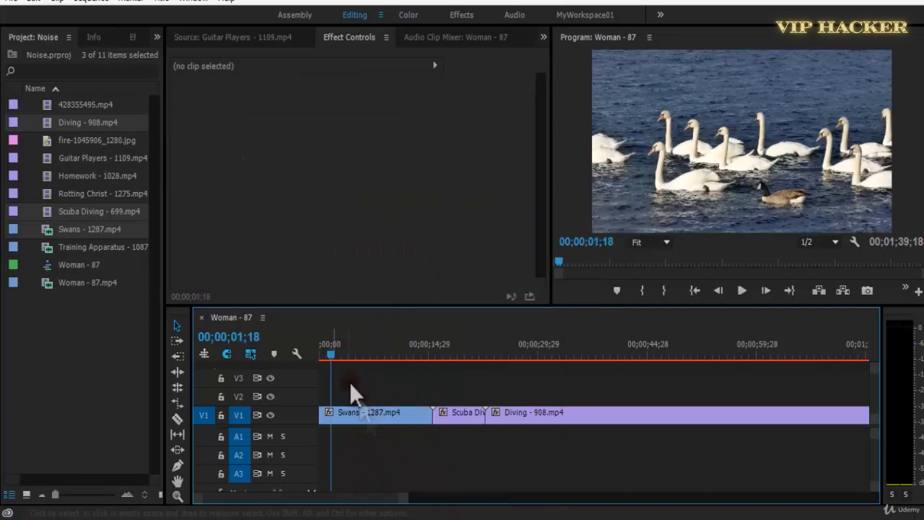
click(372, 417)
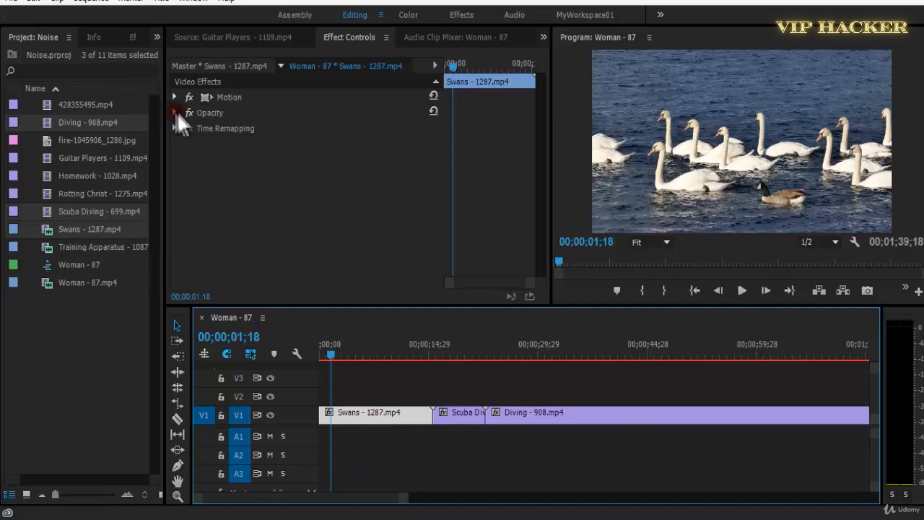
click(175, 97)
drag(348, 121, 297, 129)
Apply the Crop effect to the Swans clip with Top at 29% and Bottom at 26%.
click(134, 41)
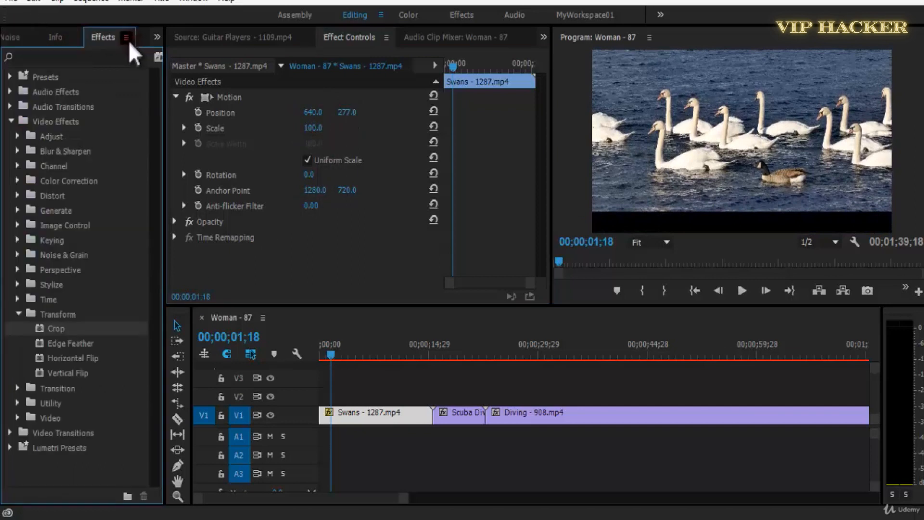
drag(57, 329, 374, 417)
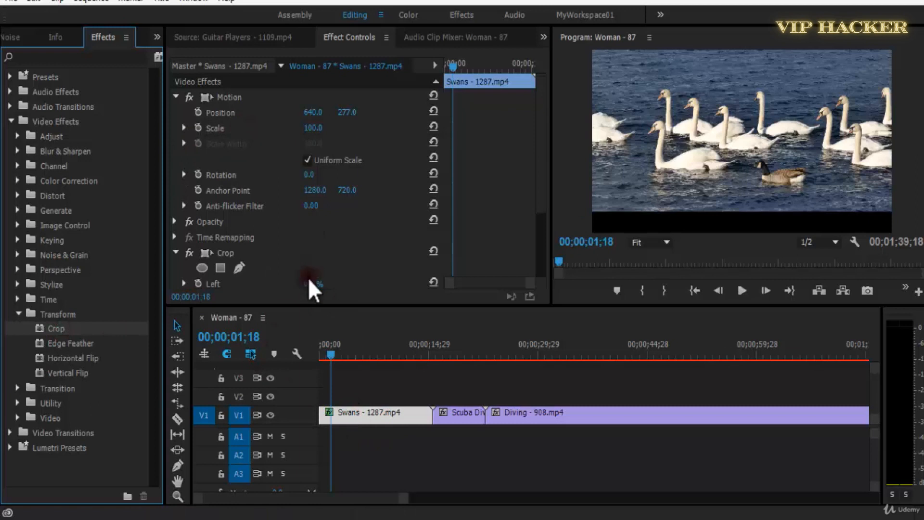
scroll(367, 208, down, 3)
drag(318, 240, 357, 251)
drag(310, 273, 323, 272)
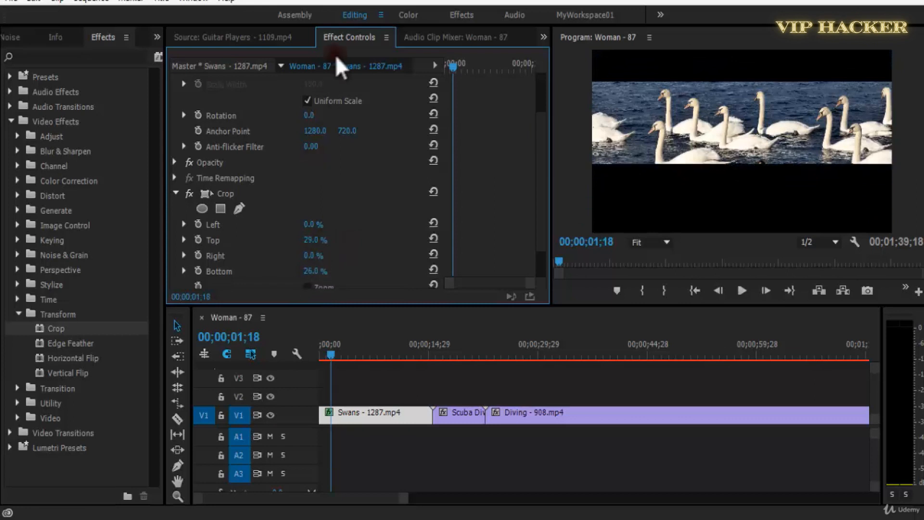
Set the Swans clip's vertical Position to 391 and play back the cropped strip.
scroll(381, 128, up, 3)
drag(346, 120, 450, 140)
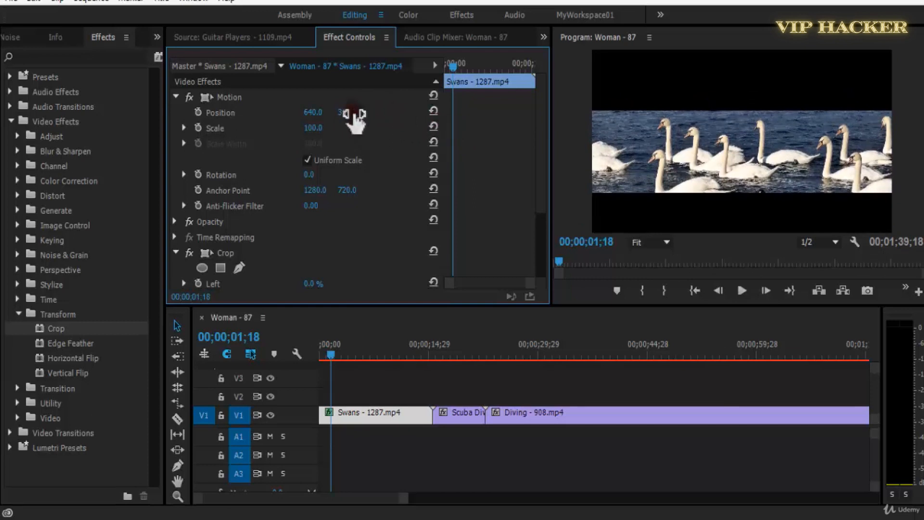
key(space)
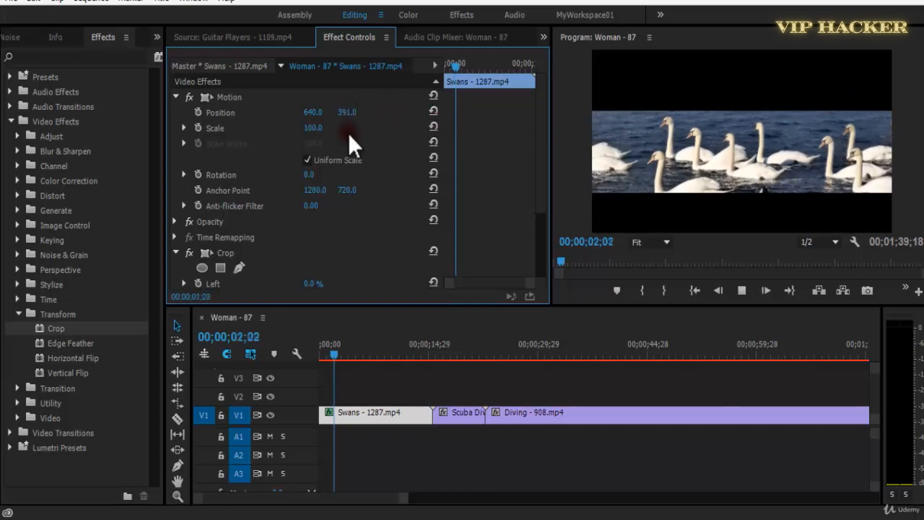
Move the Scuba Diving clip to V2 at the sequence start above the Swans clip and preview it.
click(469, 416)
drag(469, 415, 342, 397)
drag(333, 355, 304, 359)
key(space)
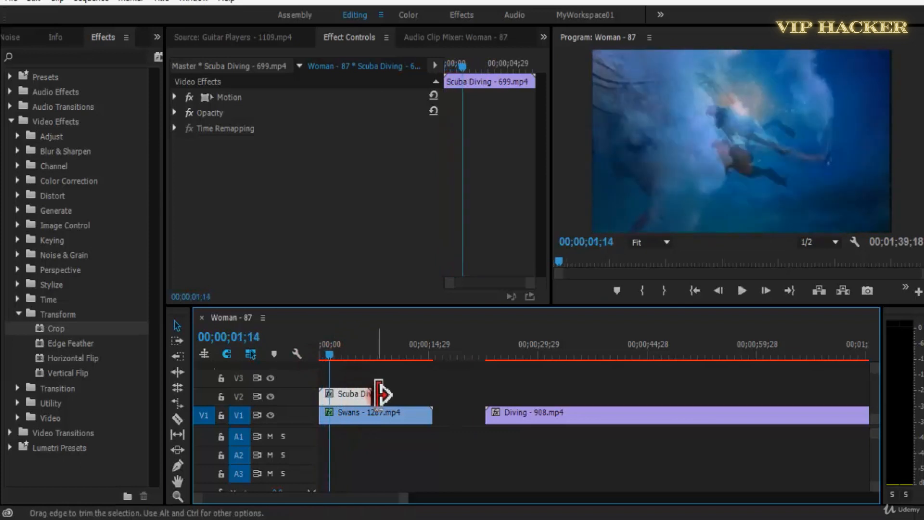
key(space)
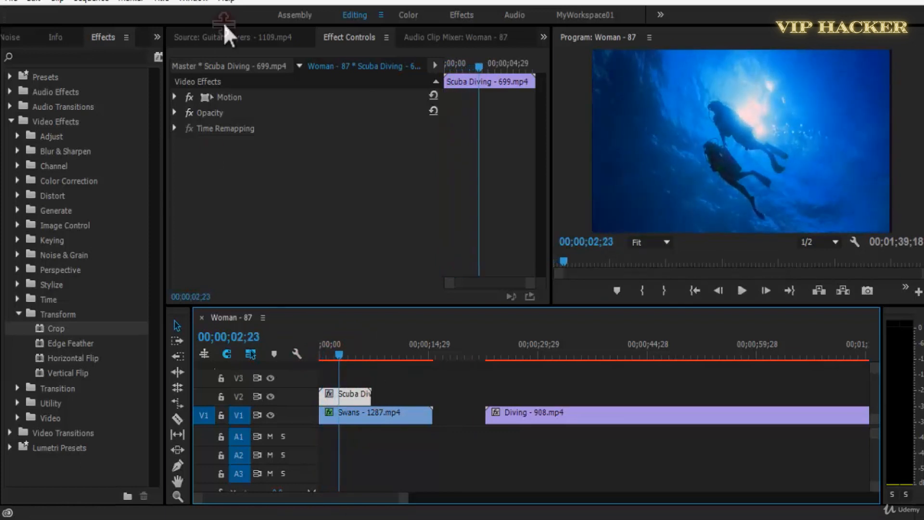
Apply the Crop effect to the Scuba Diving clip on V2 with the playhead at the sequence start.
click(174, 97)
click(332, 355)
drag(332, 355, 314, 354)
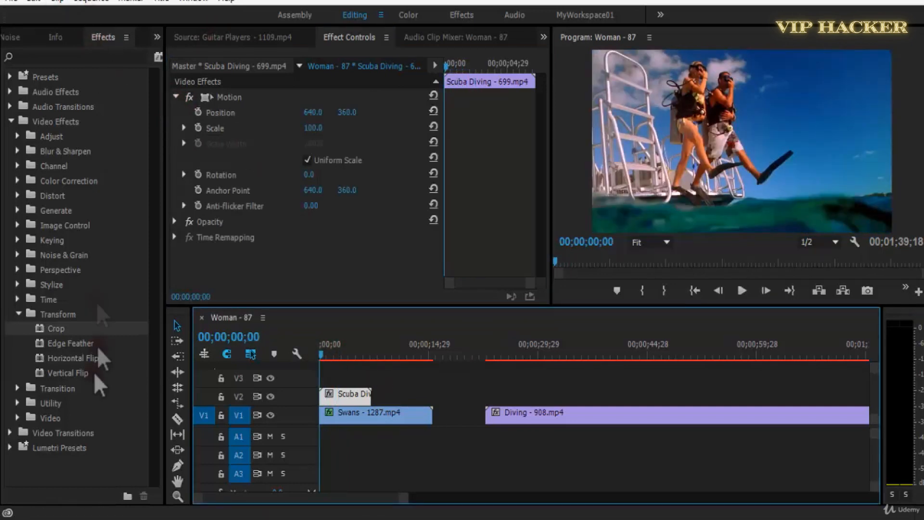
drag(63, 330, 288, 262)
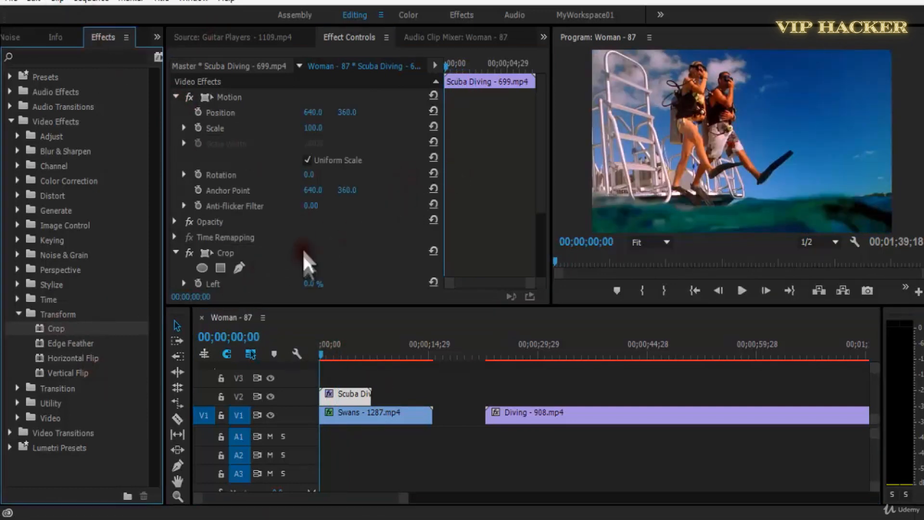
scroll(308, 255, down, 2)
drag(316, 244, 290, 254)
scroll(330, 175, up, 2)
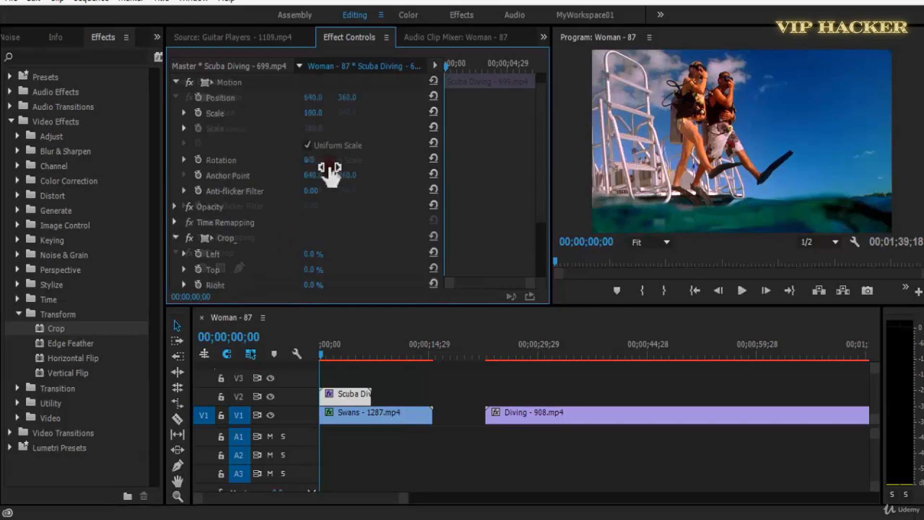
Adjust the Scuba Diving clip's Scale and vertical Position to frame the divers higher, and set its Crop Bottom to 71%.
drag(316, 128, 302, 137)
mouse_move(360, 114)
mouse_down()
mouse_move(242, 128)
mouse_move(306, 128)
mouse_move(272, 140)
mouse_move(286, 144)
mouse_move(351, 128)
mouse_move(344, 117)
mouse_move(418, 111)
mouse_move(464, 120)
mouse_move(354, 118)
mouse_up()
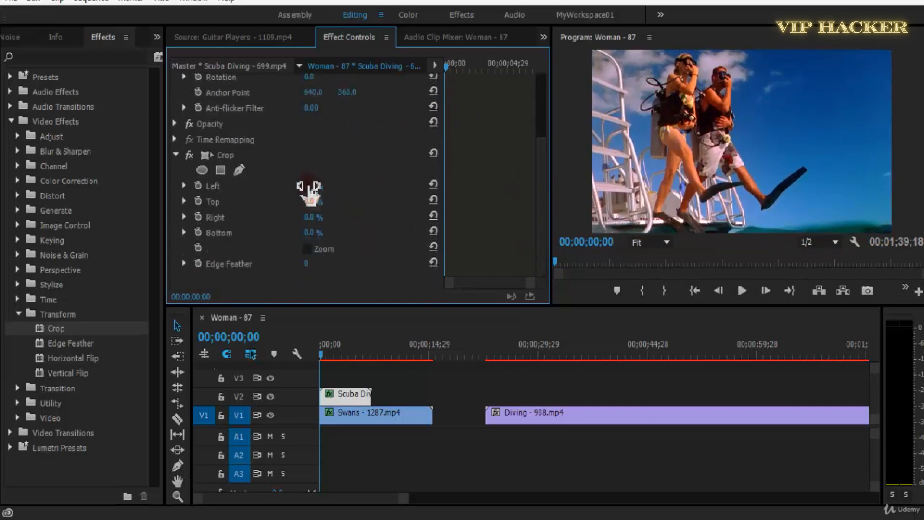
drag(264, 246, 296, 248)
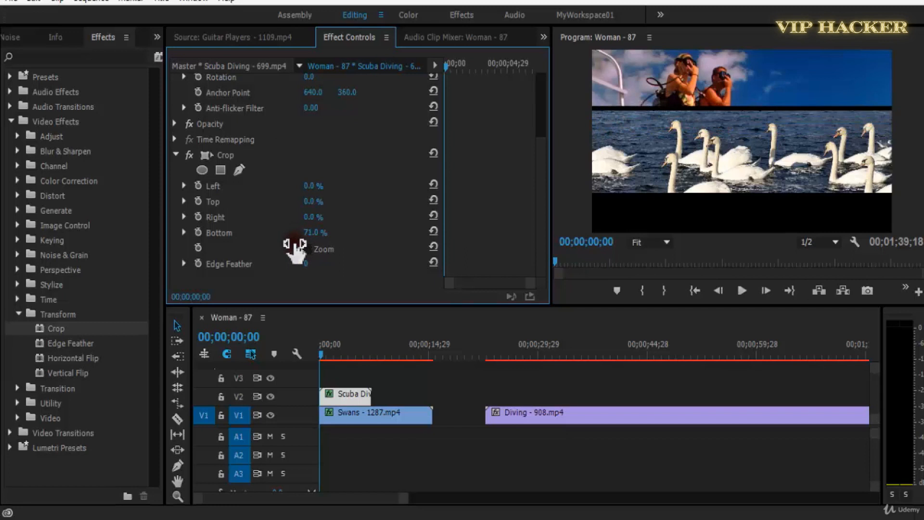
Play back the stacked Scuba Diving and Swans strips from the sequence start and save the project.
key(space)
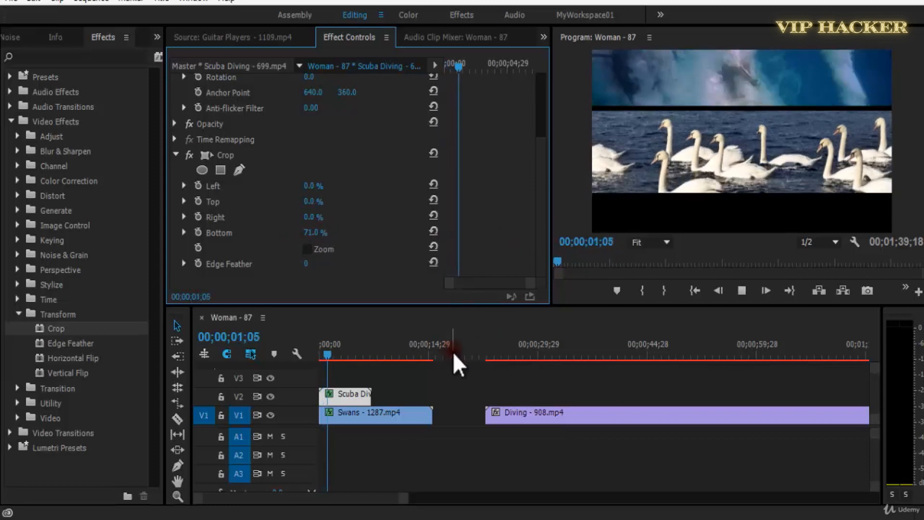
key(space)
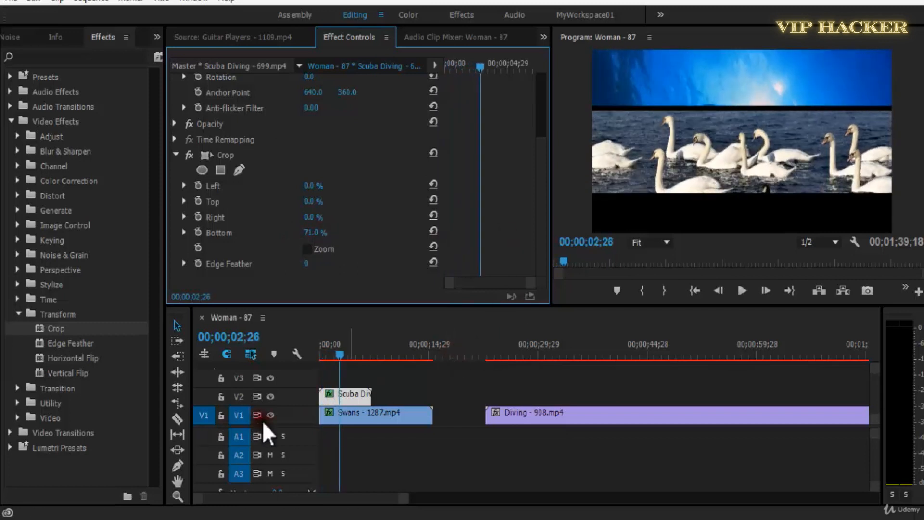
key(ctrl+s)
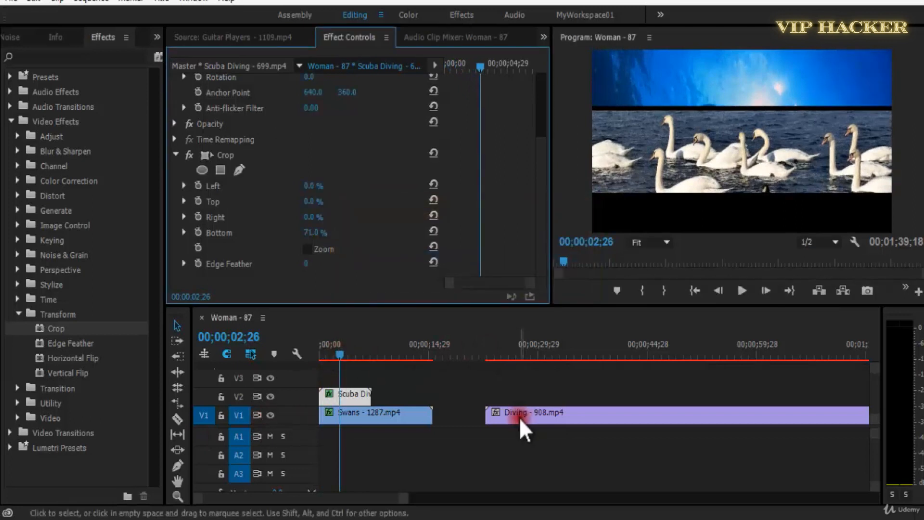
drag(326, 351, 311, 356)
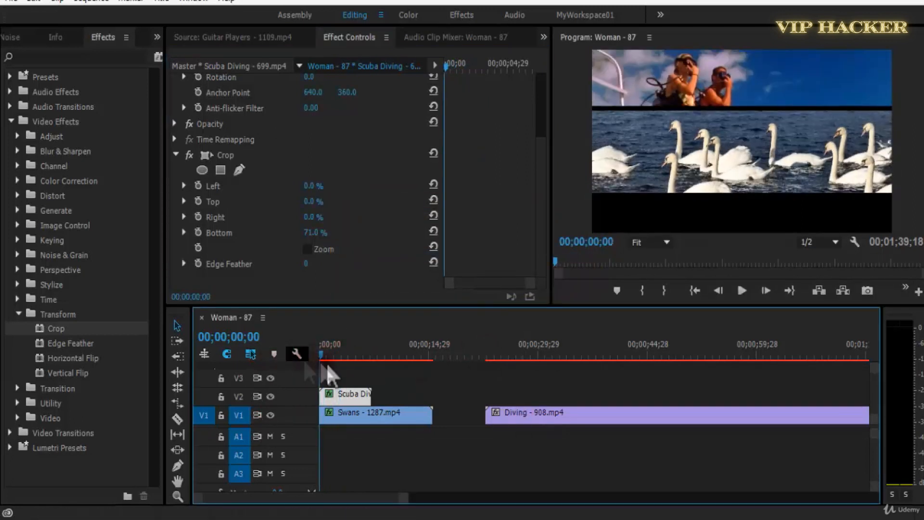
key(space)
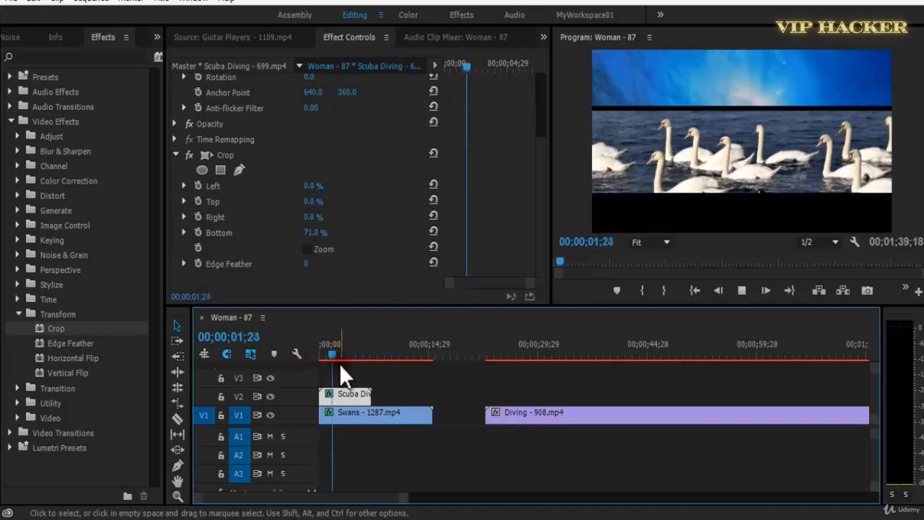
Find the seal shot in the Diving clip on V1 and split the clip at 00;01;00;19.
click(390, 388)
mouse_move(505, 350)
mouse_down()
mouse_move(524, 347)
mouse_move(493, 354)
mouse_up()
drag(518, 400, 527, 412)
drag(611, 357, 719, 351)
key(minus)
mouse_move(528, 358)
mouse_down()
mouse_move(549, 358)
mouse_move(539, 359)
mouse_up()
key(space)
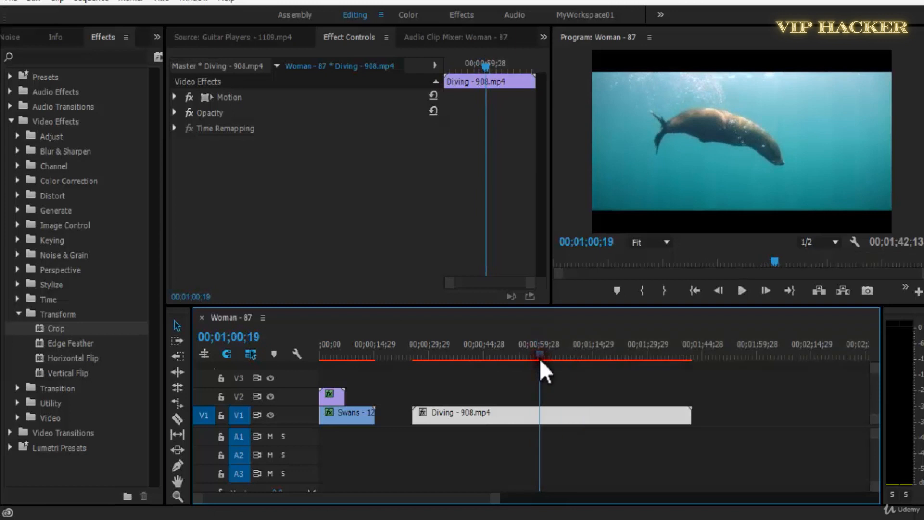
key(c)
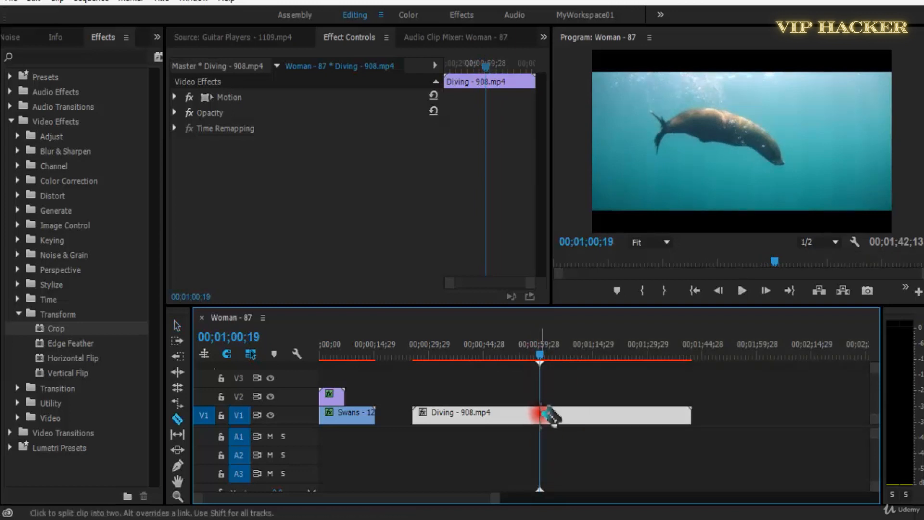
click(540, 415)
Split the Diving clip again at 00;01;07;13 and move the cut-out segment to V3 at the sequence start.
key(space)
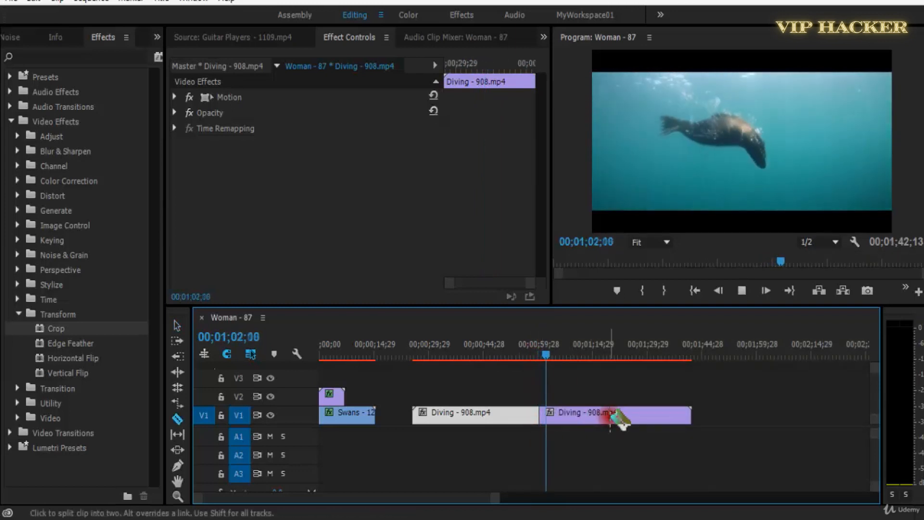
click(564, 357)
click(564, 356)
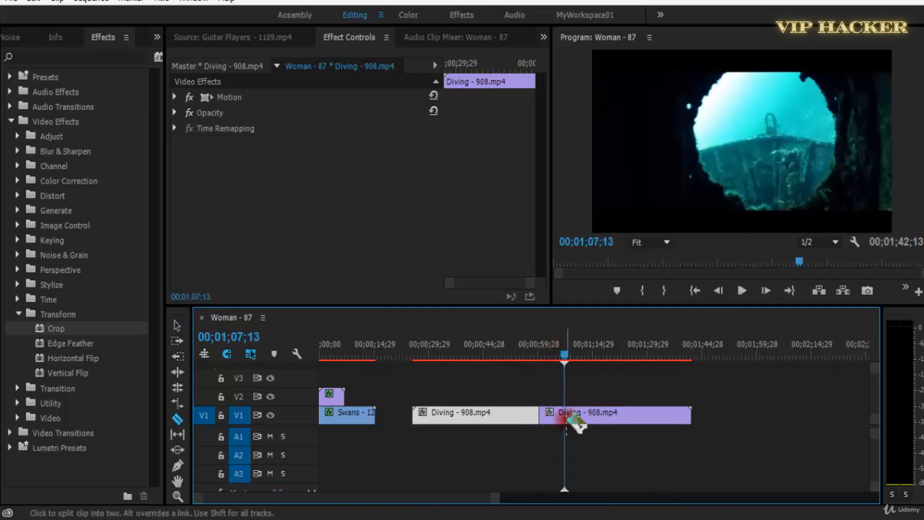
drag(553, 411, 337, 365)
key(Home)
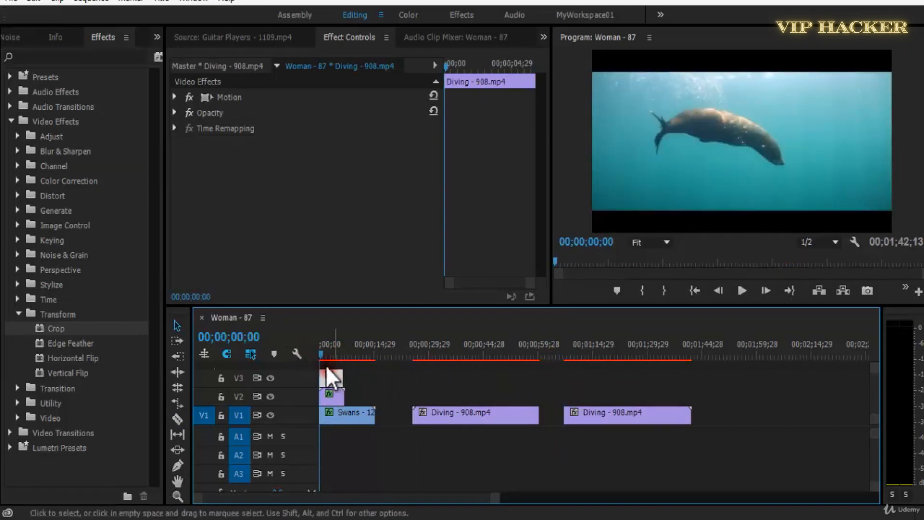
Try shifting the V3 Diving clip's picture vertically and reset its Position.
click(174, 97)
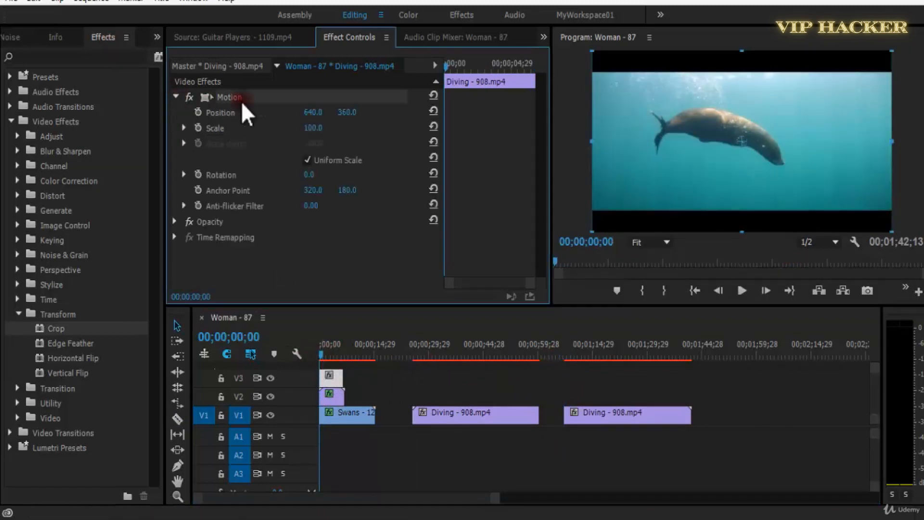
drag(337, 115, 250, 139)
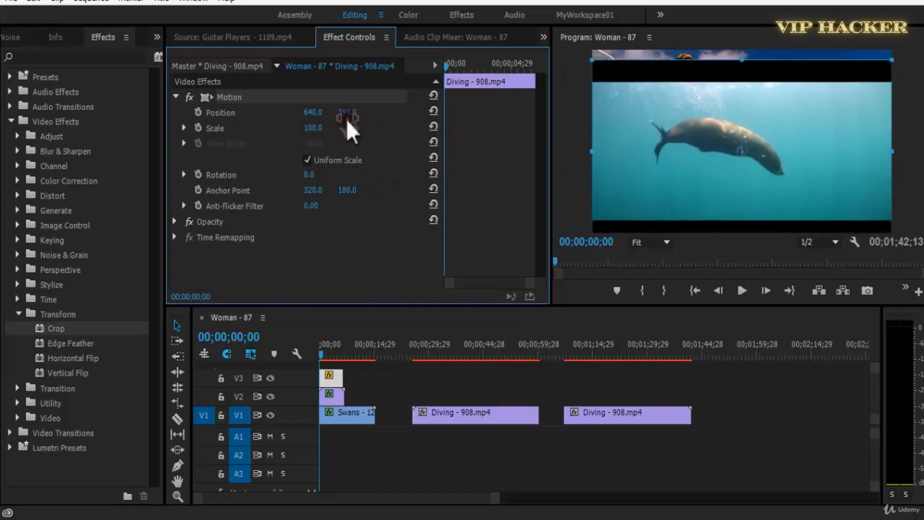
click(433, 112)
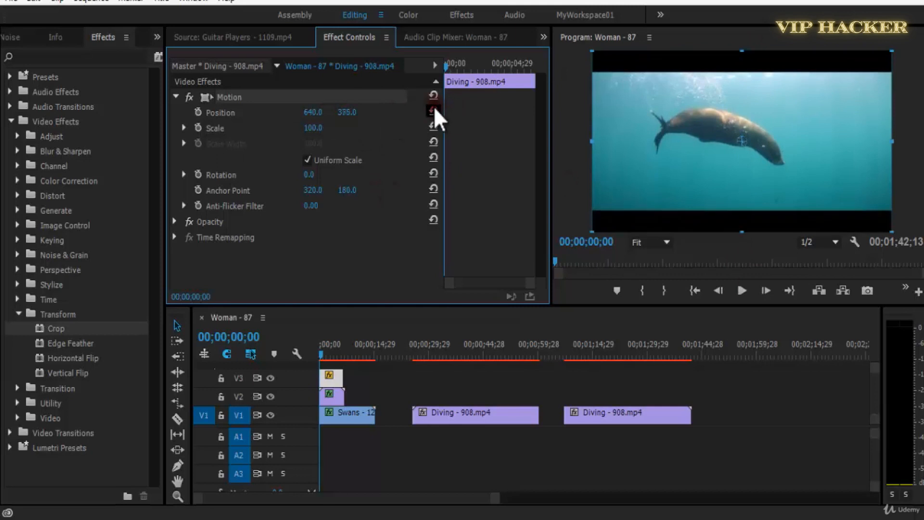
Apply the Crop effect to the V3 Diving clip with Top at 21% and Bottom at 33%.
drag(63, 324, 320, 264)
click(268, 256)
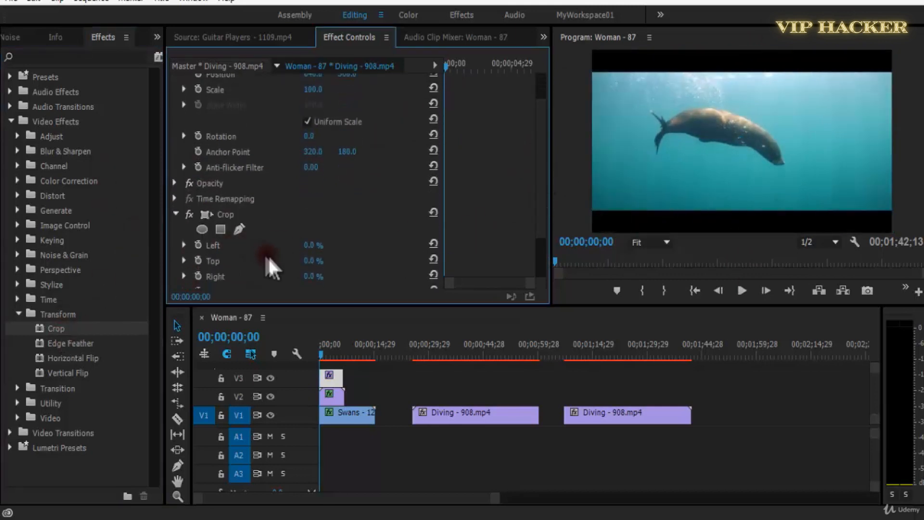
drag(312, 262, 329, 262)
scroll(457, 217, down, 3)
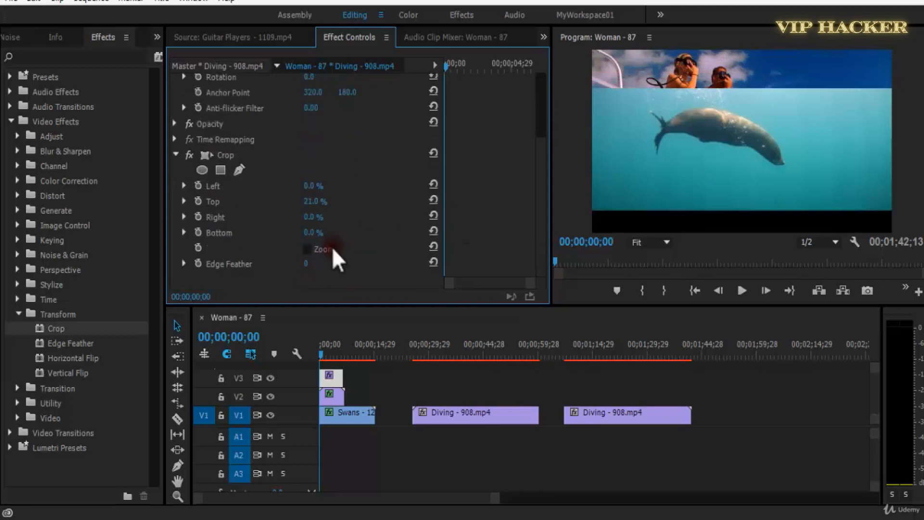
drag(318, 235, 344, 238)
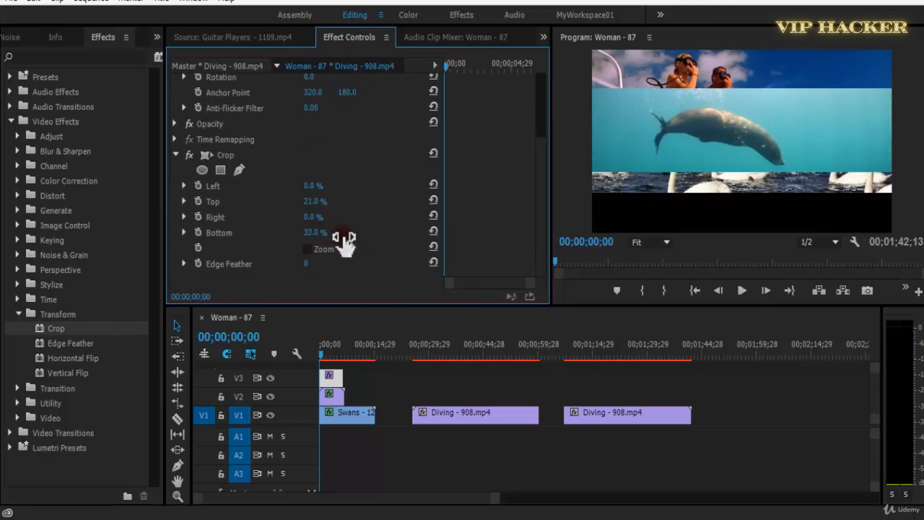
Place the Diving strip below the Swans by setting its vertical Position to 796 and Scale to 102.
scroll(390, 116, up, 5)
drag(347, 113, 681, 144)
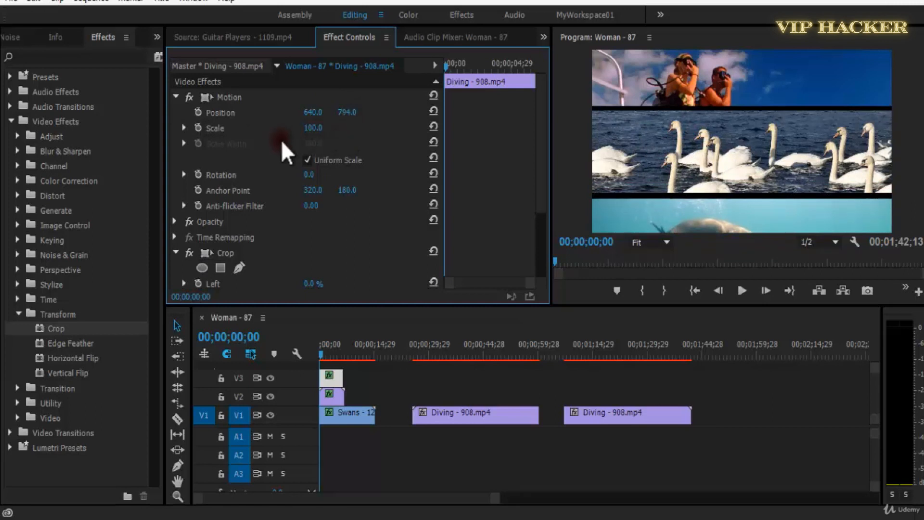
drag(309, 130, 322, 138)
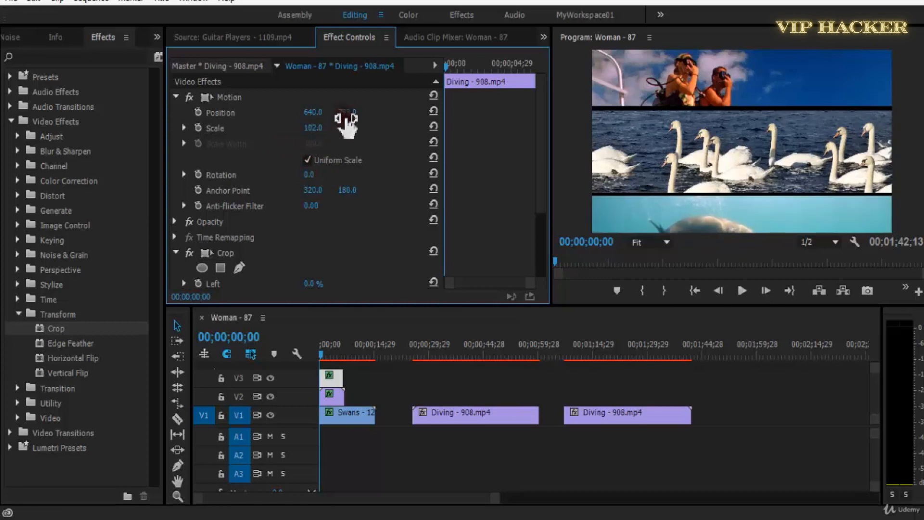
key(space)
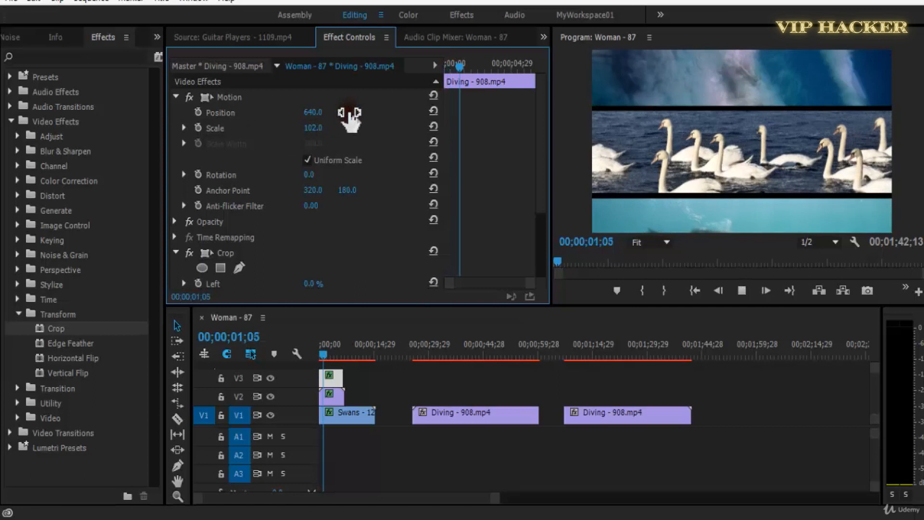
key(space)
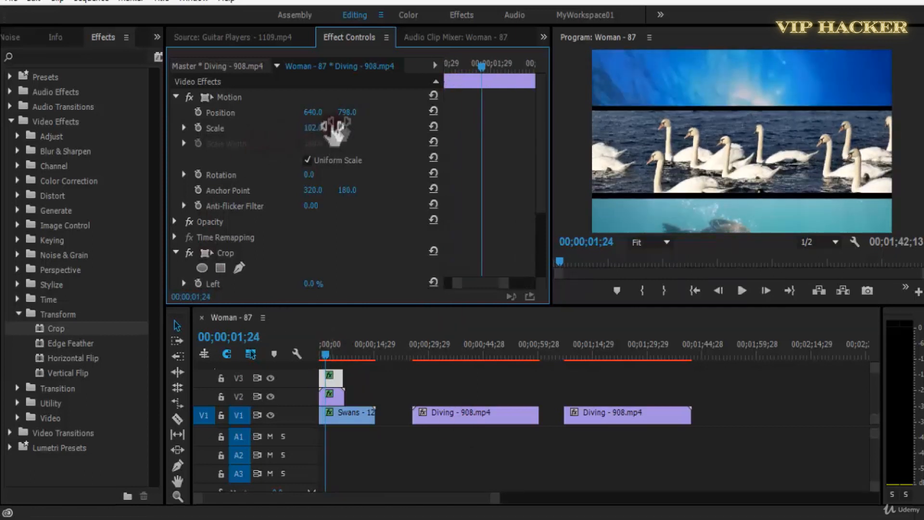
drag(208, 137, 355, 154)
drag(246, 169, 299, 183)
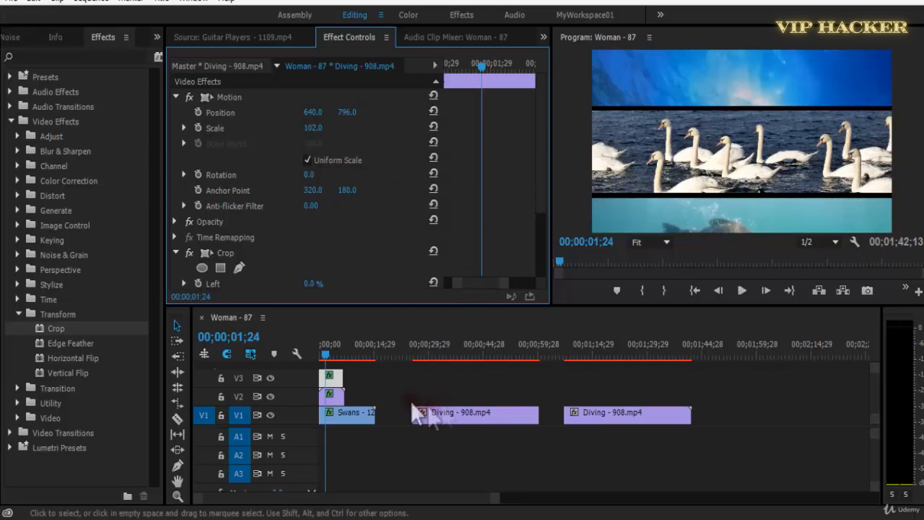
Play back the three stacked strips from the sequence start to check the split-screen.
click(398, 389)
key(equal)
key(equal)
drag(353, 361, 311, 356)
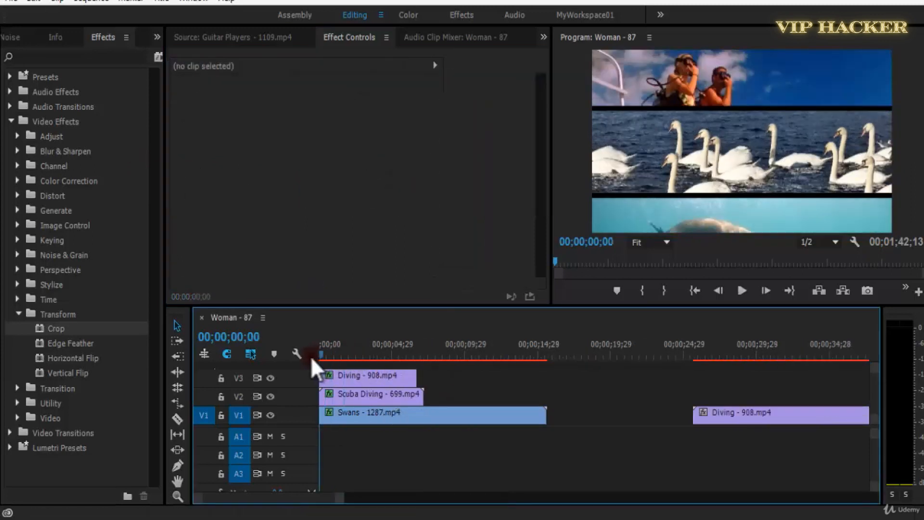
key(space)
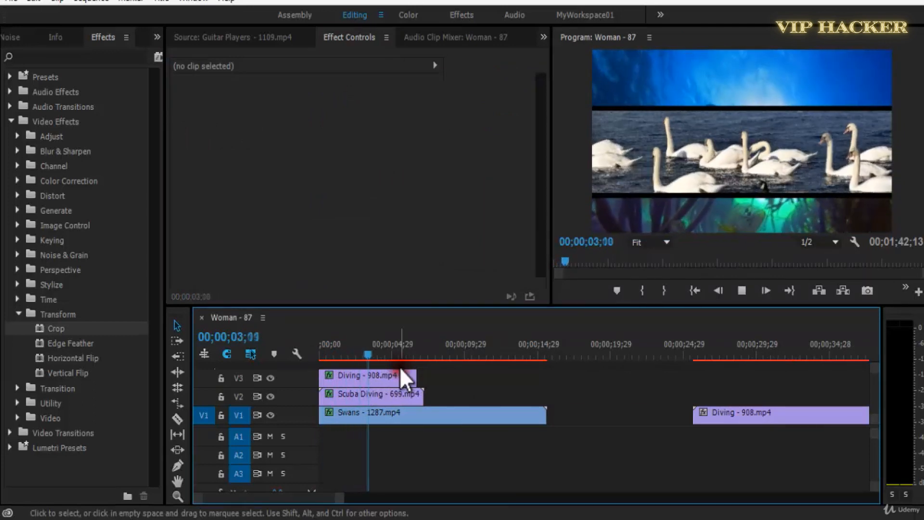
key(space)
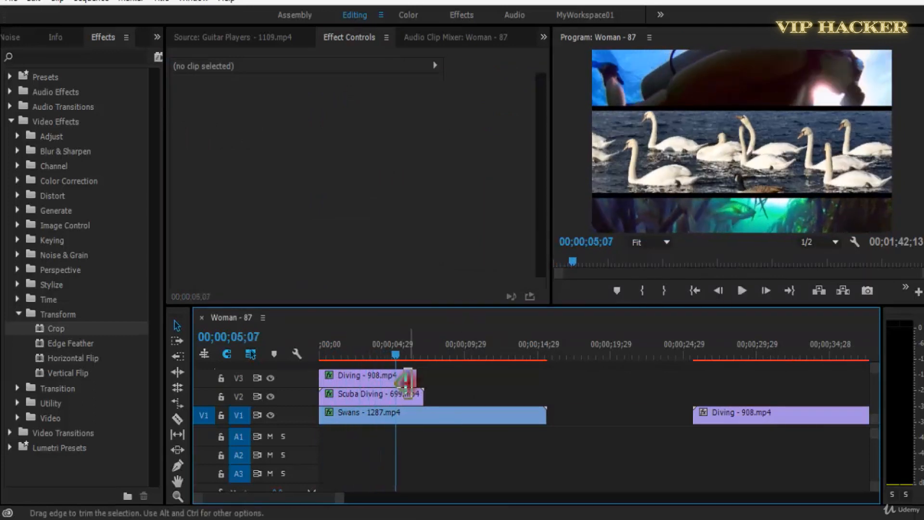
Trim the seal shot off the V3 Diving clip, align it to the sequence start and extend it to the Scuba Diving clip's end.
key(=)
drag(328, 376, 452, 378)
drag(396, 377, 528, 370)
key(Home)
Replay the three-strip split-screen from the sequence start and view its picture in the maximized Program monitor.
key(space)
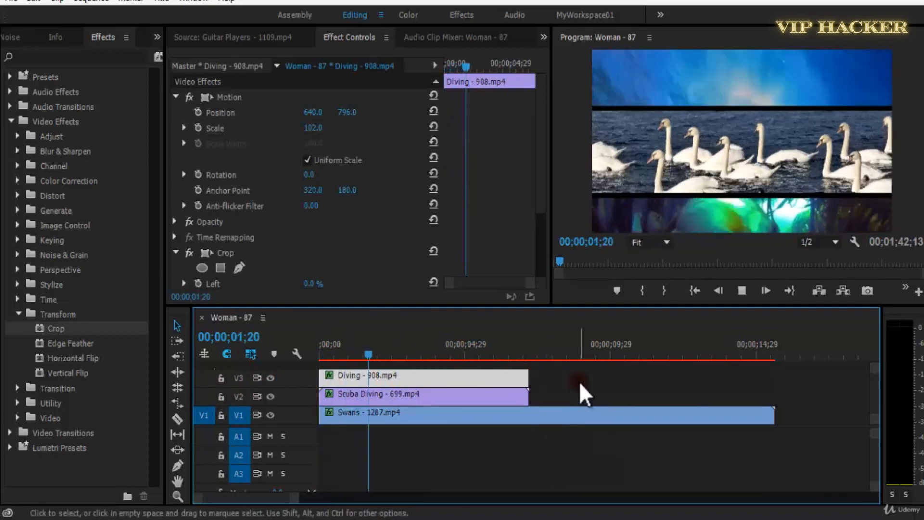
key(space)
click(696, 96)
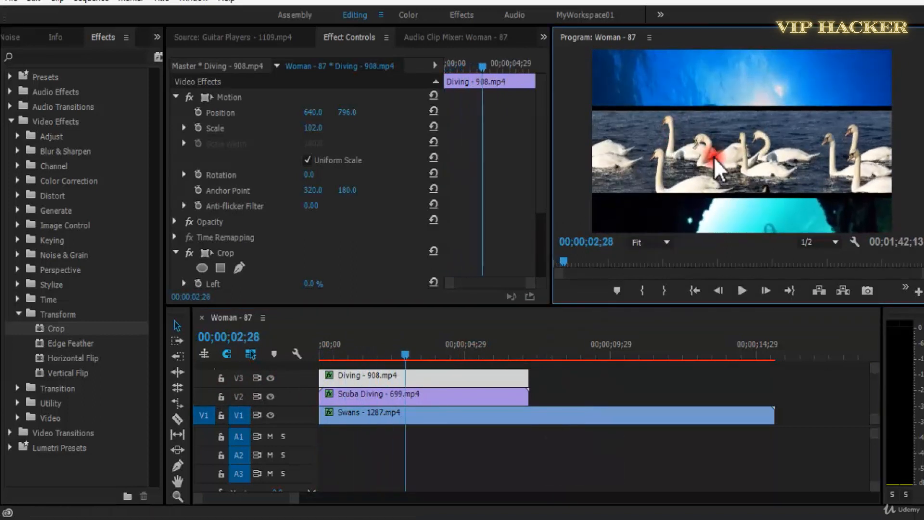
drag(408, 362, 177, 386)
key(space)
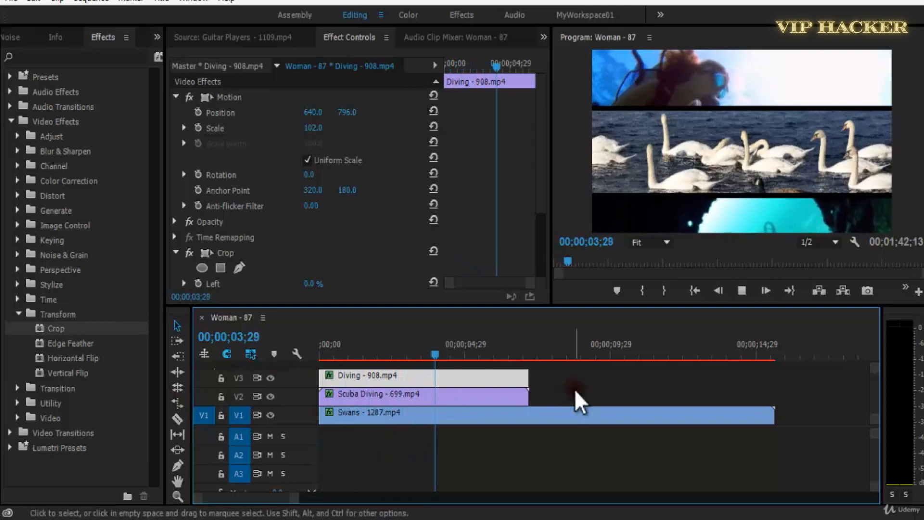
key(space)
drag(462, 357, 251, 360)
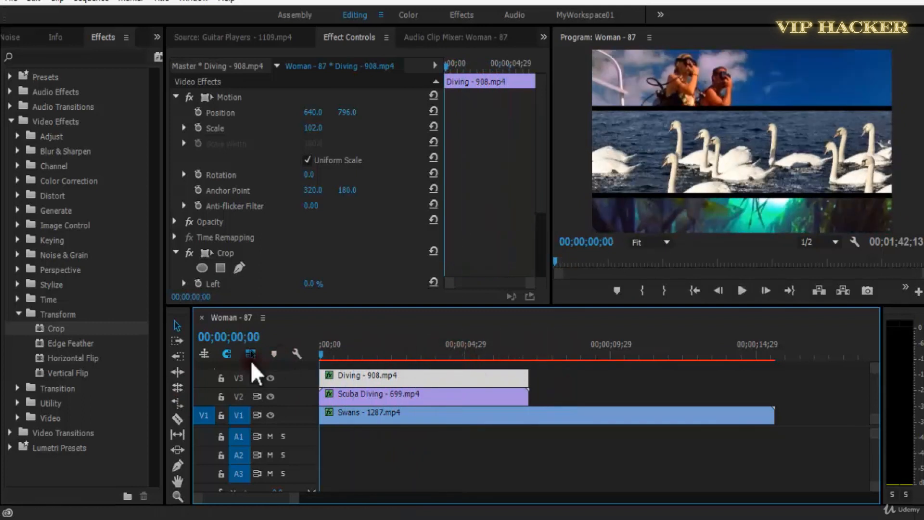
key(space)
key(space)
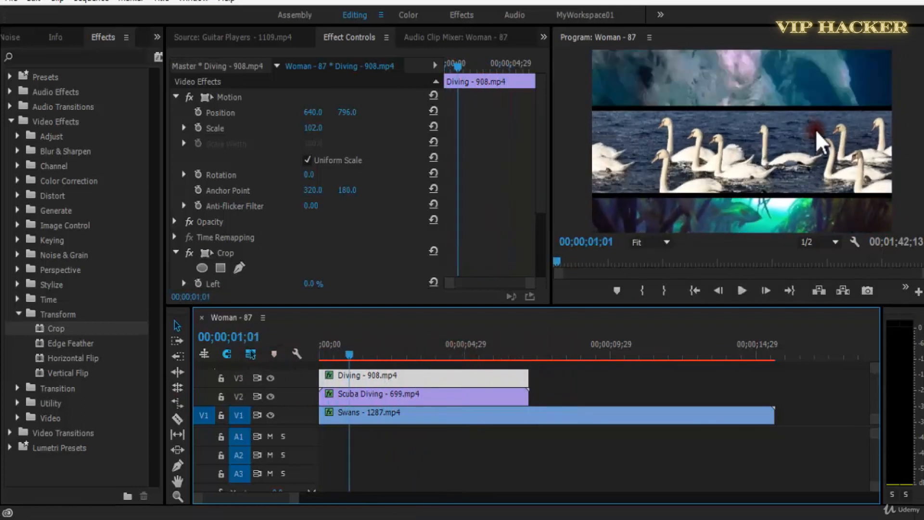
key(grave)
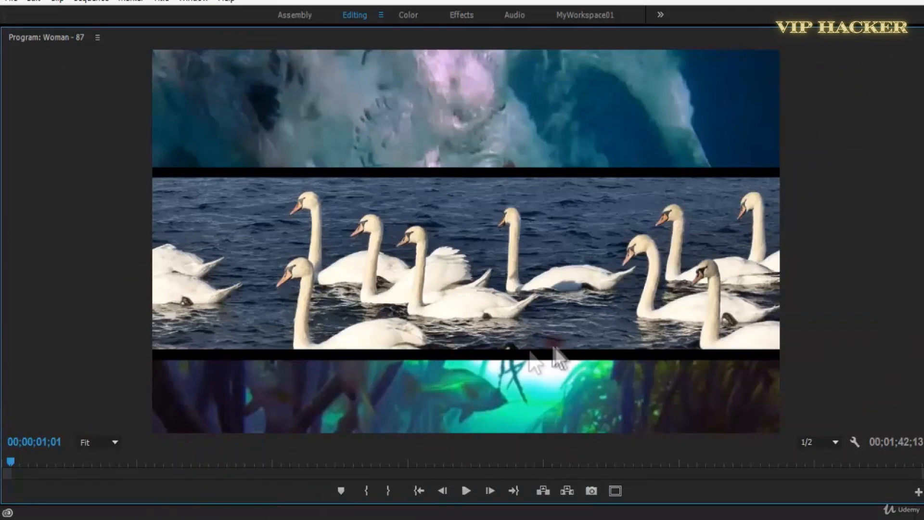
Set the Diving clip's vertical Position to 785.3 to leave a narrow gap below the Swans strip, and save the project.
key(grave)
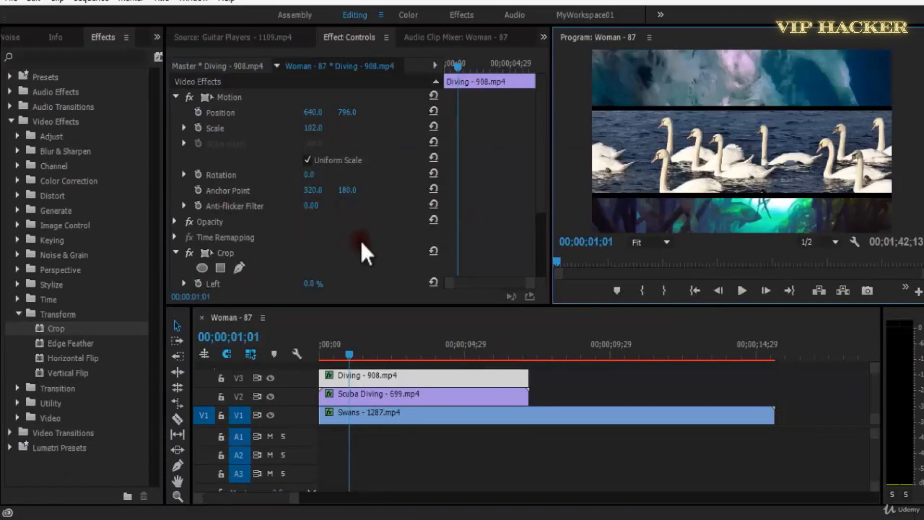
scroll(360, 241, down, 3)
scroll(317, 251, up, 3)
drag(353, 116, 339, 119)
key(grave)
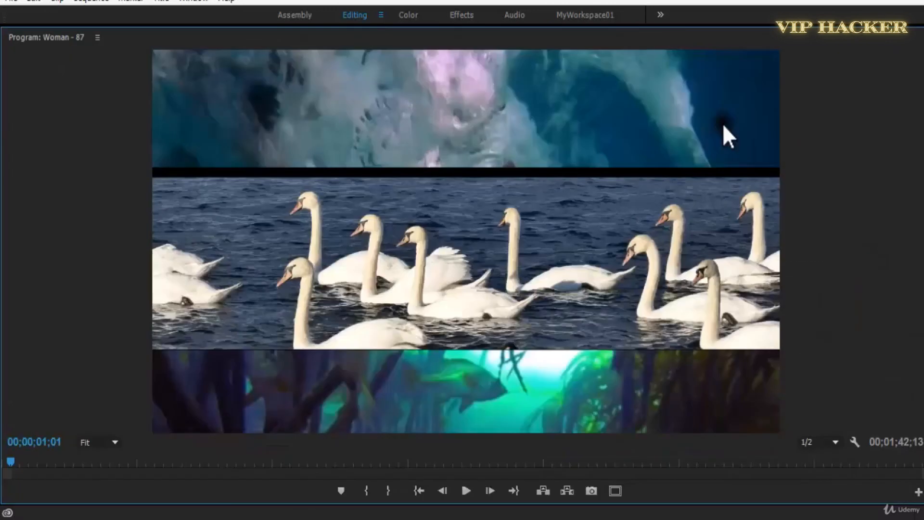
key(space)
key(grave)
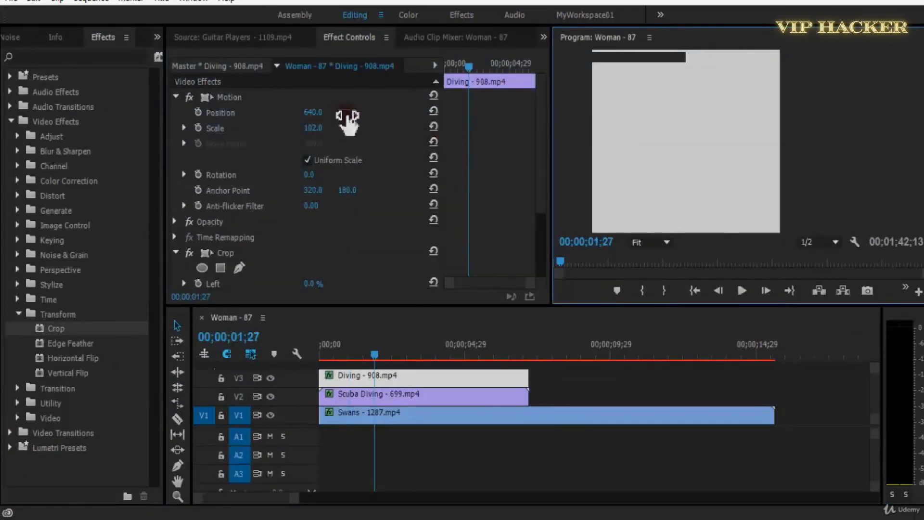
drag(346, 112, 374, 121)
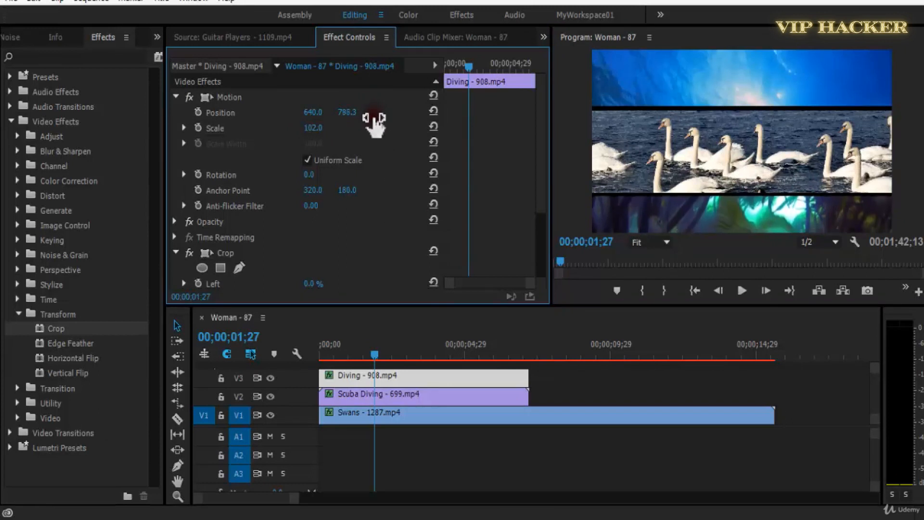
key(ctrl+s)
Play the three strips in the maximized Program monitor and replay them from the sequence start to check the gaps.
key(grave)
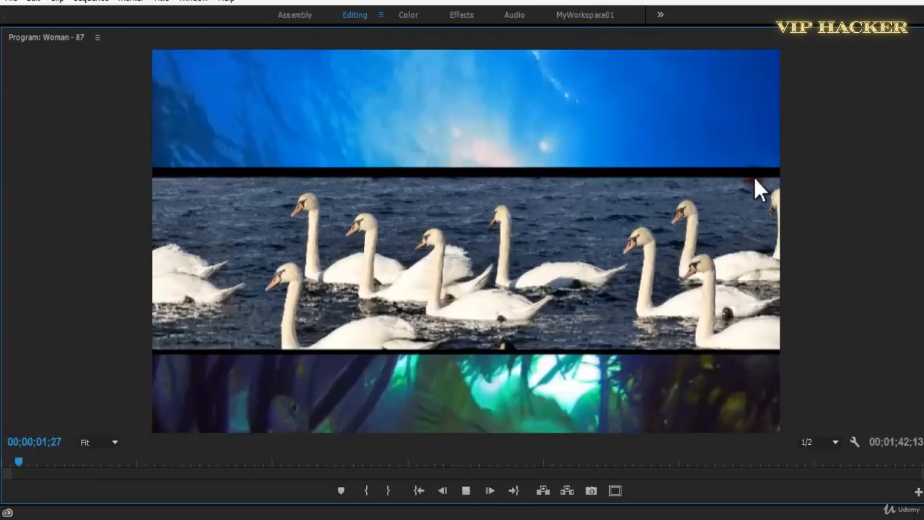
key(space)
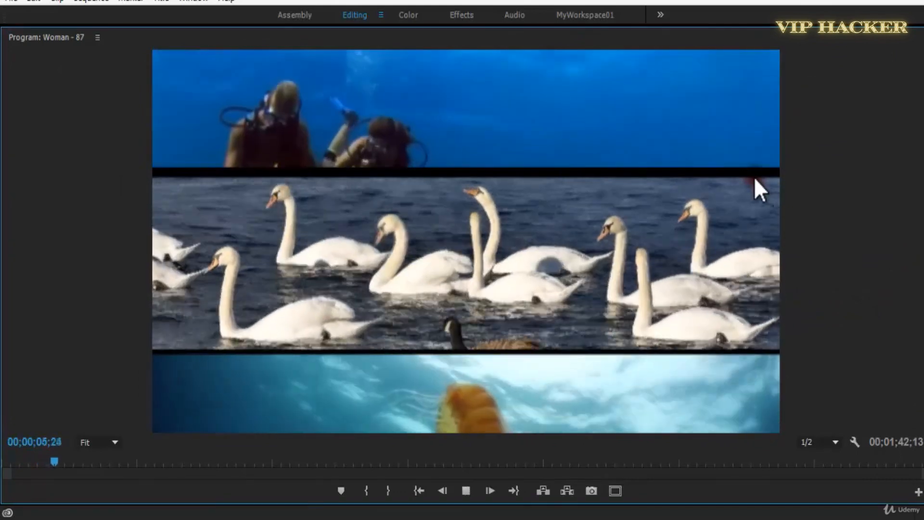
key(space)
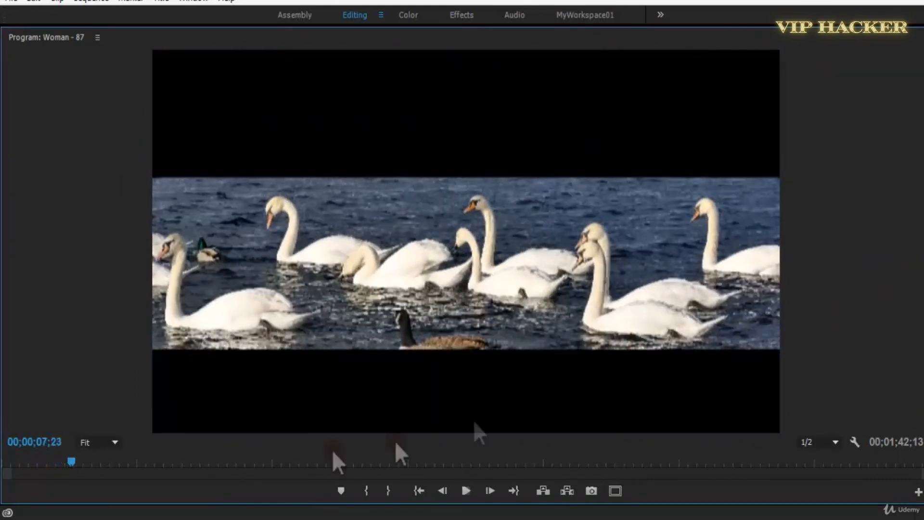
key(Home)
key(space)
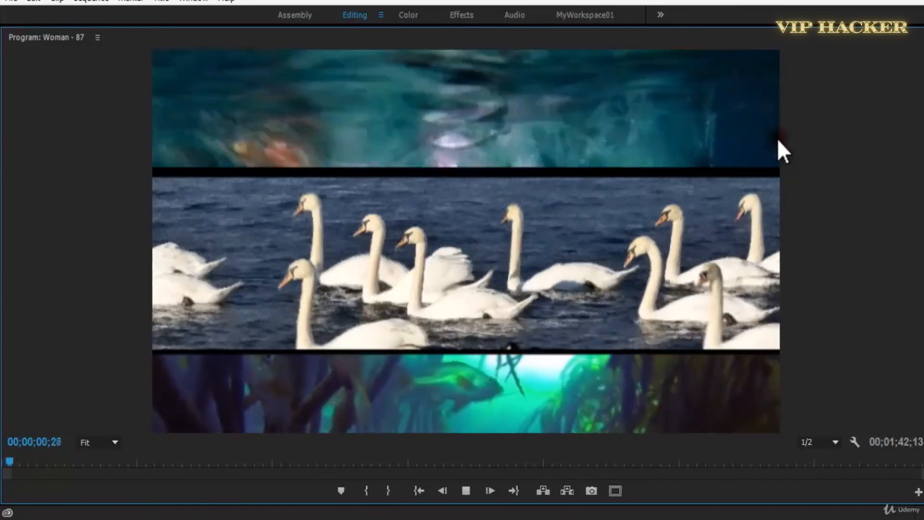
key(space)
key(space)
key(space)
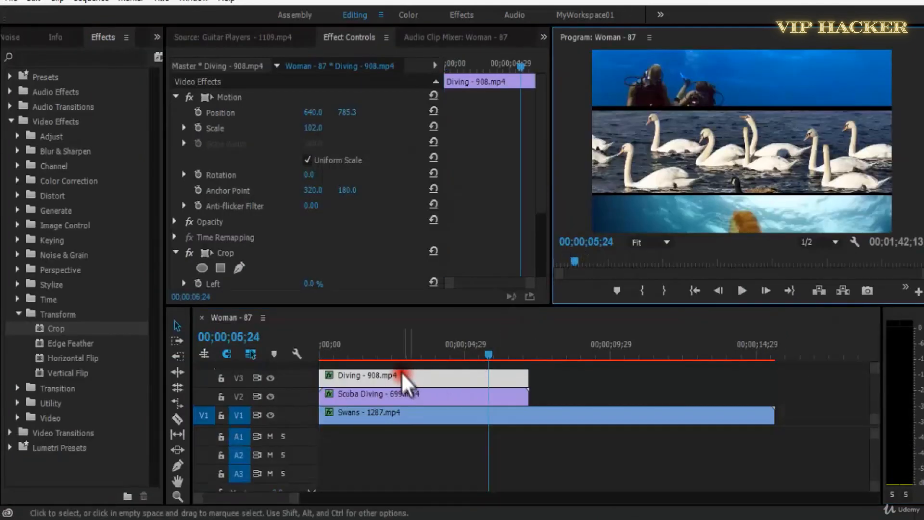
Replay the split-screen from the sequence start and again from 00;00;00;14 to judge how bright the strips look.
click(292, 355)
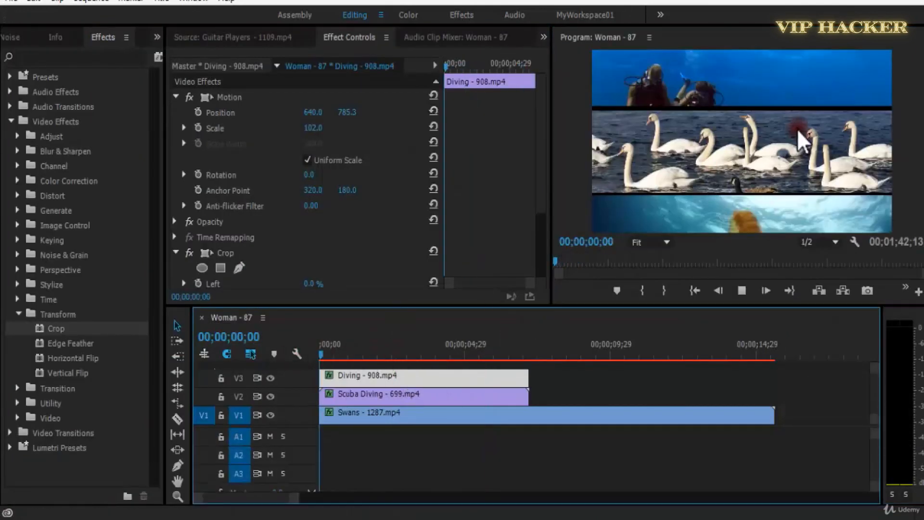
key(space)
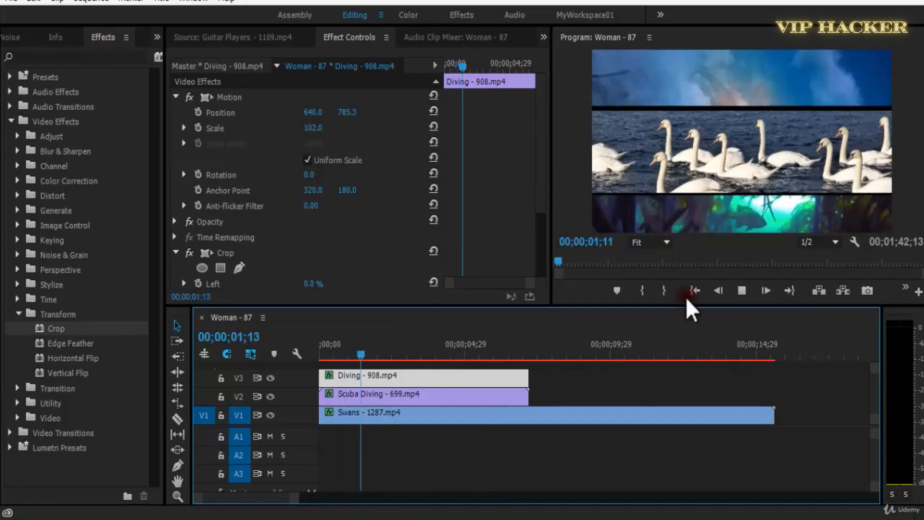
click(738, 119)
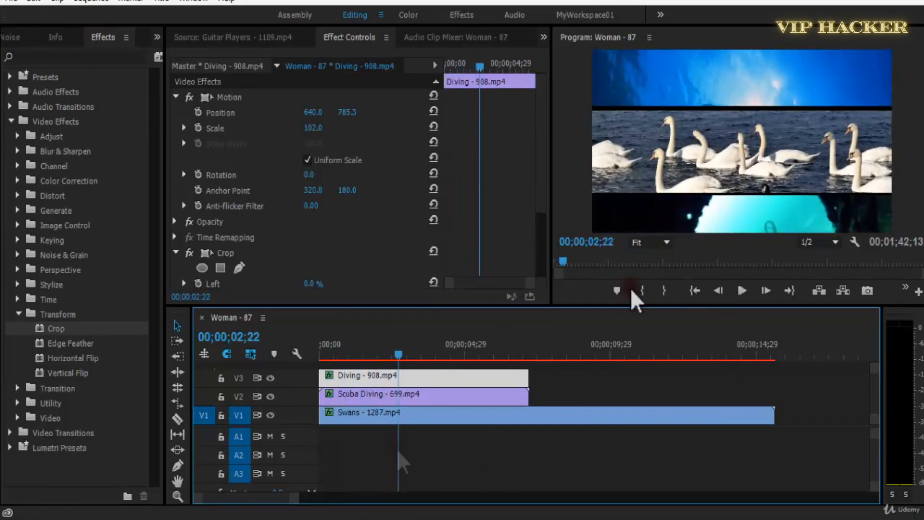
click(333, 355)
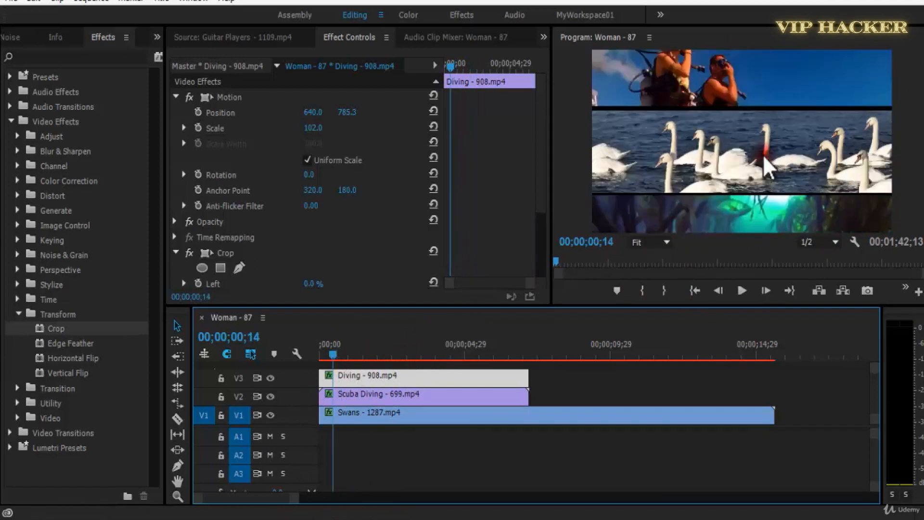
key(space)
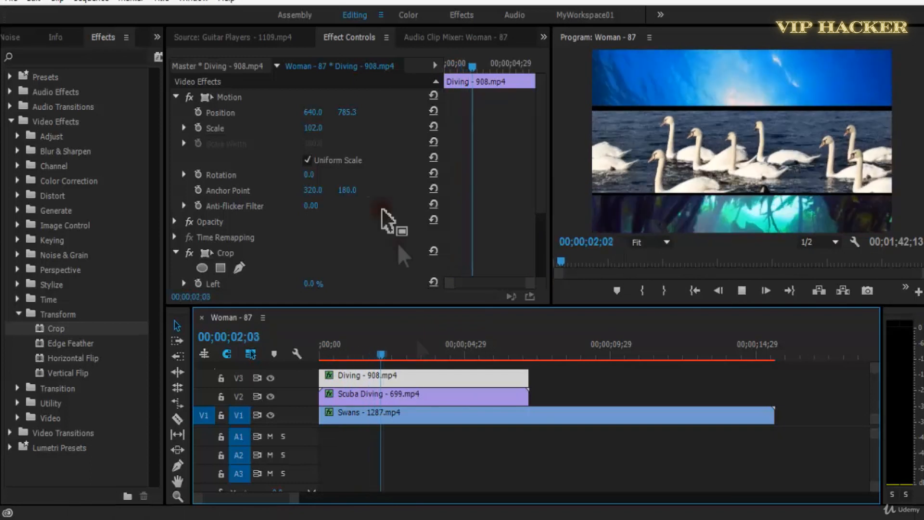
key(space)
Apply the Brightness & Contrast effect to the Diving and Swans clips and set the Swans clip's Brightness to 37.
click(367, 355)
click(46, 56)
text(brigh)
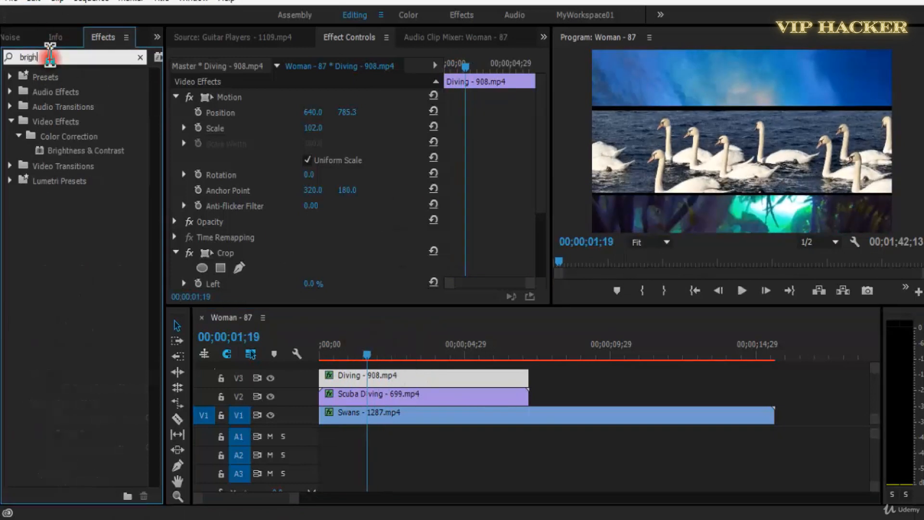
drag(85, 150, 152, 174)
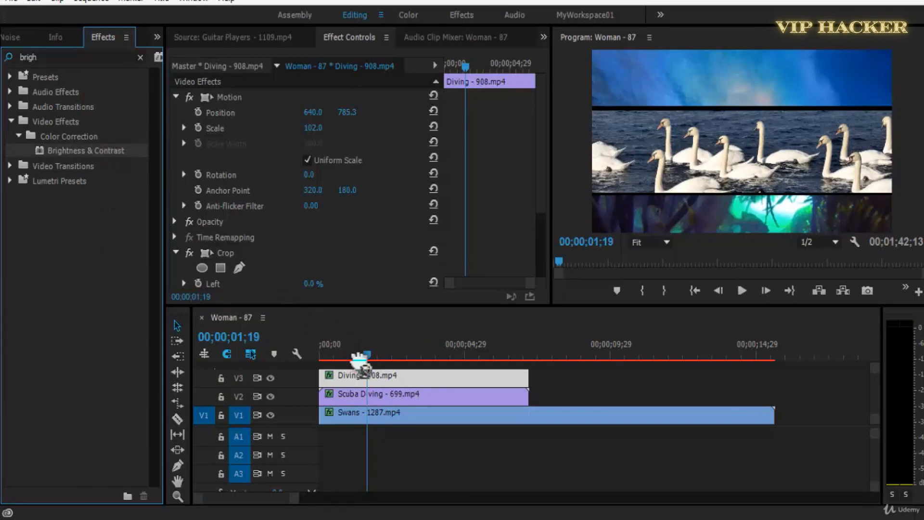
drag(374, 371, 385, 415)
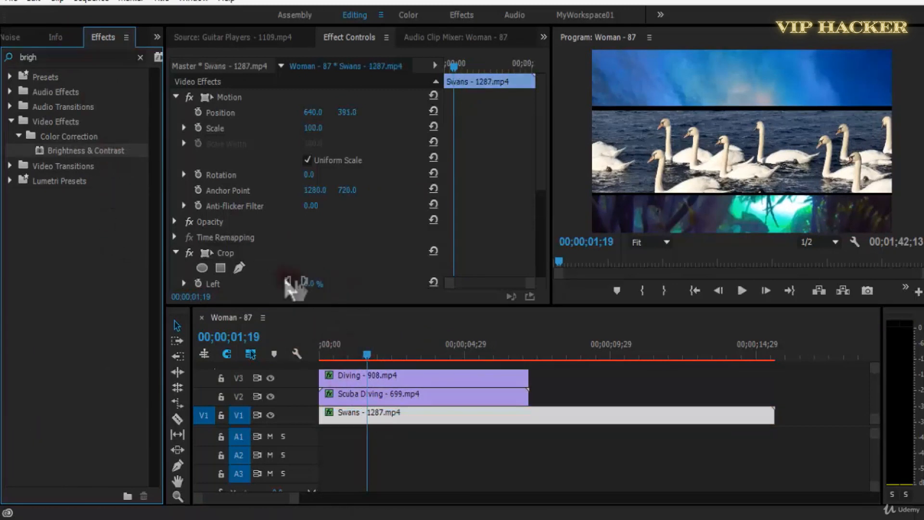
scroll(313, 217, down, 5)
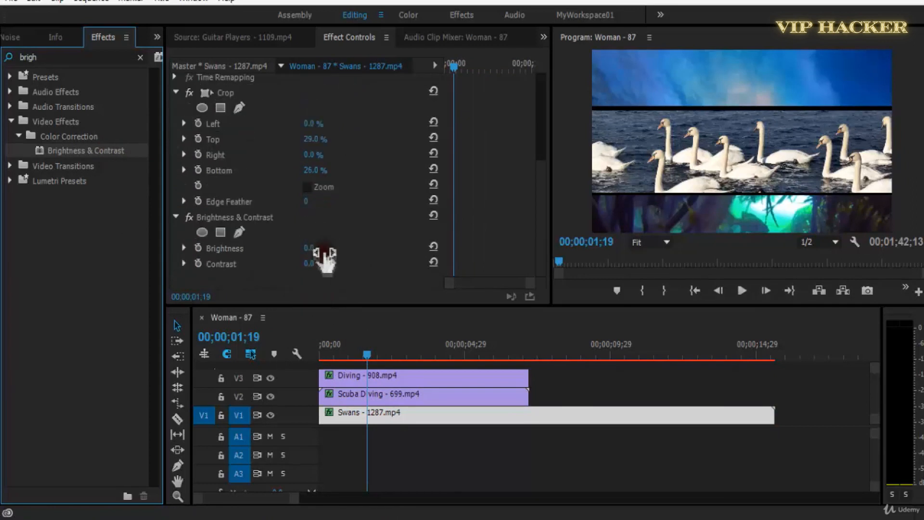
drag(312, 250, 332, 262)
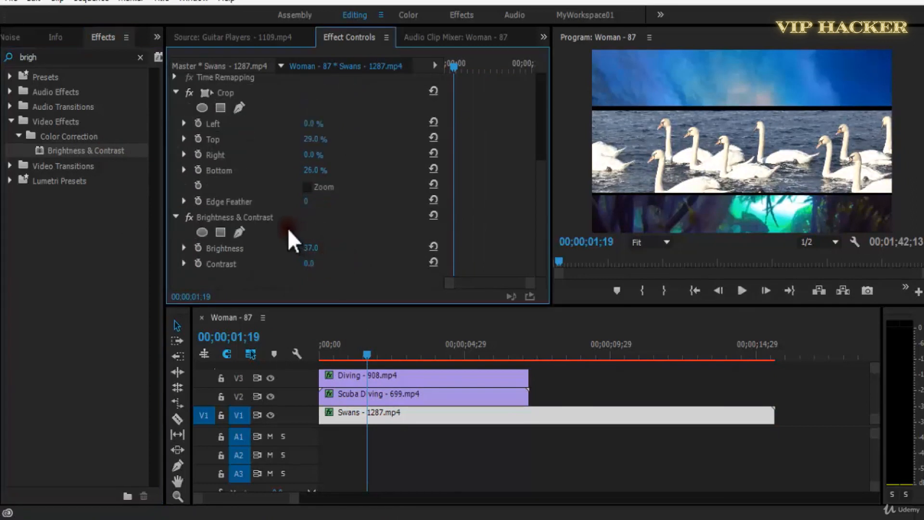
Try a Brightness of 40 on the Diving clip, play it, and remove the clip's Brightness & Contrast effect.
click(431, 378)
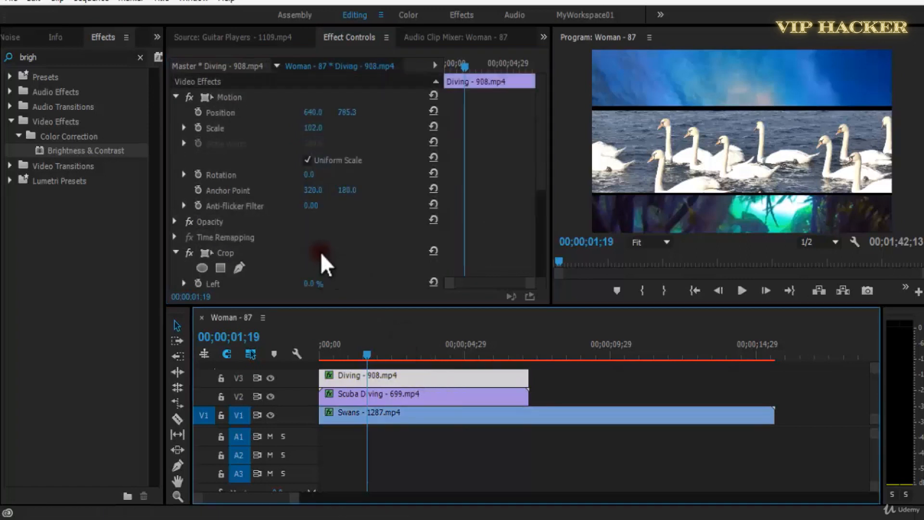
scroll(319, 253, down, 3)
scroll(320, 252, down, 2)
mouse_move(320, 253)
mouse_down()
mouse_move(299, 265)
mouse_move(335, 262)
mouse_move(313, 260)
mouse_move(323, 265)
mouse_up()
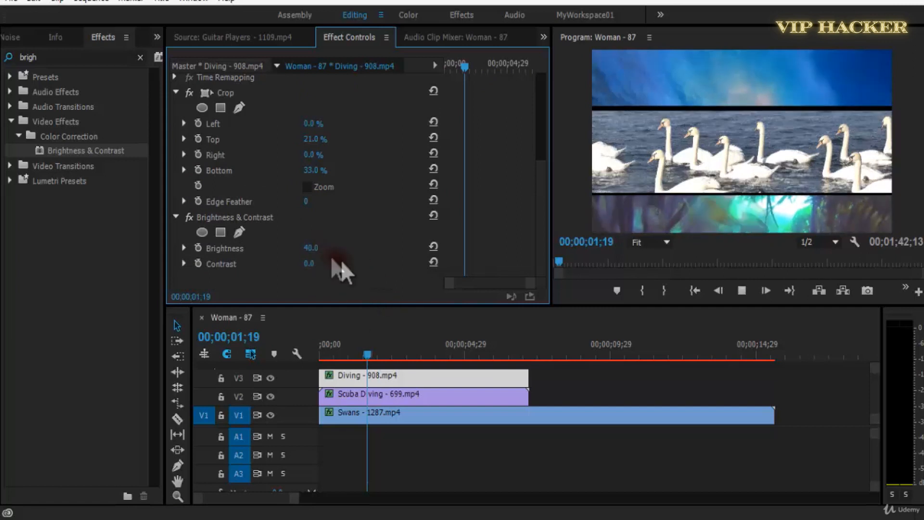
key(space)
key(Delete)
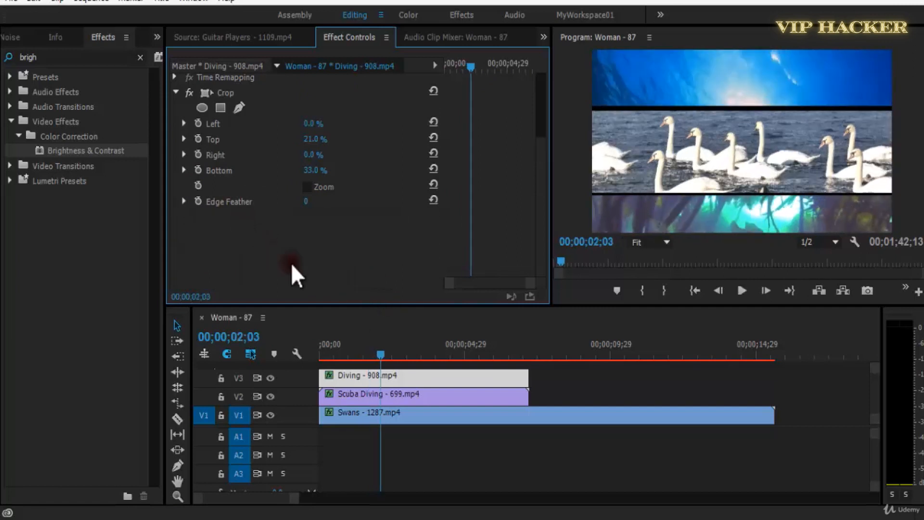
Try feathering the Diving clip's cropped edges near the sequence start and preview the blend in the maximized Program monitor.
key(Home)
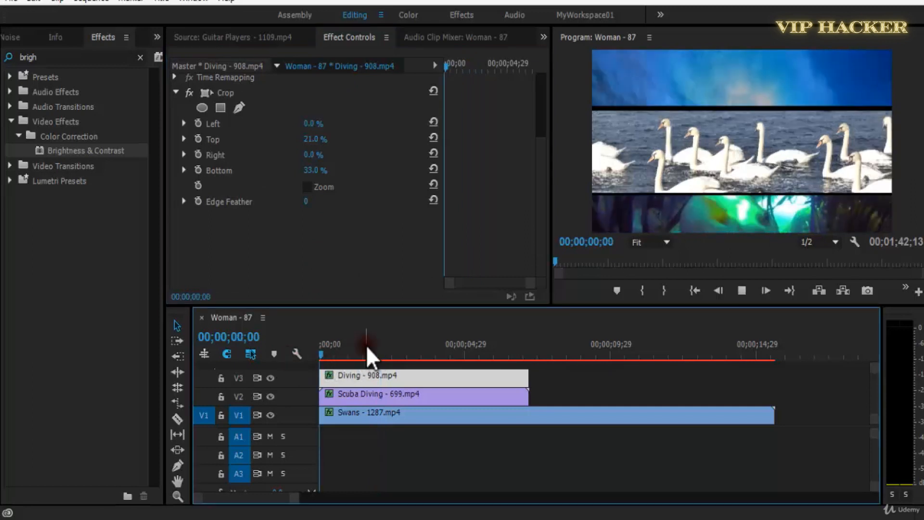
key(space)
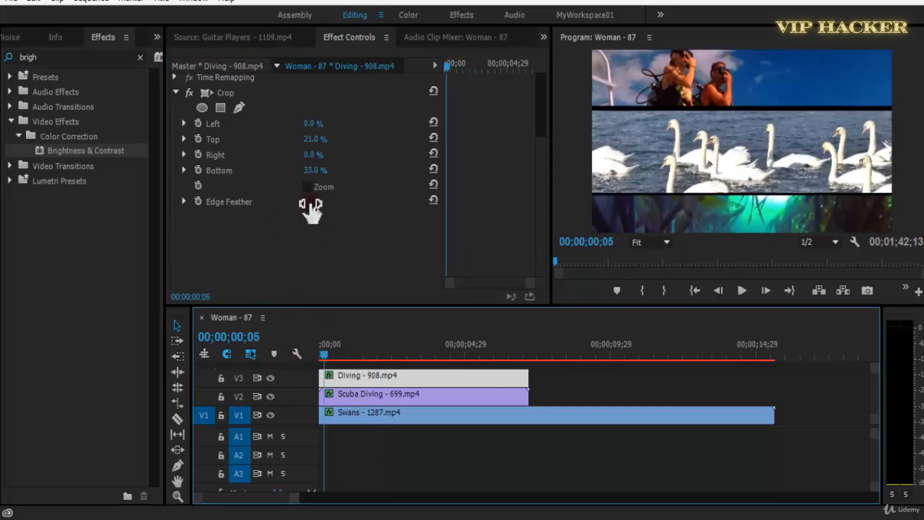
drag(311, 204, 384, 209)
key(grave)
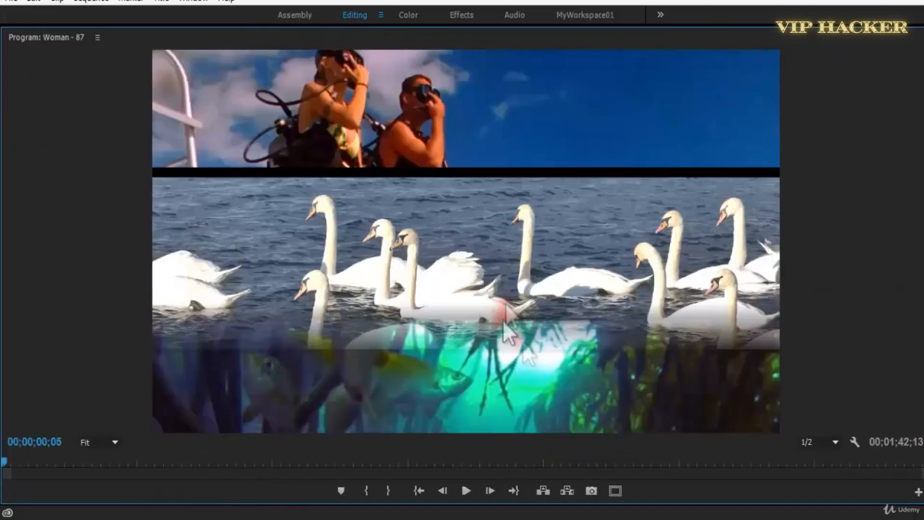
key(space)
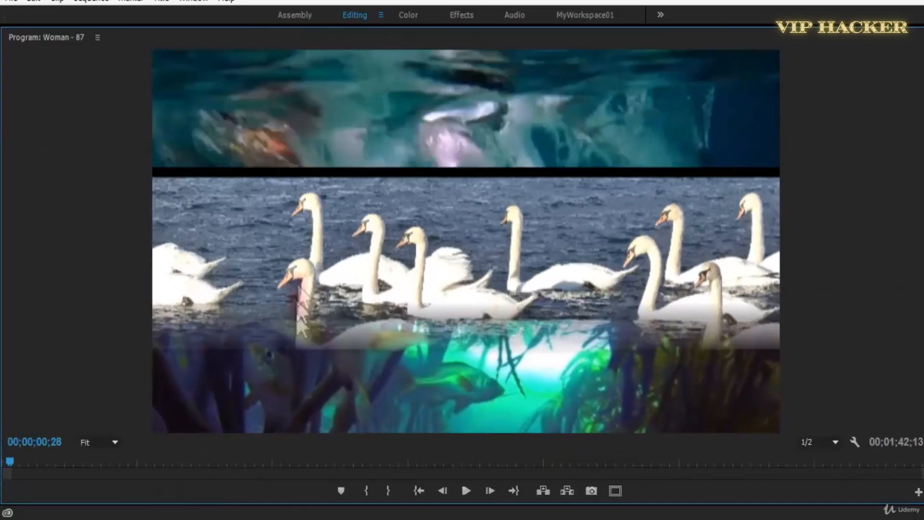
key(grave)
Reset the Diving clip's crop Edge Feather to 0.
drag(101, 251, 151, 298)
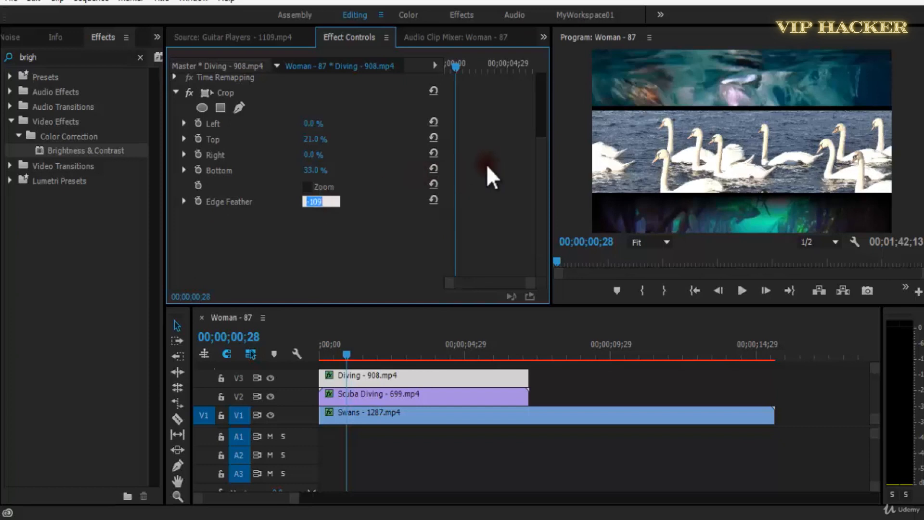
text(0)
key(Return)
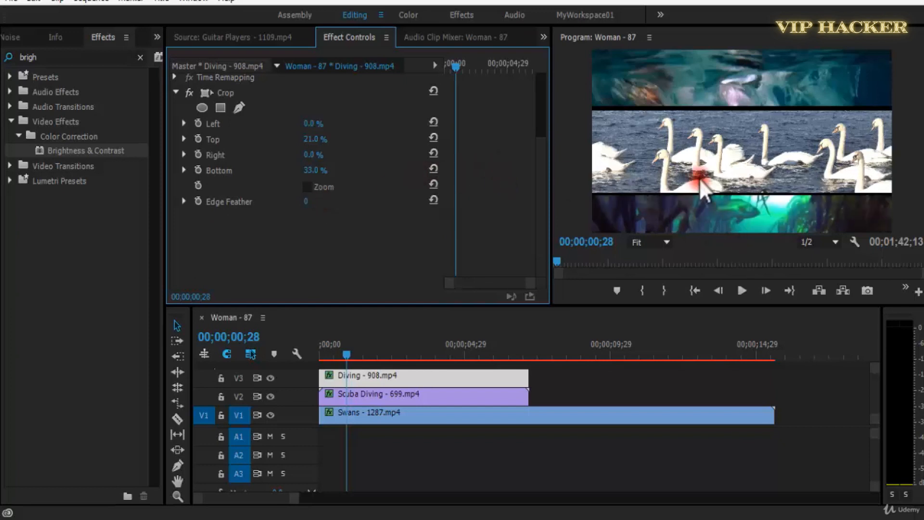
Play the unfeathered three-strip picture in the maximized Program monitor and restore the normal layout.
key(grave)
key(space)
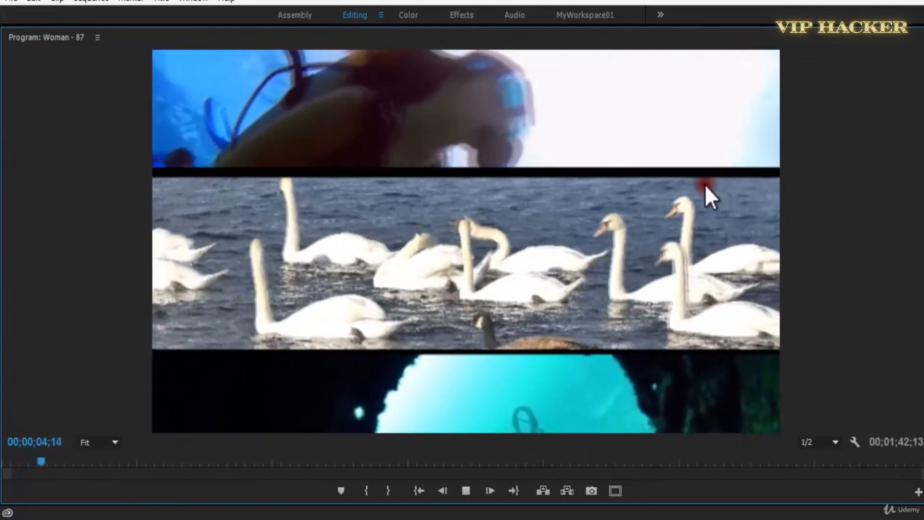
key(space)
key(grave)
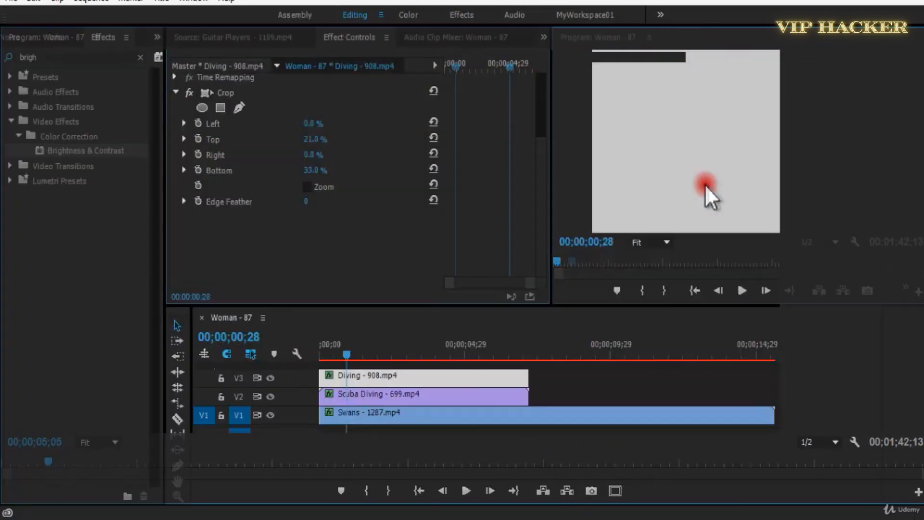
Move the playhead to 00;00;01;24, deselect all clips, save the project and play from there.
click(374, 350)
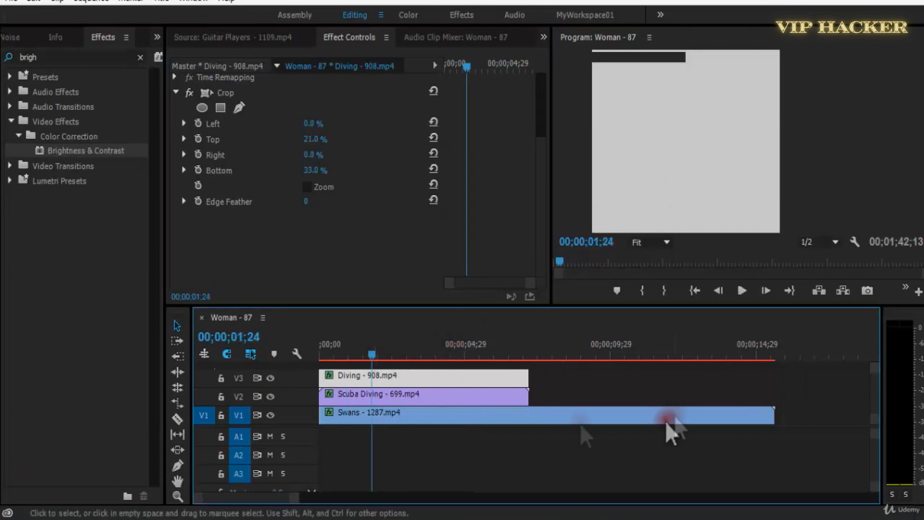
click(657, 374)
key(ctrl+s)
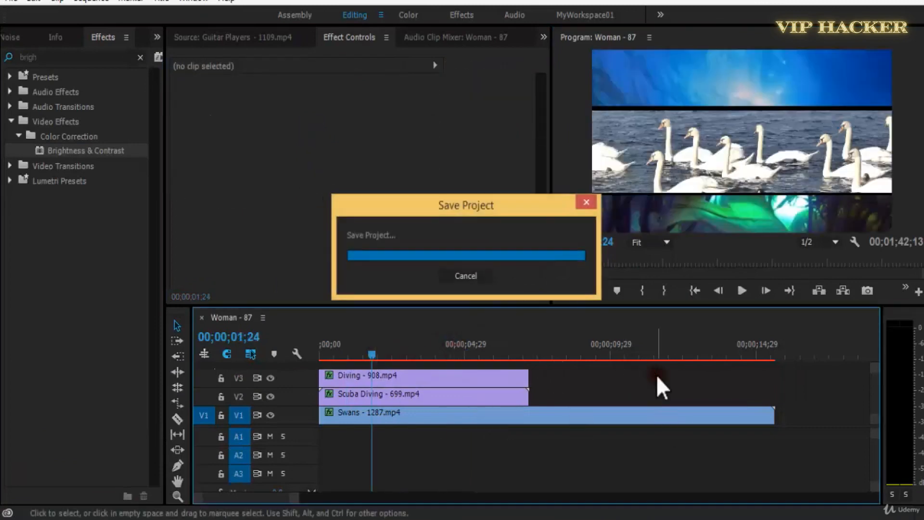
key(space)
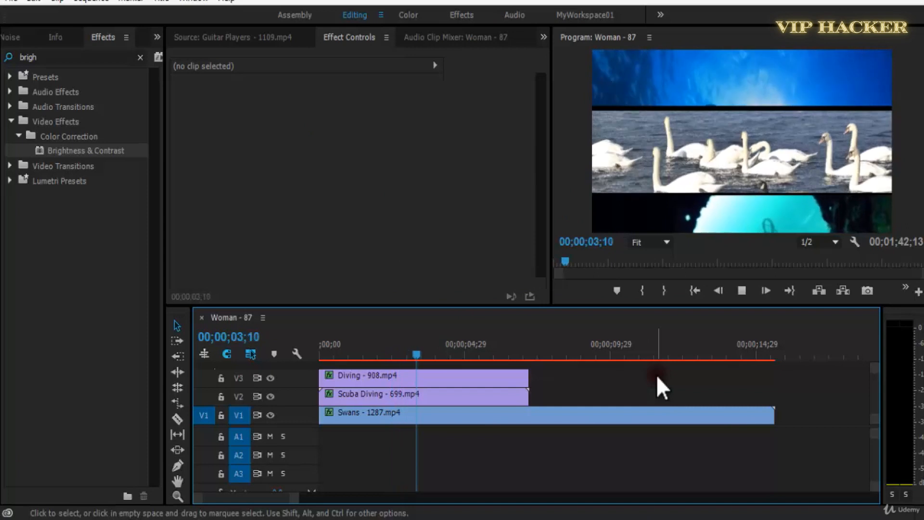
Extend the V3 Diving clip past the Swans clip's end to 00;00;17;12 and play the sequence from about 00;00;05;01.
drag(528, 377, 828, 373)
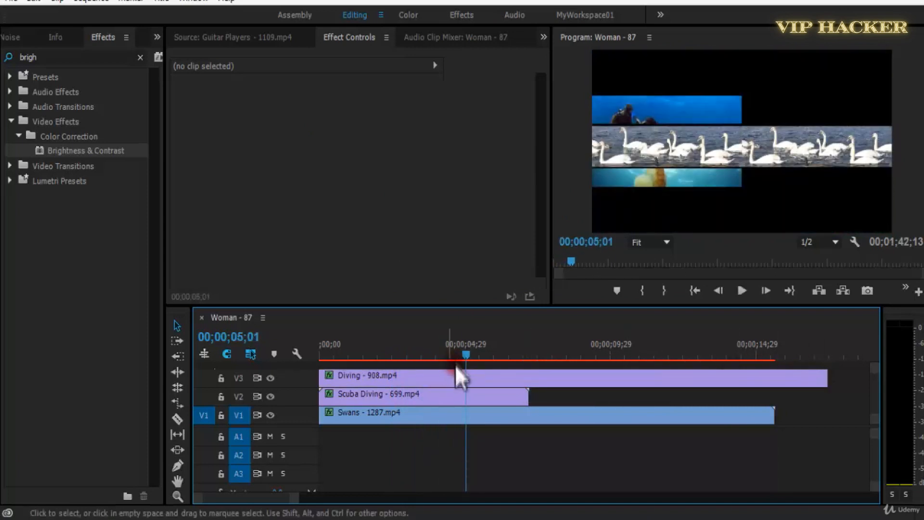
click(455, 375)
key(space)
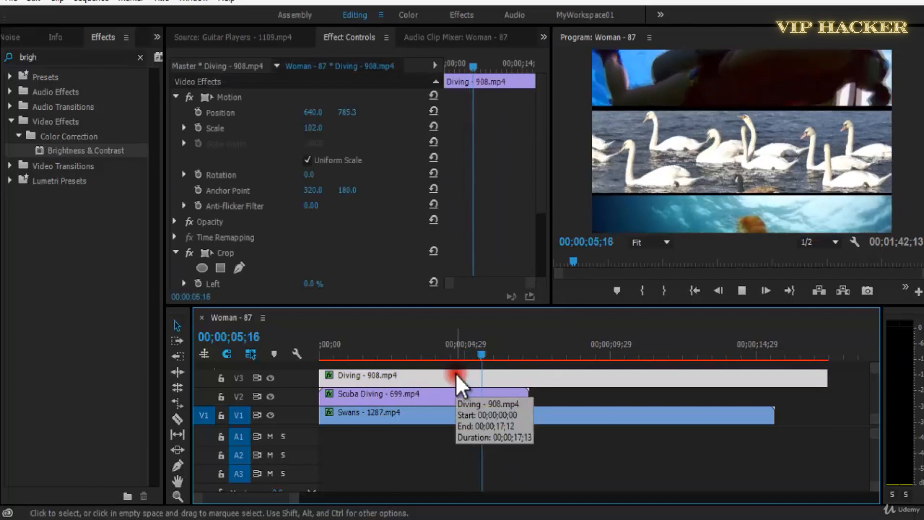
Toggle the V3 track's visibility off and back on, and replay the sequence from near its start.
key(space)
click(271, 377)
click(271, 377)
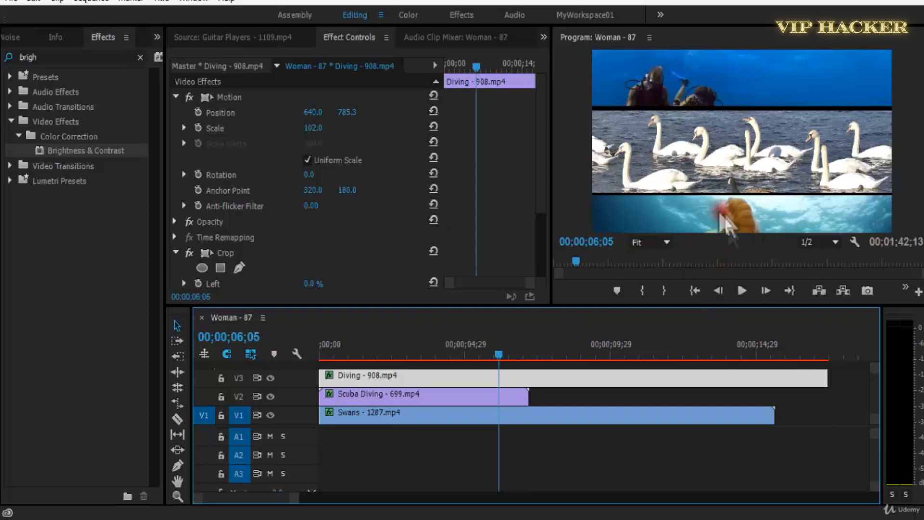
drag(501, 353, 345, 357)
key(space)
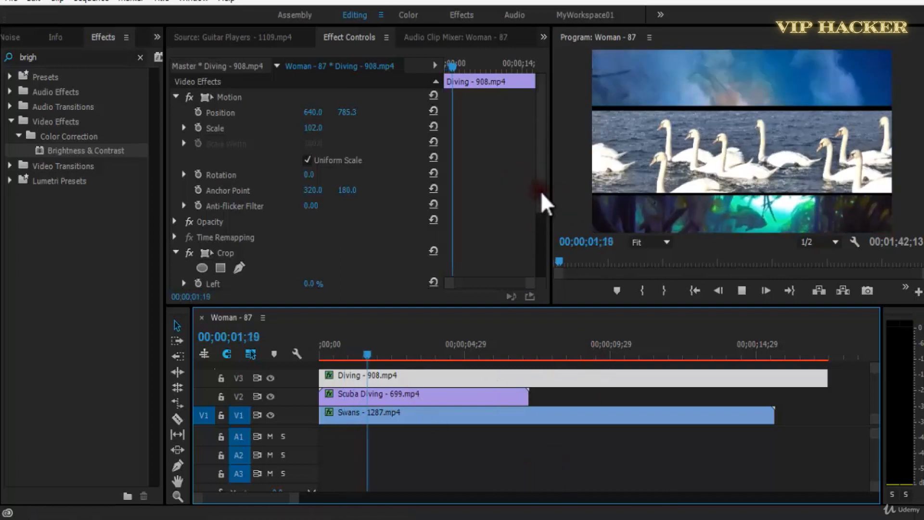
Enable keyframing for the Diving clip's Crop Left, Top, Right and Bottom at 00;00;05;14.
click(541, 191)
drag(548, 180, 541, 261)
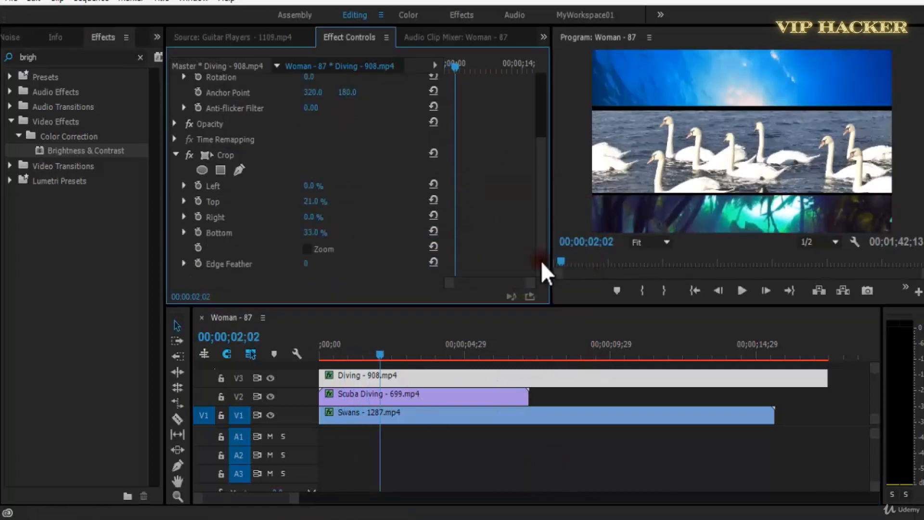
key(space)
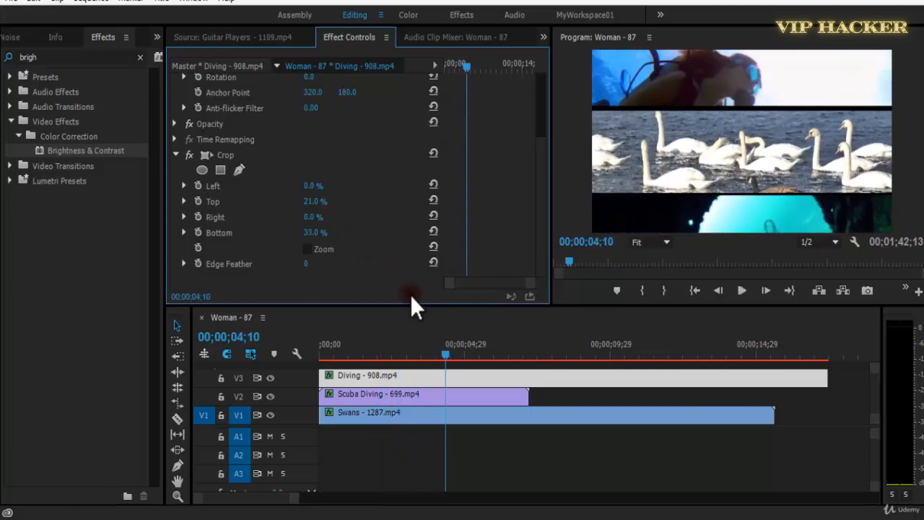
key(space)
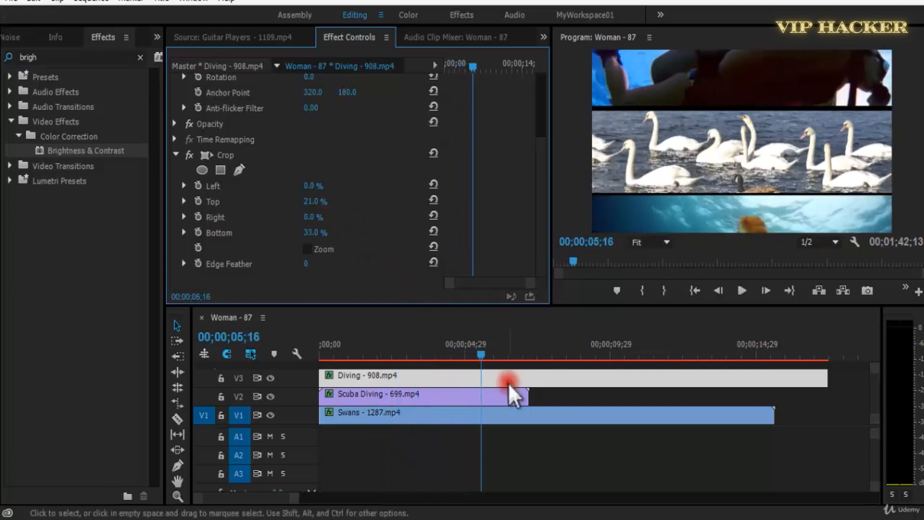
drag(482, 360, 475, 359)
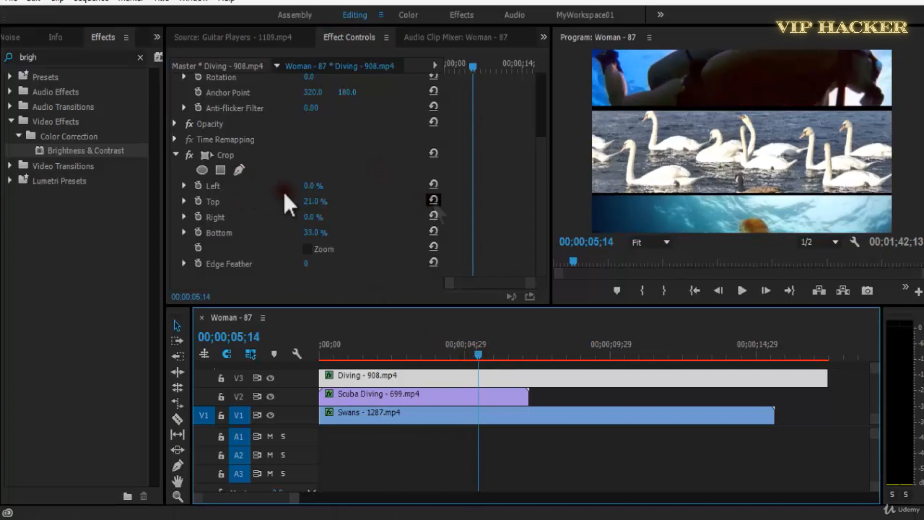
click(199, 195)
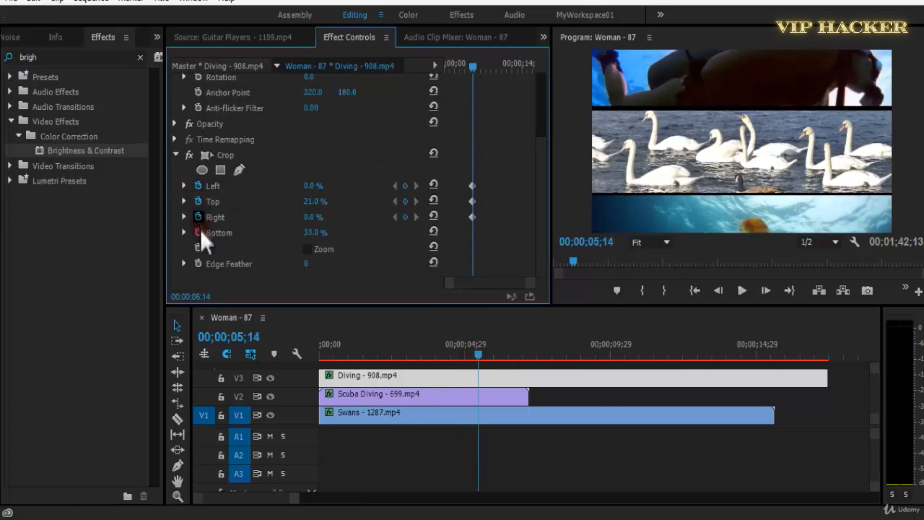
Add a second set of Crop Left, Top, Right and Bottom keyframes at 00;00;06;29.
key(space)
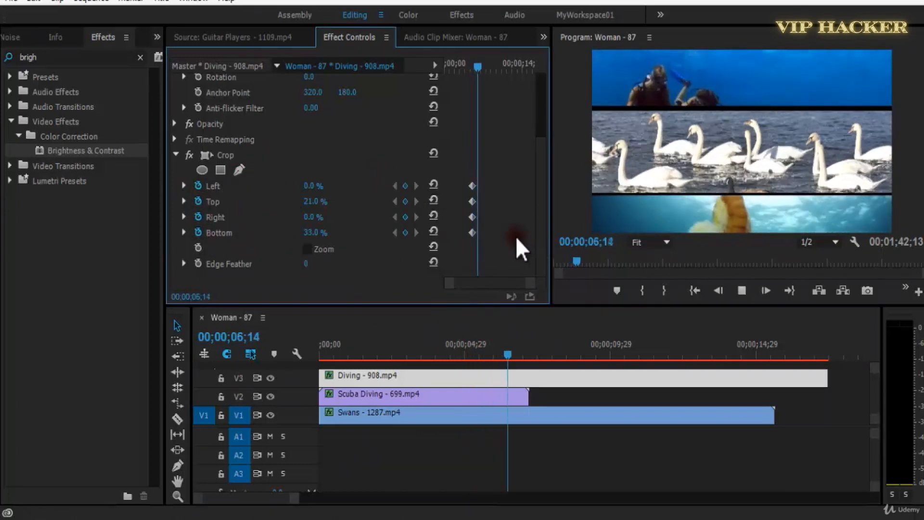
key(space)
click(405, 186)
click(405, 201)
click(405, 216)
click(405, 232)
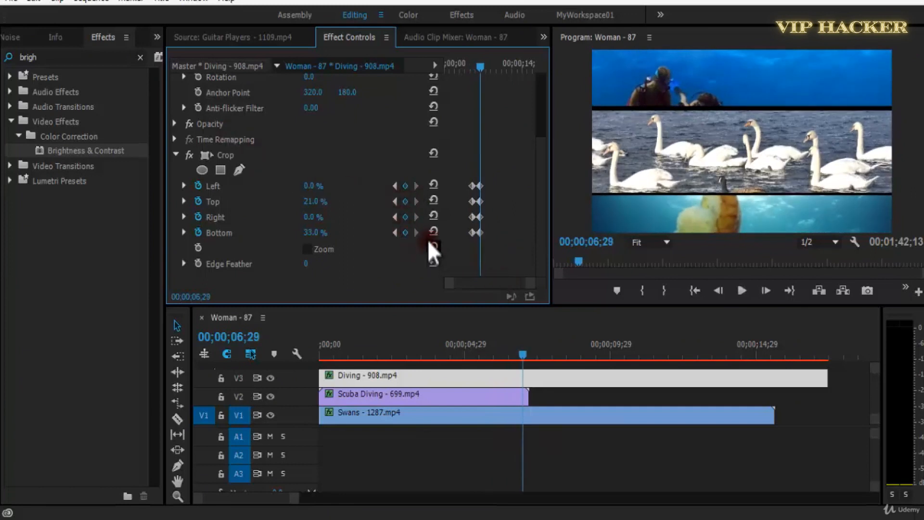
Set the Diving clip's Crop Top and Bottom to 0.0% at the 00;00;06;29 keyframes.
key(equal)
key(equal)
key(equal)
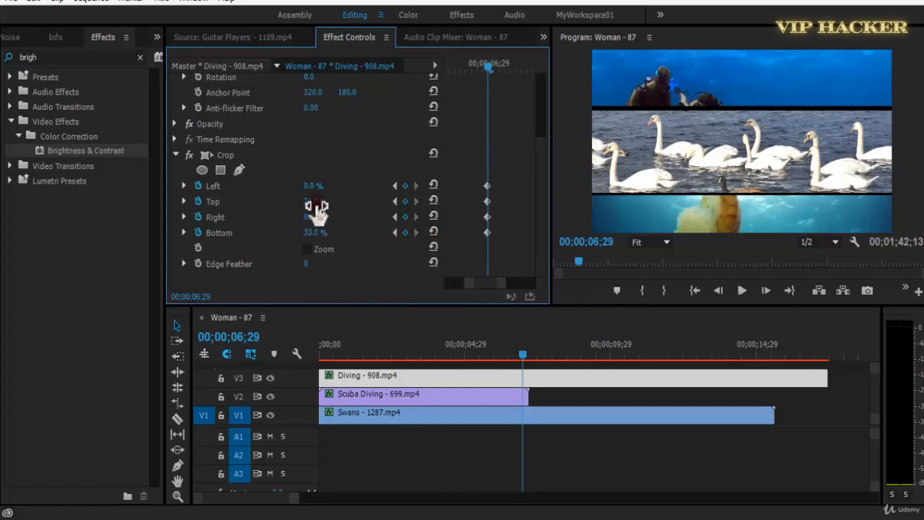
drag(316, 207, 276, 207)
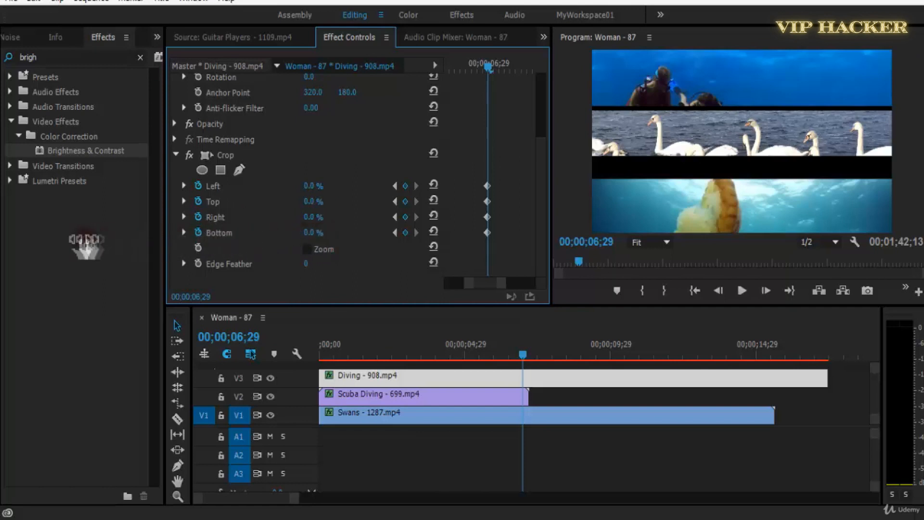
key(minus)
key(minus)
key(minus)
key(equal)
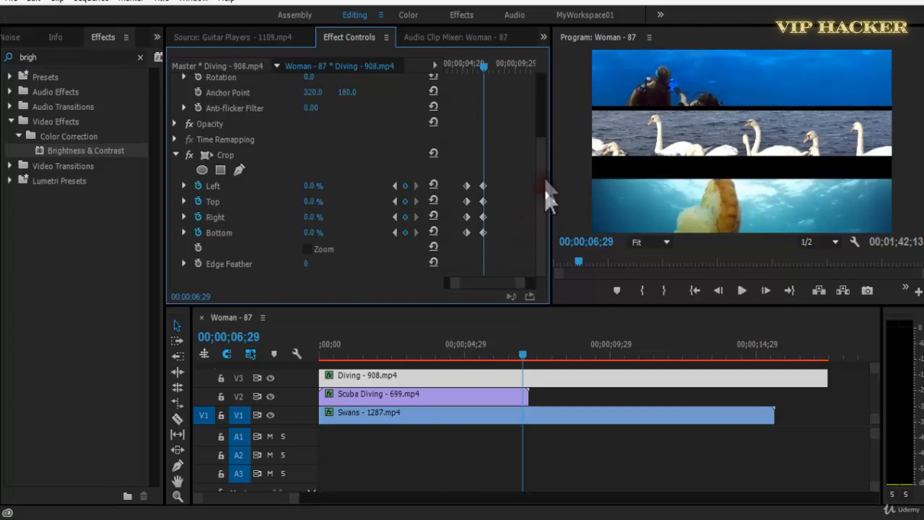
Keyframe the Diving clip's Position at 00;00;06;29 and 00;00;05;14, resetting the 00;00;06;29 keyframe to 640.0, 360.0.
drag(545, 189, 548, 124)
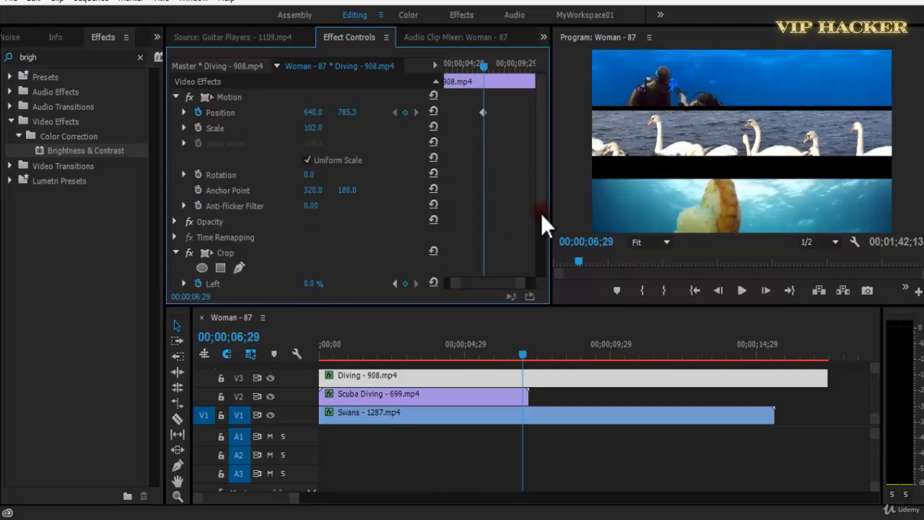
scroll(400, 265, down, 3)
click(395, 186)
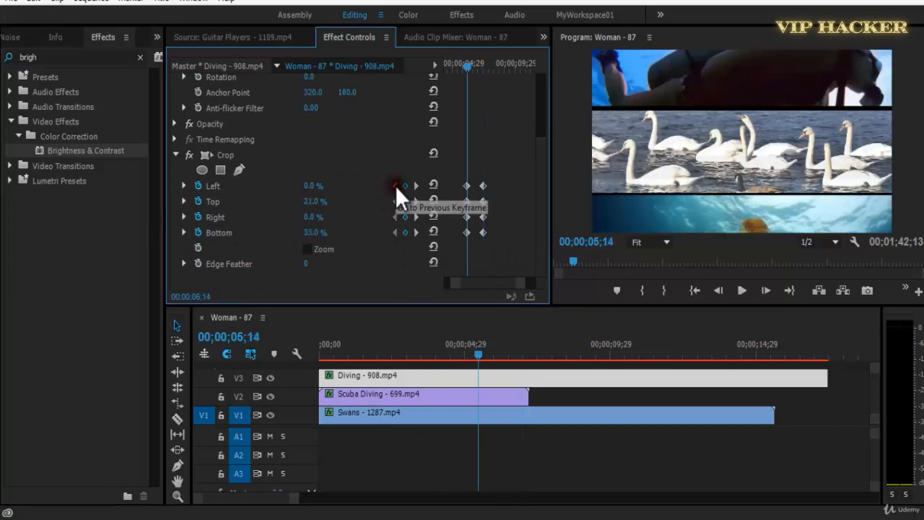
drag(541, 190, 554, 87)
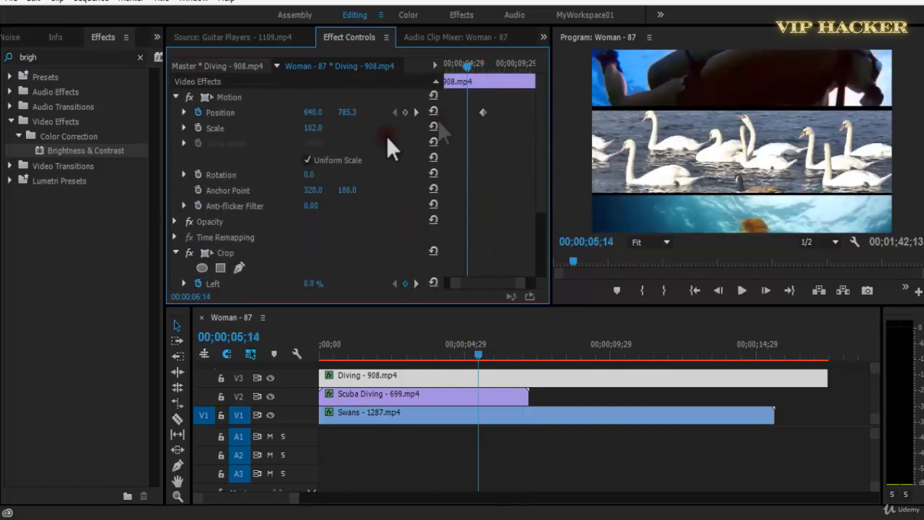
click(406, 113)
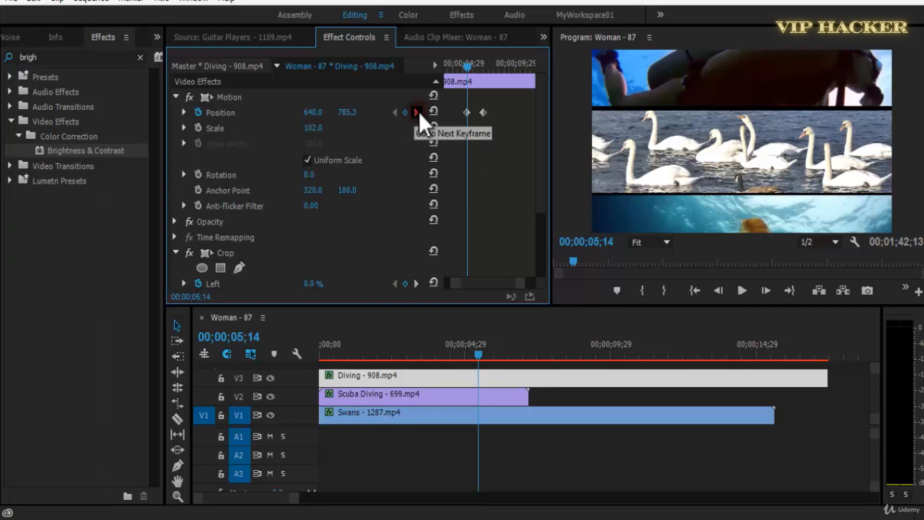
click(416, 112)
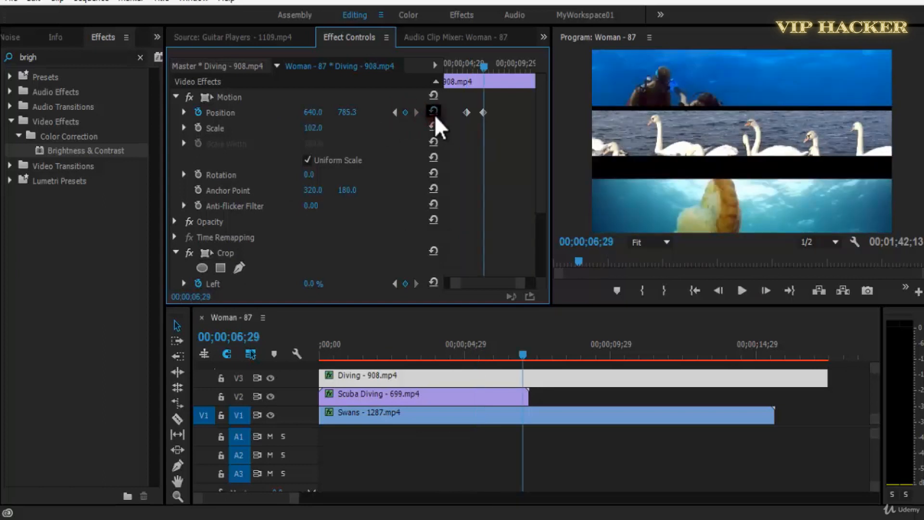
click(434, 115)
Play the sequence from the start and replay from 00;00;05;02 to review the Diving strip's position and crop animation.
drag(465, 68, 406, 190)
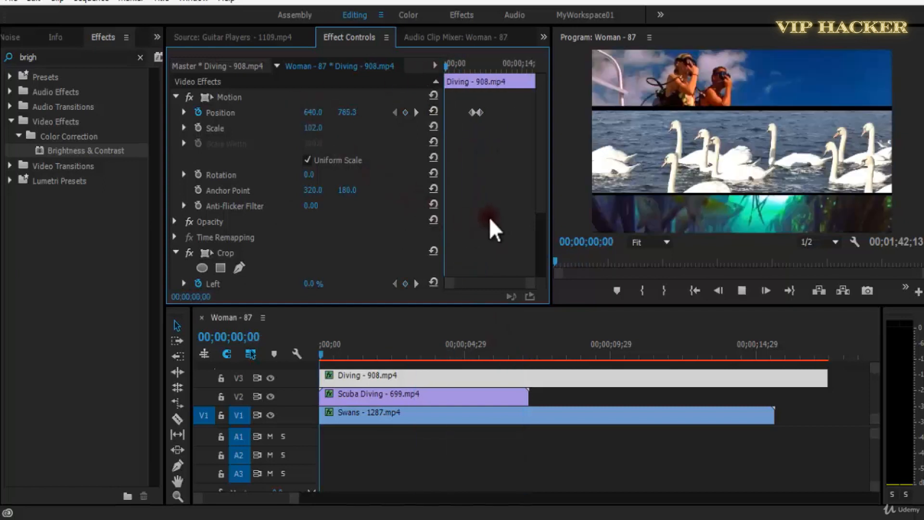
key(space)
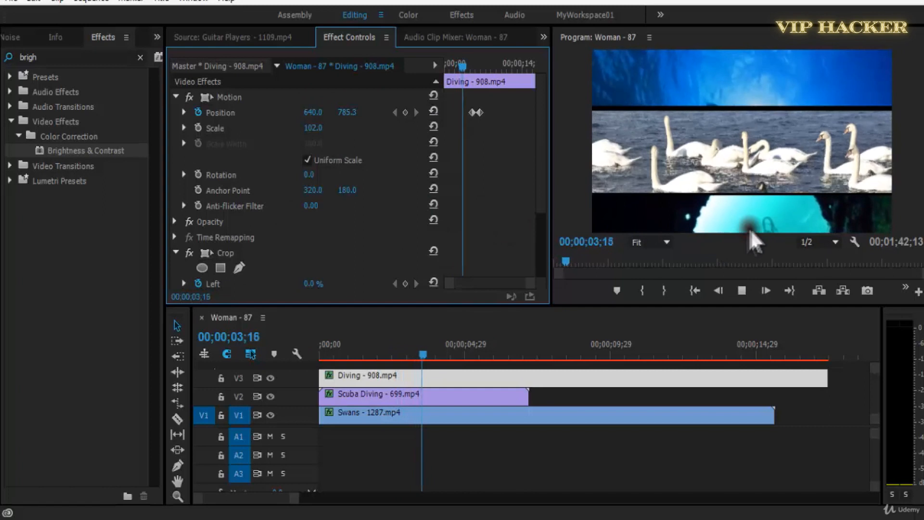
key(space)
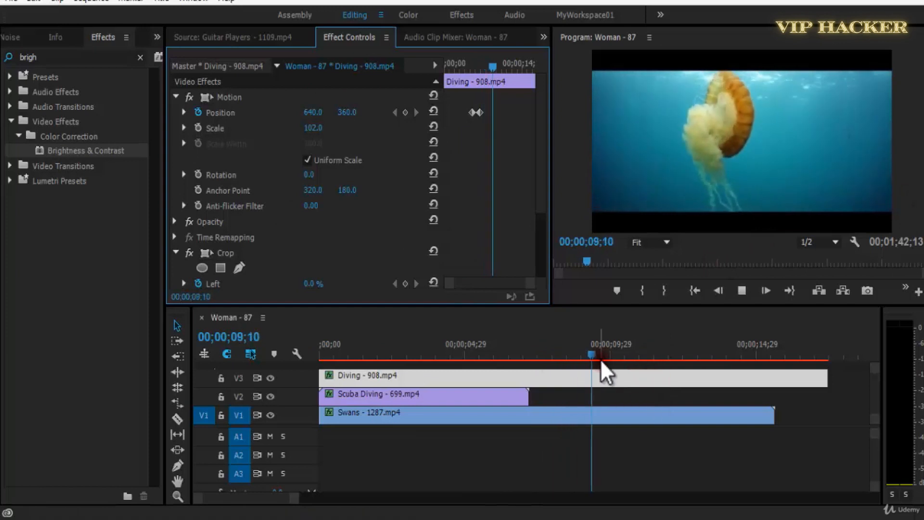
click(615, 356)
key(space)
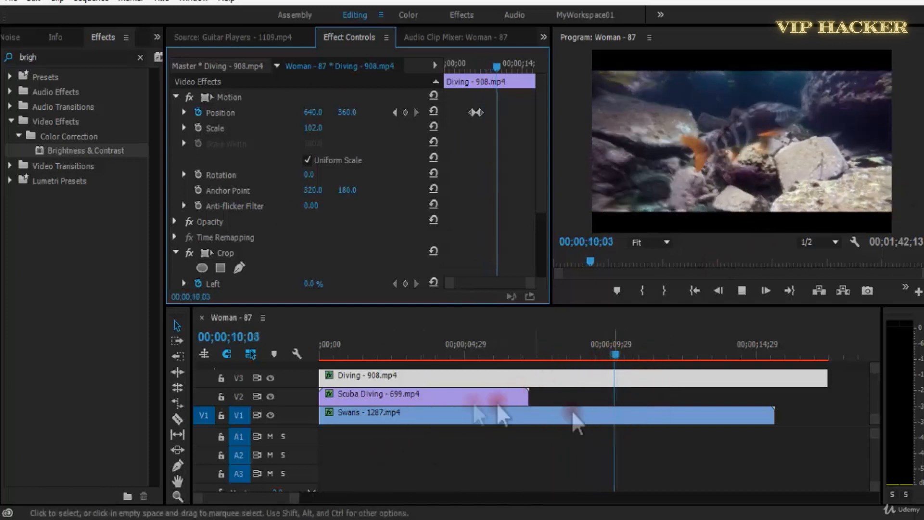
click(633, 356)
click(467, 356)
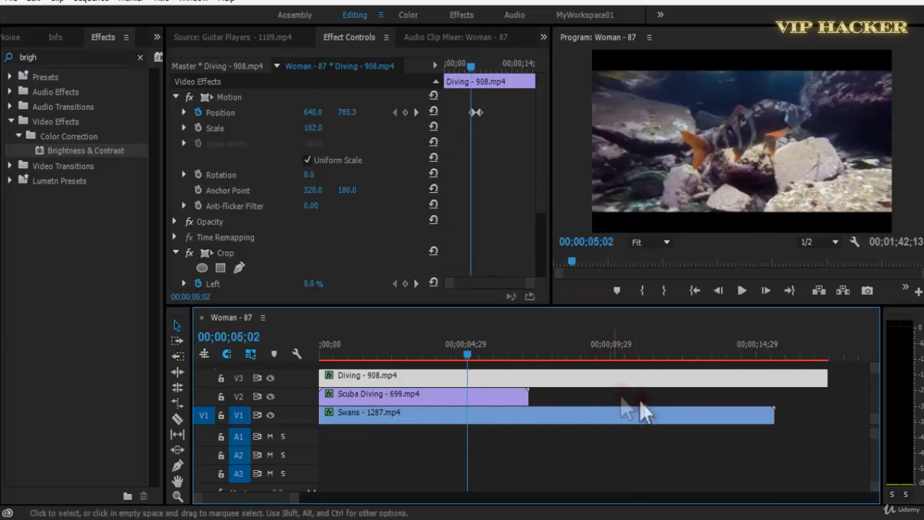
key(space)
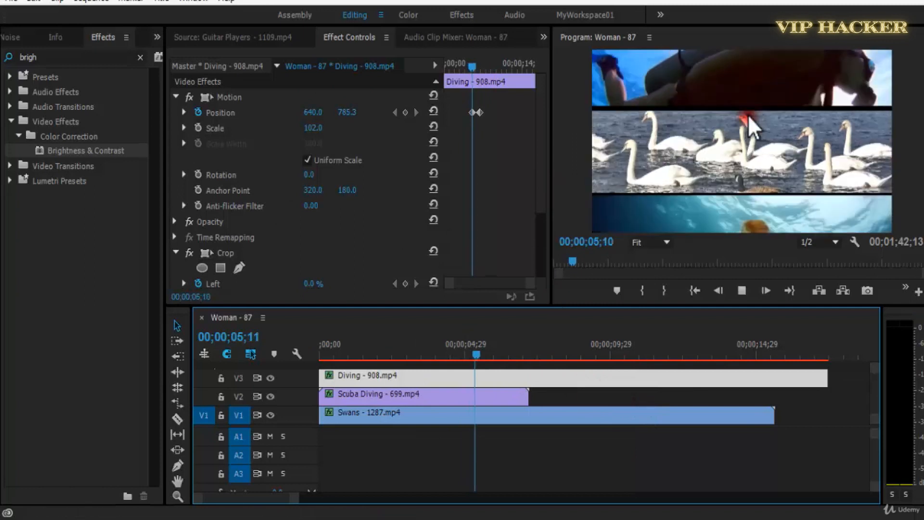
key(space)
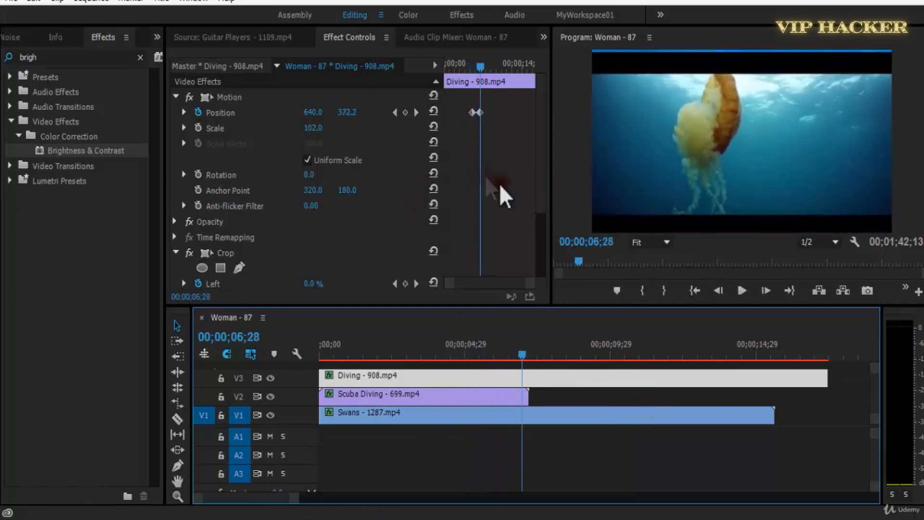
Move the second set of Position and Crop keyframes closer to the first and give its Position keyframe Continuous Bezier temporal interpolation.
key(grave)
drag(533, 103, 478, 331)
right_click(478, 331)
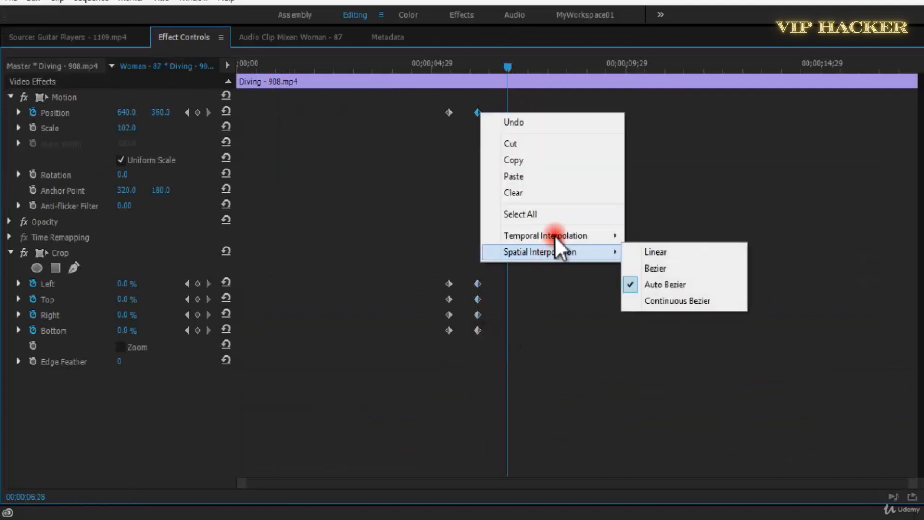
click(583, 237)
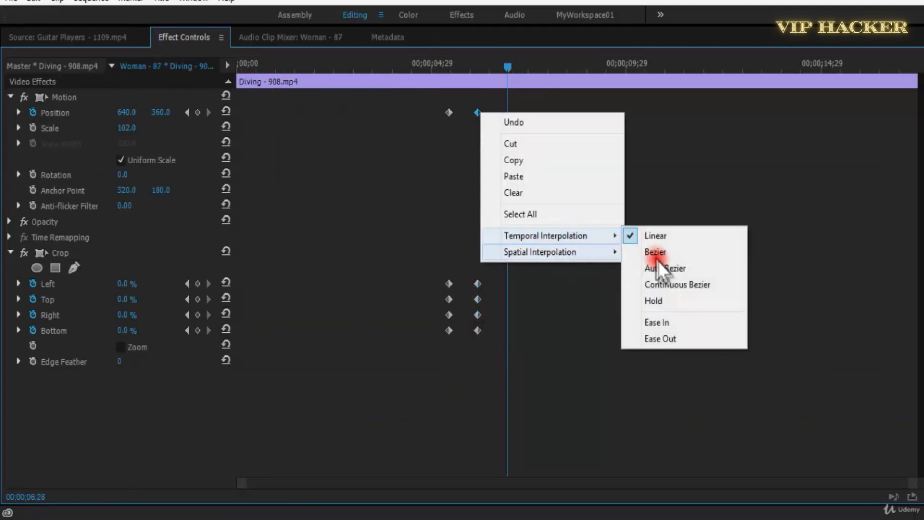
click(664, 285)
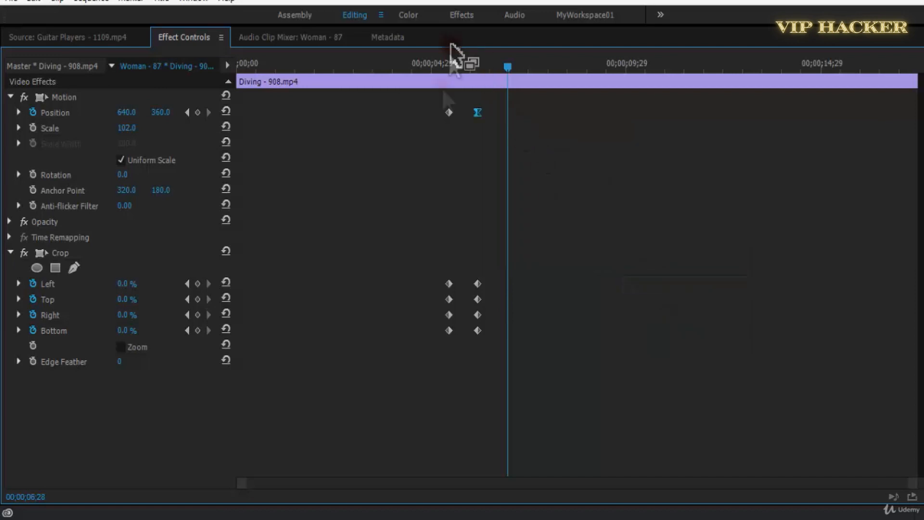
key(grave)
Play the retimed Diving animation in the maximized Program monitor, restore the normal layout and stop playback.
drag(468, 67, 429, 72)
key(space)
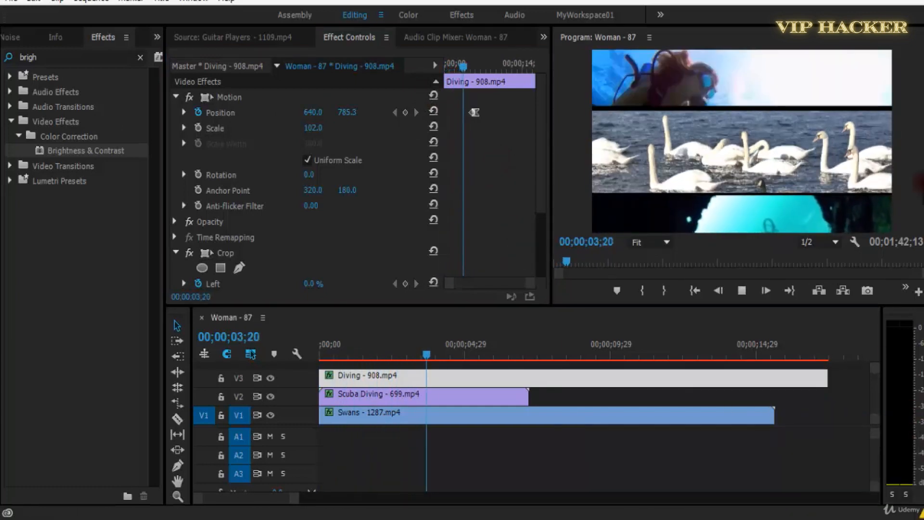
key(grave)
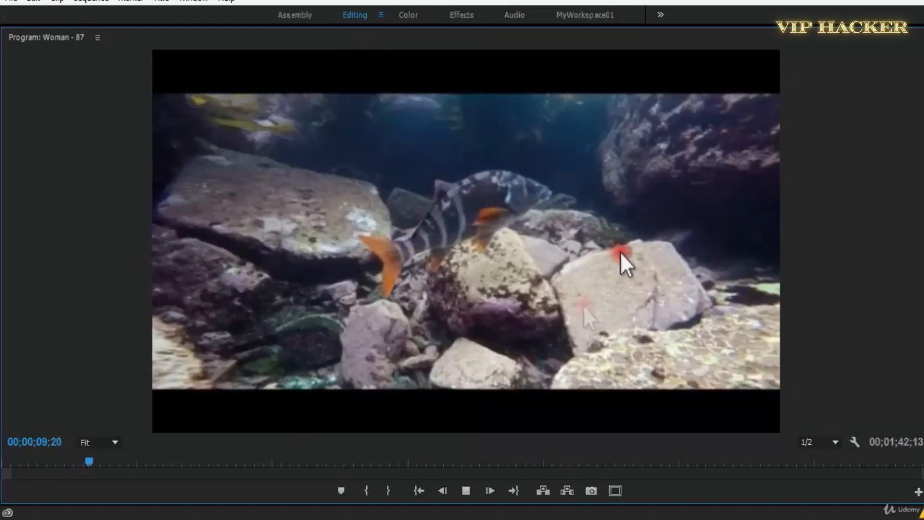
key(grave)
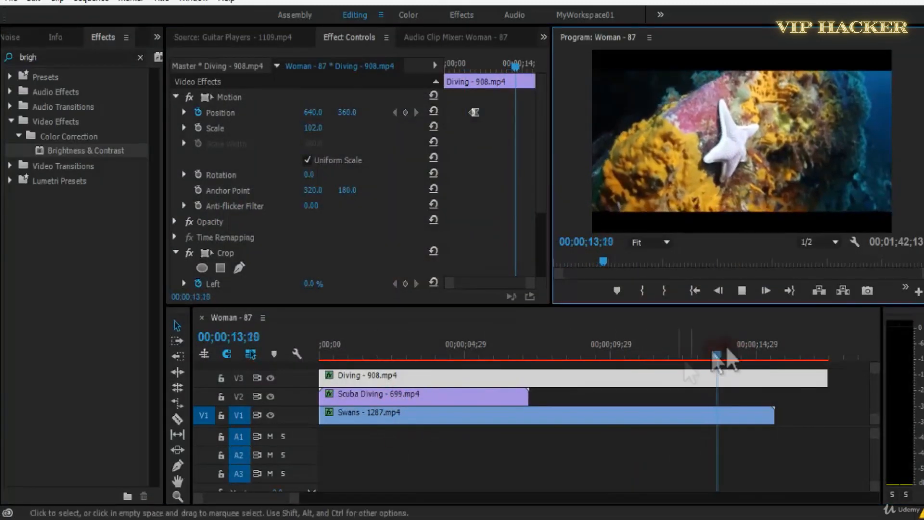
key(space)
Save the project and return the playhead to 00;00;01;19.
key(ctrl+s)
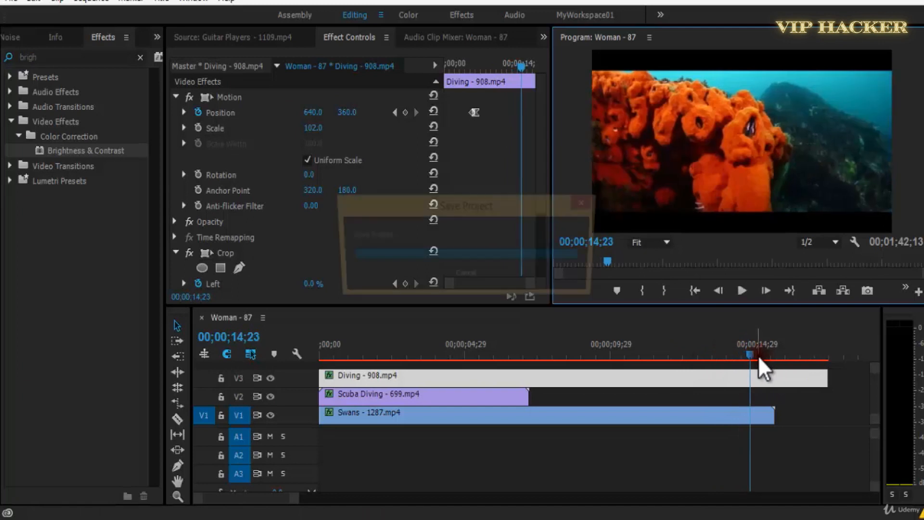
click(722, 359)
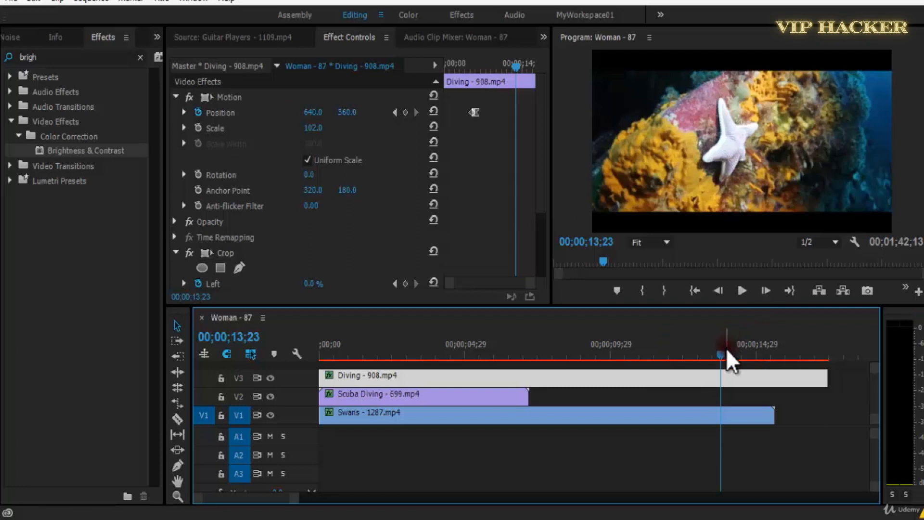
drag(726, 349, 367, 350)
scroll(545, 171, down, 5)
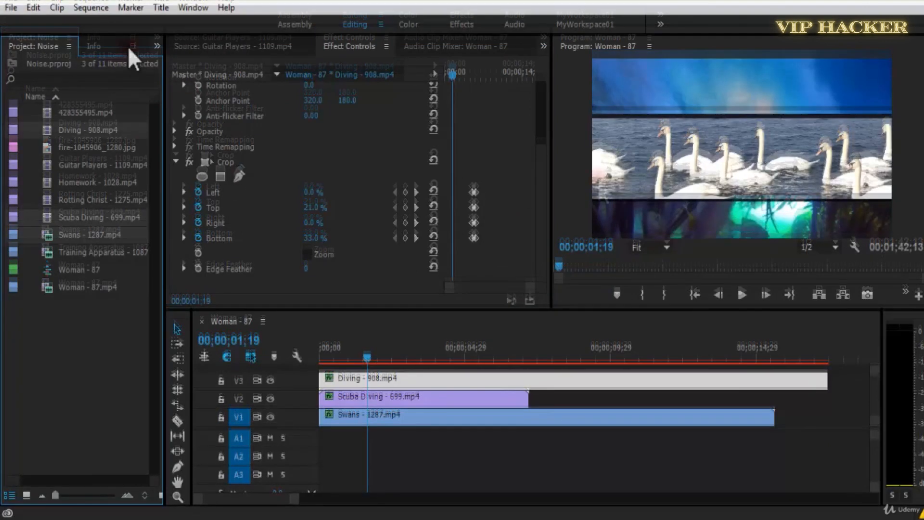
Clear the effects search and expand the Video Transitions category.
click(116, 46)
click(230, 159)
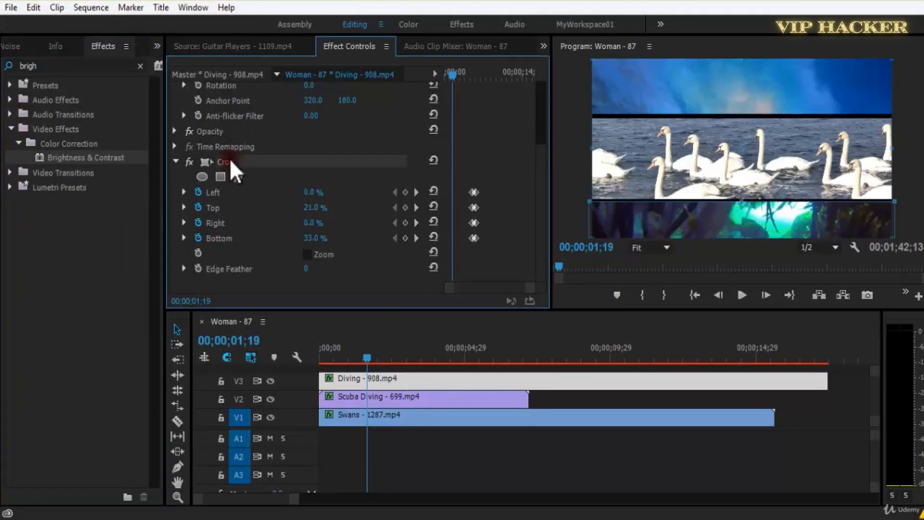
click(50, 66)
key(BackSpace)
click(10, 143)
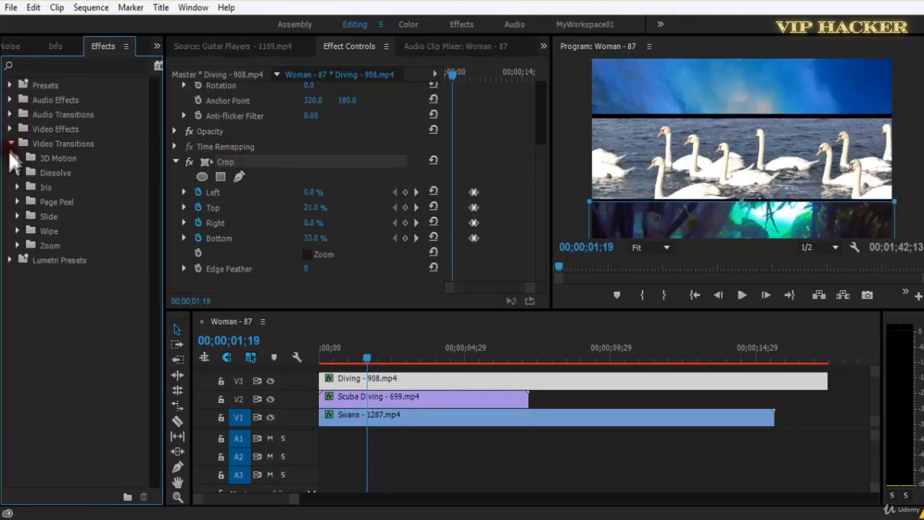
Expand the Transform video effects, highlight Edge Feather and remove the Crop effect from the Diving clip.
click(11, 129)
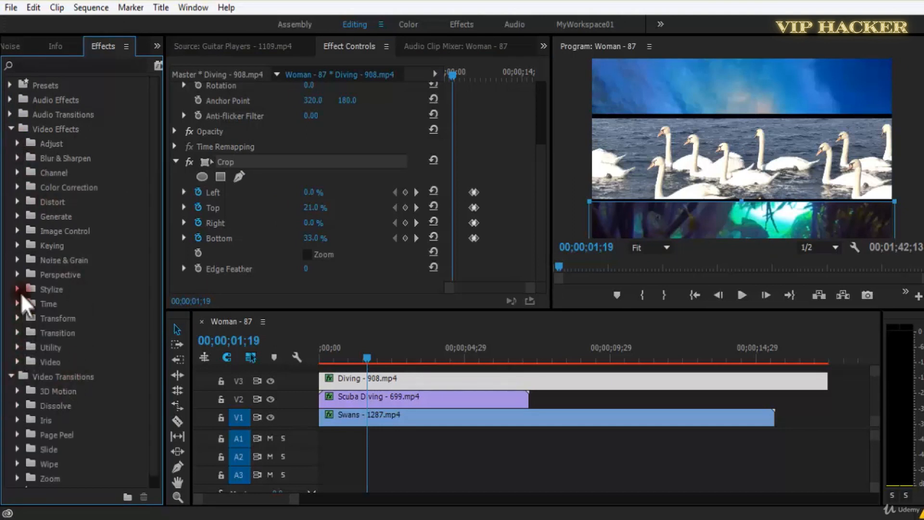
click(18, 318)
drag(59, 351, 188, 380)
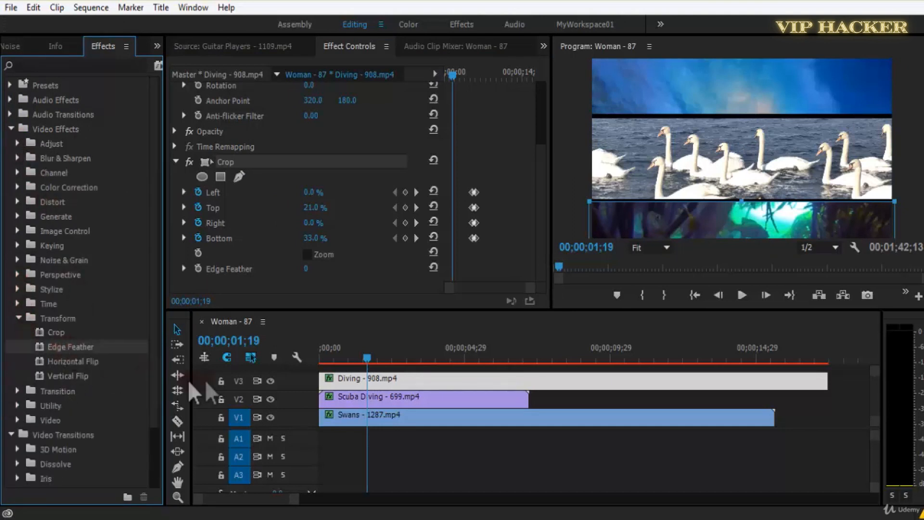
click(221, 160)
key(Delete)
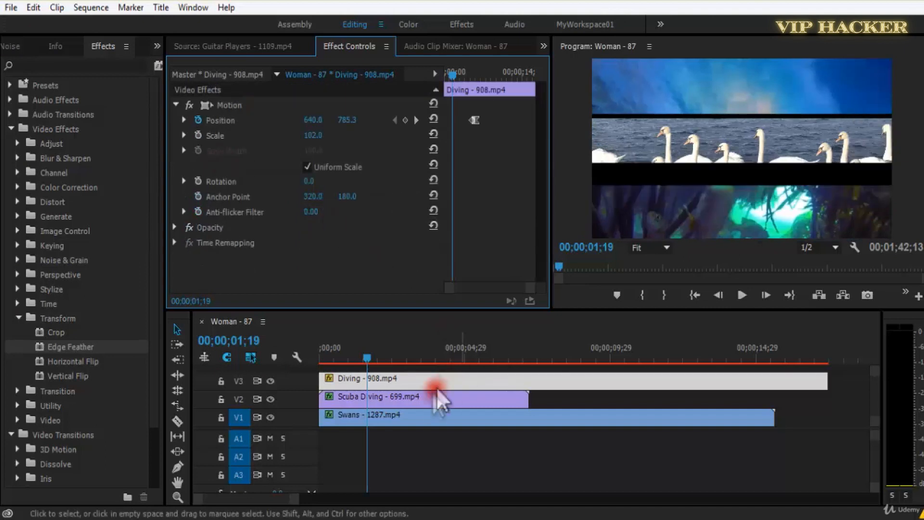
Delete the Diving and Swans clips from the timeline and move the Scuba Diving clip down to V1.
click(413, 385)
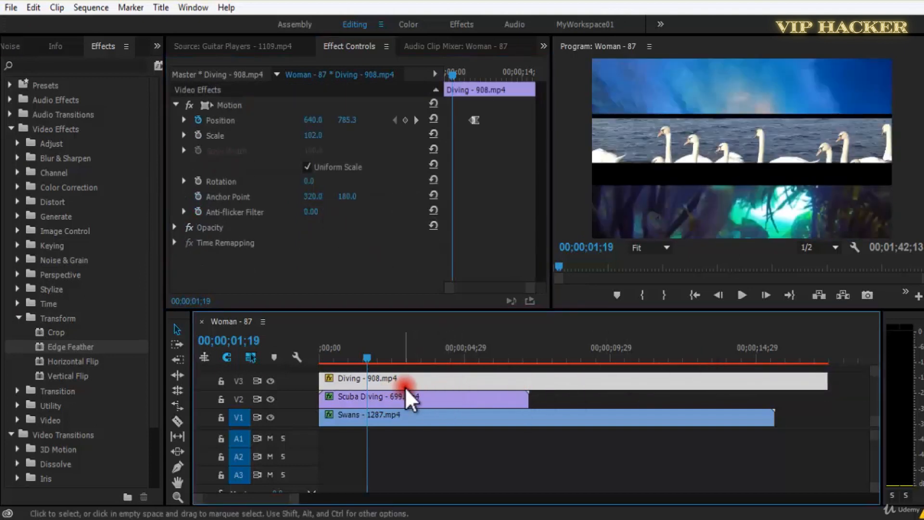
click(425, 396)
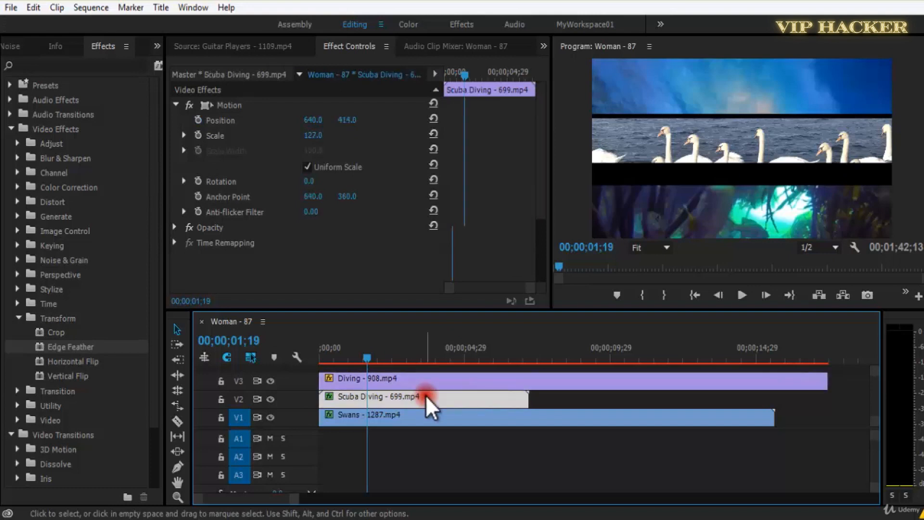
click(460, 384)
key(Delete)
click(453, 412)
key(Delete)
drag(406, 401, 400, 415)
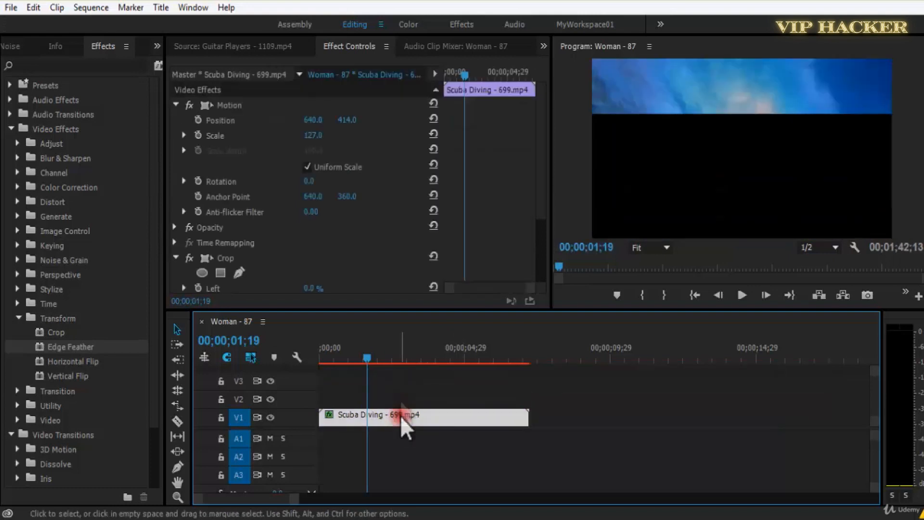
Remove the Crop effect from the Scuba Diving clip and reset its Position.
click(232, 259)
key(Delete)
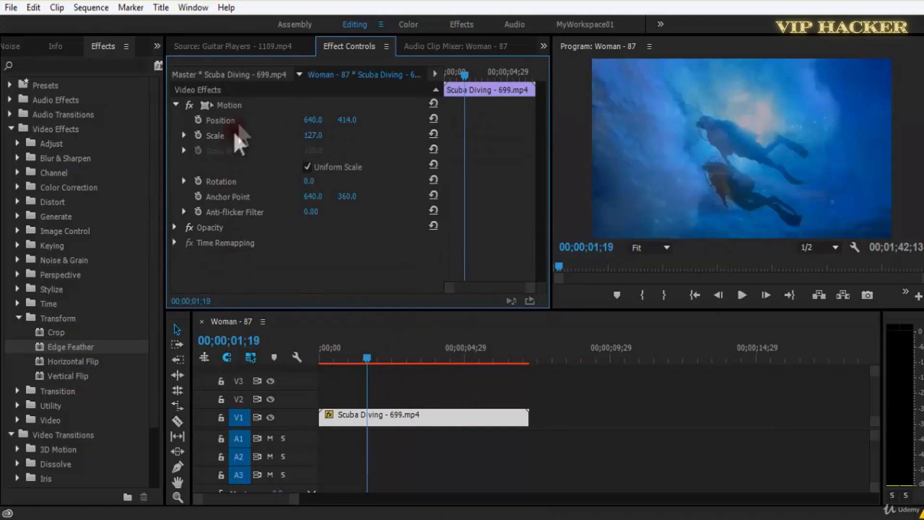
click(433, 118)
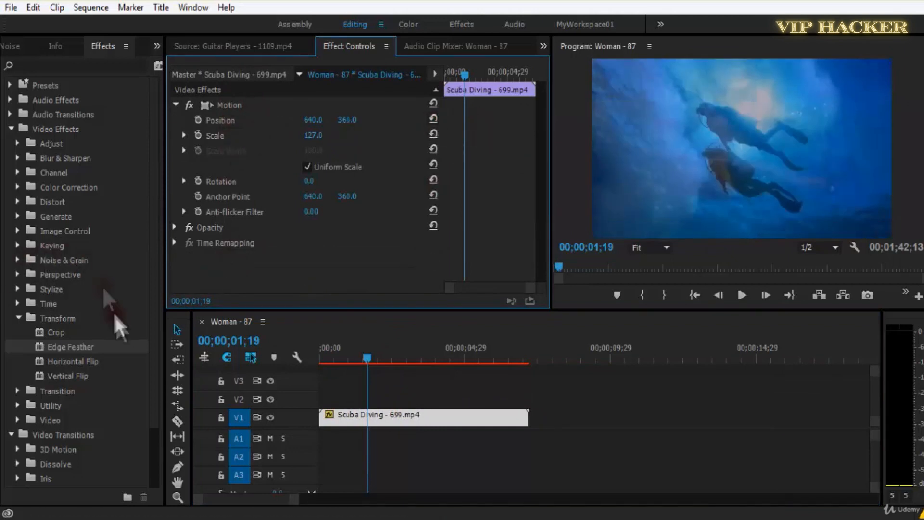
At 00;00;05;15, scale the Scuba Diving clip to 81 and apply the Edge Feather effect to it.
click(333, 357)
drag(324, 357, 481, 383)
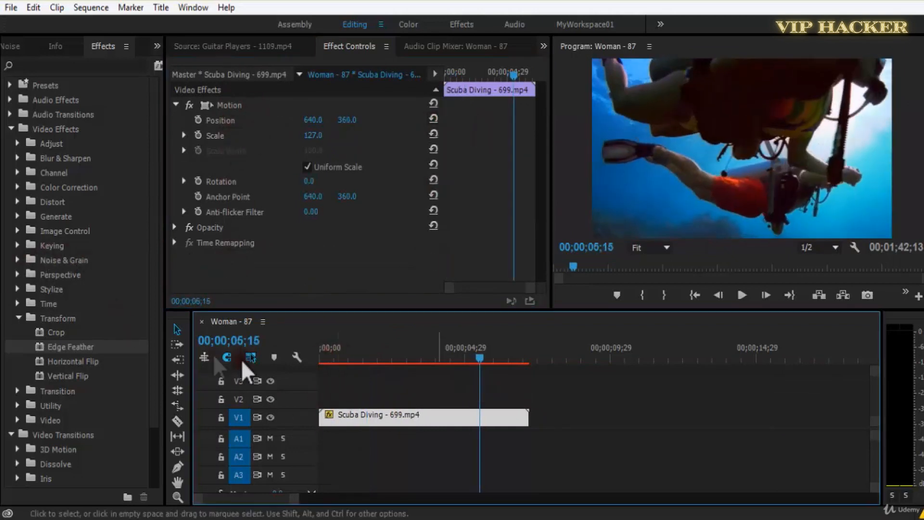
drag(311, 136, 281, 147)
drag(93, 361, 373, 415)
scroll(449, 210, down, 1)
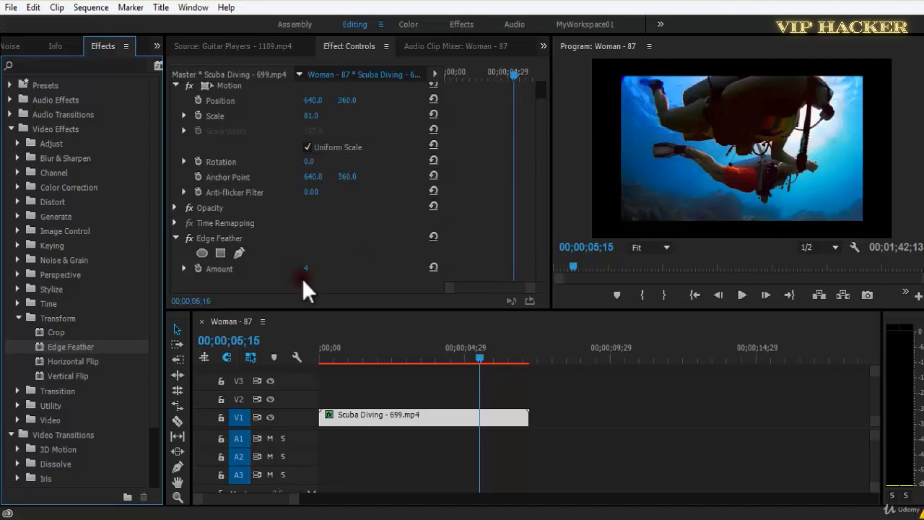
Try a higher Edge Feather amount on the Scuba Diving clip during playback, set it back to 0 and view the frame maximized.
drag(308, 272, 472, 268)
key(space)
drag(504, 354, 321, 365)
key(space)
key(space)
drag(308, 268, 164, 301)
key(grave)
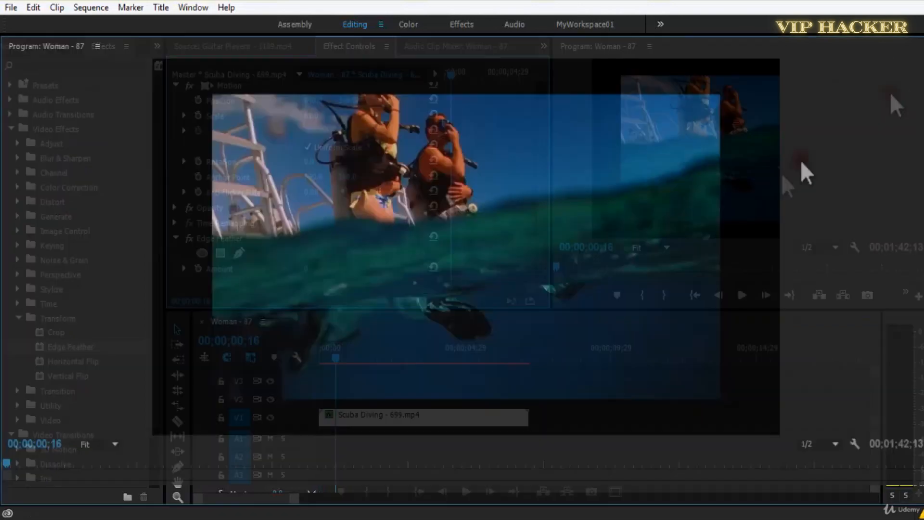
key(grave)
Move the Scuba Diving clip up to V2, deselect it and show the project's media list.
drag(387, 420, 386, 402)
click(397, 423)
click(19, 45)
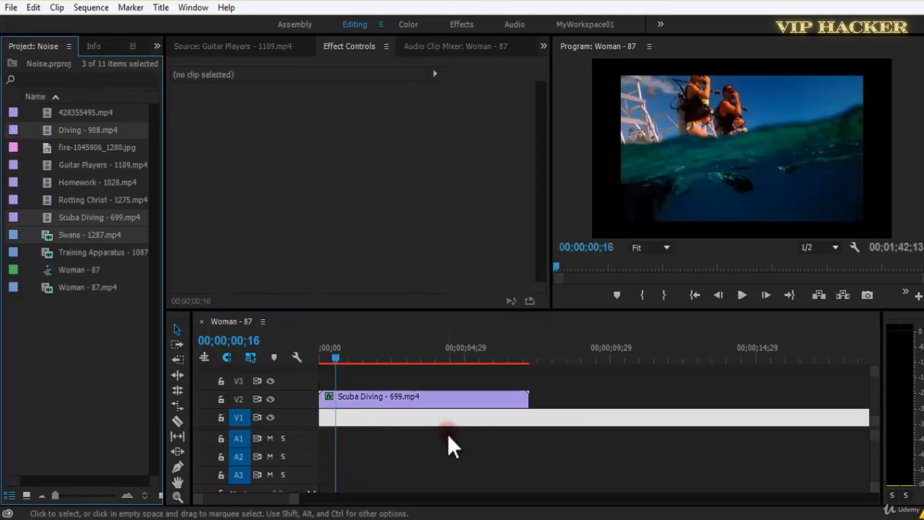
click(447, 434)
right_click(68, 392)
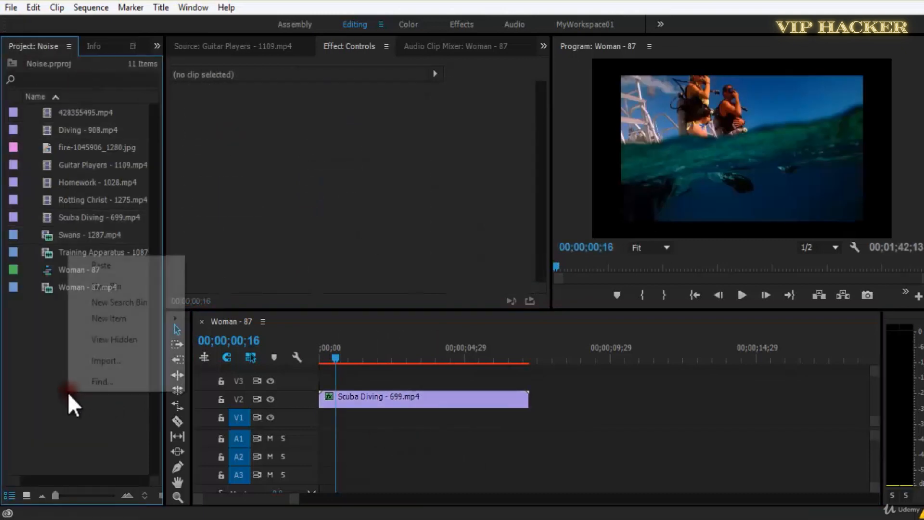
click(98, 402)
Replace the Scuba Diving clip on V2 with Guitar Players - 1109.mp4 from the bin.
click(47, 116)
click(46, 124)
click(50, 165)
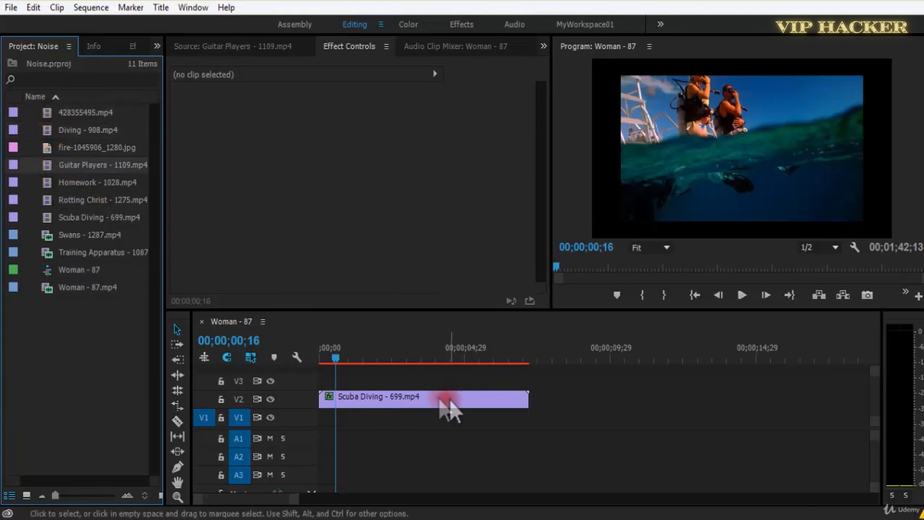
right_click(423, 402)
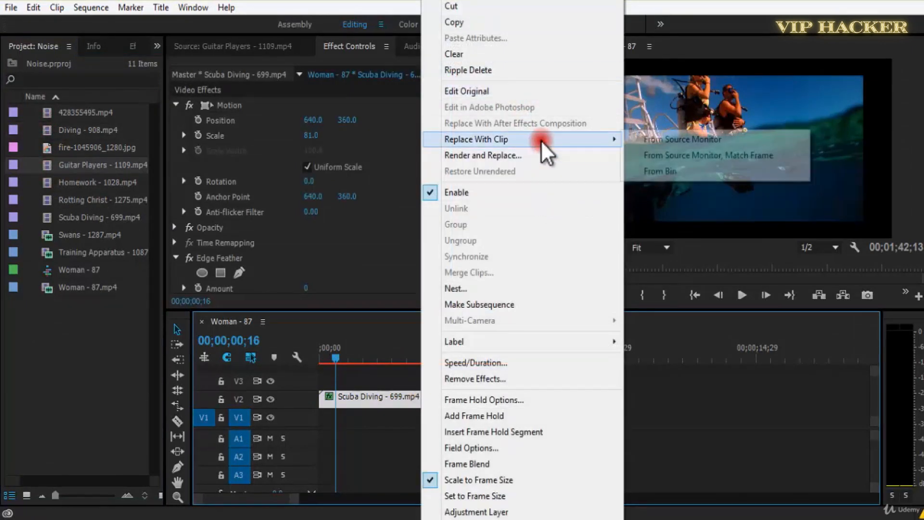
click(696, 171)
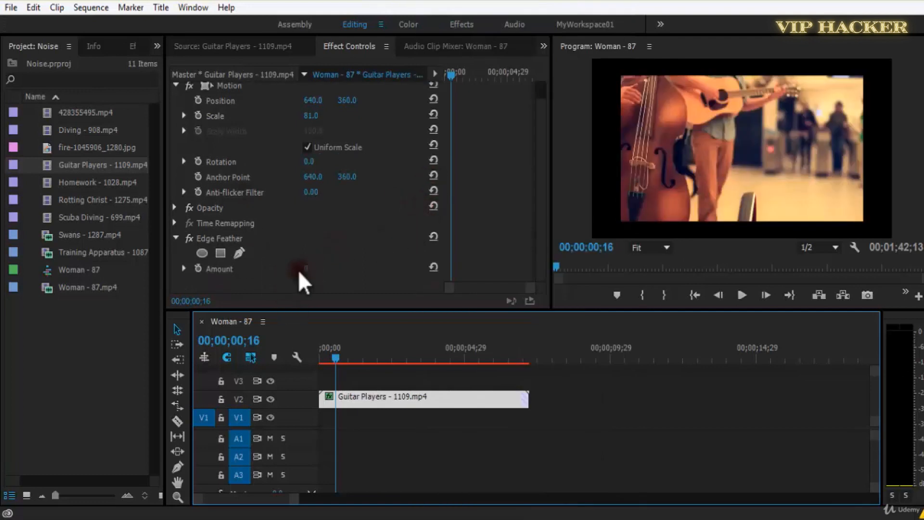
Create a white Color Matte and place it at the start of V1 beneath the Guitar Players clip.
right_click(85, 282)
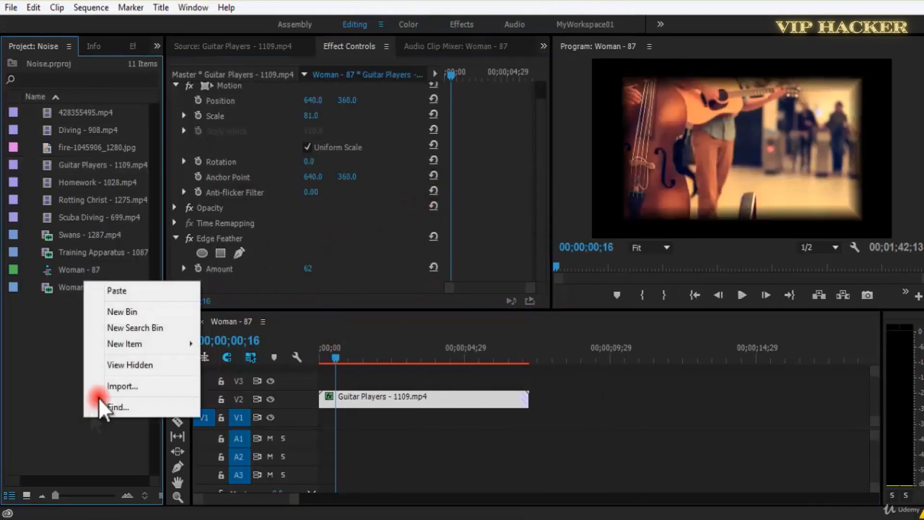
mouse_move(152, 342)
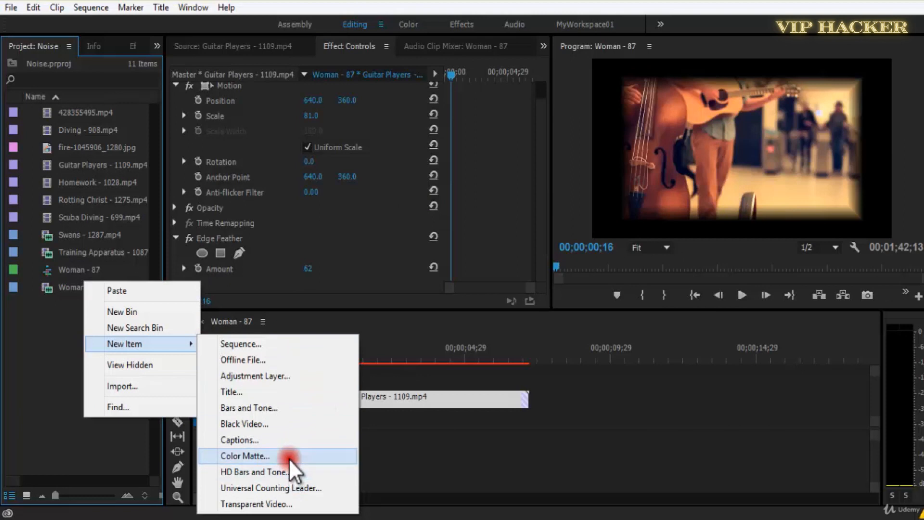
click(289, 458)
click(491, 310)
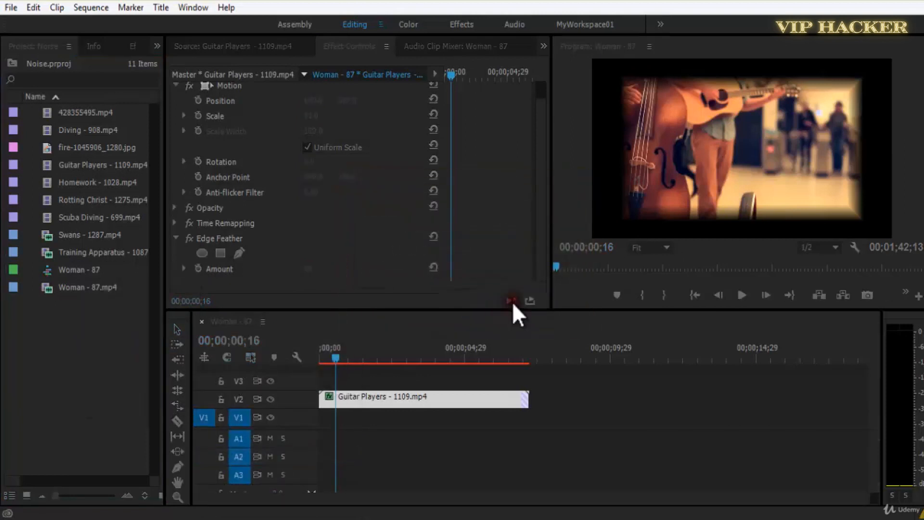
click(617, 183)
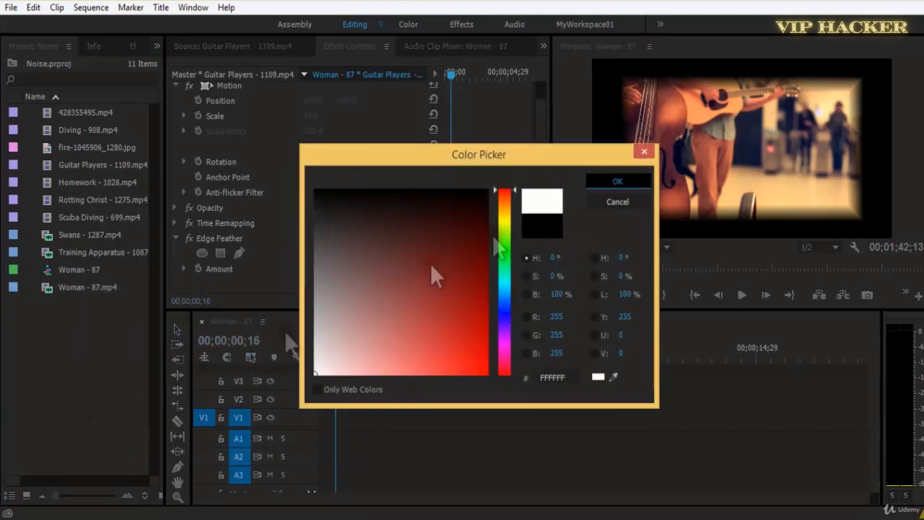
click(436, 282)
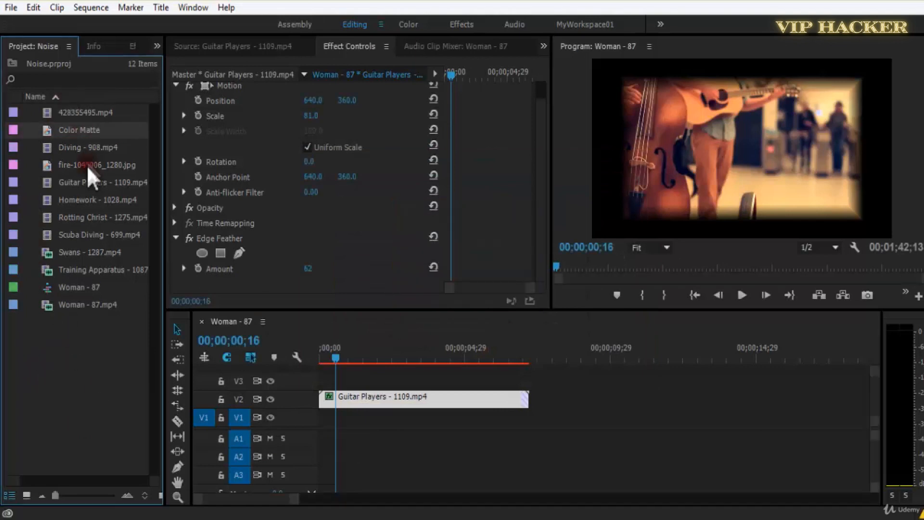
drag(53, 137, 308, 418)
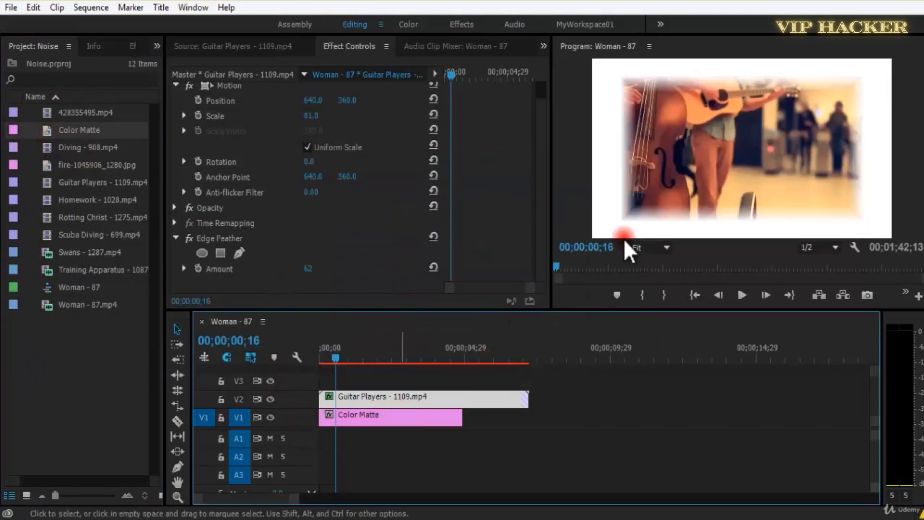
Play the feathered clip over the white matte in the maximized Program monitor, restore the layout and save the project.
key(grave)
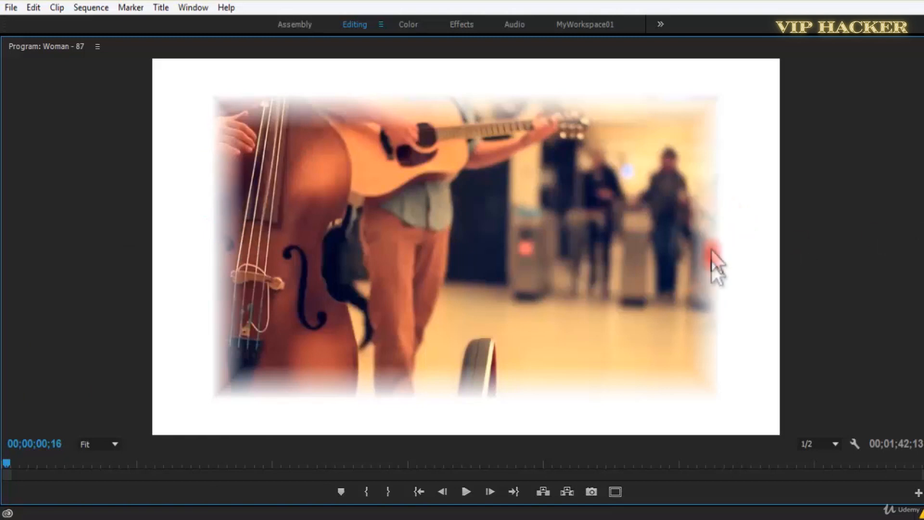
key(space)
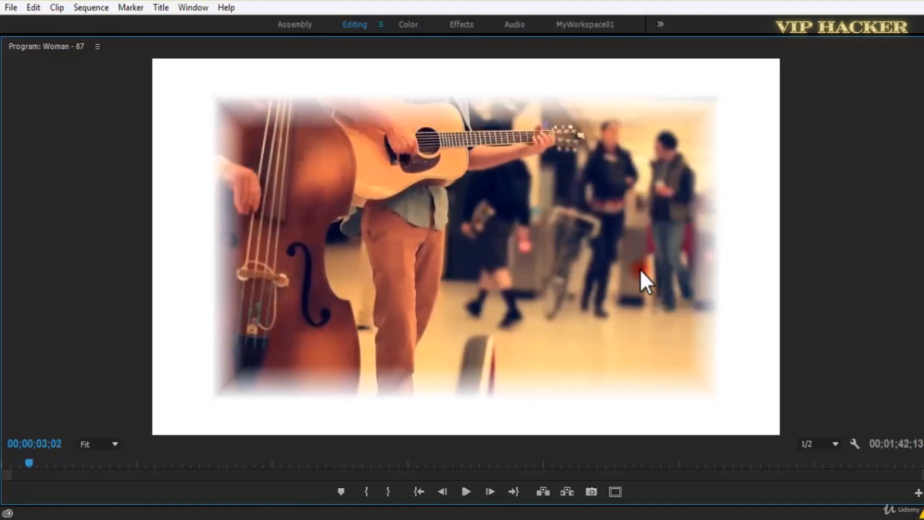
key(space)
key(grave)
key(ctrl+s)
Set the Guitar Players clip's Edge Feather amount to 45 and play the result in the maximized Program monitor.
mouse_move(310, 272)
mouse_down()
mouse_move(407, 274)
mouse_move(342, 295)
mouse_move(370, 295)
mouse_move(322, 270)
mouse_up()
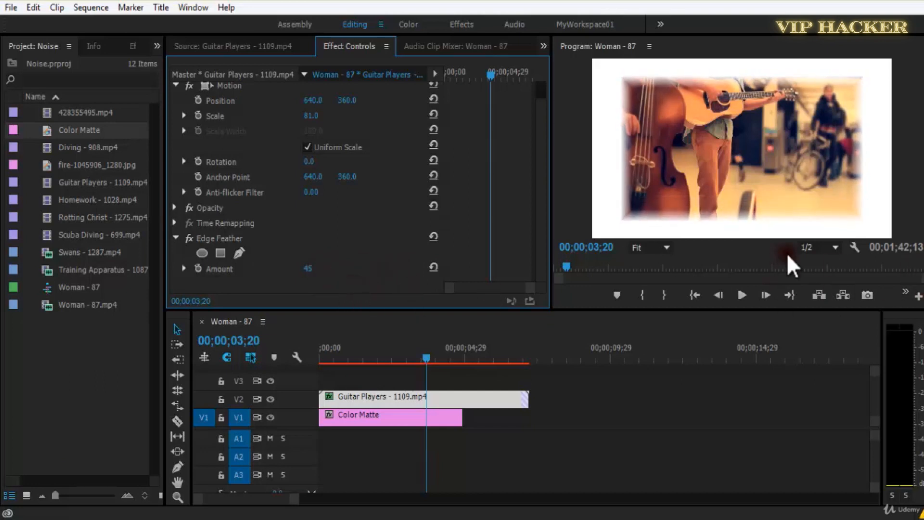
click(809, 248)
click(813, 259)
click(820, 244)
click(828, 285)
key(grave)
key(space)
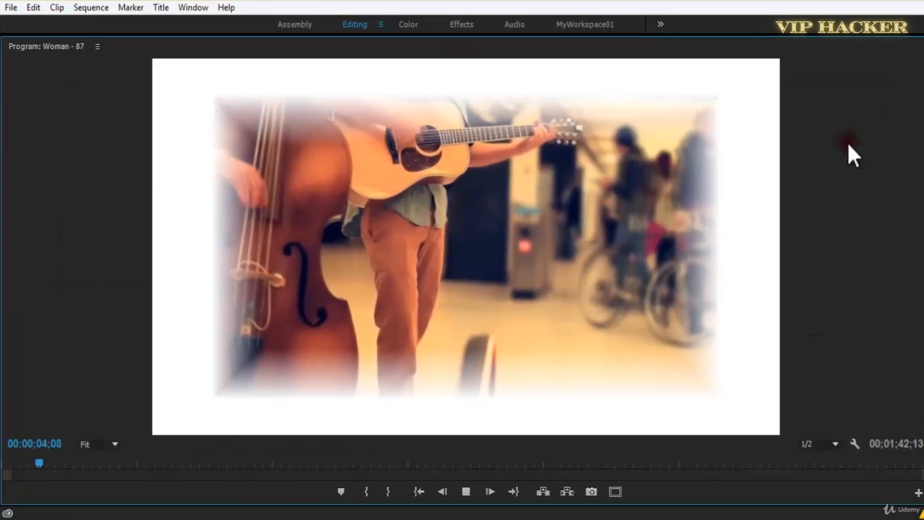
key(space)
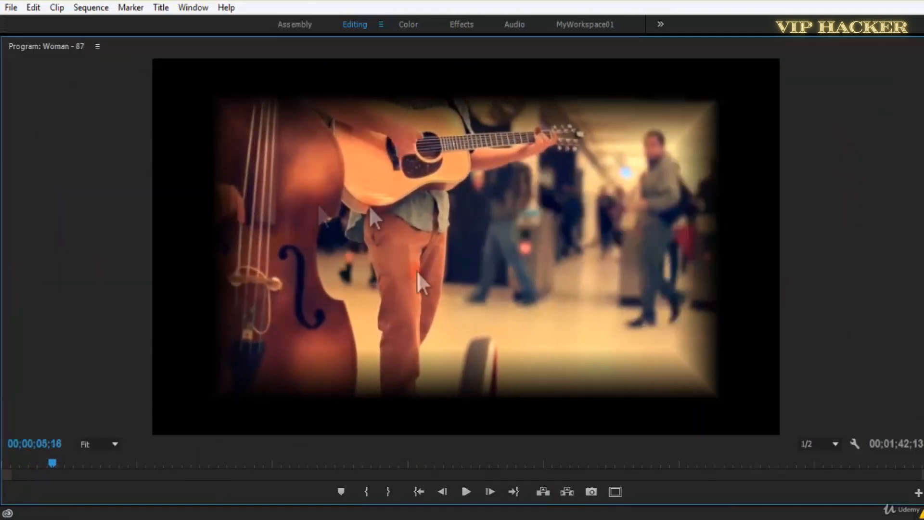
key(grave)
Extend the Color Matte on V1 to just past 00;00;14;29 and play the sequence maximized from the start.
drag(466, 413, 777, 413)
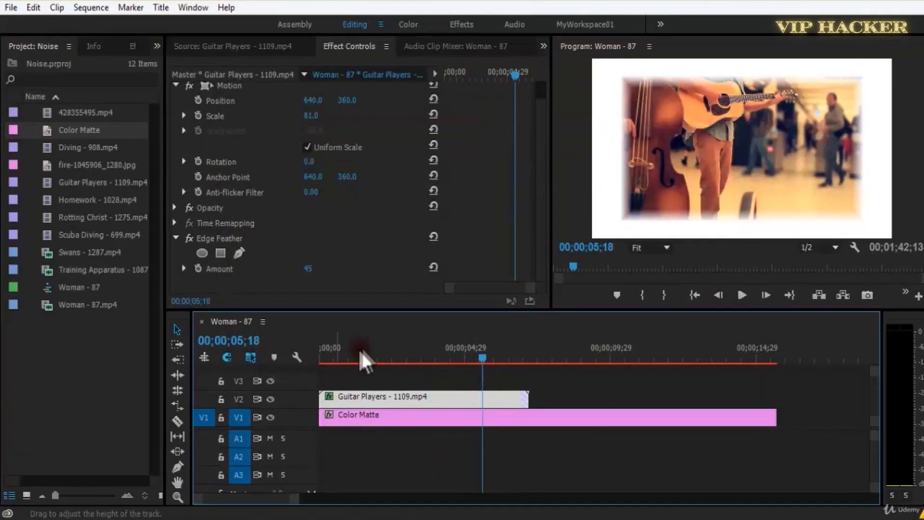
drag(359, 350, 319, 354)
key(space)
key(grave)
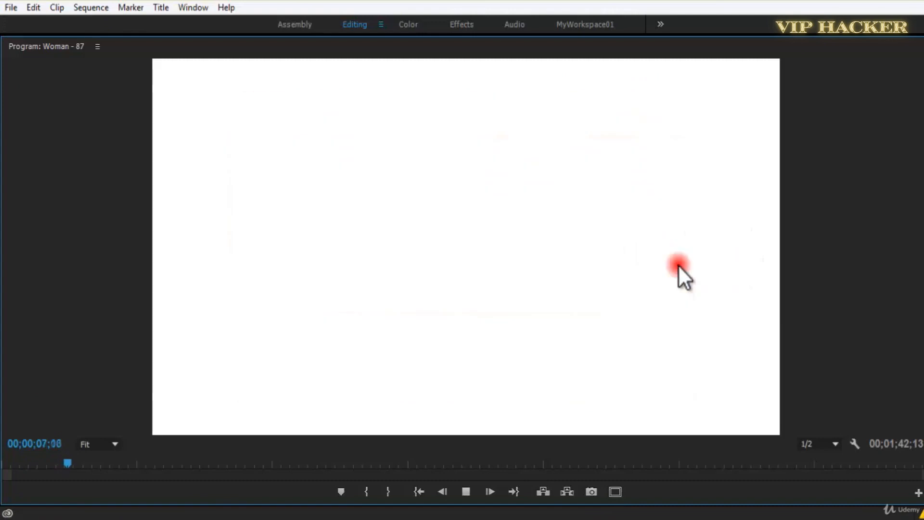
key(grave)
Bring back the effects list, move the playhead to 00;00;02;02 and delete the Color Matte from V1.
click(394, 388)
click(134, 47)
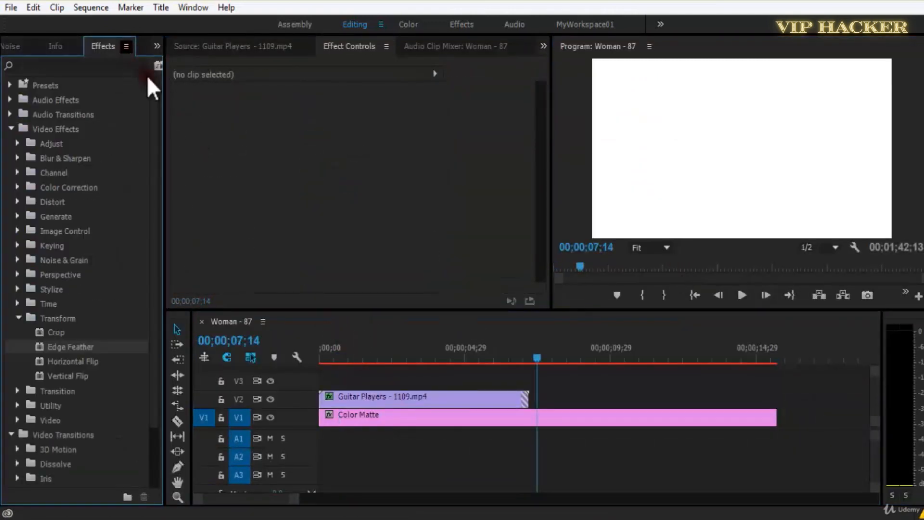
click(443, 415)
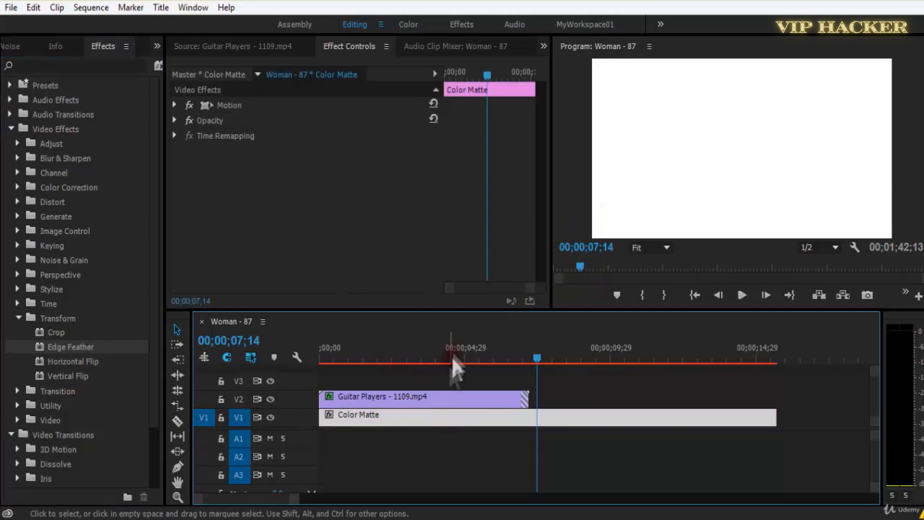
click(381, 359)
key(Delete)
Select the Guitar Players clip, highlight the Horizontal Flip effect, move the playhead to 00;00;00;14 and save the project.
click(418, 404)
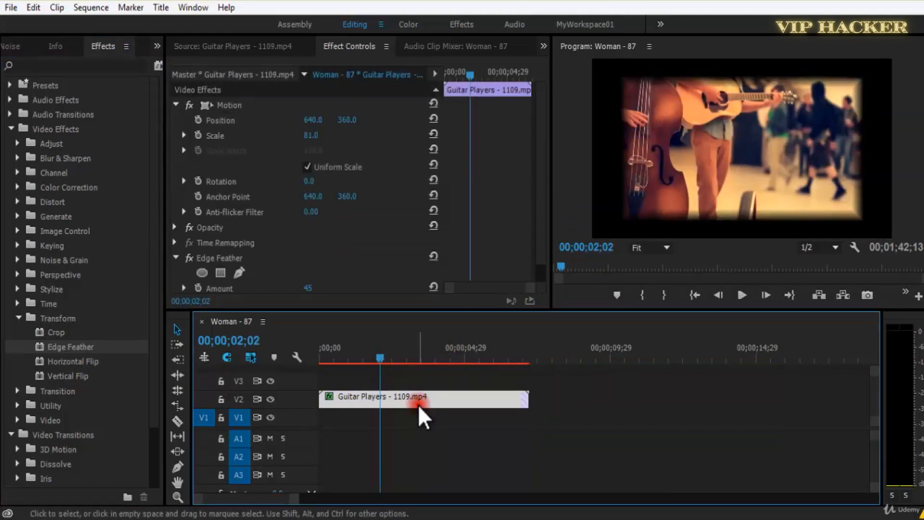
drag(71, 360, 195, 365)
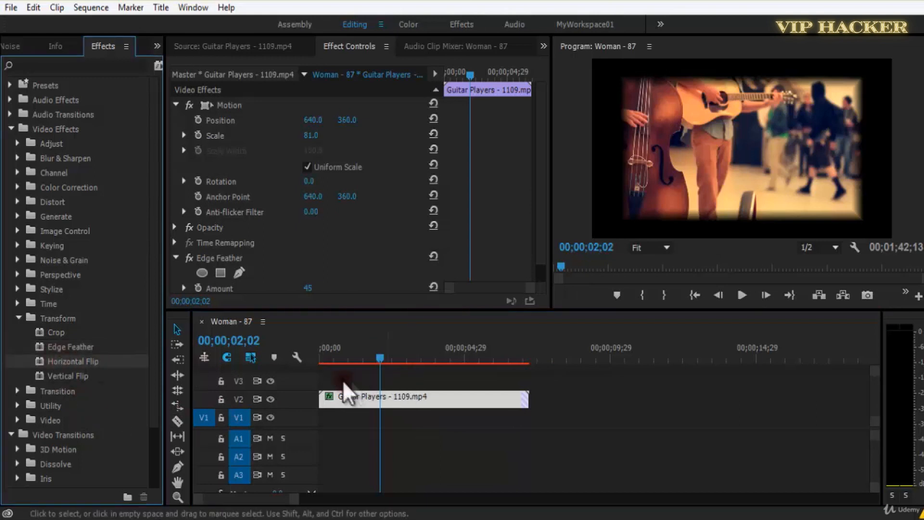
drag(373, 354, 334, 359)
key(ctrl+s)
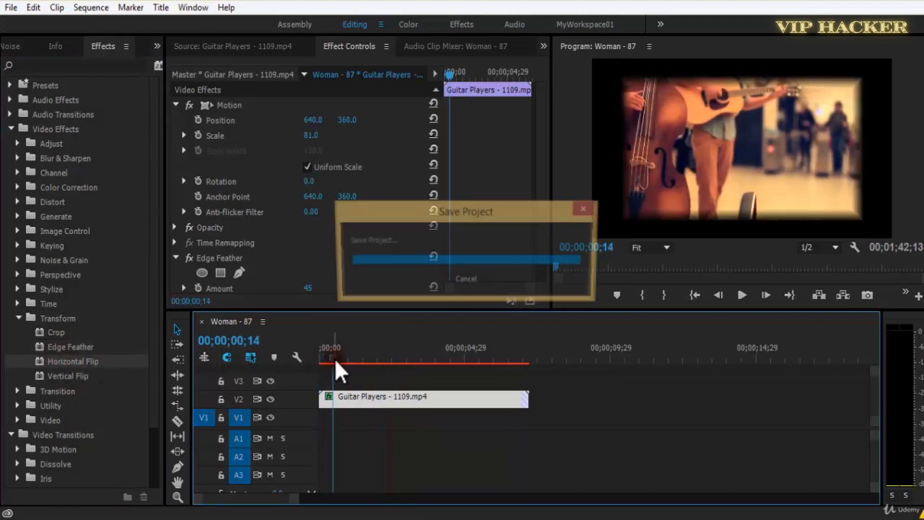
Remove the Edge Feather effect from the Guitar Players clip and reset its Scale to 100.
click(7, 47)
click(393, 395)
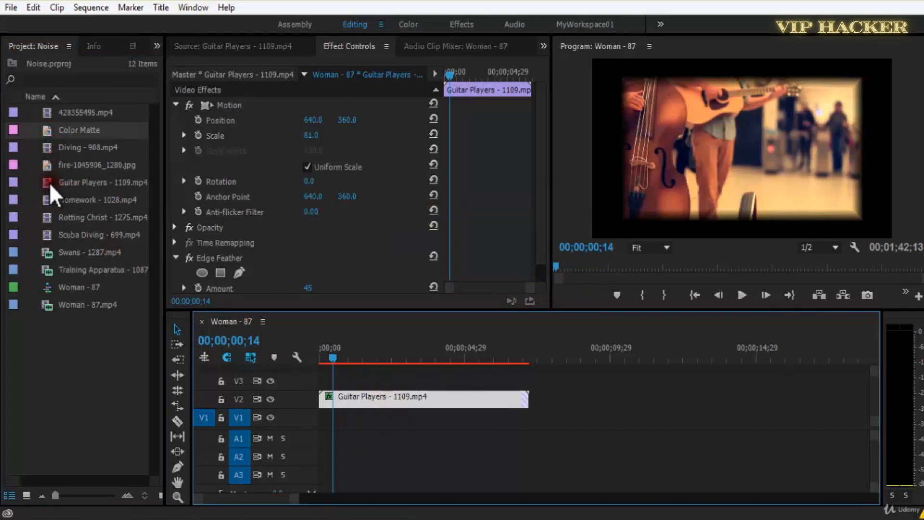
click(241, 260)
key(Delete)
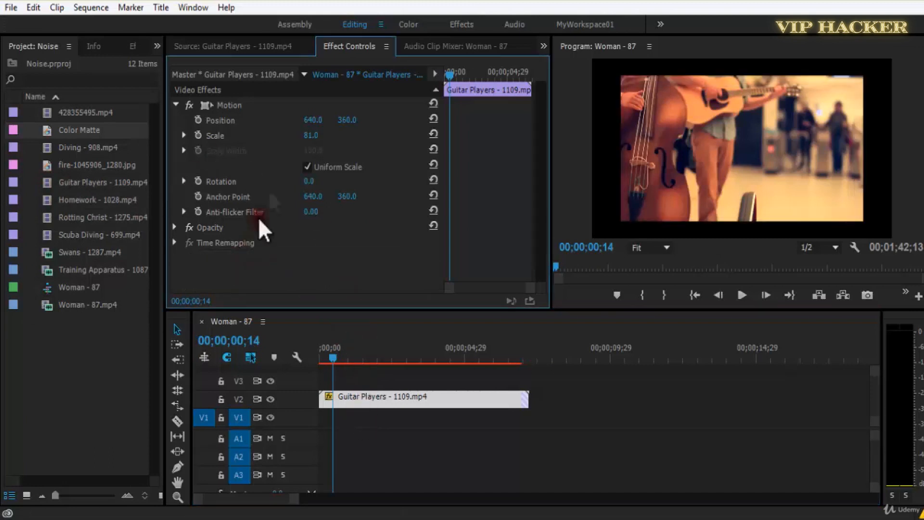
click(432, 134)
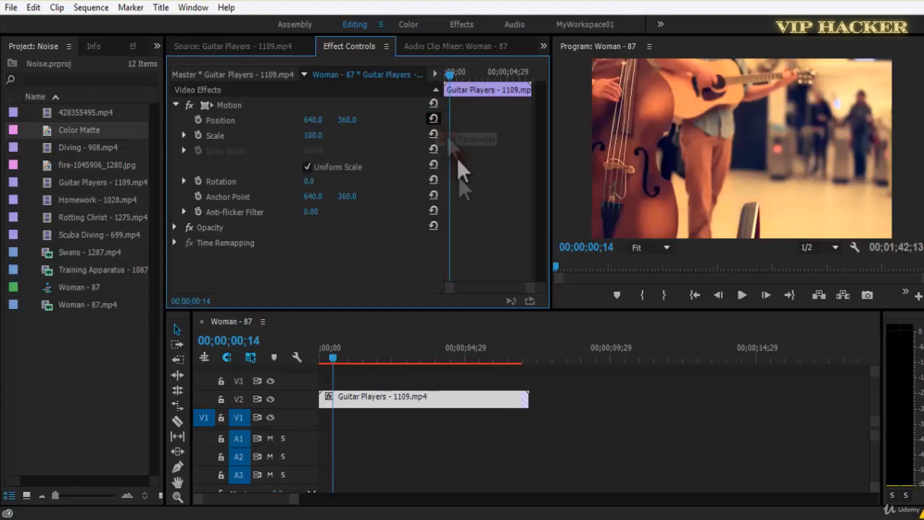
Preview project clips such as Woman - 87.mp4 and 428355495.mp4 in the Source monitor.
double_click(46, 306)
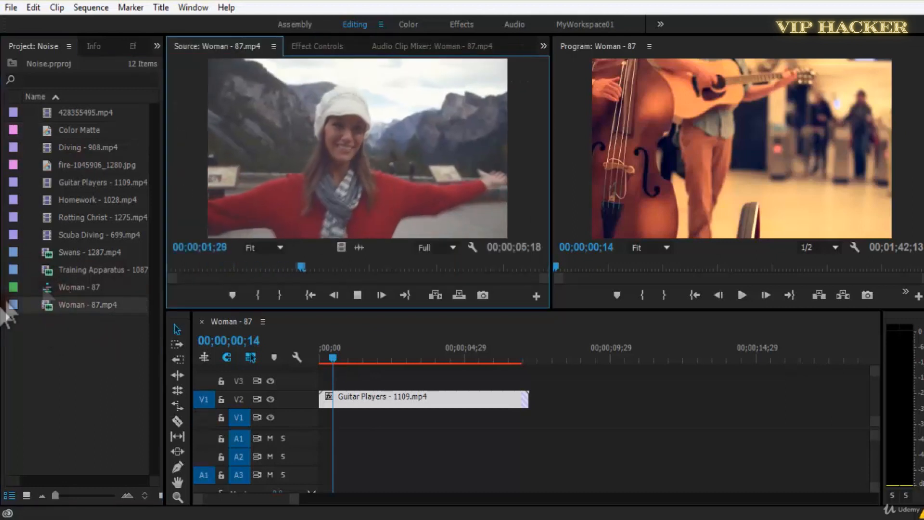
double_click(44, 267)
double_click(48, 303)
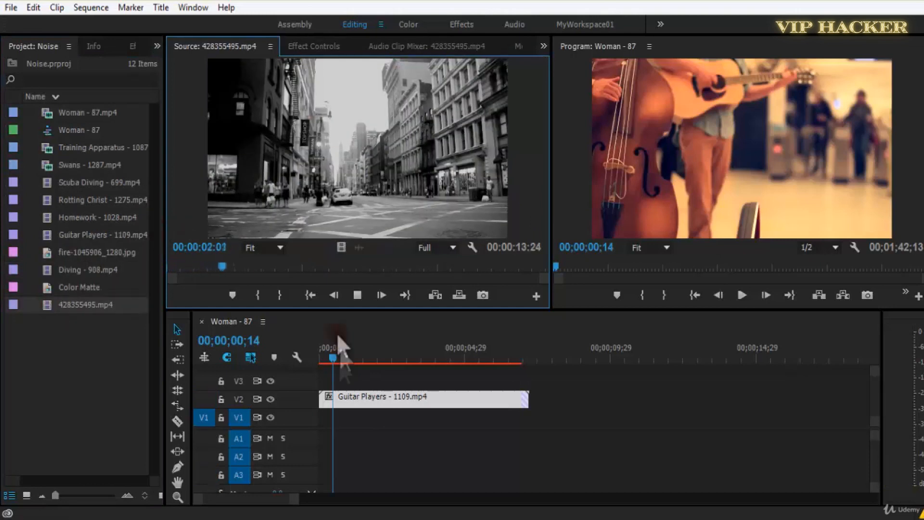
With the playhead at 00;00;01;18, save the project and apply Horizontal Flip to the Guitar Players clip on V2.
drag(336, 356, 366, 357)
key(ctrl+s)
click(130, 47)
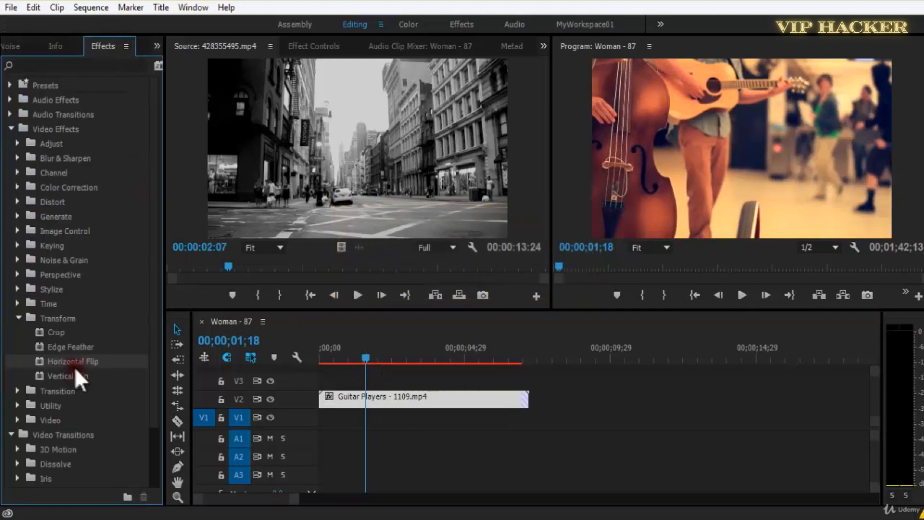
drag(71, 362, 334, 403)
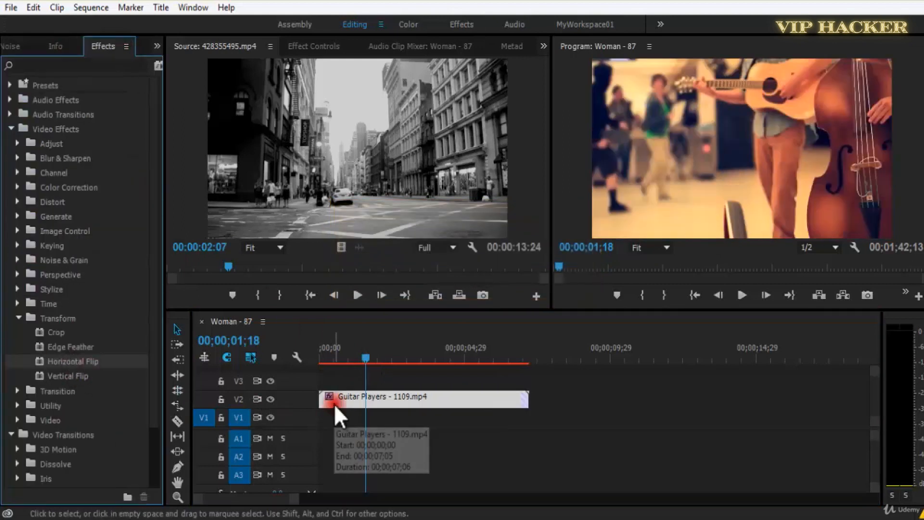
click(322, 49)
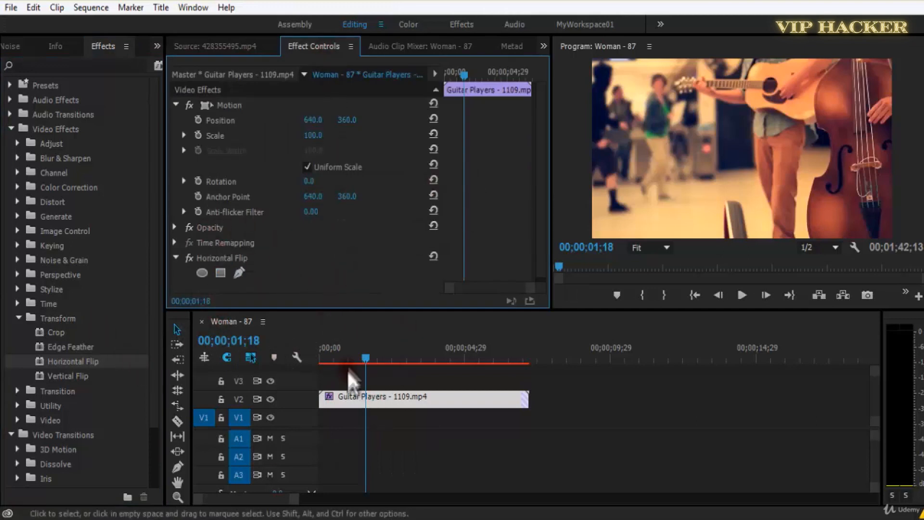
Play the flipped clip from the start and toggle Horizontal Flip off and on to compare the picture.
drag(347, 370, 303, 373)
key(space)
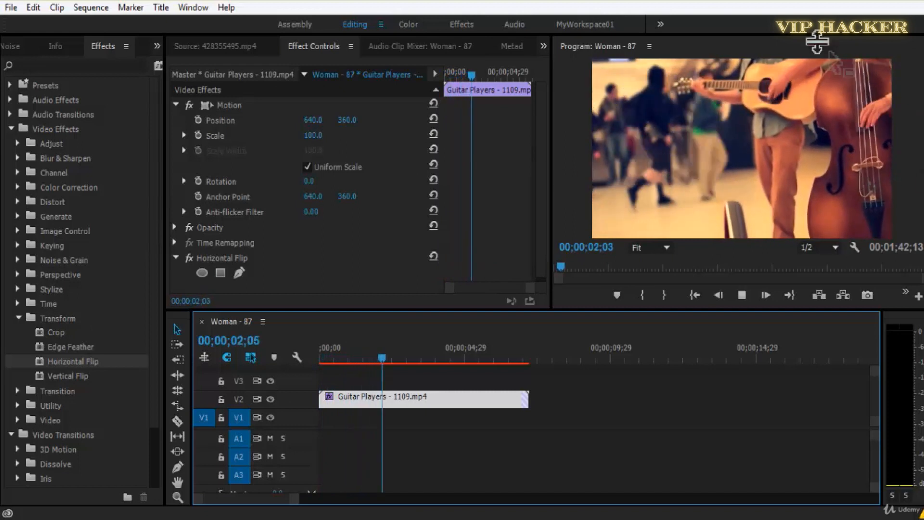
key(space)
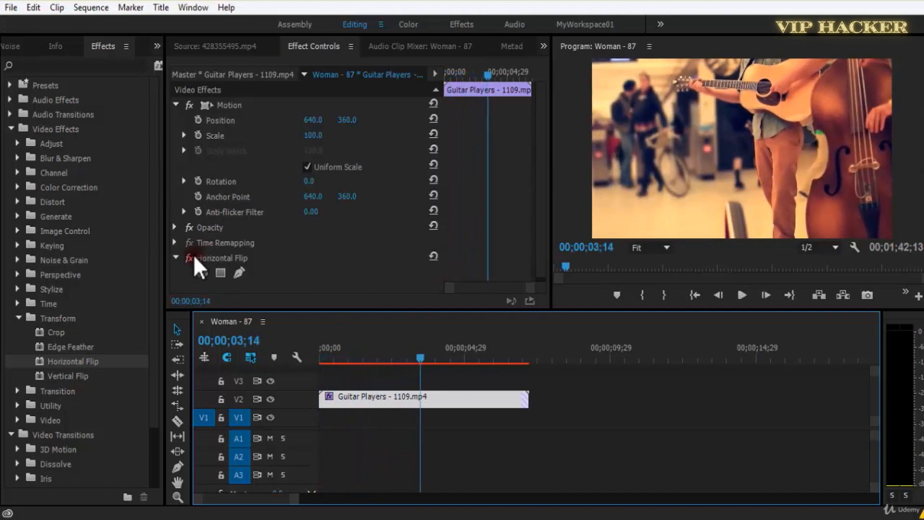
click(190, 256)
click(191, 255)
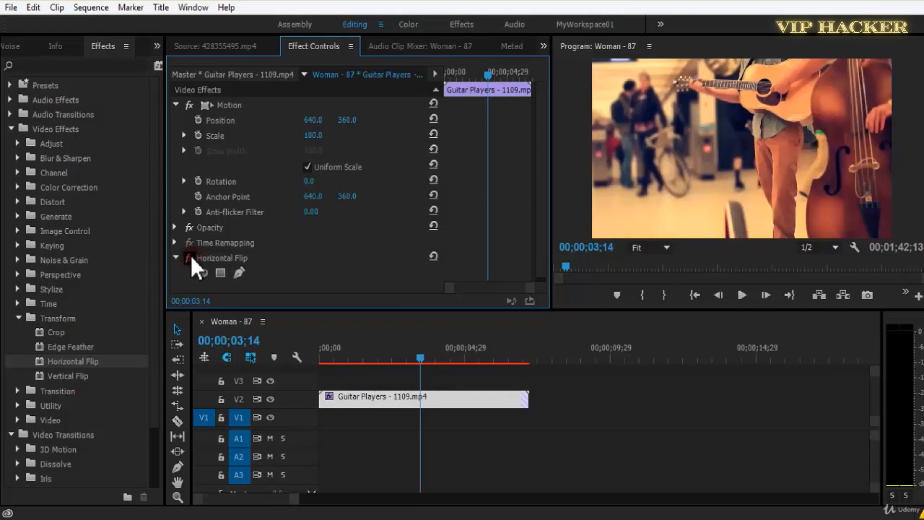
click(189, 258)
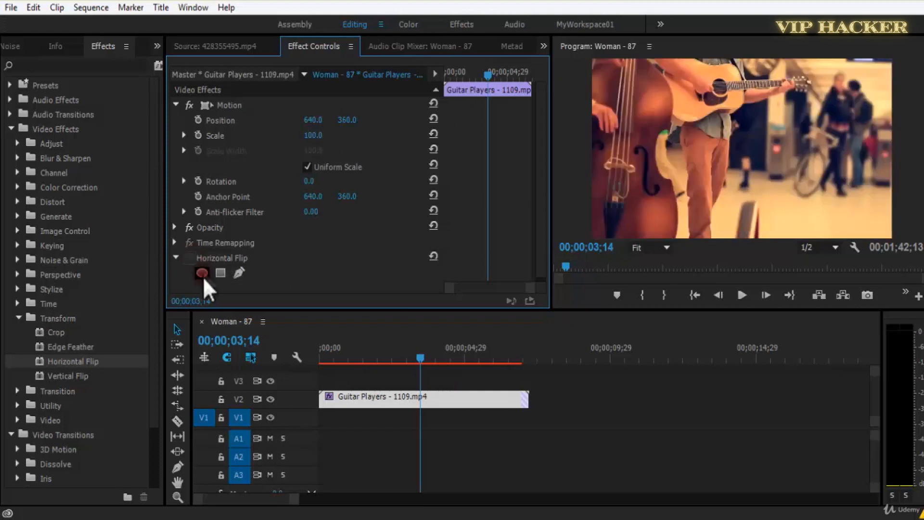
click(190, 259)
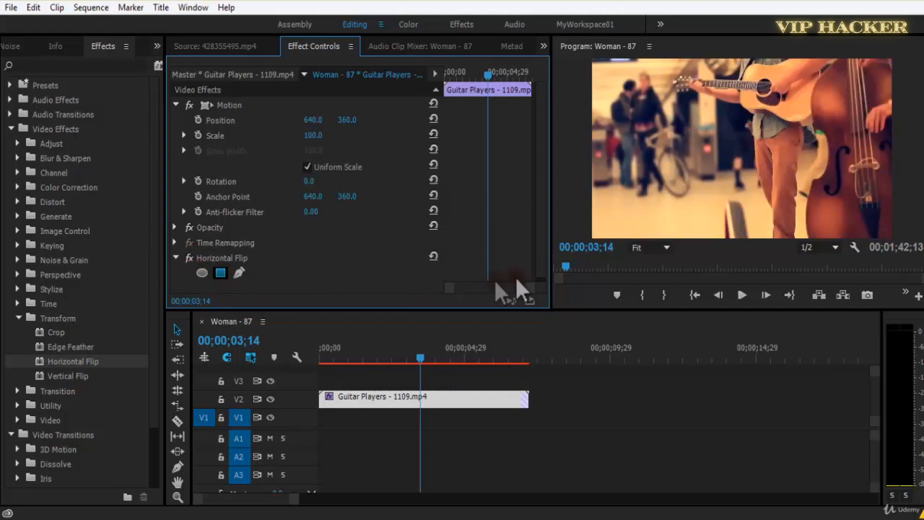
Add a rectangular mask to Horizontal Flip and stretch its lower corners down to cover the right half of the frame.
drag(754, 143, 775, 63)
key(grave)
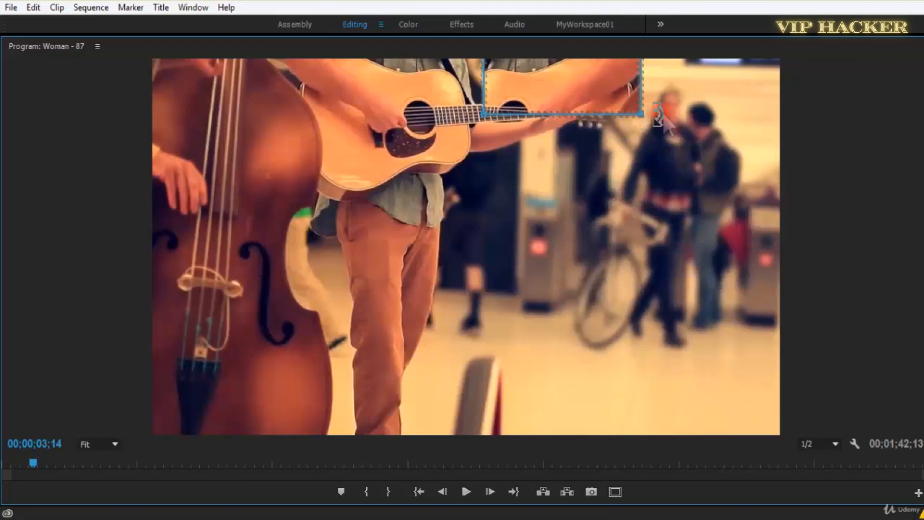
drag(646, 123, 922, 359)
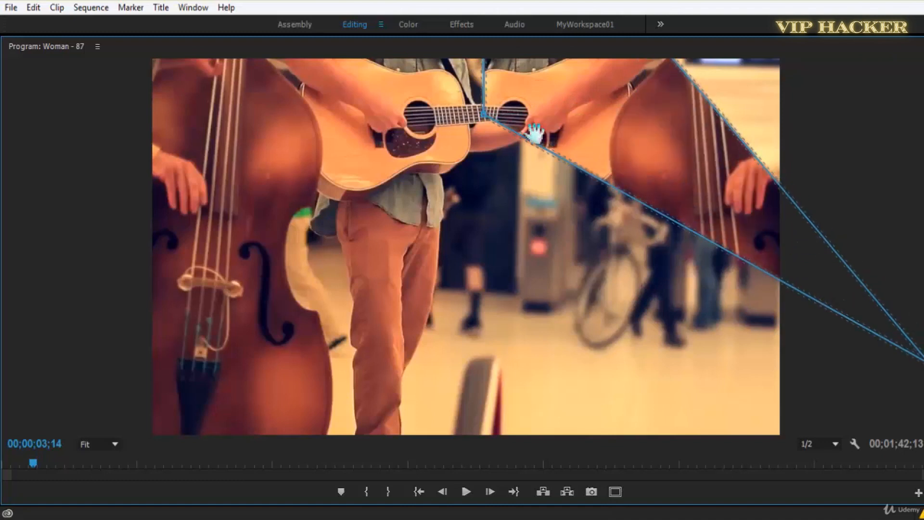
drag(486, 116, 476, 464)
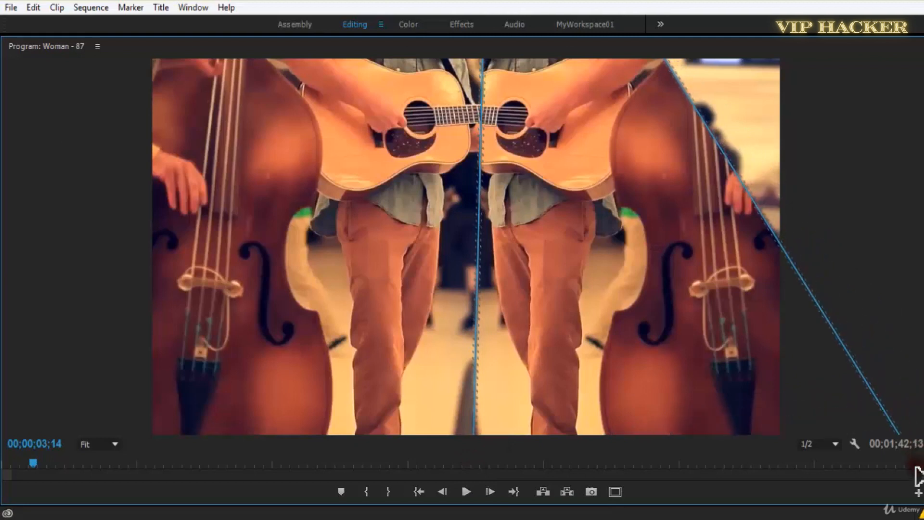
Set the Program monitor zoom to 10% and pull the mask's upper-right corner well outside the frame.
key(grave)
key(grave)
click(116, 445)
click(127, 363)
click(97, 444)
click(124, 318)
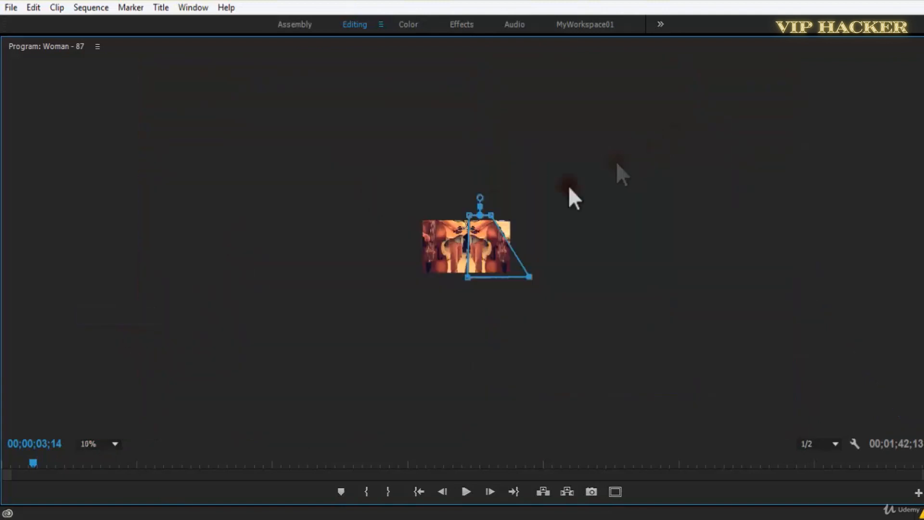
key(grave)
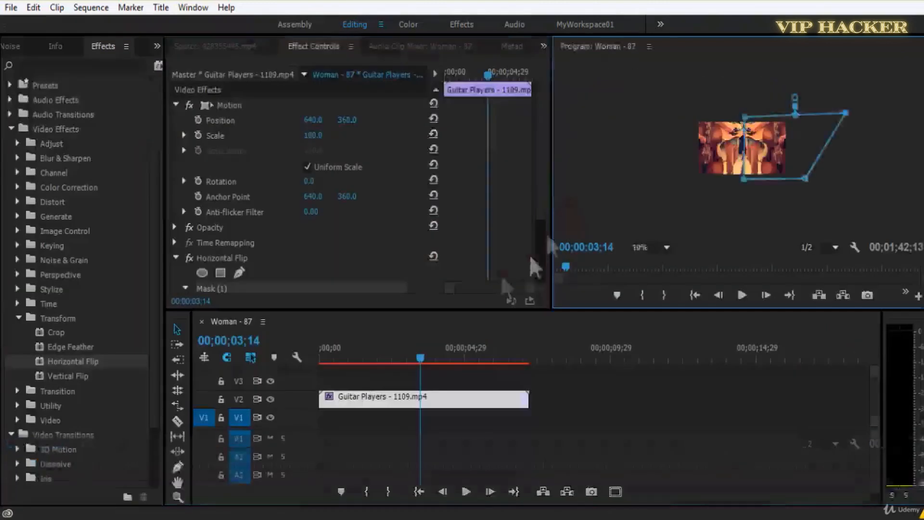
Set the Program monitor zoom back to Fit and play the mirrored picture in the maximized monitor.
click(642, 247)
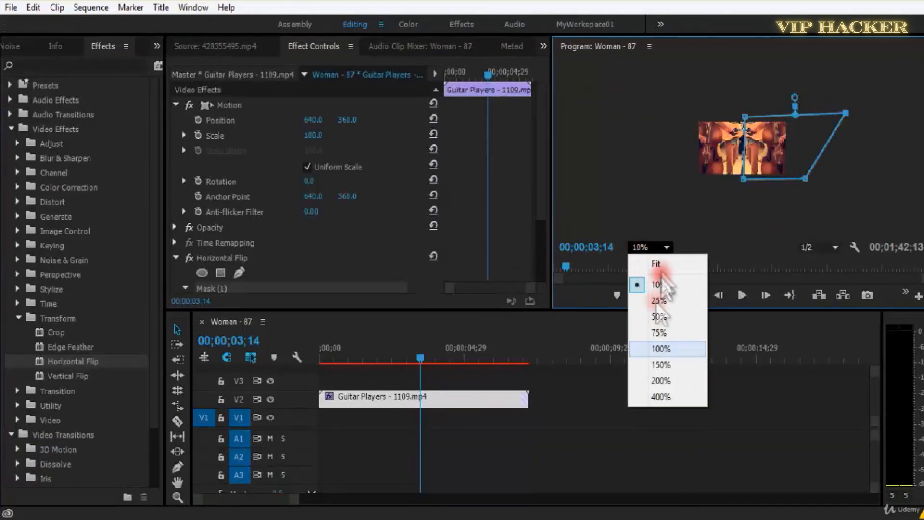
click(661, 267)
key(grave)
key(space)
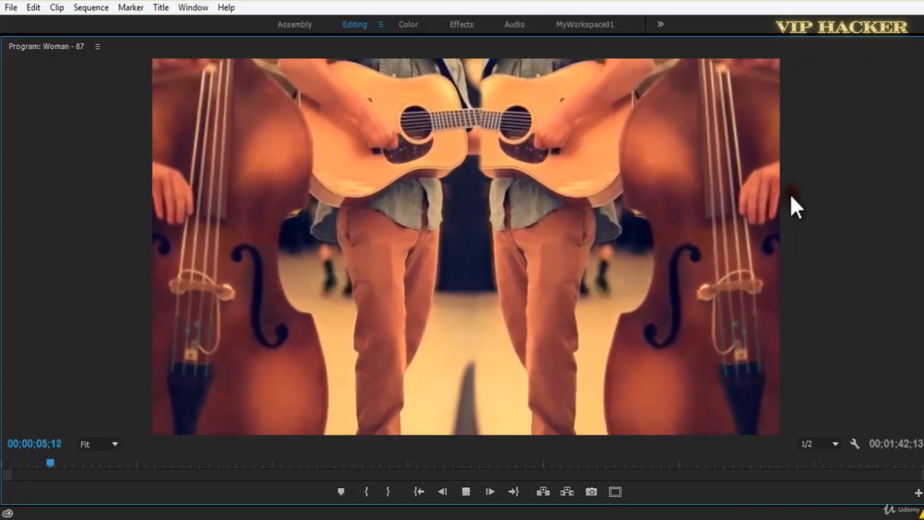
key(space)
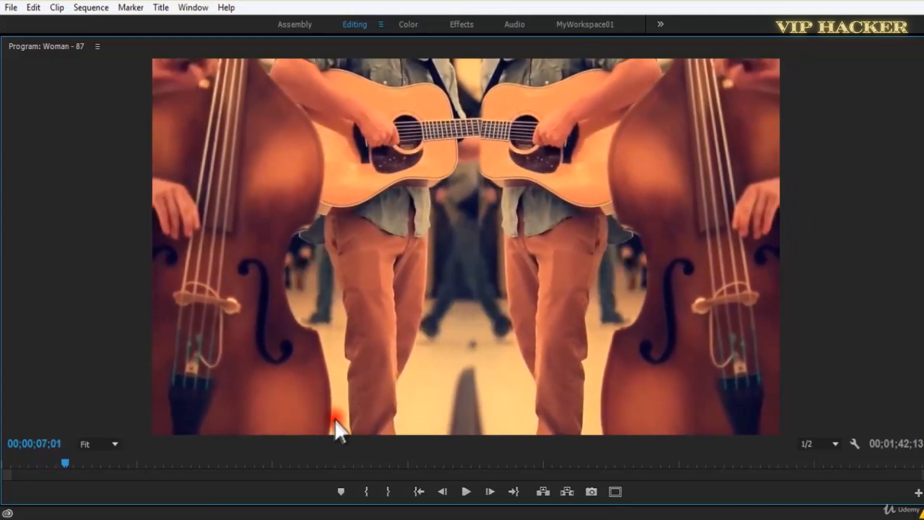
Restore the normal panel layout and delete the mask from the Guitar Players clip's Horizontal Flip effect.
key(grave)
click(371, 403)
click(221, 273)
key(Delete)
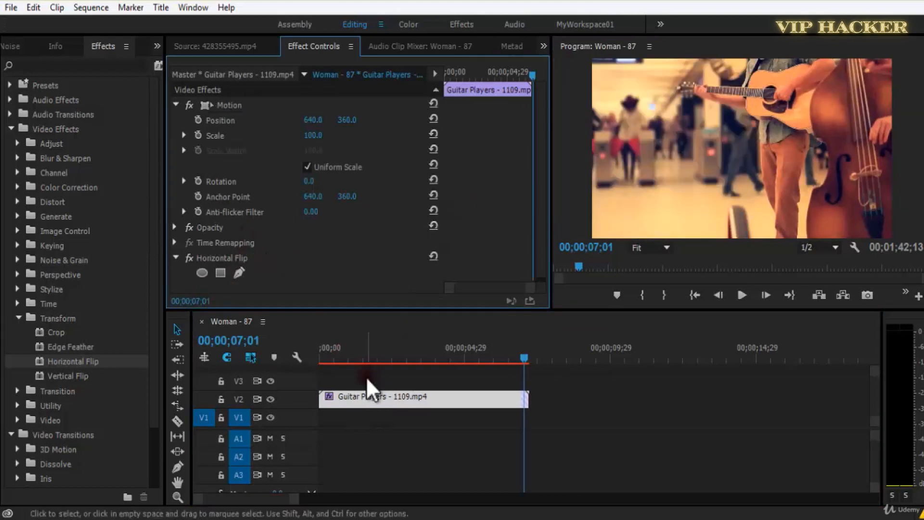
Save the project and play the fully flipped Guitar Players clip from the start in the maximized Program monitor.
key(ctrl+s)
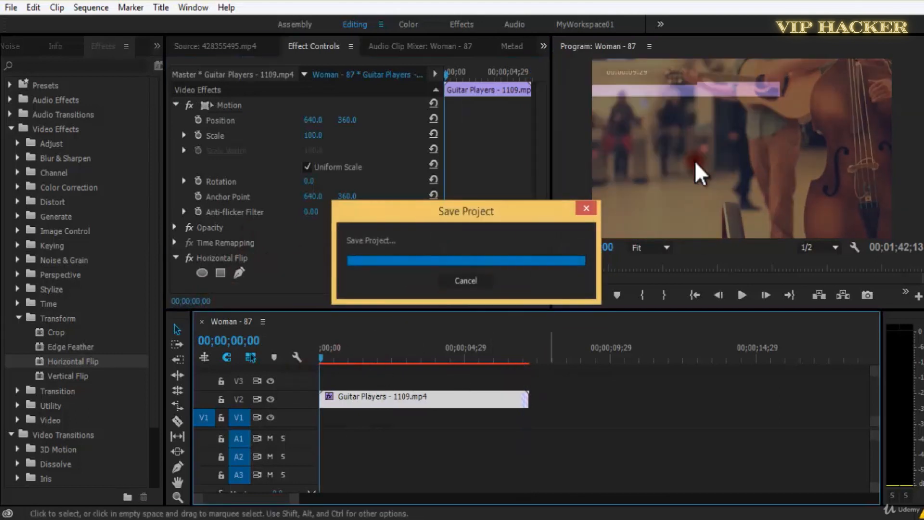
key(grave)
key(space)
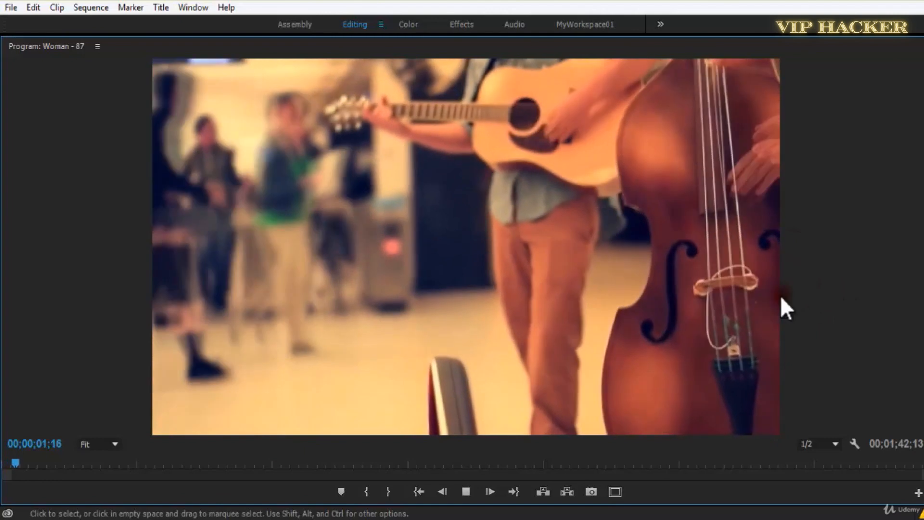
click(286, 391)
key(space)
click(684, 176)
key(grave)
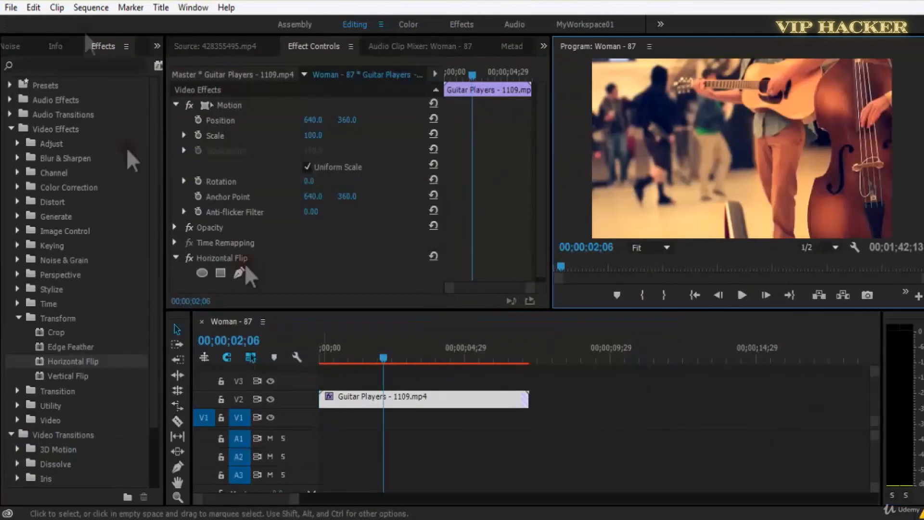
Replace the Guitar Players clip on V2 with Scuba Diving - 699.mp4 from the project bin.
click(10, 47)
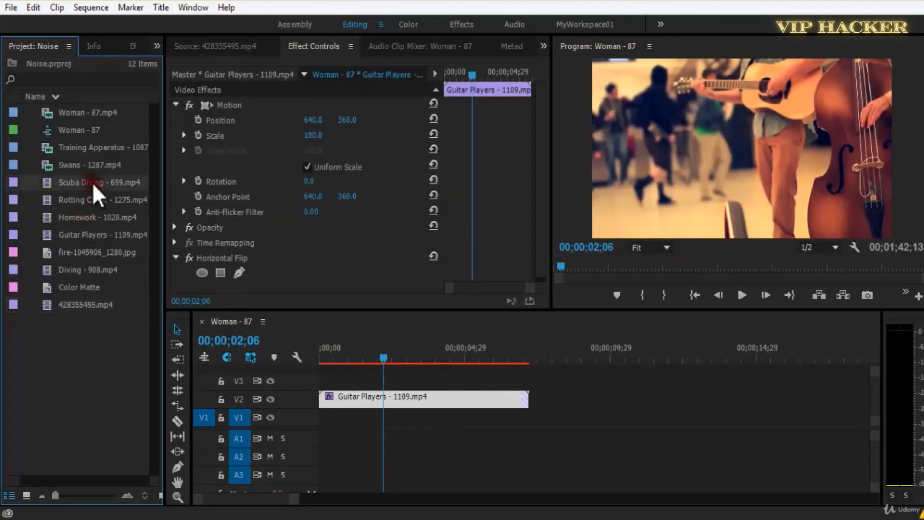
right_click(444, 405)
mouse_move(558, 142)
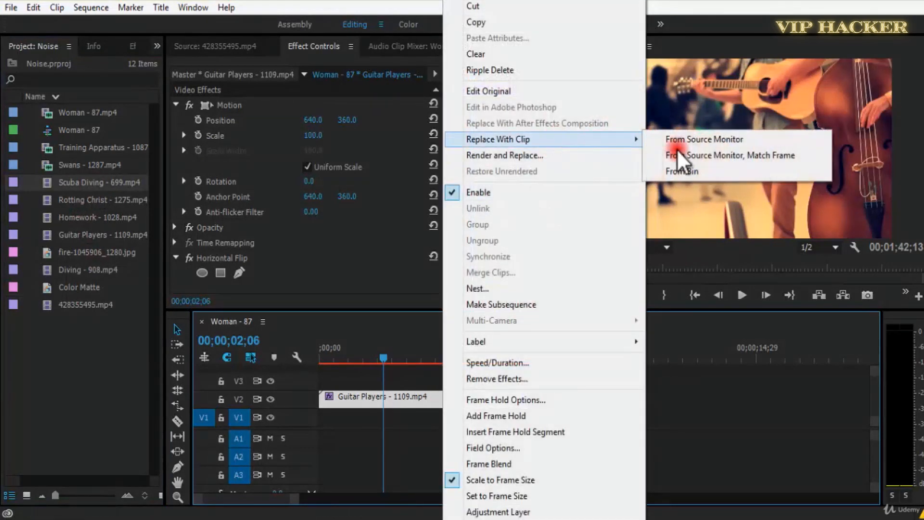
click(679, 172)
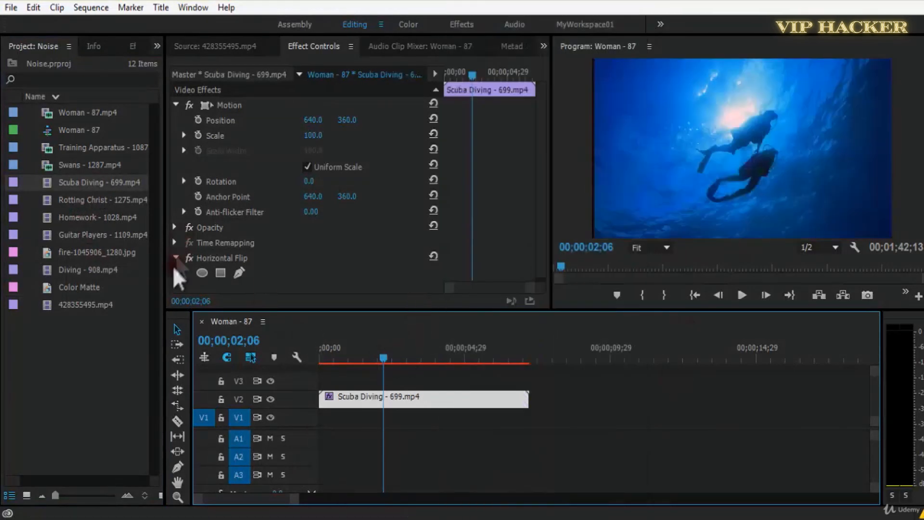
Toggle Horizontal Flip off and on for the Scuba Diving clip and play the flipped clip from the start.
click(189, 259)
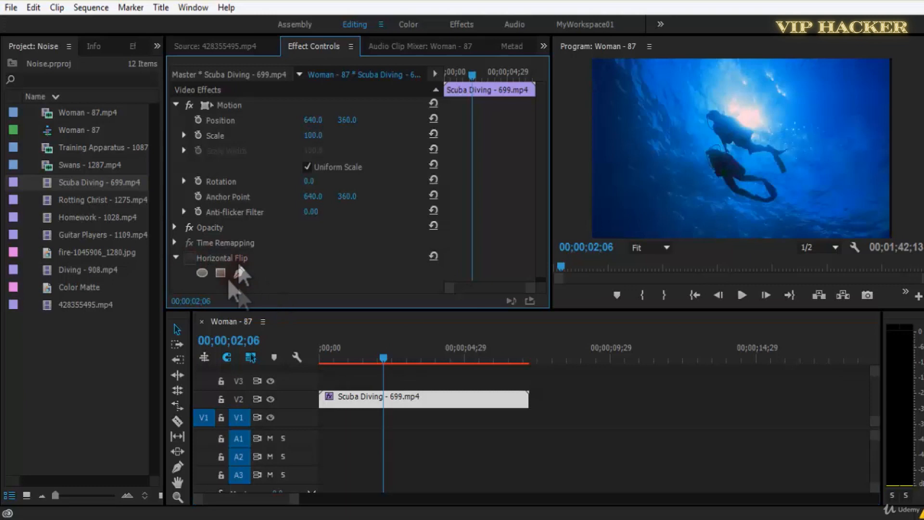
drag(351, 359, 281, 362)
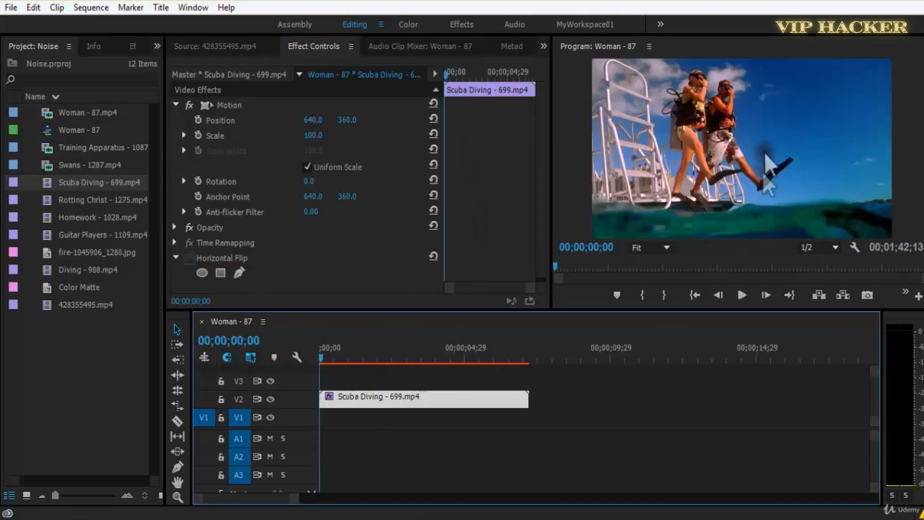
click(189, 258)
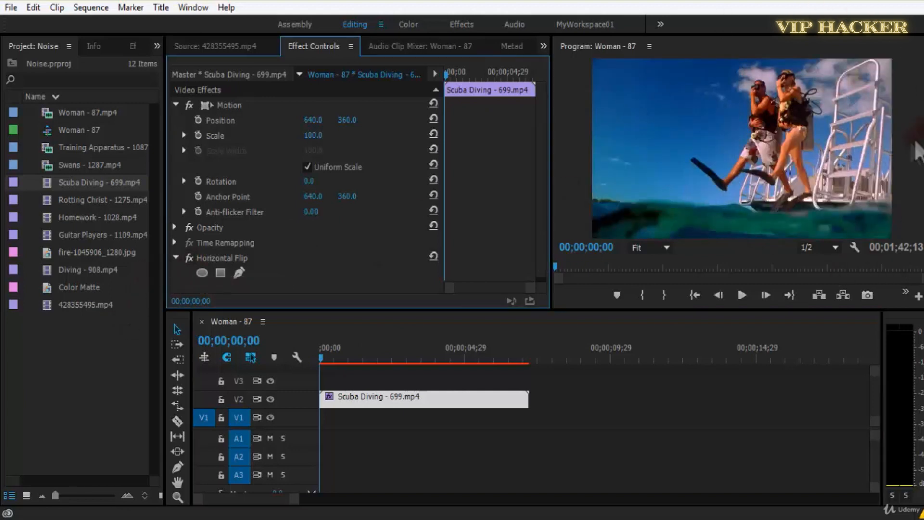
key(space)
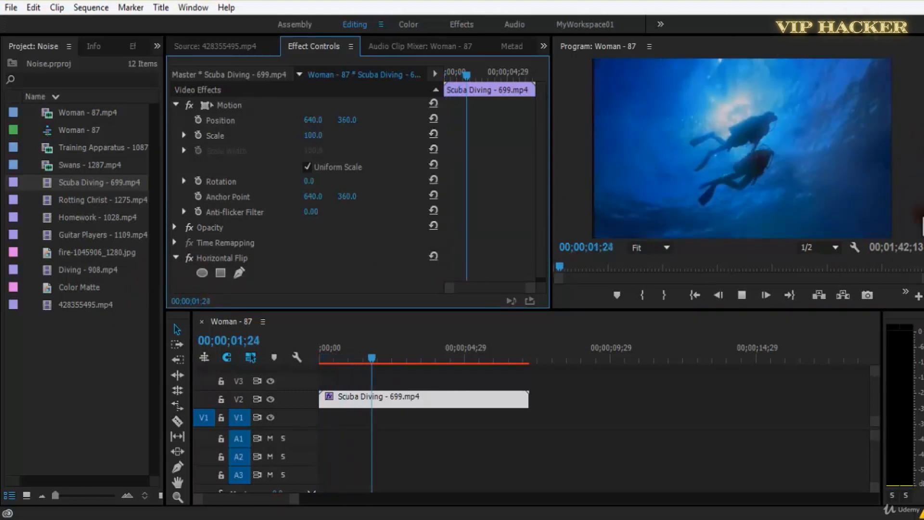
key(space)
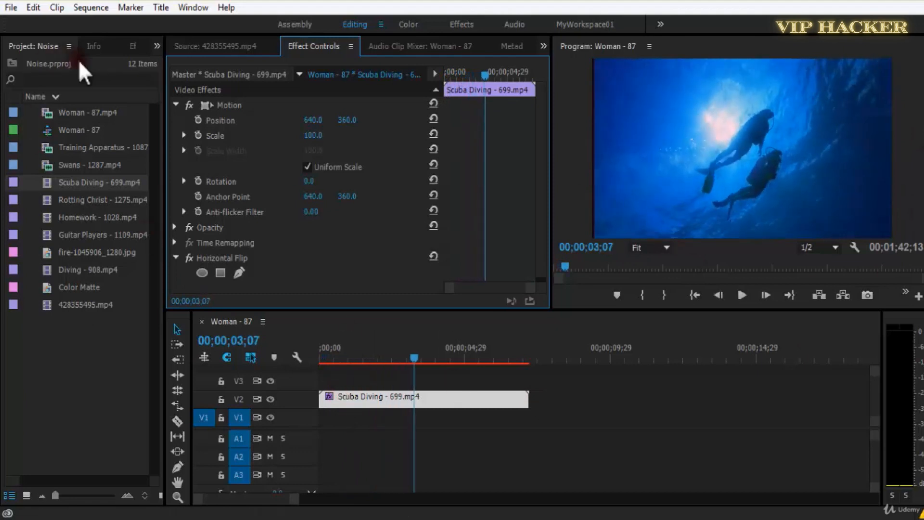
Replace the Scuba Diving clip's Horizontal Flip with Vertical Flip, with the playhead at the sequence start.
click(128, 46)
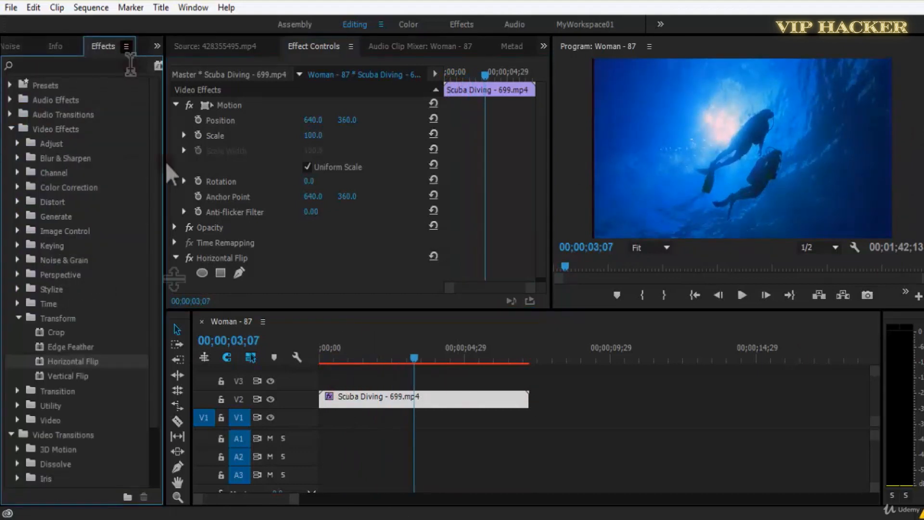
click(244, 256)
key(Delete)
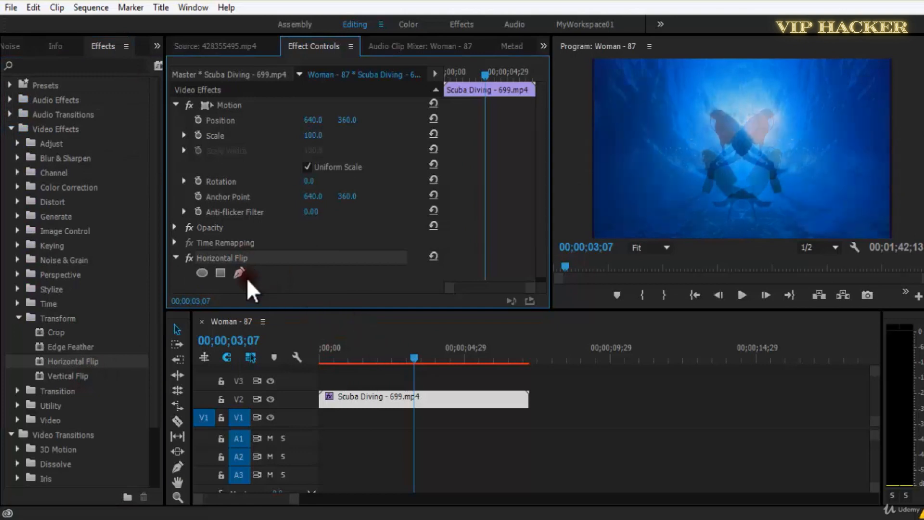
drag(369, 355, 238, 372)
drag(81, 376, 402, 392)
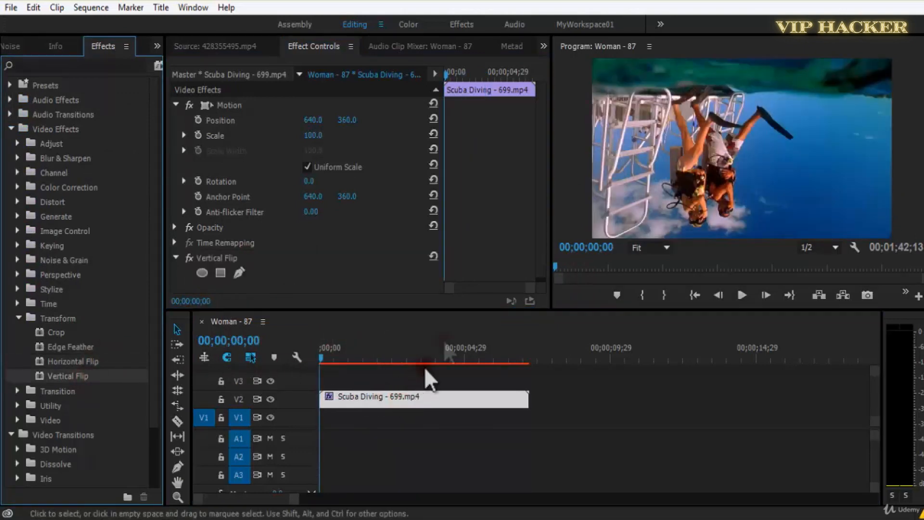
Preview the vertically flipped Scuba Diving clip and replace it on V2 with Guitar Players - 1109.mp4 from the project bin.
key(space)
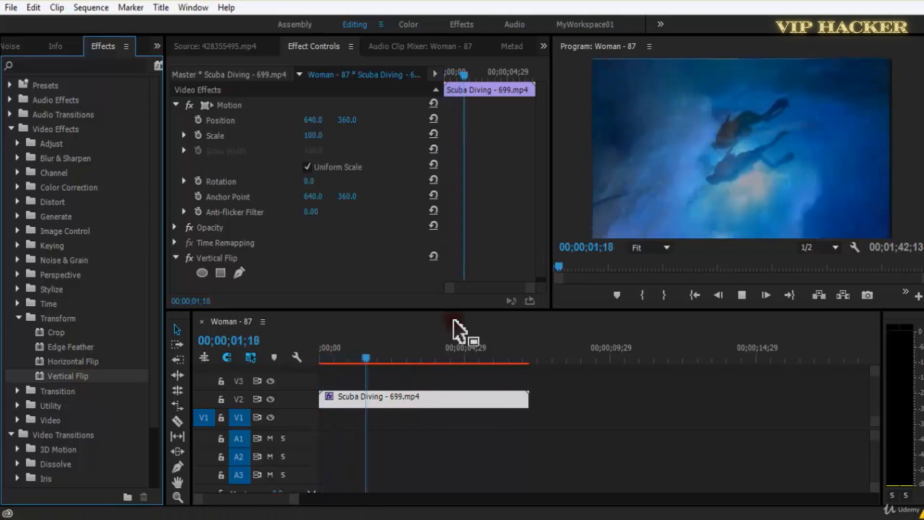
key(space)
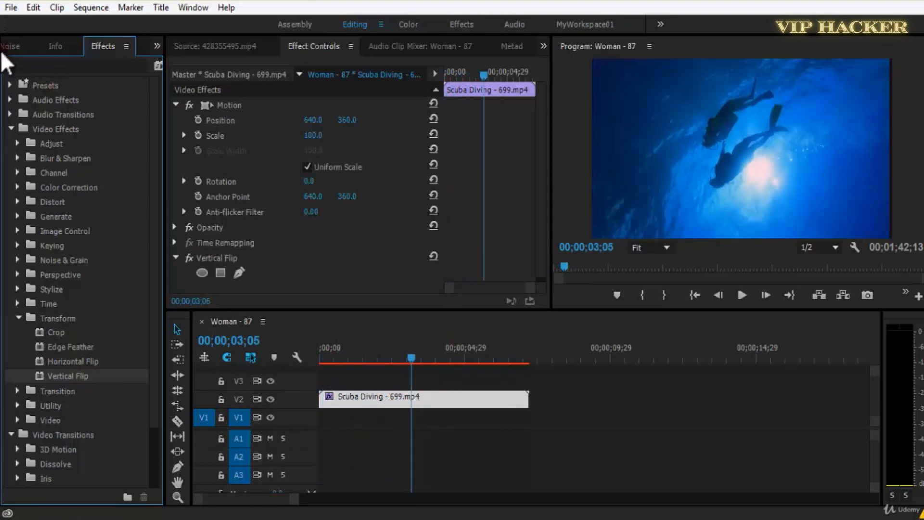
click(5, 47)
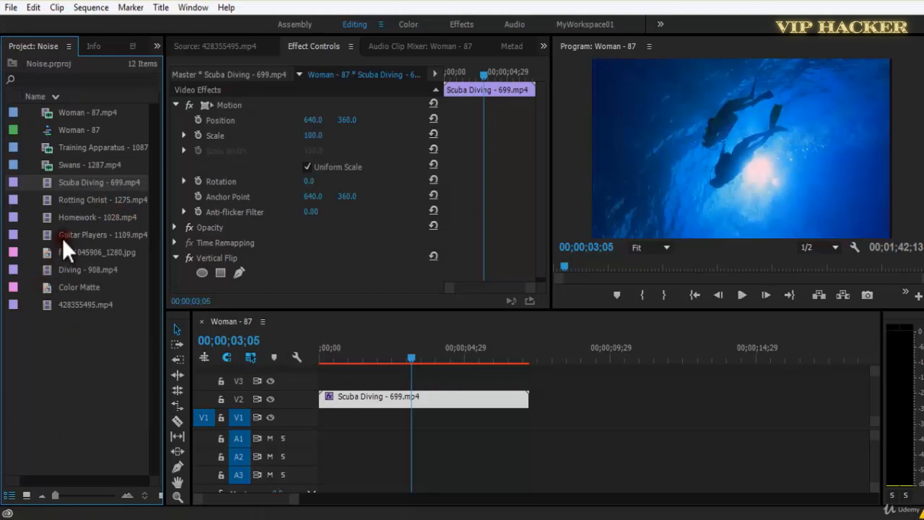
right_click(378, 395)
mouse_move(462, 142)
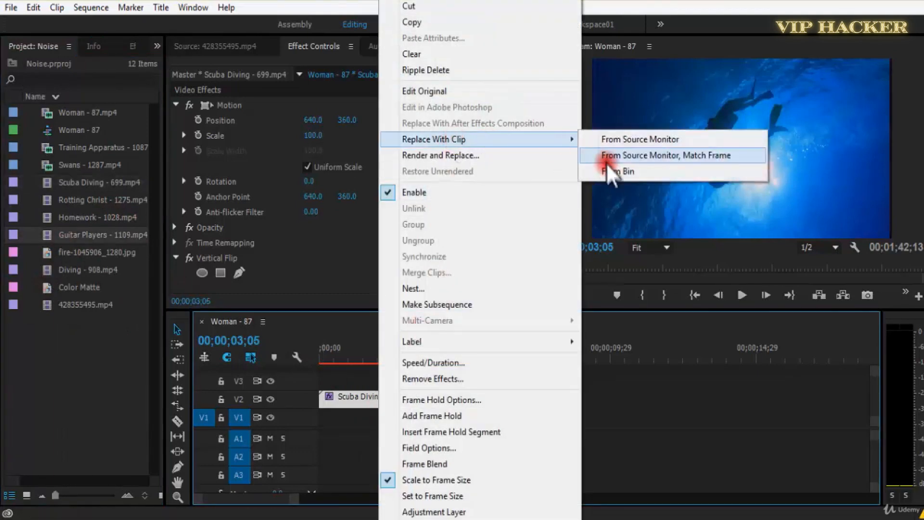
click(568, 172)
drag(342, 359, 214, 324)
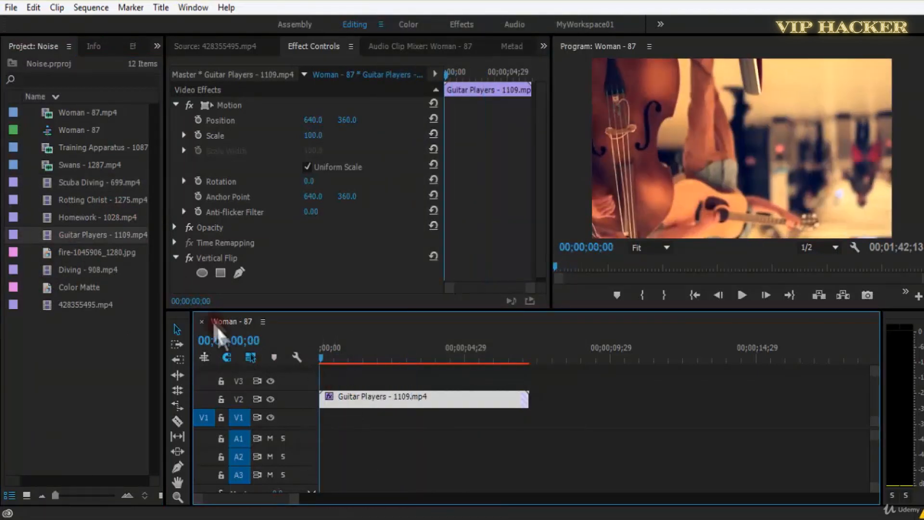
Toggle Vertical Flip off and on for the Guitar Players clip while playing it from the sequence start.
click(190, 257)
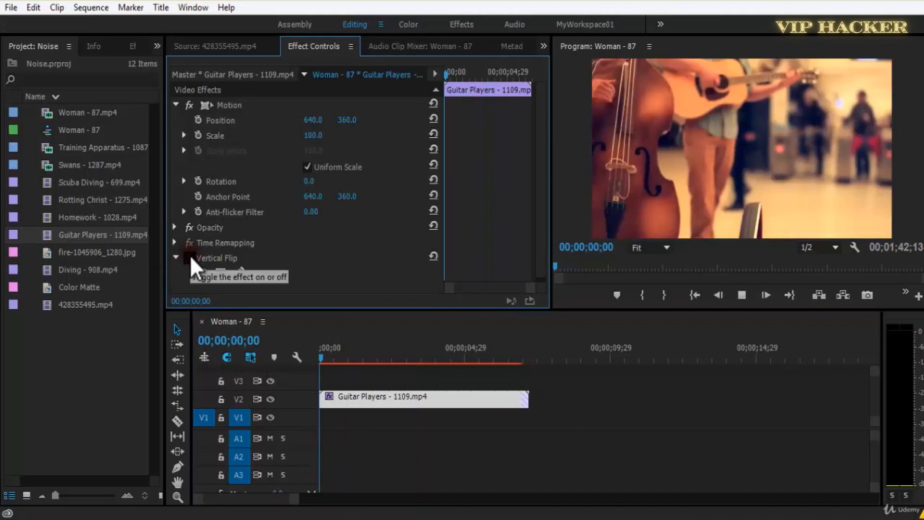
key(space)
click(190, 257)
Shift the Guitar Players clip on V2 down to a vertical Position of about 858 and duplicate it onto V1.
drag(341, 122, 375, 278)
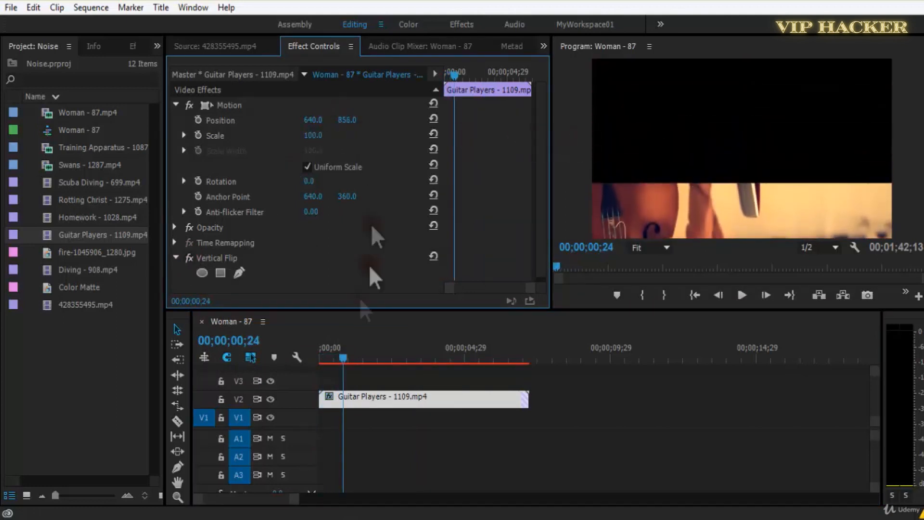
click(364, 398)
key(ctrl+c)
key(ctrl+v)
drag(475, 422, 374, 421)
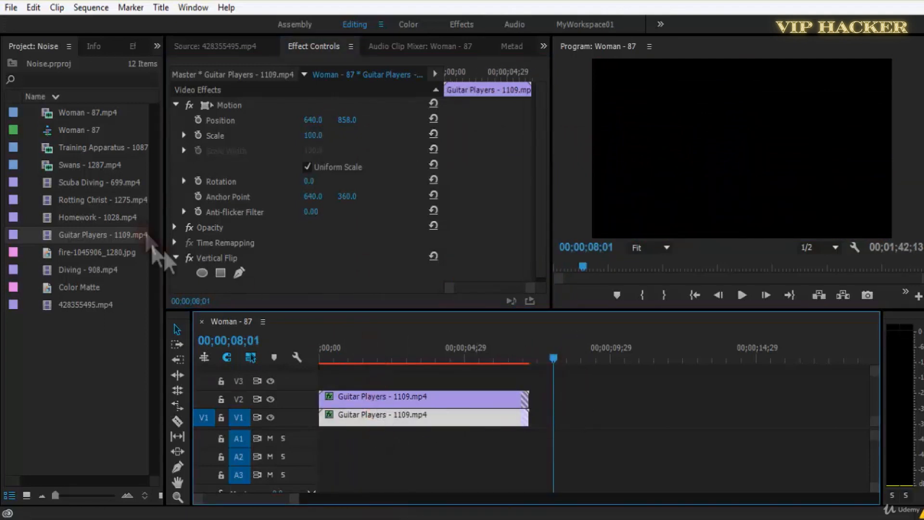
Remove Vertical Flip from the Guitar Players copy on V1 and return the playhead to the sequence start.
click(218, 253)
key(Delete)
key(Home)
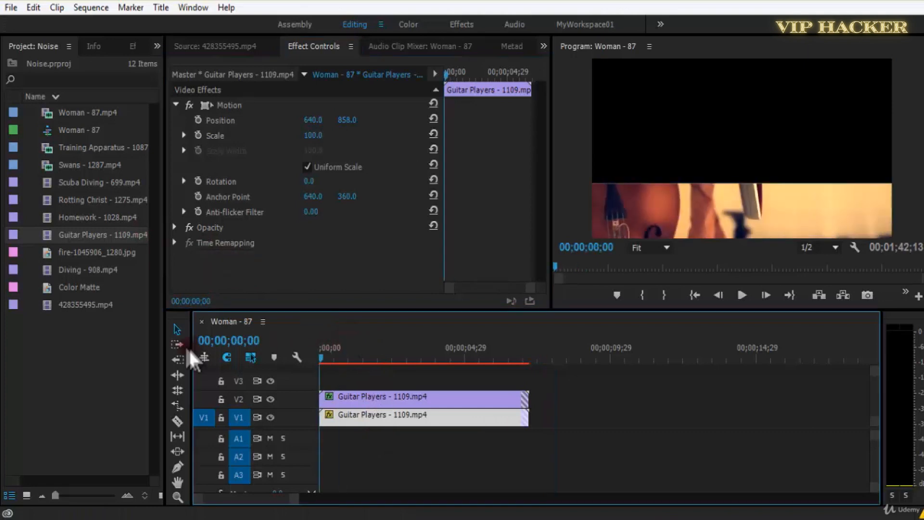
Set the V1 copy's Position to 659, 360 and play the two stacked clips from the start.
click(434, 118)
drag(315, 120, 334, 128)
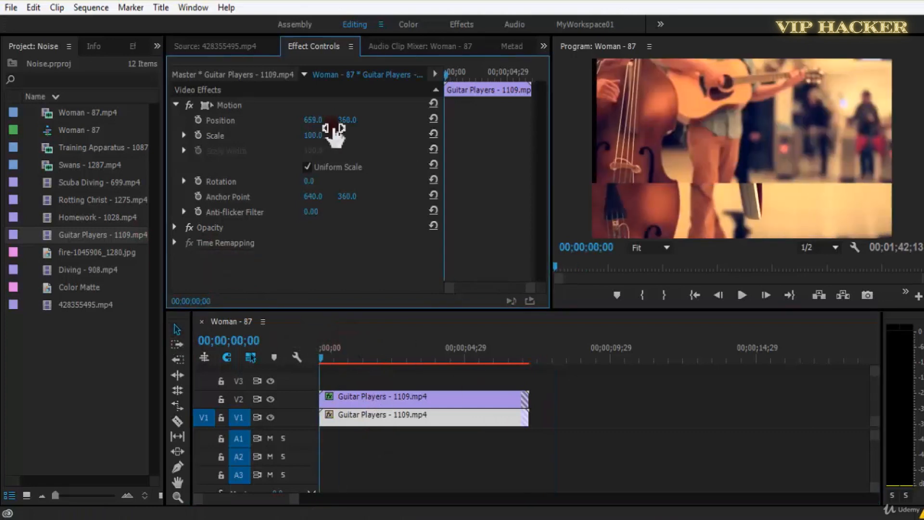
key(space)
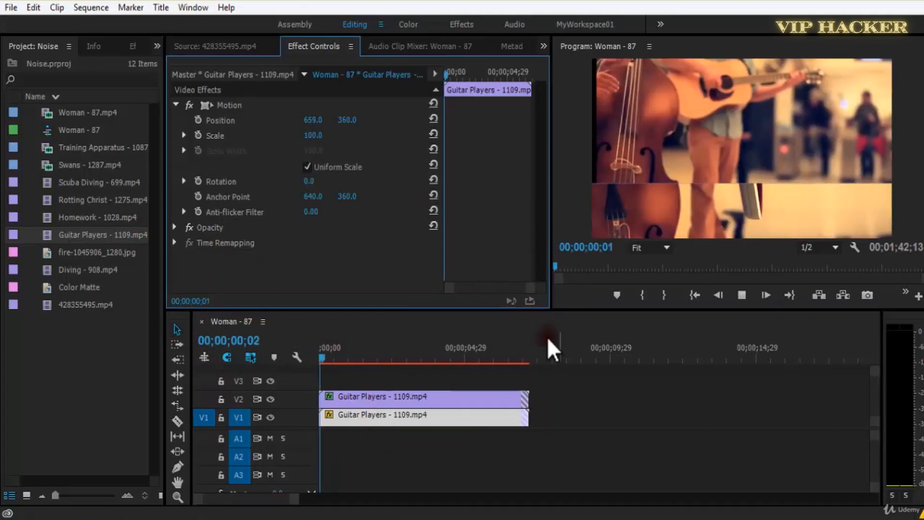
key(space)
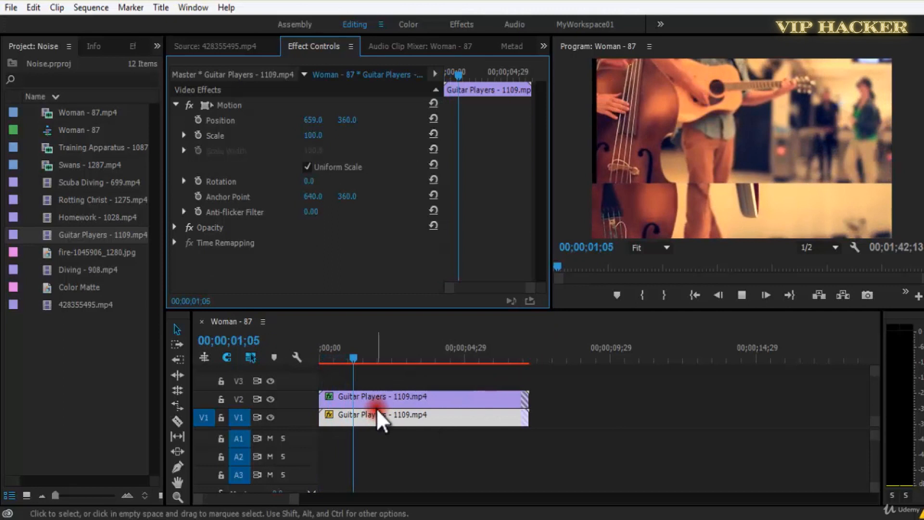
key(space)
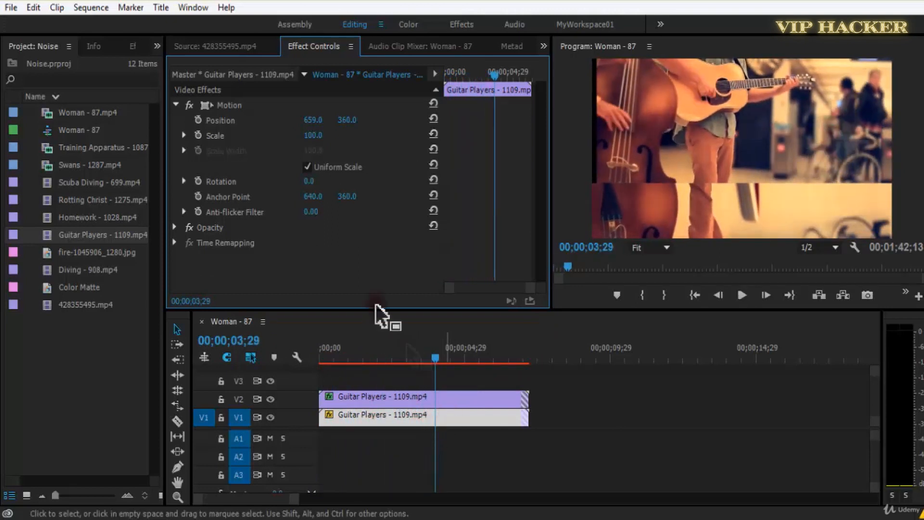
Reset the Motion Position of the Guitar Players clips on V1 and V2 and briefly play the sequence.
drag(360, 123, 355, 126)
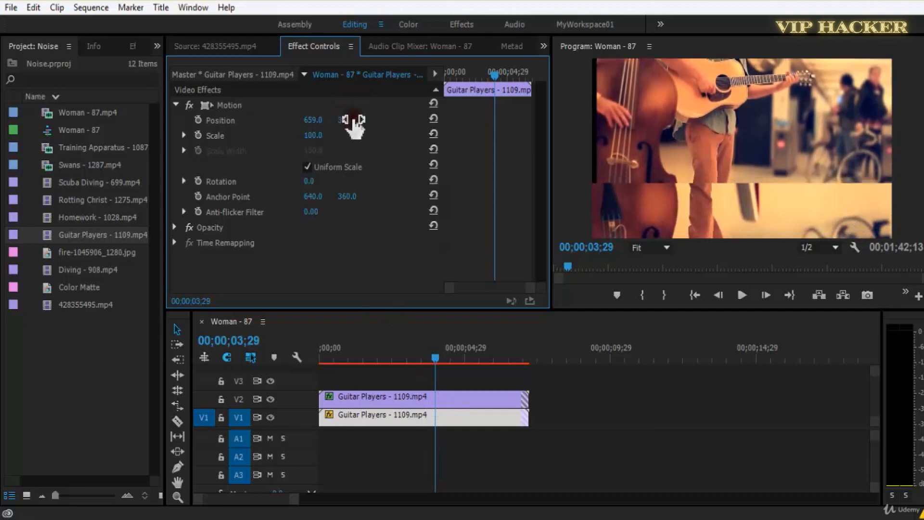
click(434, 118)
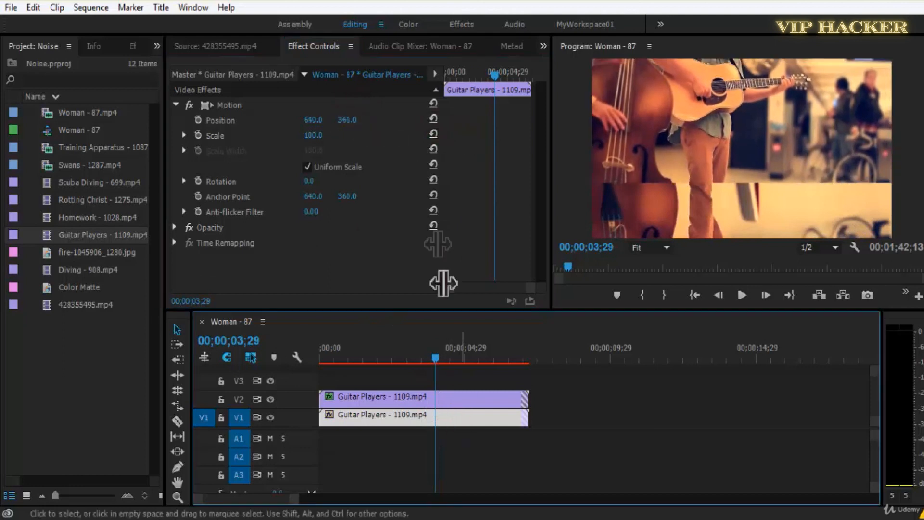
click(493, 411)
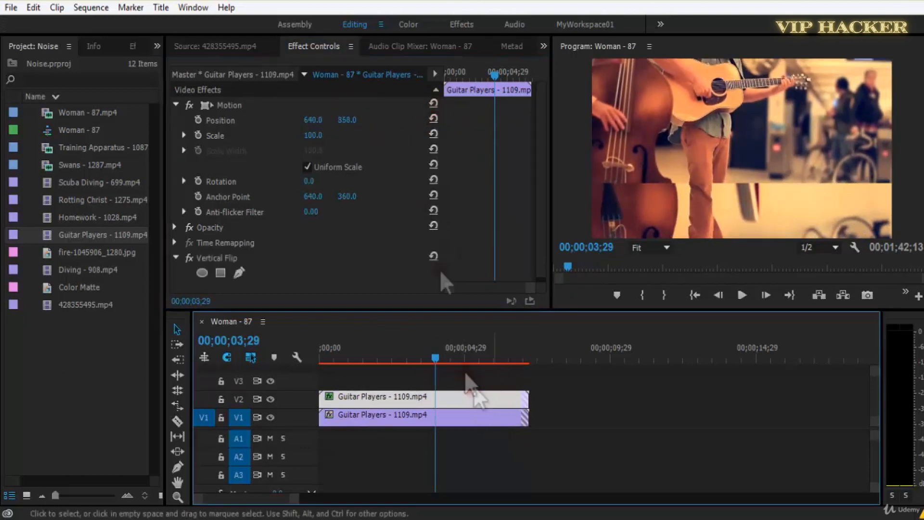
click(435, 120)
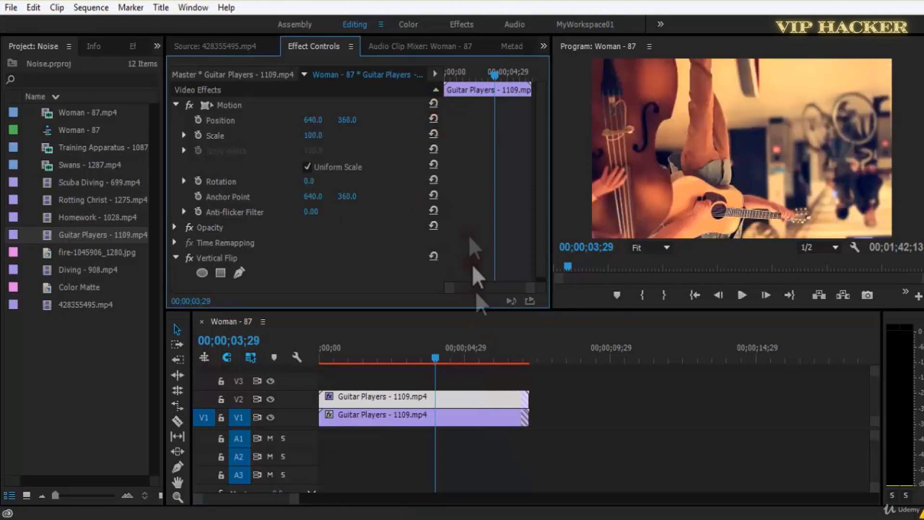
click(499, 391)
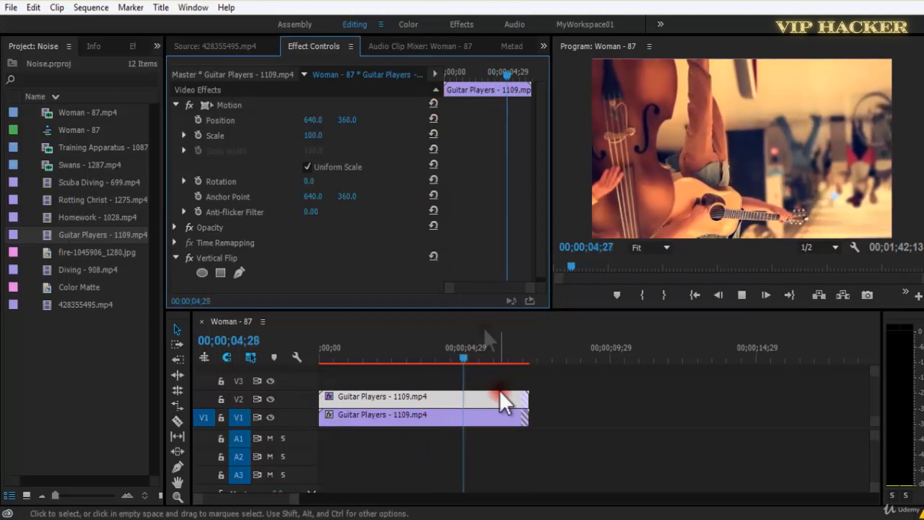
key(space)
Set the V2 clip's Position to 651, 964 as a mirrored reflection and play the composite.
drag(346, 120, 761, 177)
drag(333, 124, 341, 130)
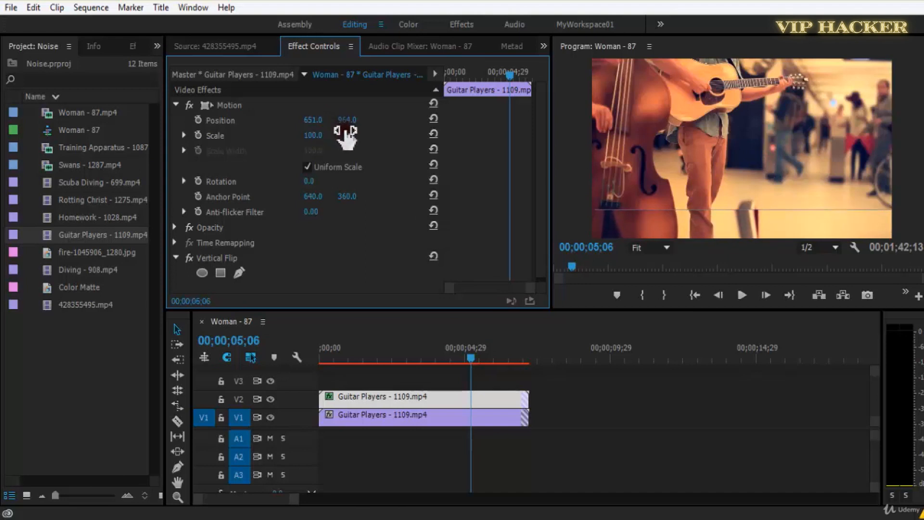
key(space)
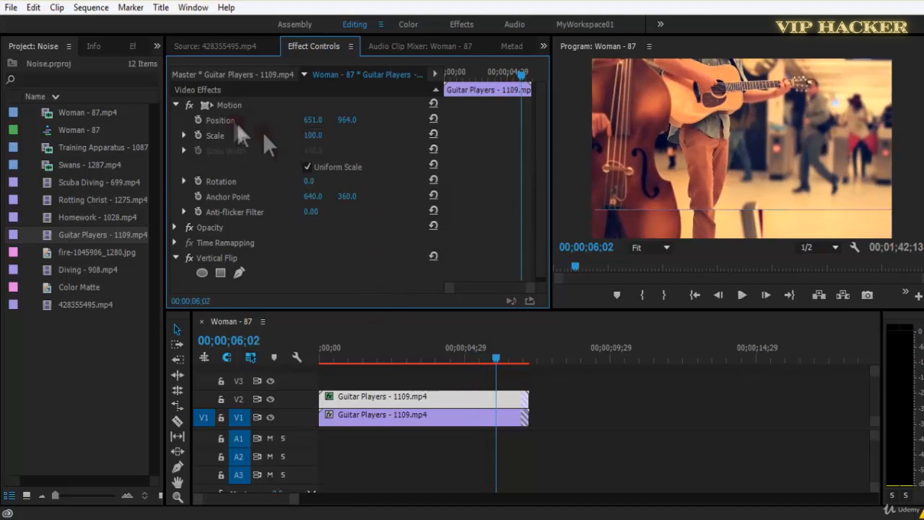
Delete the Guitar Players copy from V1 and reset the Position of the V2 clip.
click(435, 418)
key(Delete)
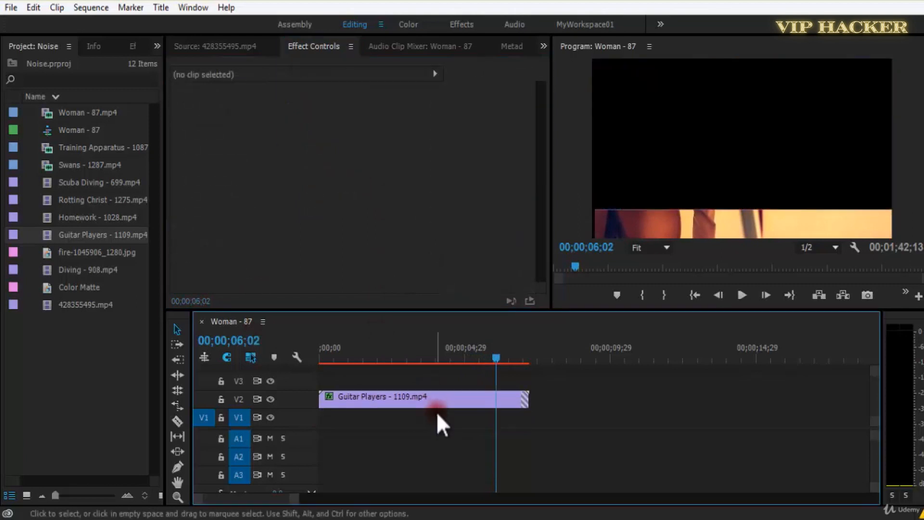
click(435, 396)
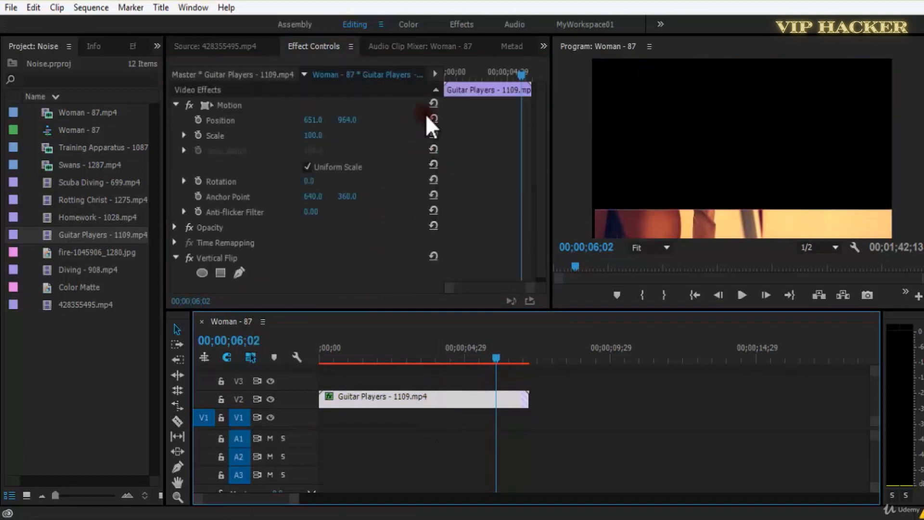
click(433, 118)
Save the project and play the vertically flipped Guitar Players clip, starting from the beginning of the sequence.
key(ctrl+s)
drag(351, 352, 308, 356)
key(space)
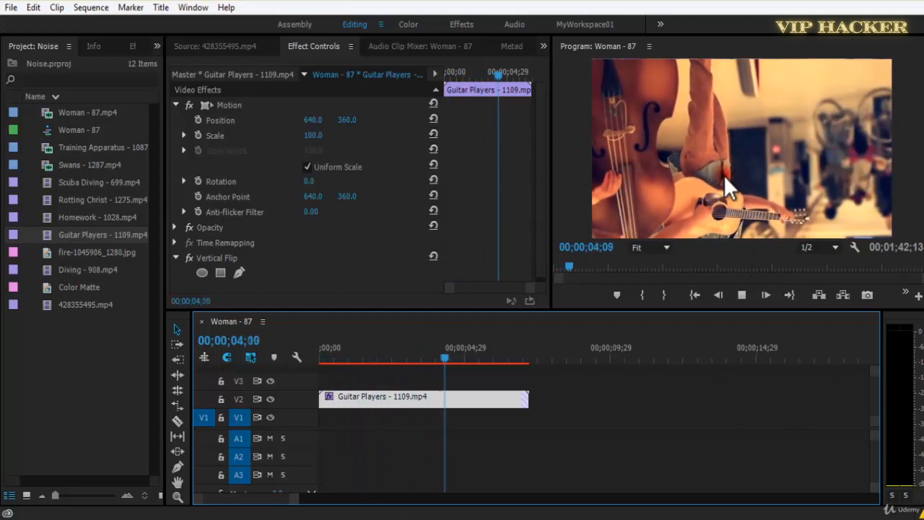
drag(458, 363, 371, 359)
key(space)
key(space)
Save the project again and review the Transform effects Crop, Edge Feather, Horizontal Flip and Vertical Flip in the effects list.
click(126, 45)
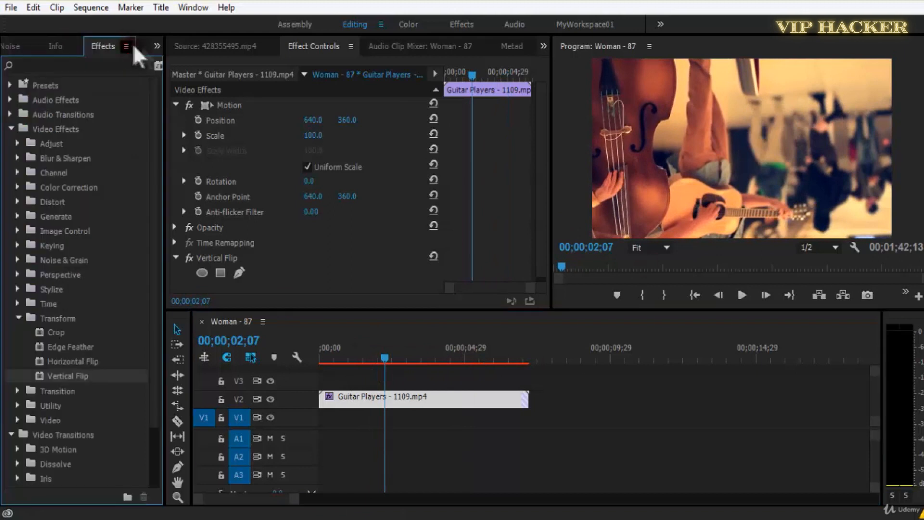
key(ctrl+s)
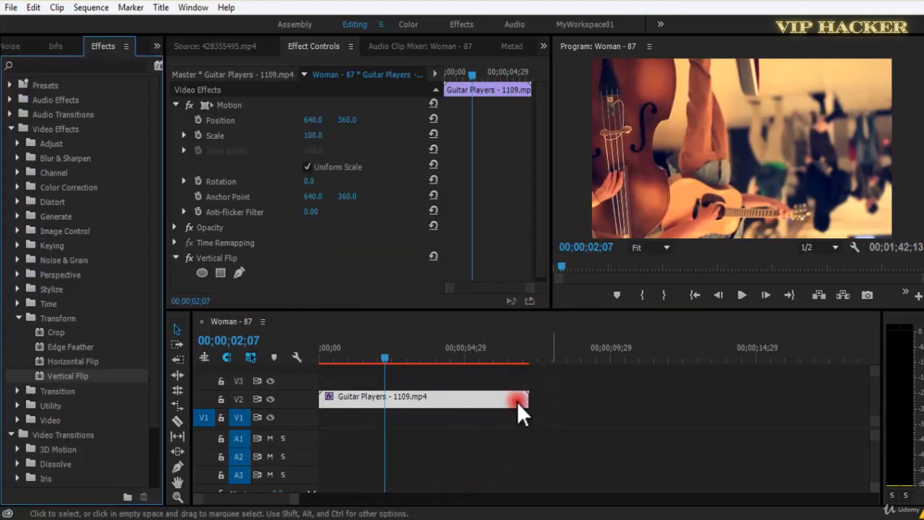
click(58, 331)
click(86, 347)
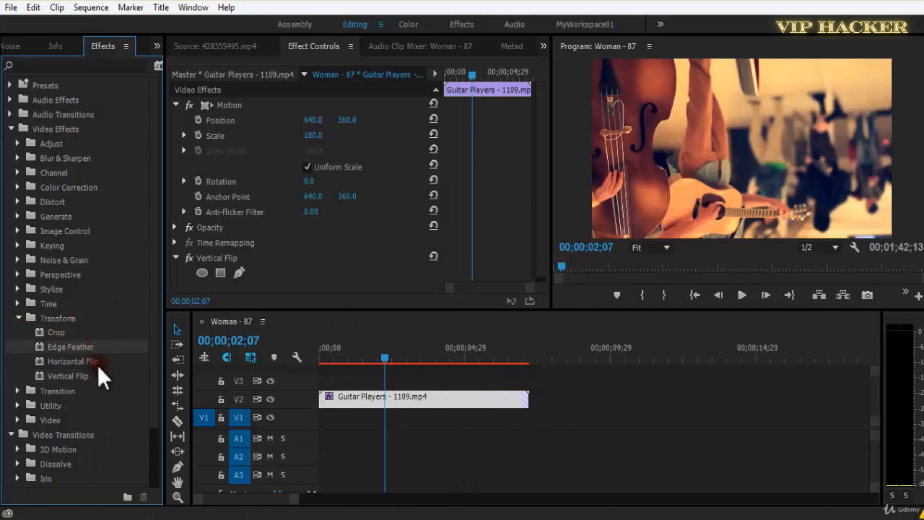
click(96, 363)
click(94, 374)
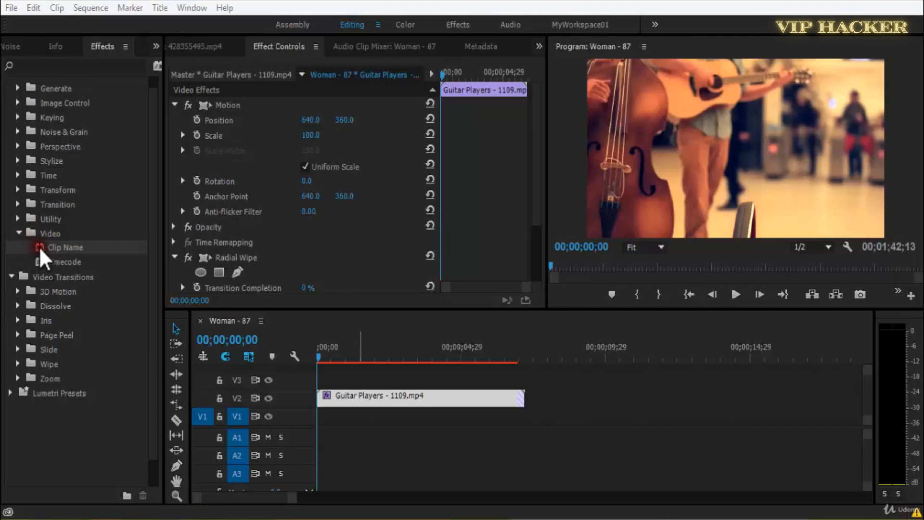
Apply the Clip Name video effect to the Guitar Players clip on V2 and remove its Radial Wipe effect.
drag(39, 244, 380, 415)
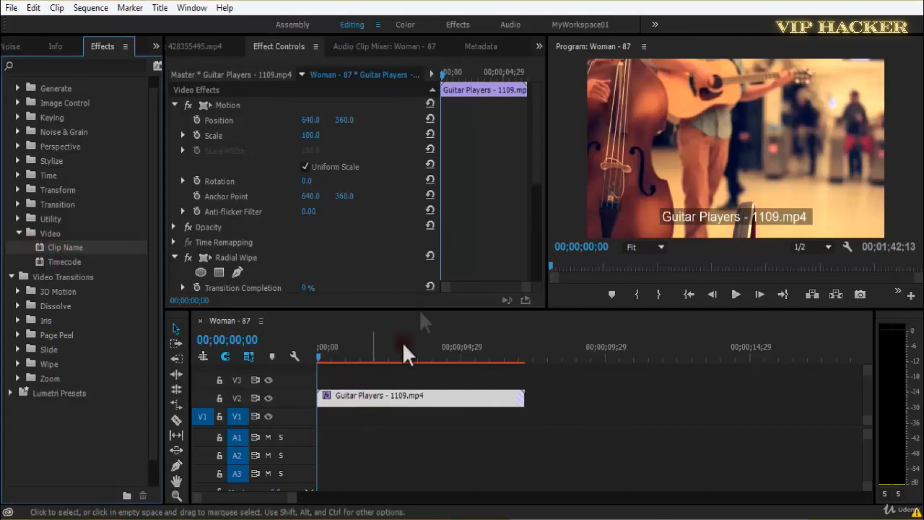
click(229, 266)
Play the Guitar Players clip with its clip name overlay in the maximized Program monitor, then restore the normal layout.
click(838, 208)
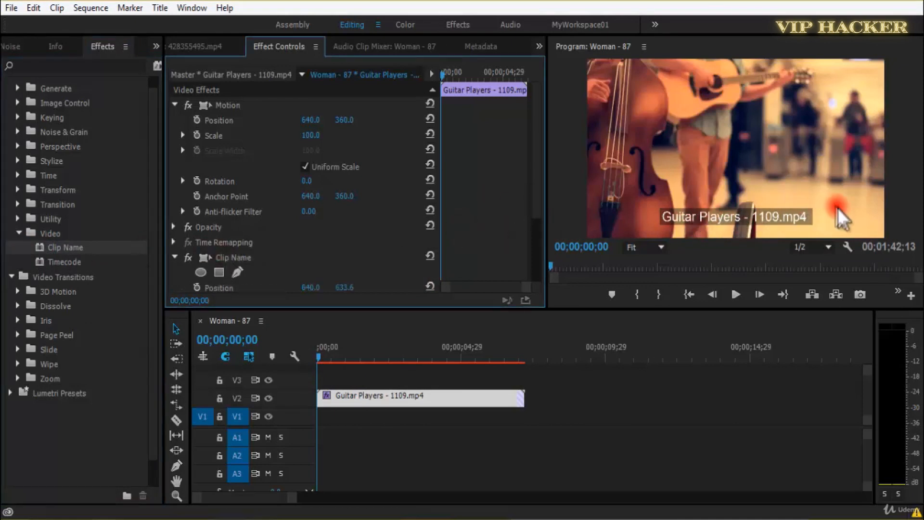
key(grave)
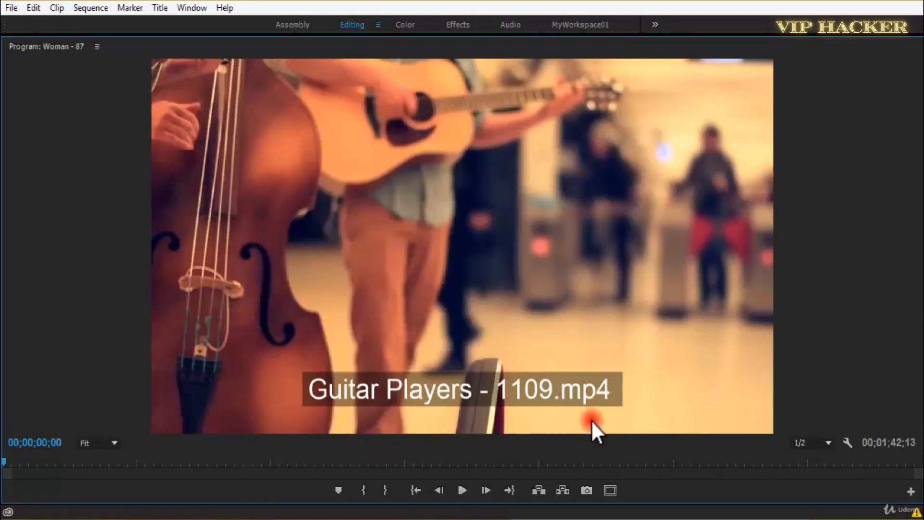
key(space)
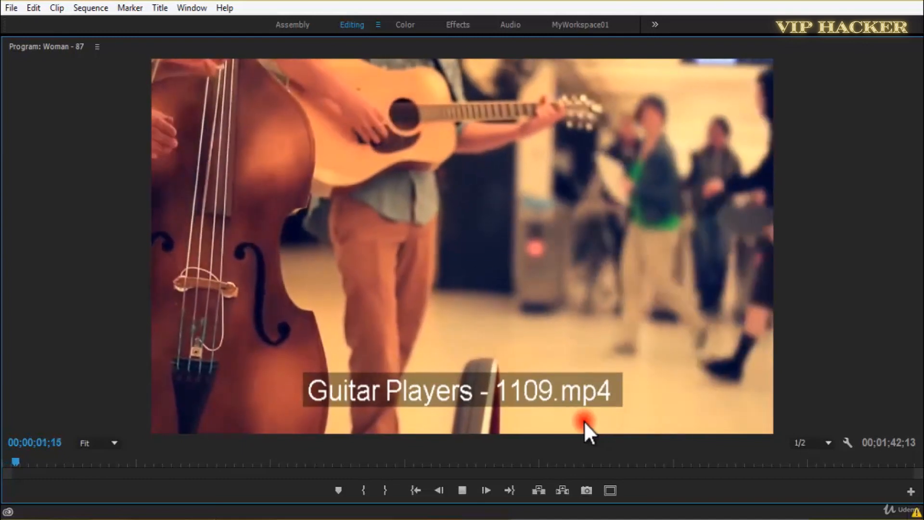
key(space)
key(space)
key(space)
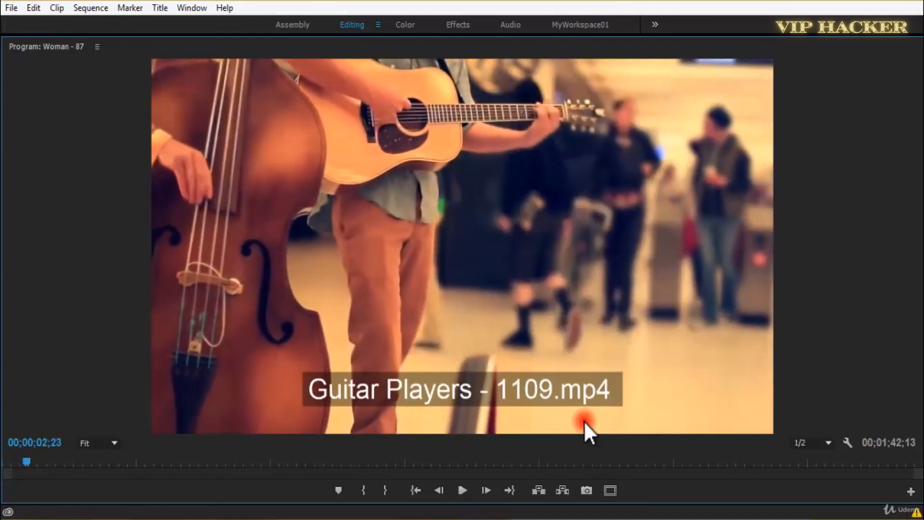
key(space)
key(grave)
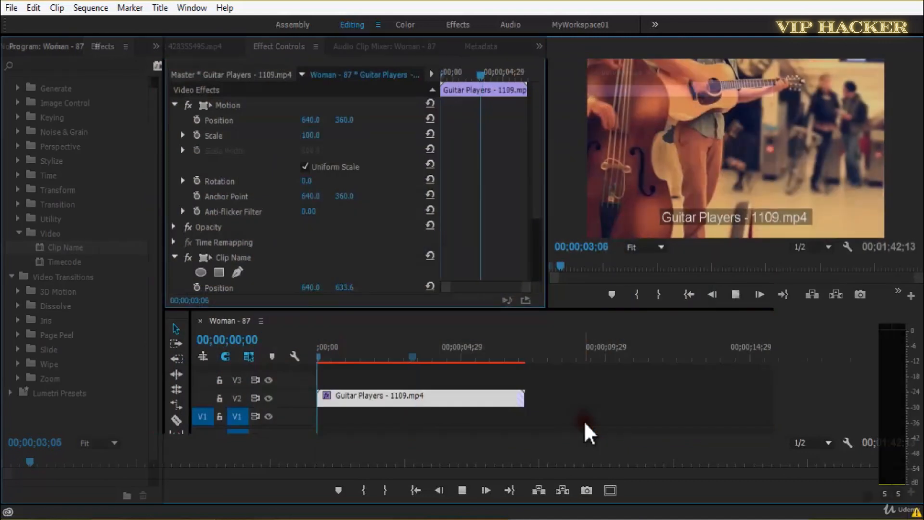
key(space)
Examine the Clip Name effect's Position, Justification, Size, Opacity, Display and Source Track settings while scrubbing and playing the clip.
drag(535, 198, 529, 295)
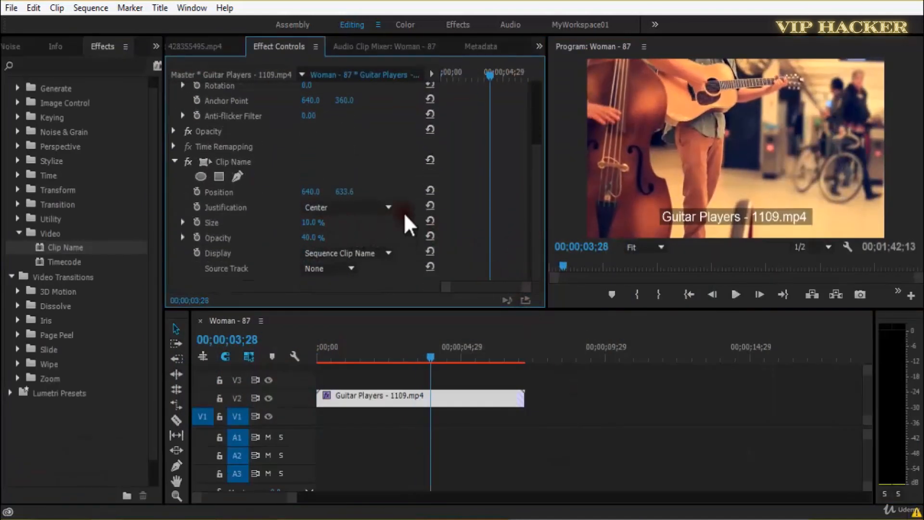
key(space)
drag(443, 359, 397, 365)
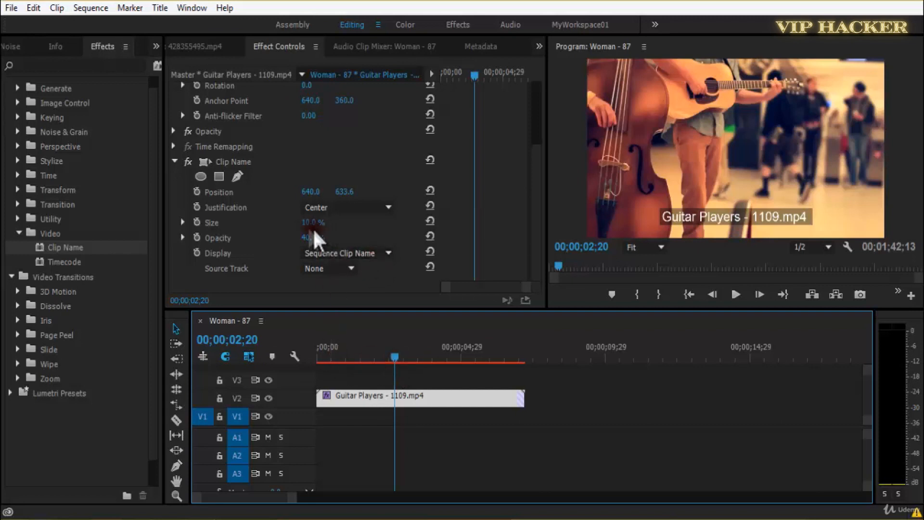
click(358, 357)
drag(344, 359, 316, 371)
key(space)
key(space)
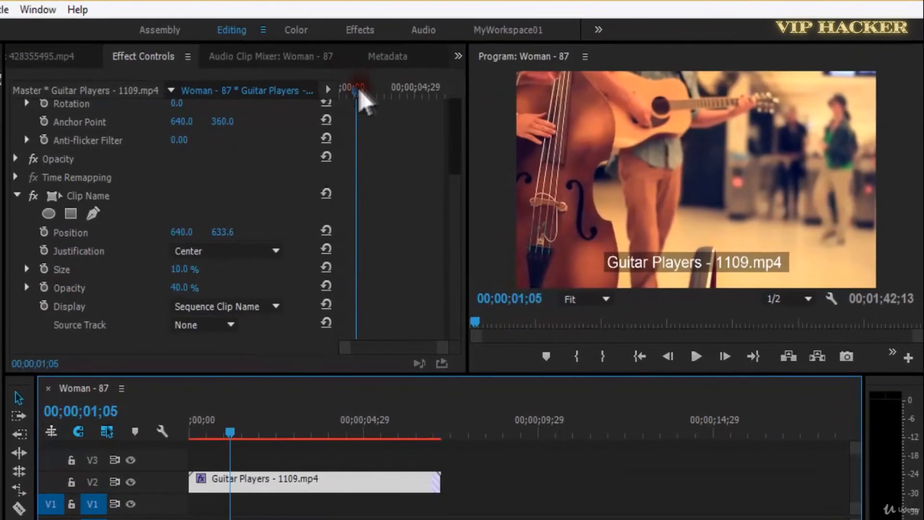
Animate the Clip Name effect's Opacity from 40% at the clip start to 0% at 00;00;01;07.
drag(397, 82, 381, 85)
key(space)
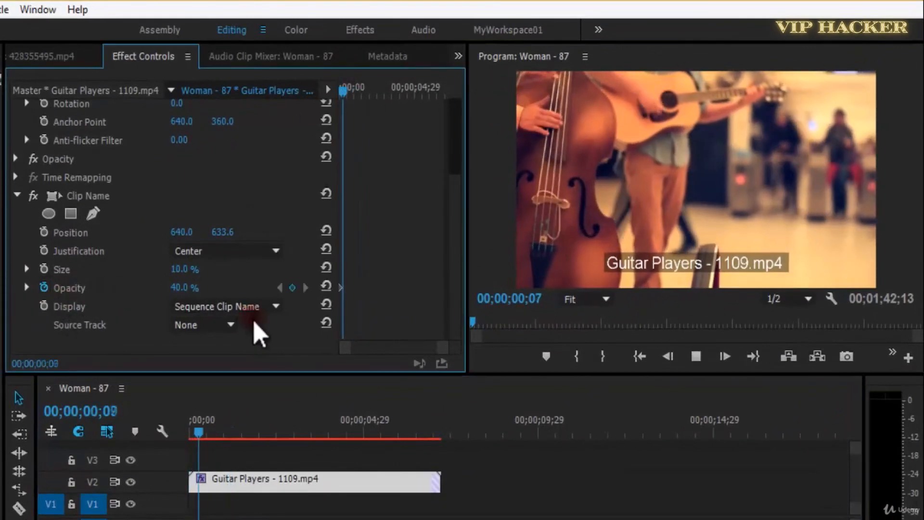
key(space)
click(292, 288)
drag(229, 293, 169, 285)
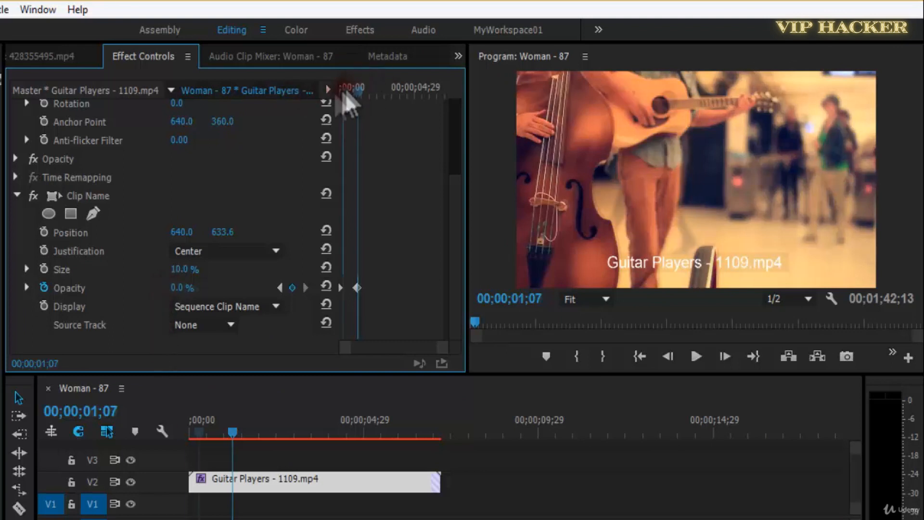
Play the clip name's Opacity fade, including in the maximized Program monitor, and check the Justification options.
key(Home)
key(space)
key(space)
key(grave)
key(grave)
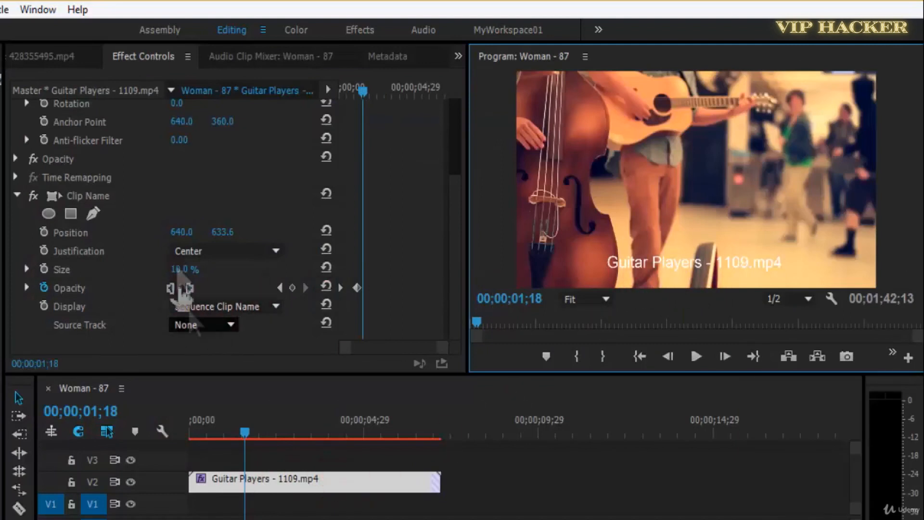
key(space)
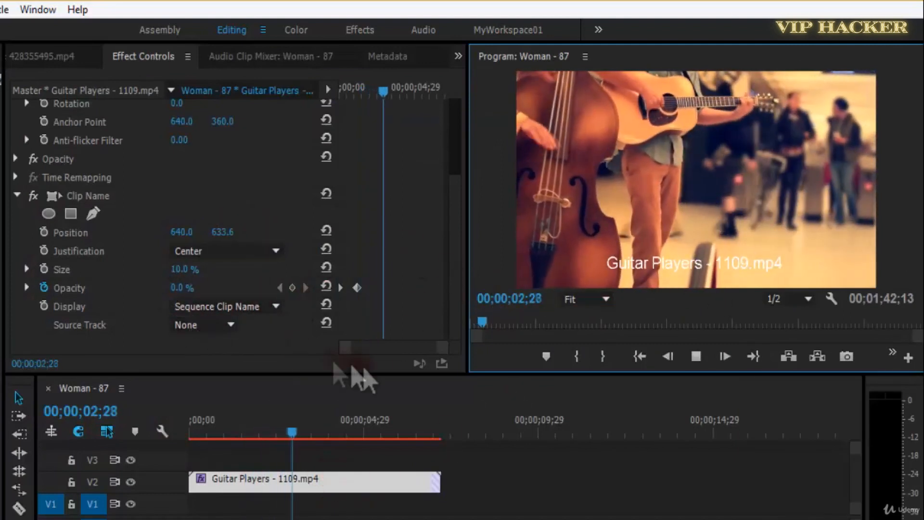
key(space)
click(227, 251)
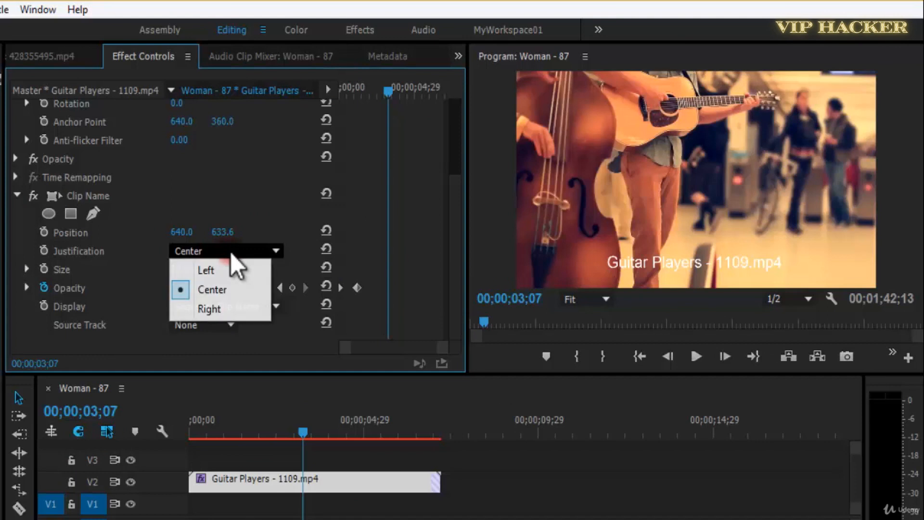
click(610, 471)
key(space)
click(349, 482)
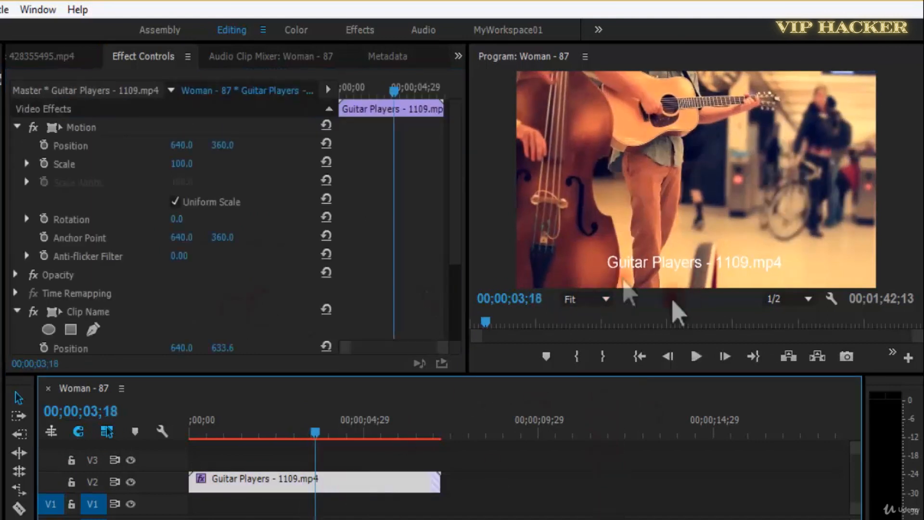
scroll(460, 270, down, 5)
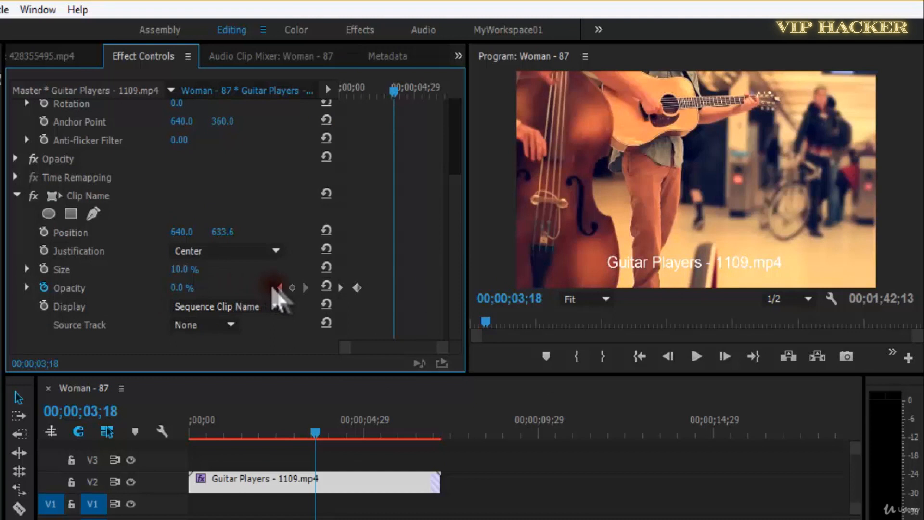
Set the Clip Name effect's first Opacity keyframe to 100% and play the fade in the maximized Program monitor.
click(279, 287)
click(280, 287)
drag(182, 289, 273, 294)
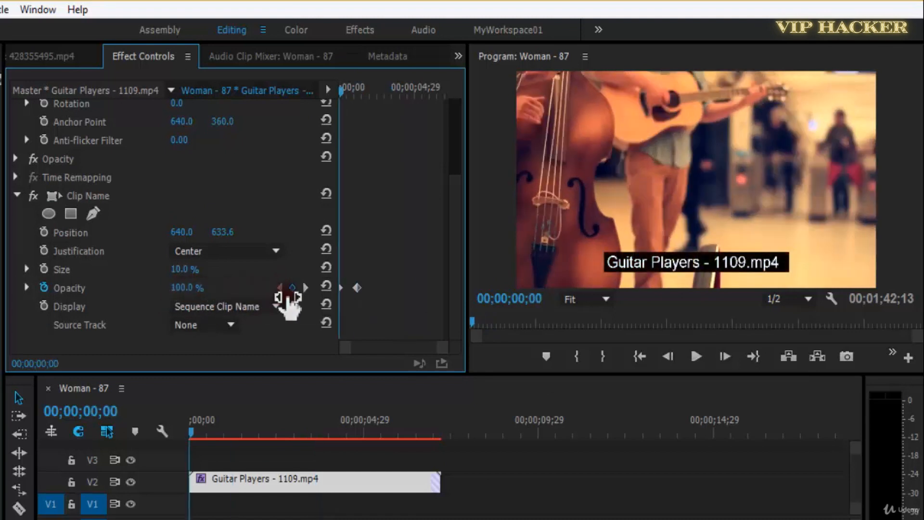
key(grave)
key(space)
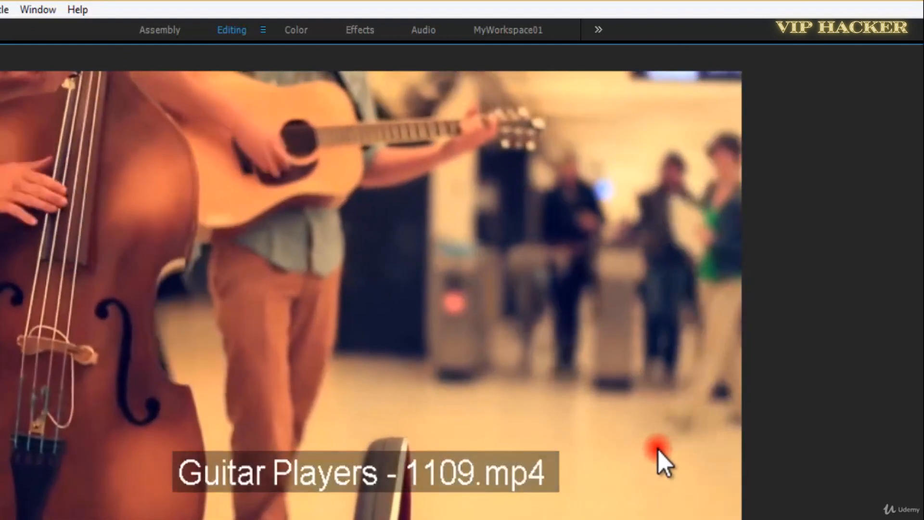
key(grave)
key(space)
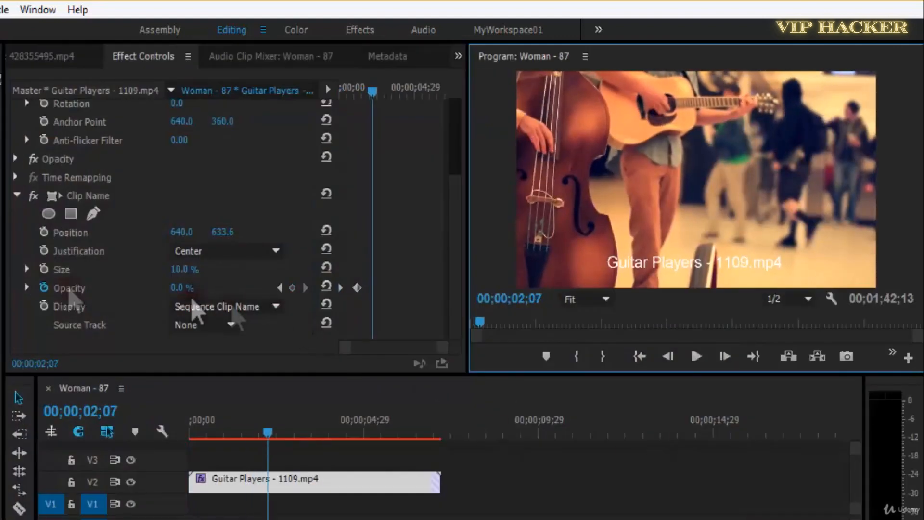
Set the Clip Name effect's Position to 637.0, 405.6 and its first Opacity keyframe to 54%.
click(232, 307)
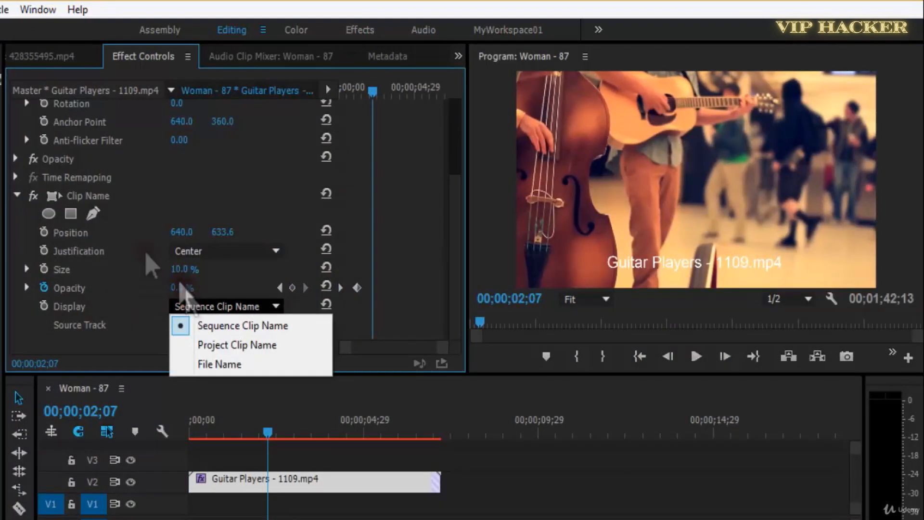
click(102, 232)
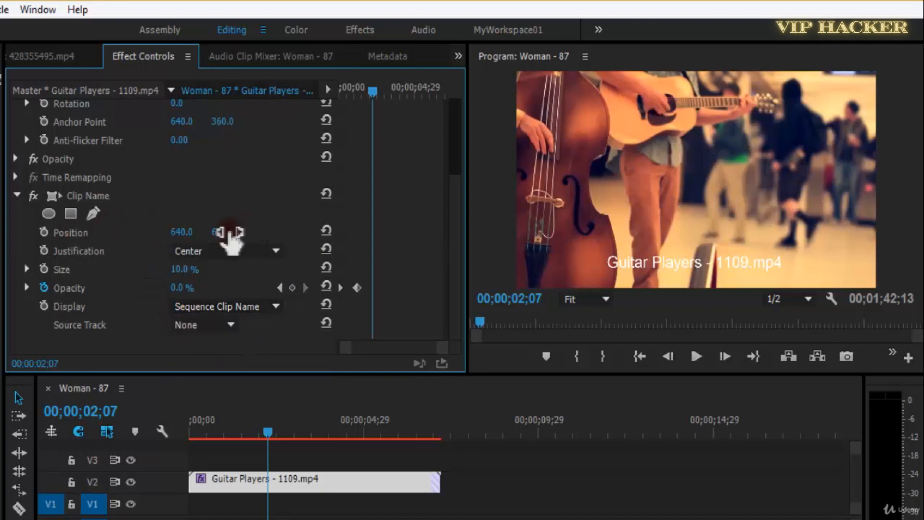
drag(231, 236, 165, 244)
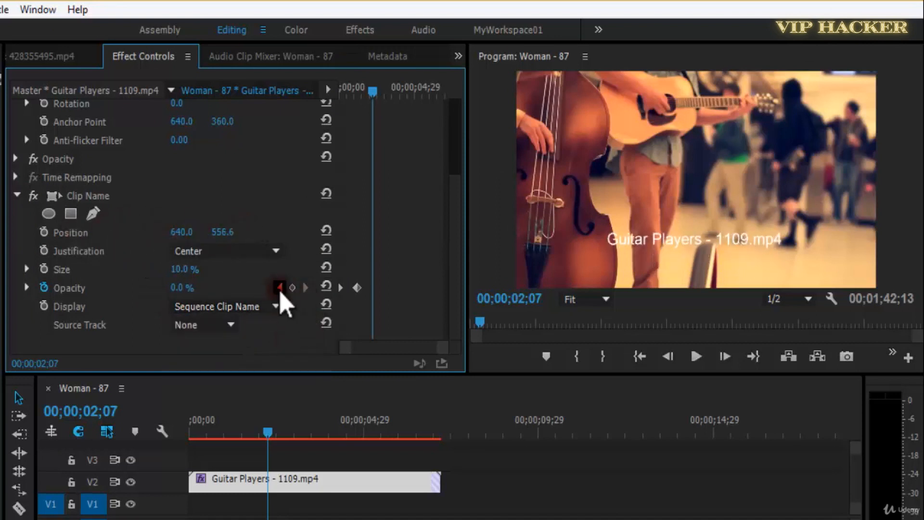
click(279, 287)
drag(221, 234, 0, 240)
drag(191, 235, 340, 239)
drag(227, 233, 22, 248)
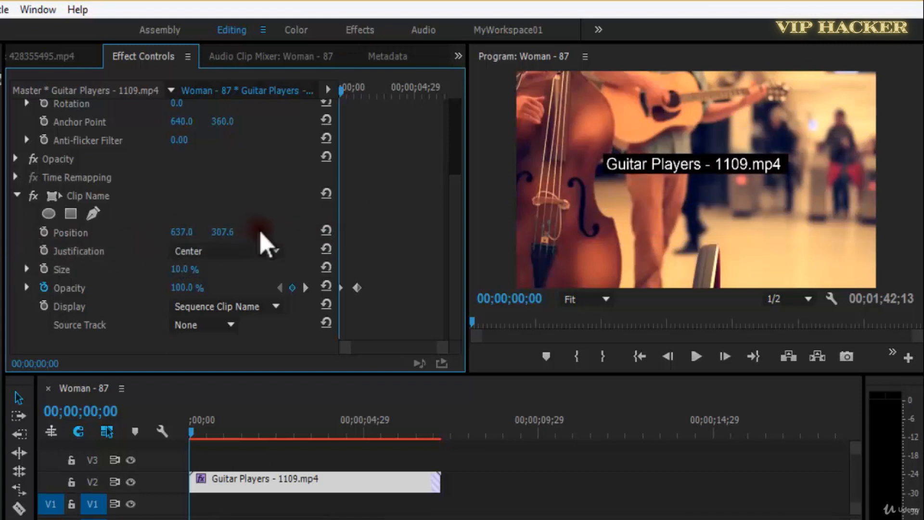
drag(250, 233, 310, 234)
drag(186, 288, 166, 294)
Try Left and Right justification for the clip name and return it to Center.
click(216, 251)
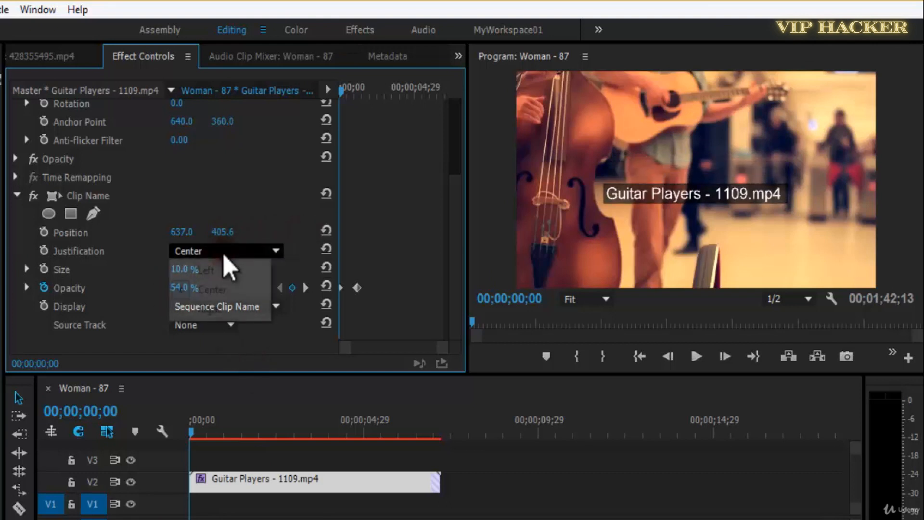
click(235, 270)
click(243, 253)
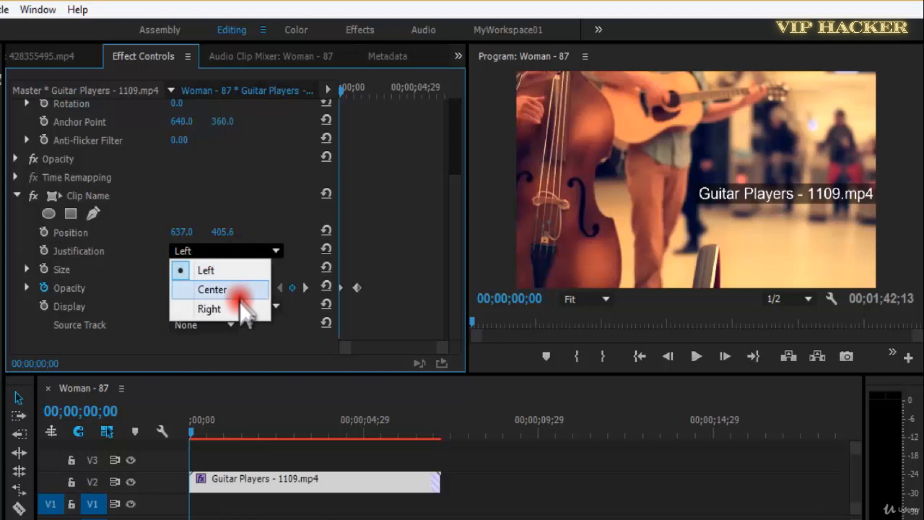
click(241, 307)
click(249, 251)
click(244, 288)
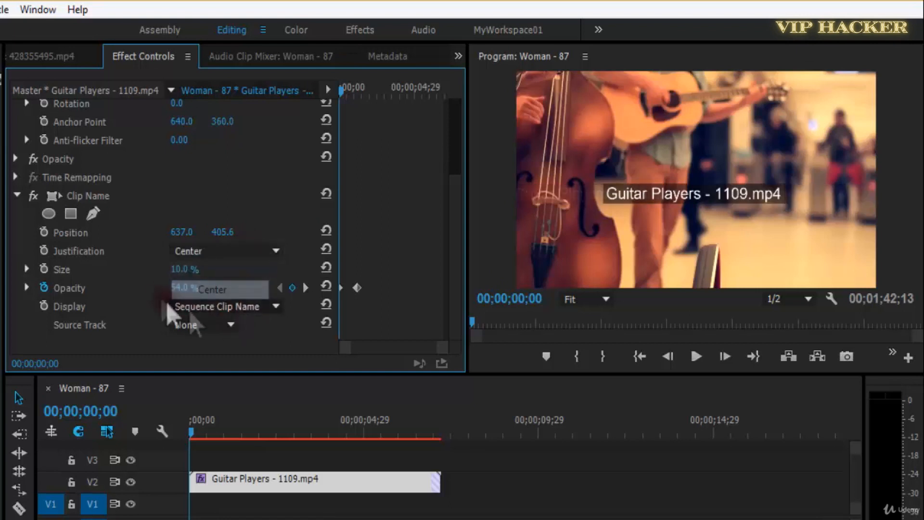
Set the clip name's Size to 15.5% and its vertical Position to 594.6.
drag(186, 272, 206, 271)
click(339, 87)
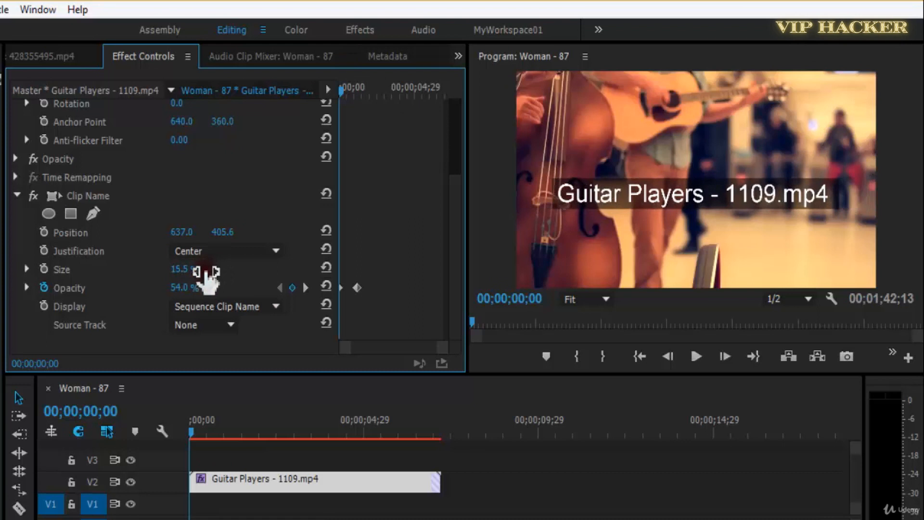
drag(221, 234, 382, 243)
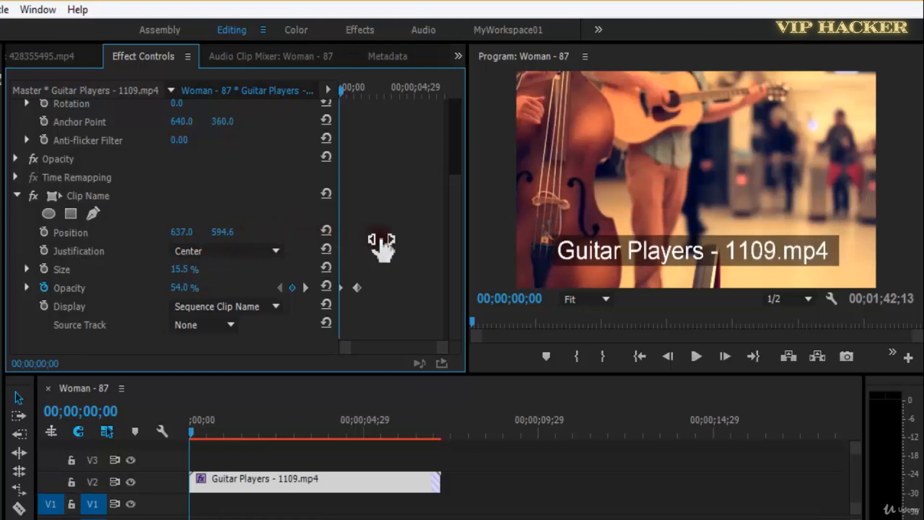
Move the last Opacity keyframe to 00;00;03;29, copy the first keyframe to shortly before it, and play the clip.
drag(357, 289, 398, 289)
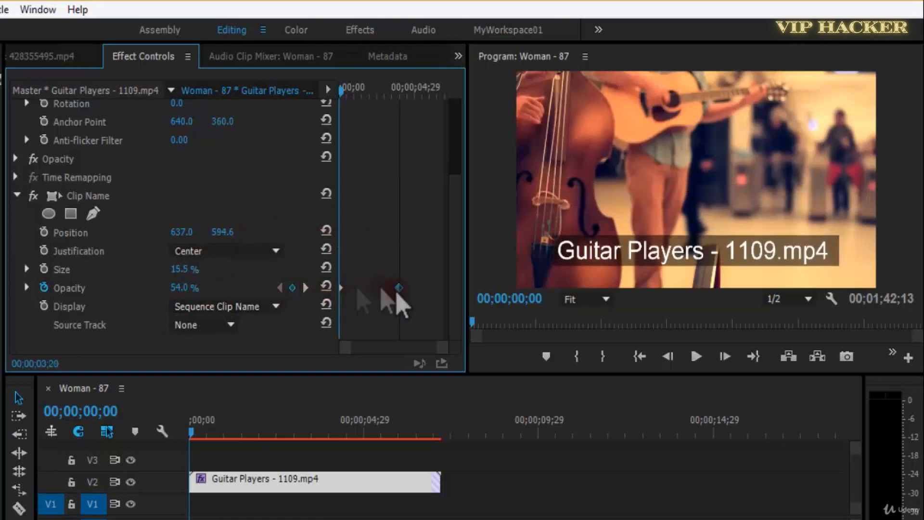
drag(342, 288, 376, 289)
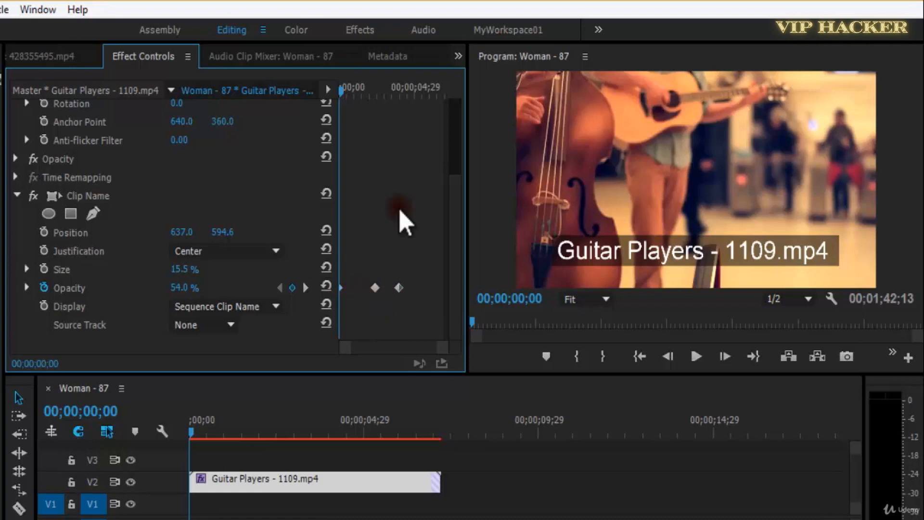
key(space)
Set the first Opacity keyframe to 88%, copy it onto the middle keyframe, save the project and preview the result.
click(280, 290)
drag(188, 289, 199, 289)
drag(343, 289, 388, 310)
key(ctrl+s)
key(space)
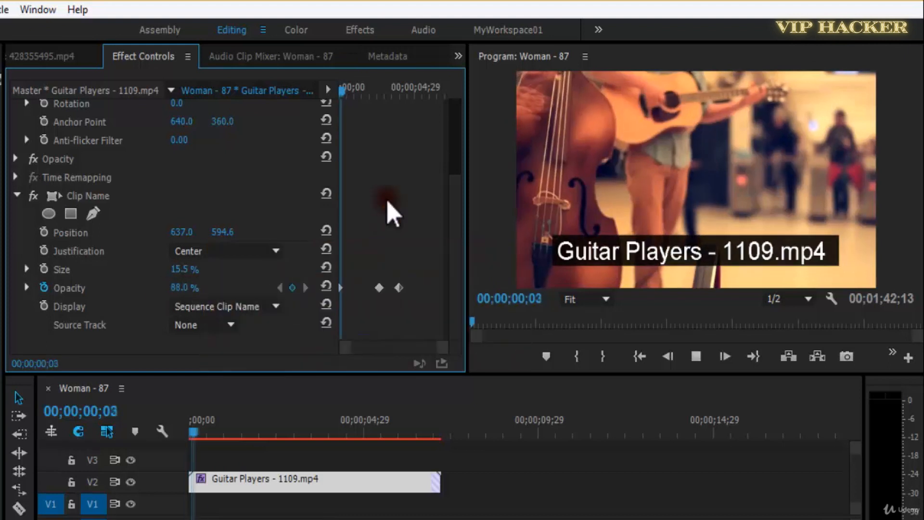
key(space)
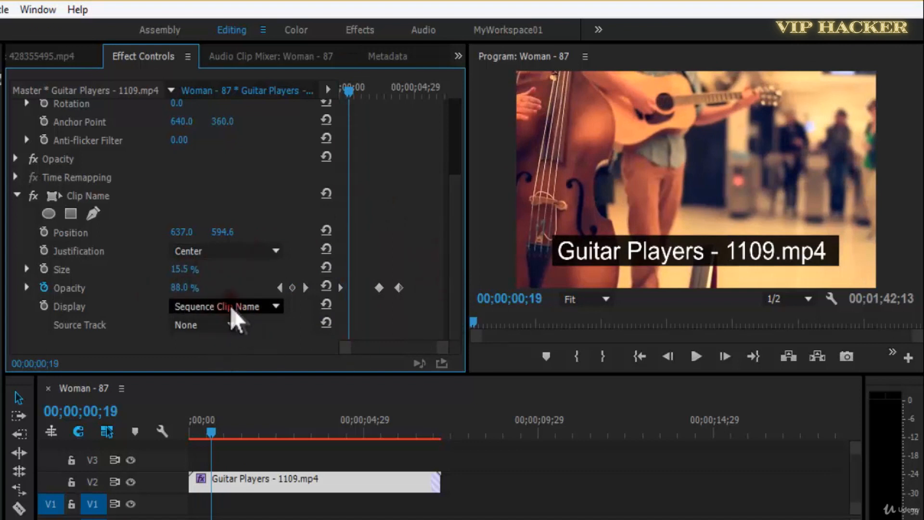
Try the Project Clip Name and File Name display options, toggle the Clip Name effect, and return to Sequence Clip Name.
click(252, 307)
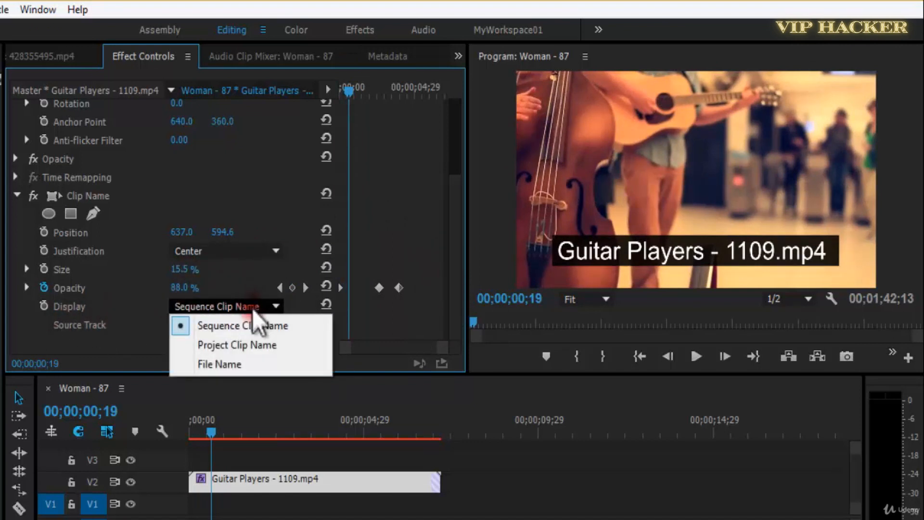
click(255, 344)
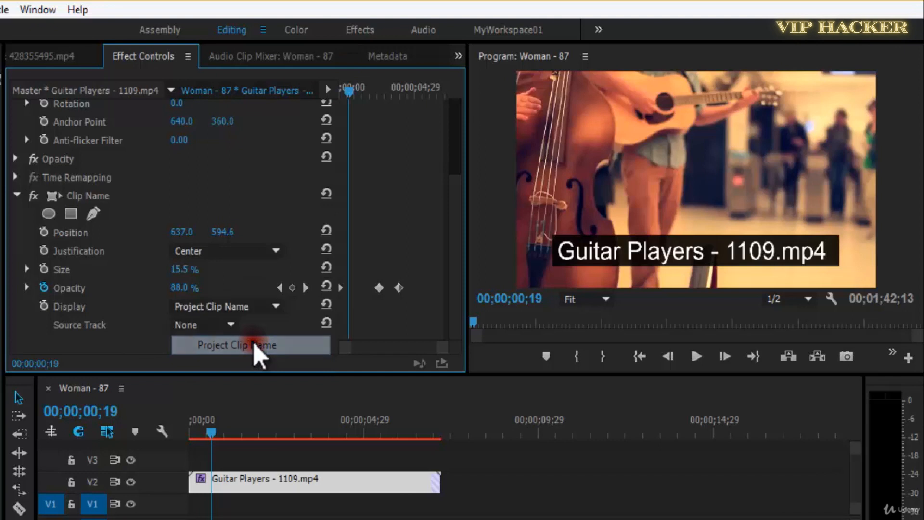
click(212, 306)
click(243, 365)
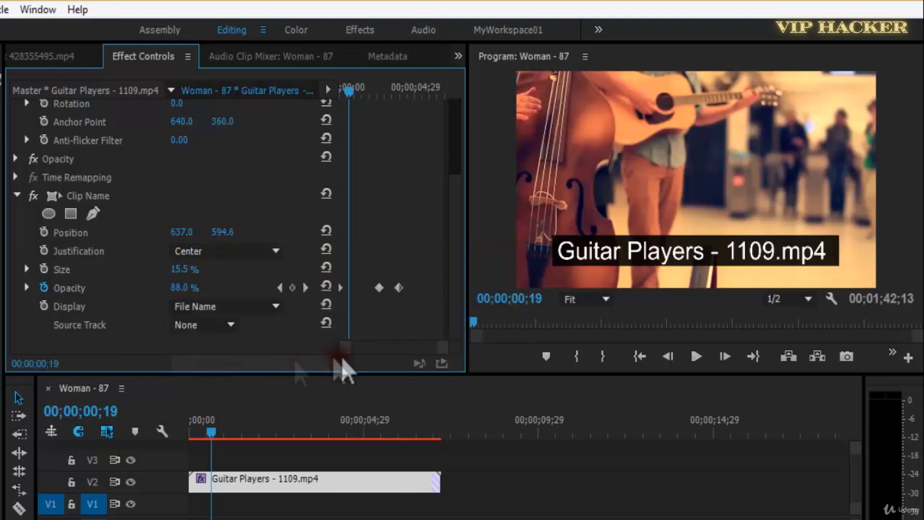
click(34, 196)
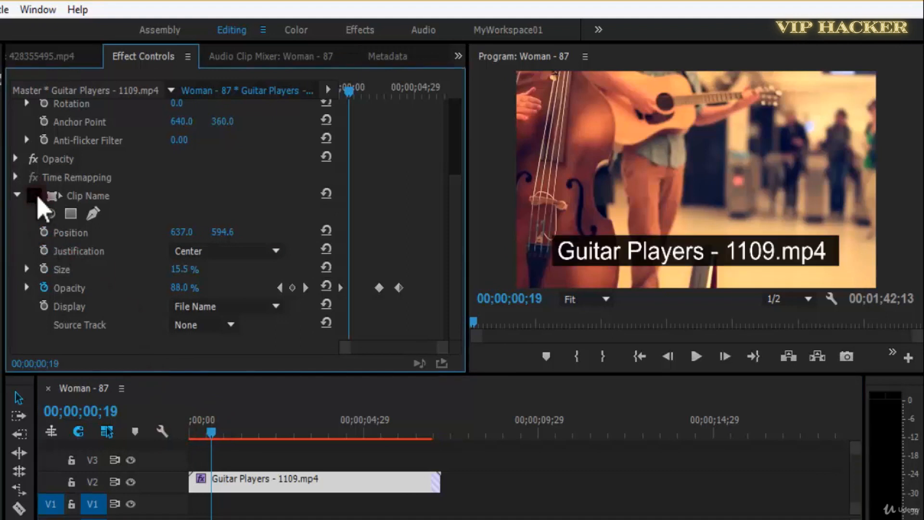
click(221, 307)
click(244, 325)
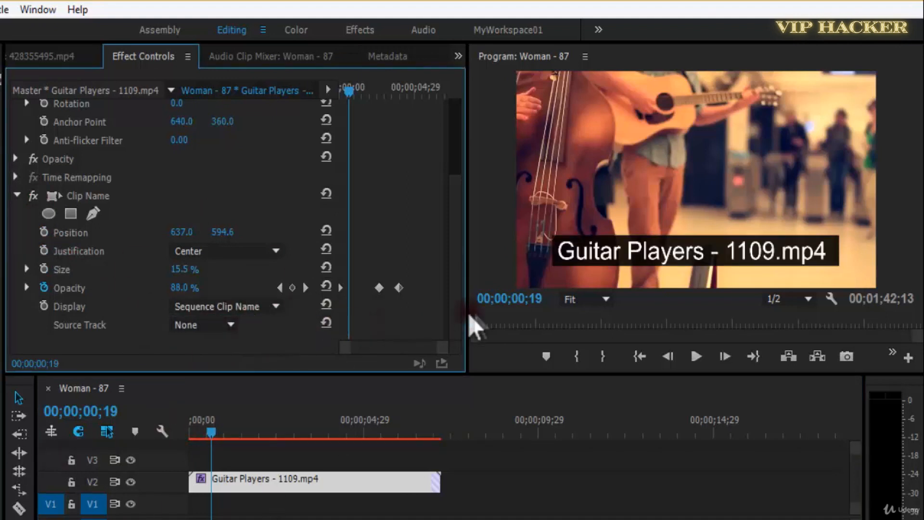
Set the Clip Name effect's Source Track to Video 1 and play the clip.
click(212, 325)
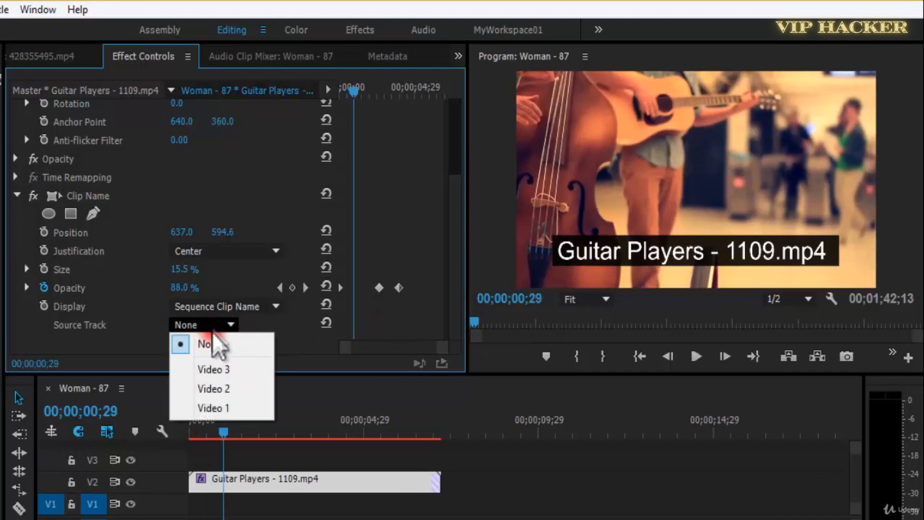
click(223, 409)
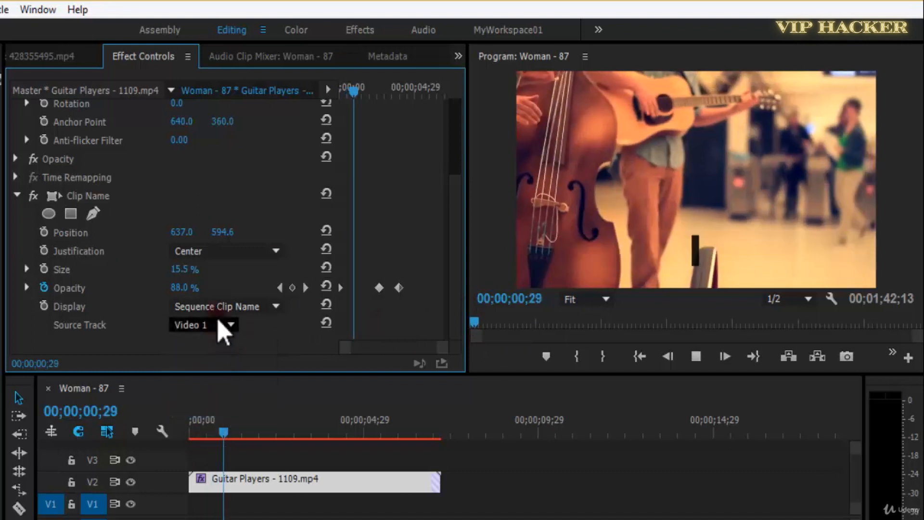
key(space)
key(space)
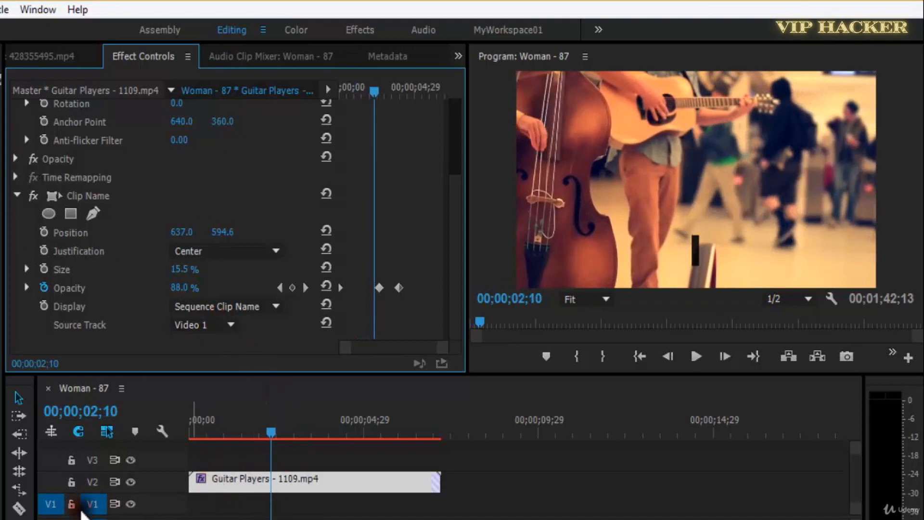
Set the Clip Name effect's Source Track to Video 2, trying Video 3 before returning to Video 2.
click(202, 388)
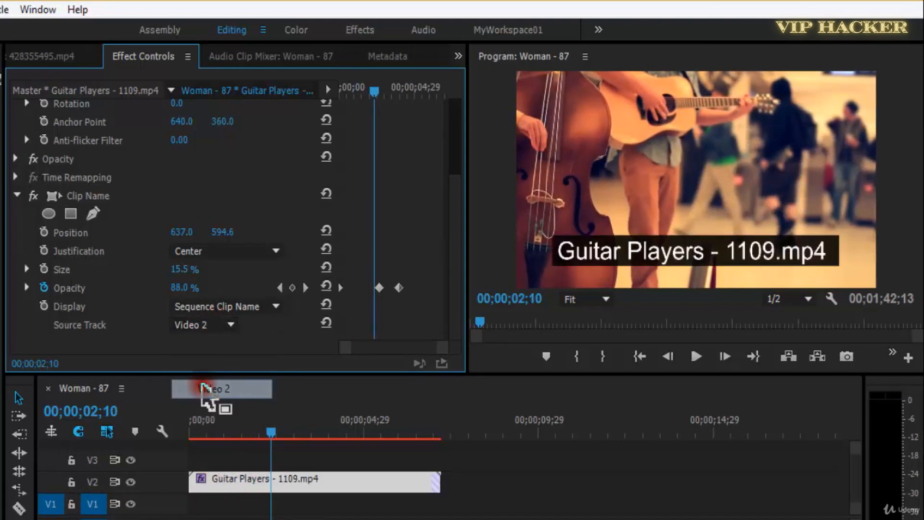
click(226, 325)
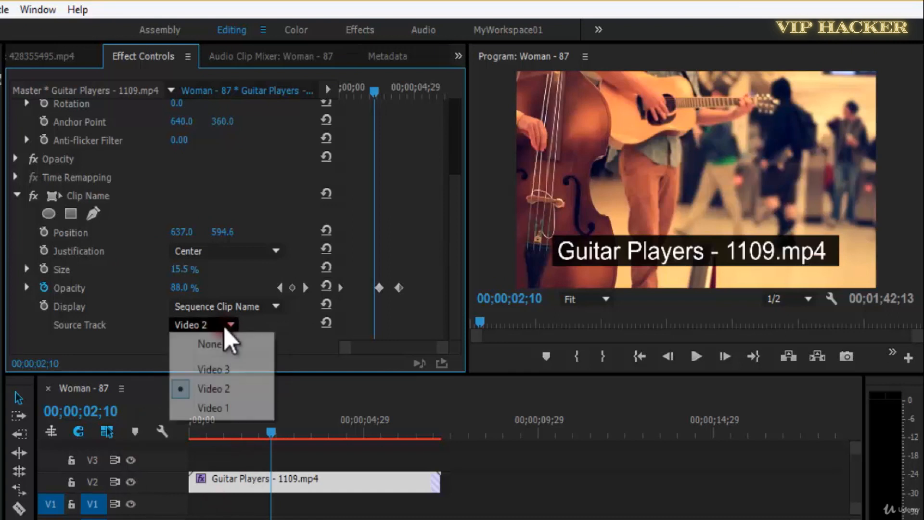
click(227, 369)
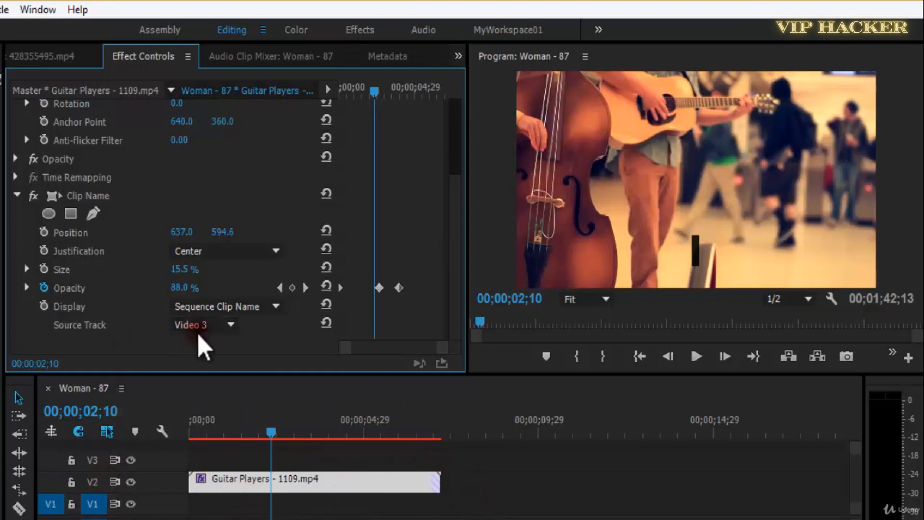
click(224, 326)
click(231, 383)
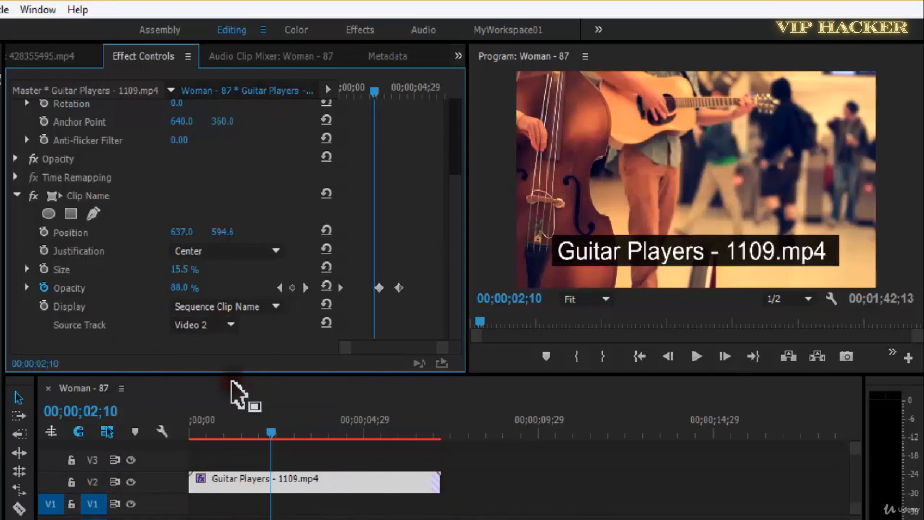
Save the project, delete the Clip Name effect from the Guitar Players clip and apply the Timecode effect to it.
key(ctrl+s)
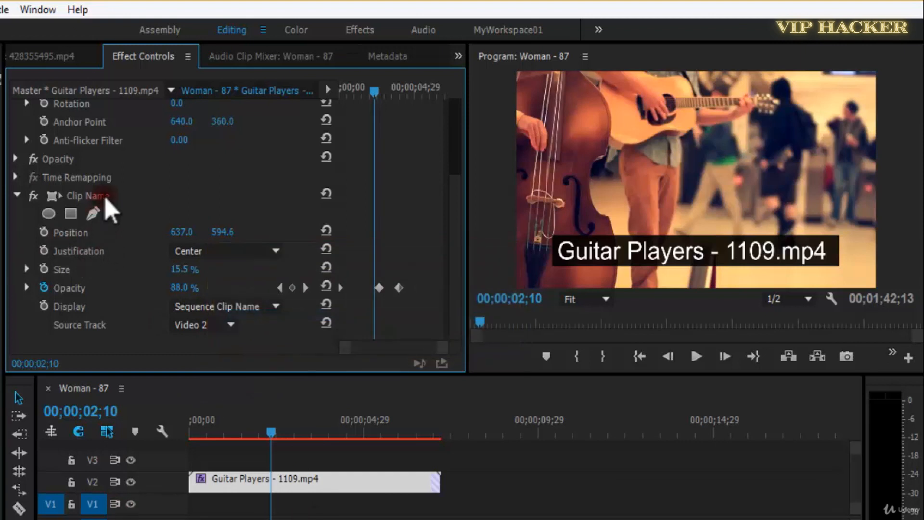
click(100, 197)
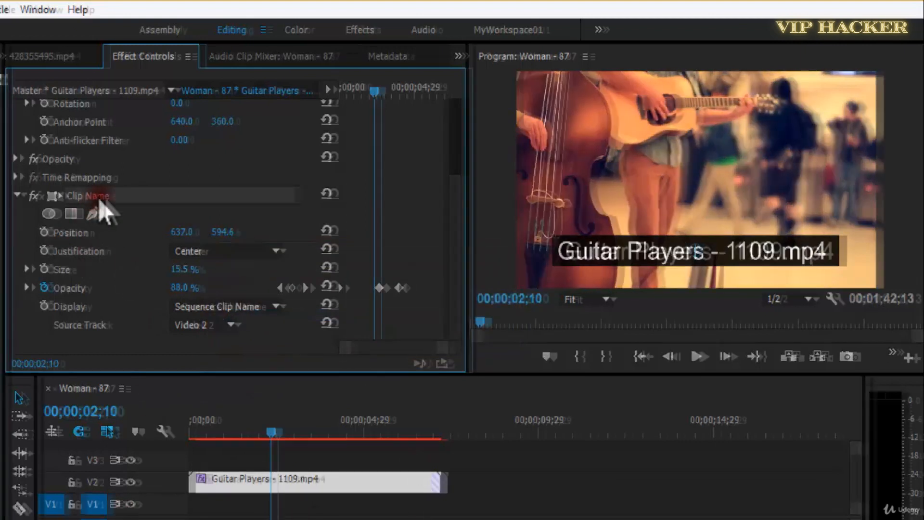
key(Delete)
drag(101, 332, 465, 508)
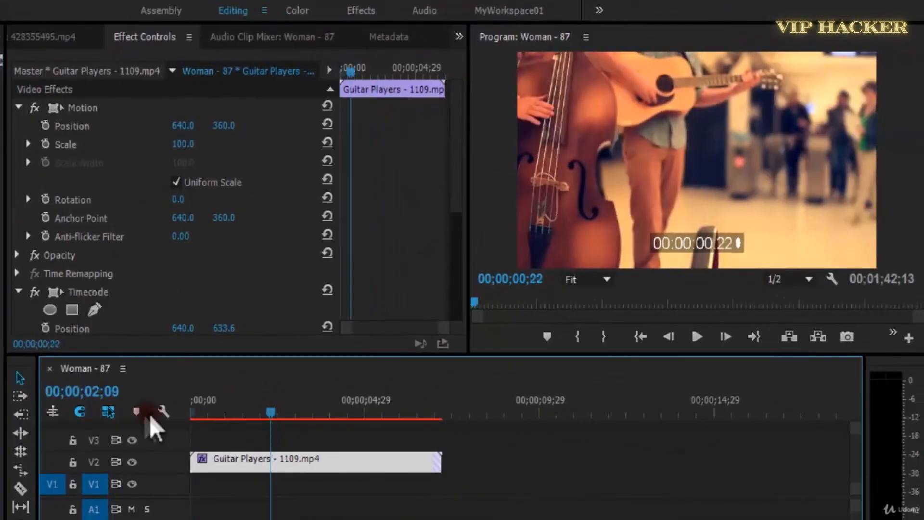
Play the clip from its start to preview the Timecode overlay.
key(Home)
scroll(458, 265, down, 5)
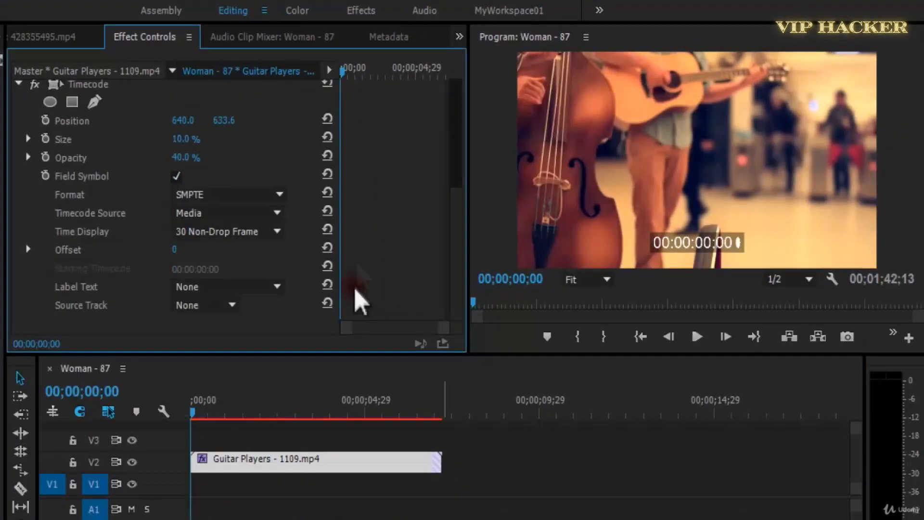
key(space)
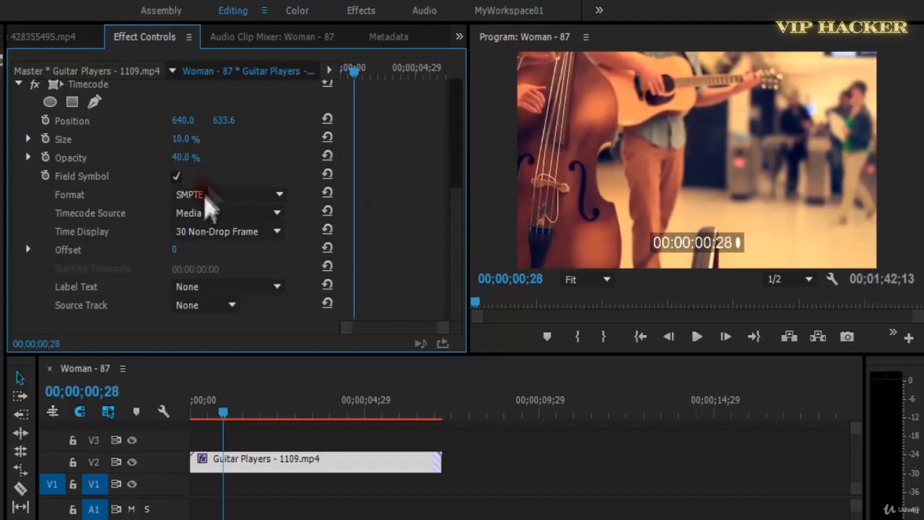
Try the Timecode effect's Opacity at 86% during playback, and set its Size to 16% and Opacity to 67%.
mouse_move(195, 163)
mouse_down()
mouse_move(206, 161)
mouse_move(198, 164)
mouse_up()
key(space)
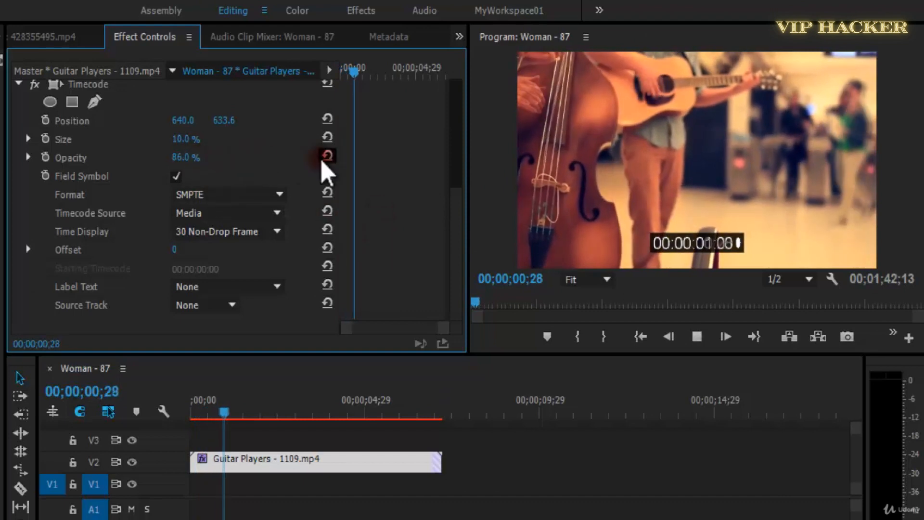
key(space)
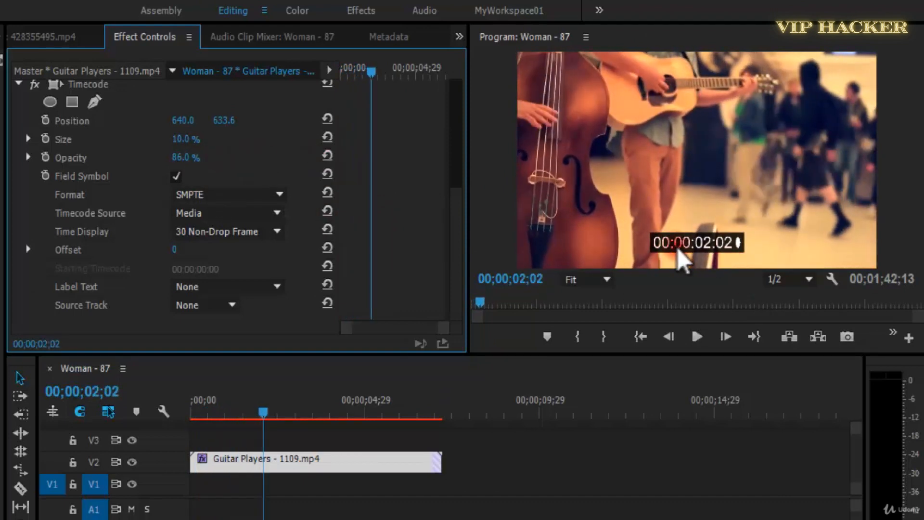
drag(208, 121, 193, 179)
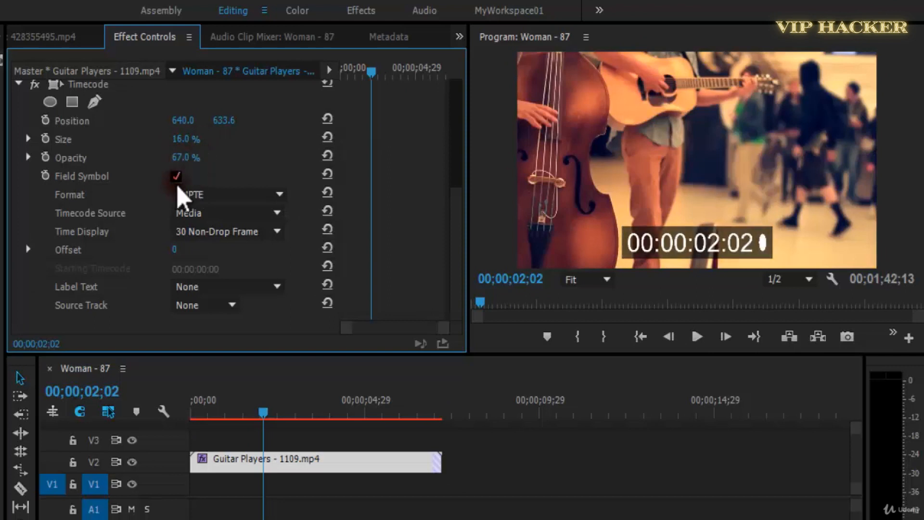